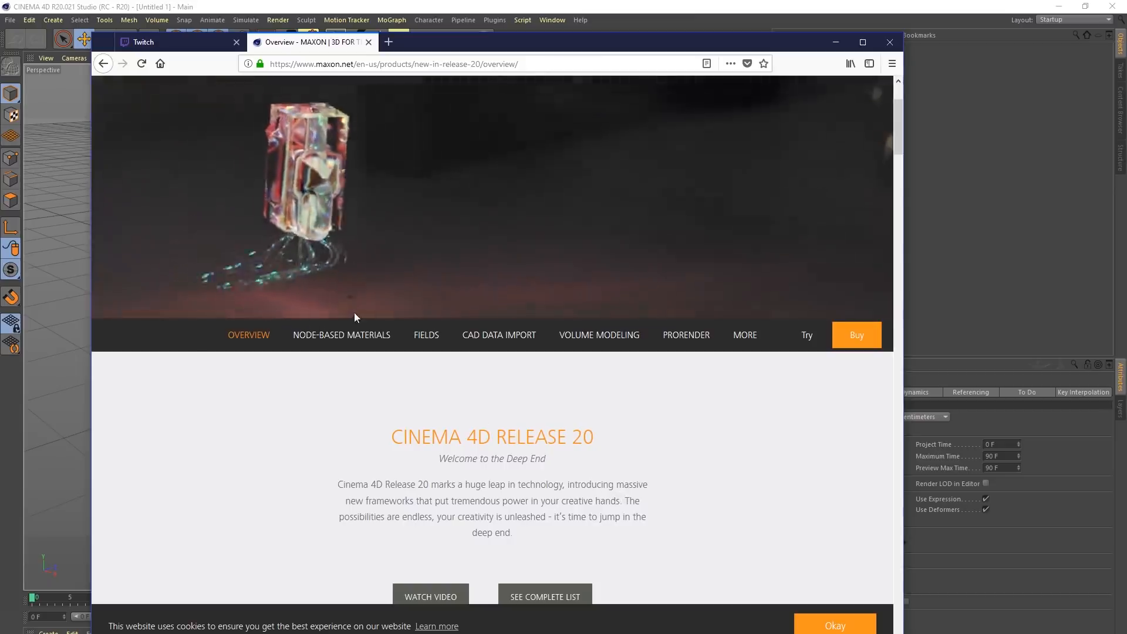
# Step: Switch from the MAXON Release 20 overview page in the browser to Cinema 4D
pyautogui.scroll(3, 346, 405)
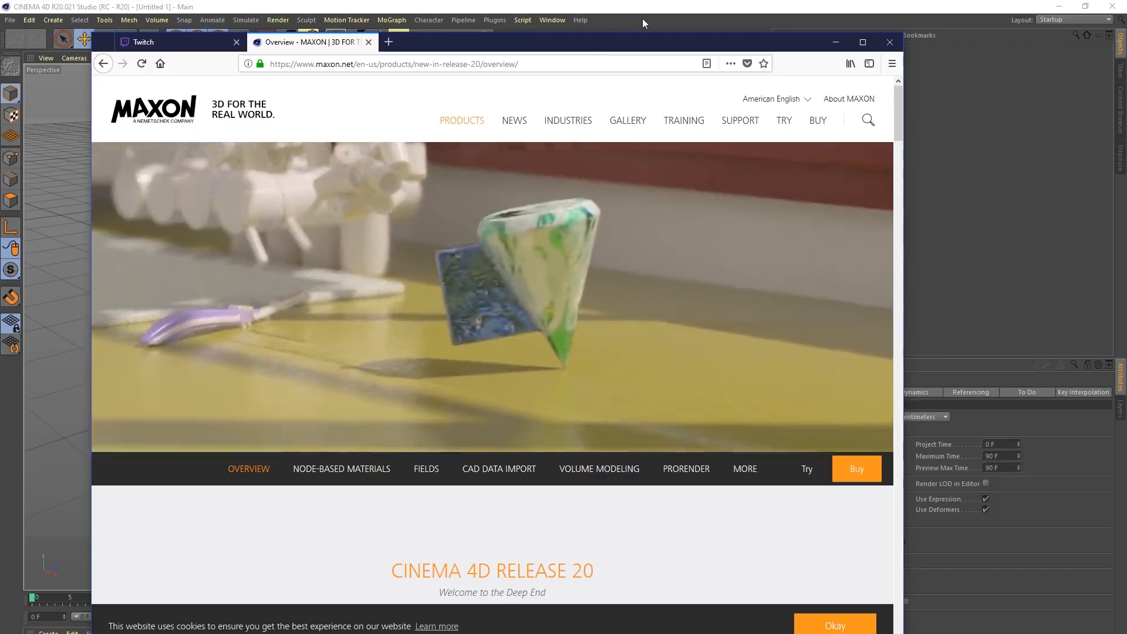
pyautogui.click(642, 20)
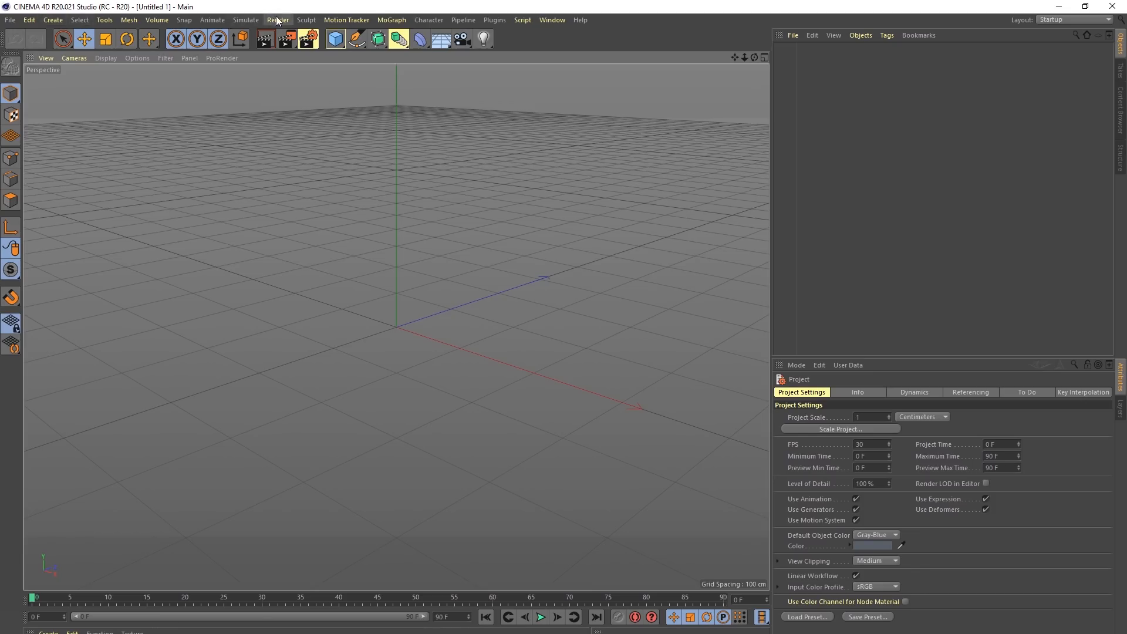
pyautogui.click(154, 23)
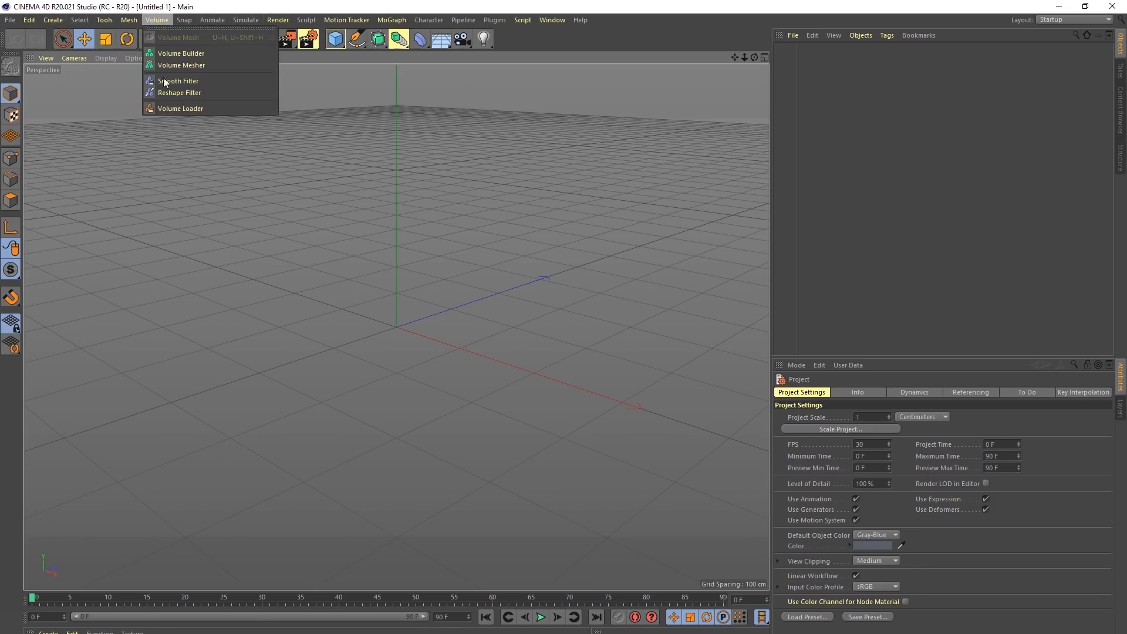
pyautogui.click(174, 7)
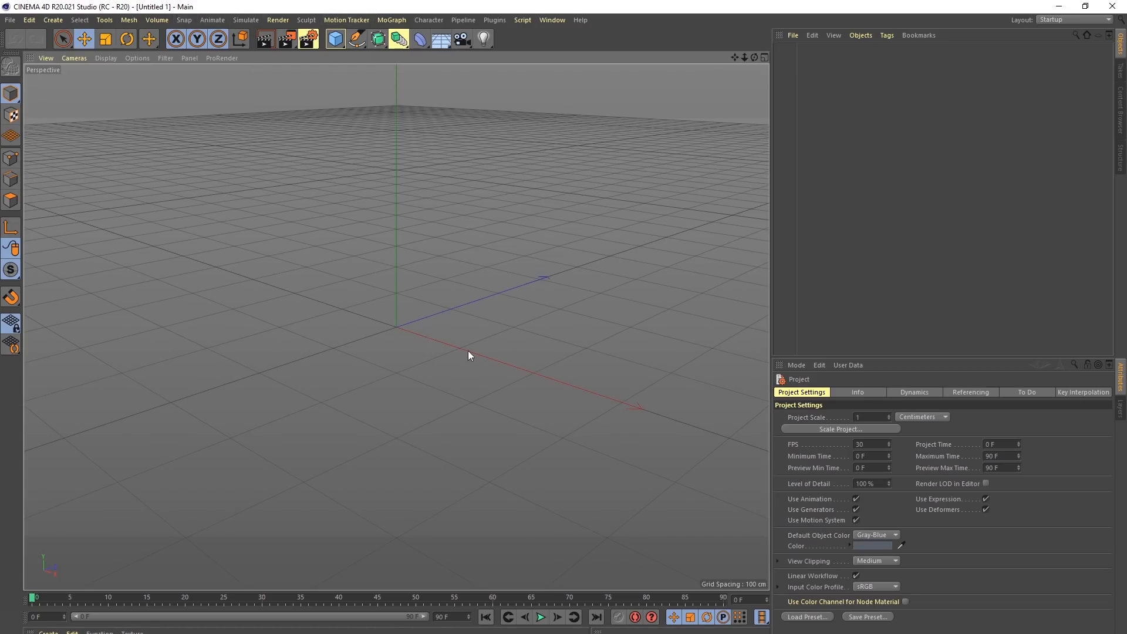
# Step: Add a Volume Builder object to the empty scene
pyautogui.keyDown('alt'); pyautogui.moveTo(407, 329); pyautogui.dragTo(417, 306); pyautogui.keyUp('alt')
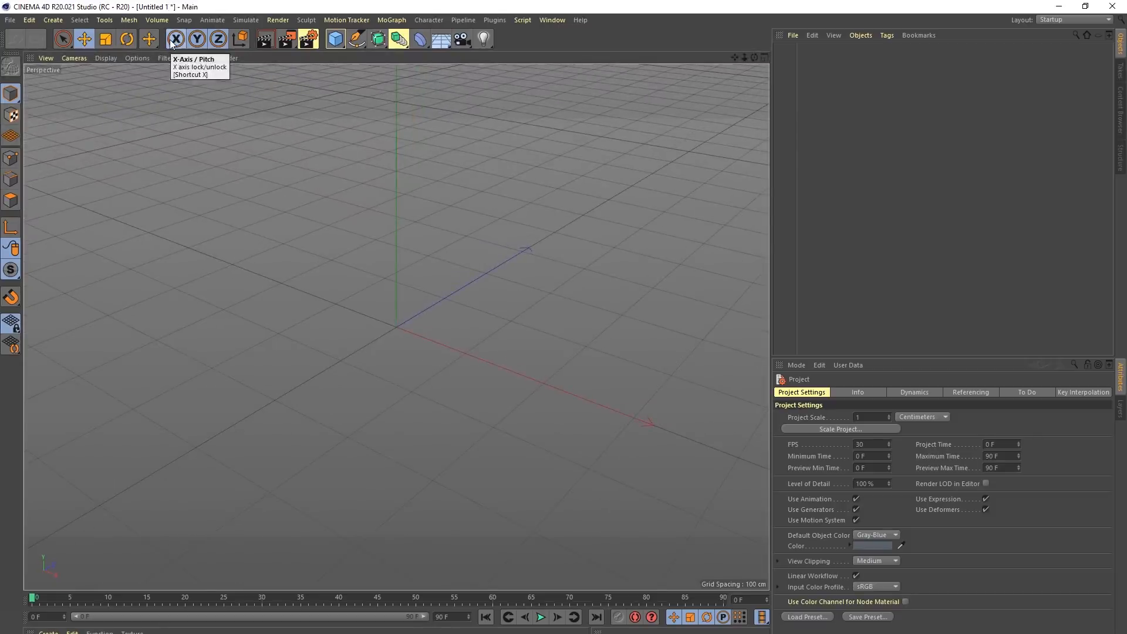
pyautogui.click(156, 20)
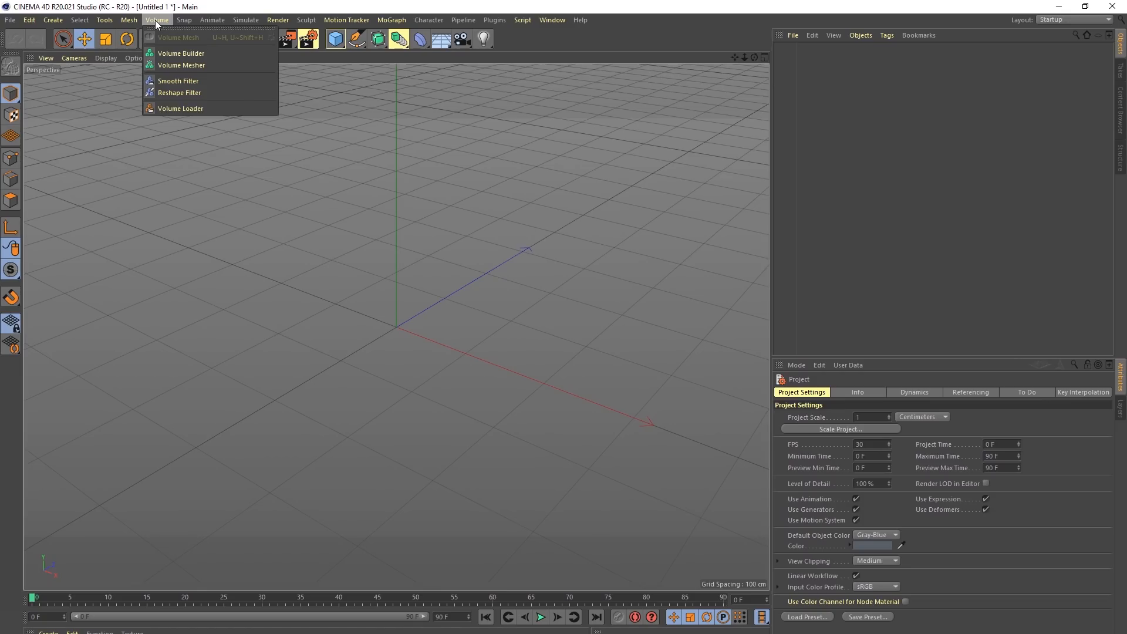
pyautogui.moveTo(175, 21)
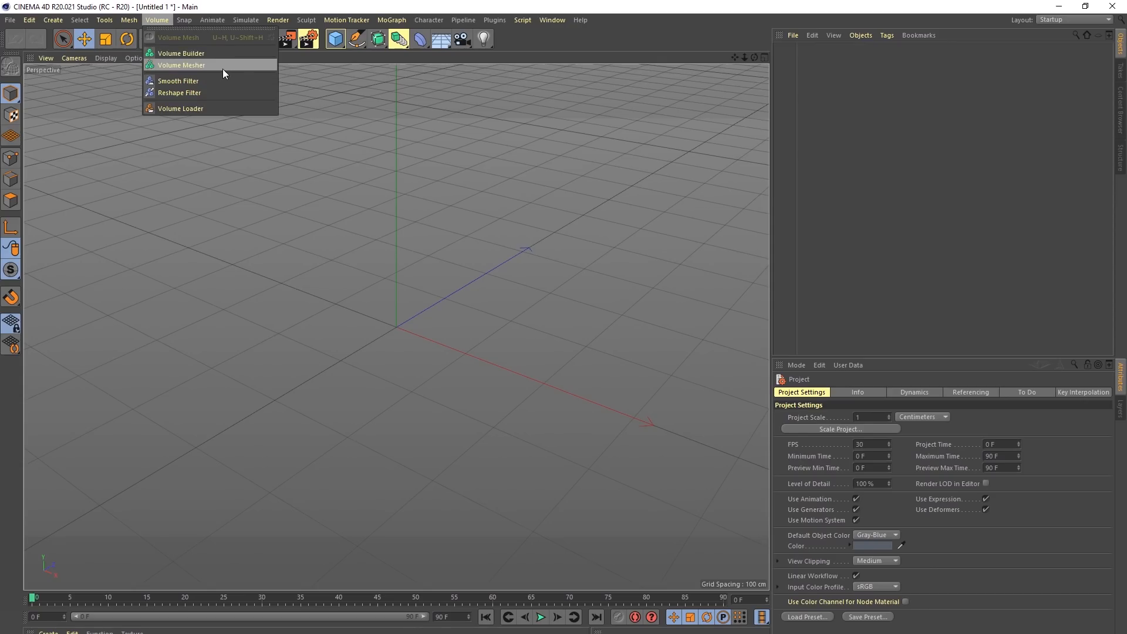
pyautogui.click(203, 55)
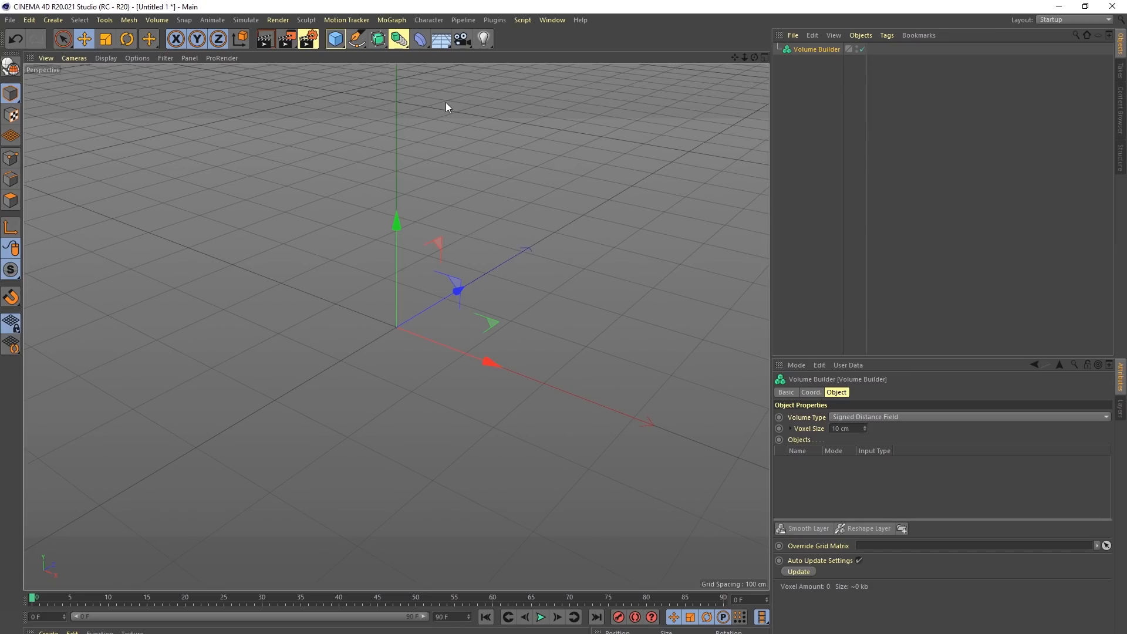
# Step: Create a sphere and a cube and make both children of the Volume Builder
pyautogui.click(345, 46)
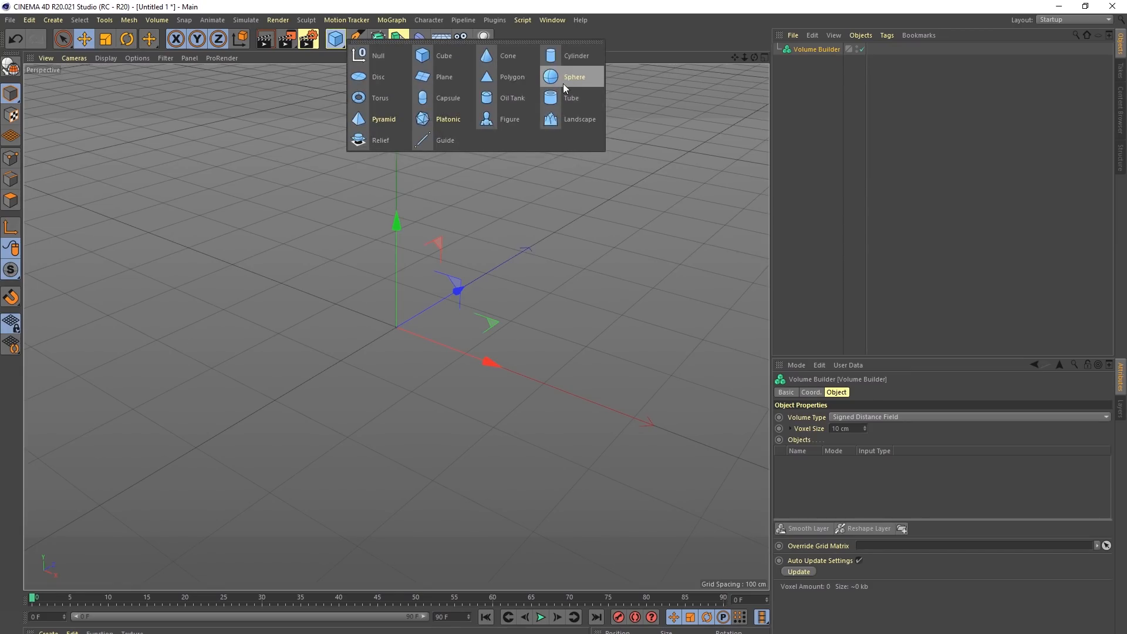
pyautogui.click(563, 81)
pyautogui.moveTo(796, 52); pyautogui.dragTo(800, 61)
pyautogui.click(339, 45)
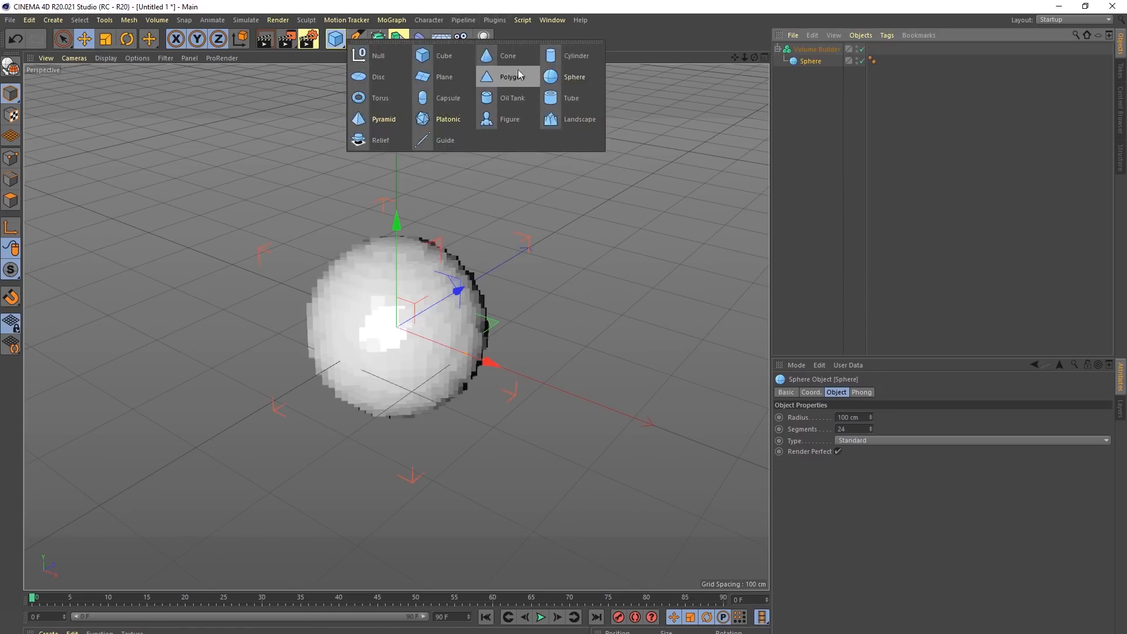
pyautogui.click(434, 54)
pyautogui.moveTo(807, 69); pyautogui.dragTo(808, 66)
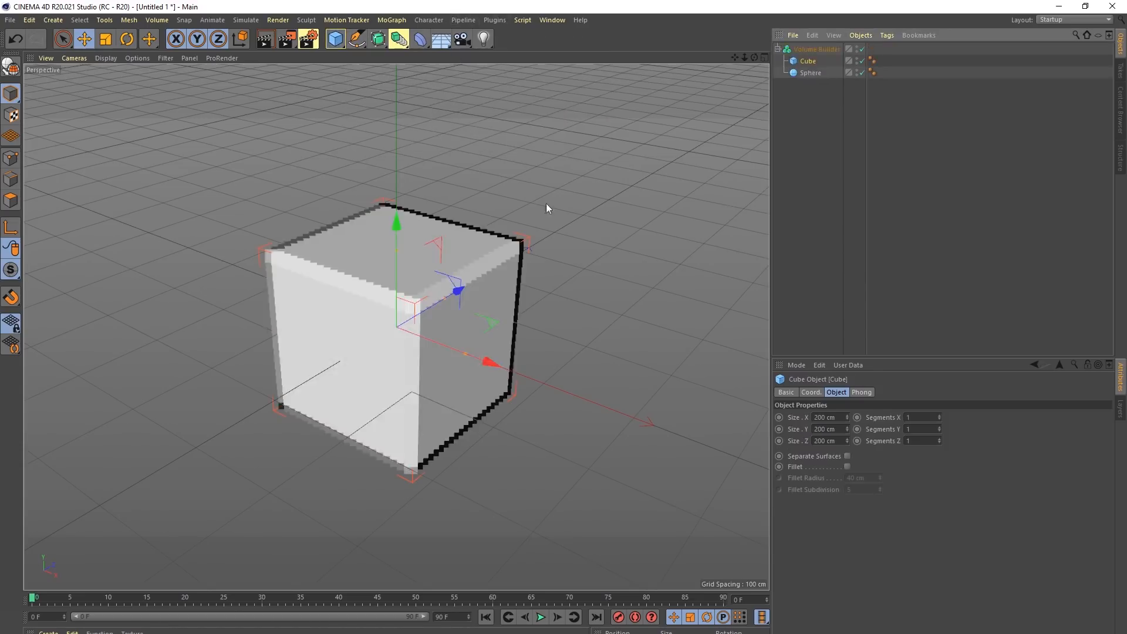
# Step: Move the cube up, back and along the X axis so it only partly overlaps the sphere
pyautogui.moveTo(437, 242); pyautogui.dragTo(503, 178)
pyautogui.moveTo(562, 297); pyautogui.dragTo(599, 307)
pyautogui.keyDown('alt'); pyautogui.moveTo(524, 256); pyautogui.dragTo(604, 230); pyautogui.keyUp('alt')
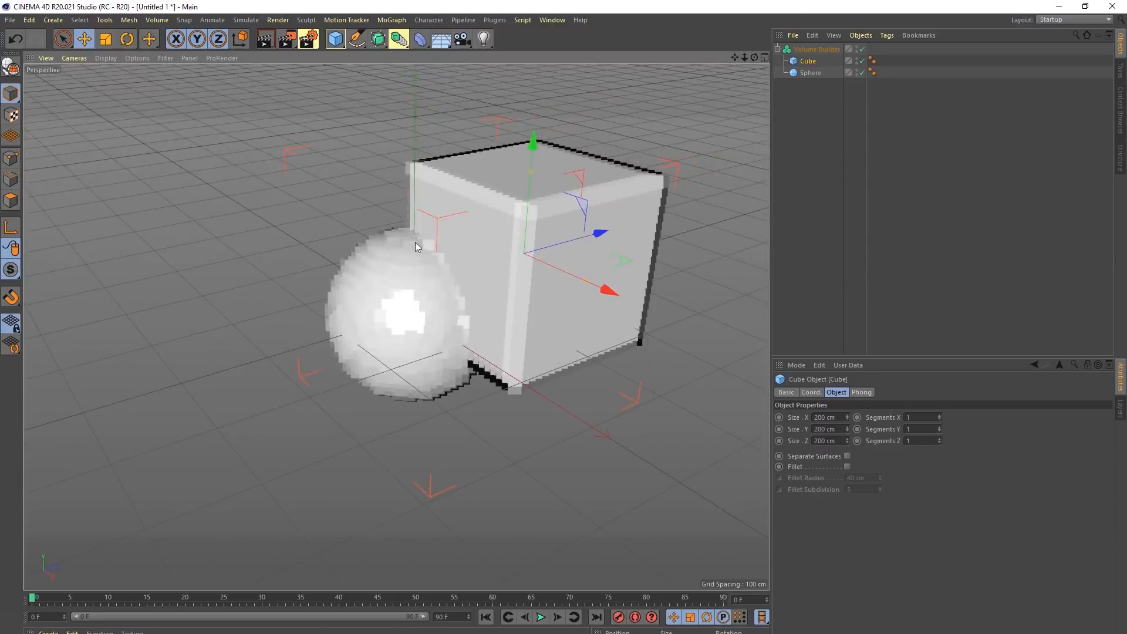
pyautogui.keyDown('alt'); pyautogui.moveTo(440, 281); pyautogui.dragTo(435, 258); pyautogui.keyUp('alt')
pyautogui.scroll(3, 486, 272)
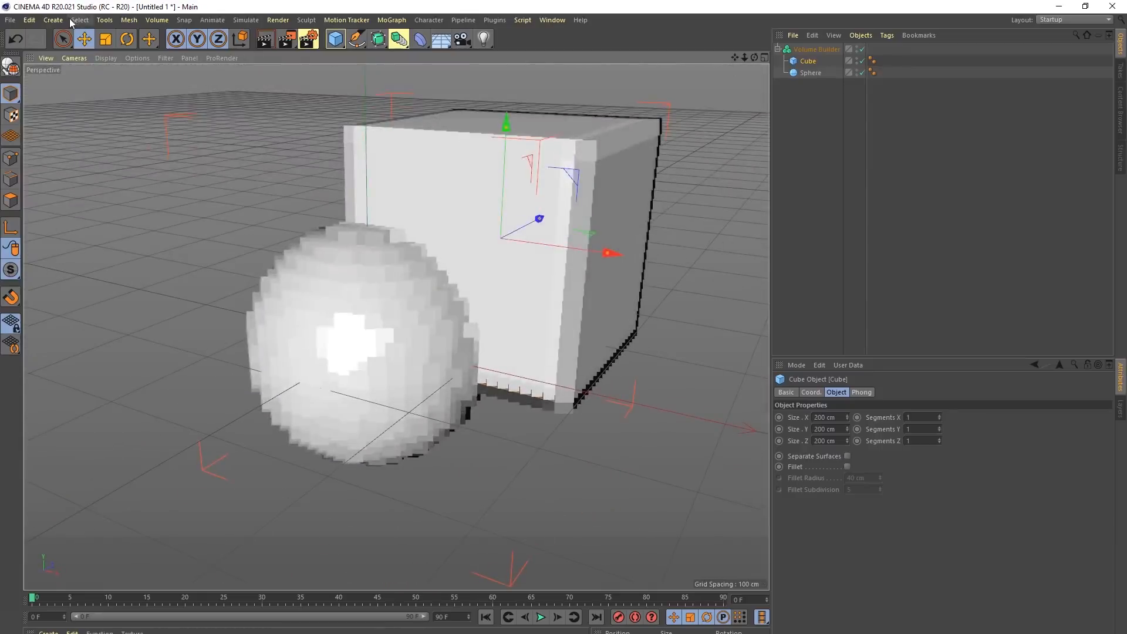
# Step: Add a Volume Mesher and make the Volume Builder its child
pyautogui.click(155, 21)
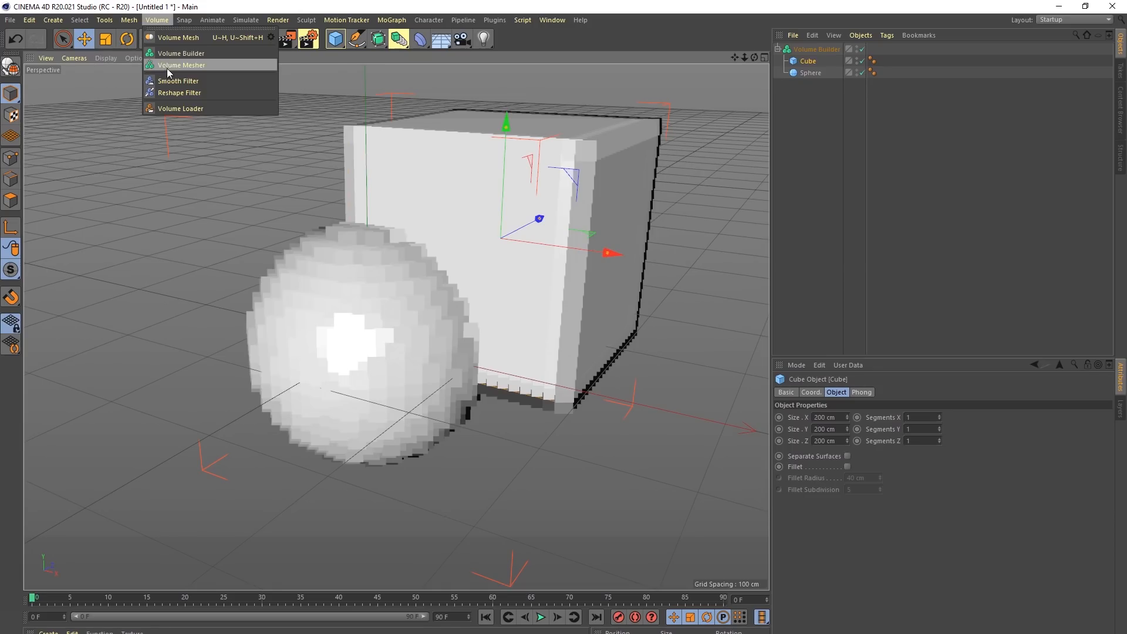
pyautogui.click(191, 66)
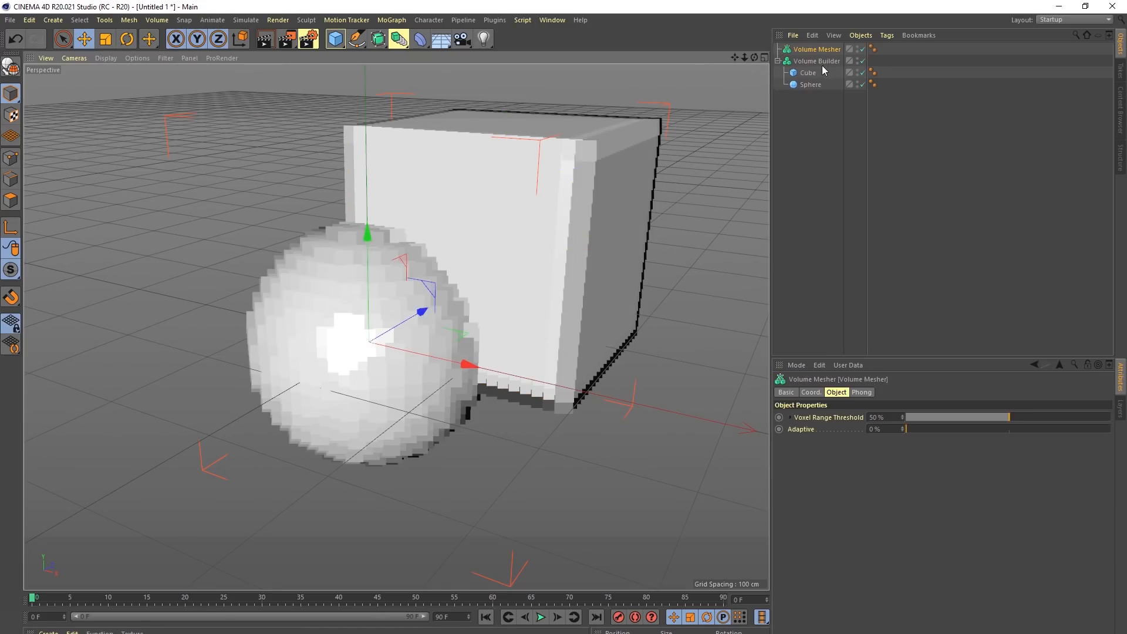
pyautogui.moveTo(812, 62); pyautogui.dragTo(811, 52)
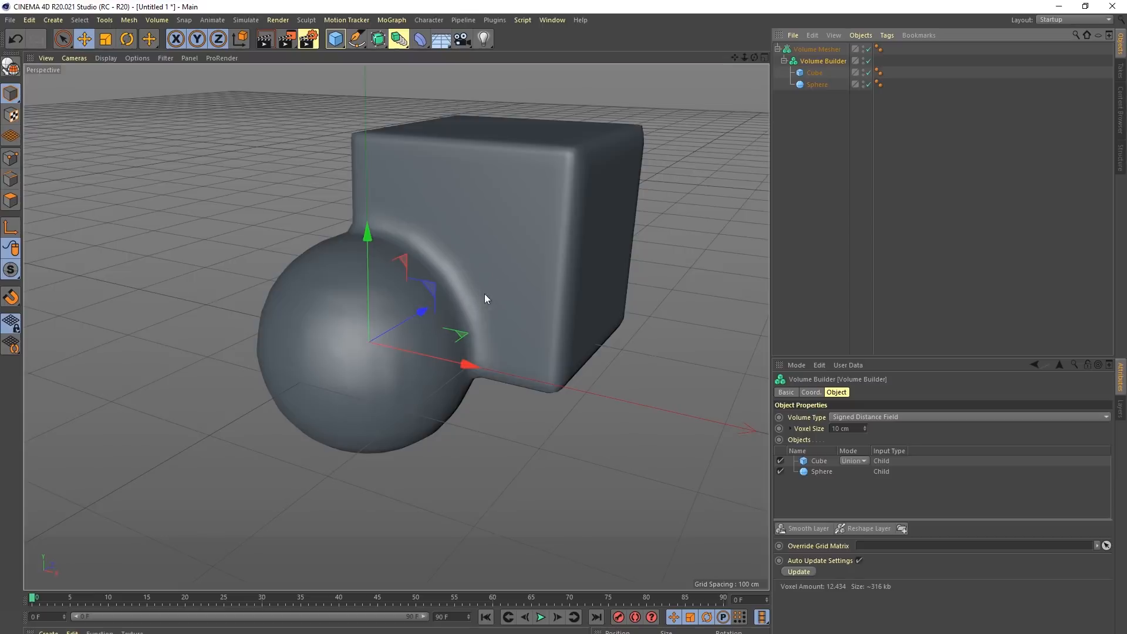
# Step: Enlarge the attributes area and view the object properties of the Volume Mesher and the Volume Builder
pyautogui.keyDown('alt'); pyautogui.moveTo(502, 294); pyautogui.dragTo(502, 332); pyautogui.keyUp('alt')
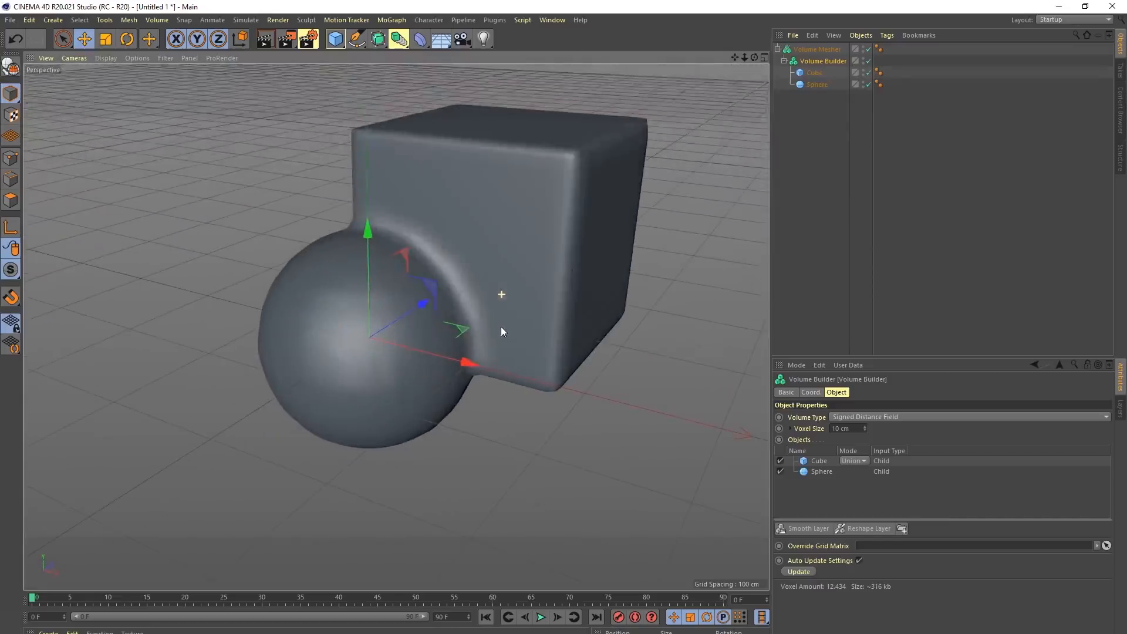
pyautogui.scroll(2, 470, 259)
pyautogui.scroll(-3, 464, 261)
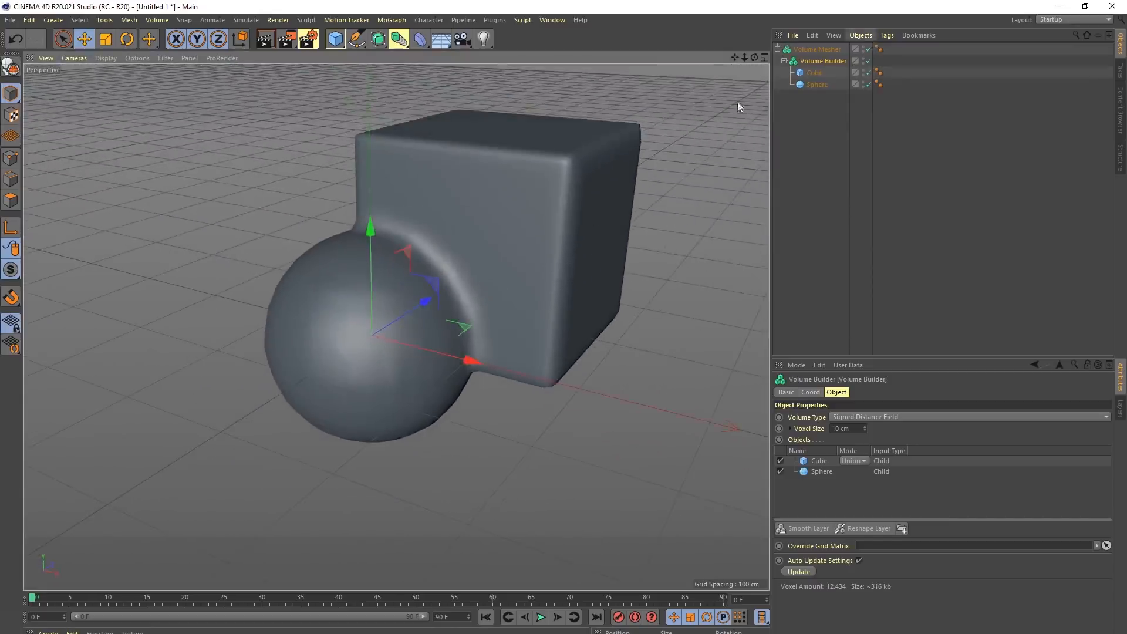
pyautogui.scroll(4, 421, 204)
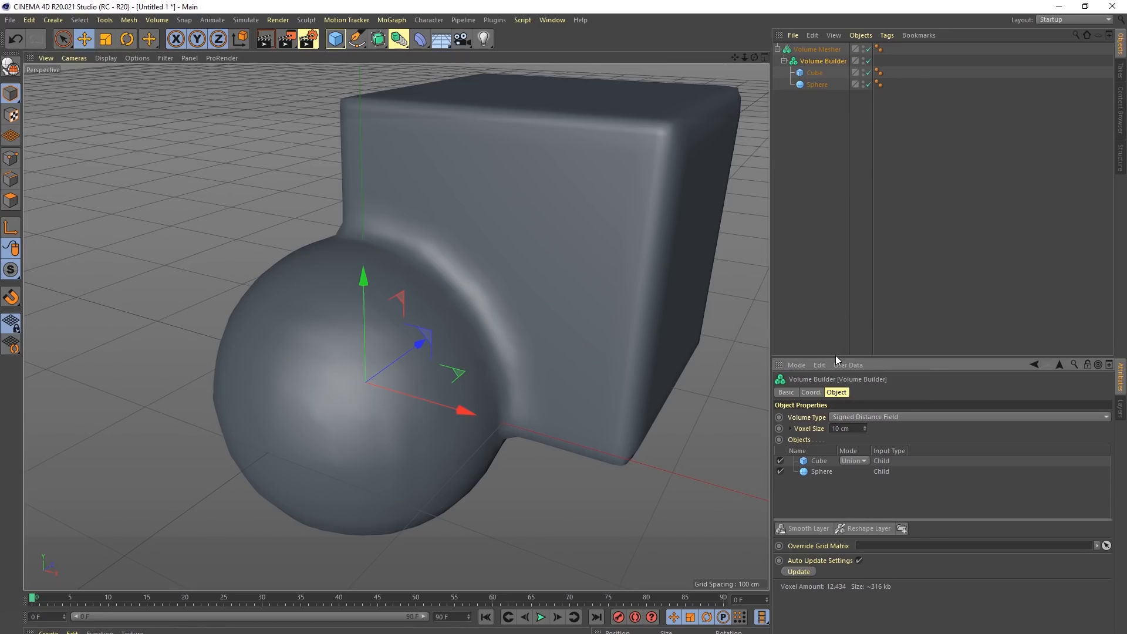
pyautogui.moveTo(836, 357); pyautogui.dragTo(834, 236)
pyautogui.click(817, 49)
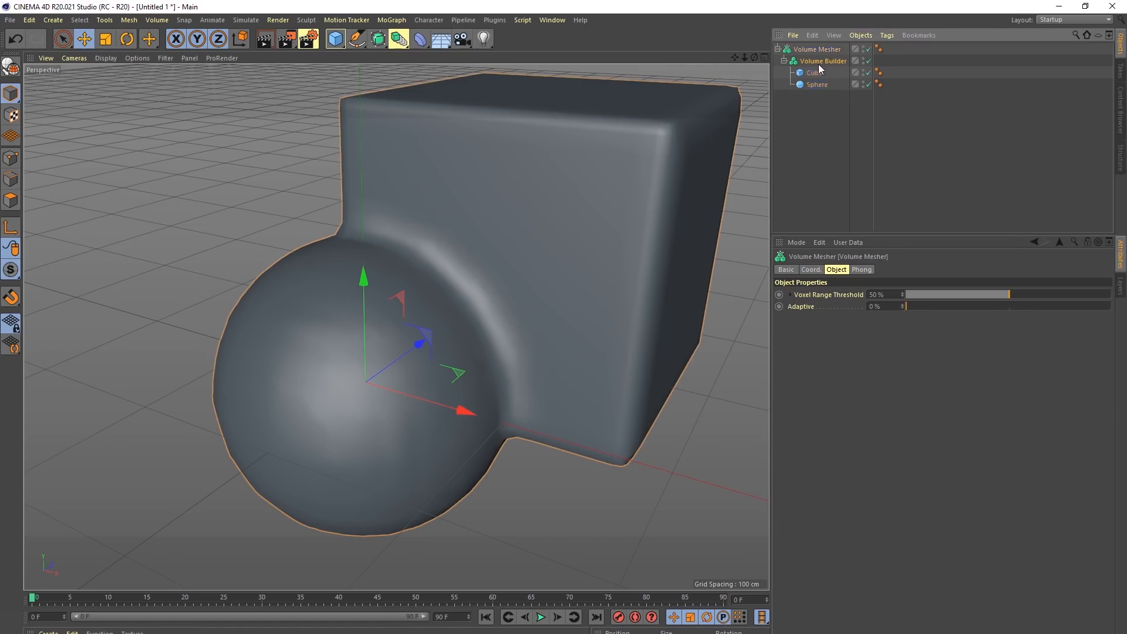
pyautogui.click(819, 62)
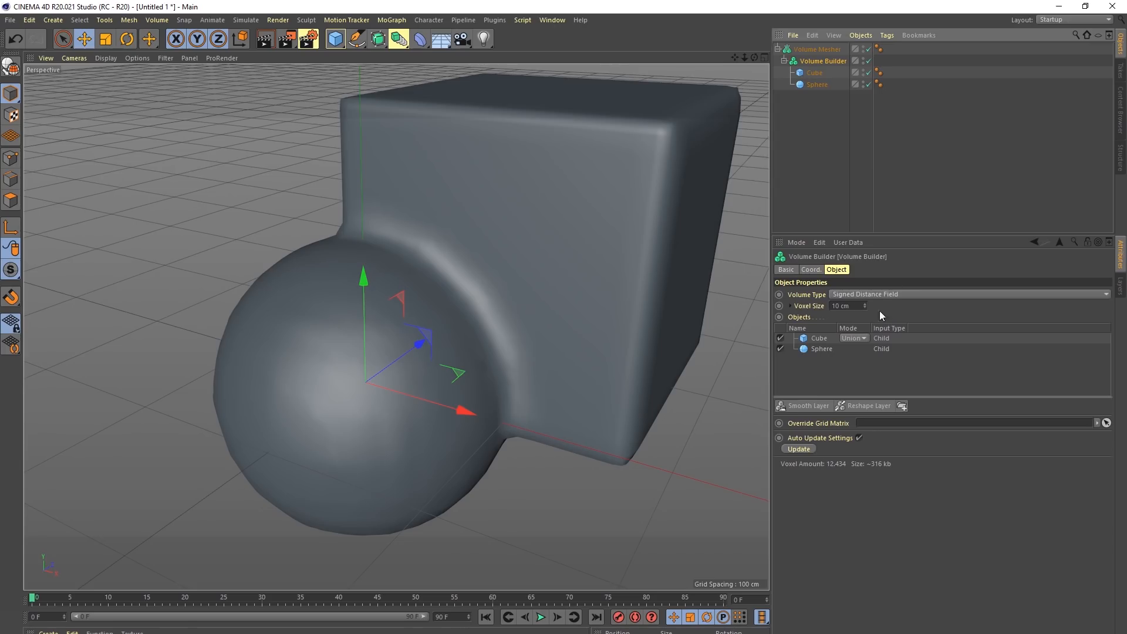
# Step: Set the Volume Builder's voxel size to 25 cm
pyautogui.doubleClick(839, 306)
pyautogui.write('25')
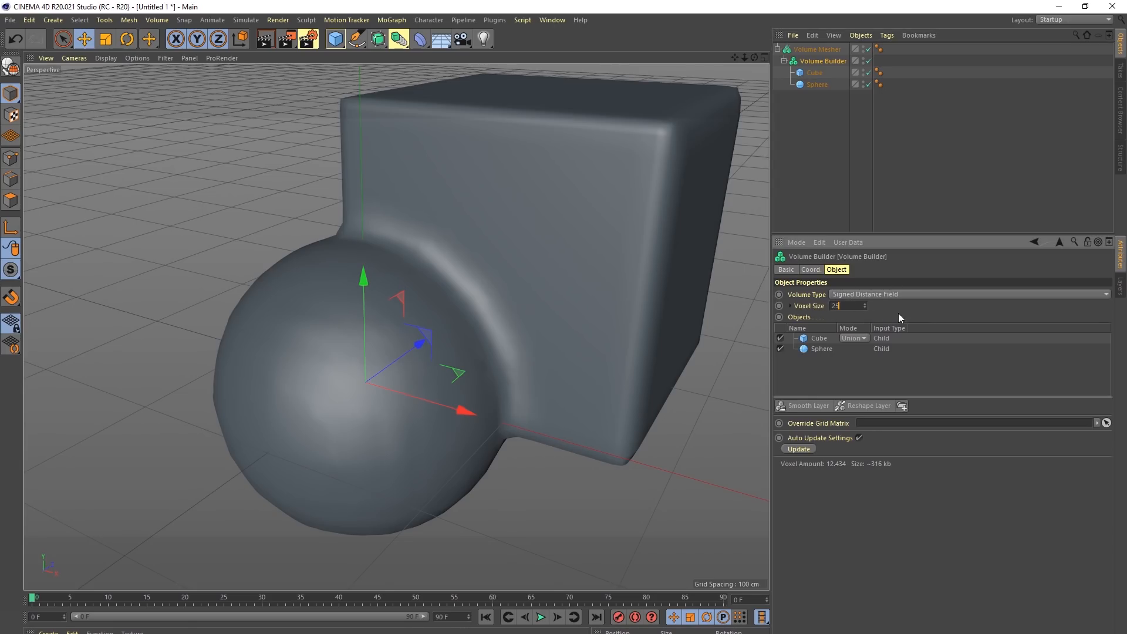
pyautogui.press('Return')
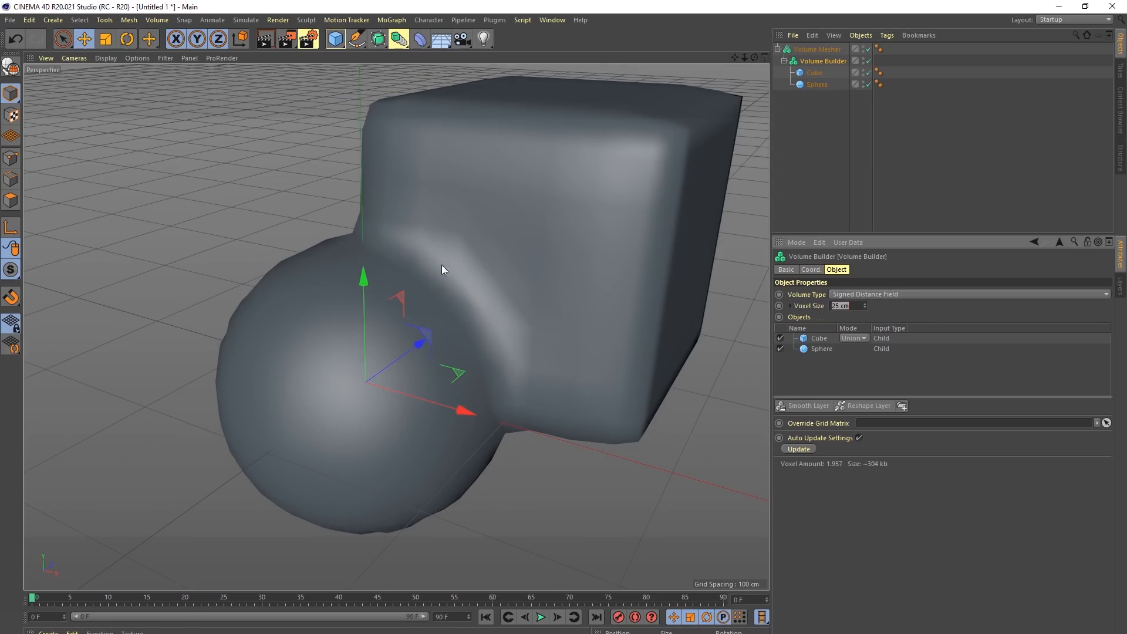
# Step: Change the viewport display to shading with wireframe lines so the mesh's polygons are drawn
pyautogui.write('nb')
pyautogui.press('Escape')
pyautogui.press('n')
pyautogui.press('b')
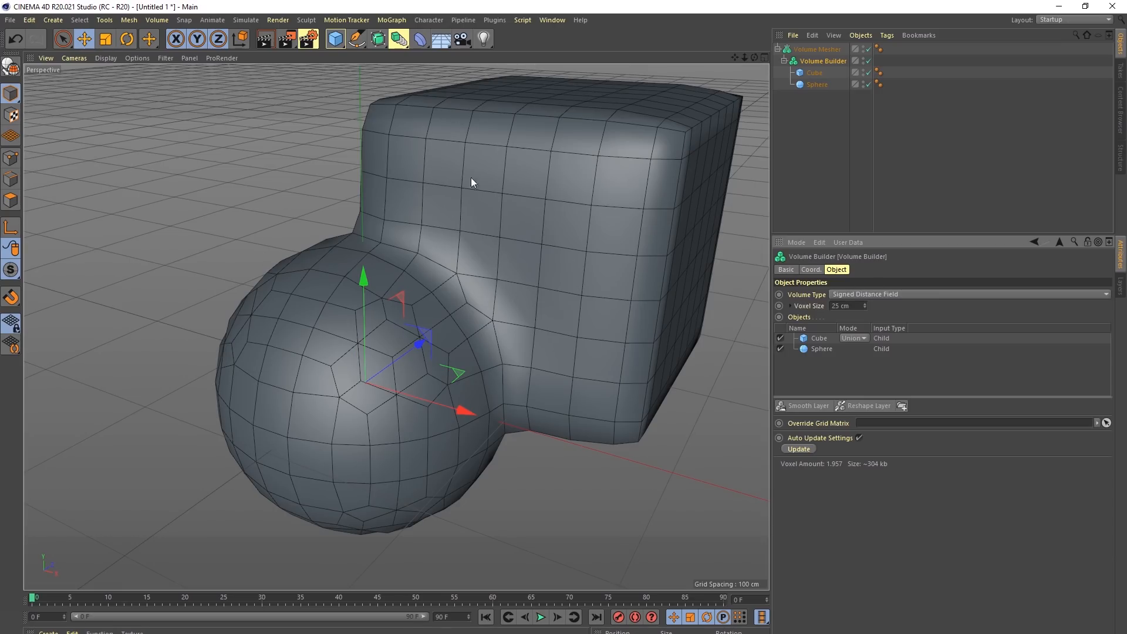
# Step: Set the Volume Builder's voxel size to 10 cm
pyautogui.keyDown('alt'); pyautogui.moveTo(564, 170); pyautogui.dragTo(874, 397); pyautogui.keyUp('alt')
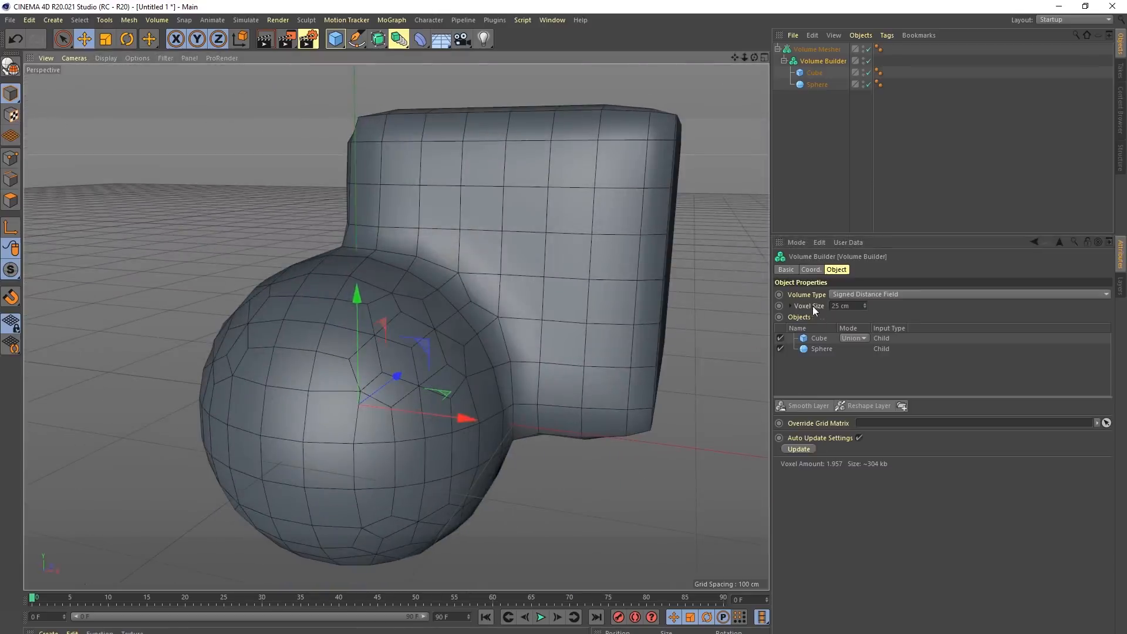
pyautogui.doubleClick(856, 306)
pyautogui.write('1')
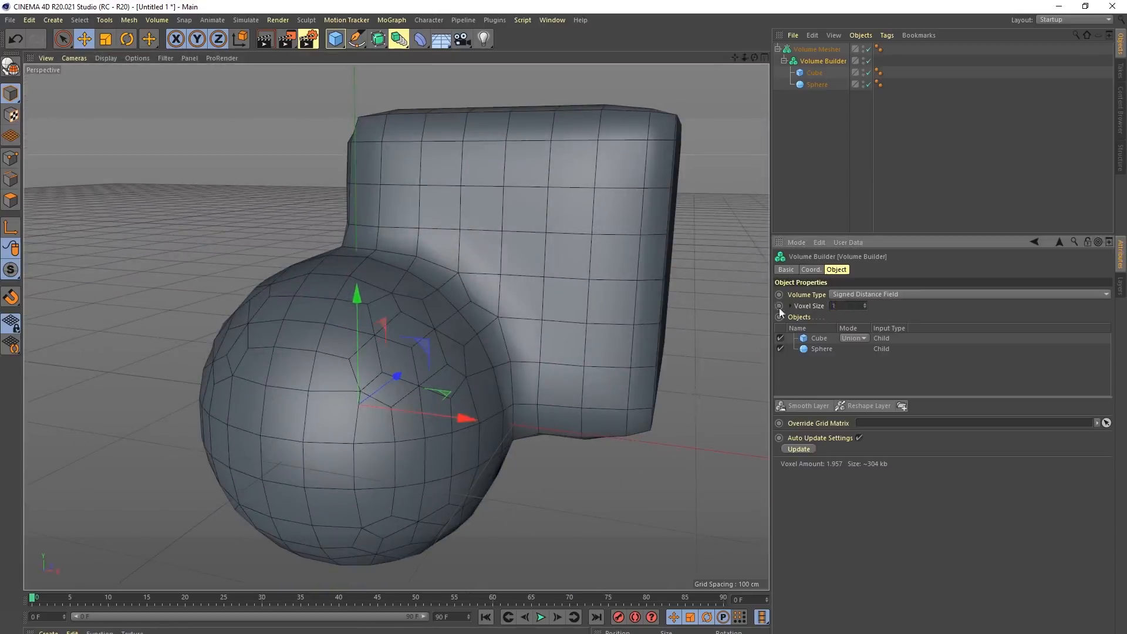
pyautogui.write('0')
pyautogui.press('Return')
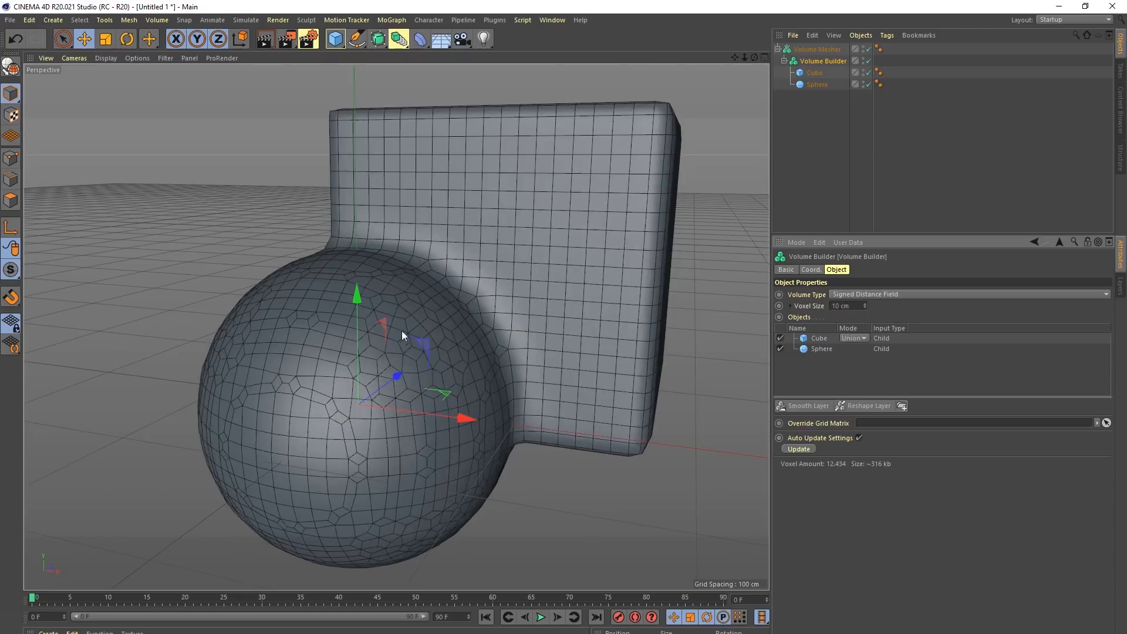
# Step: Refine the volume by setting the Volume Builder's voxel size to 1 cm
pyautogui.keyDown('alt'); pyautogui.moveTo(401, 330); pyautogui.dragTo(442, 230); pyautogui.keyUp('alt')
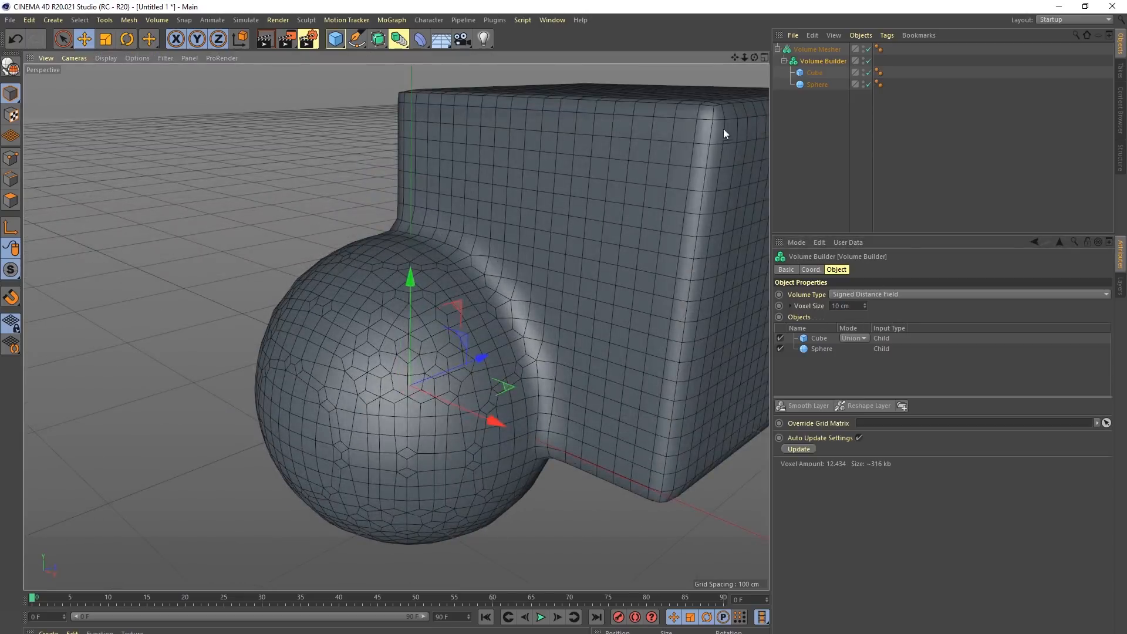
pyautogui.moveTo(862, 308); pyautogui.dragTo(806, 312)
pyautogui.write('1')
pyautogui.press('Return')
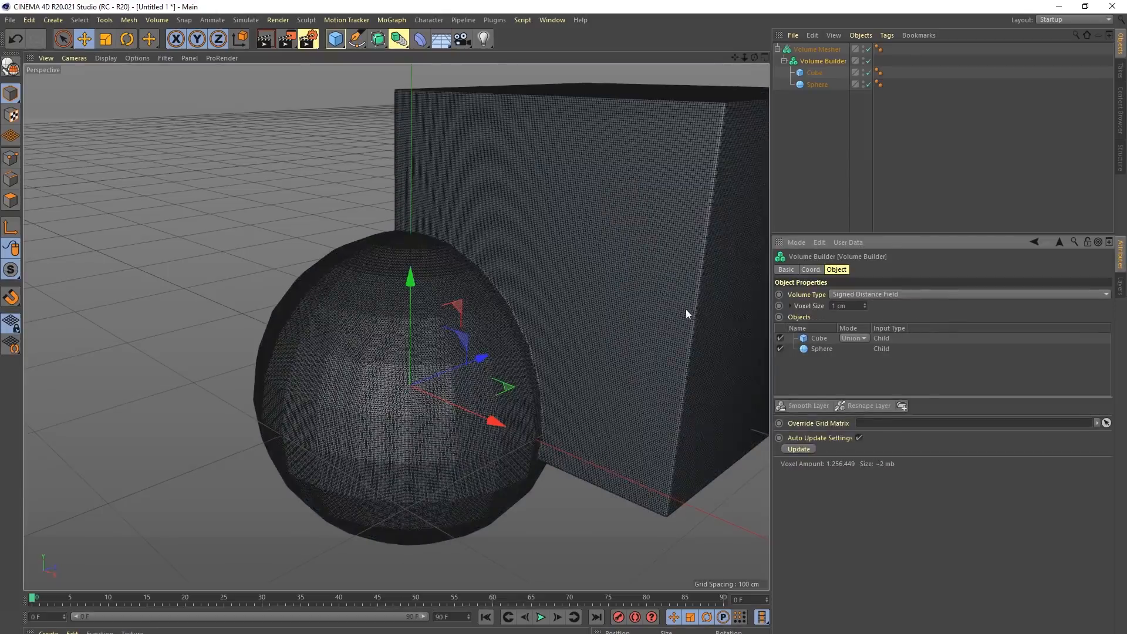
# Step: Coarsen the volume by setting the Volume Builder's voxel size to 10 cm
pyautogui.keyDown('alt'); pyautogui.moveTo(511, 396); pyautogui.dragTo(464, 363); pyautogui.keyUp('alt')
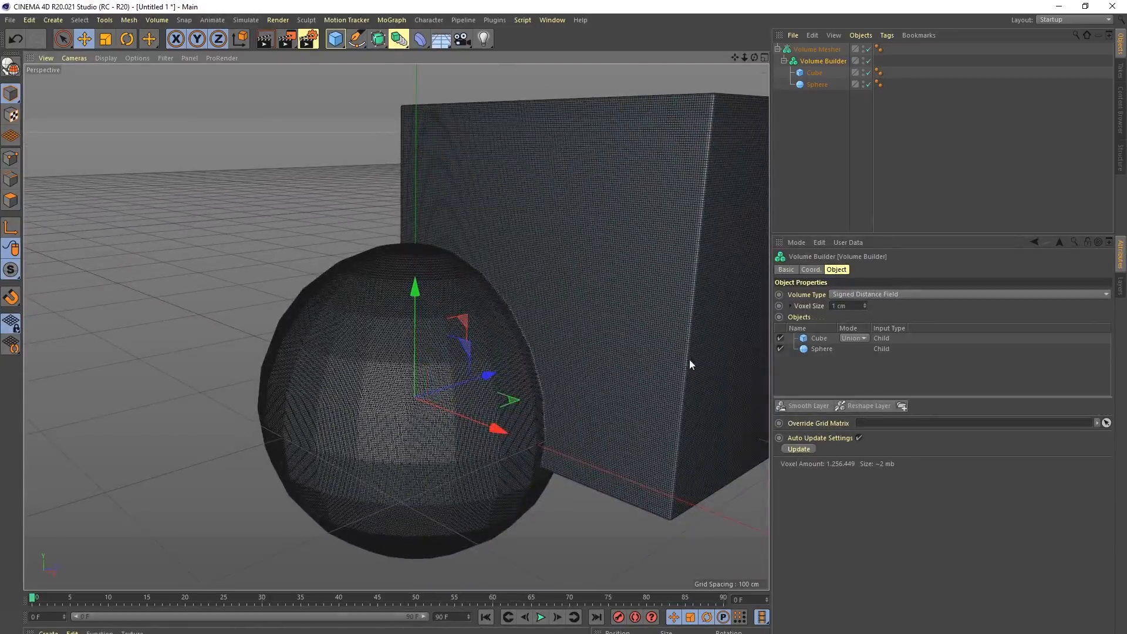
pyautogui.doubleClick(836, 306)
pyautogui.write('10')
pyautogui.press('Return')
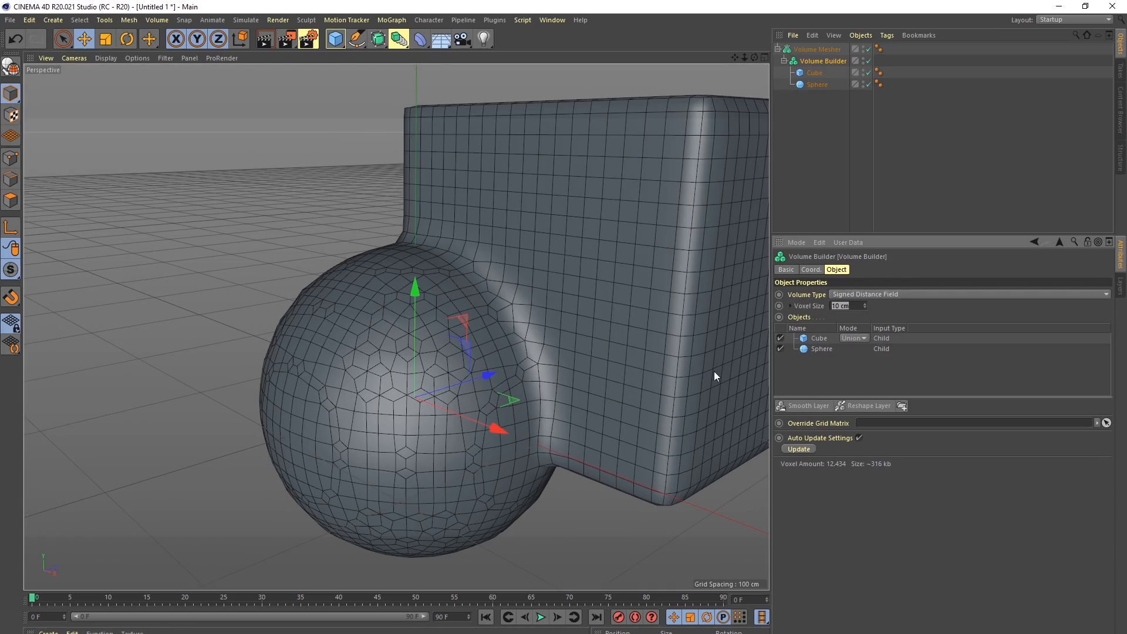
# Step: Delete the cube and the sphere from the Volume Builder
pyautogui.keyDown('alt'); pyautogui.moveTo(529, 326); pyautogui.dragTo(451, 317); pyautogui.keyUp('alt')
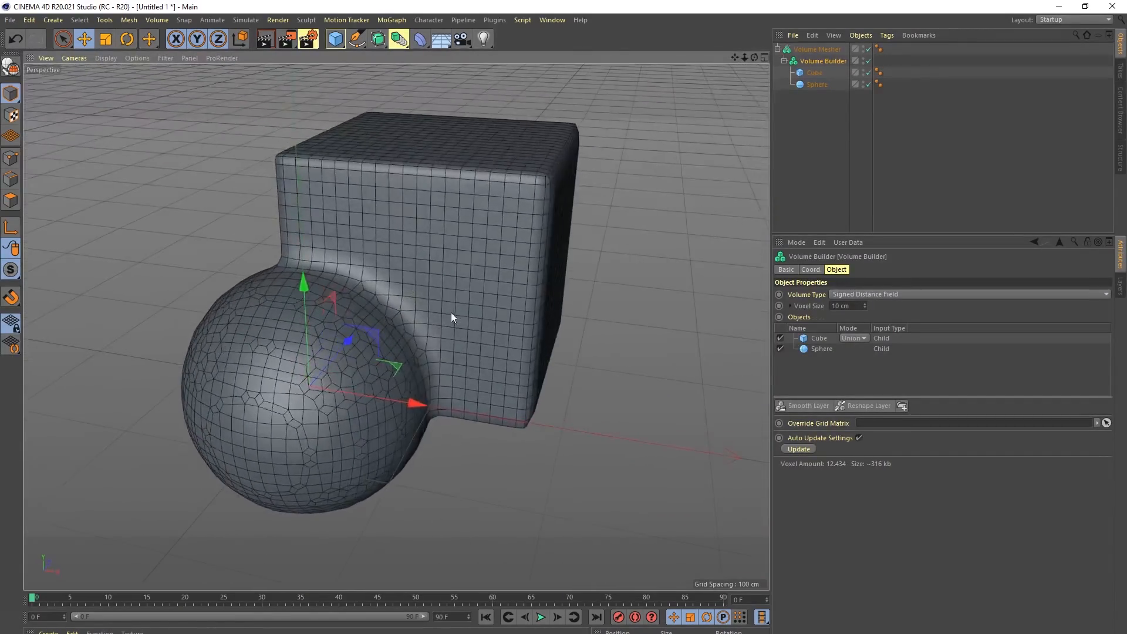
pyautogui.click(816, 73)
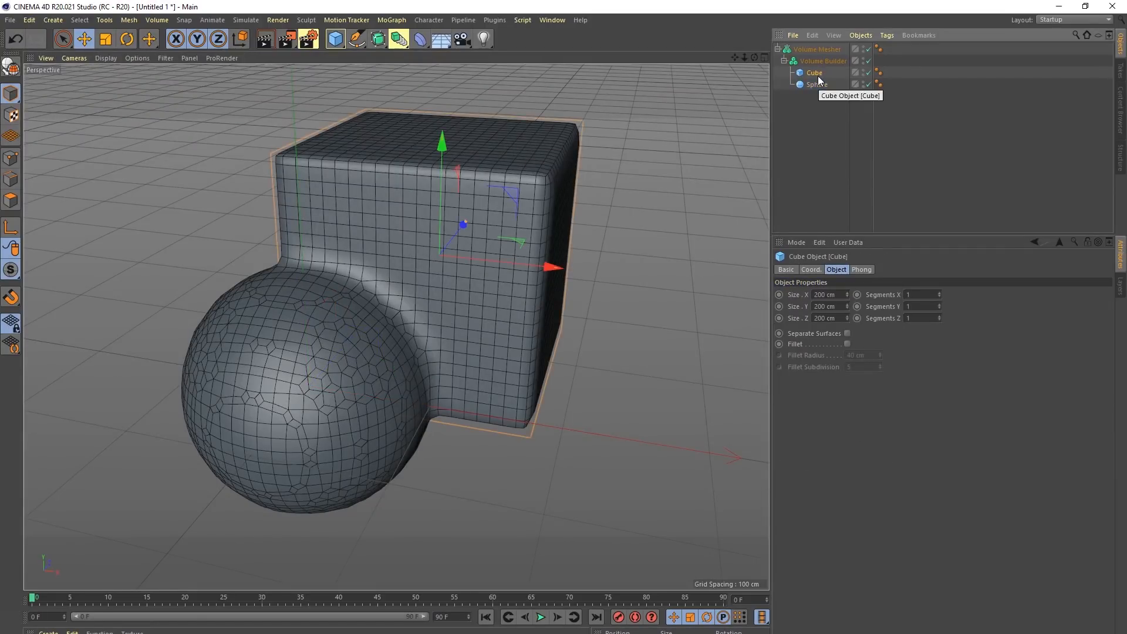
pyautogui.press('Delete')
pyautogui.click(817, 74)
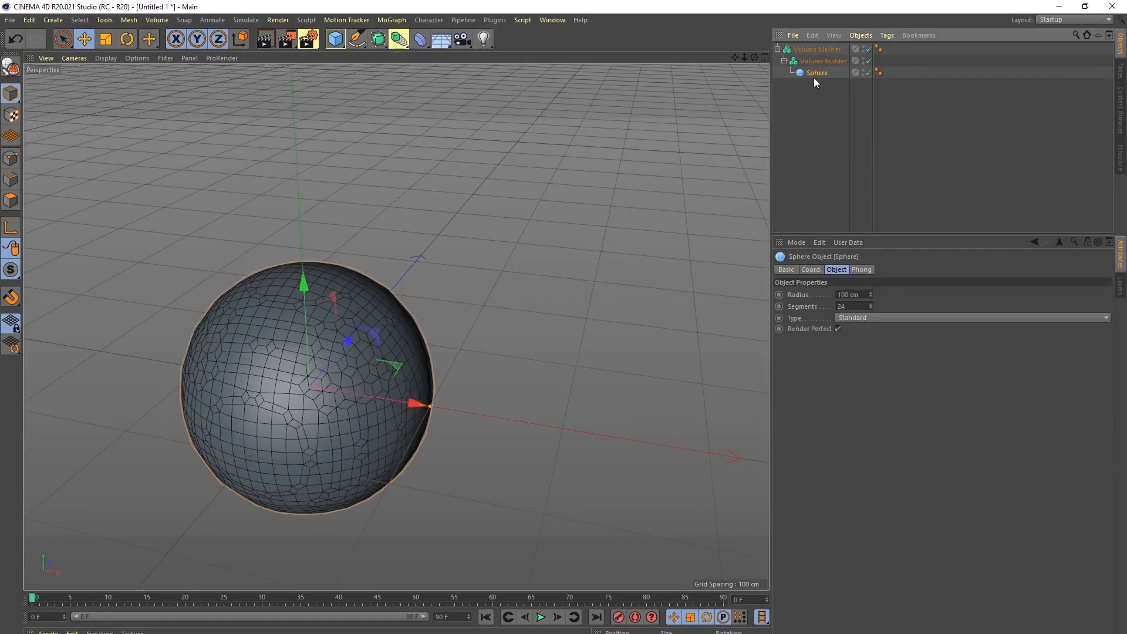
pyautogui.press('Delete')
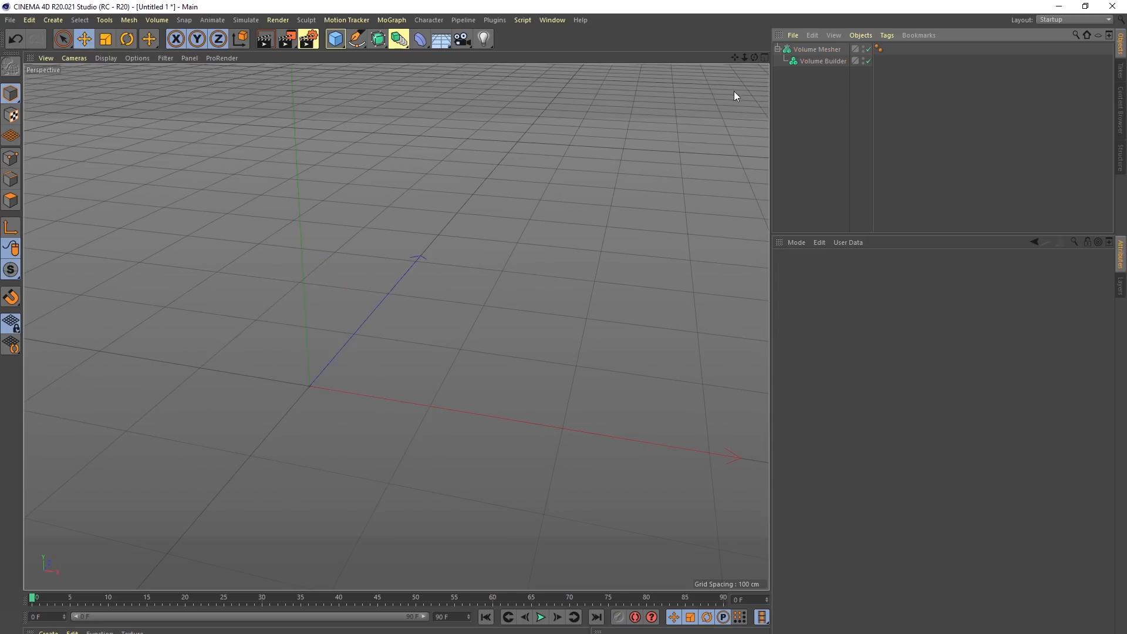
# Step: Create a circle spline and place it inside the Volume Builder to form a ring volume
pyautogui.click(356, 39)
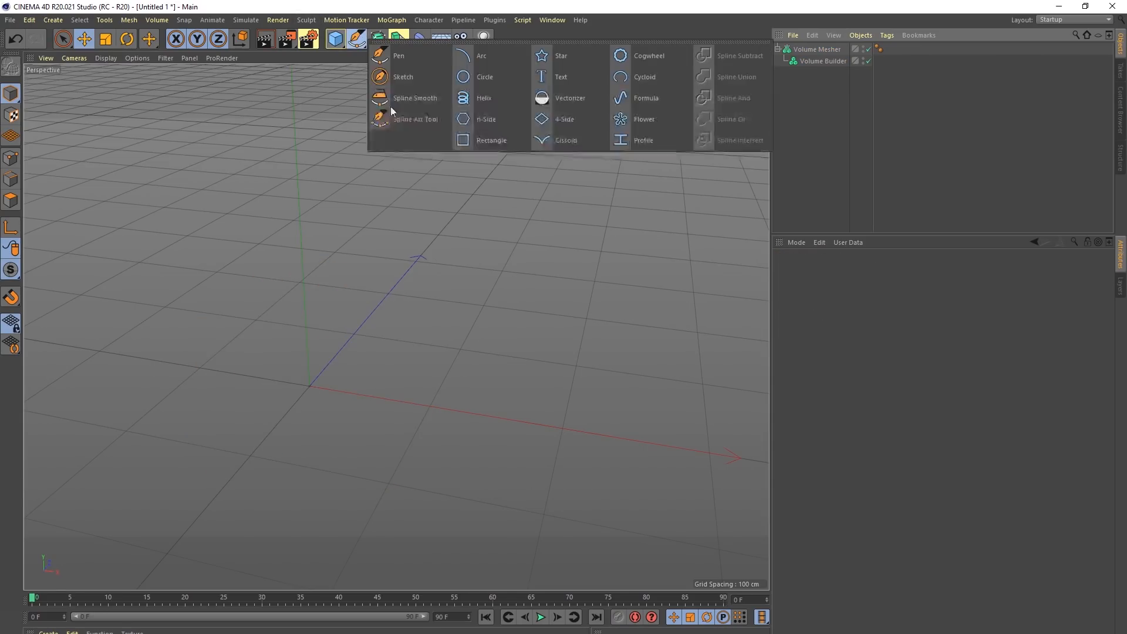
pyautogui.click(492, 82)
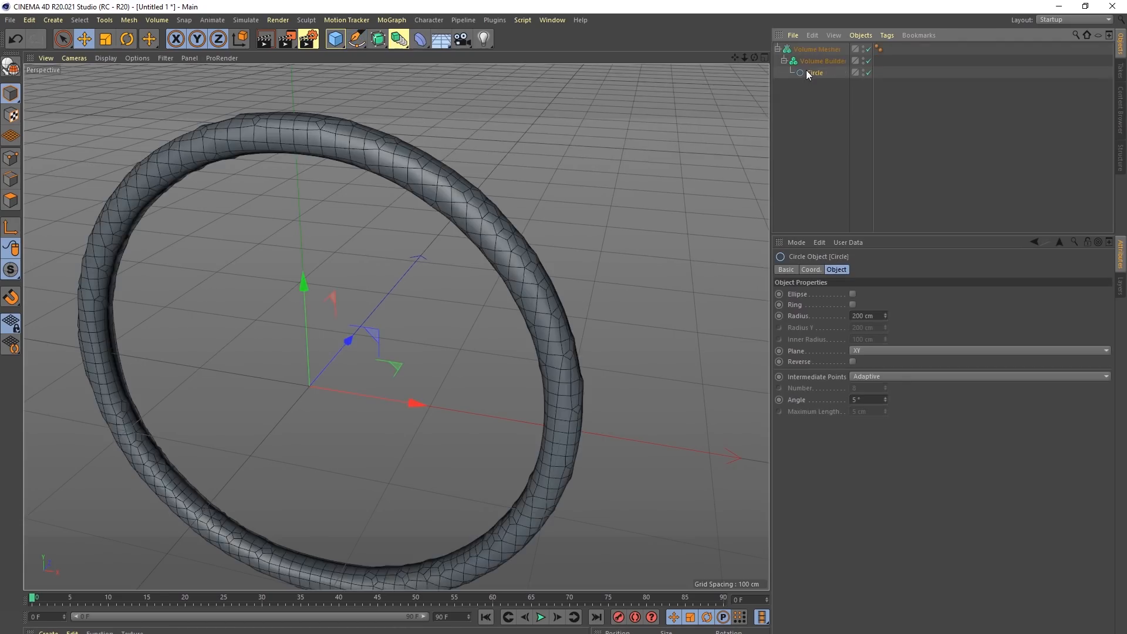
pyautogui.keyDown('alt'); pyautogui.moveTo(453, 287); pyautogui.dragTo(342, 265); pyautogui.keyUp('alt')
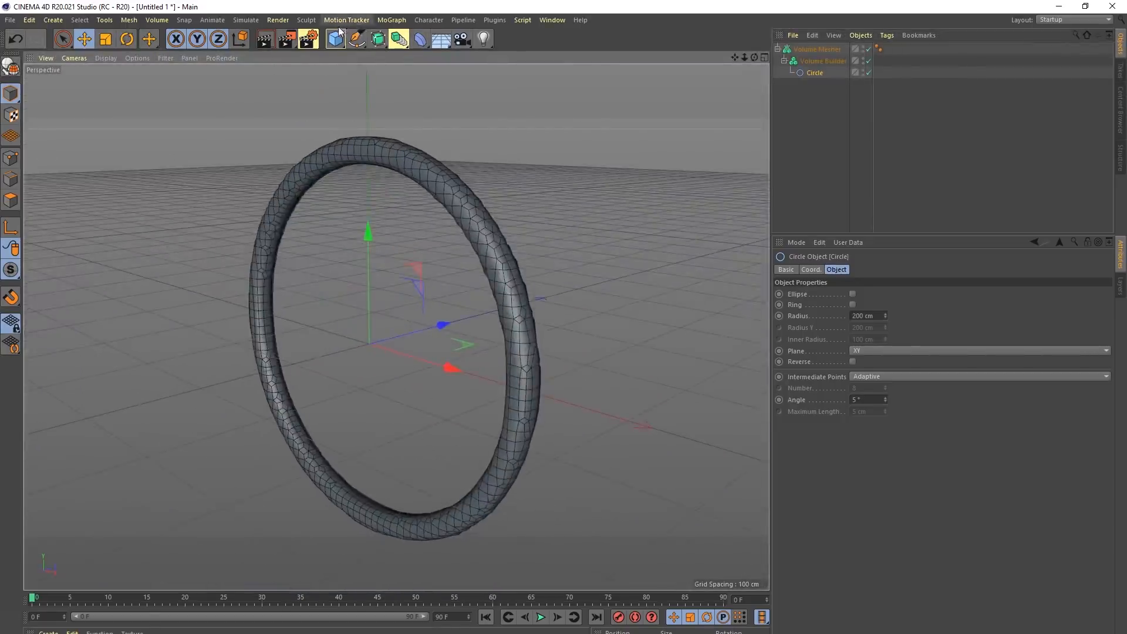
# Step: Duplicate the circle inside the Volume Builder and rotate the copy around the vertical axis so it crosses the original ring
pyautogui.click(822, 61)
pyautogui.keyDown('ctrl'); pyautogui.moveTo(808, 75); pyautogui.dragTo(817, 68); pyautogui.keyUp('ctrl')
pyautogui.moveTo(456, 323)
pyautogui.mouseDown()
pyautogui.moveTo(468, 315)
pyautogui.moveTo(446, 326)
pyautogui.moveTo(460, 325)
pyautogui.mouseUp()
pyautogui.keyDown('alt'); pyautogui.moveTo(499, 194); pyautogui.dragTo(478, 302); pyautogui.keyUp('alt')
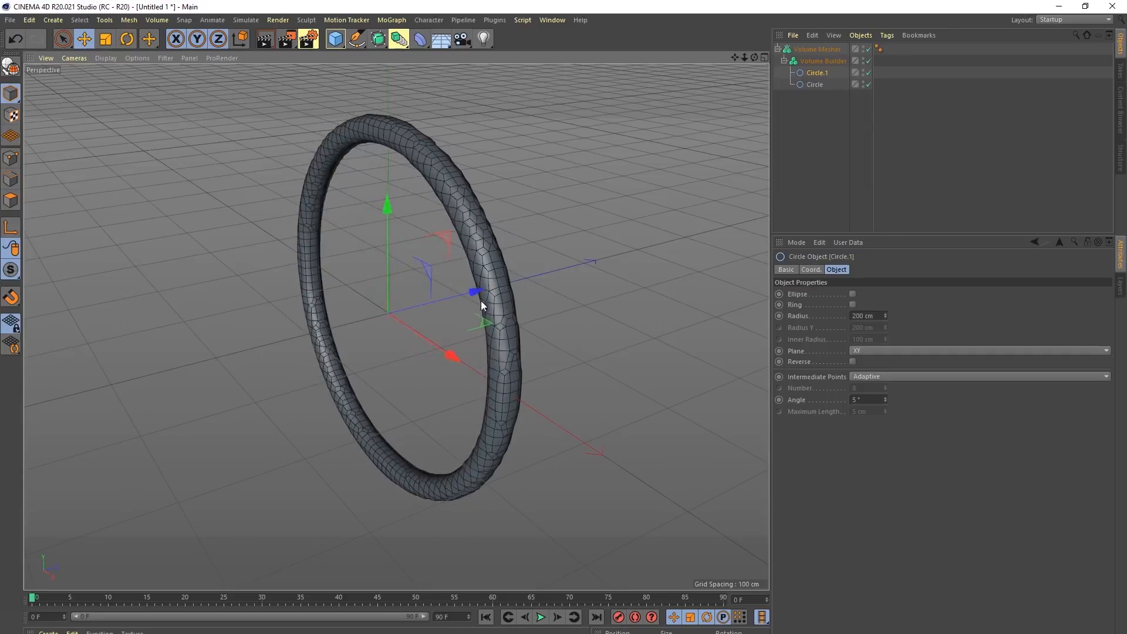
pyautogui.press('r')
pyautogui.moveTo(378, 344); pyautogui.dragTo(474, 319)
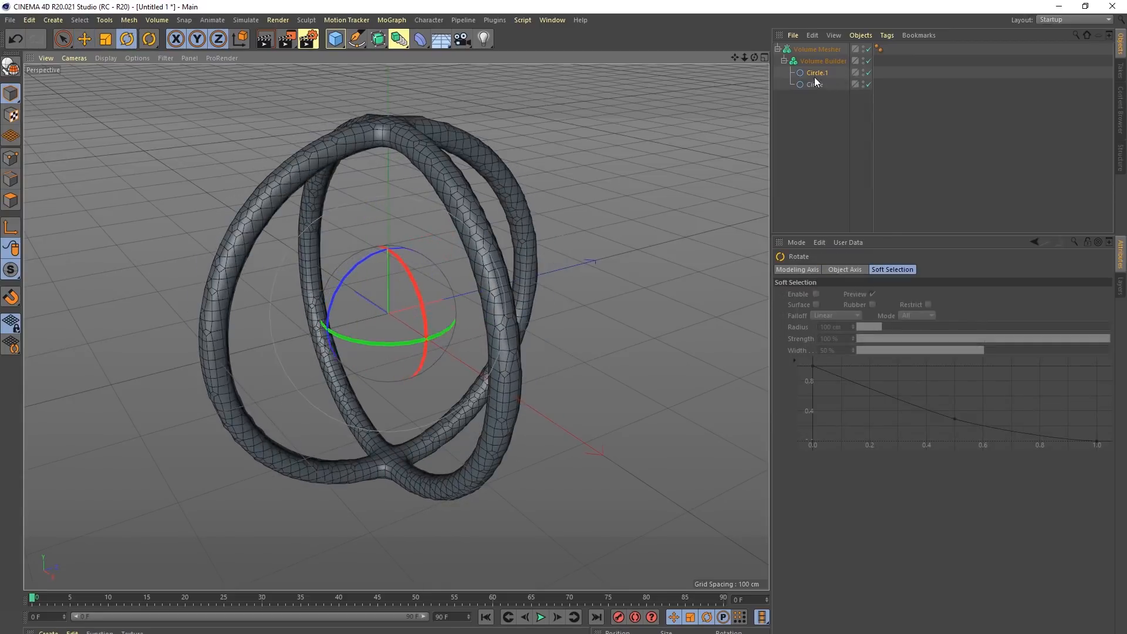
# Step: Duplicate the rotated circle and turn the new copy into a horizontal ring around the other two
pyautogui.hotkey('ctrl', 'c')
pyautogui.hotkey('ctrl', 'v')
pyautogui.moveTo(410, 270); pyautogui.dragTo(439, 404)
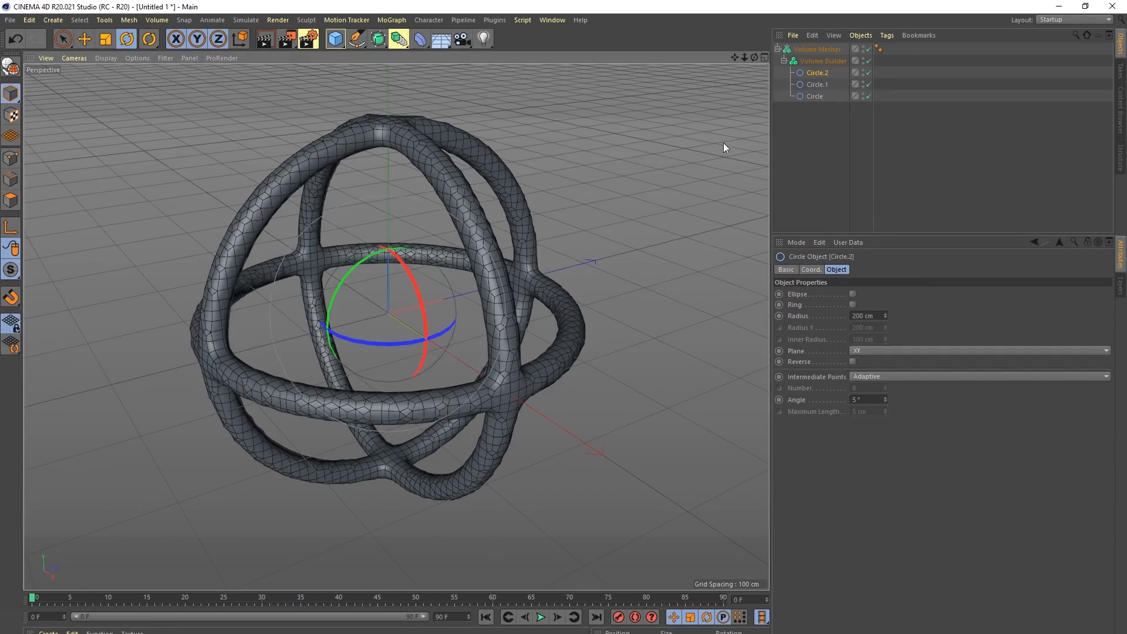
# Step: Refine the three-ring volume by setting the Volume Builder's voxel size to 2 cm
pyautogui.click(811, 60)
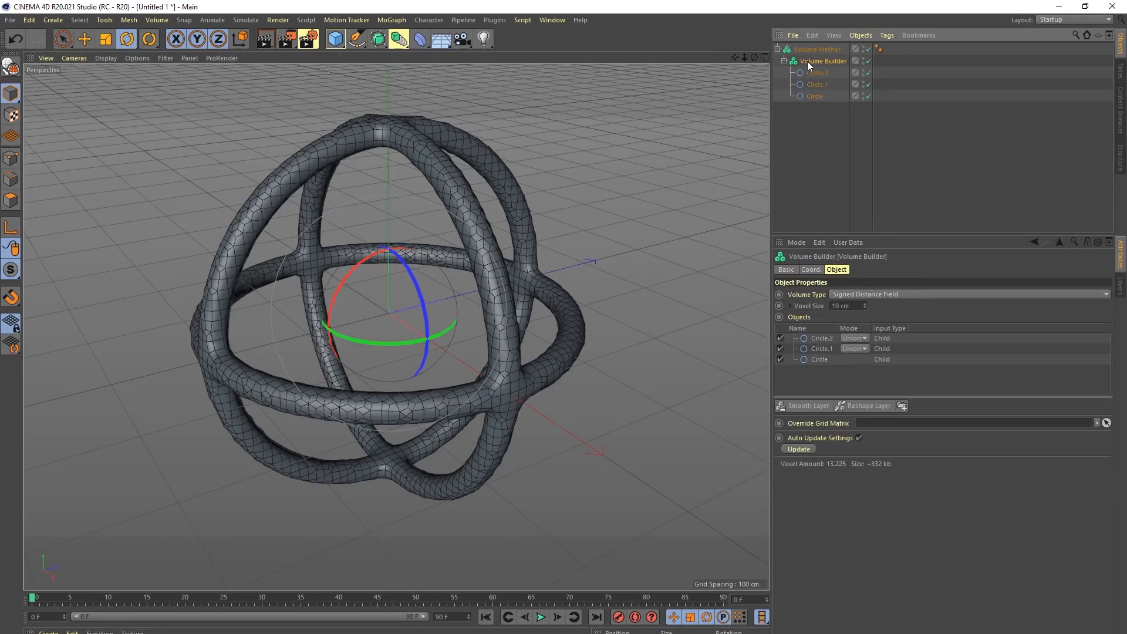
pyautogui.click(854, 305)
pyautogui.write('2')
pyautogui.press('Return')
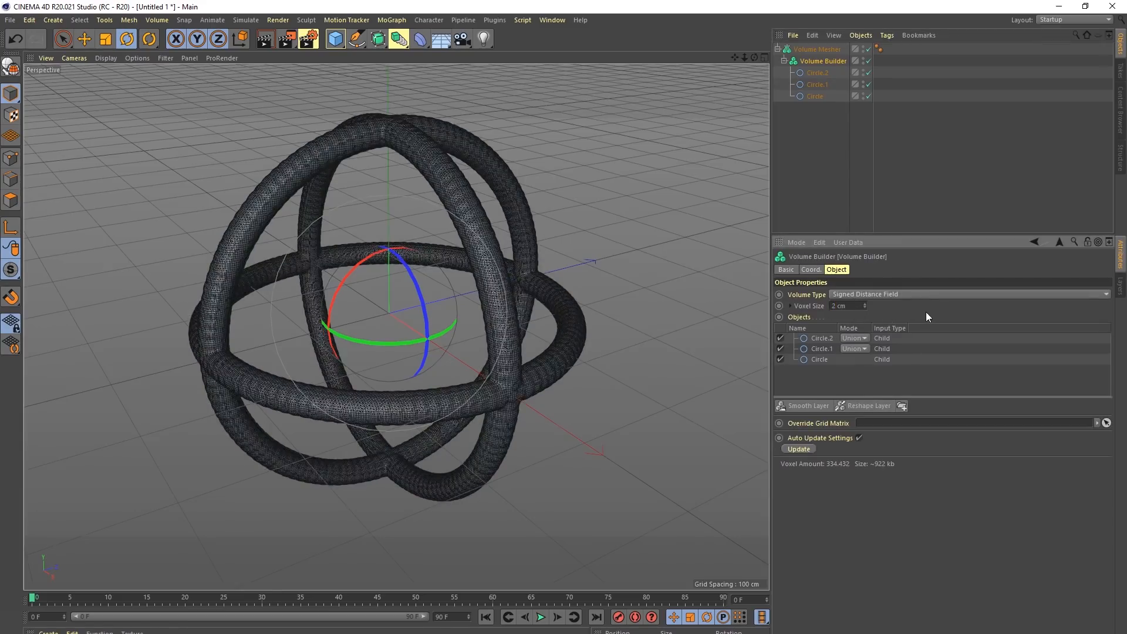
# Step: Set the density of each of the three circles in the Volume Builder's object list to 0.5
pyautogui.click(818, 348)
pyautogui.click(818, 360)
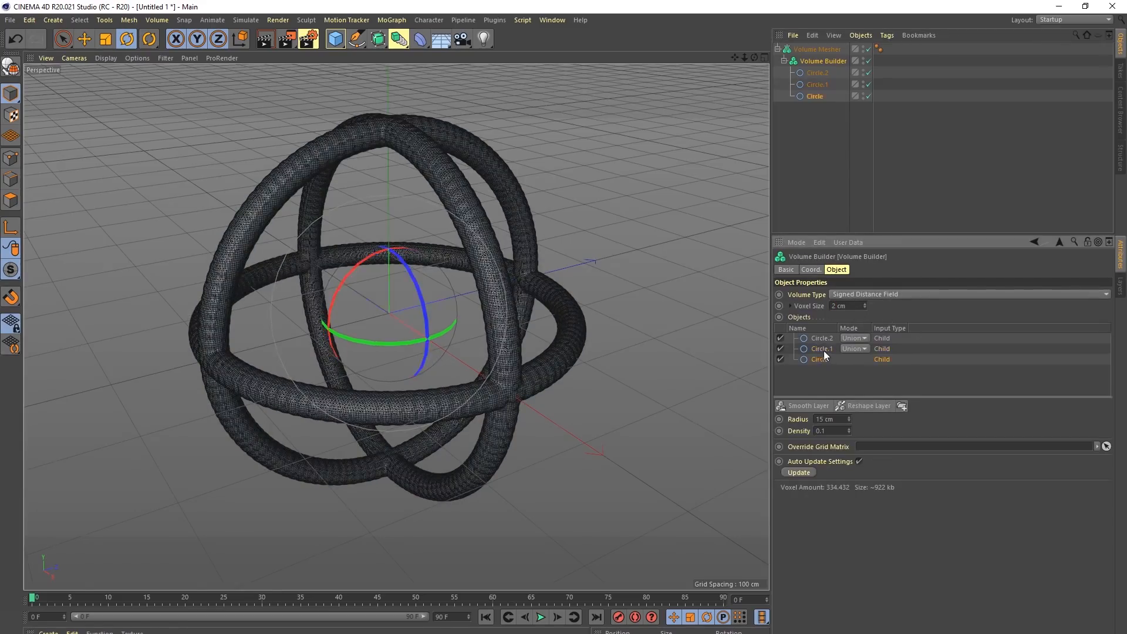
pyautogui.keyDown('shift'); pyautogui.click(823, 350); pyautogui.keyUp('shift')
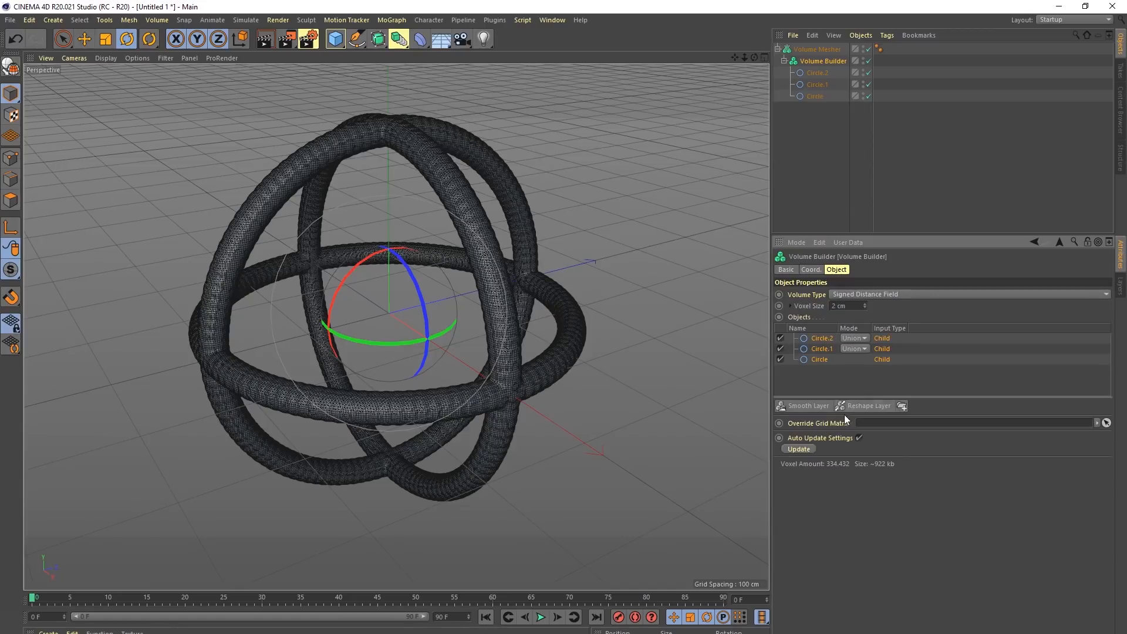
pyautogui.click(825, 339)
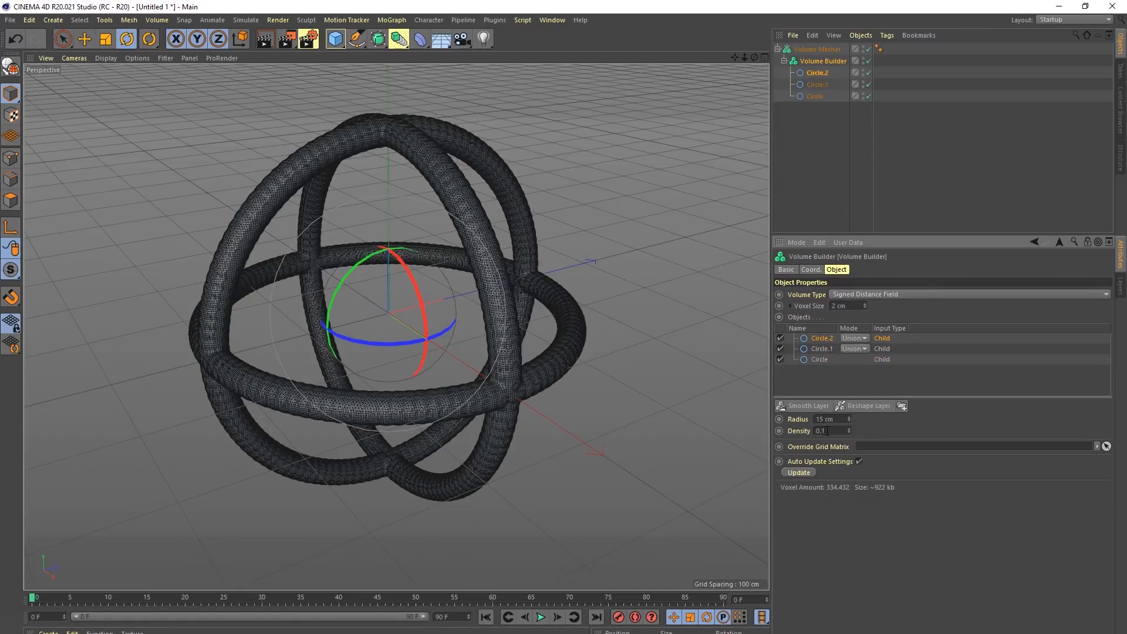
pyautogui.moveTo(827, 431); pyautogui.dragTo(822, 431)
pyautogui.write('5')
pyautogui.press('Return')
pyautogui.click(821, 348)
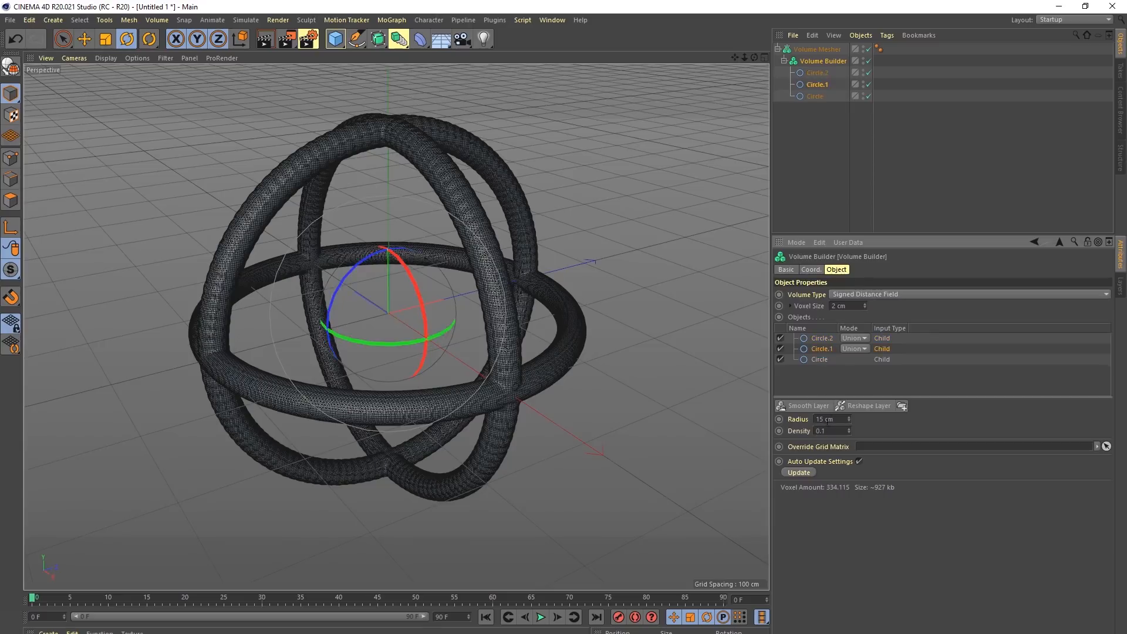
pyautogui.moveTo(826, 431); pyautogui.dragTo(823, 431)
pyautogui.click(820, 360)
pyautogui.write('5')
pyautogui.press('Return')
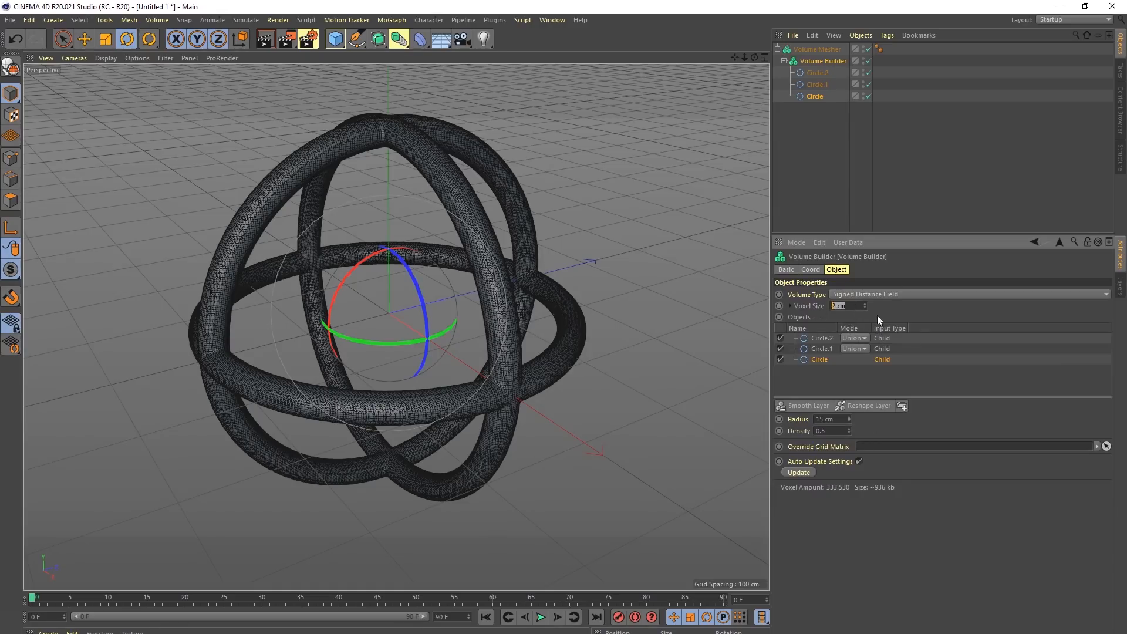
# Step: Set the Volume Builder's voxel size to 5 cm and display the rings with Gouraud shading without mesh lines
pyautogui.write('5')
pyautogui.press('Return')
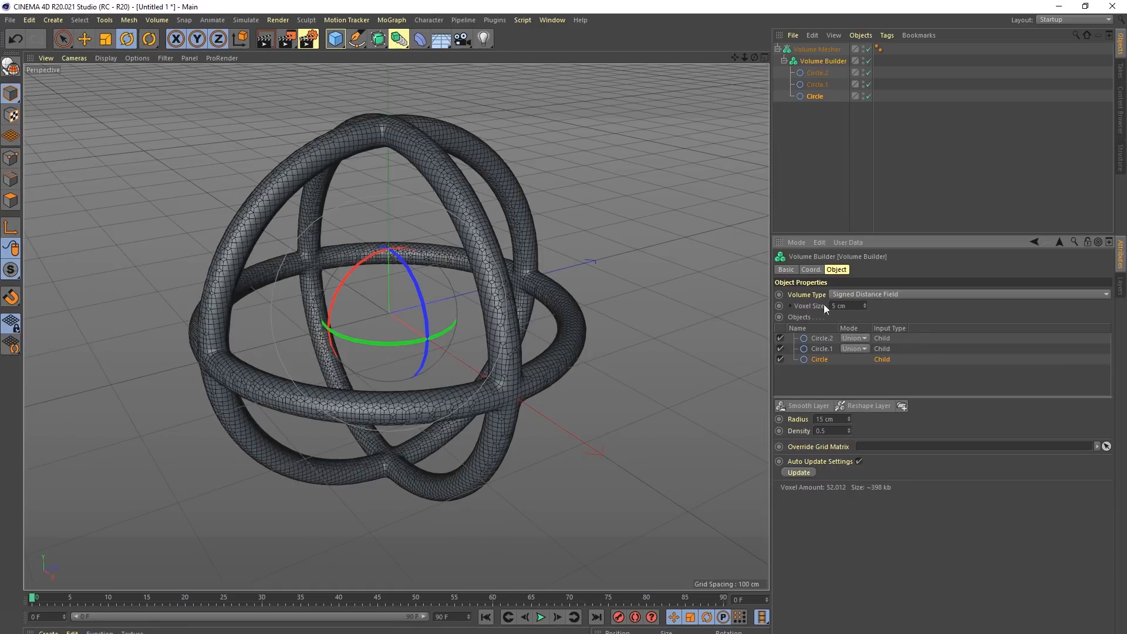
pyautogui.press('n')
pyautogui.press('a')
pyautogui.keyDown('alt'); pyautogui.moveTo(345, 133); pyautogui.dragTo(430, 293); pyautogui.keyUp('alt')
pyautogui.keyDown('alt'); pyautogui.moveTo(377, 114); pyautogui.dragTo(393, 135); pyautogui.keyUp('alt')
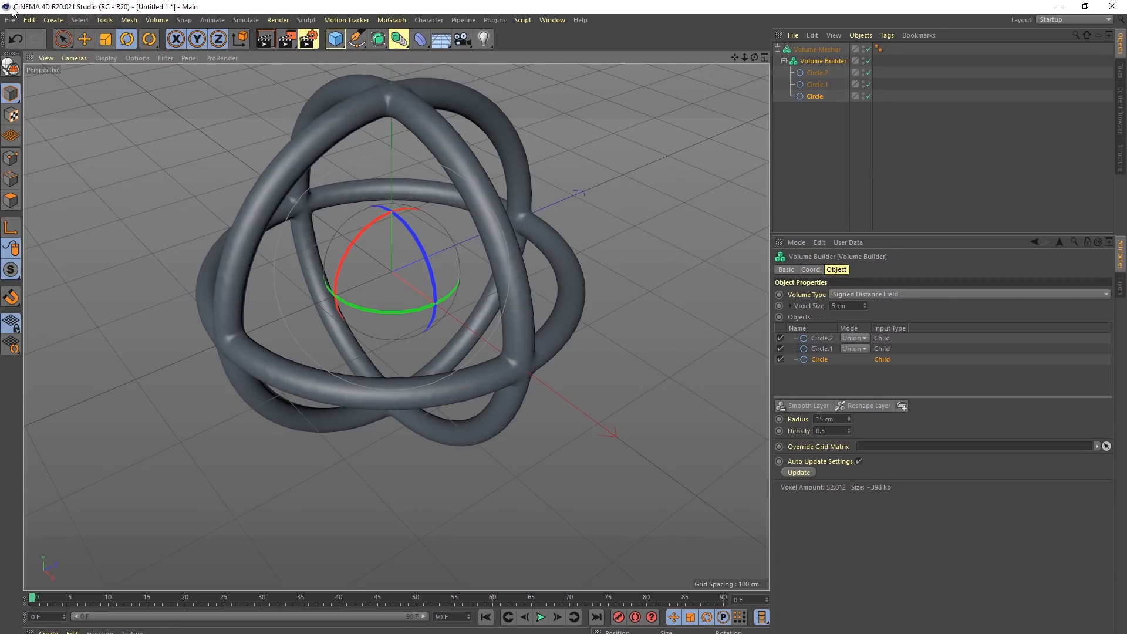
# Step: Delete the three circles from the Volume Builder
pyautogui.keyDown('shift'); pyautogui.click(815, 72); pyautogui.keyUp('shift')
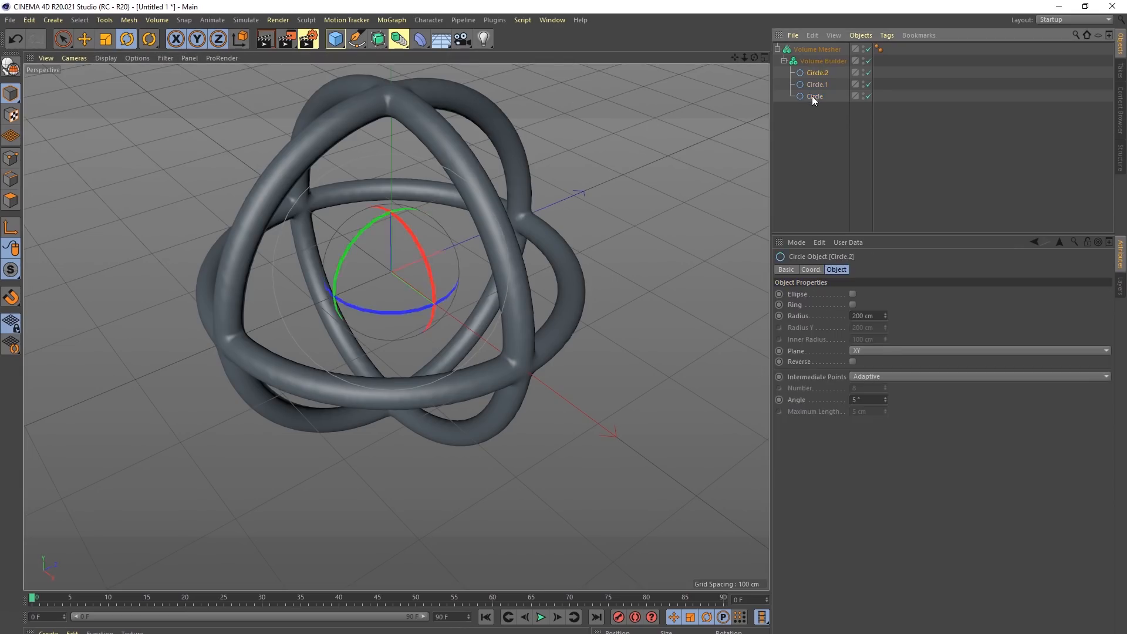
pyautogui.keyDown('ctrl'); pyautogui.click(823, 61); pyautogui.keyUp('ctrl')
pyautogui.press('Delete')
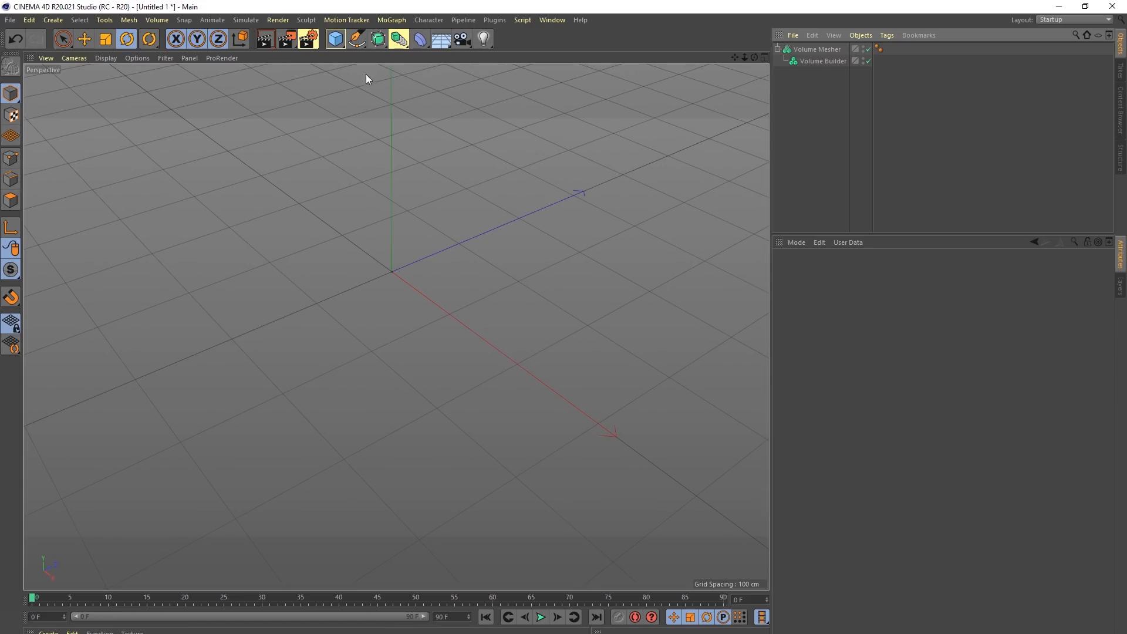
pyautogui.keyDown('alt'); pyautogui.moveTo(397, 92); pyautogui.dragTo(413, 149); pyautogui.keyUp('alt')
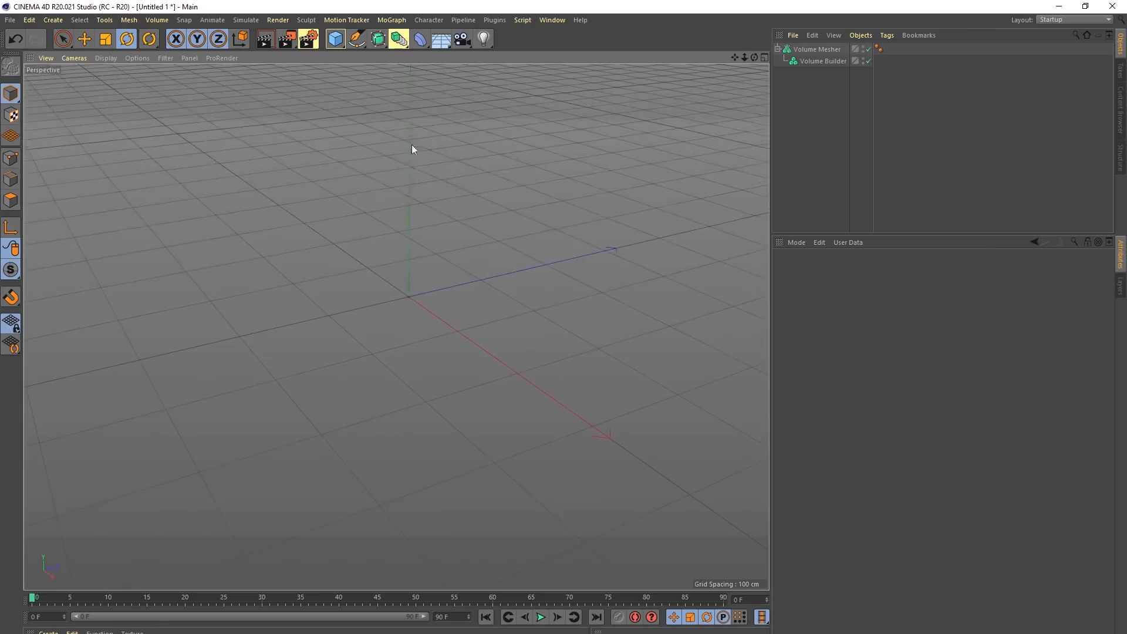
# Step: Create a text spline and set its font to Ebrima
pyautogui.click(353, 43)
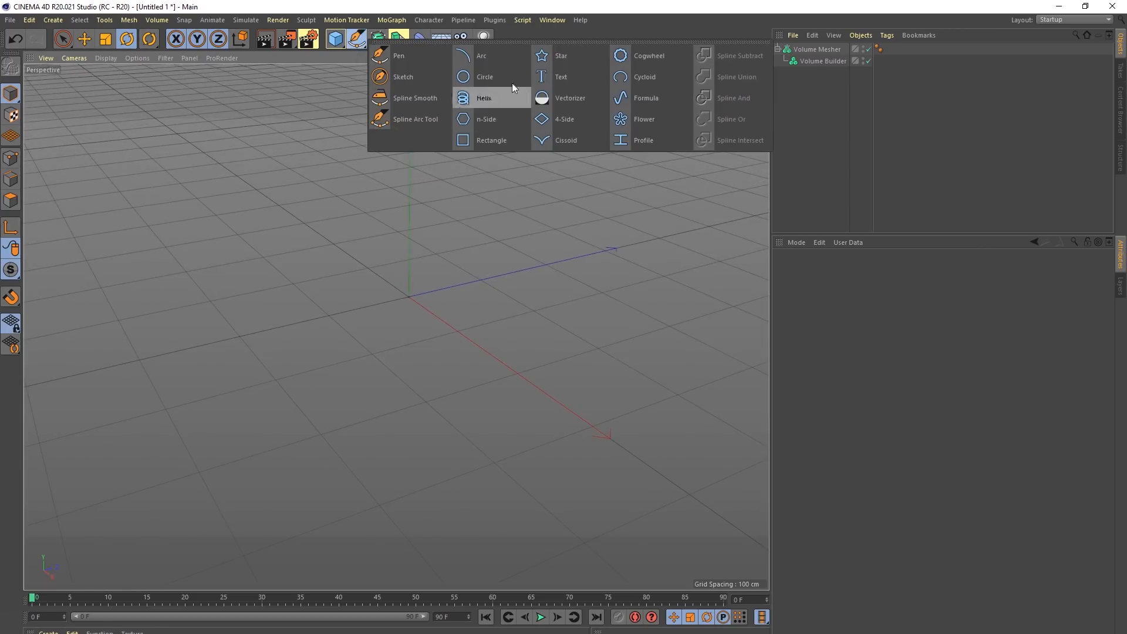
pyautogui.click(557, 81)
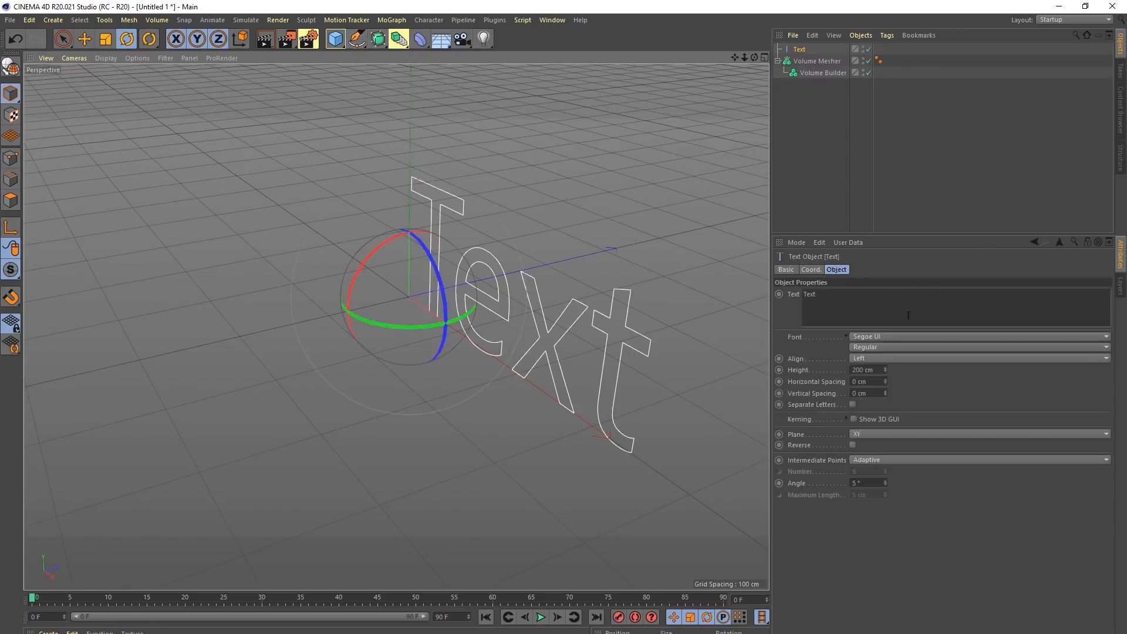
pyautogui.click(880, 338)
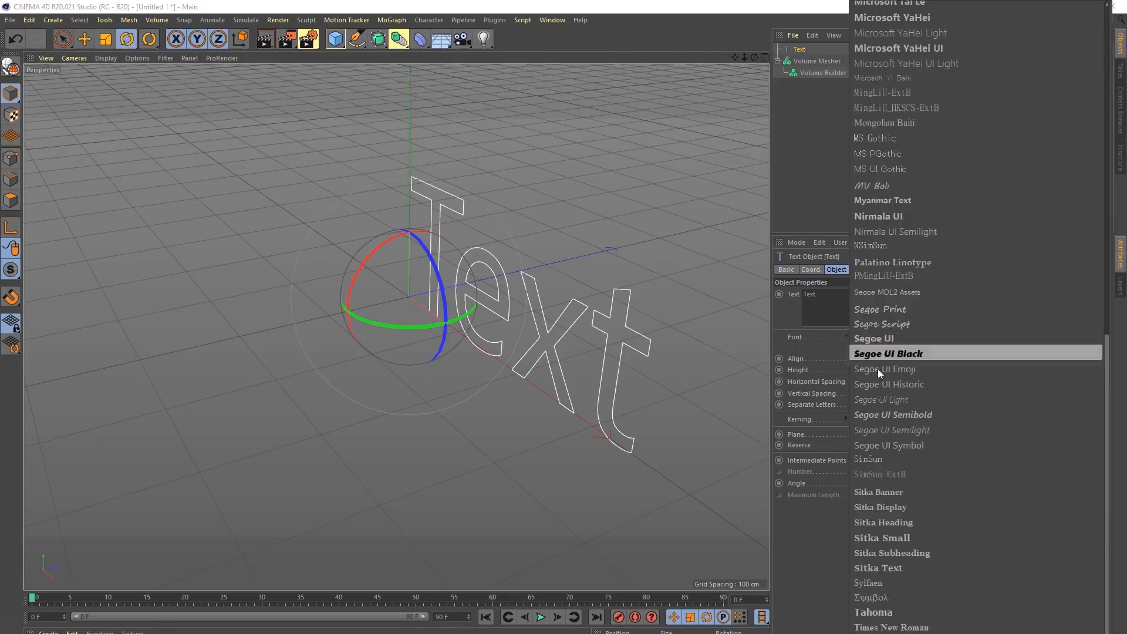
pyautogui.scroll(-2, 907, 387)
pyautogui.scroll(10, 944, 516)
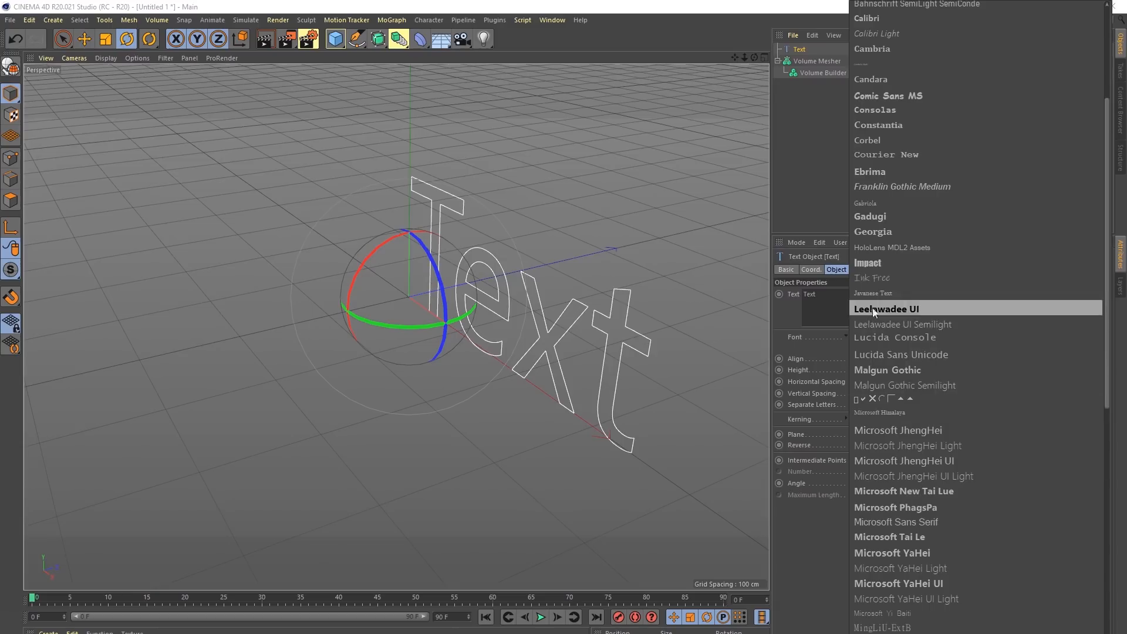
pyautogui.click(884, 172)
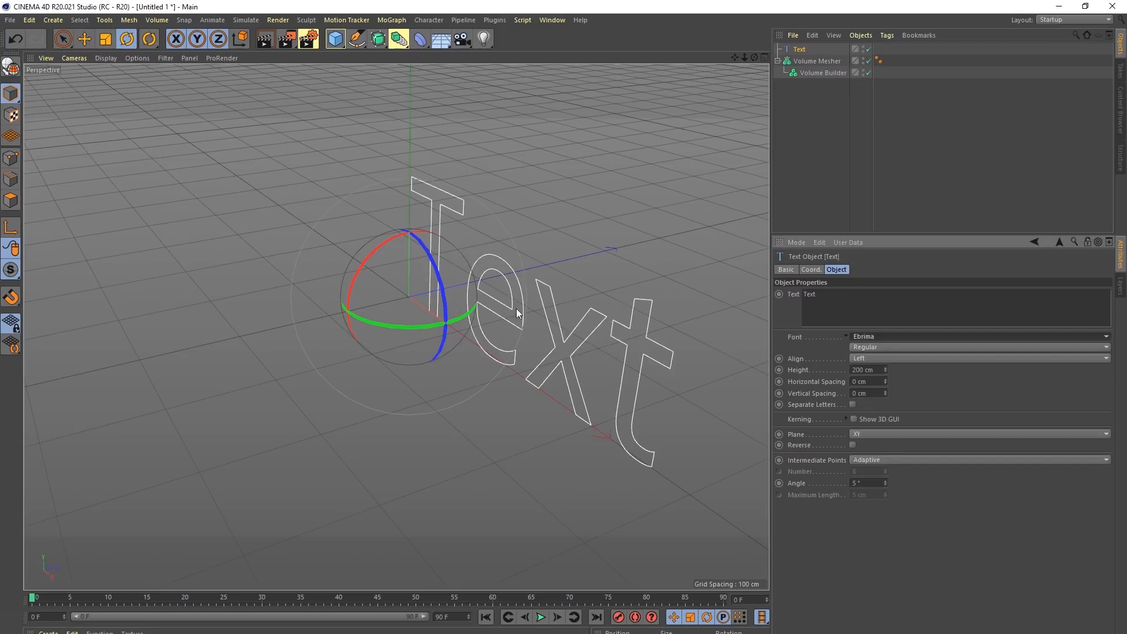
# Step: Set the text spline's font style to Bold and change its text to "R20"
pyautogui.click(871, 347)
pyautogui.click(861, 355)
pyautogui.click(857, 301)
pyautogui.hotkey('ctrl', 'a')
pyautogui.write('R@')
pyautogui.press('BackSpace')
pyautogui.write('20')
pyautogui.click(870, 252)
# Step: Add an Extrude object and place the text spline inside it to make solid letters
pyautogui.keyDown('alt'); pyautogui.moveTo(531, 302); pyautogui.dragTo(449, 270); pyautogui.keyUp('alt')
pyautogui.moveTo(378, 38); pyautogui.dragTo(517, 54)
pyautogui.moveTo(800, 62); pyautogui.dragTo(803, 49)
pyautogui.keyDown('alt'); pyautogui.moveTo(470, 241); pyautogui.dragTo(435, 224); pyautogui.keyUp('alt')
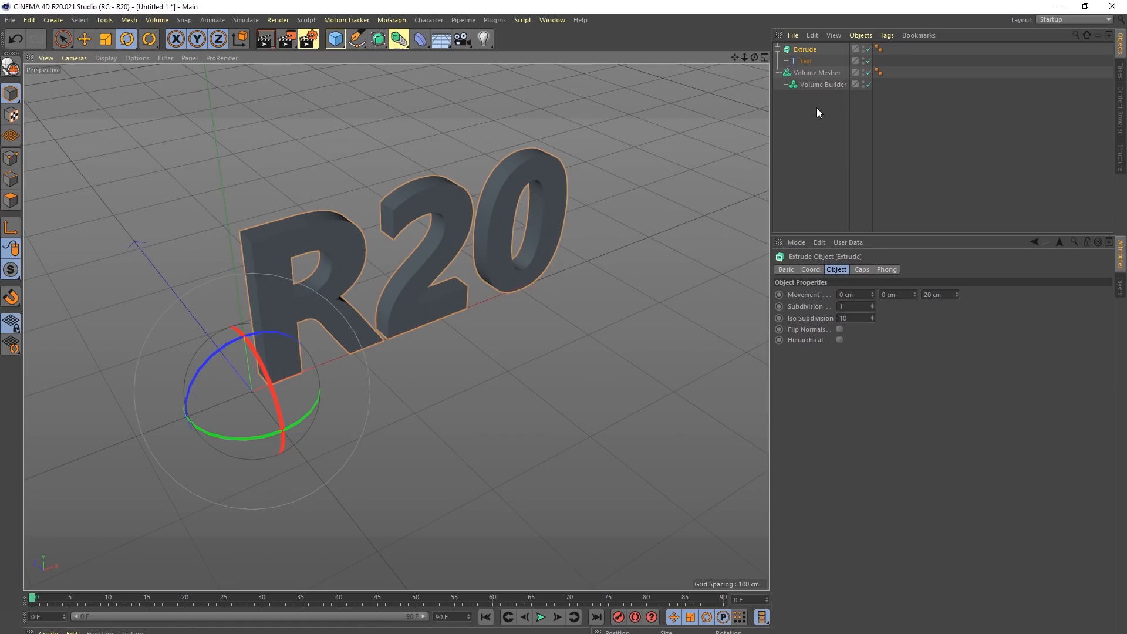
# Step: Set the Extrude's depth movement to 45 cm and place the Extrude object inside the Volume Builder
pyautogui.moveTo(957, 295); pyautogui.dragTo(958, 267)
pyautogui.moveTo(800, 51); pyautogui.dragTo(816, 83)
pyautogui.keyDown('alt'); pyautogui.moveTo(525, 233); pyautogui.dragTo(483, 217); pyautogui.keyUp('alt')
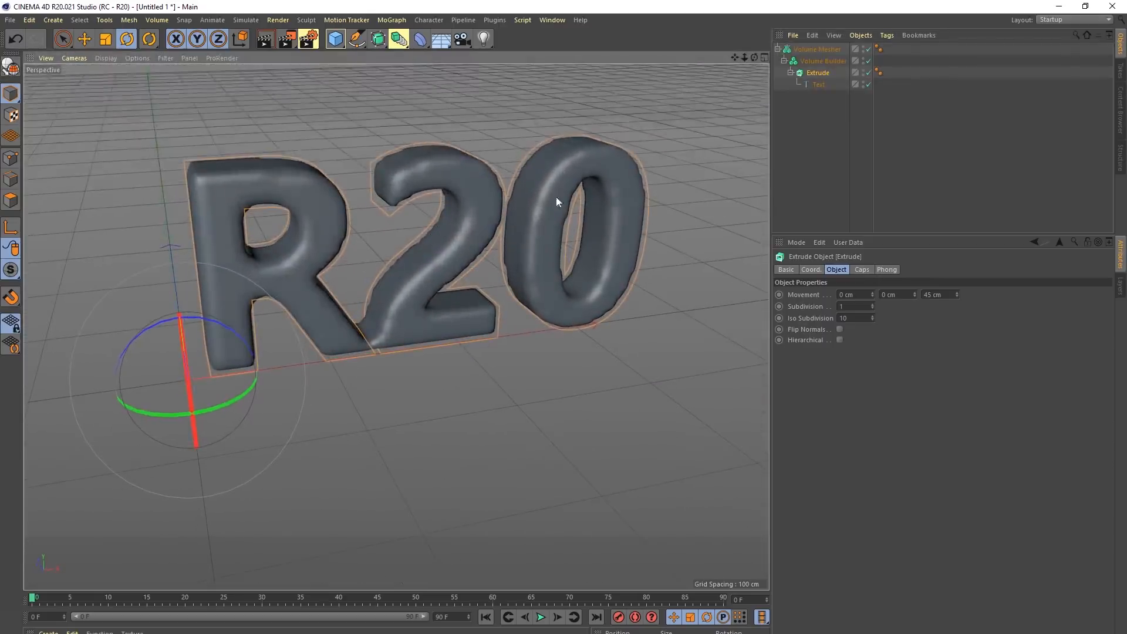
# Step: Set the text's horizontal spacing to 5 cm and display the letters with Gouraud shading and mesh lines
pyautogui.click(817, 84)
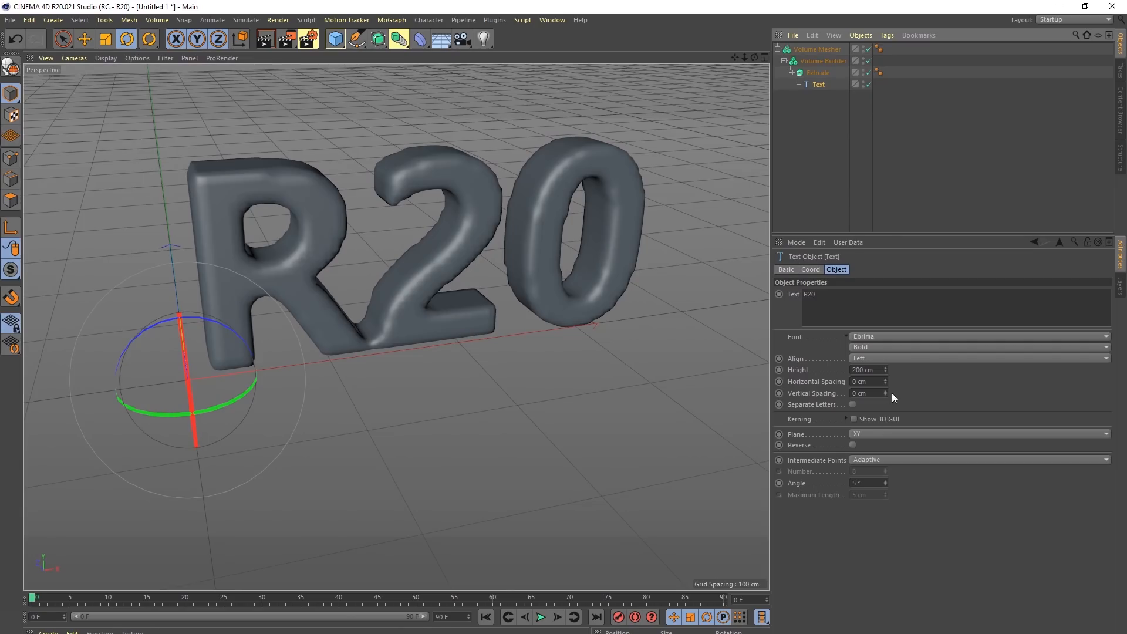
pyautogui.moveTo(886, 382); pyautogui.dragTo(886, 368)
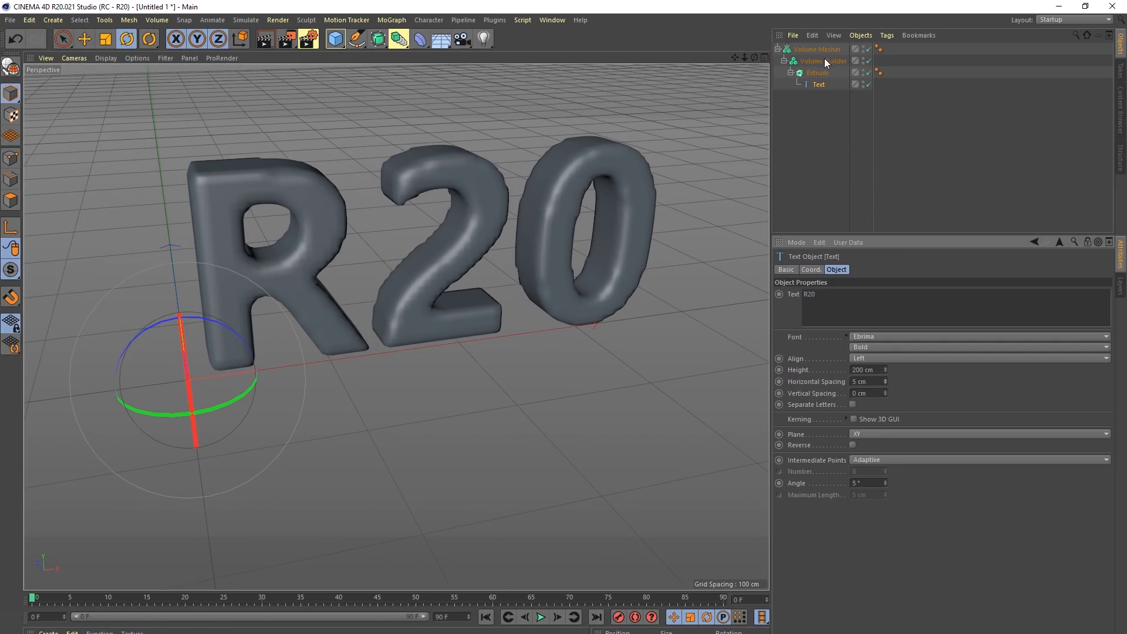
pyautogui.moveTo(552, 176)
pyautogui.keyDown('alt'); pyautogui.mouseDown()
pyautogui.moveTo(471, 202)
pyautogui.moveTo(475, 190)
pyautogui.mouseUp(); pyautogui.keyUp('alt')
pyautogui.press('n')
pyautogui.press('b')
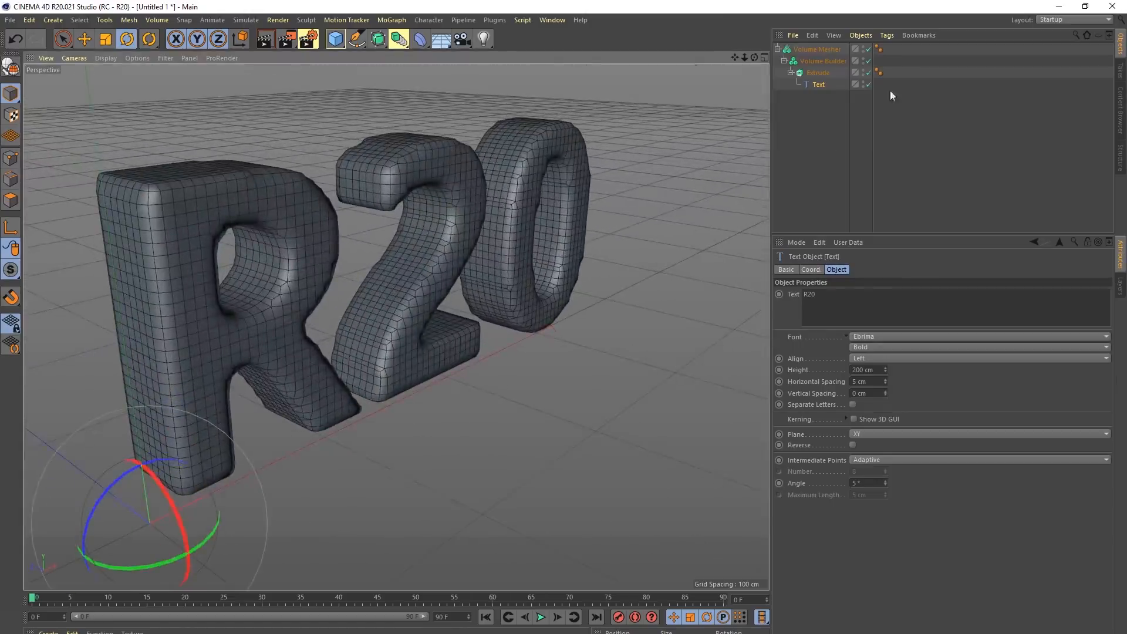
# Step: Refine the letters by setting the Volume Builder's voxel size to 1 cm
pyautogui.click(820, 61)
pyautogui.doubleClick(851, 305)
pyautogui.write('1')
pyautogui.press('Return')
pyautogui.keyDown('alt'); pyautogui.moveTo(447, 276); pyautogui.dragTo(509, 288); pyautogui.keyUp('alt')
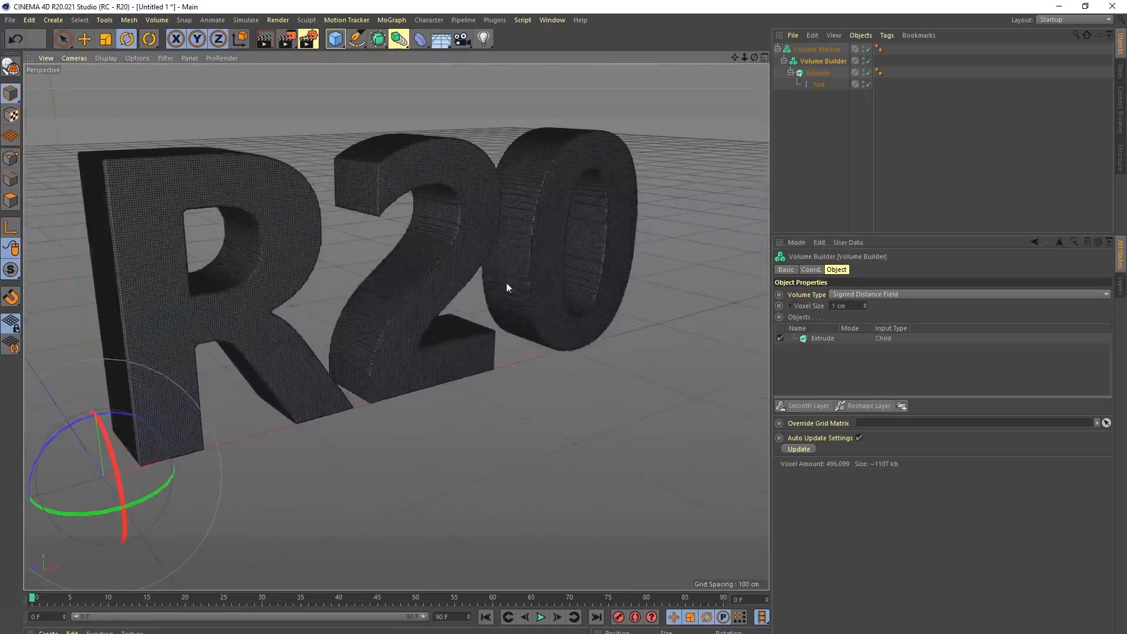
# Step: Coarsen the letters by setting the Volume Builder's voxel size to 5 cm
pyautogui.doubleClick(839, 306)
pyautogui.write('5')
pyautogui.press('Return')
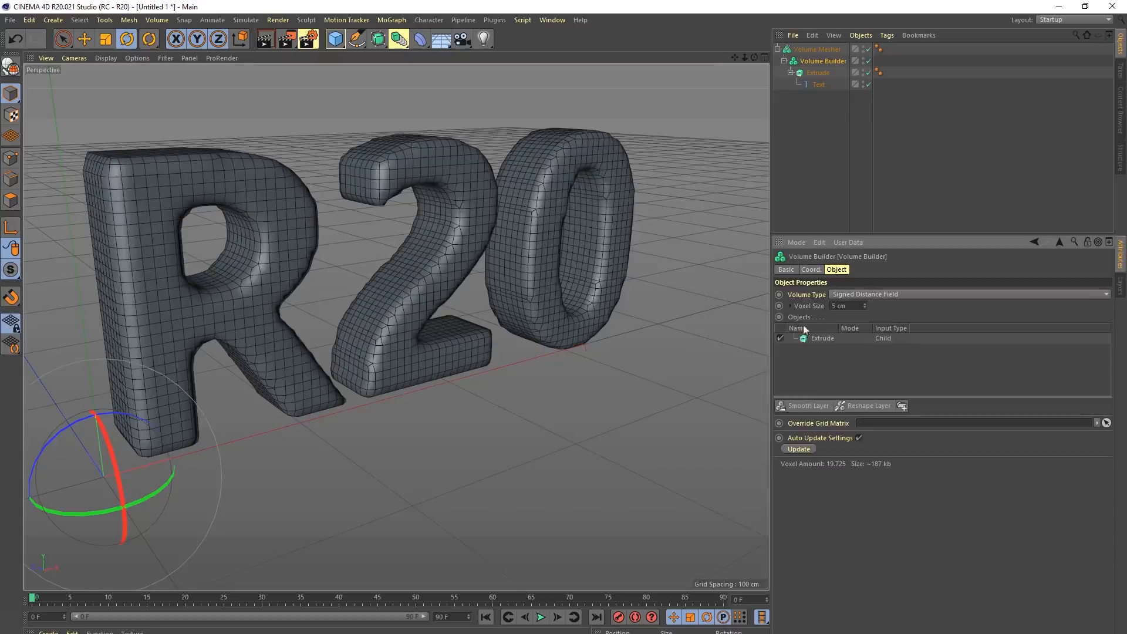
# Step: Set the Volume Builder's voxel size to 3 cm for the R20 letters
pyautogui.doubleClick(840, 305)
pyautogui.write('3')
pyautogui.press('Return')
pyautogui.keyDown('alt'); pyautogui.moveTo(528, 265); pyautogui.dragTo(505, 254); pyautogui.keyUp('alt')
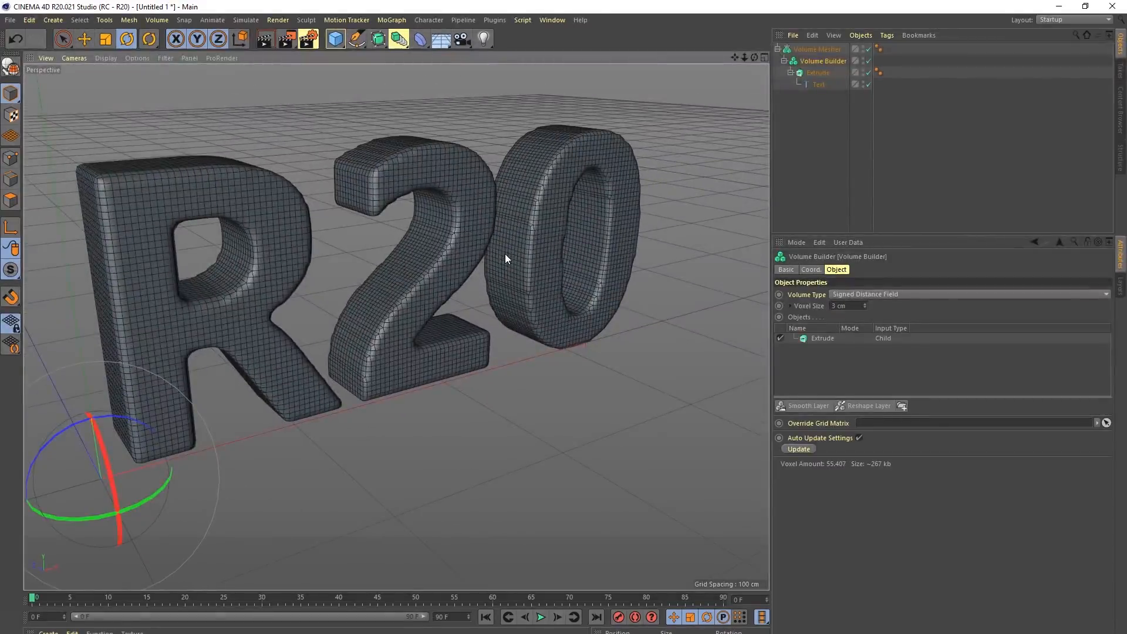
# Step: Add a Smooth Layer above the Extrude in the Volume Builder and reduce its strength to 0%
pyautogui.click(822, 339)
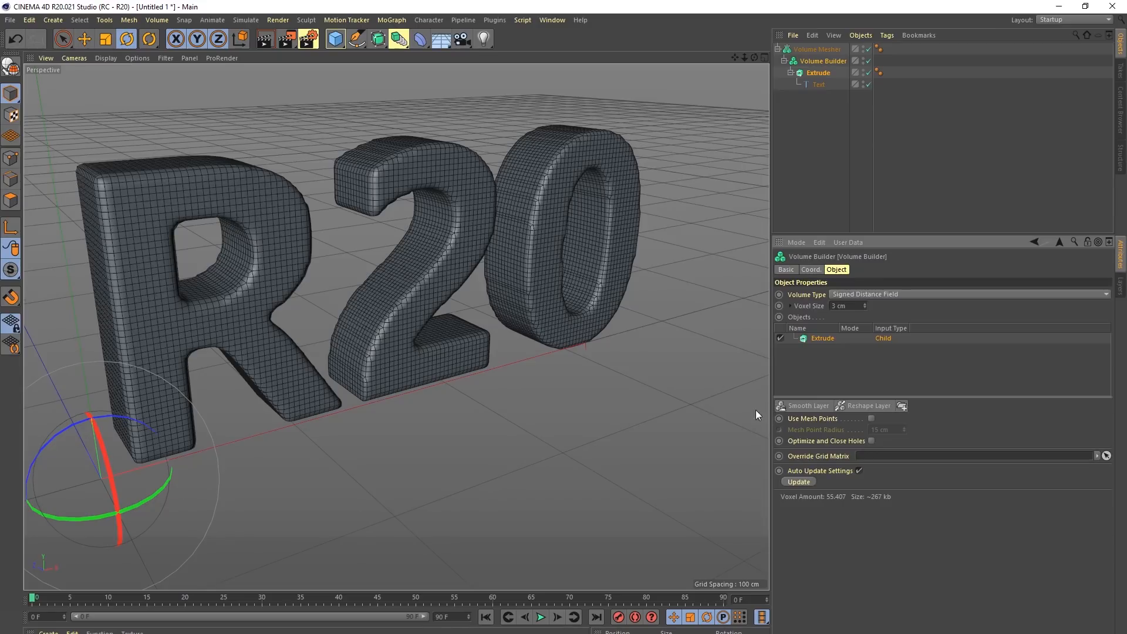
pyautogui.click(808, 406)
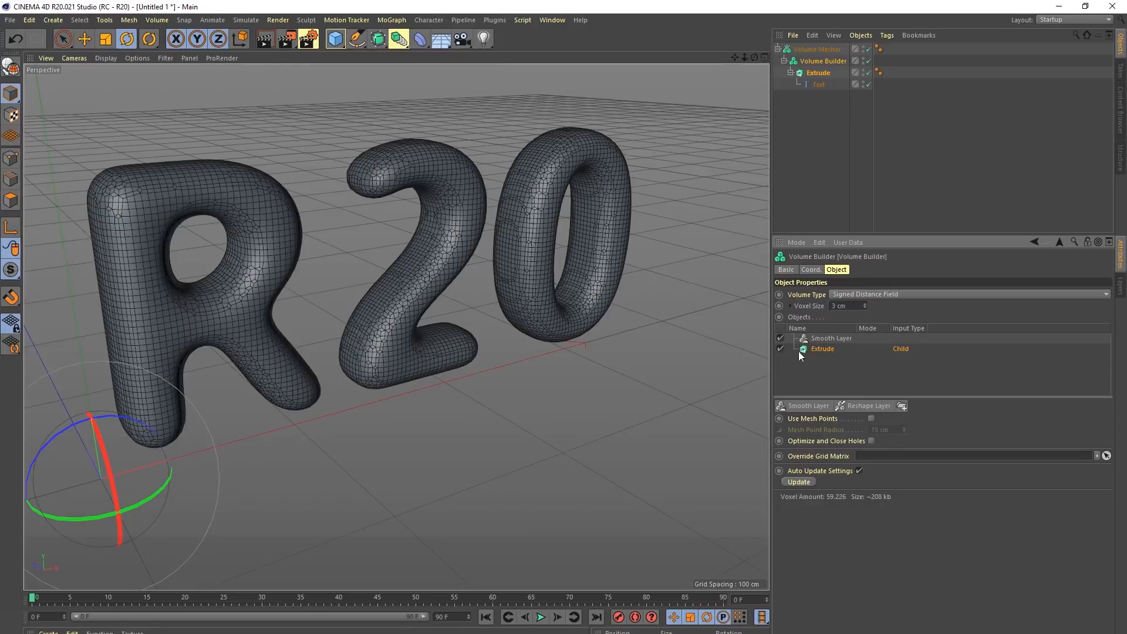
pyautogui.click(819, 341)
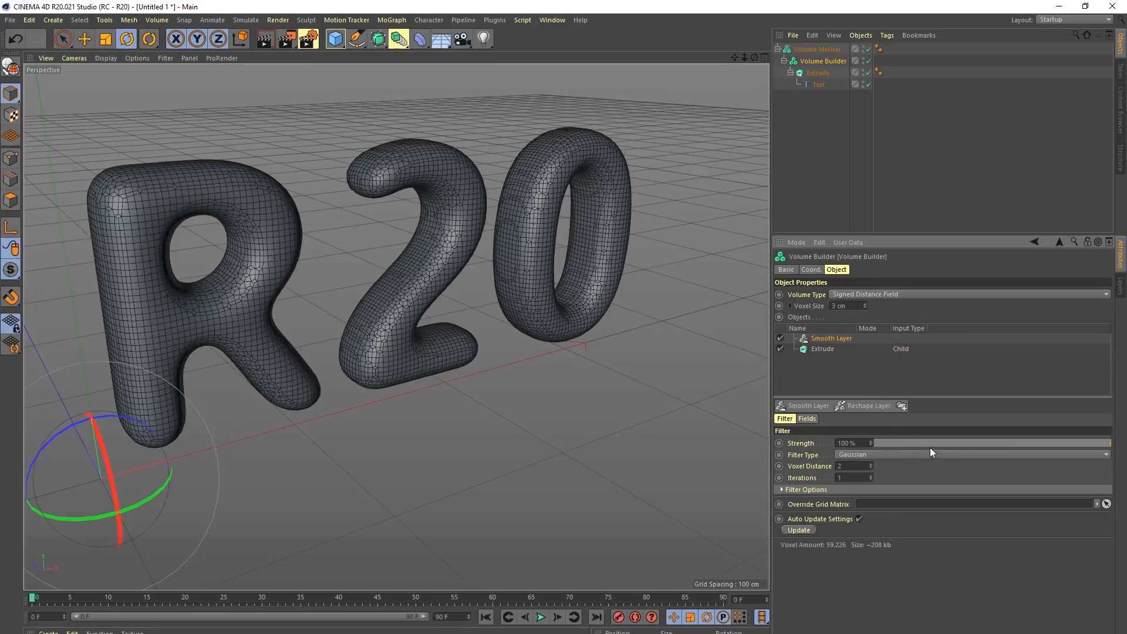
pyautogui.moveTo(956, 442); pyautogui.dragTo(810, 435)
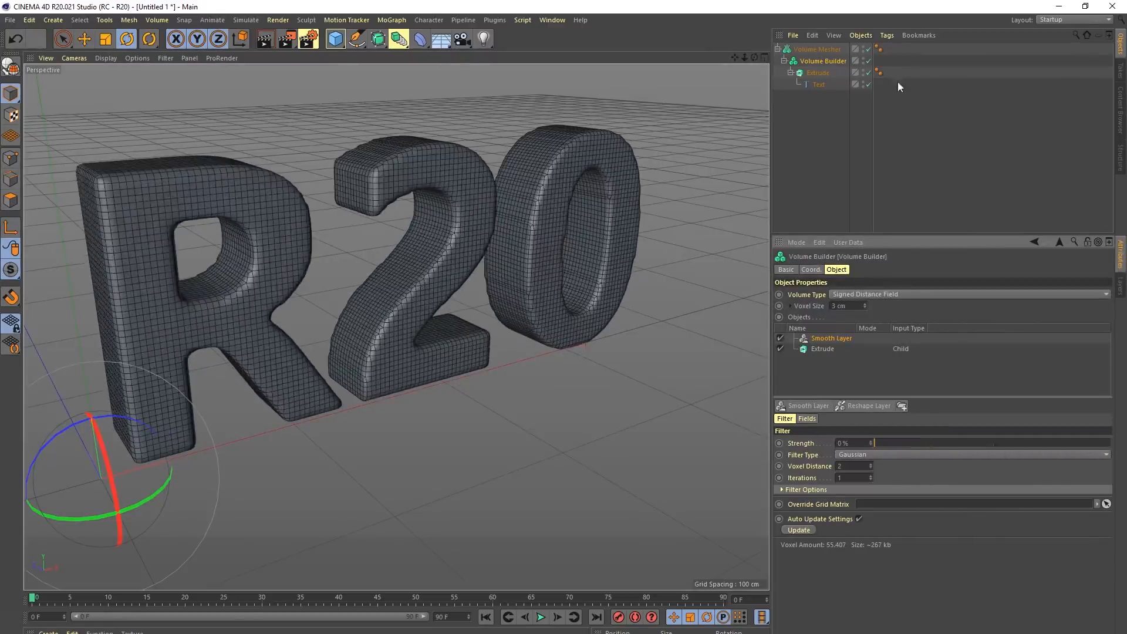
# Step: Disable the Volume Mesher and raise the Smooth Layer's strength to 100%
pyautogui.click(869, 49)
pyautogui.moveTo(879, 443); pyautogui.dragTo(1126, 449)
pyautogui.keyDown('alt'); pyautogui.moveTo(488, 294); pyautogui.dragTo(393, 250); pyautogui.keyUp('alt')
pyautogui.keyDown('alt'); pyautogui.moveTo(396, 332); pyautogui.dragTo(397, 298); pyautogui.keyUp('alt')
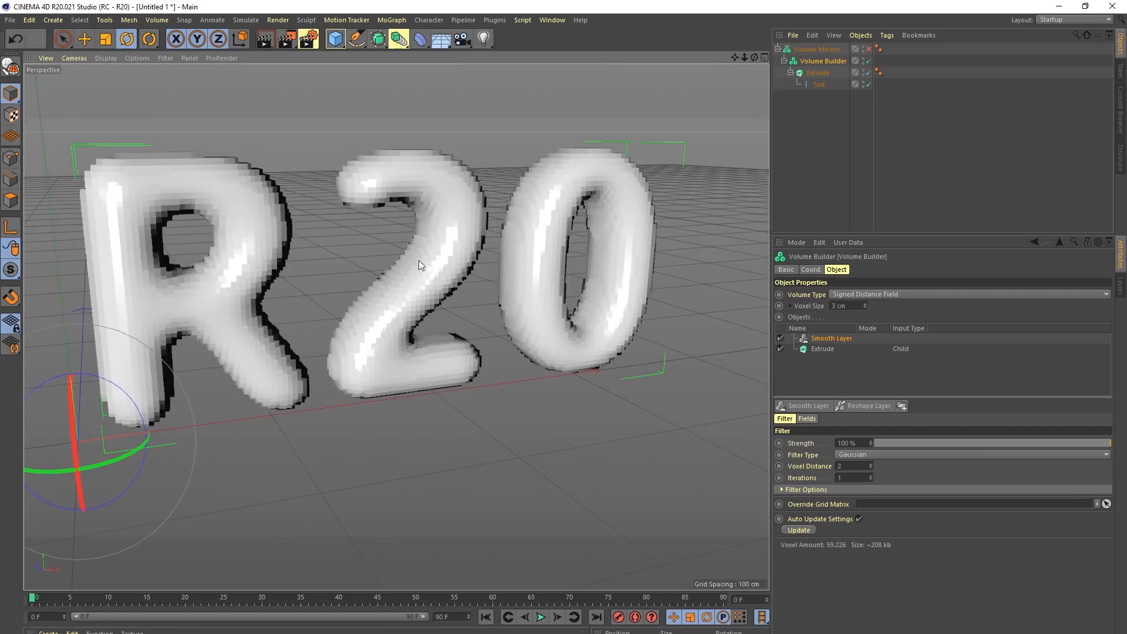
pyautogui.keyDown('alt'); pyautogui.moveTo(405, 256); pyautogui.dragTo(450, 274); pyautogui.keyUp('alt')
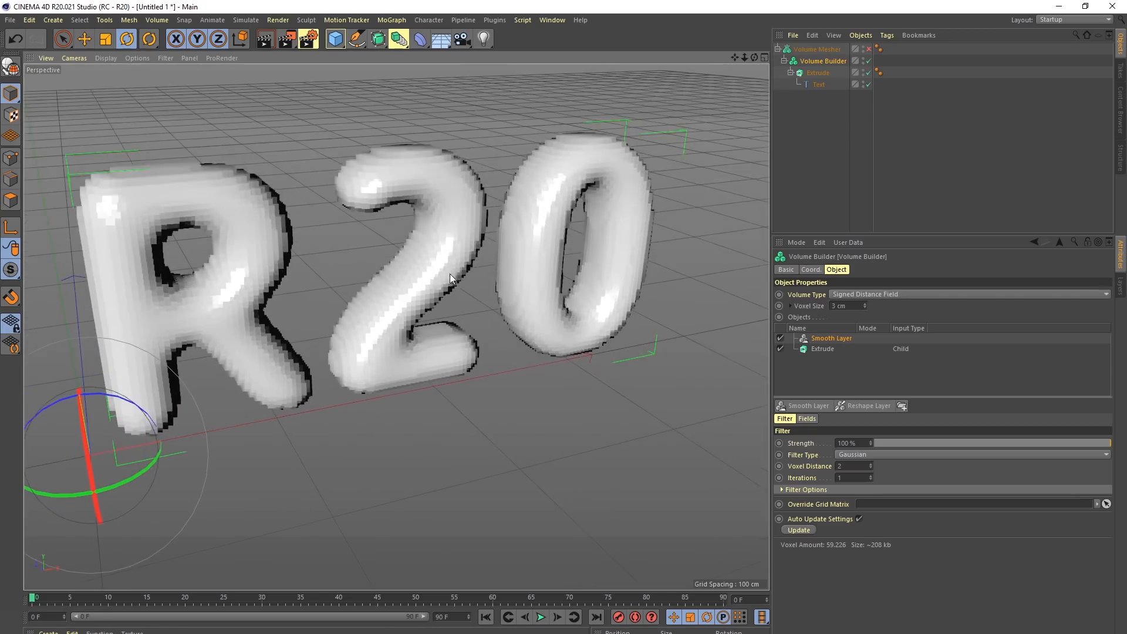
# Step: Change the Smooth Layer's filter type to Mean Curvature at 100% strength with 5 iterations
pyautogui.click(857, 455)
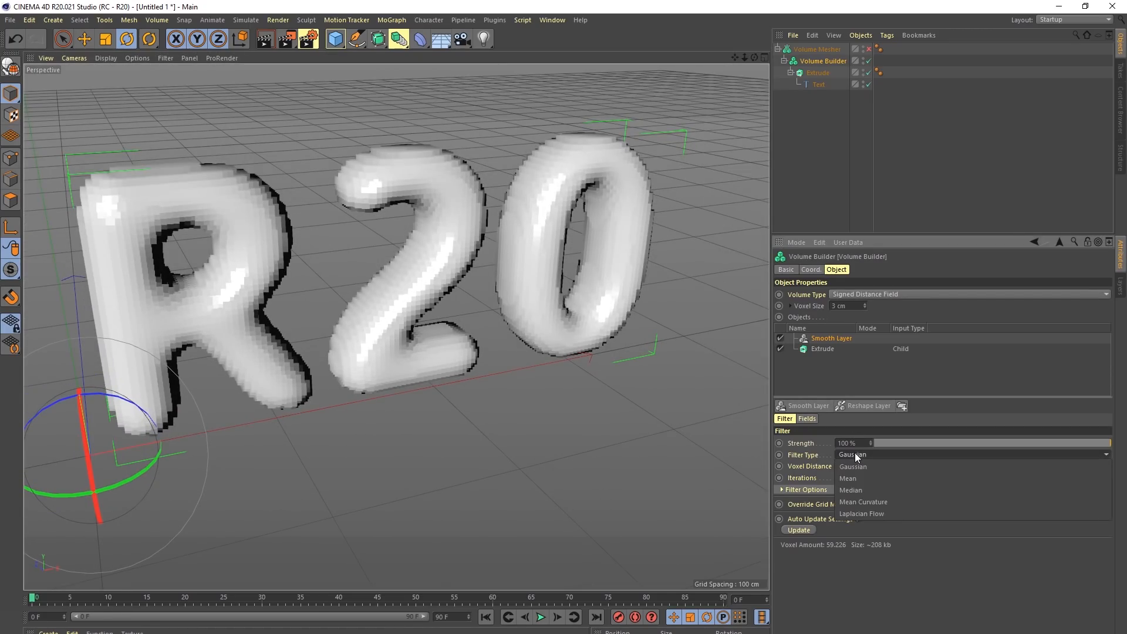
pyautogui.click(857, 502)
pyautogui.moveTo(887, 444); pyautogui.dragTo(1122, 460)
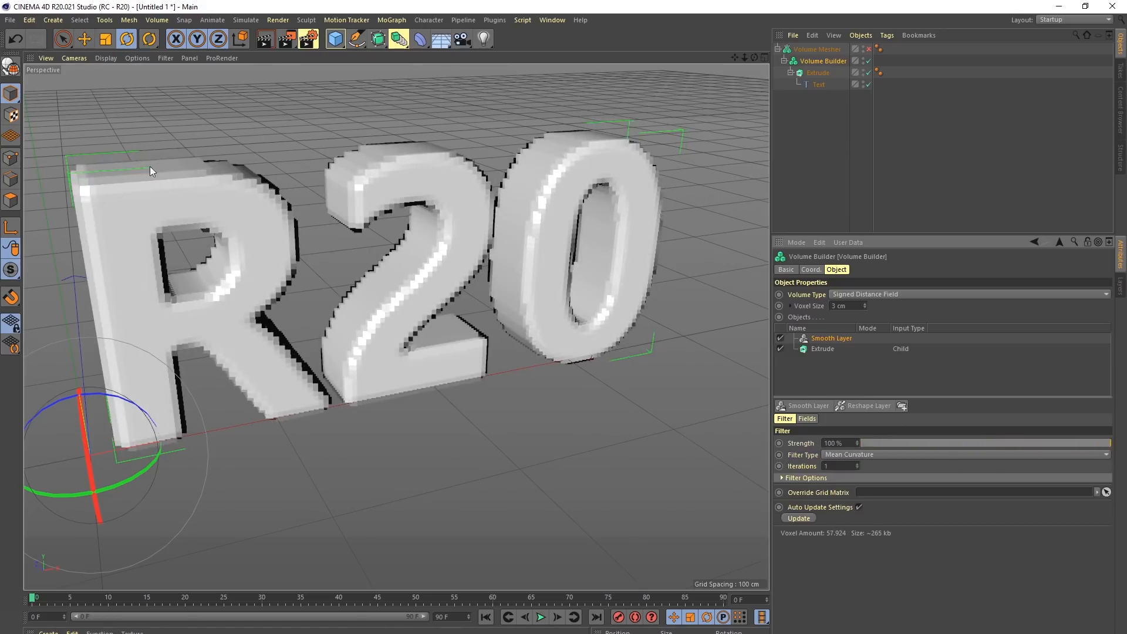
pyautogui.click(858, 463)
pyautogui.click(858, 464)
pyautogui.click(858, 464)
pyautogui.click(858, 464)
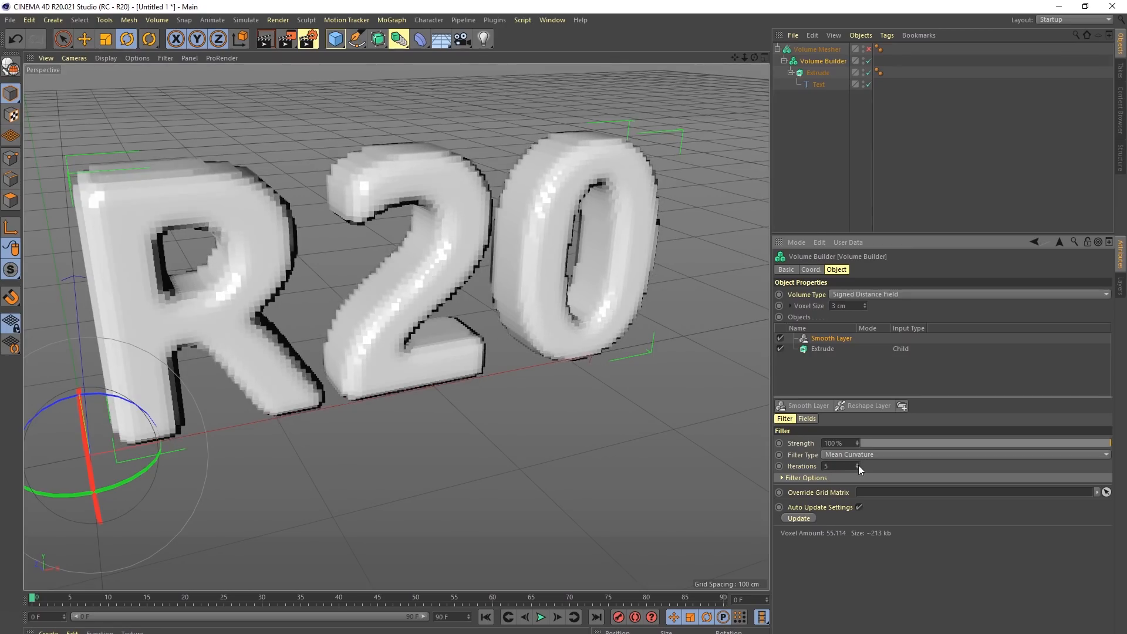
# Step: Re-enable the Volume Mesher and display the letters with Gouraud shading without mesh lines
pyautogui.click(869, 49)
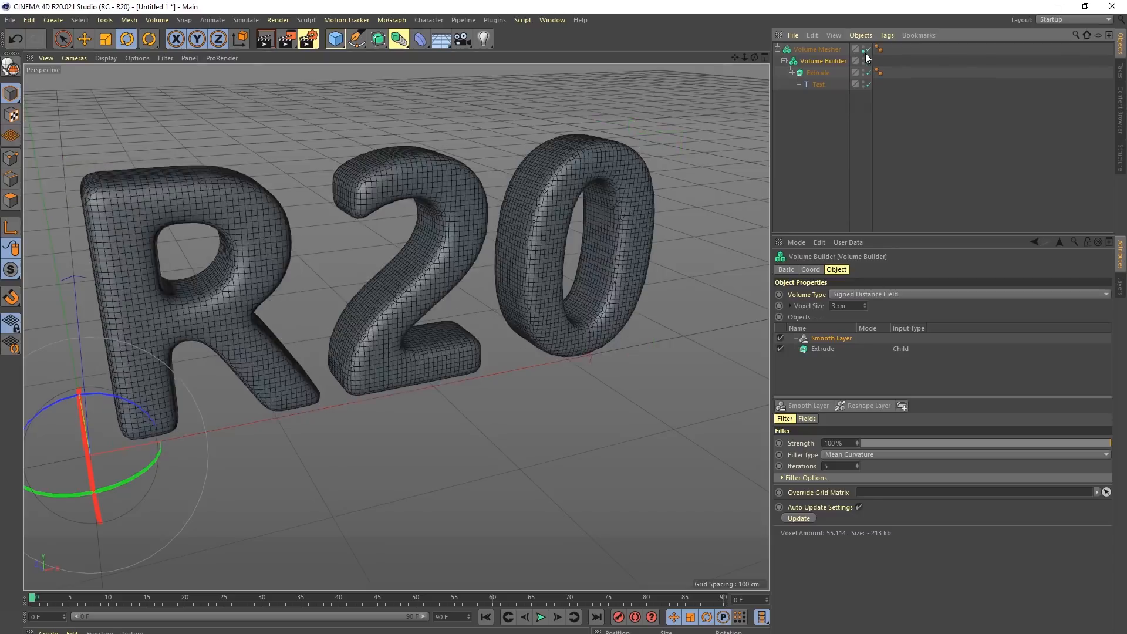
pyautogui.click(815, 176)
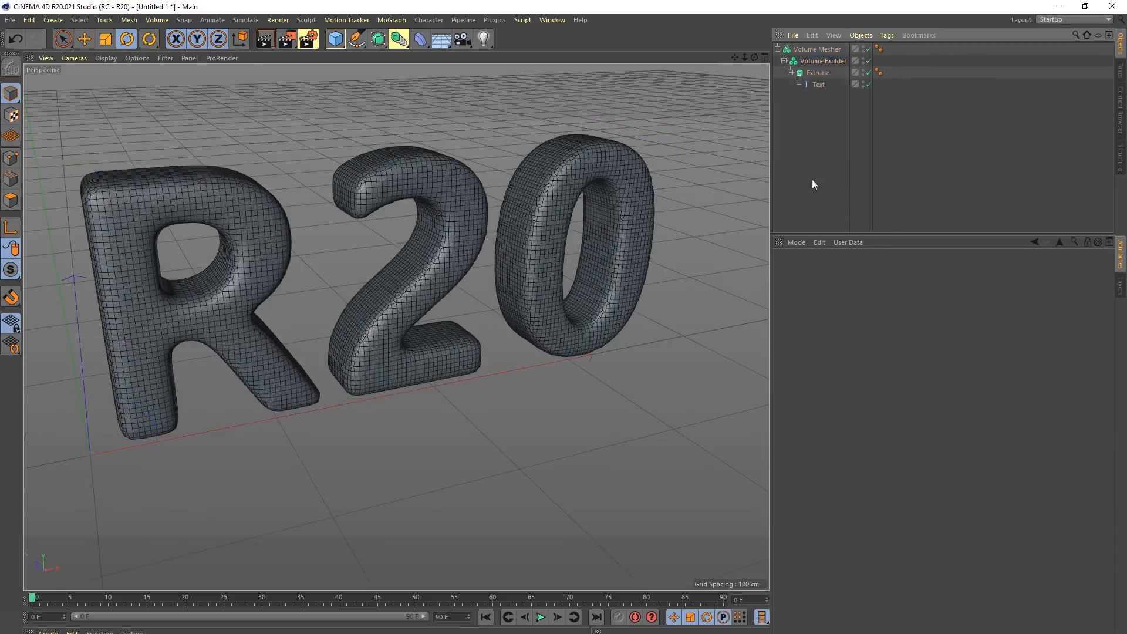
pyautogui.press('n')
pyautogui.press('a')
pyautogui.moveTo(476, 231)
pyautogui.keyDown('alt'); pyautogui.mouseDown()
pyautogui.moveTo(422, 223)
pyautogui.moveTo(432, 216)
pyautogui.mouseUp(); pyautogui.keyUp('alt')
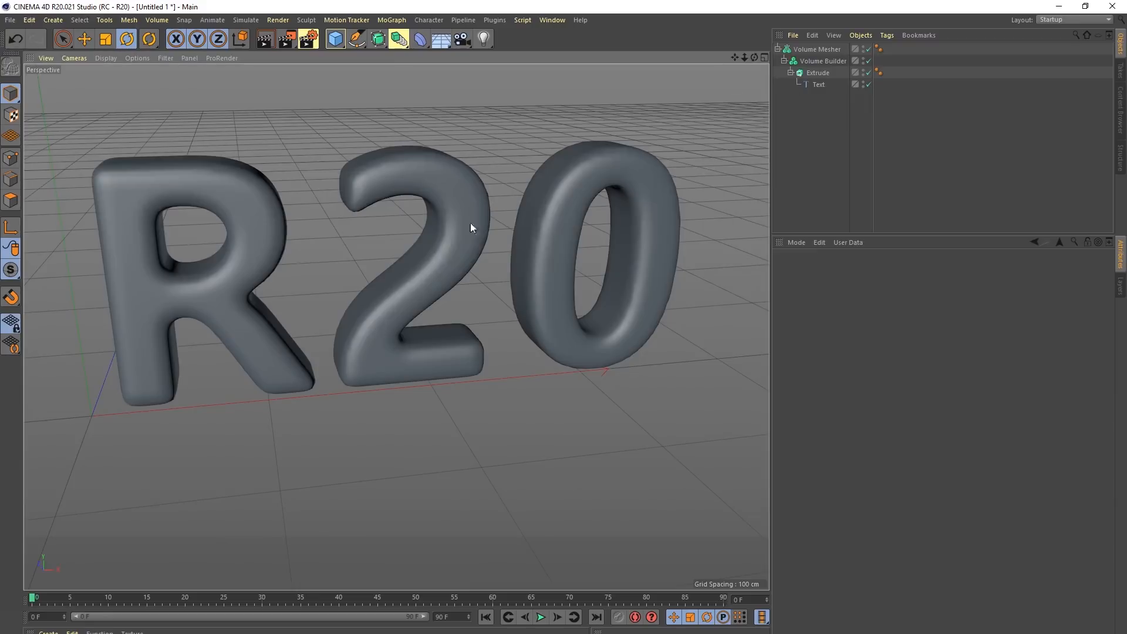
# Step: Delete the Smooth Layer from the Volume Builder's object list
pyautogui.click(820, 61)
pyautogui.moveTo(424, 255)
pyautogui.keyDown('alt'); pyautogui.mouseDown()
pyautogui.moveTo(414, 238)
pyautogui.moveTo(439, 244)
pyautogui.mouseUp(); pyautogui.keyUp('alt')
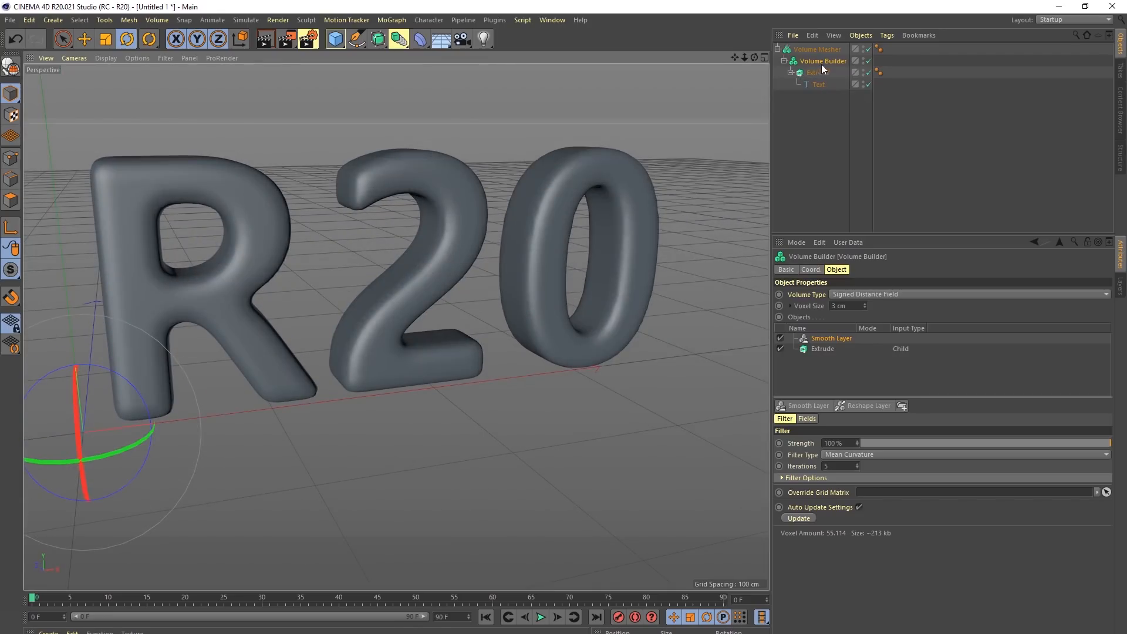
pyautogui.click(824, 338)
pyautogui.press('Delete')
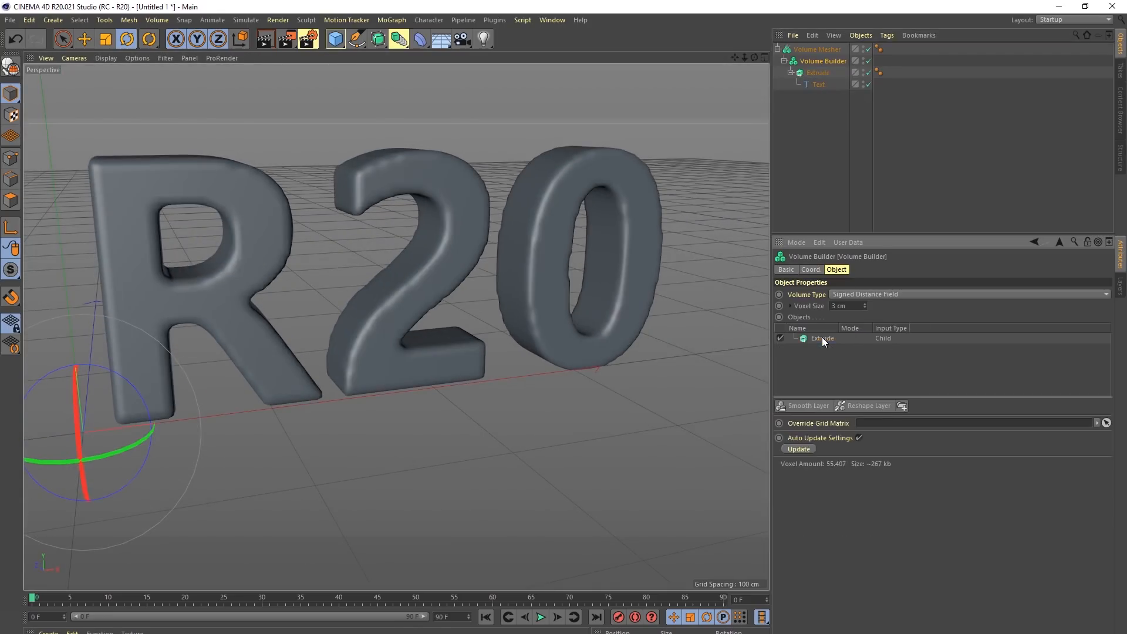
# Step: Add a Reshape Layer above the Extrude and increase its Dilate / Erode offset to 21.5 cm
pyautogui.click(865, 407)
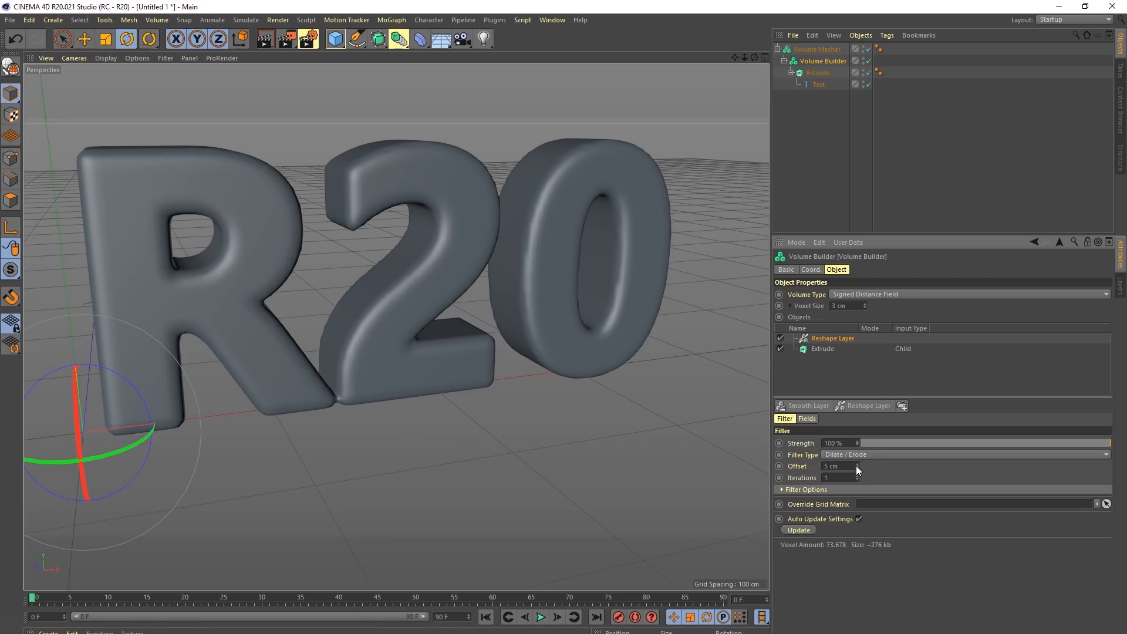
pyautogui.moveTo(857, 466); pyautogui.dragTo(702, 446)
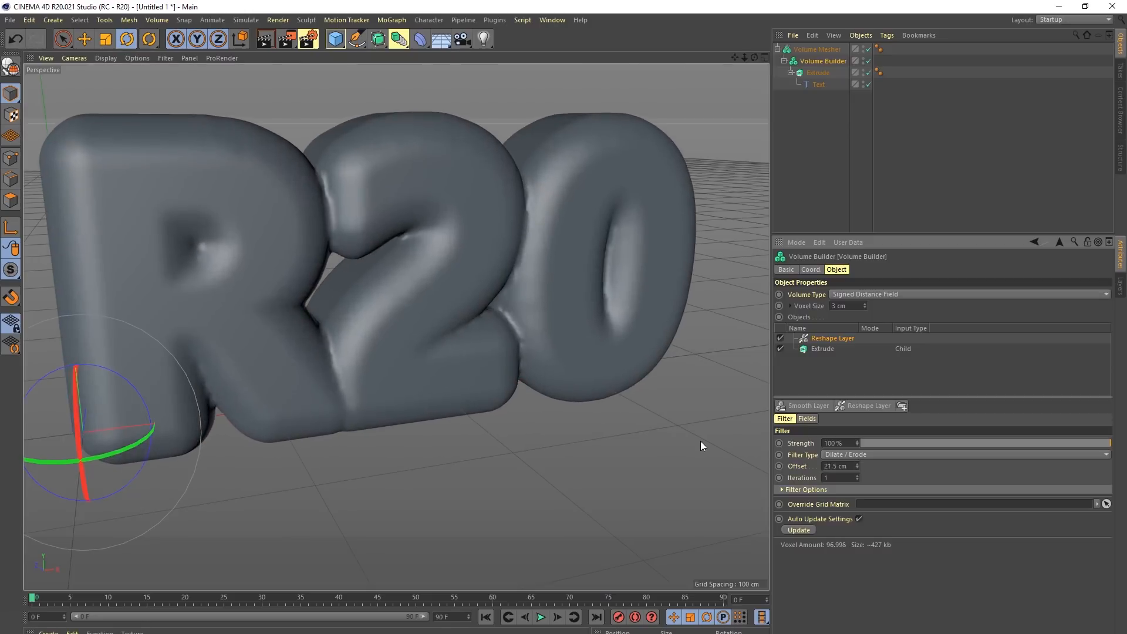
pyautogui.keyDown('alt'); pyautogui.moveTo(341, 176); pyautogui.dragTo(332, 218); pyautogui.keyUp('alt')
# Step: Set the Volume Builder's voxel size to 1 cm and inspect the inflated letters
pyautogui.doubleClick(845, 306)
pyautogui.write('1')
pyautogui.press('Return')
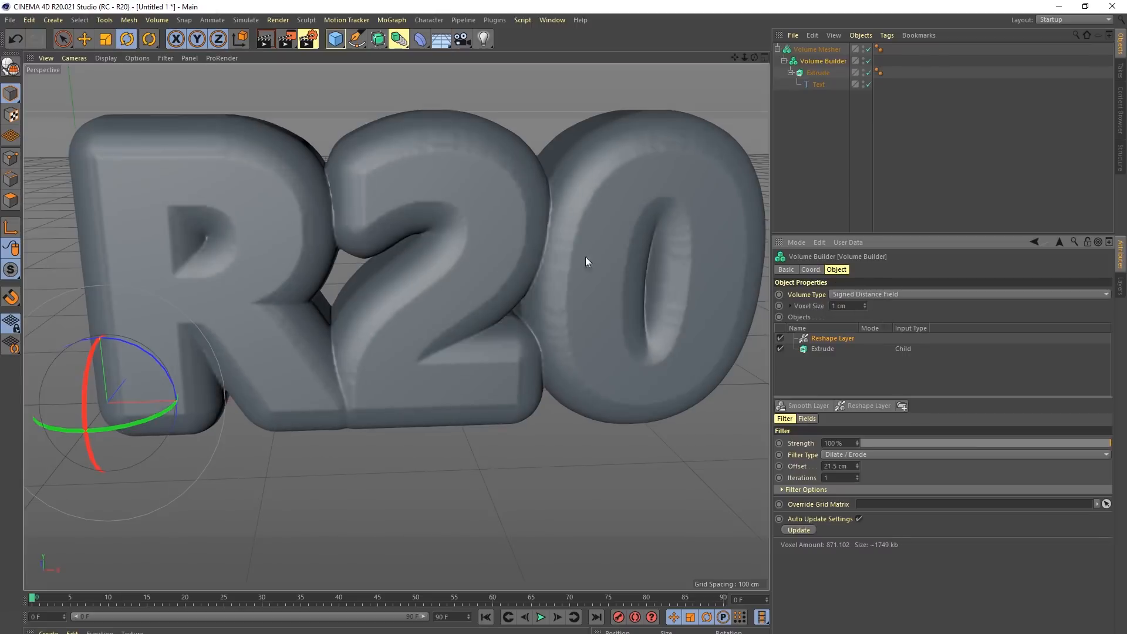
pyautogui.keyDown('alt'); pyautogui.moveTo(313, 171); pyautogui.dragTo(264, 165); pyautogui.keyUp('alt')
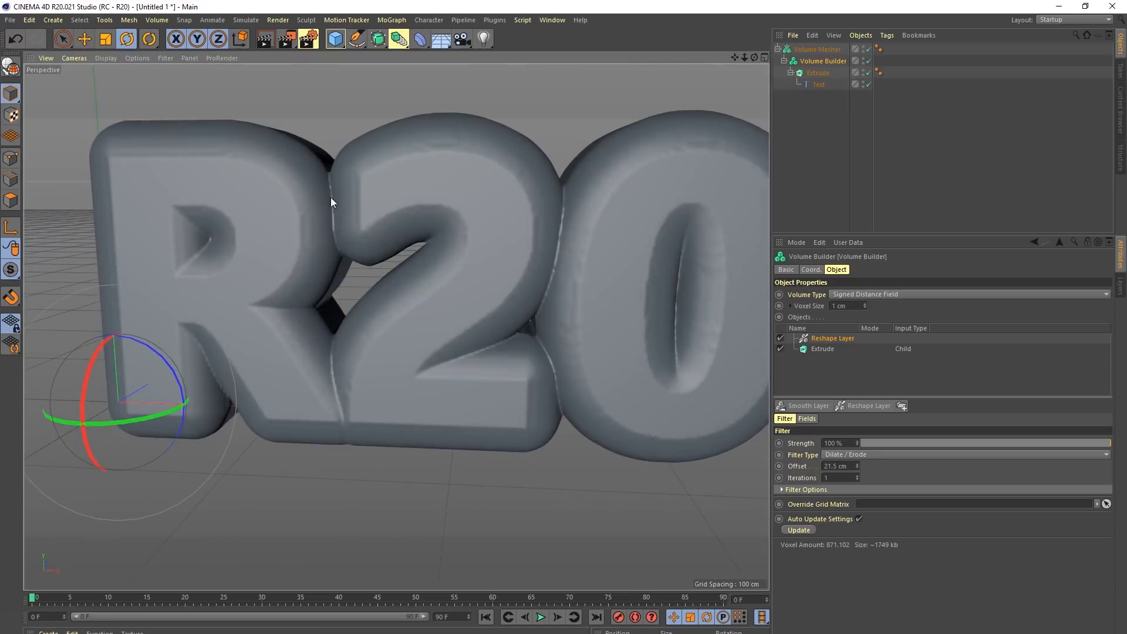
pyautogui.keyDown('alt'); pyautogui.moveTo(351, 211); pyautogui.dragTo(633, 333); pyautogui.keyUp('alt')
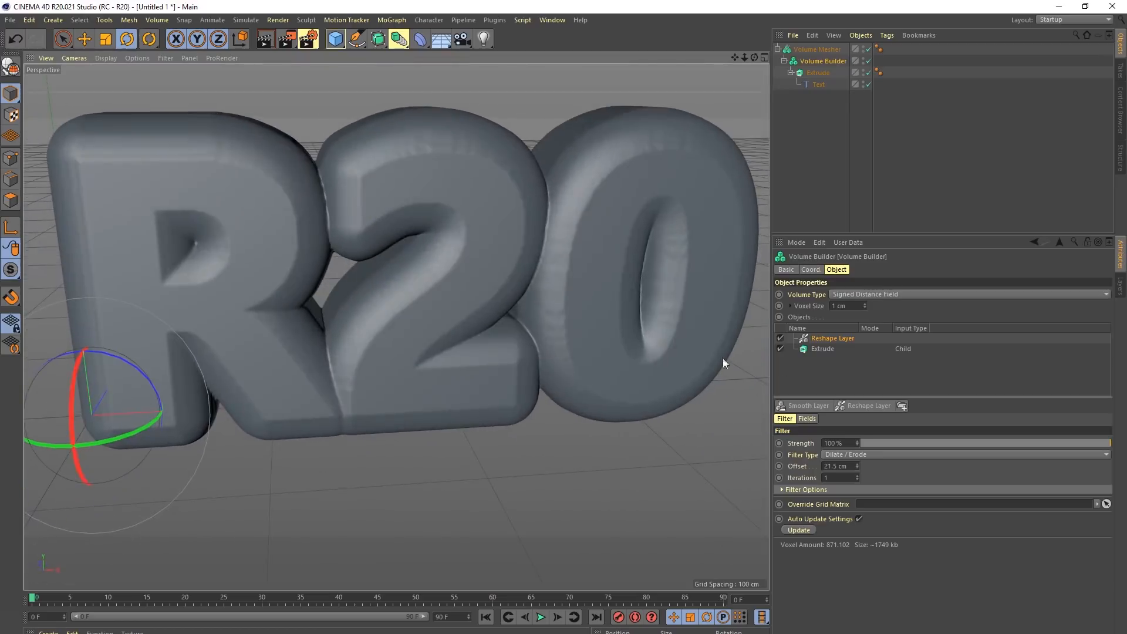
# Step: Set the Volume Builder's voxel size to 2 cm for the inflated letters
pyautogui.doubleClick(845, 307)
pyautogui.write('2')
pyautogui.press('Return')
# Step: Add a Smooth Layer above the Reshape Layer and set its Gaussian strength to 28%
pyautogui.click(809, 405)
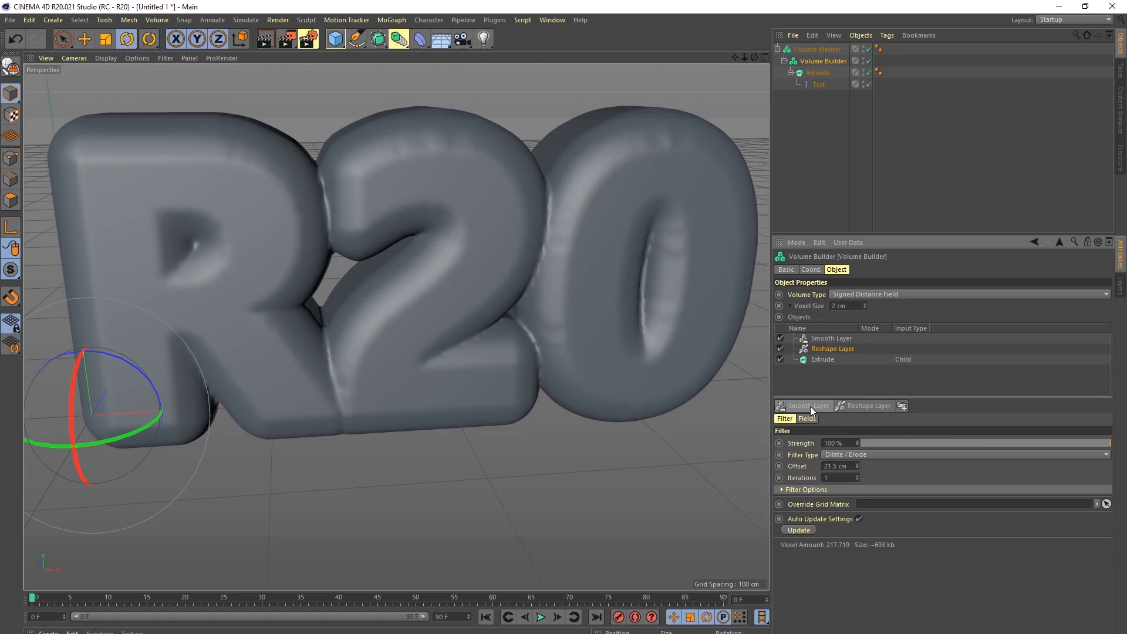
pyautogui.click(830, 338)
pyautogui.click(890, 444)
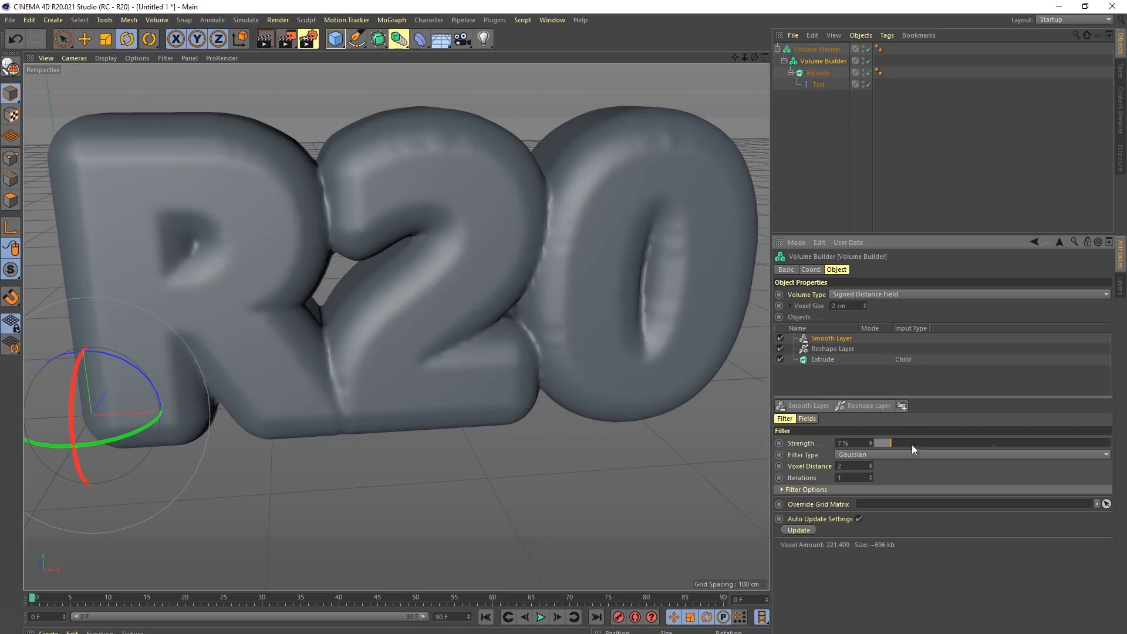
pyautogui.click(915, 443)
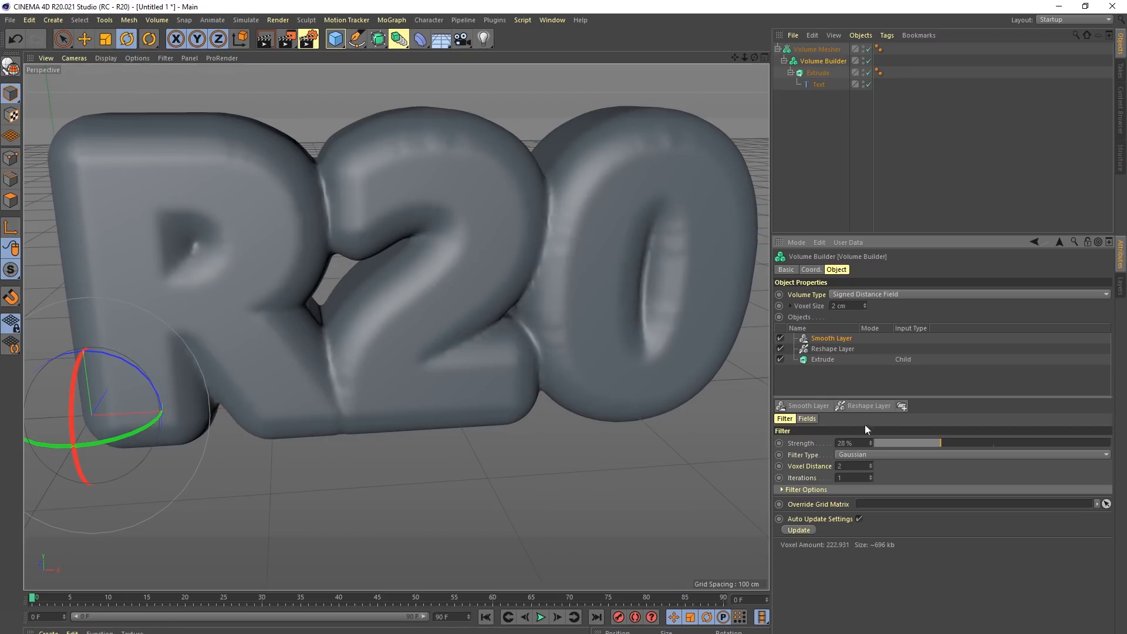
pyautogui.moveTo(320, 209)
pyautogui.keyDown('alt'); pyautogui.mouseDown()
pyautogui.moveTo(344, 214)
pyautogui.moveTo(306, 192)
pyautogui.mouseUp(); pyautogui.keyUp('alt')
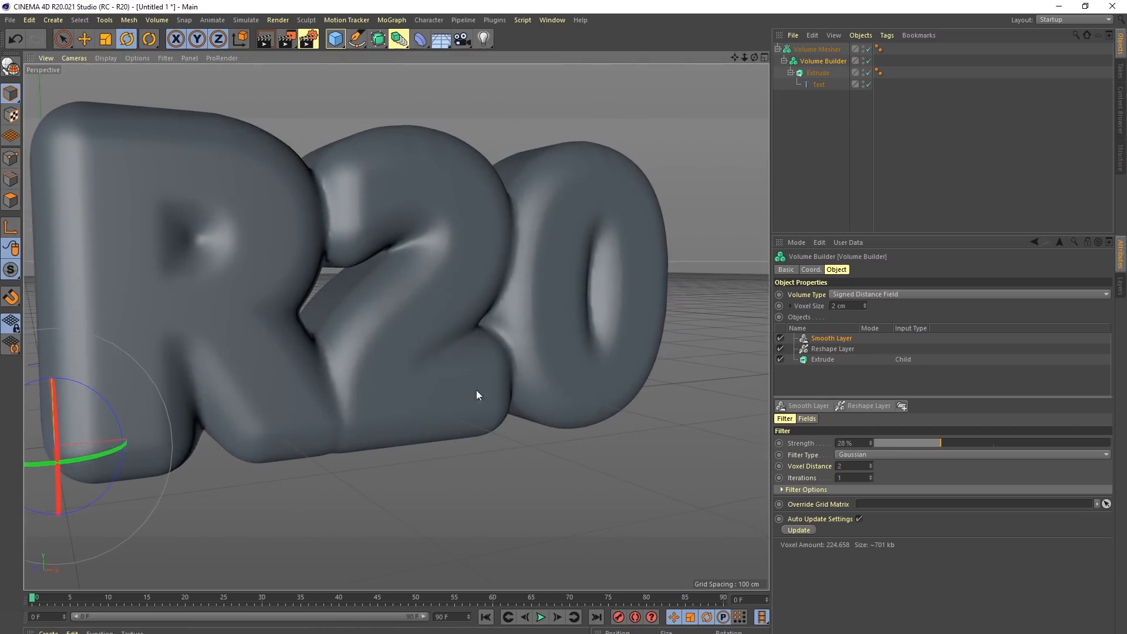
pyautogui.keyDown('alt'); pyautogui.moveTo(504, 210); pyautogui.dragTo(431, 273); pyautogui.keyUp('alt')
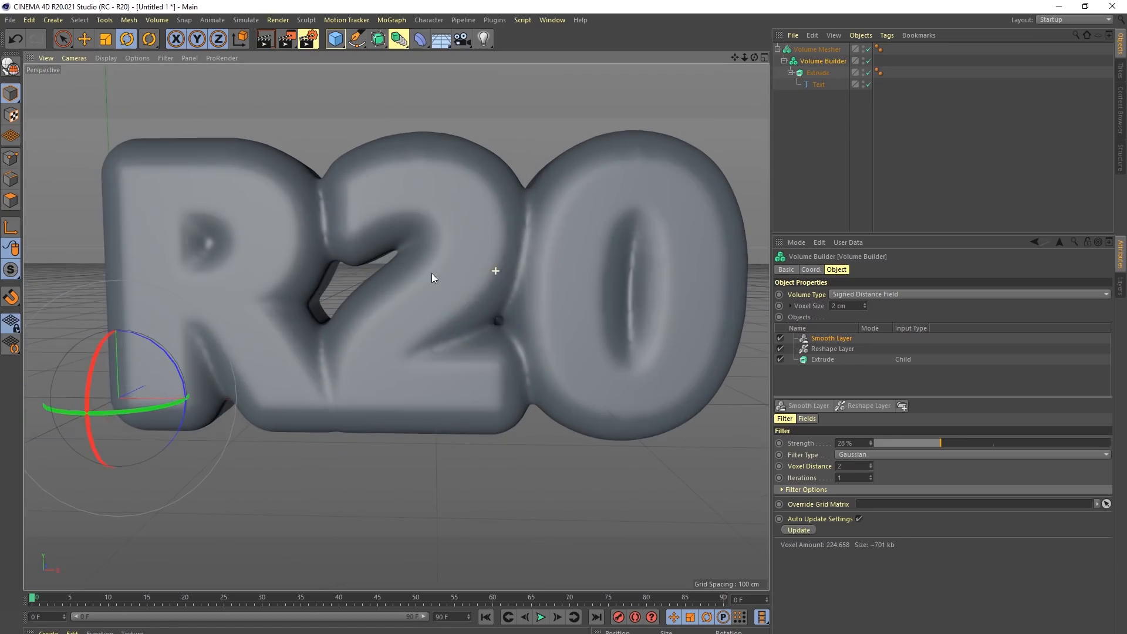
# Step: Delete the Smooth Layer and set the Reshape Layer's offset to -5 cm to thin the letters
pyautogui.click(838, 339)
pyautogui.press('Delete')
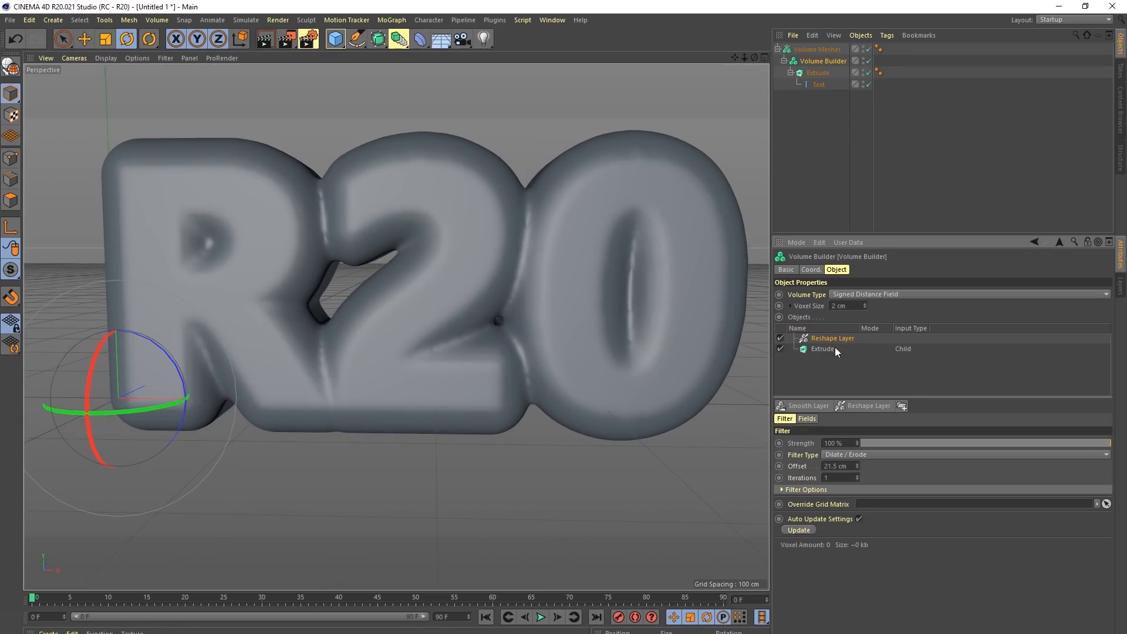
pyautogui.click(849, 466)
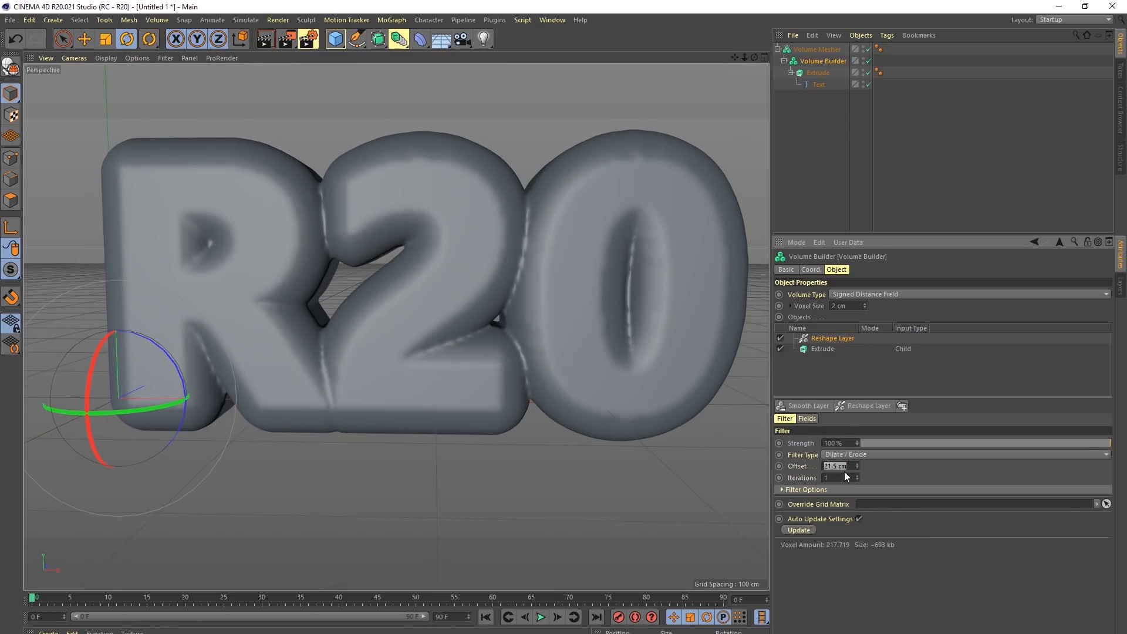
pyautogui.write('-5')
pyautogui.press('Return')
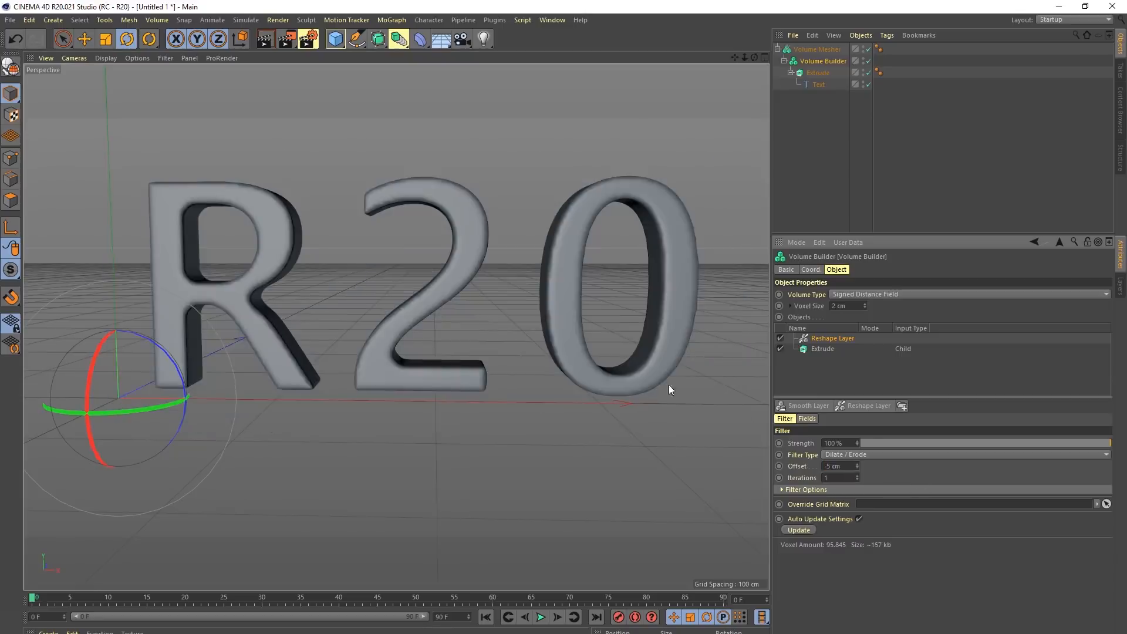
pyautogui.keyDown('alt'); pyautogui.moveTo(362, 219); pyautogui.dragTo(471, 251); pyautogui.keyUp('alt')
pyautogui.moveTo(373, 222)
pyautogui.keyDown('alt'); pyautogui.mouseDown()
pyautogui.moveTo(439, 230)
pyautogui.moveTo(379, 228)
pyautogui.mouseUp(); pyautogui.keyUp('alt')
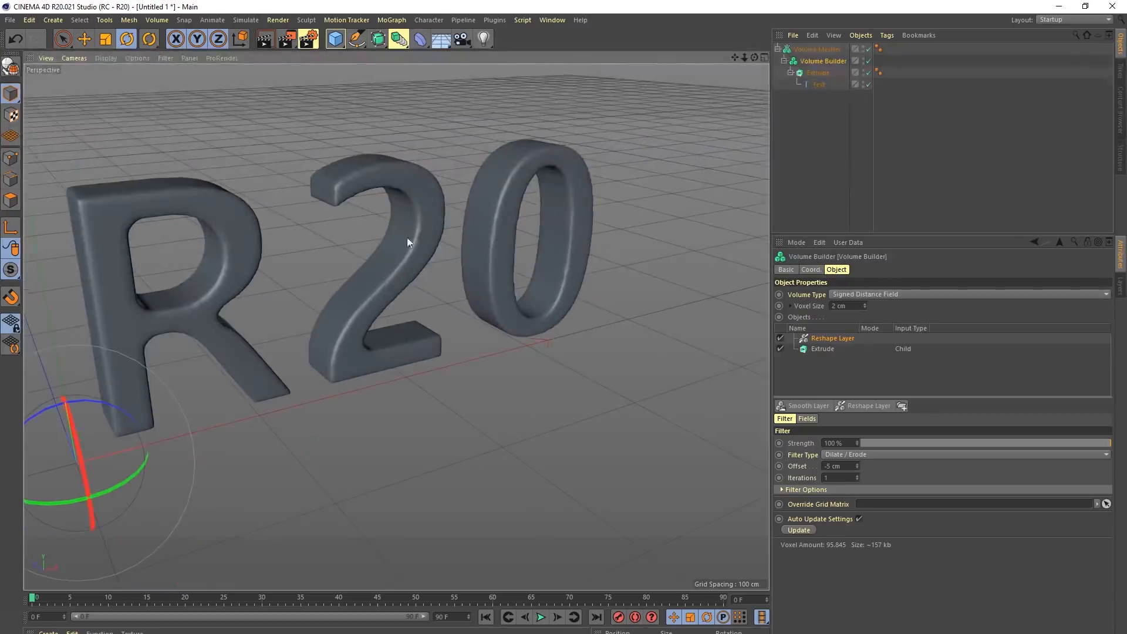
# Step: Switch the Reshape Layer's filter type to Close / Open, enter an offset of 5 cm and increase it to 19.5 cm
pyautogui.click(848, 453)
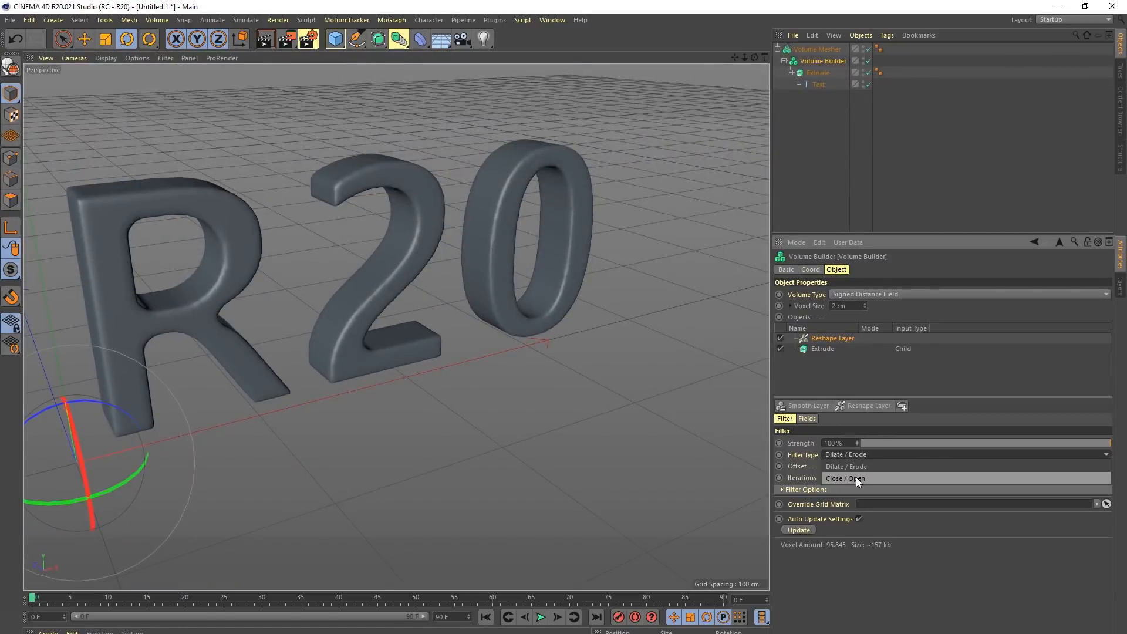
pyautogui.click(852, 479)
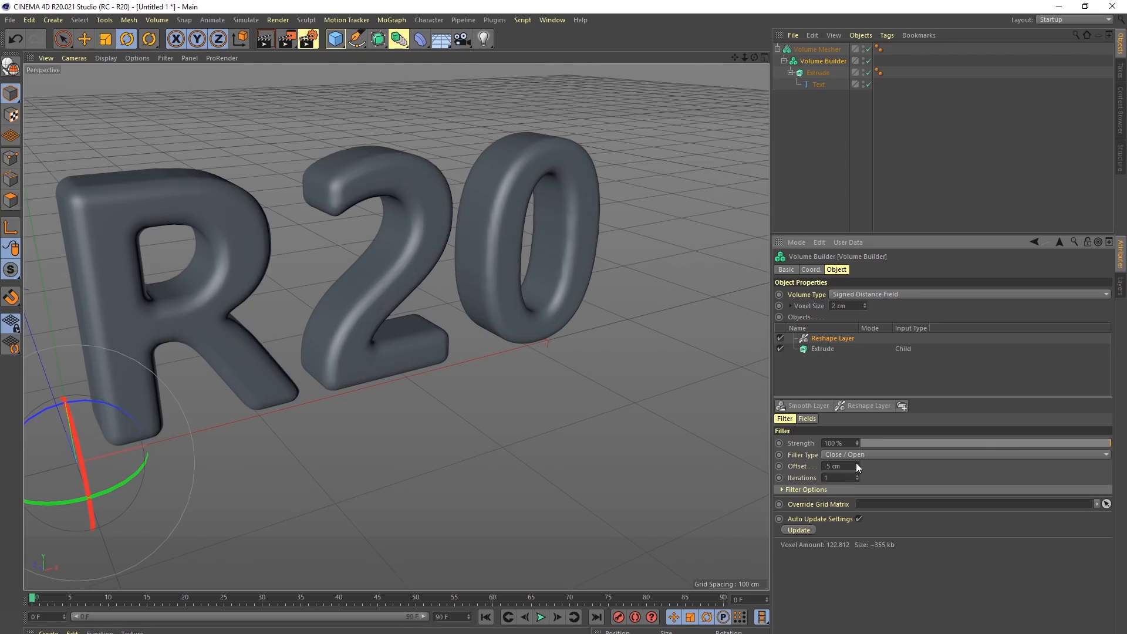
pyautogui.moveTo(843, 467); pyautogui.dragTo(792, 459)
pyautogui.write('5')
pyautogui.press('Return')
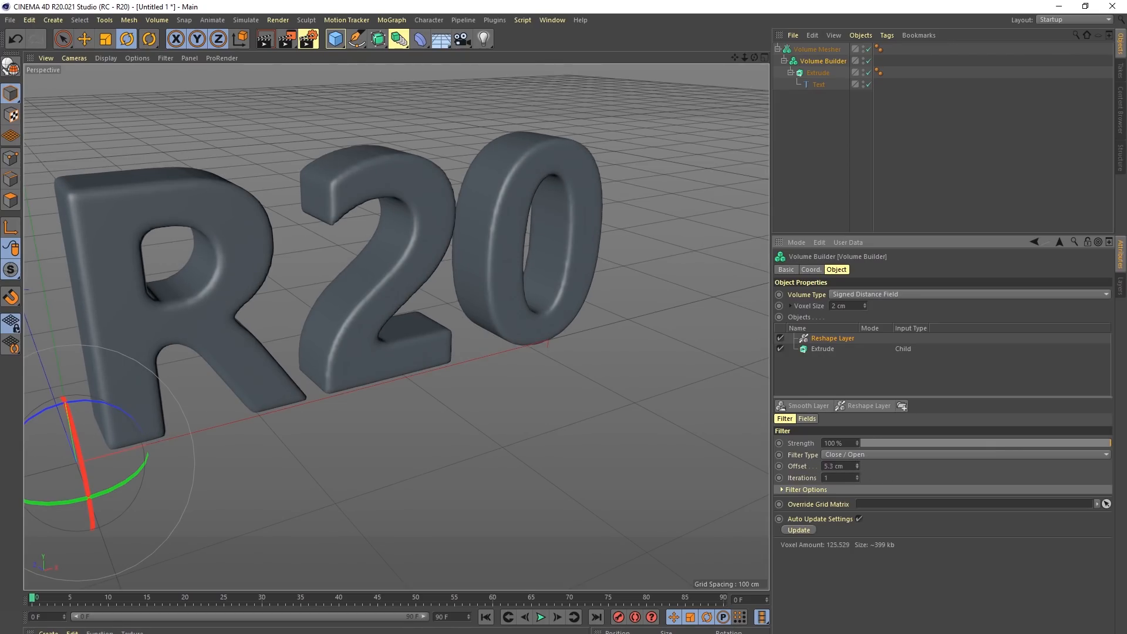
pyautogui.moveTo(857, 466)
pyautogui.mouseDown()
pyautogui.moveTo(857, 405)
pyautogui.moveTo(861, 485)
pyautogui.mouseUp()
pyautogui.keyDown('alt'); pyautogui.moveTo(448, 320); pyautogui.dragTo(628, 192); pyautogui.keyUp('alt')
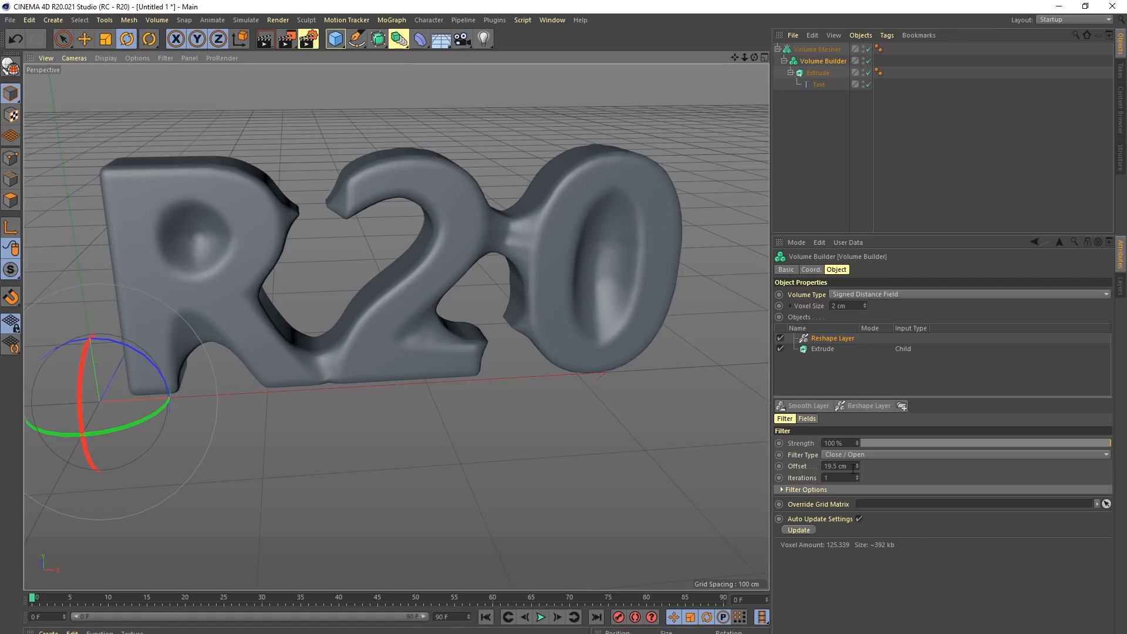
# Step: Set the Reshape Layer's Close / Open offset to -10 cm
pyautogui.moveTo(849, 467); pyautogui.dragTo(756, 462)
pyautogui.press('BackSpace')
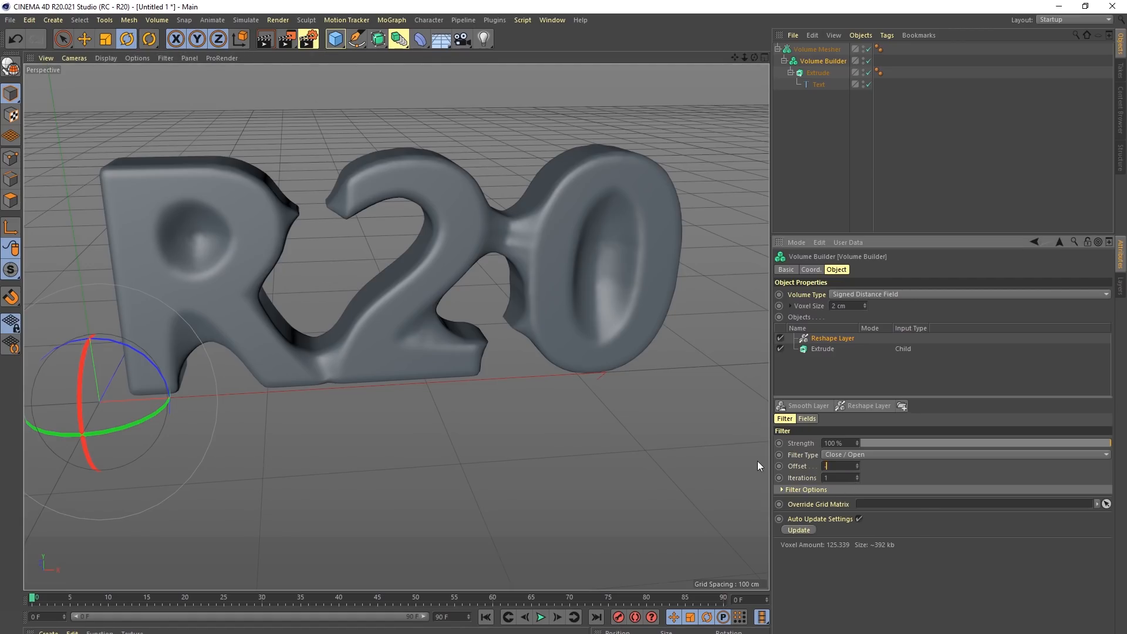
pyautogui.write('-10')
pyautogui.press('Return')
pyautogui.keyDown('alt'); pyautogui.moveTo(627, 234); pyautogui.dragTo(567, 307); pyautogui.keyUp('alt')
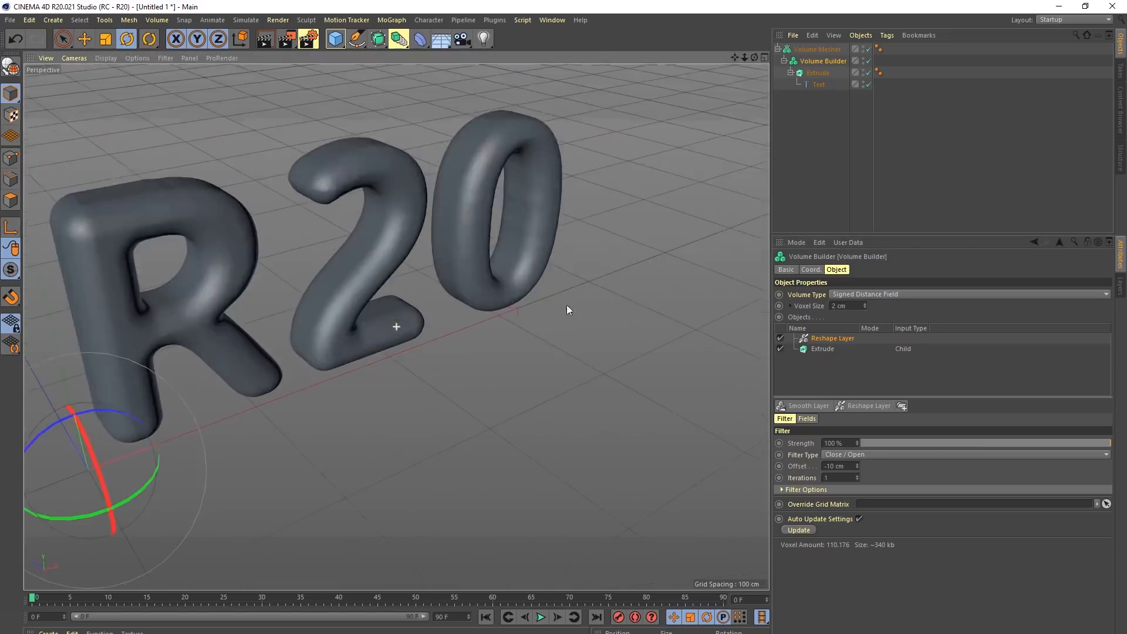
# Step: Try 2 iterations on the Reshape Layer, restore 1 iteration, and delete the layer
pyautogui.click(857, 475)
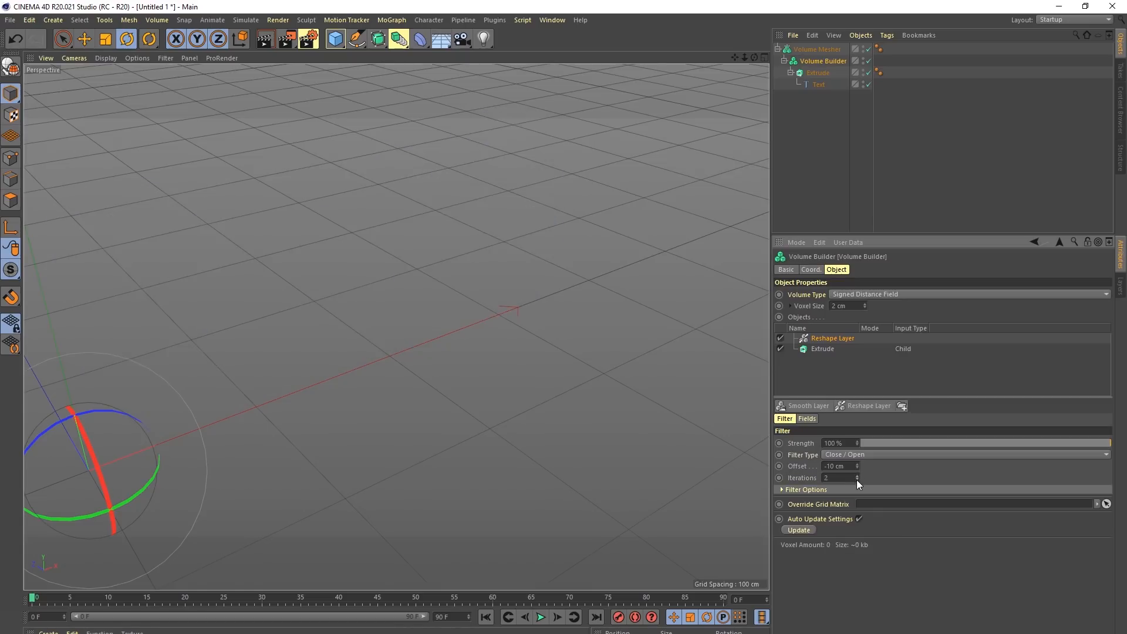
pyautogui.click(858, 480)
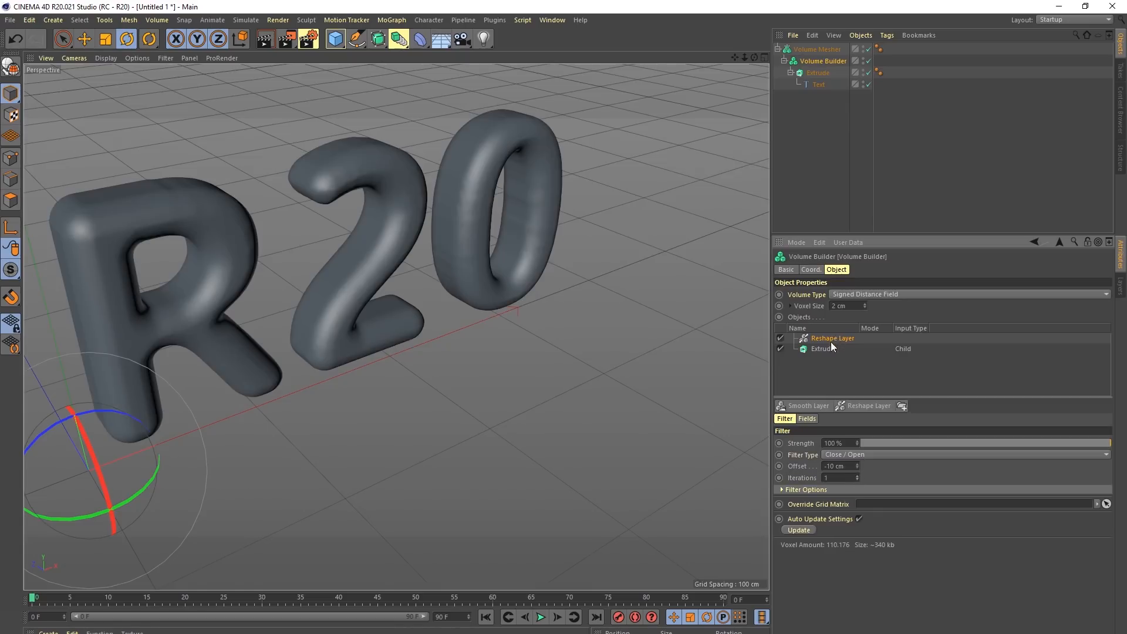
pyautogui.press('Delete')
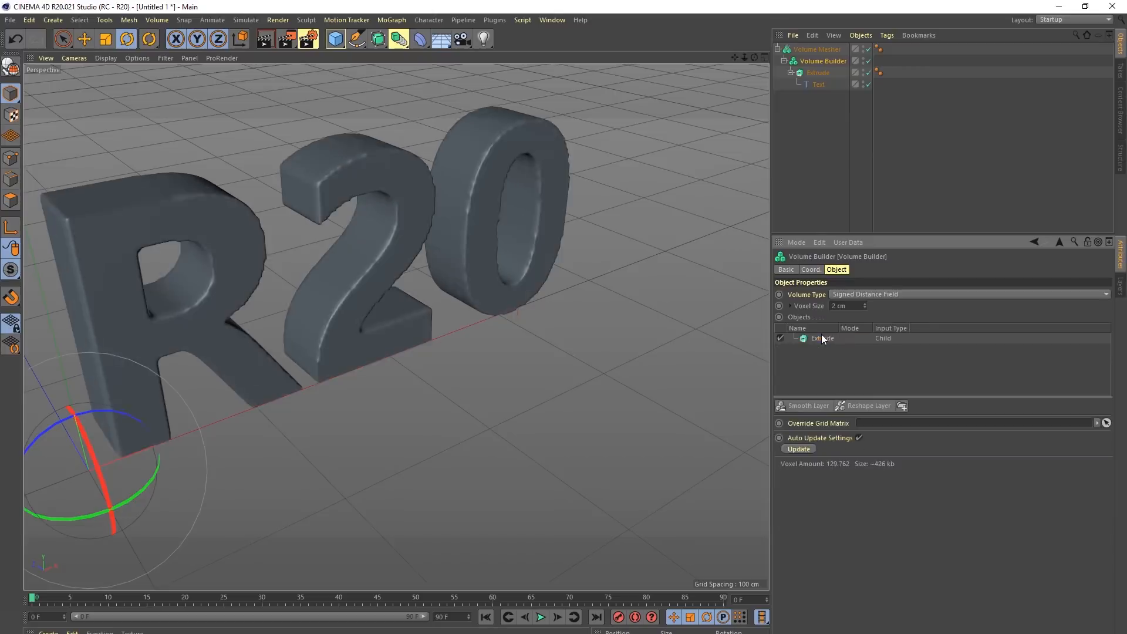
# Step: Duplicate the Extrude object with its Text child inside the Volume Builder
pyautogui.keyDown('alt'); pyautogui.moveTo(562, 248); pyautogui.dragTo(473, 301); pyautogui.keyUp('alt')
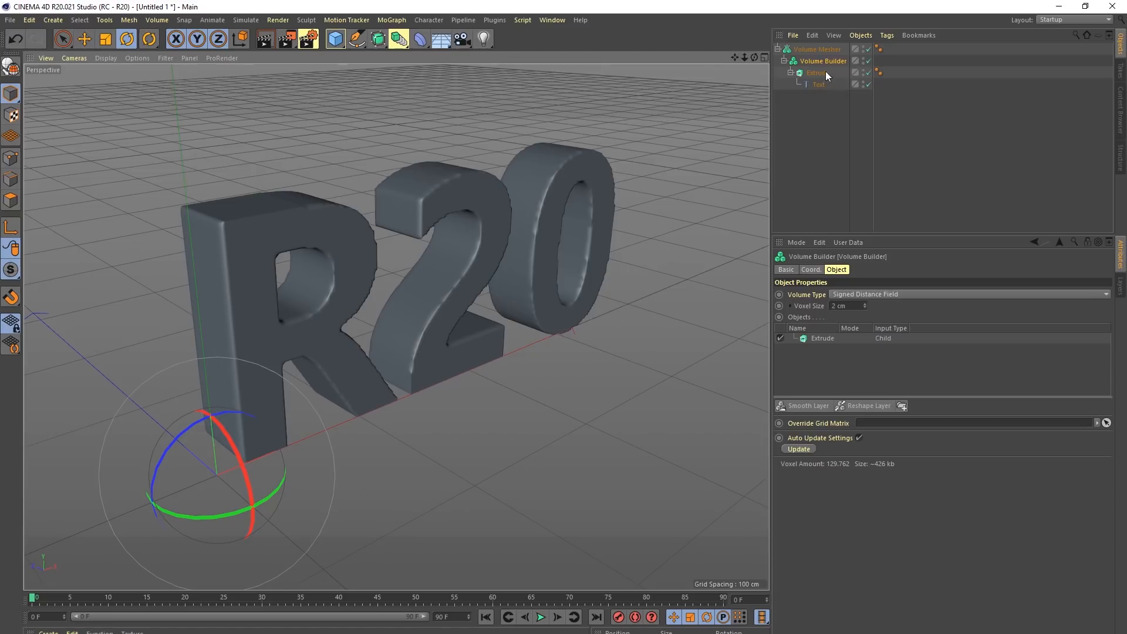
pyautogui.moveTo(820, 70); pyautogui.dragTo(818, 68)
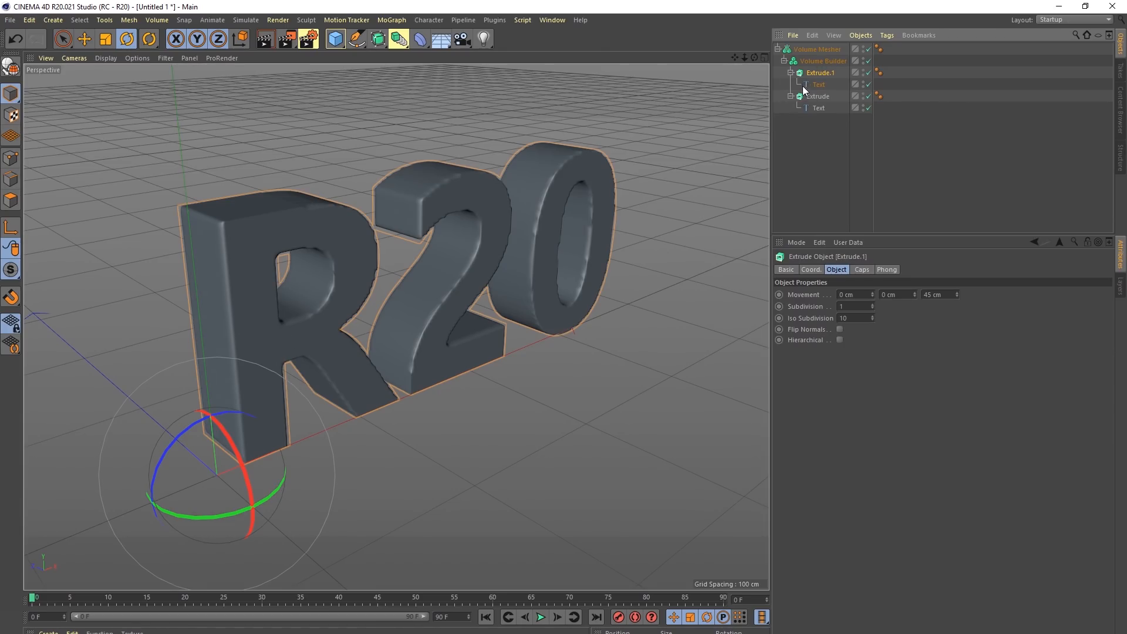
# Step: Move the duplicated Extrude text forward along the Z axis so it stands in front of the original
pyautogui.press('e')
pyautogui.moveTo(183, 458); pyautogui.dragTo(268, 482)
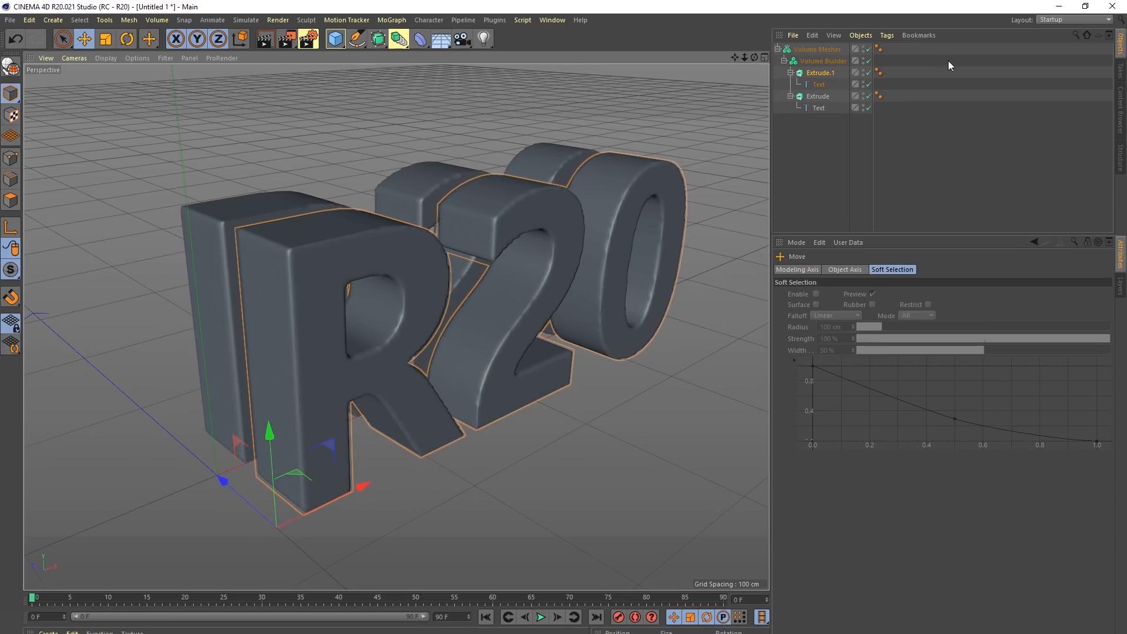
# Step: Add a Smooth Layer to the Volume Builder and reorder its list so the layer sits between Extrude and Extrude.1
pyautogui.click(819, 61)
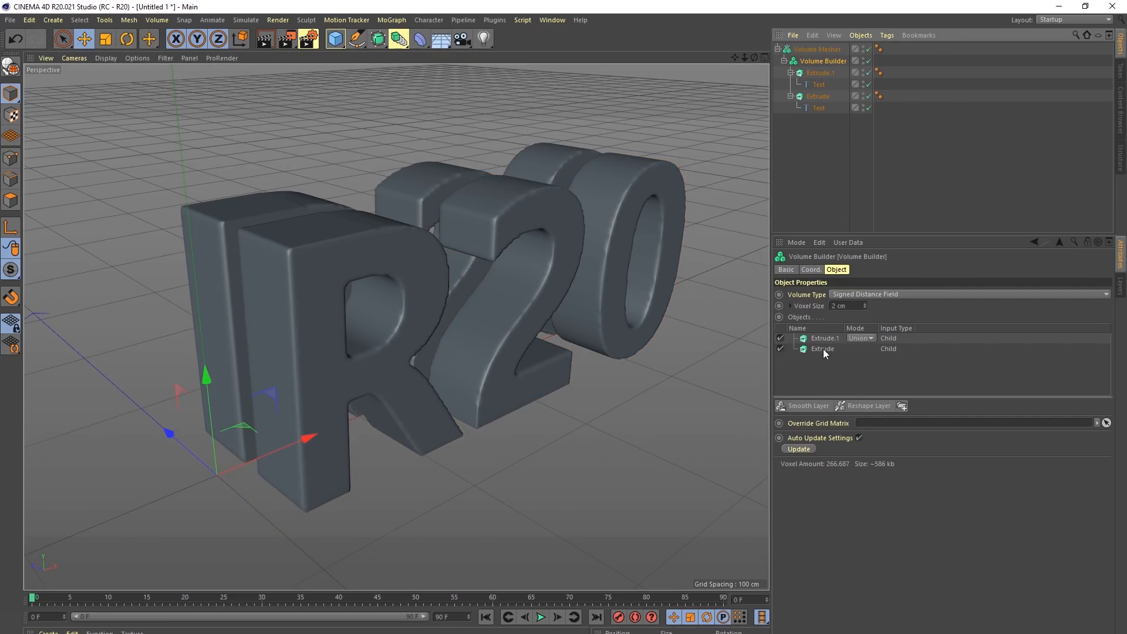
pyautogui.click(817, 340)
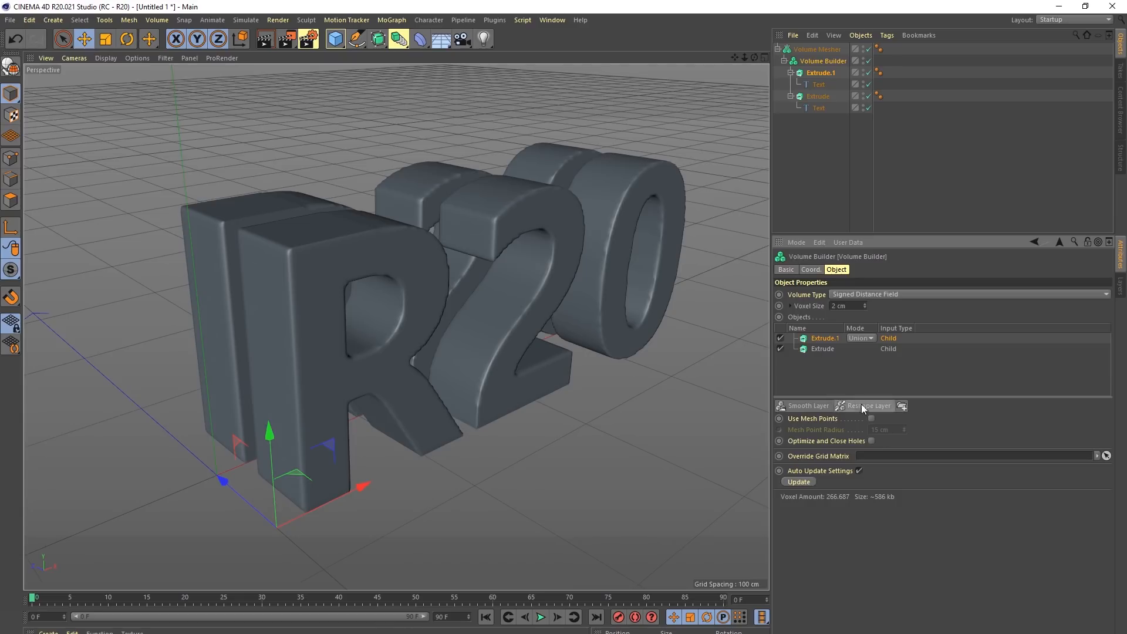
pyautogui.click(819, 404)
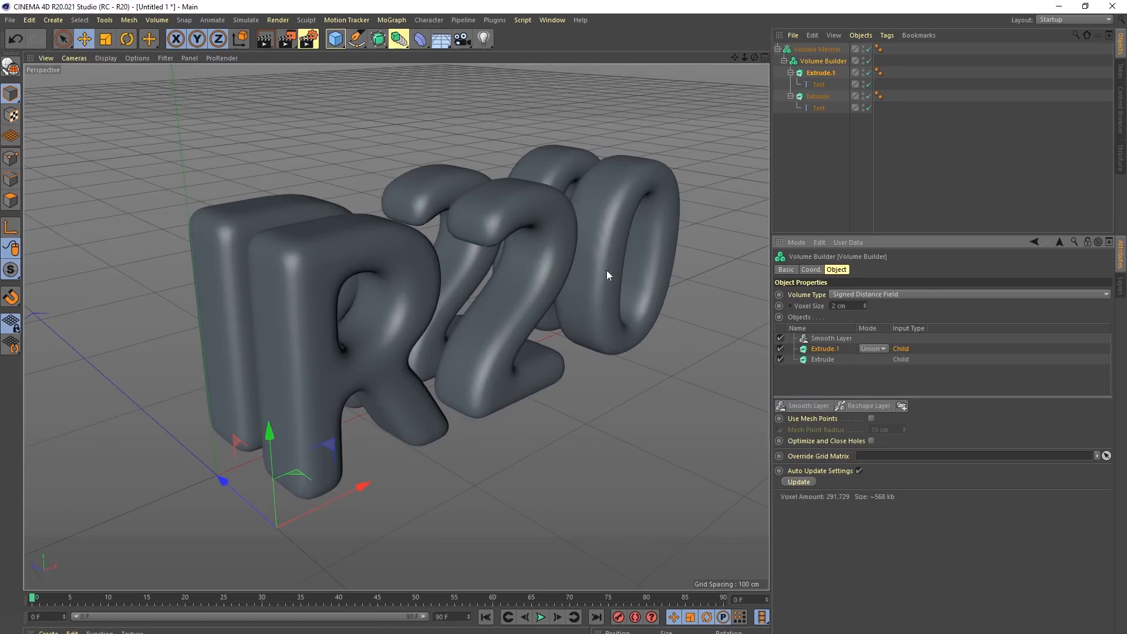
pyautogui.moveTo(821, 353); pyautogui.dragTo(827, 338)
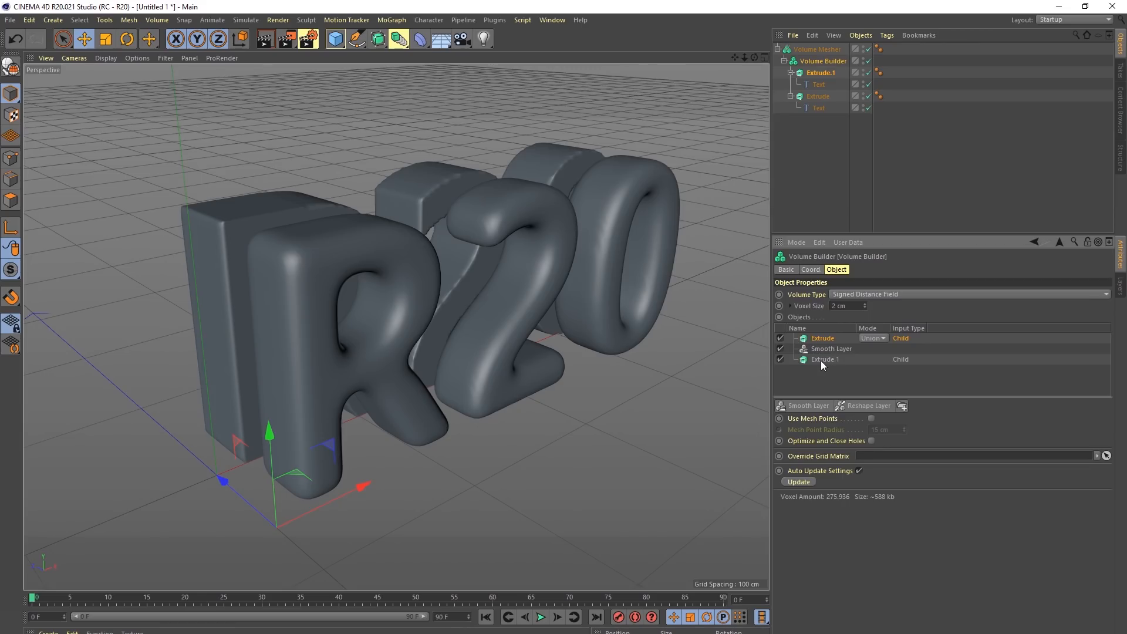
# Step: Add a Reshape Layer directly above Extrude.1 and set its Dilate / Erode offset to -10 cm
pyautogui.click(863, 405)
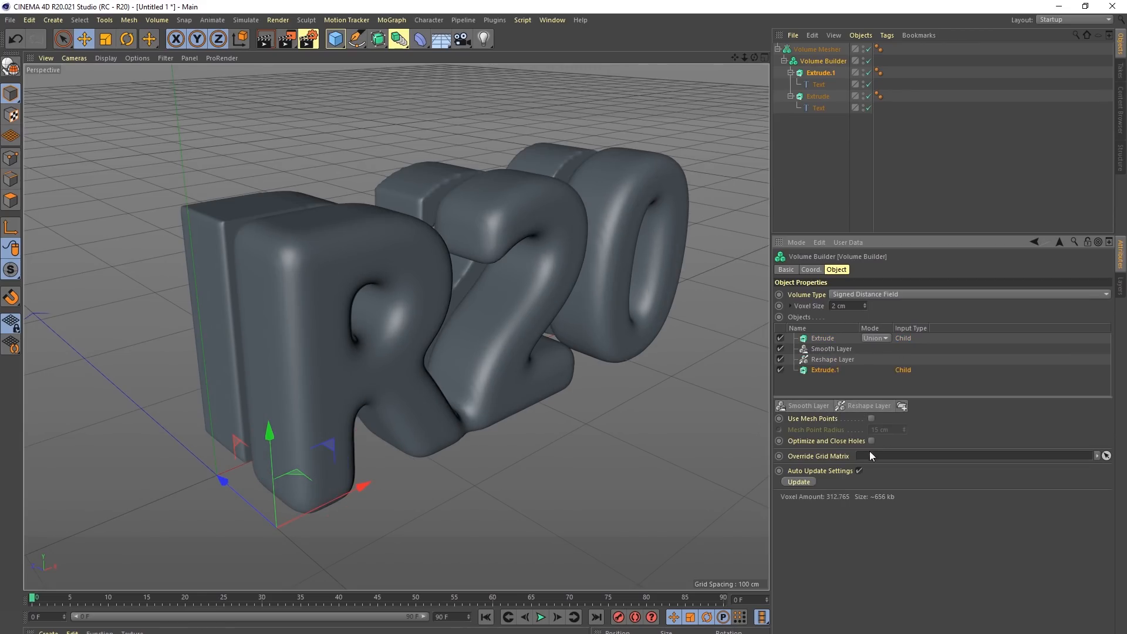
pyautogui.click(825, 359)
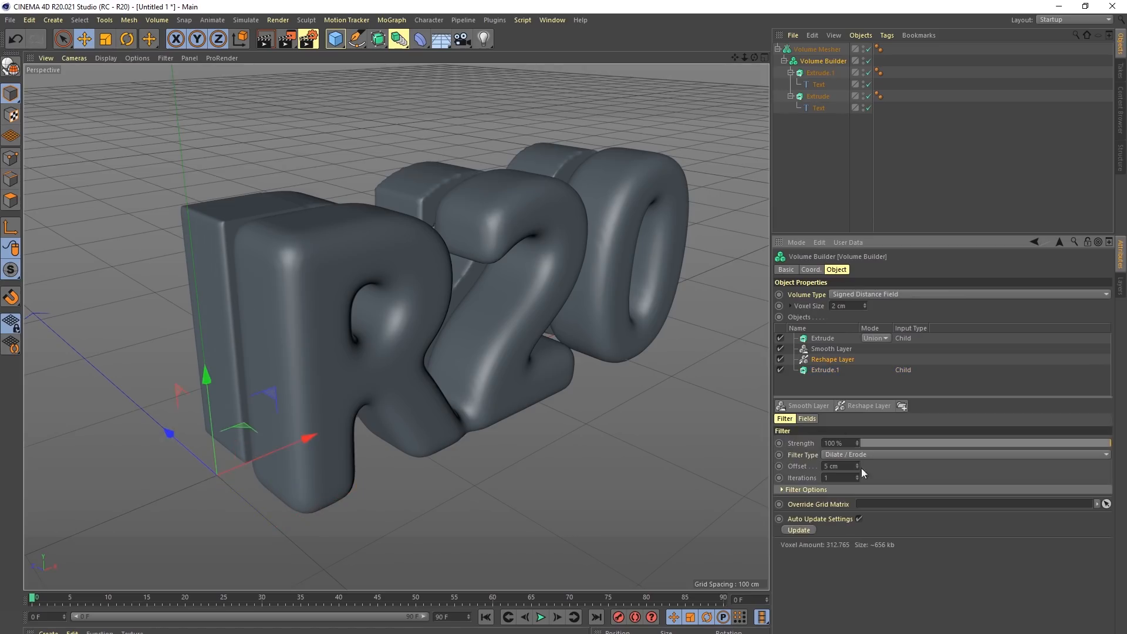
pyautogui.click(845, 465)
pyautogui.write('-10')
pyautogui.press('Return')
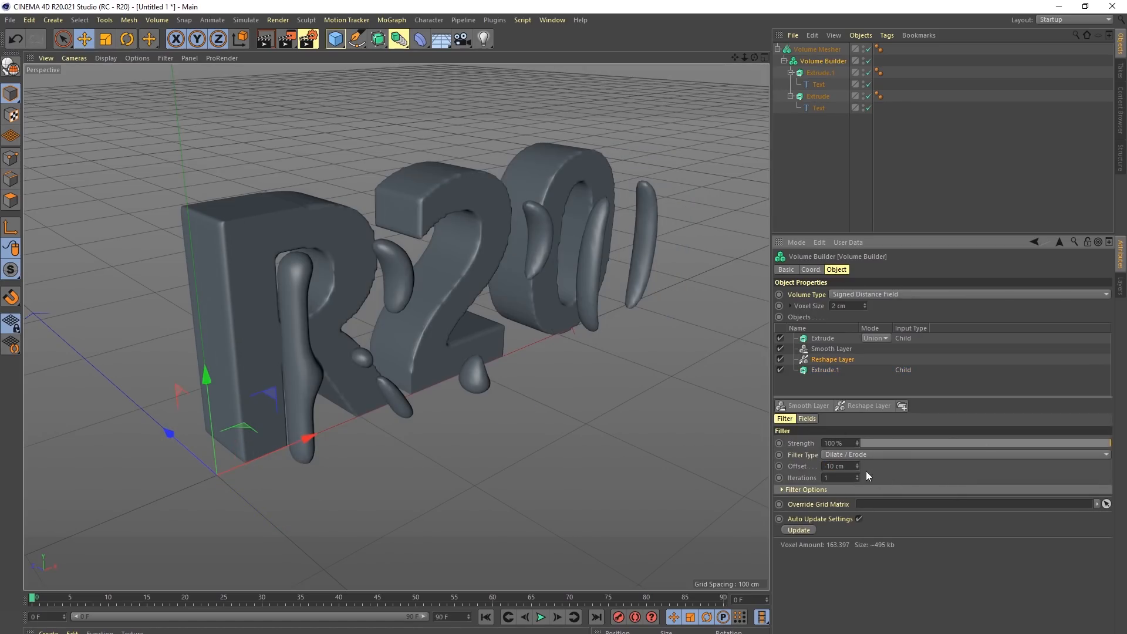
# Step: Set the Reshape Layer's Dilate / Erode offset to -5 cm
pyautogui.moveTo(853, 467)
pyautogui.mouseDown()
pyautogui.moveTo(825, 470)
pyautogui.moveTo(850, 471)
pyautogui.mouseUp()
pyautogui.write('5')
pyautogui.press('Return')
pyautogui.moveTo(547, 292)
pyautogui.keyDown('alt'); pyautogui.mouseDown()
pyautogui.moveTo(443, 224)
pyautogui.moveTo(546, 282)
pyautogui.mouseUp(); pyautogui.keyUp('alt')
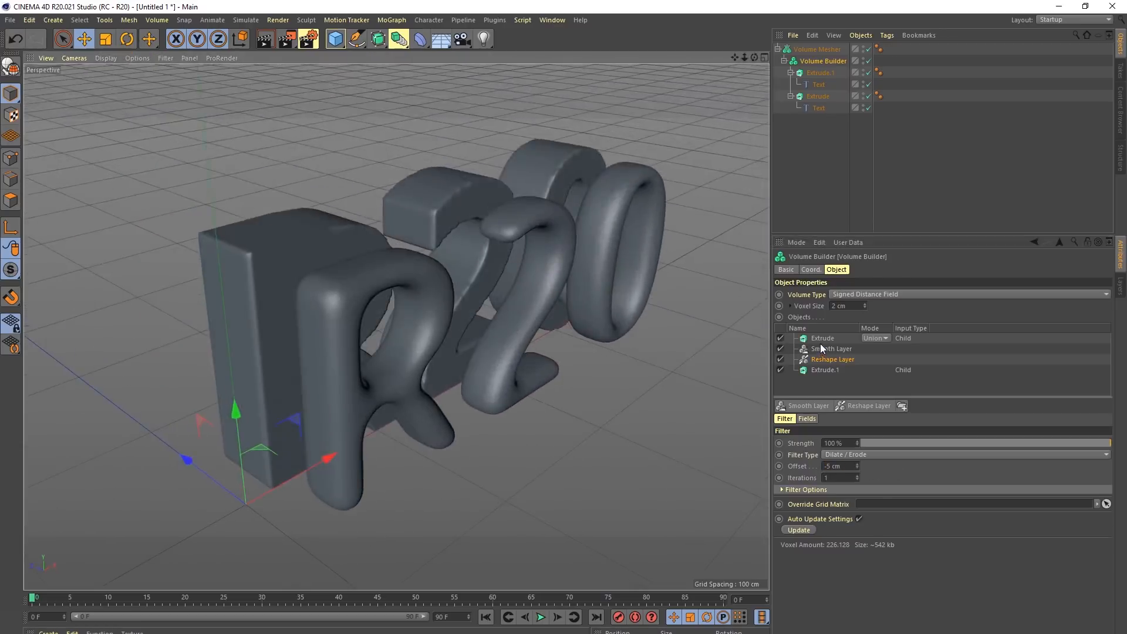
# Step: Swap Extrude and Extrude.1 in the Volume Builder list so the Smooth and Reshape Layers affect only Extrude
pyautogui.click(790, 339)
pyautogui.click(830, 369)
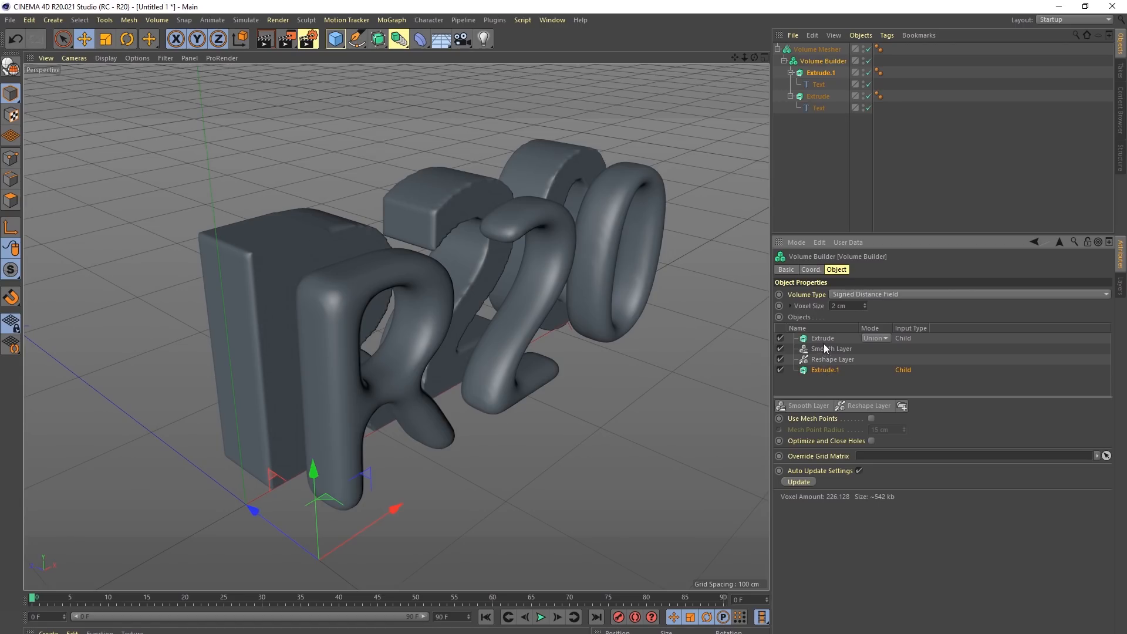
pyautogui.moveTo(821, 339)
pyautogui.mouseDown()
pyautogui.moveTo(825, 378)
pyautogui.moveTo(819, 335)
pyautogui.mouseUp()
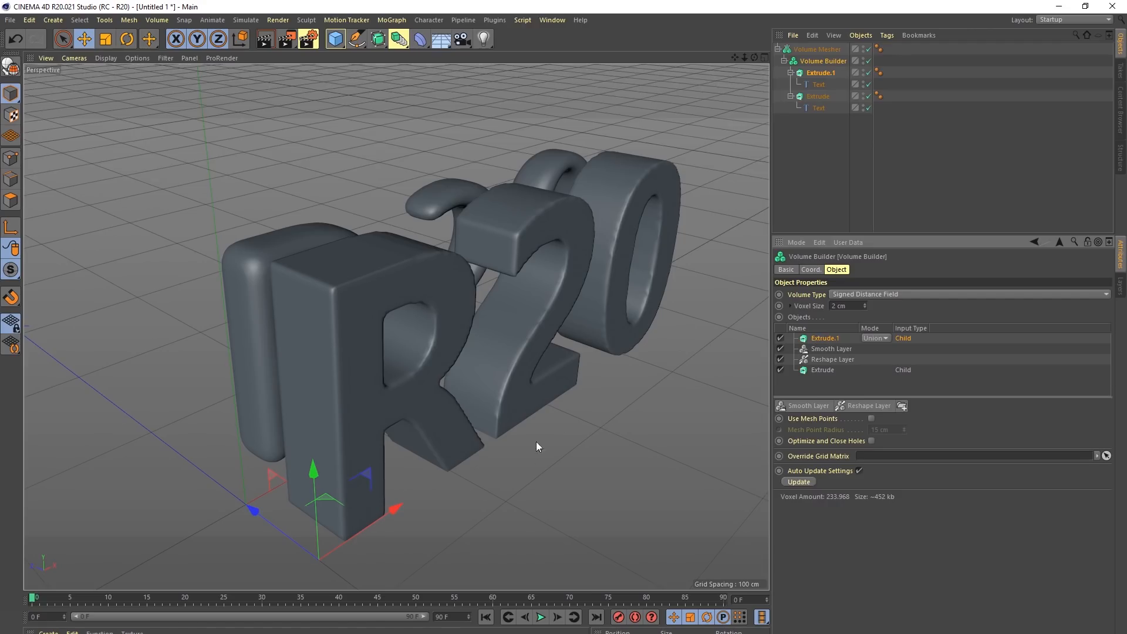
# Step: Create a folder in the Volume Builder list and move Extrude.1, the Smooth Layer and the Reshape Layer into it
pyautogui.click(903, 407)
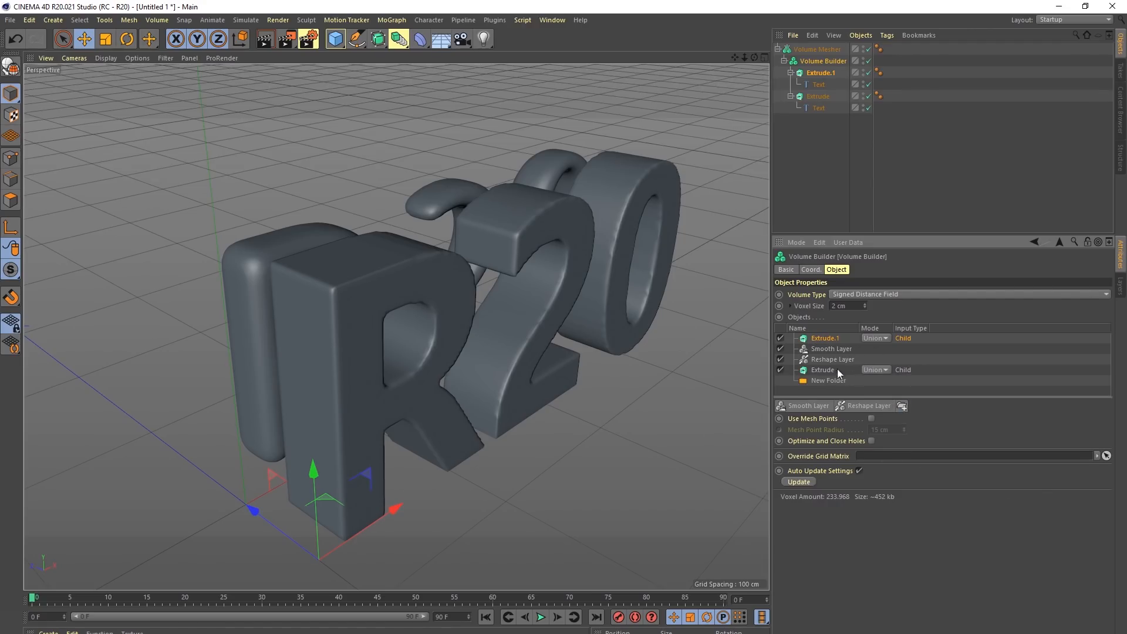
pyautogui.keyDown('shift'); pyautogui.click(823, 359); pyautogui.keyUp('shift')
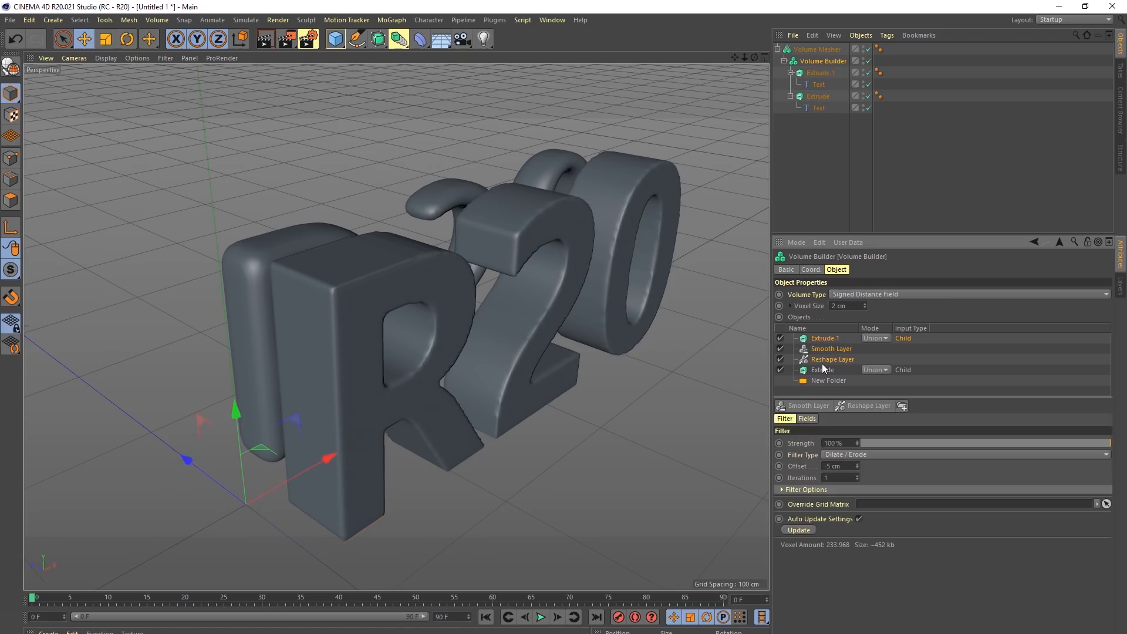
pyautogui.moveTo(822, 359); pyautogui.dragTo(822, 381)
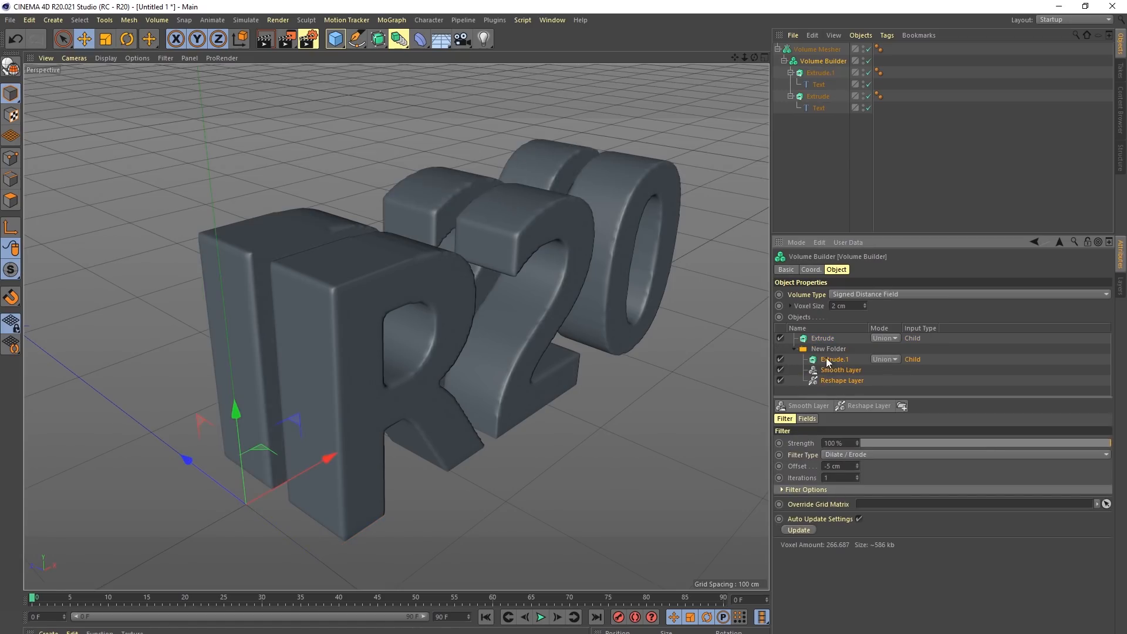
# Step: Place the folder above Extrude and reorder it so the Smooth and Reshape Layers sit above Extrude.1
pyautogui.moveTo(819, 335); pyautogui.dragTo(820, 337)
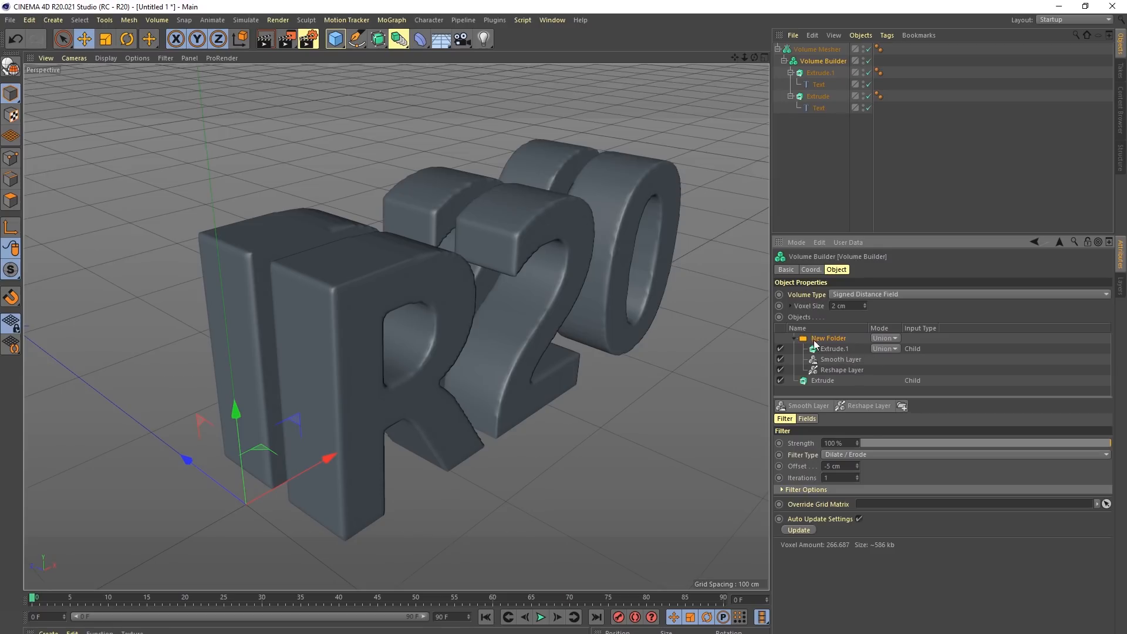
pyautogui.click(819, 359)
pyautogui.moveTo(832, 348); pyautogui.dragTo(832, 350)
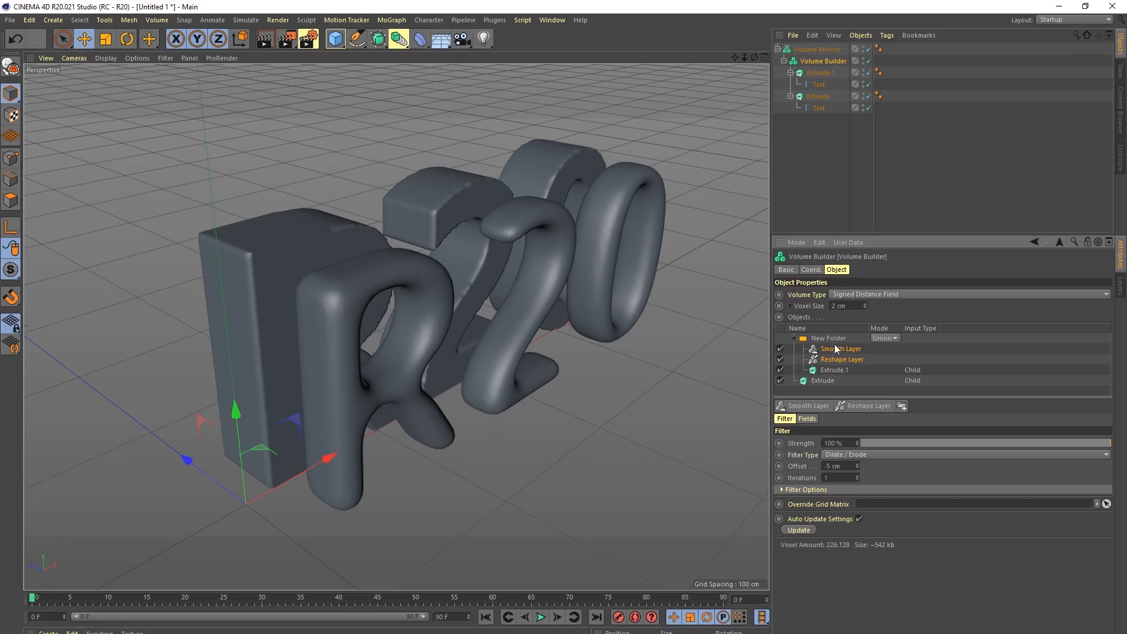
# Step: Move Extrude.1 back along the Z axis so it overlaps the front of the original text
pyautogui.click(816, 74)
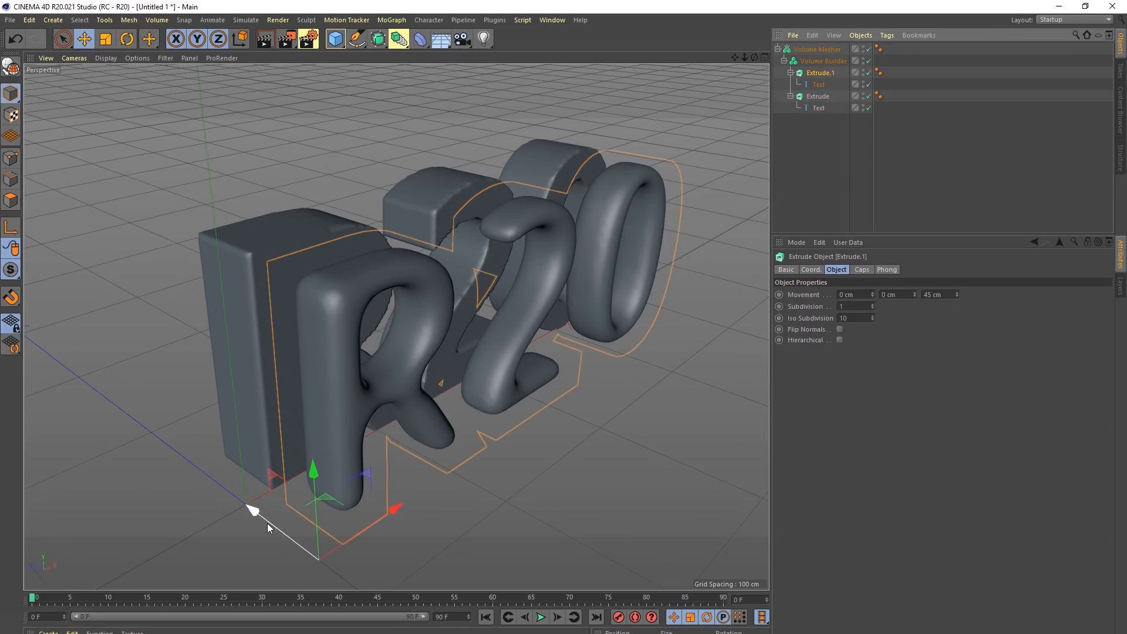
pyautogui.moveTo(264, 518); pyautogui.dragTo(227, 488)
pyautogui.moveTo(407, 344)
pyautogui.keyDown('alt'); pyautogui.mouseDown()
pyautogui.moveTo(278, 288)
pyautogui.moveTo(272, 264)
pyautogui.moveTo(411, 329)
pyautogui.mouseUp(); pyautogui.keyUp('alt')
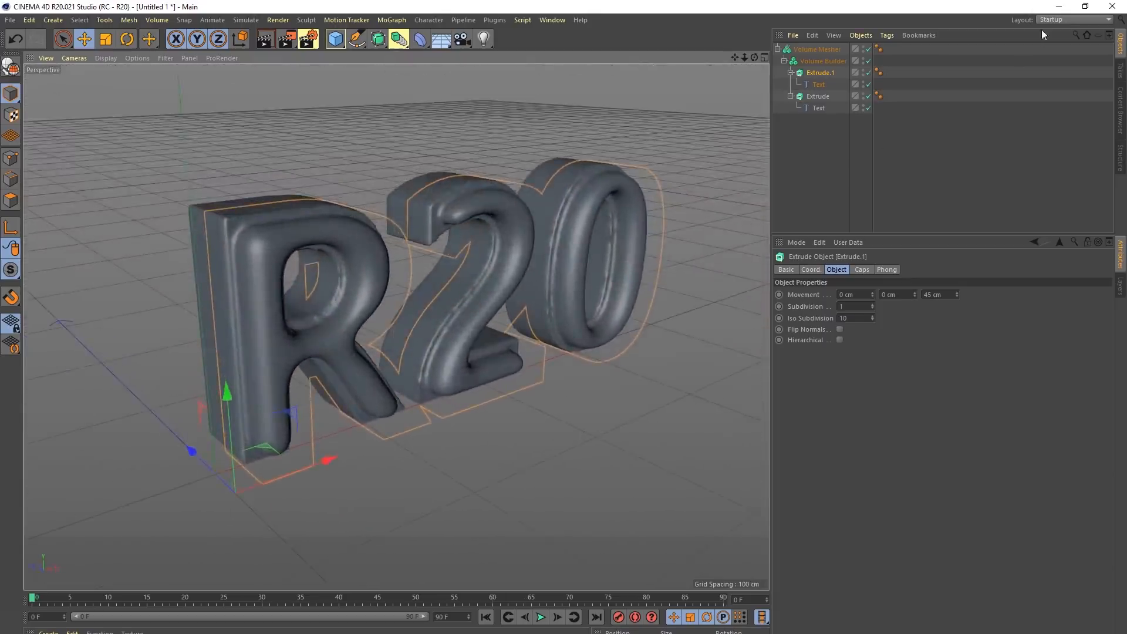
# Step: Set the Volume Builder folder's mode to Subtract so the rounded text is carved out of the original
pyautogui.click(822, 61)
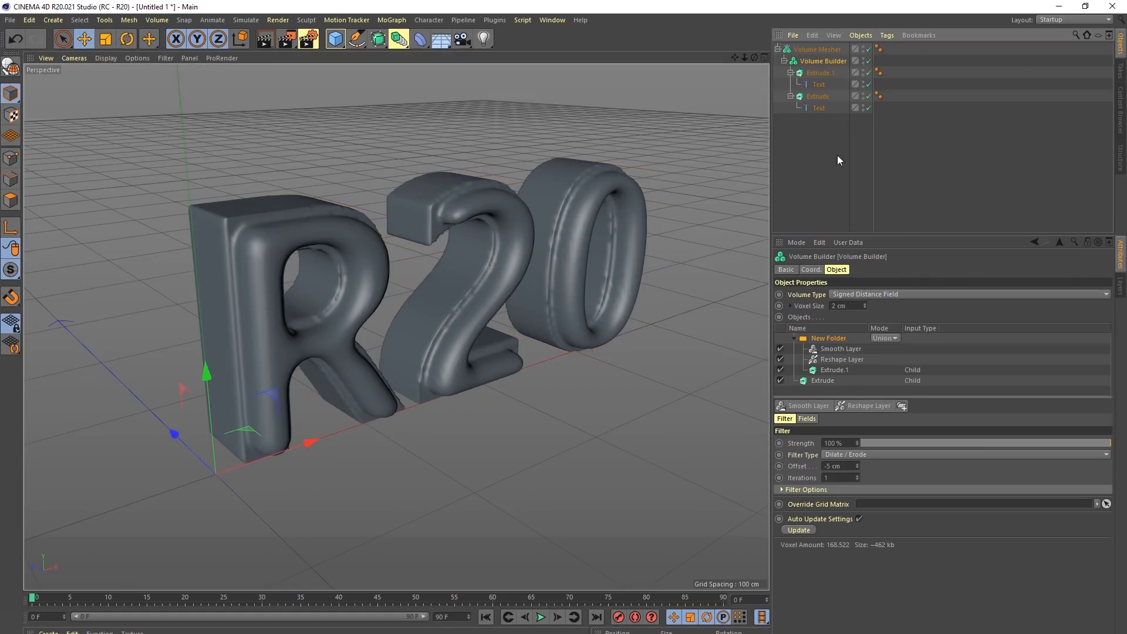
pyautogui.click(879, 338)
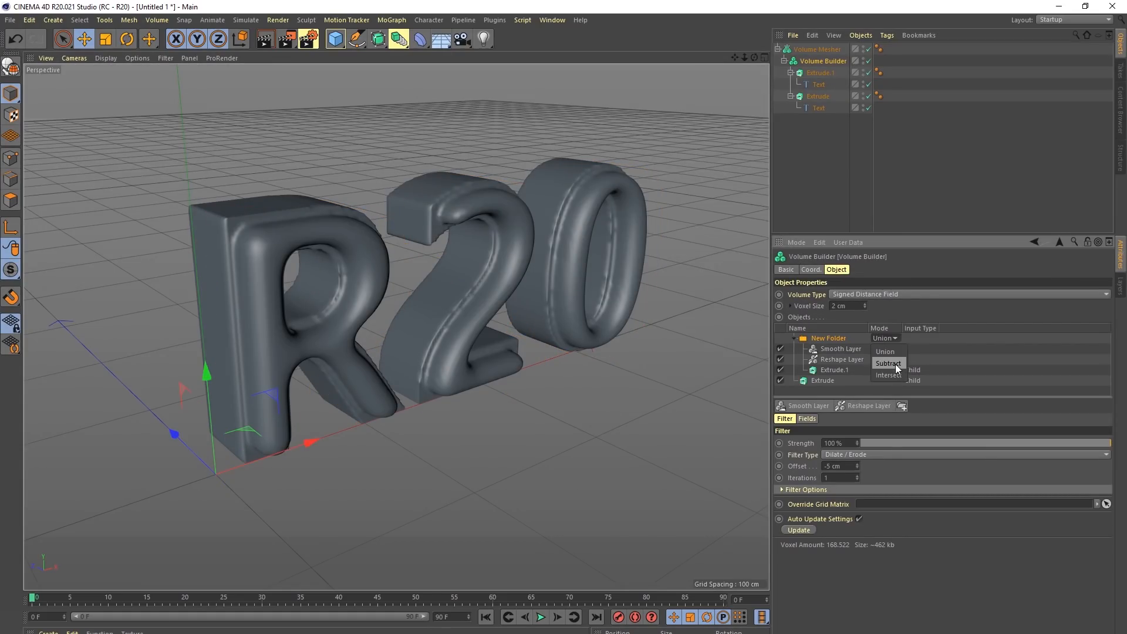
pyautogui.click(889, 363)
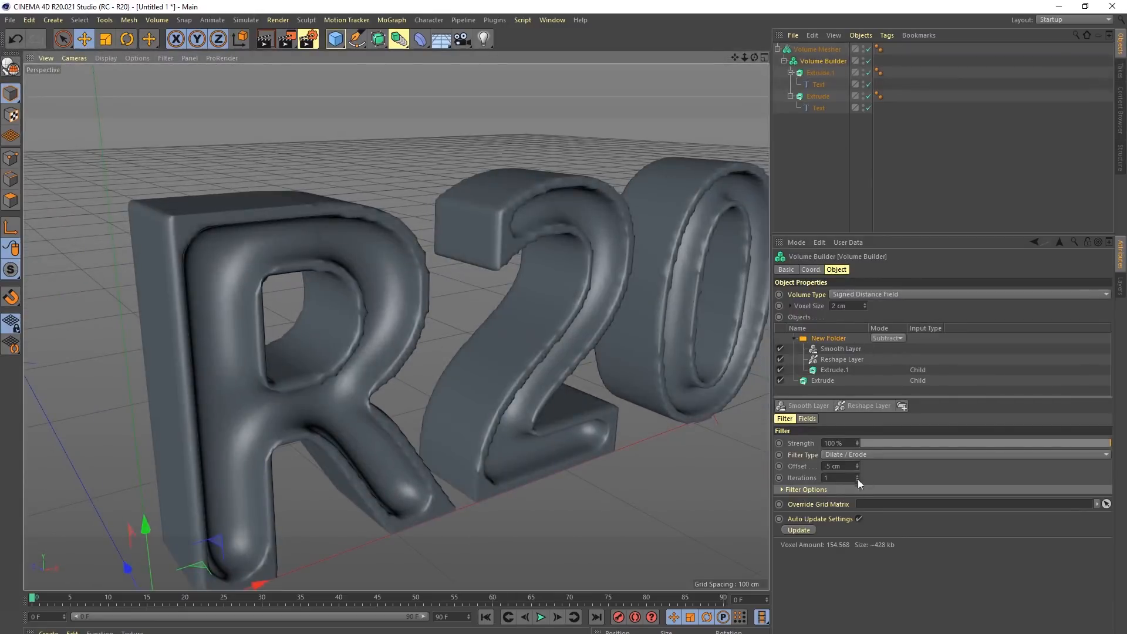
# Step: Add a Smooth Layer above the folder, with the Mean Curvature filter type and 3 iterations
pyautogui.click(804, 405)
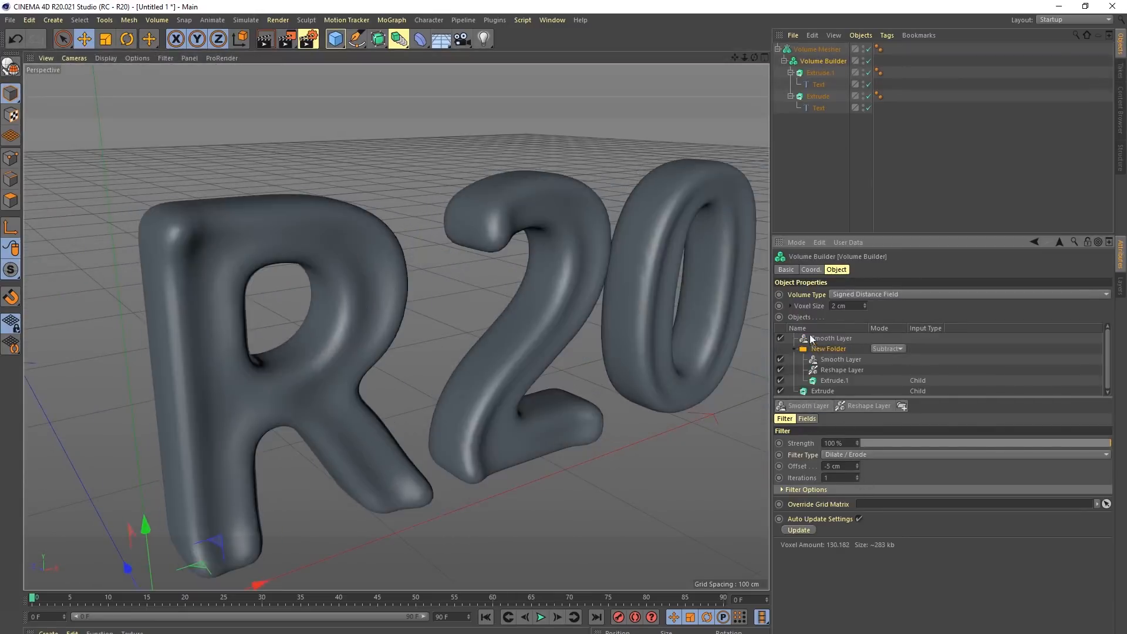
pyautogui.click(832, 341)
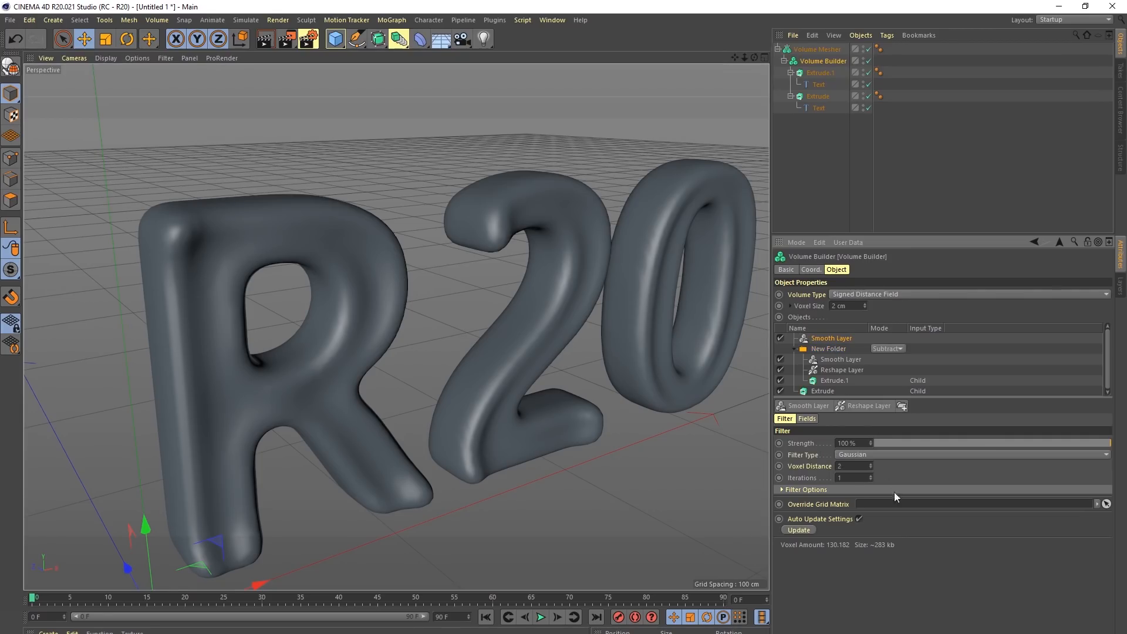
pyautogui.click(841, 454)
pyautogui.click(859, 503)
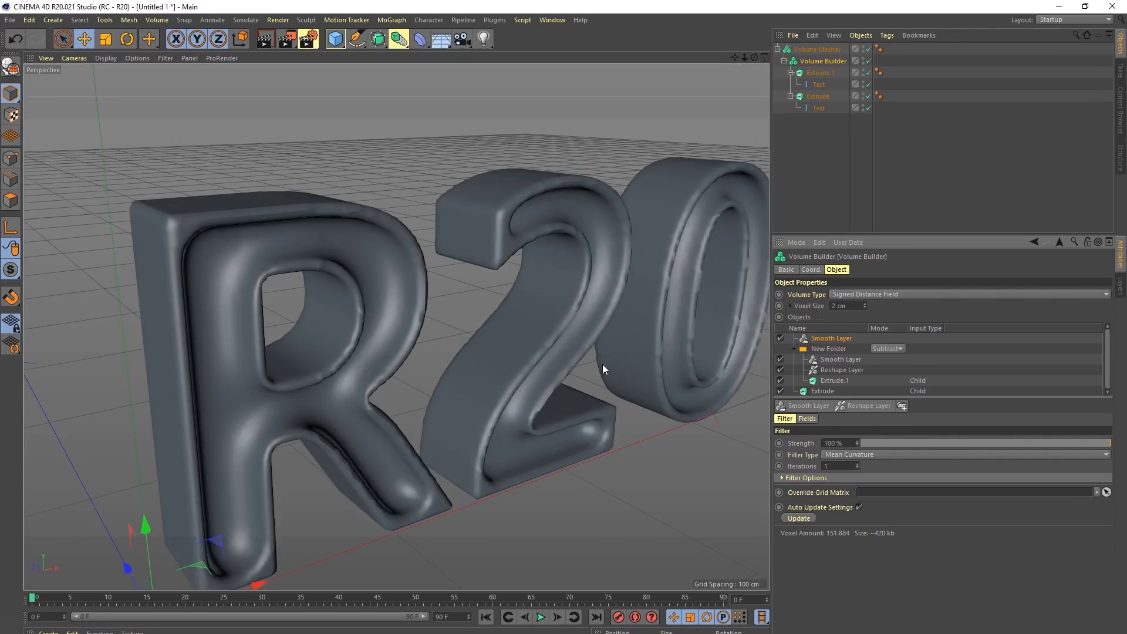
pyautogui.click(859, 464)
pyautogui.click(858, 463)
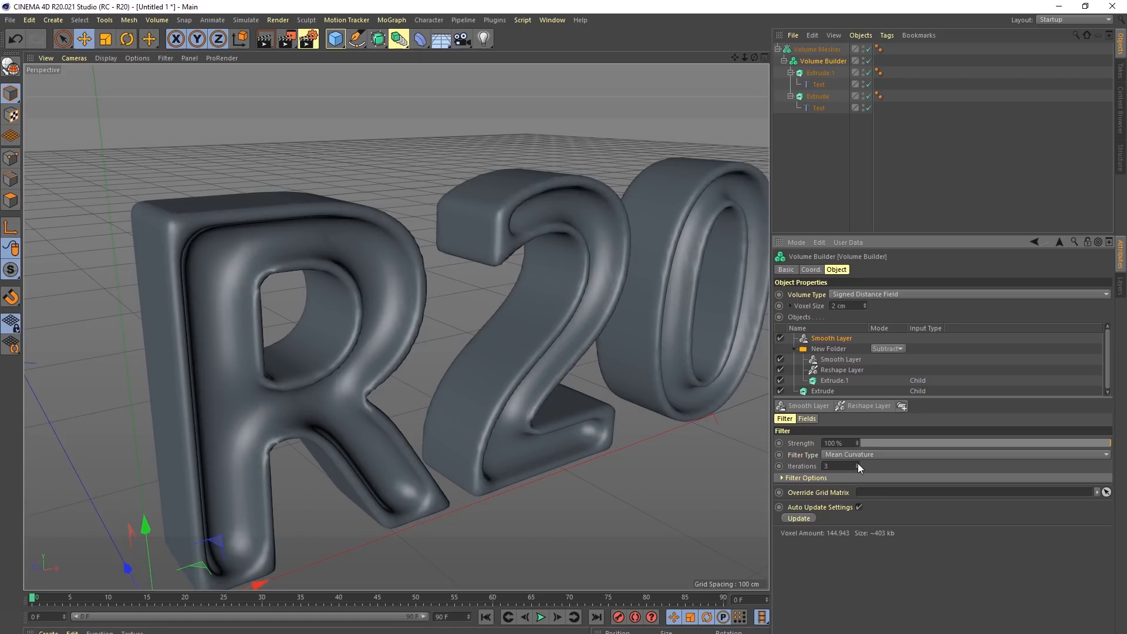
# Step: Set the Volume Builder's voxel size to 1 cm and inspect the carved letters
pyautogui.keyDown('alt'); pyautogui.moveTo(510, 277); pyautogui.dragTo(526, 310); pyautogui.keyUp('alt')
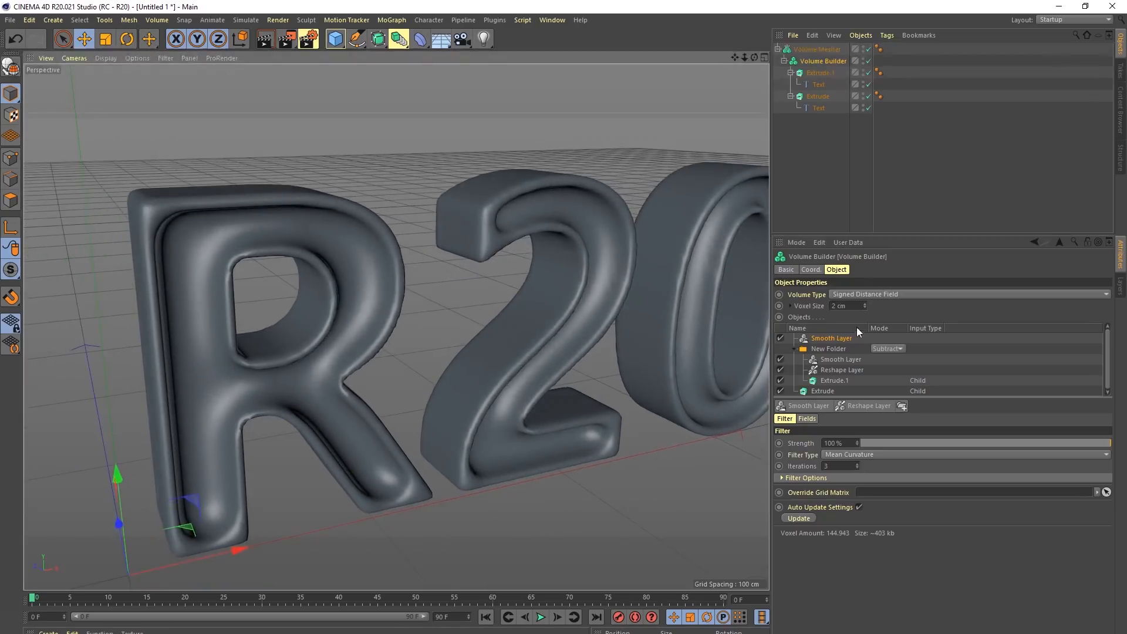
pyautogui.click(865, 308)
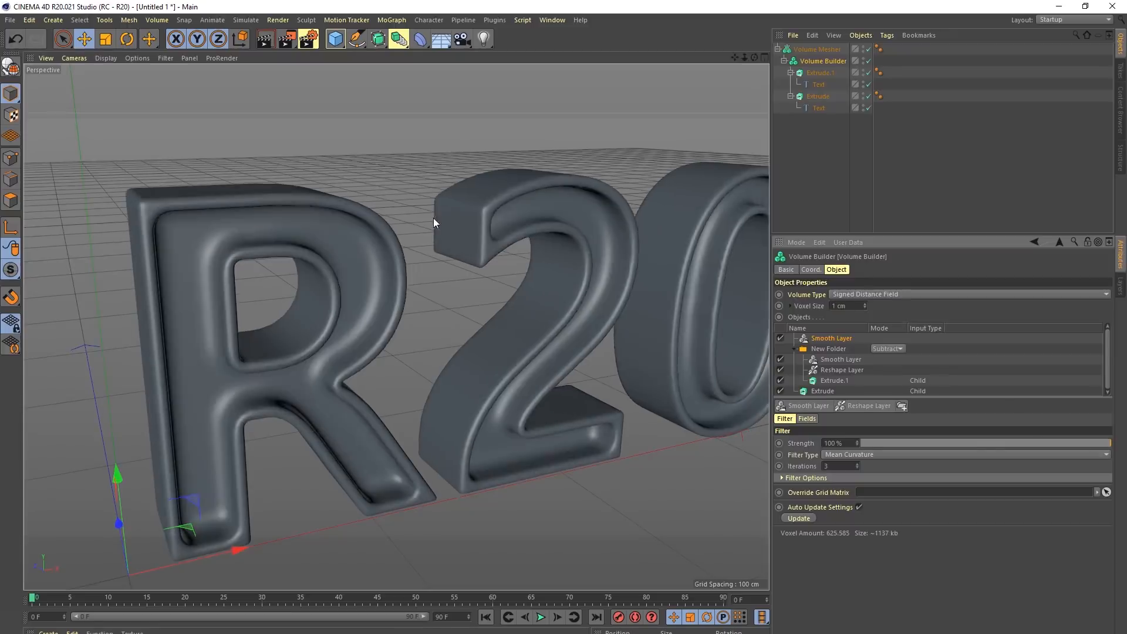
pyautogui.keyDown('alt'); pyautogui.moveTo(499, 243); pyautogui.dragTo(389, 305); pyautogui.keyUp('alt')
pyautogui.keyDown('alt'); pyautogui.moveTo(389, 304); pyautogui.dragTo(451, 286, button='right'); pyautogui.keyUp('alt')
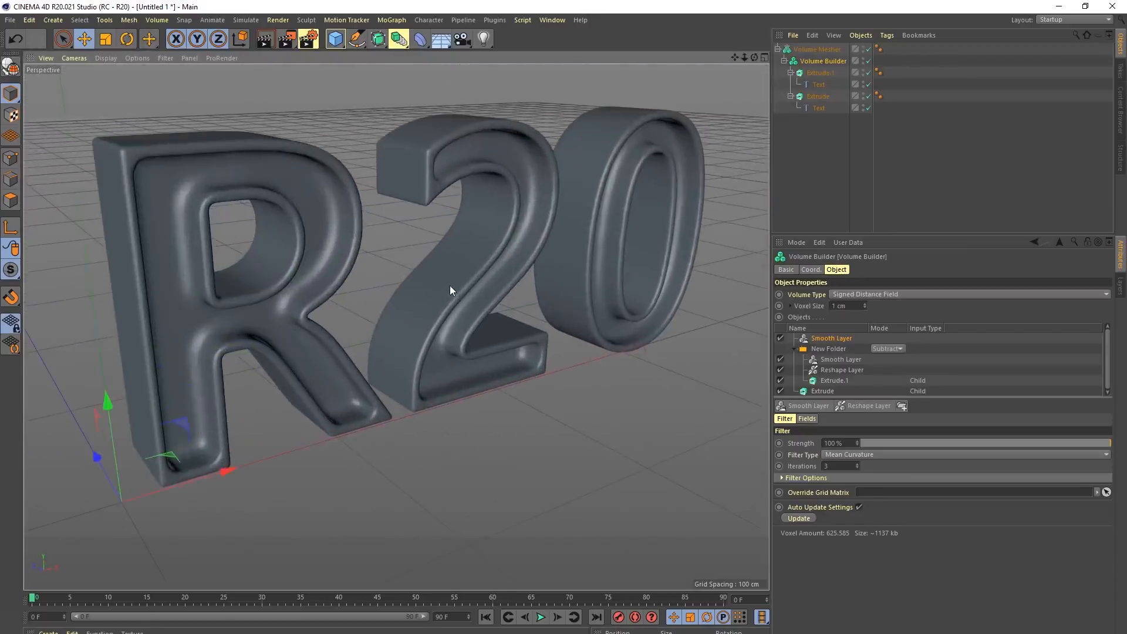
# Step: Switch the viewport to Gouraud shading with lines and inspect the mesh of the carved letters
pyautogui.press('n')
pyautogui.press('b')
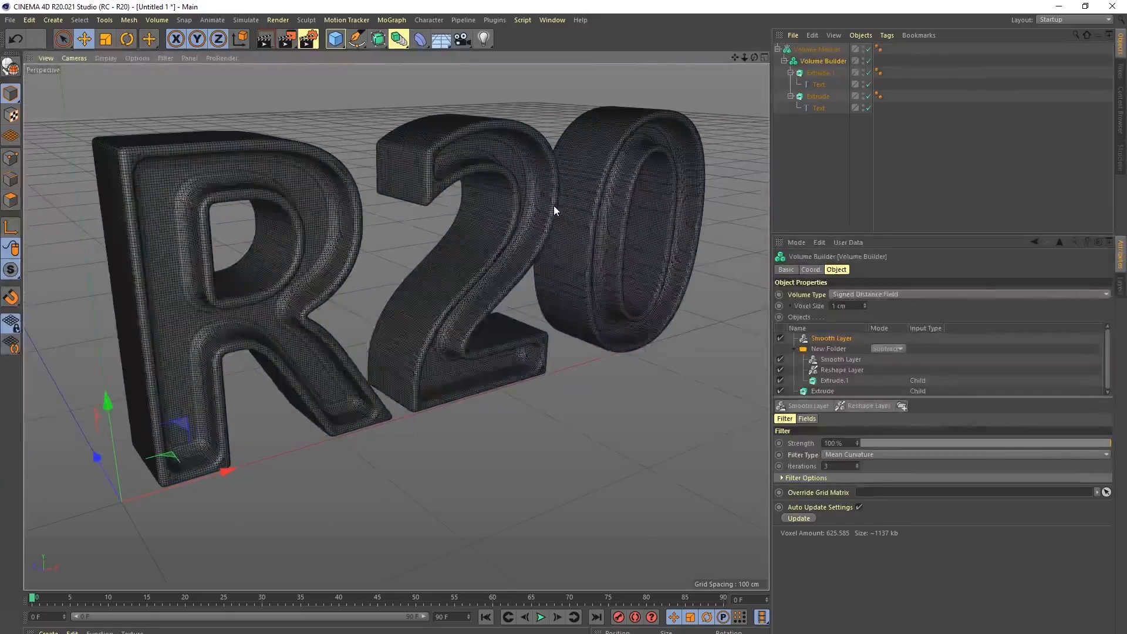
pyautogui.keyDown('alt'); pyautogui.moveTo(554, 206); pyautogui.dragTo(354, 230); pyautogui.keyUp('alt')
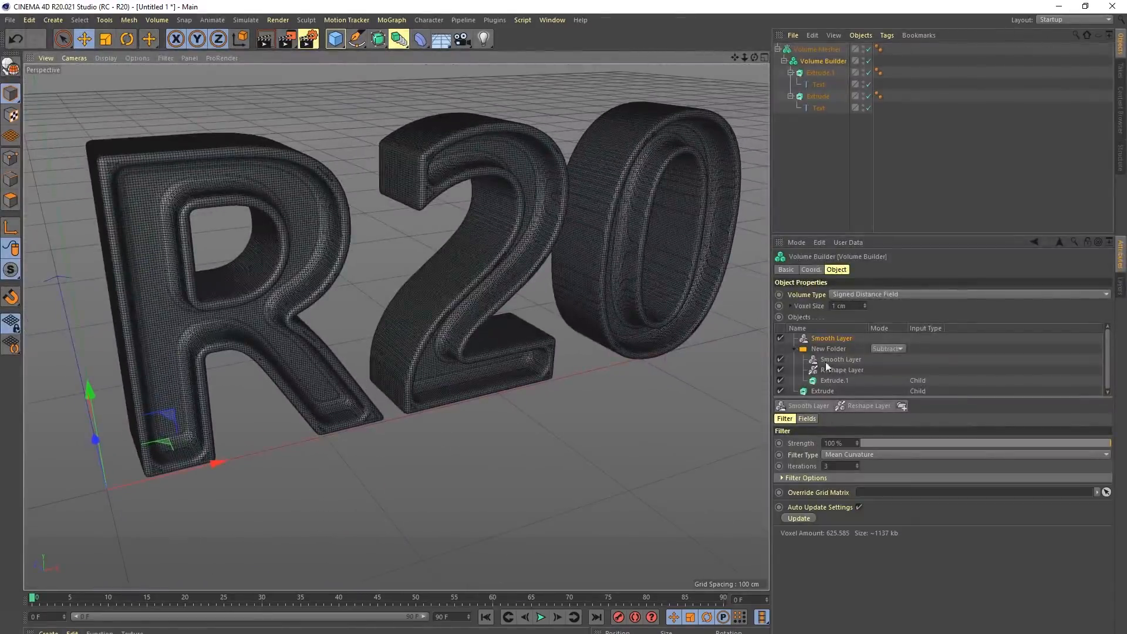
# Step: Delete the Smooth Layer, the folder with its layers, and Extrude.1, leaving only the original Extrude in the Volume Builder
pyautogui.click(837, 338)
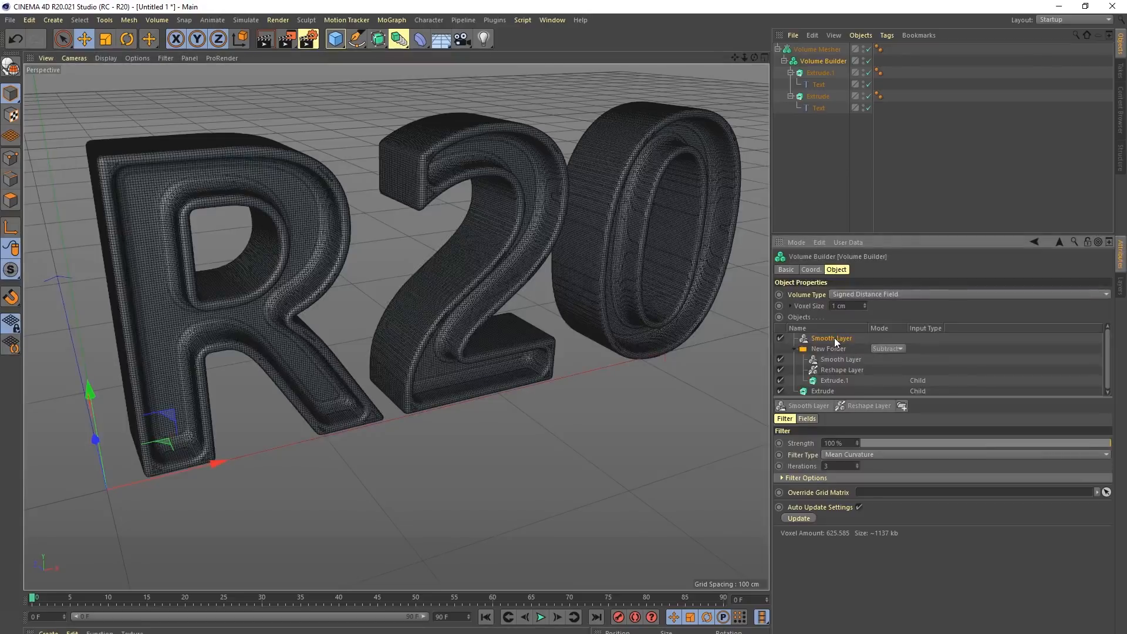
pyautogui.press('Delete')
pyautogui.press('Delete')
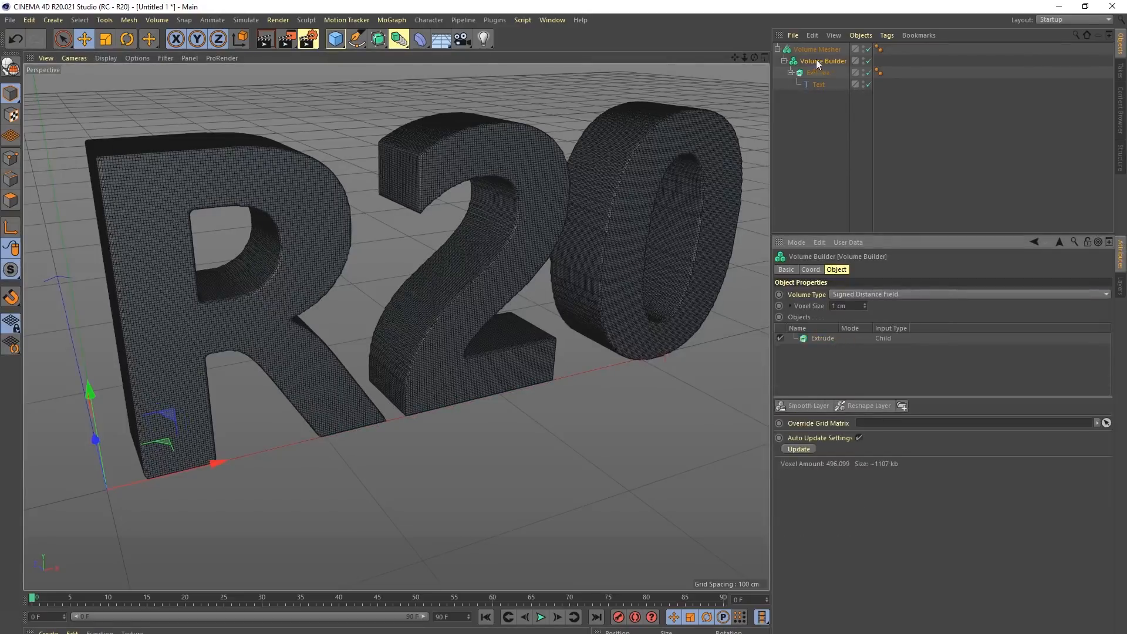
# Step: Set the Volume Builder's voxel size to 2 cm for the remaining R20 text
pyautogui.click(816, 73)
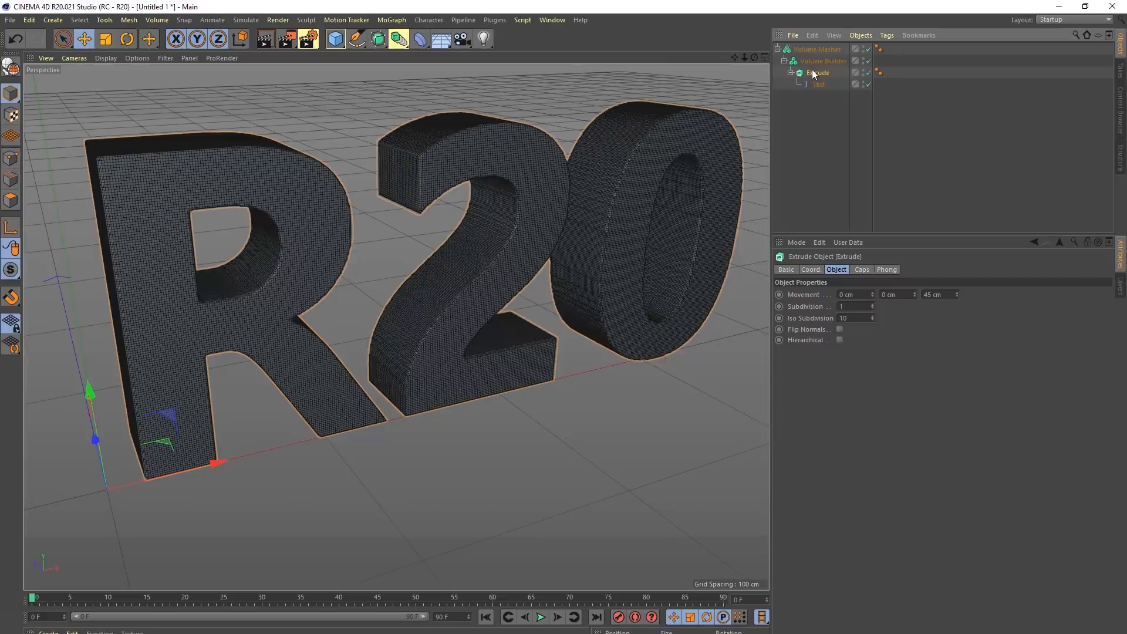
pyautogui.click(832, 61)
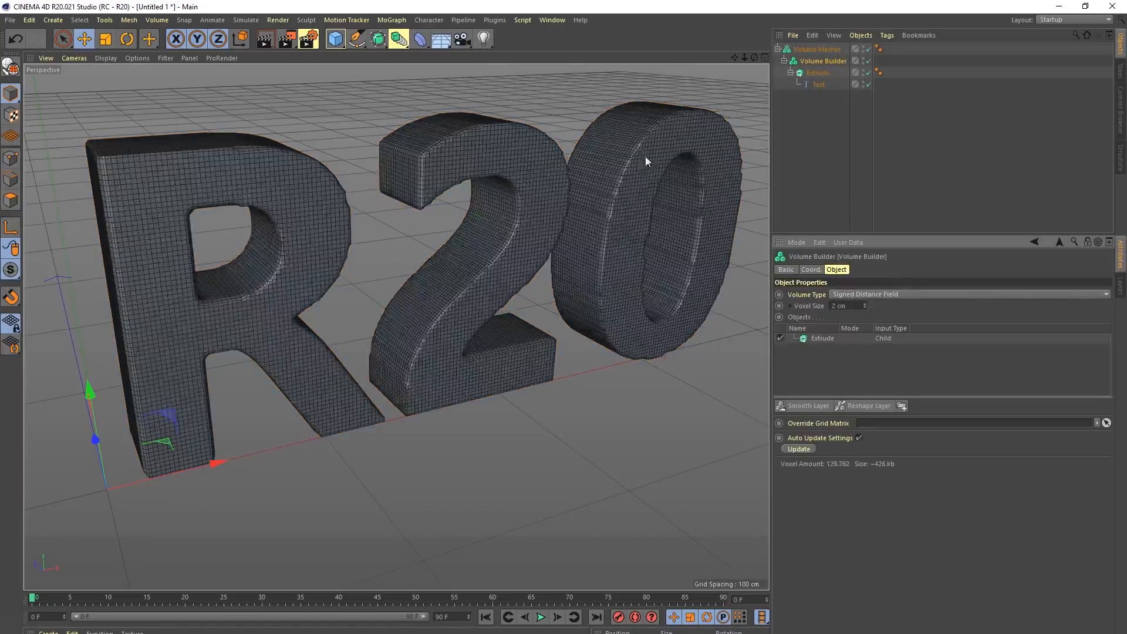
pyautogui.keyDown('alt'); pyautogui.moveTo(477, 187); pyautogui.dragTo(490, 176); pyautogui.keyUp('alt')
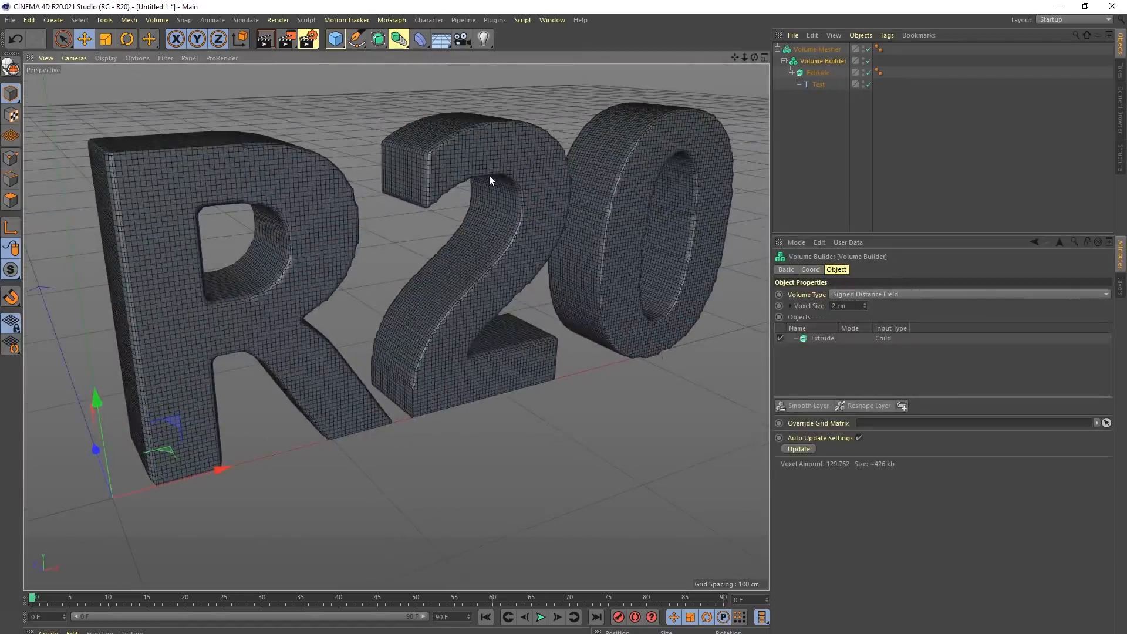
# Step: Create an instance of the Text spline and link the original Text spline into the Volume Builder's object list above the Extrude
pyautogui.click(818, 85)
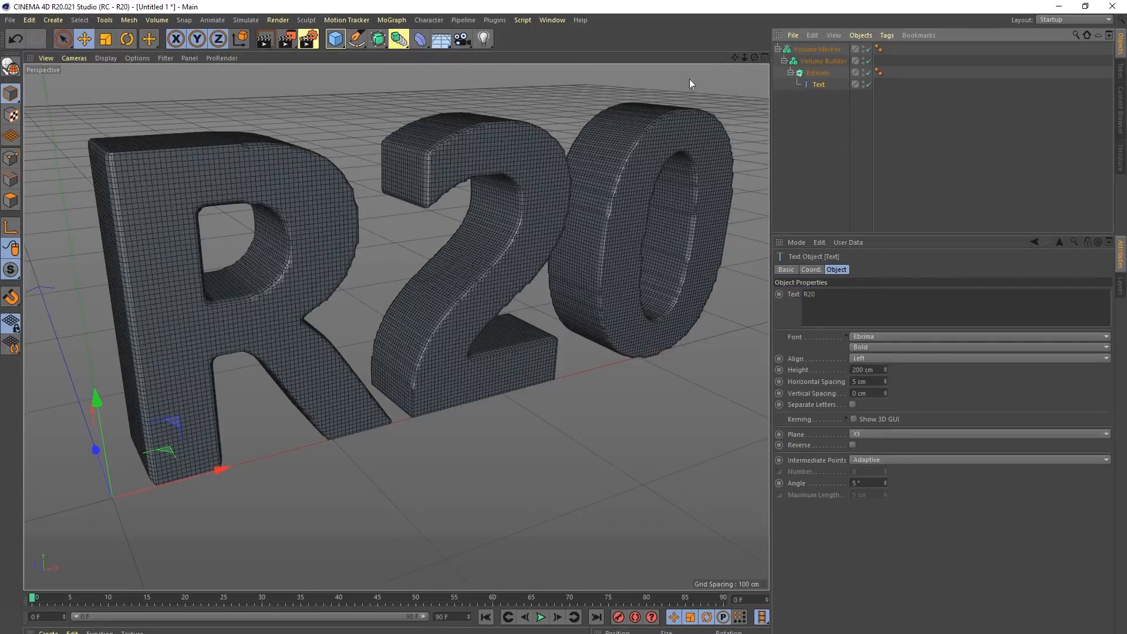
pyautogui.click(399, 39)
pyautogui.keyDown('alt'); pyautogui.moveTo(393, 289); pyautogui.dragTo(221, 443); pyautogui.keyUp('alt')
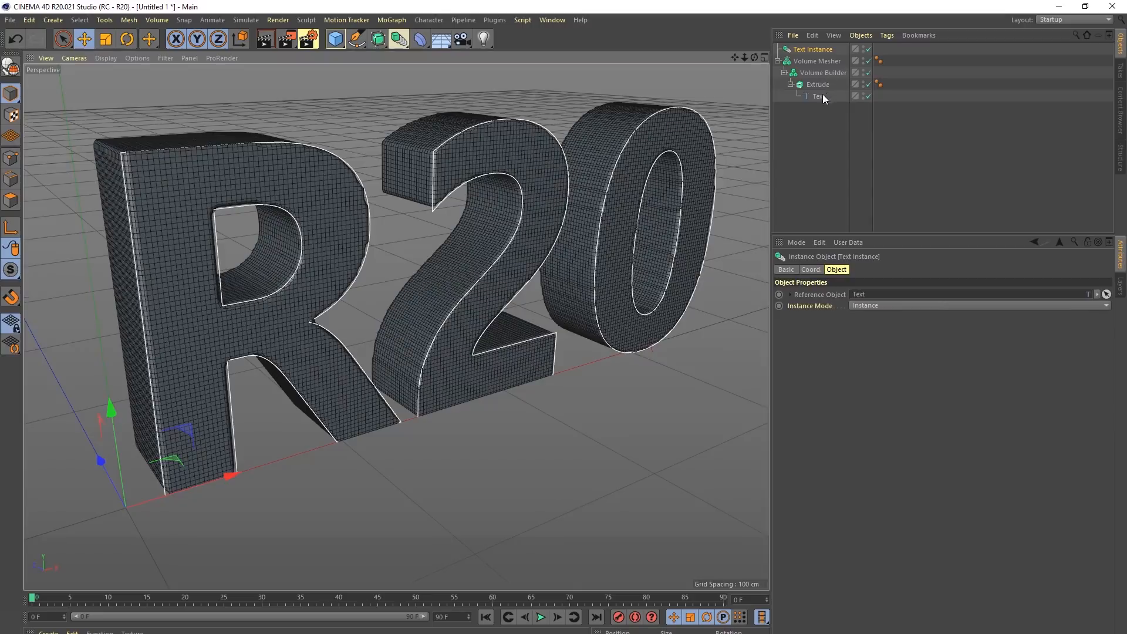
pyautogui.click(823, 74)
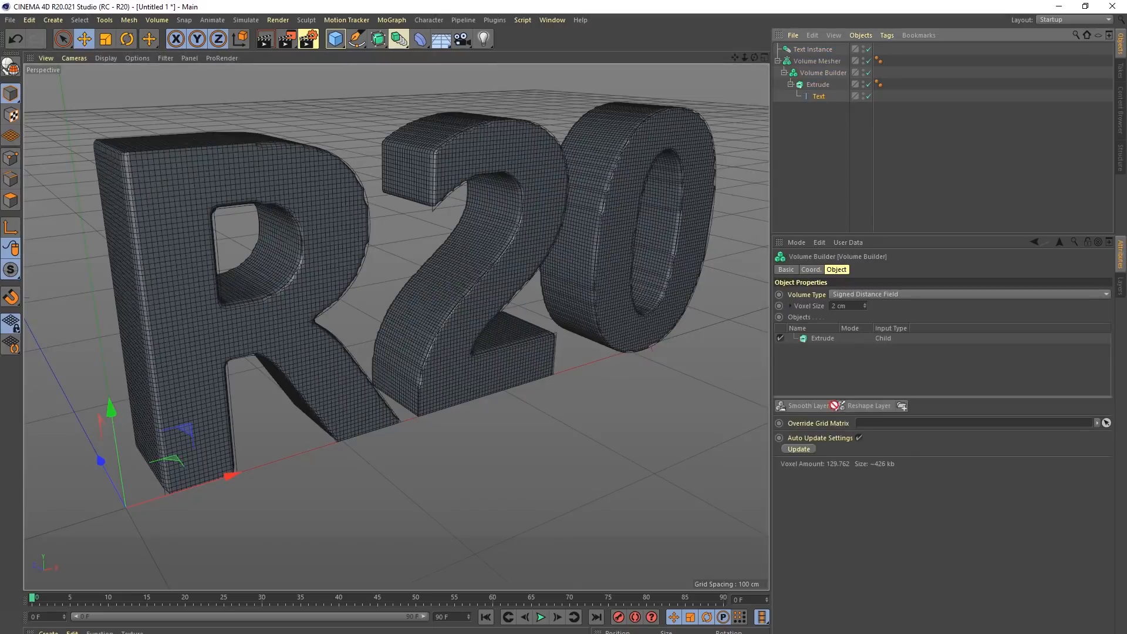
pyautogui.moveTo(814, 328); pyautogui.dragTo(822, 339)
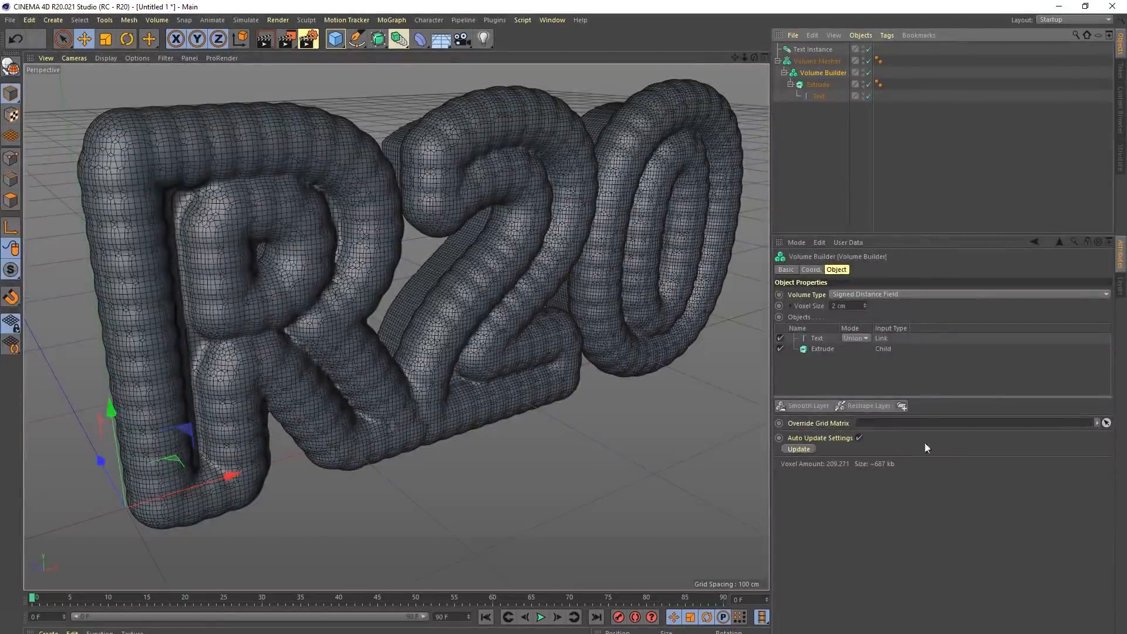
# Step: Set the density of the linked Text spline in the Volume Builder to 0.5
pyautogui.click(819, 338)
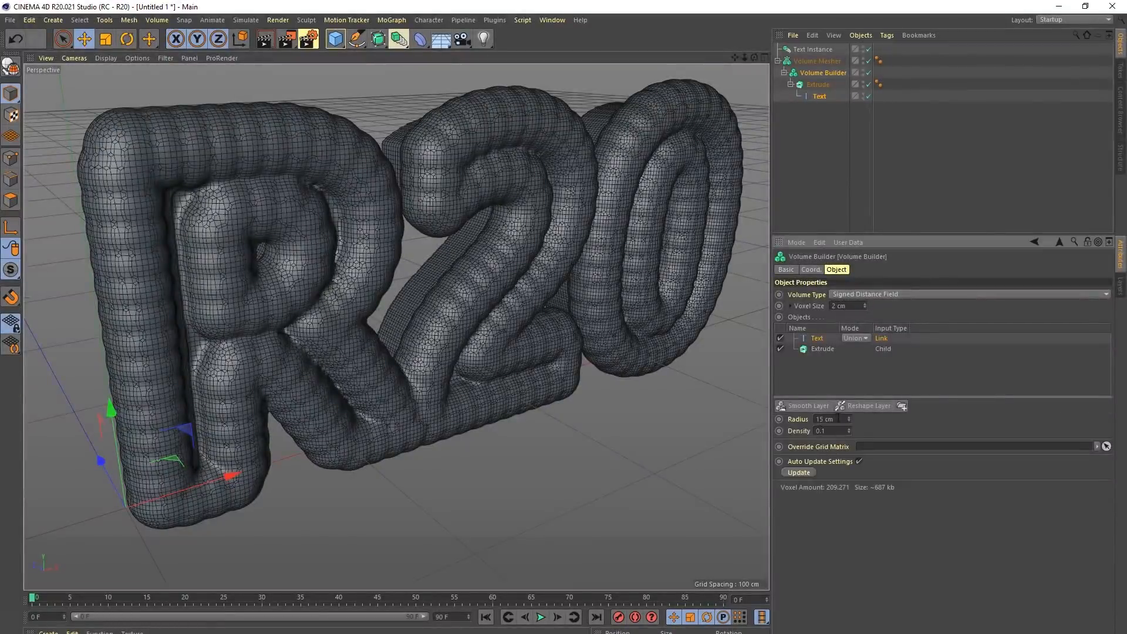
pyautogui.click(831, 432)
pyautogui.moveTo(825, 441); pyautogui.dragTo(823, 442)
pyautogui.write('5')
pyautogui.press('Return')
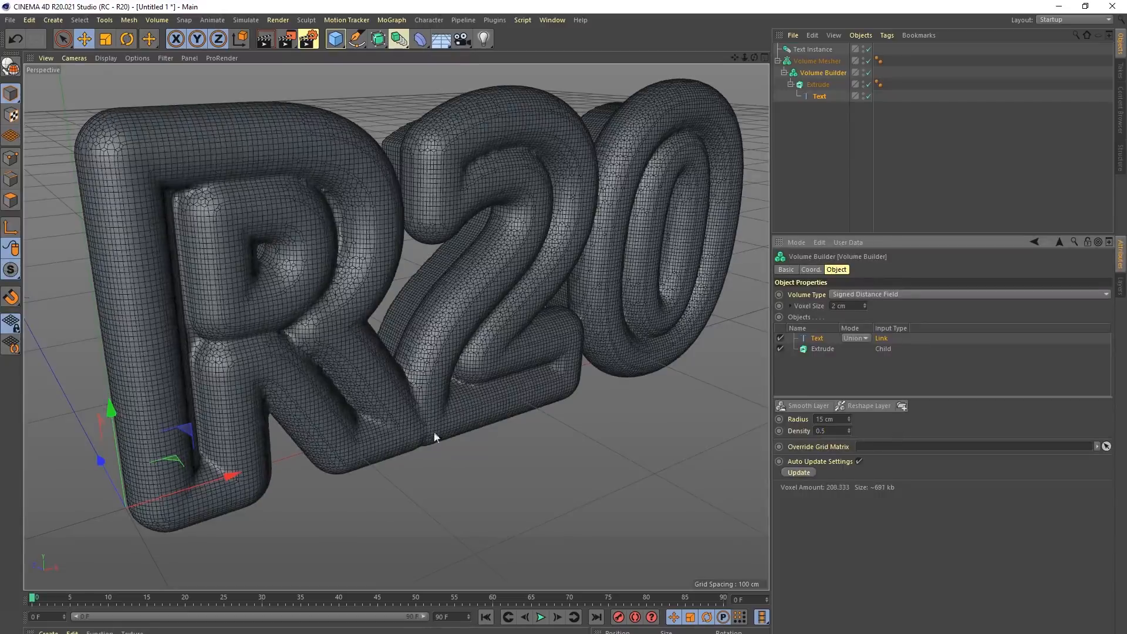
# Step: Subtract the linked Text spline from the extruded letters and set its radius to 20 cm
pyautogui.click(855, 339)
pyautogui.click(850, 363)
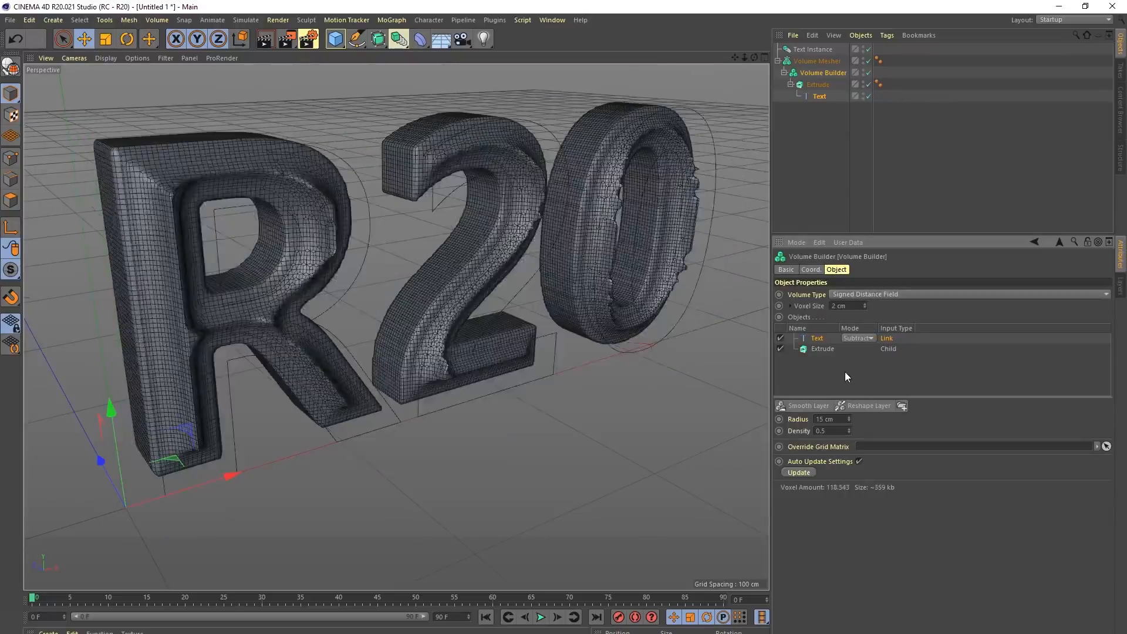
pyautogui.keyDown('alt'); pyautogui.moveTo(312, 230); pyautogui.dragTo(610, 253); pyautogui.keyUp('alt')
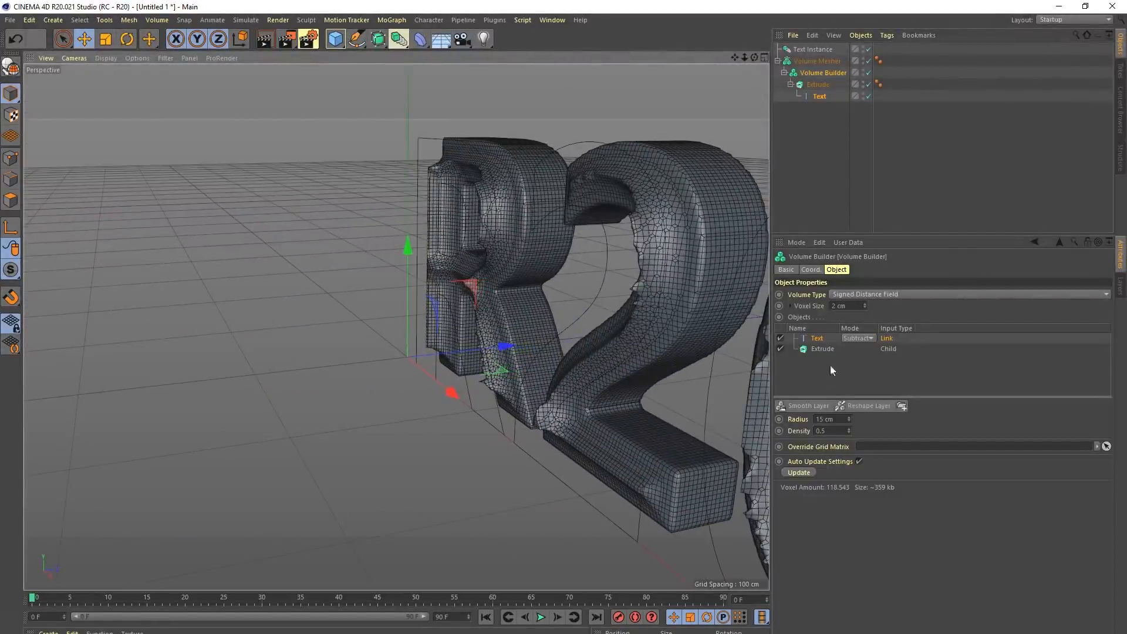
pyautogui.click(827, 419)
pyautogui.write('20')
pyautogui.press('Return')
pyautogui.keyDown('alt'); pyautogui.moveTo(734, 370); pyautogui.dragTo(455, 288); pyautogui.keyUp('alt')
pyautogui.keyDown('alt'); pyautogui.moveTo(616, 177); pyautogui.dragTo(574, 222); pyautogui.keyUp('alt')
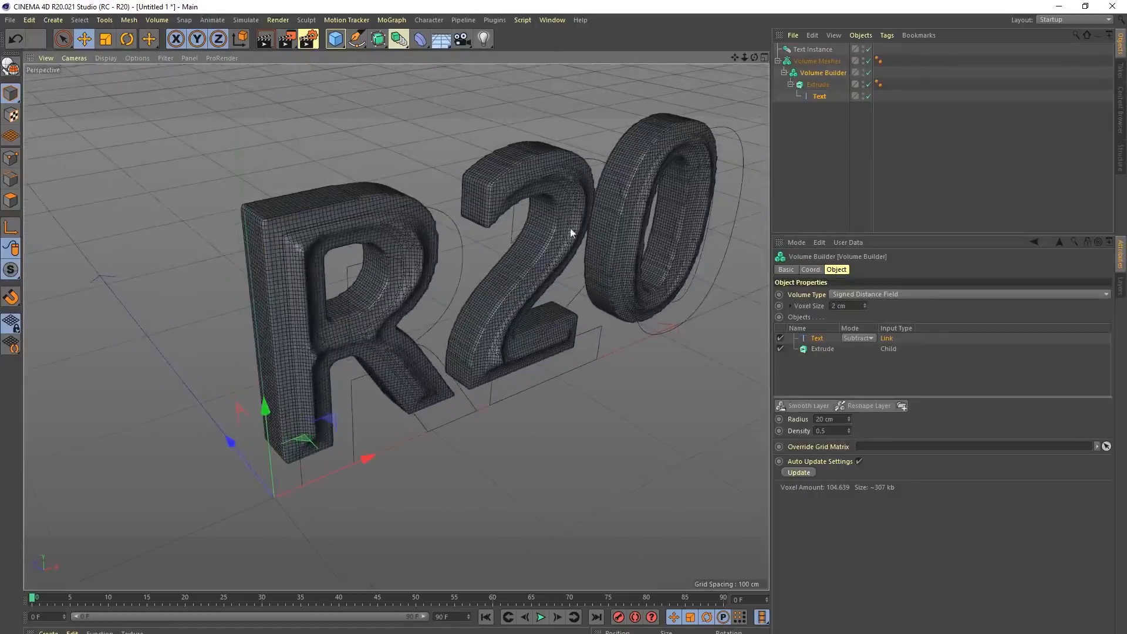
pyautogui.keyDown('alt'); pyautogui.moveTo(406, 272); pyautogui.dragTo(420, 257); pyautogui.keyUp('alt')
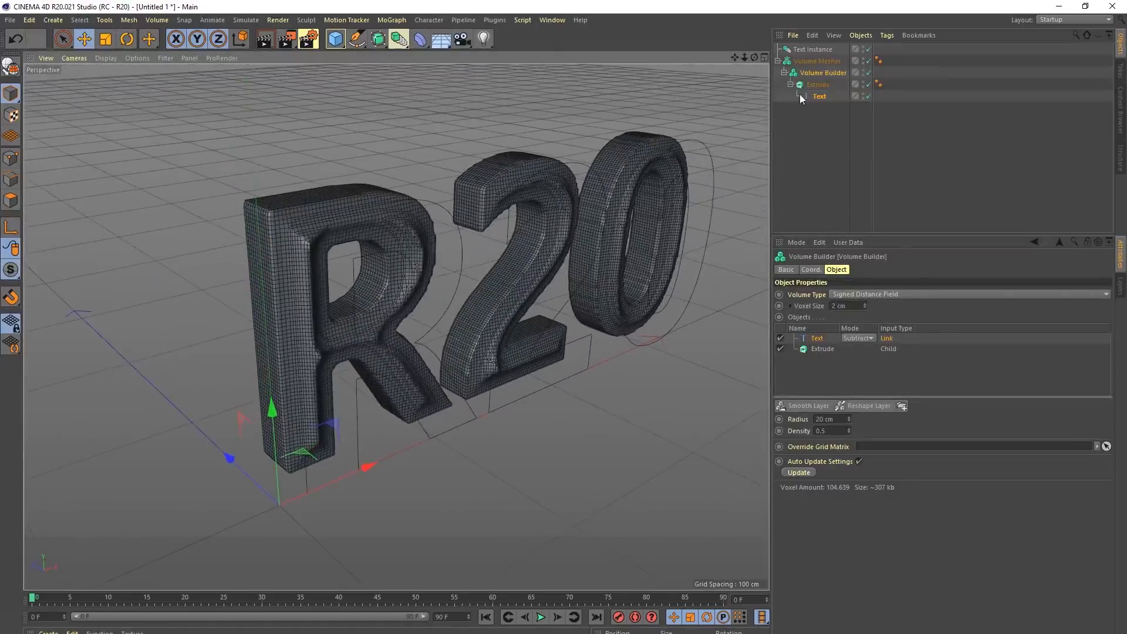
# Step: Set the Volume Builder's voxel size to 1 cm for the grooved letters
pyautogui.click(826, 72)
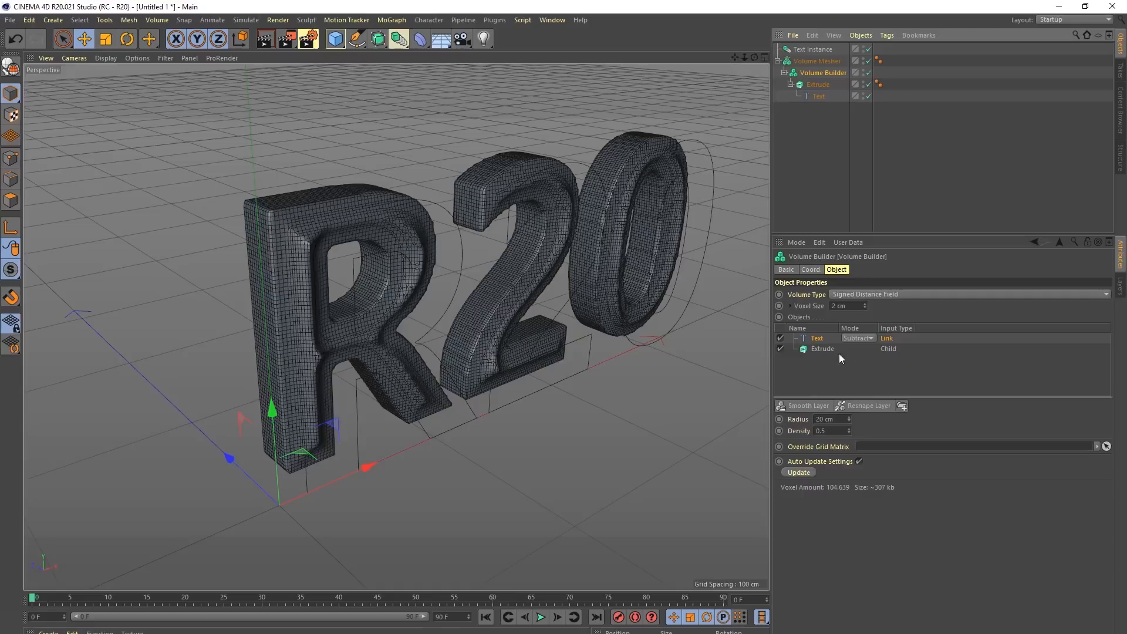
pyautogui.doubleClick(848, 305)
pyautogui.write('1')
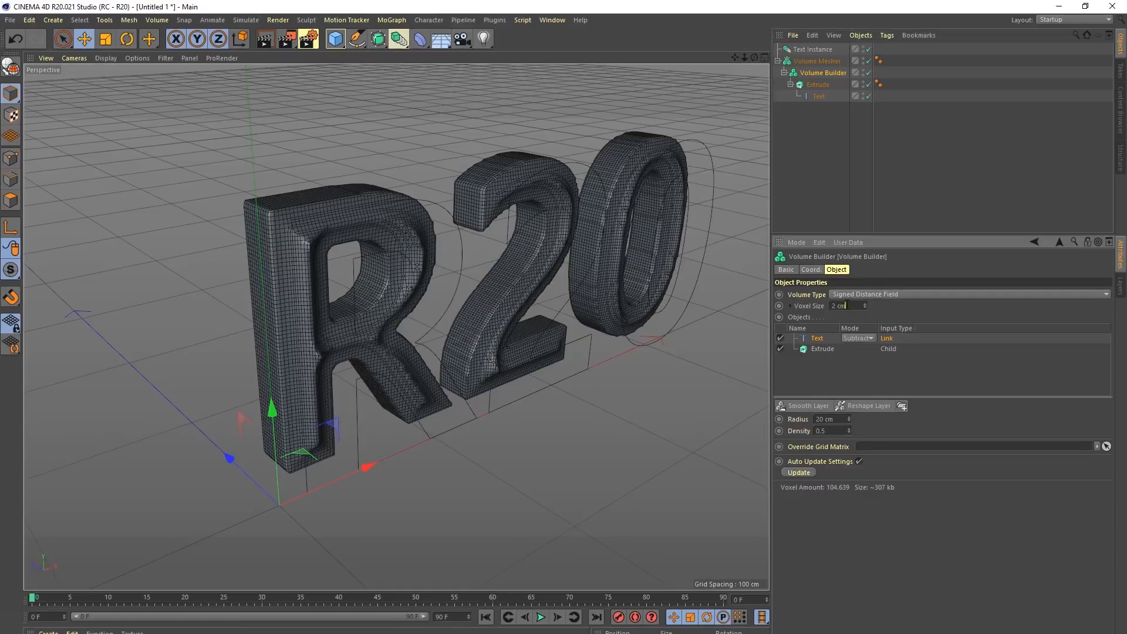
pyautogui.press('Return')
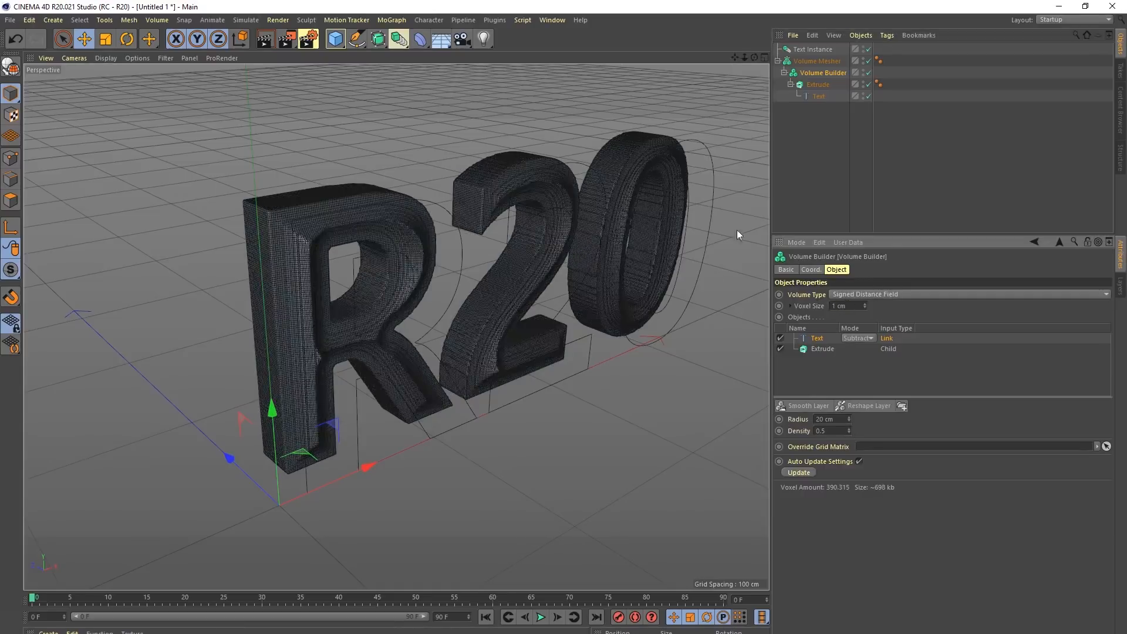
# Step: Switch the viewport to plain Gouraud shading, deselect everything and inspect the grooved R20 letters
pyautogui.press('n')
pyautogui.press('a')
pyautogui.click(832, 185)
pyautogui.keyDown('alt'); pyautogui.moveTo(529, 246); pyautogui.dragTo(493, 186); pyautogui.keyUp('alt')
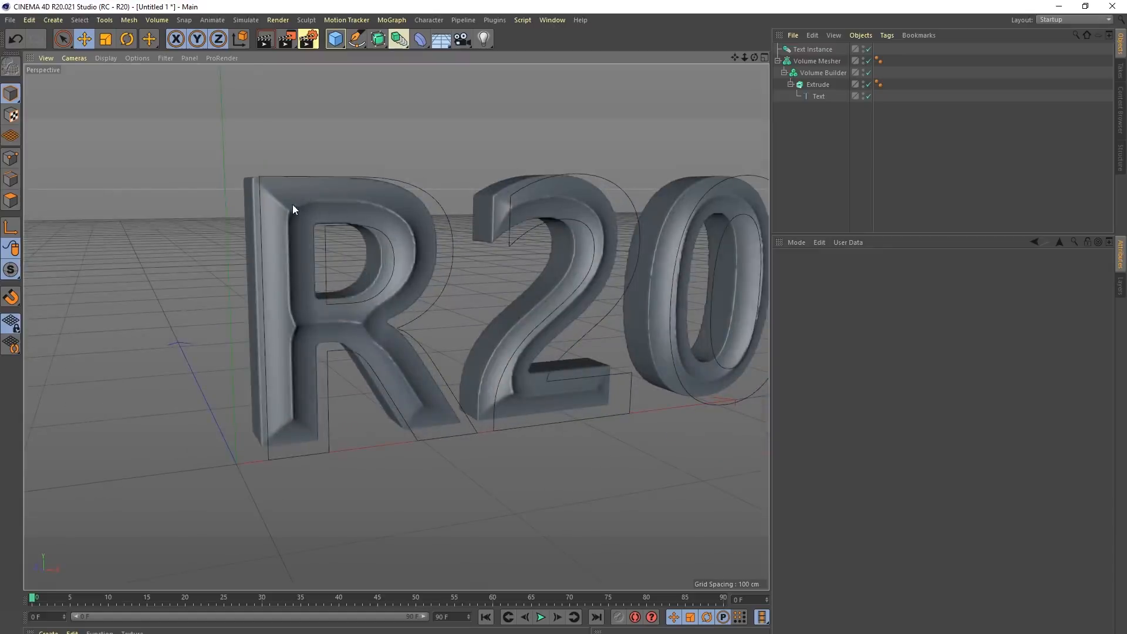
pyautogui.keyDown('alt'); pyautogui.moveTo(425, 377); pyautogui.dragTo(438, 420); pyautogui.keyUp('alt')
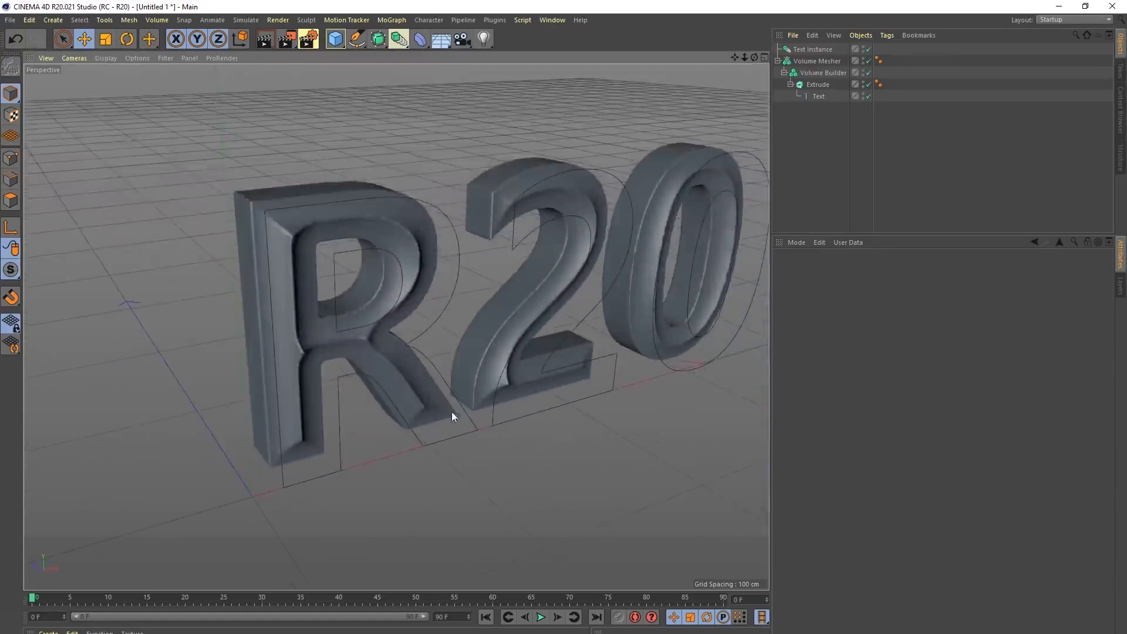
# Step: Temporarily disable the Extrude in the Volume Builder to inspect the Text spline's volume alone, and re-enable it
pyautogui.click(821, 73)
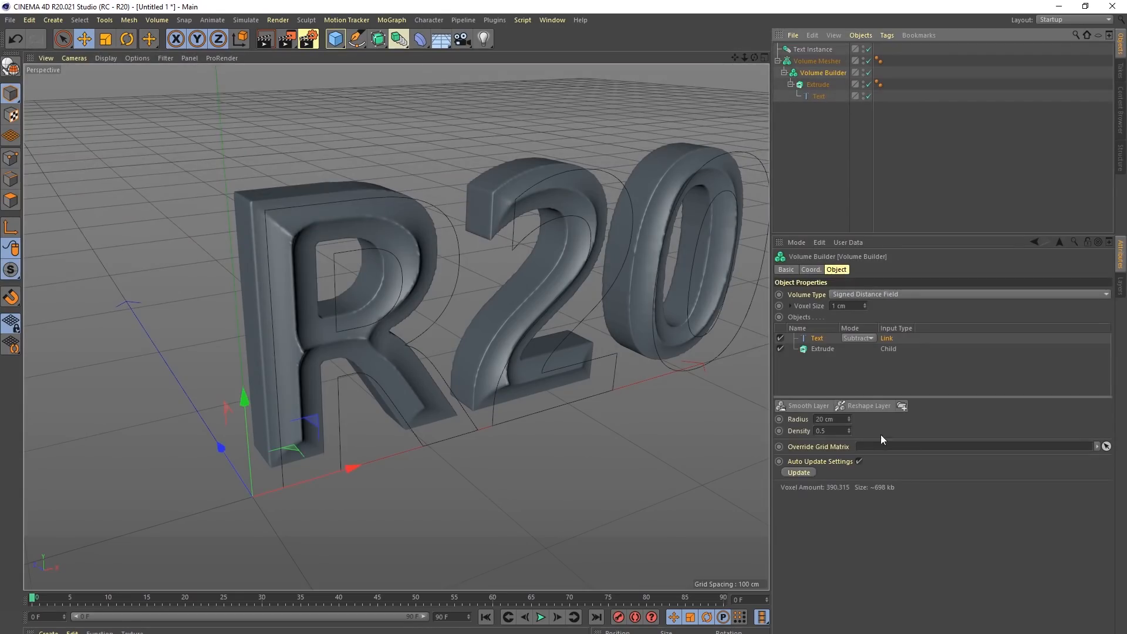
pyautogui.click(781, 349)
pyautogui.keyDown('alt'); pyautogui.moveTo(262, 231); pyautogui.dragTo(308, 224, button='right'); pyautogui.keyUp('alt')
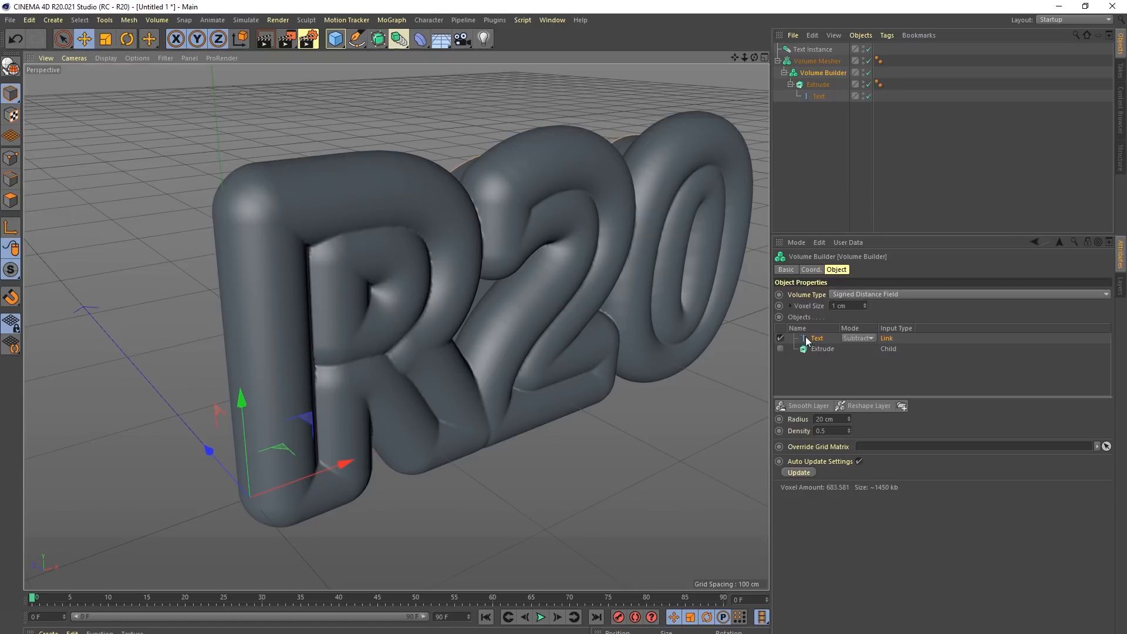
pyautogui.moveTo(577, 286)
pyautogui.keyDown('alt'); pyautogui.mouseDown()
pyautogui.moveTo(503, 247)
pyautogui.moveTo(564, 281)
pyautogui.mouseUp(); pyautogui.keyUp('alt')
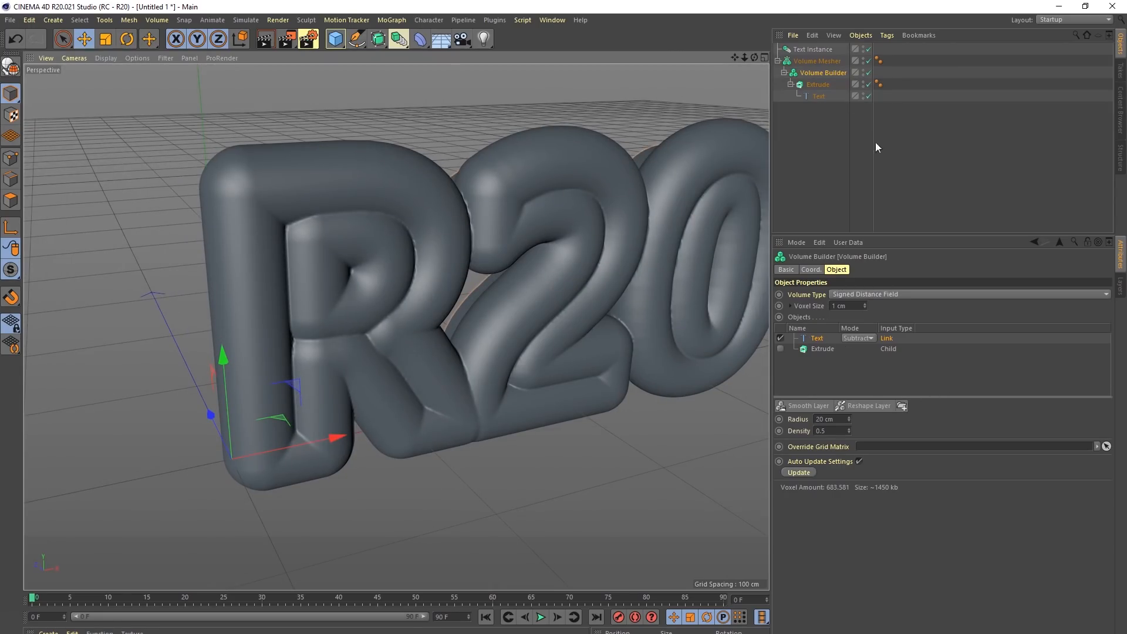
pyautogui.click(781, 348)
pyautogui.keyDown('alt'); pyautogui.moveTo(544, 272); pyautogui.dragTo(589, 234); pyautogui.keyUp('alt')
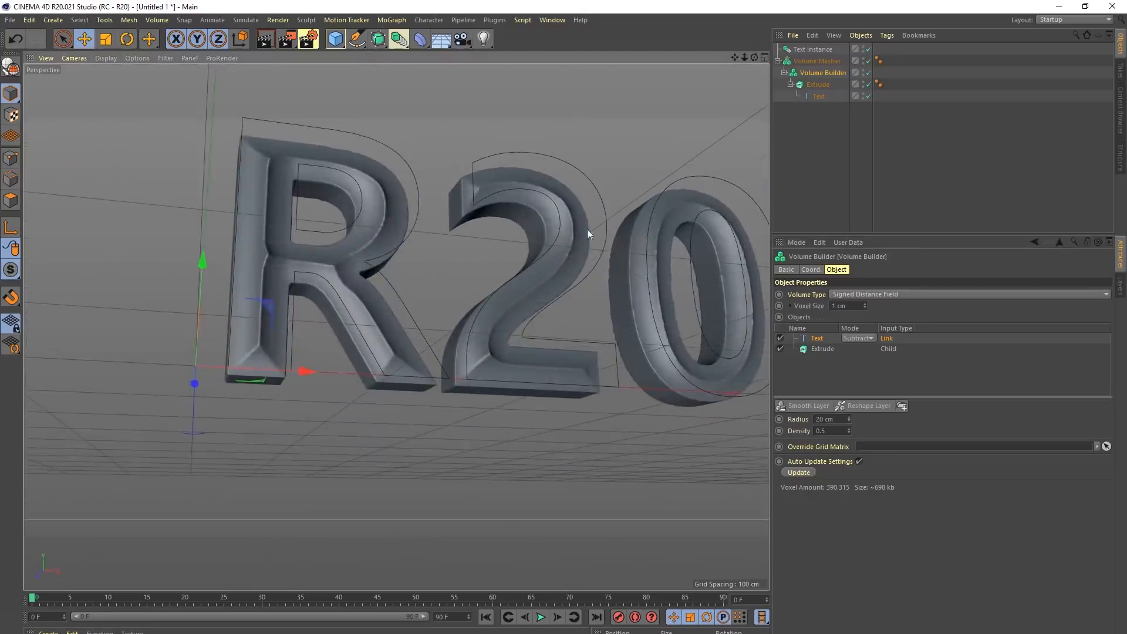
# Step: Disable the Volume Mesher and set the Volume Builder's voxel size to 2 cm
pyautogui.click(869, 61)
pyautogui.keyDown('alt'); pyautogui.moveTo(477, 244); pyautogui.dragTo(470, 176); pyautogui.keyUp('alt')
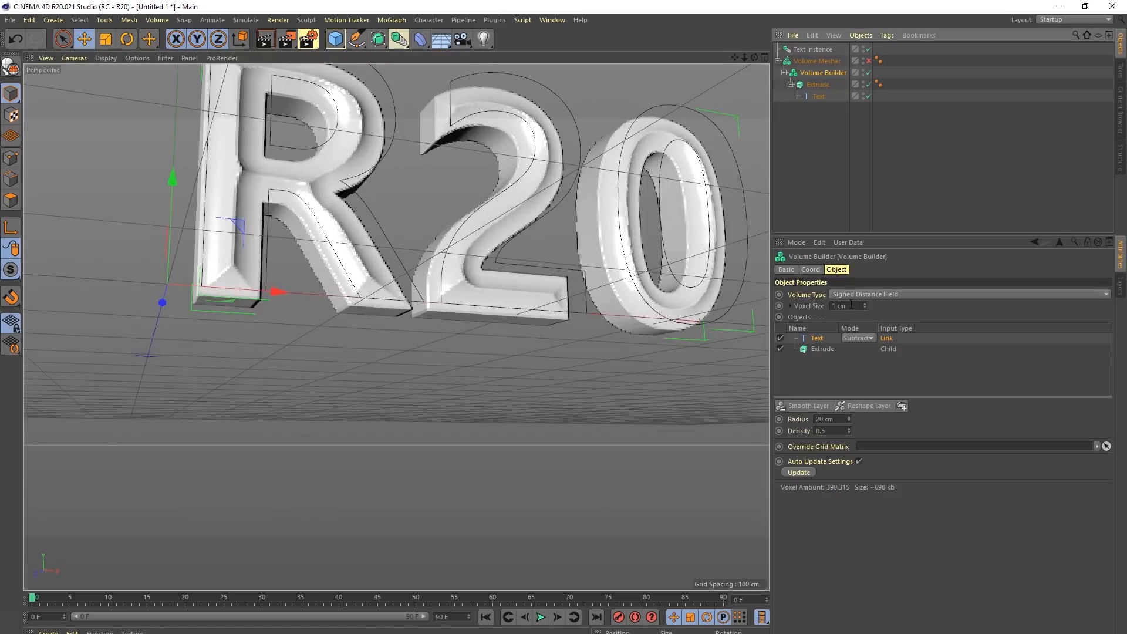
pyautogui.click(864, 305)
# Step: Add a cylinder and scale it down to about 26% as a support post for the letters
pyautogui.moveTo(336, 38); pyautogui.dragTo(361, 76)
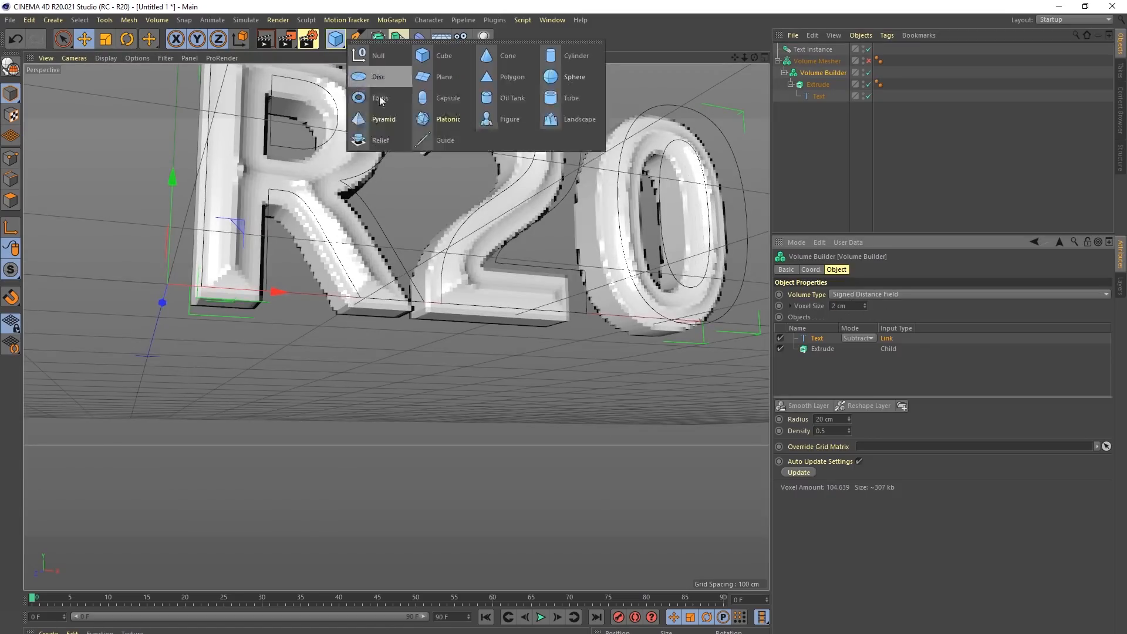
pyautogui.click(557, 63)
pyautogui.keyDown('alt'); pyautogui.moveTo(388, 234); pyautogui.dragTo(171, 460); pyautogui.keyUp('alt')
pyautogui.press('t')
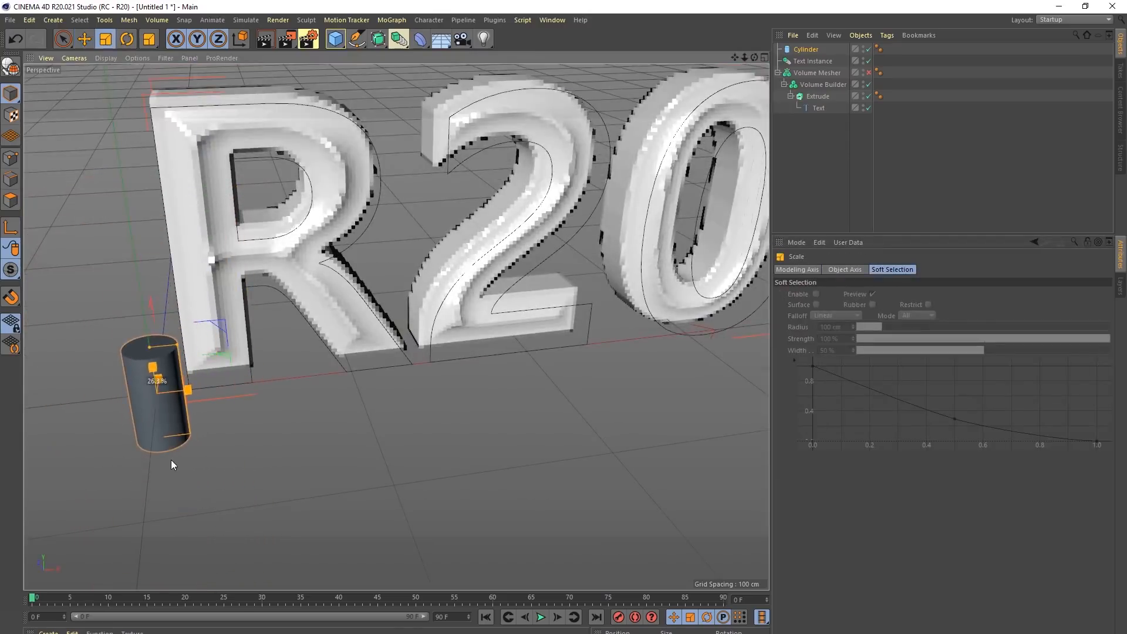
# Step: Move the cylinder beneath the R's vertical stem so that its upper end reaches into the letter
pyautogui.press('e')
pyautogui.moveTo(270, 385); pyautogui.dragTo(393, 391)
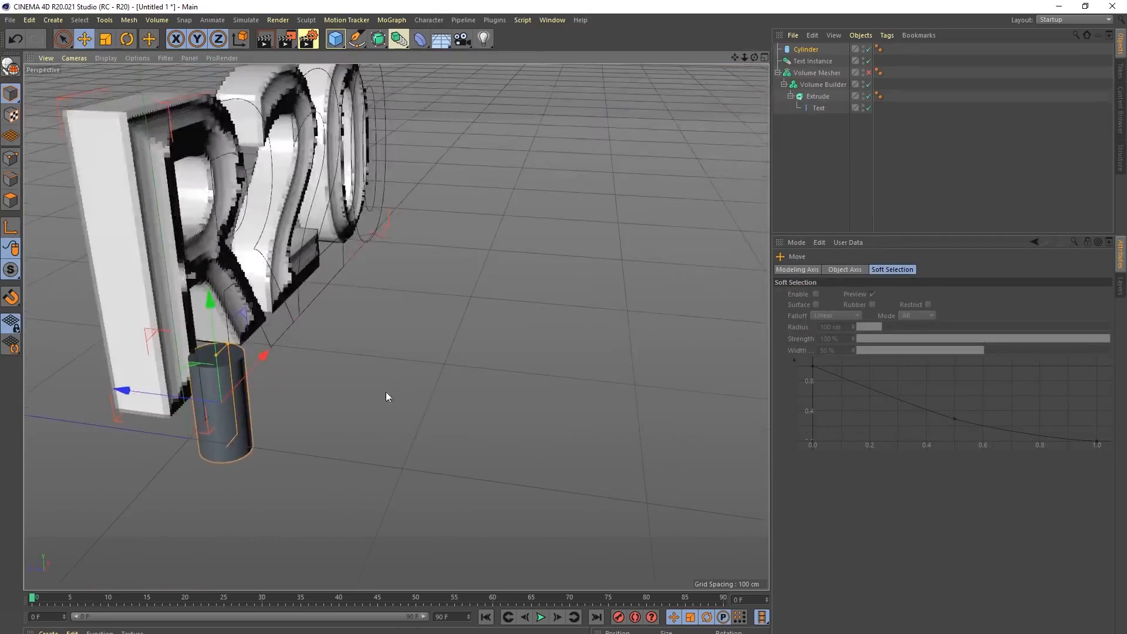
pyautogui.moveTo(150, 404); pyautogui.dragTo(94, 401)
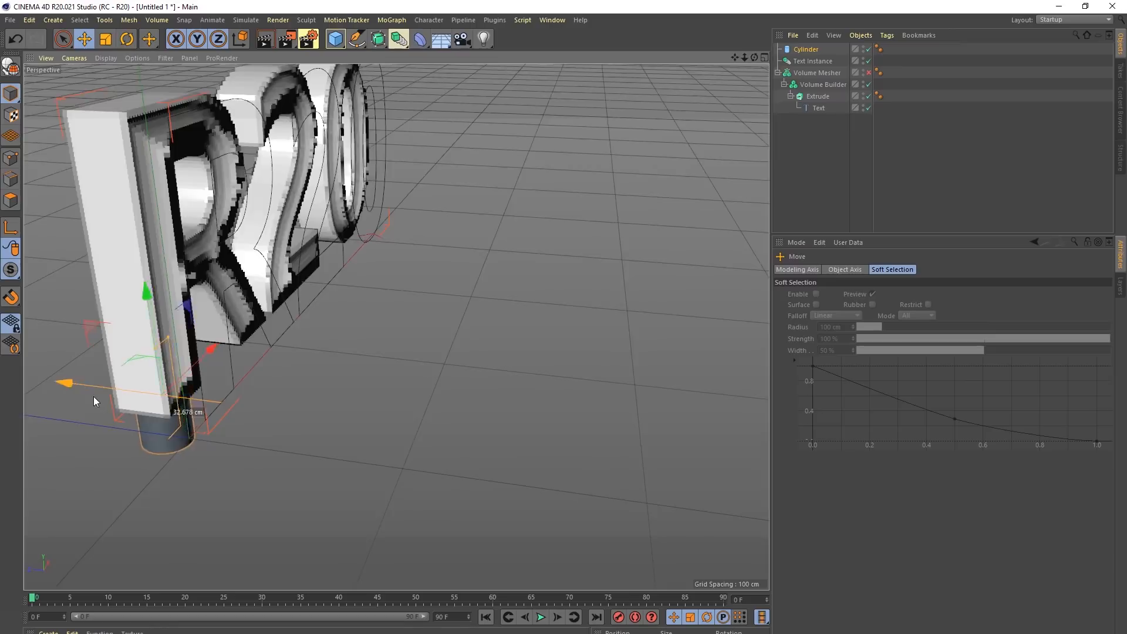
pyautogui.keyDown('alt'); pyautogui.moveTo(206, 405); pyautogui.dragTo(153, 381); pyautogui.keyUp('alt')
pyautogui.moveTo(220, 350); pyautogui.dragTo(204, 360)
pyautogui.keyDown('alt'); pyautogui.moveTo(204, 364); pyautogui.dragTo(270, 405); pyautogui.keyUp('alt')
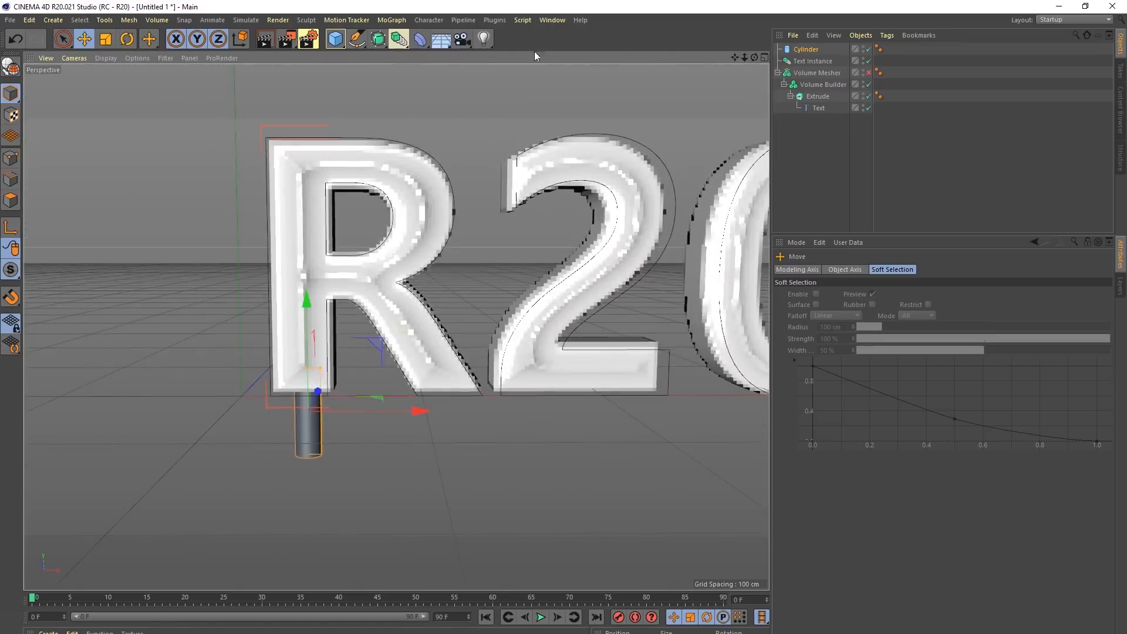
# Step: Create three instances of the cylinder and place them beneath the R's diagonal leg, the 2 and the 0
pyautogui.click(409, 45)
pyautogui.moveTo(421, 412); pyautogui.dragTo(676, 411)
pyautogui.hotkey('ctrl', 'c')
pyautogui.hotkey('ctrl', 'v')
pyautogui.keyDown('alt'); pyautogui.moveTo(676, 411); pyautogui.dragTo(559, 333, button='middle'); pyautogui.keyUp('alt')
pyautogui.hotkey('ctrl', 'v')
pyautogui.moveTo(441, 390); pyautogui.dragTo(765, 413)
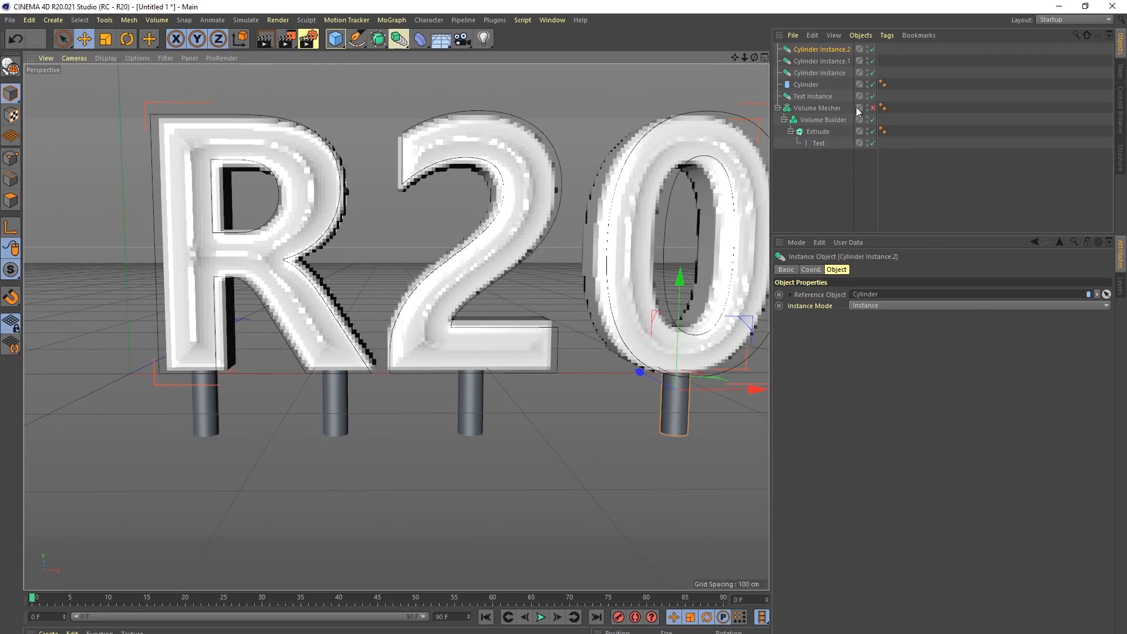
# Step: Nest the cylinder and its three instances in the Volume Builder above the Extrude
pyautogui.keyDown('shift'); pyautogui.click(806, 85); pyautogui.keyUp('shift')
pyautogui.moveTo(807, 86); pyautogui.dragTo(818, 126)
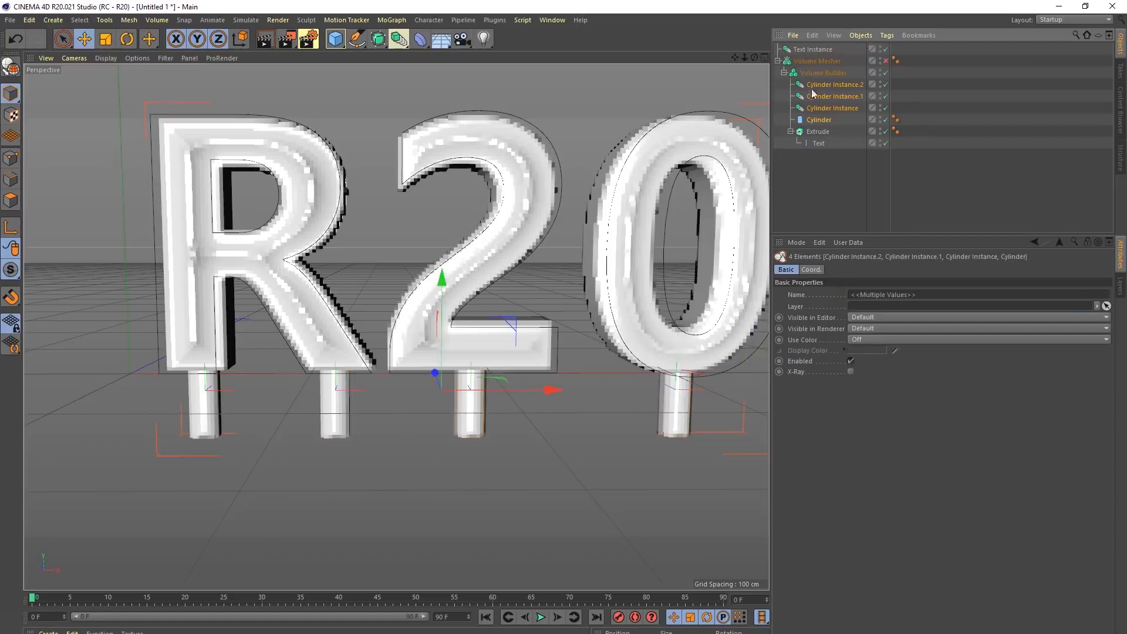
pyautogui.keyDown('alt'); pyautogui.moveTo(452, 399); pyautogui.dragTo(528, 290); pyautogui.keyUp('alt')
pyautogui.click(807, 75)
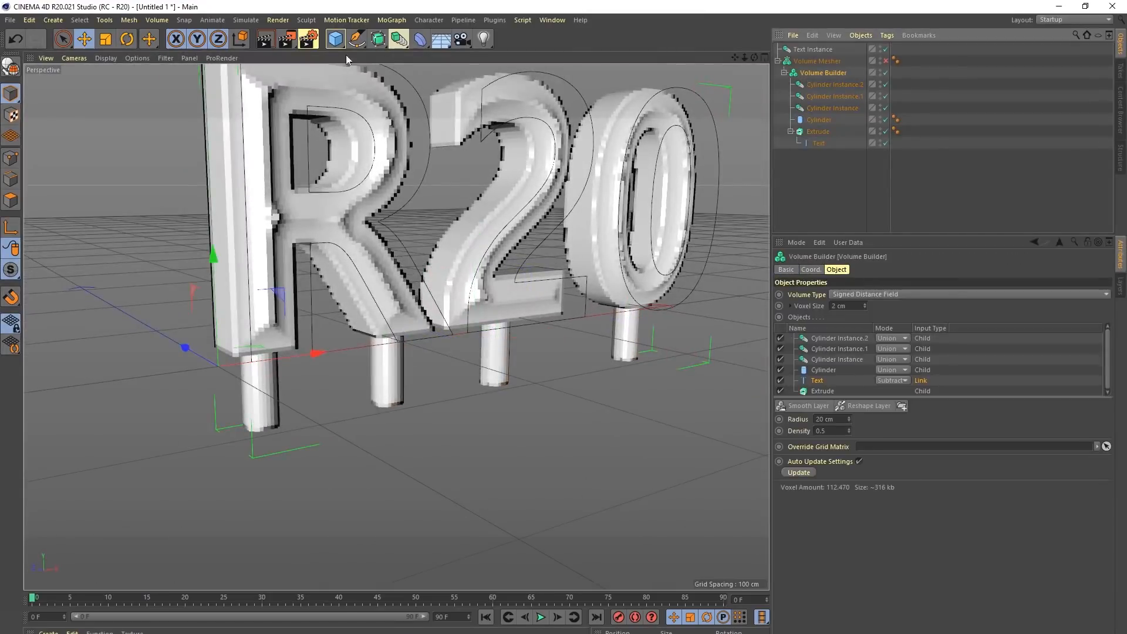
# Step: Add a cube about 406 cm wide and 31 cm high and centre it along the letters as a base
pyautogui.click(330, 40)
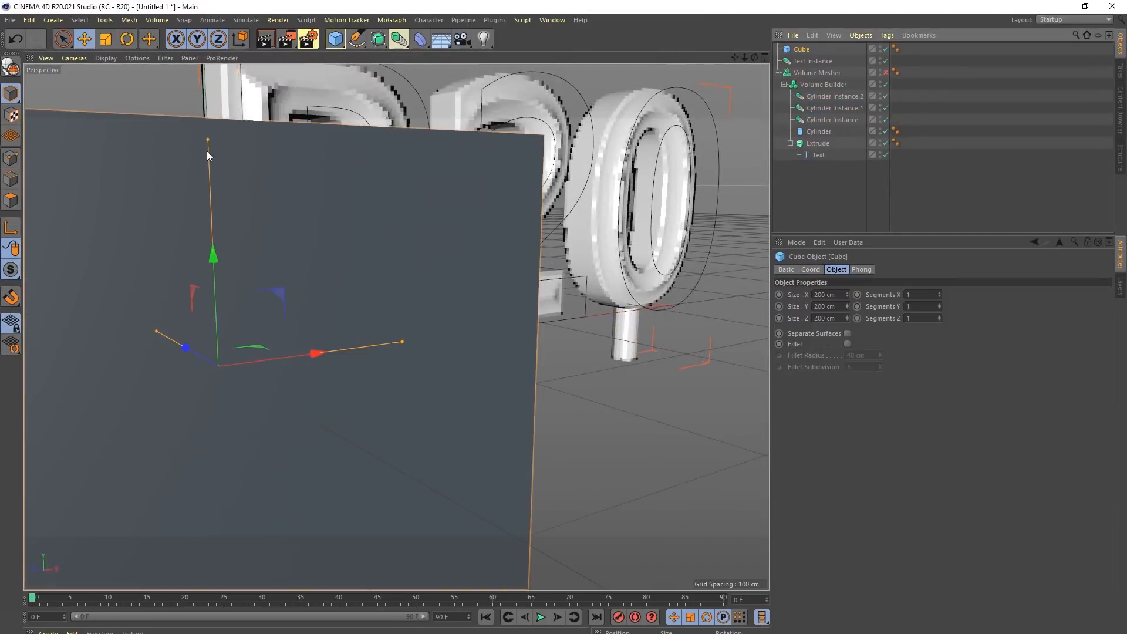
pyautogui.moveTo(208, 141); pyautogui.dragTo(217, 334)
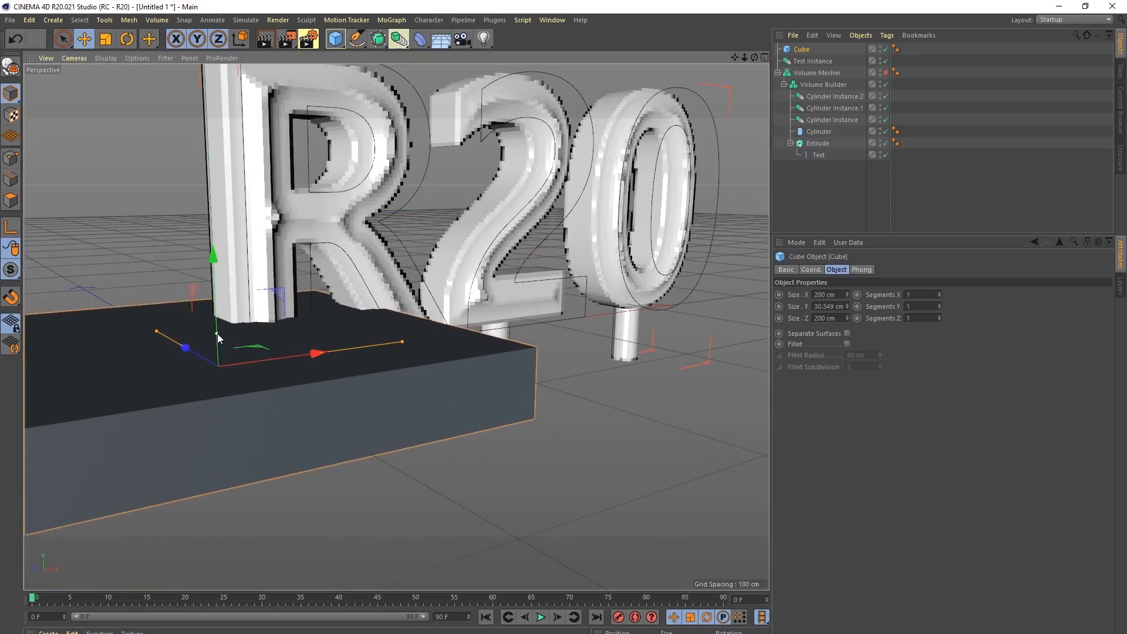
pyautogui.moveTo(305, 353); pyautogui.dragTo(692, 301)
pyautogui.moveTo(544, 322); pyautogui.dragTo(559, 326)
pyautogui.moveTo(587, 320); pyautogui.dragTo(591, 318)
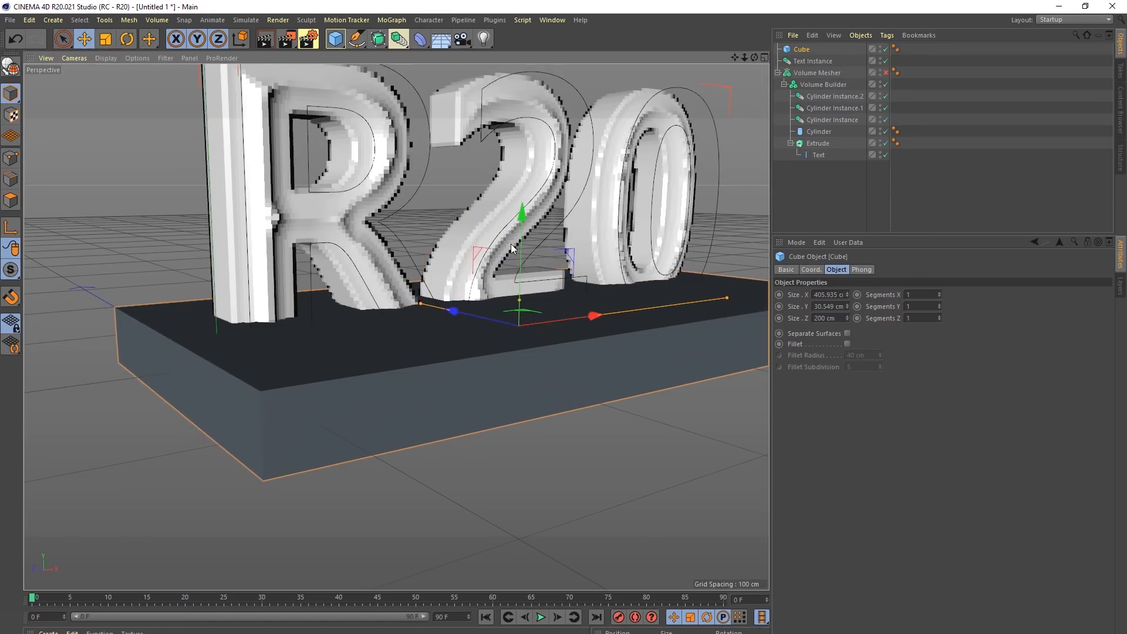
# Step: Lower the base cube to the lower ends of the posts and reduce its depth to about 120 cm
pyautogui.moveTo(519, 300); pyautogui.dragTo(525, 323)
pyautogui.moveTo(421, 370); pyautogui.dragTo(518, 371)
pyautogui.moveTo(503, 322); pyautogui.dragTo(501, 311)
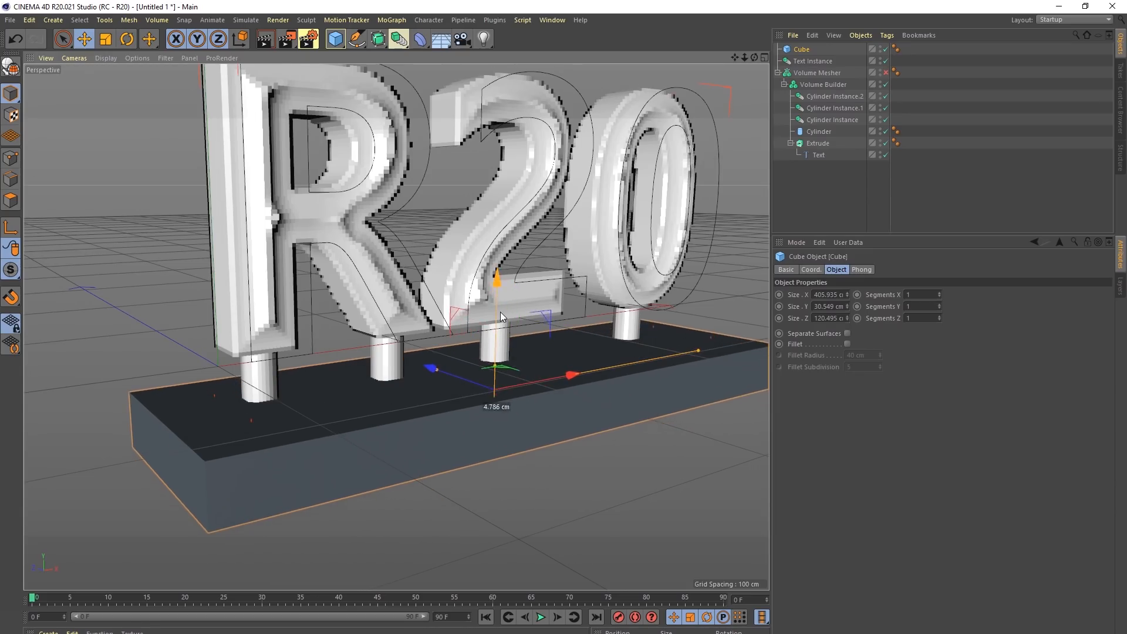
# Step: Nest the cube in the Volume Builder and add a new folder above the linked Text spline in its object list
pyautogui.moveTo(806, 49); pyautogui.dragTo(821, 93)
pyautogui.click(823, 72)
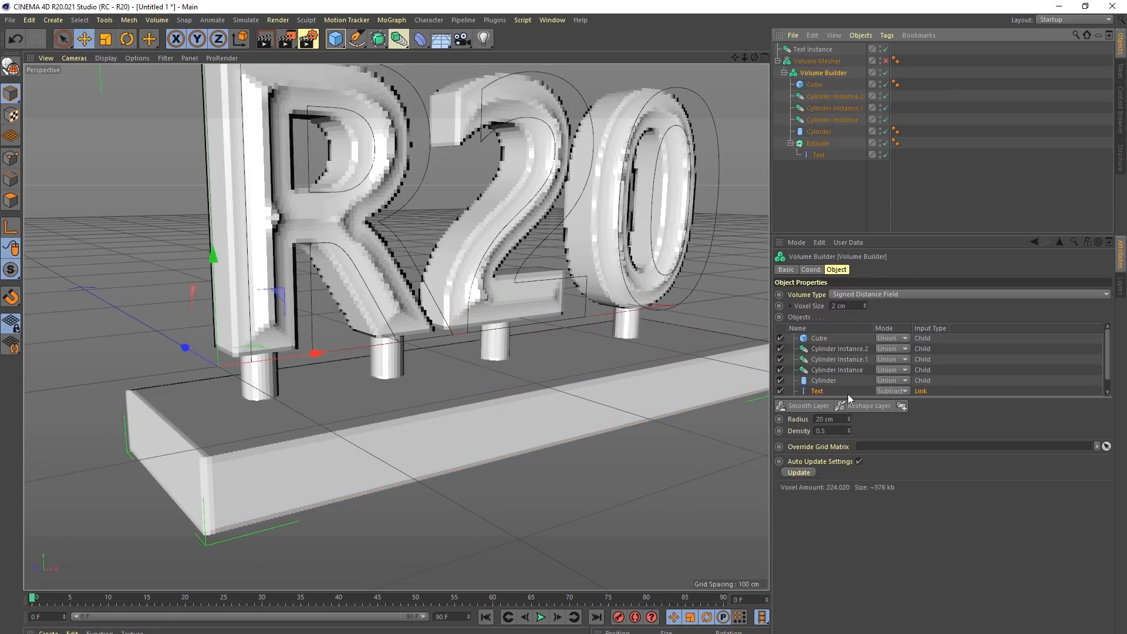
pyautogui.moveTo(850, 397); pyautogui.dragTo(857, 442)
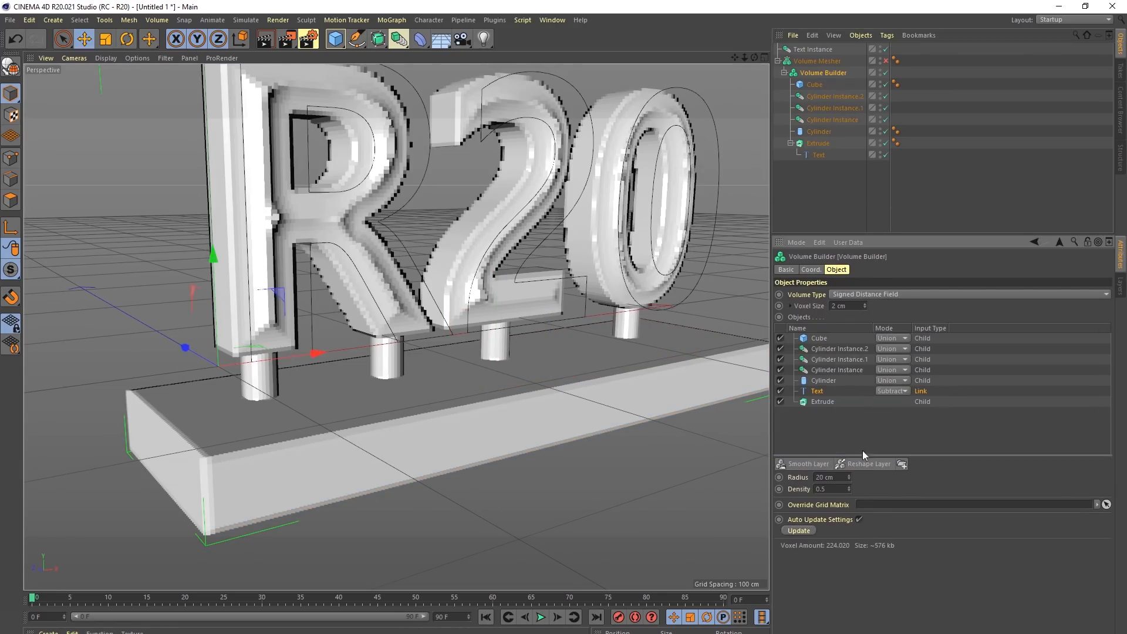
pyautogui.click(903, 466)
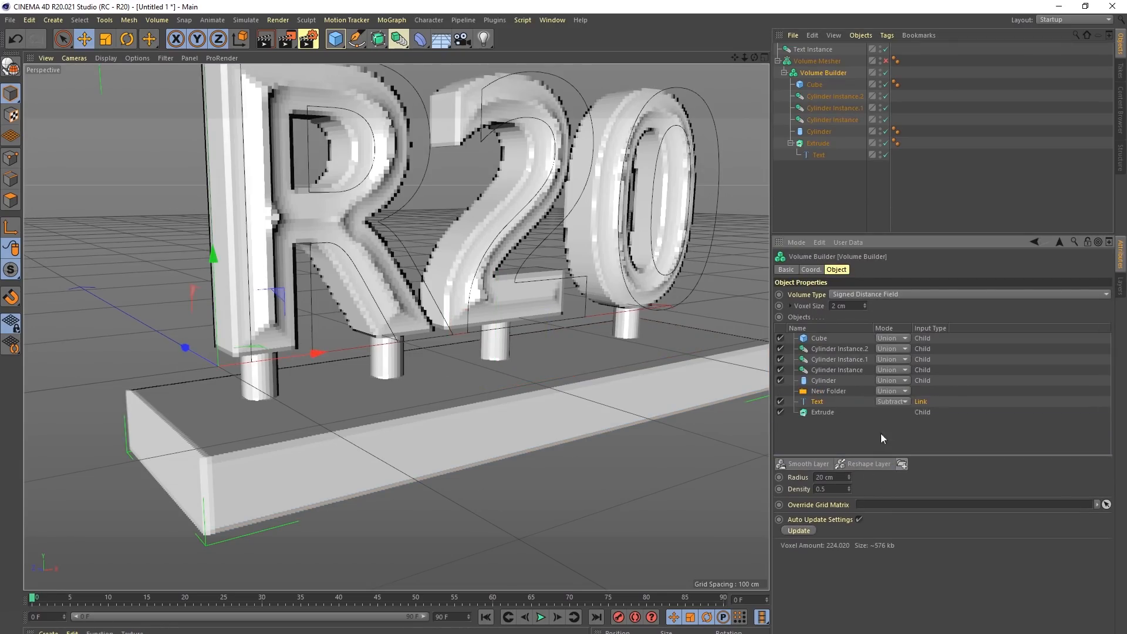
# Step: Move the new folder to the head of the Volume Builder's object list and put the cube, cylinder and cylinder instances inside it
pyautogui.moveTo(818, 390); pyautogui.dragTo(823, 334)
pyautogui.click(821, 349)
pyautogui.keyDown('shift'); pyautogui.click(825, 381); pyautogui.keyUp('shift')
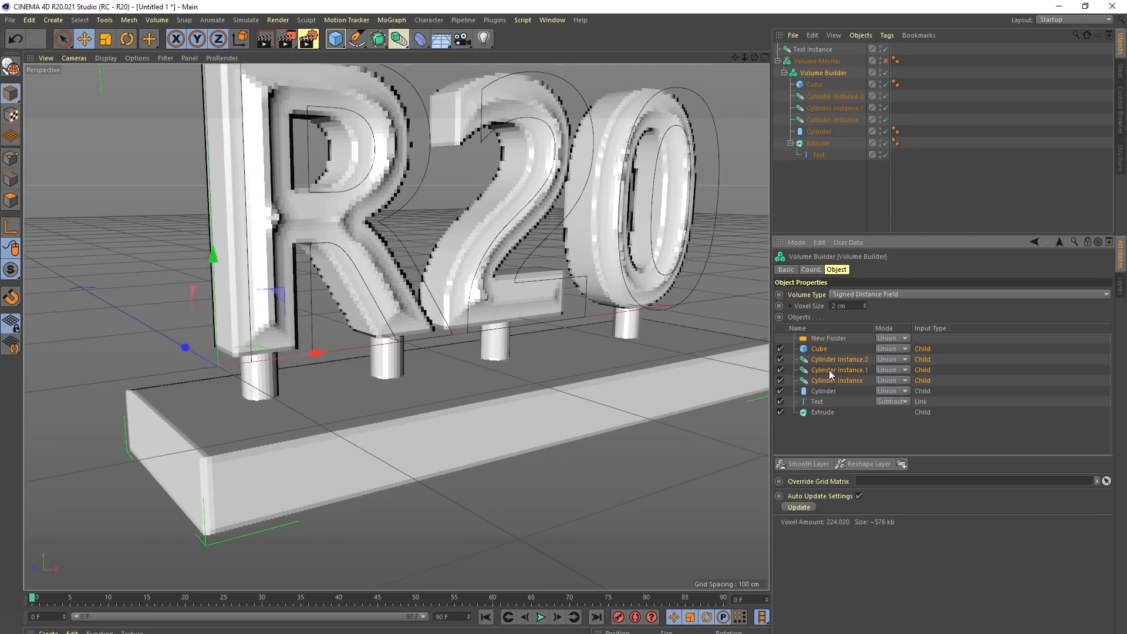
pyautogui.keyDown('shift'); pyautogui.click(827, 389); pyautogui.keyUp('shift')
pyautogui.moveTo(827, 389); pyautogui.dragTo(829, 343)
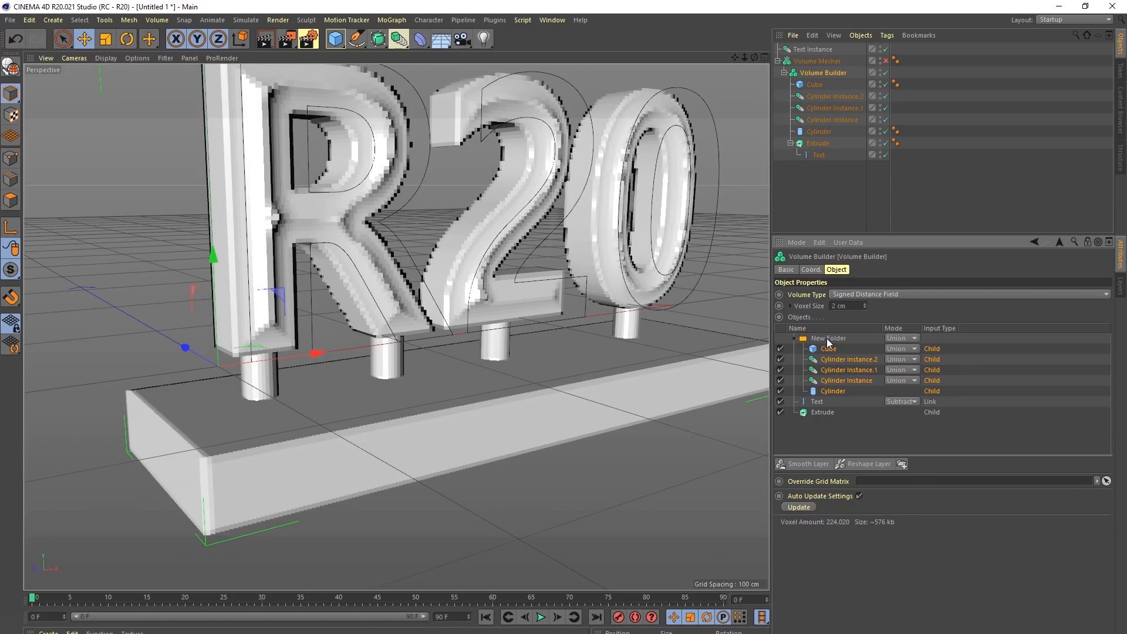
# Step: Add a Smooth Layer above the base and post objects inside the folder, and re-enable the Volume Mesher
pyautogui.click(809, 471)
pyautogui.moveTo(836, 422); pyautogui.dragTo(826, 358)
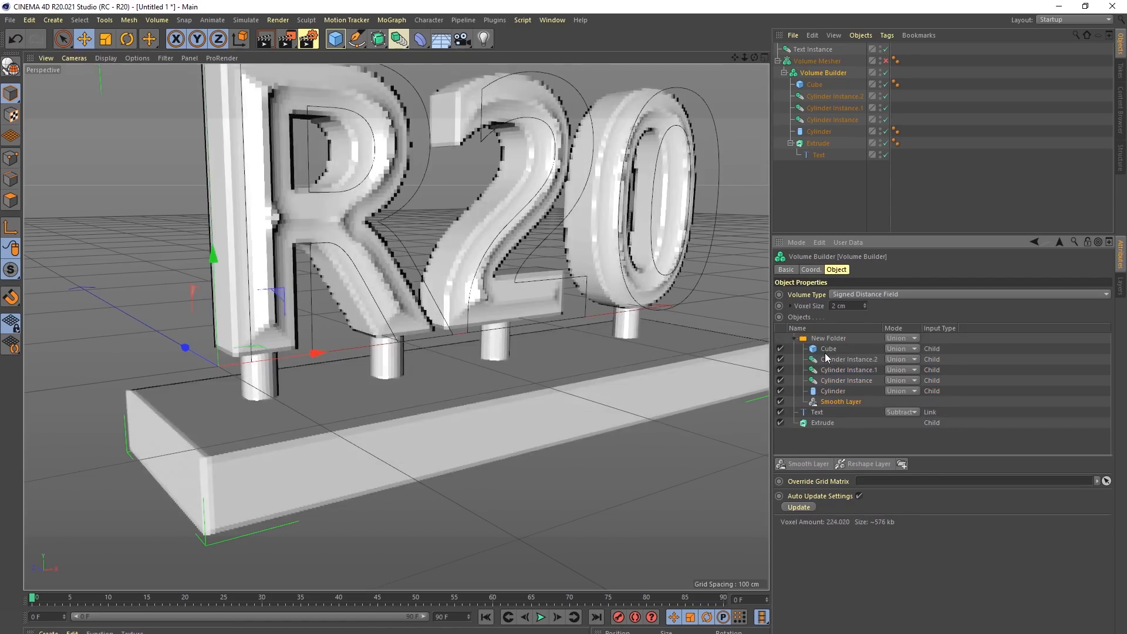
pyautogui.moveTo(830, 405); pyautogui.dragTo(829, 348)
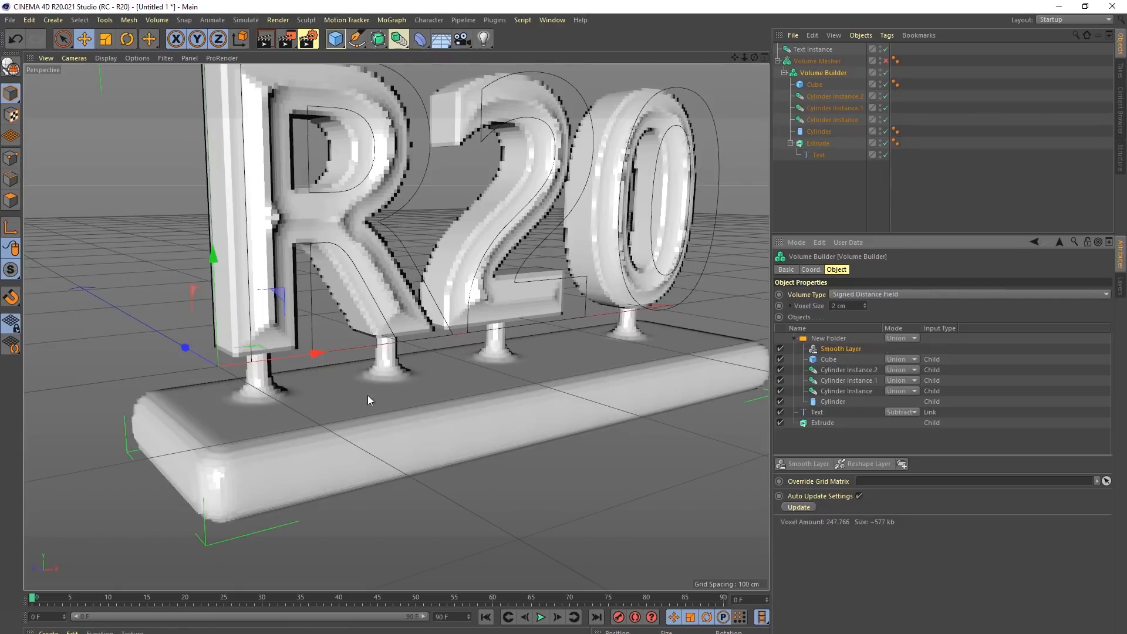
pyautogui.scroll(6, 313, 418)
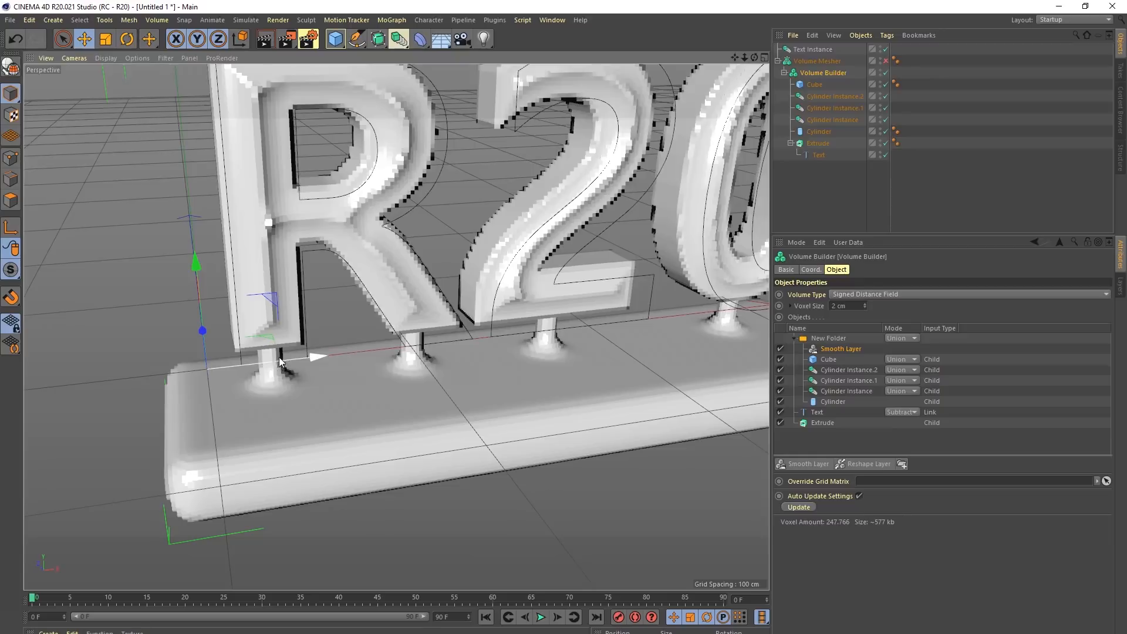
pyautogui.keyDown('alt'); pyautogui.moveTo(276, 374); pyautogui.dragTo(297, 376); pyautogui.keyUp('alt')
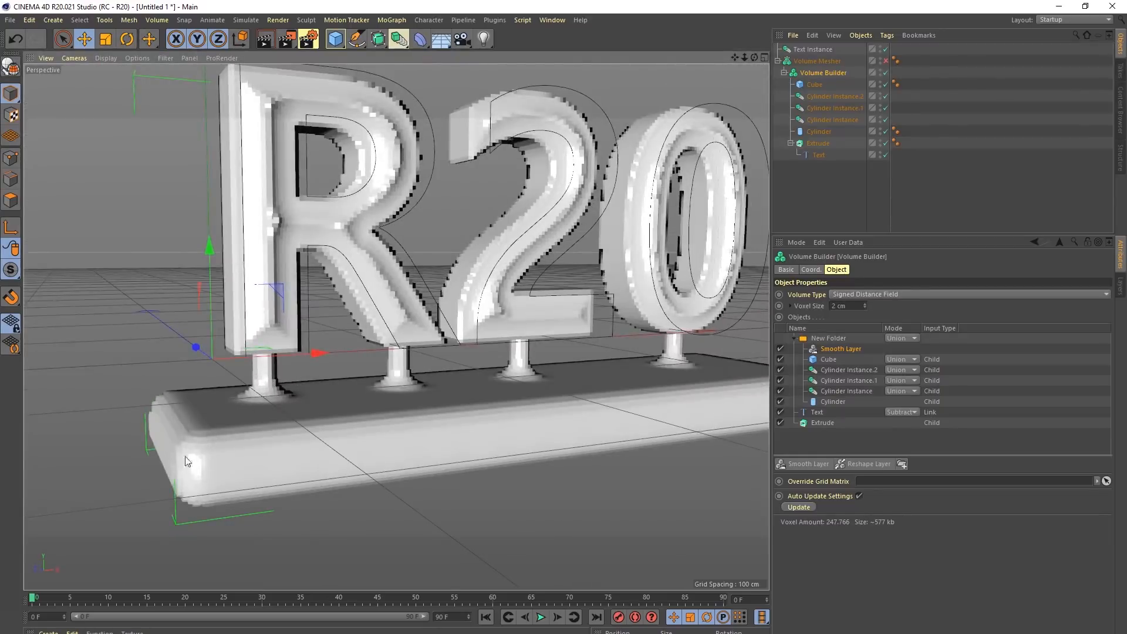
pyautogui.click(886, 62)
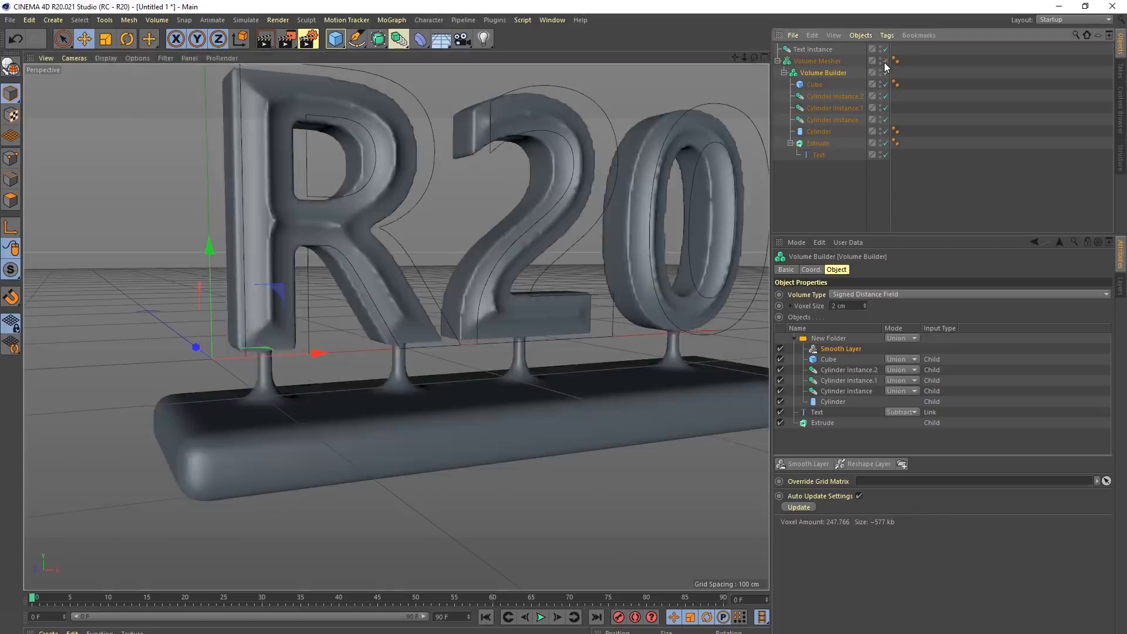
pyautogui.keyDown('alt'); pyautogui.moveTo(335, 436); pyautogui.dragTo(239, 373); pyautogui.keyUp('alt')
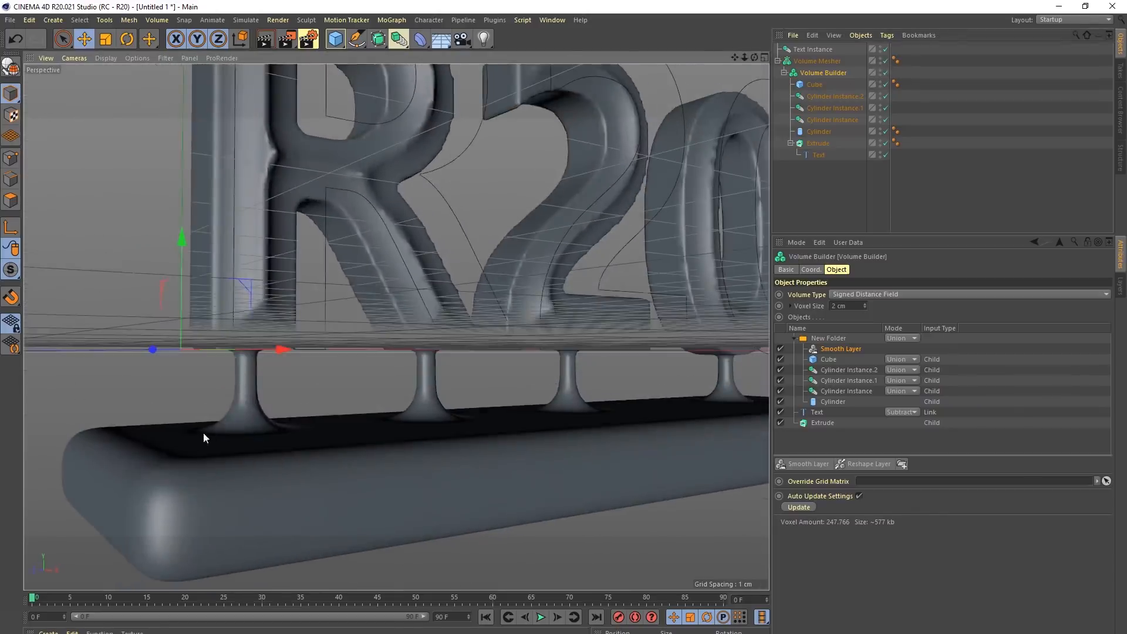
pyautogui.keyDown('alt'); pyautogui.moveTo(208, 429); pyautogui.dragTo(182, 473); pyautogui.keyUp('alt')
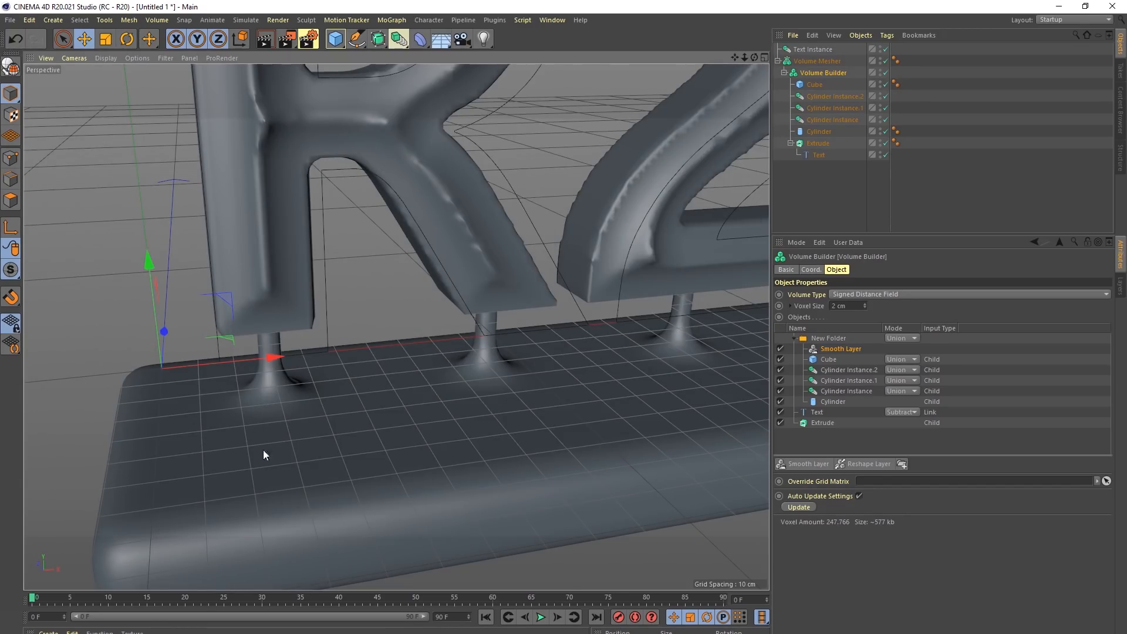
# Step: Reduce the strength of the folder's Smooth Layer to 43 %
pyautogui.click(839, 349)
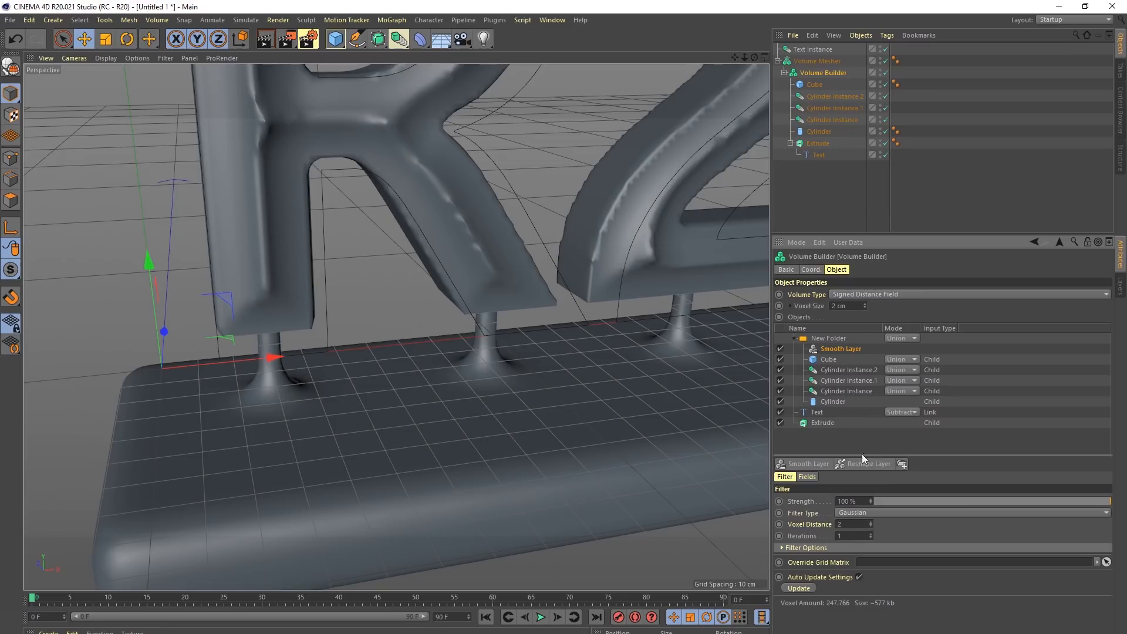
pyautogui.moveTo(1004, 504); pyautogui.dragTo(962, 502)
pyautogui.click(976, 501)
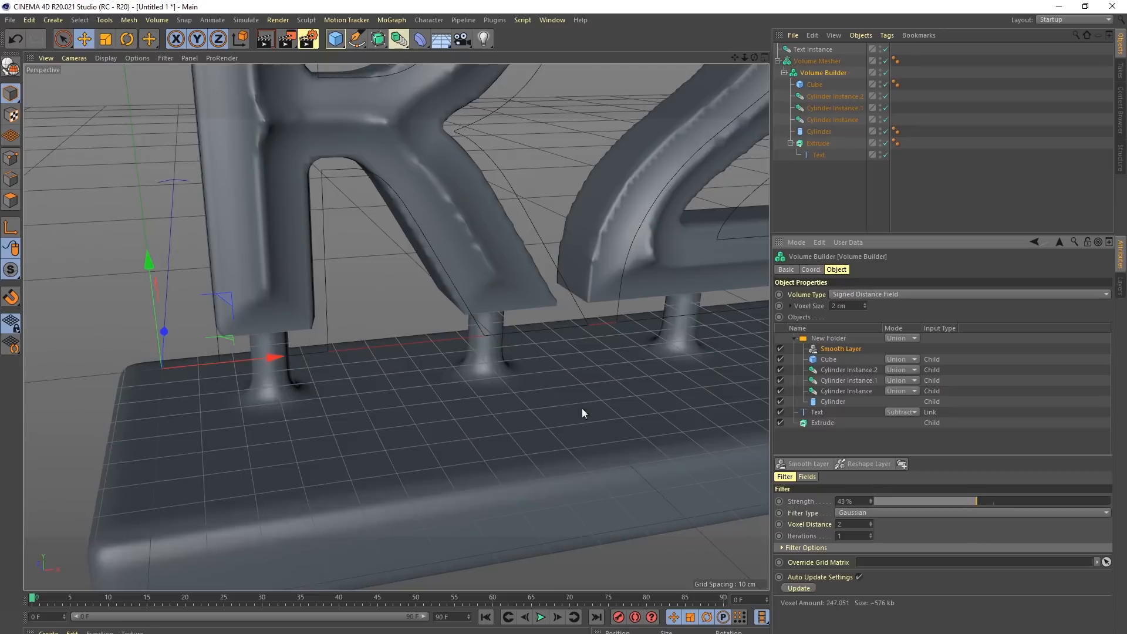
pyautogui.keyDown('alt'); pyautogui.moveTo(570, 410); pyautogui.dragTo(482, 315); pyautogui.keyUp('alt')
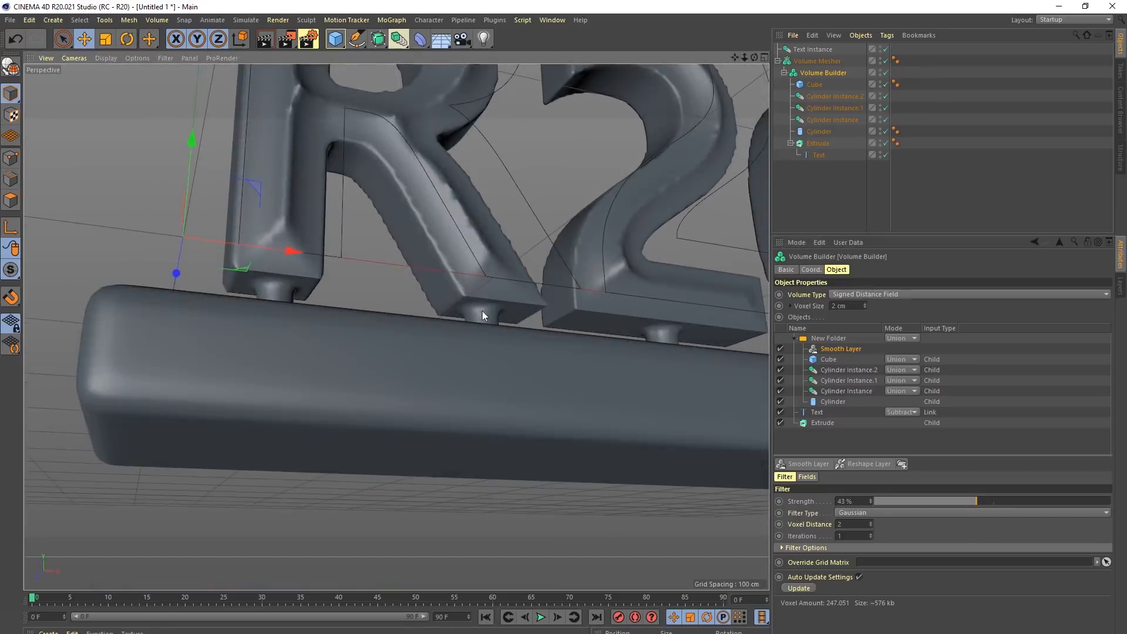
pyautogui.scroll(-5, 466, 298)
pyautogui.keyDown('alt'); pyautogui.moveTo(466, 297); pyautogui.dragTo(493, 254); pyautogui.keyUp('alt')
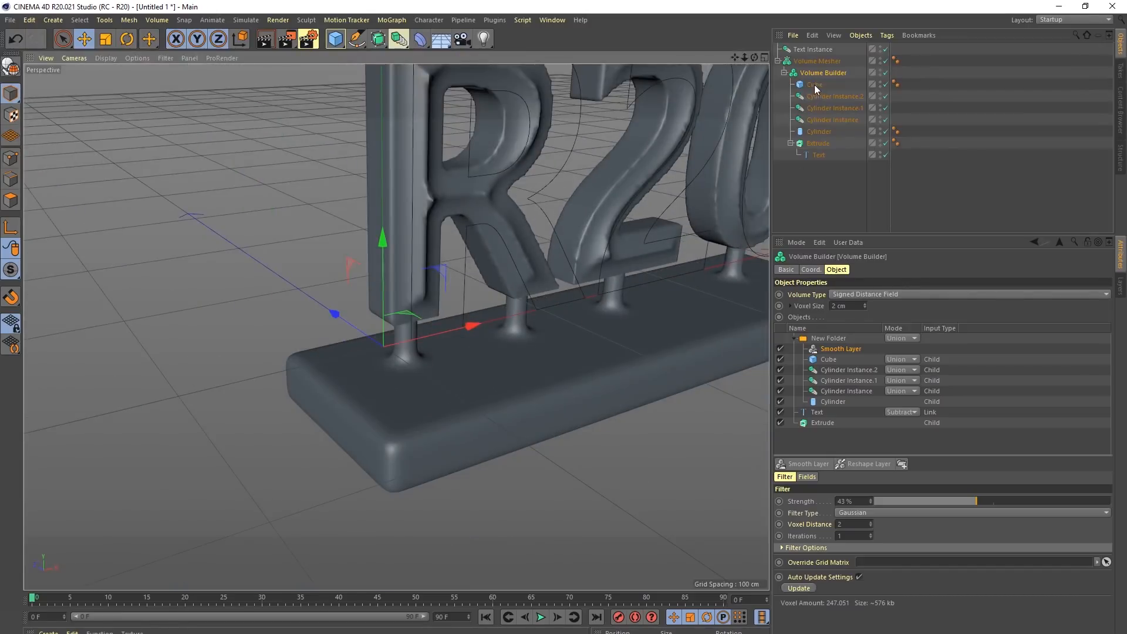
# Step: Duplicate the base cube with the Volume Mesher disabled, then lower and enlarge the copy as a wider second tier under the base
pyautogui.keyDown('ctrl'); pyautogui.moveTo(816, 87); pyautogui.dragTo(886, 72); pyautogui.keyUp('ctrl')
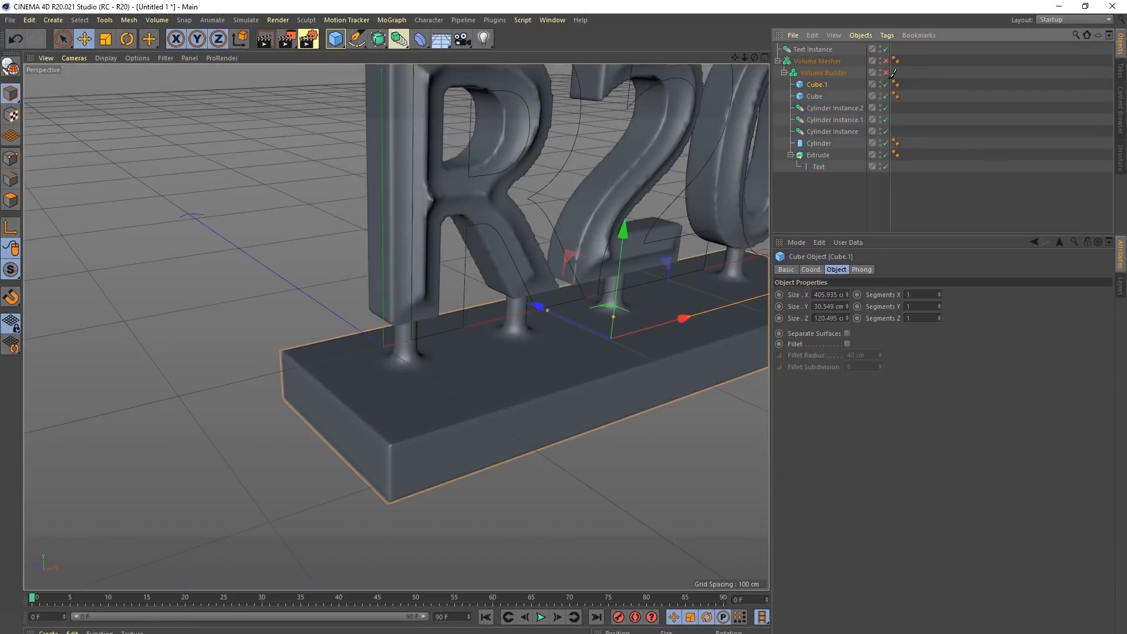
pyautogui.press('t')
pyautogui.moveTo(623, 250); pyautogui.dragTo(453, 433)
pyautogui.keyDown('alt'); pyautogui.moveTo(649, 382); pyautogui.dragTo(573, 336); pyautogui.keyUp('alt')
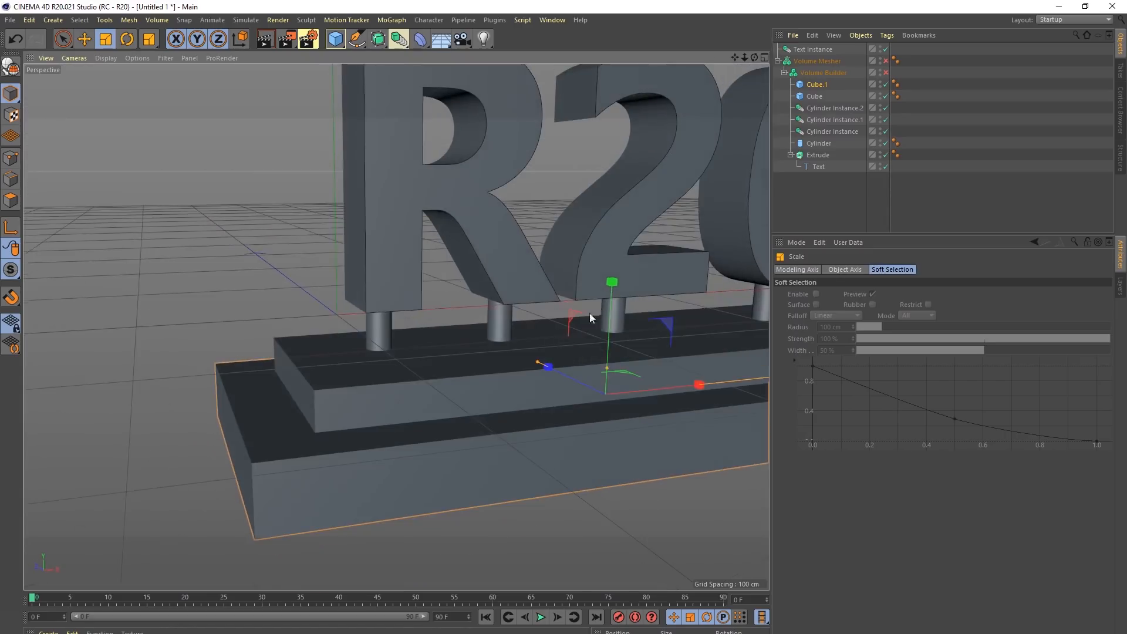
pyautogui.click(826, 73)
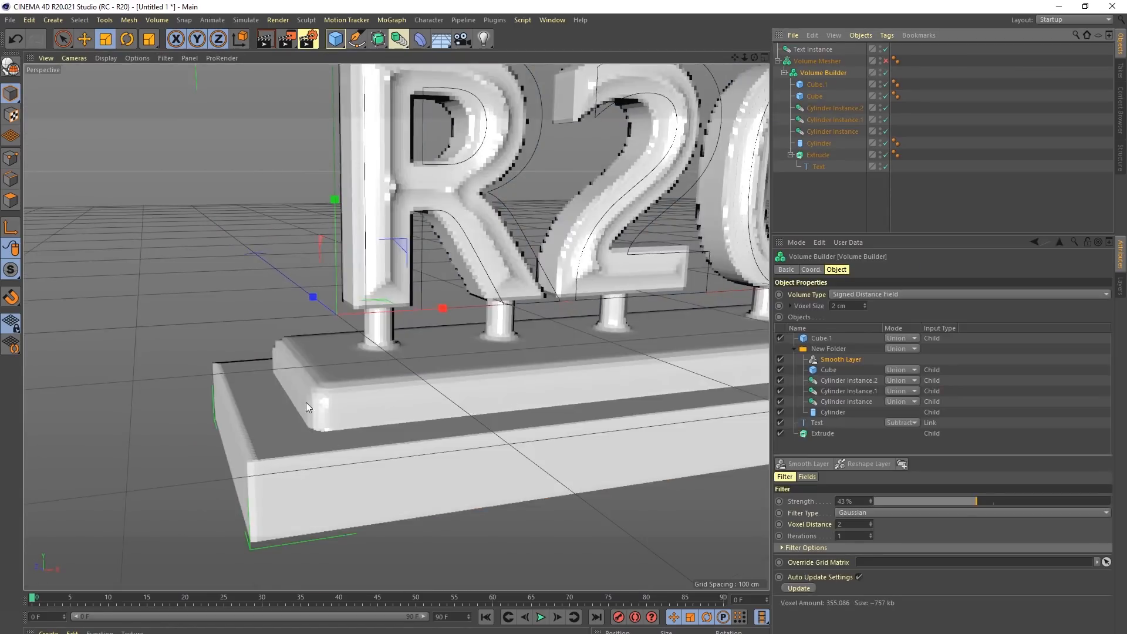
pyautogui.keyDown('alt'); pyautogui.moveTo(263, 464); pyautogui.dragTo(352, 359); pyautogui.keyUp('alt')
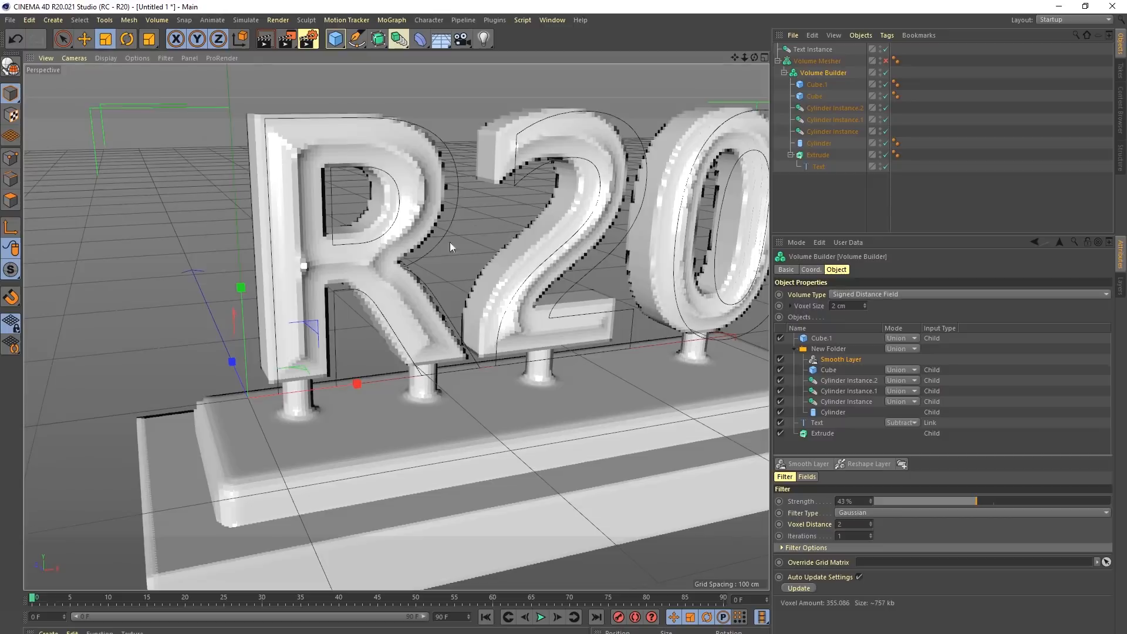
pyautogui.keyDown('alt'); pyautogui.moveTo(306, 137); pyautogui.dragTo(701, 125); pyautogui.keyUp('alt')
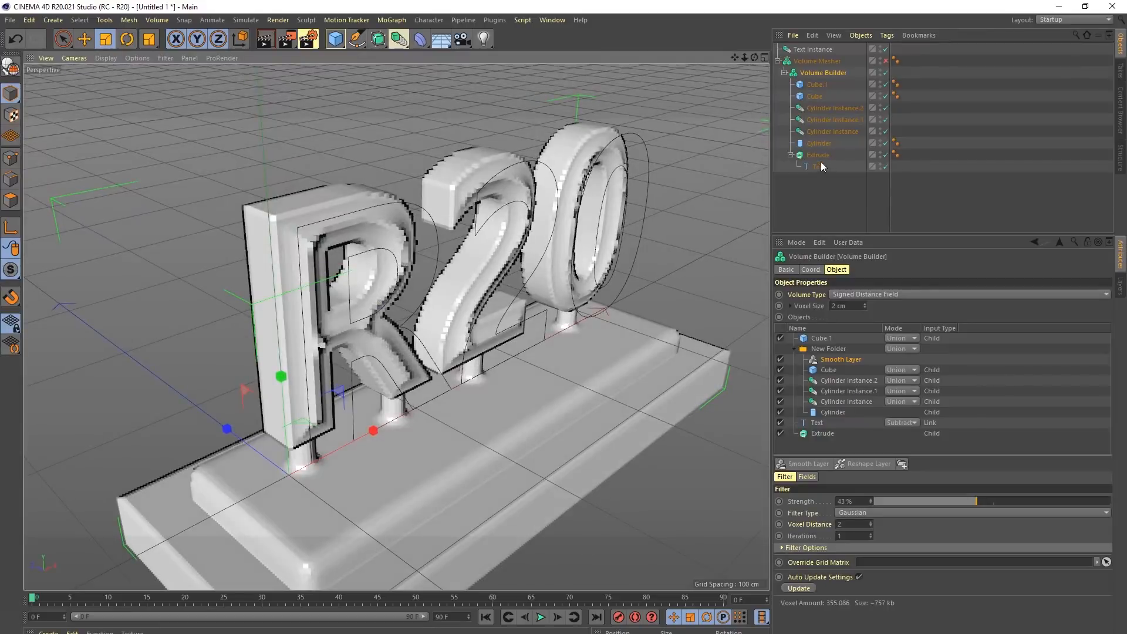
# Step: Duplicate the Text Instance and nest the copy in the Volume Builder above the cubes
pyautogui.click(805, 51)
pyautogui.hotkey('ctrl', 'c')
pyautogui.hotkey('ctrl', 'v')
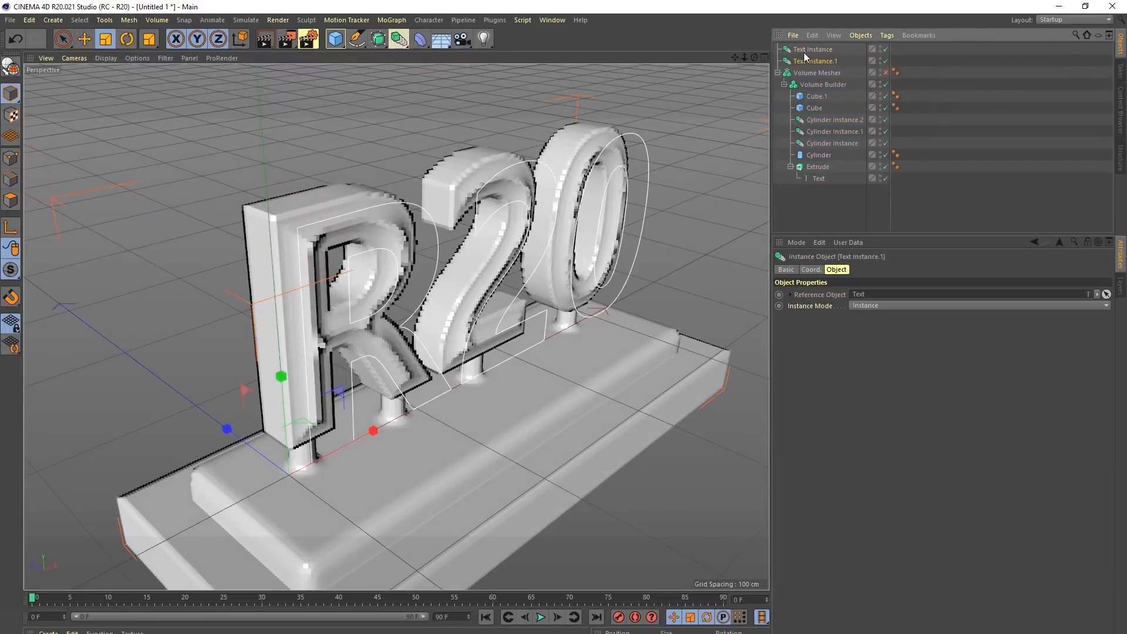
pyautogui.moveTo(812, 62); pyautogui.dragTo(813, 91)
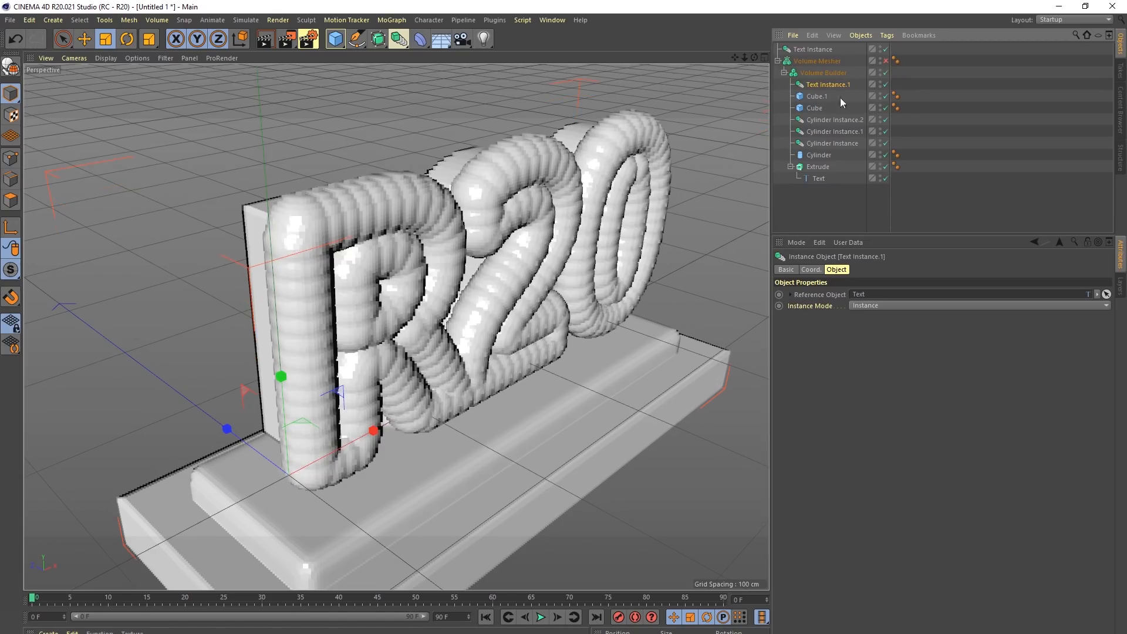
# Step: Set the nested text instance's spline radius to 5 cm and its density to 0.6
pyautogui.click(810, 75)
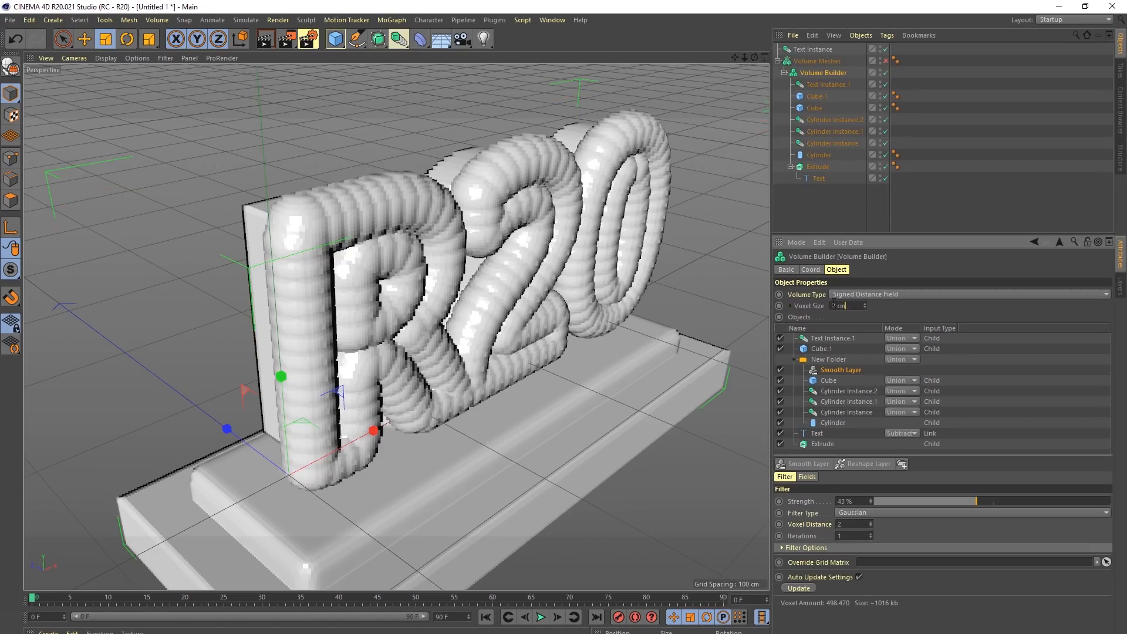
pyautogui.click(834, 339)
pyautogui.moveTo(838, 479)
pyautogui.mouseDown()
pyautogui.moveTo(773, 480)
pyautogui.moveTo(823, 489)
pyautogui.mouseUp()
pyautogui.write('5')
pyautogui.press('Return')
pyautogui.write('6')
pyautogui.press('Return')
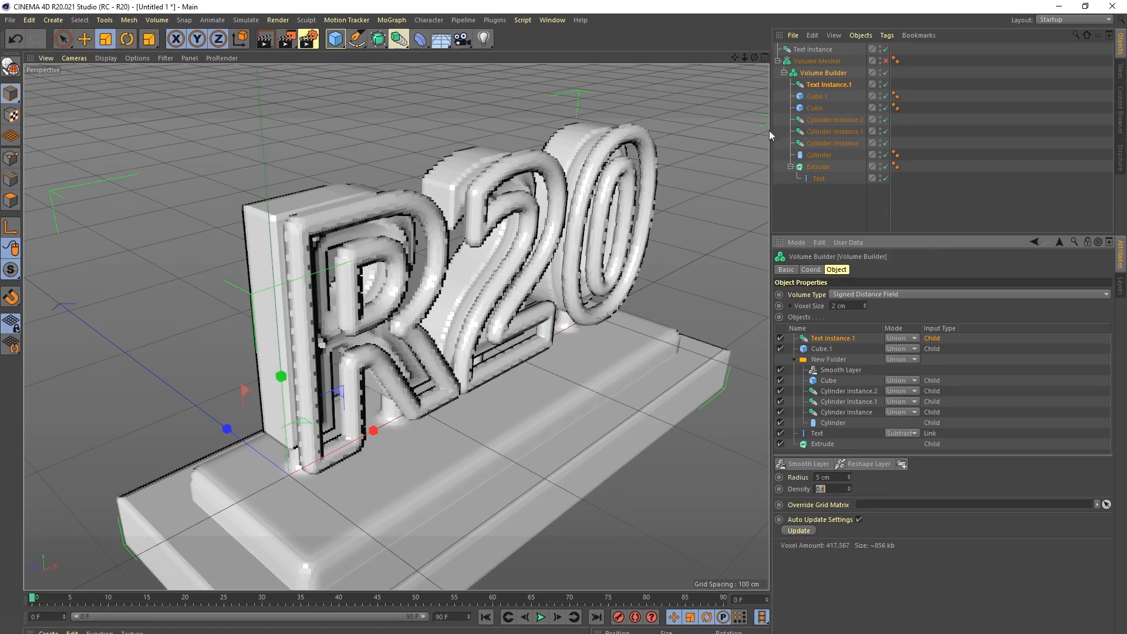
# Step: Move the nested text instance back along Z into the letter fronts and set its mode to Subtract
pyautogui.click(823, 87)
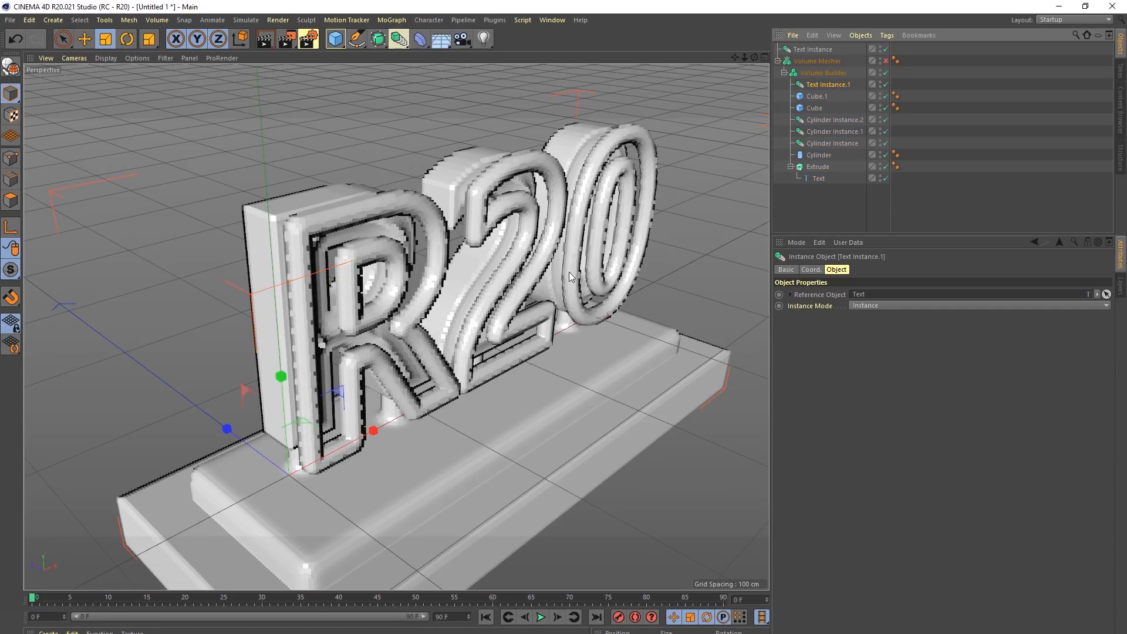
pyautogui.press('e')
pyautogui.moveTo(228, 429)
pyautogui.mouseDown()
pyautogui.moveTo(195, 421)
pyautogui.moveTo(209, 422)
pyautogui.mouseUp()
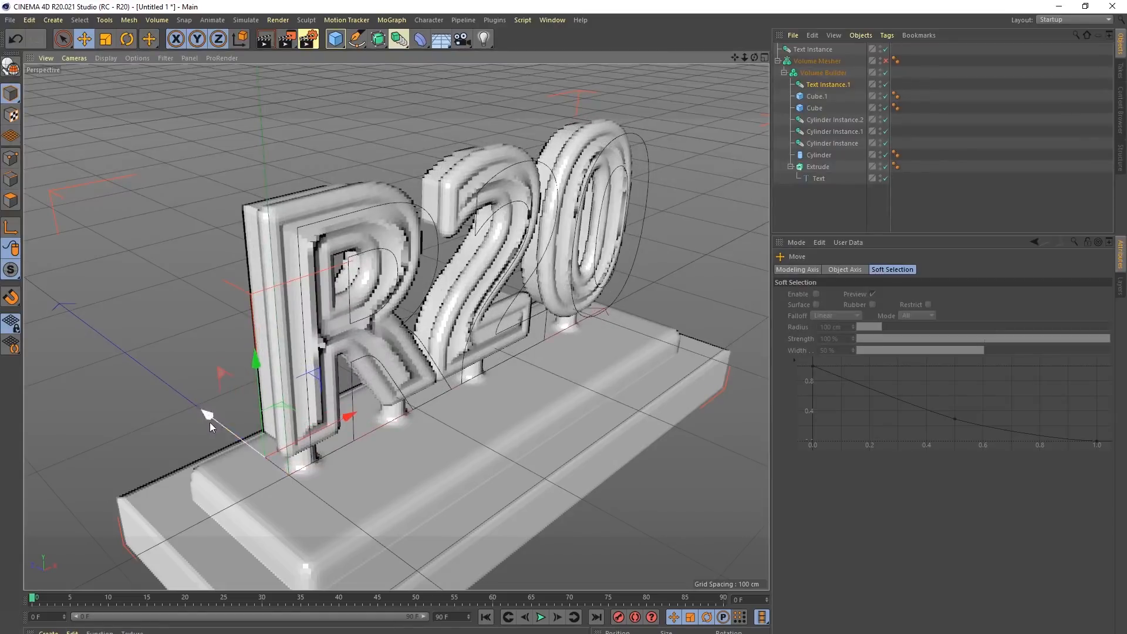
pyautogui.click(823, 73)
pyautogui.click(902, 339)
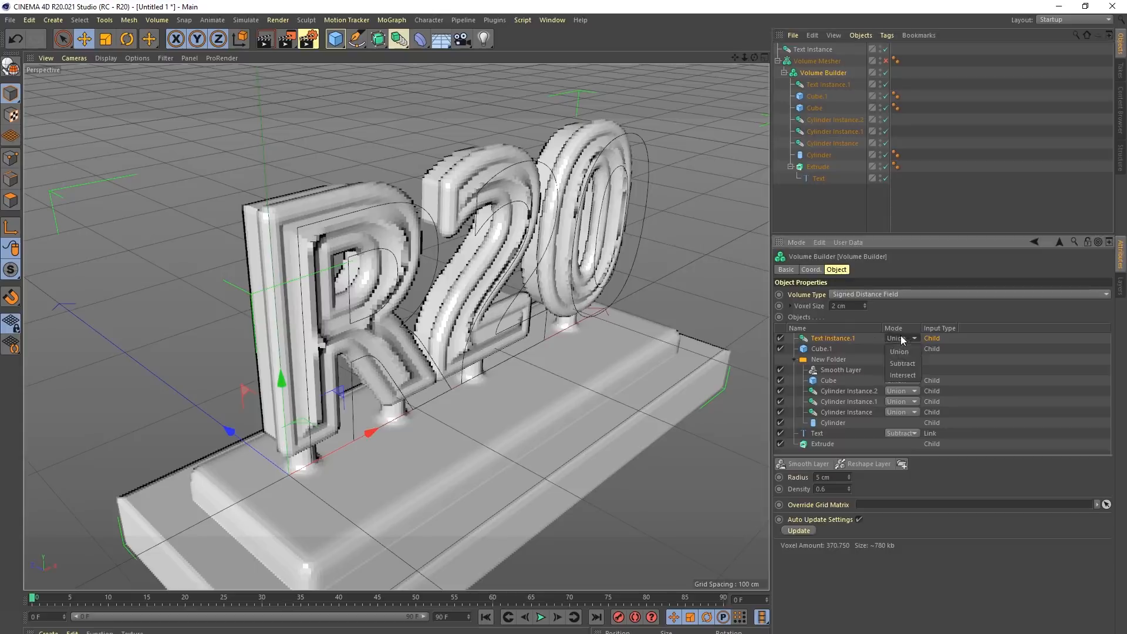
pyautogui.click(904, 363)
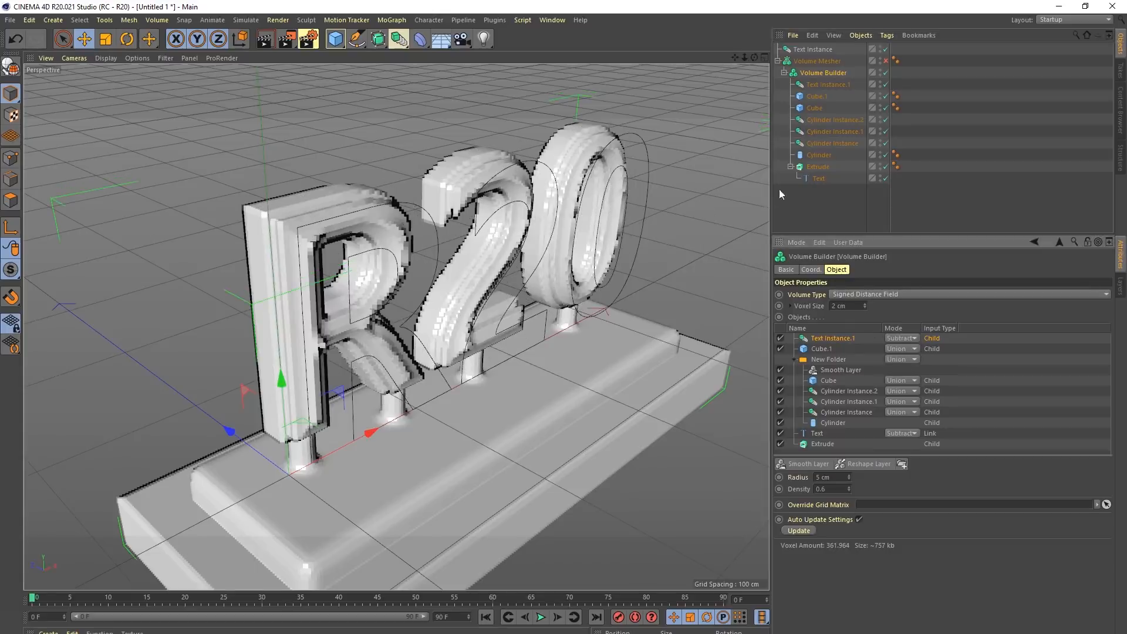
# Step: Re-enable the Volume Mesher and set the Volume Builder's voxel size to 1 cm
pyautogui.keyDown('alt'); pyautogui.moveTo(370, 256); pyautogui.dragTo(352, 223); pyautogui.keyUp('alt')
pyautogui.scroll(4, 354, 214)
pyautogui.click(885, 62)
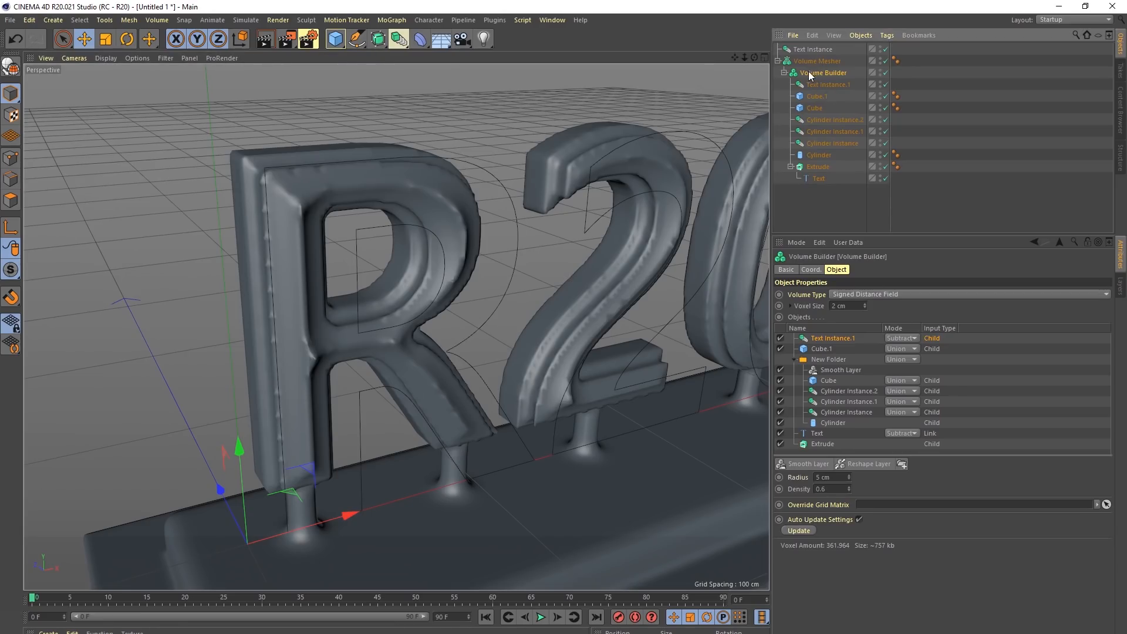
pyautogui.doubleClick(848, 306)
pyautogui.write('1')
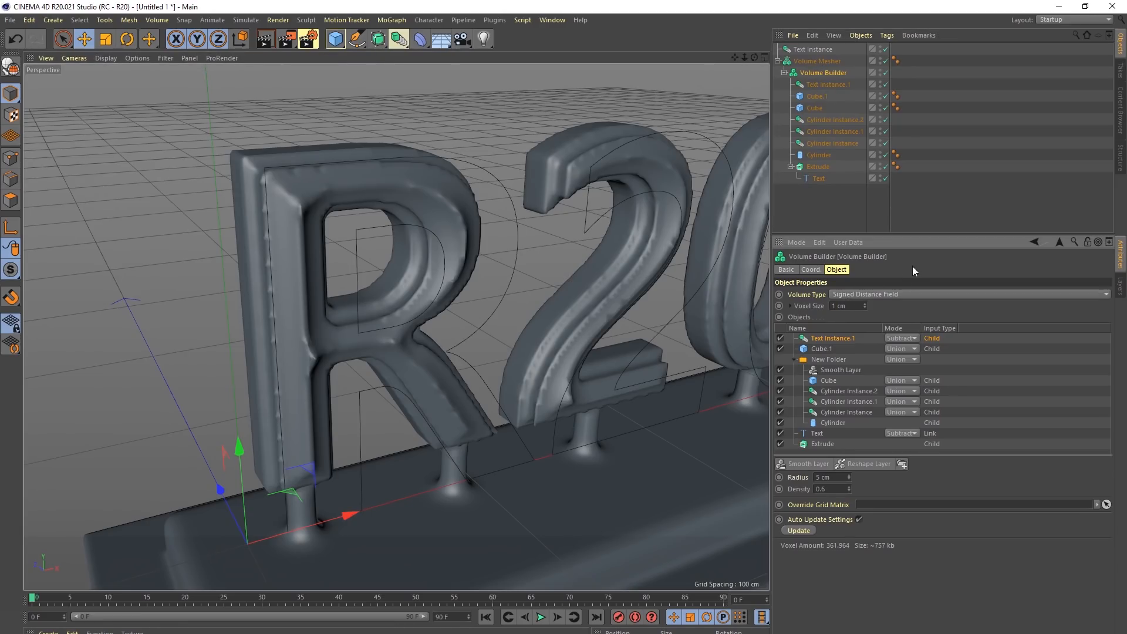
pyautogui.keyDown('alt'); pyautogui.moveTo(430, 280); pyautogui.dragTo(347, 296); pyautogui.keyUp('alt')
pyautogui.keyDown('alt'); pyautogui.moveTo(348, 297); pyautogui.dragTo(252, 199, button='right'); pyautogui.keyUp('alt')
pyautogui.keyDown('alt'); pyautogui.moveTo(252, 200); pyautogui.dragTo(452, 210); pyautogui.keyUp('alt')
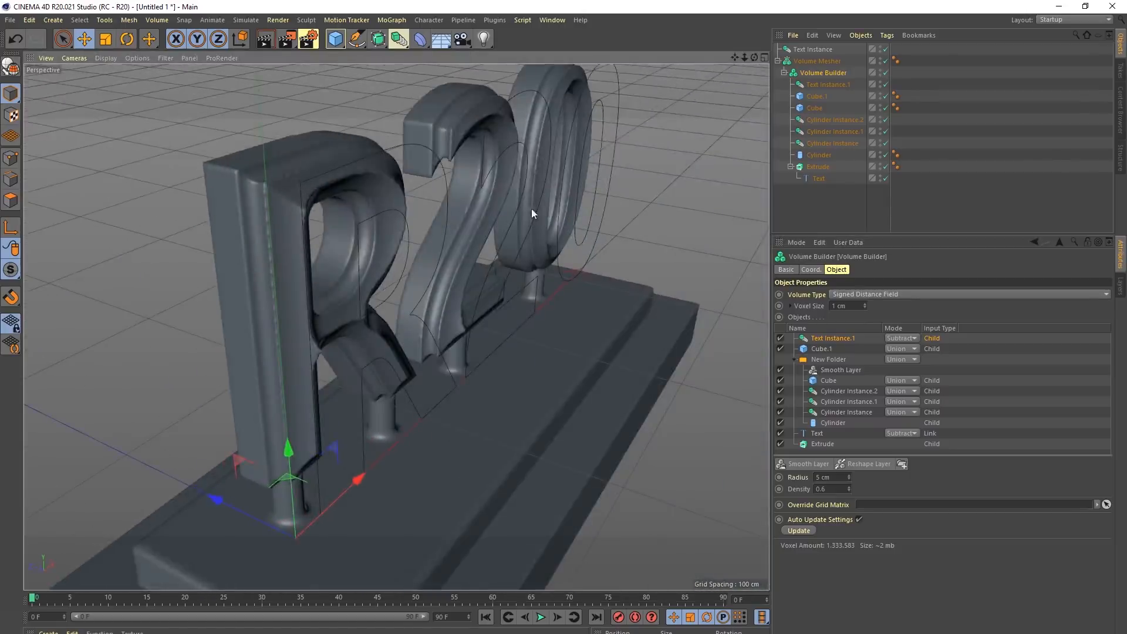
pyautogui.moveTo(305, 184)
pyautogui.keyDown('alt'); pyautogui.mouseDown()
pyautogui.moveTo(351, 164)
pyautogui.moveTo(307, 176)
pyautogui.mouseUp(); pyautogui.keyUp('alt')
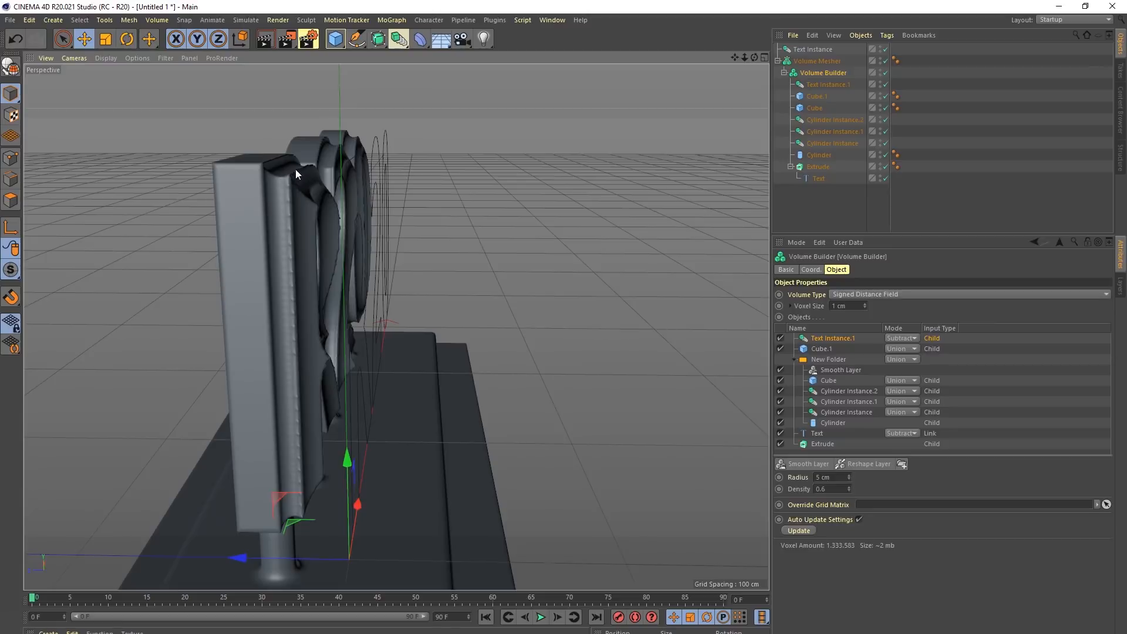
pyautogui.keyDown('alt'); pyautogui.moveTo(336, 192); pyautogui.dragTo(452, 259); pyautogui.keyUp('alt')
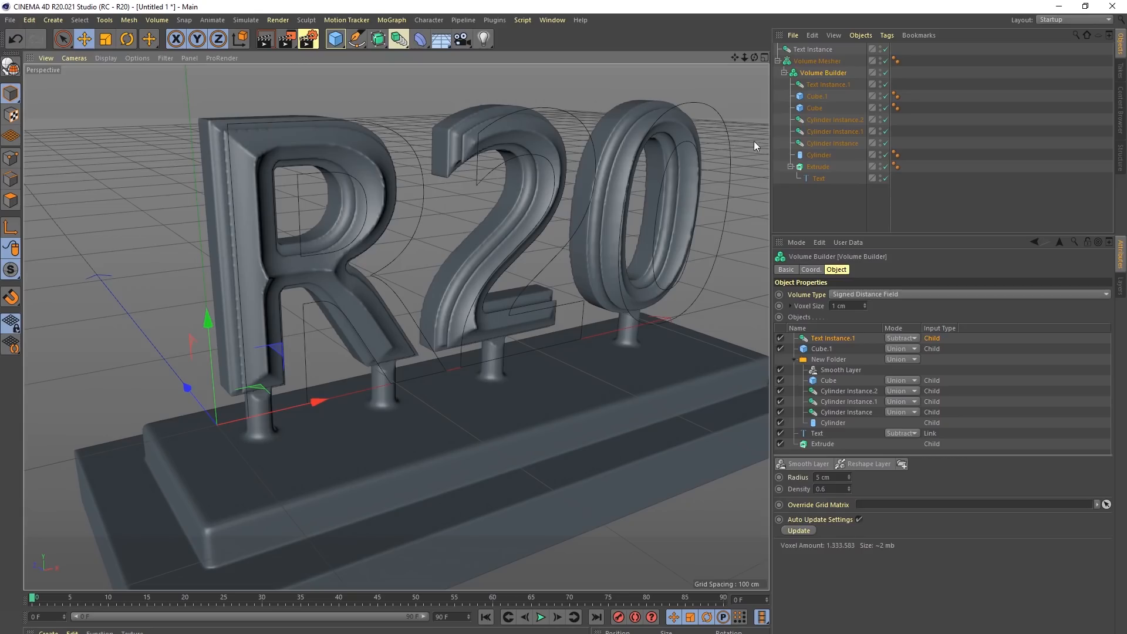
# Step: Add a Smooth Layer above all objects in the Volume Builder and set its filter type to Mean Curvature
pyautogui.click(822, 464)
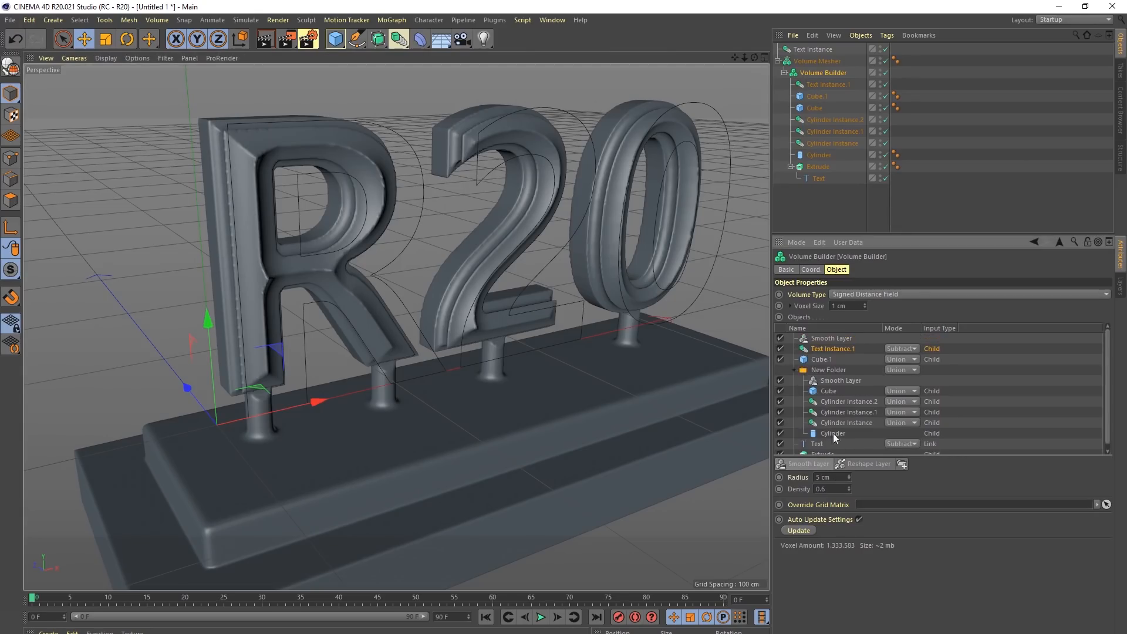
pyautogui.click(816, 340)
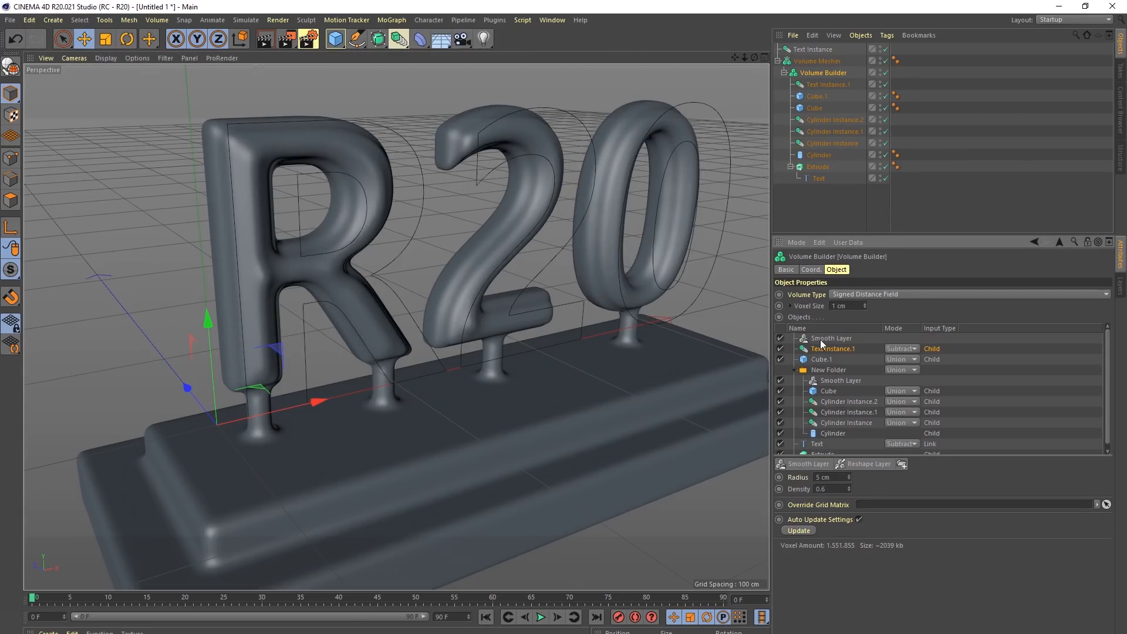
pyautogui.click(864, 509)
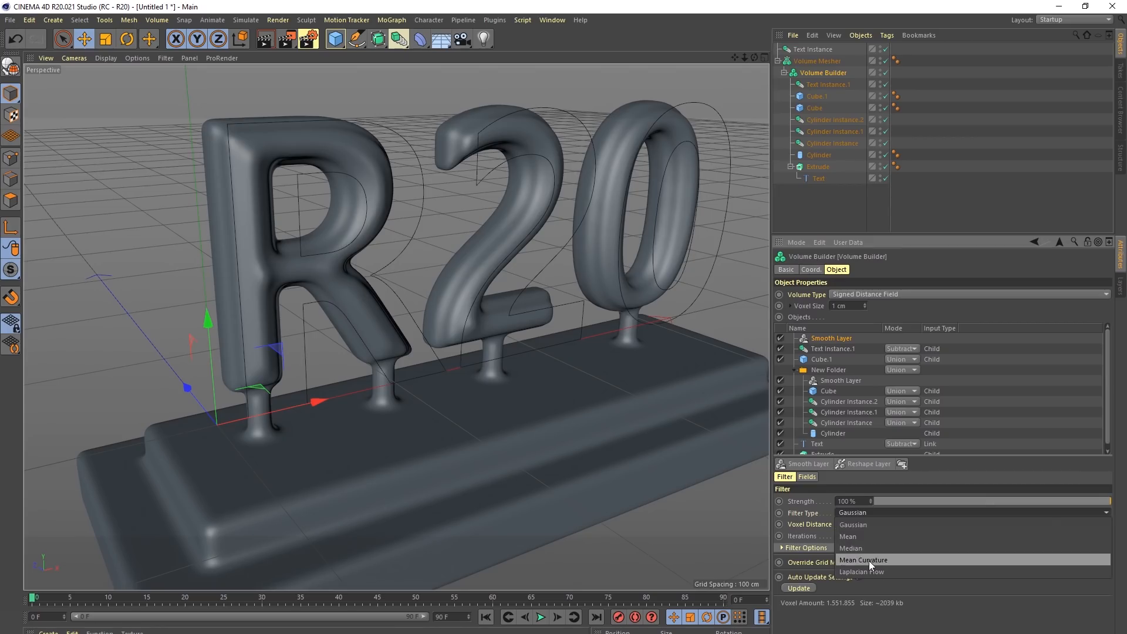
pyautogui.click(870, 562)
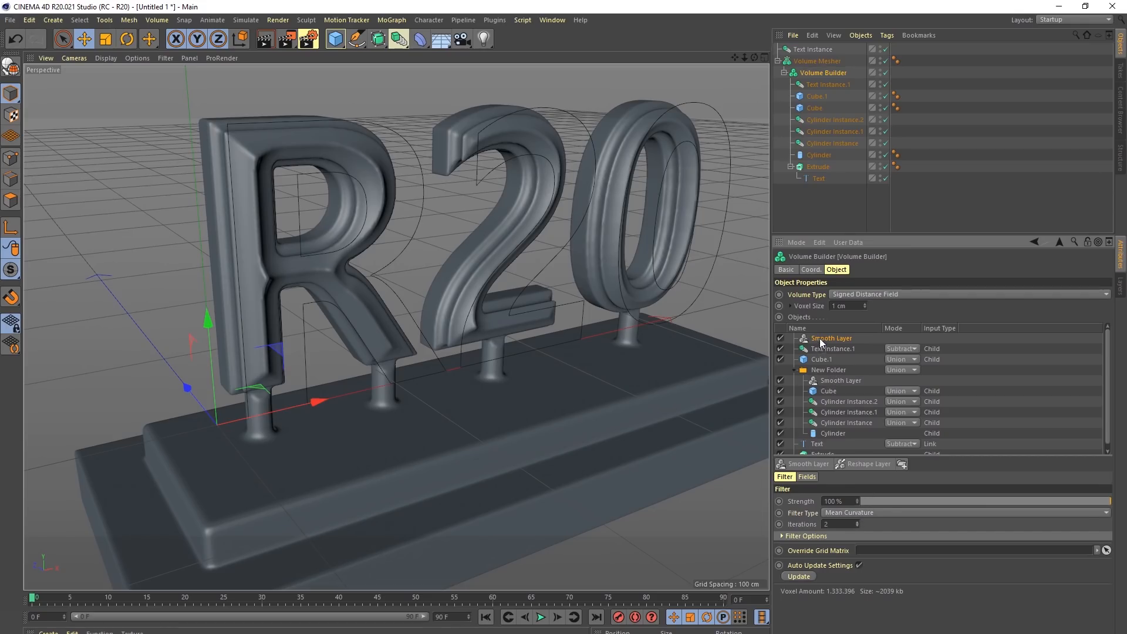
# Step: Add a second Smooth Layer at the top of the Volume Builder list with Gaussian filtering at 7% strength
pyautogui.click(808, 463)
pyautogui.moveTo(831, 349); pyautogui.dragTo(832, 338)
pyautogui.click(861, 512)
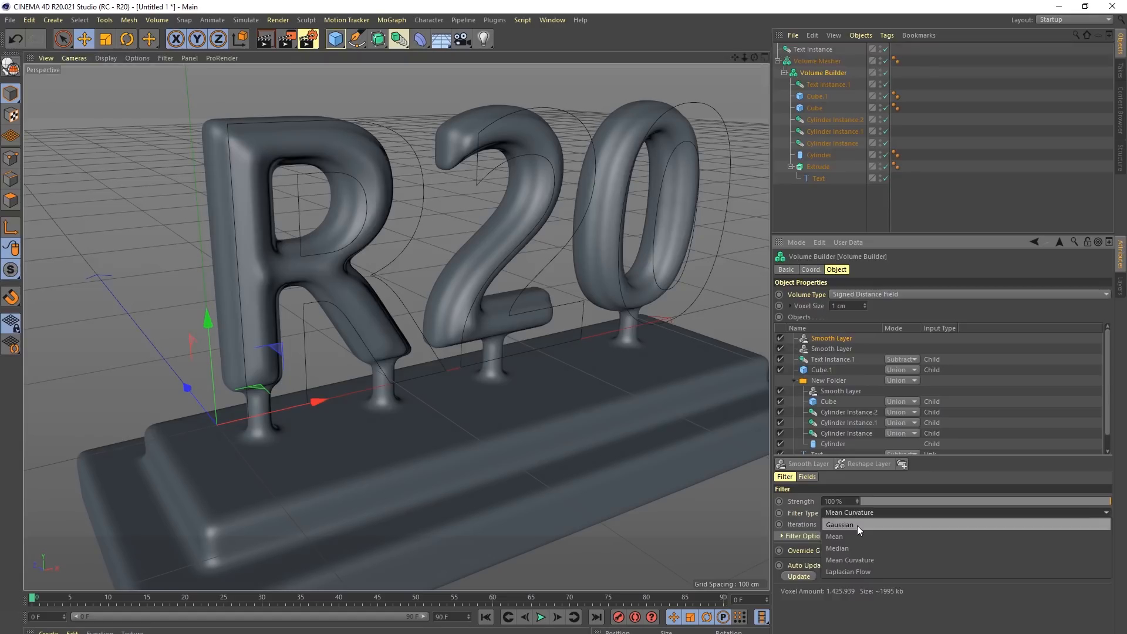
pyautogui.click(857, 525)
pyautogui.doubleClick(860, 536)
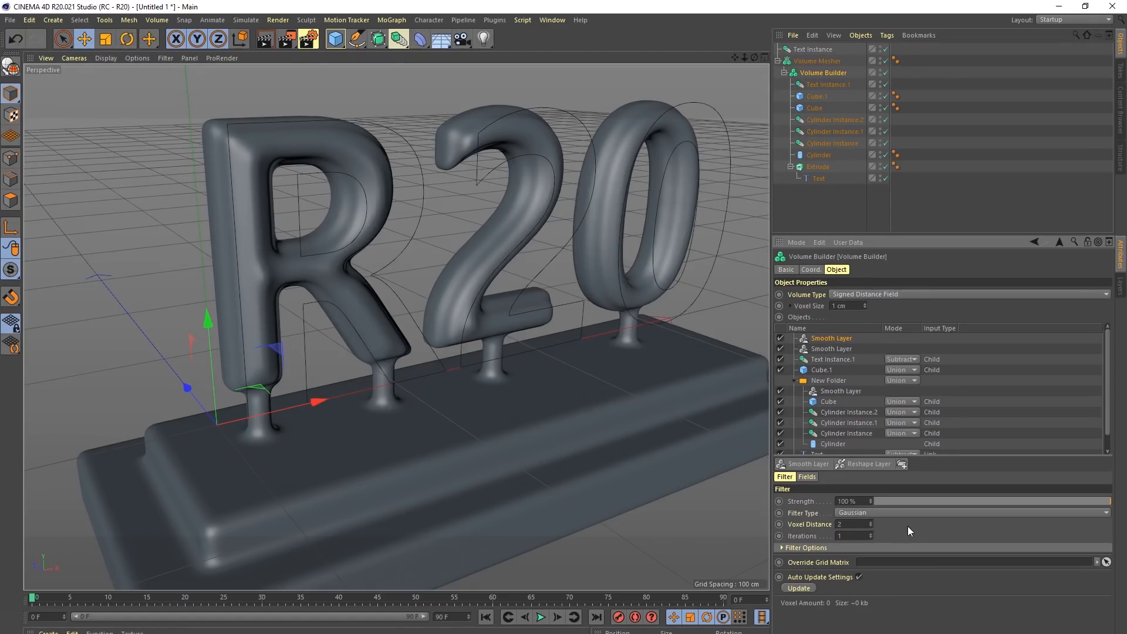
pyautogui.click(886, 502)
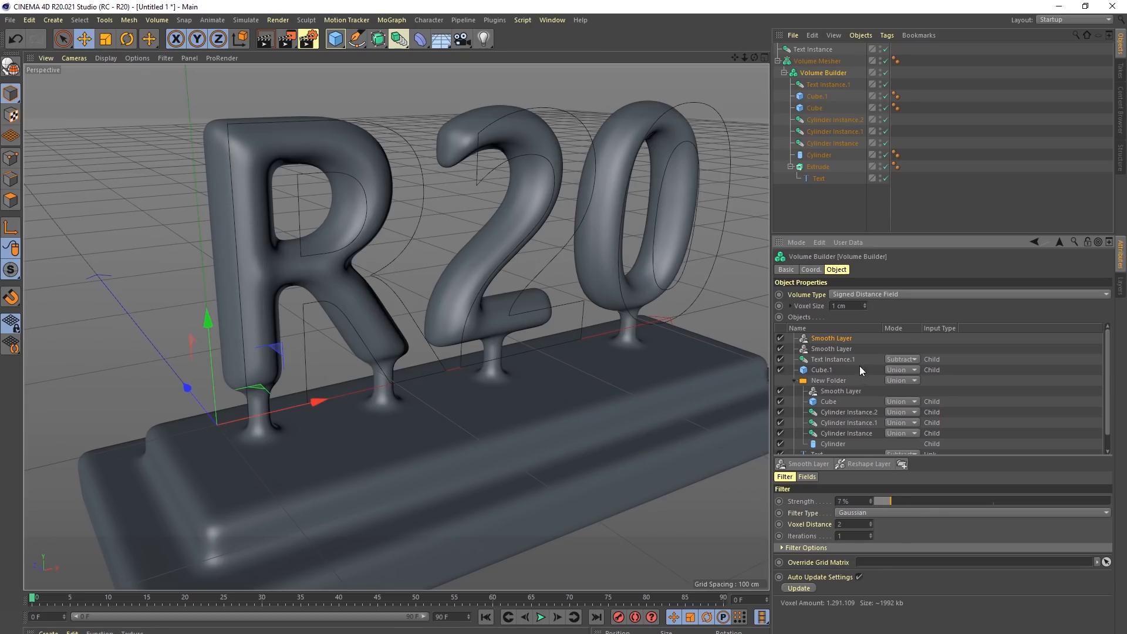
# Step: Set the lower of the two top Smooth Layers to Mean Curvature and raise the upper Gaussian layer's strength to 20%
pyautogui.click(808, 341)
pyautogui.click(807, 339)
pyautogui.click(807, 348)
pyautogui.click(854, 513)
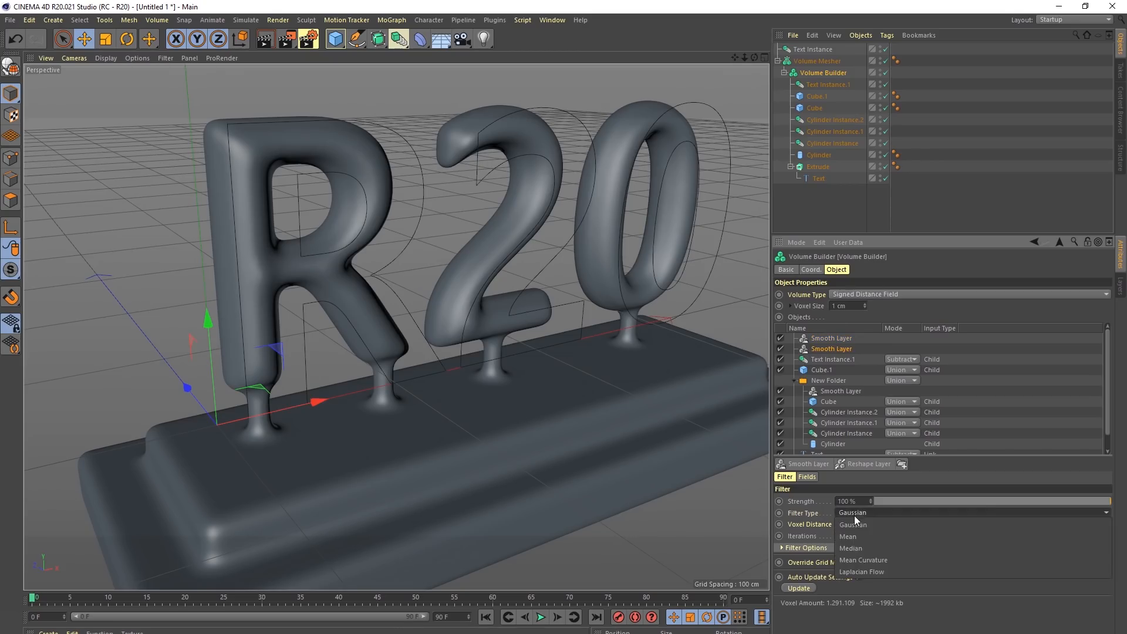
pyautogui.click(870, 555)
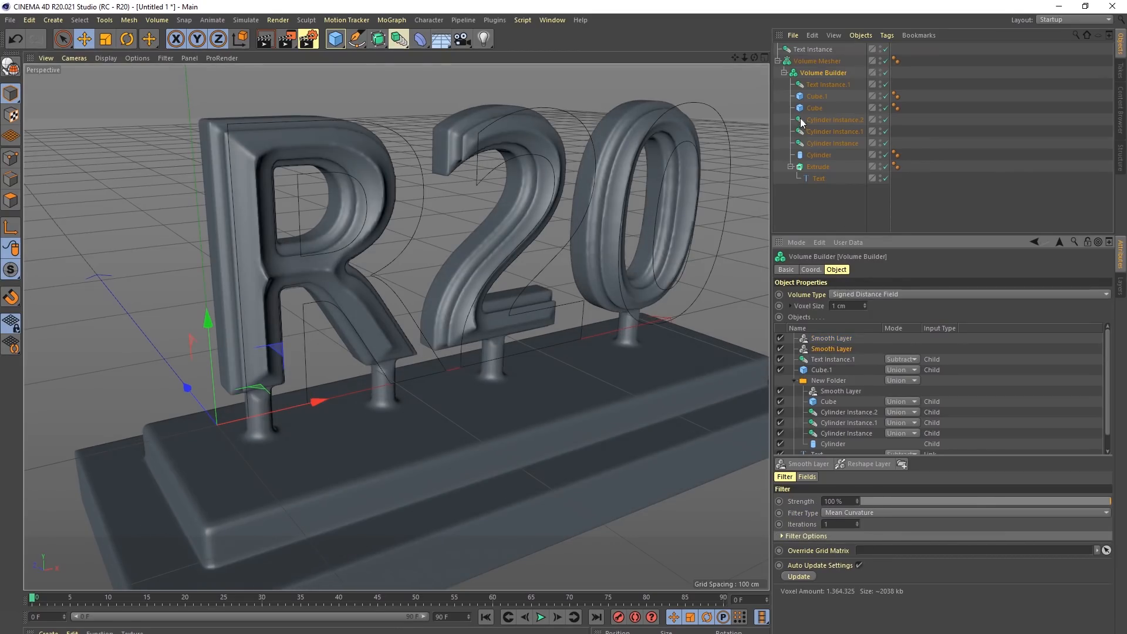
pyautogui.click(830, 338)
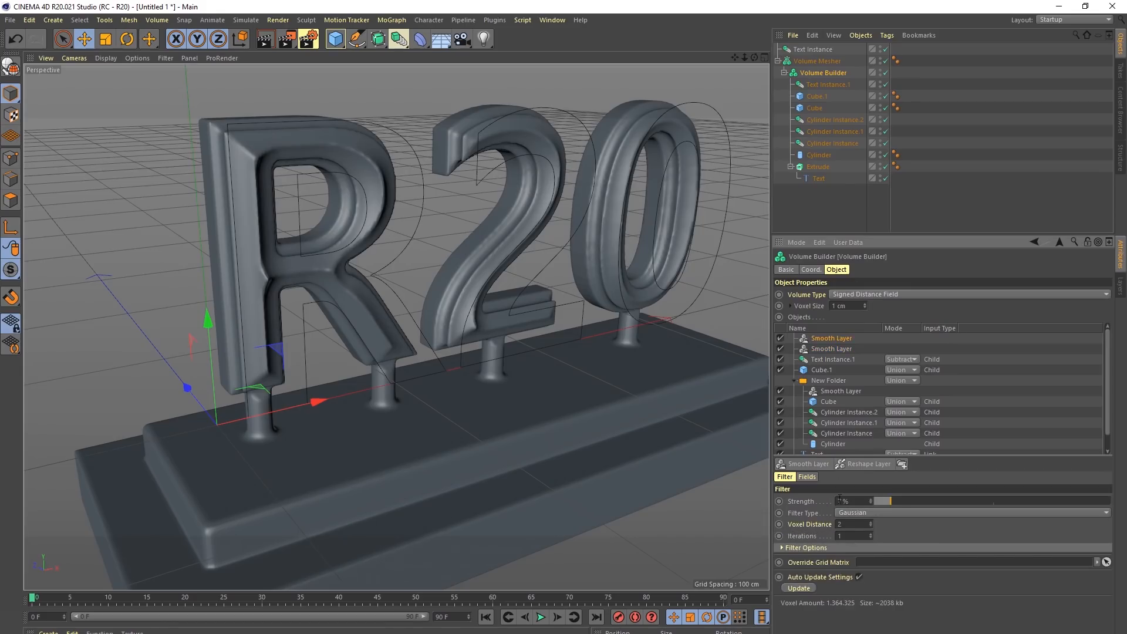
pyautogui.moveTo(888, 494); pyautogui.dragTo(902, 499)
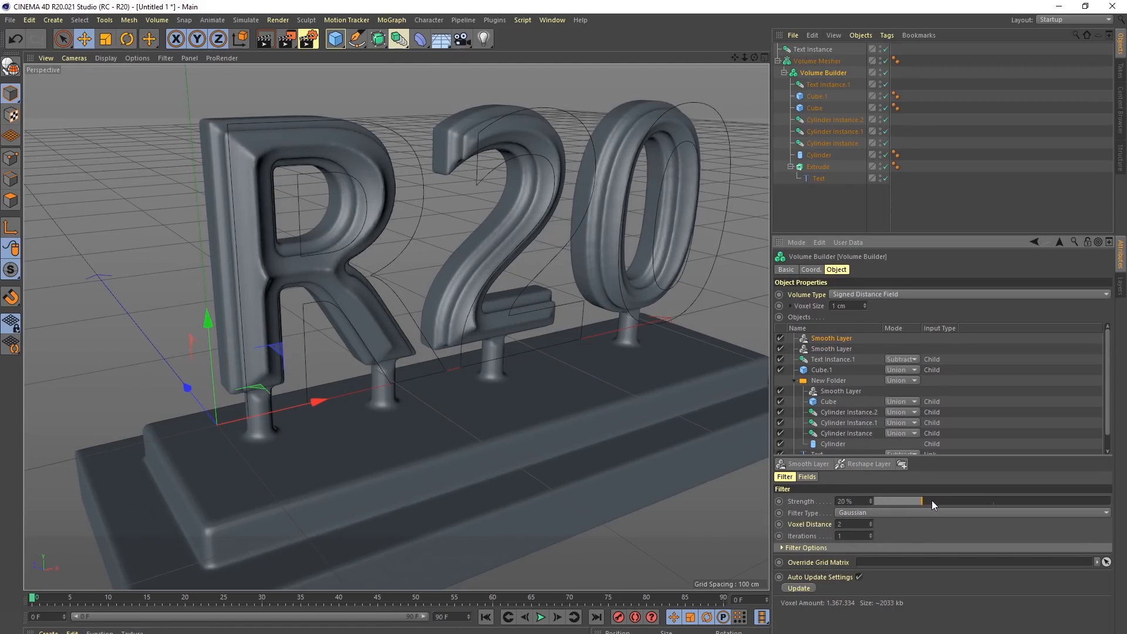
# Step: Hide the top-level Text Instance spline in the viewport and inspect the smoothed letters and base from several angles
pyautogui.keyDown('alt'); pyautogui.moveTo(556, 396); pyautogui.dragTo(707, 308); pyautogui.keyUp('alt')
pyautogui.click(885, 186)
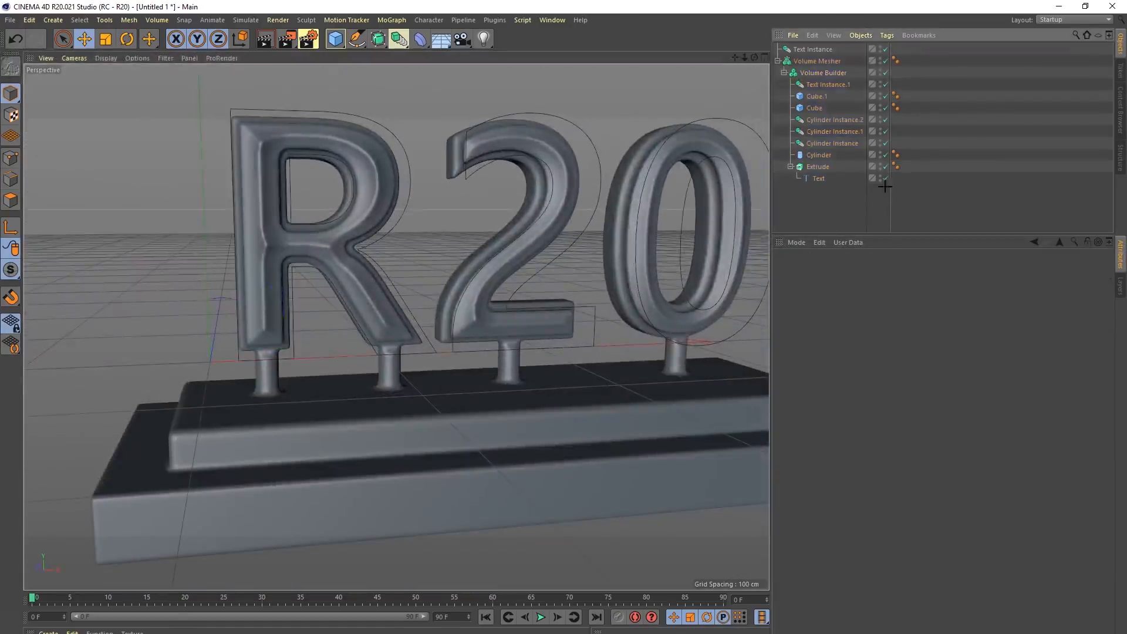
pyautogui.click(880, 48)
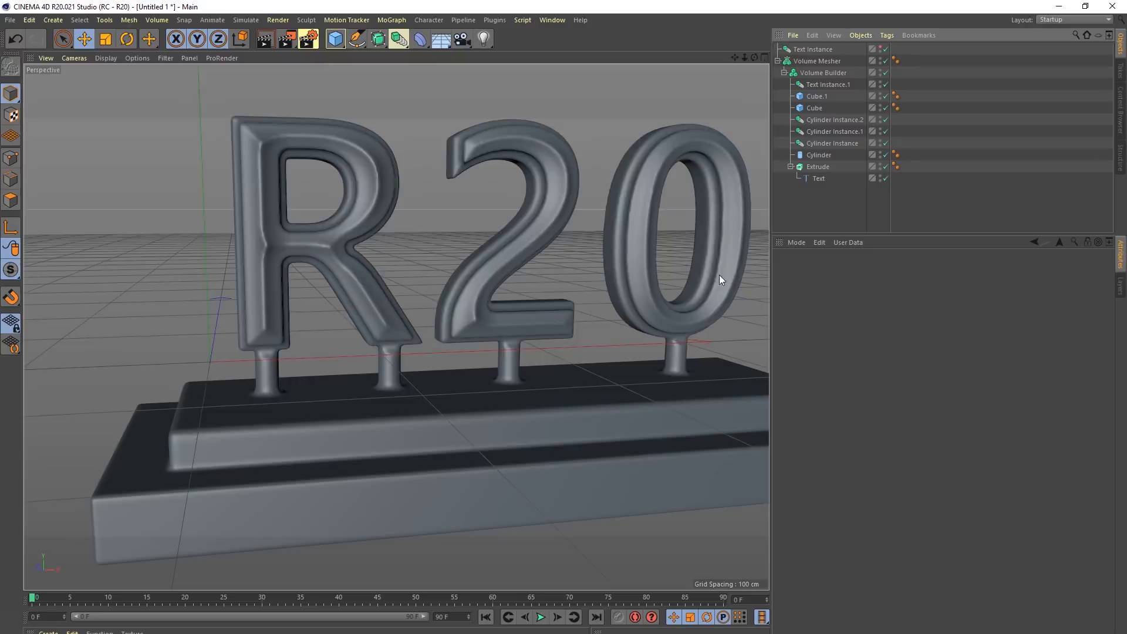
pyautogui.keyDown('alt'); pyautogui.moveTo(484, 337); pyautogui.dragTo(346, 344); pyautogui.keyUp('alt')
pyautogui.keyDown('alt'); pyautogui.moveTo(346, 344); pyautogui.dragTo(441, 360, button='right'); pyautogui.keyUp('alt')
pyautogui.keyDown('alt'); pyautogui.moveTo(442, 363); pyautogui.dragTo(361, 404); pyautogui.keyUp('alt')
pyautogui.keyDown('alt'); pyautogui.moveTo(355, 398); pyautogui.dragTo(644, 147); pyautogui.keyUp('alt')
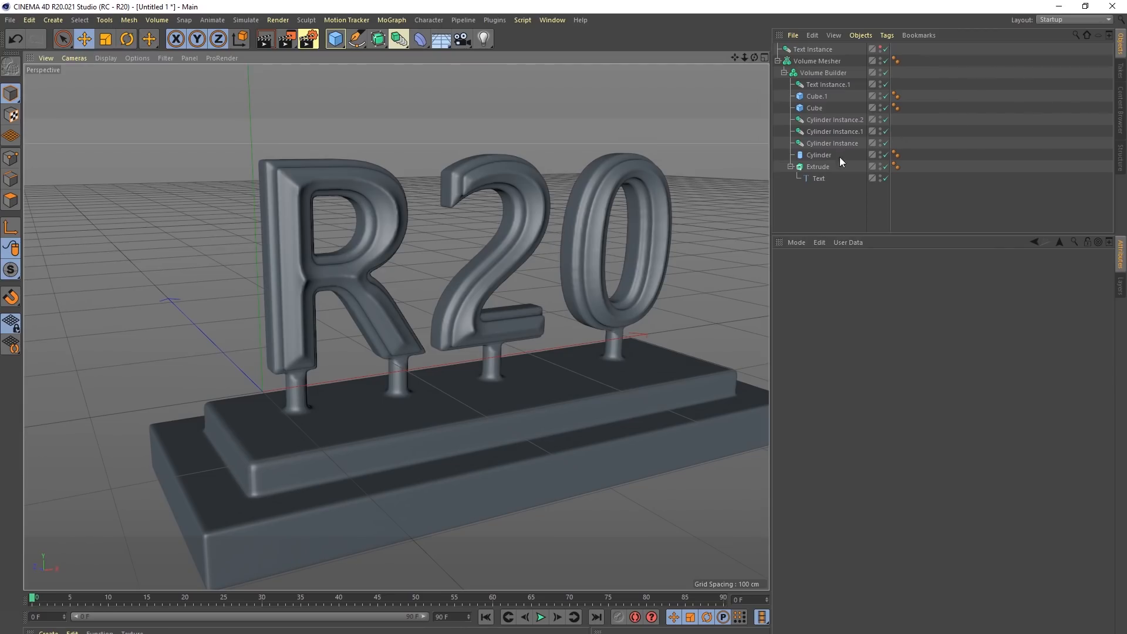
# Step: Add an exclamation mark to the Extrude's text spline so it reads "R20!", and view the updated volume mesh
pyautogui.click(819, 178)
pyautogui.click(891, 305)
pyautogui.write('!')
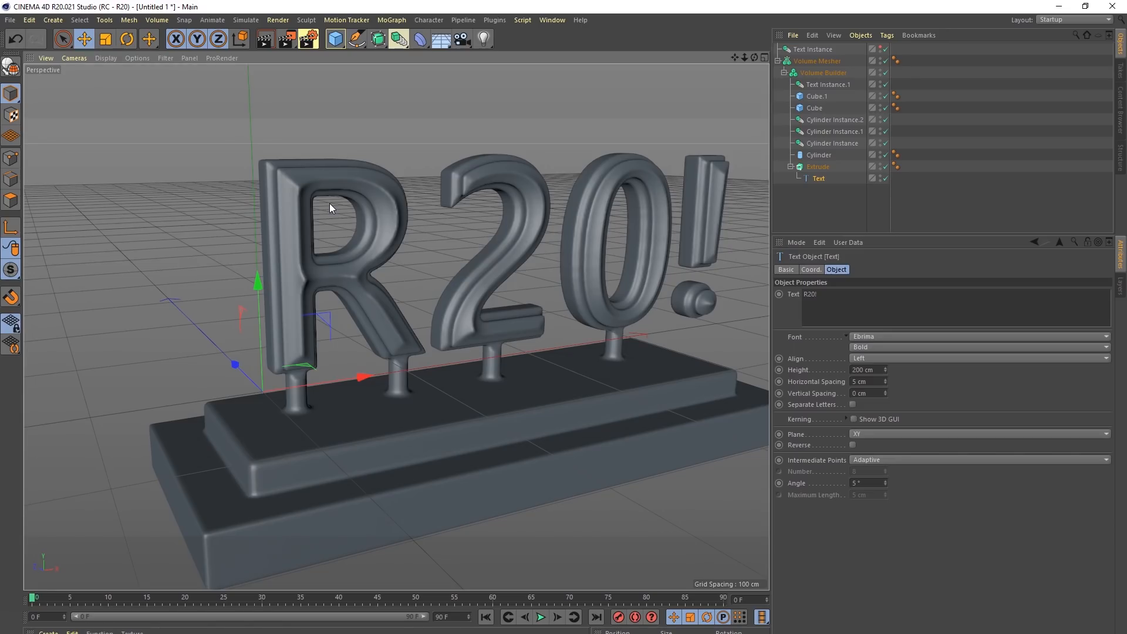
pyautogui.keyDown('alt'); pyautogui.moveTo(410, 251); pyautogui.dragTo(371, 253); pyautogui.keyUp('alt')
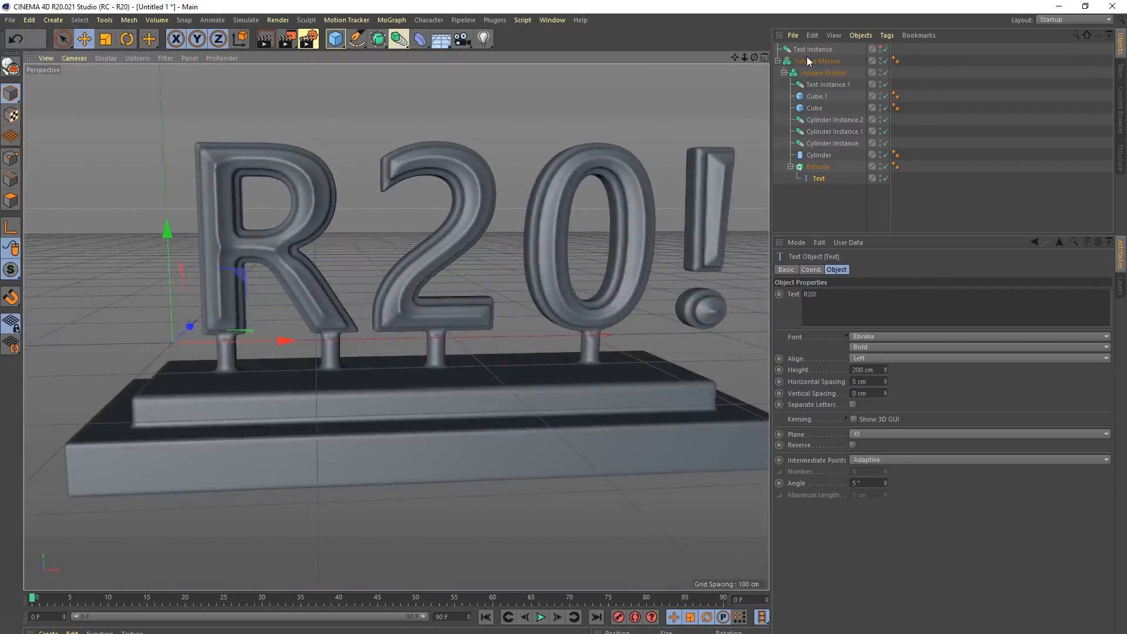
pyautogui.keyDown('alt'); pyautogui.moveTo(572, 222); pyautogui.dragTo(594, 247); pyautogui.keyUp('alt')
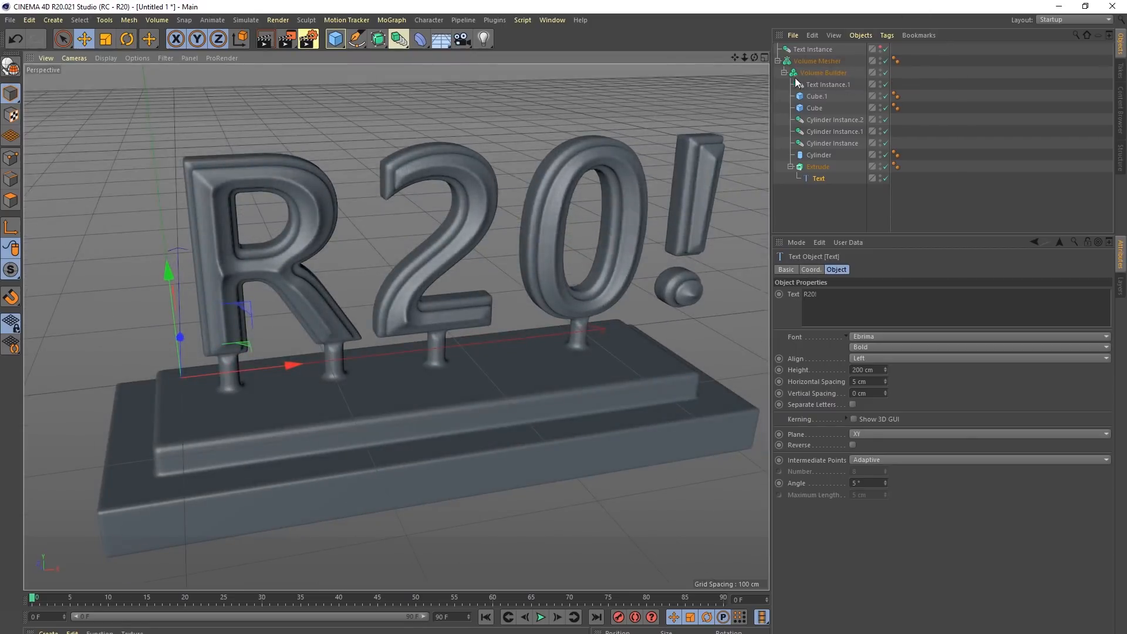
# Step: Switch to the Twitch stream chat in Firefox to read the messages, and return to Cinema 4D
pyautogui.press('super+Tab')
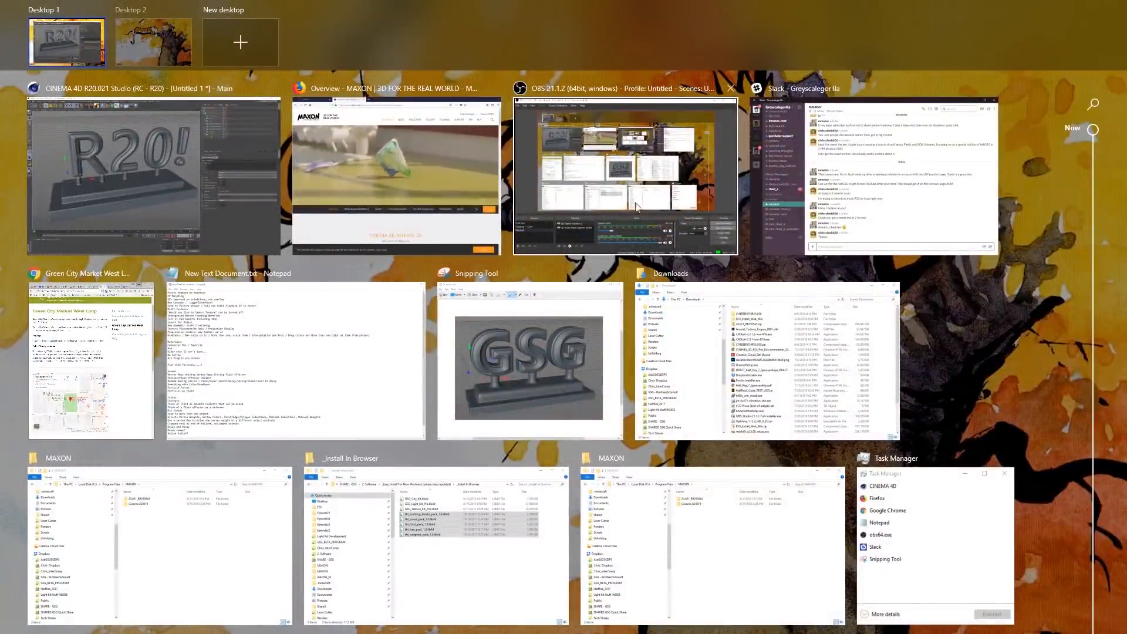
pyautogui.click(407, 177)
pyautogui.click(170, 41)
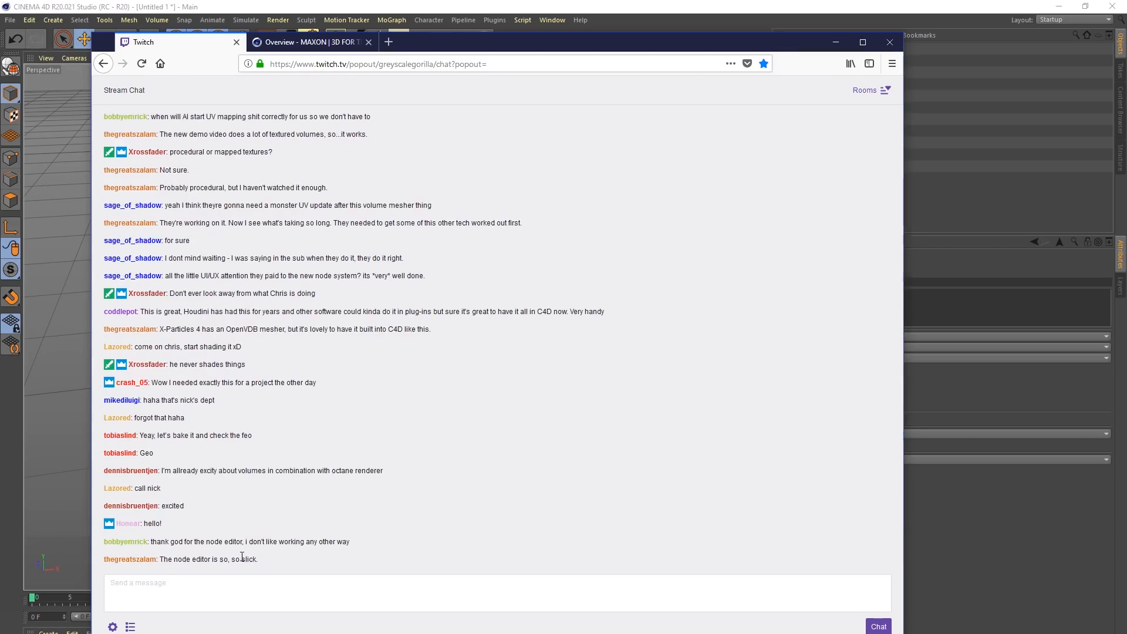
pyautogui.click(633, 11)
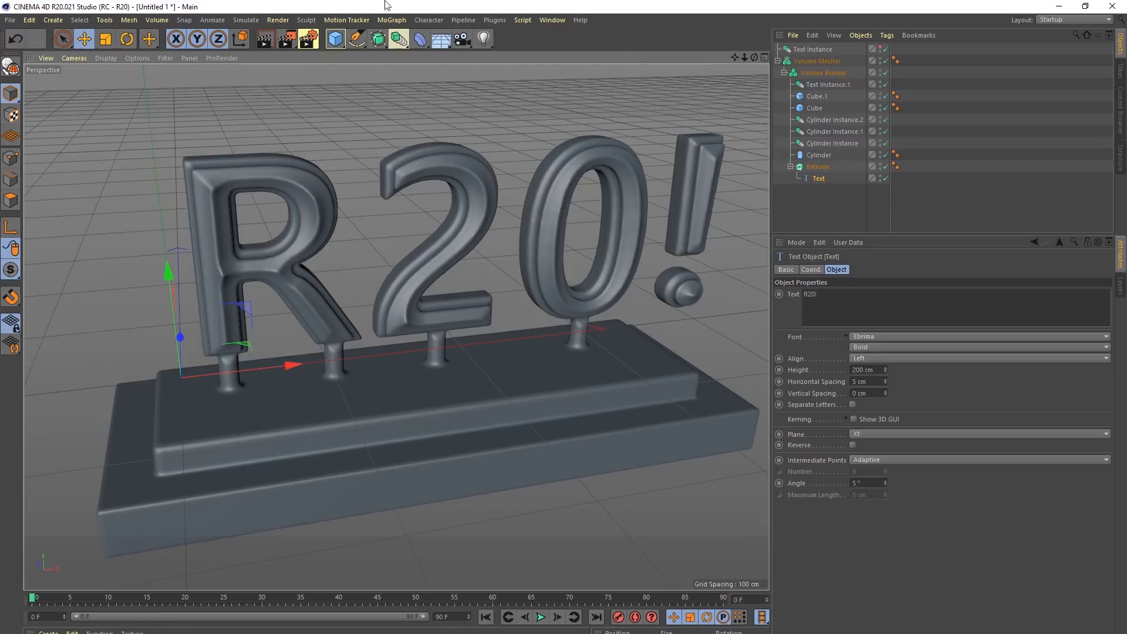
# Step: Start a new project and add a MoGraph Matrix as a 40 × 1 × 40 grid array with 10.5 cm per-step spacing
pyautogui.hotkey('ctrl', 'n')
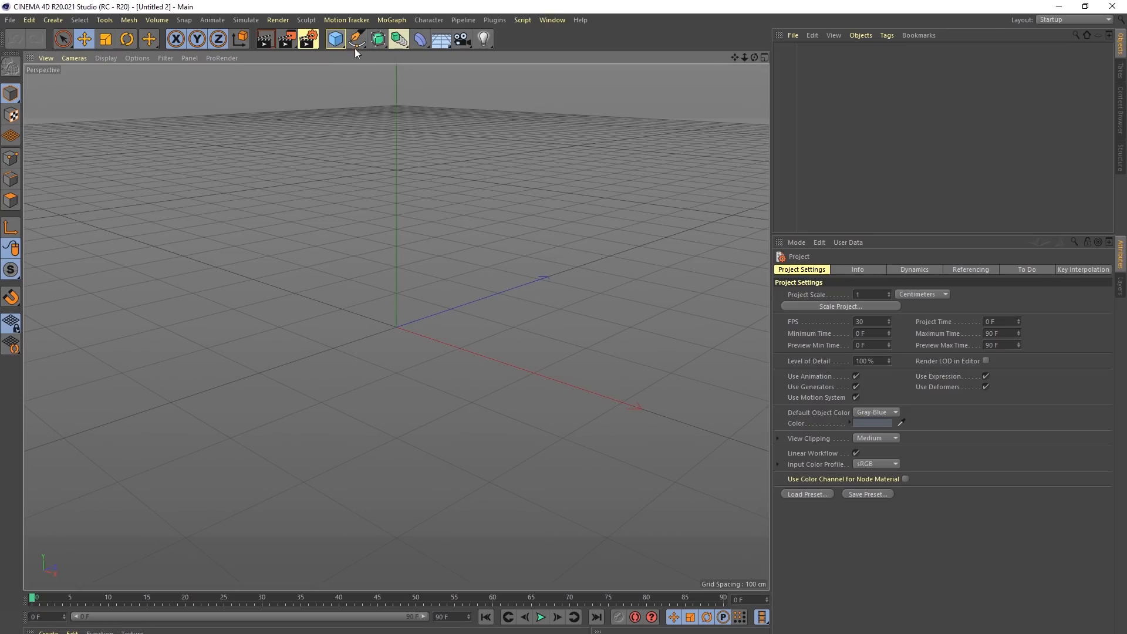
pyautogui.click(391, 20)
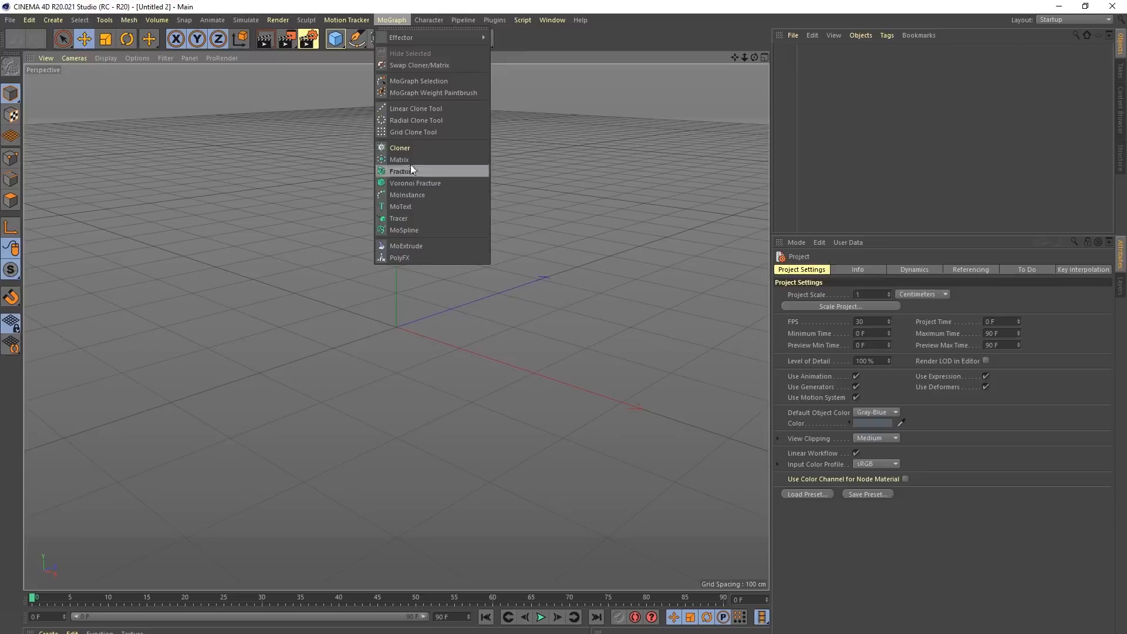
pyautogui.click(402, 159)
pyautogui.keyDown('alt'); pyautogui.moveTo(446, 318); pyautogui.dragTo(399, 293); pyautogui.keyUp('alt')
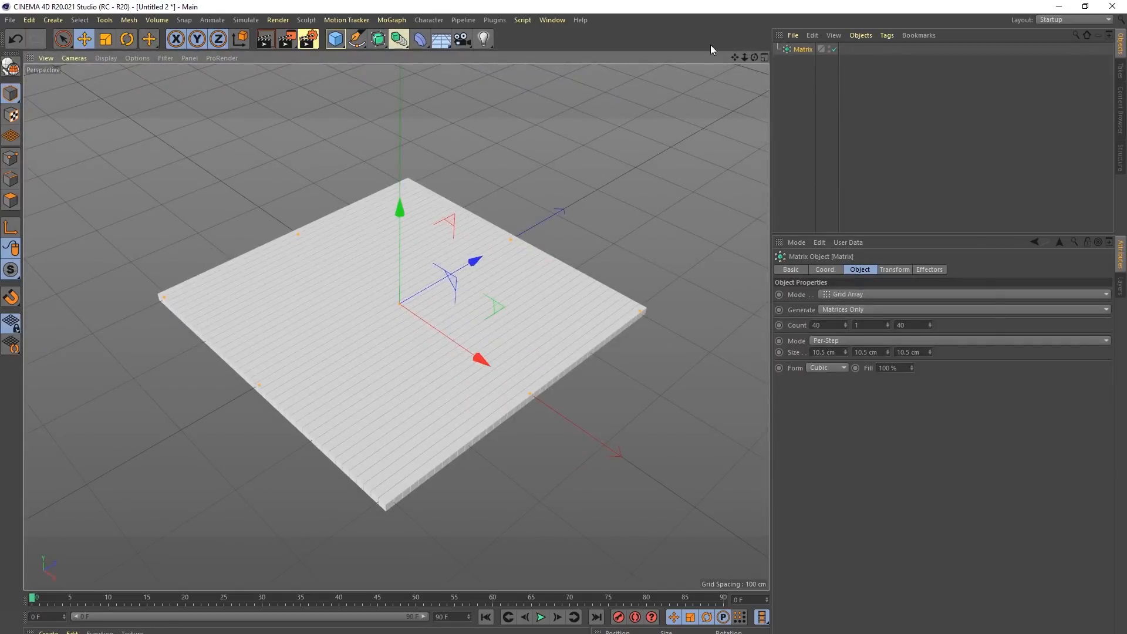
# Step: Add a Plain effector to the Matrix object
pyautogui.click(918, 272)
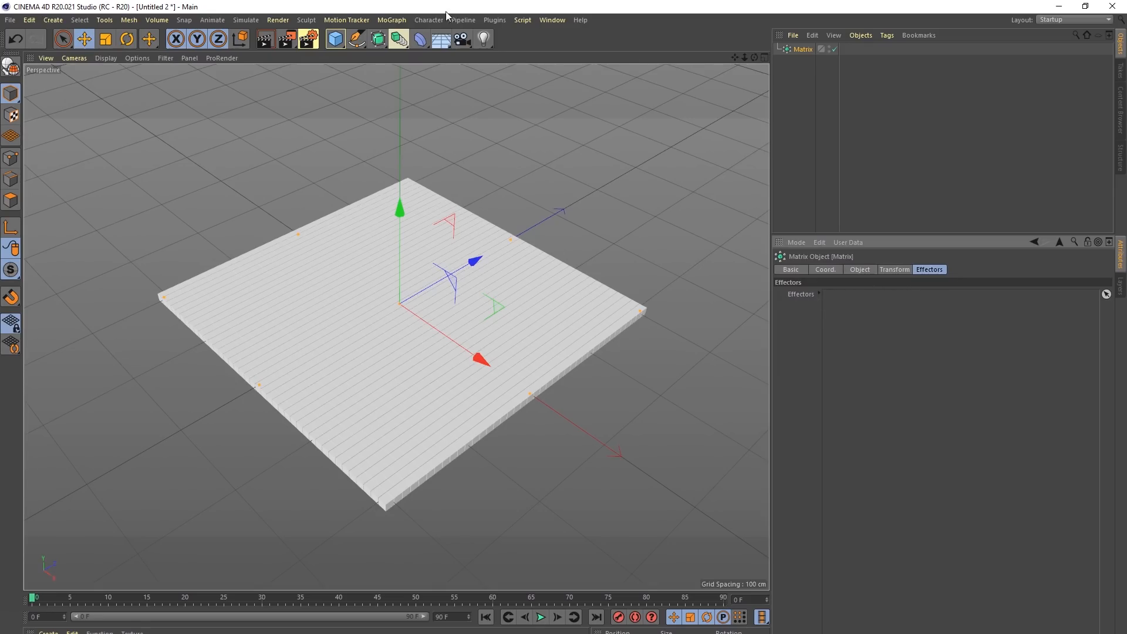
pyautogui.click(392, 19)
pyautogui.moveTo(407, 38)
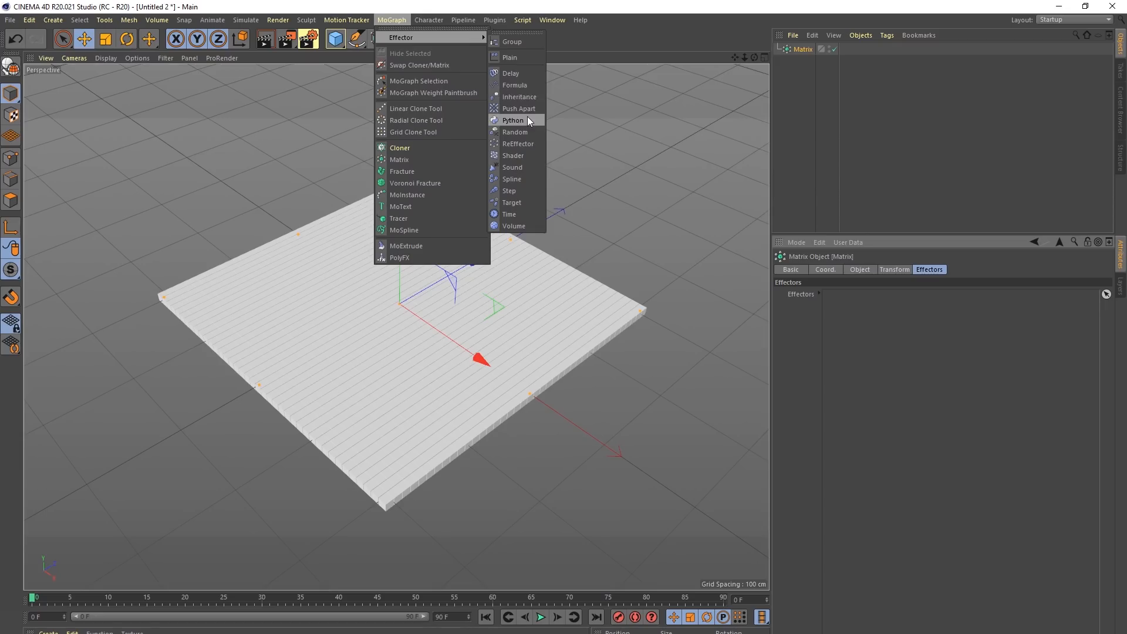
pyautogui.click(519, 56)
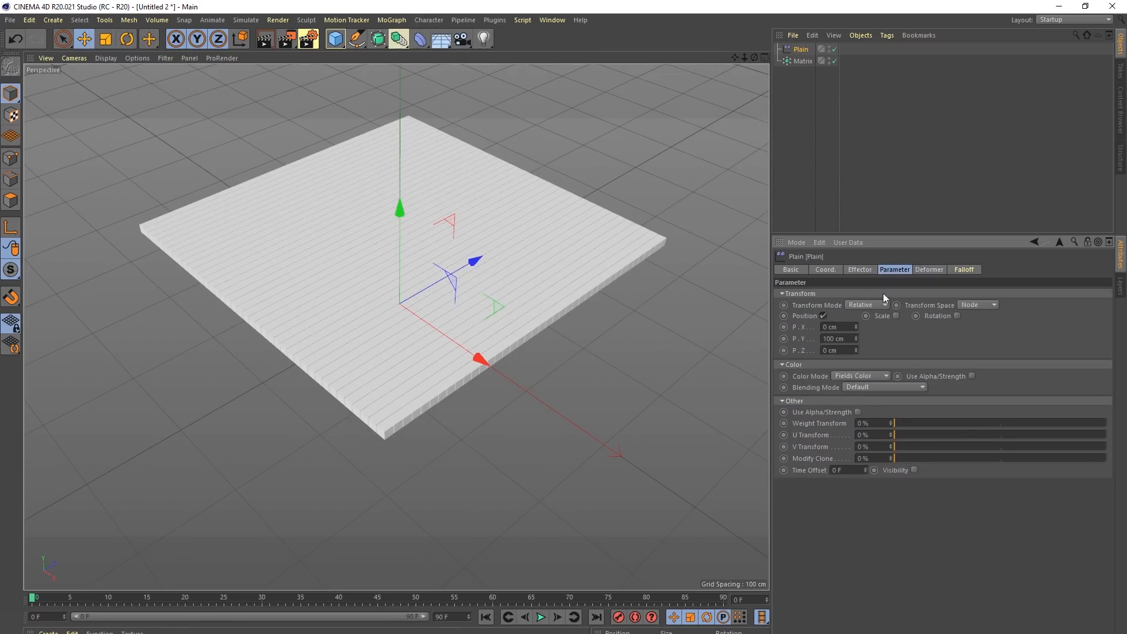
# Step: Create a Spherical Field in the Plain effector's falloff to limit its effect on the Matrix grid
pyautogui.click(963, 270)
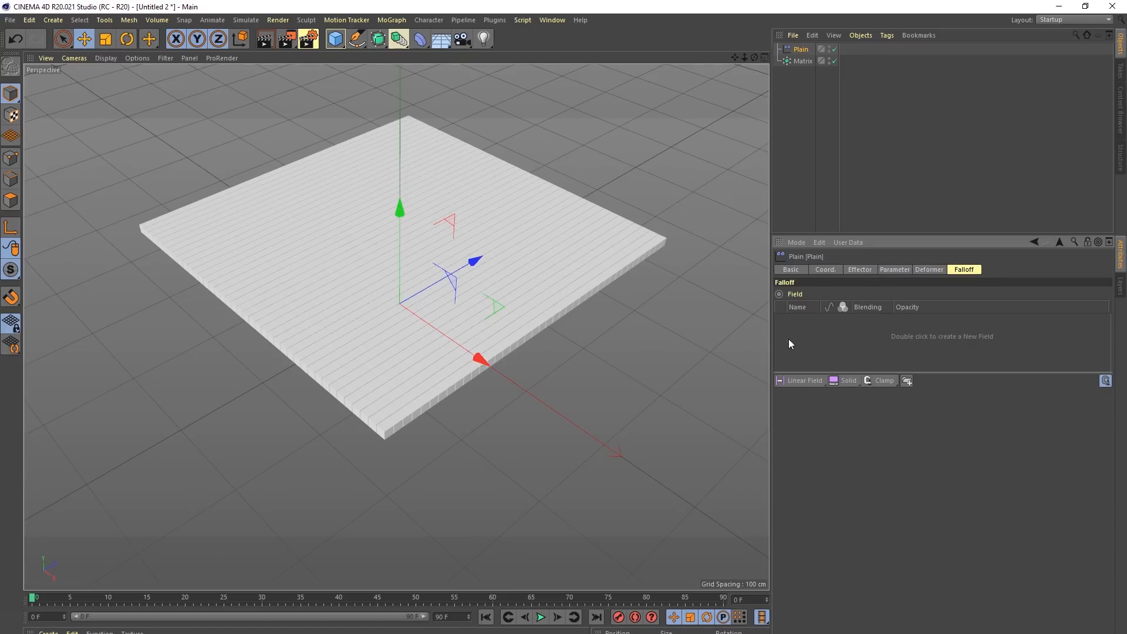
pyautogui.doubleClick(808, 338)
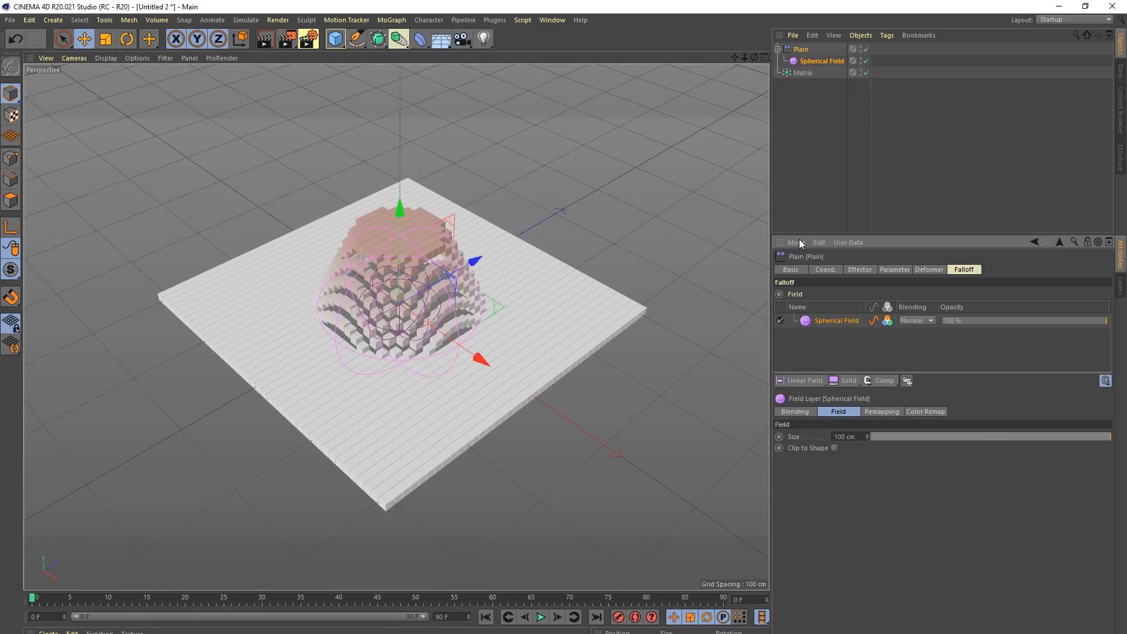
pyautogui.keyDown('alt'); pyautogui.moveTo(542, 276); pyautogui.dragTo(464, 256); pyautogui.keyUp('alt')
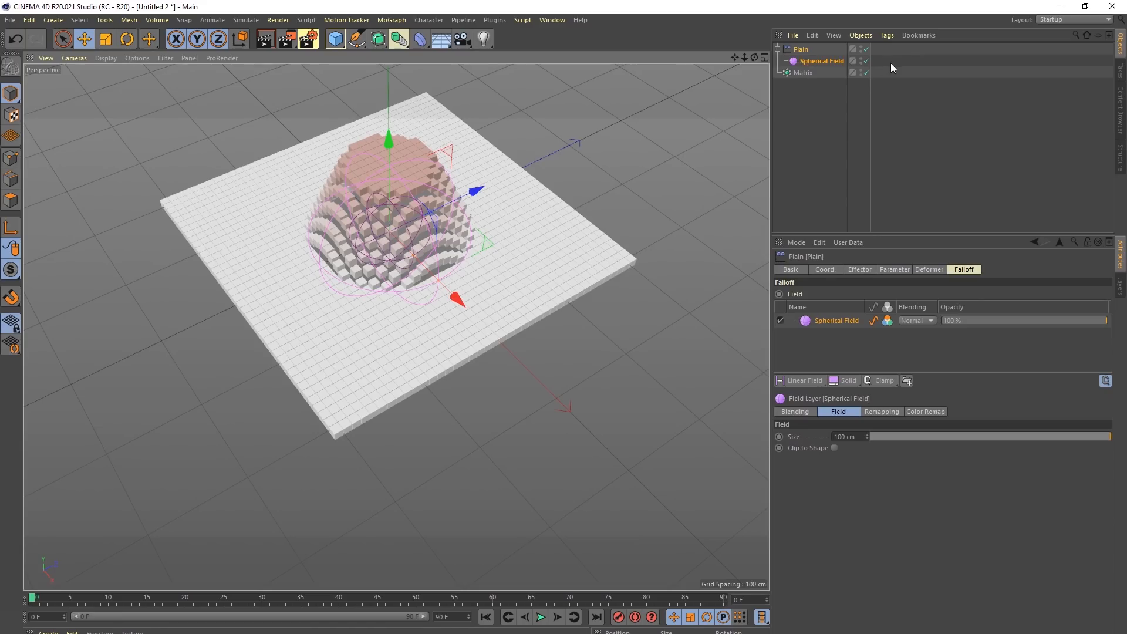
# Step: Examine the field types available for the Spherical Field and return to the Plain effector's falloff settings
pyautogui.click(795, 62)
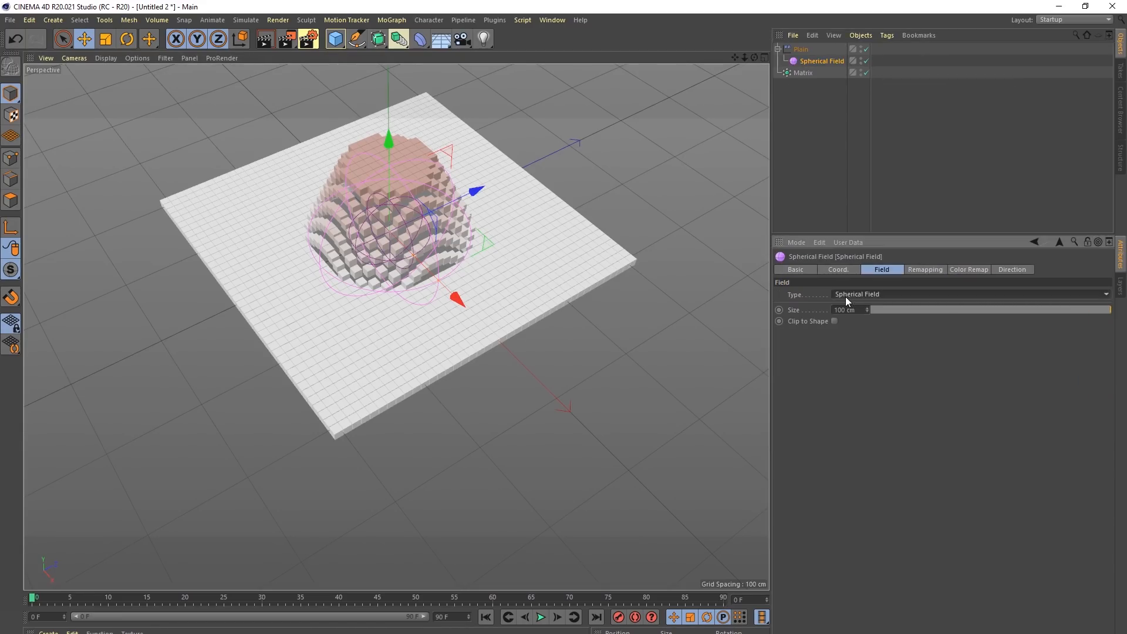
pyautogui.click(846, 295)
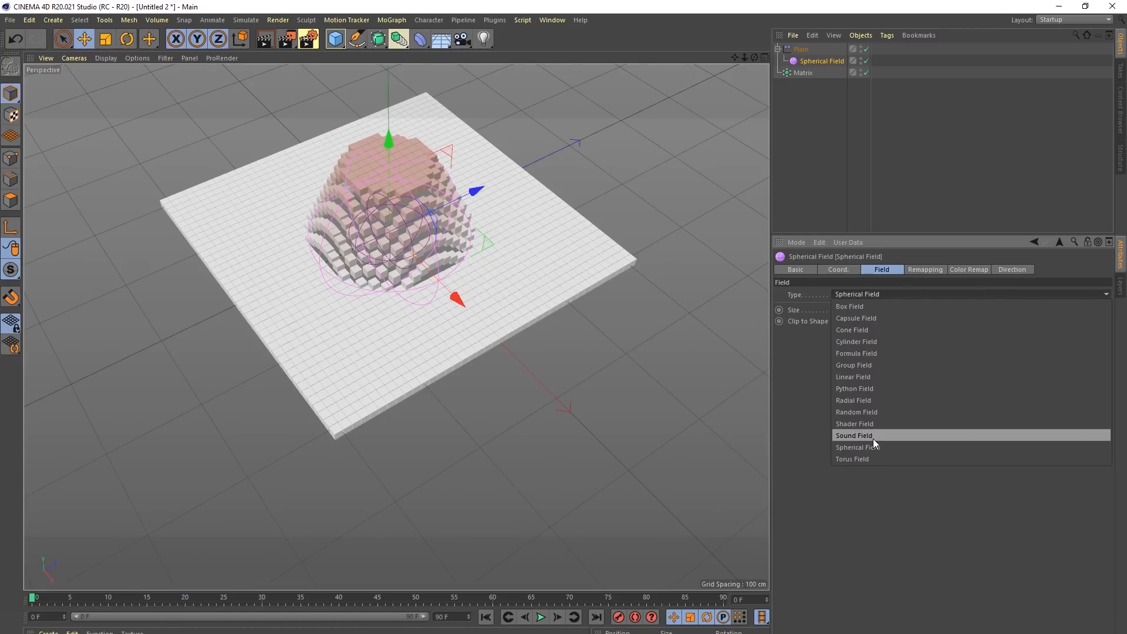
pyautogui.click(787, 392)
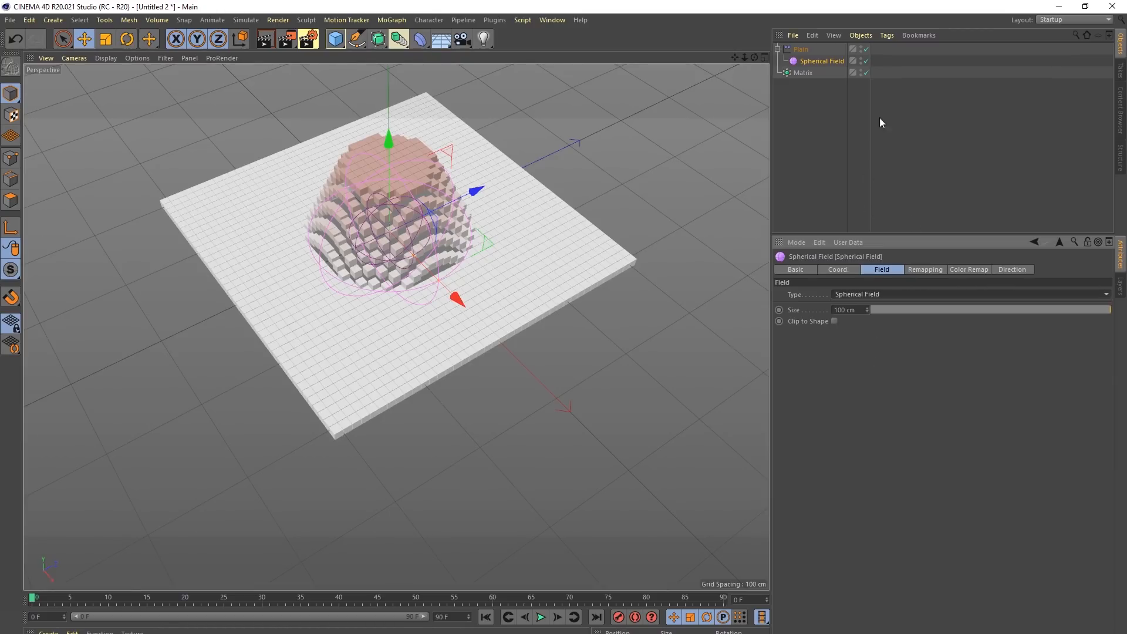
pyautogui.click(801, 49)
pyautogui.click(964, 270)
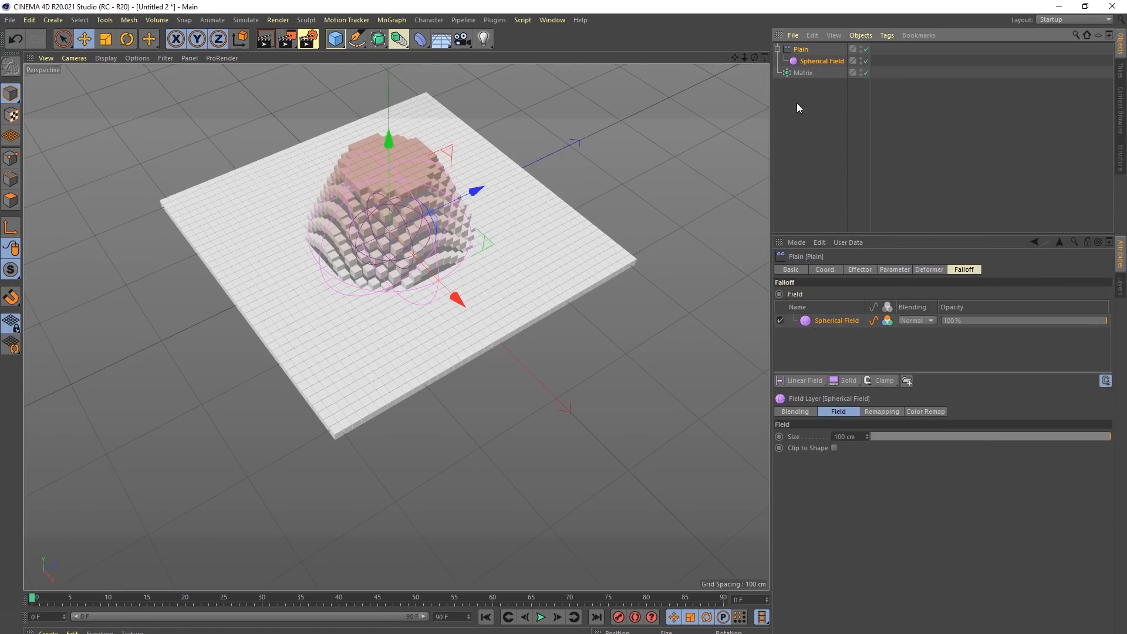
# Step: Unparent the Spherical Field from the Plain effector, placing it below the Matrix, and move it toward the back-left part of the grid
pyautogui.click(804, 62)
pyautogui.moveTo(480, 188); pyautogui.dragTo(425, 192)
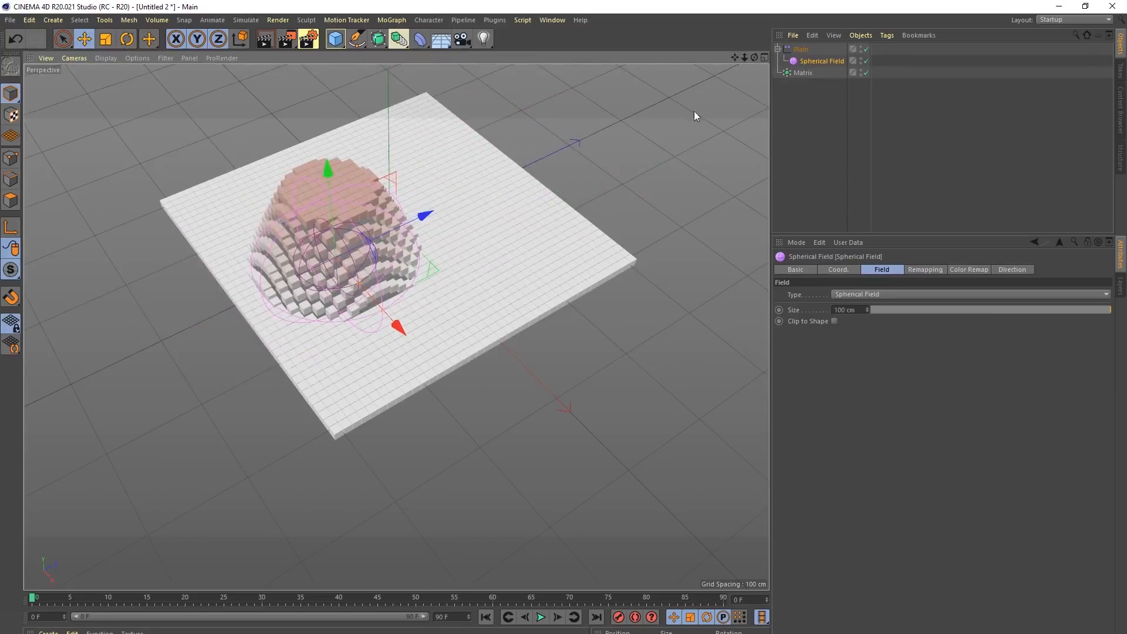
pyautogui.moveTo(806, 62); pyautogui.dragTo(802, 77)
pyautogui.moveTo(433, 217); pyautogui.dragTo(481, 193)
pyautogui.moveTo(455, 306); pyautogui.dragTo(376, 168)
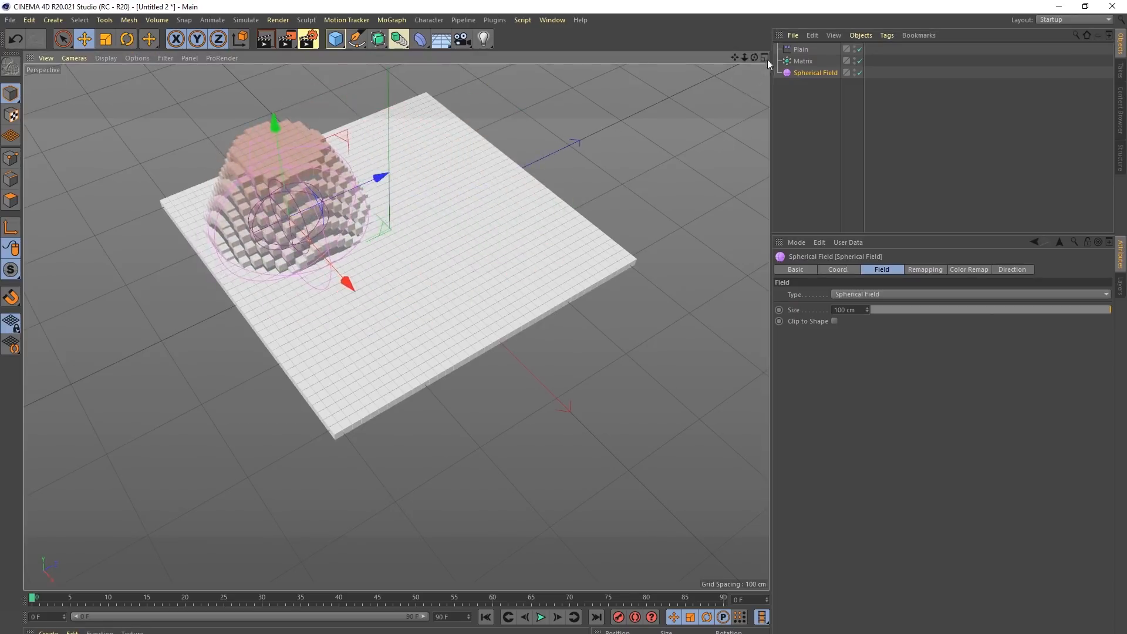
# Step: Add a second Spherical Field to the Plain effector's falloff and move it across the grid away from the first field
pyautogui.click(784, 48)
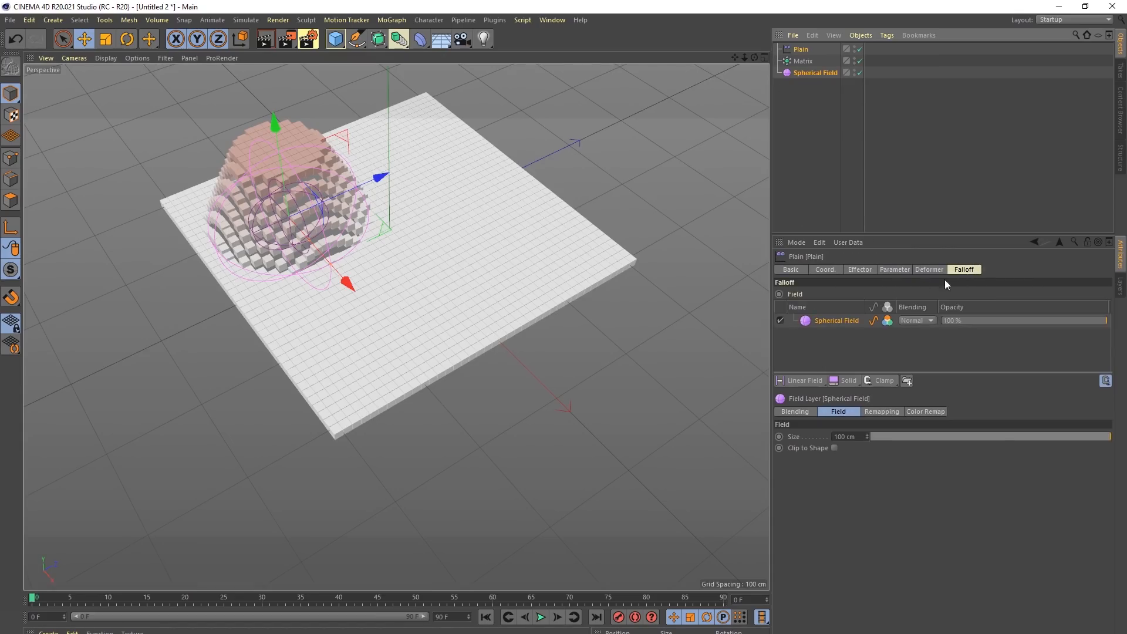
pyautogui.doubleClick(799, 358)
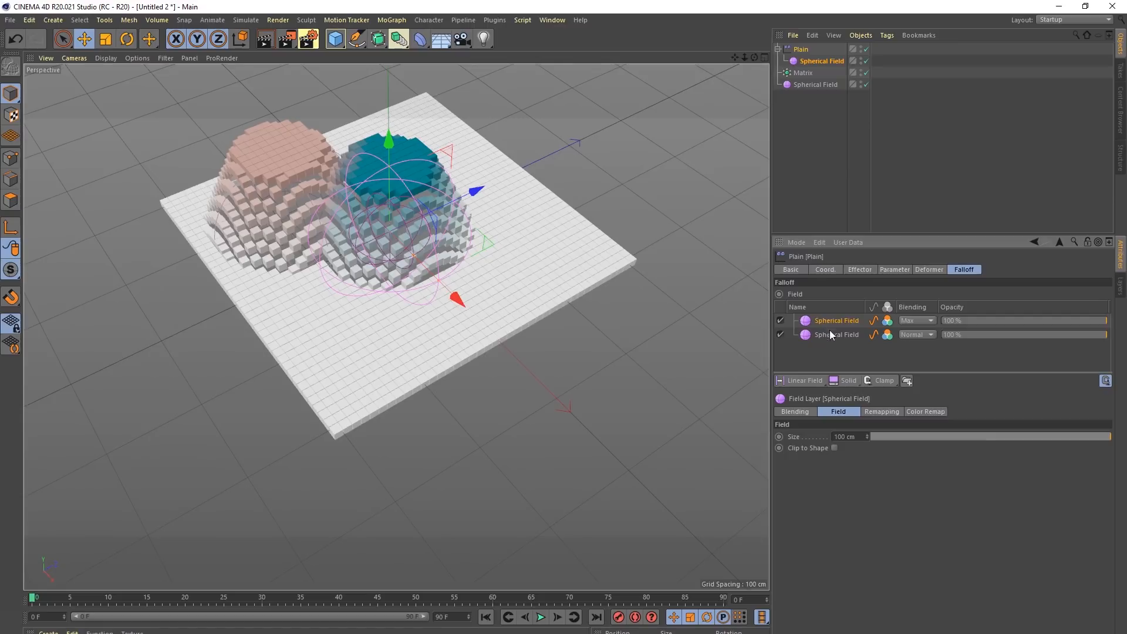
pyautogui.click(806, 63)
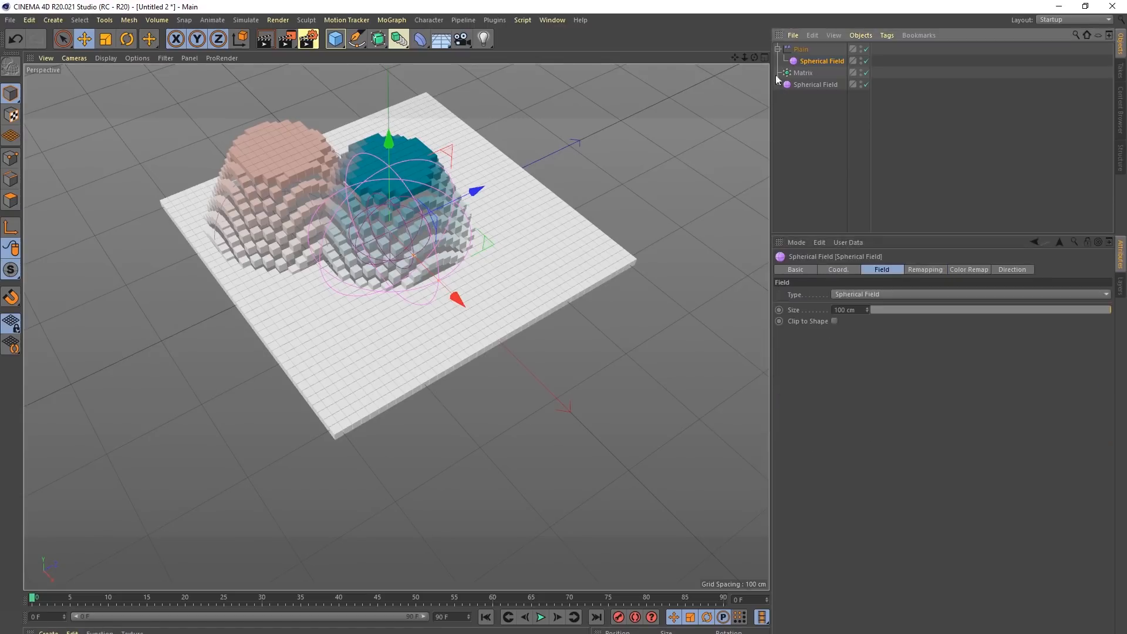
pyautogui.moveTo(491, 242); pyautogui.dragTo(576, 252)
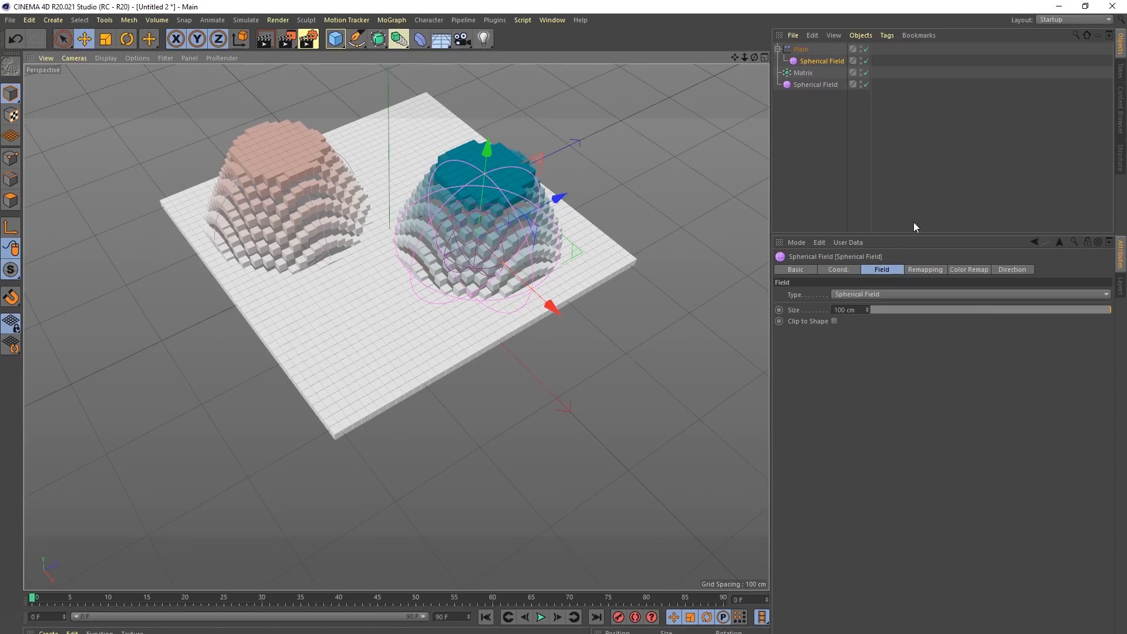
# Step: Shift the second Spherical Field slightly and set its blending mode to Subtract in the Plain effector's falloff
pyautogui.click(801, 51)
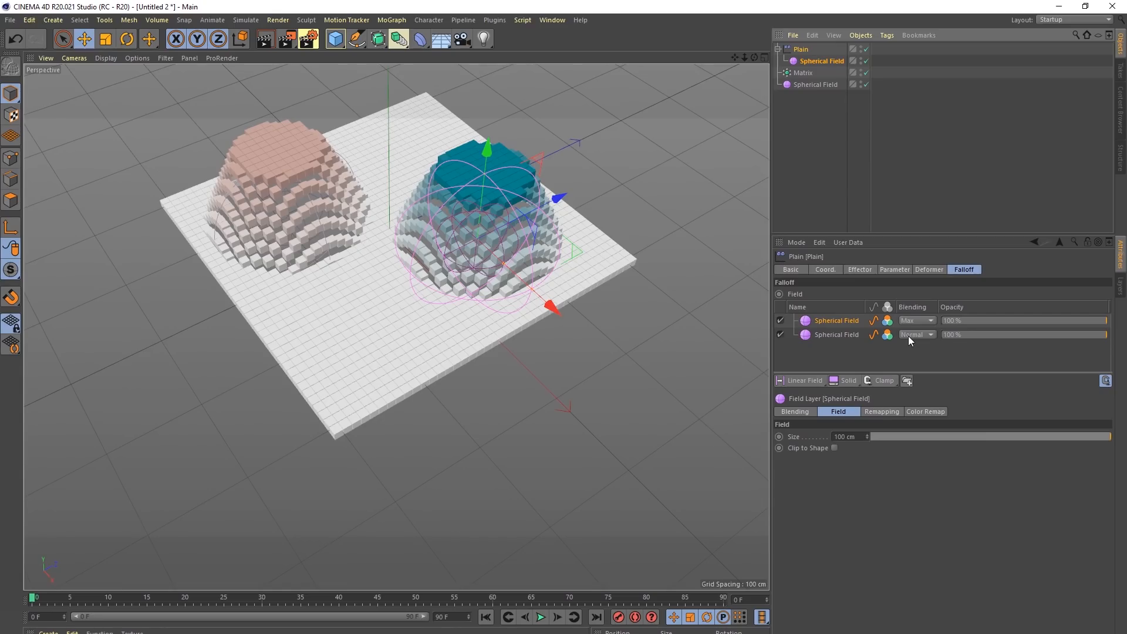
pyautogui.click(913, 320)
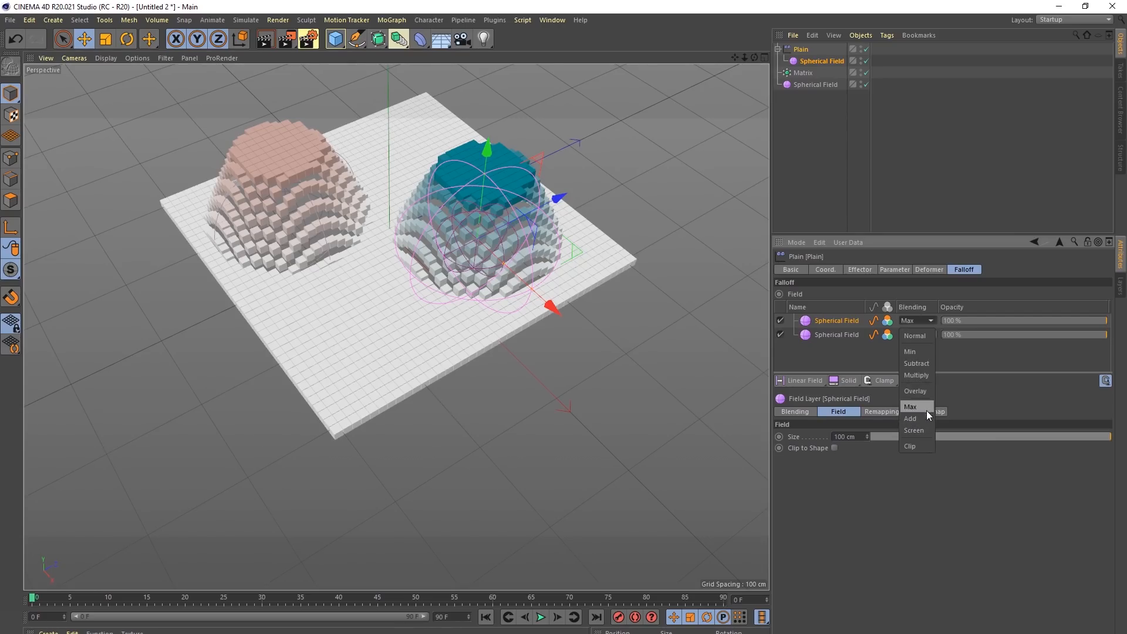
pyautogui.click(917, 320)
pyautogui.click(917, 322)
pyautogui.click(911, 305)
pyautogui.moveTo(576, 251)
pyautogui.mouseDown()
pyautogui.moveTo(462, 230)
pyautogui.moveTo(577, 260)
pyautogui.mouseUp()
pyautogui.click(917, 321)
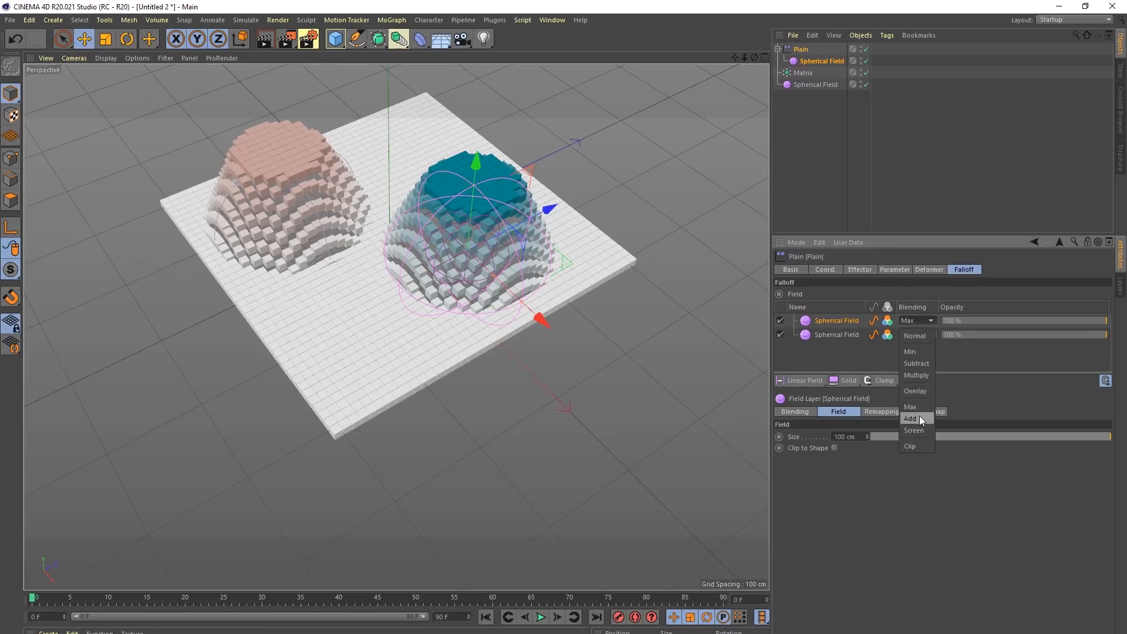
pyautogui.click(927, 366)
# Step: Move the subtracting Spherical Field toward the first field until they overlap, and adjust its falloff opacity back to 100%
pyautogui.keyDown('alt'); pyautogui.moveTo(536, 258); pyautogui.dragTo(464, 258); pyautogui.keyUp('alt')
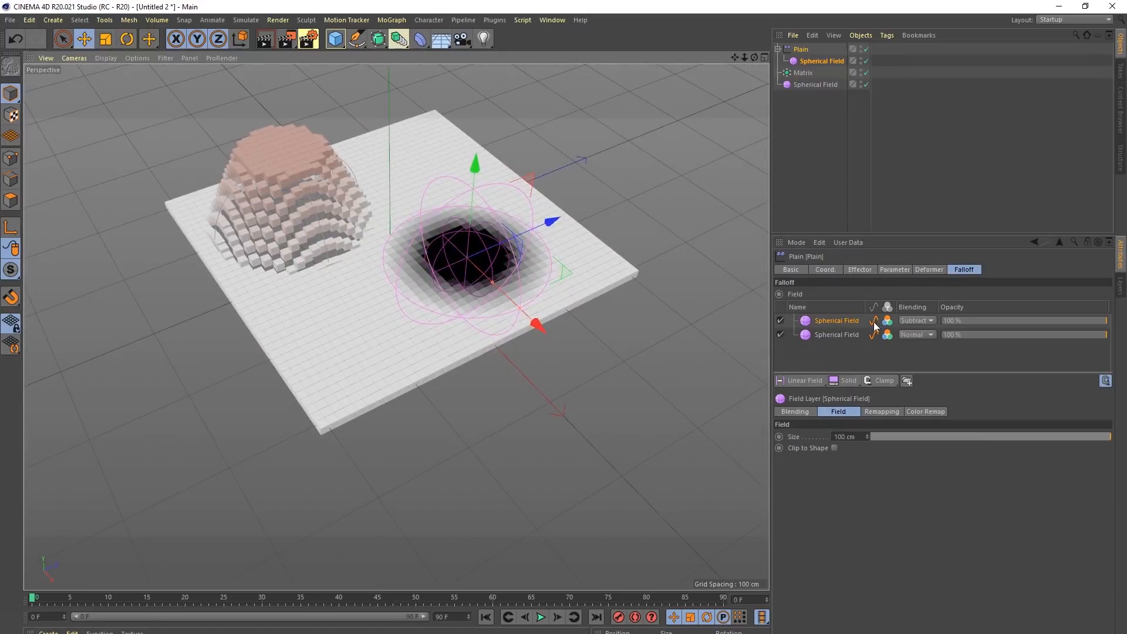
pyautogui.moveTo(569, 269); pyautogui.dragTo(504, 265)
pyautogui.moveTo(435, 277); pyautogui.dragTo(471, 253)
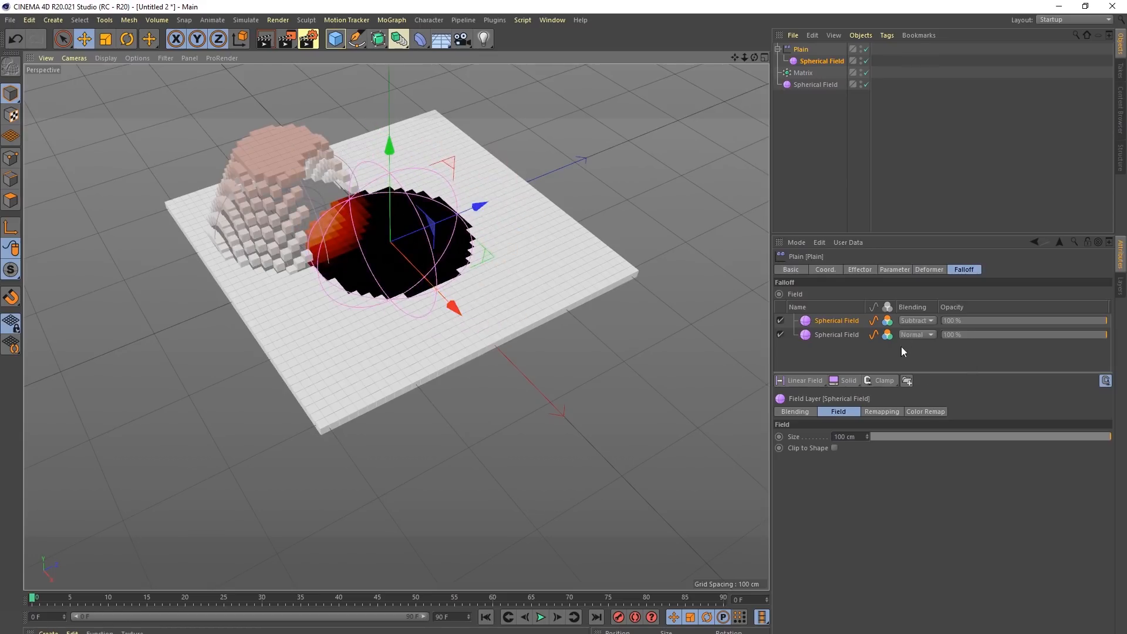
pyautogui.moveTo(1008, 321); pyautogui.dragTo(1114, 343)
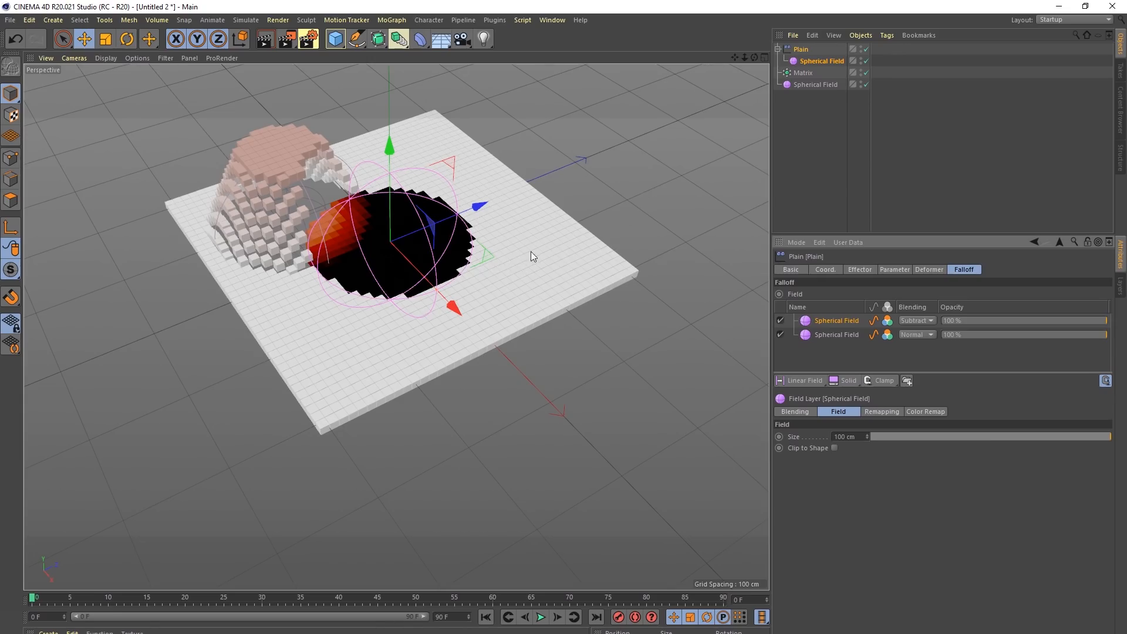
# Step: Delete the Spherical Field below the Matrix and set the remaining field's remapping Inner Offset to 0%
pyautogui.click(819, 86)
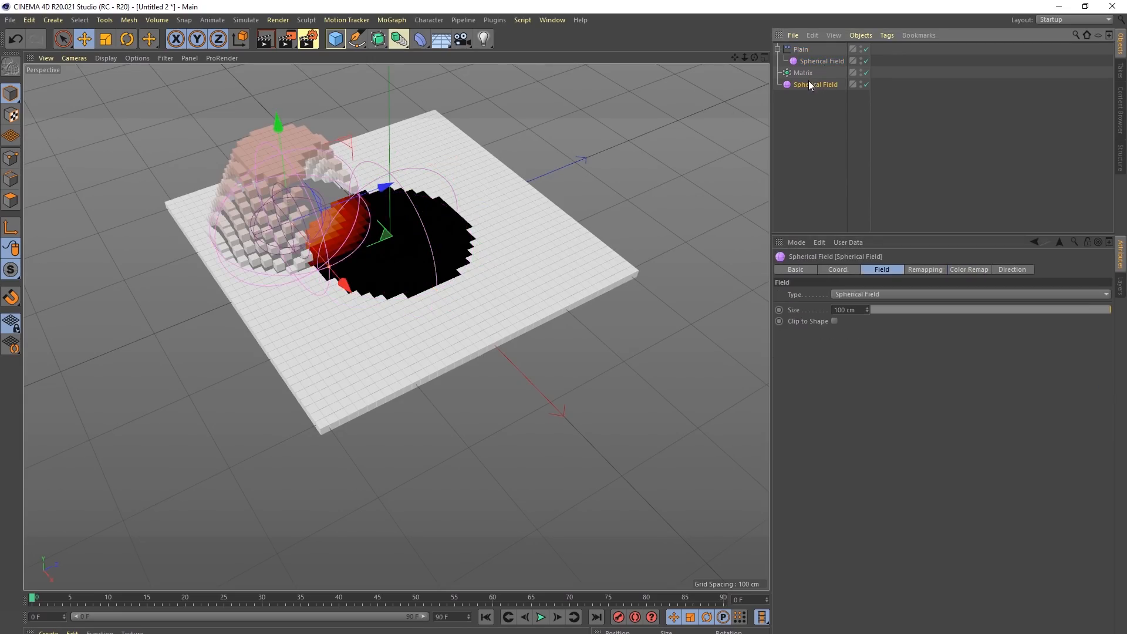
pyautogui.press('Delete')
pyautogui.click(803, 61)
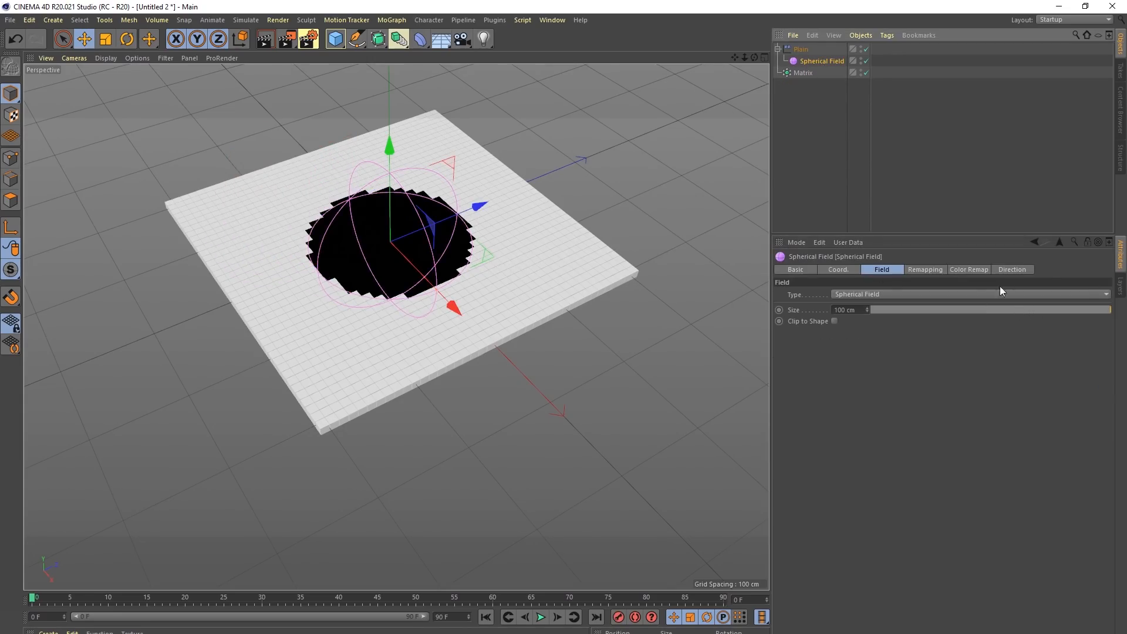
pyautogui.click(920, 272)
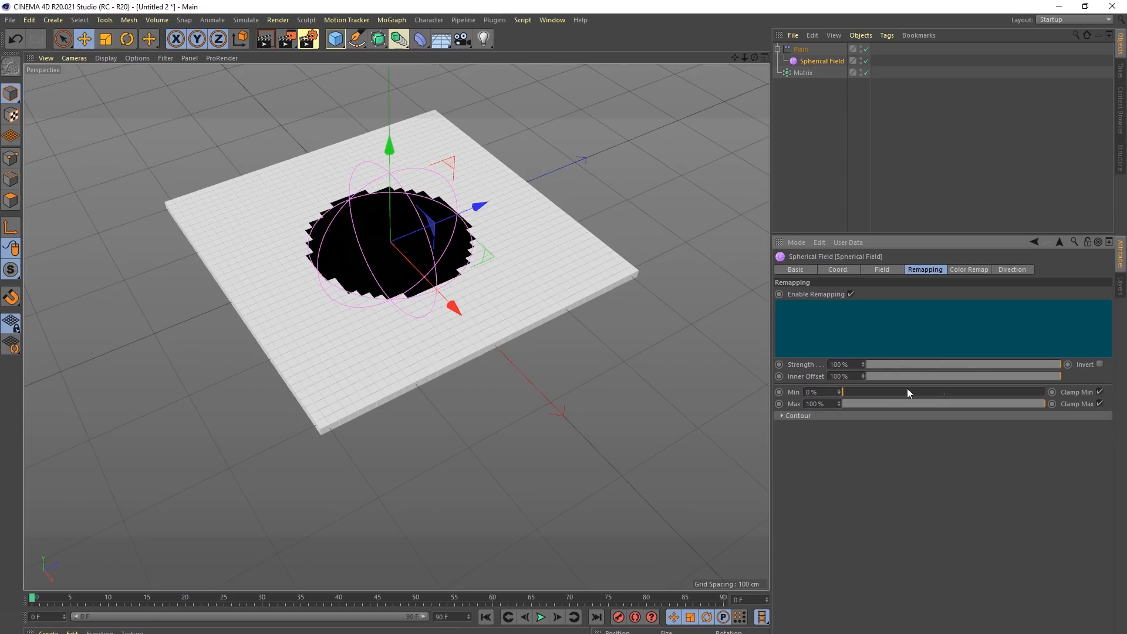
pyautogui.moveTo(929, 376); pyautogui.dragTo(803, 381)
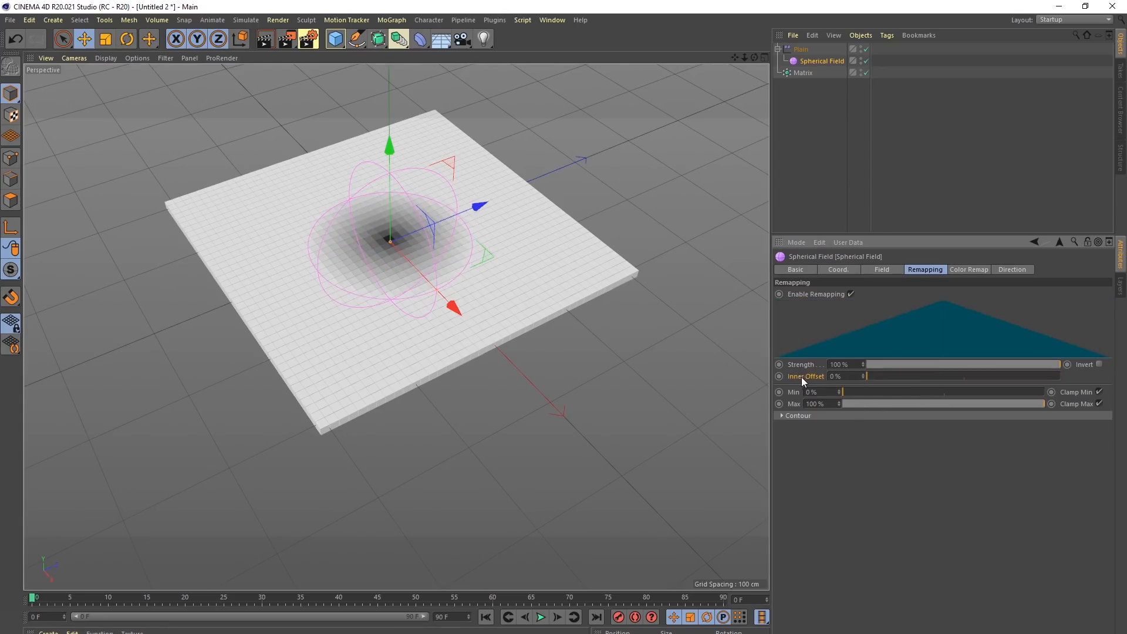
# Step: Set the remaining Spherical Field's blending mode to Normal in the Plain effector's falloff
pyautogui.click(969, 271)
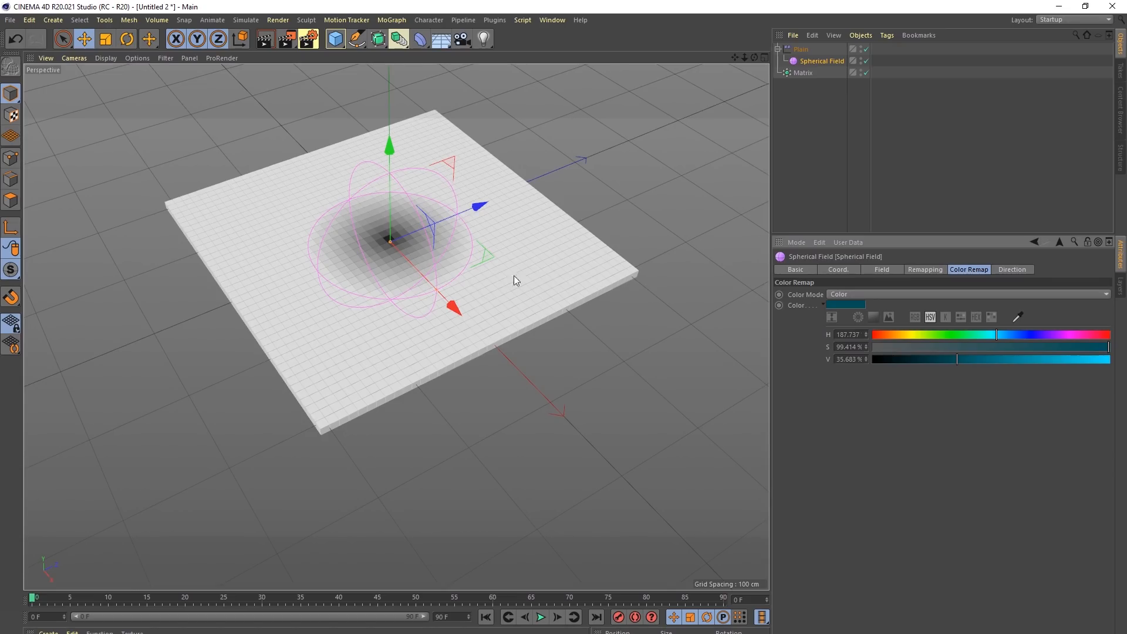
pyautogui.click(796, 53)
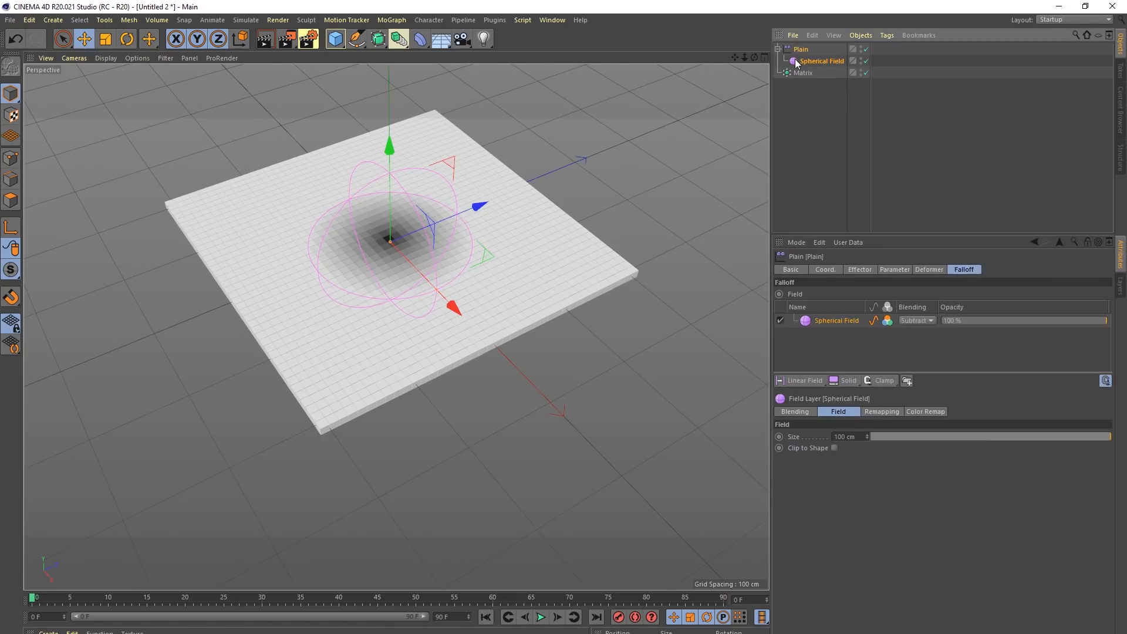
pyautogui.click(920, 322)
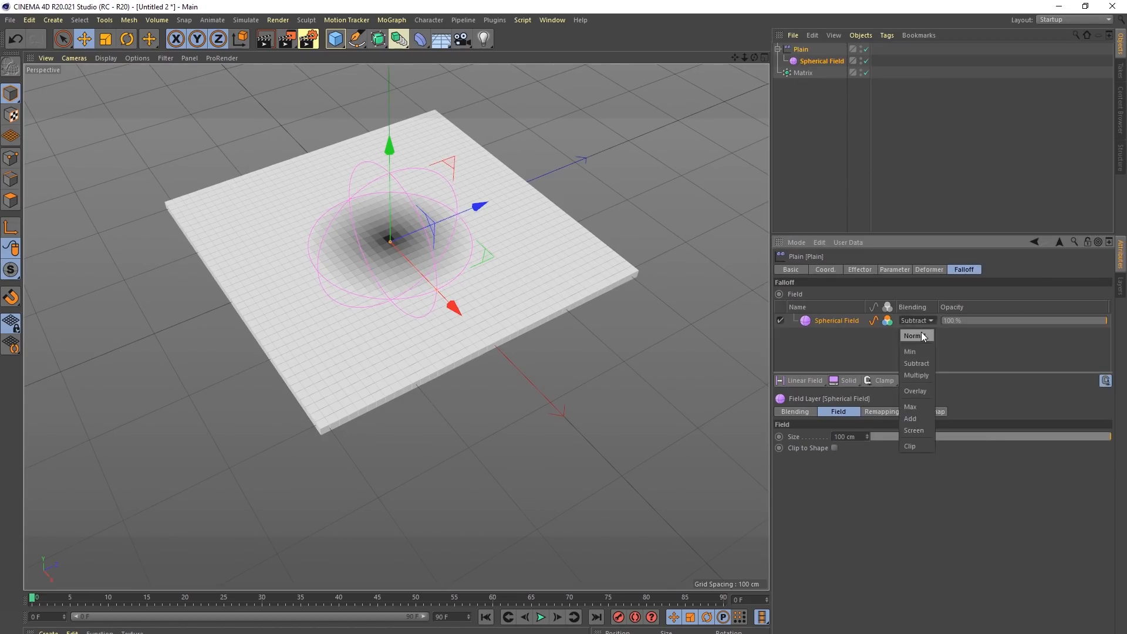
pyautogui.click(921, 333)
# Step: Set the Spherical Field's remap color to green with H 101°, S 100% and V 77%, keeping the Inner Offset at 0%
pyautogui.click(822, 61)
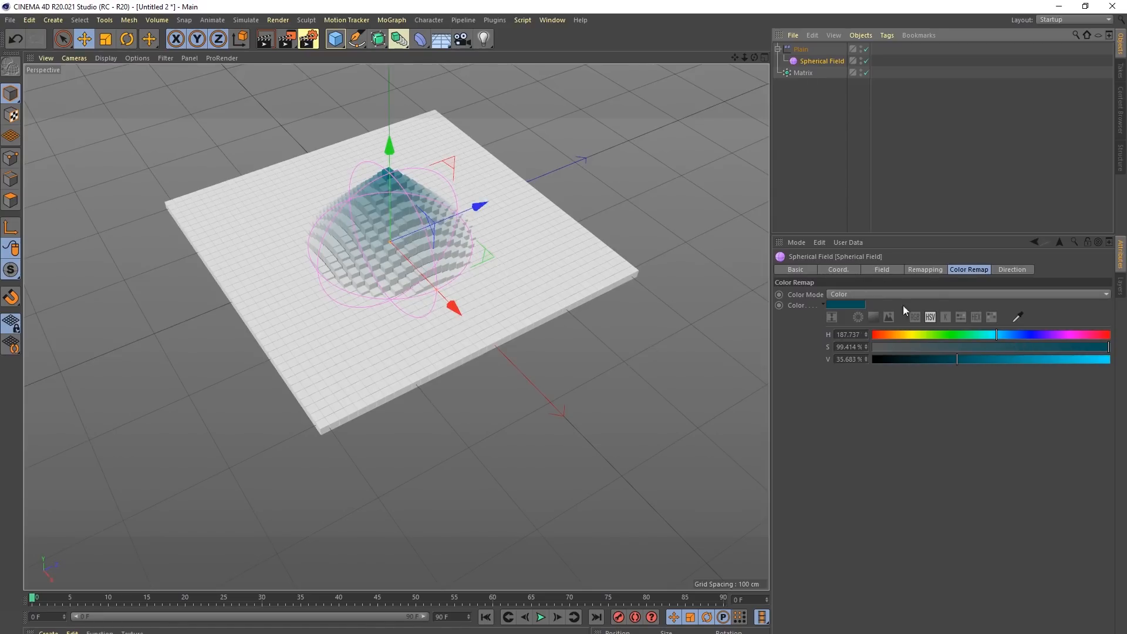
pyautogui.moveTo(945, 335); pyautogui.dragTo(940, 334)
pyautogui.moveTo(1048, 346)
pyautogui.mouseDown()
pyautogui.moveTo(1111, 346)
pyautogui.moveTo(1056, 359)
pyautogui.mouseUp()
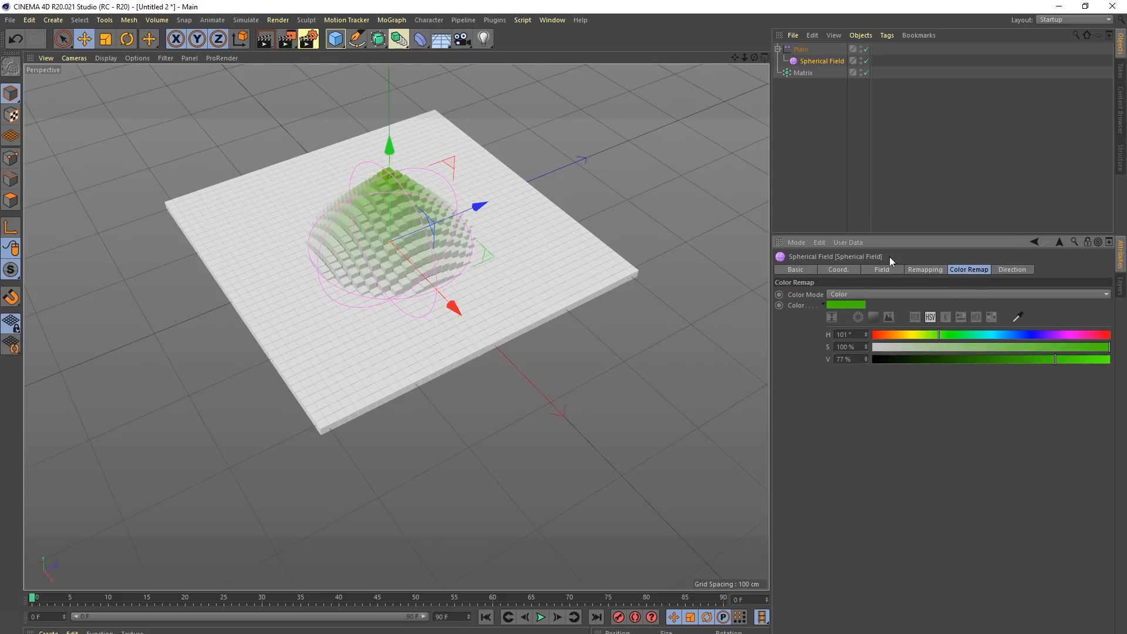
pyautogui.click(925, 269)
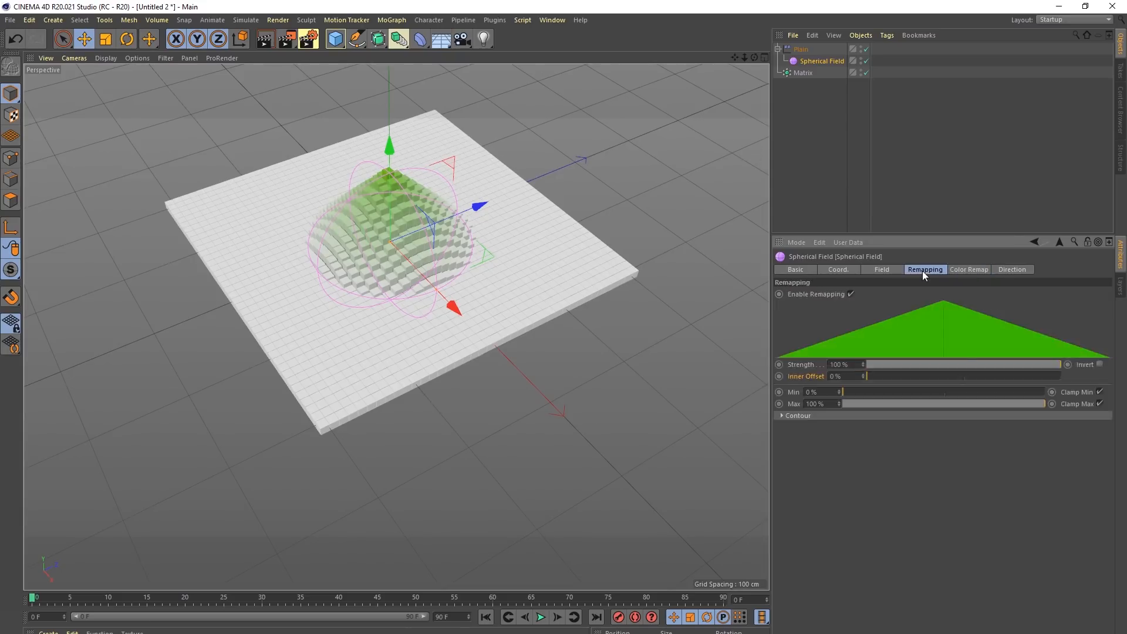
pyautogui.moveTo(866, 377); pyautogui.dragTo(723, 358)
# Step: Turn off the Plain effector's Position transform, leaving its Color Mode at Fields Color
pyautogui.click(800, 50)
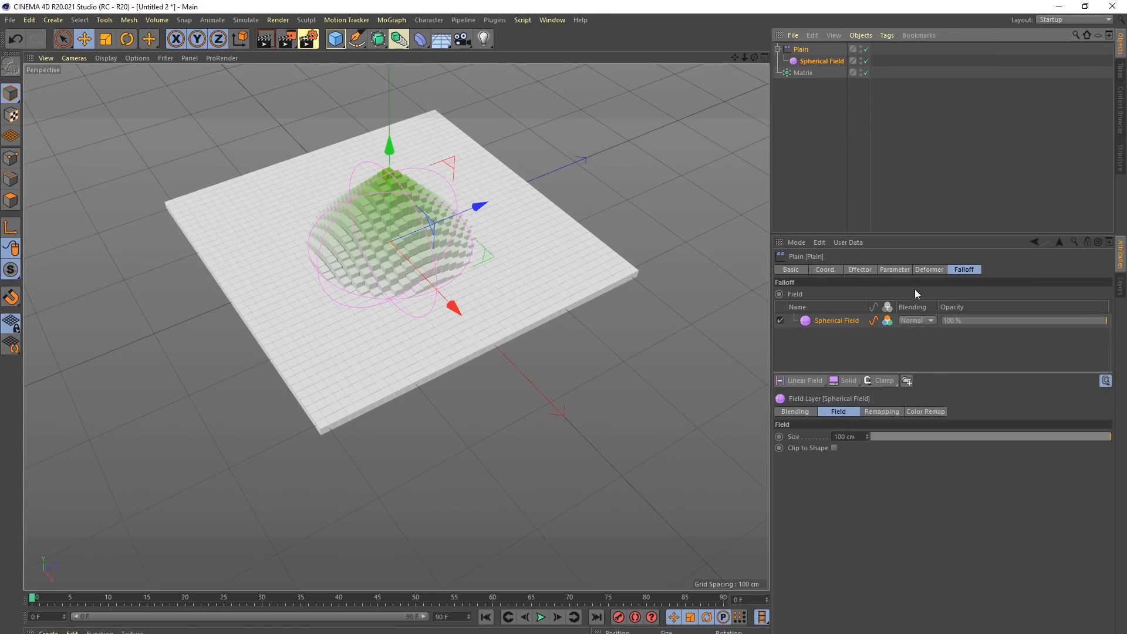
pyautogui.click(863, 271)
pyautogui.click(887, 271)
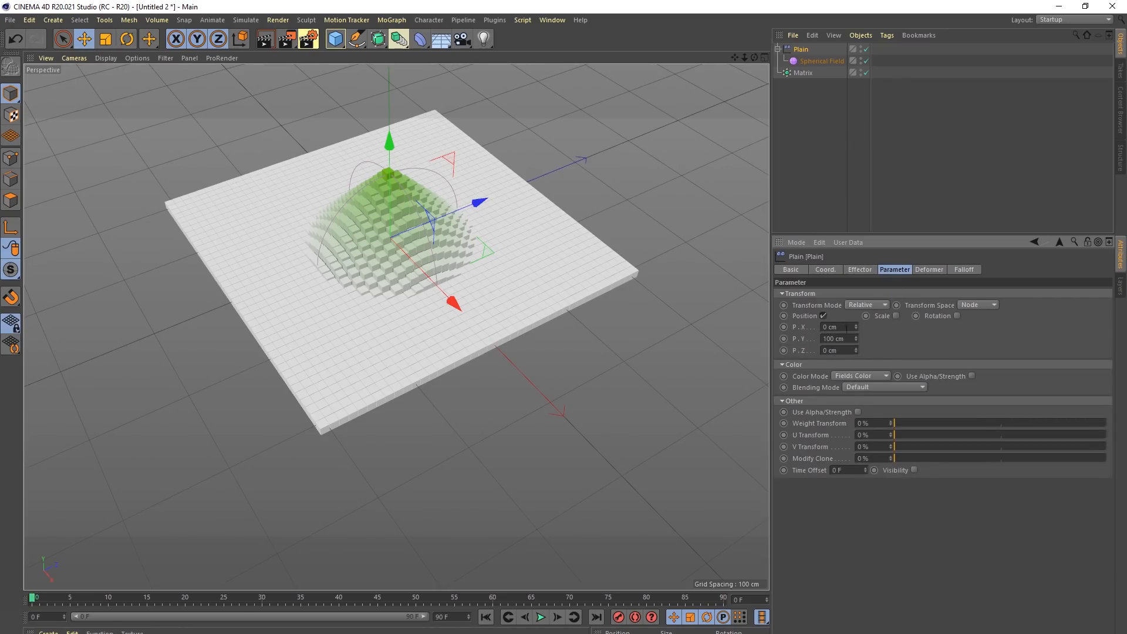
pyautogui.click(846, 379)
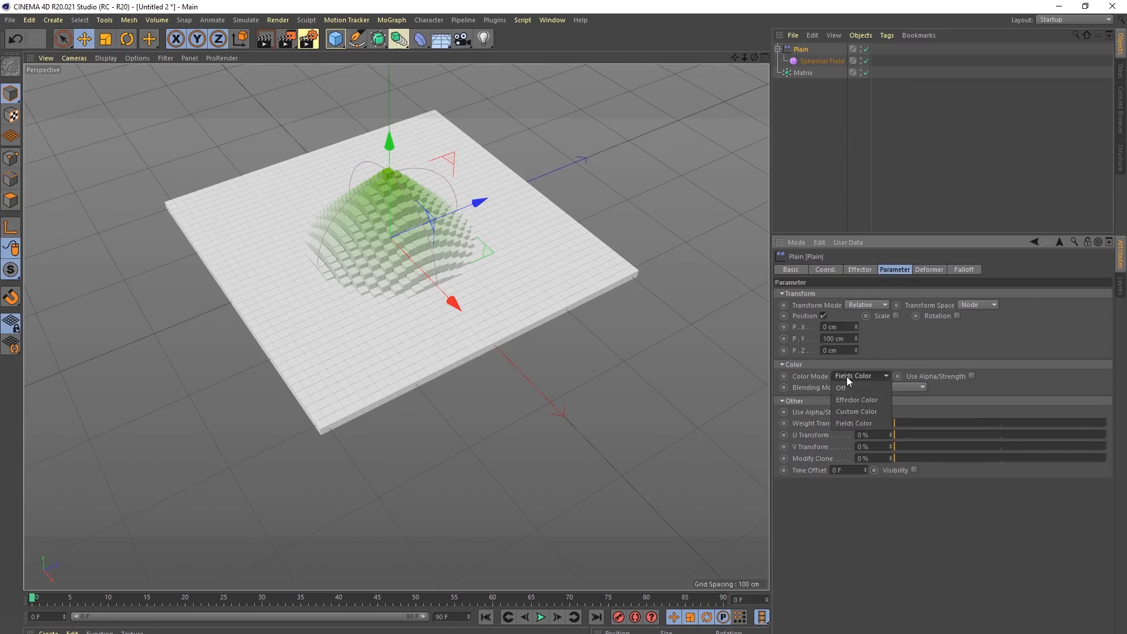
pyautogui.click(825, 316)
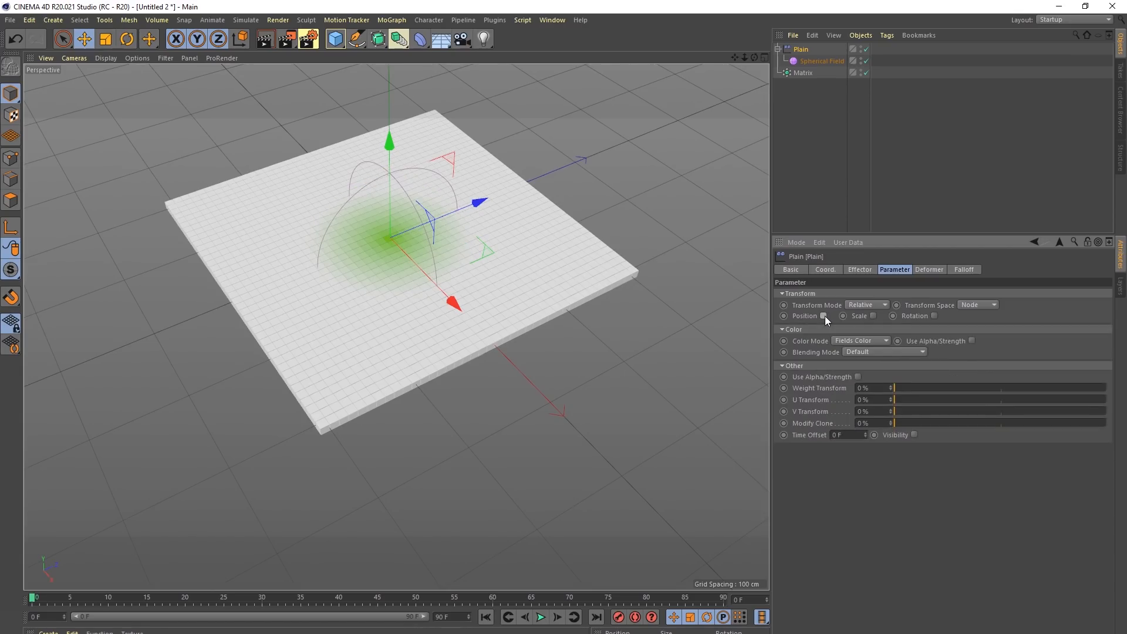
# Step: Change the Spherical Field's color remap mode from a single color to Gradient
pyautogui.click(794, 63)
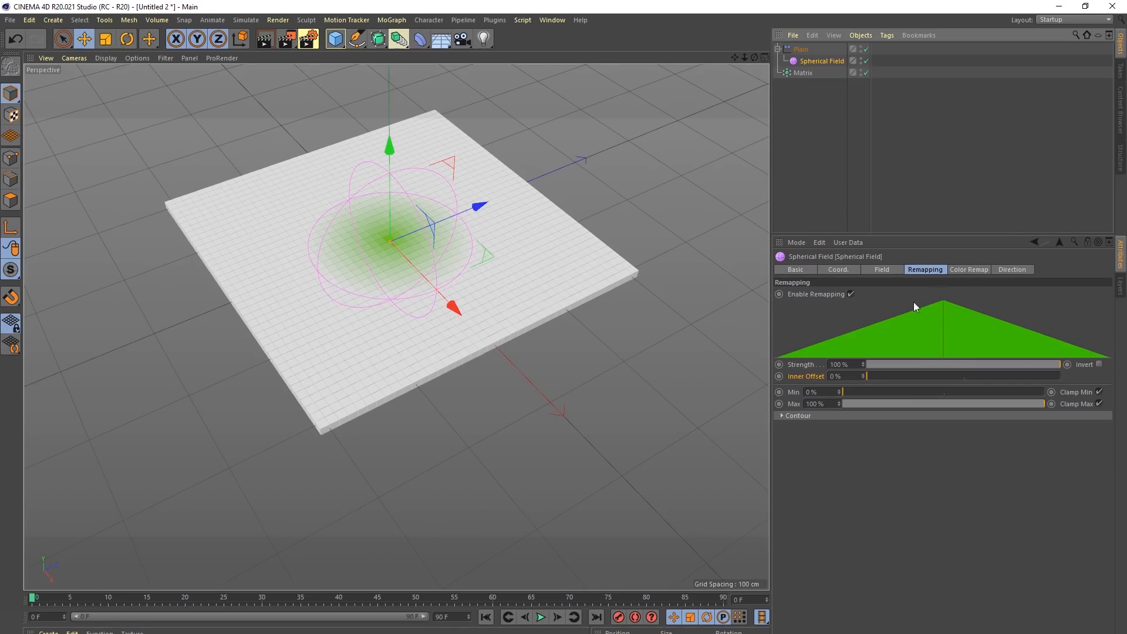
pyautogui.click(966, 271)
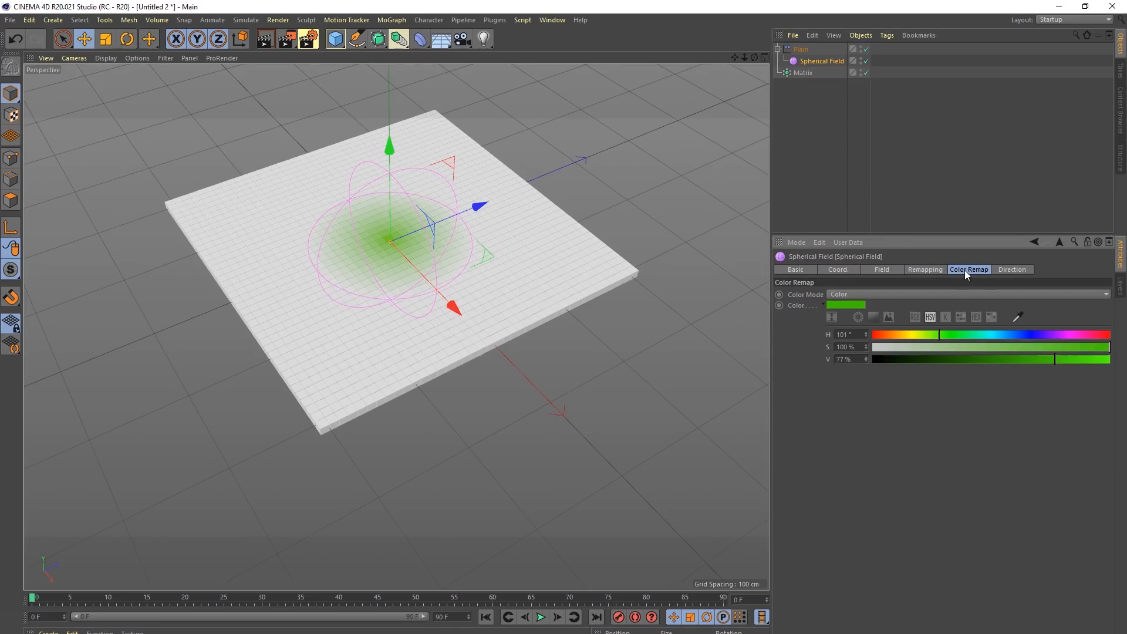
pyautogui.click(860, 294)
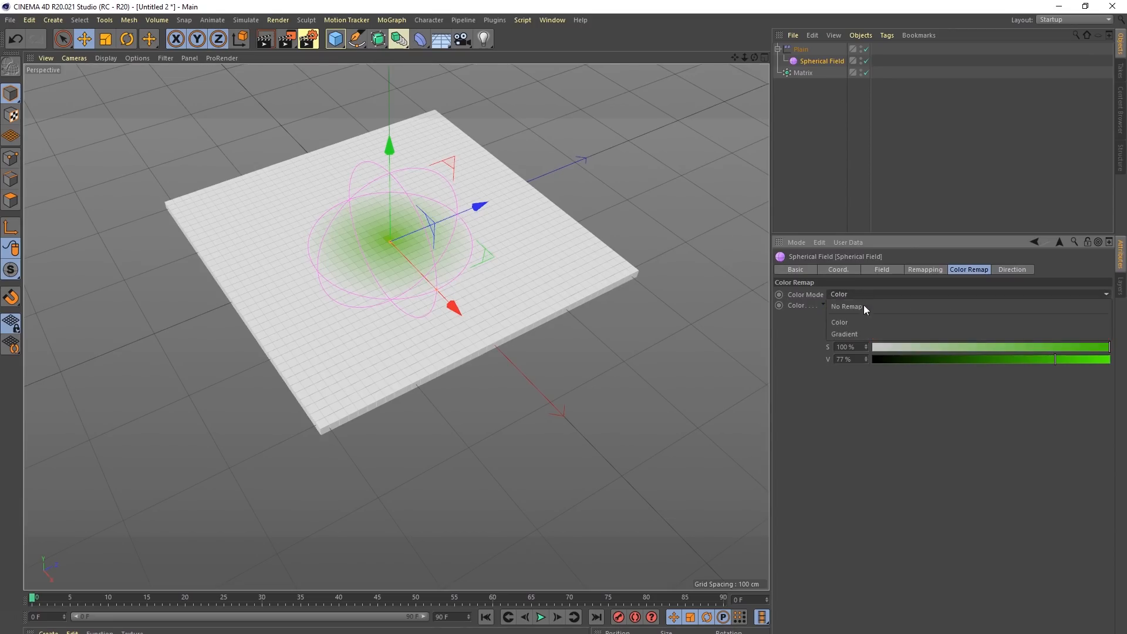
pyautogui.click(862, 326)
pyautogui.moveTo(861, 334)
pyautogui.mouseDown()
pyautogui.moveTo(835, 327)
pyautogui.moveTo(1061, 323)
pyautogui.moveTo(863, 344)
pyautogui.mouseUp()
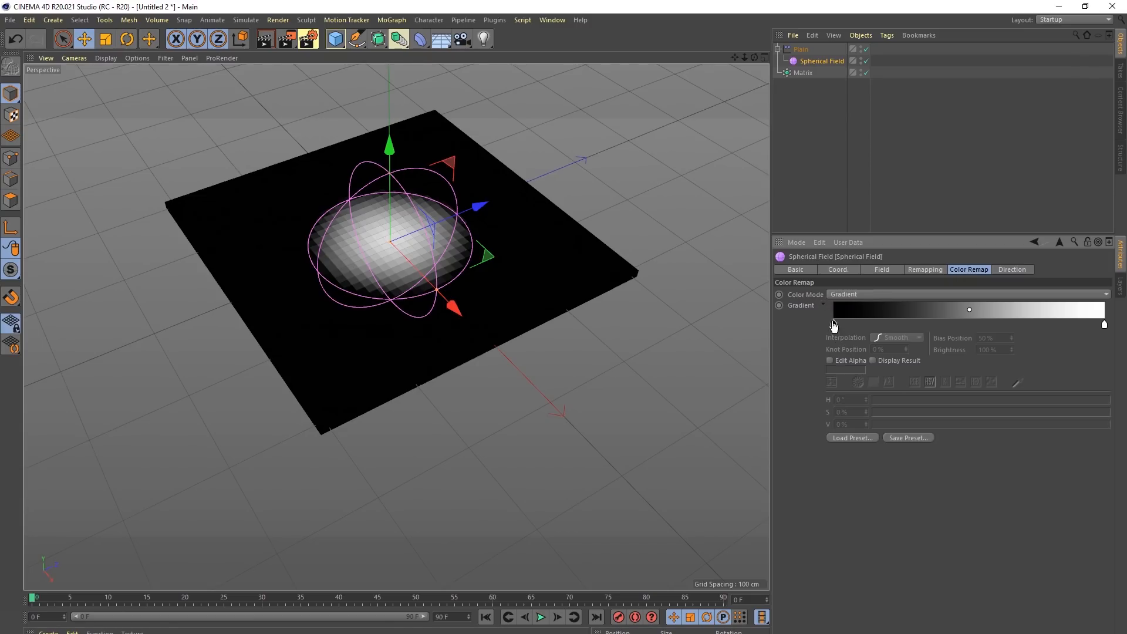
# Step: Add three knots between the ends of the color remap gradient and distribute all knots evenly
pyautogui.moveTo(861, 326); pyautogui.dragTo(1028, 336)
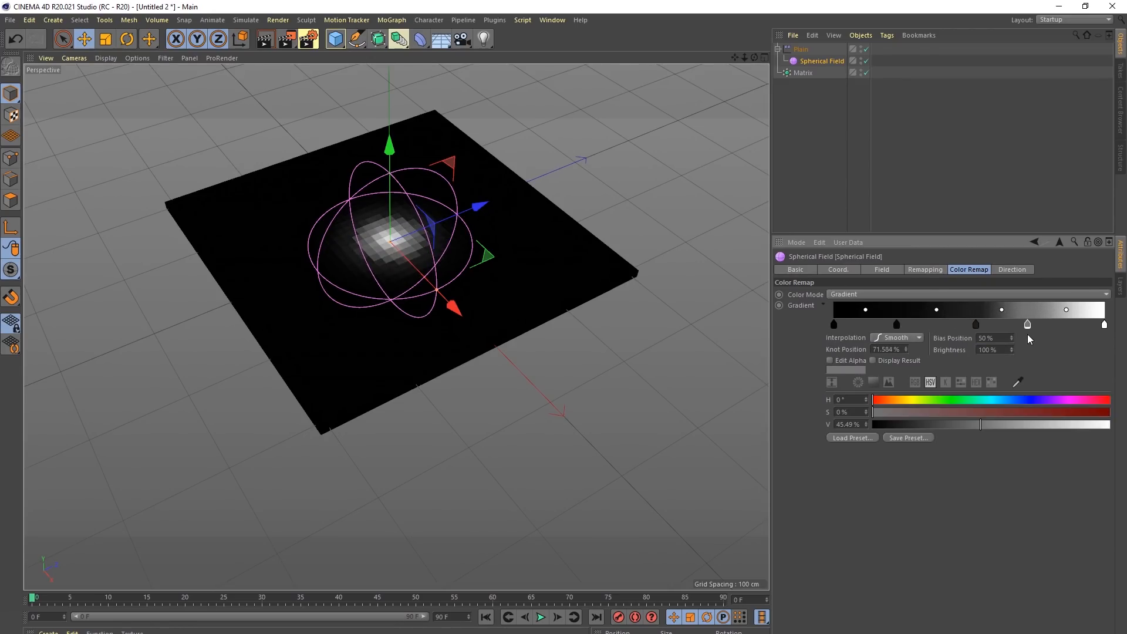
pyautogui.rightClick(980, 311)
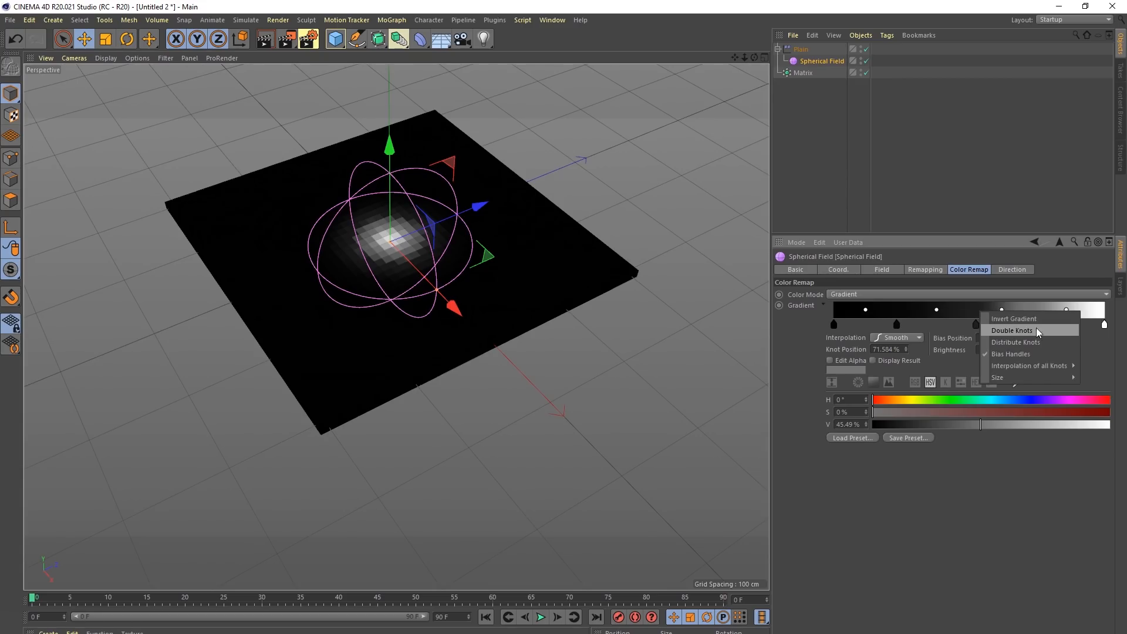
pyautogui.click(1047, 345)
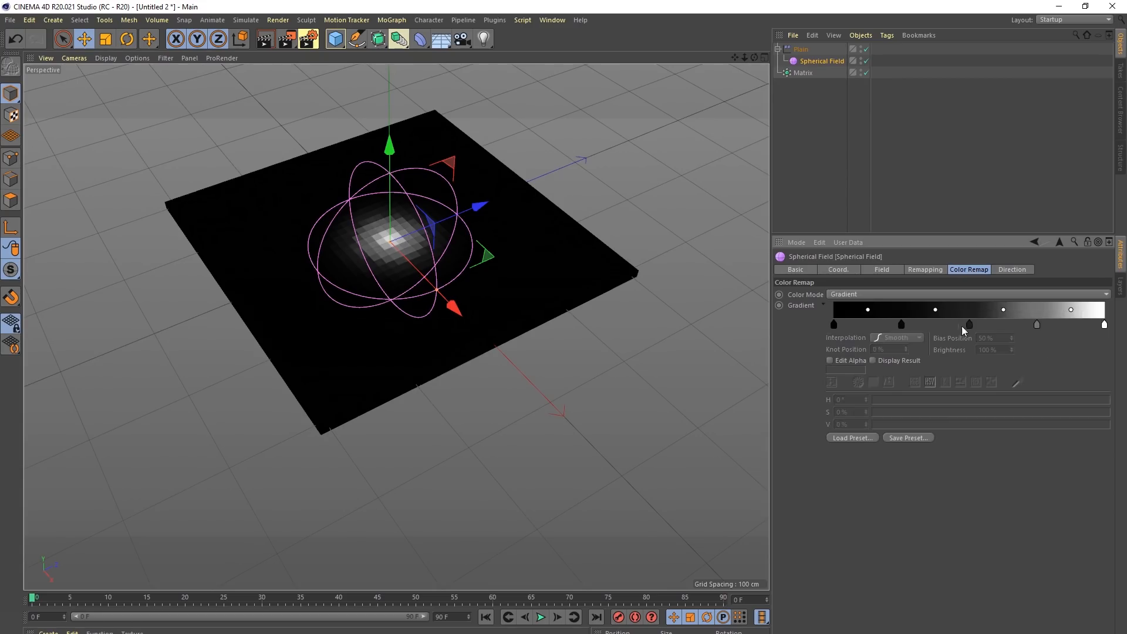
# Step: Add five more gray and black knots along the color remap gradient and distribute all knots evenly
pyautogui.moveTo(1038, 325); pyautogui.dragTo(1035, 328)
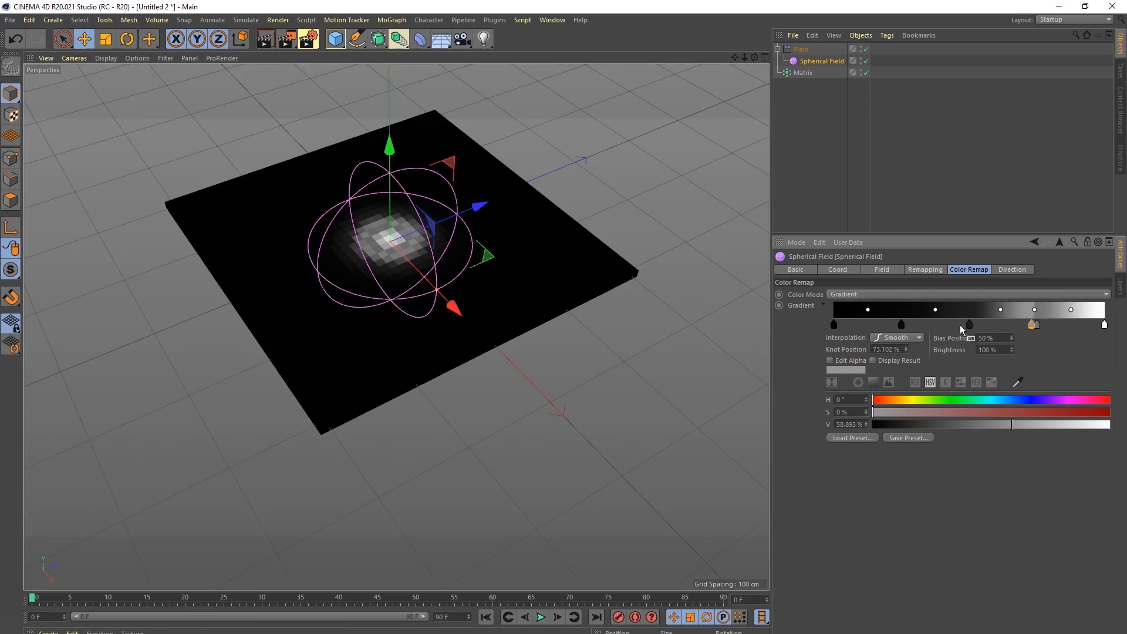
pyautogui.keyDown('shift'); pyautogui.click(970, 325); pyautogui.keyUp('shift')
pyautogui.moveTo(996, 328); pyautogui.dragTo(876, 324)
pyautogui.keyDown('shift'); pyautogui.click(905, 325); pyautogui.keyUp('shift')
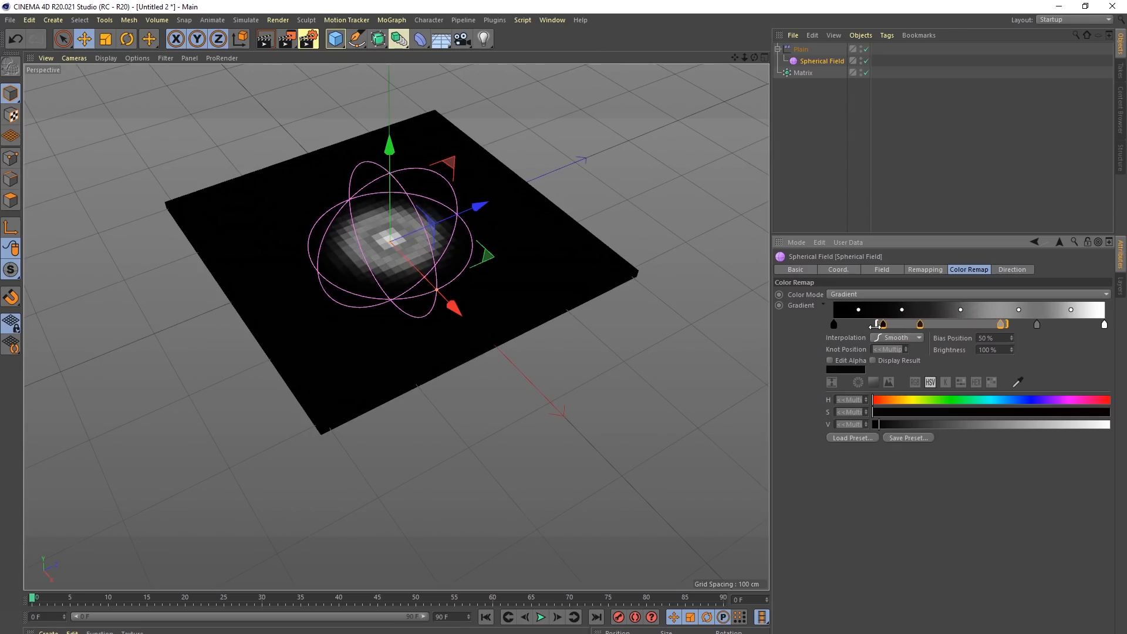
pyautogui.rightClick(942, 326)
pyautogui.click(982, 346)
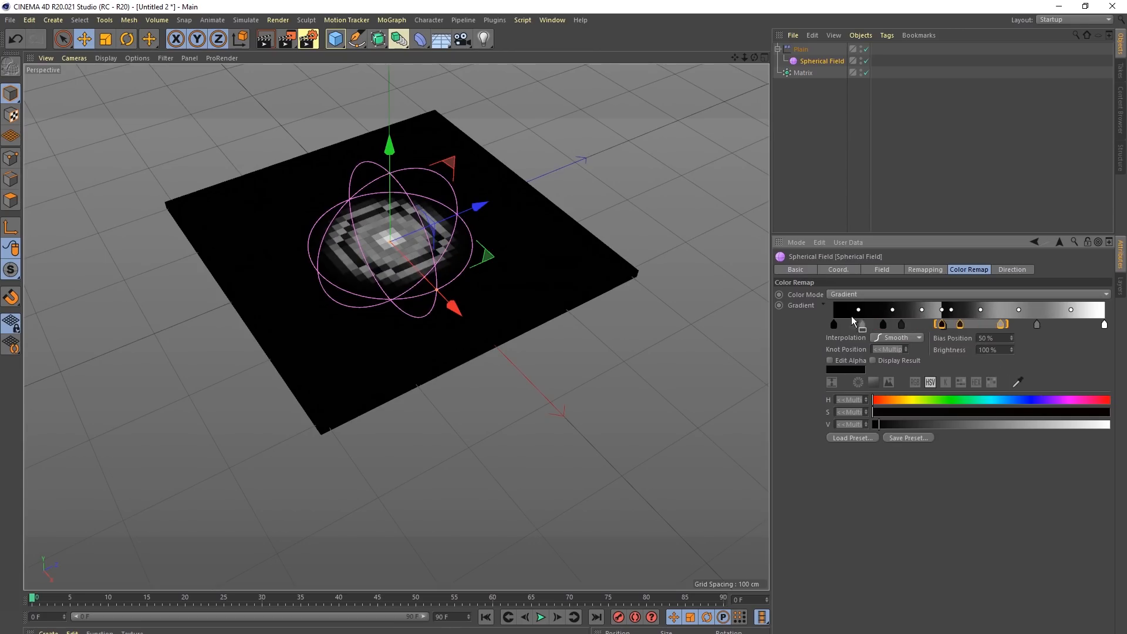
pyautogui.click(1020, 325)
pyautogui.rightClick(978, 312)
pyautogui.click(1005, 334)
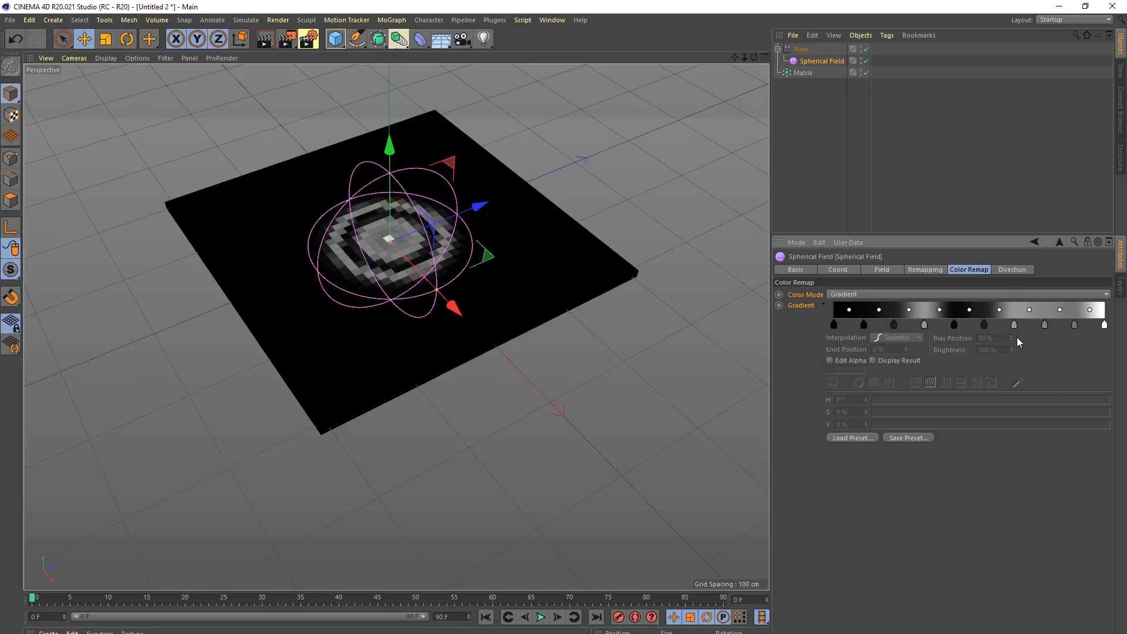
# Step: Set the interpolation of the gray gradient knot at 33.333% to Step and enable Edit Alpha for the gradient
pyautogui.moveTo(943, 332); pyautogui.dragTo(915, 332)
pyautogui.click(924, 325)
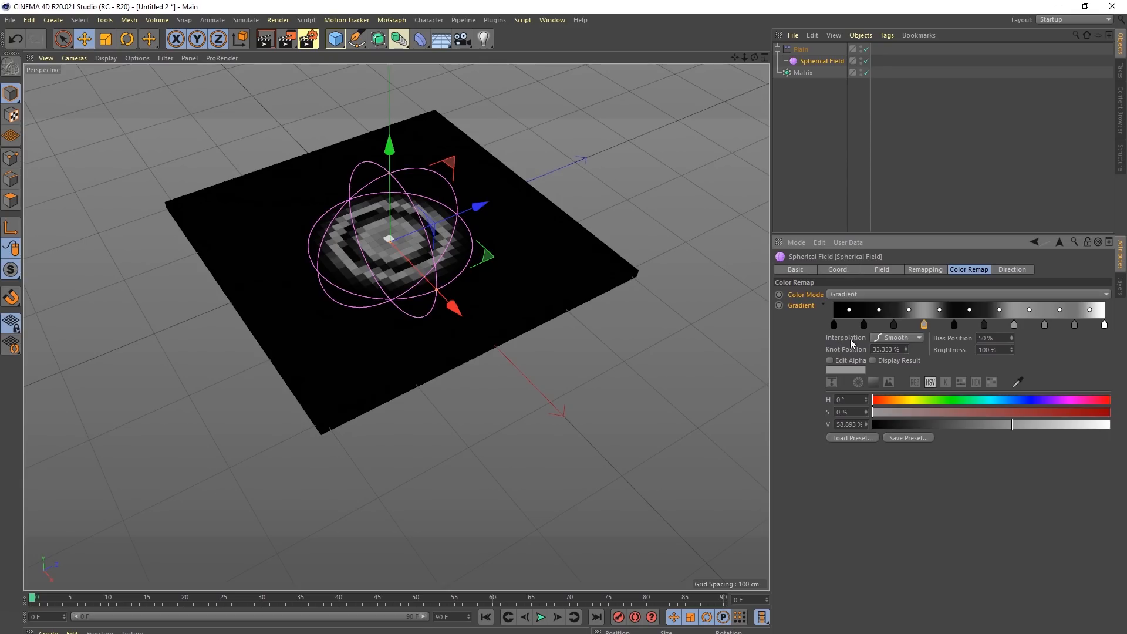
pyautogui.click(884, 342)
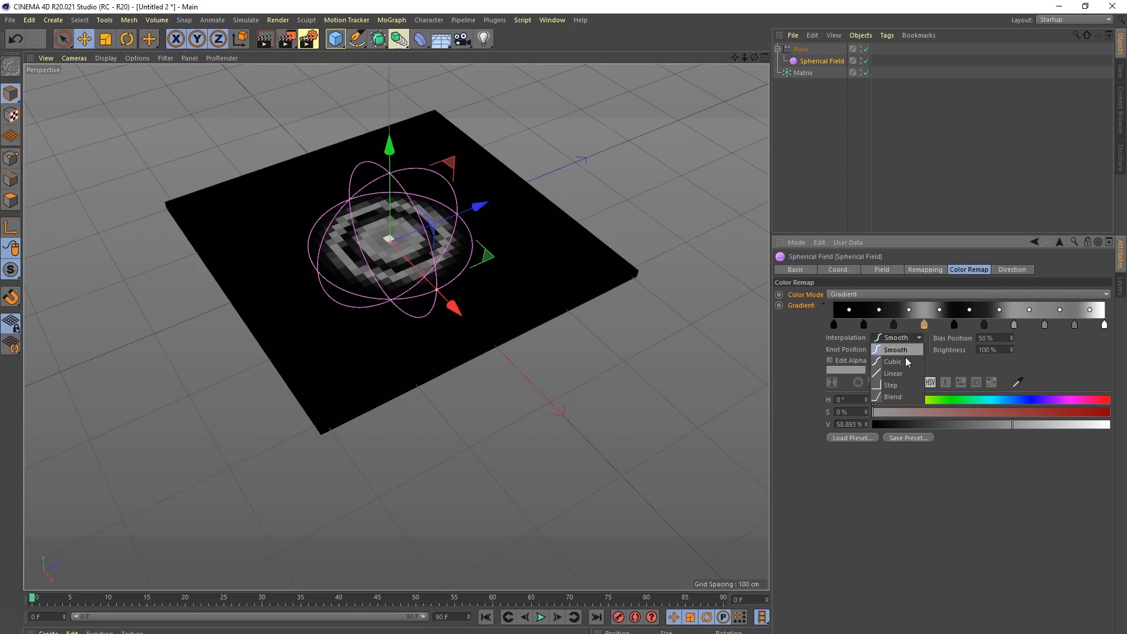
pyautogui.click(906, 385)
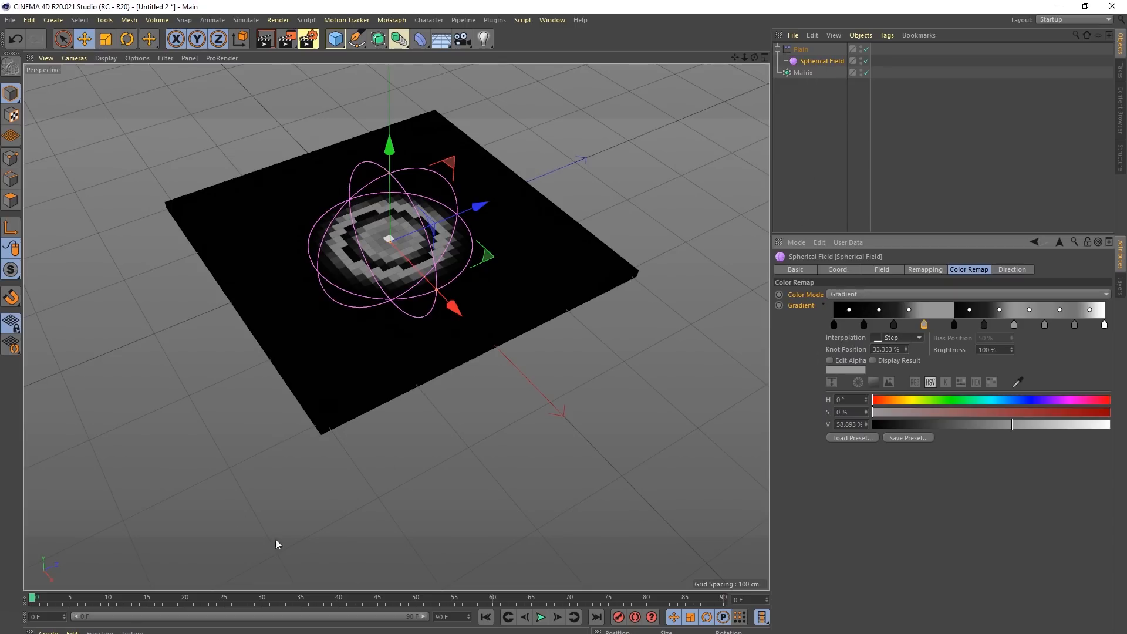
pyautogui.click(830, 360)
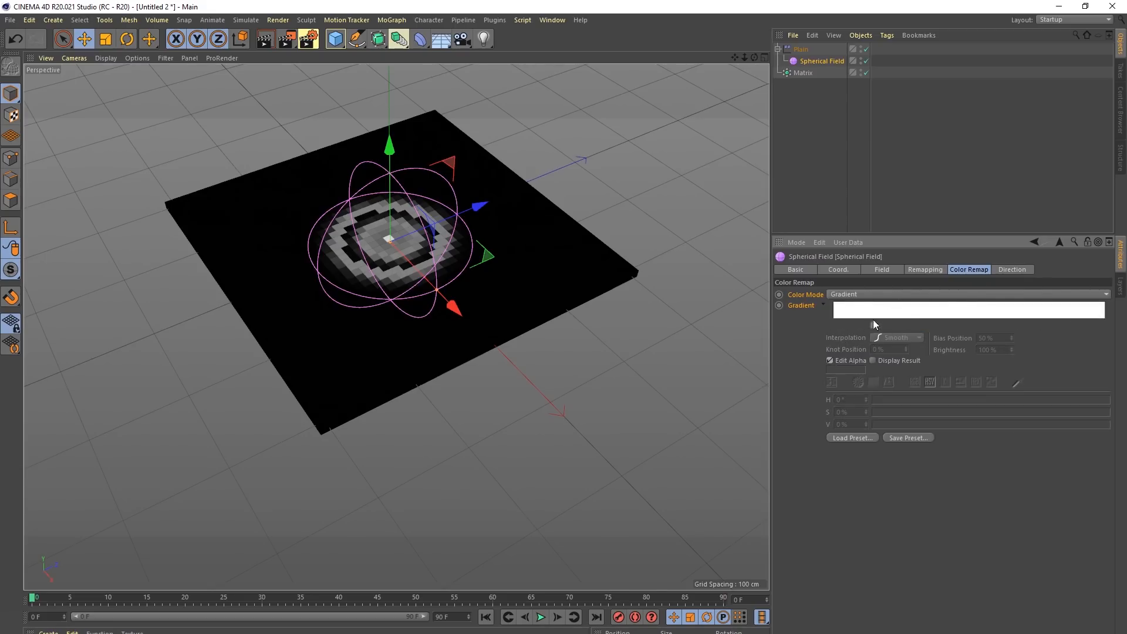
# Step: Try alpha knots at both ends of the color remap gradient with the 100% knot at 0% brightness, and remove that end knot
pyautogui.click(833, 325)
pyautogui.click(1103, 324)
pyautogui.doubleClick(1104, 324)
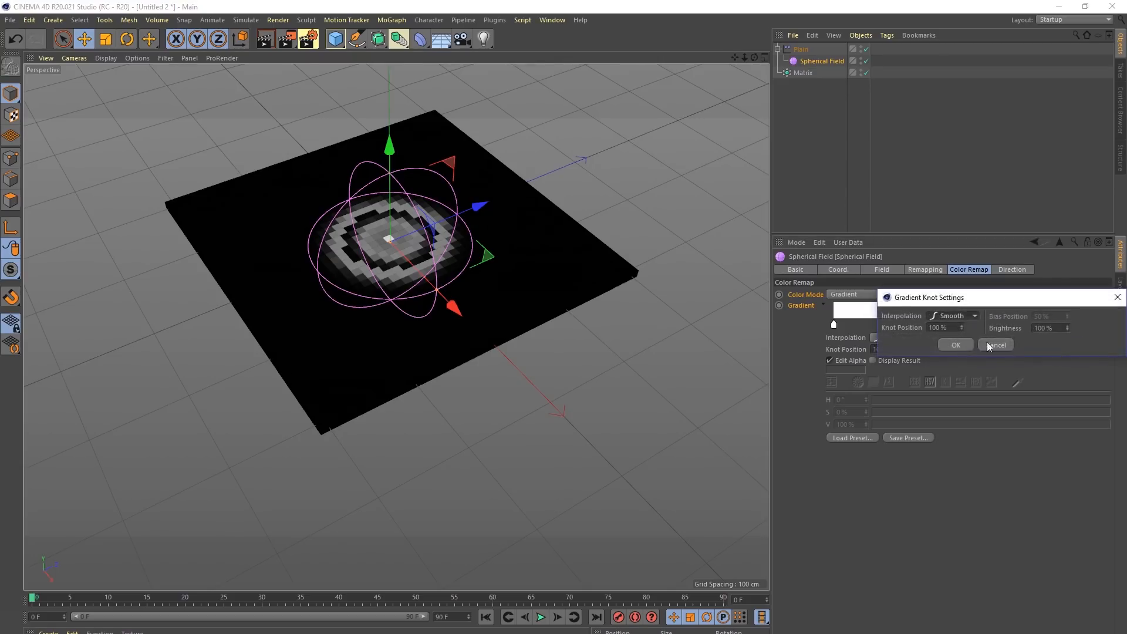
pyautogui.click(996, 345)
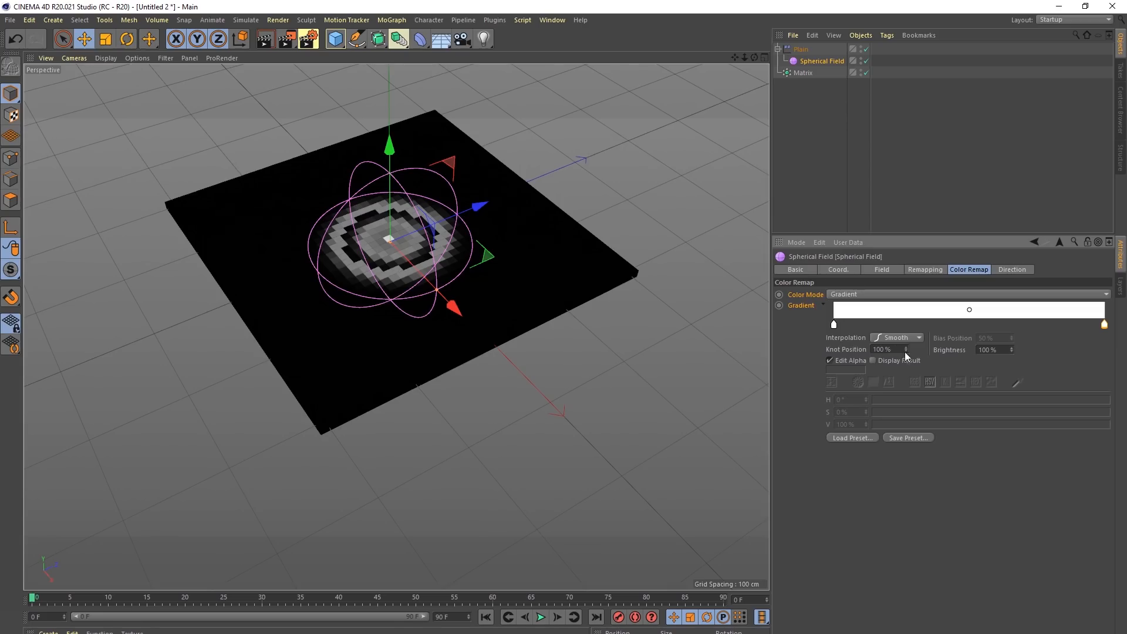
pyautogui.moveTo(1011, 350); pyautogui.dragTo(538, 286)
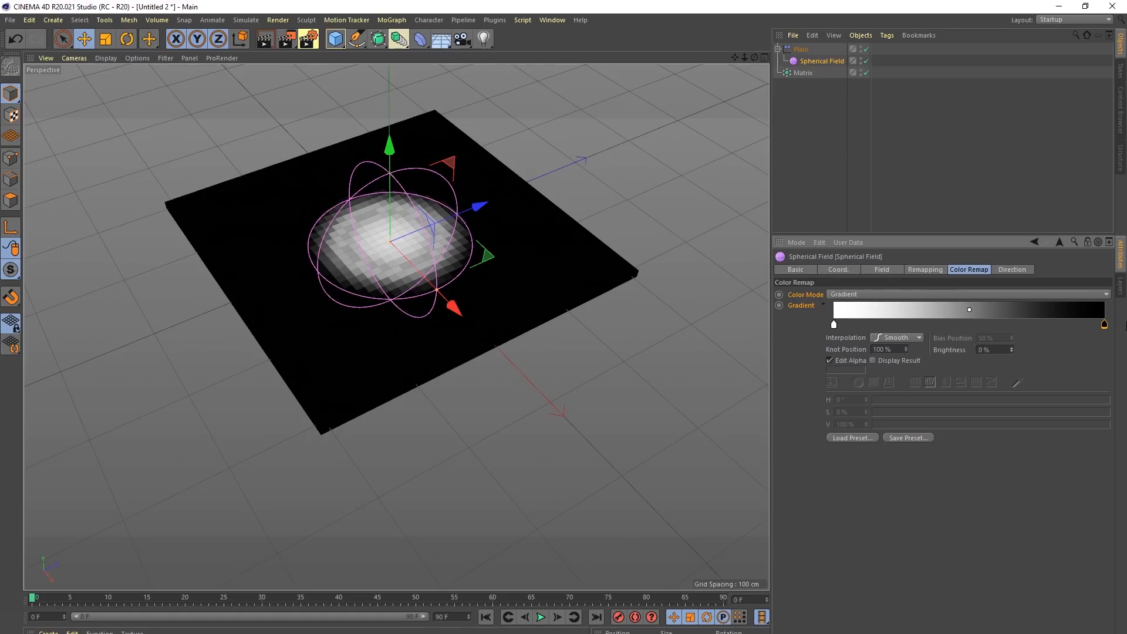
pyautogui.moveTo(1102, 325); pyautogui.dragTo(887, 369)
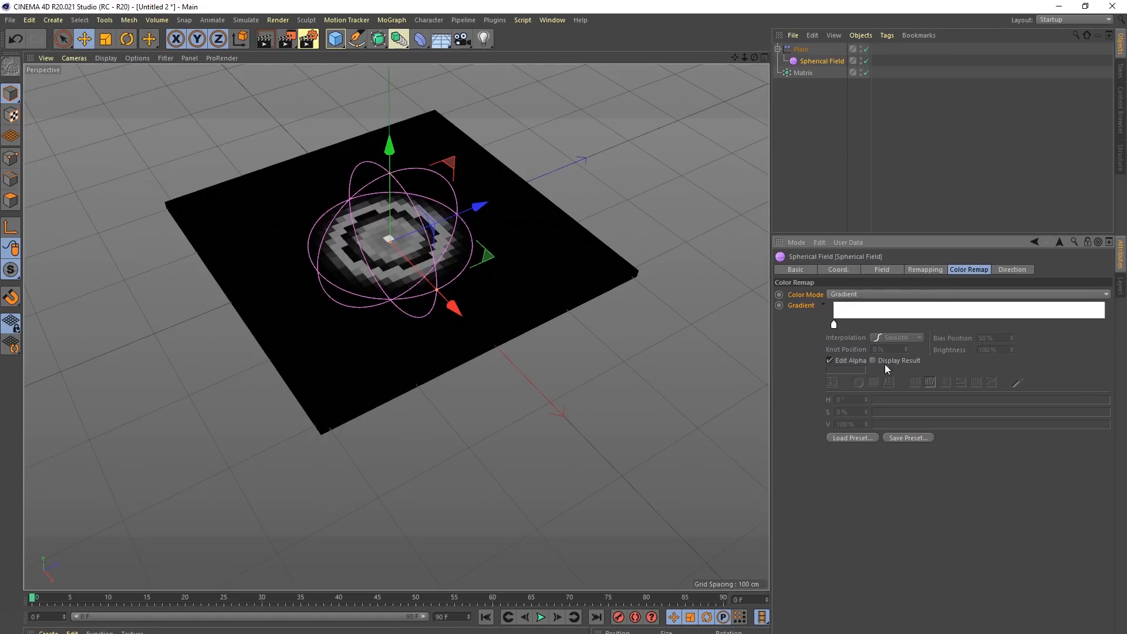
# Step: Disable Edit Alpha and change the color of the gradient's first knot to white
pyautogui.click(829, 361)
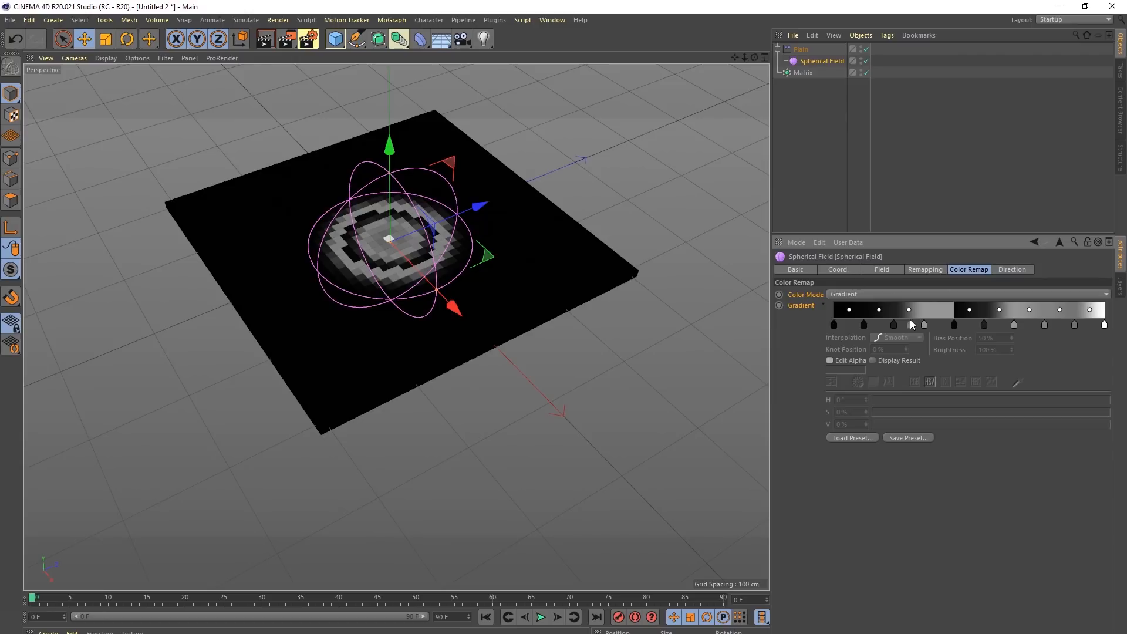
pyautogui.doubleClick(834, 324)
pyautogui.click(904, 365)
pyautogui.click(826, 383)
# Step: Move the Spherical Field across the Matrix grid and duplicate it in the object hierarchy
pyautogui.moveTo(481, 244)
pyautogui.mouseDown()
pyautogui.moveTo(485, 256)
pyautogui.moveTo(528, 205)
pyautogui.moveTo(449, 249)
pyautogui.moveTo(505, 256)
pyautogui.moveTo(495, 270)
pyautogui.moveTo(484, 256)
pyautogui.mouseUp()
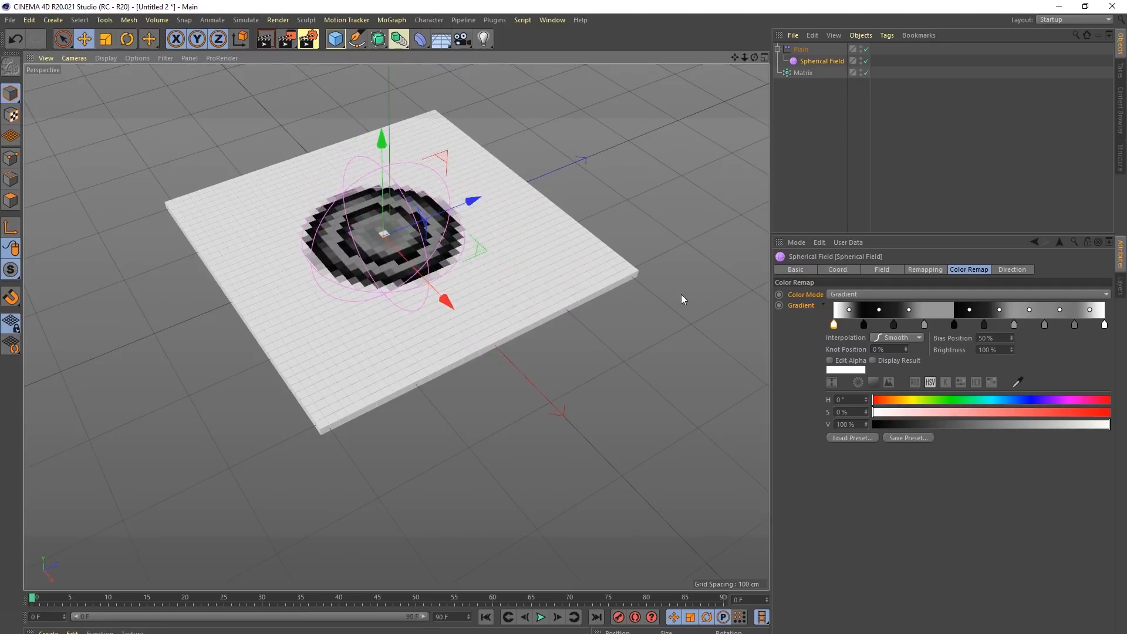
pyautogui.moveTo(458, 238); pyautogui.dragTo(416, 244)
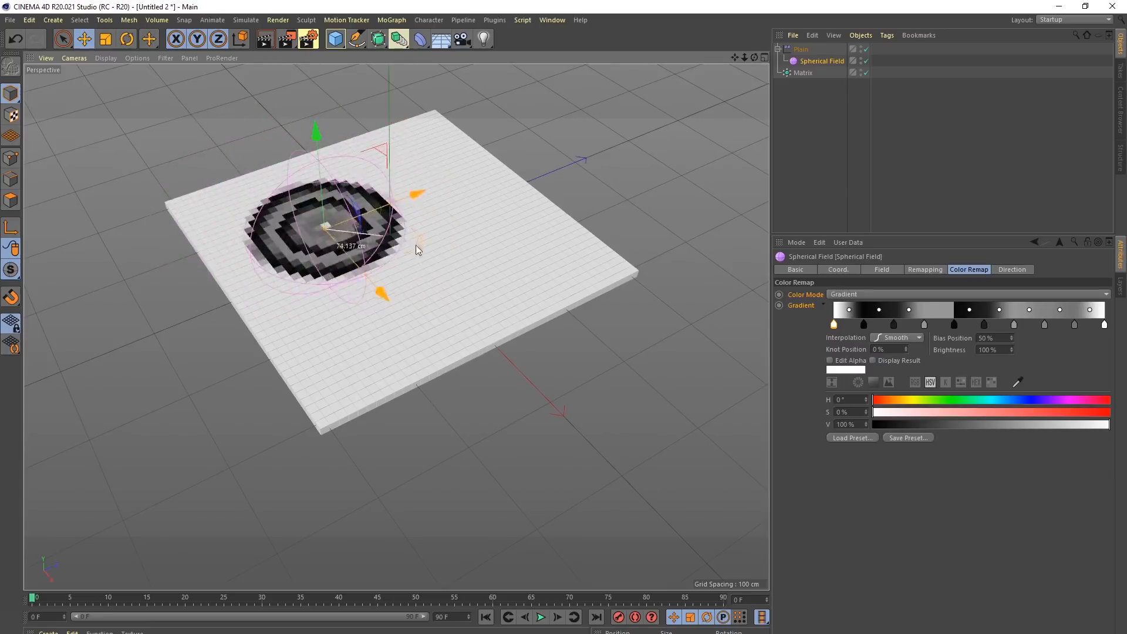
pyautogui.keyDown('ctrl'); pyautogui.moveTo(808, 65); pyautogui.dragTo(812, 64); pyautogui.keyUp('ctrl')
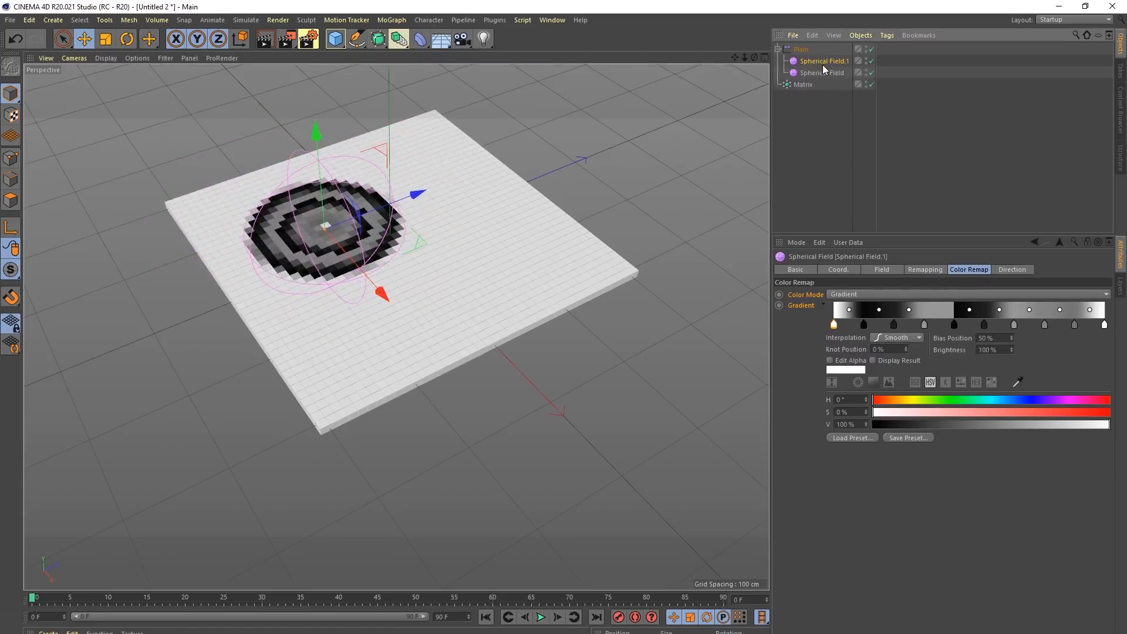
# Step: Add the duplicated Spherical Field.1 to the Plain effector's falloff list and move the original field away from it
pyautogui.press('Up')
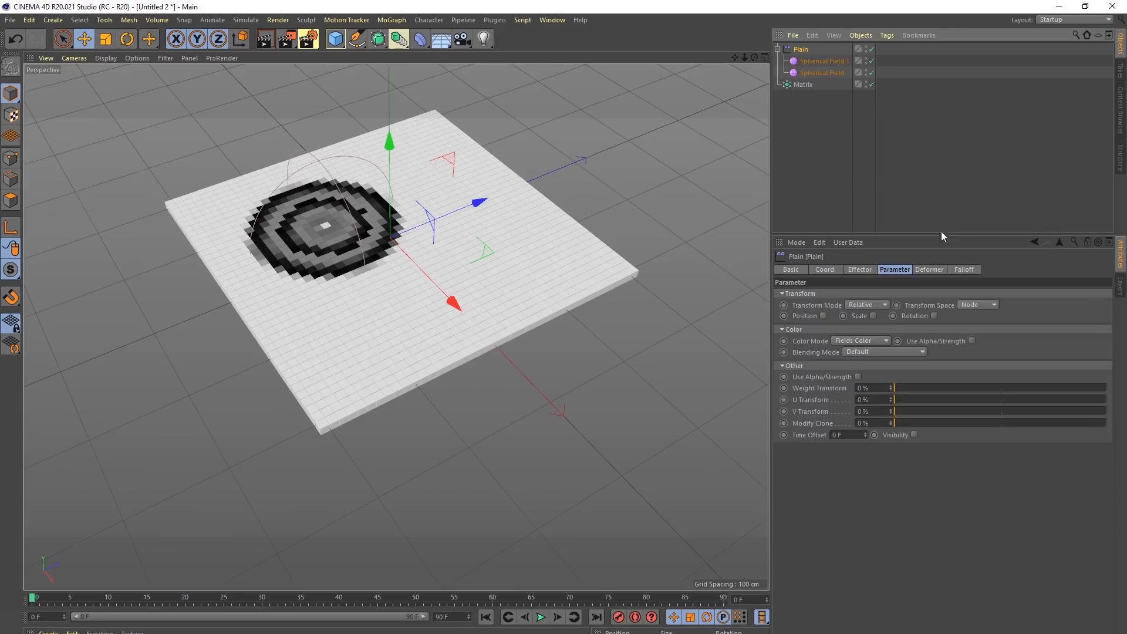
pyautogui.click(963, 270)
pyautogui.moveTo(813, 59); pyautogui.dragTo(856, 347)
pyautogui.moveTo(424, 242); pyautogui.dragTo(579, 281)
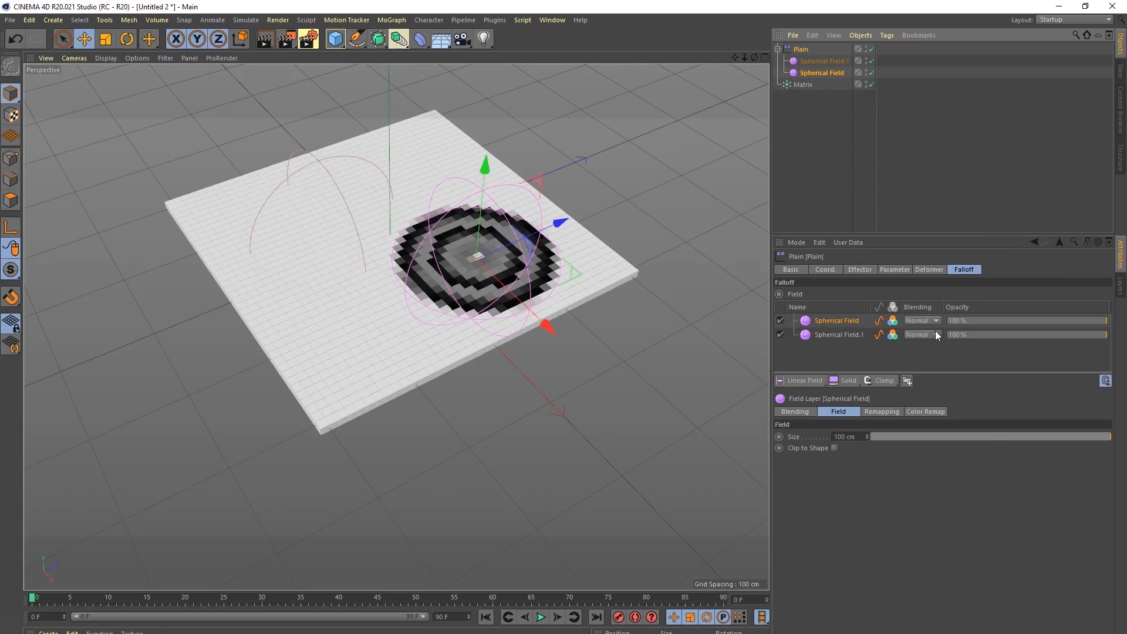
# Step: Set the original Spherical Field layer's blending to Multiply and move Spherical Field.1 so that the two fields overlap
pyautogui.click(931, 323)
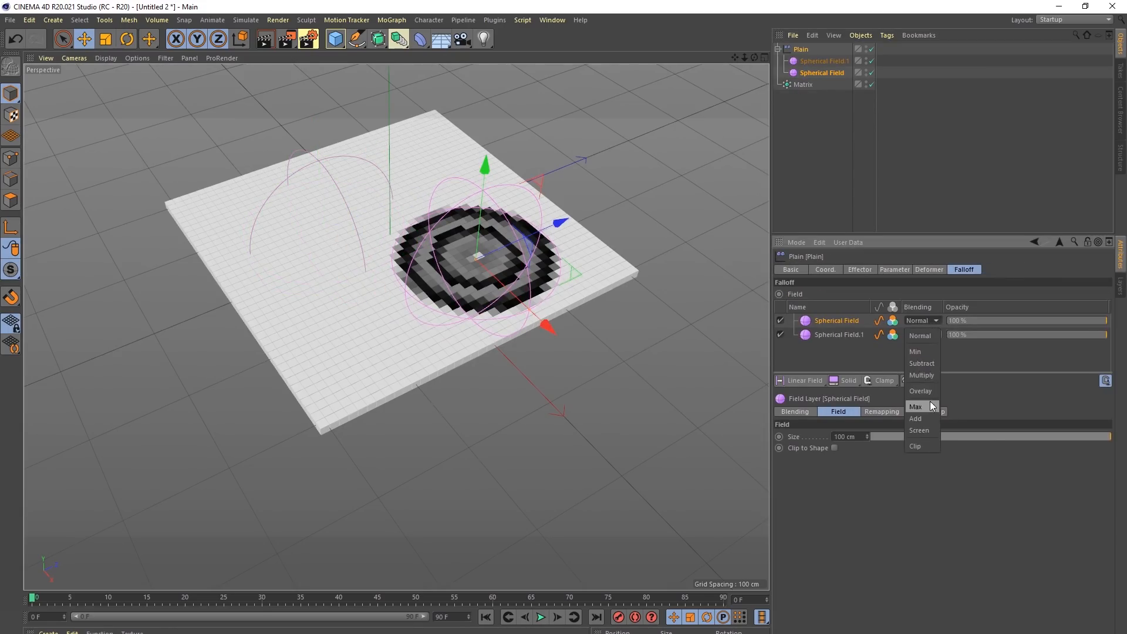
pyautogui.click(931, 370)
pyautogui.click(808, 61)
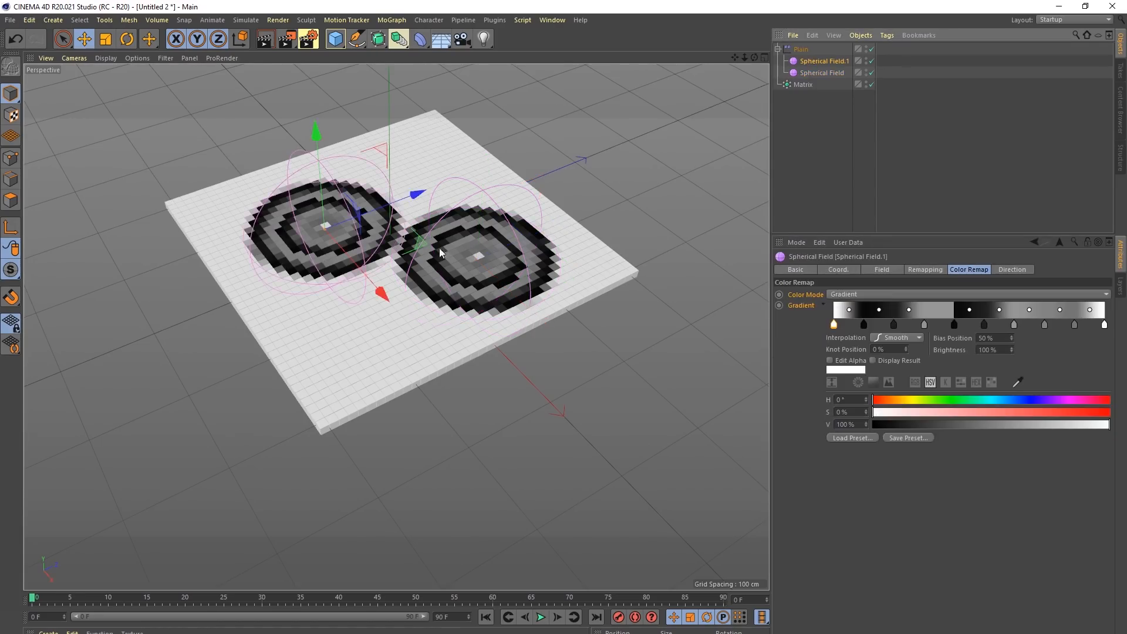
pyautogui.moveTo(419, 243); pyautogui.dragTo(486, 262)
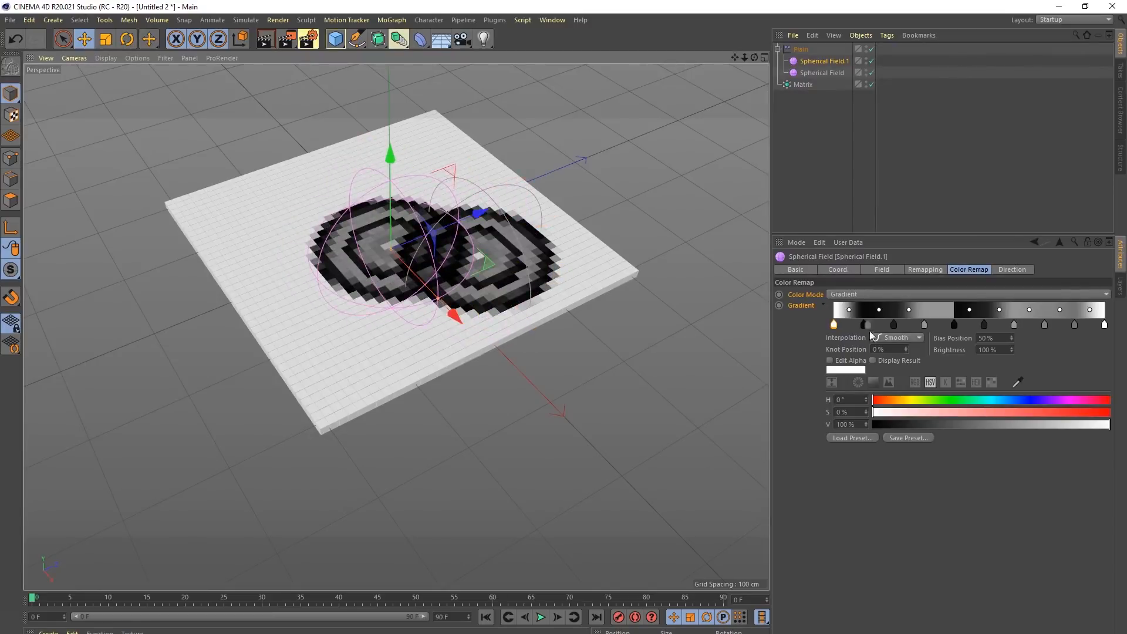
# Step: Try the Max blending mode on the original Spherical Field layer and set it to Min
pyautogui.click(801, 51)
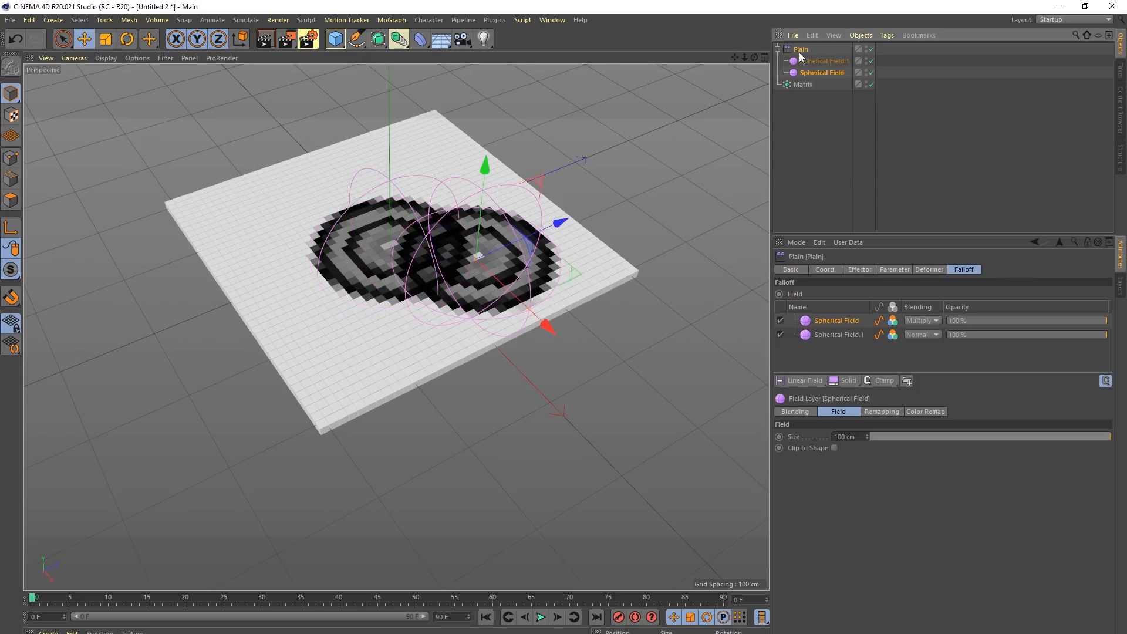
pyautogui.click(919, 320)
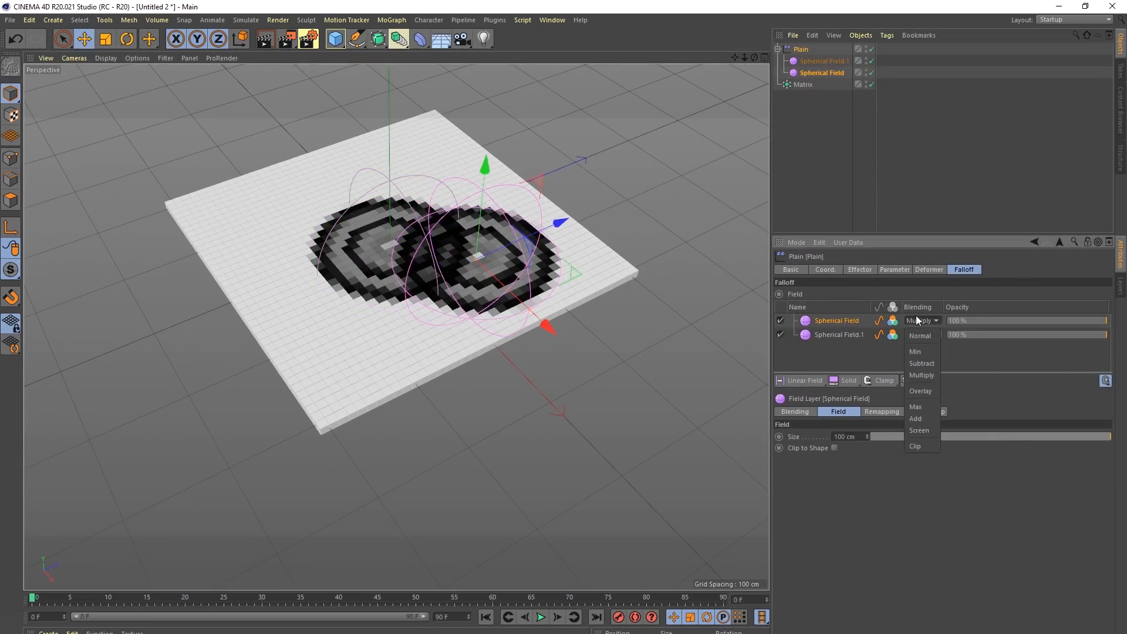
pyautogui.click(923, 407)
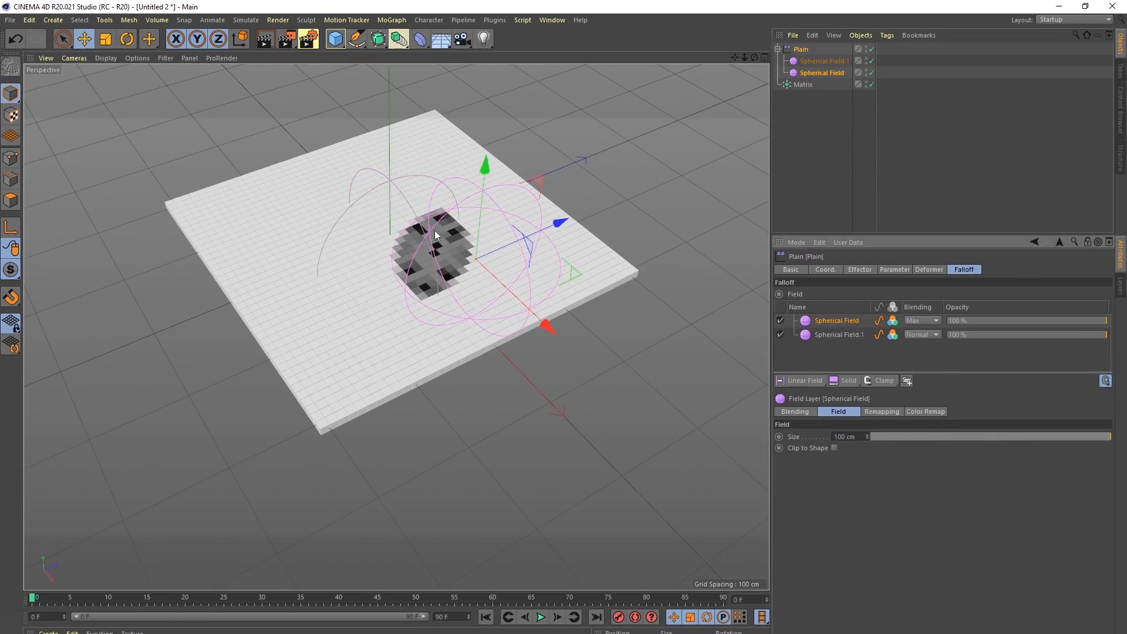
pyautogui.click(909, 321)
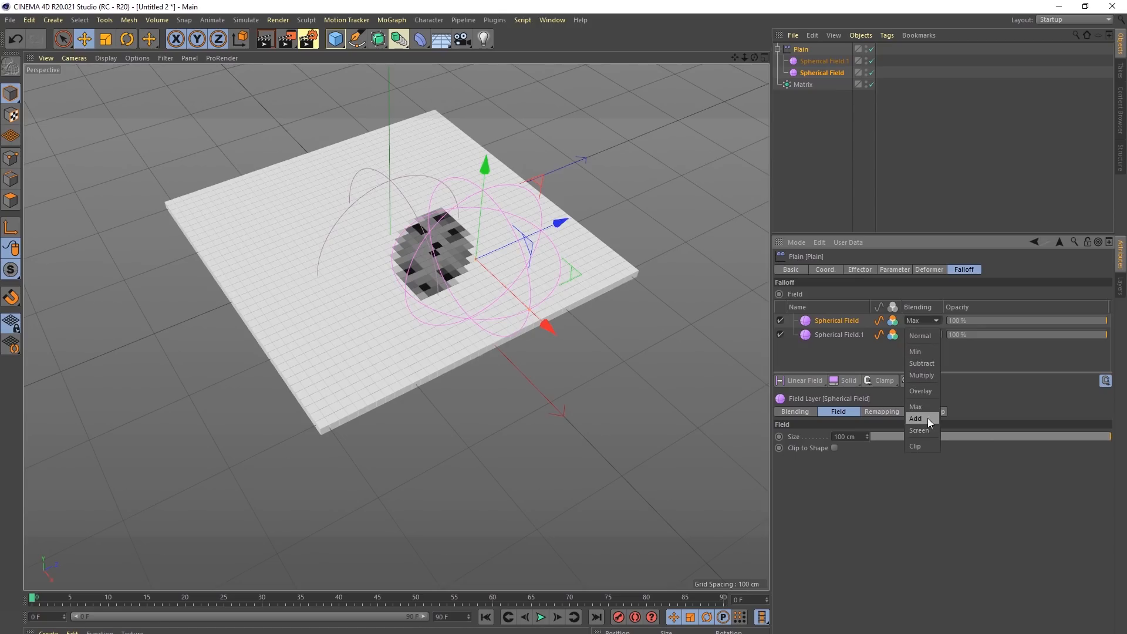
pyautogui.click(923, 350)
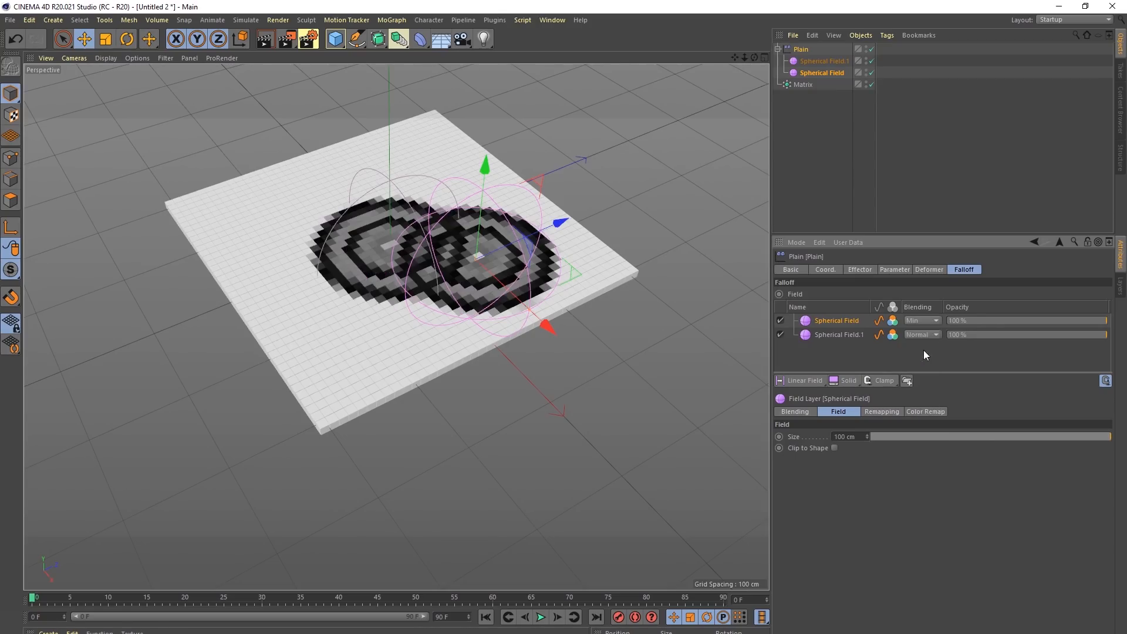
pyautogui.click(919, 319)
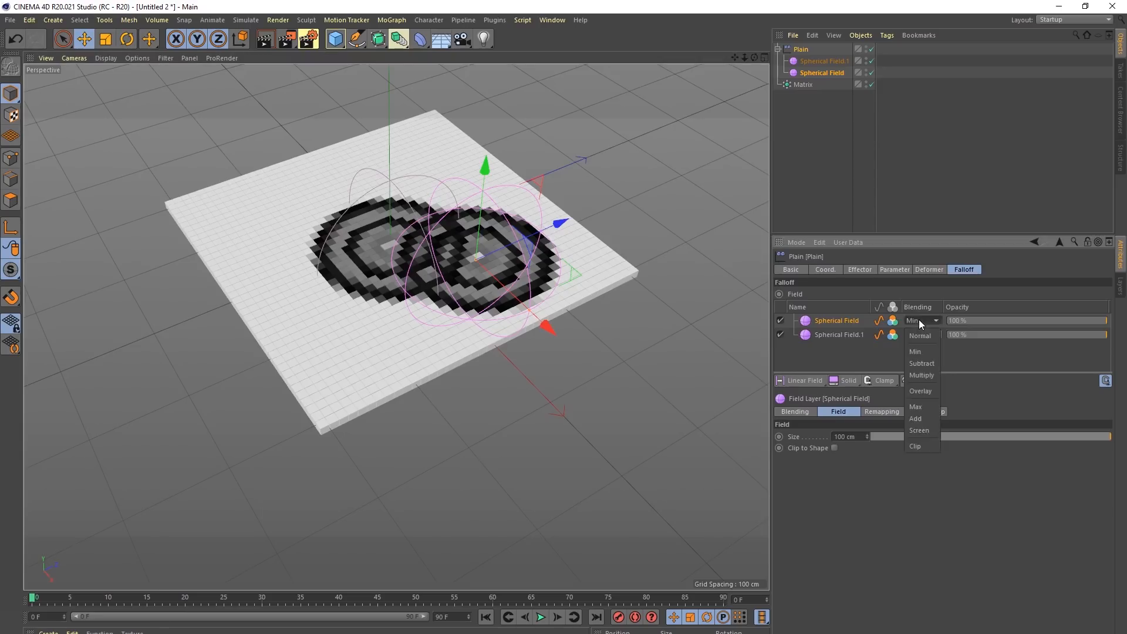
pyautogui.click(910, 290)
# Step: Move Spherical Field.1 clear of the original field and convert it into a Linear Field about 217 cm long
pyautogui.click(795, 60)
pyautogui.moveTo(490, 262); pyautogui.dragTo(416, 246)
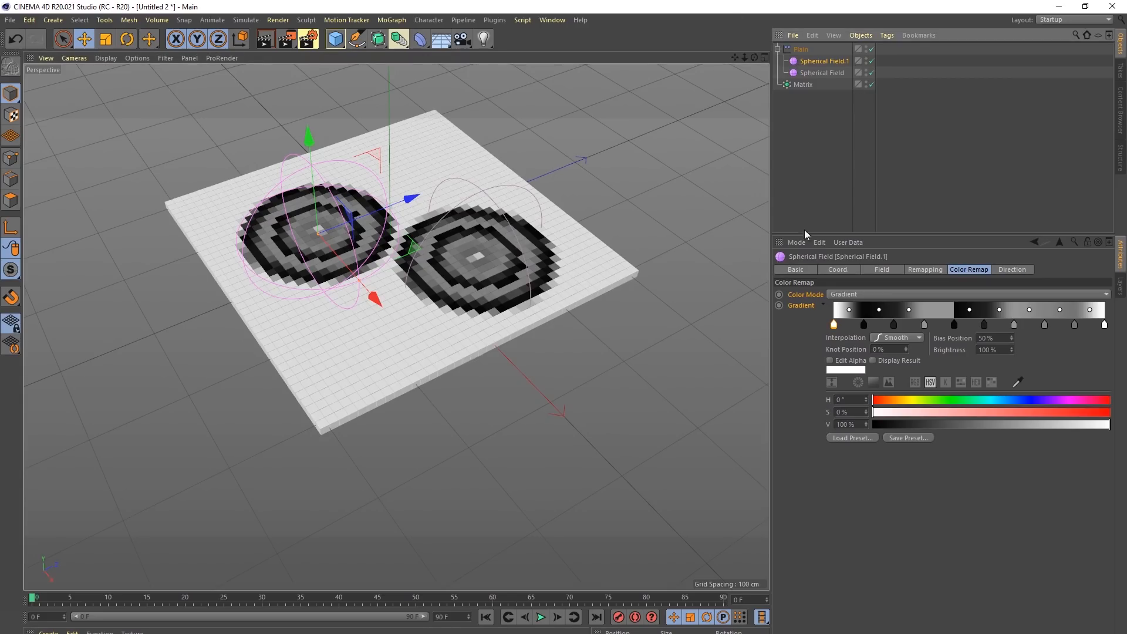
pyautogui.click(873, 269)
pyautogui.click(863, 296)
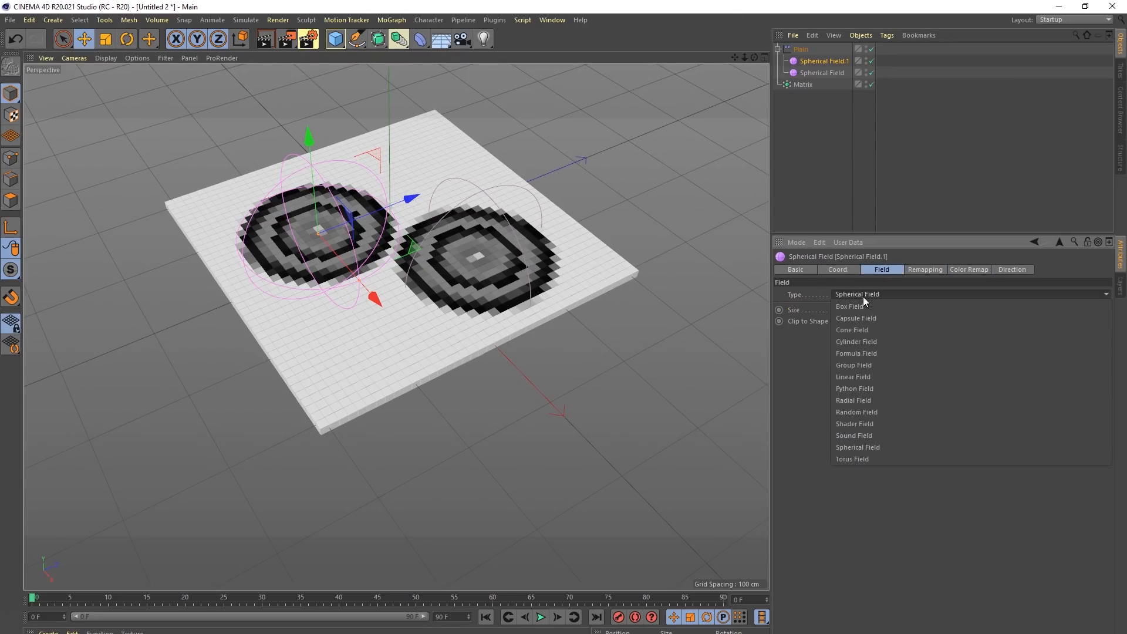
pyautogui.click(874, 377)
pyautogui.moveTo(358, 283); pyautogui.dragTo(382, 310)
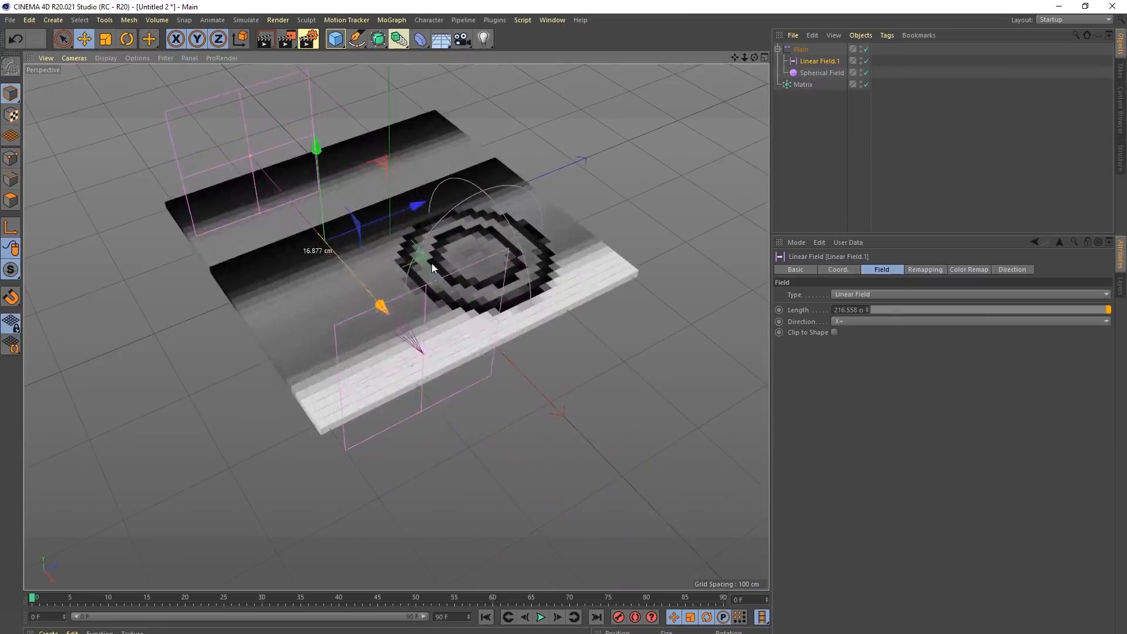
pyautogui.click(911, 272)
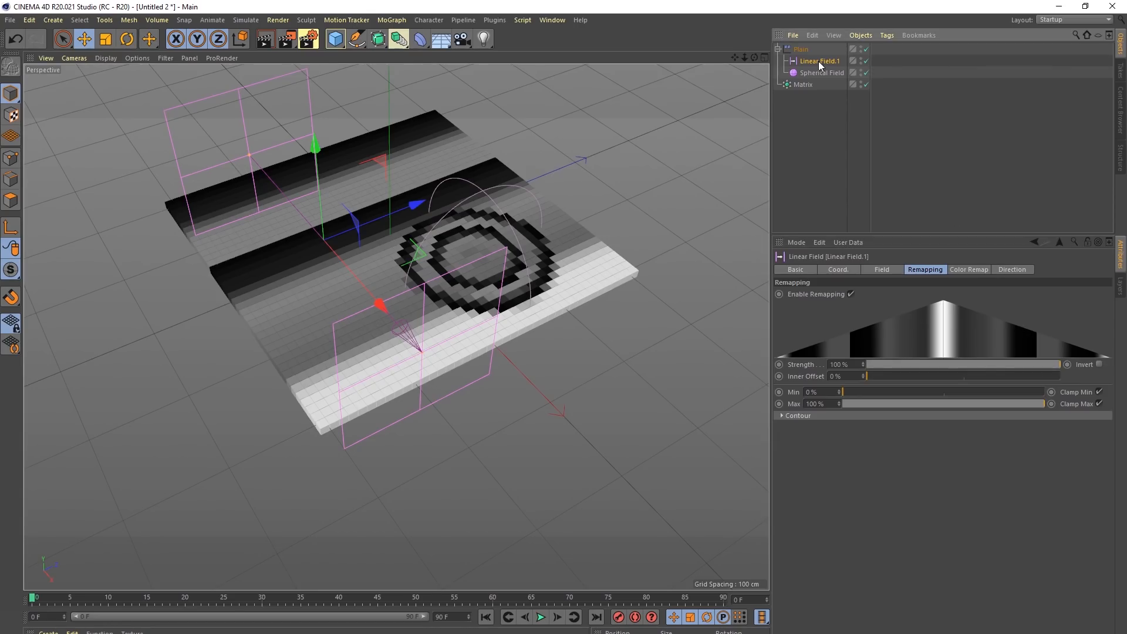
# Step: Delete both the Linear Field and the Spherical Field from under the Plain effector
pyautogui.press('Delete')
pyautogui.click(800, 61)
pyautogui.press('Delete')
# Step: Enable the Plain effector's position transform with P.Y at 100 cm and set its color mode to Off
pyautogui.click(800, 50)
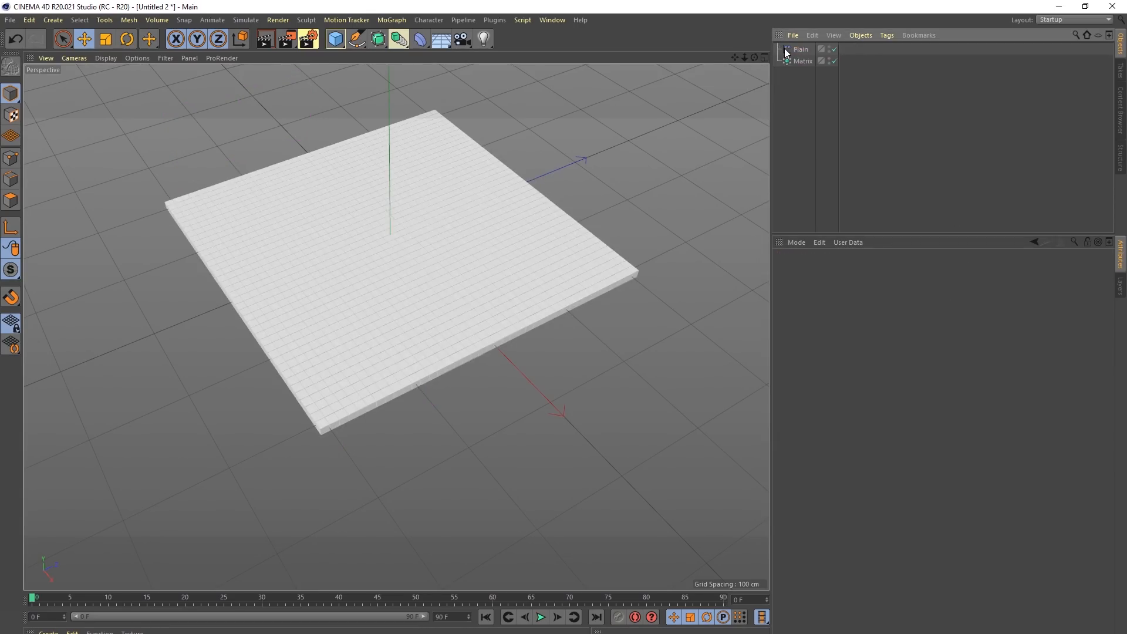
pyautogui.click(861, 270)
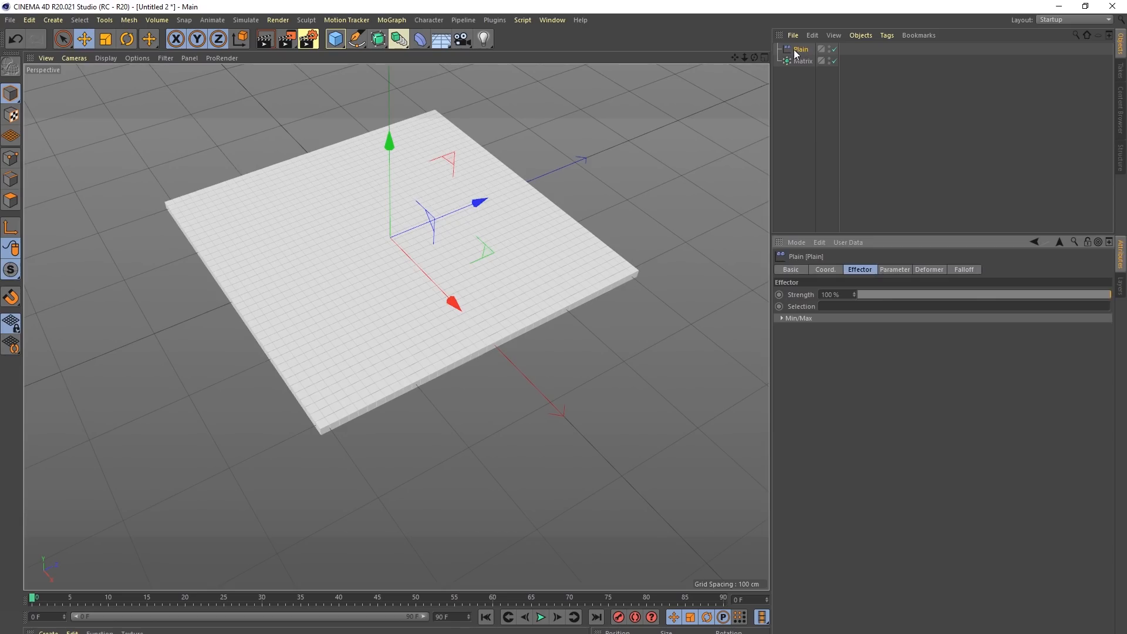
pyautogui.click(898, 270)
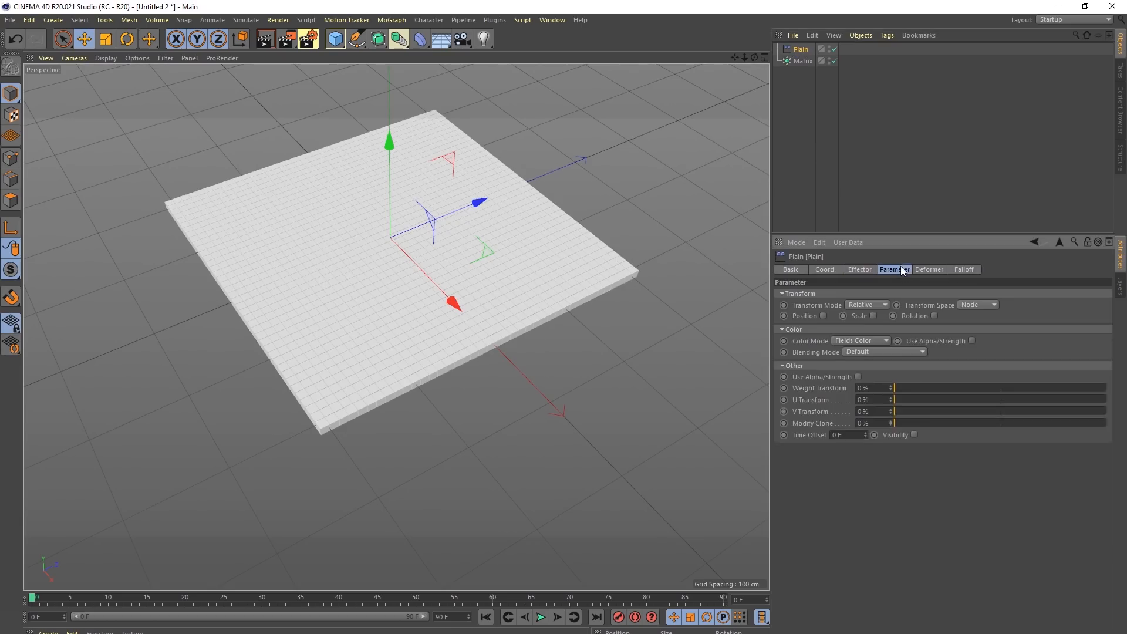
pyautogui.click(824, 316)
pyautogui.click(851, 374)
pyautogui.click(853, 382)
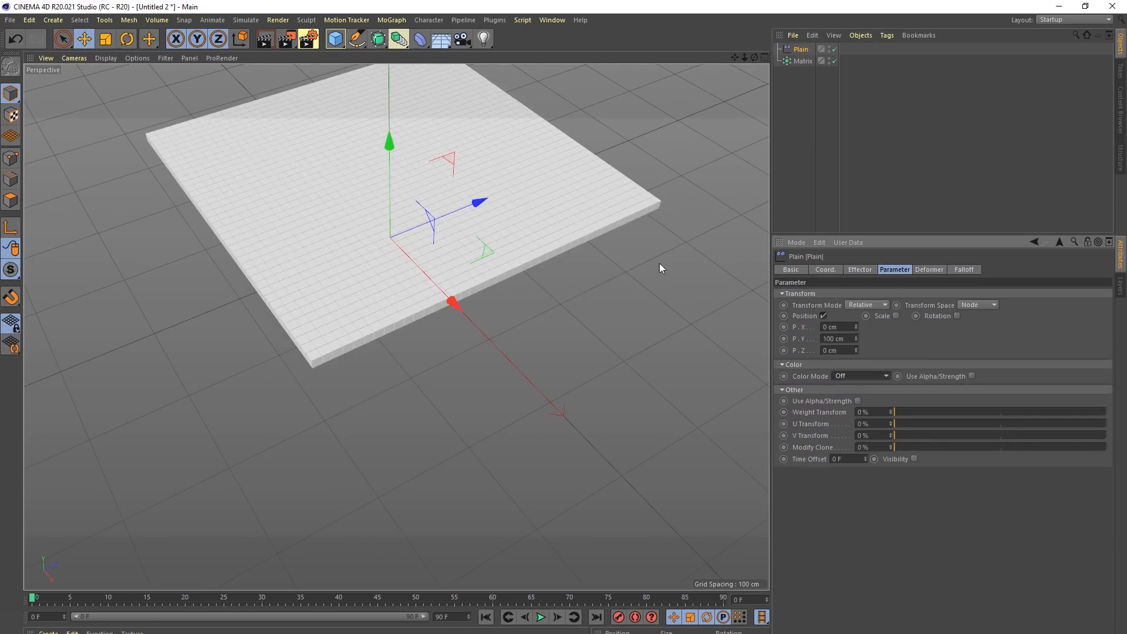
# Step: Create a new Spherical Field in the Plain effector's falloff list
pyautogui.click(961, 269)
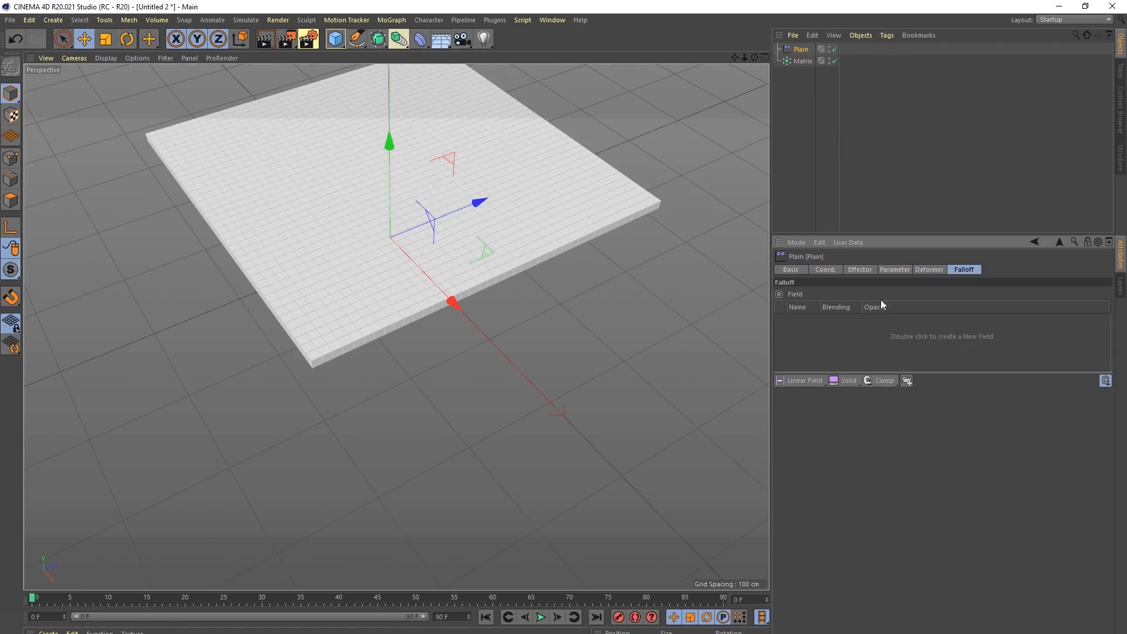
pyautogui.doubleClick(814, 348)
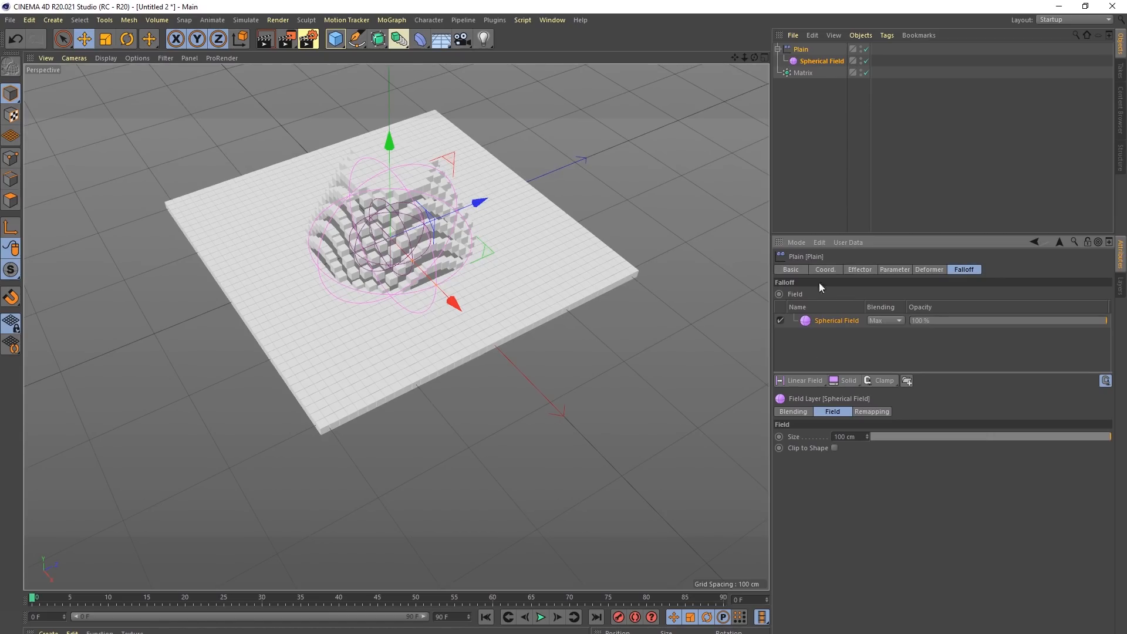
pyautogui.keyDown('alt'); pyautogui.moveTo(500, 207); pyautogui.dragTo(507, 311); pyautogui.keyUp('alt')
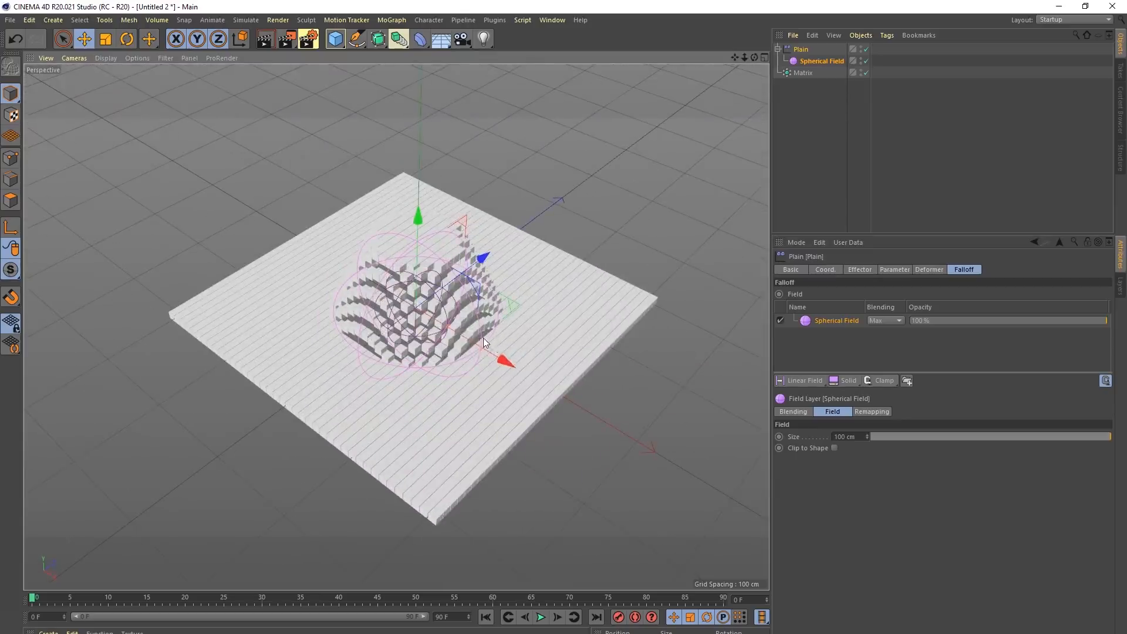
pyautogui.keyDown('alt'); pyautogui.moveTo(417, 307); pyautogui.dragTo(516, 333); pyautogui.keyUp('alt')
# Step: Turn on SSAO for the viewport display to add shading to the raised Matrix cubes
pyautogui.click(143, 60)
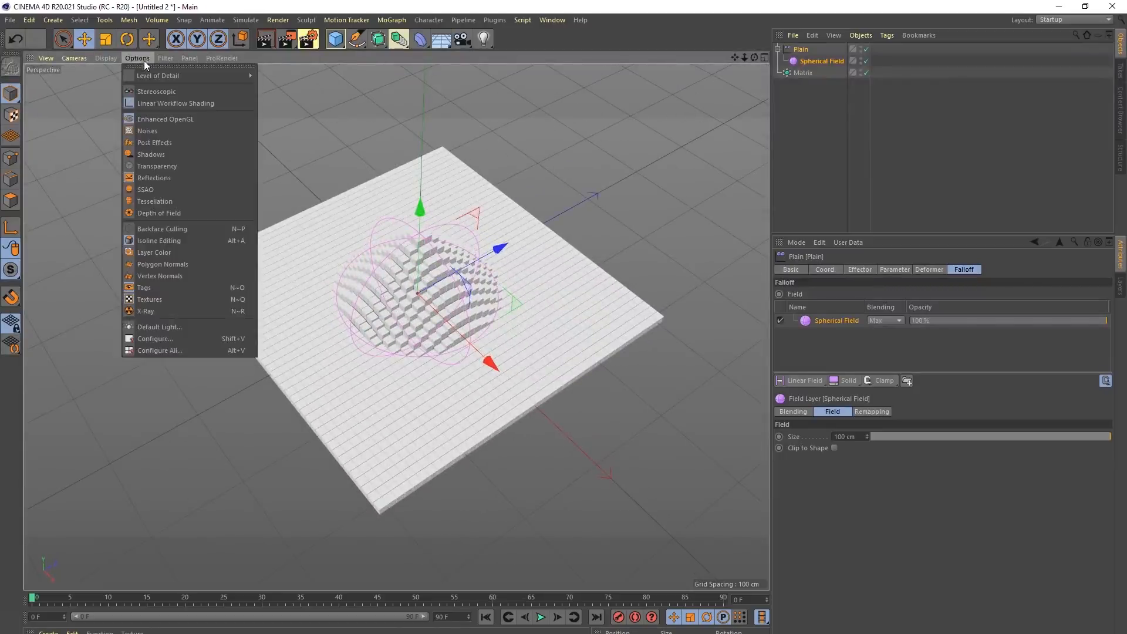
pyautogui.click(177, 189)
pyautogui.keyDown('alt'); pyautogui.moveTo(456, 341); pyautogui.dragTo(462, 317); pyautogui.keyUp('alt')
pyautogui.scroll(8, 462, 315)
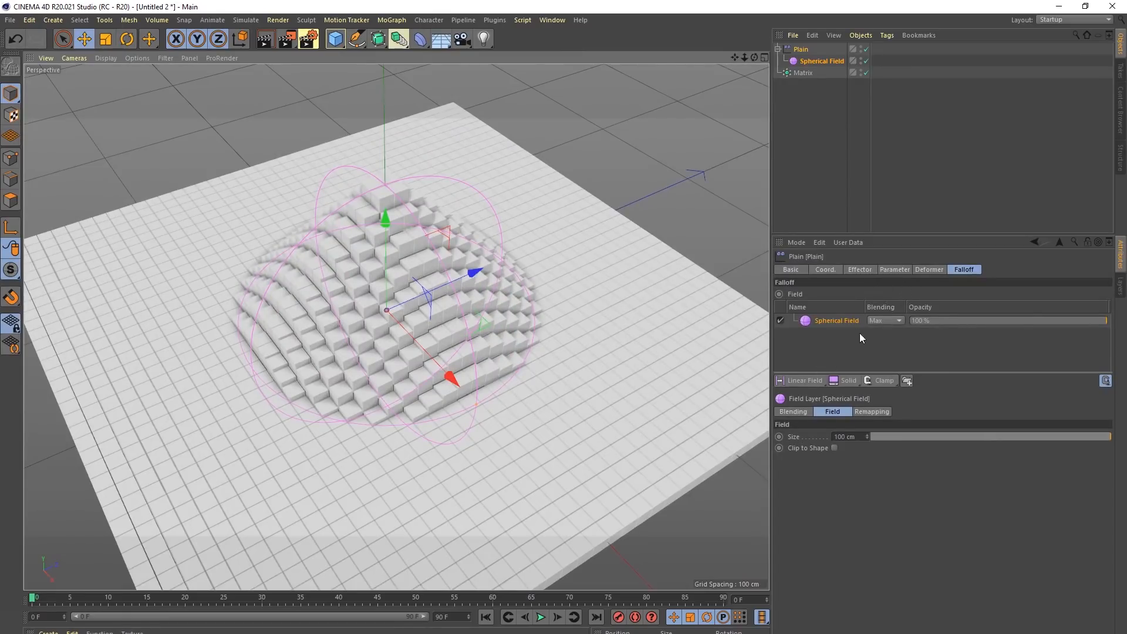
# Step: Set the Spherical Field's remapping inner offset to 0% and reveal its contour settings
pyautogui.click(894, 271)
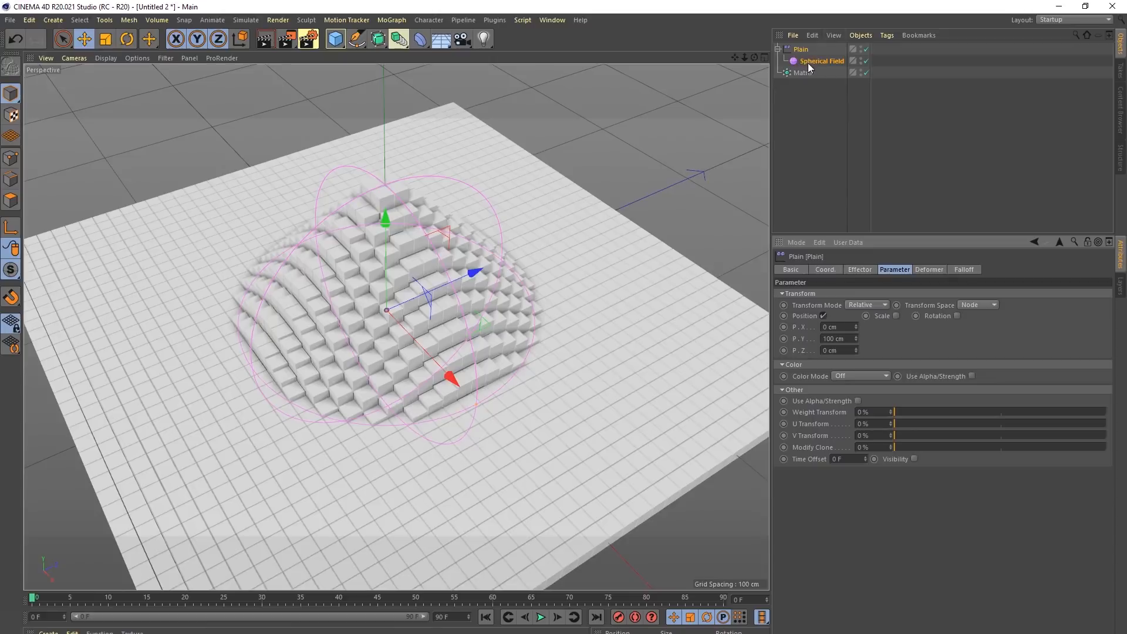
pyautogui.scroll(-4, 610, 318)
pyautogui.keyDown('alt'); pyautogui.moveTo(526, 312); pyautogui.dragTo(517, 283, button='middle'); pyautogui.keyUp('alt')
pyautogui.keyDown('alt'); pyautogui.moveTo(516, 283); pyautogui.dragTo(541, 294); pyautogui.keyUp('alt')
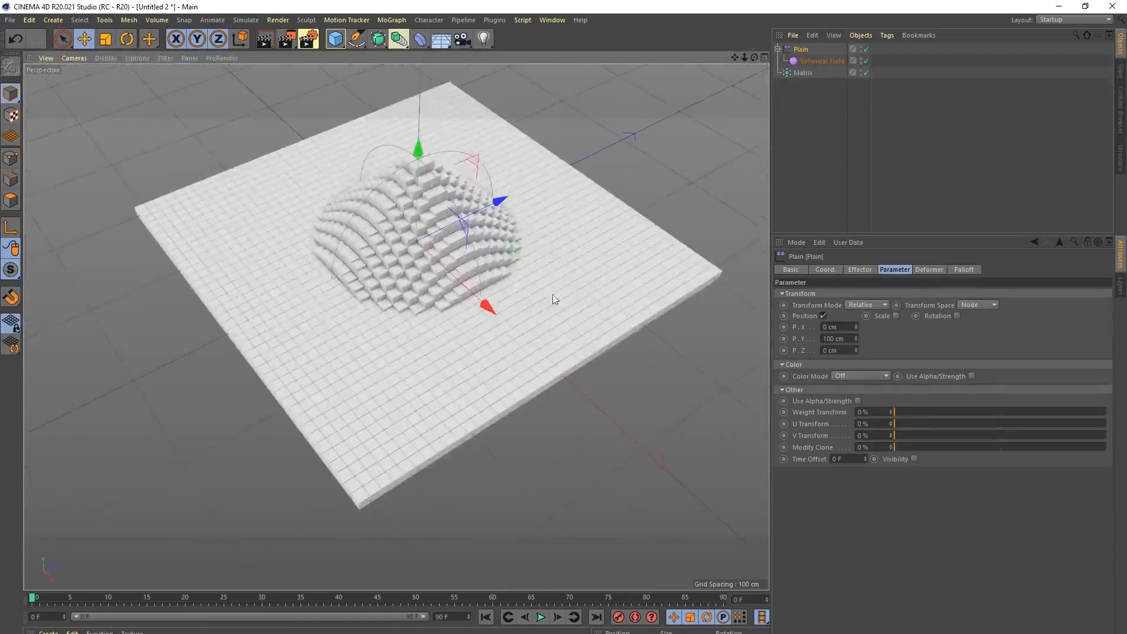
pyautogui.click(798, 61)
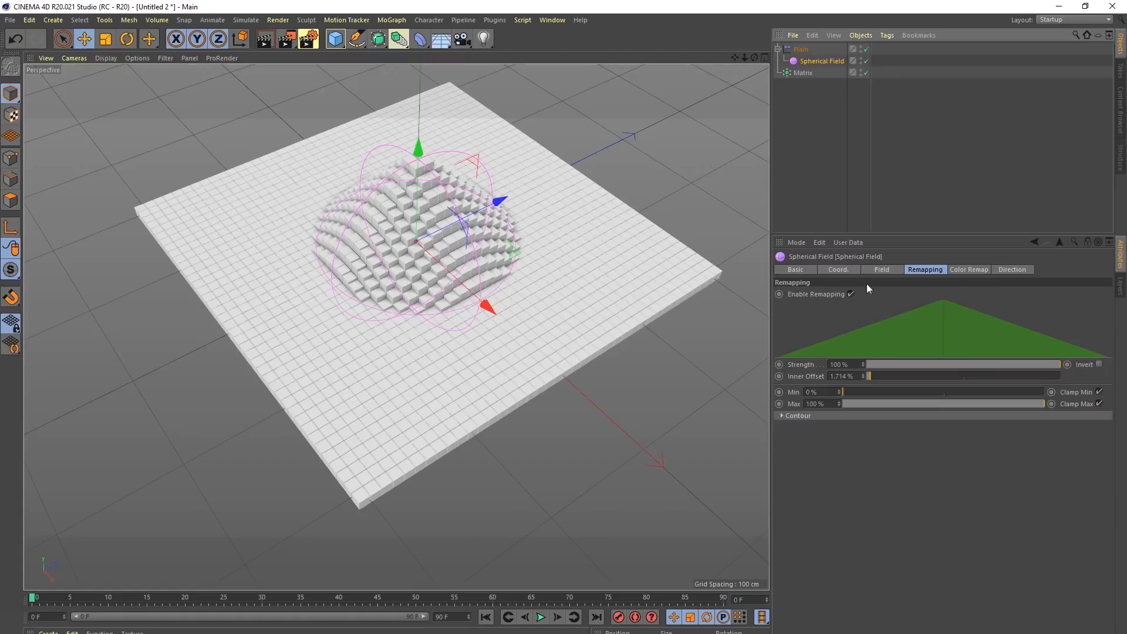
pyautogui.moveTo(876, 376); pyautogui.dragTo(866, 376)
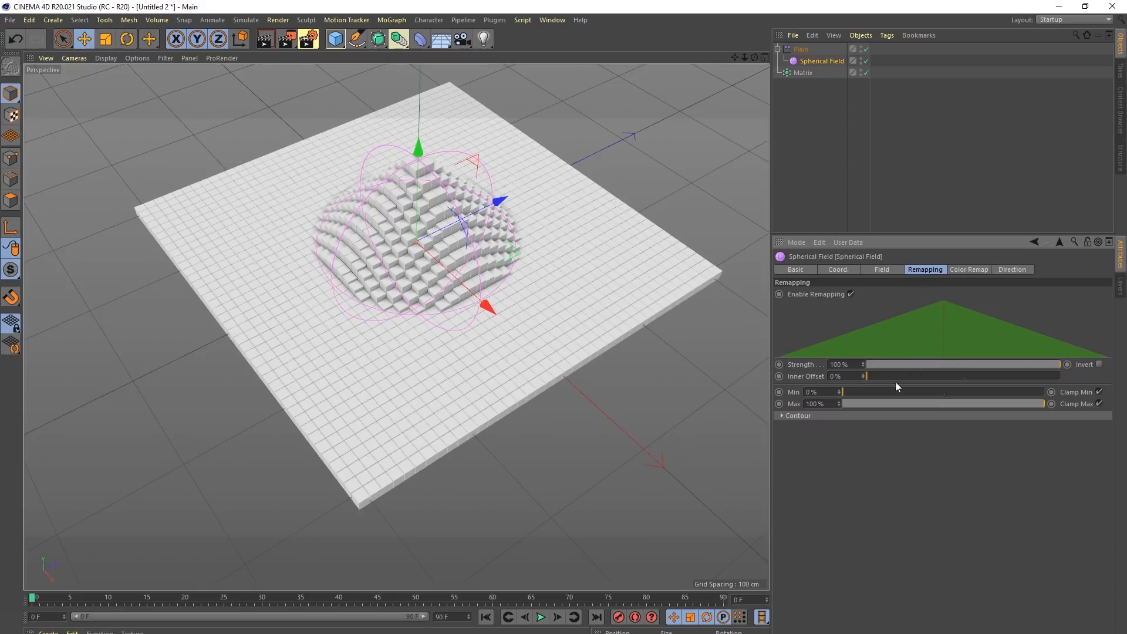
pyautogui.moveTo(848, 392)
pyautogui.mouseDown()
pyautogui.moveTo(897, 399)
pyautogui.moveTo(842, 396)
pyautogui.moveTo(879, 378)
pyautogui.moveTo(896, 387)
pyautogui.moveTo(865, 381)
pyautogui.mouseUp()
pyautogui.moveTo(1024, 364); pyautogui.dragTo(1075, 365)
pyautogui.click(782, 415)
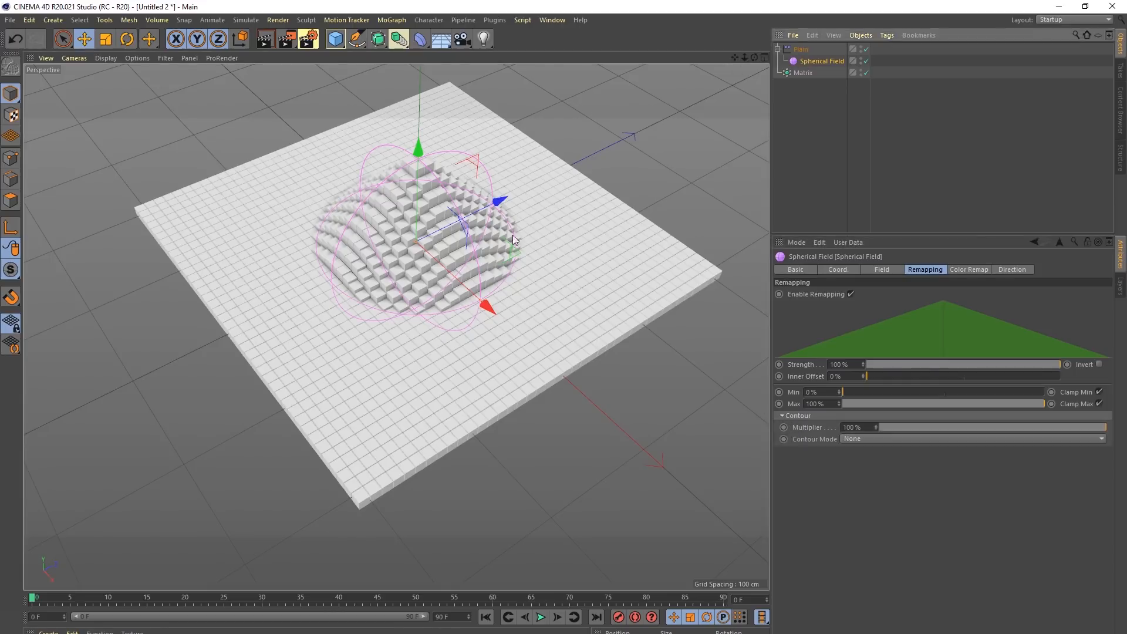
# Step: Scale the Spherical Field up to a size of about 190 cm and set the Plain effector's P.Y to 200 cm
pyautogui.press('t')
pyautogui.moveTo(242, 388); pyautogui.dragTo(646, 246)
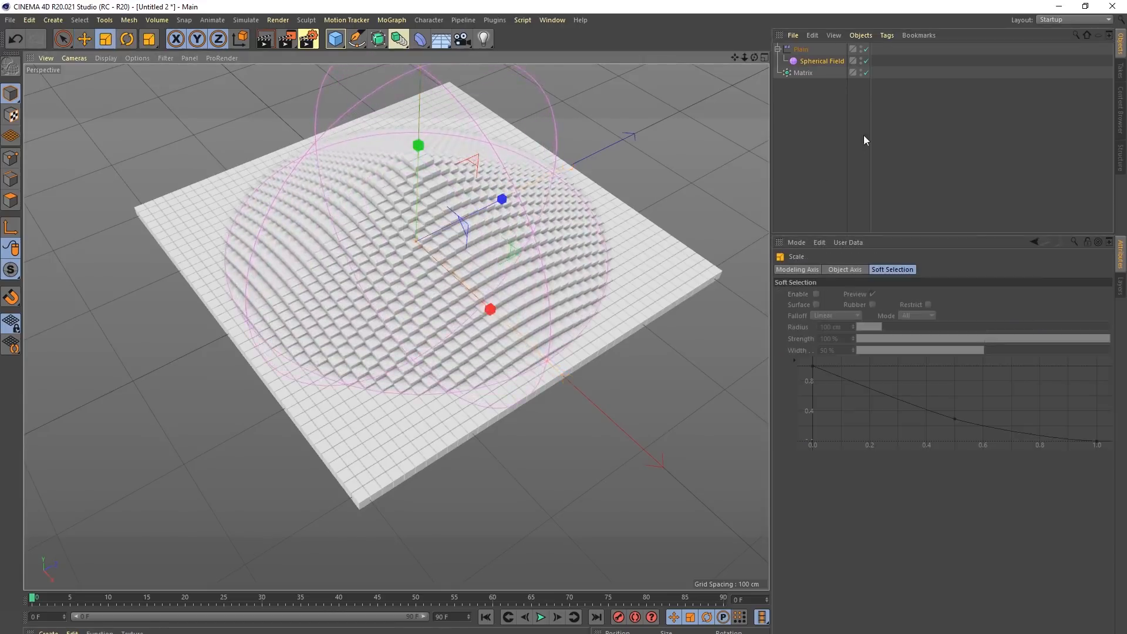
pyautogui.click(802, 50)
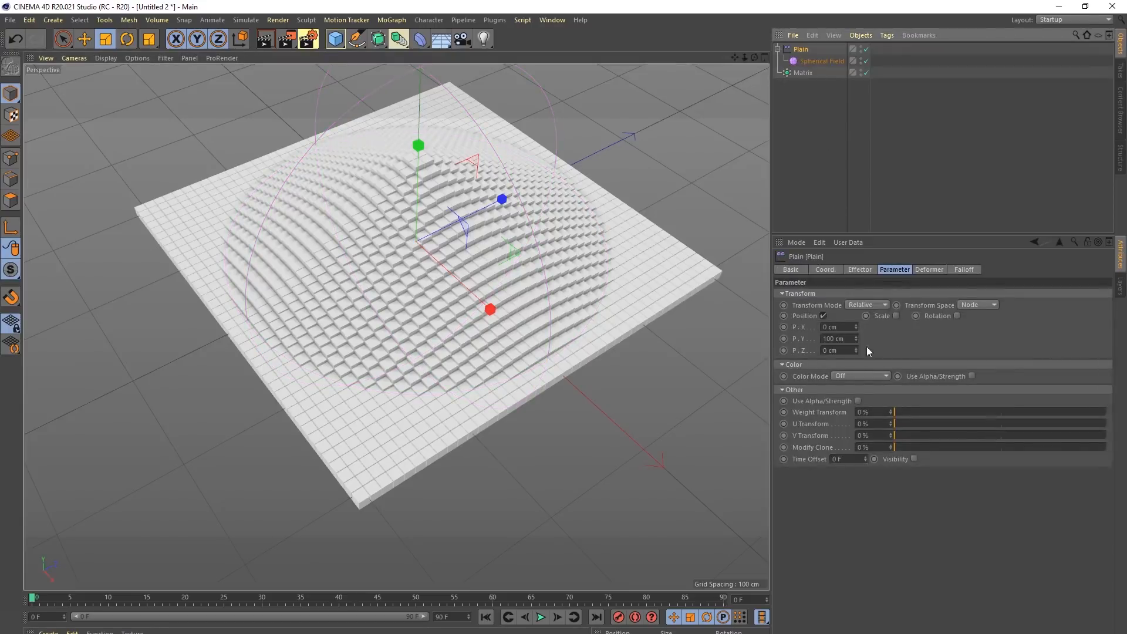
pyautogui.moveTo(828, 340); pyautogui.dragTo(822, 340)
pyautogui.write('2')
pyautogui.click(946, 343)
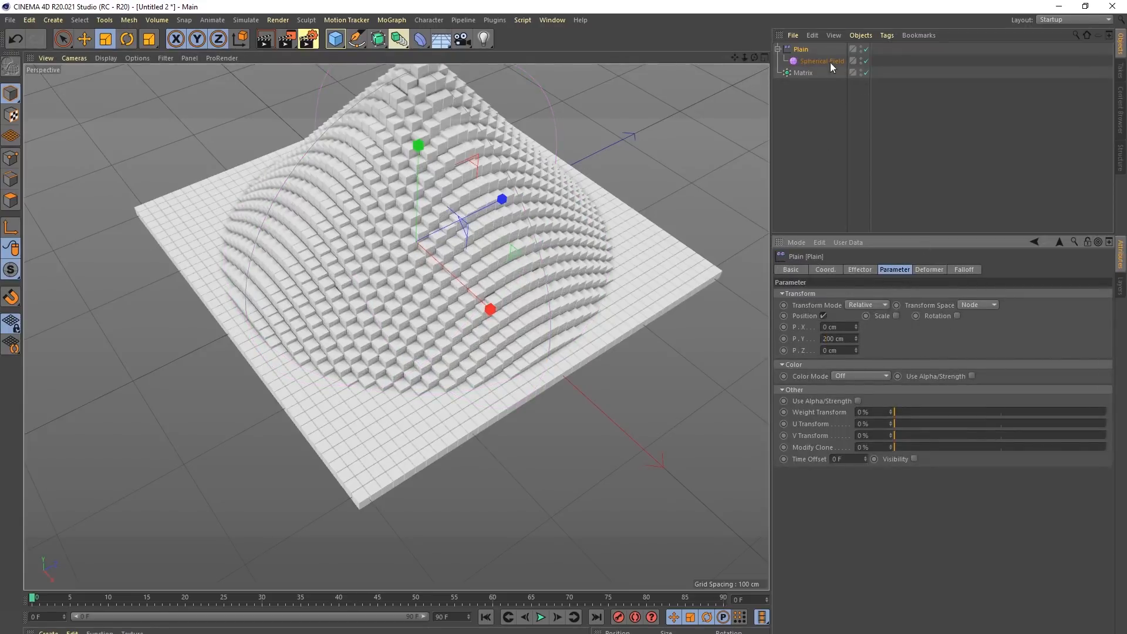
# Step: Set the Spherical Field's contour mode to Quadratic with a curve of 23%
pyautogui.click(805, 61)
pyautogui.scroll(-5, 524, 228)
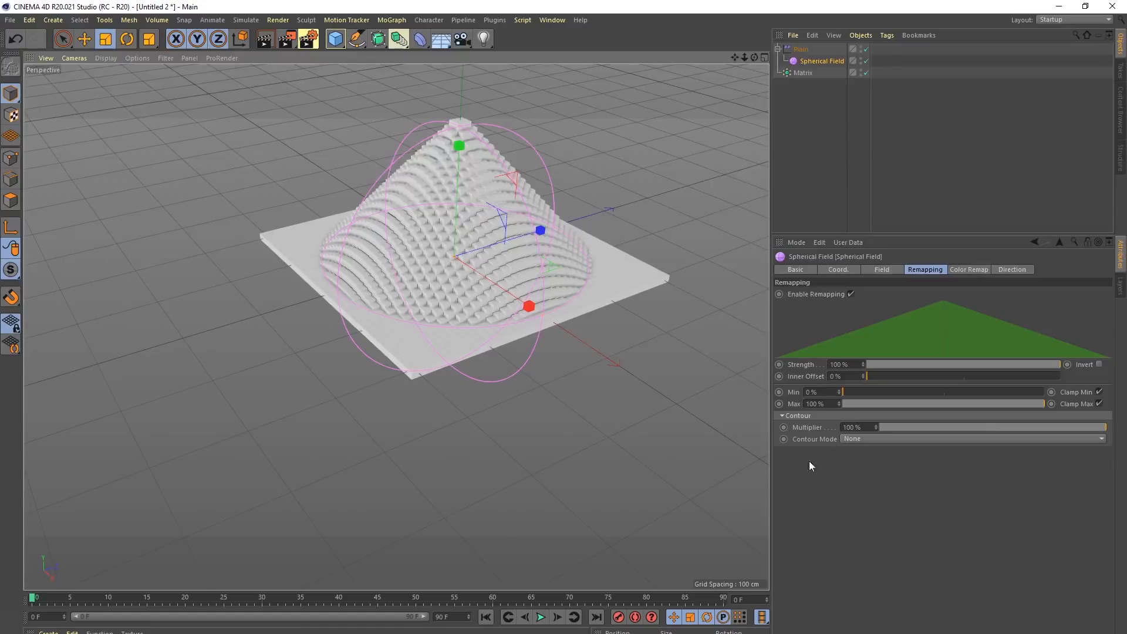
pyautogui.click(857, 439)
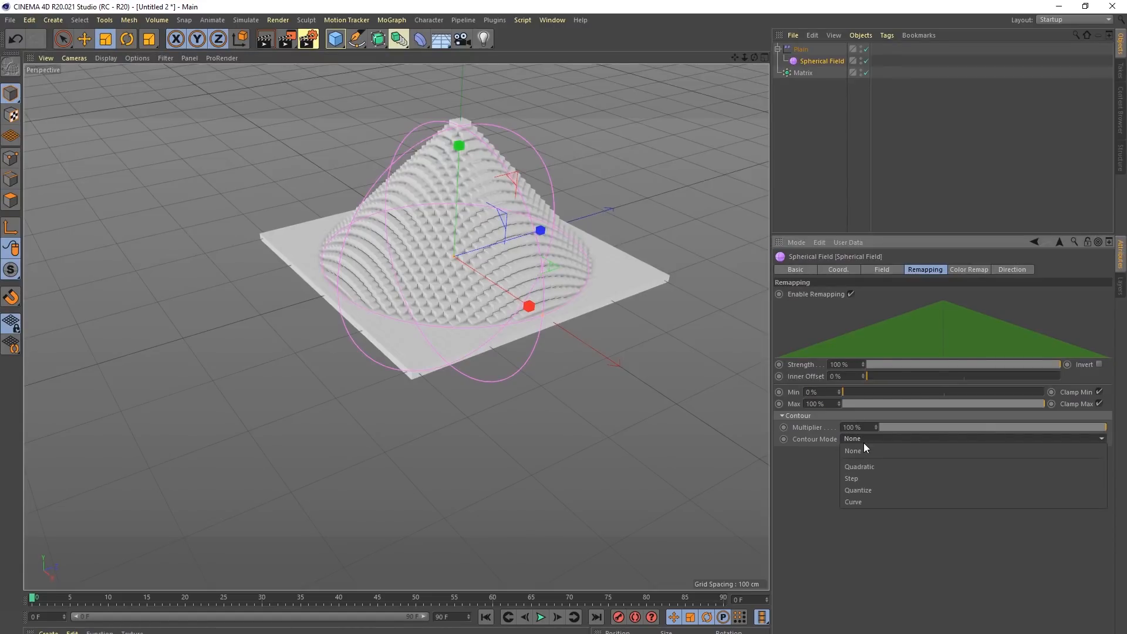
pyautogui.click(878, 473)
pyautogui.moveTo(991, 451); pyautogui.dragTo(1020, 452)
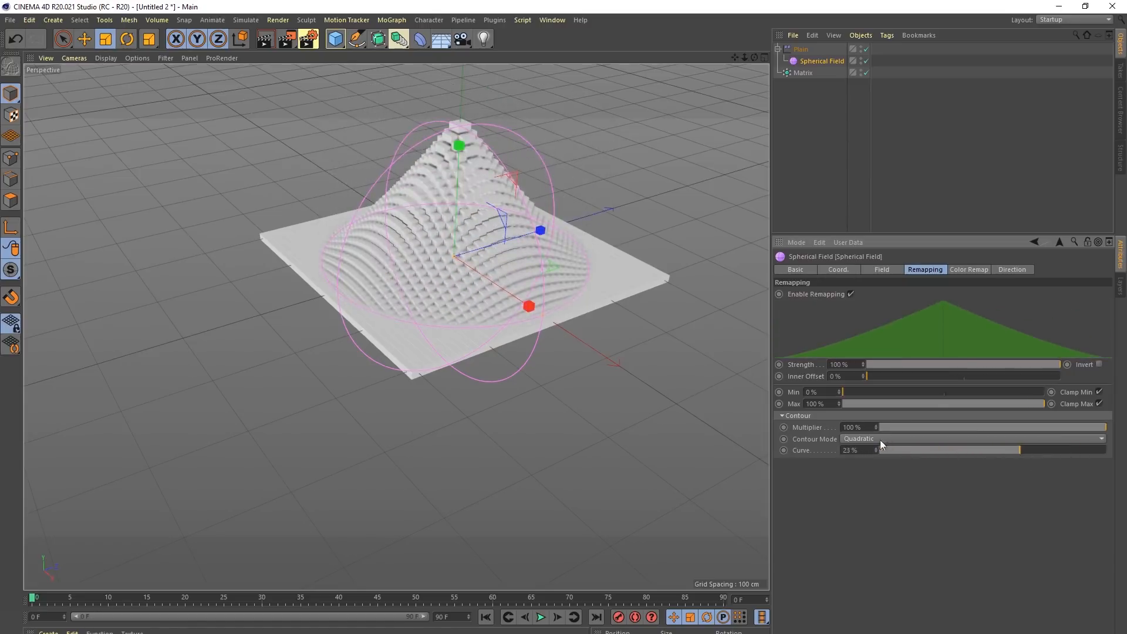
# Step: Try the Step contour mode on the Spherical Field, and switch it to Quantize with 6 steps
pyautogui.click(869, 438)
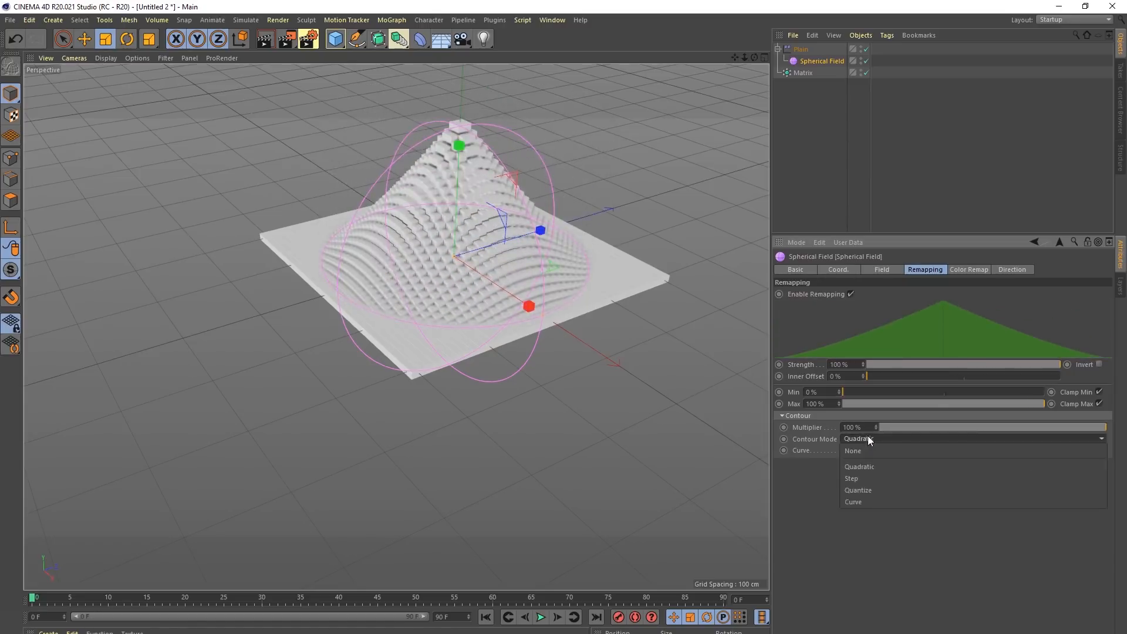
pyautogui.click(855, 481)
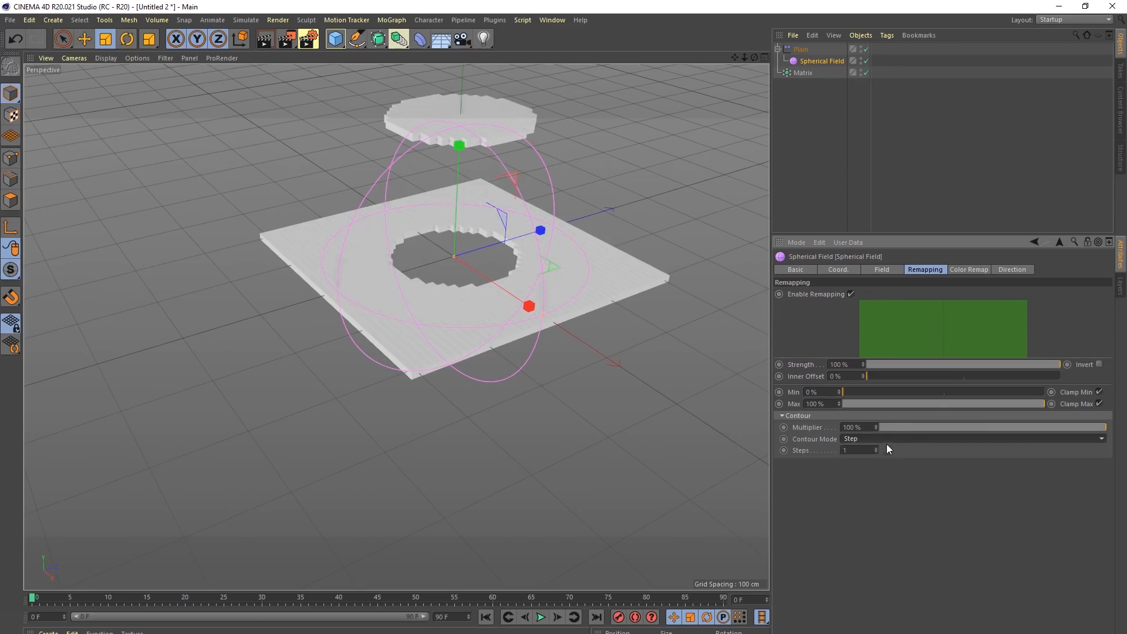
pyautogui.click(869, 439)
pyautogui.click(879, 491)
pyautogui.click(877, 448)
pyautogui.click(877, 448)
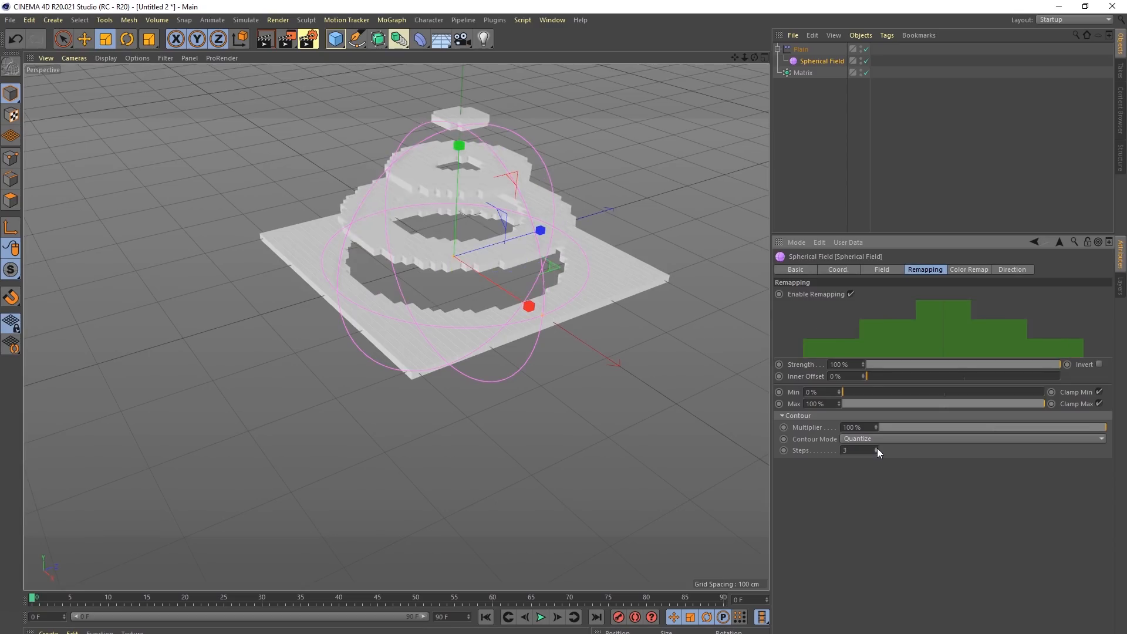
pyautogui.click(877, 449)
pyautogui.click(877, 449)
pyautogui.click(877, 449)
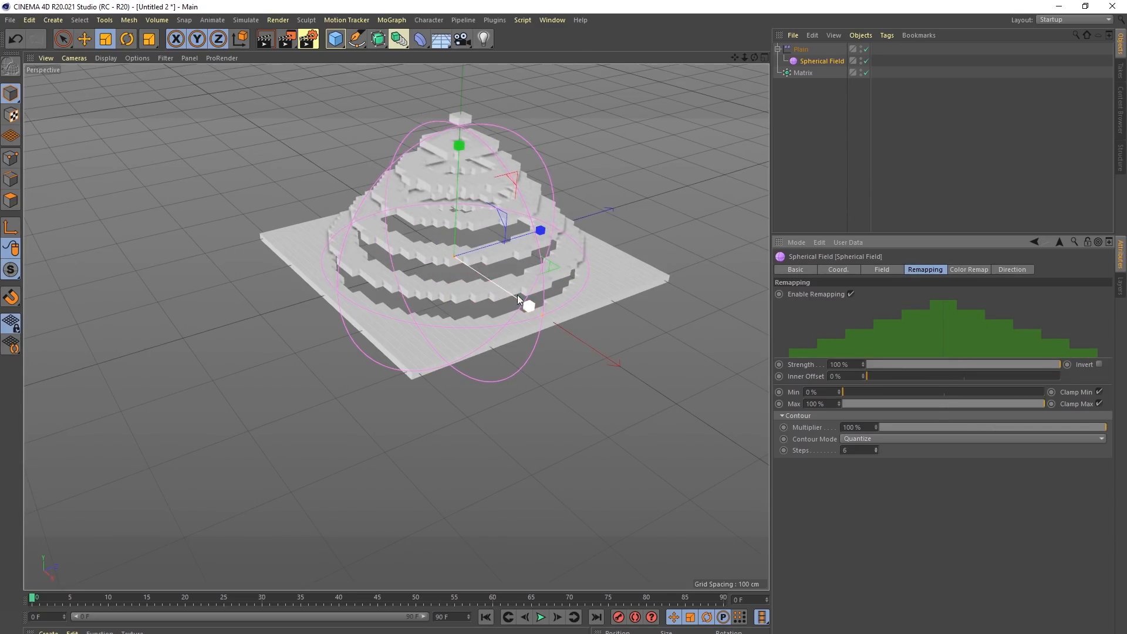
pyautogui.keyDown('alt'); pyautogui.moveTo(517, 220); pyautogui.dragTo(607, 288); pyautogui.keyUp('alt')
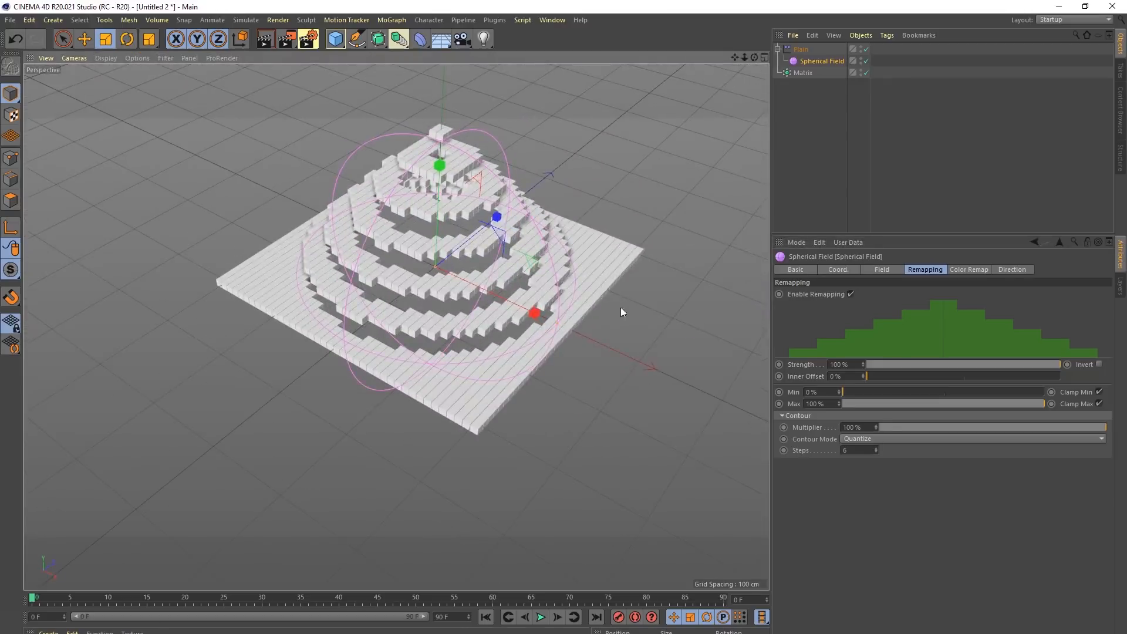
# Step: Set the contour mode to Curve and lengthen the spline's tangent handles to shape a smooth bell-like falloff
pyautogui.click(853, 438)
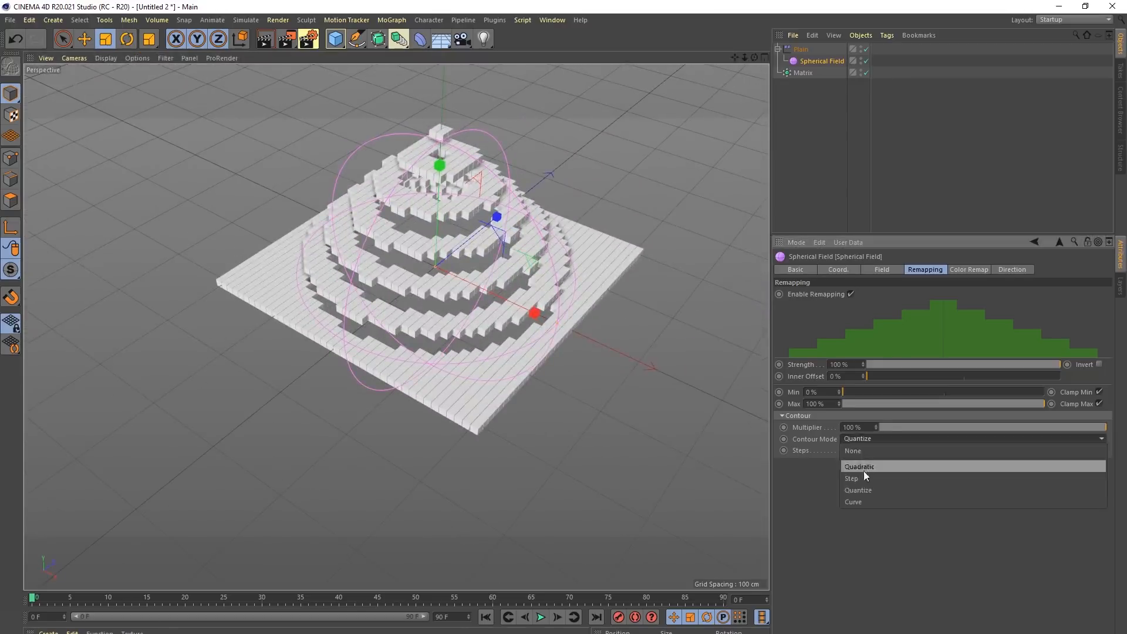
pyautogui.click(861, 502)
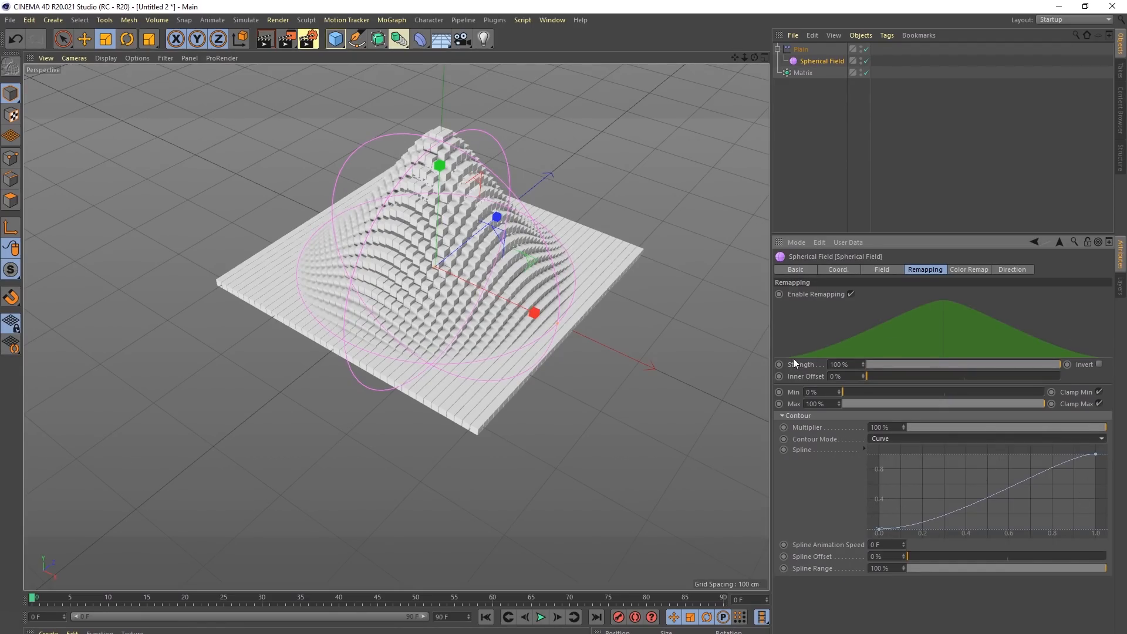
pyautogui.click(1003, 498)
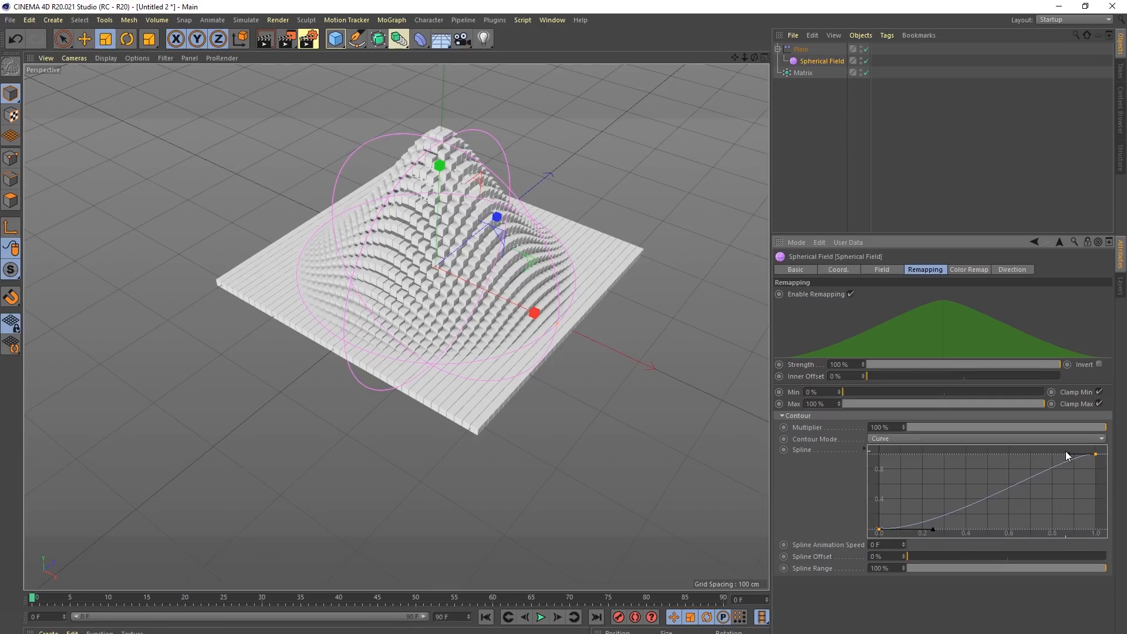
pyautogui.moveTo(1068, 456); pyautogui.dragTo(987, 453)
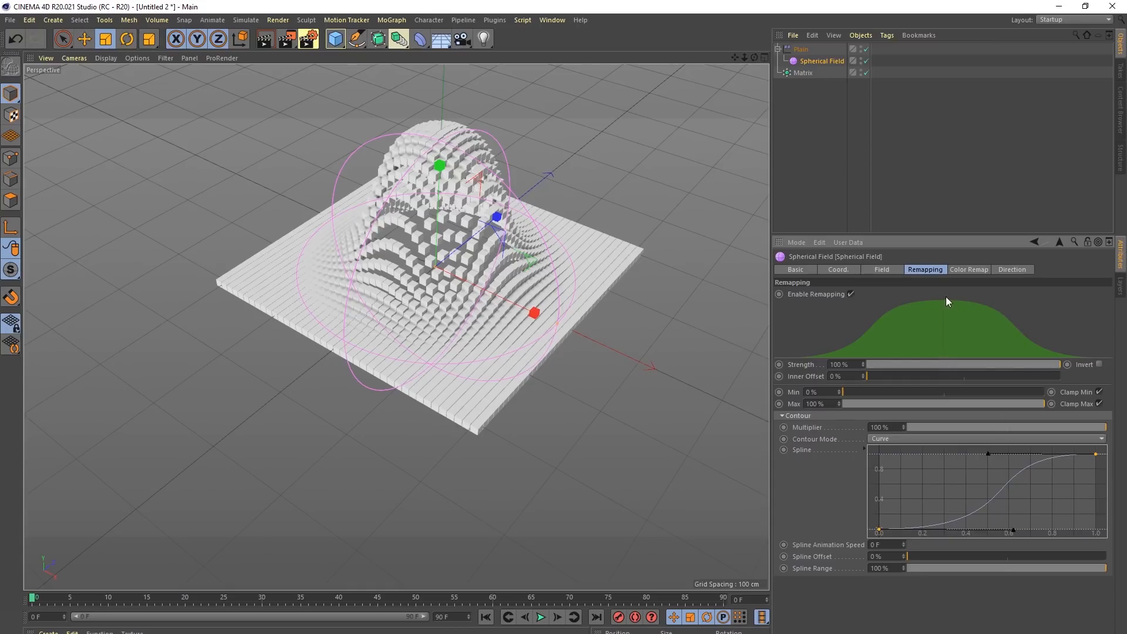
pyautogui.moveTo(988, 453); pyautogui.dragTo(1029, 455)
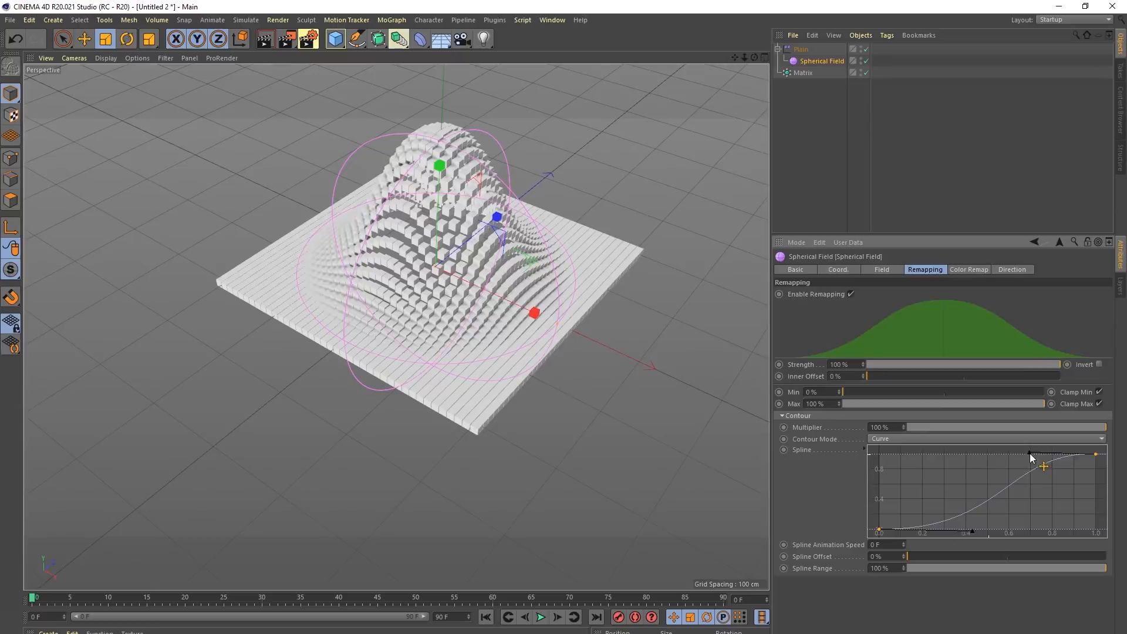
# Step: Try moving the Spherical Field across the Matrix grid
pyautogui.keyDown('alt'); pyautogui.moveTo(458, 306); pyautogui.dragTo(482, 309); pyautogui.keyUp('alt')
pyautogui.press('e')
pyautogui.moveTo(429, 171); pyautogui.dragTo(403, 172)
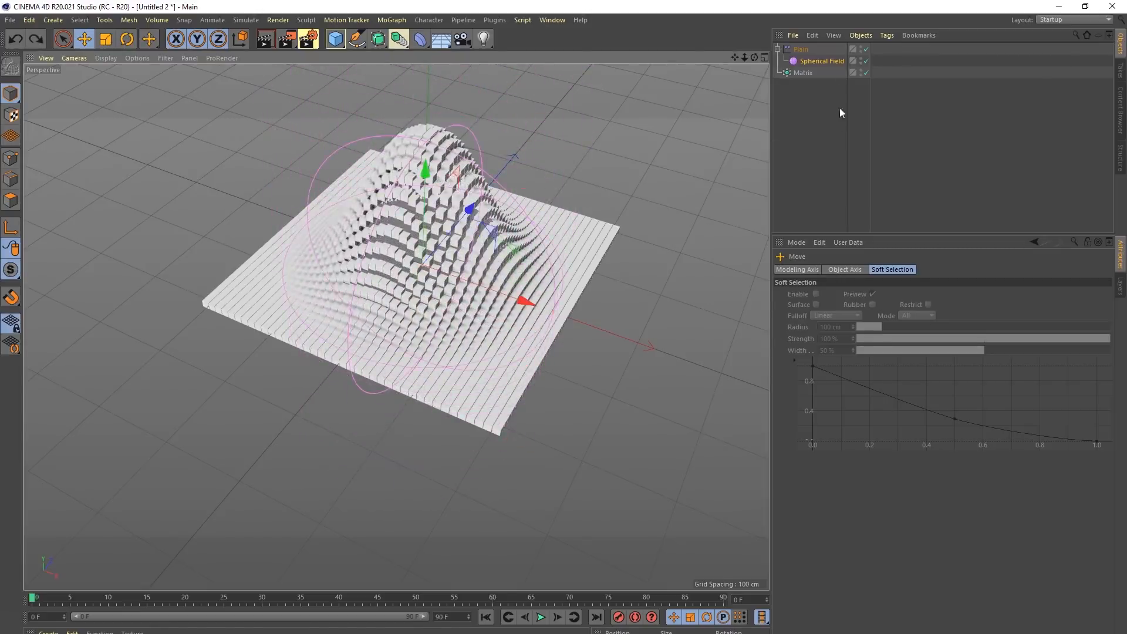
# Step: Set the Spherical Field's contour mode back to None
pyautogui.click(795, 61)
pyautogui.click(881, 439)
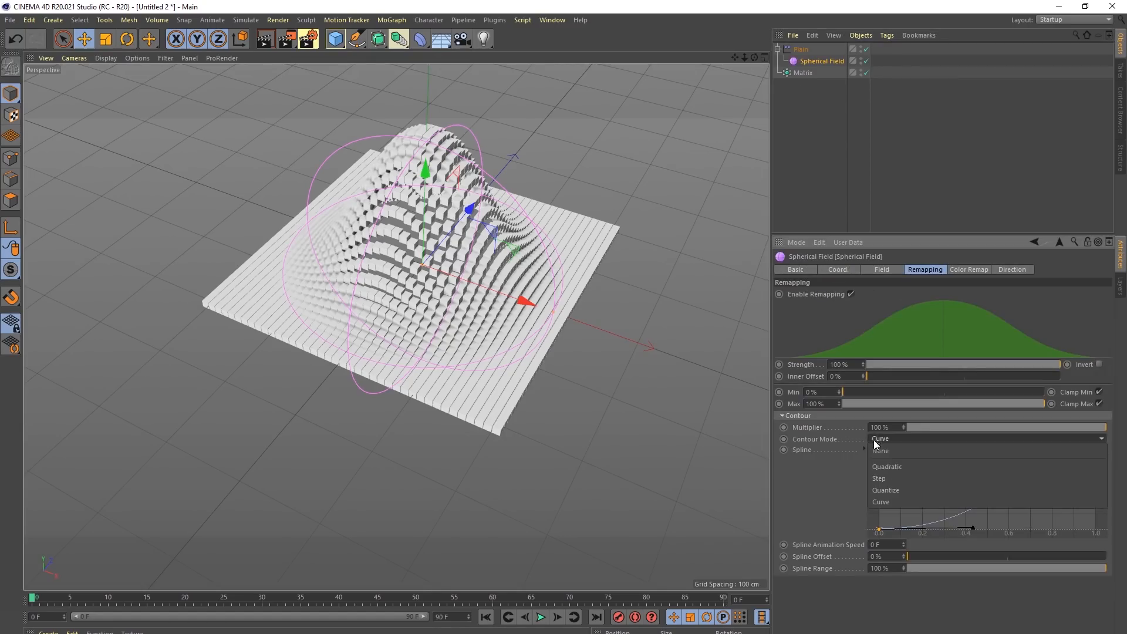
pyautogui.click(881, 447)
# Step: Change the field's type from Spherical Field to Box Field
pyautogui.click(882, 270)
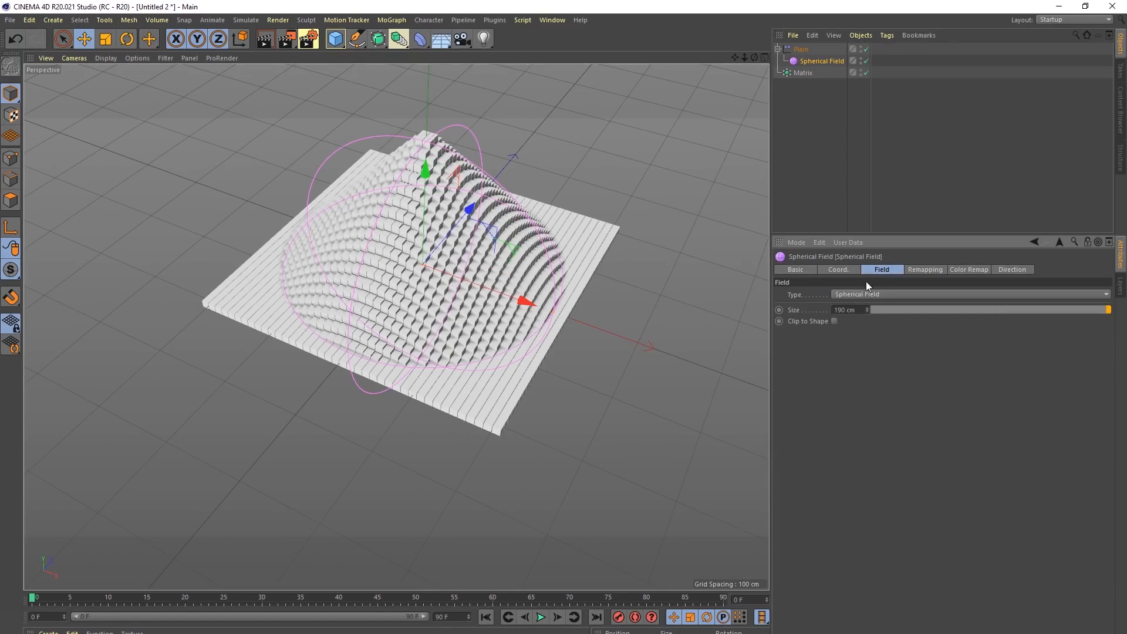
pyautogui.click(847, 297)
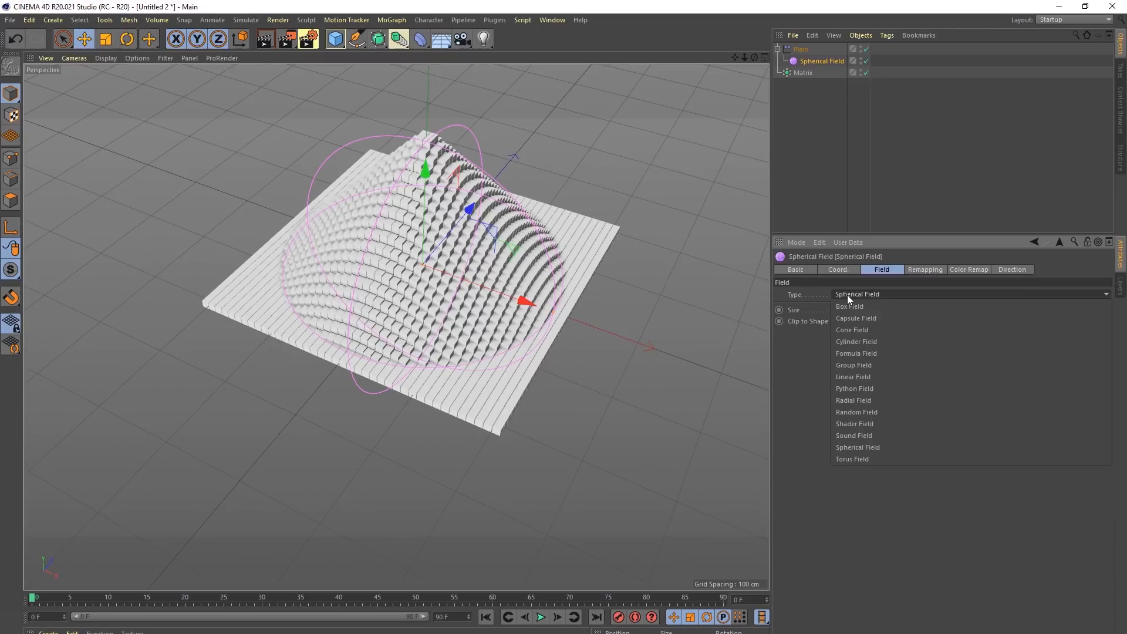
pyautogui.click(858, 306)
pyautogui.keyDown('alt'); pyautogui.moveTo(521, 265); pyautogui.dragTo(491, 259); pyautogui.keyUp('alt')
# Step: Change the field's type to Radial Field and set its end transition to 360°
pyautogui.click(851, 295)
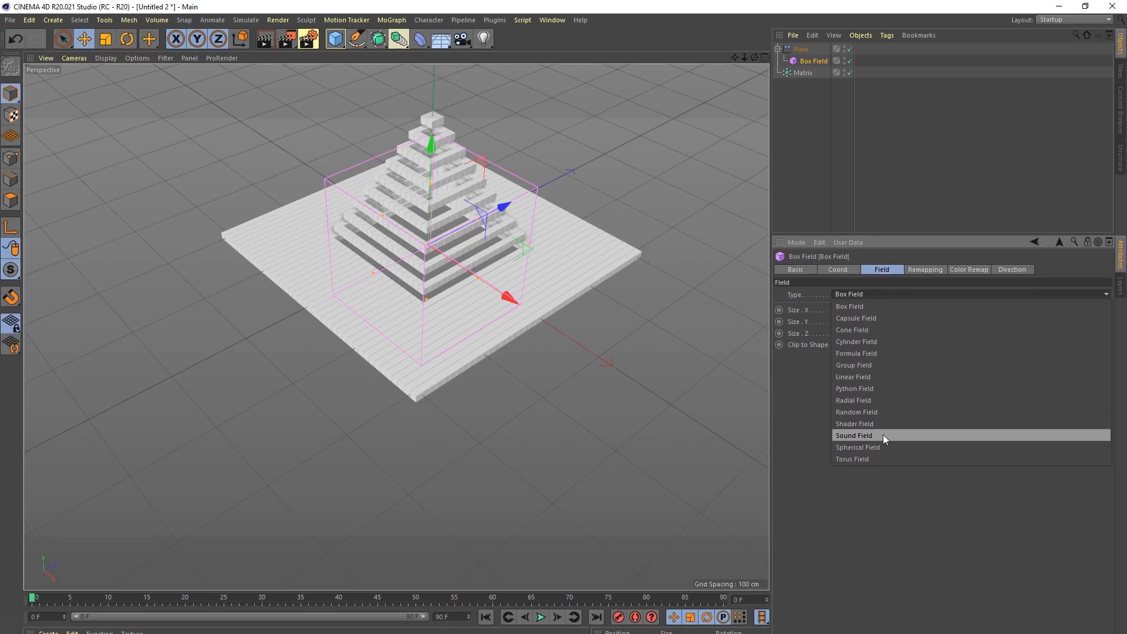
pyautogui.click(854, 402)
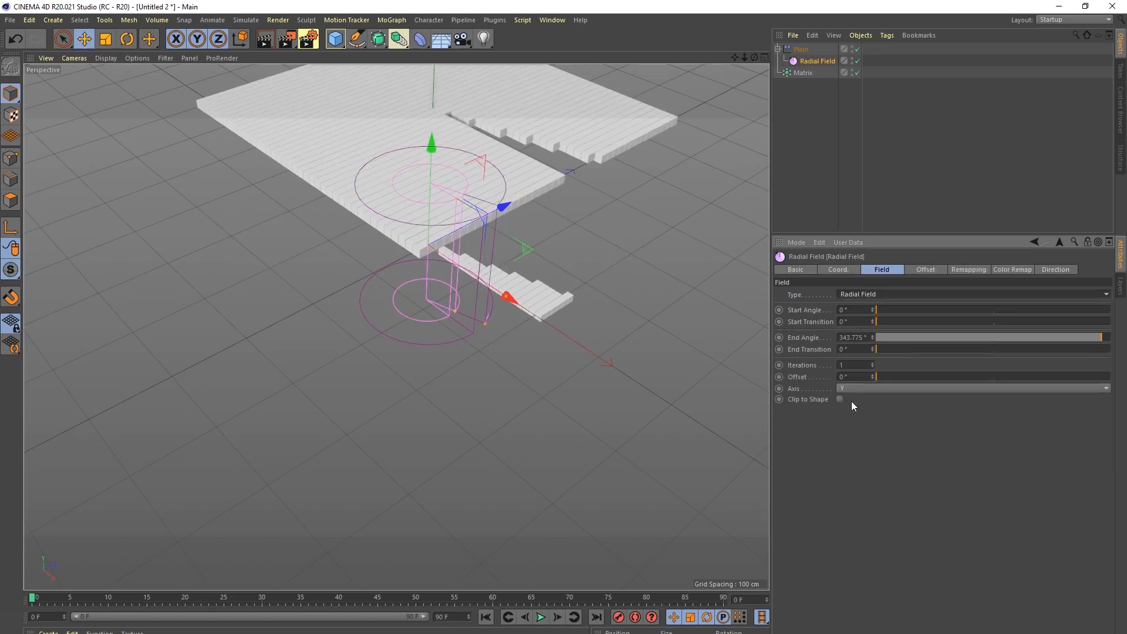
pyautogui.keyDown('alt'); pyautogui.moveTo(537, 197); pyautogui.dragTo(423, 200); pyautogui.keyUp('alt')
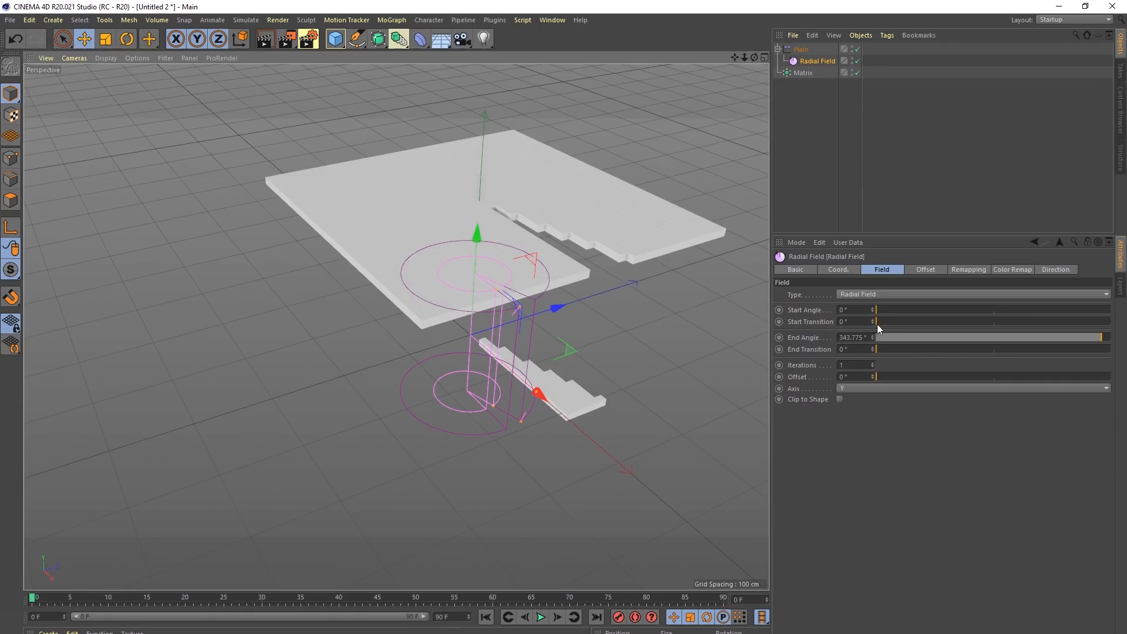
pyautogui.moveTo(880, 349); pyautogui.dragTo(1116, 351)
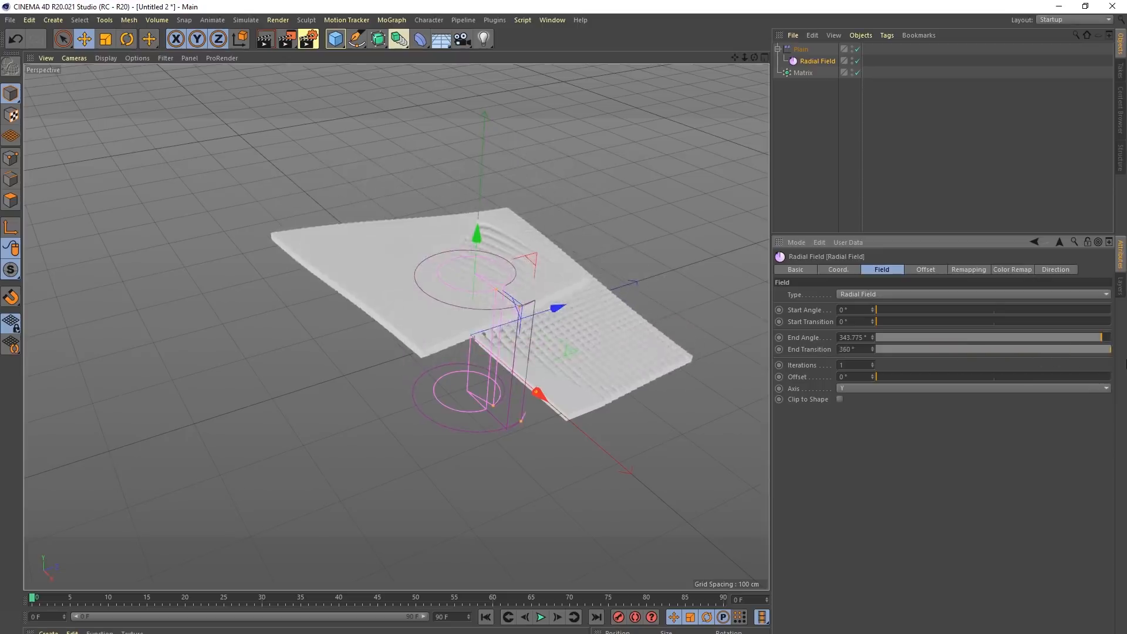
# Step: Try out the Radial Field's offset by raising it to about 819° and returning it to 0°
pyautogui.keyDown('alt'); pyautogui.moveTo(552, 282); pyautogui.dragTo(489, 311); pyautogui.keyUp('alt')
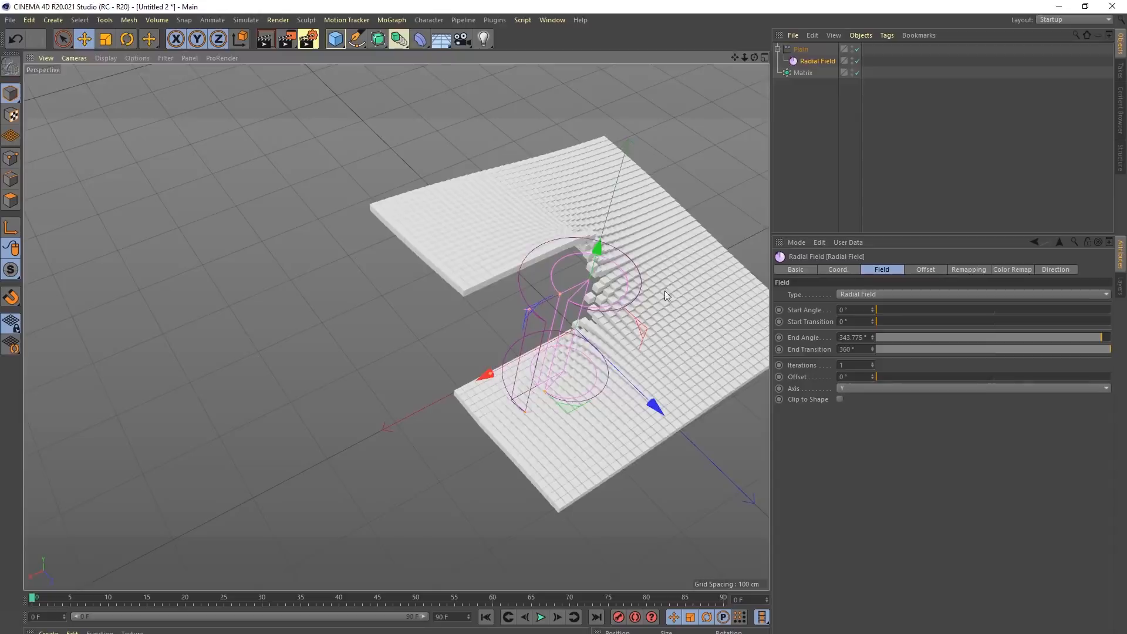
pyautogui.keyDown('alt'); pyautogui.moveTo(551, 283); pyautogui.dragTo(587, 317); pyautogui.keyUp('alt')
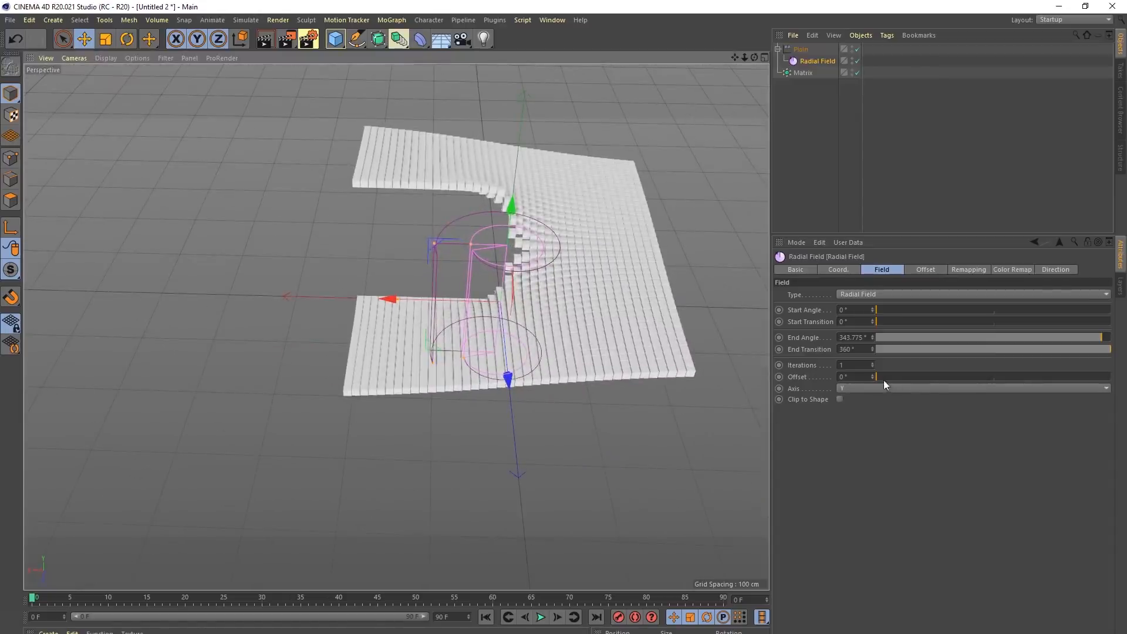
pyautogui.moveTo(871, 375); pyautogui.dragTo(992, 376)
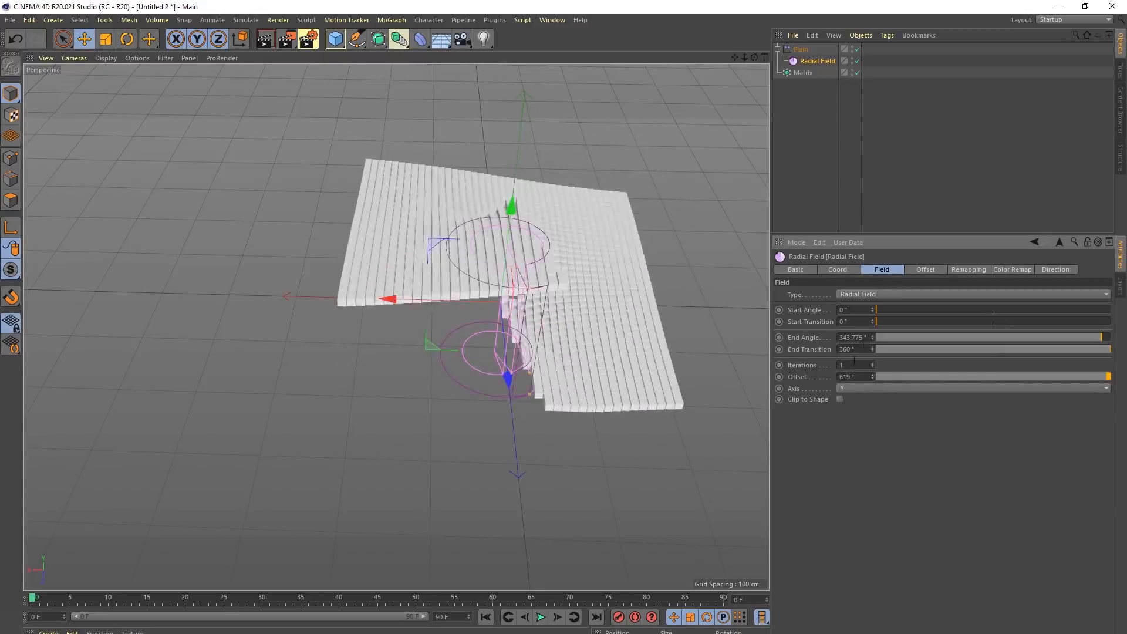
pyautogui.moveTo(890, 383); pyautogui.dragTo(830, 366)
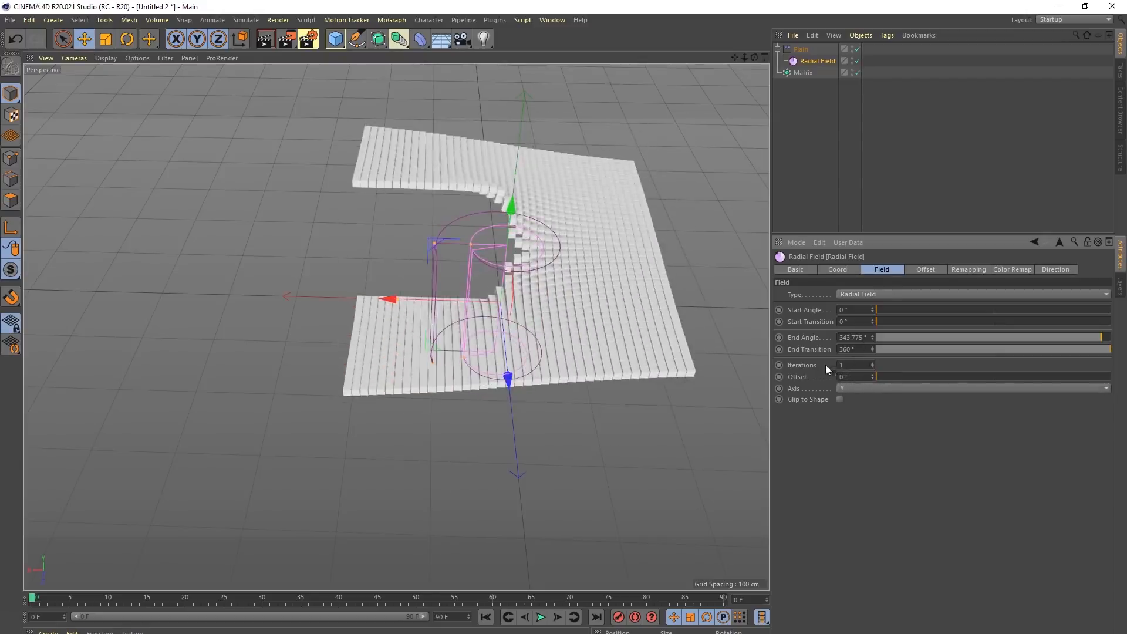
# Step: Set the Radial Field's iterations to 2 and its offset to 5°
pyautogui.moveTo(872, 364); pyautogui.dragTo(847, 428)
pyautogui.write('2')
pyautogui.press('Return')
pyautogui.keyDown('alt'); pyautogui.moveTo(563, 309); pyautogui.dragTo(762, 304); pyautogui.keyUp('alt')
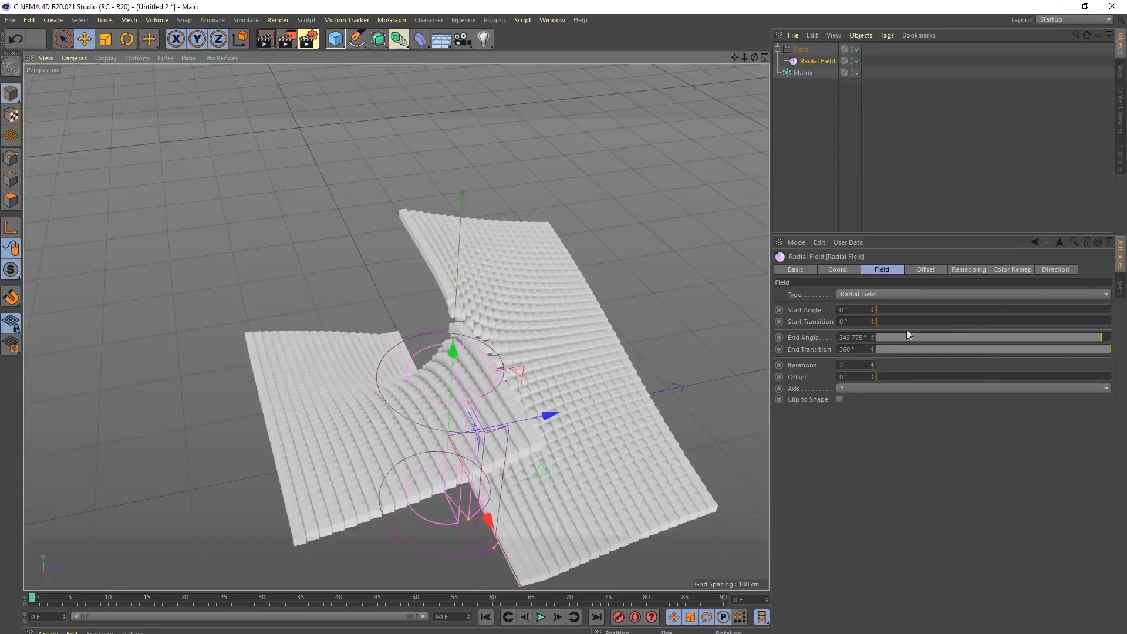
pyautogui.doubleClick(859, 376)
pyautogui.write('5')
pyautogui.press('Return')
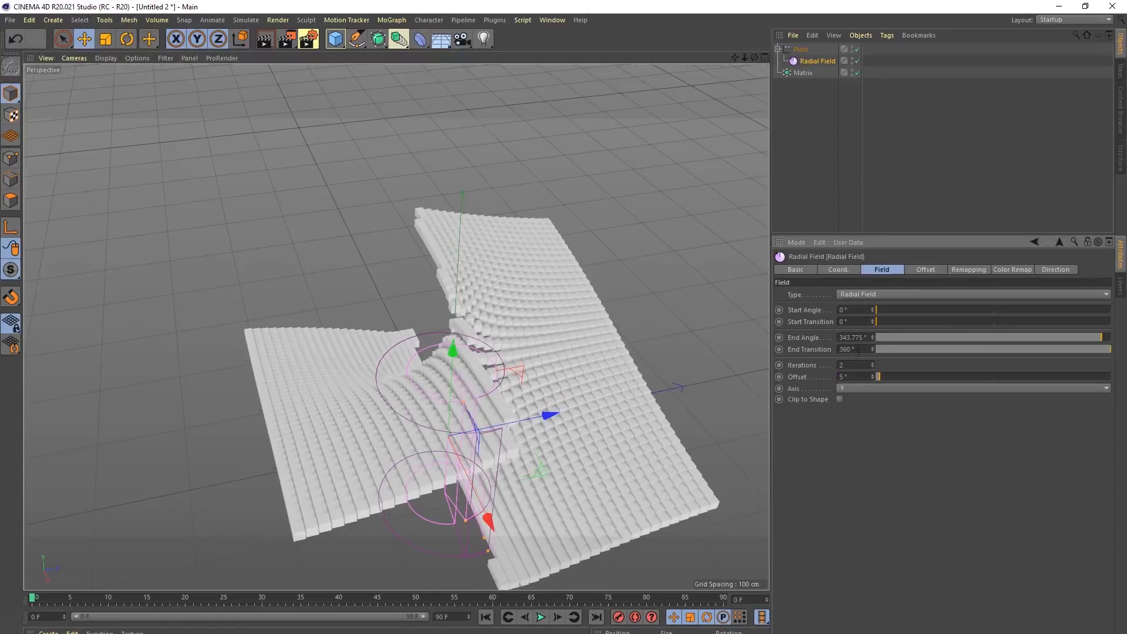
# Step: Set the Radial Field's iterations to 5 and its offset to 0°
pyautogui.press('Return')
pyautogui.doubleClick(859, 377)
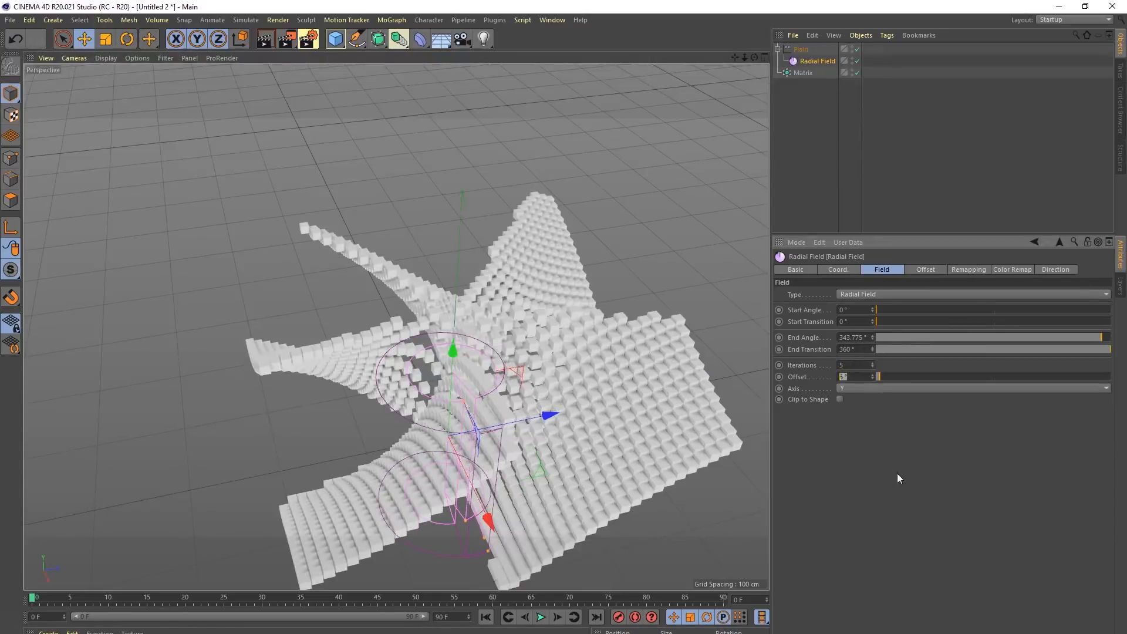
pyautogui.write('0')
pyautogui.press('Return')
pyautogui.keyDown('alt'); pyautogui.moveTo(524, 362); pyautogui.dragTo(439, 346); pyautogui.keyUp('alt')
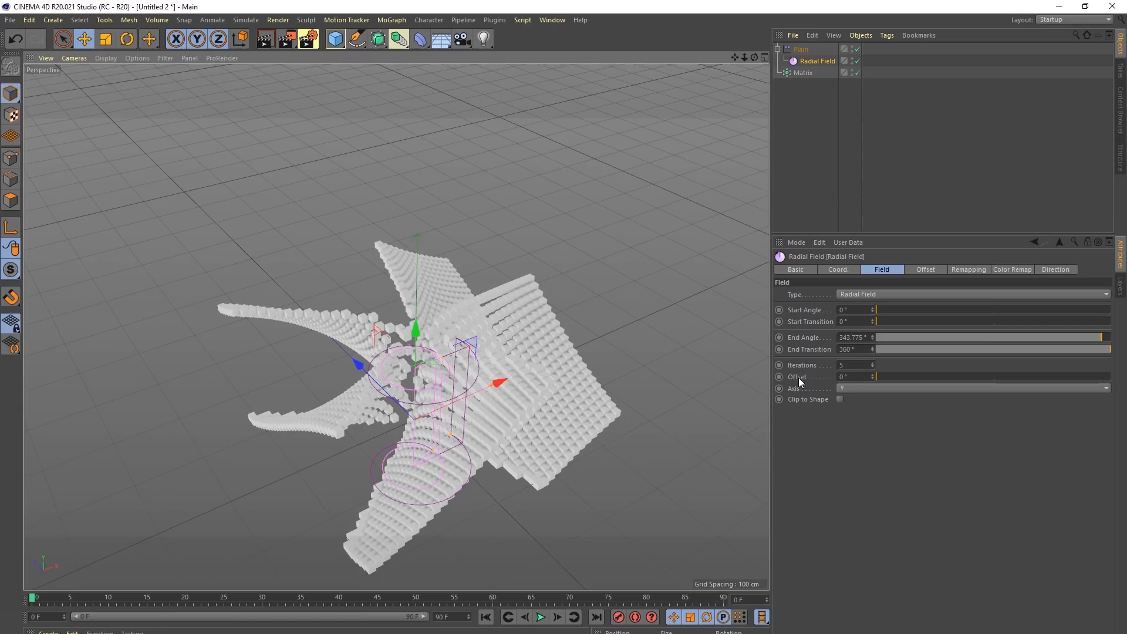
# Step: Add a Spherical Field to the Radial Field's offset fields
pyautogui.click(927, 270)
pyautogui.click(883, 270)
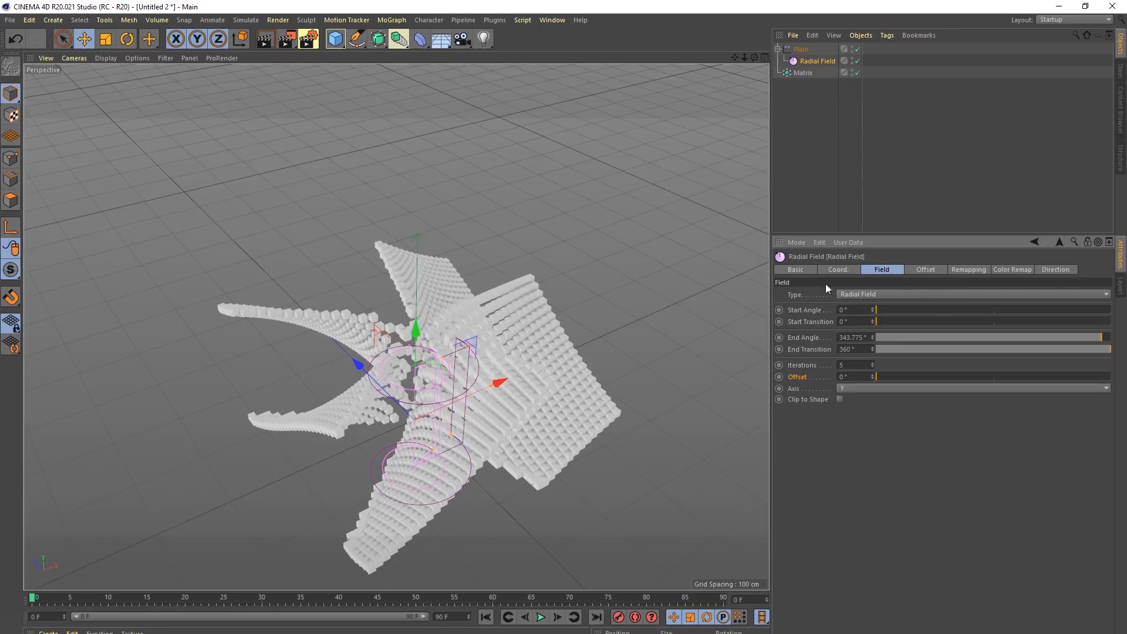
pyautogui.keyDown('alt'); pyautogui.moveTo(426, 339); pyautogui.dragTo(769, 310); pyautogui.keyUp('alt')
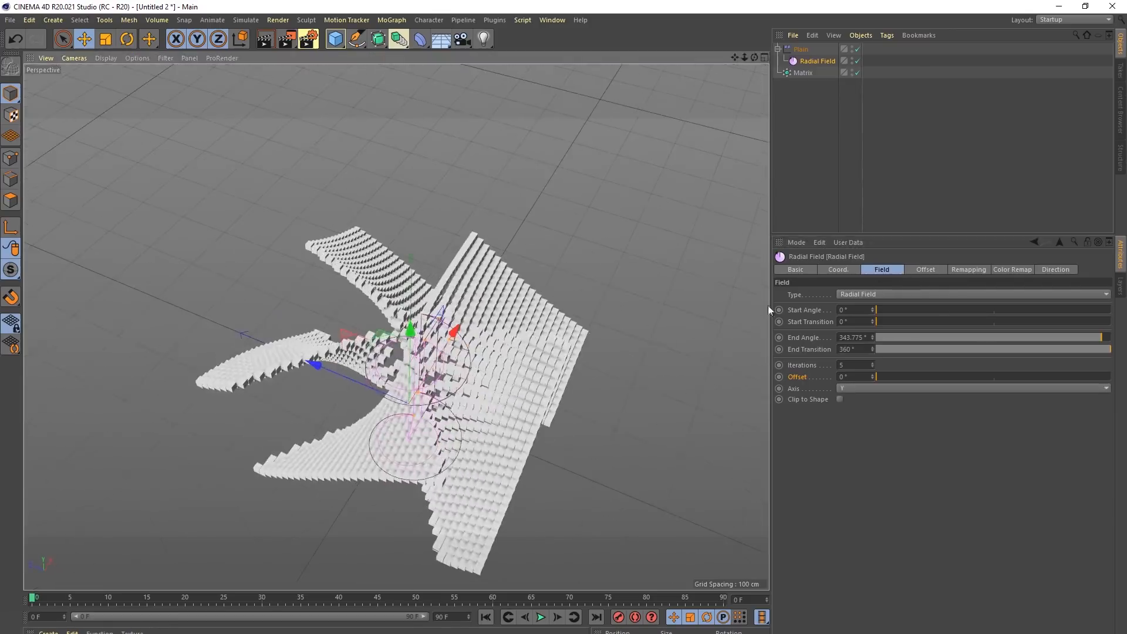
pyautogui.click(920, 273)
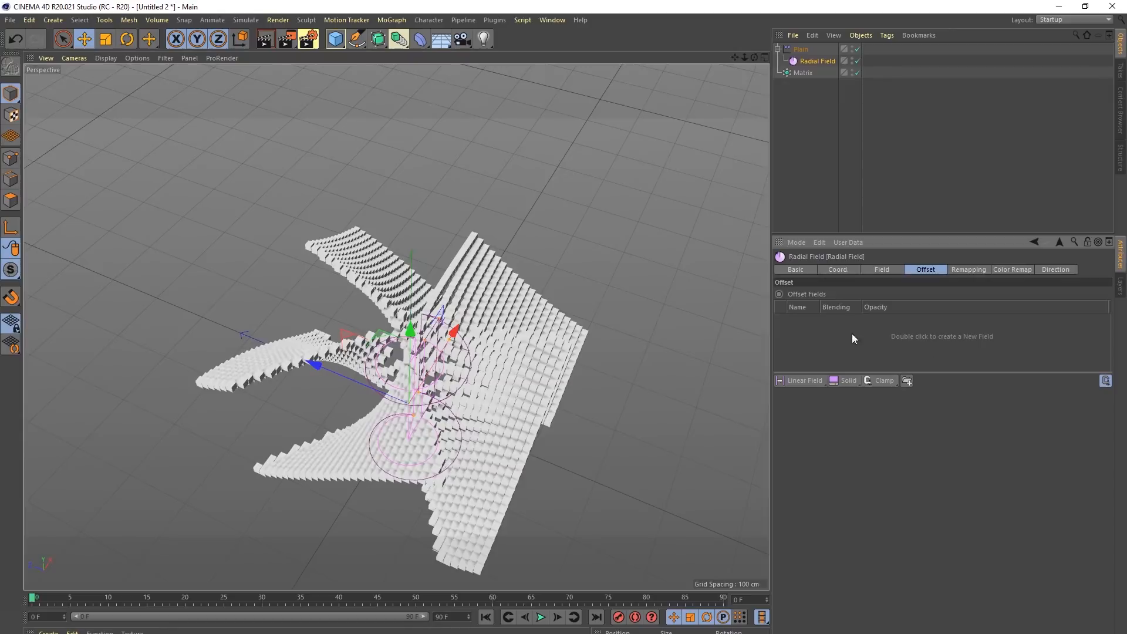
pyautogui.keyDown('alt'); pyautogui.moveTo(528, 349); pyautogui.dragTo(499, 268); pyautogui.keyUp('alt')
pyautogui.doubleClick(840, 336)
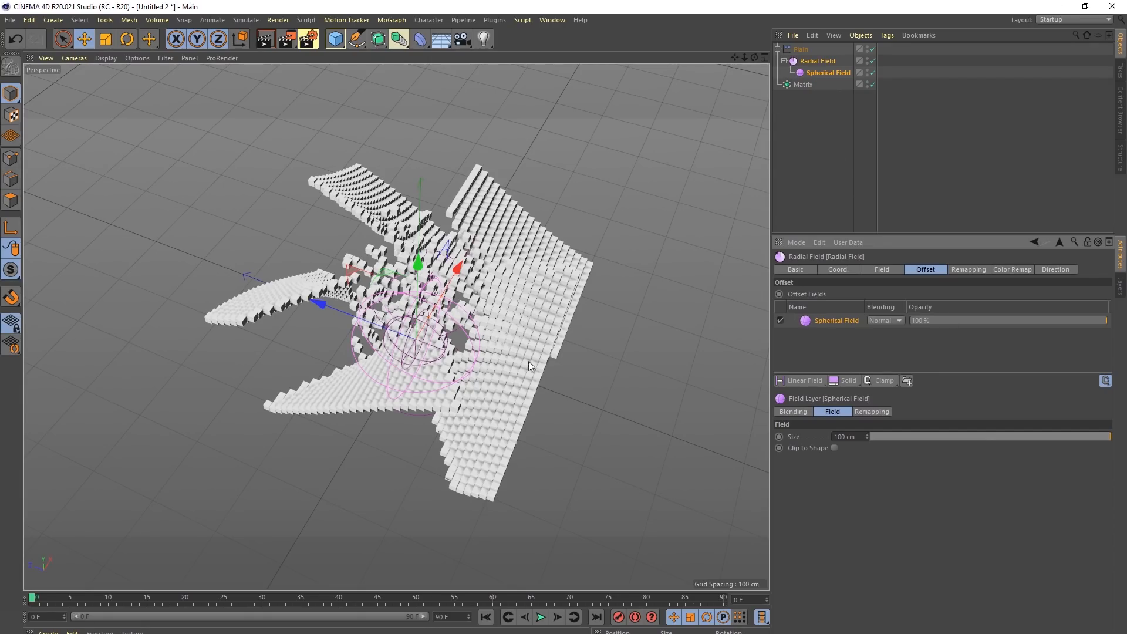
# Step: Scale the Spherical Field up to a size of about 196 cm
pyautogui.click(819, 76)
pyautogui.press('t')
pyautogui.moveTo(650, 189); pyautogui.dragTo(734, 182)
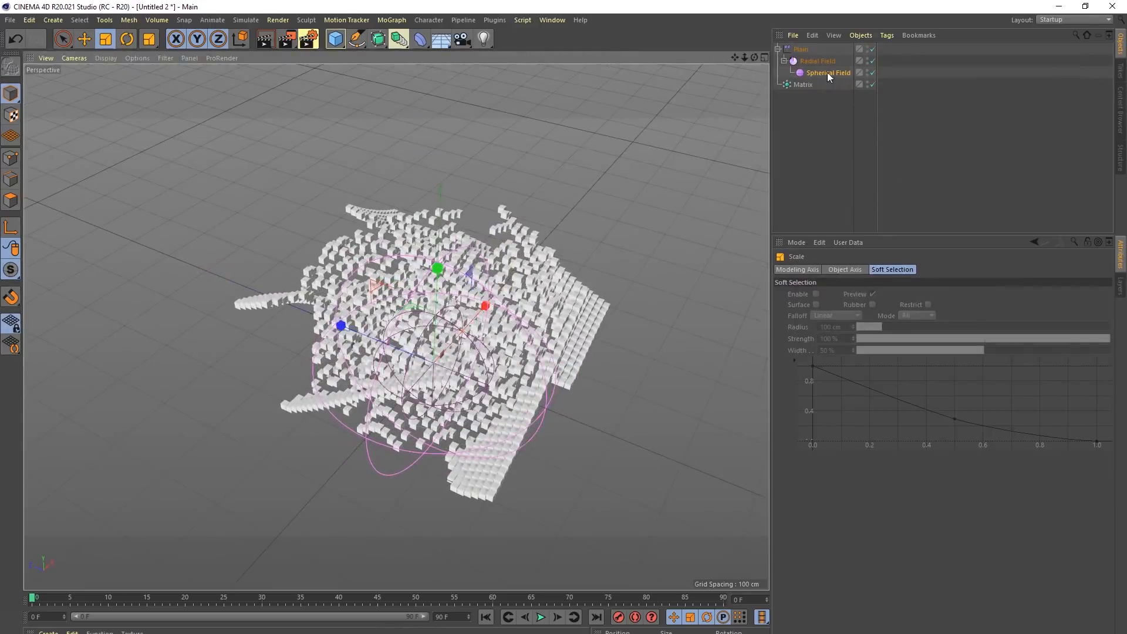
# Step: Reduce the inner offset in the Spherical Field's remapping to 0%
pyautogui.click(828, 73)
pyautogui.click(968, 271)
pyautogui.click(926, 270)
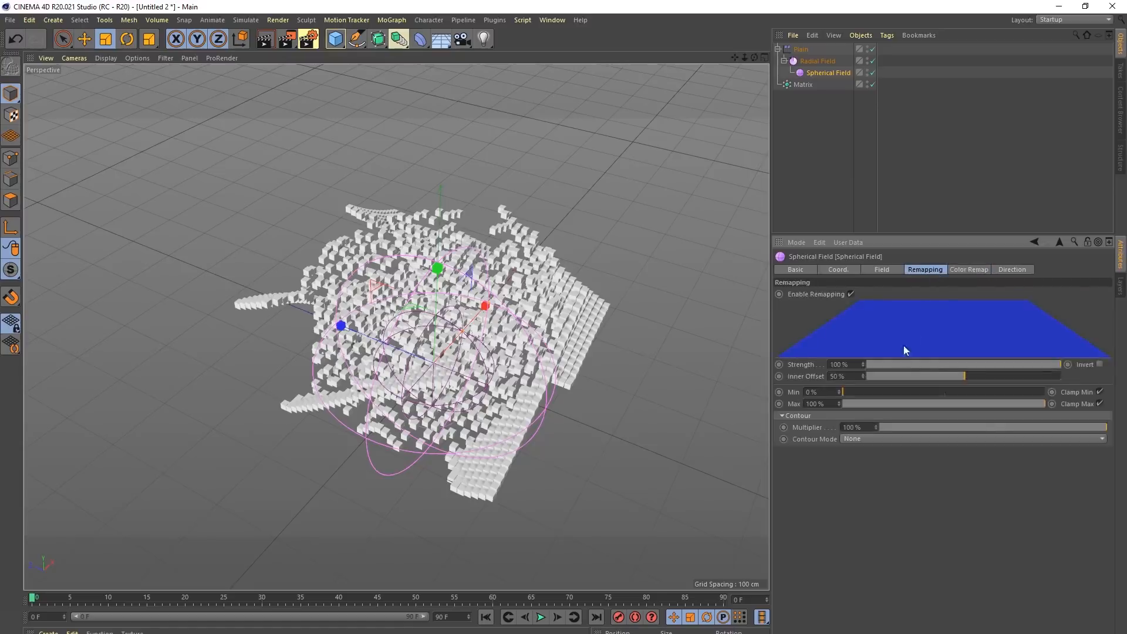
pyautogui.moveTo(959, 372); pyautogui.dragTo(856, 389)
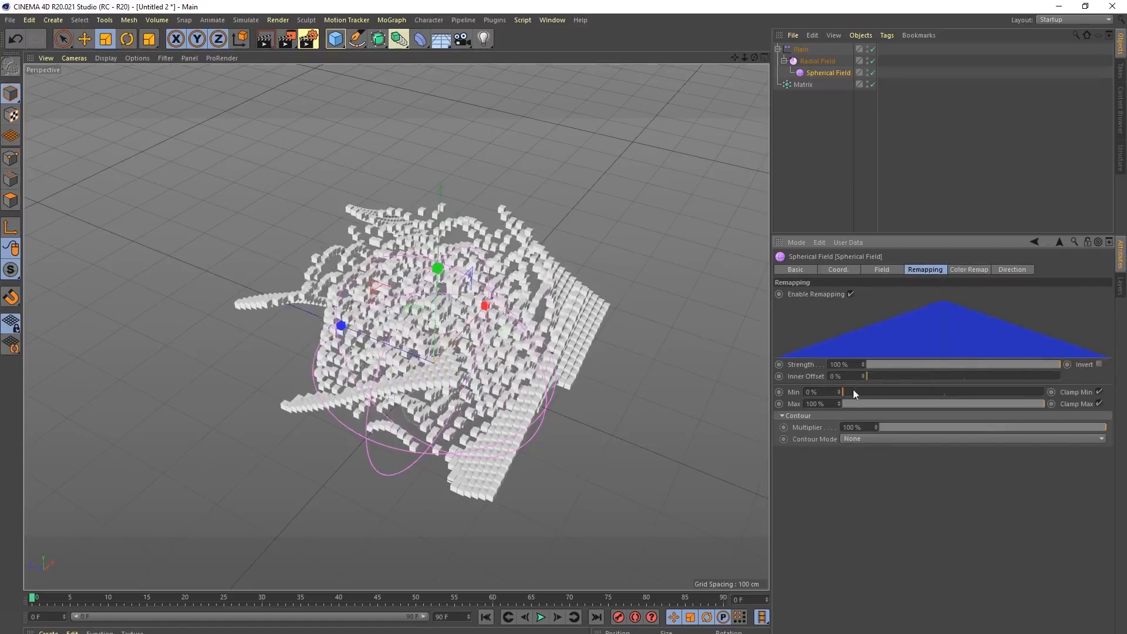
pyautogui.keyDown('alt'); pyautogui.moveTo(583, 351); pyautogui.dragTo(362, 310); pyautogui.keyUp('alt')
# Step: Set the Radial Field's iterations to 1
pyautogui.click(817, 61)
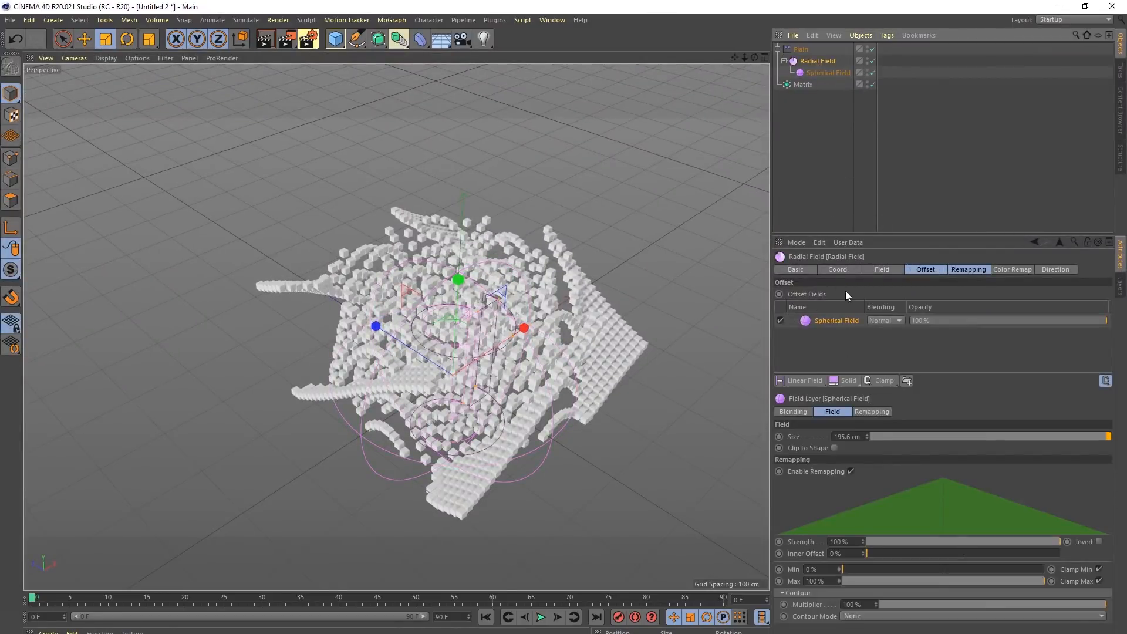
pyautogui.click(892, 270)
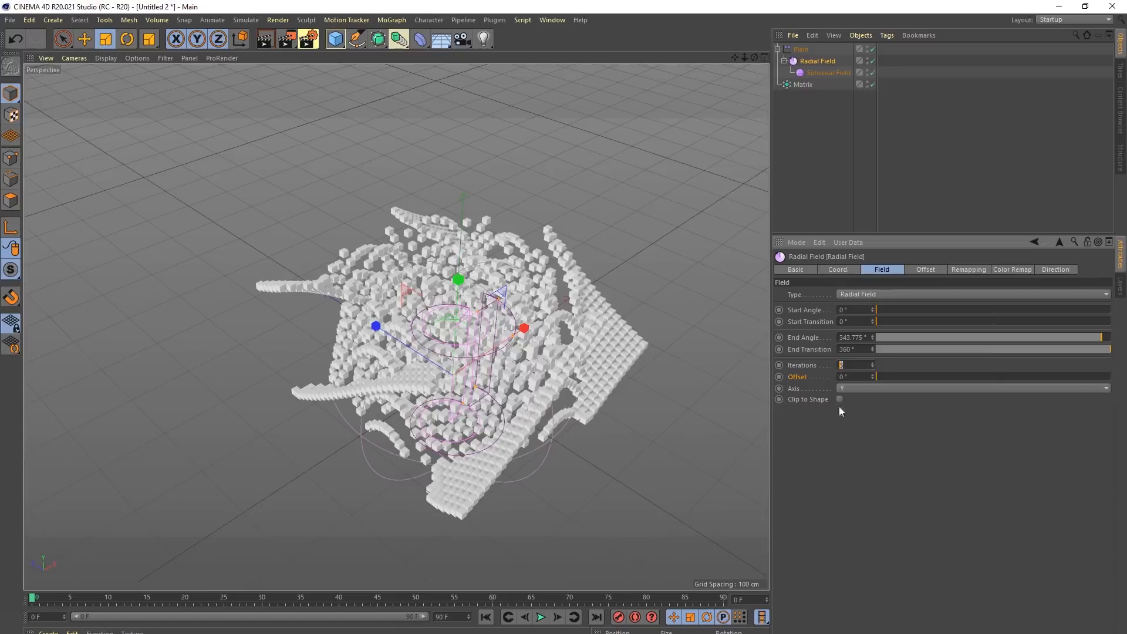
pyautogui.keyDown('alt'); pyautogui.moveTo(549, 375); pyautogui.dragTo(587, 386); pyautogui.keyUp('alt')
pyautogui.keyDown('alt'); pyautogui.moveTo(393, 356); pyautogui.dragTo(435, 347); pyautogui.keyUp('alt')
# Step: Scale the Spherical Field up to a size of about 312 cm and inspect the warped Matrix grid from several angles
pyautogui.press('t')
pyautogui.moveTo(538, 285); pyautogui.dragTo(553, 335)
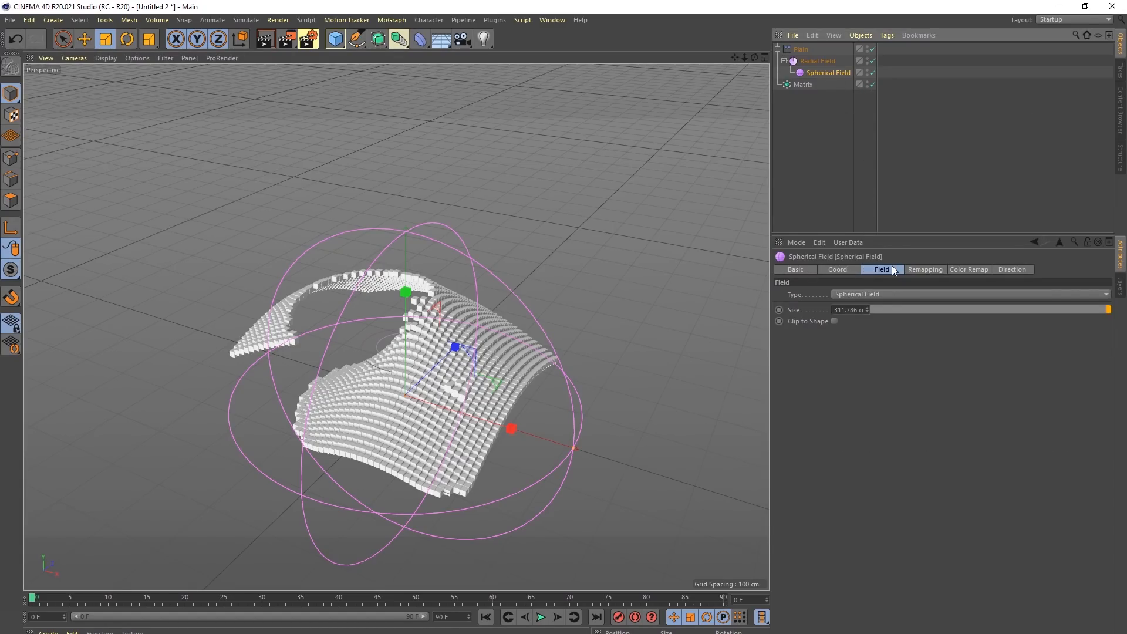
pyautogui.keyDown('alt'); pyautogui.moveTo(655, 305); pyautogui.dragTo(524, 374); pyautogui.keyUp('alt')
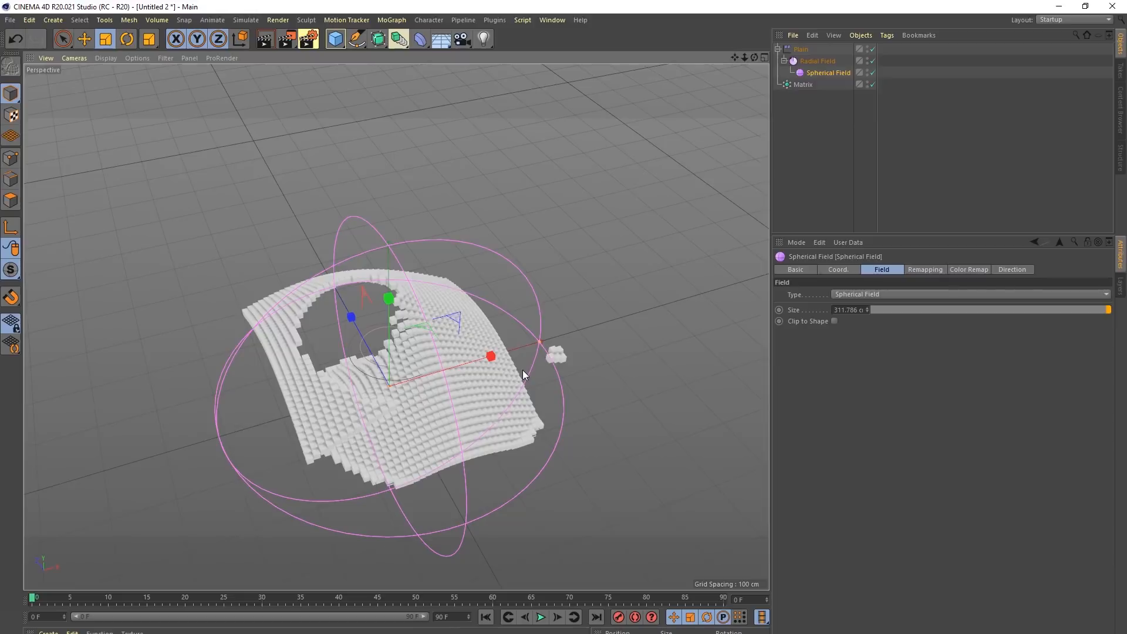
pyautogui.keyDown('alt'); pyautogui.moveTo(541, 304); pyautogui.dragTo(745, 153); pyautogui.keyUp('alt')
pyautogui.keyDown('alt'); pyautogui.moveTo(539, 288); pyautogui.dragTo(409, 368); pyautogui.keyUp('alt')
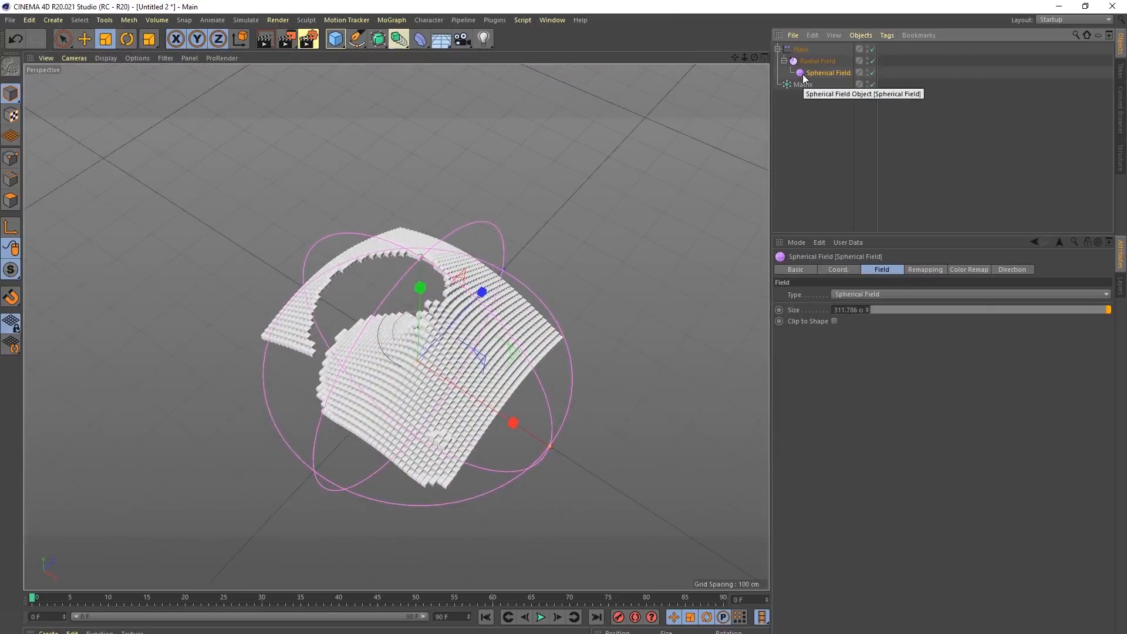
# Step: Delete the Spherical Field and the Radial Field from the Plain effector
pyautogui.press('Delete')
pyautogui.click(819, 62)
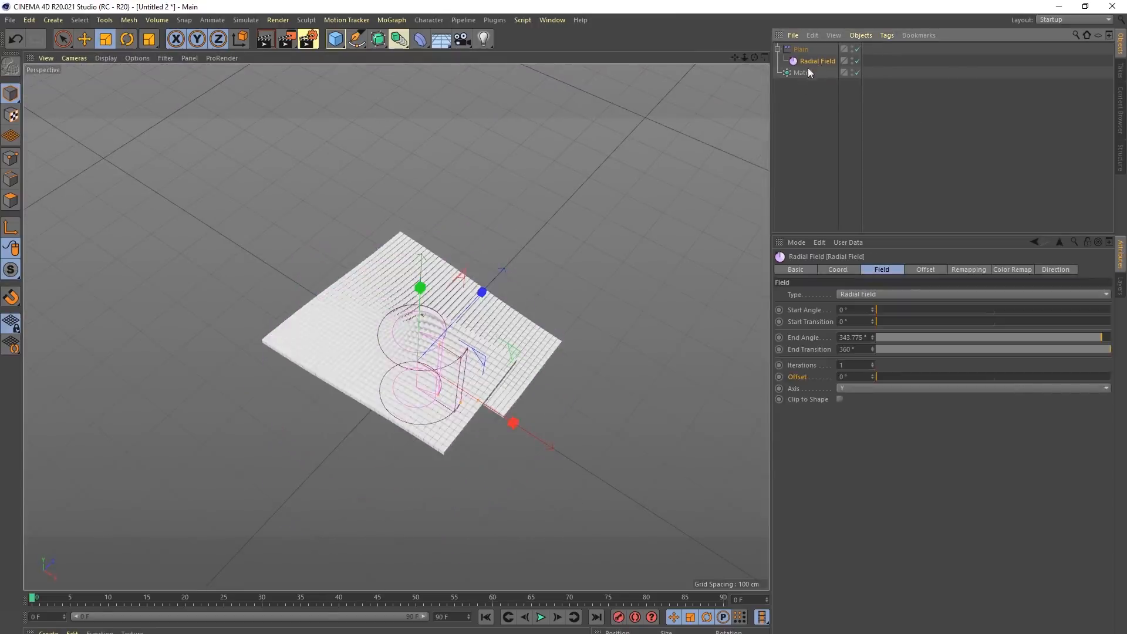
pyautogui.keyDown('alt'); pyautogui.moveTo(529, 305); pyautogui.dragTo(754, 175); pyautogui.keyUp('alt')
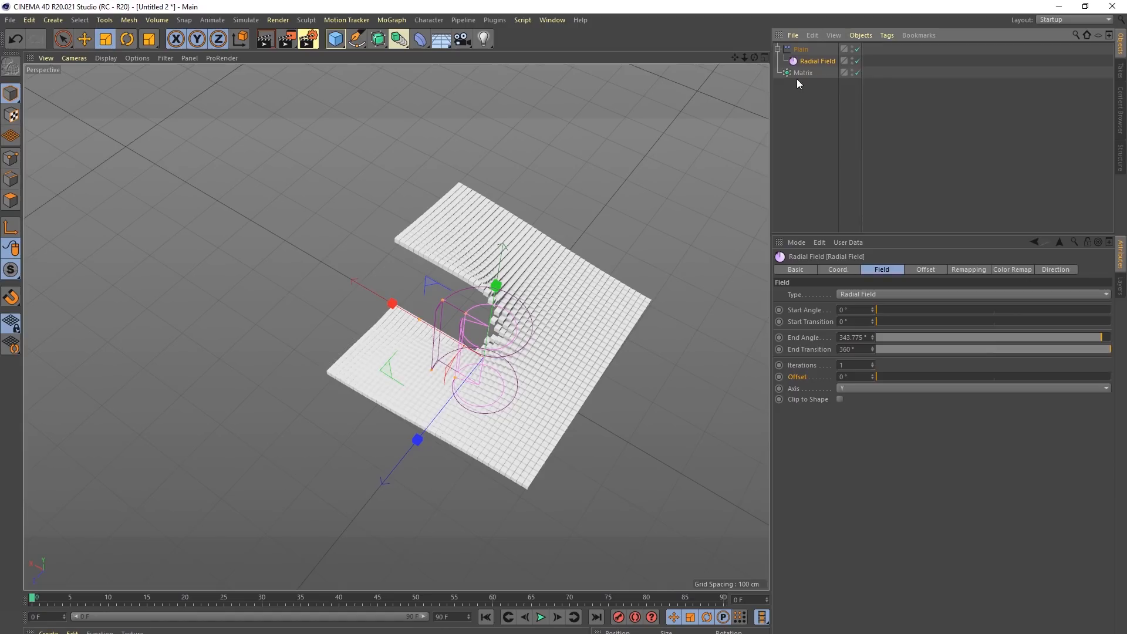
pyautogui.click(846, 270)
pyautogui.click(873, 269)
pyautogui.press('Delete')
pyautogui.keyDown('alt'); pyautogui.moveTo(631, 185); pyautogui.dragTo(727, 116); pyautogui.keyUp('alt')
pyautogui.keyDown('alt'); pyautogui.moveTo(609, 197); pyautogui.dragTo(812, 90); pyautogui.keyUp('alt')
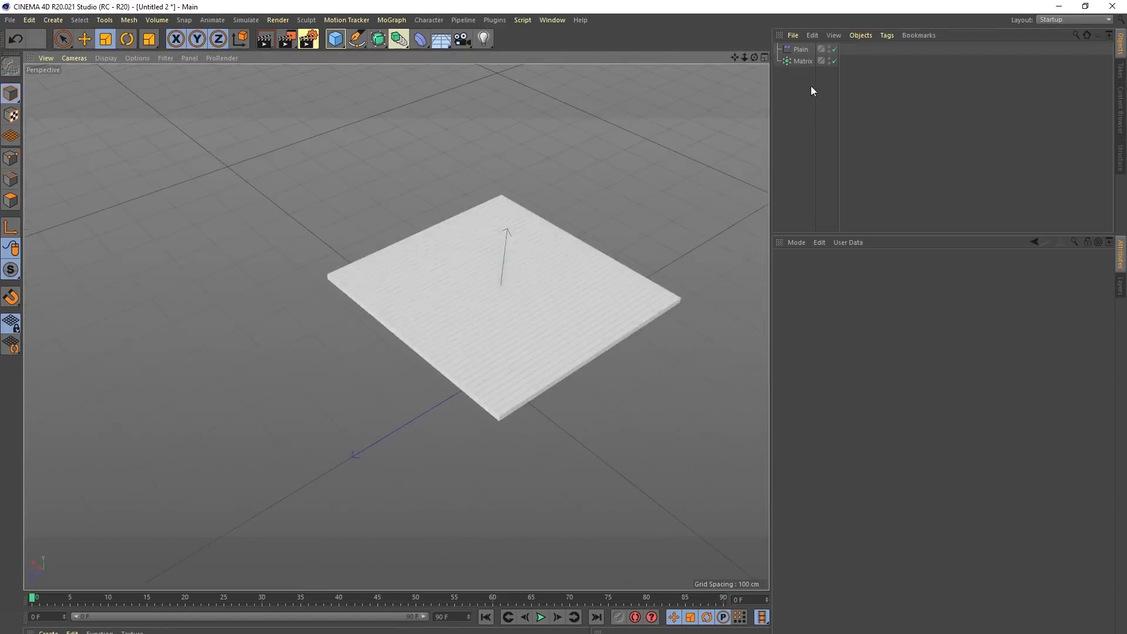
# Step: Review the field objects and field layer types available for the Plain effector's falloff
pyautogui.click(800, 51)
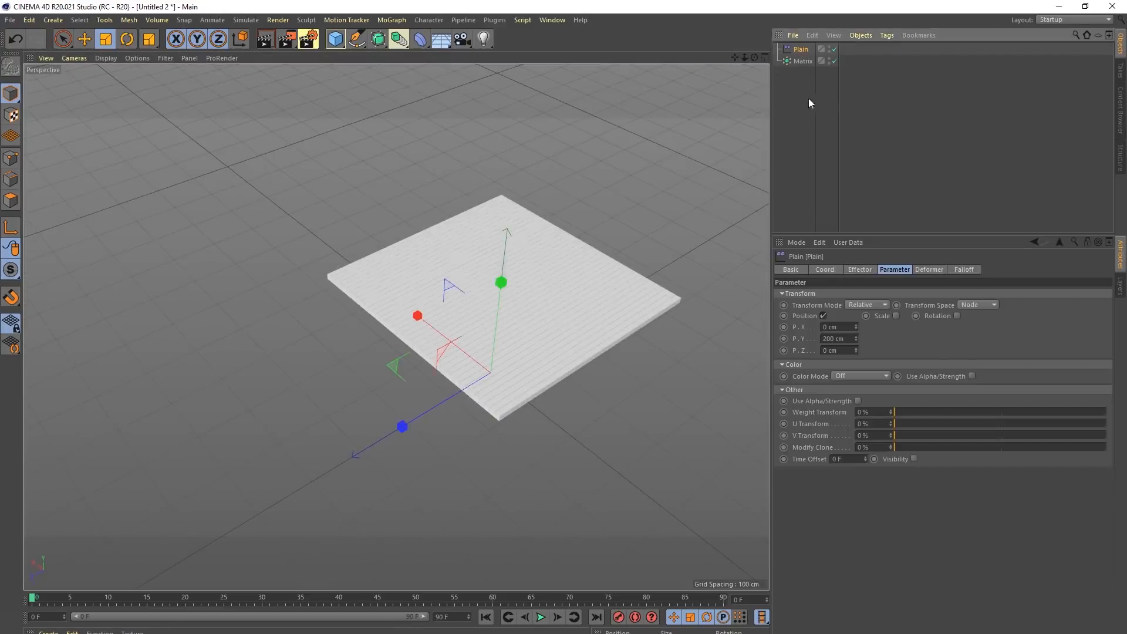
pyautogui.click(852, 271)
pyautogui.click(907, 272)
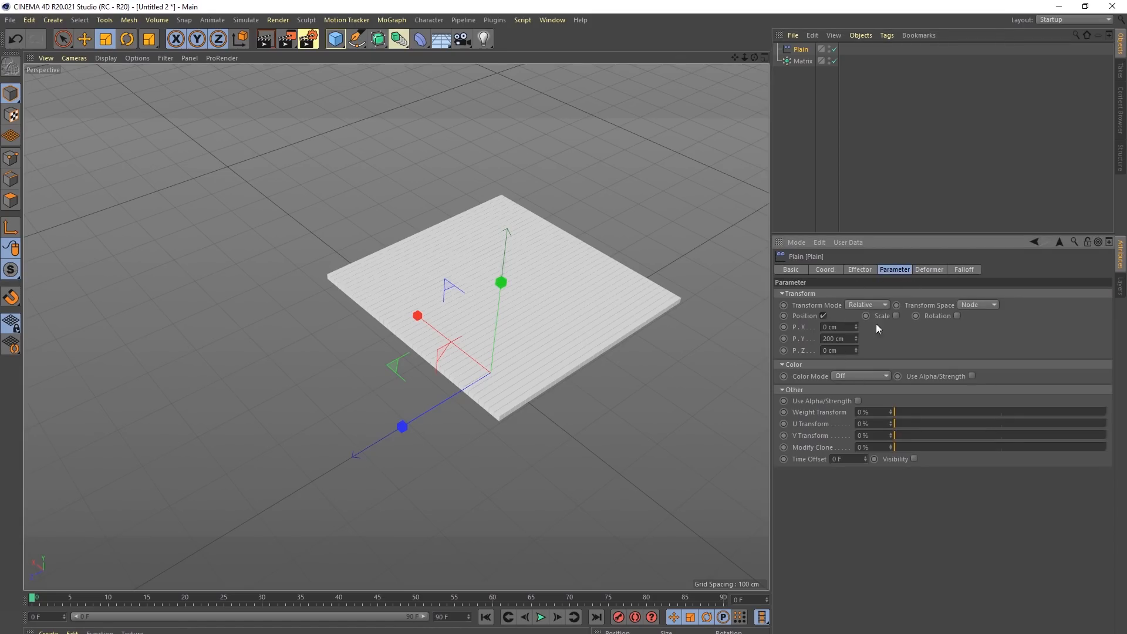
pyautogui.click(964, 271)
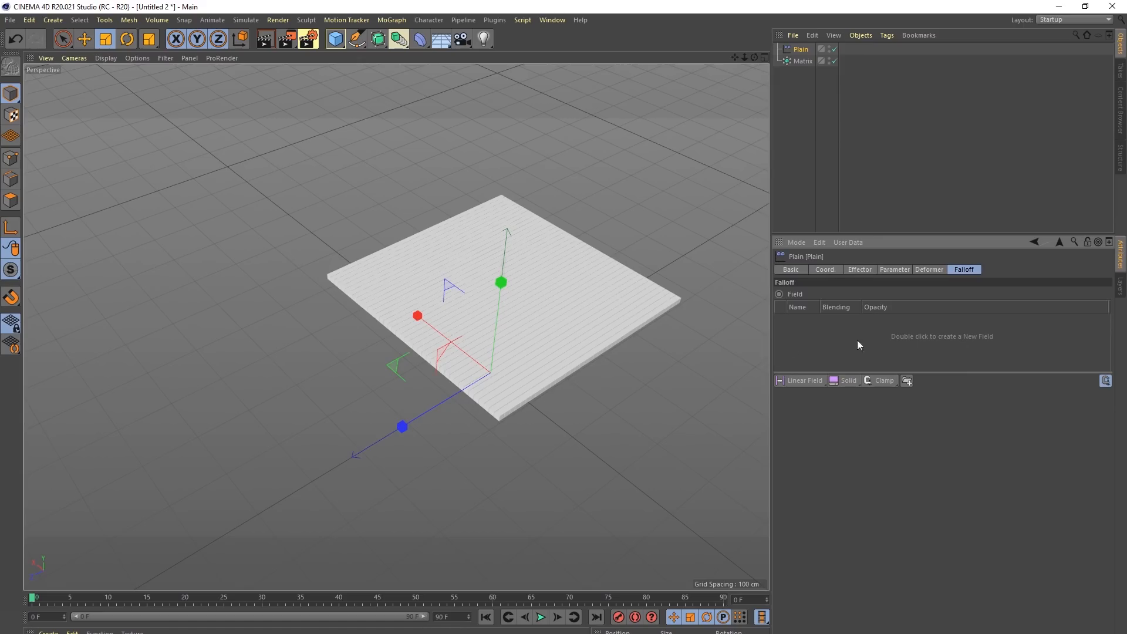
pyautogui.click(818, 381)
pyautogui.click(851, 383)
pyautogui.click(841, 380)
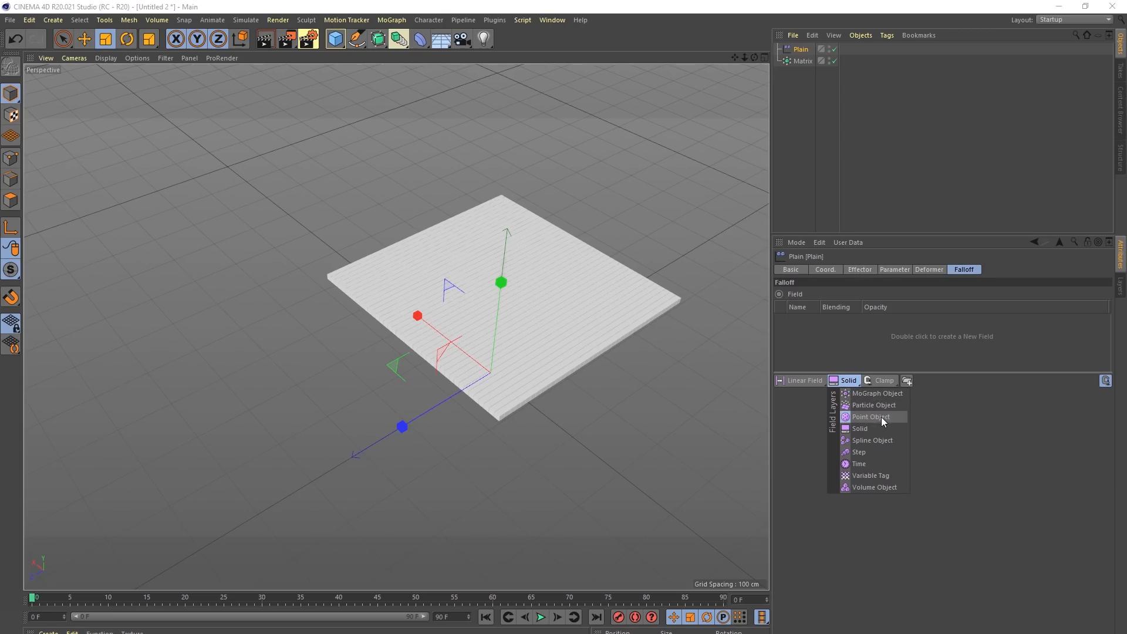
# Step: Add a Circle spline and change its plane so that it lies flat with the Matrix grid
pyautogui.click(364, 45)
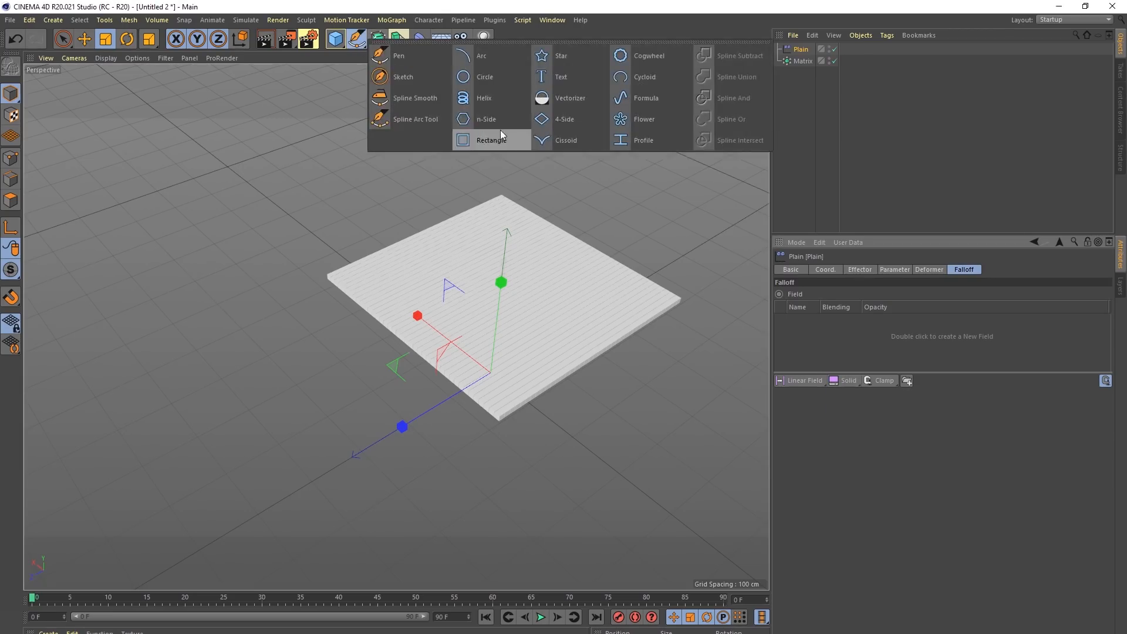
pyautogui.click(515, 80)
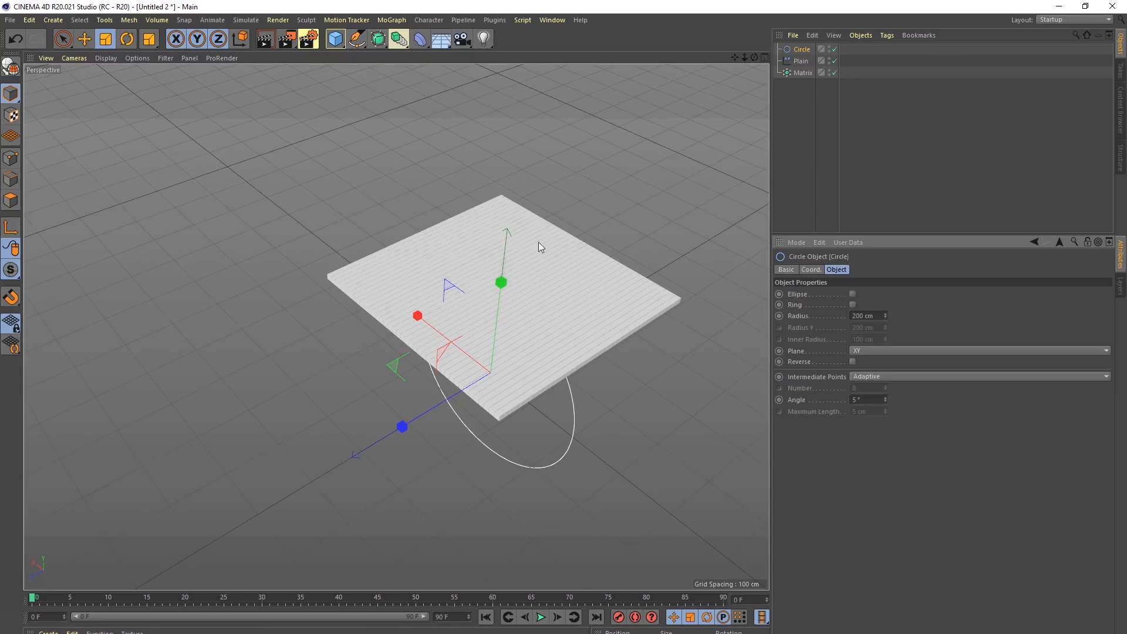
pyautogui.click(875, 350)
pyautogui.moveTo(589, 228); pyautogui.dragTo(486, 260)
# Step: Add the Circle spline as a field layer in the Plain effector's falloff
pyautogui.click(801, 61)
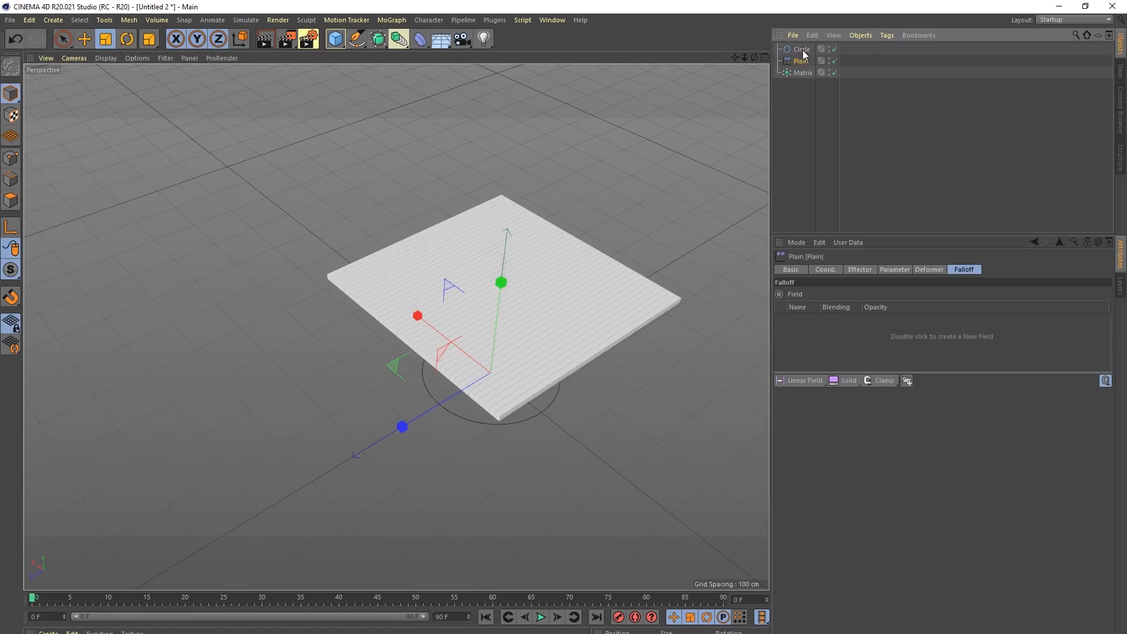
pyautogui.moveTo(788, 47); pyautogui.dragTo(843, 354)
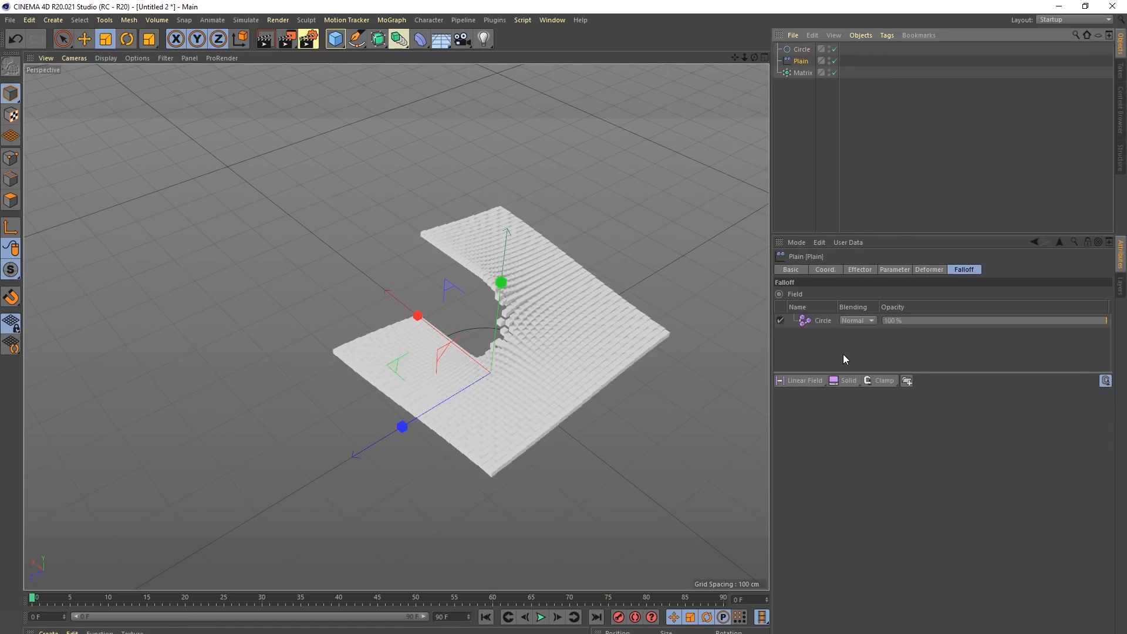
pyautogui.moveTo(544, 337)
pyautogui.keyDown('alt'); pyautogui.mouseDown()
pyautogui.moveTo(495, 219)
pyautogui.moveTo(592, 372)
pyautogui.moveTo(561, 347)
pyautogui.mouseUp(); pyautogui.keyUp('alt')
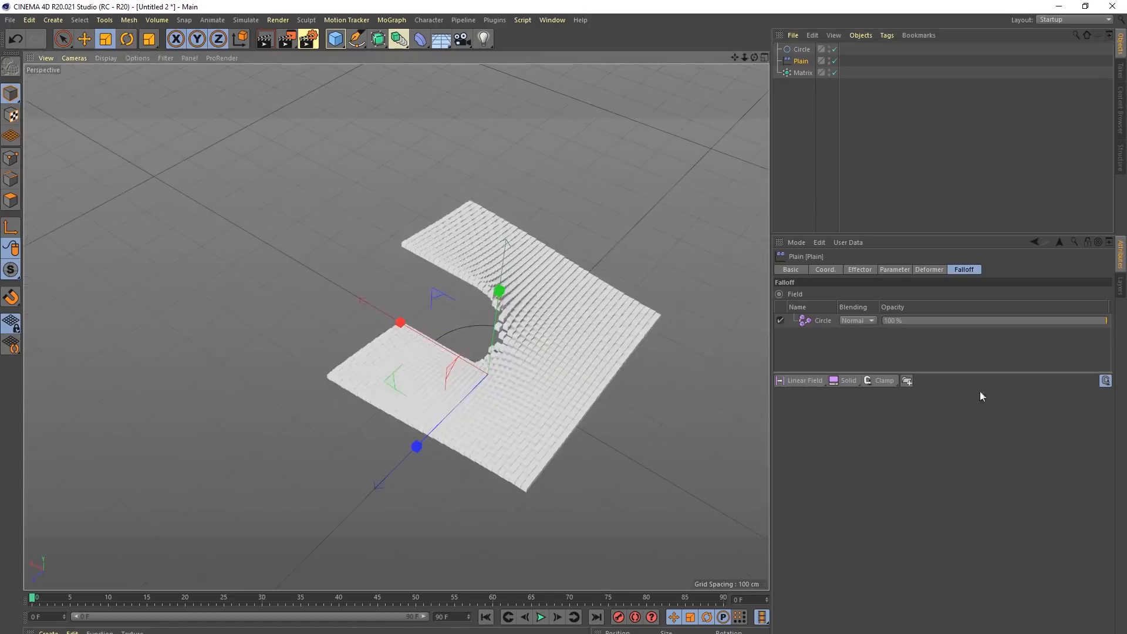
# Step: Set the Circle field layer's distance mode to Radius with a radius of 55 cm
pyautogui.click(808, 319)
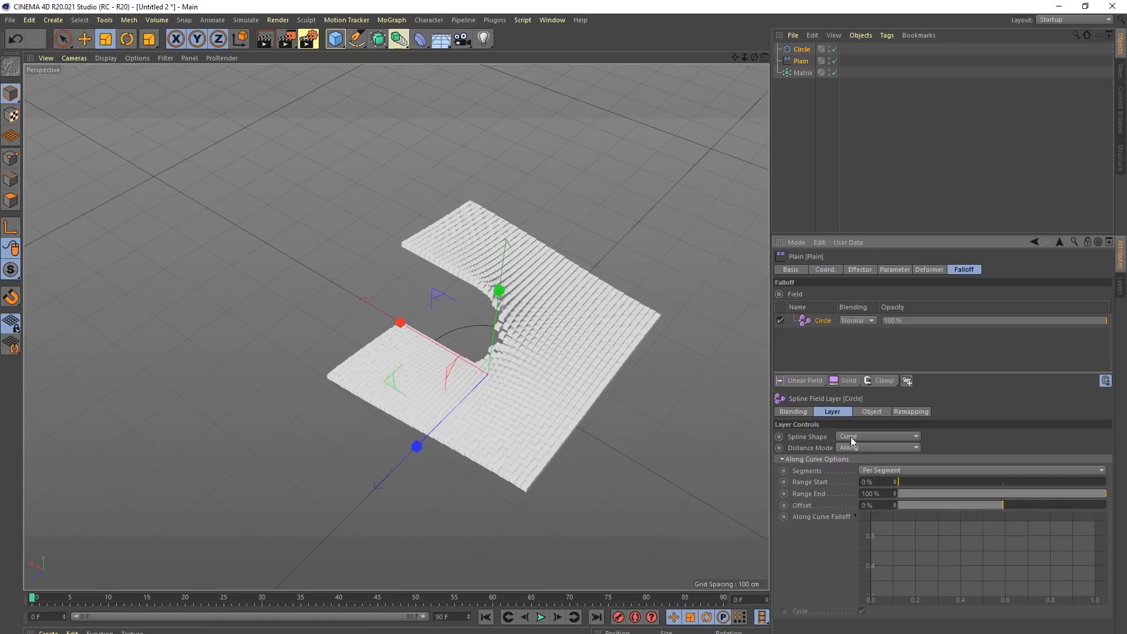
pyautogui.keyDown('alt'); pyautogui.moveTo(607, 403); pyautogui.dragTo(481, 343); pyautogui.keyUp('alt')
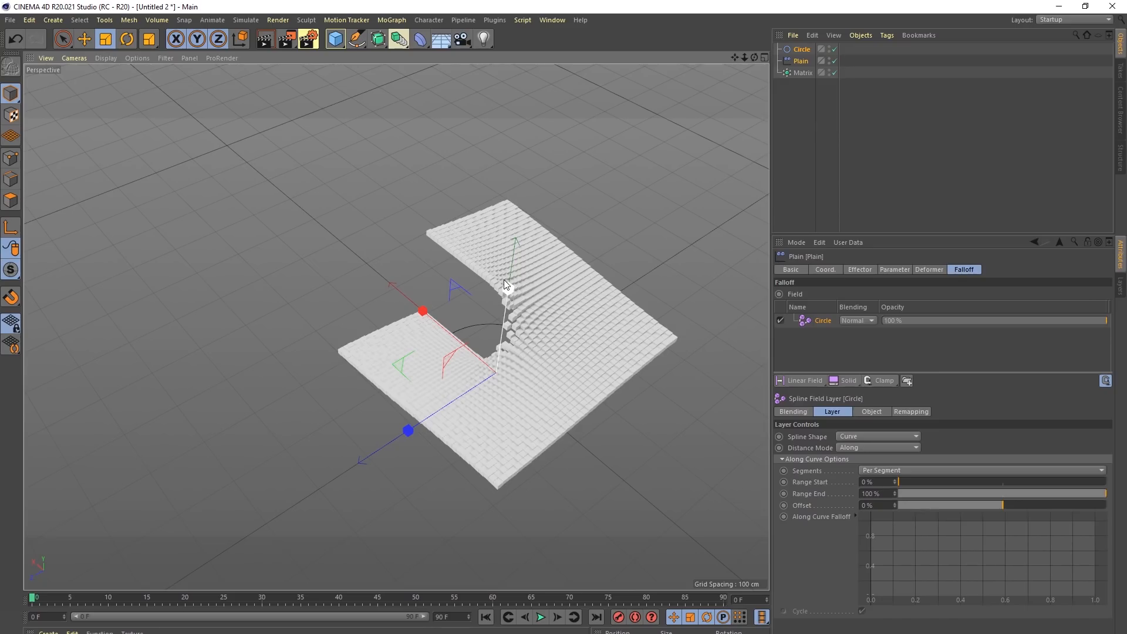
pyautogui.click(851, 448)
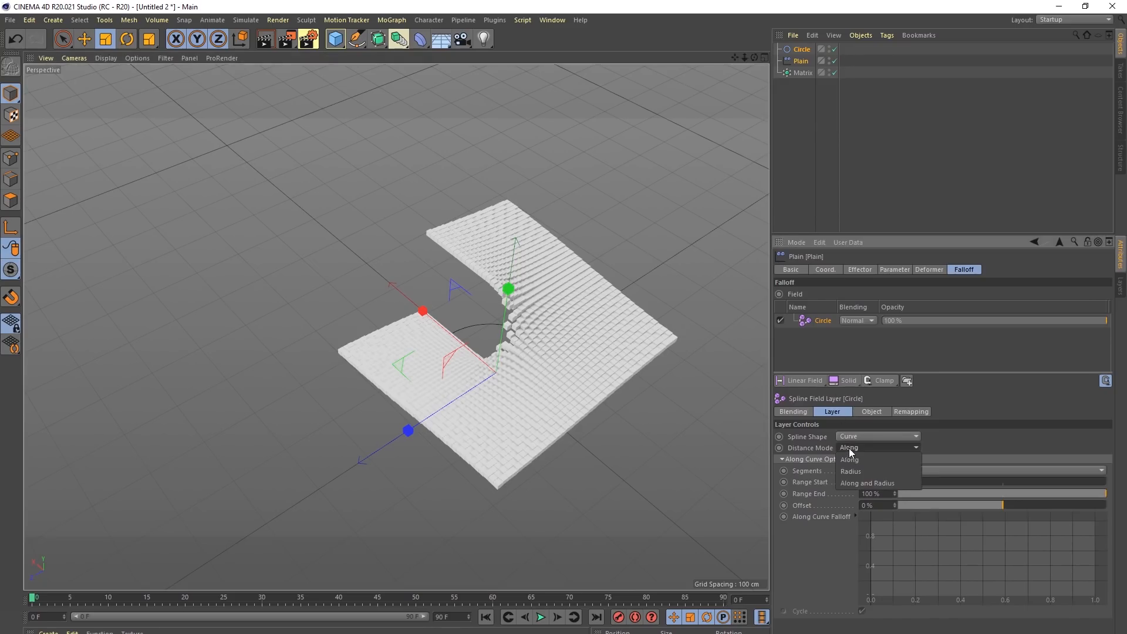
pyautogui.click(863, 472)
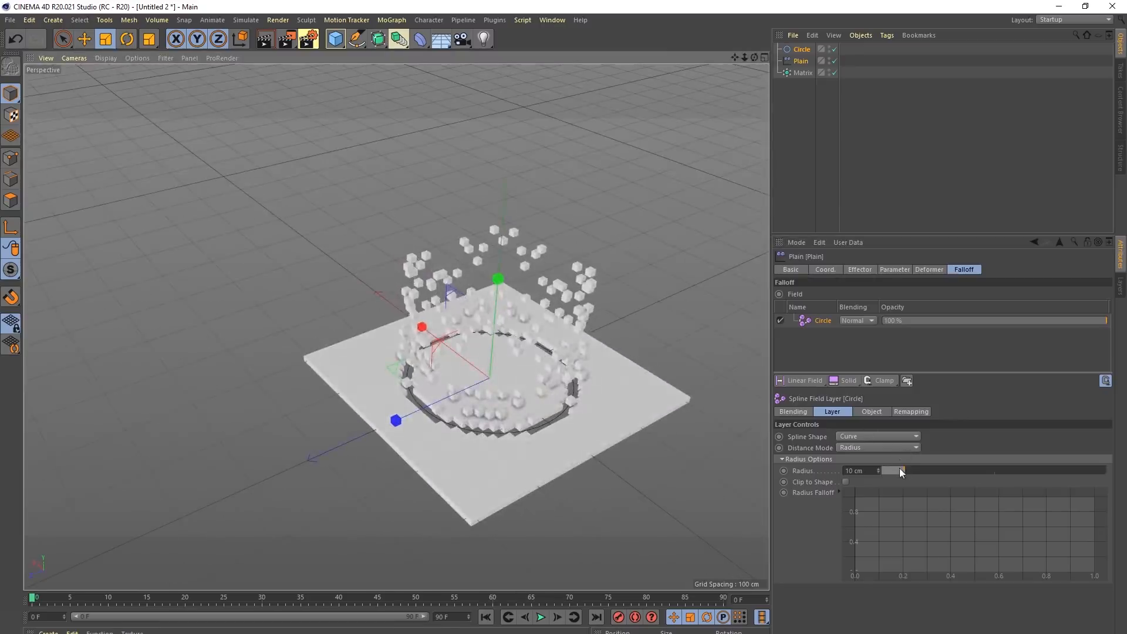
pyautogui.moveTo(900, 468); pyautogui.dragTo(1006, 470)
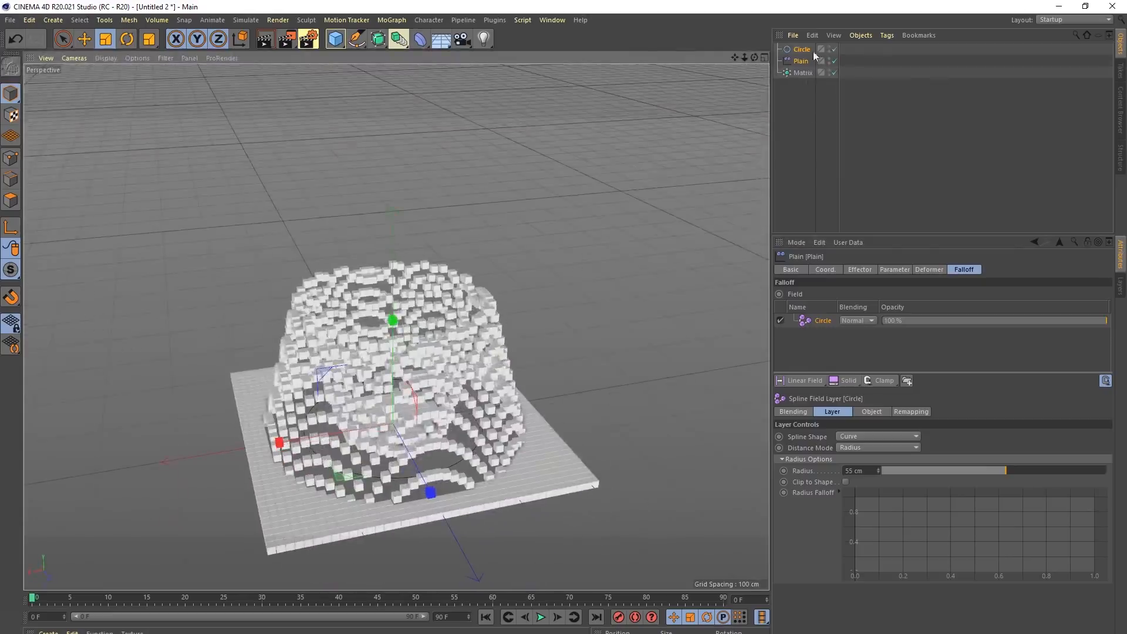
# Step: Set the Plain effector's Y position to 100 cm
pyautogui.click(803, 73)
pyautogui.click(801, 61)
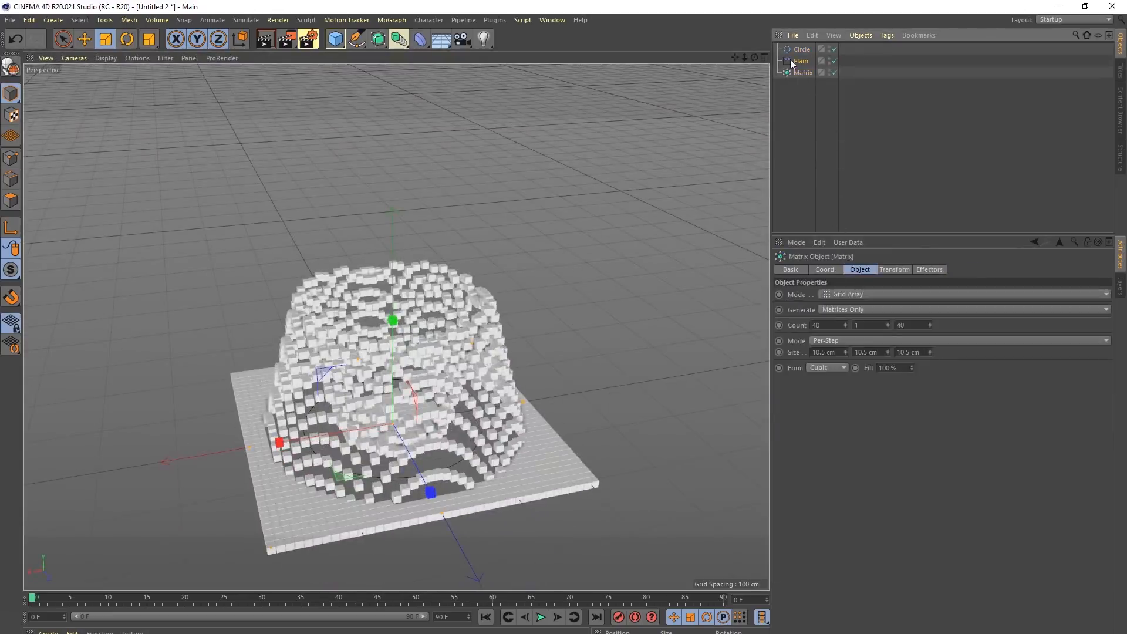
pyautogui.click(860, 269)
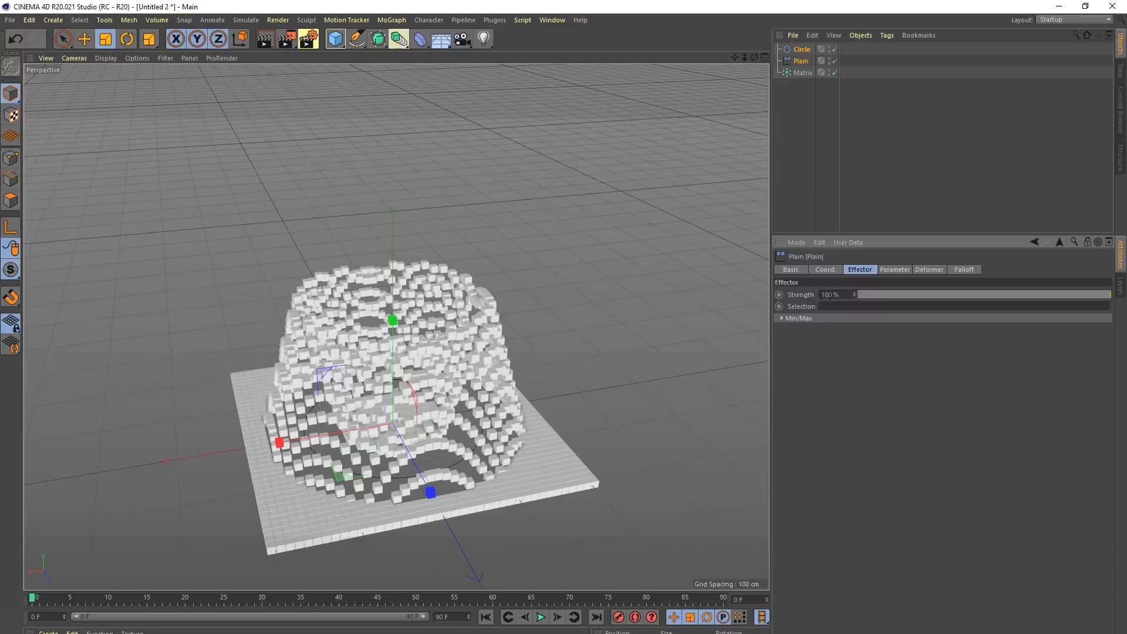
pyautogui.click(894, 270)
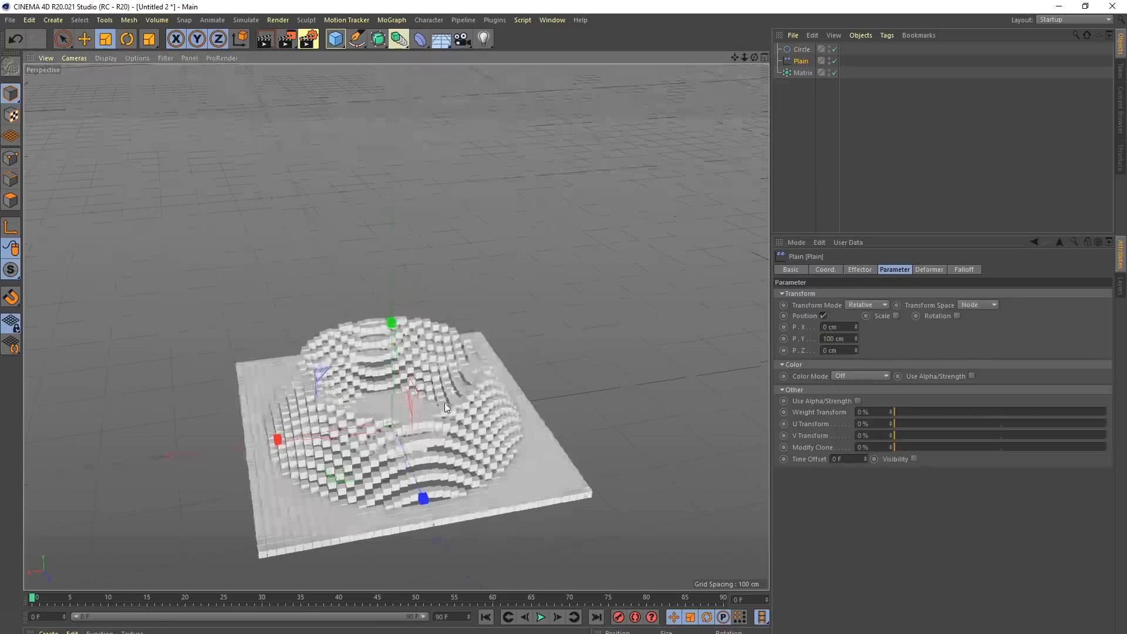
pyautogui.moveTo(446, 407)
pyautogui.keyDown('alt'); pyautogui.mouseDown()
pyautogui.moveTo(347, 408)
pyautogui.moveTo(545, 404)
pyautogui.moveTo(533, 289)
pyautogui.mouseUp(); pyautogui.keyUp('alt')
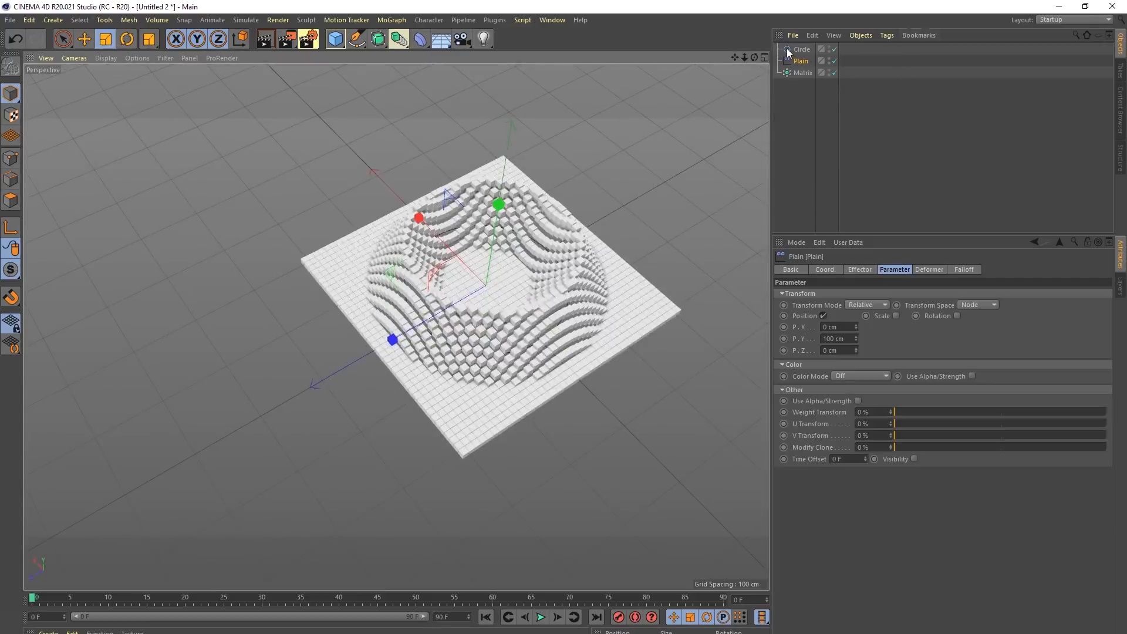
# Step: Increase the radius of the Circle spline layer in the Plain effector's falloff to 68 cm
pyautogui.click(787, 49)
pyautogui.keyDown('alt'); pyautogui.moveTo(717, 347); pyautogui.dragTo(766, 312); pyautogui.keyUp('alt')
pyautogui.keyDown('alt'); pyautogui.moveTo(765, 312); pyautogui.dragTo(758, 347, button='middle'); pyautogui.keyUp('alt')
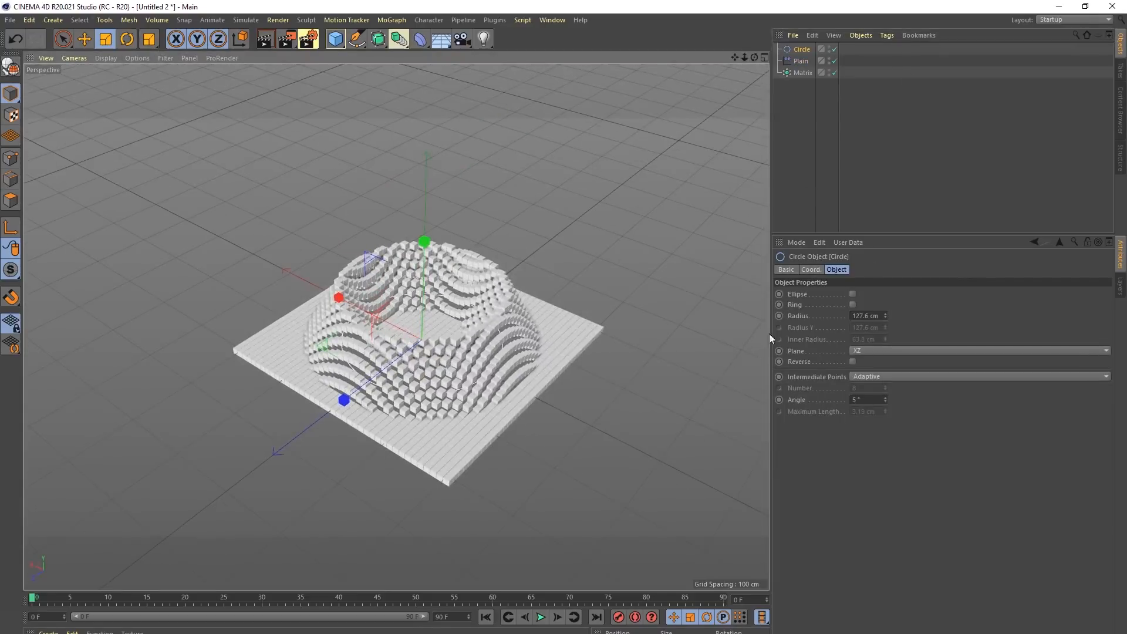
pyautogui.click(801, 61)
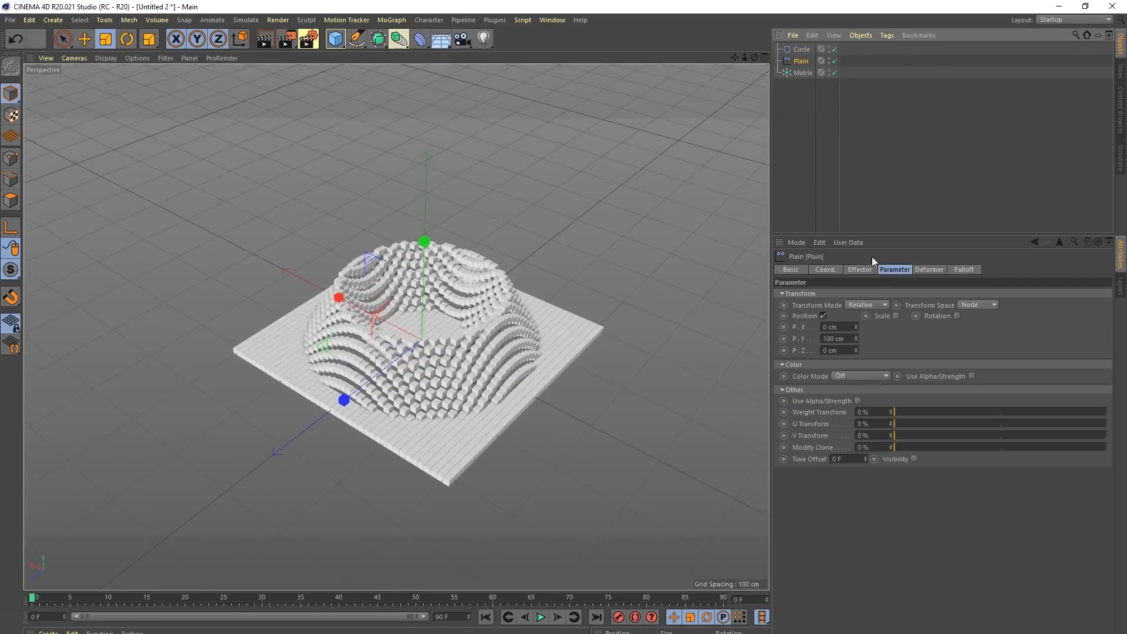
pyautogui.click(960, 271)
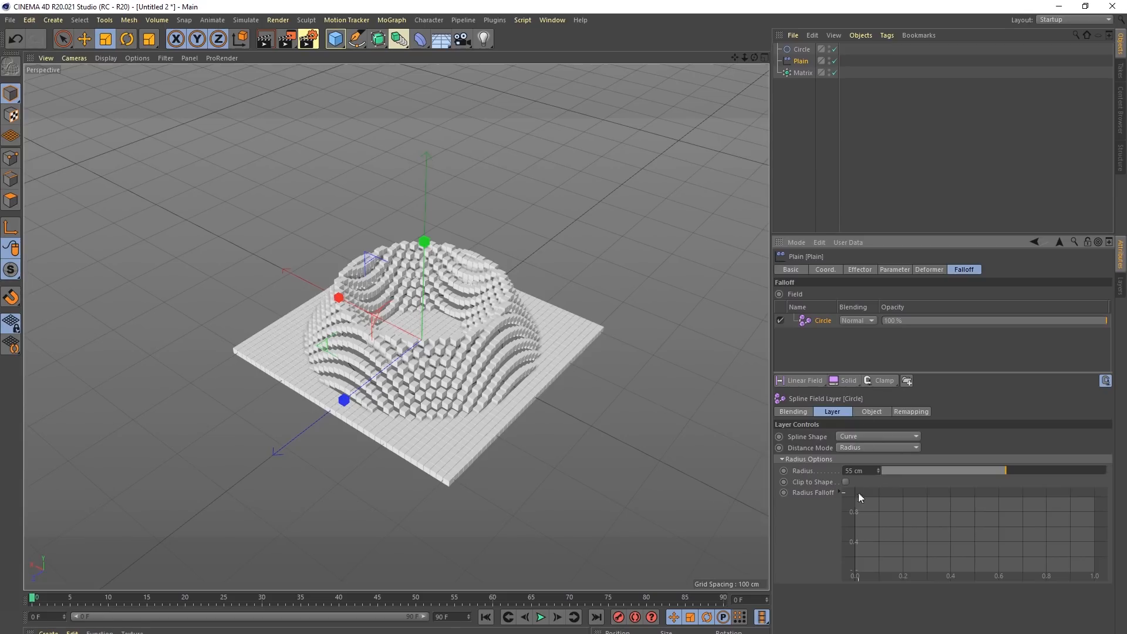
pyautogui.moveTo(985, 473); pyautogui.dragTo(1037, 478)
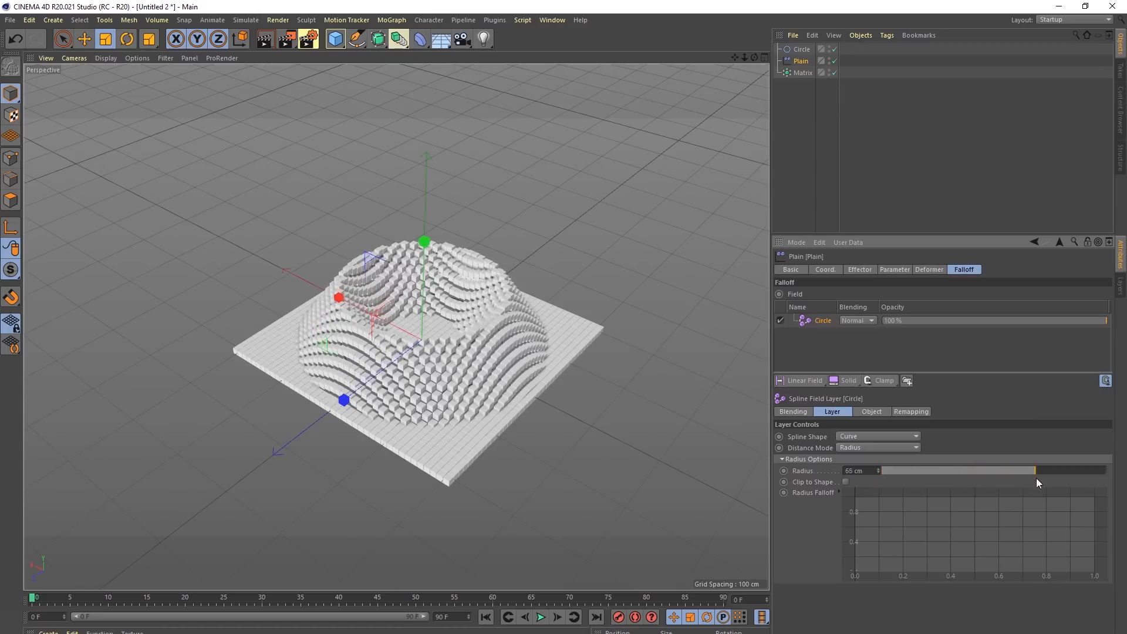
# Step: Switch the Circle field layer's spline shape to Mask and project the mask along Y
pyautogui.click(878, 437)
pyautogui.click(869, 460)
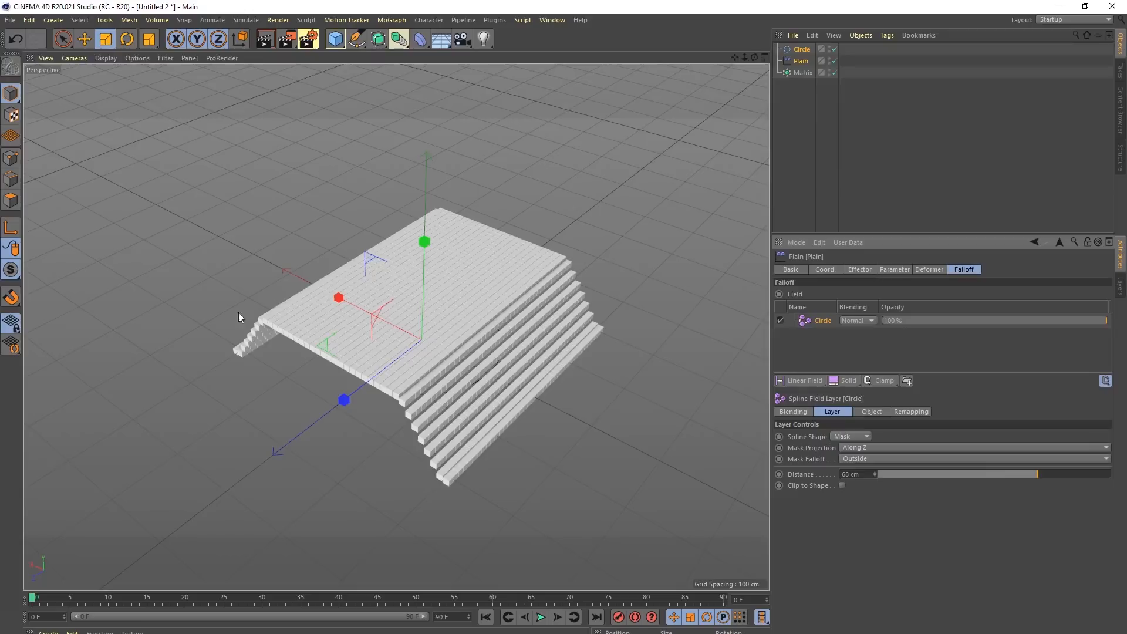
pyautogui.click(872, 449)
pyautogui.click(878, 473)
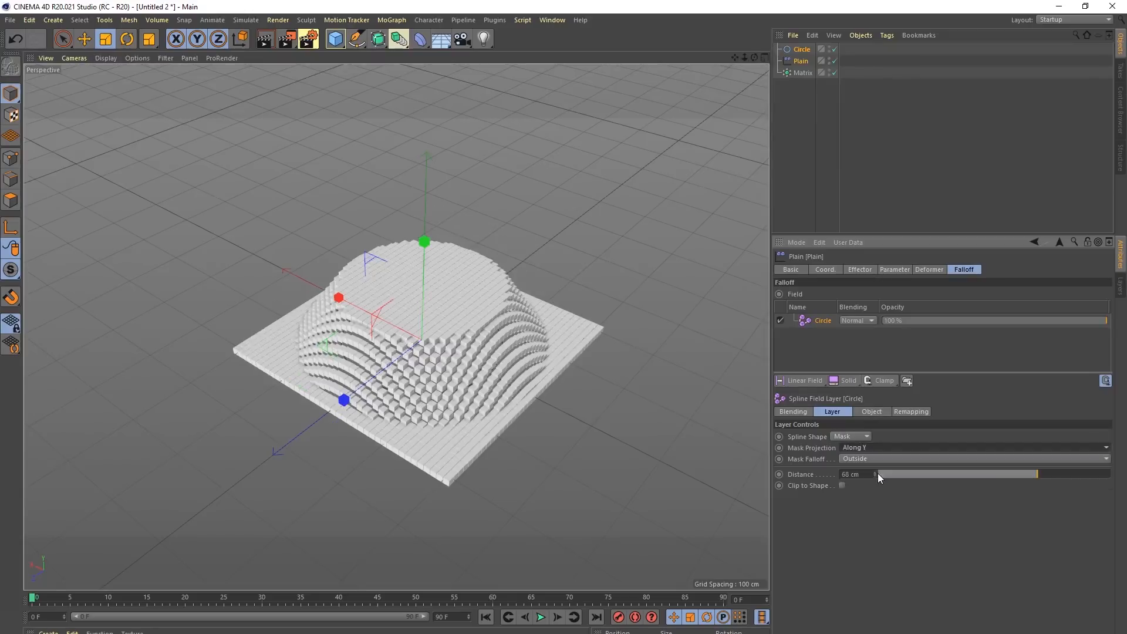
pyautogui.keyDown('alt'); pyautogui.moveTo(470, 341); pyautogui.dragTo(414, 361); pyautogui.keyUp('alt')
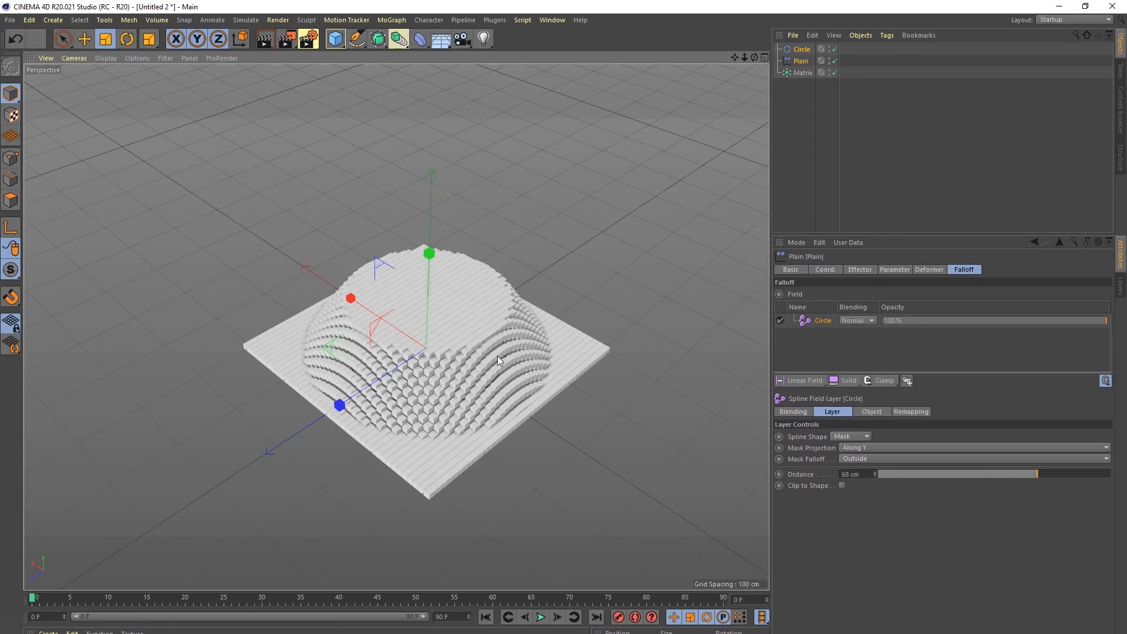
# Step: Set the mask falloff to Inside and reduce the mask distance to 0 cm
pyautogui.moveTo(1018, 476)
pyautogui.mouseDown()
pyautogui.moveTo(909, 483)
pyautogui.moveTo(999, 487)
pyautogui.mouseUp()
pyautogui.click(857, 458)
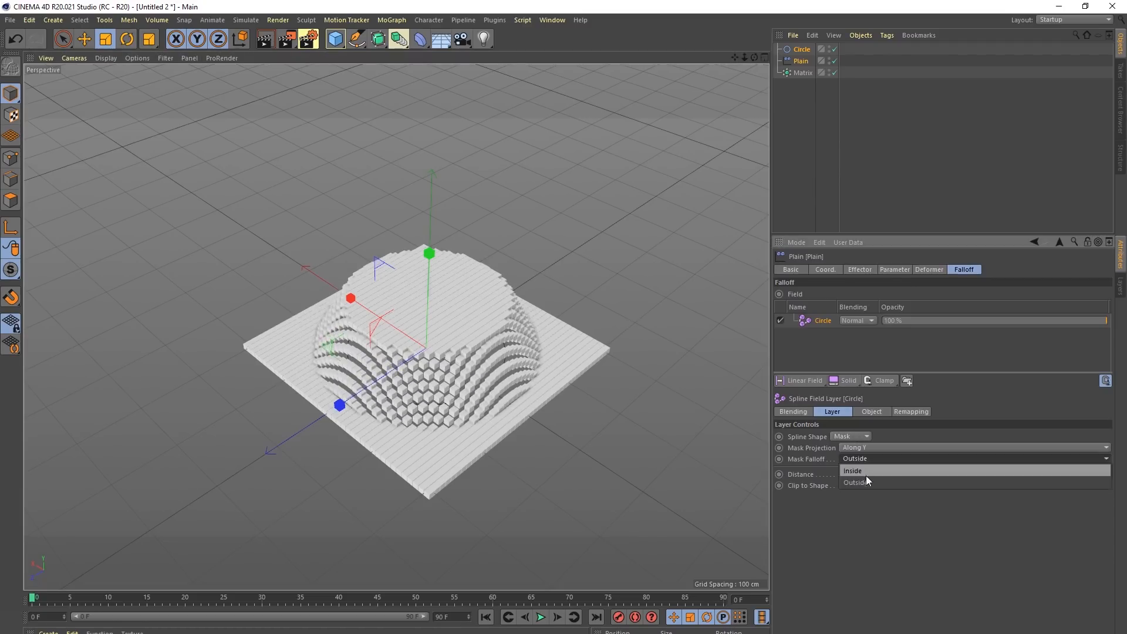
pyautogui.click(866, 471)
pyautogui.moveTo(992, 476); pyautogui.dragTo(843, 496)
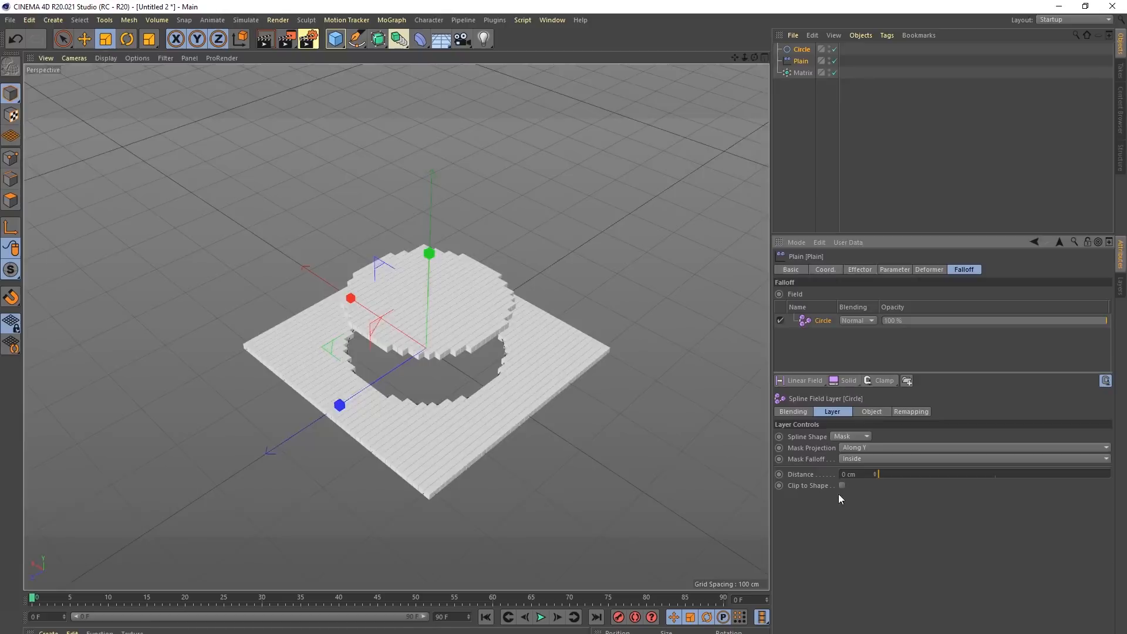
pyautogui.moveTo(490, 363)
pyautogui.keyDown('alt'); pyautogui.mouseDown()
pyautogui.moveTo(459, 241)
pyautogui.moveTo(495, 245)
pyautogui.moveTo(533, 329)
pyautogui.moveTo(568, 367)
pyautogui.mouseUp(); pyautogui.keyUp('alt')
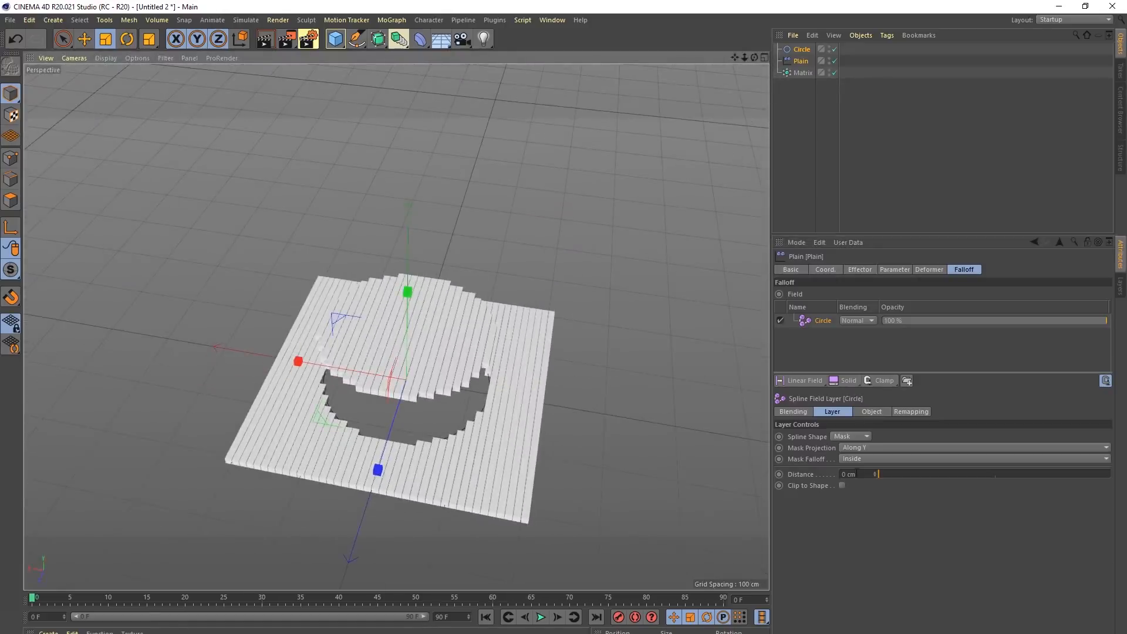
# Step: Return the Circle field layer's spline shape to Curve and set its distance mode to Along
pyautogui.click(851, 436)
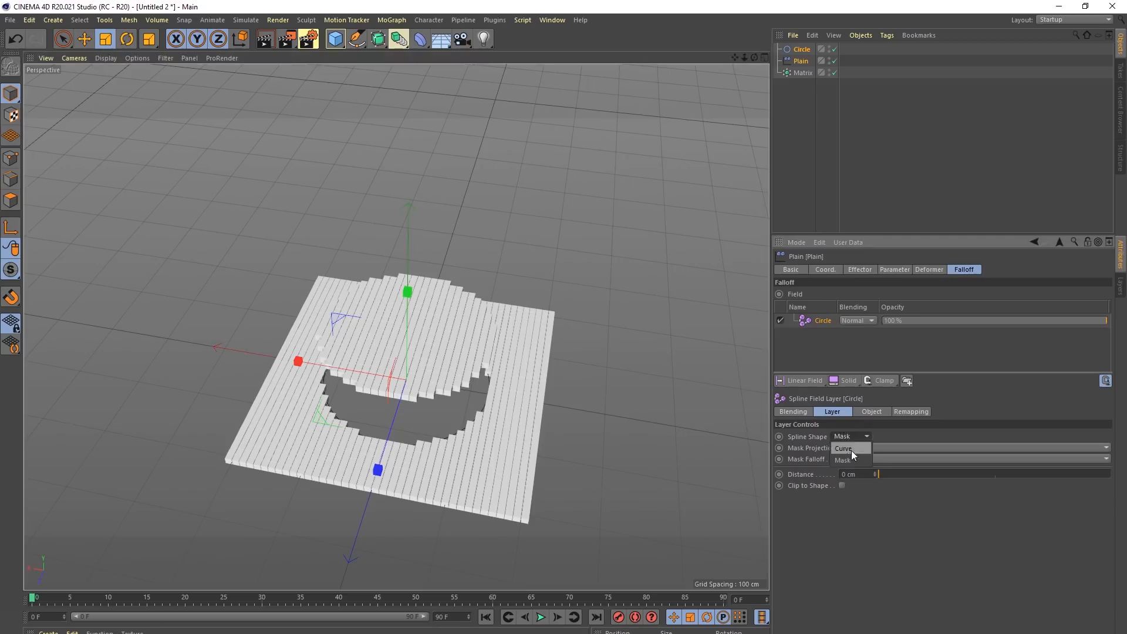
pyautogui.click(849, 448)
pyautogui.click(855, 448)
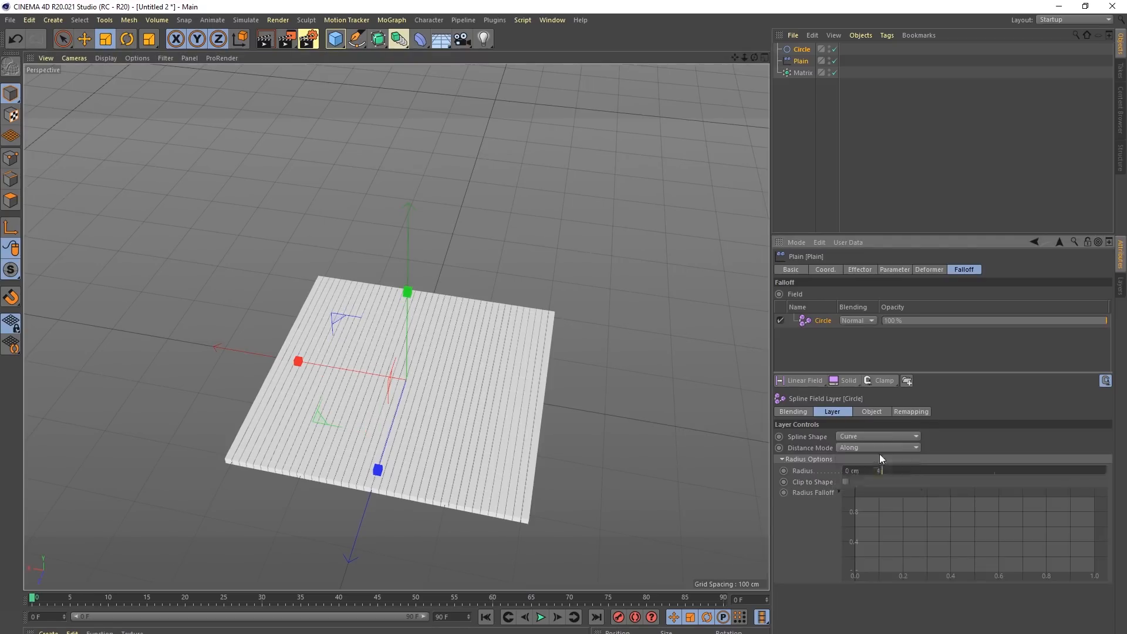
pyautogui.click(879, 459)
pyautogui.keyDown('alt'); pyautogui.moveTo(401, 432); pyautogui.dragTo(843, 513); pyautogui.keyUp('alt')
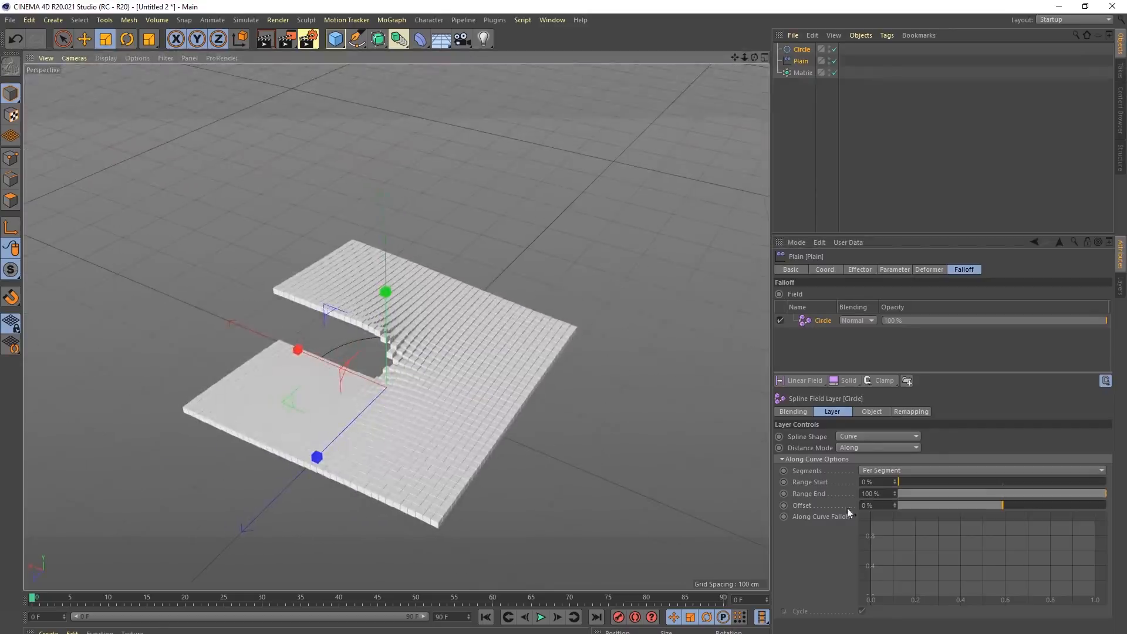
# Step: Set the Circle spline field's distance mode to Along and Radius with a radius of 43 cm
pyautogui.click(858, 450)
pyautogui.click(869, 481)
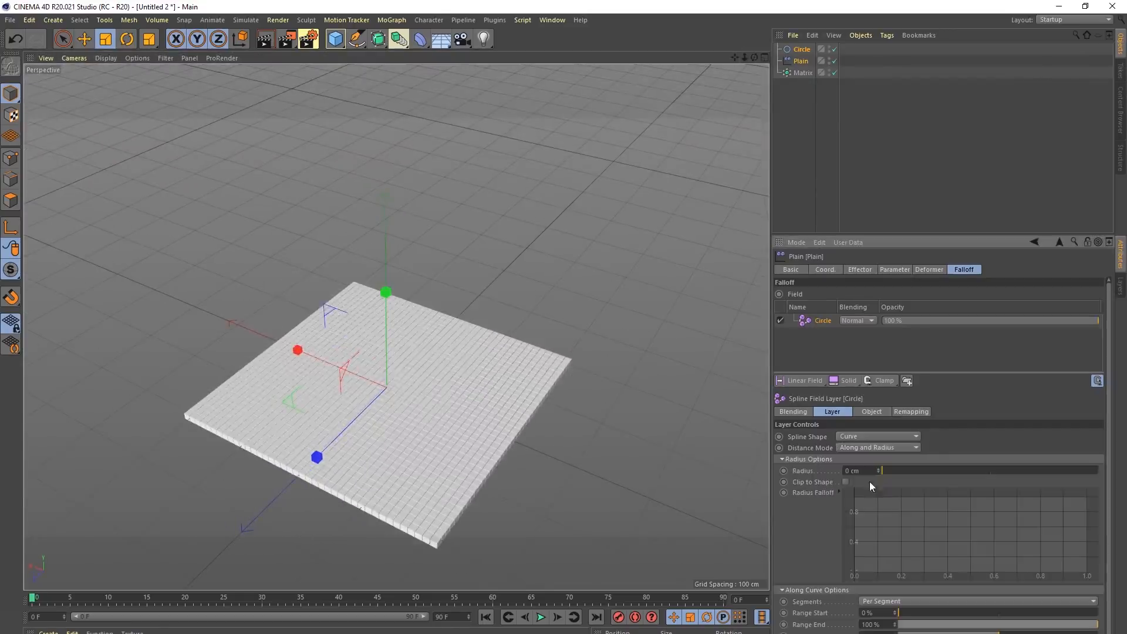
pyautogui.keyDown('alt'); pyautogui.moveTo(540, 463); pyautogui.dragTo(543, 393); pyautogui.keyUp('alt')
pyautogui.moveTo(901, 471); pyautogui.dragTo(975, 473)
pyautogui.keyDown('alt'); pyautogui.moveTo(586, 382); pyautogui.dragTo(320, 279); pyautogui.keyUp('alt')
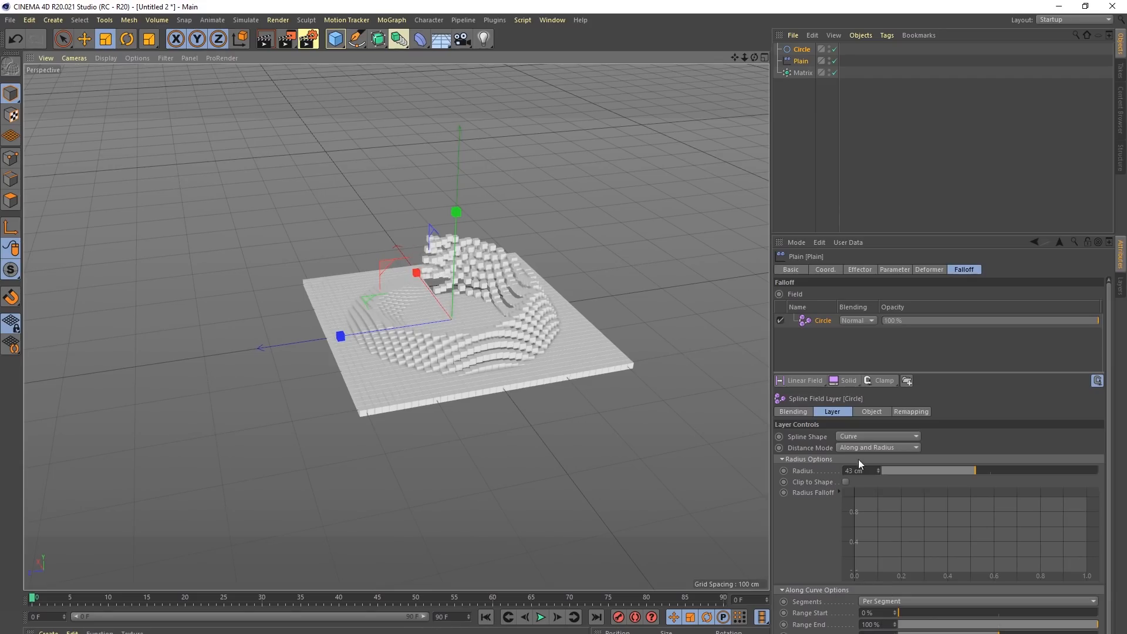
# Step: Try an along-curve offset of about 256 % on the Circle spline field and undo it
pyautogui.click(809, 460)
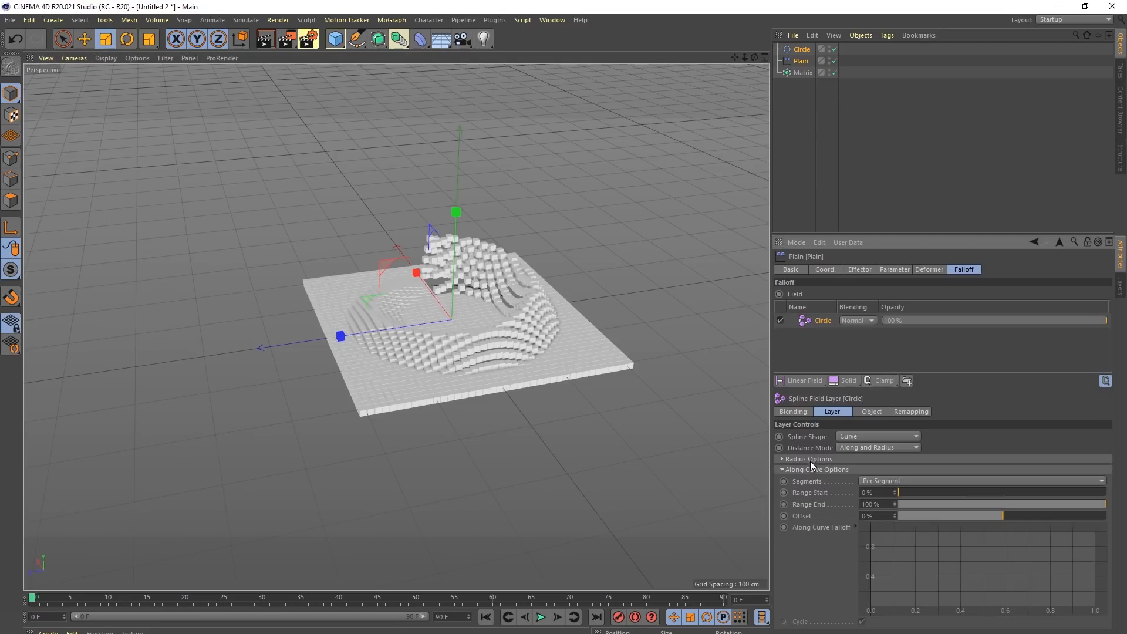
pyautogui.moveTo(893, 516)
pyautogui.mouseDown()
pyautogui.moveTo(939, 516)
pyautogui.moveTo(869, 515)
pyautogui.moveTo(963, 515)
pyautogui.moveTo(895, 515)
pyautogui.mouseUp()
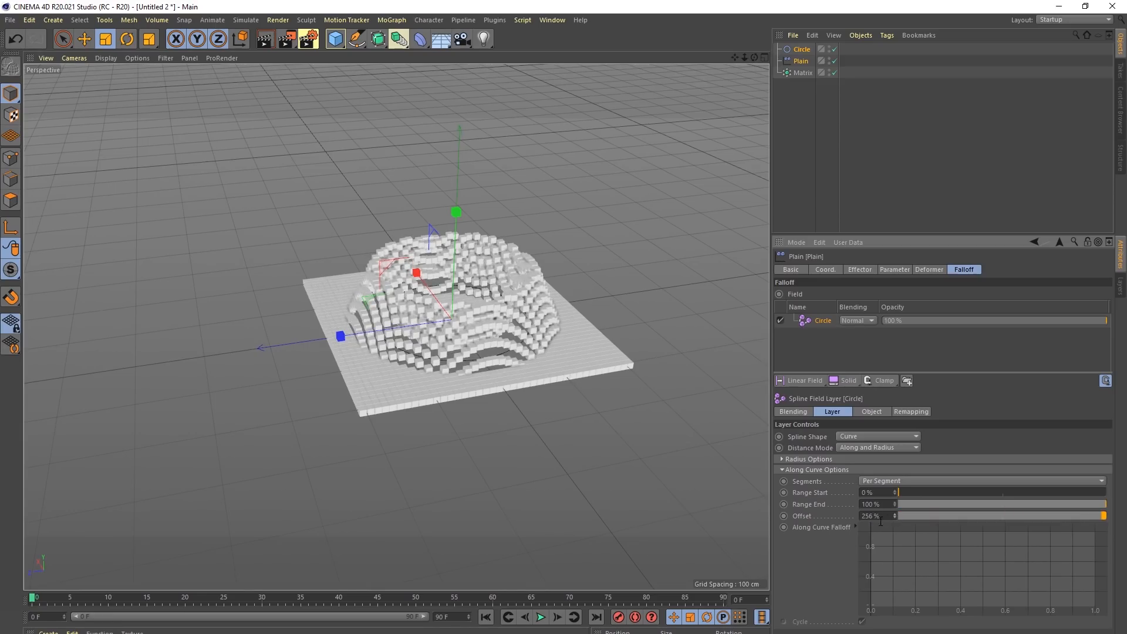
pyautogui.hotkey('ctrl', 'z')
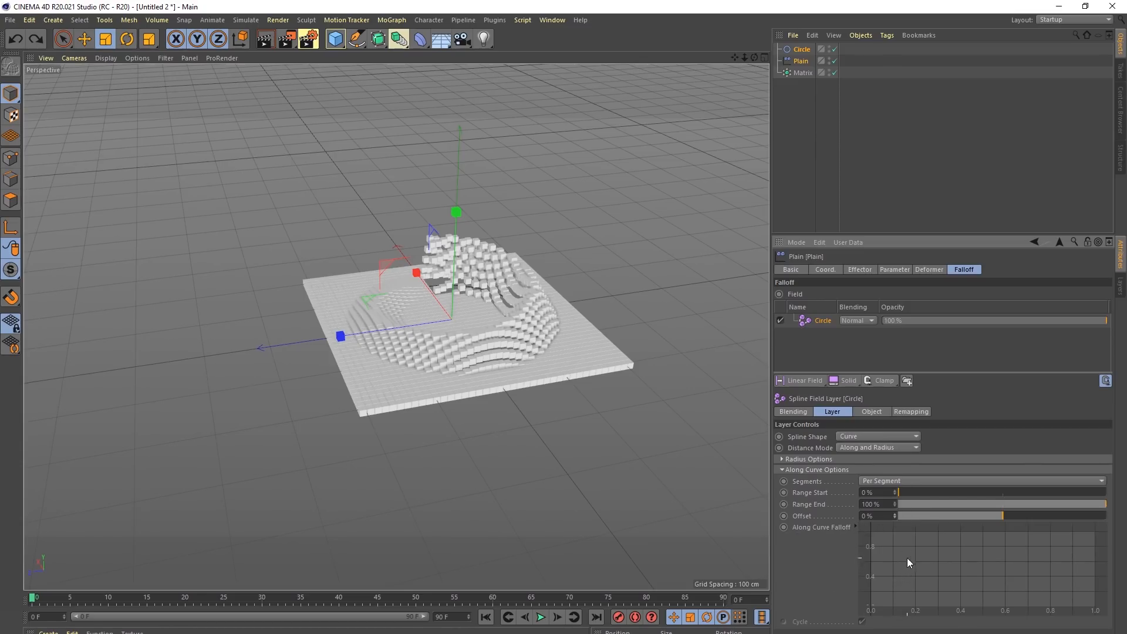
# Step: Shape the Along Curve Falloff as a hump starting and ending at zero, with a full-height peak at about 0.45
pyautogui.moveTo(1037, 499); pyautogui.dragTo(1107, 504)
pyautogui.keyDown('ctrl'); pyautogui.click(871, 606); pyautogui.keyUp('ctrl')
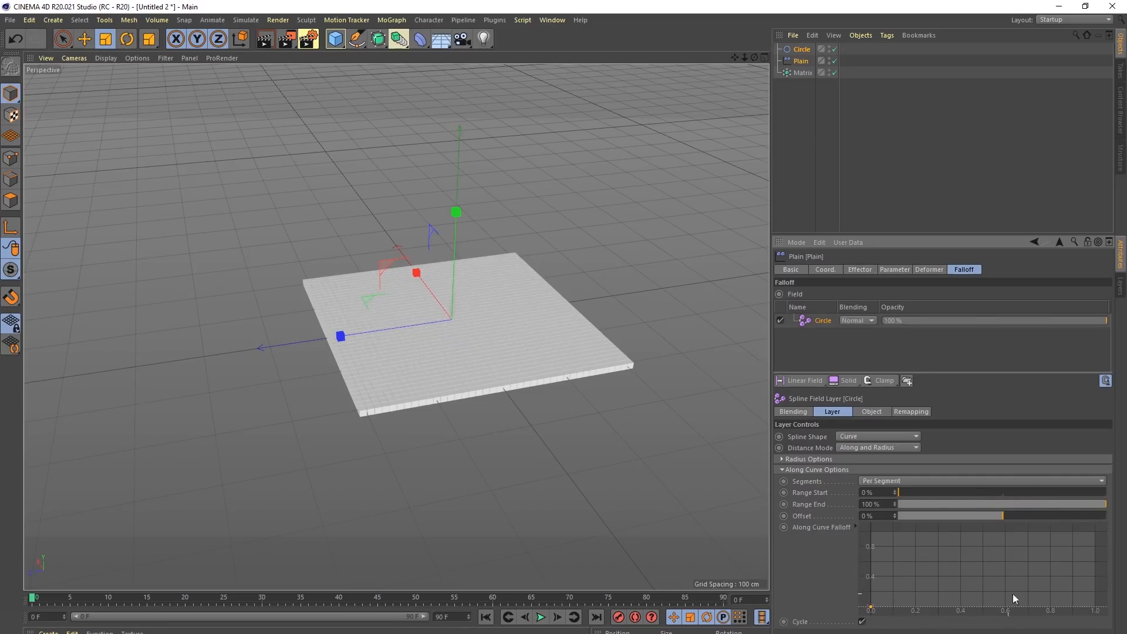
pyautogui.keyDown('ctrl'); pyautogui.click(1016, 568); pyautogui.keyUp('ctrl')
pyautogui.moveTo(1016, 569); pyautogui.dragTo(1096, 606)
pyautogui.keyDown('ctrl'); pyautogui.moveTo(976, 604); pyautogui.dragTo(974, 503); pyautogui.keyUp('ctrl')
# Step: Shift the Circle spline field's along-curve offset to about 1194 %
pyautogui.keyDown('alt'); pyautogui.moveTo(639, 397); pyautogui.dragTo(651, 341); pyautogui.keyUp('alt')
pyautogui.moveTo(896, 516); pyautogui.dragTo(1126, 516)
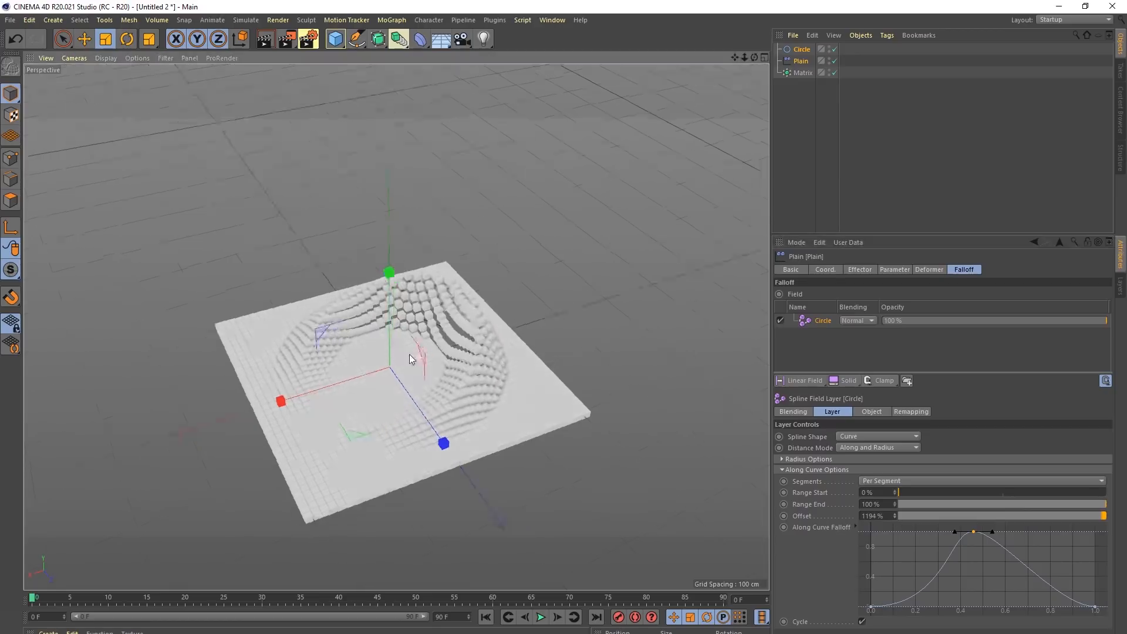
pyautogui.keyDown('alt'); pyautogui.moveTo(415, 360); pyautogui.dragTo(383, 317); pyautogui.keyUp('alt')
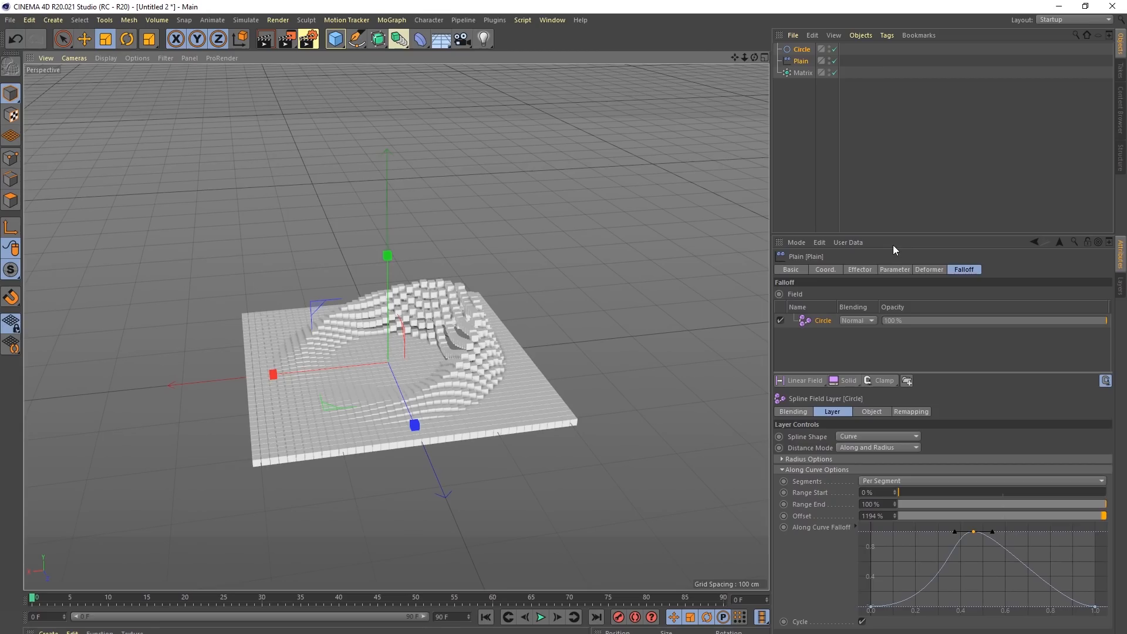
# Step: Delete the Circle spline object and select the Plain effector
pyautogui.click(785, 49)
pyautogui.press('Delete')
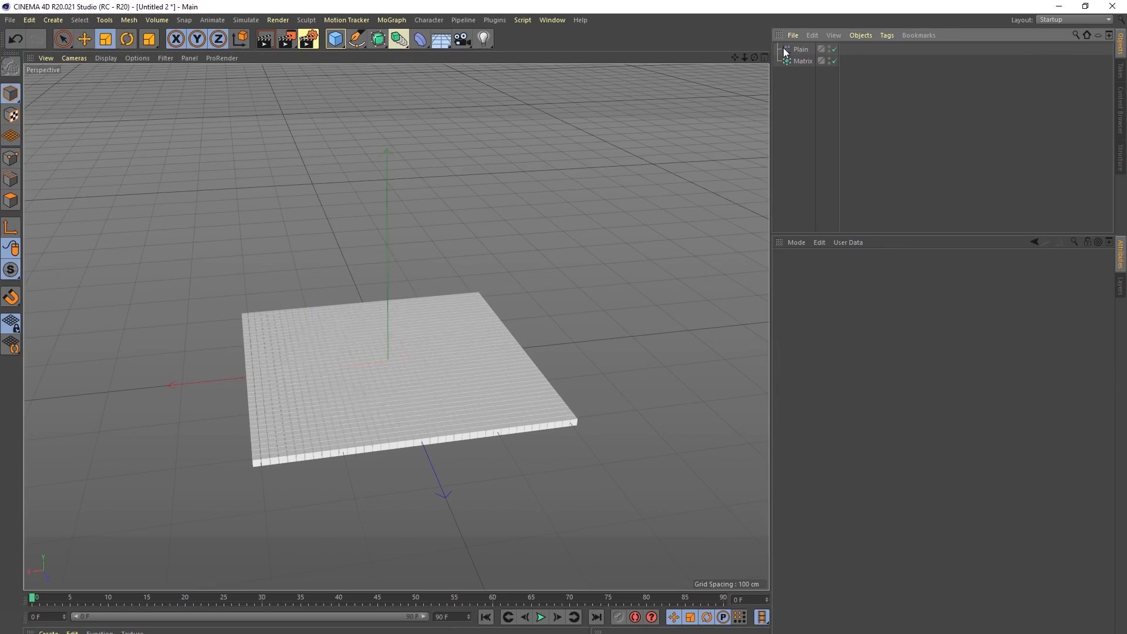
pyautogui.click(790, 50)
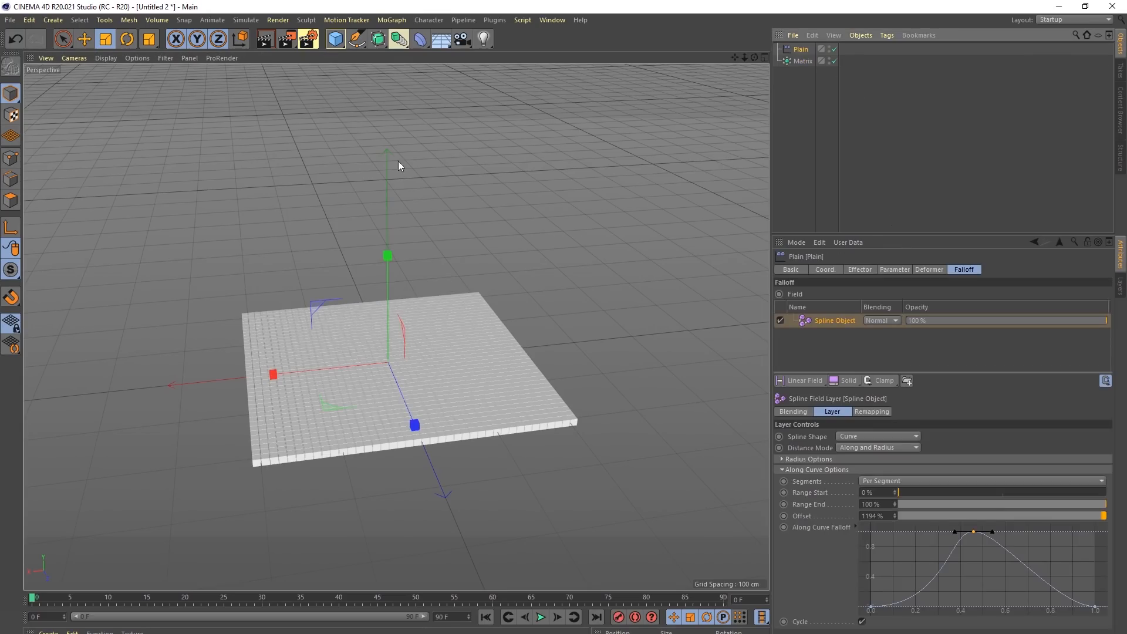
# Step: Add a cube to the scene and rotate it freely so that it stands tilted through the matrix grid
pyautogui.click(337, 38)
pyautogui.press('r')
pyautogui.moveTo(395, 309); pyautogui.dragTo(401, 408)
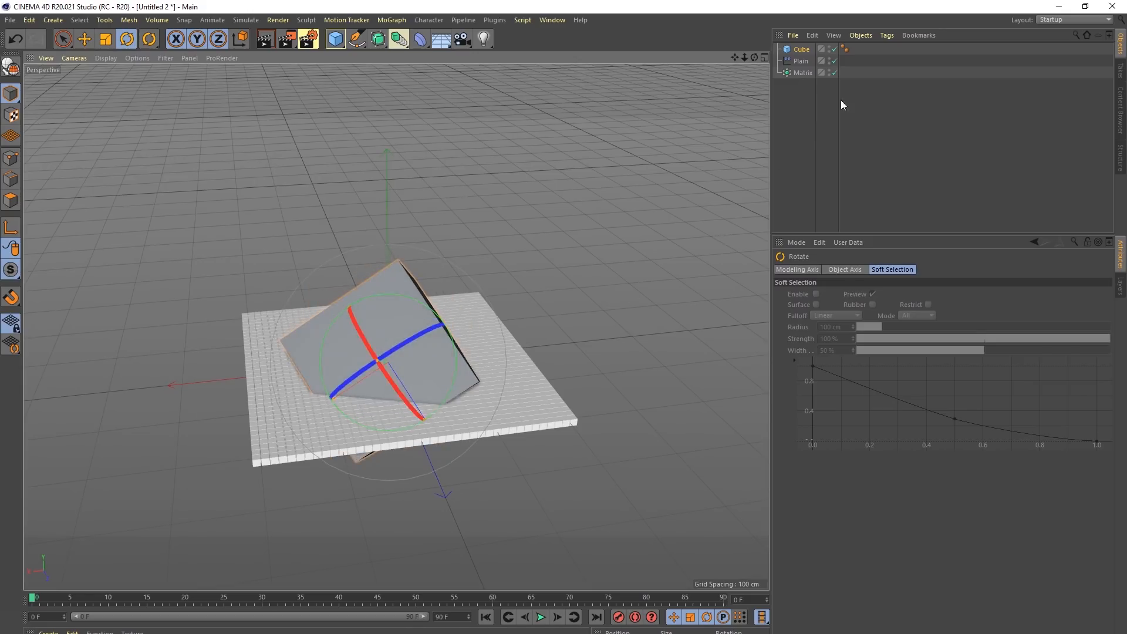
# Step: Replace the spline layer in the Plain effector's falloff with the cube, and hide the cube in the viewport
pyautogui.click(790, 61)
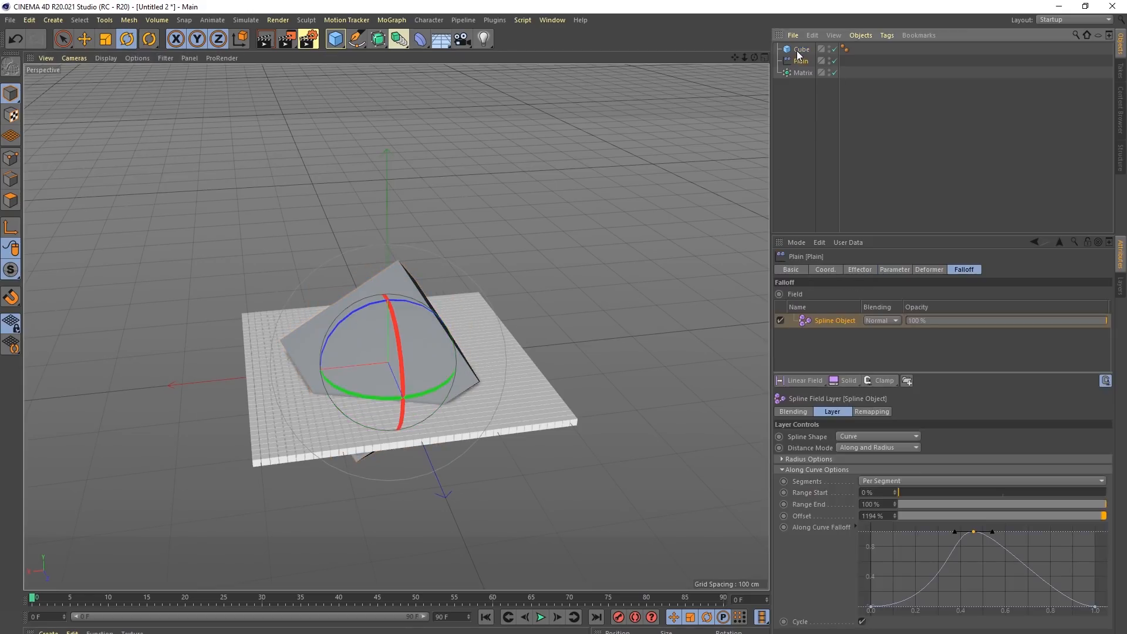
pyautogui.click(829, 325)
pyautogui.press('Delete')
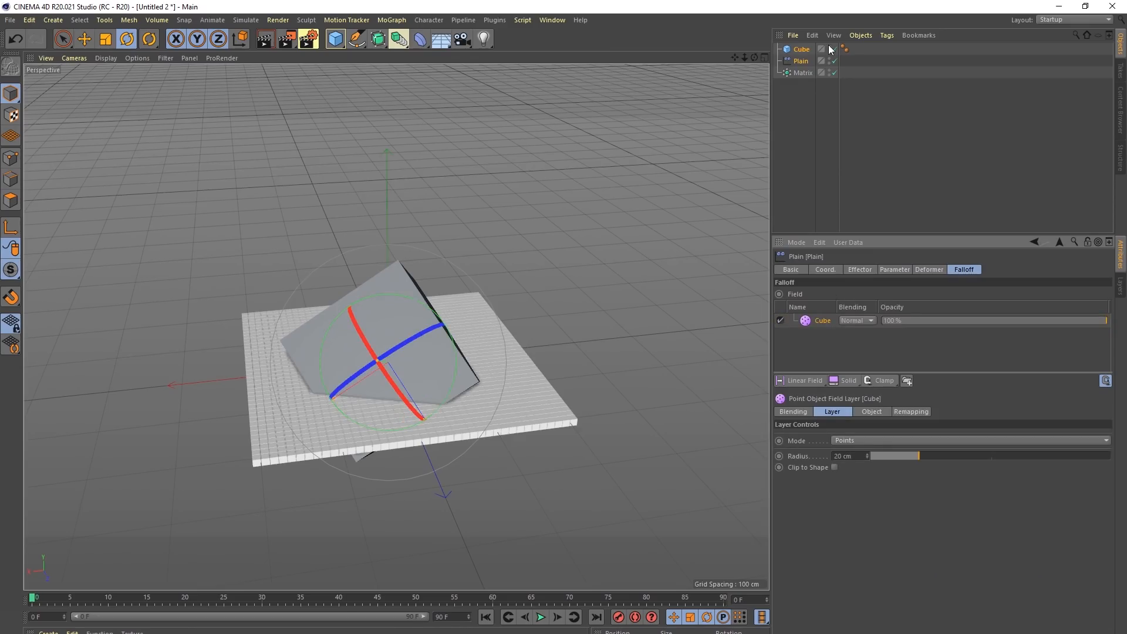
pyautogui.click(829, 47)
pyautogui.click(829, 47)
# Step: Set the Cube point object field's mode to Volume in the Plain effector's falloff
pyautogui.click(801, 61)
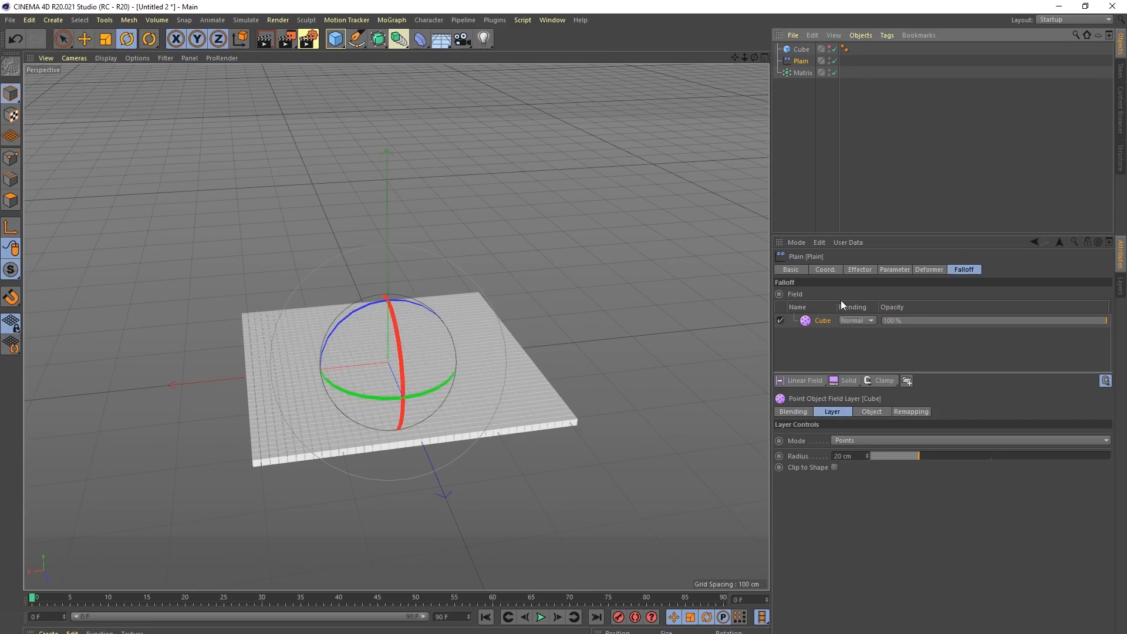
pyautogui.click(823, 320)
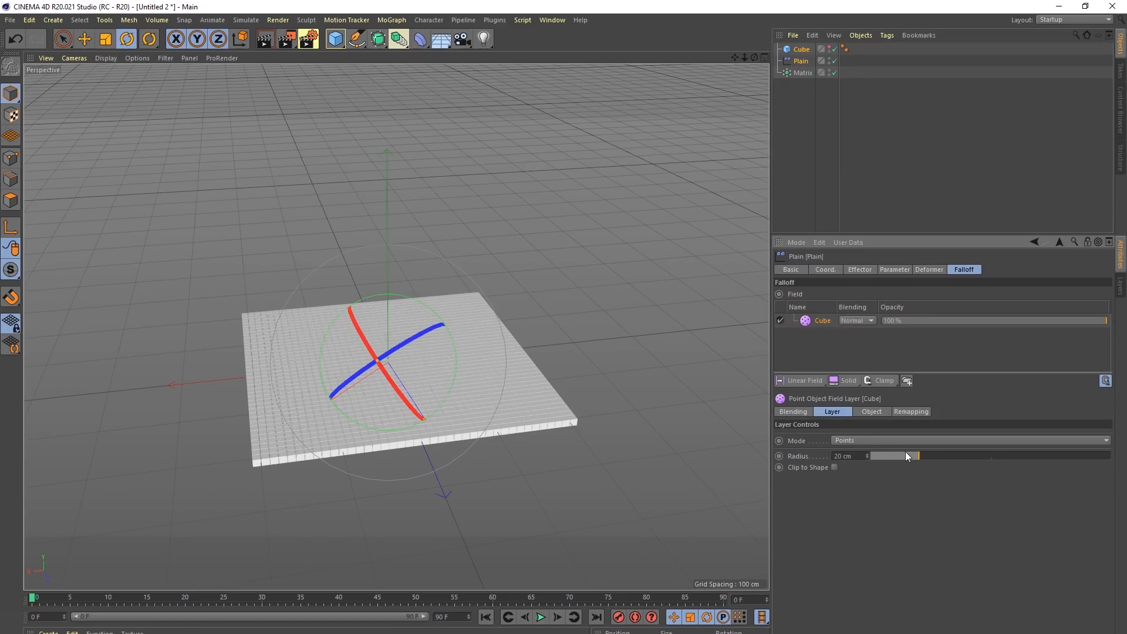
pyautogui.click(848, 443)
pyautogui.click(809, 441)
pyautogui.click(852, 442)
pyautogui.click(858, 473)
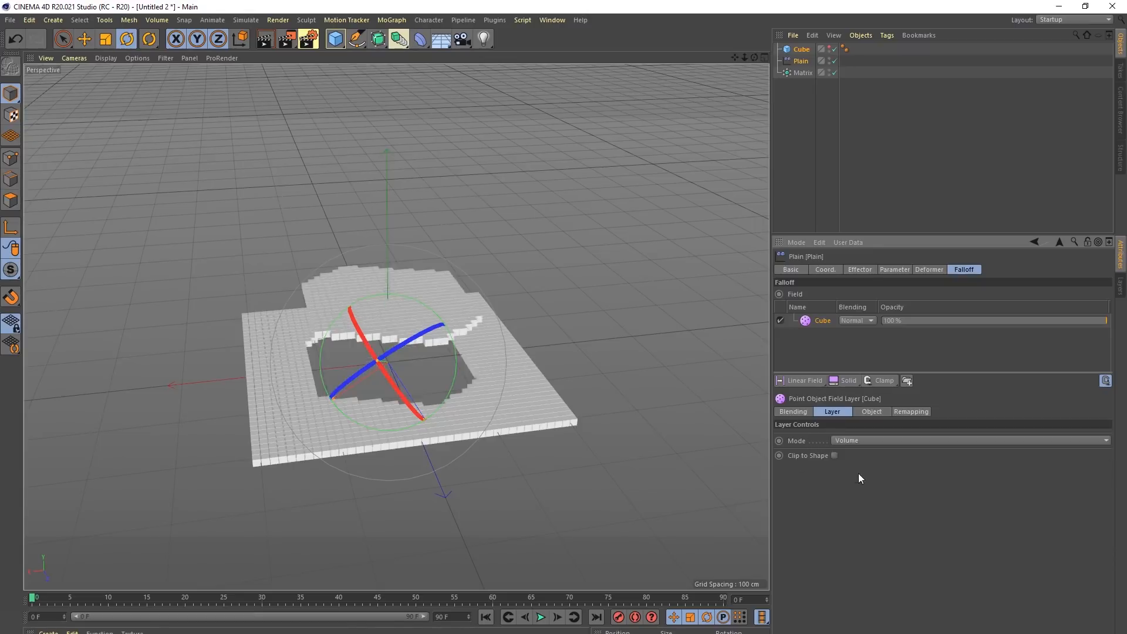
pyautogui.keyDown('alt'); pyautogui.moveTo(480, 375); pyautogui.dragTo(643, 185); pyautogui.keyUp('alt')
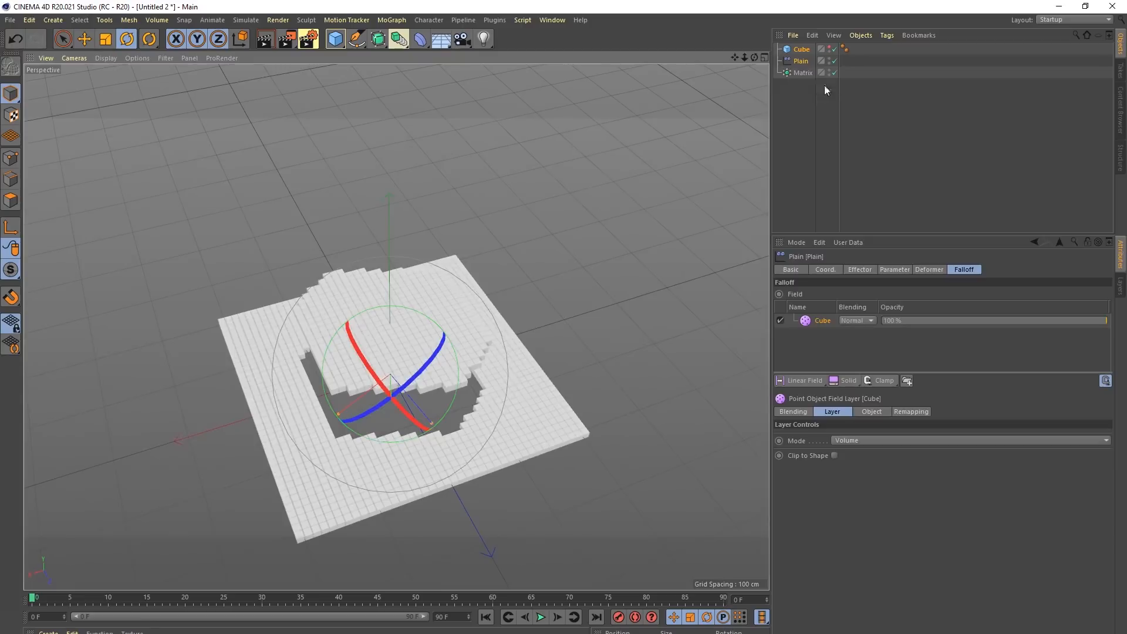
# Step: Rotate the hidden cube freely to a different tilt so the affected area of the matrix changes
pyautogui.click(800, 49)
pyautogui.click(403, 269)
pyautogui.moveTo(508, 283); pyautogui.dragTo(438, 355)
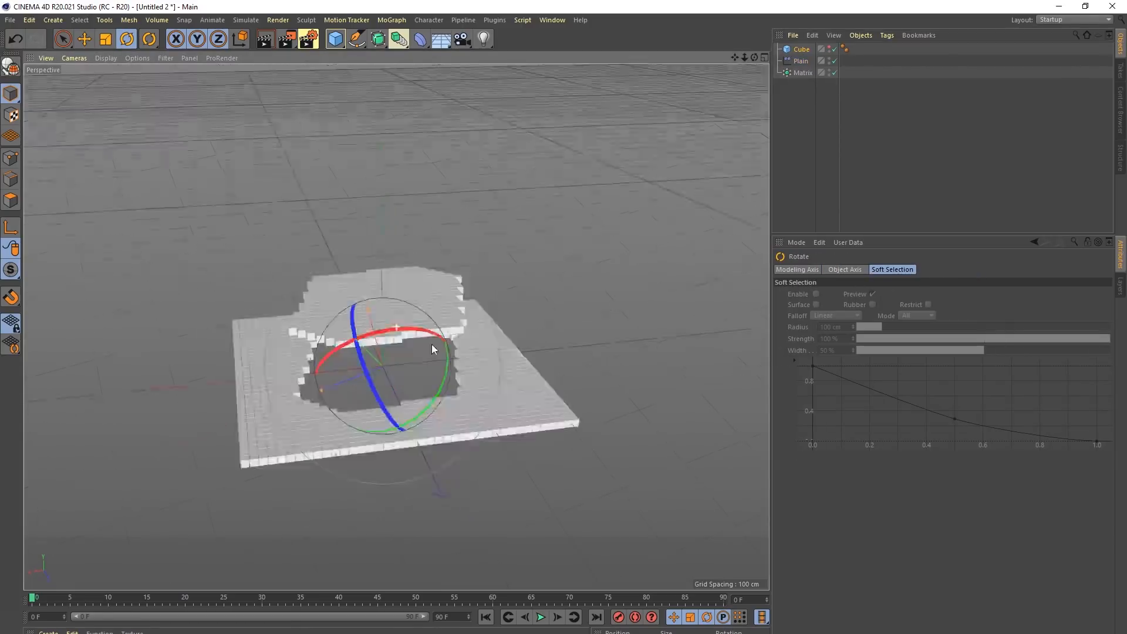
# Step: Switch the Plain effector's Cube field layer to Surface mode and increase its radius to 57 cm
pyautogui.click(802, 62)
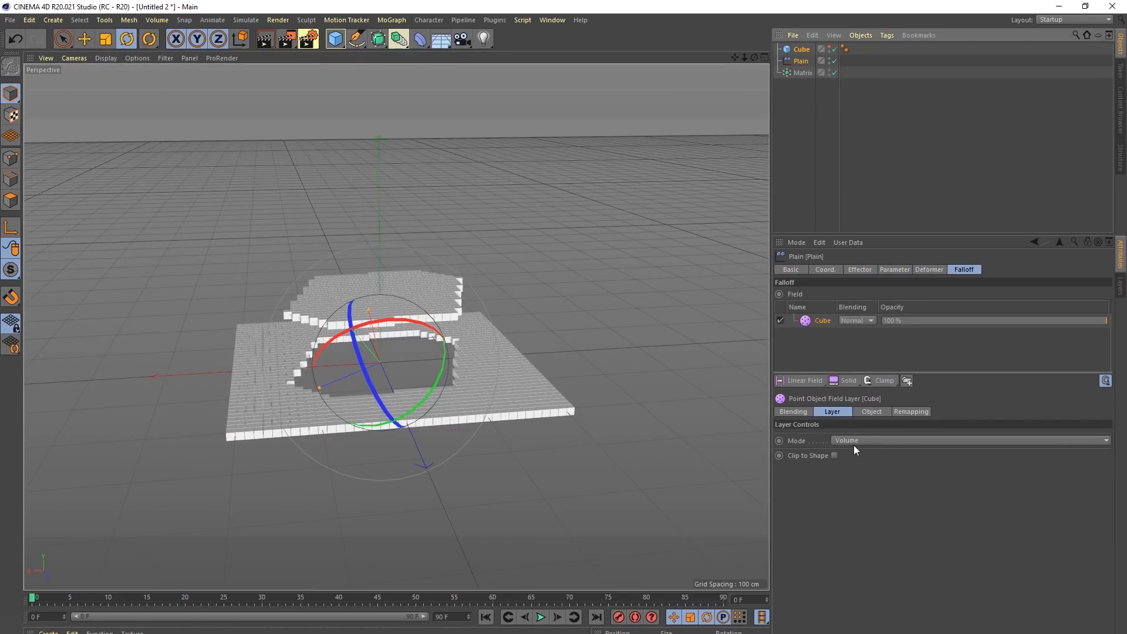
pyautogui.click(871, 411)
pyautogui.click(904, 411)
pyautogui.click(842, 413)
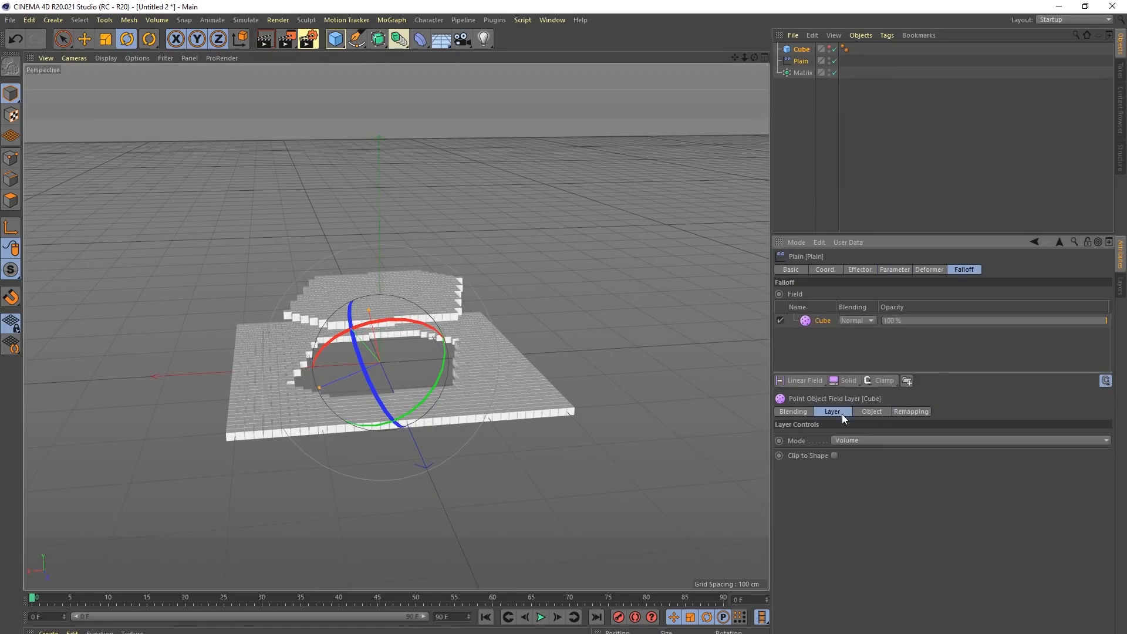
pyautogui.click(849, 439)
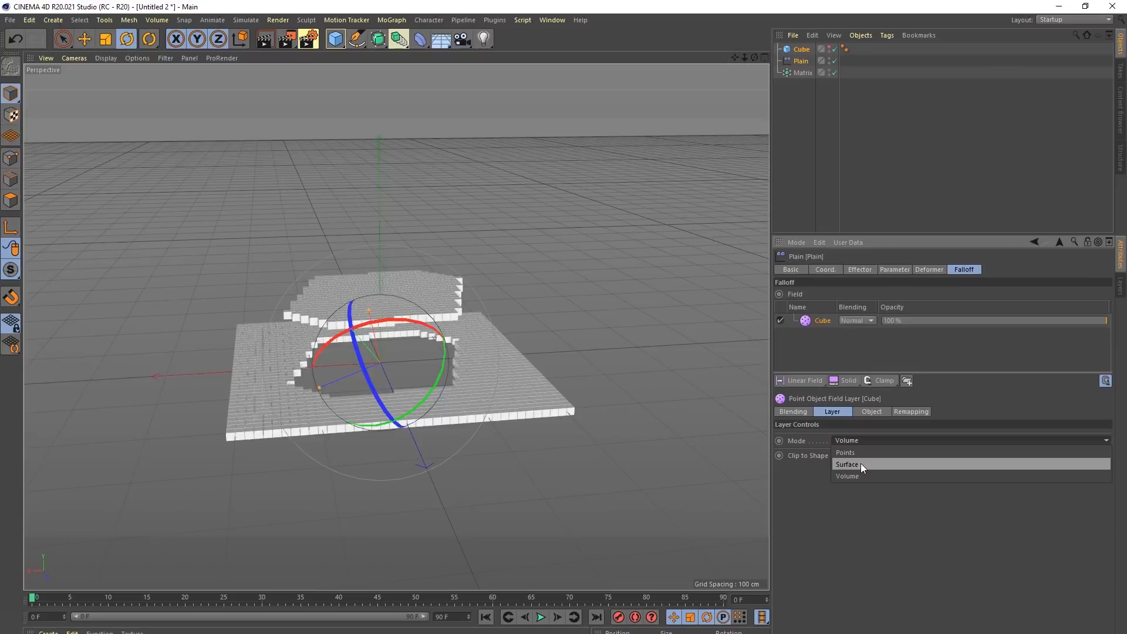
pyautogui.click(861, 463)
pyautogui.keyDown('alt'); pyautogui.moveTo(481, 435); pyautogui.dragTo(542, 397); pyautogui.keyUp('alt')
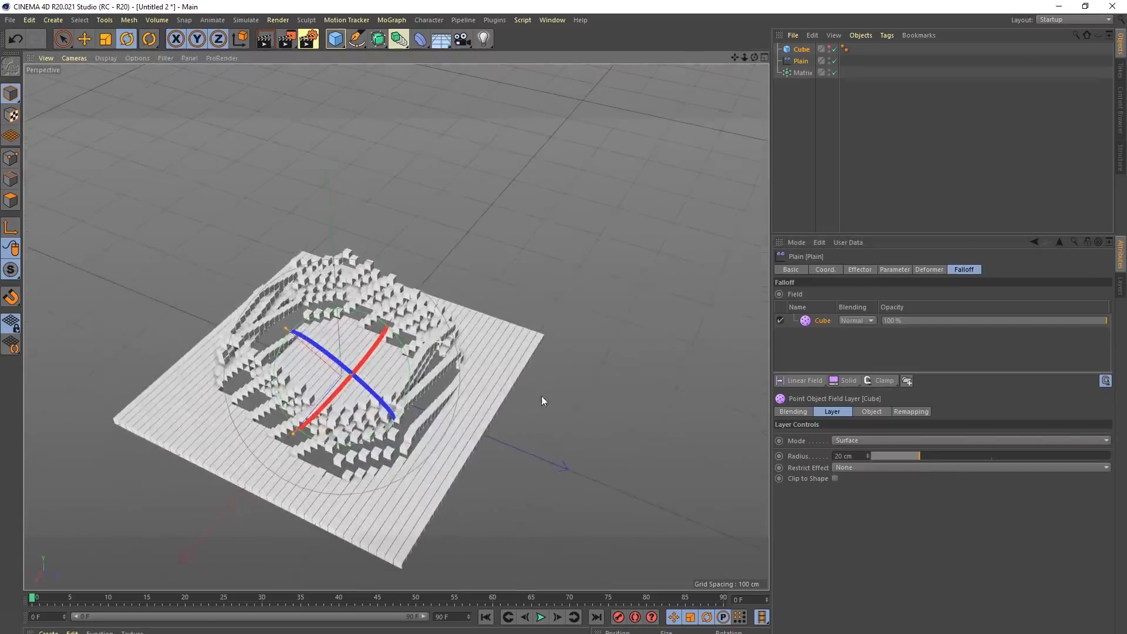
pyautogui.moveTo(919, 456); pyautogui.dragTo(1020, 455)
pyautogui.keyDown('alt'); pyautogui.moveTo(626, 385); pyautogui.dragTo(593, 381); pyautogui.keyUp('alt')
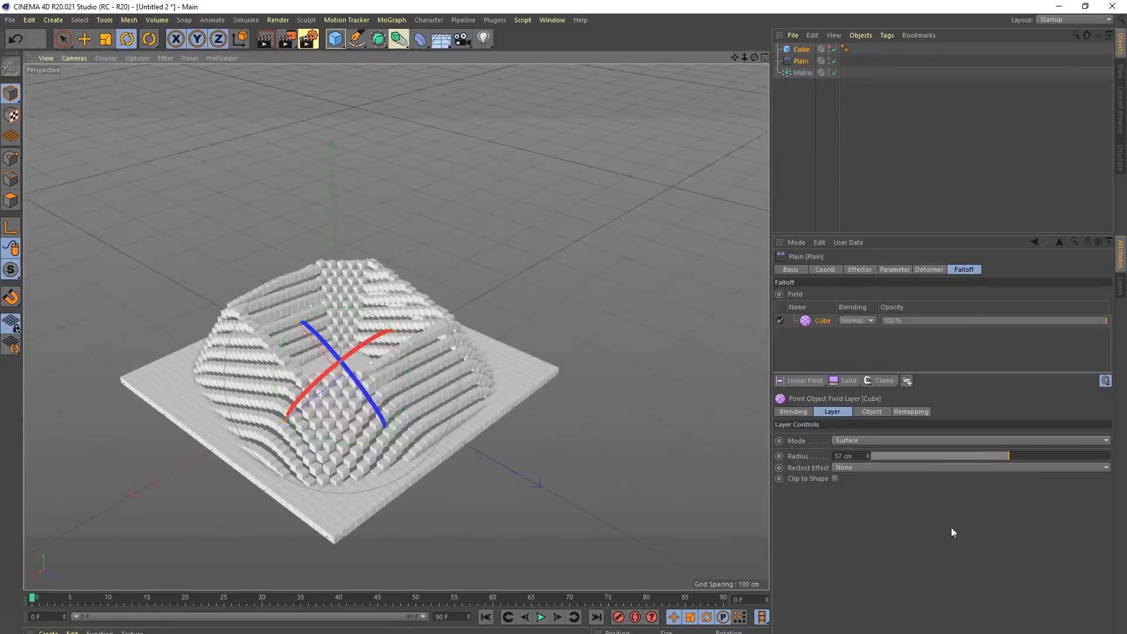
# Step: Switch the Cube field layer to Points mode and reduce its radius to 12 cm
pyautogui.click(865, 468)
pyautogui.click(837, 436)
pyautogui.click(837, 437)
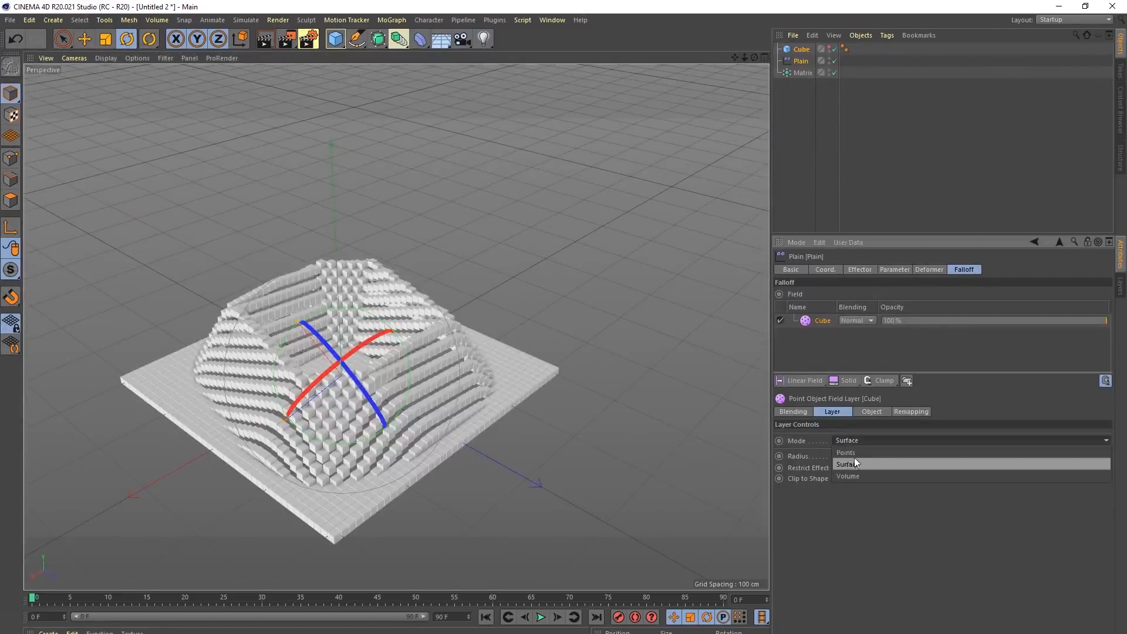
pyautogui.click(854, 462)
pyautogui.keyDown('alt'); pyautogui.moveTo(434, 297); pyautogui.dragTo(415, 327); pyautogui.keyUp('alt')
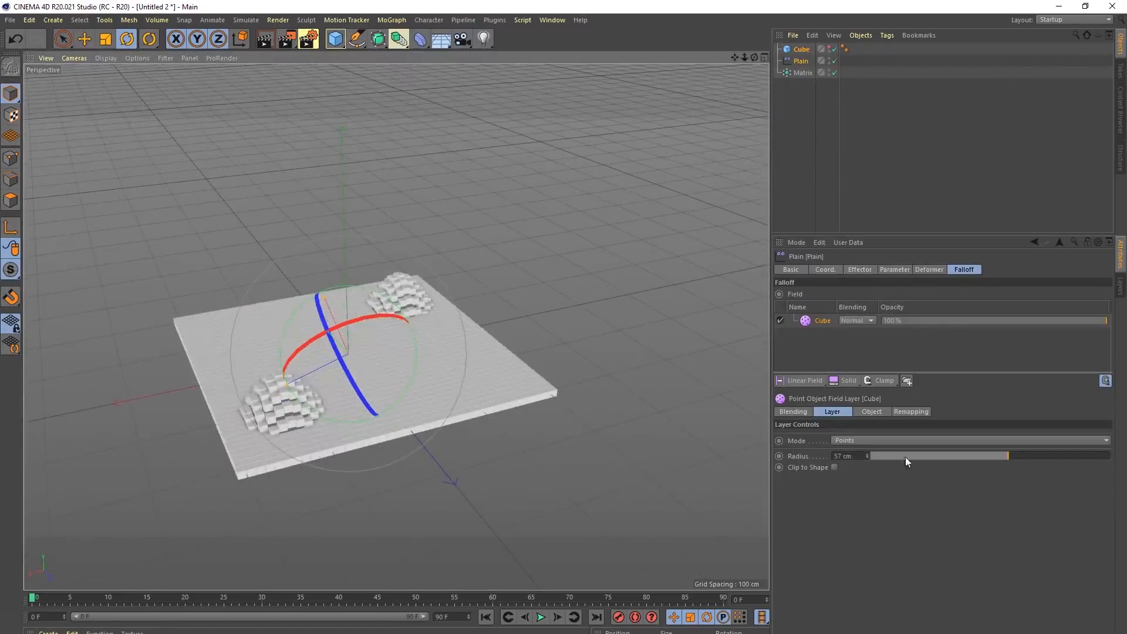
pyautogui.moveTo(869, 455)
pyautogui.mouseDown()
pyautogui.moveTo(945, 454)
pyautogui.moveTo(871, 454)
pyautogui.mouseUp()
# Step: Delete the cube and remove its leftover point object layer from the Plain effector's falloff
pyautogui.click(801, 50)
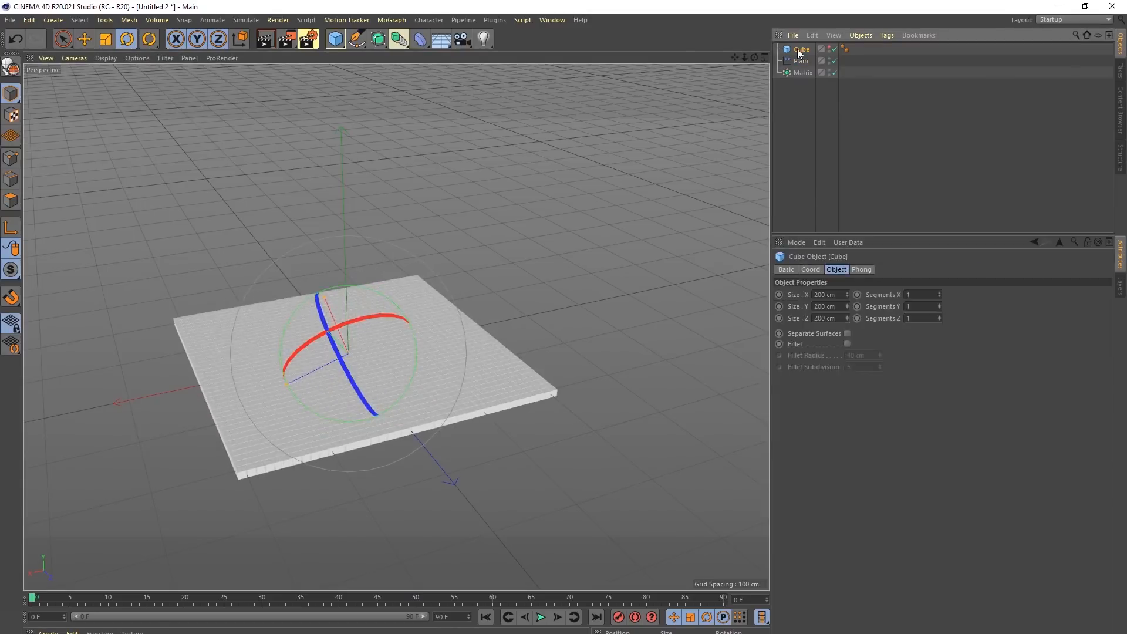
pyautogui.press('Delete')
pyautogui.click(800, 50)
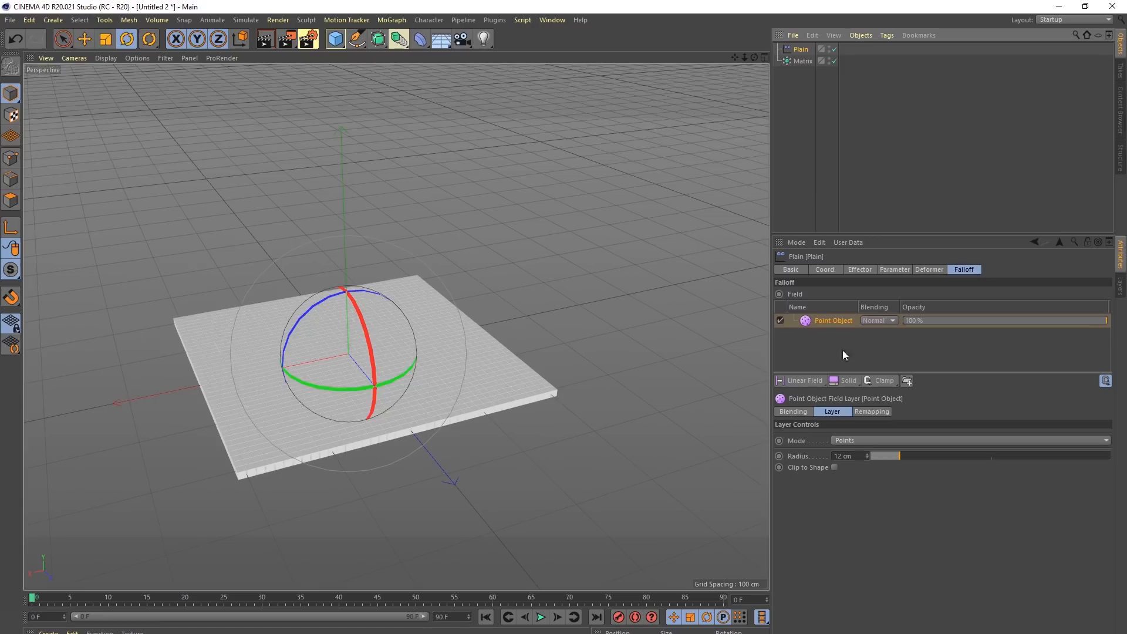
pyautogui.click(827, 322)
pyautogui.press('Delete')
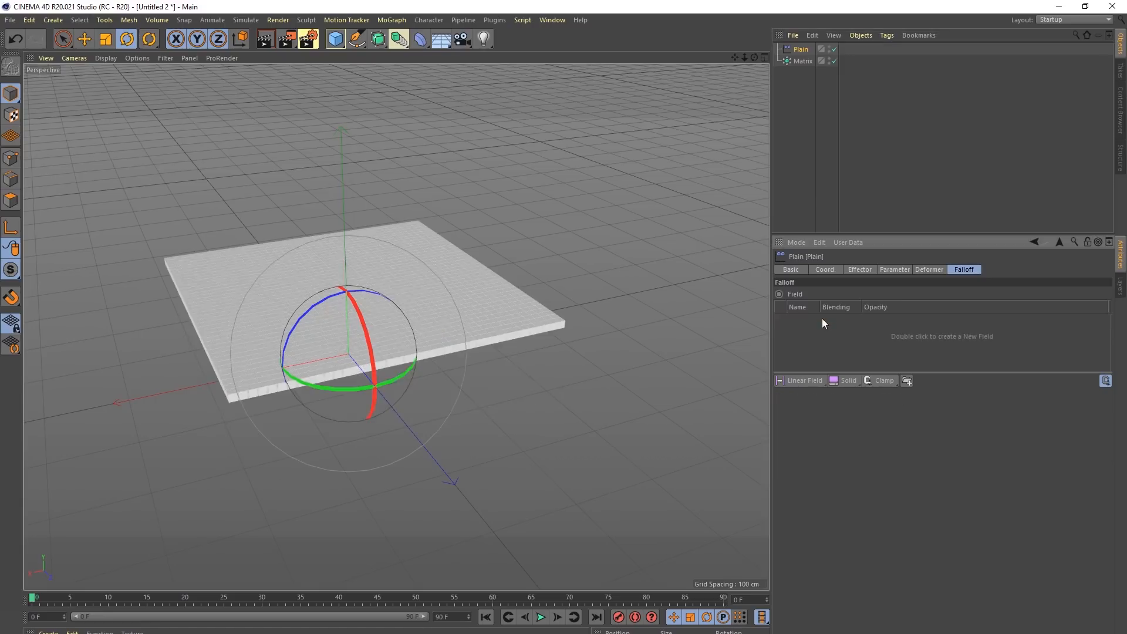
# Step: Add a Time field layer to the Plain effector's falloff, preview the animation, and return to the first frame
pyautogui.click(835, 383)
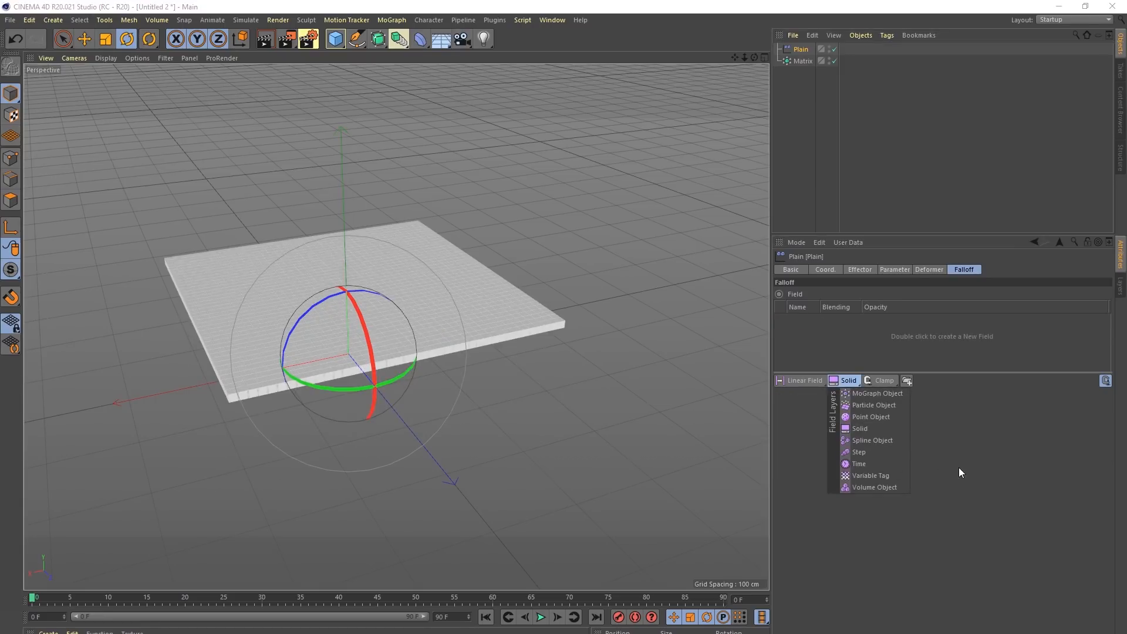
pyautogui.click(872, 467)
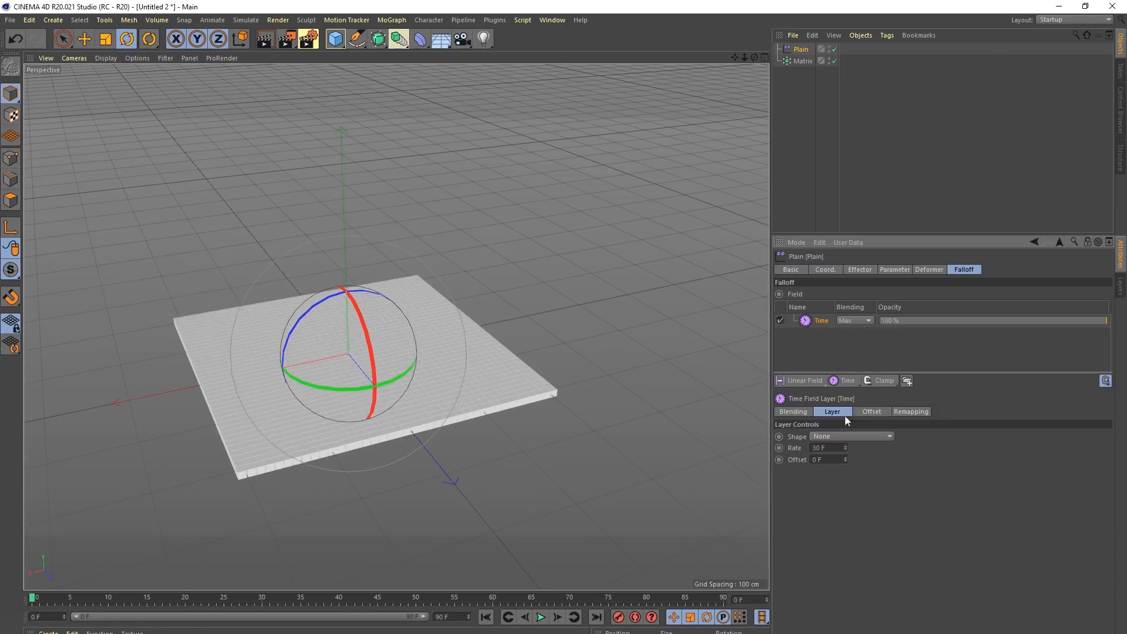
pyautogui.click(541, 617)
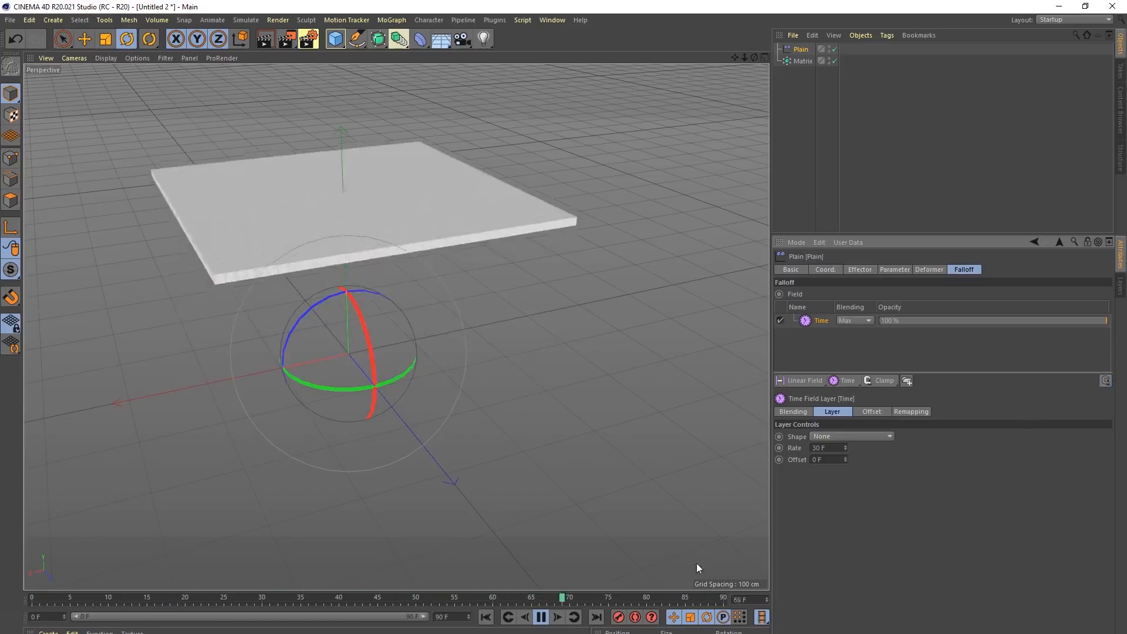
pyautogui.click(542, 620)
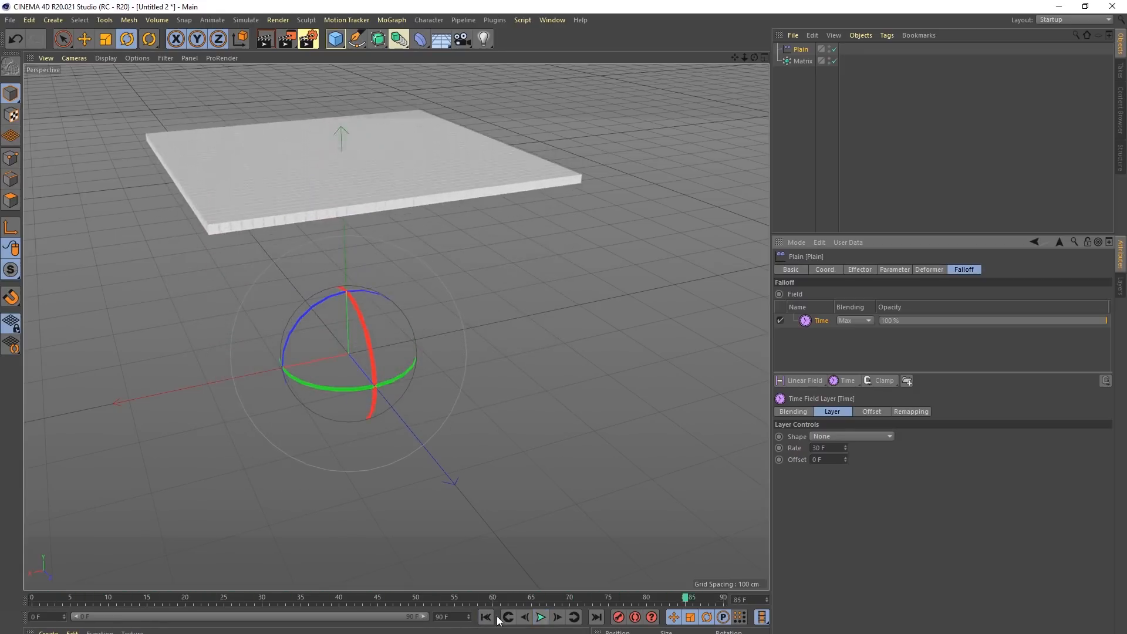
pyautogui.click(491, 618)
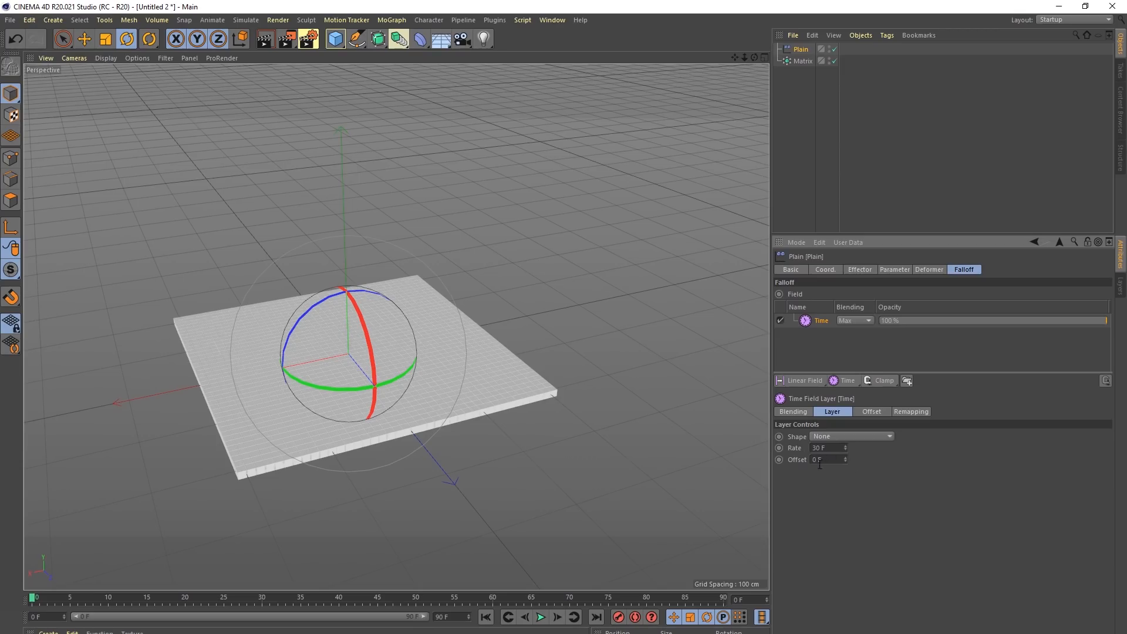
# Step: Try a Time field offset of 60 F, and set the offset back to 0 F
pyautogui.moveTo(846, 460); pyautogui.dragTo(846, 459)
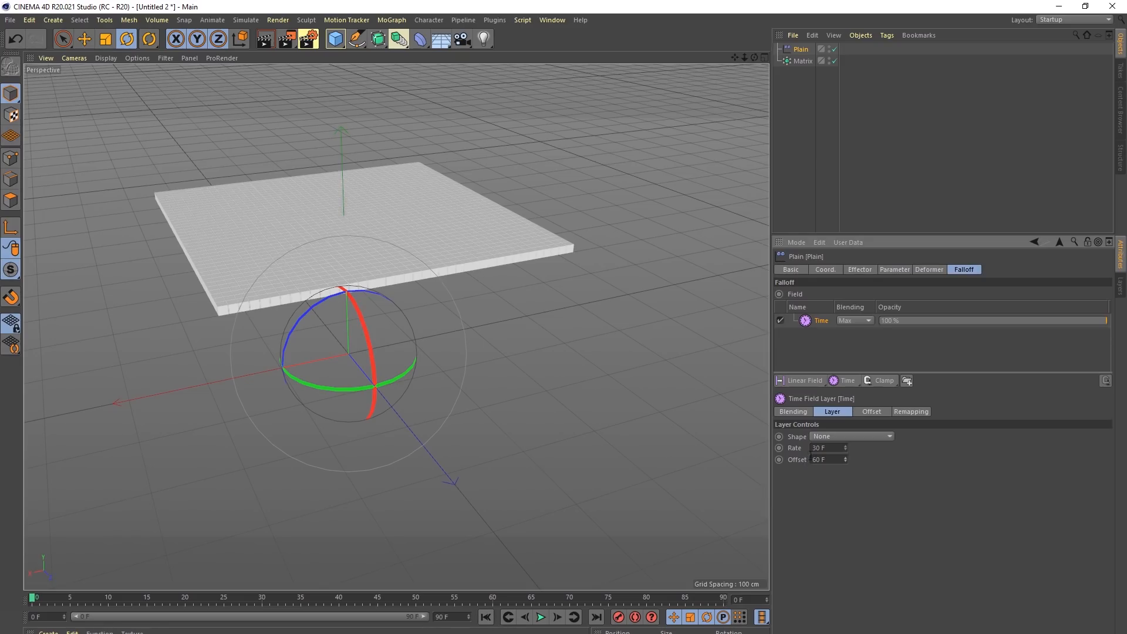
pyautogui.write('0')
pyautogui.press('Return')
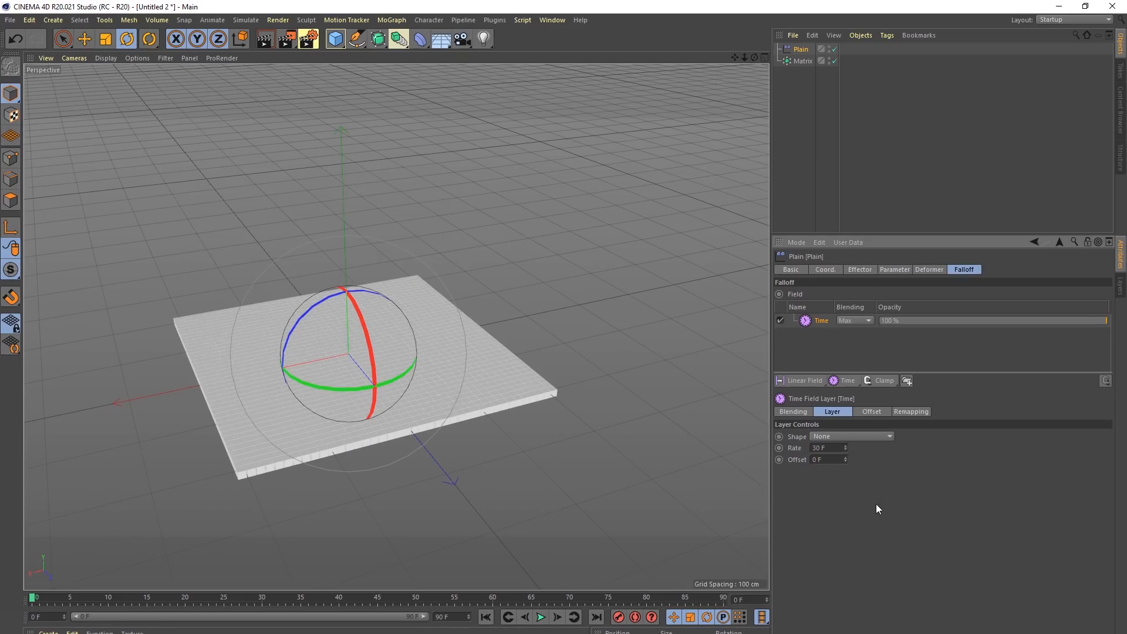
# Step: Add a Spherical Field to the Time layer's offset subfields, play the animation, and move the field across the matrix
pyautogui.click(867, 412)
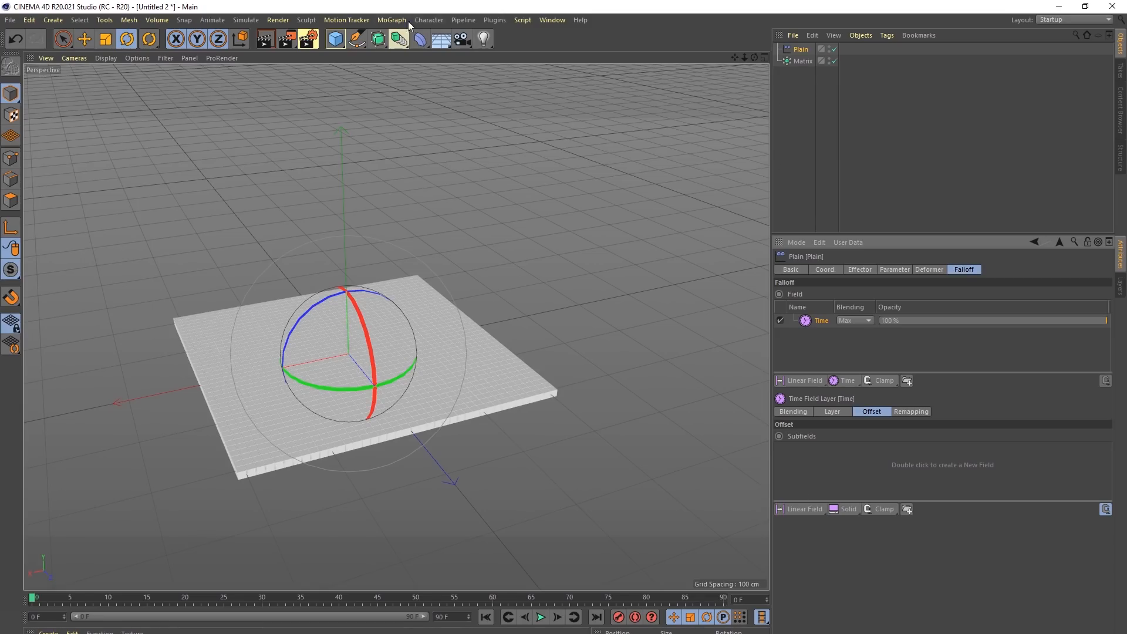
pyautogui.doubleClick(832, 450)
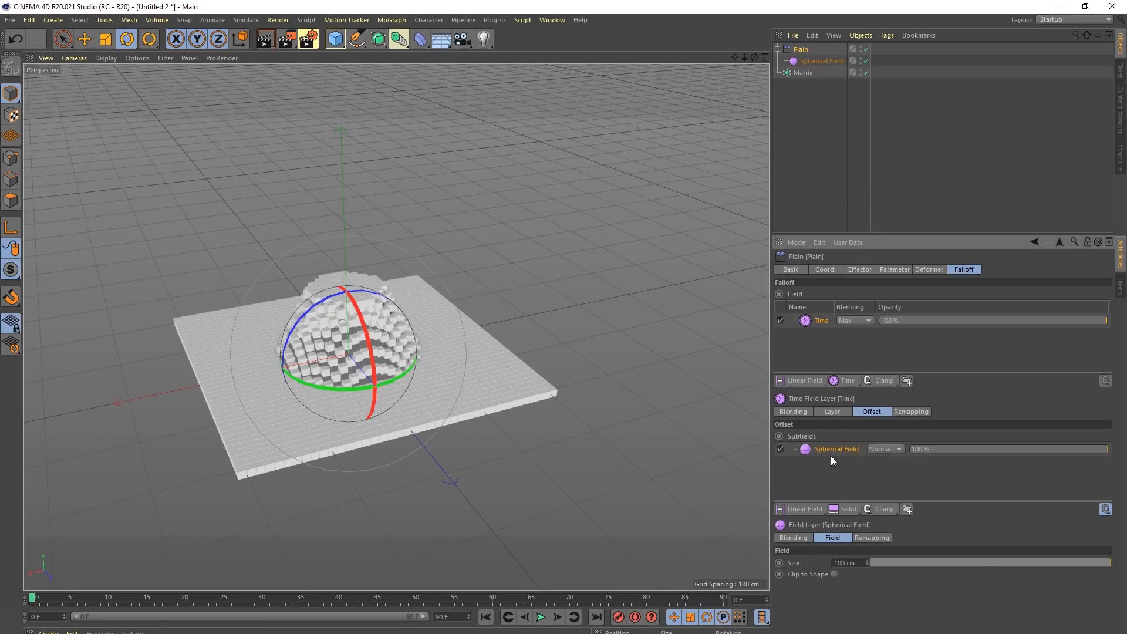
pyautogui.click(542, 618)
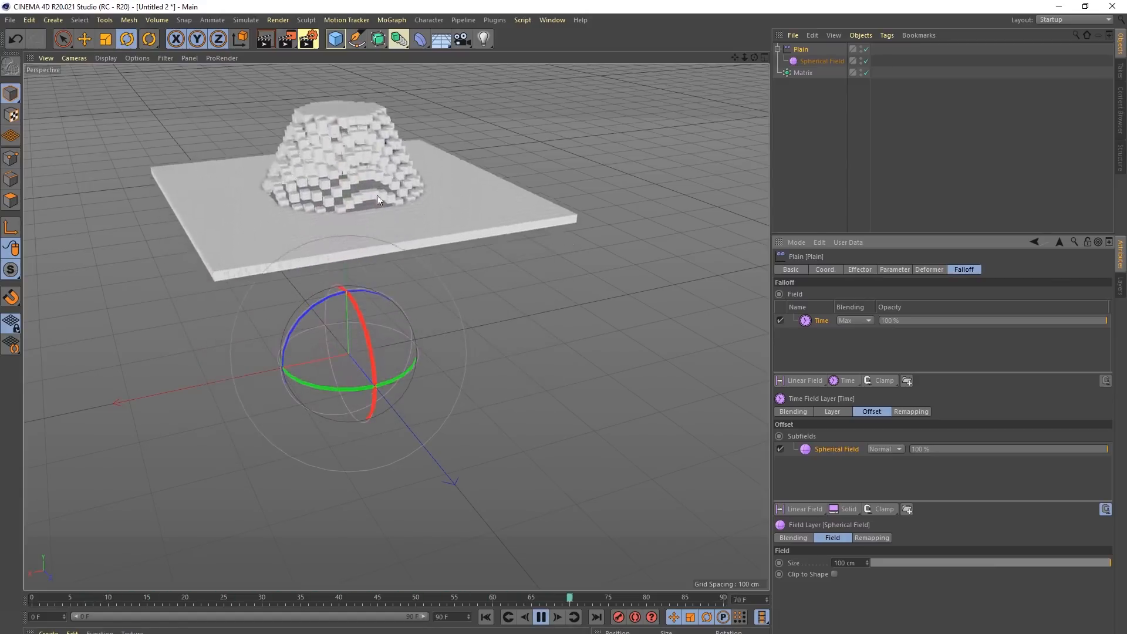
pyautogui.click(816, 61)
pyautogui.press('e')
pyautogui.moveTo(502, 364); pyautogui.dragTo(309, 386)
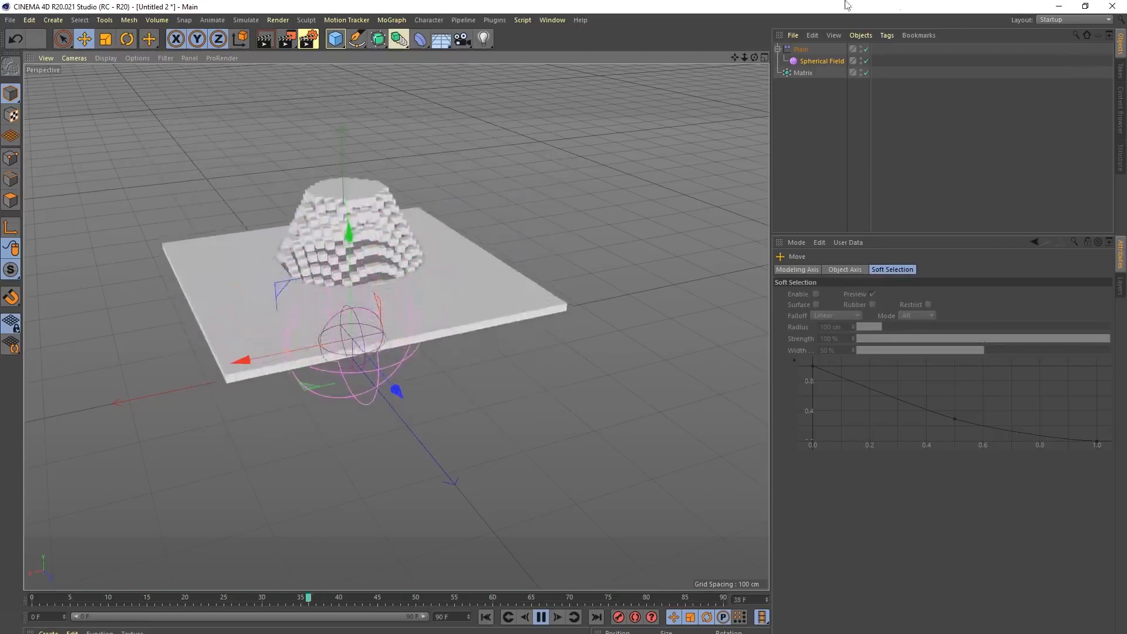
# Step: Delete the Spherical Field and remove the Time layer from the Plain effector's falloff
pyautogui.click(818, 62)
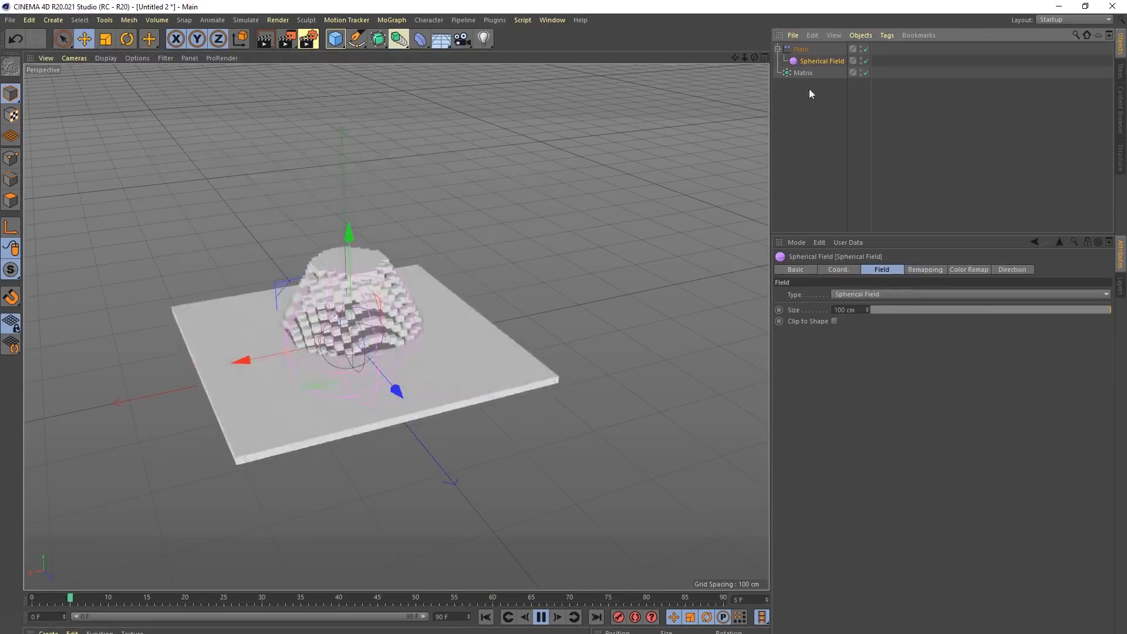
pyautogui.press('Delete')
pyautogui.click(800, 51)
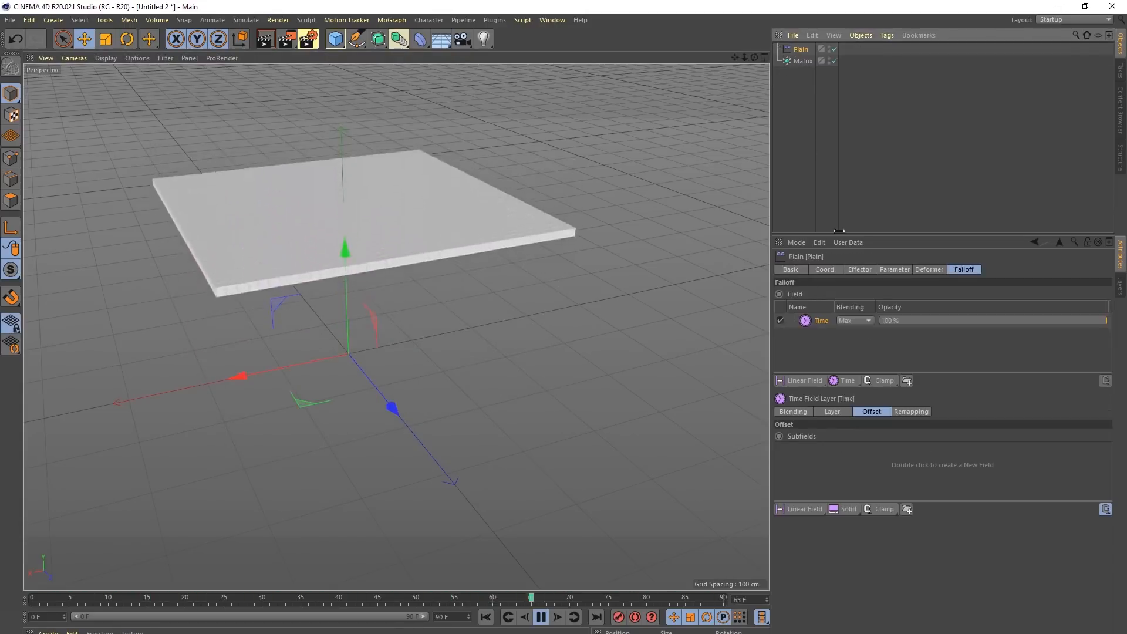
pyautogui.press('Delete')
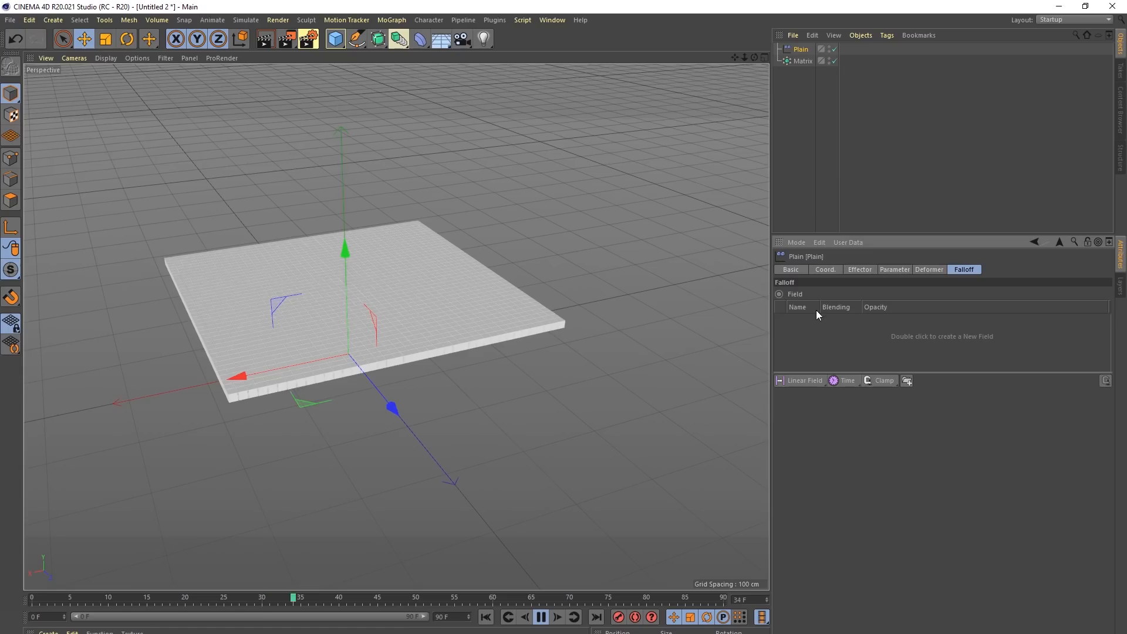
# Step: Add a Radial Field to the Plain effector's falloff and set its End Transition to 360°
pyautogui.click(808, 381)
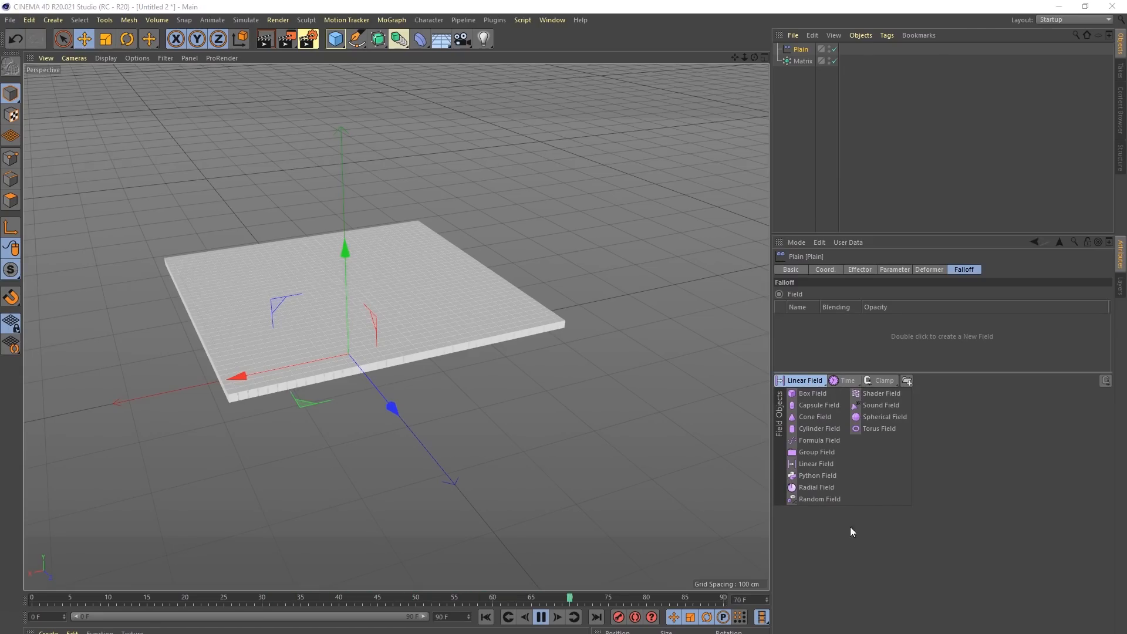
pyautogui.click(816, 488)
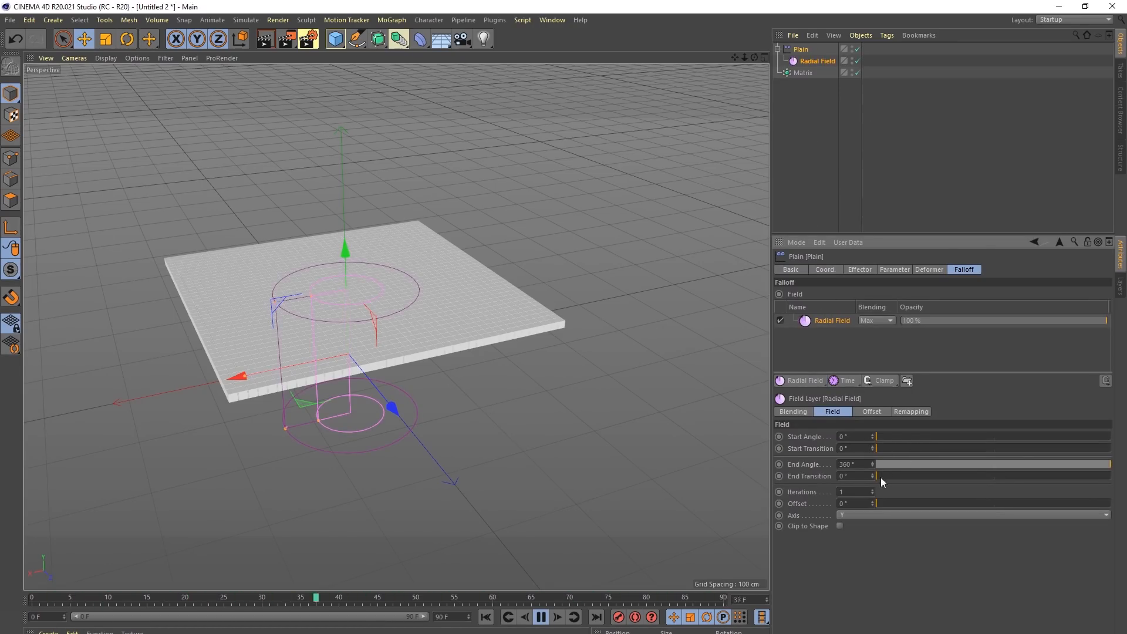
pyautogui.moveTo(881, 477); pyautogui.dragTo(1109, 476)
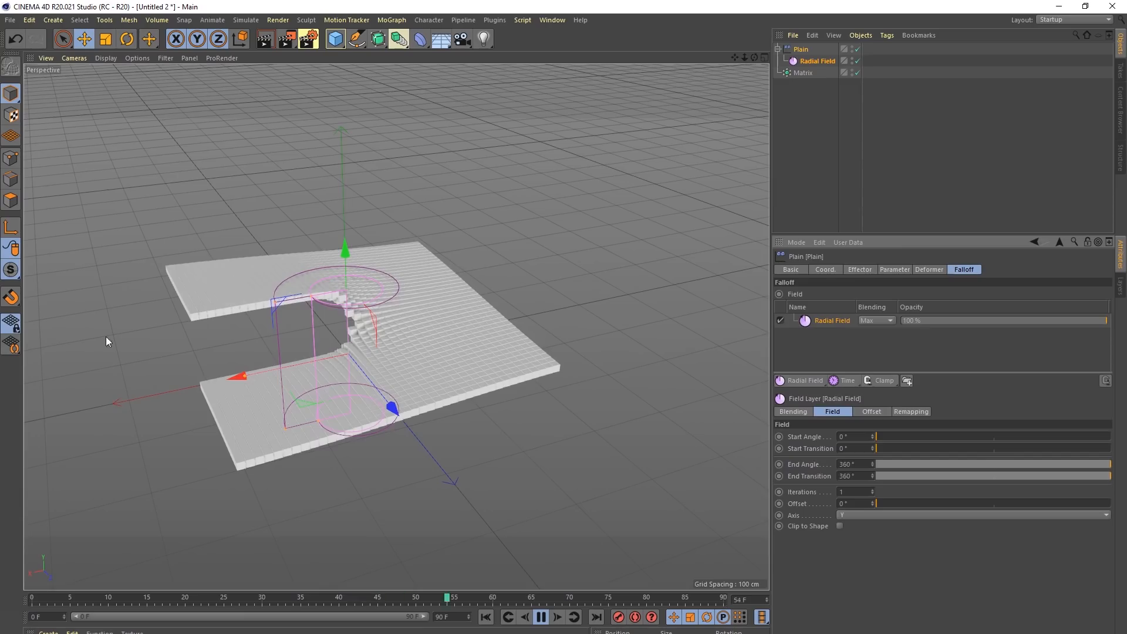
# Step: Add a Time layer to the Radial Field's offset fields
pyautogui.click(871, 411)
pyautogui.click(840, 509)
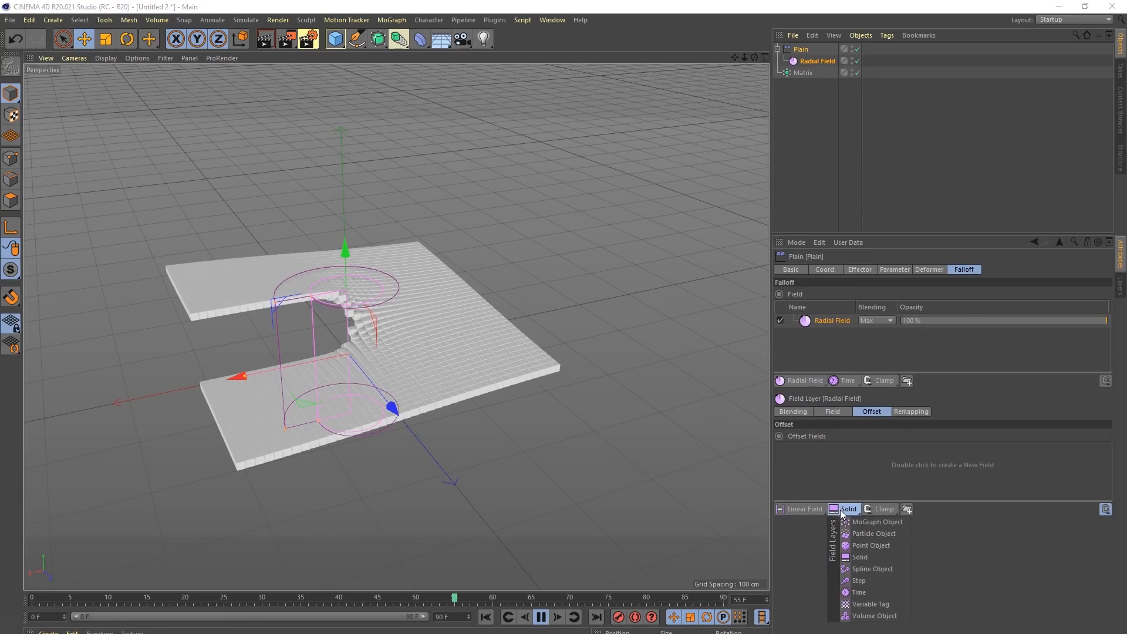
pyautogui.click(864, 595)
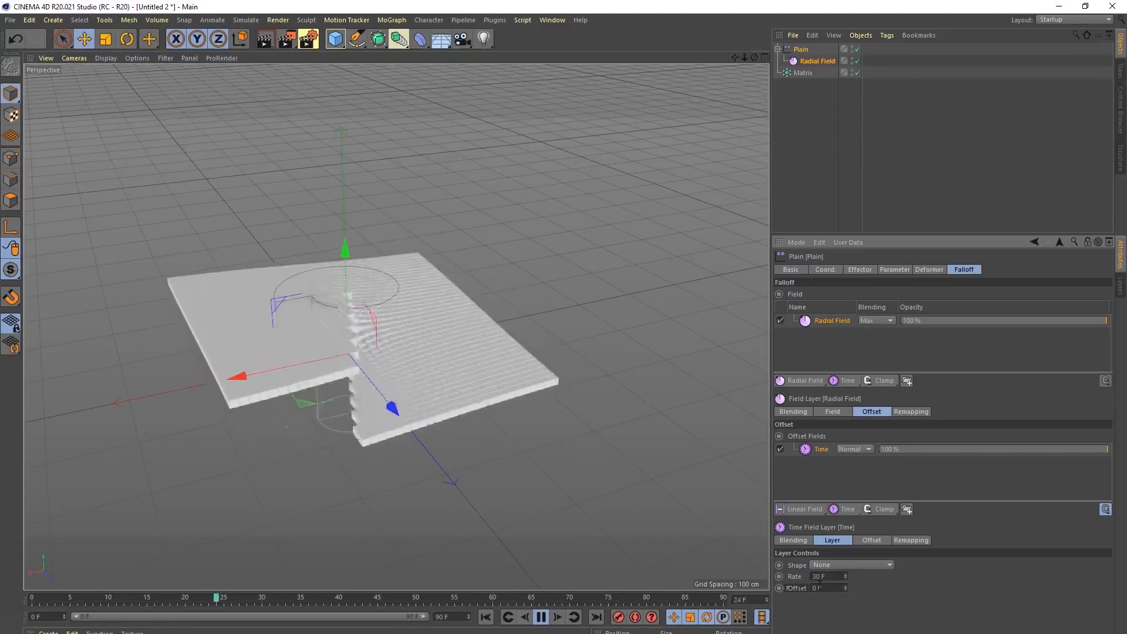
# Step: Examine the Radial Field's offset and iteration settings and the Plain effector's parameters while the animation plays
pyautogui.click(830, 411)
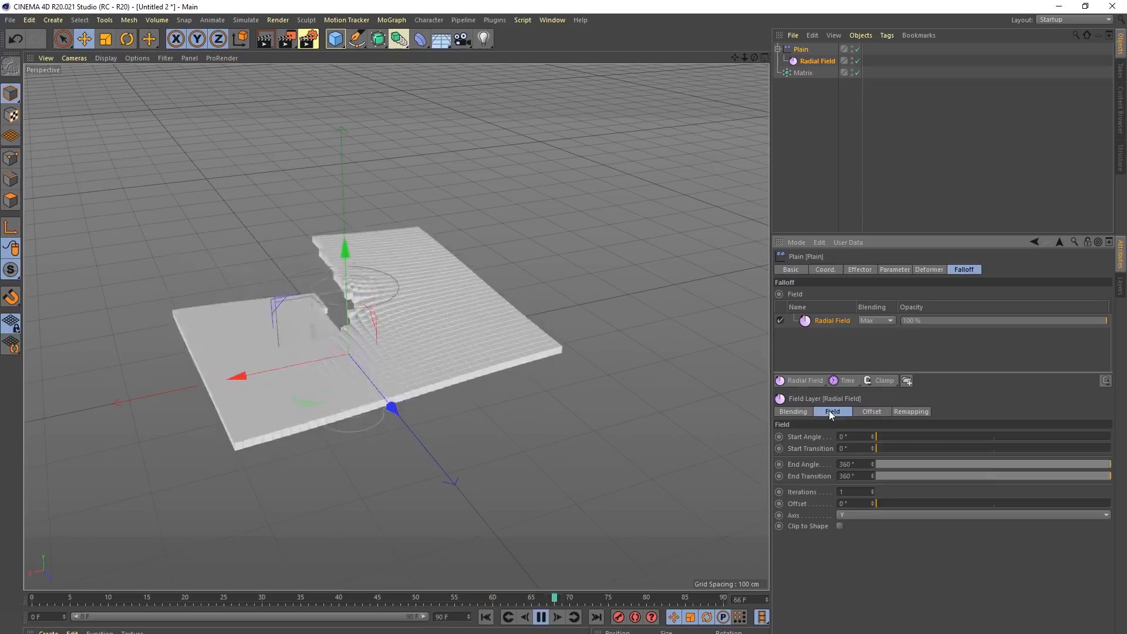
pyautogui.click(807, 508)
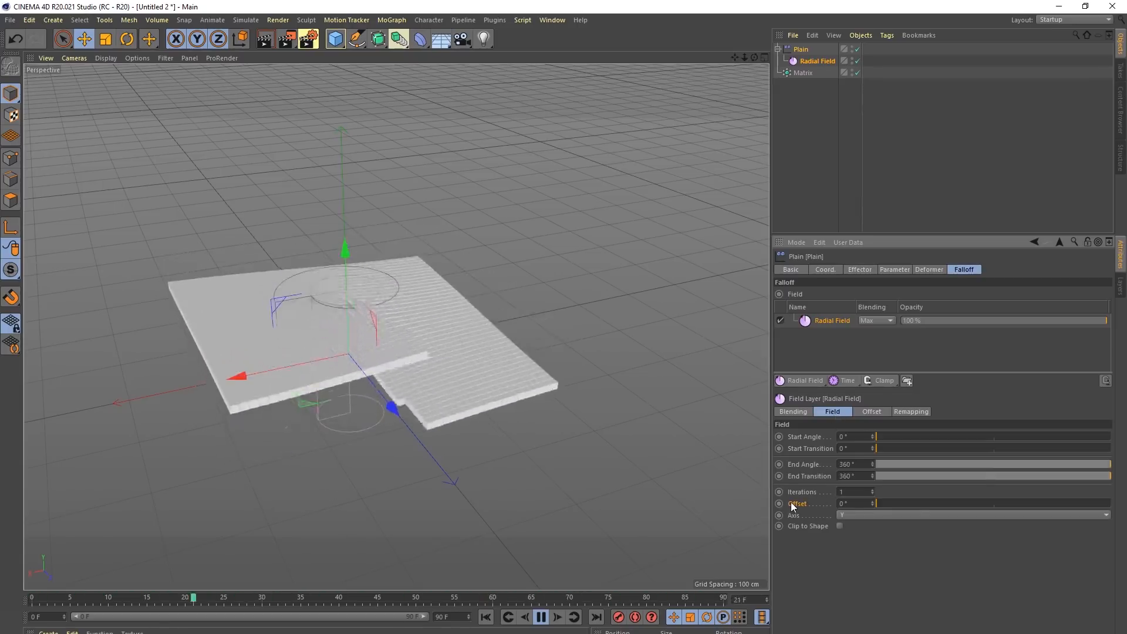
pyautogui.keyDown('alt'); pyautogui.moveTo(628, 416); pyautogui.dragTo(496, 277); pyautogui.keyUp('alt')
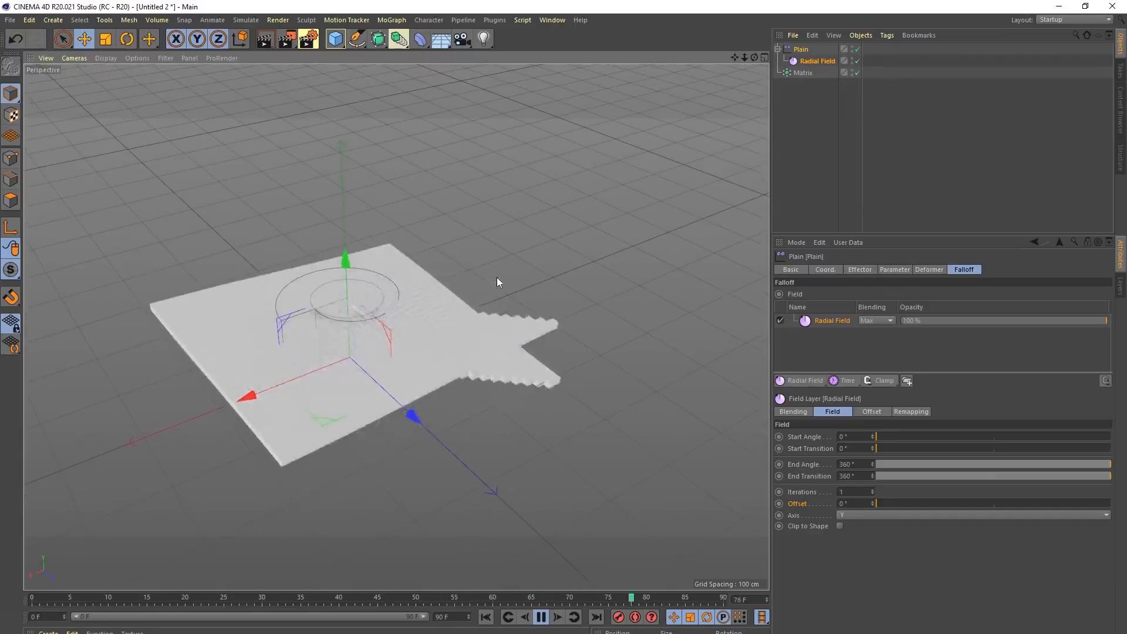
pyautogui.click(881, 492)
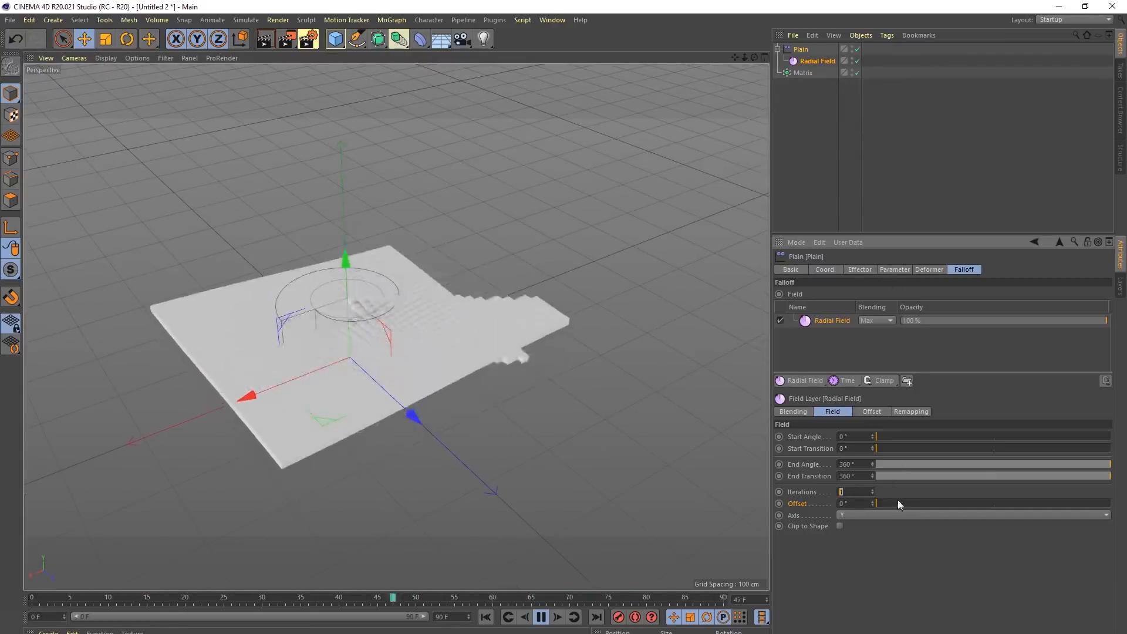
pyautogui.click(858, 270)
pyautogui.click(893, 269)
pyautogui.click(860, 270)
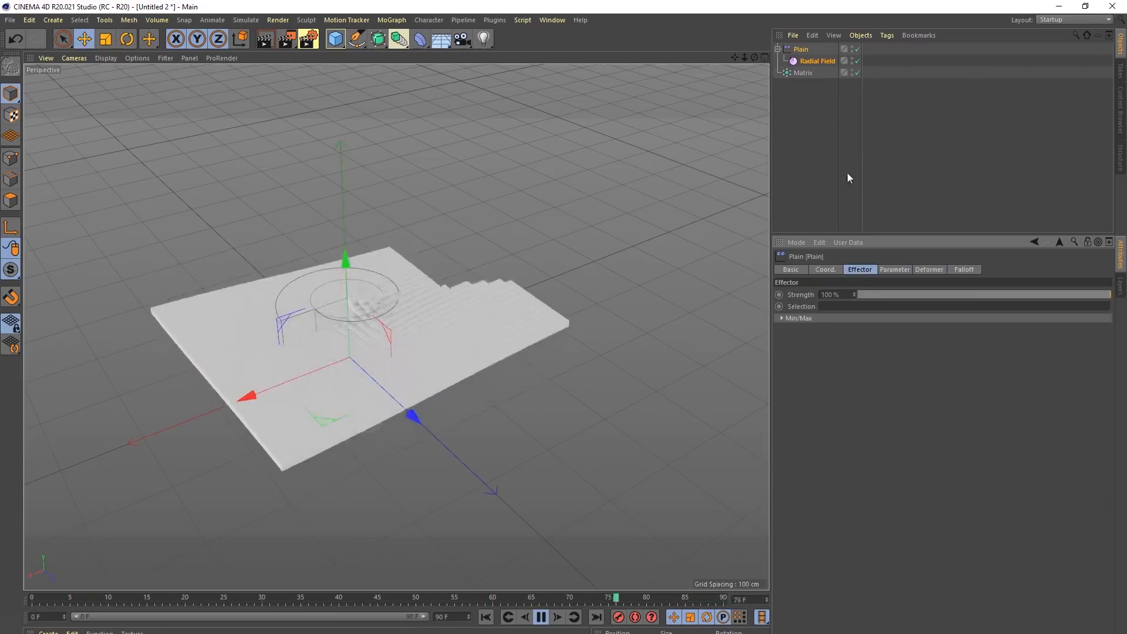
pyautogui.click(807, 61)
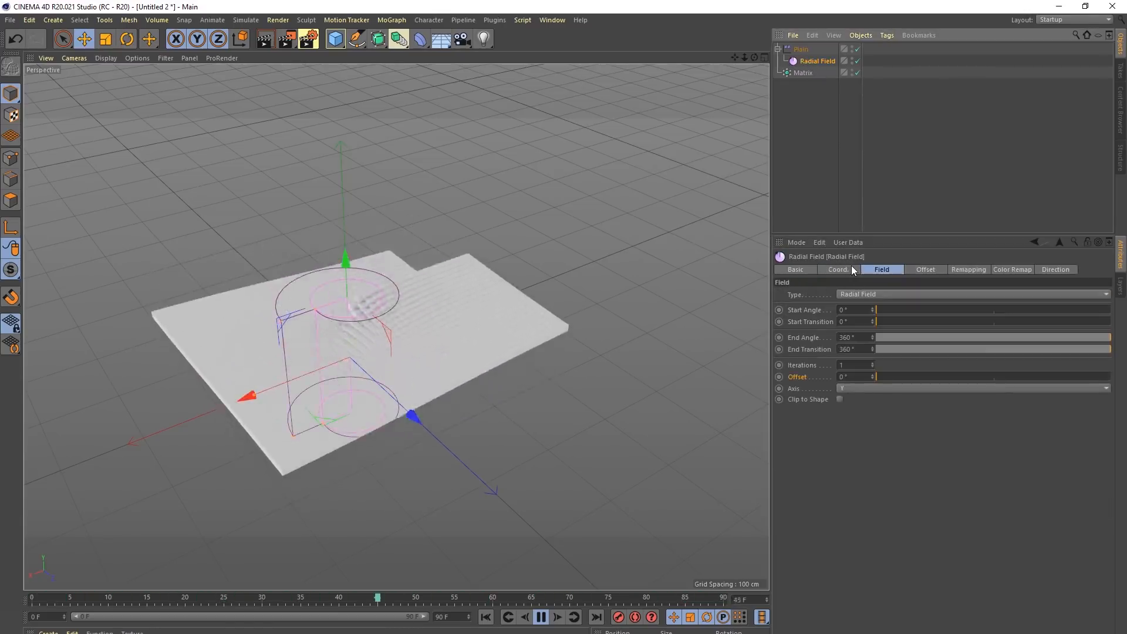
# Step: Delete the Plain effector with its Radial Field and the matrix, stop playback and return to the first frame
pyautogui.click(799, 49)
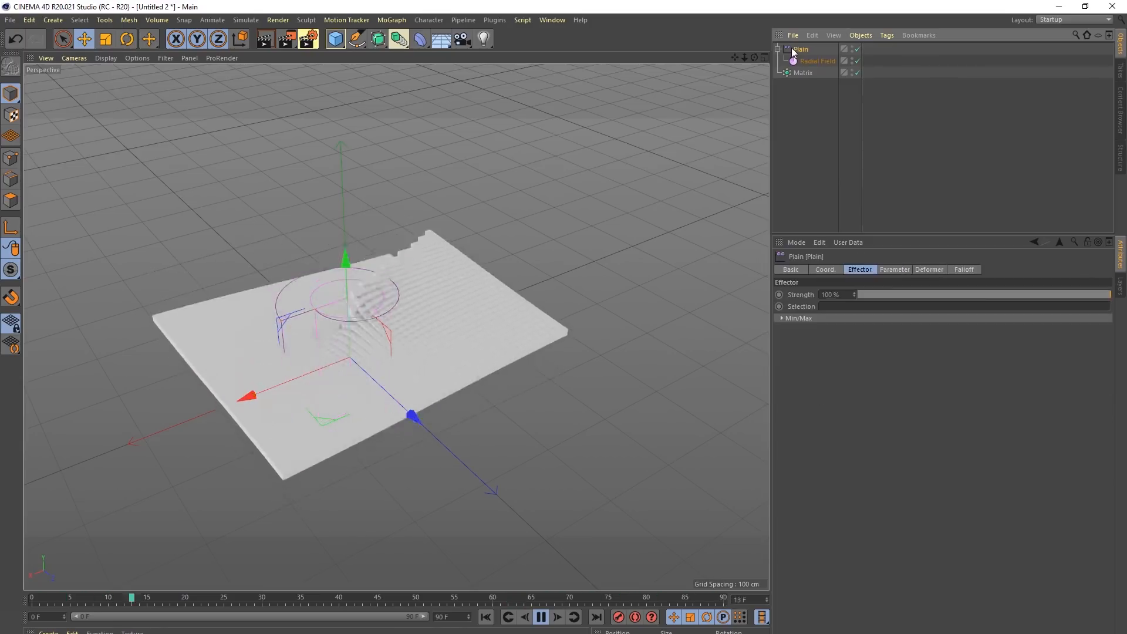
pyautogui.keyDown('shift'); pyautogui.click(804, 72); pyautogui.keyUp('shift')
pyautogui.press('Delete')
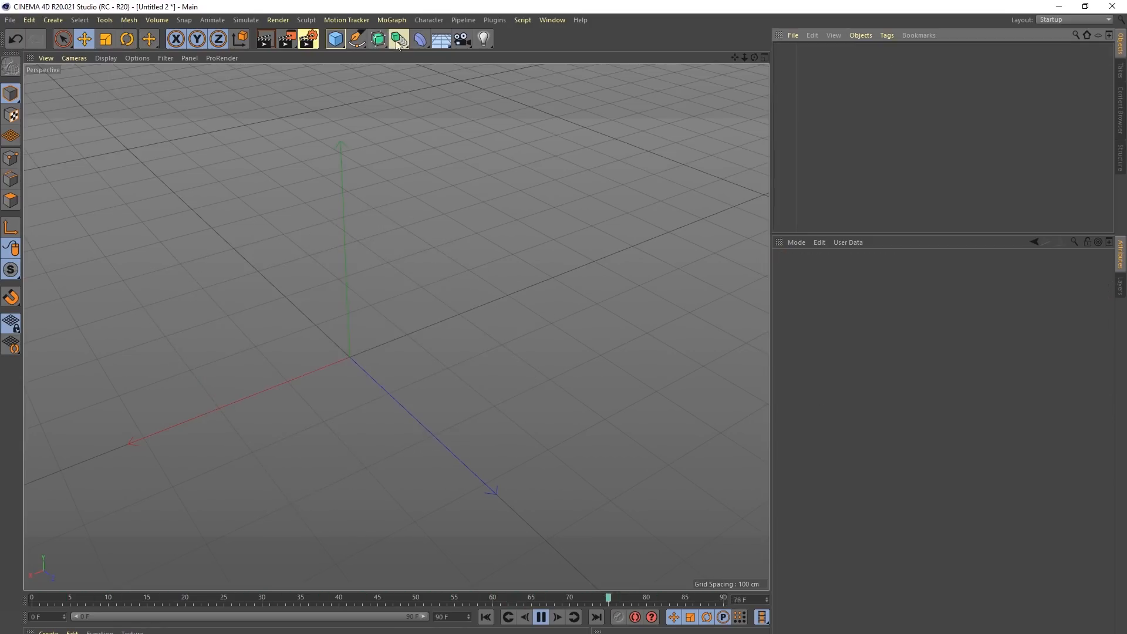
pyautogui.click(540, 617)
pyautogui.click(487, 618)
# Step: Add a plane object with 99 width segments and 99 height segments
pyautogui.click(335, 39)
pyautogui.click(421, 77)
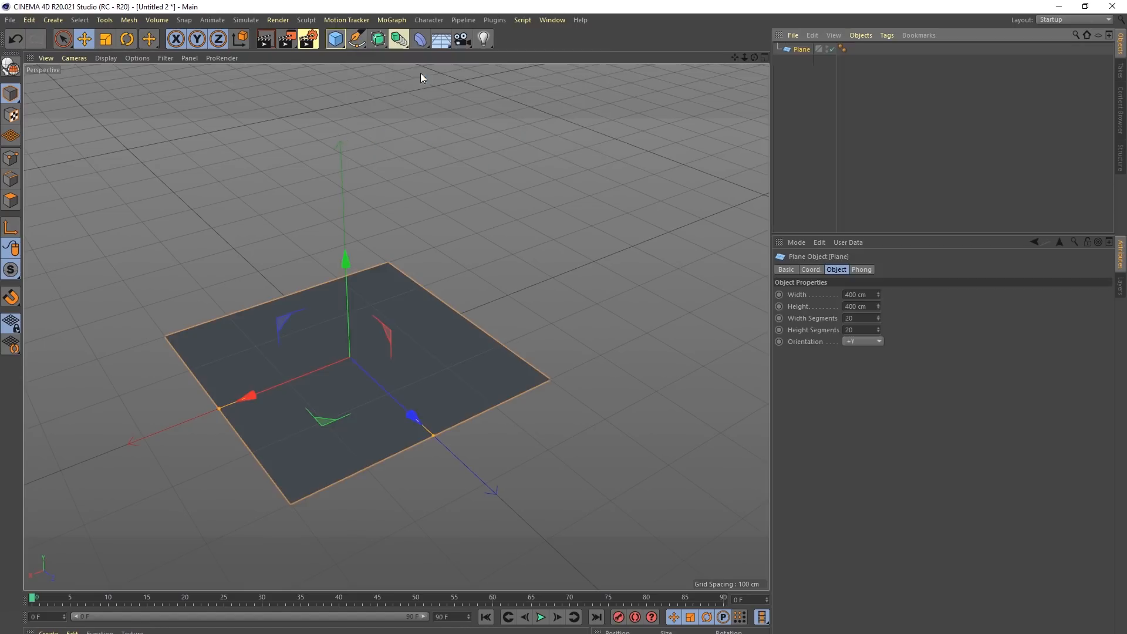
pyautogui.click(858, 318)
pyautogui.write('99')
# Step: Add a Plain effector as a child of the plane and set its deformation to Point
pyautogui.click(405, 21)
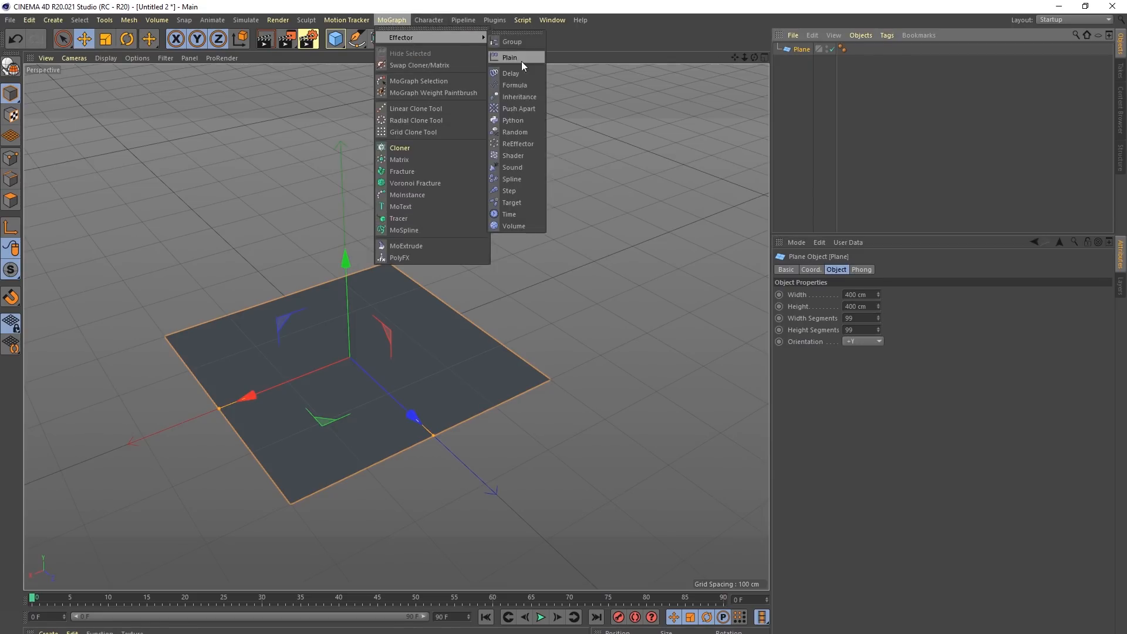
pyautogui.click(517, 58)
pyautogui.moveTo(803, 61); pyautogui.dragTo(803, 61)
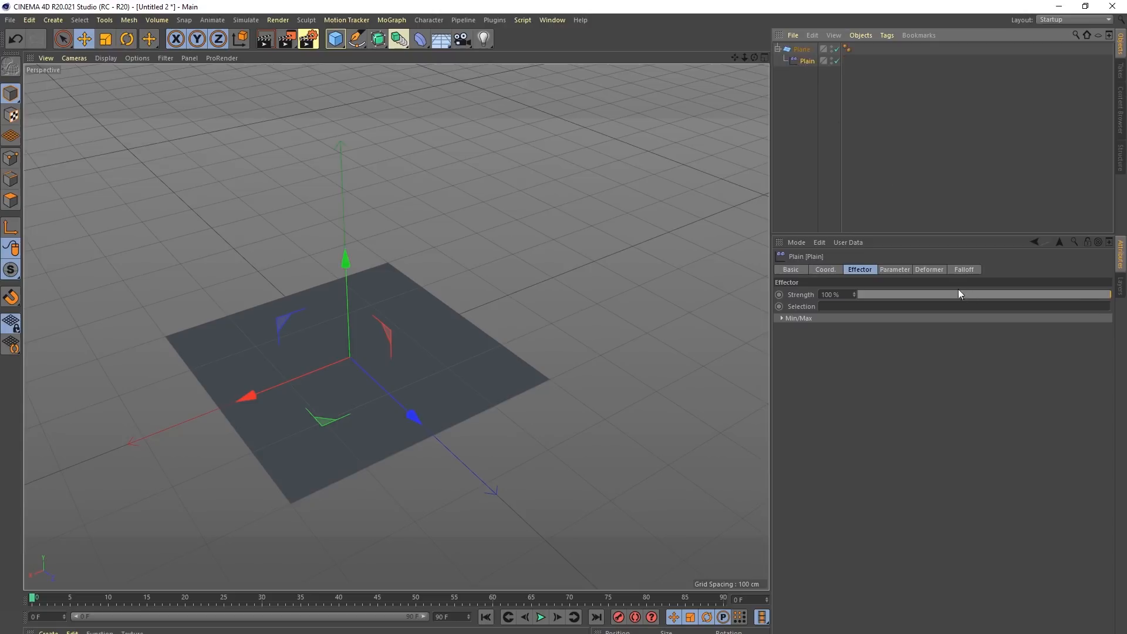
pyautogui.click(930, 270)
pyautogui.click(874, 293)
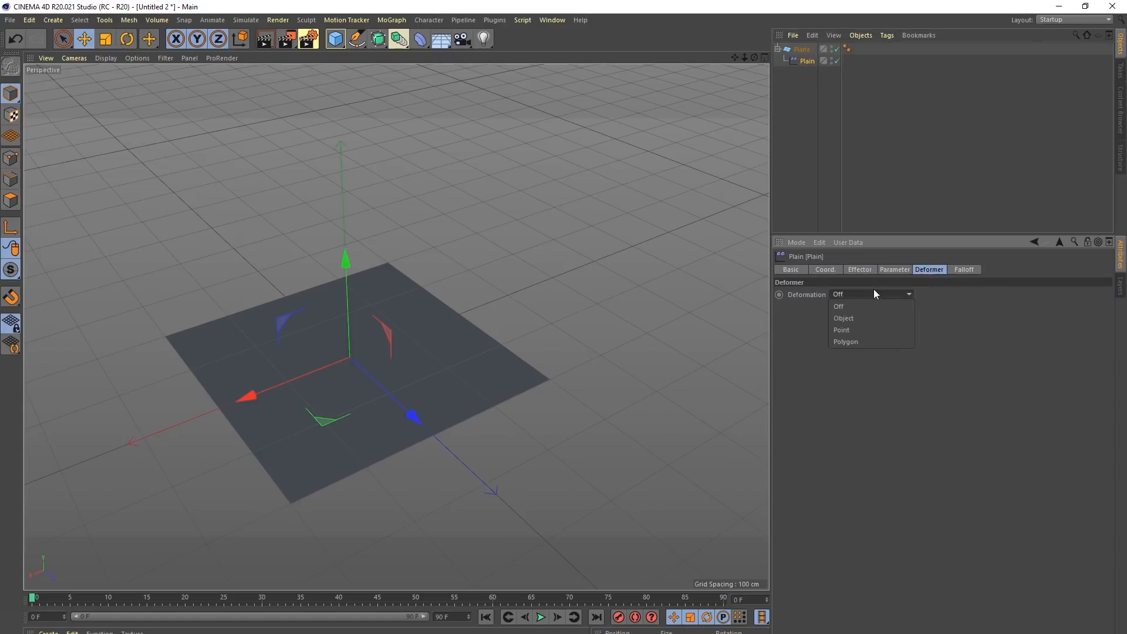
pyautogui.click(858, 332)
pyautogui.keyDown('alt'); pyautogui.moveTo(505, 290); pyautogui.dragTo(431, 359); pyautogui.keyUp('alt')
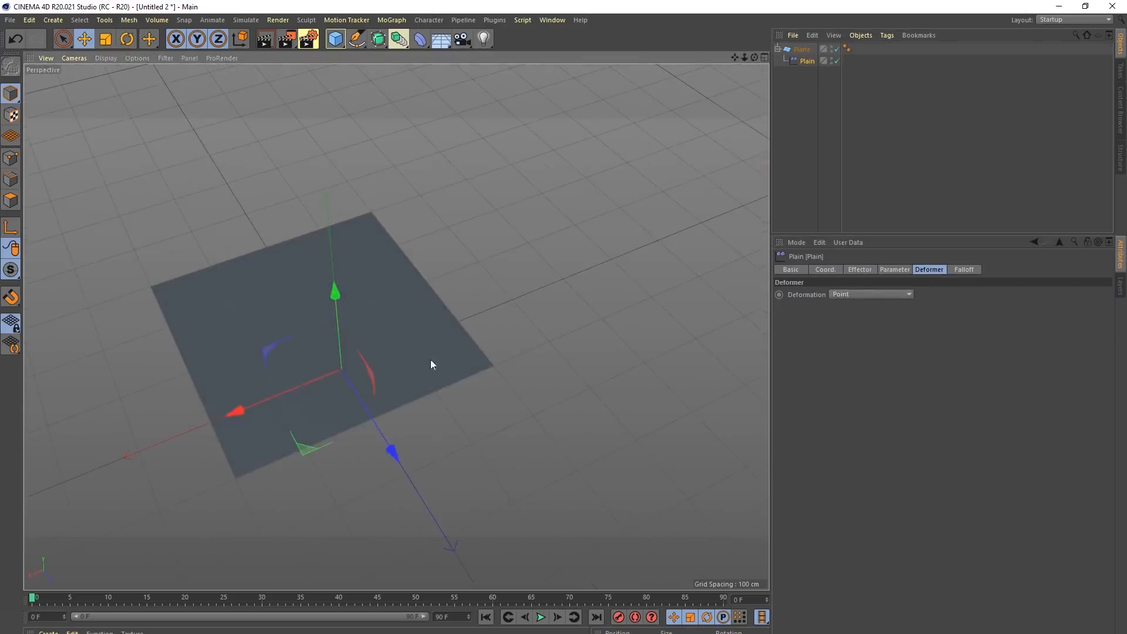
# Step: Set the Plain effector's Transform Space to Effector and check the plane's displacement from several angles
pyautogui.click(894, 270)
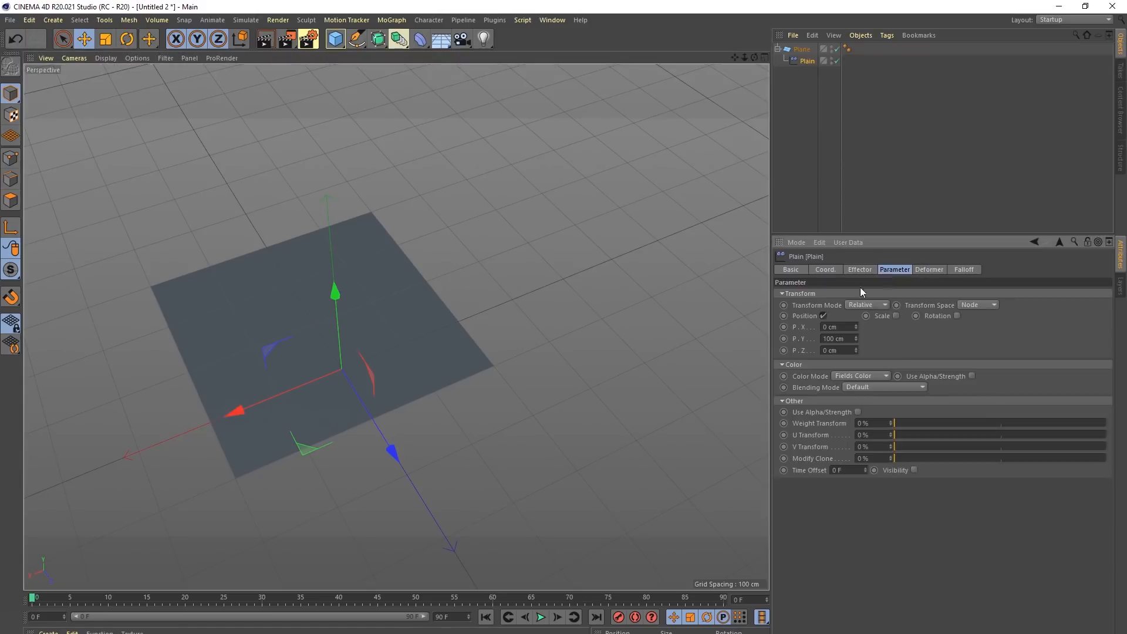
pyautogui.click(980, 305)
pyautogui.click(976, 329)
pyautogui.keyDown('alt'); pyautogui.moveTo(458, 317); pyautogui.dragTo(392, 350); pyautogui.keyUp('alt')
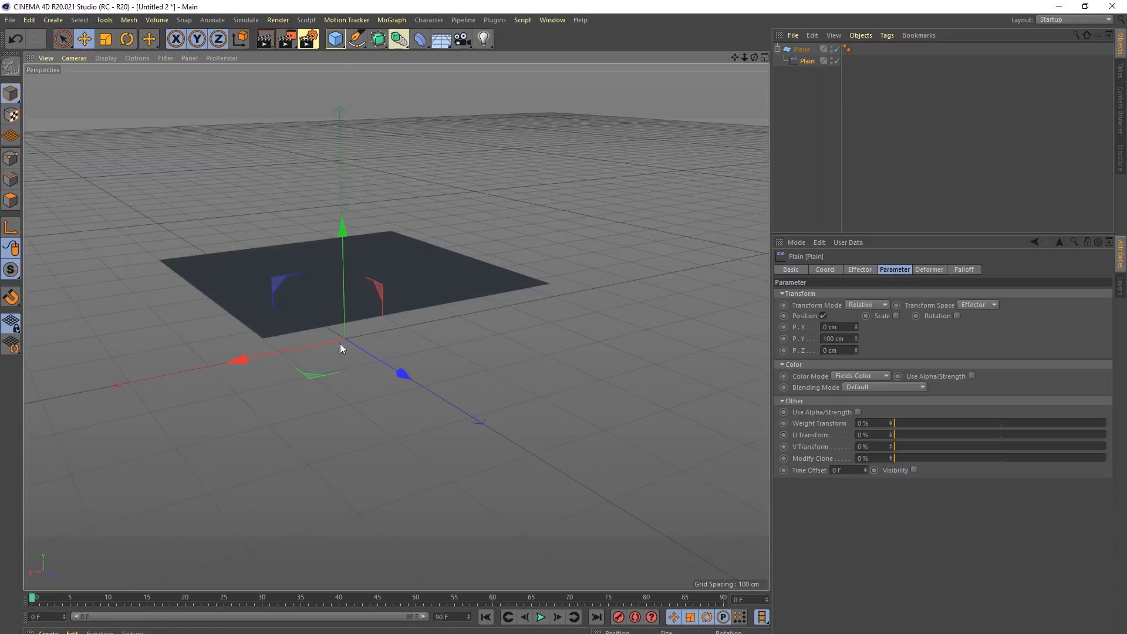
pyautogui.keyDown('alt'); pyautogui.moveTo(355, 225); pyautogui.dragTo(384, 303); pyautogui.keyUp('alt')
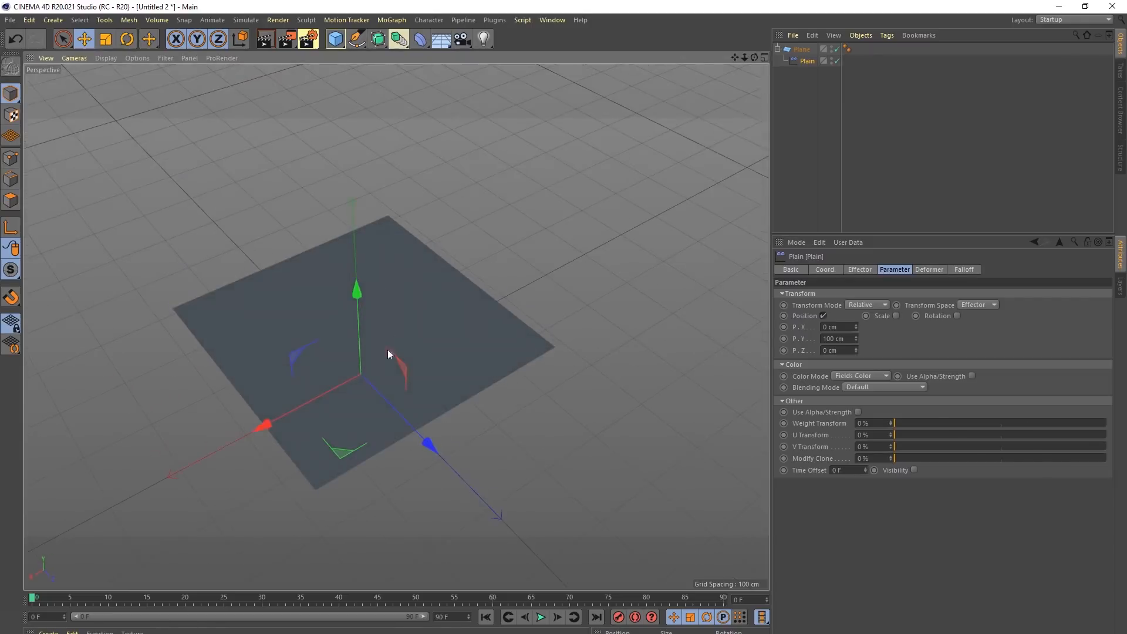
# Step: Add a Radial Field to the Plain effector's falloff and change its type to Spherical Field
pyautogui.click(958, 269)
pyautogui.click(802, 381)
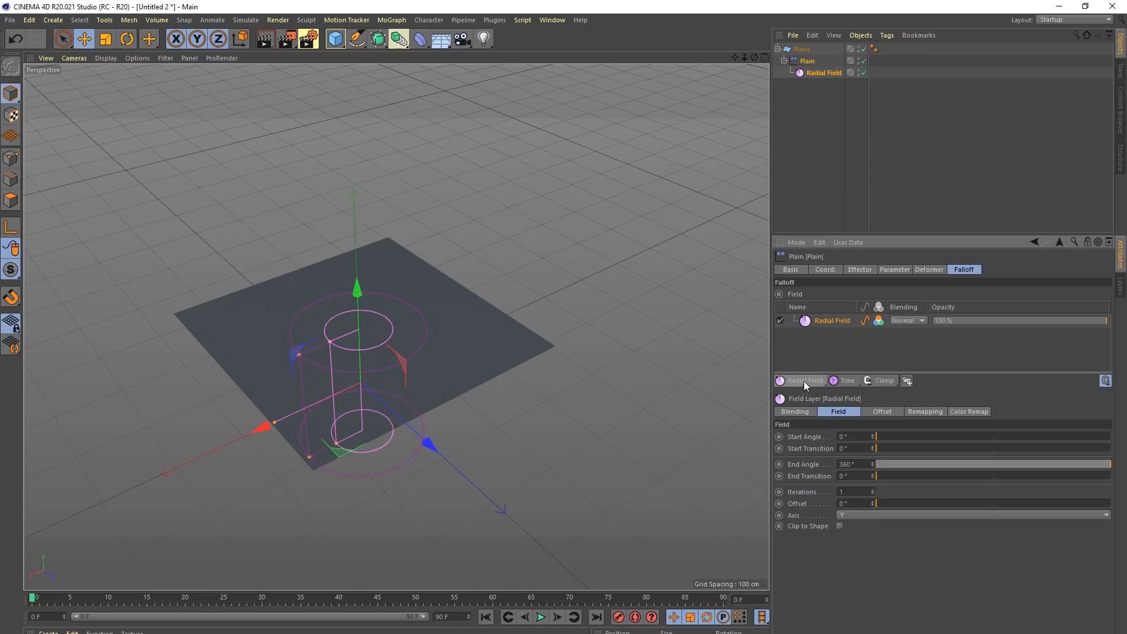
pyautogui.click(802, 72)
pyautogui.click(862, 294)
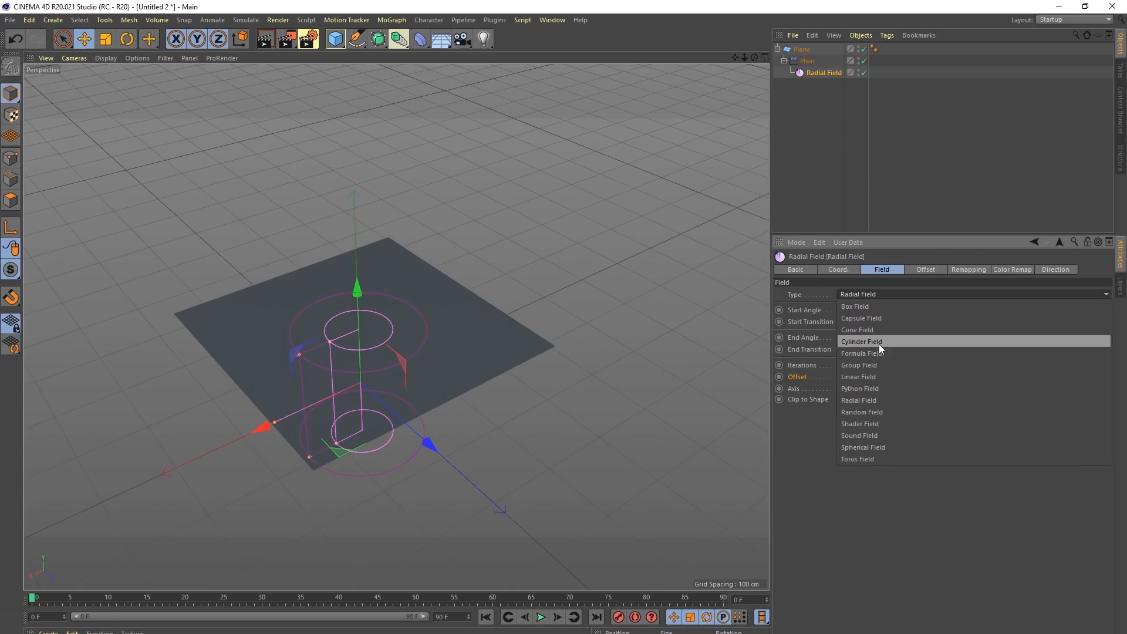
pyautogui.click(879, 447)
# Step: Reposition the Spherical Field around the middle of the plane and inspect the deformation
pyautogui.keyDown('alt'); pyautogui.moveTo(574, 361); pyautogui.dragTo(459, 292); pyautogui.keyUp('alt')
pyautogui.moveTo(355, 360); pyautogui.dragTo(373, 322)
pyautogui.keyDown('alt'); pyautogui.moveTo(312, 304); pyautogui.dragTo(381, 365); pyautogui.keyUp('alt')
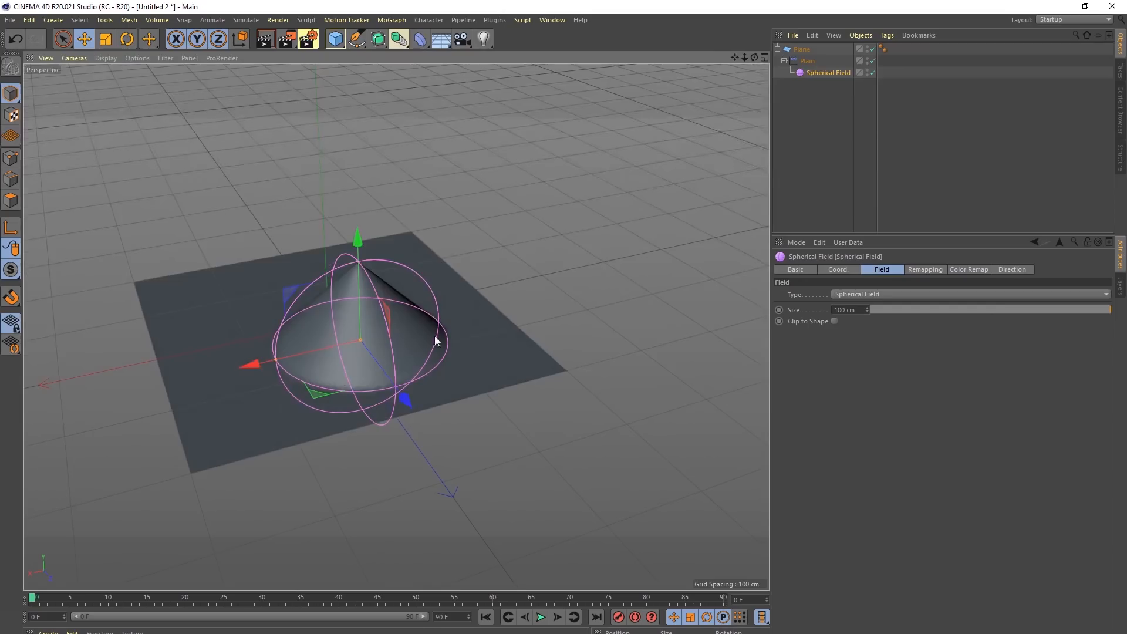
# Step: Set the Spherical Field's remapping Contour Mode to Quantize with 3 steps
pyautogui.click(969, 270)
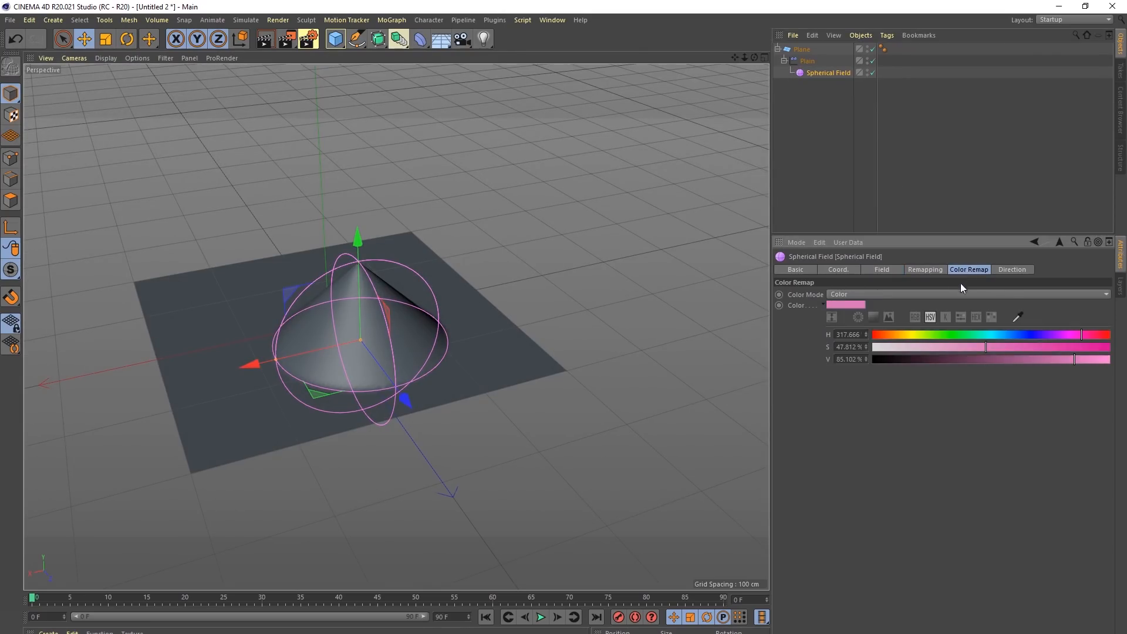
pyautogui.click(925, 271)
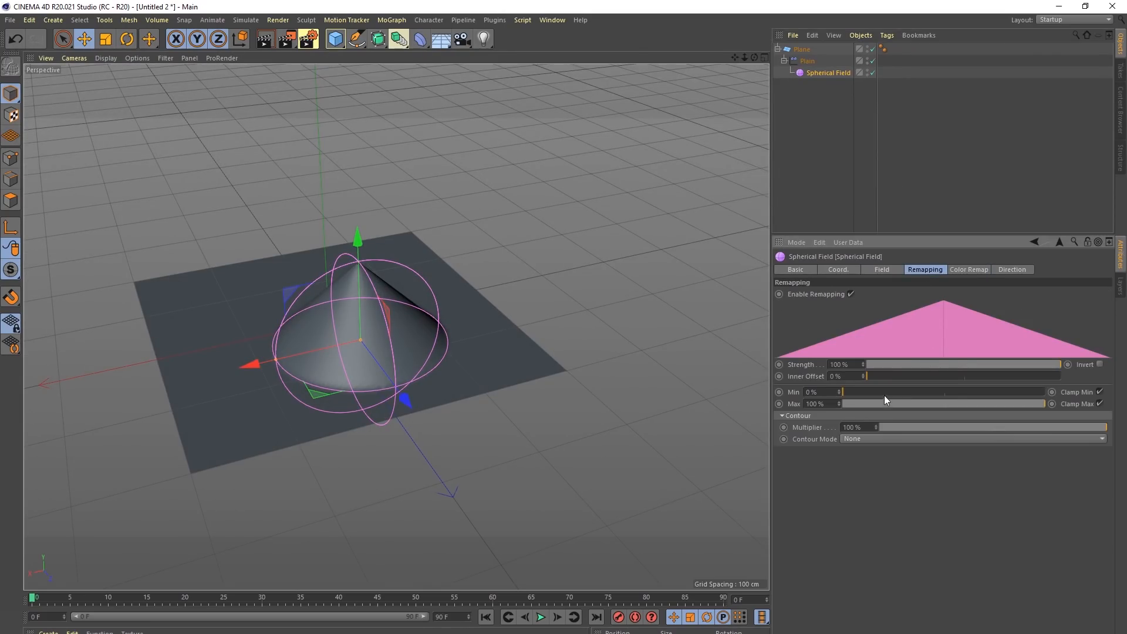
pyautogui.click(856, 442)
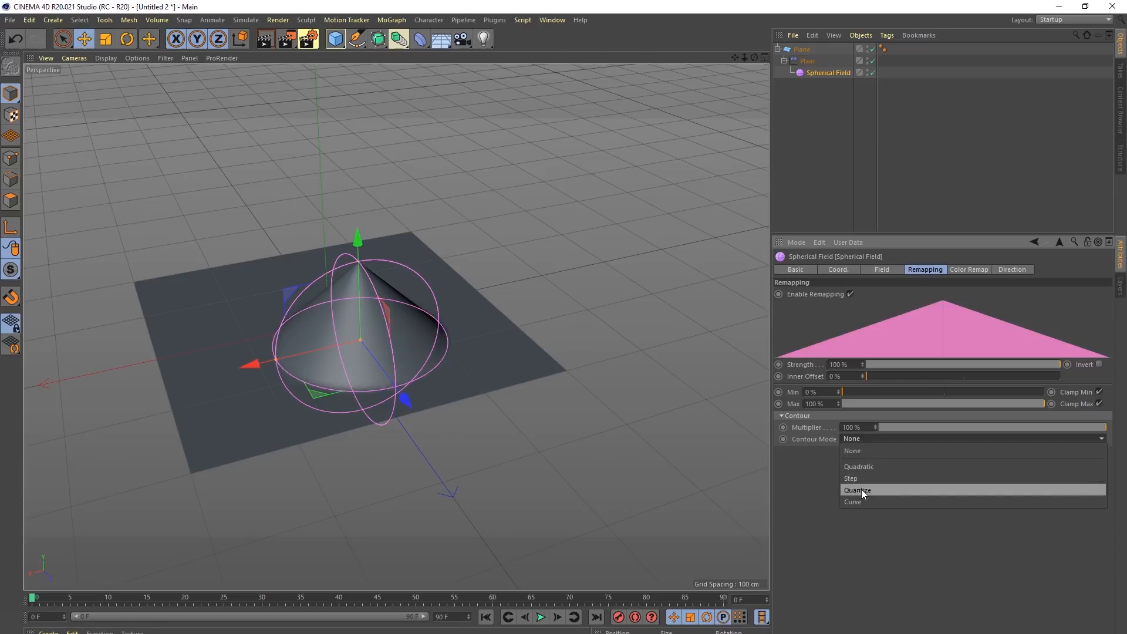
pyautogui.click(856, 490)
pyautogui.moveTo(875, 449); pyautogui.dragTo(876, 448)
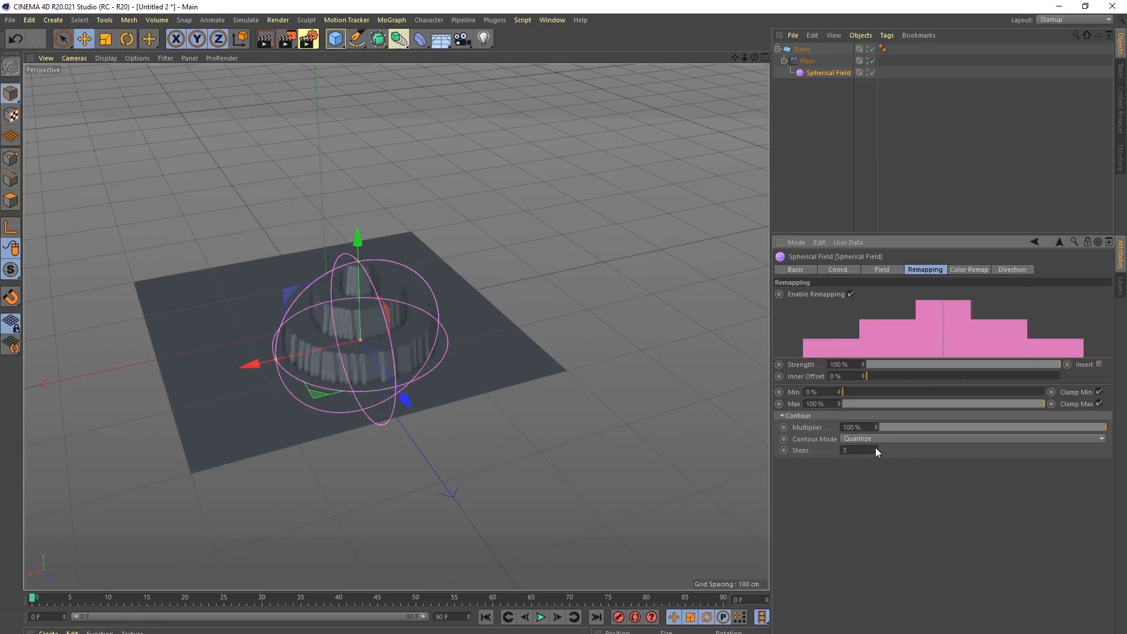
# Step: Try 5 quantize steps on the Spherical Field, switch its Contour Mode to Curve, and shape the spline into a smoother S-curve
pyautogui.keyDown('alt'); pyautogui.moveTo(646, 411); pyautogui.dragTo(328, 389); pyautogui.keyUp('alt')
pyautogui.keyDown('alt'); pyautogui.moveTo(575, 383); pyautogui.dragTo(540, 369); pyautogui.keyUp('alt')
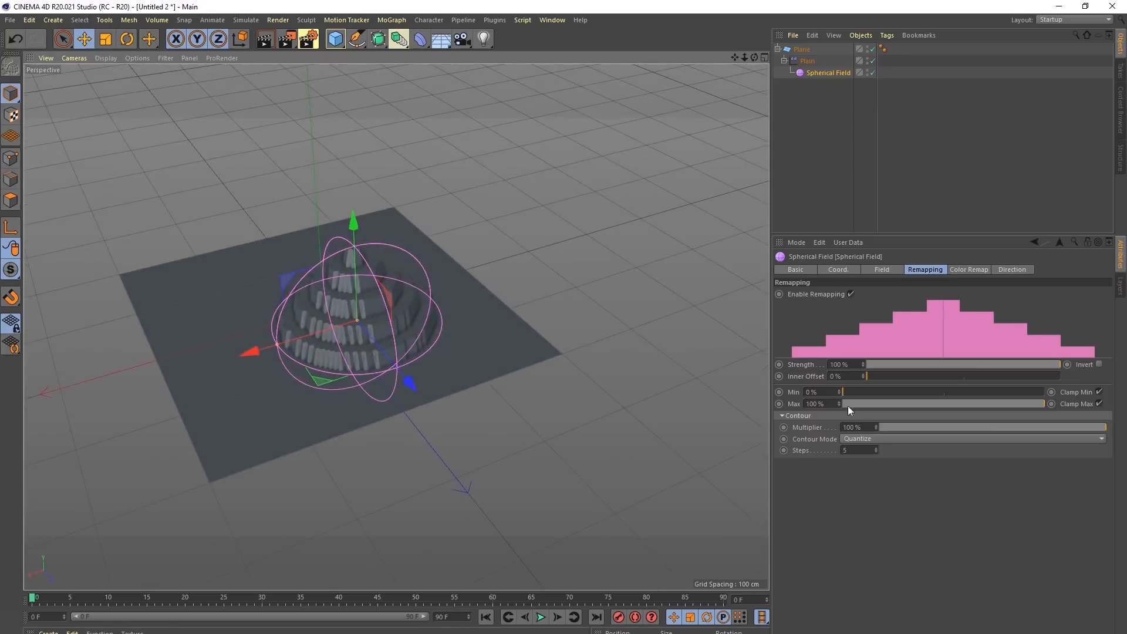
pyautogui.click(869, 440)
pyautogui.click(879, 504)
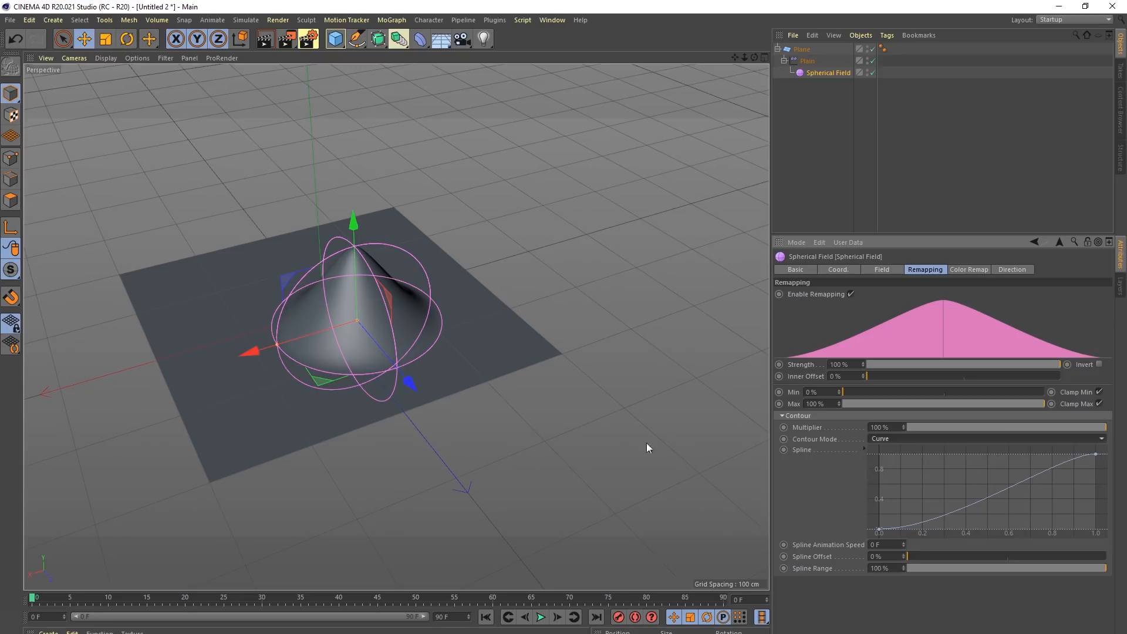
pyautogui.click(1096, 454)
pyautogui.moveTo(1070, 456); pyautogui.dragTo(1044, 459)
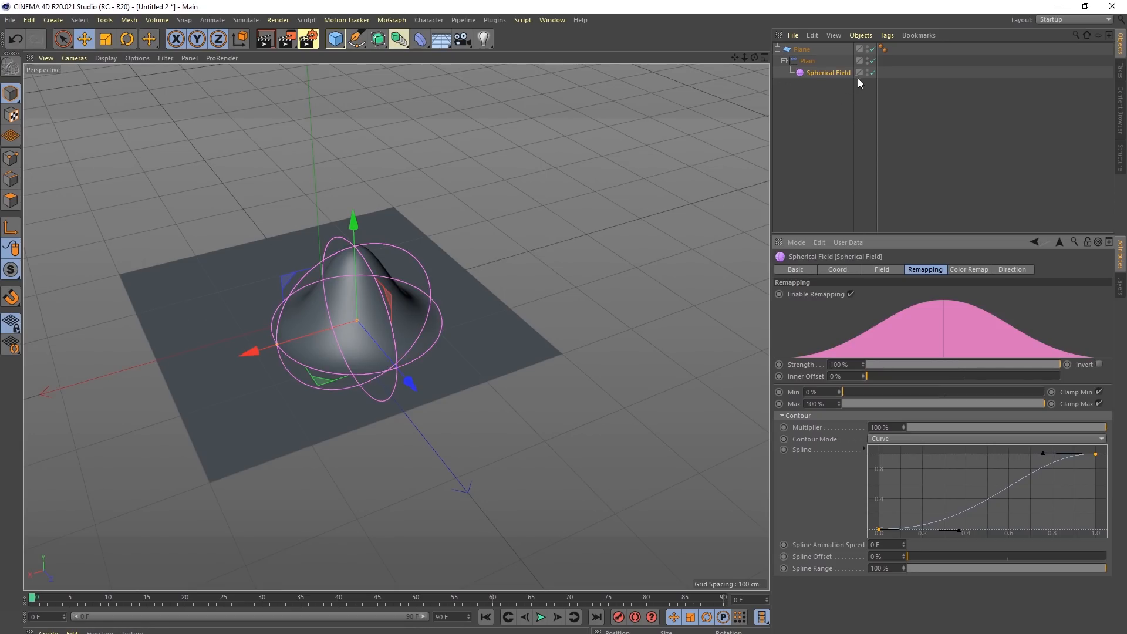
# Step: Delete the Spherical Field from the Plain effector and add a particle Emitter to the scene
pyautogui.press('Delete')
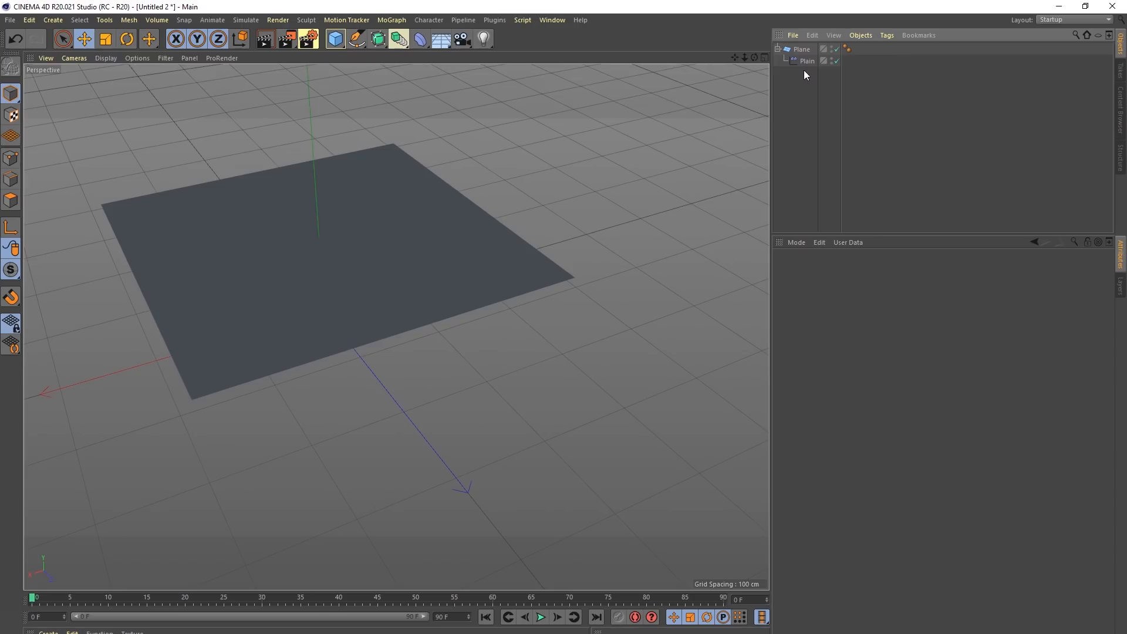
pyautogui.click(804, 63)
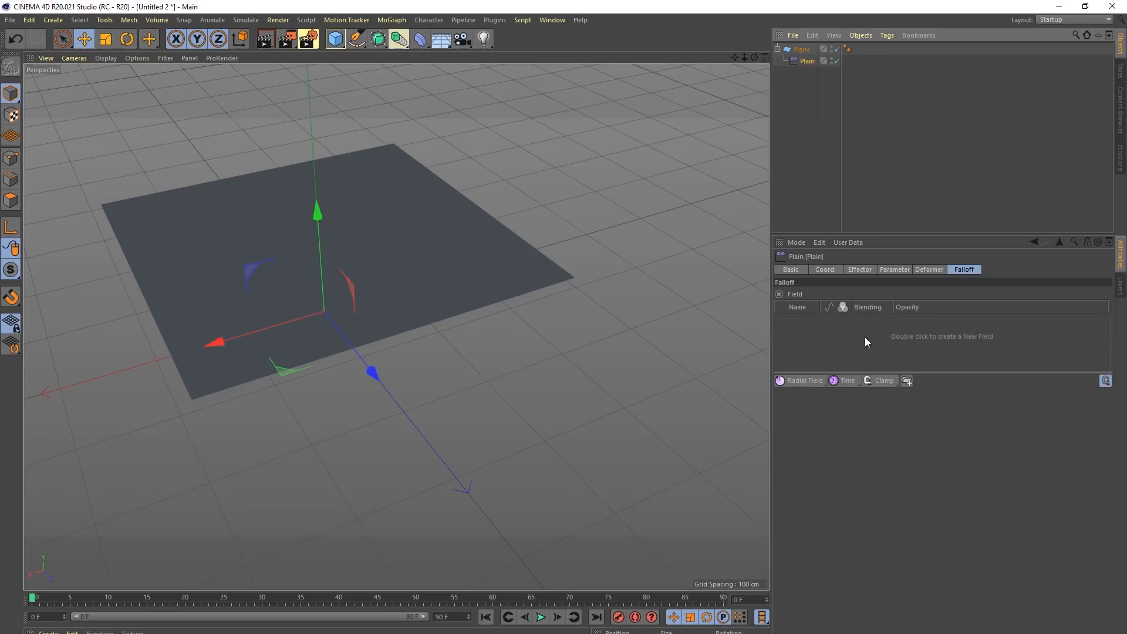
pyautogui.click(256, 23)
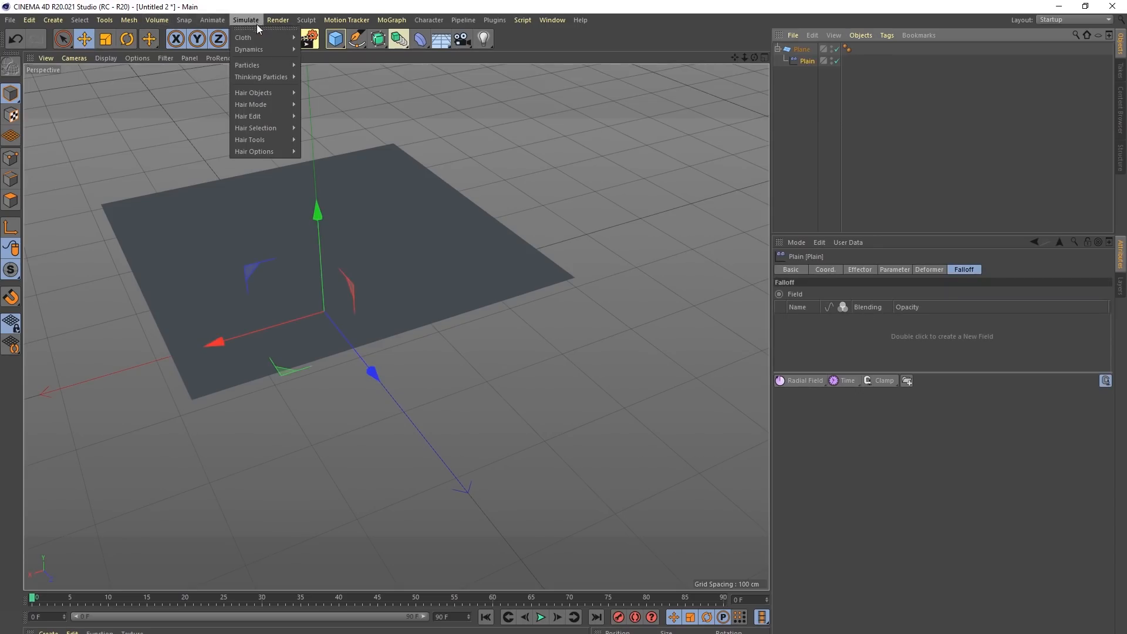
pyautogui.moveTo(272, 69)
pyautogui.click(326, 69)
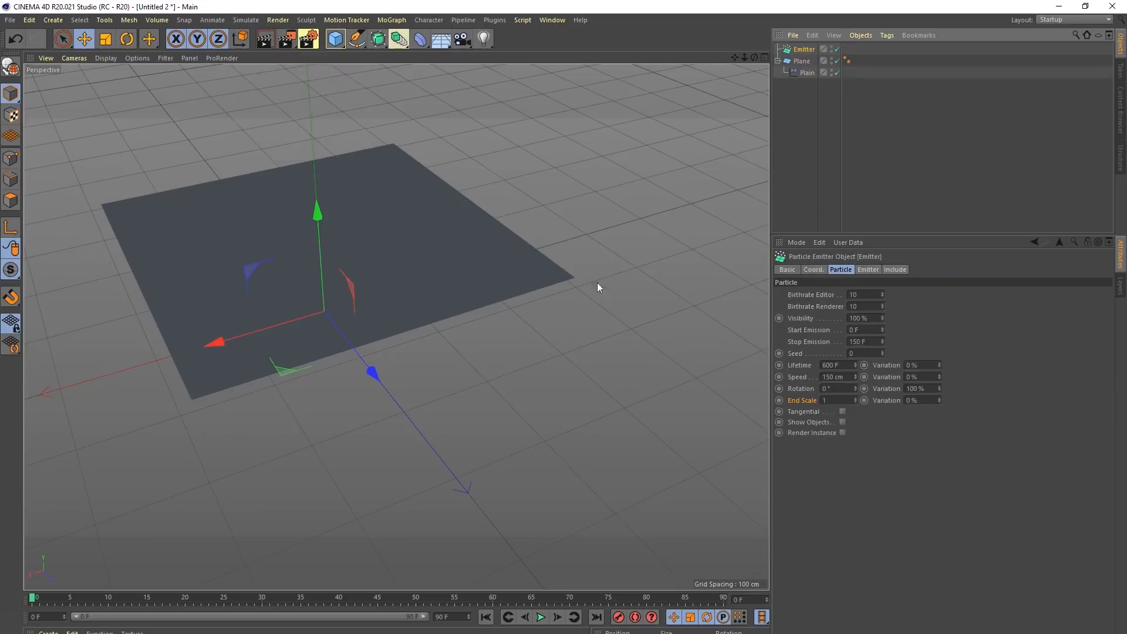
# Step: Rotate the Emitter so it points down at the plane and raise it about 213 cm above it
pyautogui.keyDown('alt'); pyautogui.moveTo(357, 331); pyautogui.dragTo(352, 388); pyautogui.keyUp('alt')
pyautogui.press('r')
pyautogui.keyDown('alt'); pyautogui.moveTo(362, 341); pyautogui.dragTo(433, 356); pyautogui.keyUp('alt')
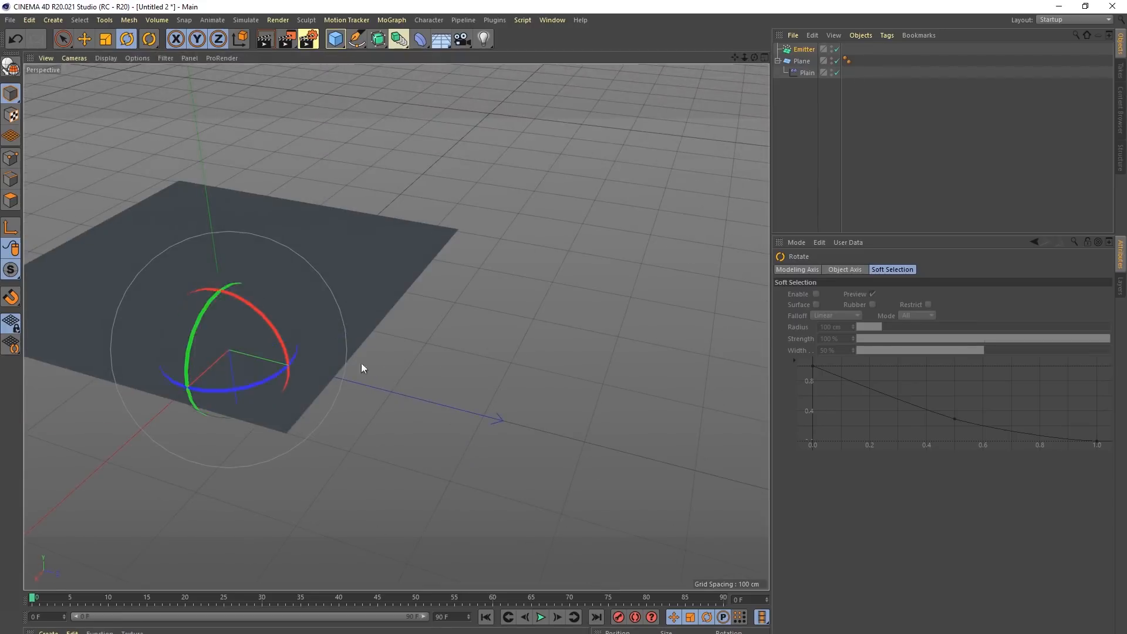
pyautogui.press('e')
pyautogui.moveTo(246, 405); pyautogui.dragTo(247, 227)
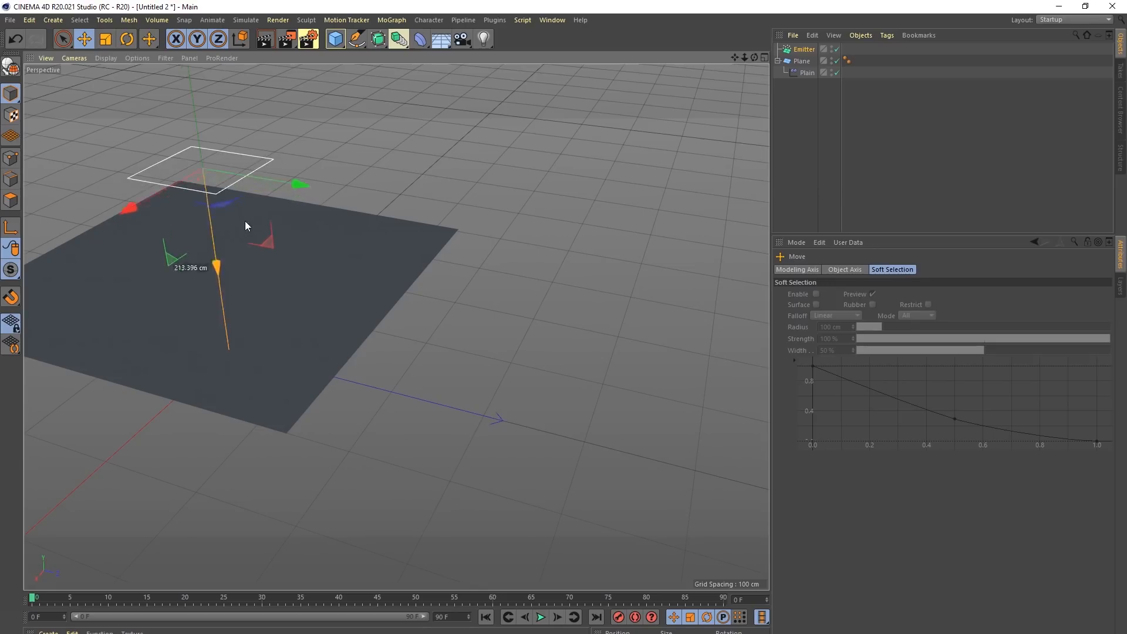
# Step: Extend the timeline to 999 frames and set the Emitter's Stop Emission to 999 F
pyautogui.click(796, 52)
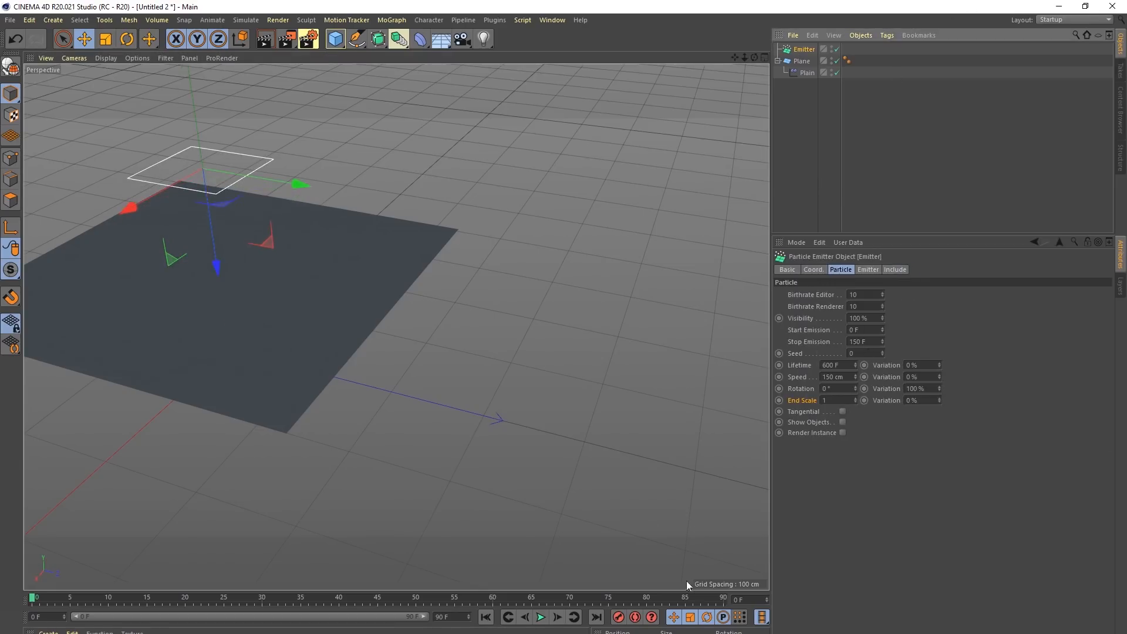
pyautogui.doubleClick(445, 616)
pyautogui.write('999')
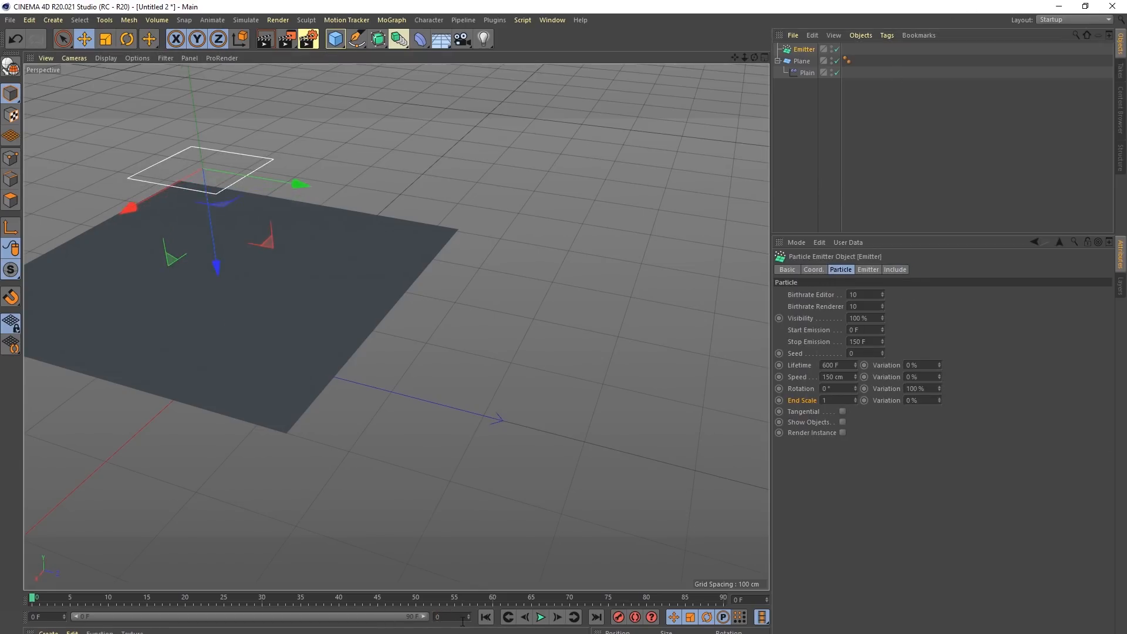
pyautogui.press('Return')
pyautogui.doubleClick(118, 617)
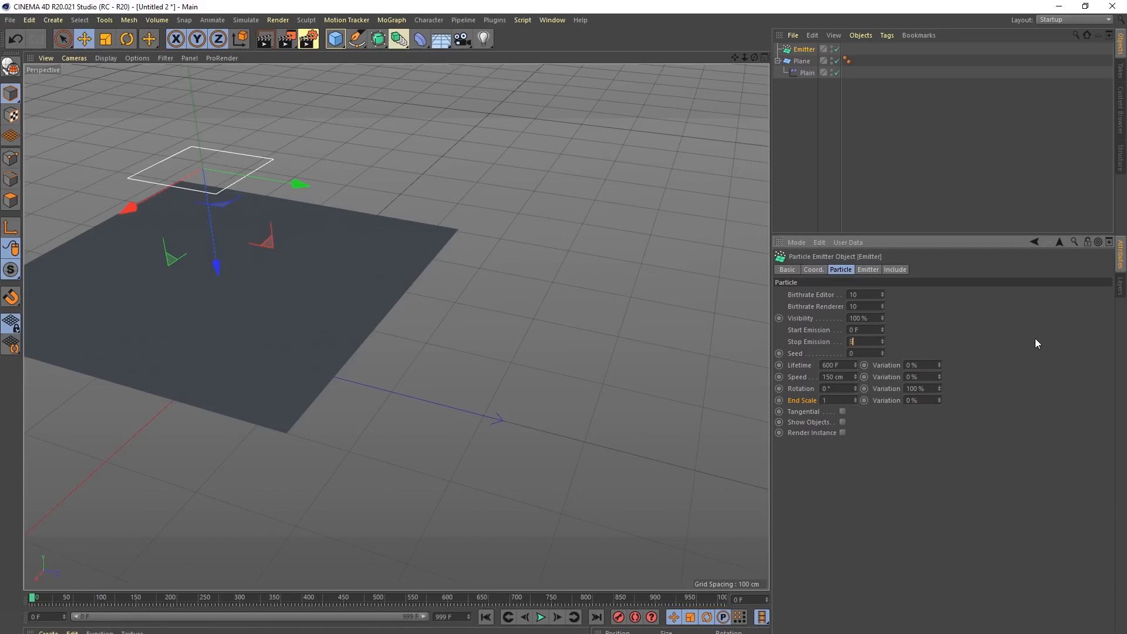
# Step: Set the Emitter's X-Size and Y-Size to 400 cm
pyautogui.click(868, 271)
pyautogui.doubleClick(868, 305)
pyautogui.write('400')
pyautogui.doubleClick(871, 318)
pyautogui.write('400')
pyautogui.press('Return')
# Step: Play the animation and add the Emitter as a field layer in the Plain effector's falloff
pyautogui.click(541, 617)
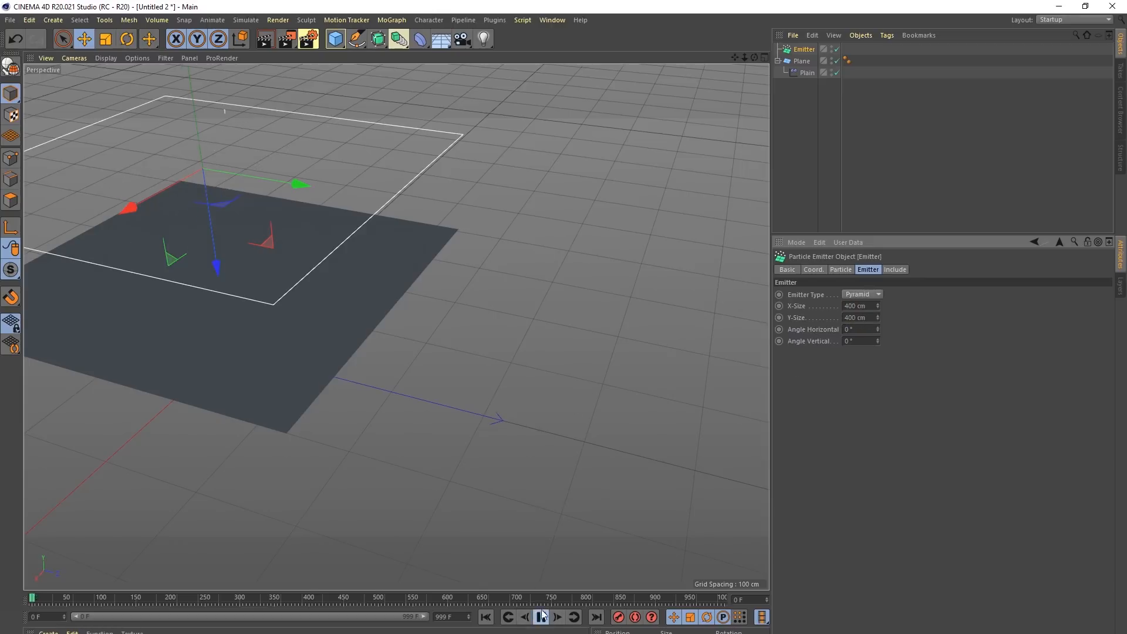
pyautogui.keyDown('alt'); pyautogui.moveTo(294, 244); pyautogui.dragTo(242, 227); pyautogui.keyUp('alt')
pyautogui.keyDown('alt'); pyautogui.moveTo(242, 227); pyautogui.dragTo(393, 323, button='middle'); pyautogui.keyUp('alt')
pyautogui.keyDown('alt'); pyautogui.moveTo(394, 323); pyautogui.dragTo(406, 336); pyautogui.keyUp('alt')
pyautogui.click(807, 73)
pyautogui.moveTo(802, 50); pyautogui.dragTo(829, 325)
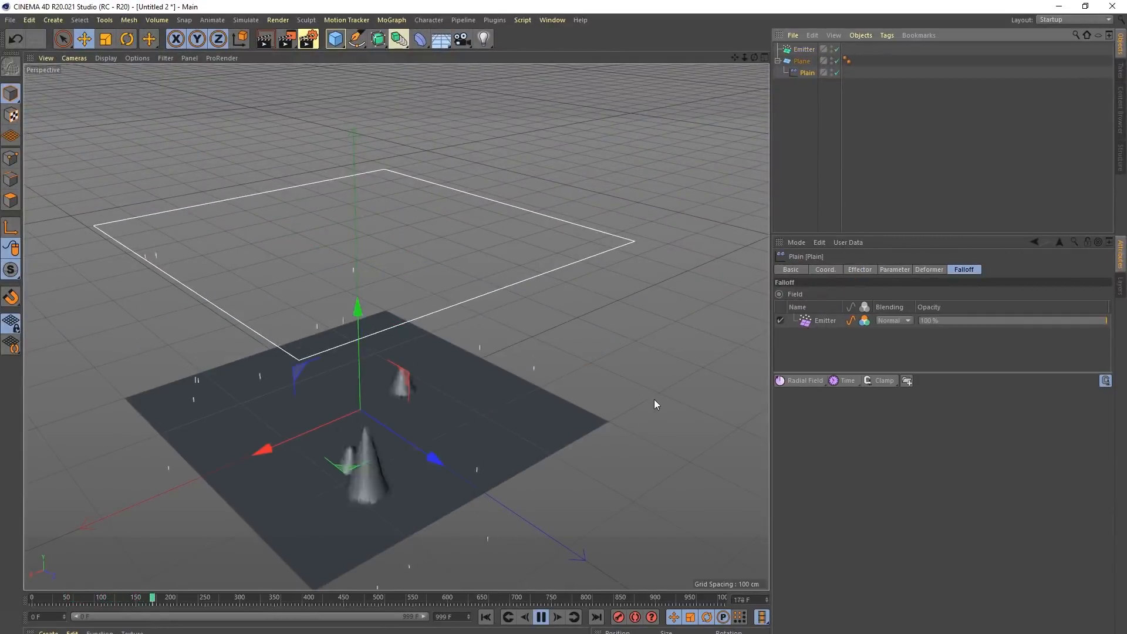
pyautogui.keyDown('alt'); pyautogui.moveTo(591, 407); pyautogui.dragTo(419, 220); pyautogui.keyUp('alt')
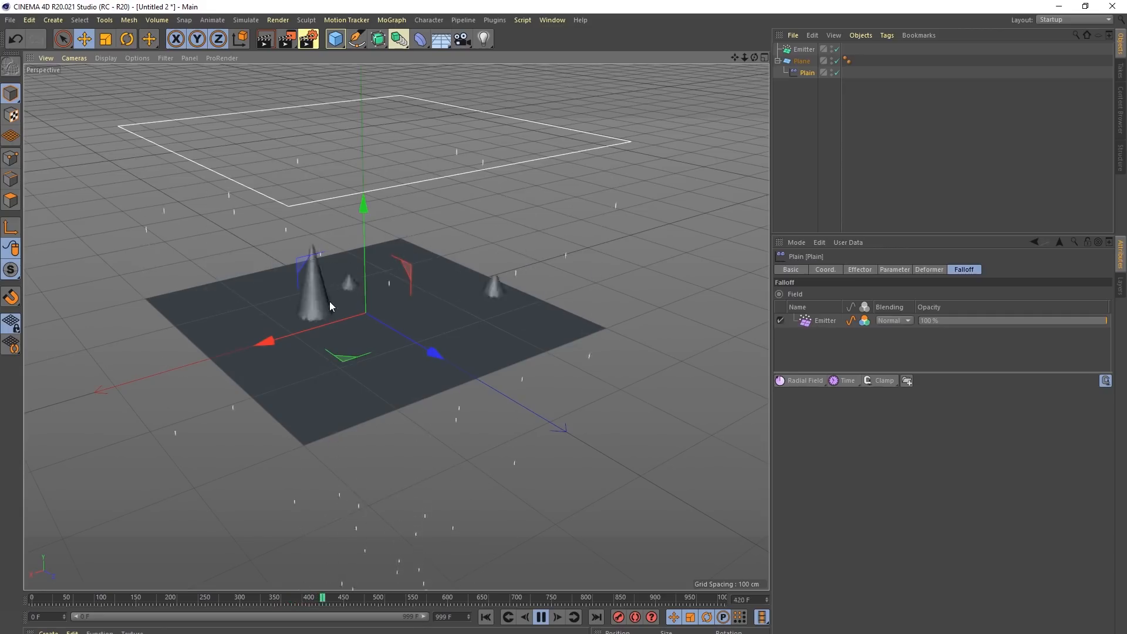
# Step: Try a radius of 58 cm on the Emitter's particle field layer, and settle on 22 cm
pyautogui.click(834, 322)
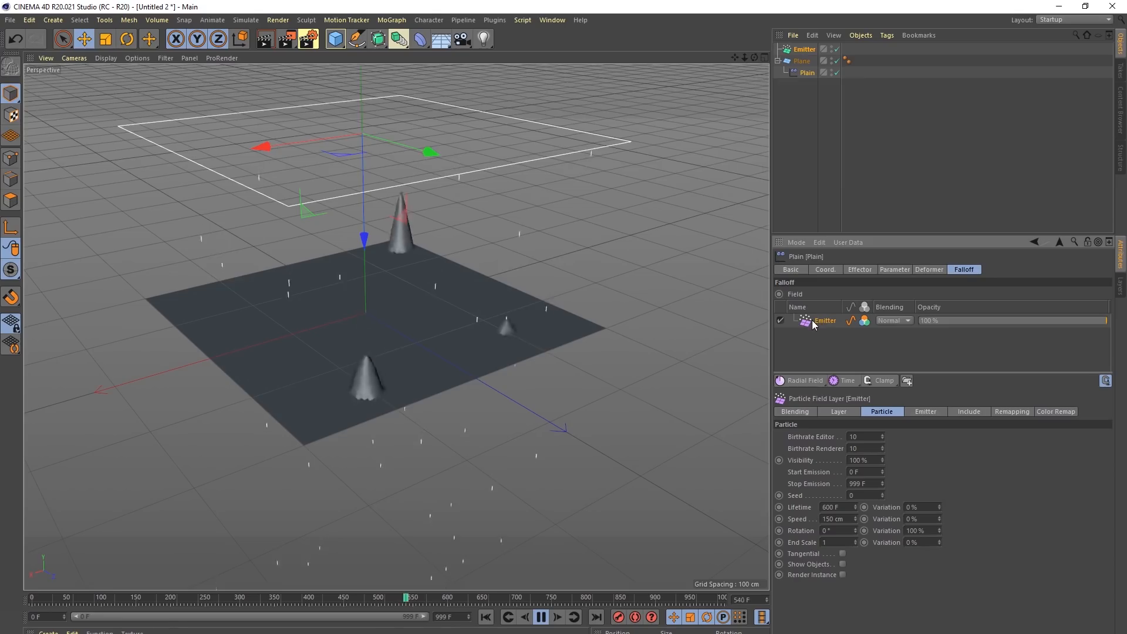
pyautogui.click(833, 412)
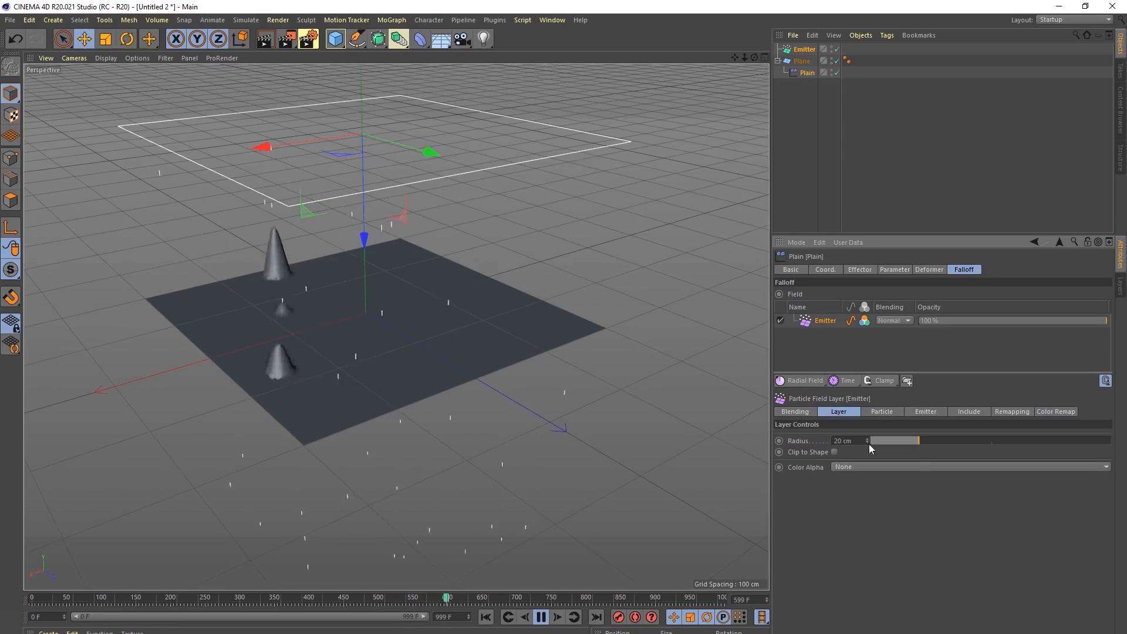
pyautogui.moveTo(913, 441); pyautogui.dragTo(1004, 443)
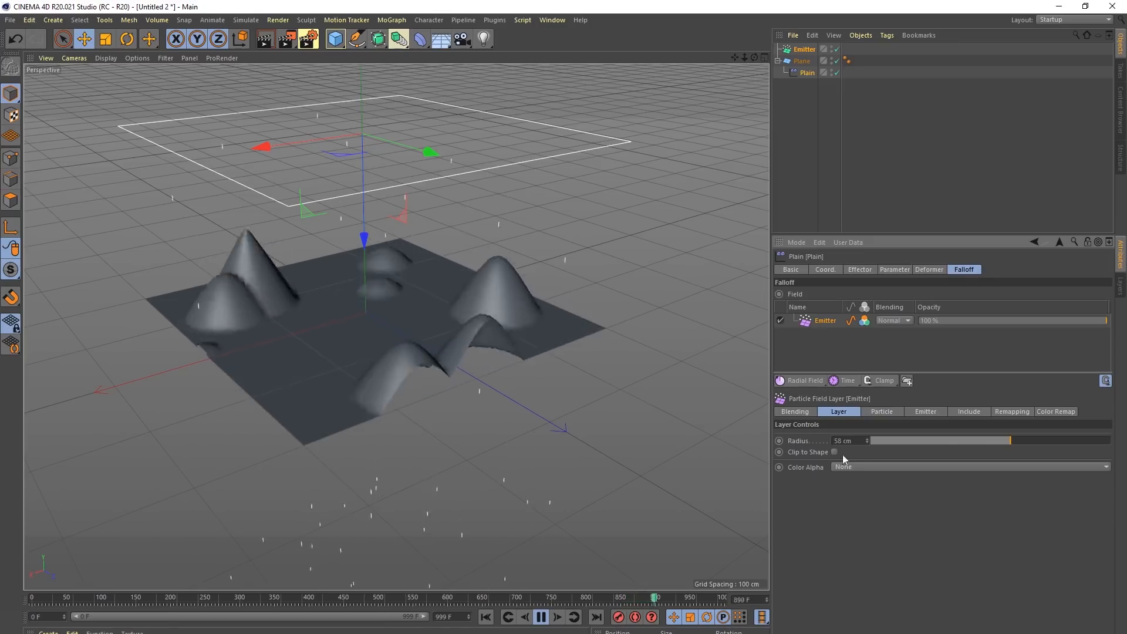
pyautogui.moveTo(929, 439); pyautogui.dragTo(919, 442)
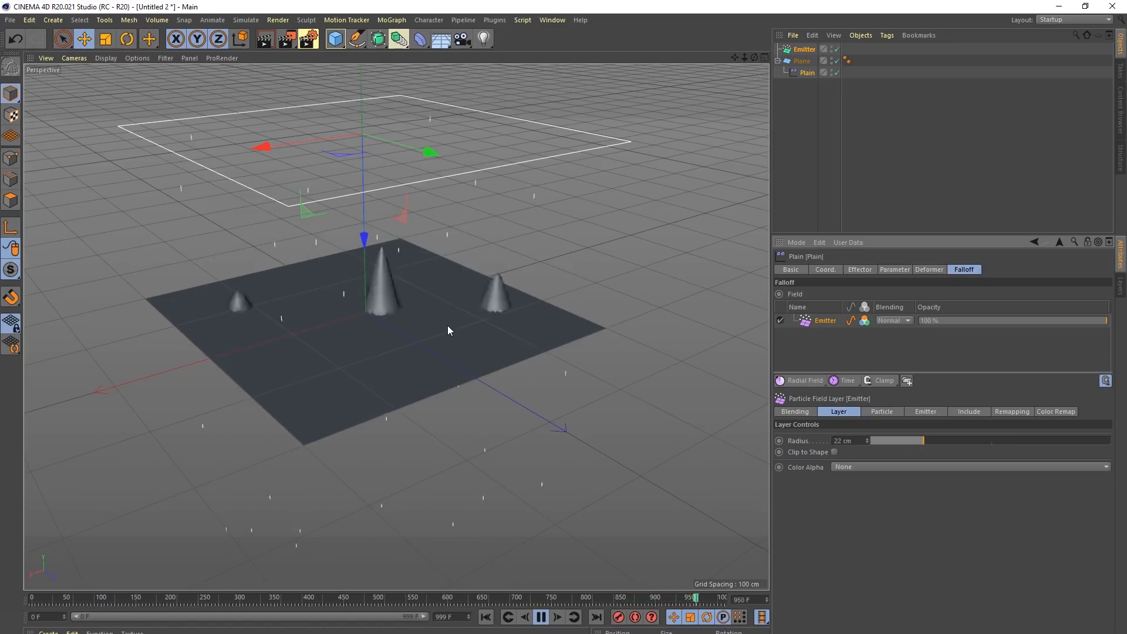
pyautogui.keyDown('alt'); pyautogui.moveTo(437, 291); pyautogui.dragTo(472, 312); pyautogui.keyUp('alt')
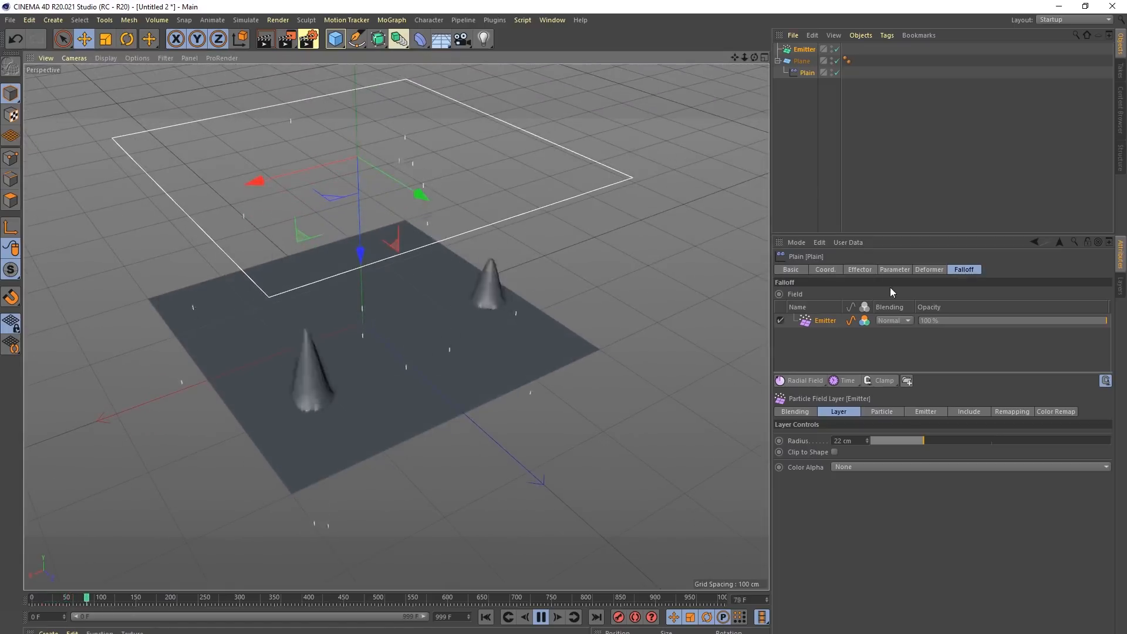
# Step: Add a Delay modifier layer above the Emitter layer in the Plain effector's falloff
pyautogui.click(851, 386)
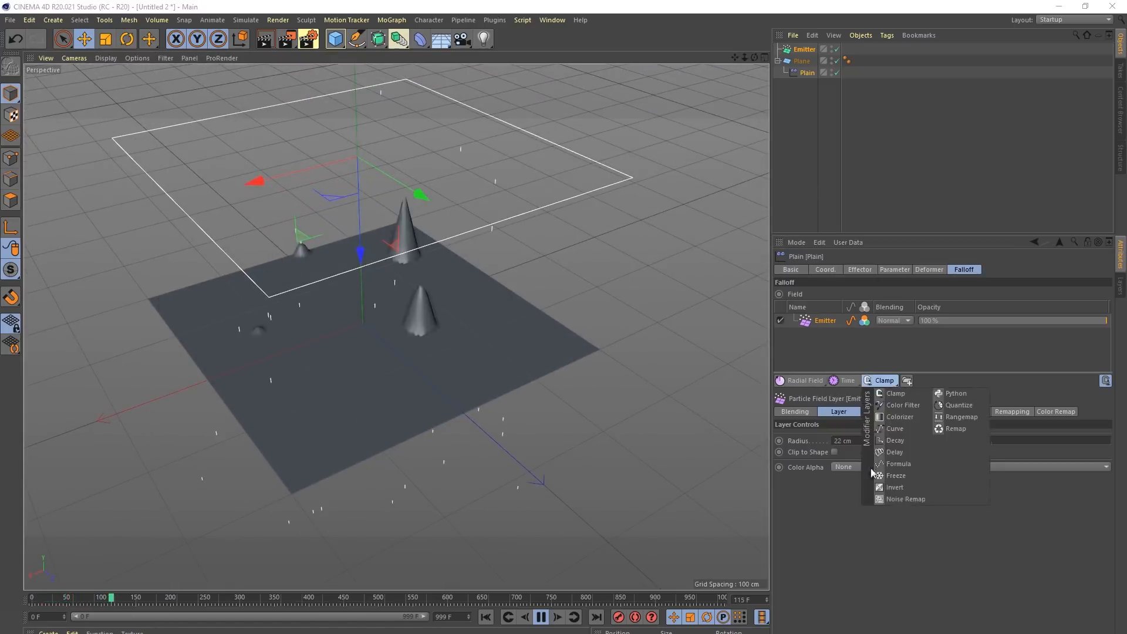
pyautogui.click(878, 382)
pyautogui.click(876, 380)
pyautogui.click(902, 453)
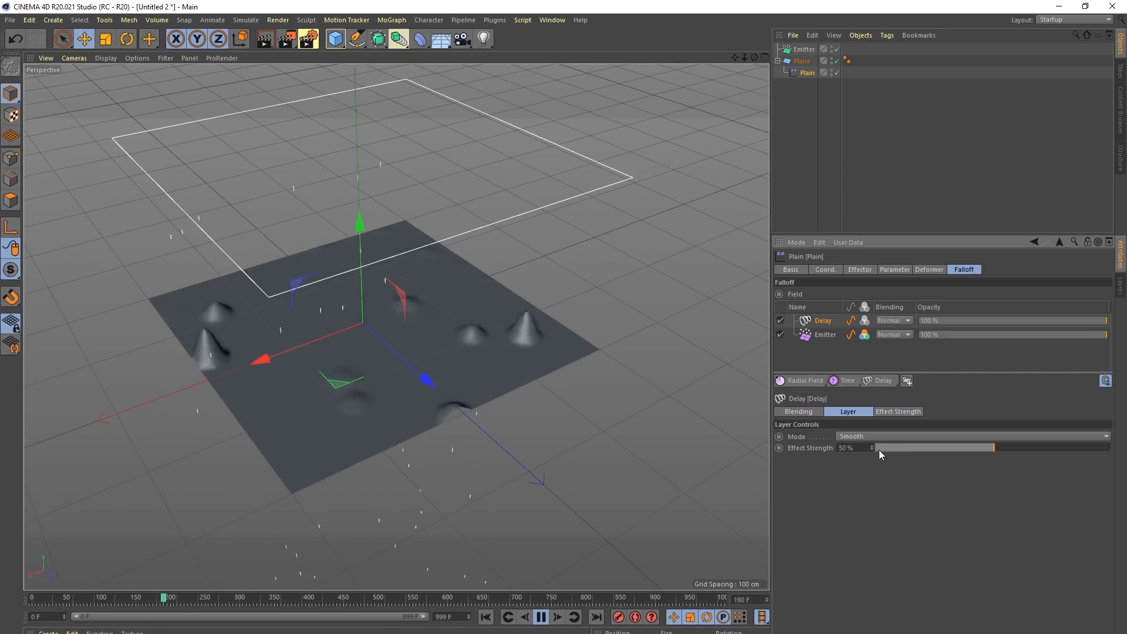
# Step: Test the Delay layer in Linear mode with an Effect Strength of 93%
pyautogui.click(931, 437)
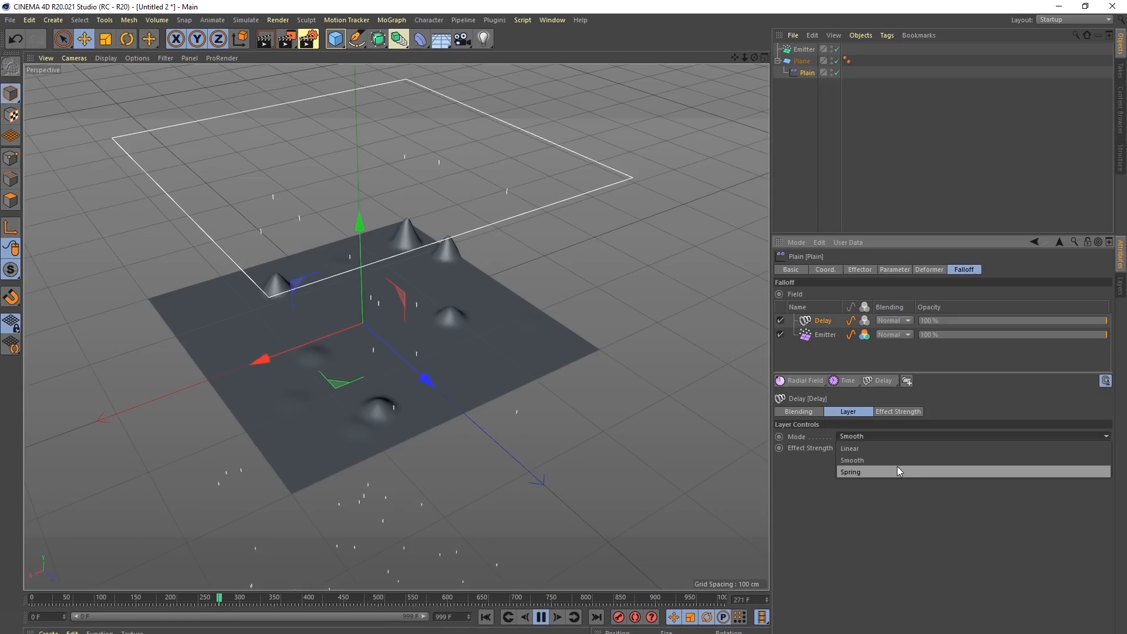
pyautogui.click(894, 448)
pyautogui.moveTo(1037, 447); pyautogui.dragTo(1097, 448)
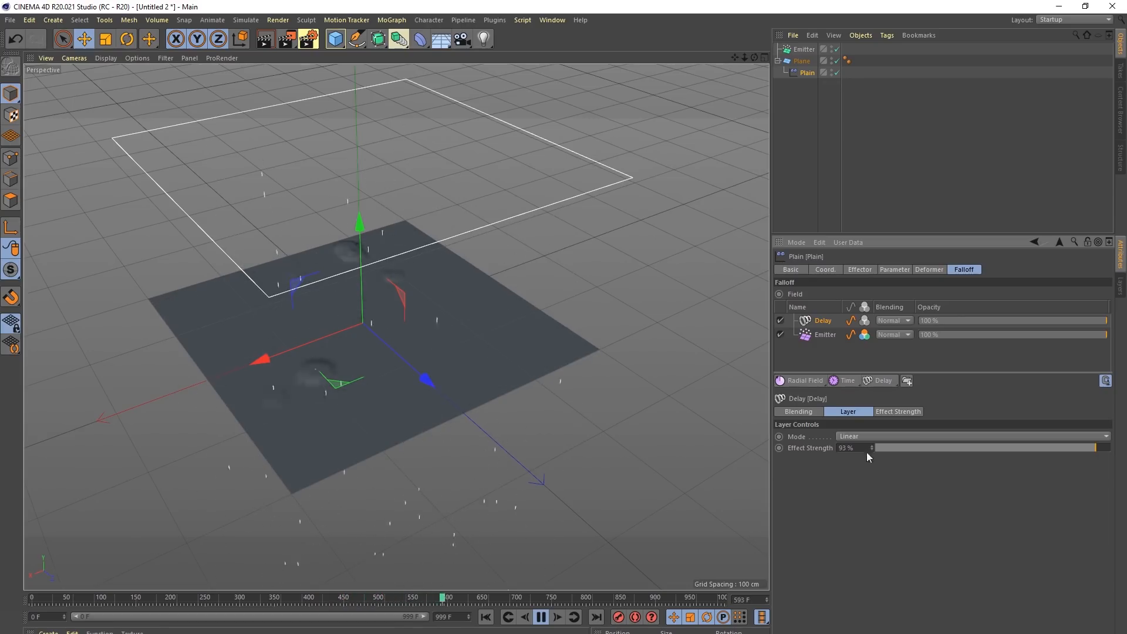
# Step: Switch the Delay layer's mode to Smooth and compare Effect Strengths of 0% and 87%
pyautogui.click(851, 438)
pyautogui.click(853, 462)
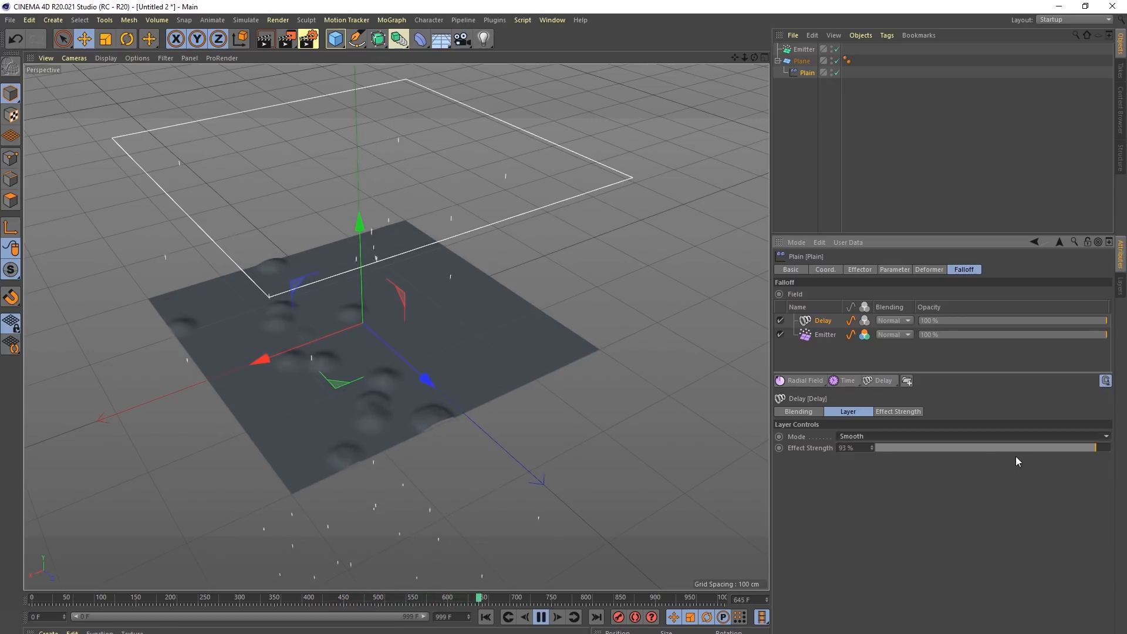
pyautogui.moveTo(952, 450); pyautogui.dragTo(837, 457)
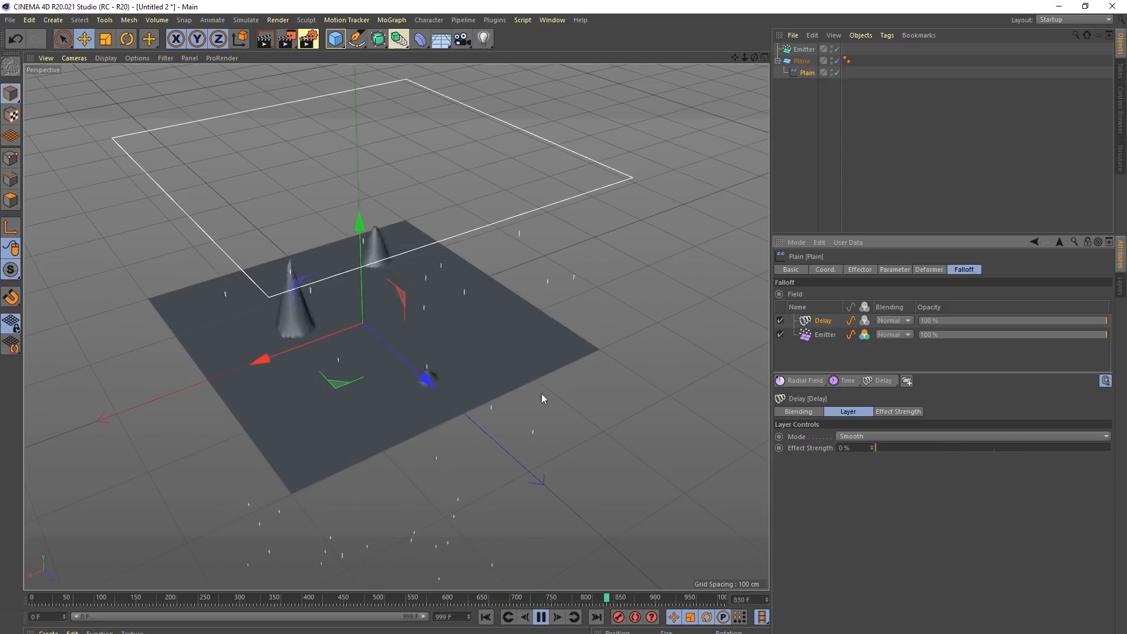
pyautogui.moveTo(959, 449); pyautogui.dragTo(1082, 448)
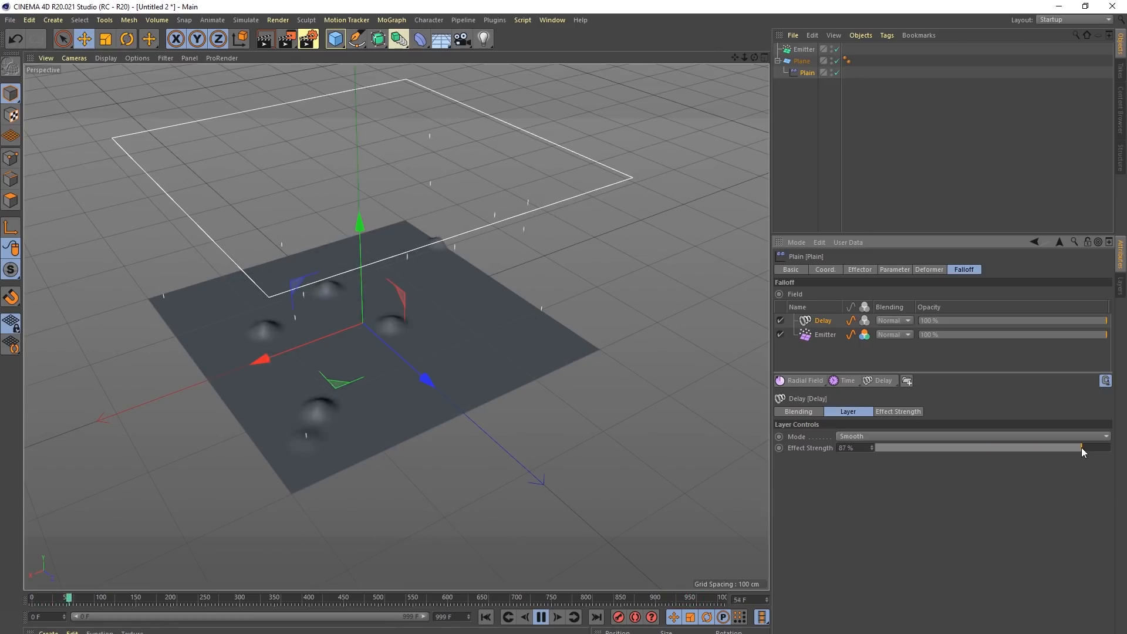
# Step: Set the Delay layer's mode to Spring, compare low and high strengths, and settle on an Effect Strength of 90%
pyautogui.click(942, 435)
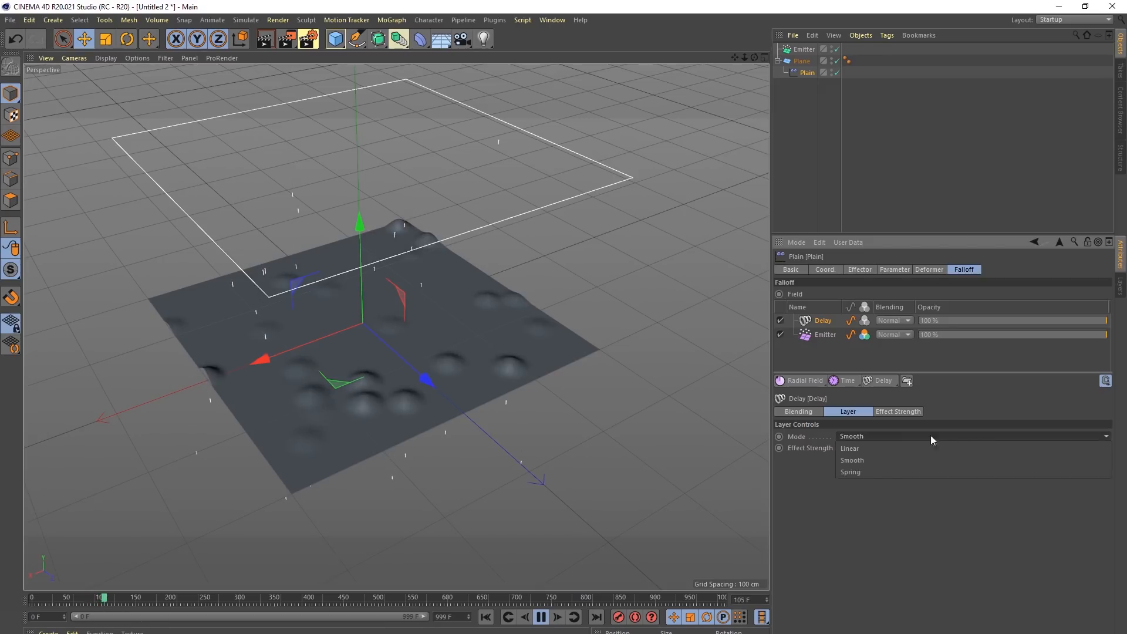
pyautogui.click(853, 473)
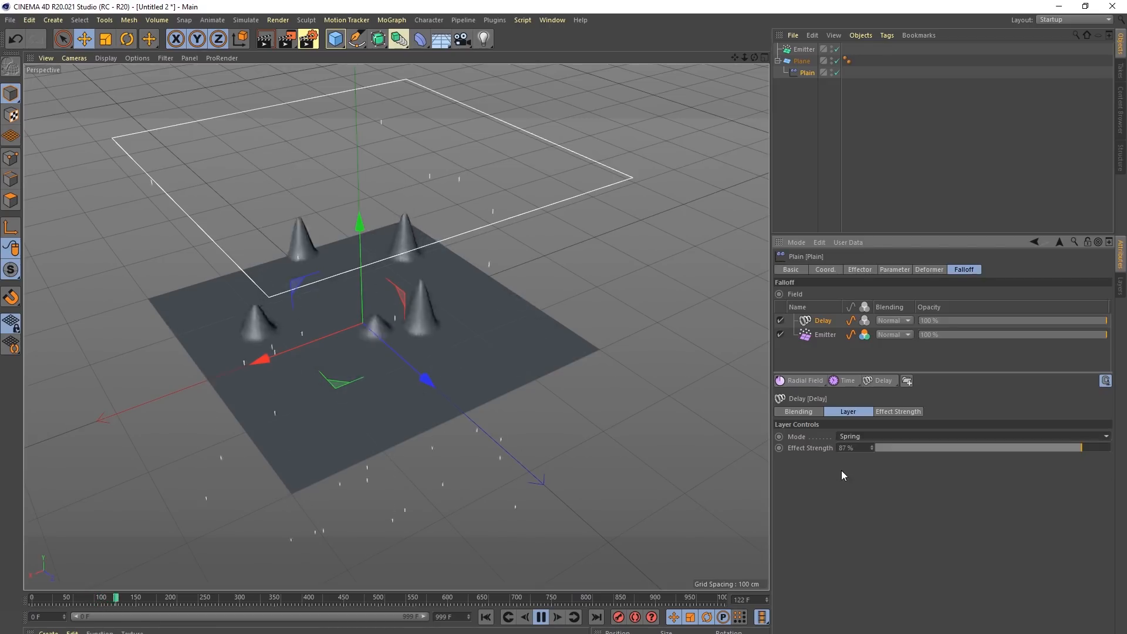
pyautogui.moveTo(1086, 448); pyautogui.dragTo(1092, 448)
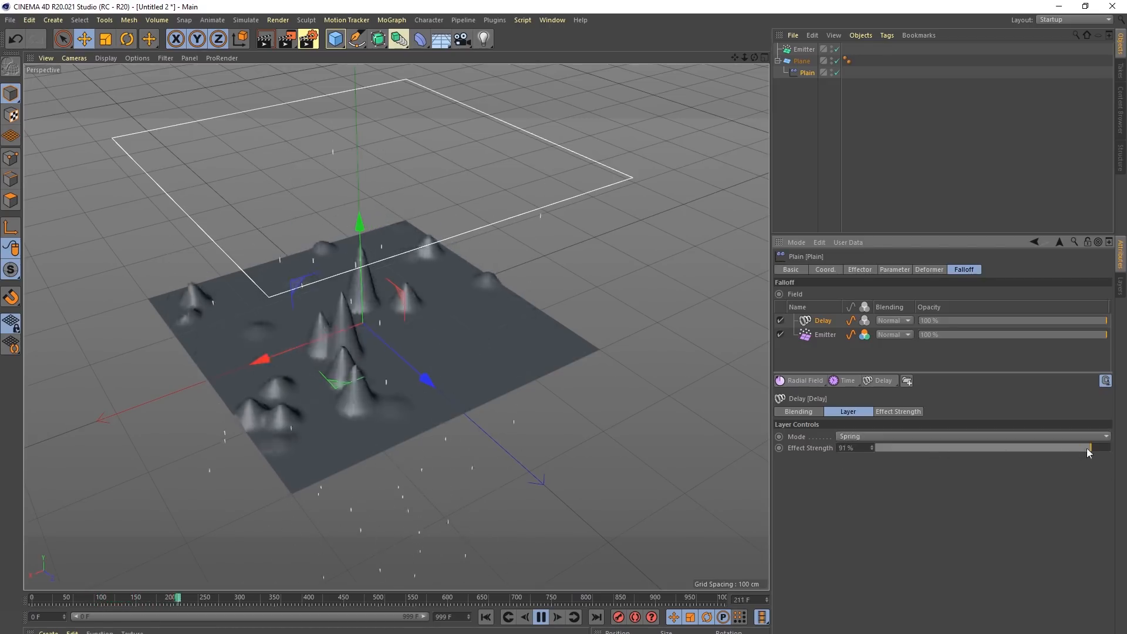
pyautogui.click(888, 448)
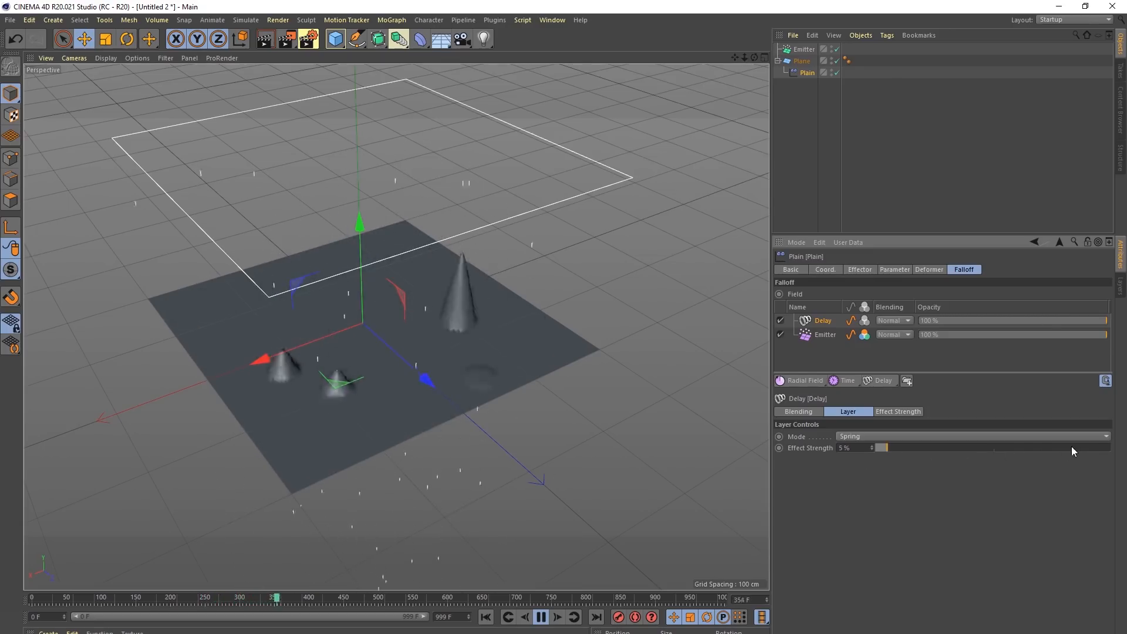
pyautogui.click(1088, 448)
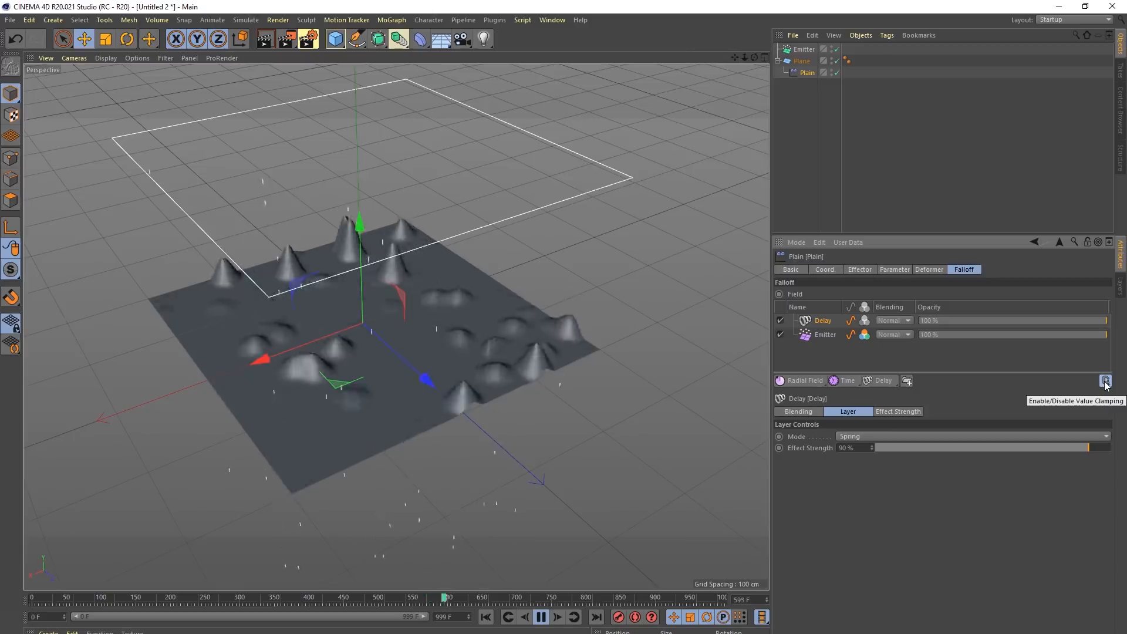
# Step: Disable value clamping for the falloff's field list and inspect the springing plane from several angles
pyautogui.keyDown('alt'); pyautogui.moveTo(558, 448); pyautogui.dragTo(455, 316); pyautogui.keyUp('alt')
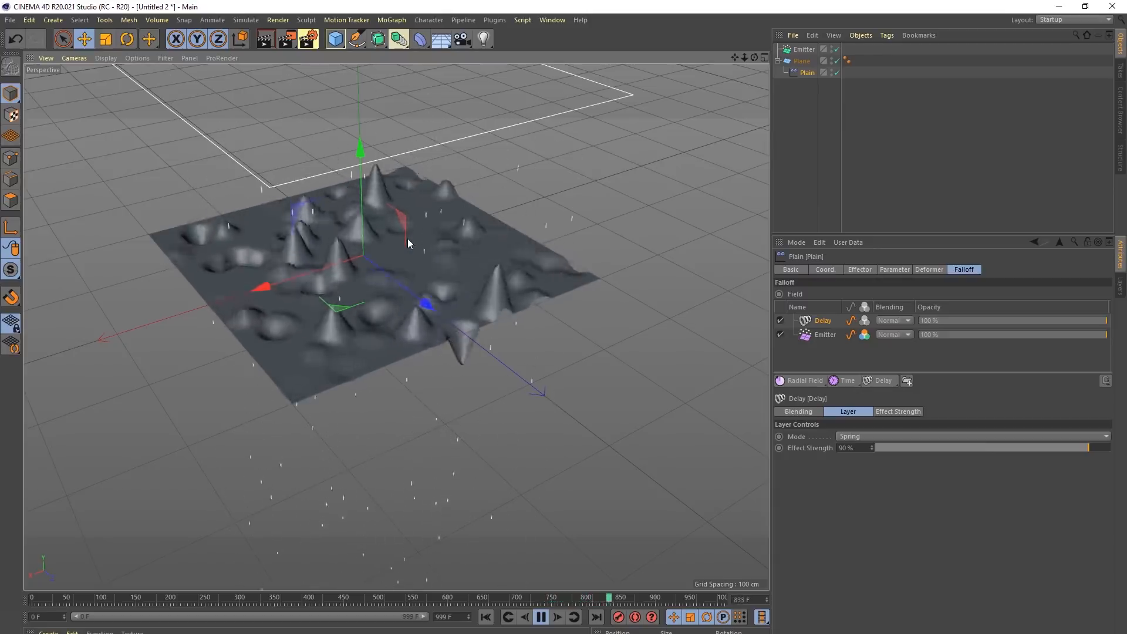
pyautogui.keyDown('alt'); pyautogui.moveTo(394, 245); pyautogui.dragTo(428, 285); pyautogui.keyUp('alt')
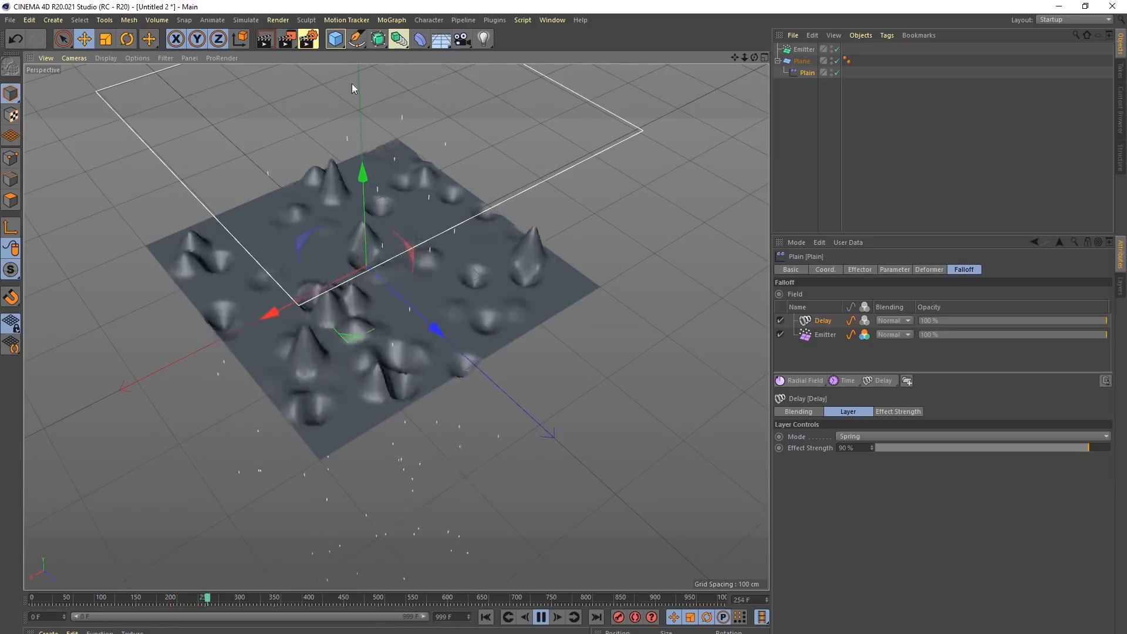
# Step: Add a sphere, scale it up to a radius of 209.4 cm, and parent the Plain effector under it
pyautogui.moveTo(336, 39); pyautogui.dragTo(552, 97)
pyautogui.press('r')
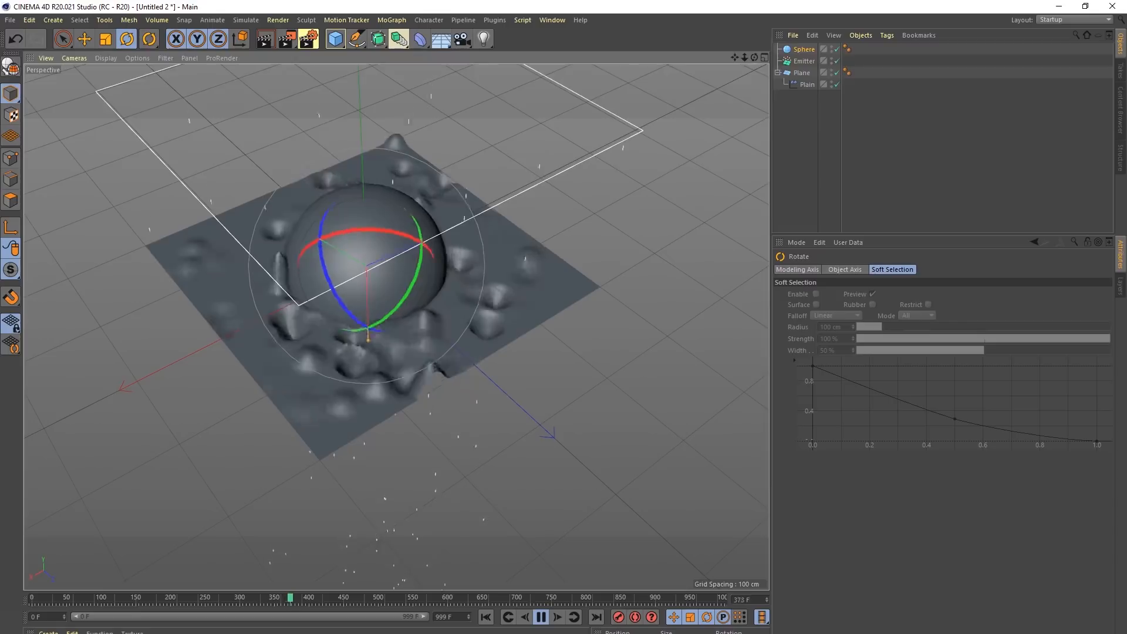
pyautogui.press('t')
pyautogui.moveTo(383, 502); pyautogui.dragTo(765, 163)
pyautogui.moveTo(807, 88); pyautogui.dragTo(804, 49)
pyautogui.click(803, 50)
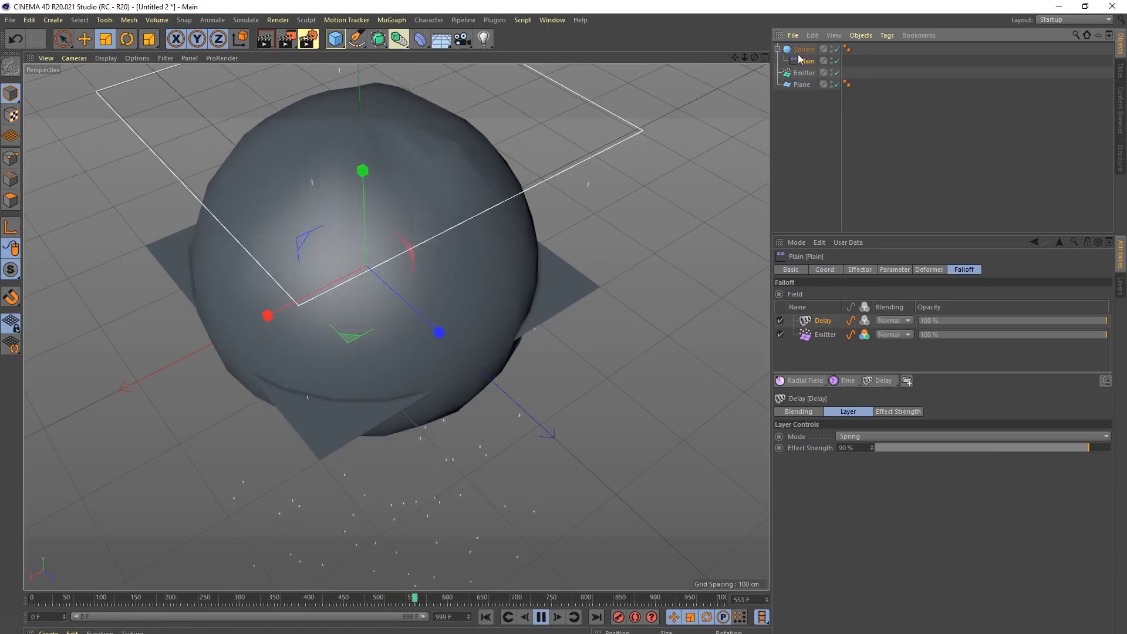
# Step: Change the sphere's type to Icosahedron with 79 segments and view the particle-driven deformation
pyautogui.click(872, 318)
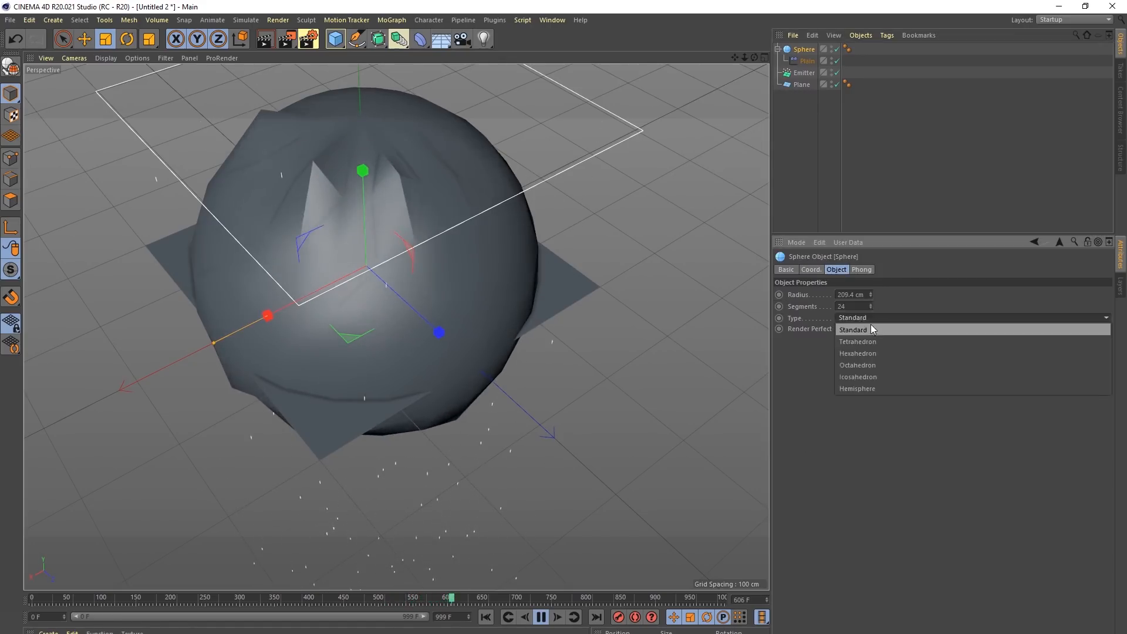
pyautogui.click(872, 377)
pyautogui.click(871, 304)
pyautogui.moveTo(871, 304); pyautogui.dragTo(870, 304)
pyautogui.keyDown('alt'); pyautogui.moveTo(382, 373); pyautogui.dragTo(446, 293); pyautogui.keyUp('alt')
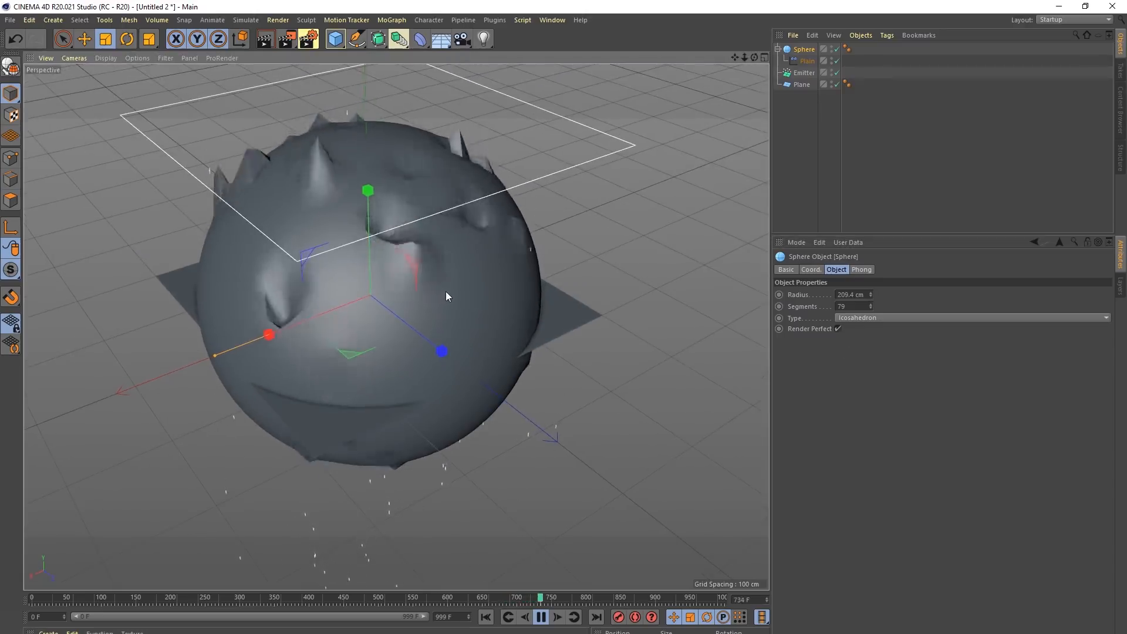
# Step: Return the Plain effector to the plane, delete the sphere, and view the deforming plane from several angles
pyautogui.moveTo(807, 61); pyautogui.dragTo(805, 86)
pyautogui.click(793, 48)
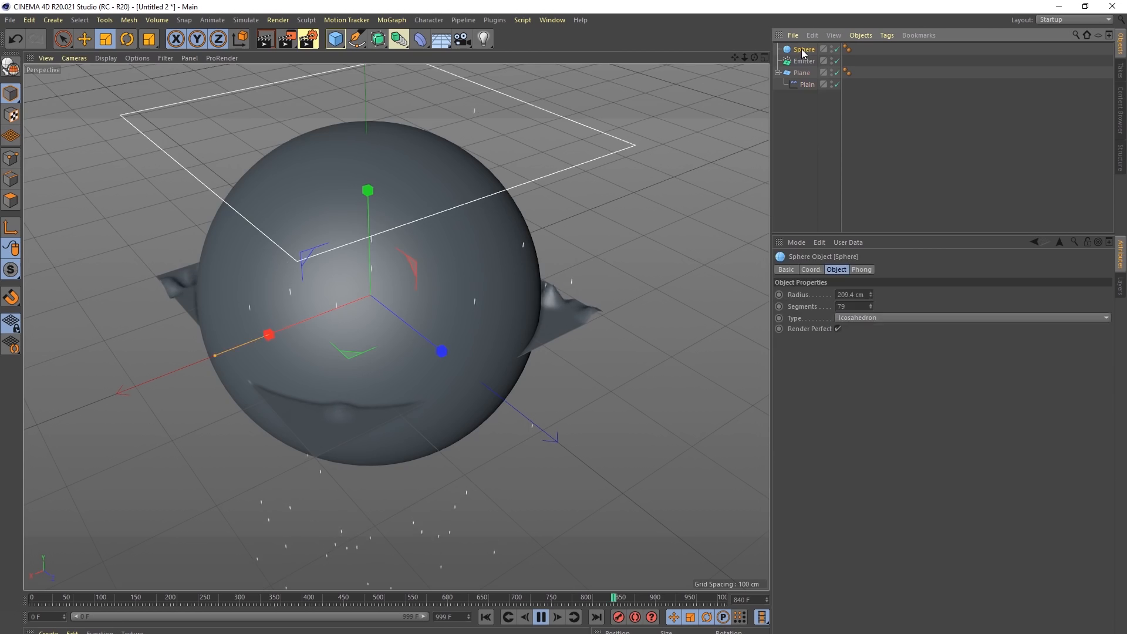
pyautogui.press('Delete')
pyautogui.keyDown('alt'); pyautogui.moveTo(427, 286); pyautogui.dragTo(418, 309); pyautogui.keyUp('alt')
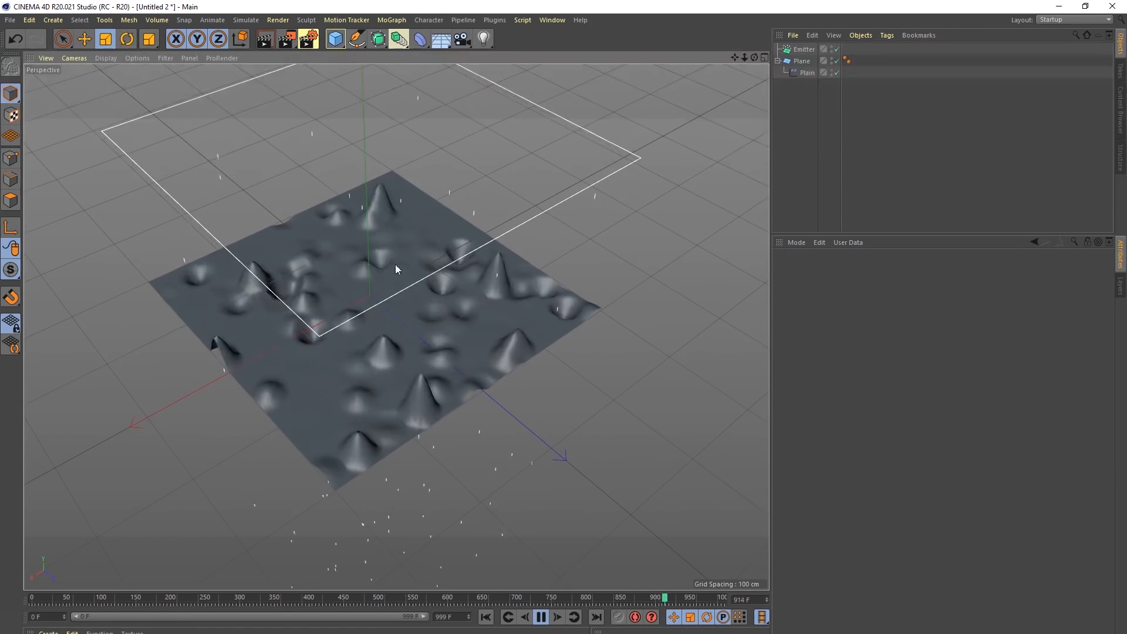
pyautogui.keyDown('alt'); pyautogui.moveTo(395, 268); pyautogui.dragTo(409, 329); pyautogui.keyUp('alt')
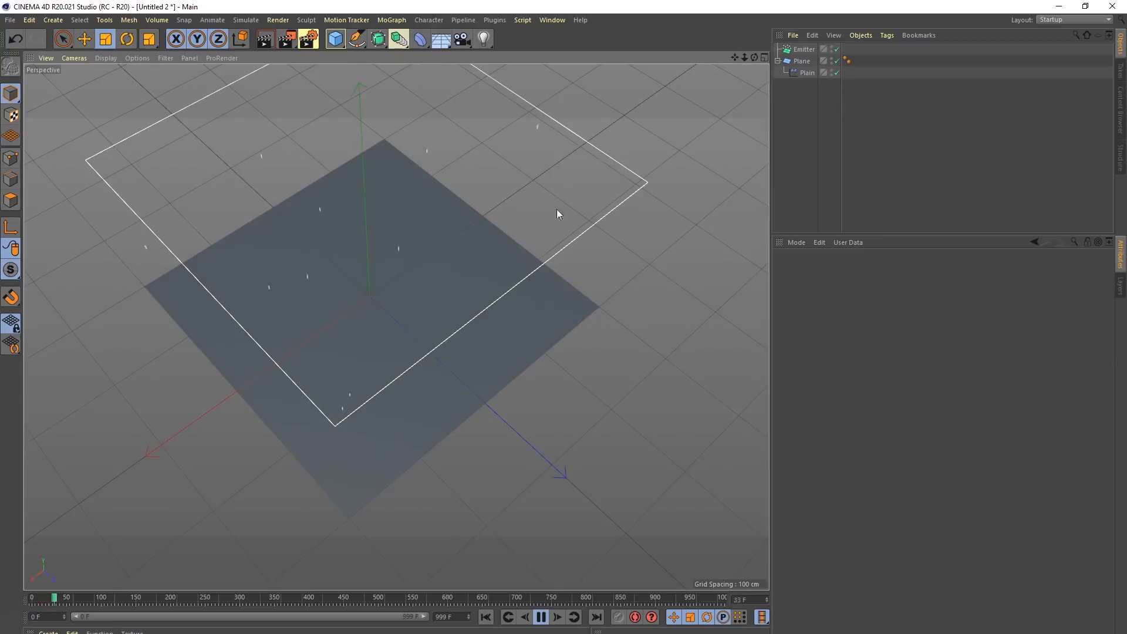
pyautogui.keyDown('alt'); pyautogui.moveTo(446, 300); pyautogui.dragTo(428, 263); pyautogui.keyUp('alt')
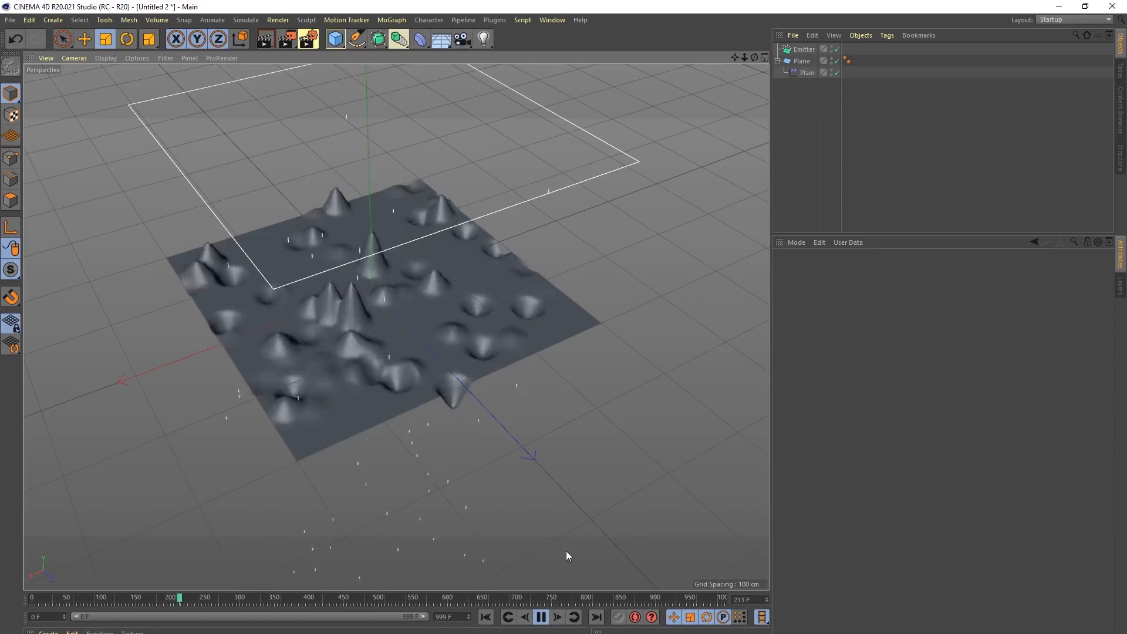
# Step: Rewind the animation, make the plane editable, and delete the Plain effector
pyautogui.click(487, 617)
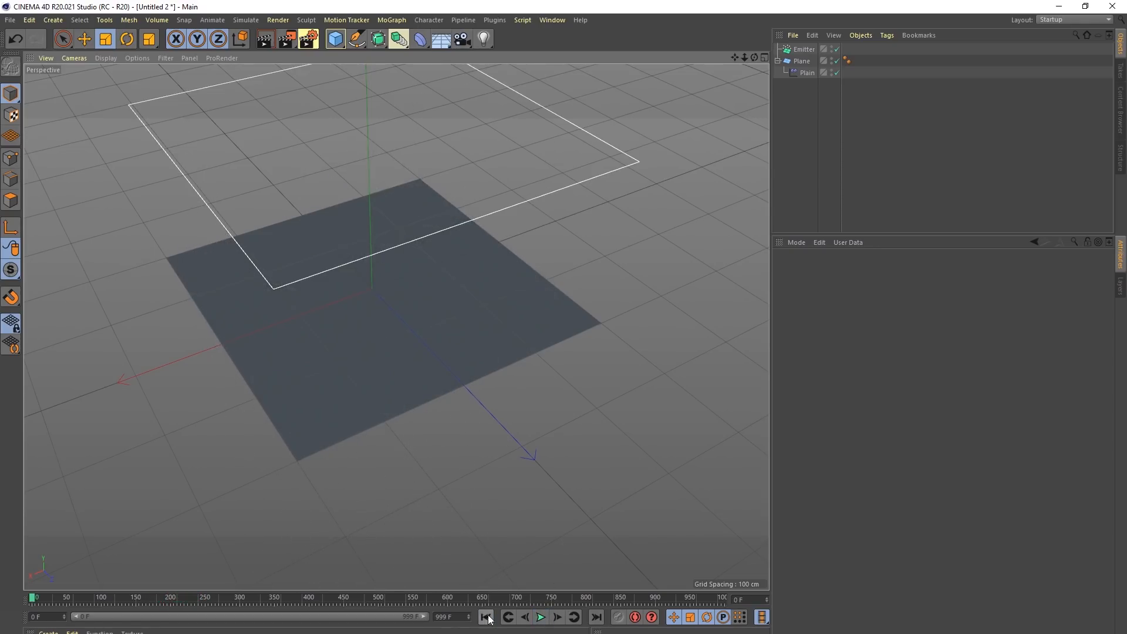
pyautogui.click(799, 61)
pyautogui.press('c')
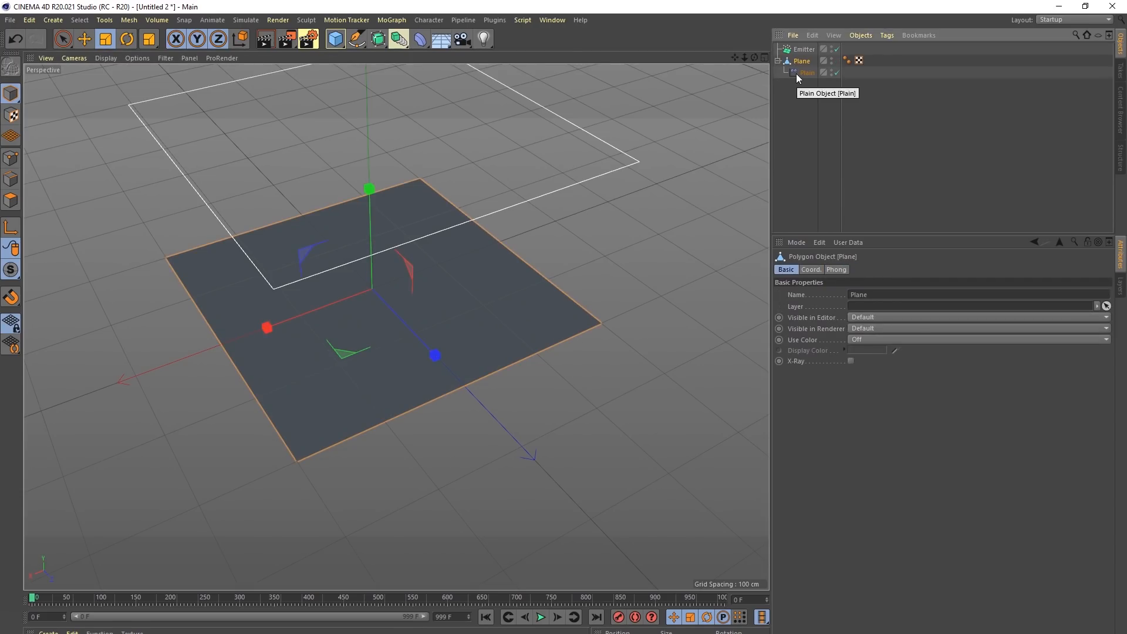
pyautogui.click(796, 73)
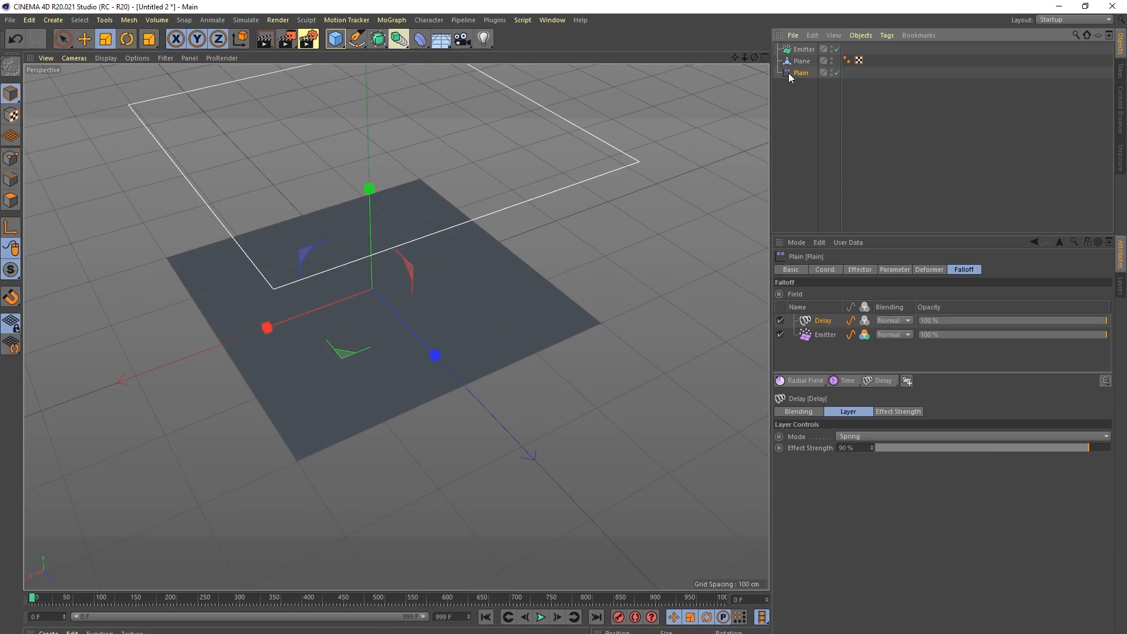
pyautogui.press('Delete')
# Step: Select a diagonal strip of points on the plane in point mode with Live Selection
pyautogui.click(800, 61)
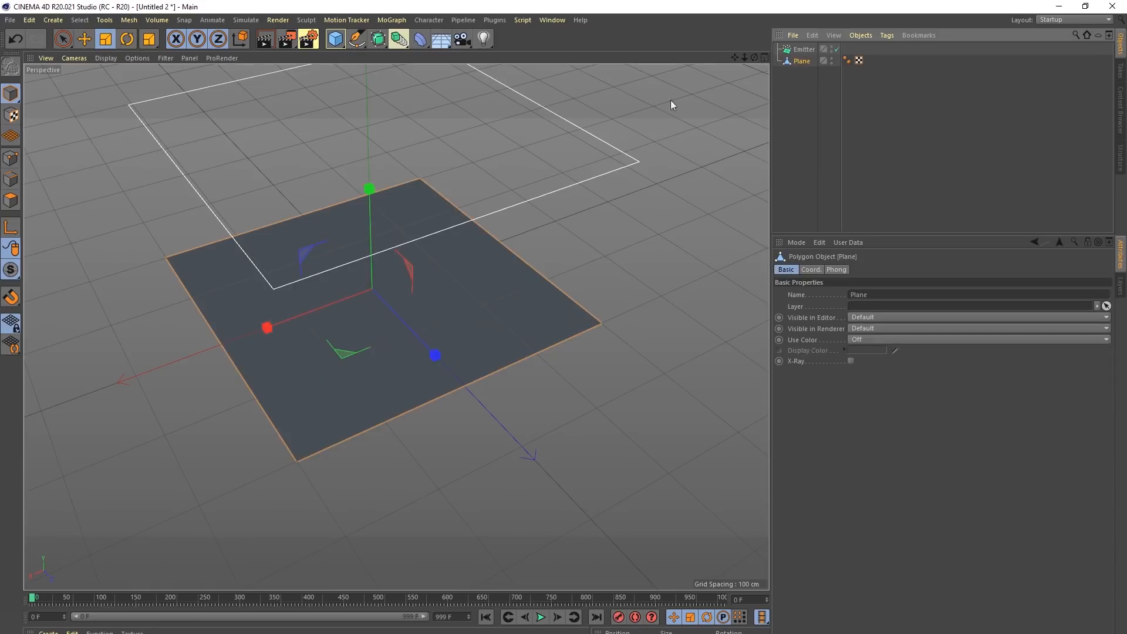
pyautogui.click(10, 157)
pyautogui.click(62, 41)
pyautogui.moveTo(272, 312); pyautogui.dragTo(348, 352)
pyautogui.rightClick(350, 355)
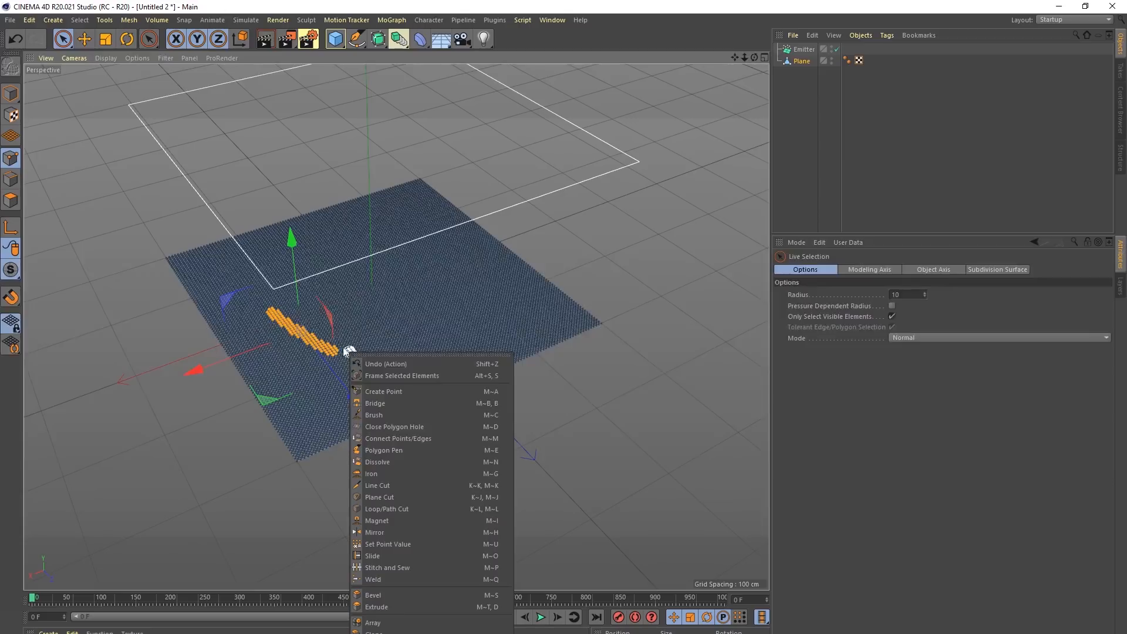
# Step: Create a vertex map on the plane with a vertex weight of 0% and enable Use Fields for it
pyautogui.click(87, 19)
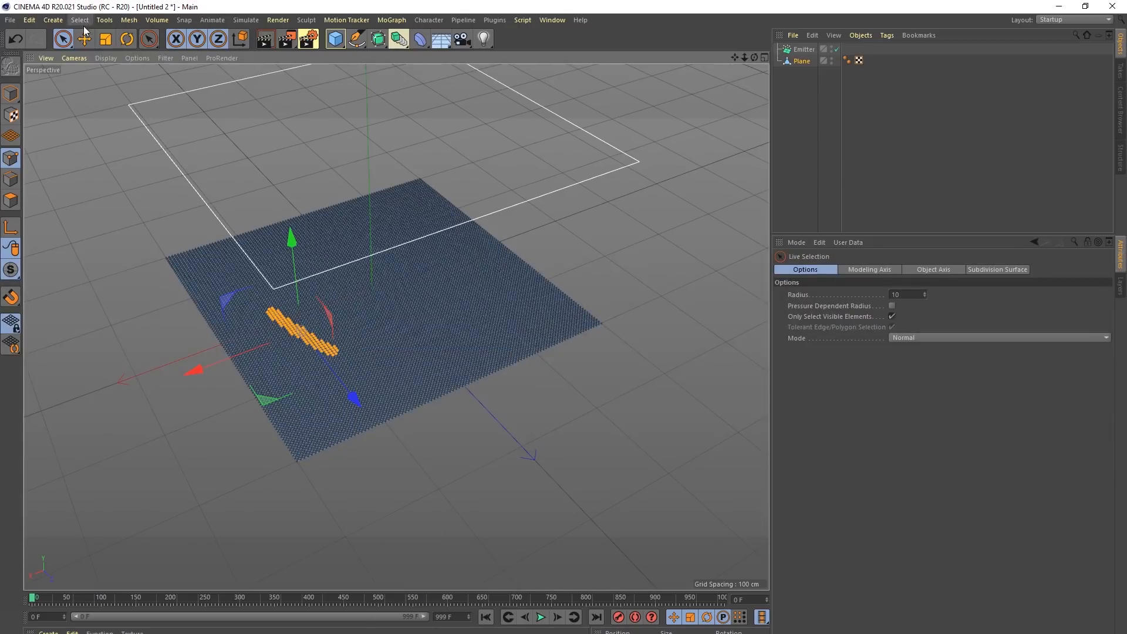
pyautogui.click(83, 22)
pyautogui.click(101, 336)
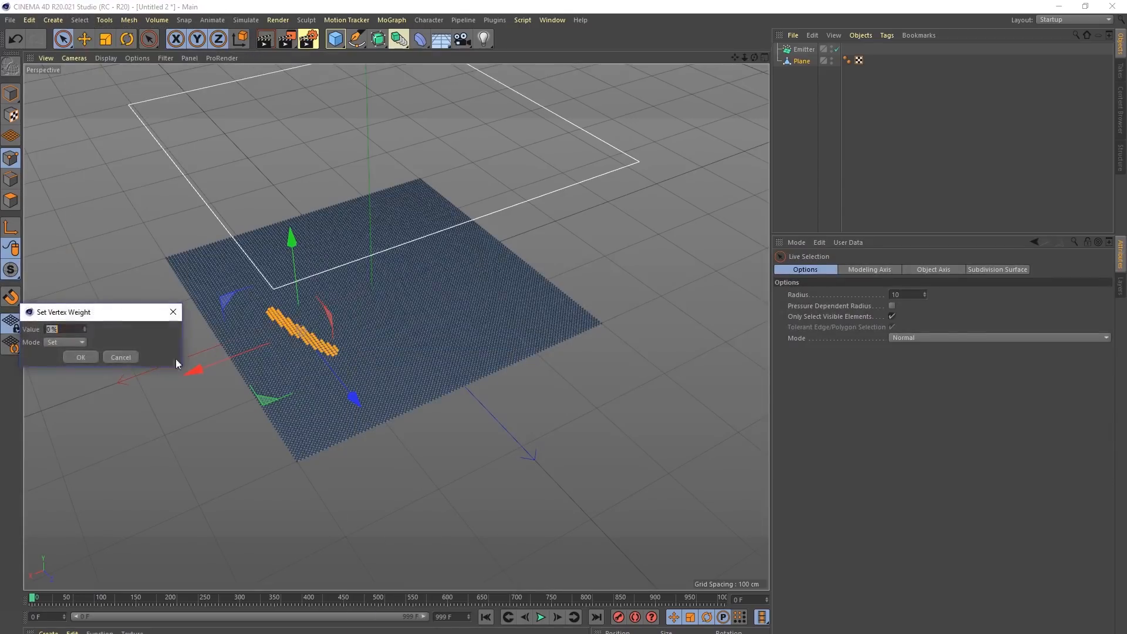
pyautogui.click(82, 357)
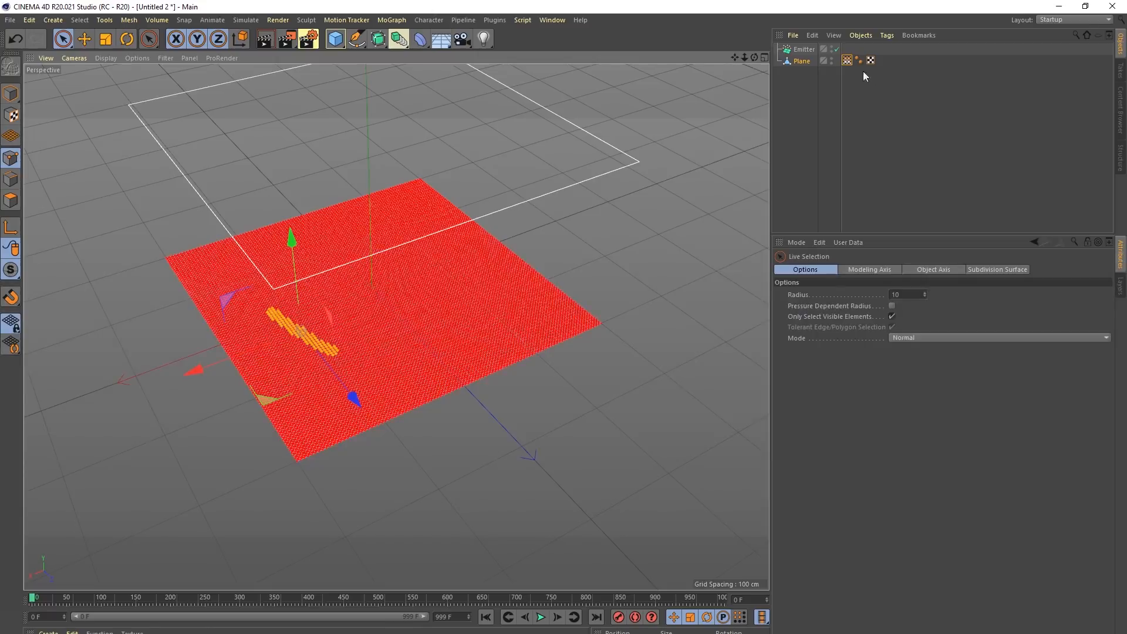
pyautogui.click(849, 61)
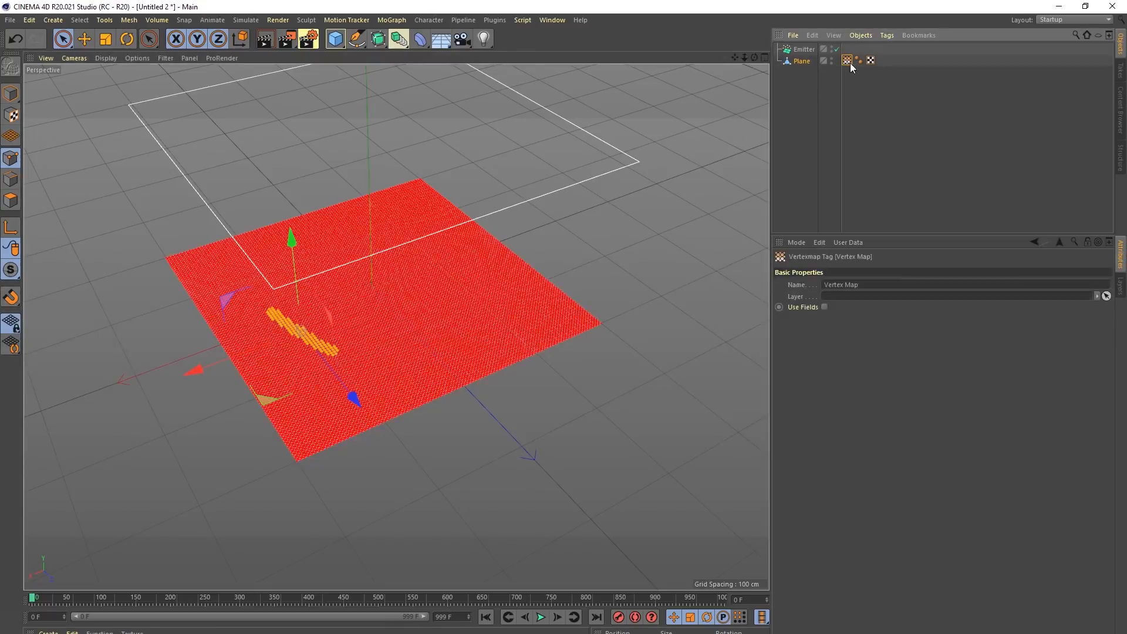
pyautogui.click(824, 306)
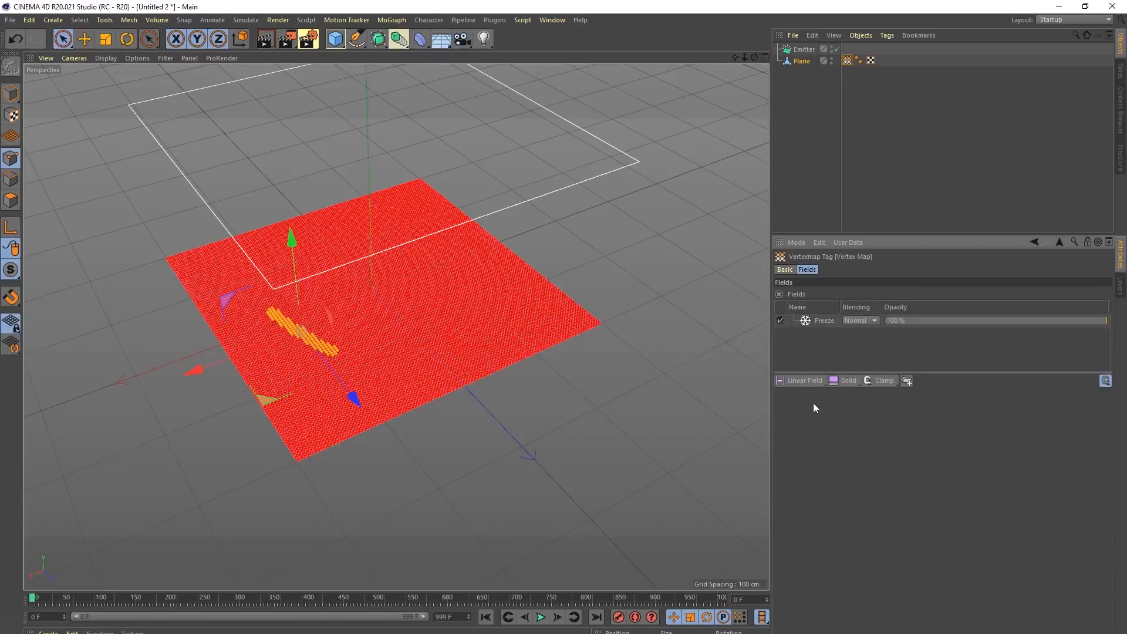
# Step: Test a Spherical Field on the vertex map by moving it over the plane, and delete the field
pyautogui.click(804, 380)
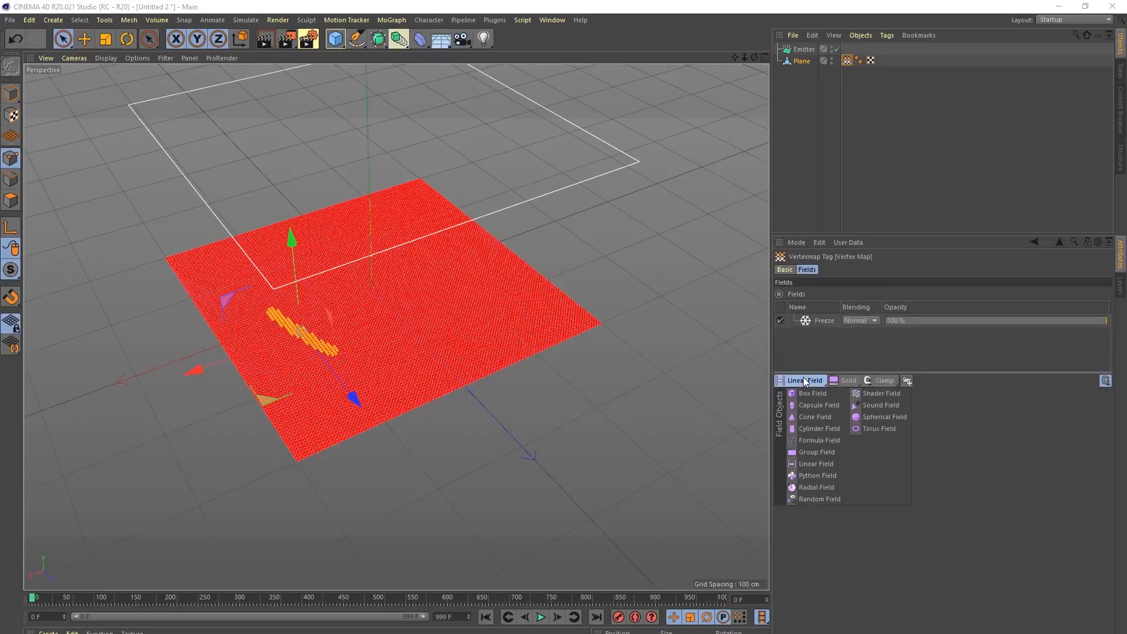
pyautogui.click(870, 419)
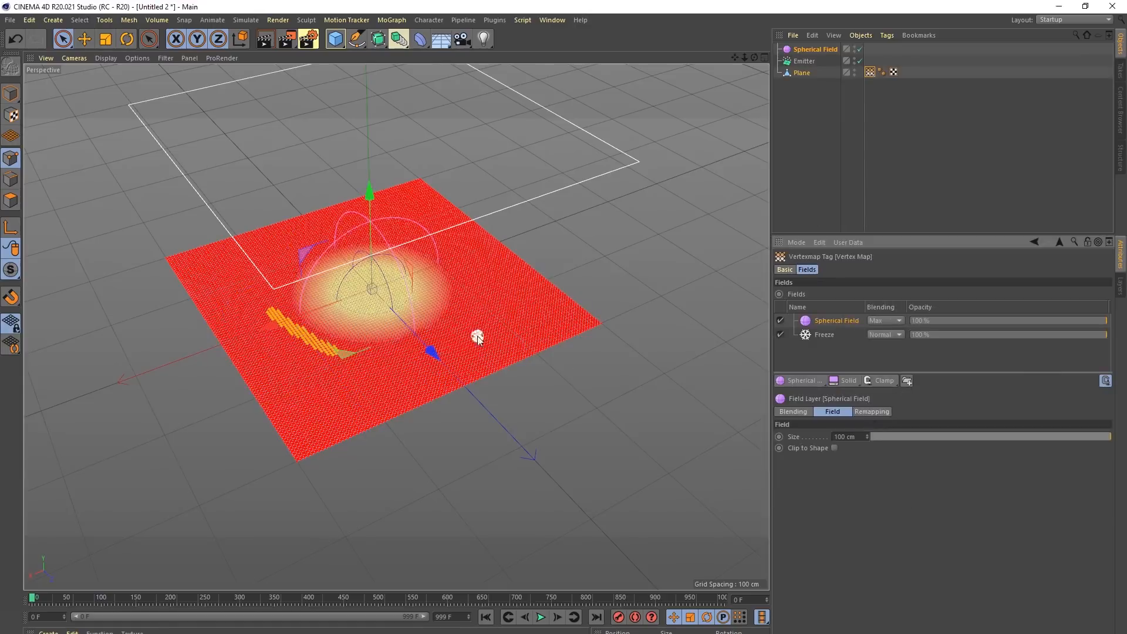
pyautogui.click(802, 51)
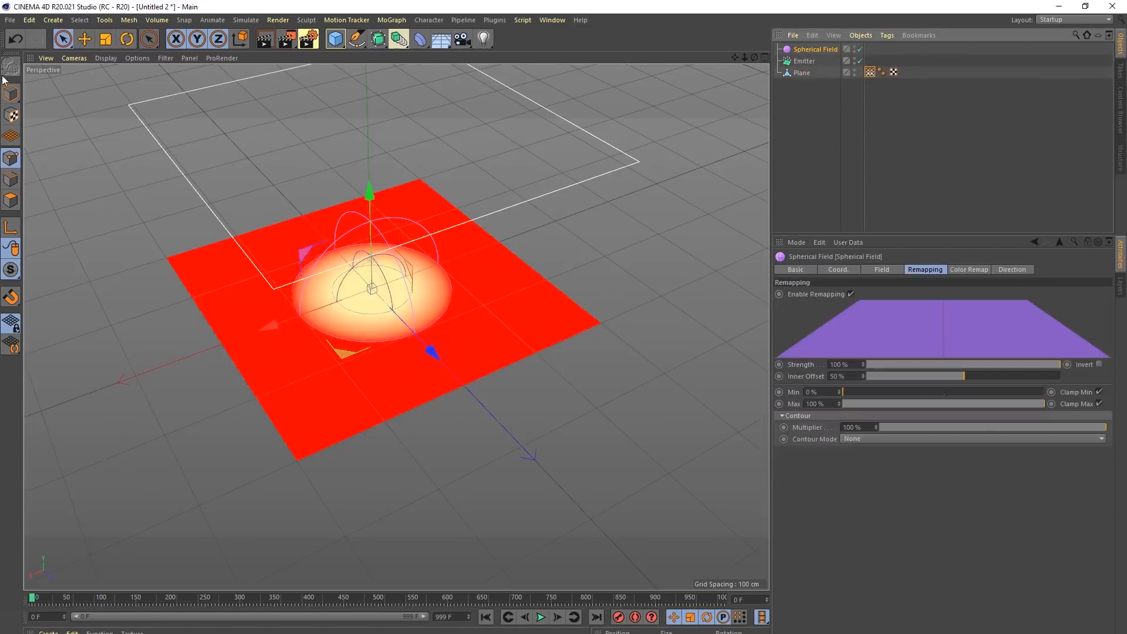
pyautogui.click(85, 39)
pyautogui.moveTo(432, 357); pyautogui.dragTo(432, 323)
pyautogui.moveTo(332, 339)
pyautogui.mouseDown()
pyautogui.moveTo(354, 377)
pyautogui.moveTo(318, 353)
pyautogui.mouseUp()
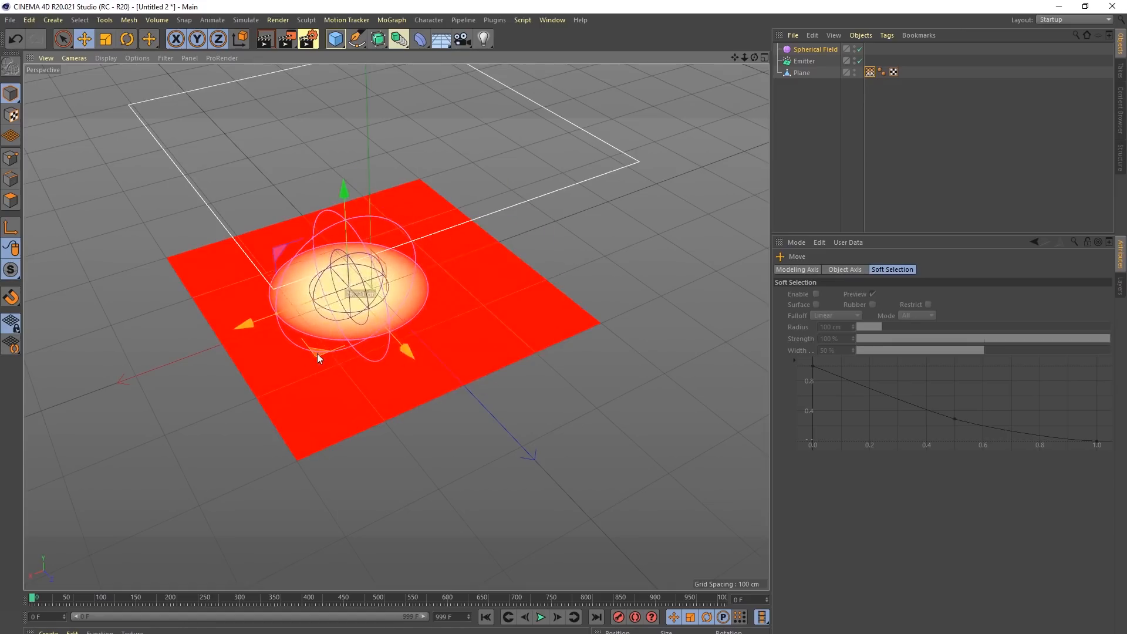
pyautogui.click(797, 54)
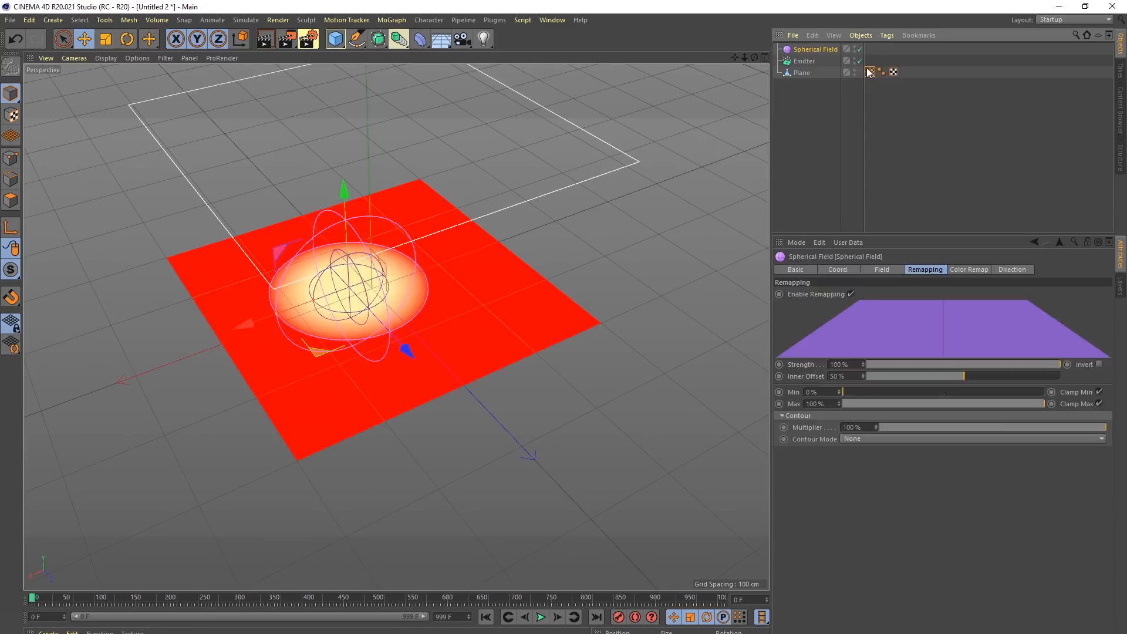
pyautogui.press('Delete')
# Step: Add the Emitter to the vertex map's field list and set its particle radius to 32 cm during playback
pyautogui.click(848, 60)
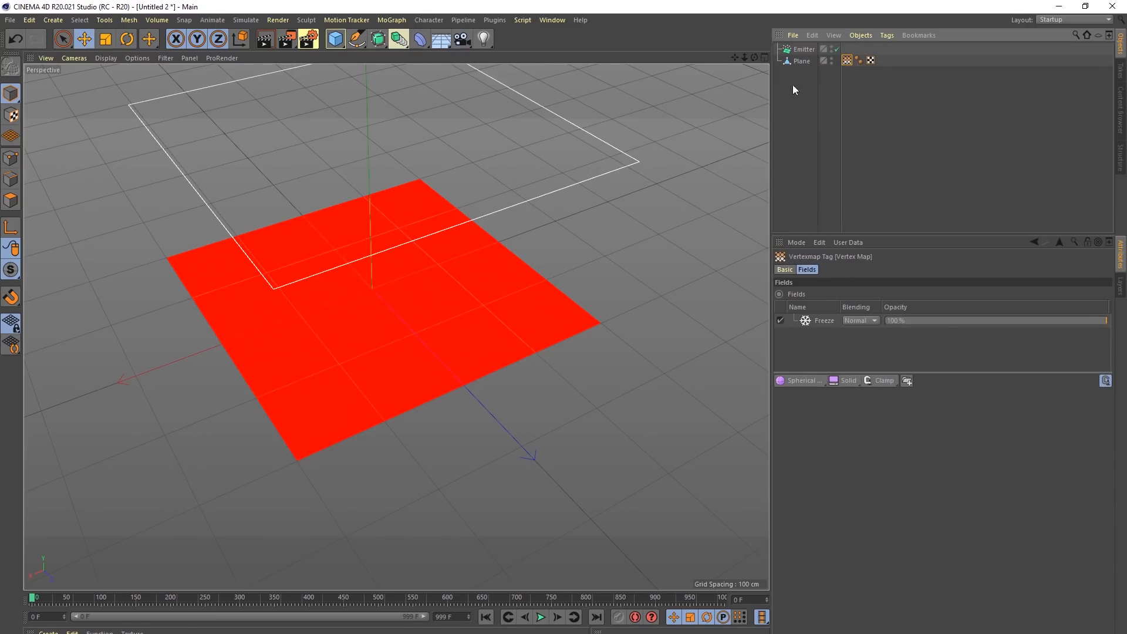
pyautogui.moveTo(798, 315); pyautogui.dragTo(798, 316)
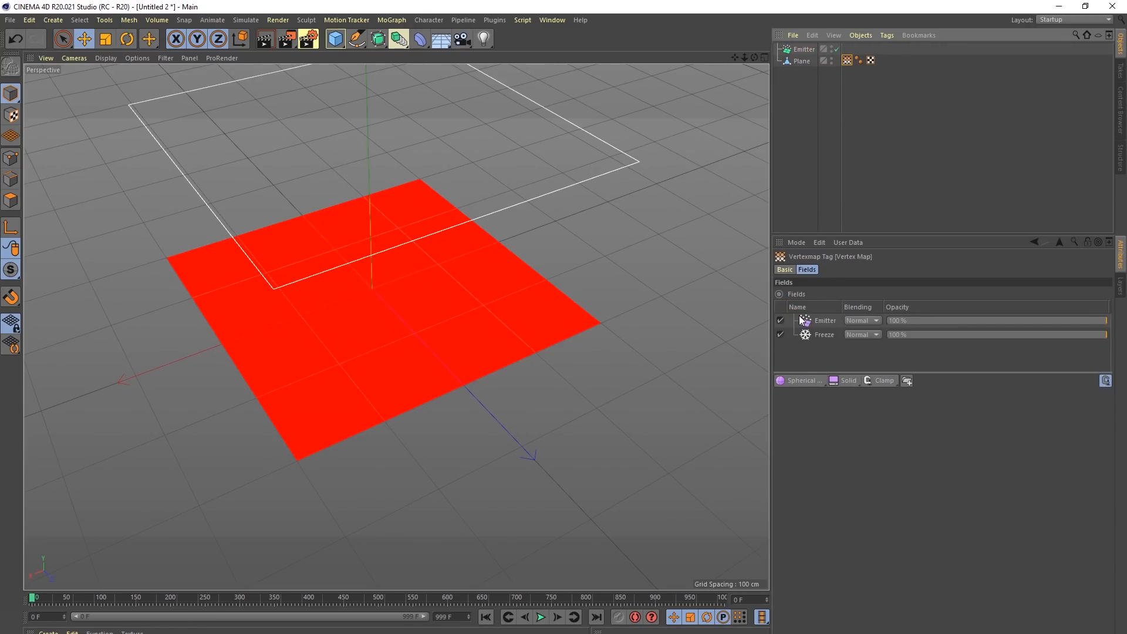
pyautogui.click(815, 323)
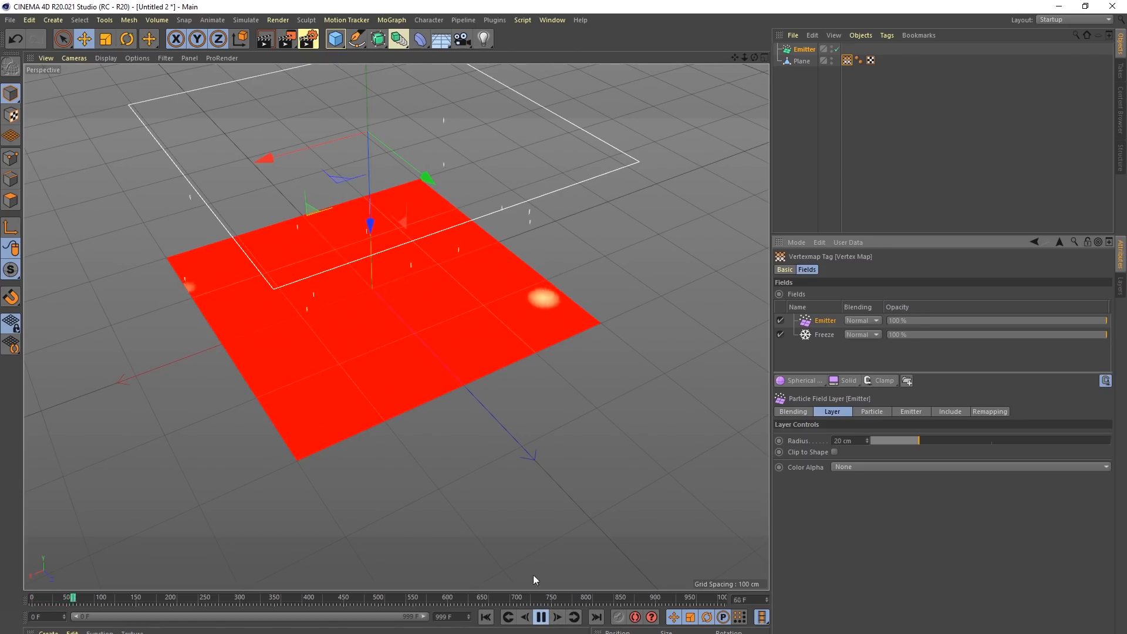
pyautogui.moveTo(919, 440); pyautogui.dragTo(949, 440)
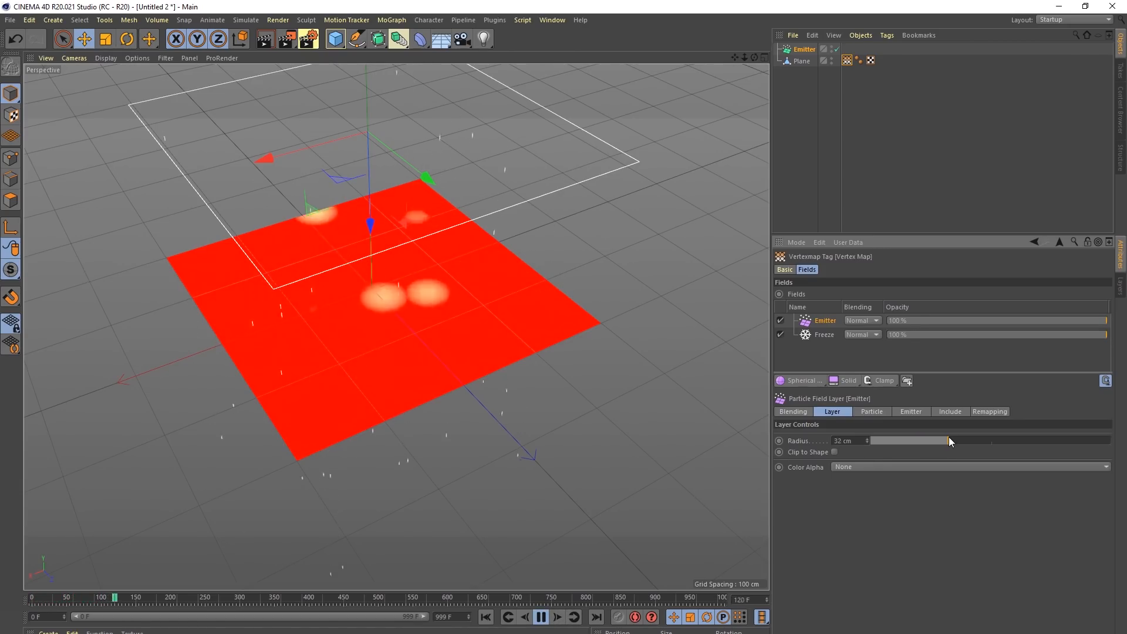
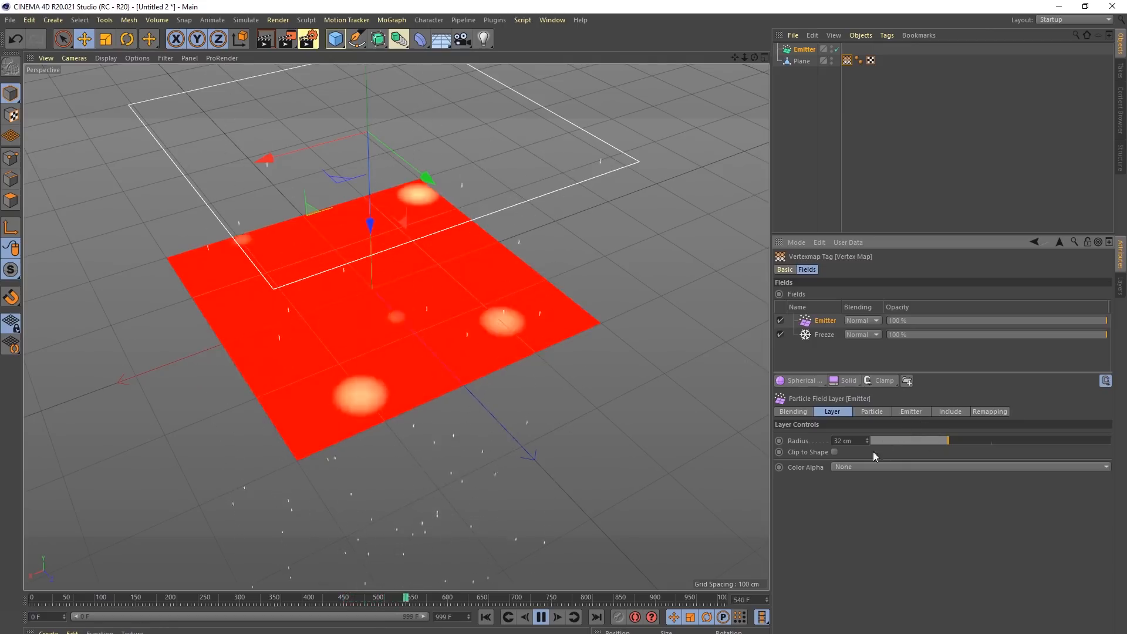
# Step: Add a Delay modifier layer above the Emitter in Spring mode with an Effect Strength of 89%
pyautogui.click(878, 382)
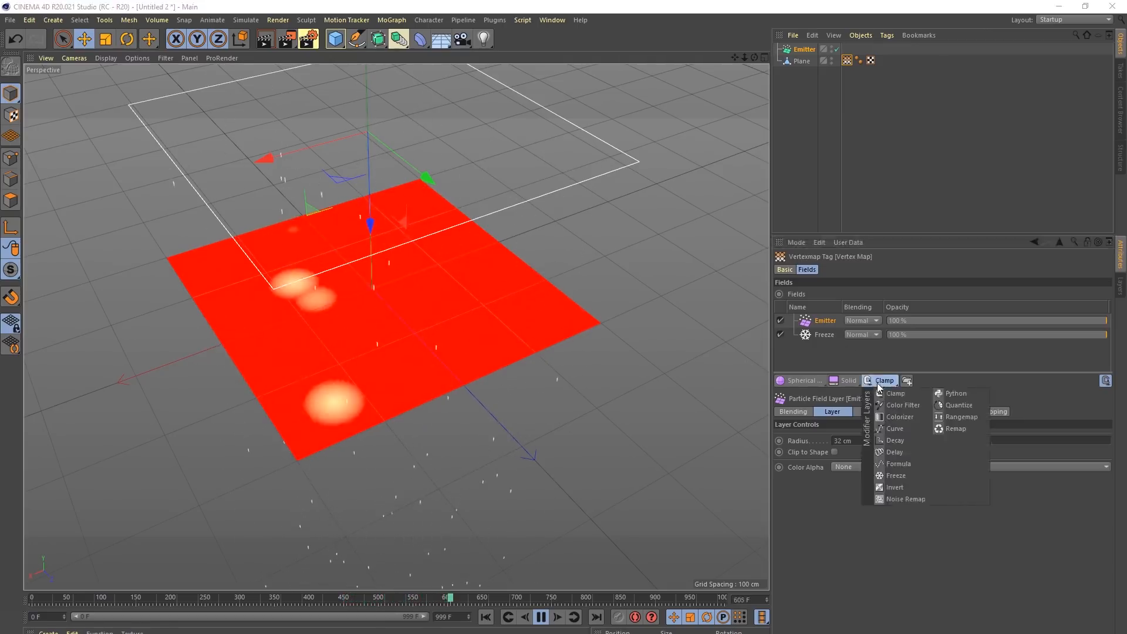
pyautogui.click(911, 450)
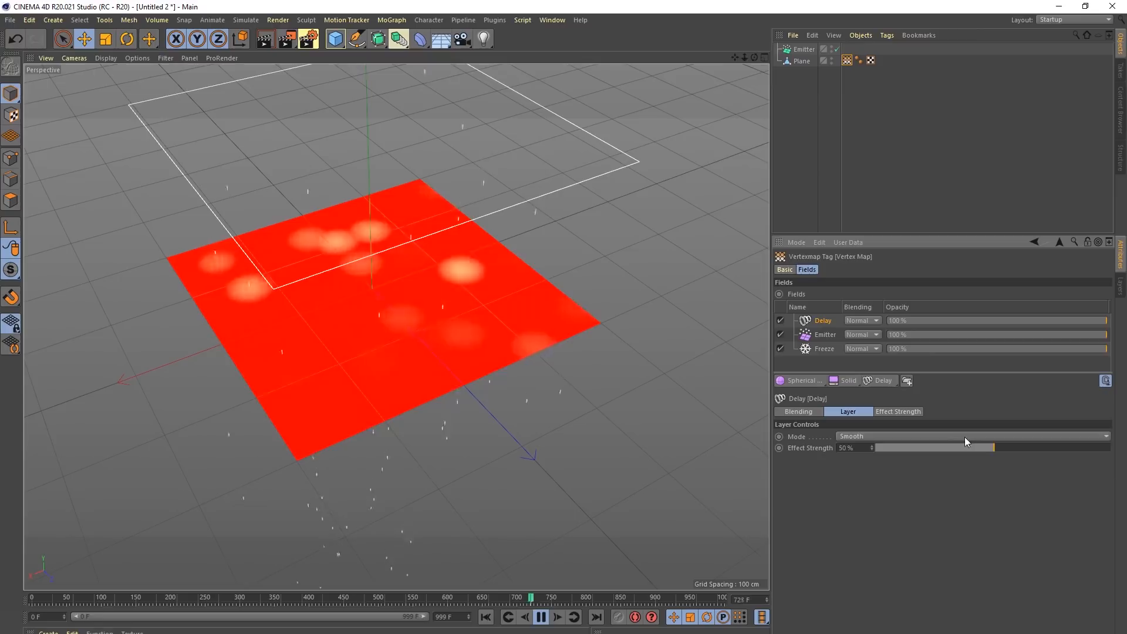
pyautogui.click(966, 436)
pyautogui.click(911, 473)
pyautogui.moveTo(1017, 450); pyautogui.dragTo(1087, 449)
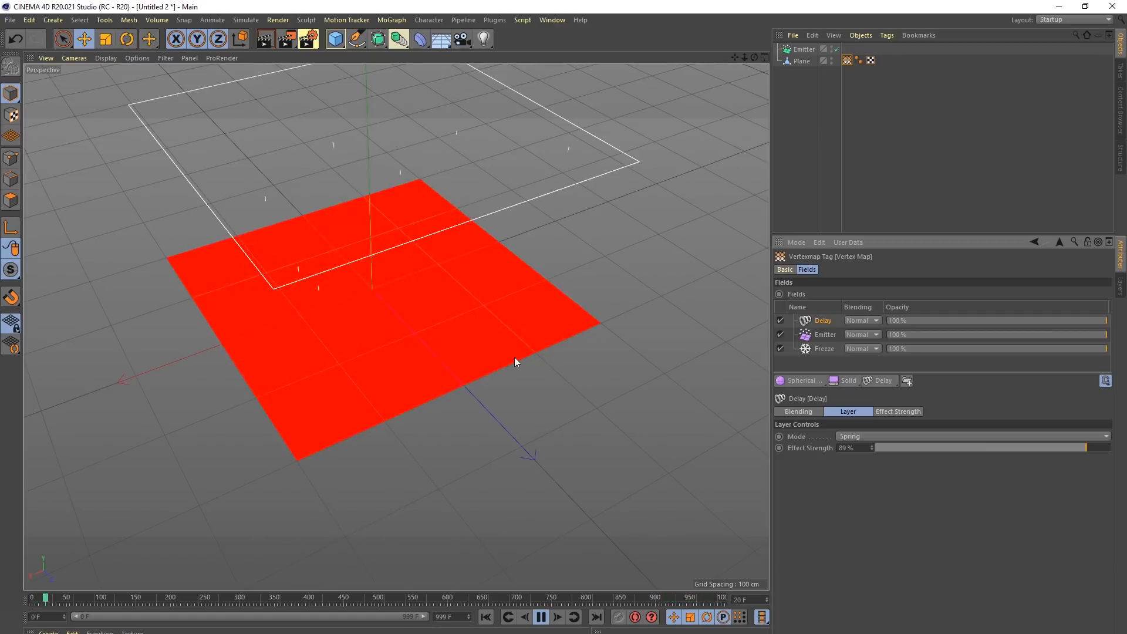
# Step: Try Add blending on the Delay layer and settle on Max blending
pyautogui.click(858, 321)
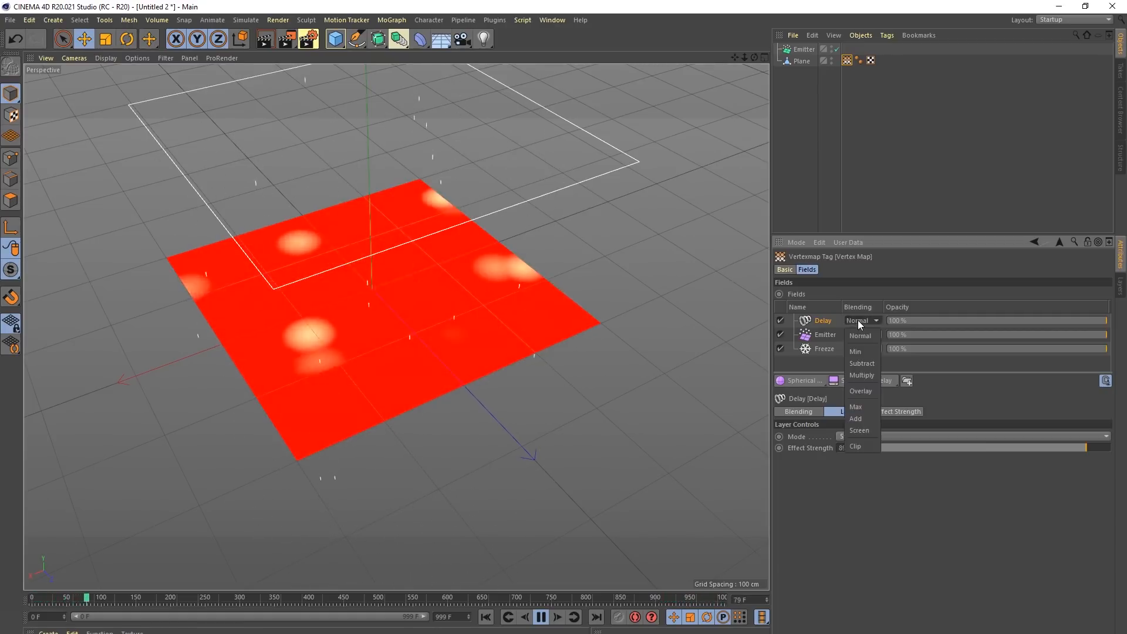
pyautogui.click(869, 417)
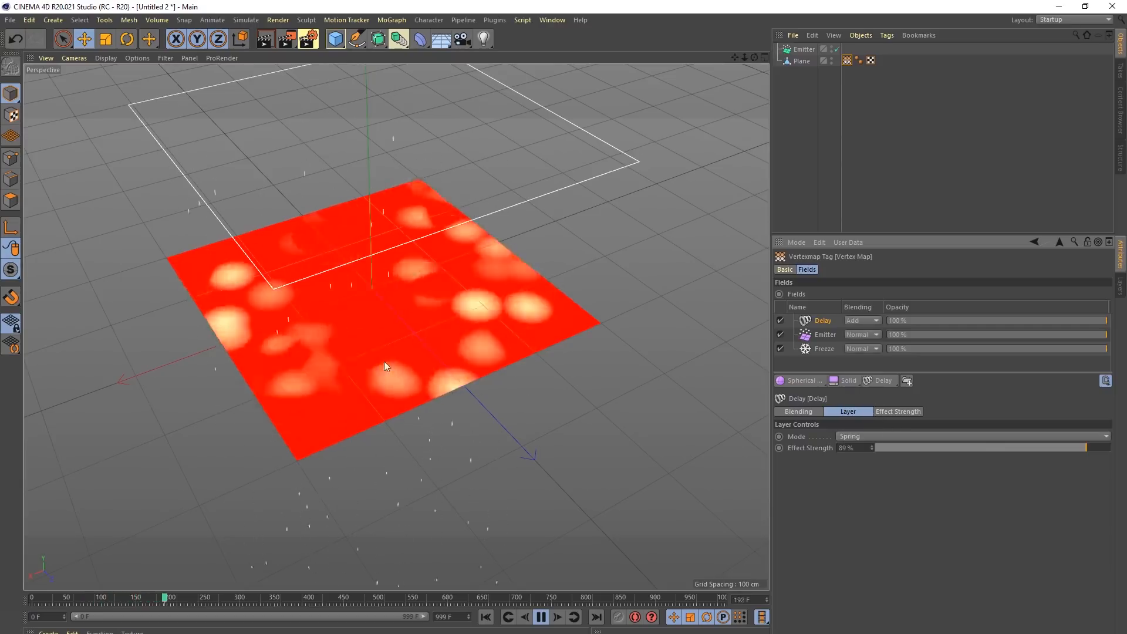
pyautogui.click(858, 320)
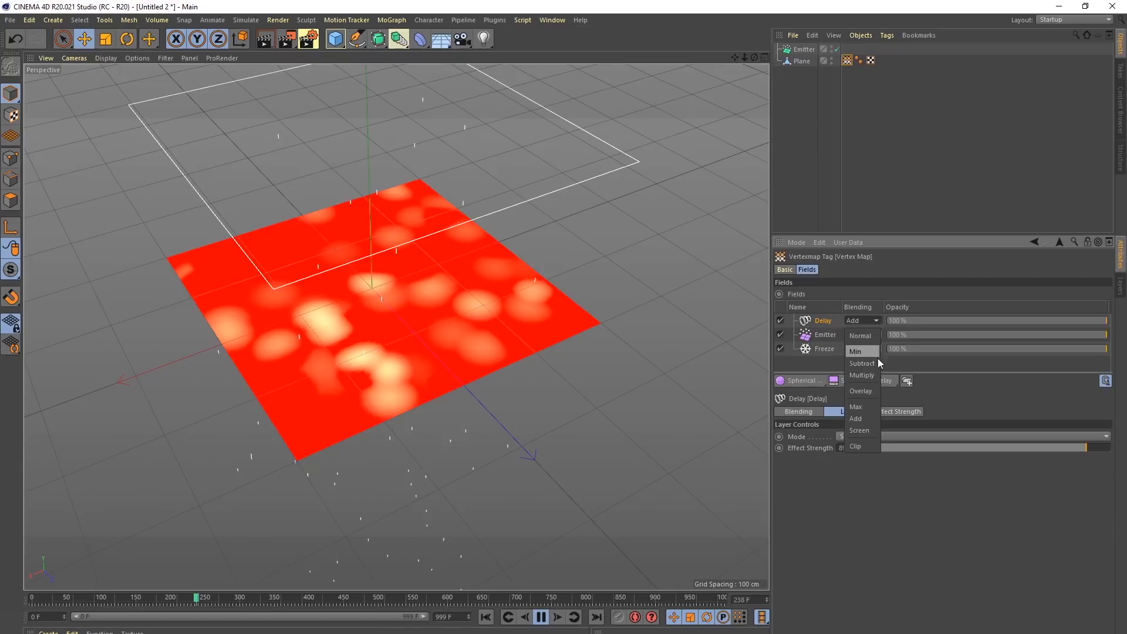
pyautogui.click(857, 406)
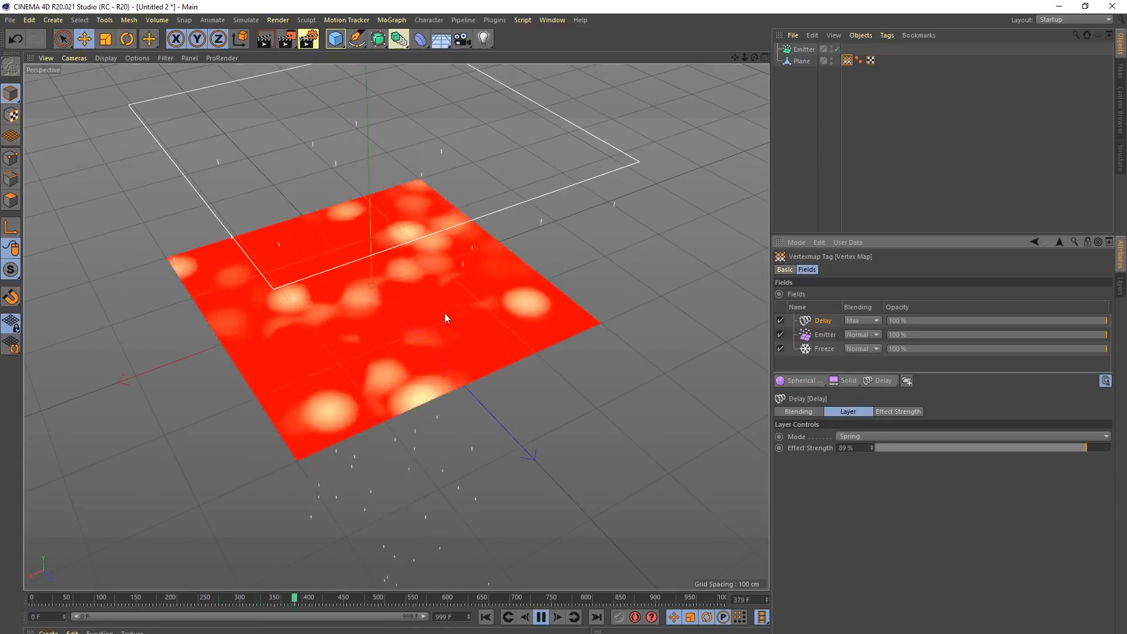
# Step: Return the Delay layer's blending to Normal and delete the Delay layer from the vertex map's field list
pyautogui.click(861, 335)
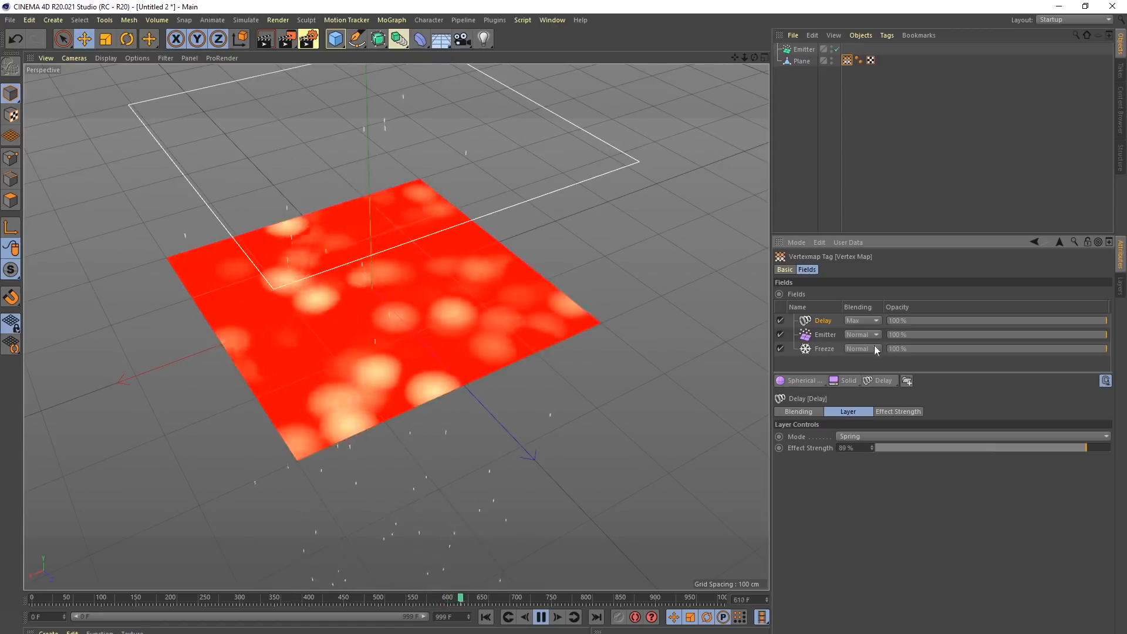
pyautogui.click(860, 321)
pyautogui.click(859, 334)
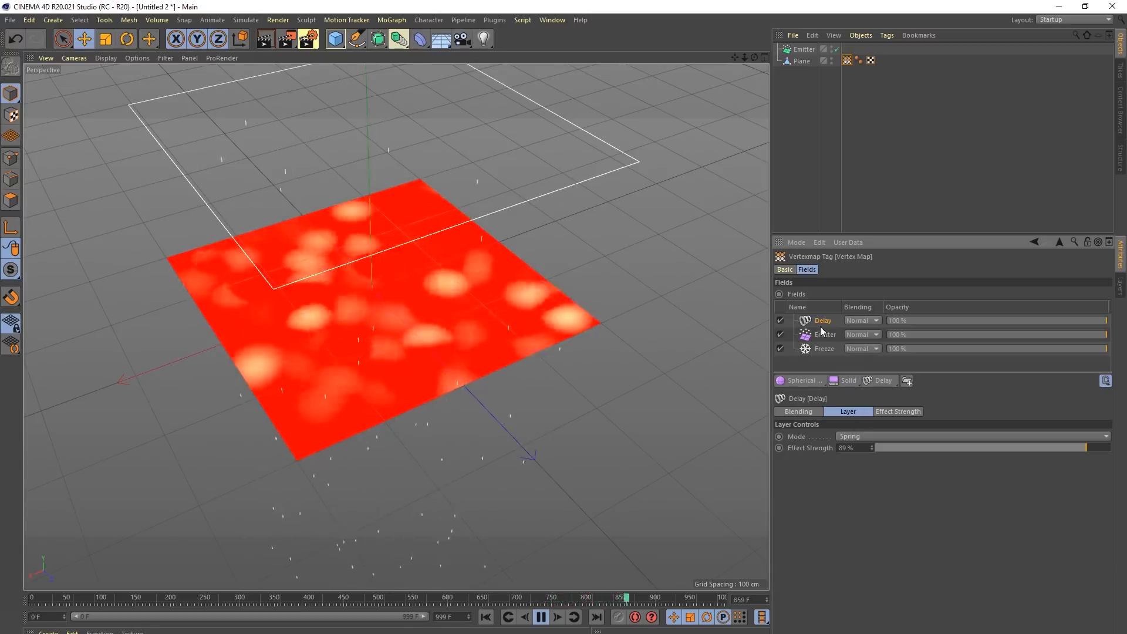
pyautogui.press('Delete')
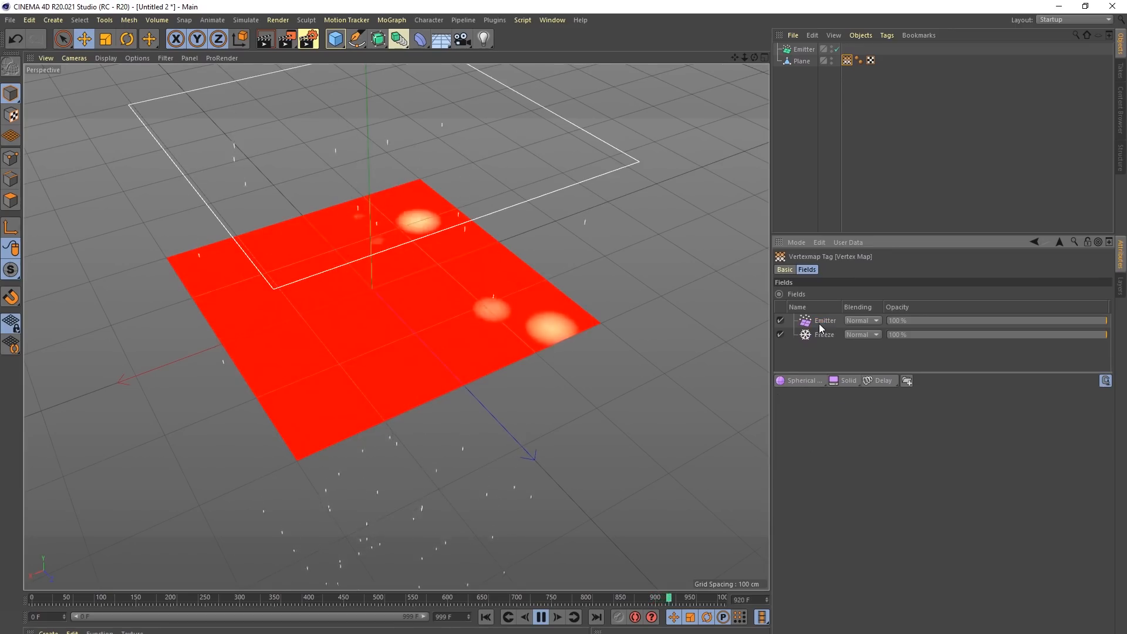
# Step: Add a Freeze modifier layer in Grow mode above the Emitter layer, and rewind the animation to frame 0
pyautogui.click(885, 382)
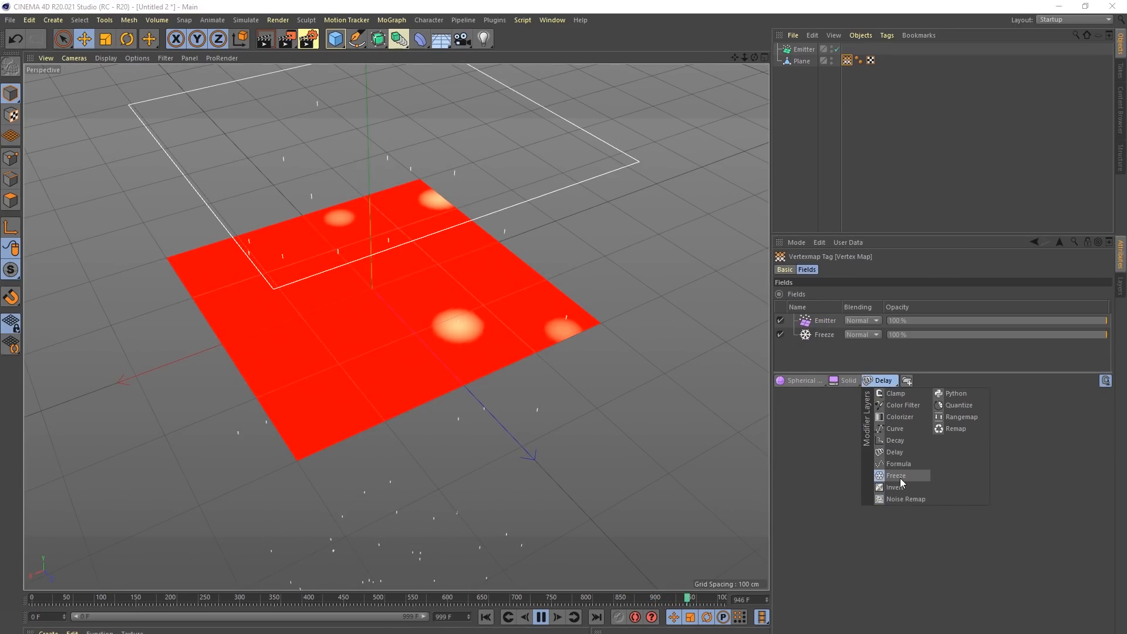
pyautogui.click(900, 478)
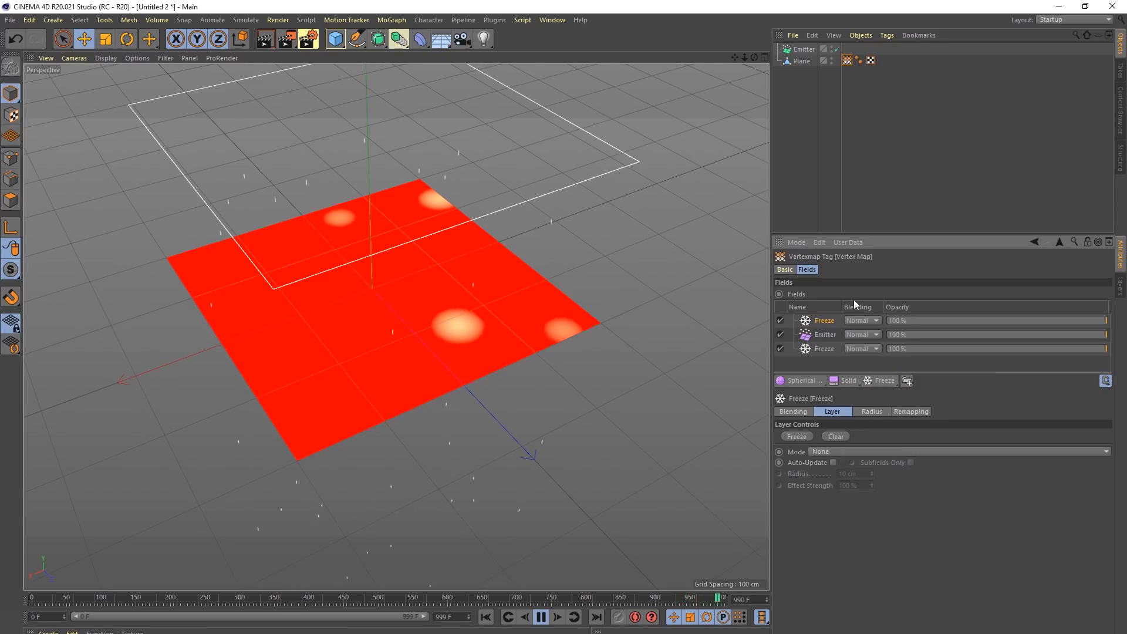
pyautogui.click(816, 453)
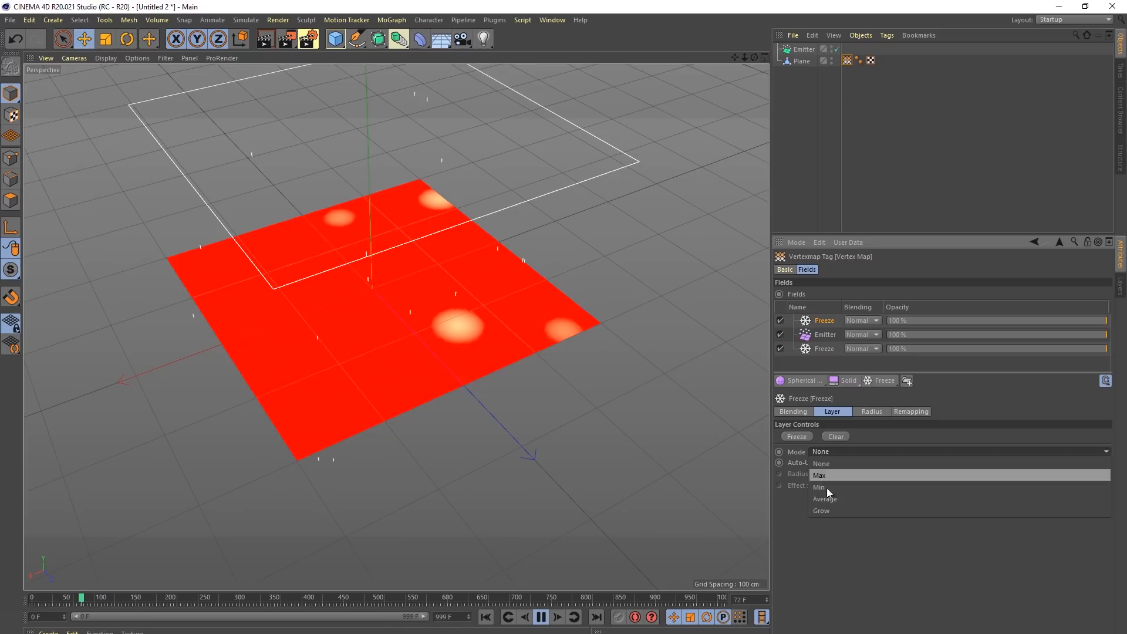
pyautogui.click(822, 510)
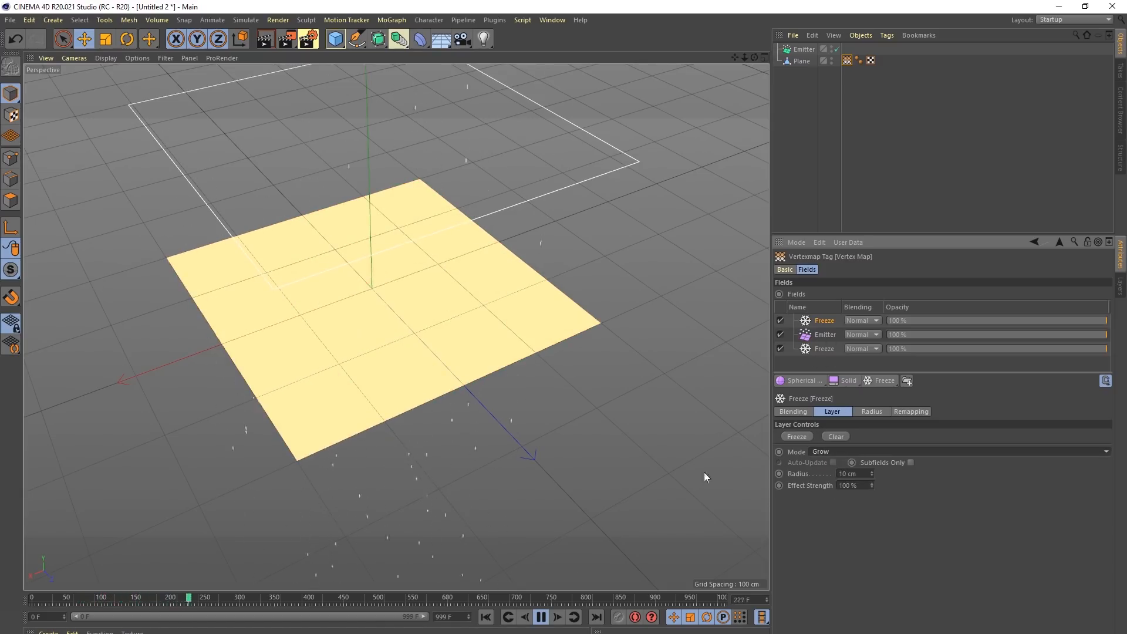
pyautogui.click(488, 617)
pyautogui.click(487, 618)
pyautogui.click(487, 617)
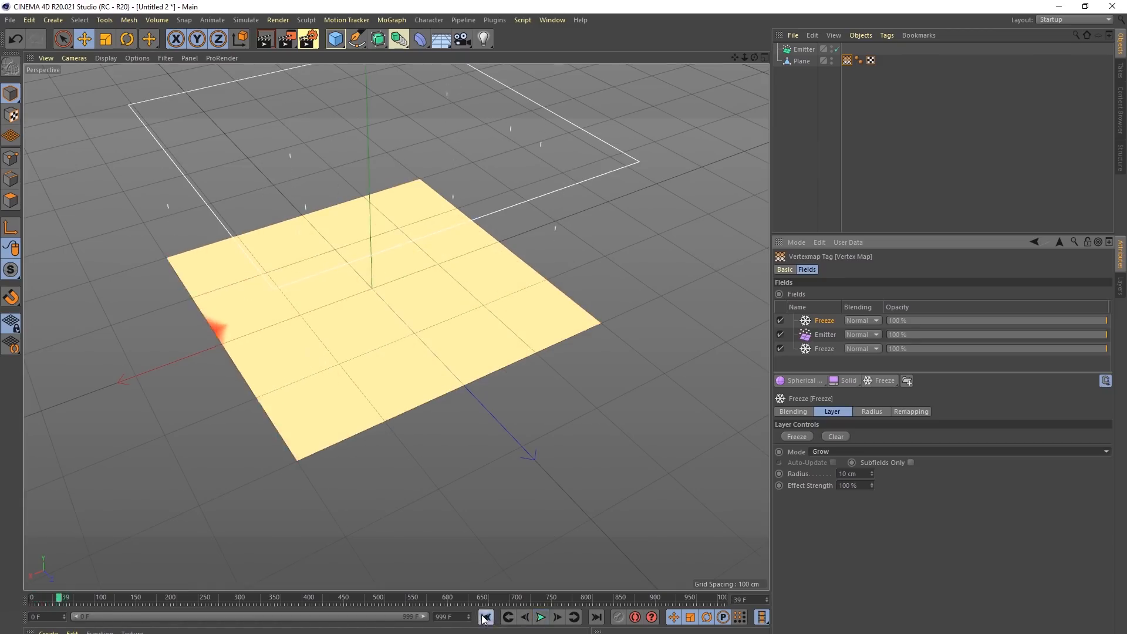
pyautogui.click(486, 617)
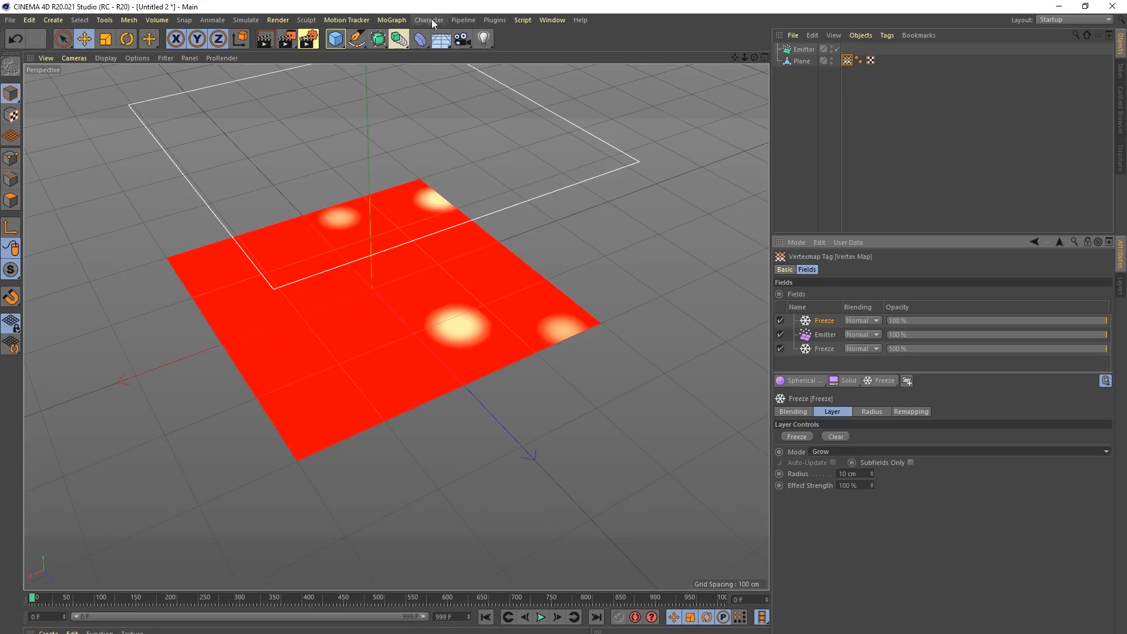
# Step: Create a Displacer deformer and make it a child of the Plane
pyautogui.click(419, 38)
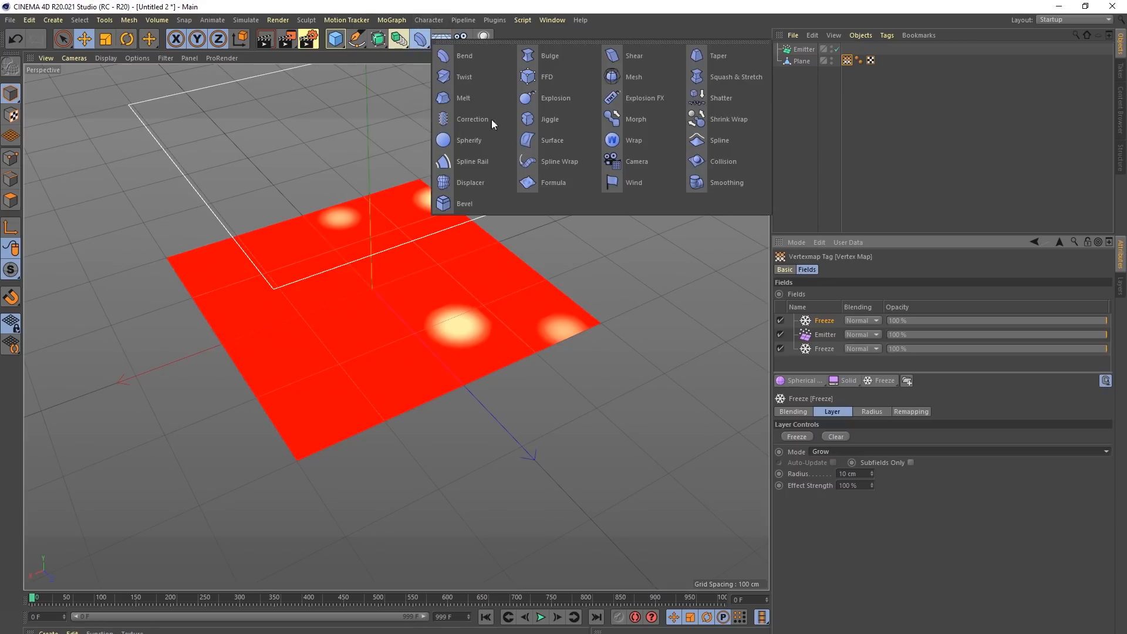
pyautogui.click(467, 182)
pyautogui.moveTo(803, 50); pyautogui.dragTo(802, 74)
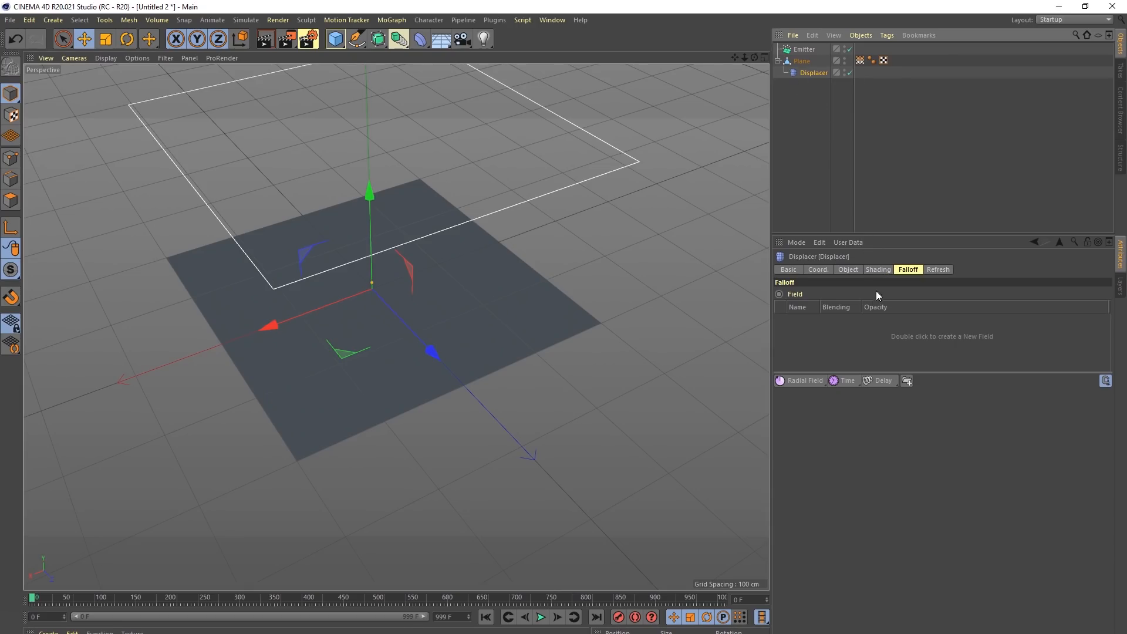
# Step: Add the Plane's vertex map to the Displacer's falloff field list and show its layer settings
pyautogui.click(878, 269)
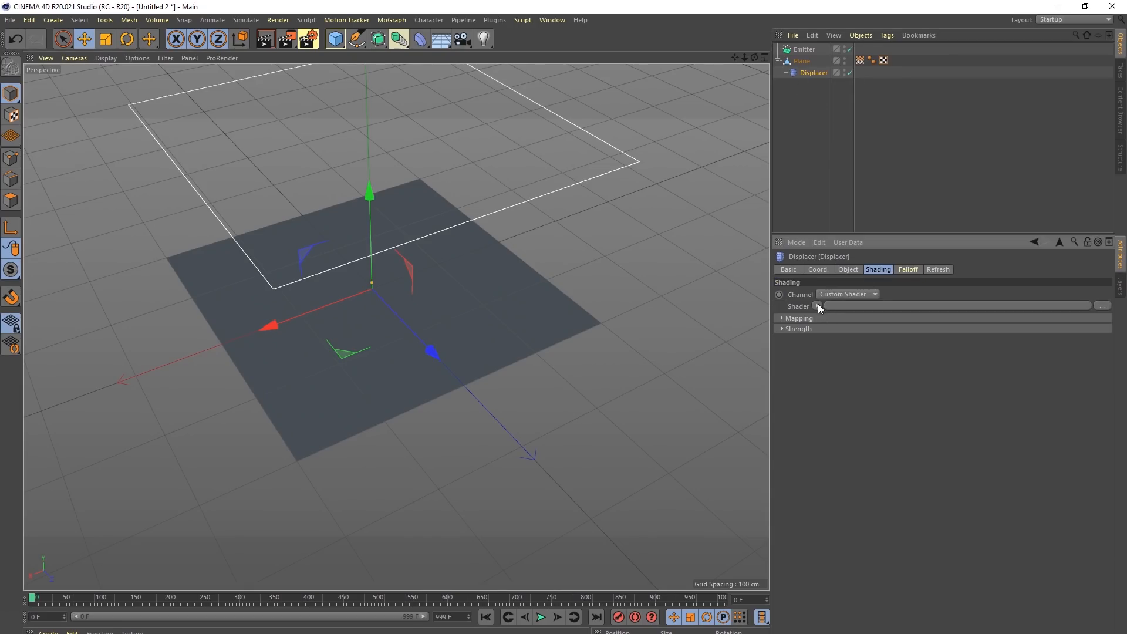
pyautogui.click(914, 270)
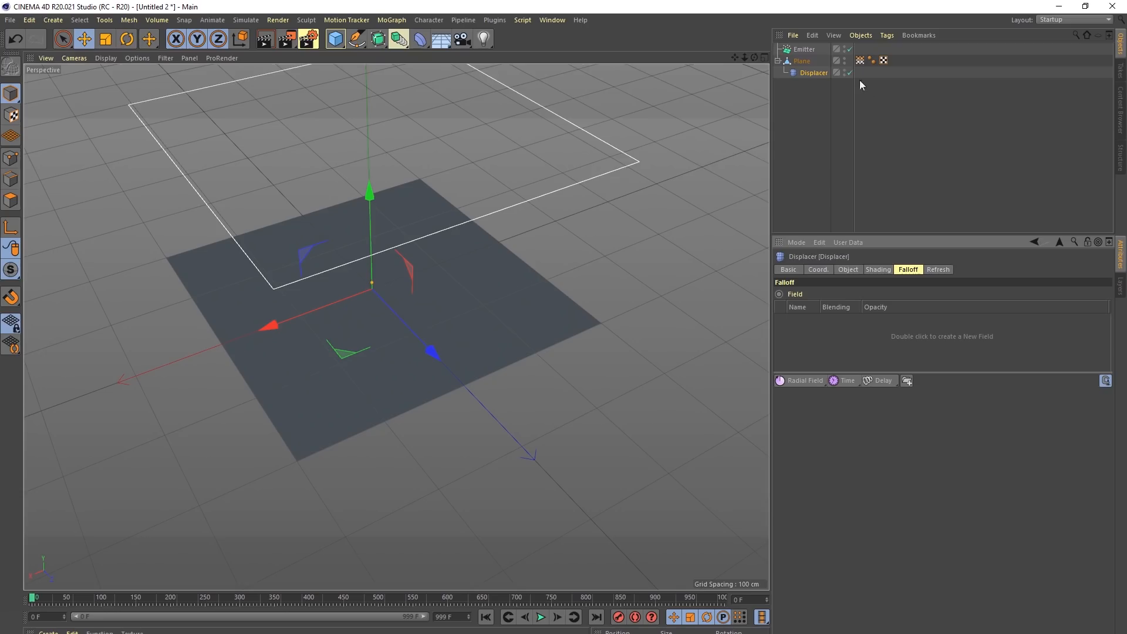
pyautogui.moveTo(857, 63); pyautogui.dragTo(851, 324)
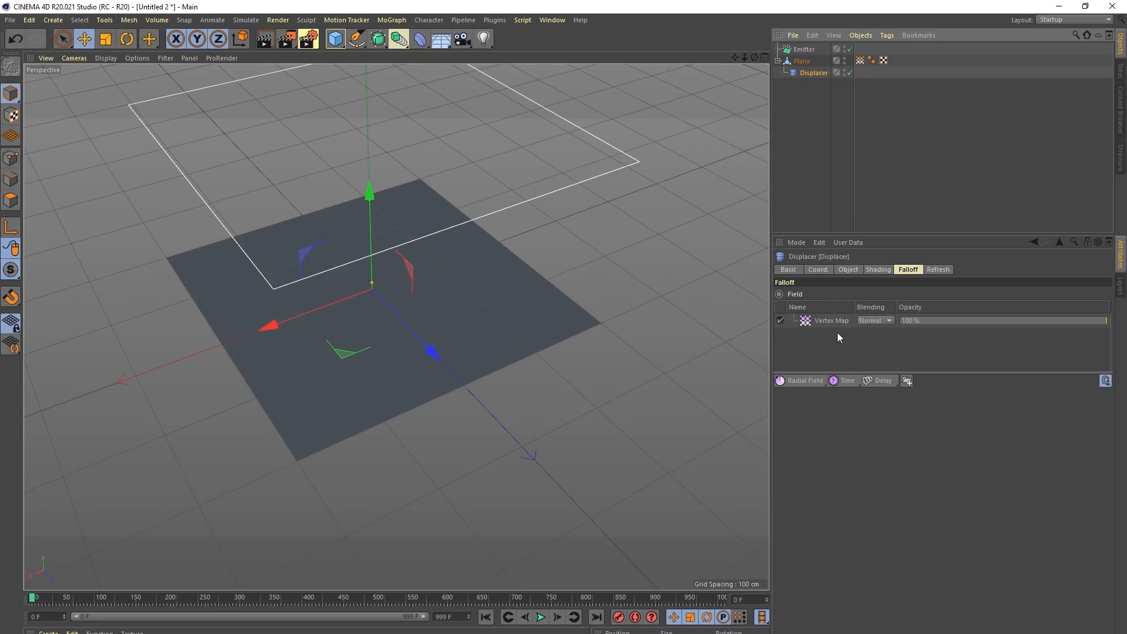
pyautogui.click(814, 322)
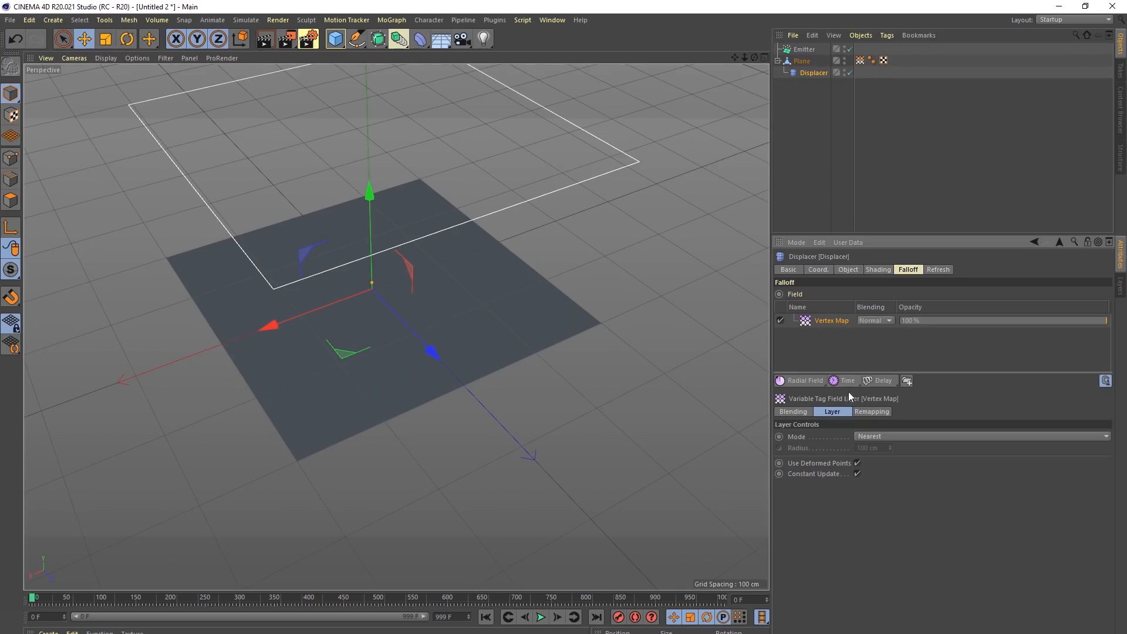
# Step: Play the animation and assign a Color shader as the Displacer's custom shader
pyautogui.click(541, 617)
pyautogui.click(816, 72)
pyautogui.click(871, 269)
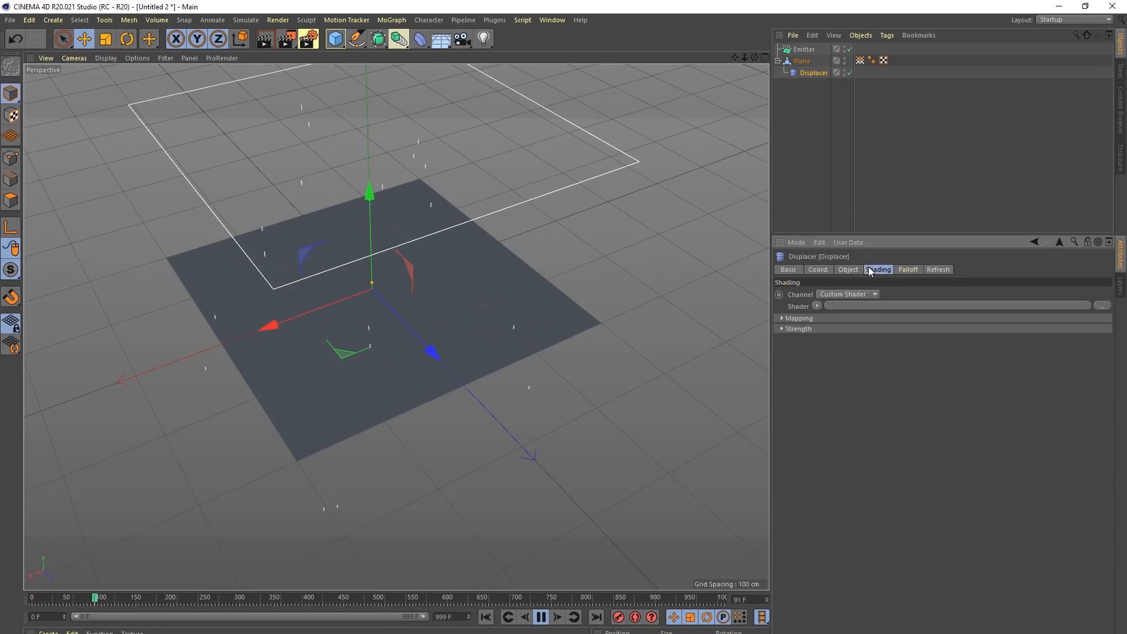
pyautogui.click(818, 305)
pyautogui.click(835, 396)
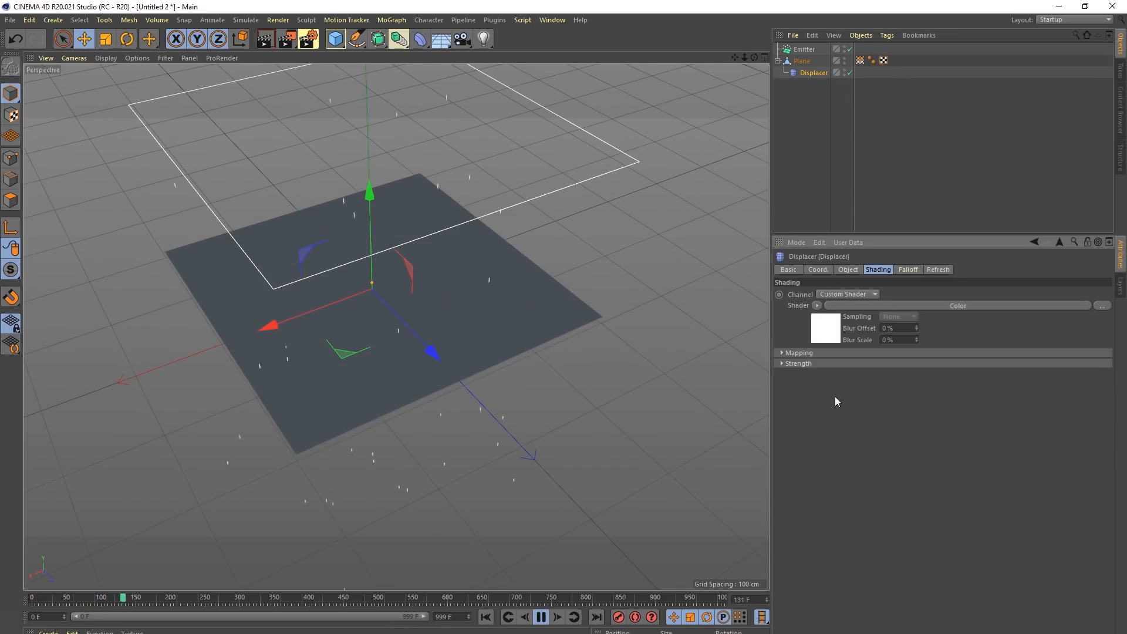
# Step: Try Index mode on the Vertex Map layer in the Displacer's falloff, and delete that layer
pyautogui.click(908, 270)
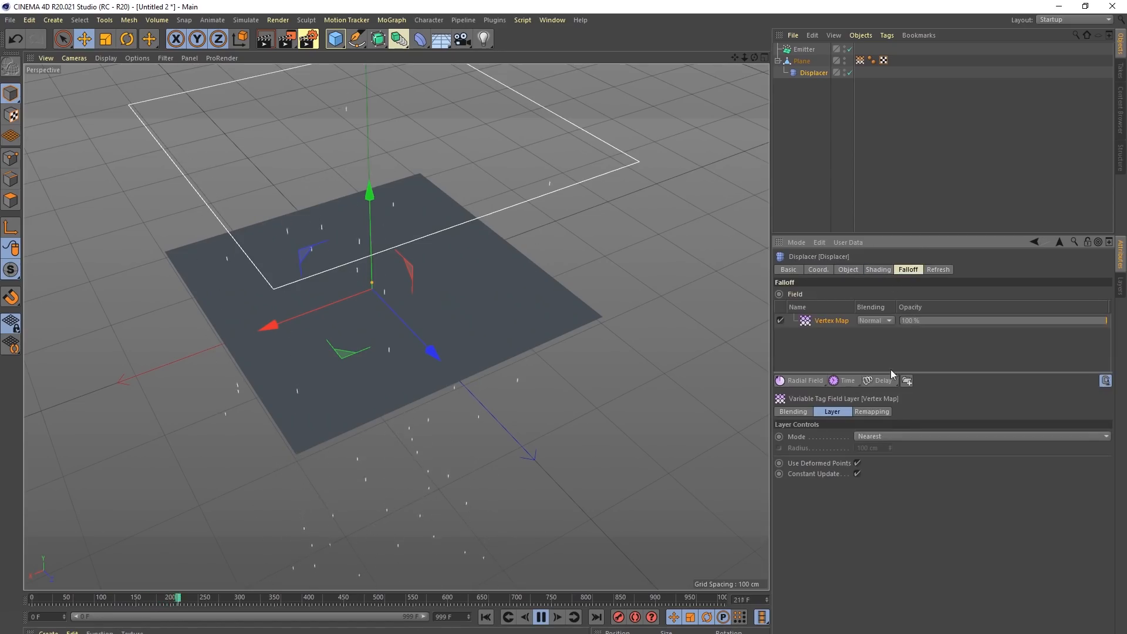
pyautogui.click(868, 437)
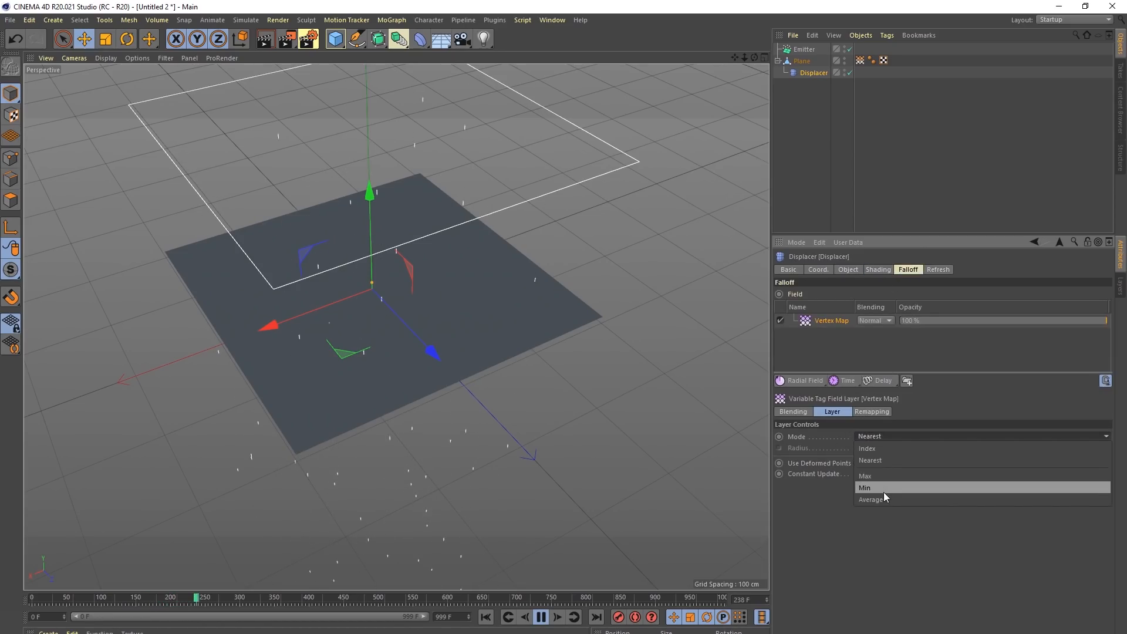
pyautogui.click(884, 450)
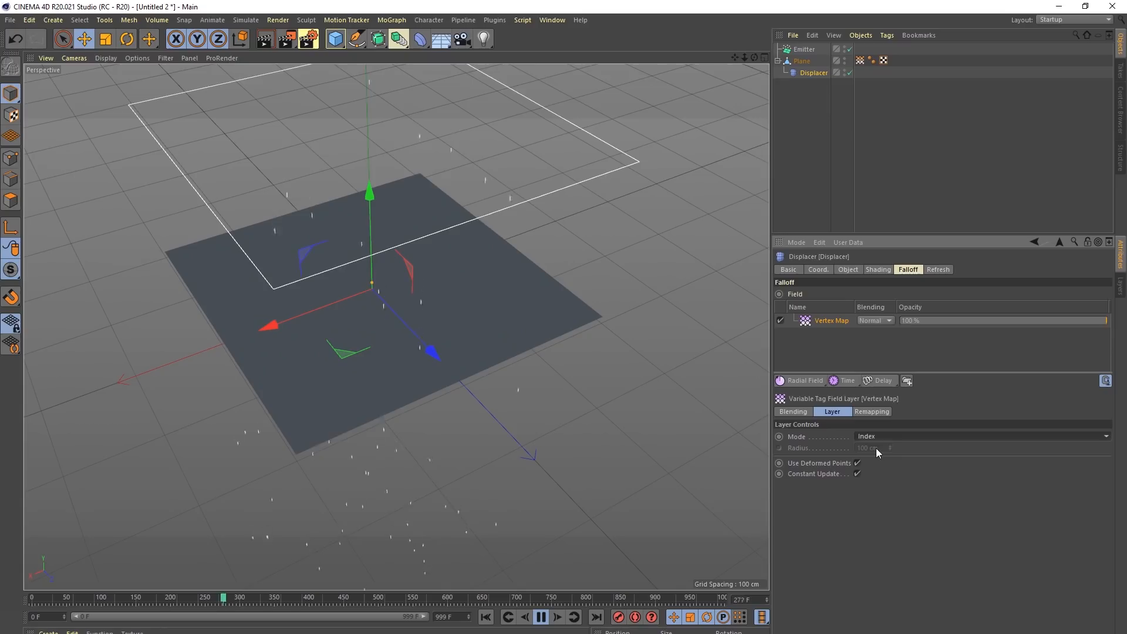
pyautogui.click(863, 414)
pyautogui.click(798, 411)
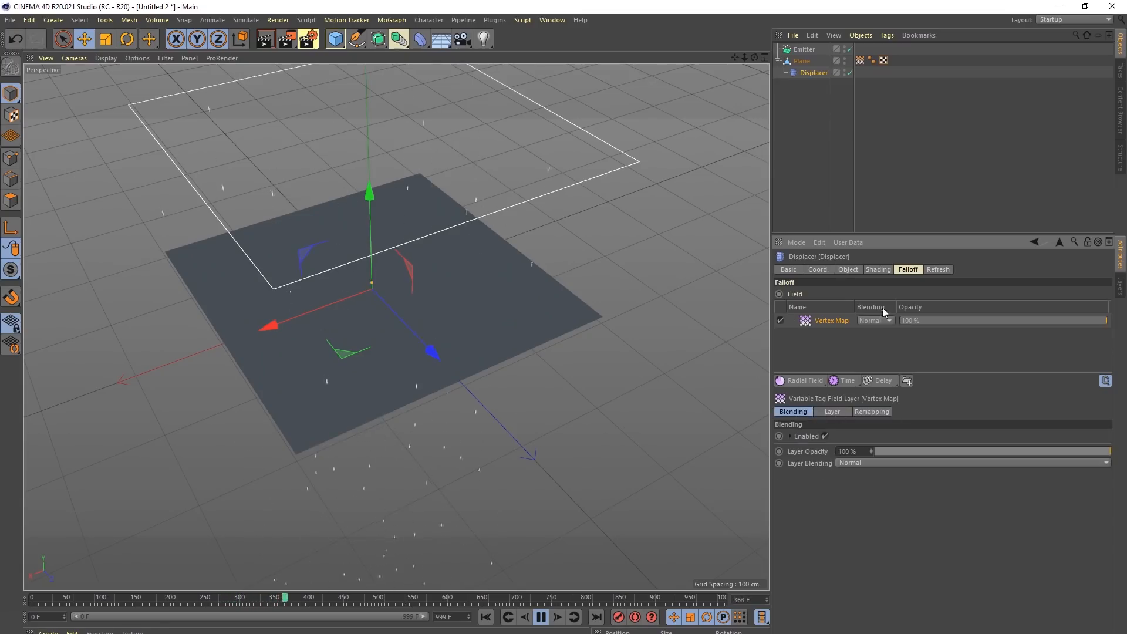
pyautogui.press('Delete')
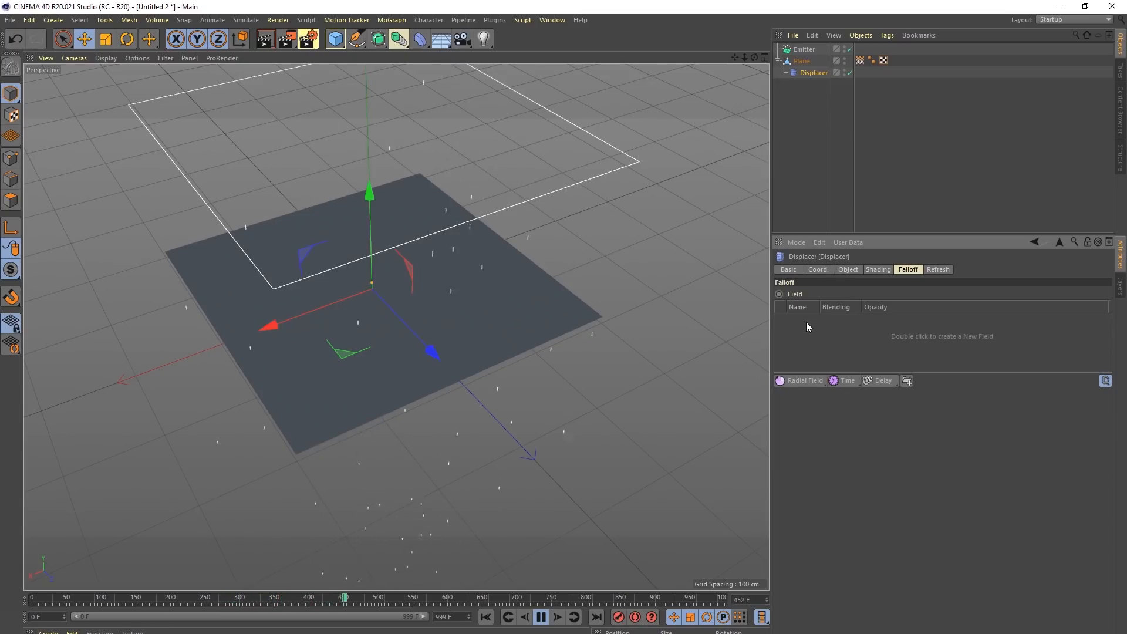
# Step: Replace the Displacer's shader with a Vertex Map shader and link the Plane's vertex map tag to it
pyautogui.click(813, 73)
pyautogui.click(875, 270)
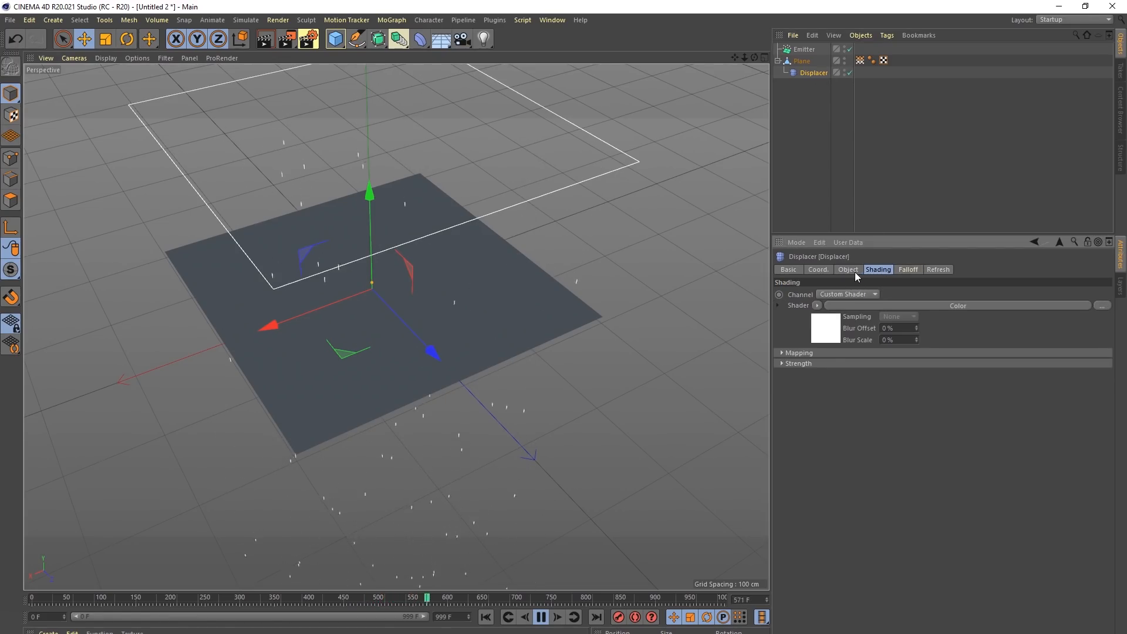
pyautogui.click(818, 305)
pyautogui.moveTo(844, 528)
pyautogui.click(886, 504)
pyautogui.click(823, 327)
pyautogui.moveTo(864, 62); pyautogui.dragTo(858, 364)
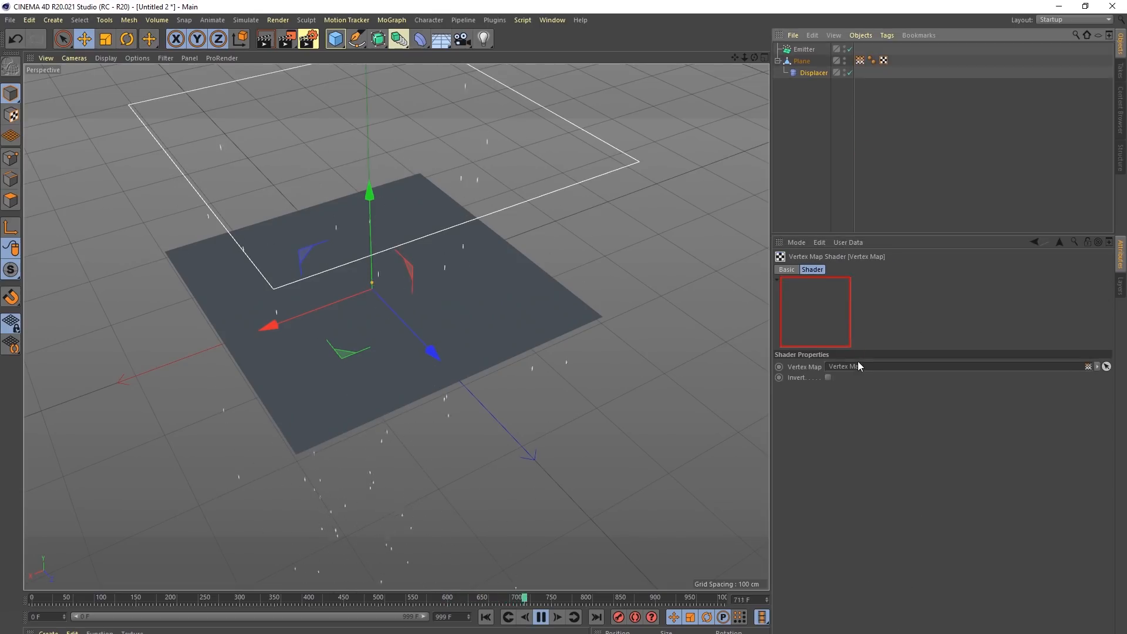
# Step: Set the Displacer's height to 72 cm
pyautogui.click(816, 73)
pyautogui.click(856, 270)
pyautogui.moveTo(852, 322); pyautogui.dragTo(856, 290)
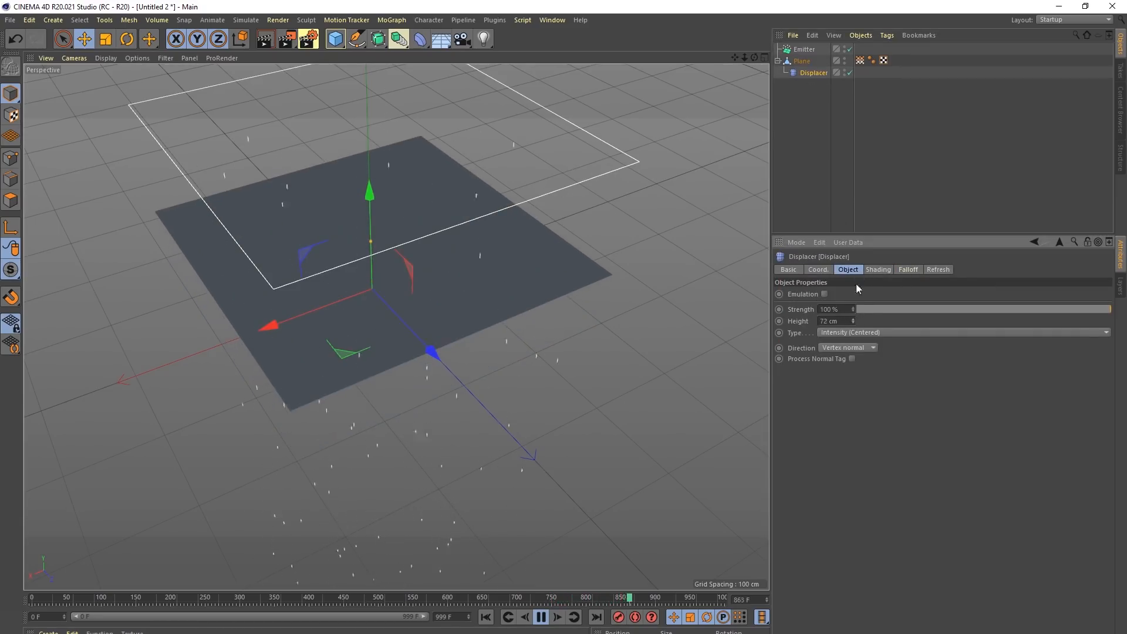
# Step: Delete the Freeze layer above the Emitter in the vertex map's fields and inspect the displaced plane during playback
pyautogui.click(860, 61)
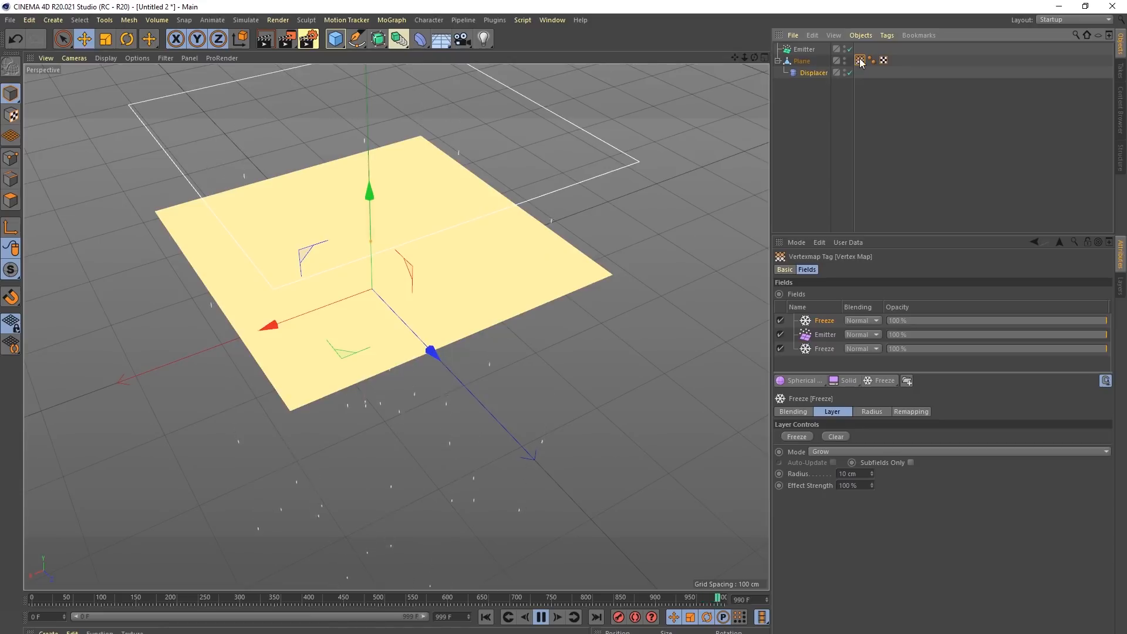
pyautogui.press('Delete')
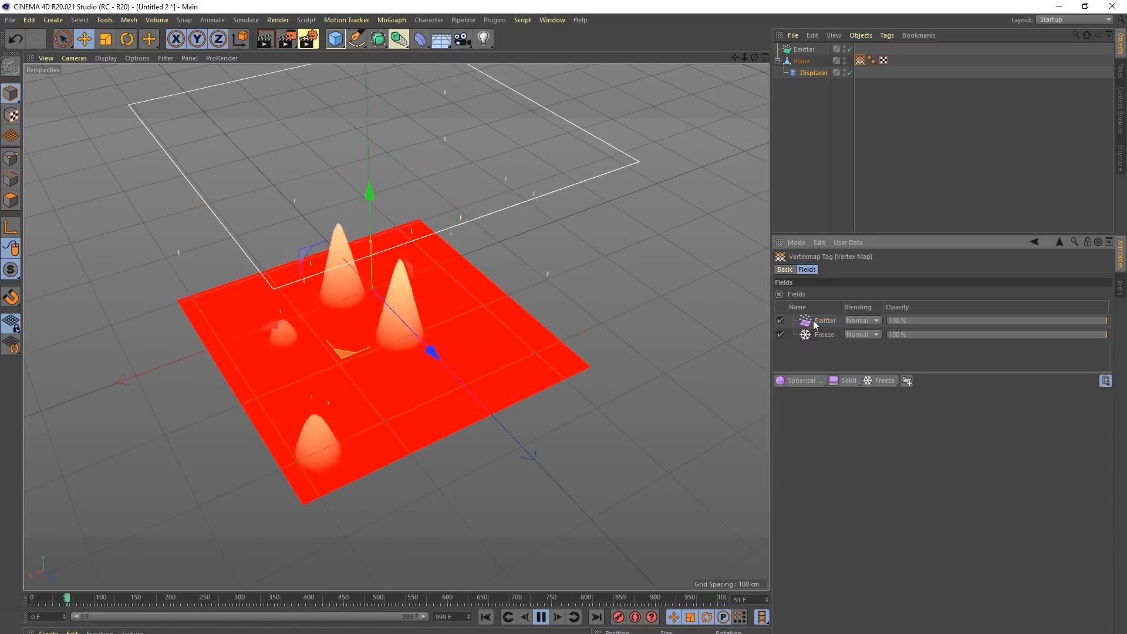
pyautogui.click(813, 183)
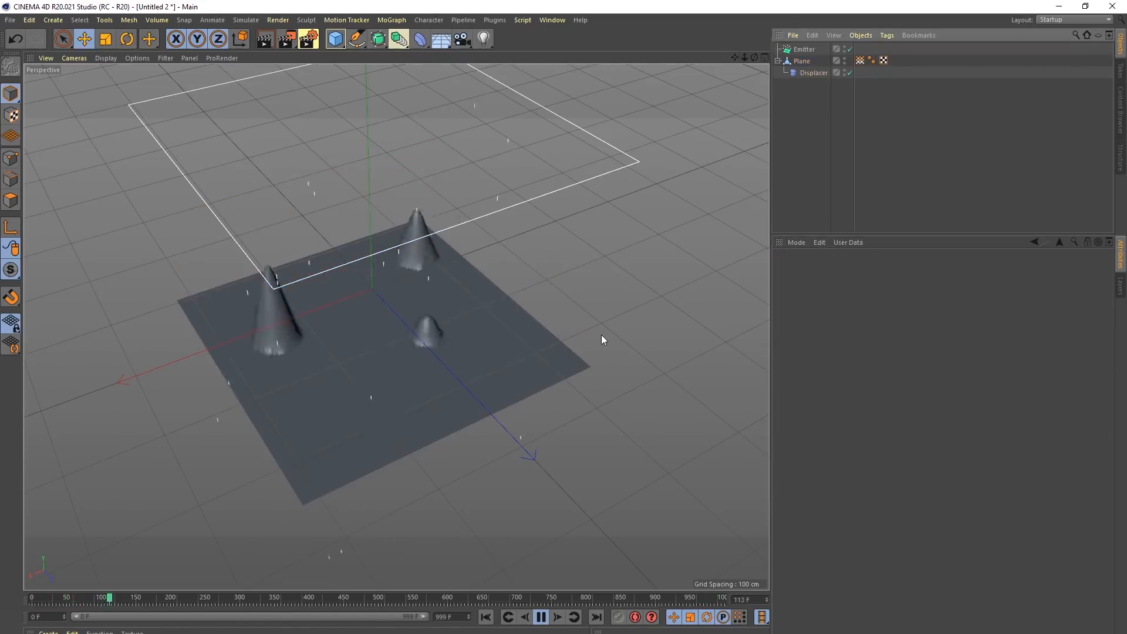
pyautogui.click(860, 60)
pyautogui.moveTo(428, 408)
pyautogui.keyDown('alt'); pyautogui.mouseDown()
pyautogui.moveTo(393, 340)
pyautogui.moveTo(428, 393)
pyautogui.mouseUp(); pyautogui.keyUp('alt')
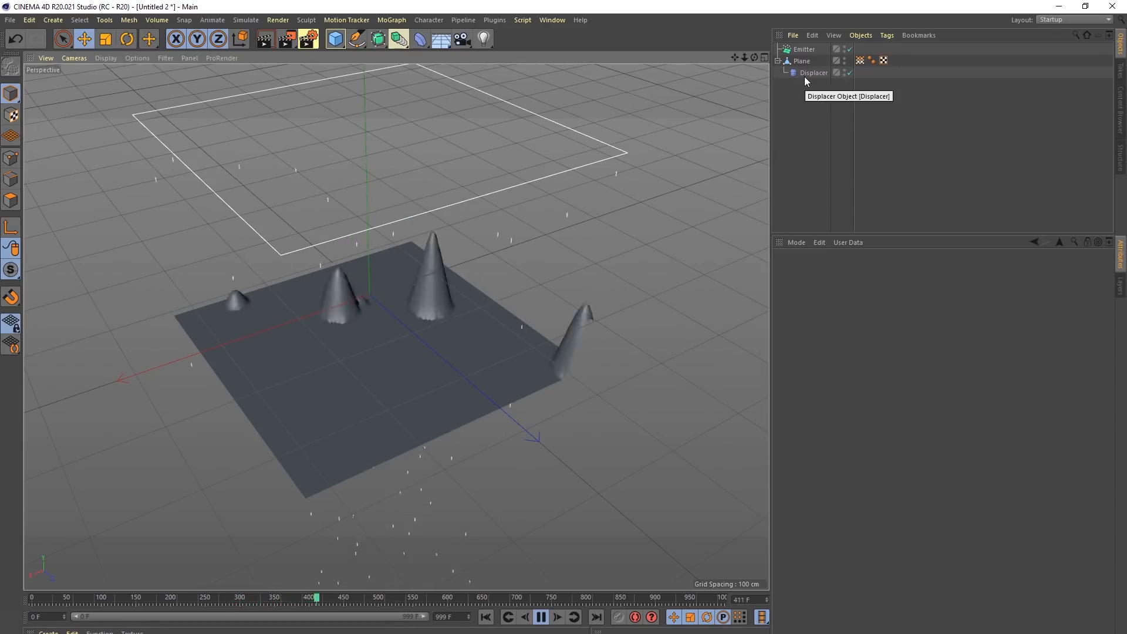
# Step: Try a second copy of the Displacer under the Plane with its type set to Intensity, and delete the copy
pyautogui.moveTo(804, 76); pyautogui.dragTo(813, 84)
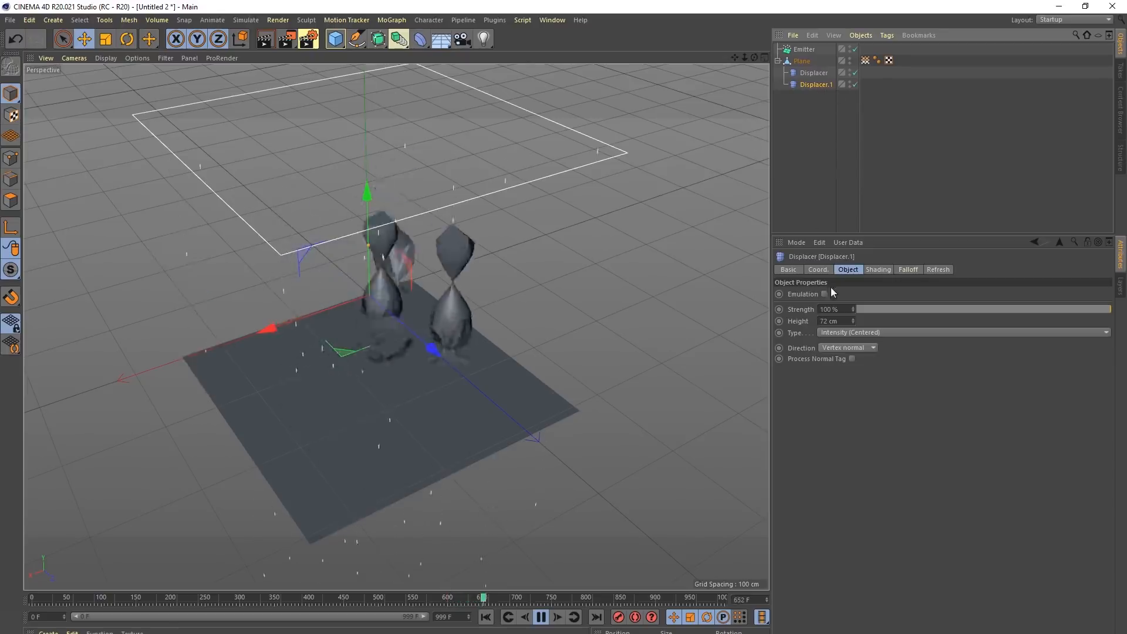
pyautogui.click(842, 331)
pyautogui.click(845, 343)
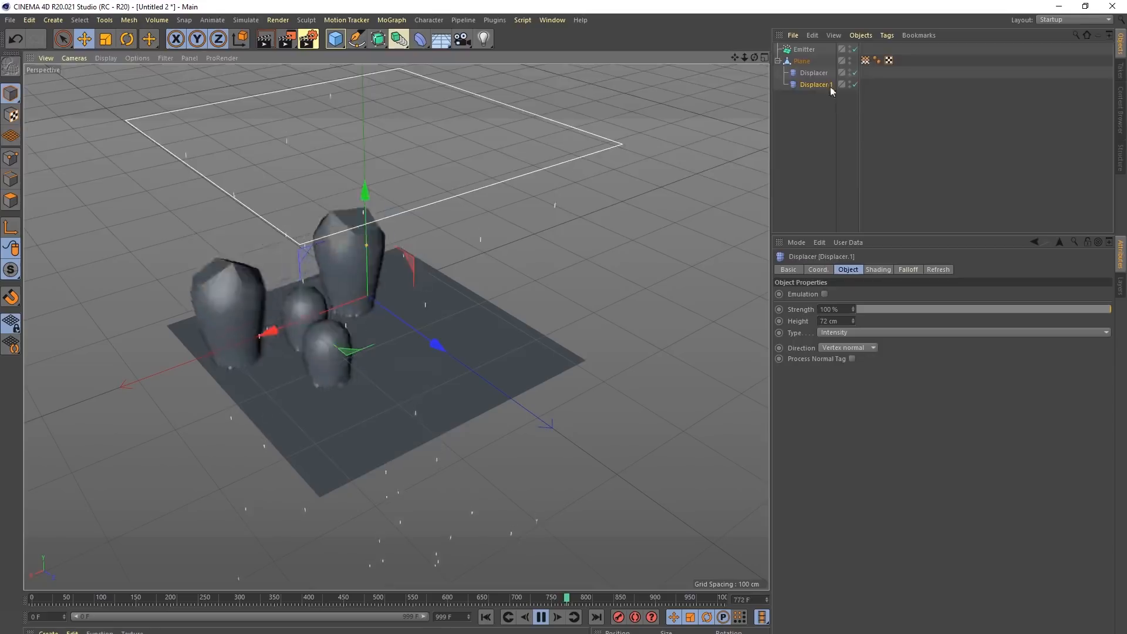
pyautogui.press('Delete')
pyautogui.keyDown('alt'); pyautogui.moveTo(519, 301); pyautogui.dragTo(499, 308); pyautogui.keyUp('alt')
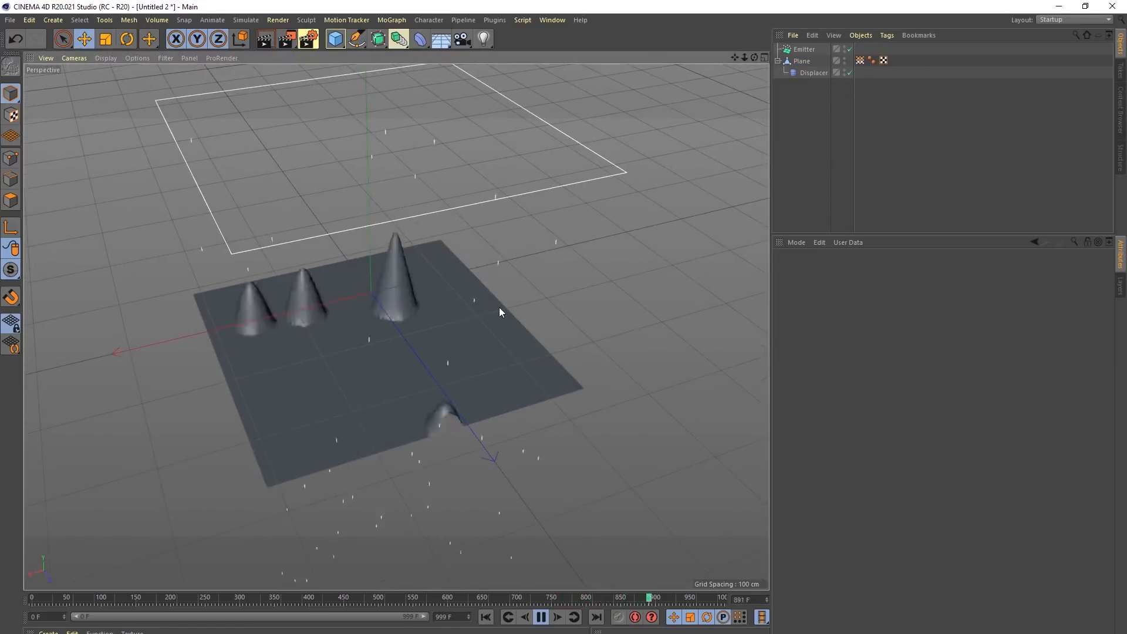
# Step: Delete the Emitter object and the Plane's vertex map tag from the scene
pyautogui.click(803, 52)
pyautogui.press('Delete')
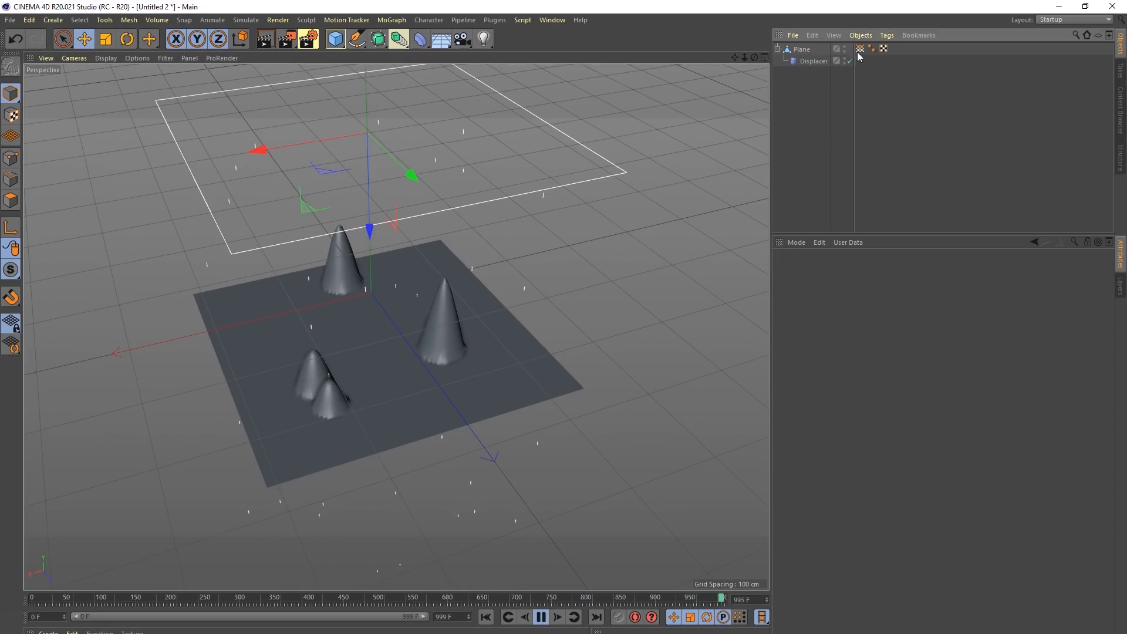
pyautogui.click(810, 61)
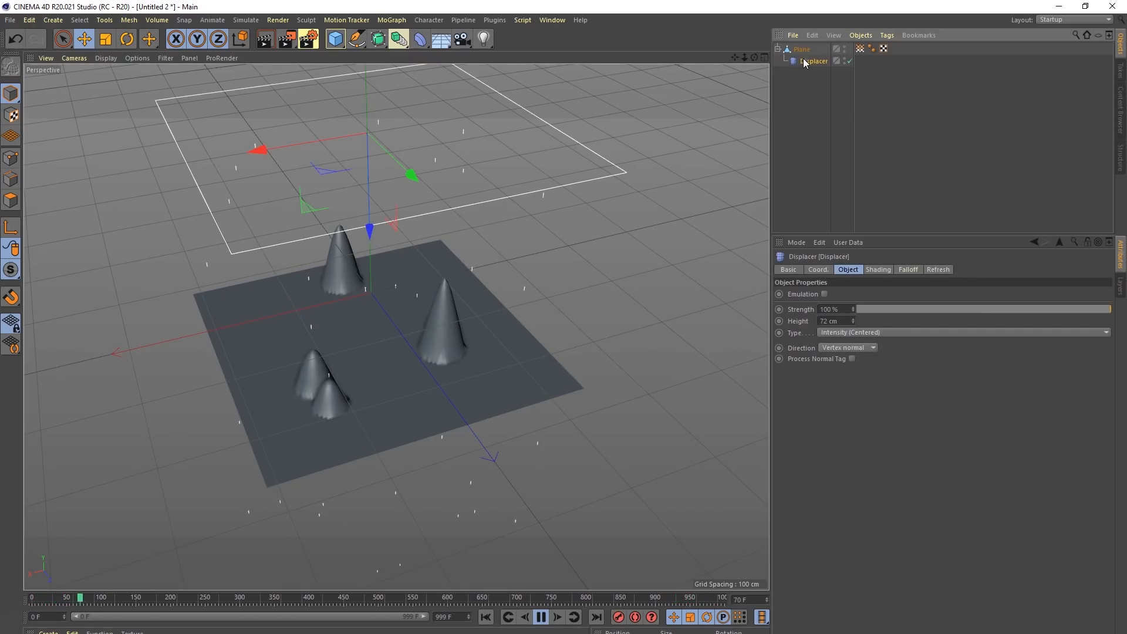
pyautogui.click(861, 49)
pyautogui.press('Delete')
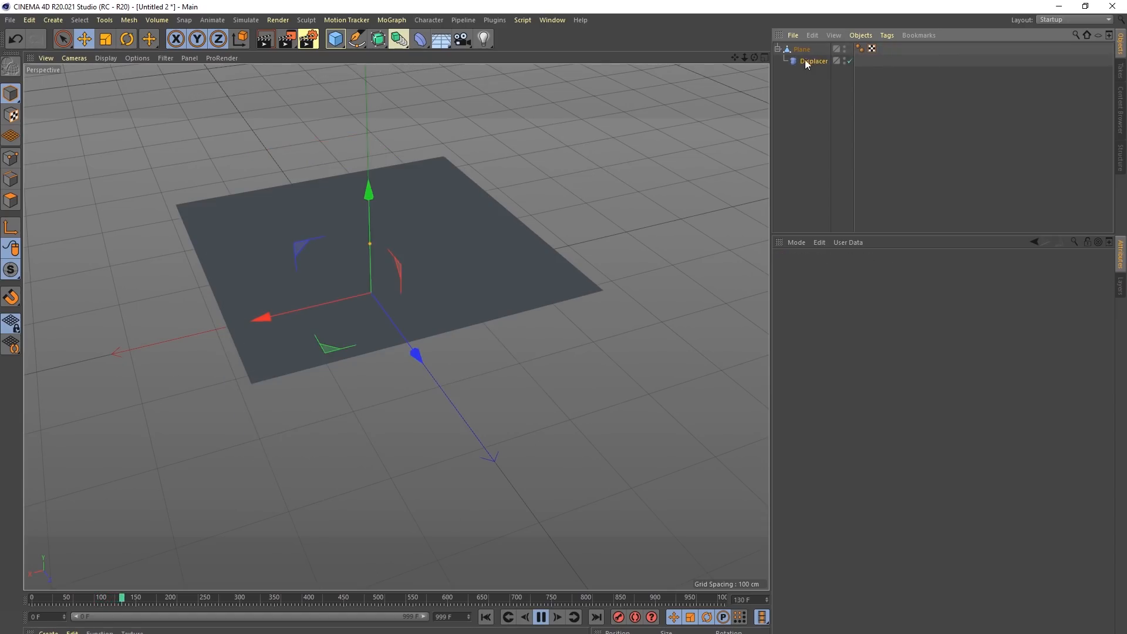
# Step: Set the Displacer's height to 100 cm
pyautogui.click(804, 61)
pyautogui.doubleClick(837, 321)
pyautogui.write('100')
pyautogui.press('Return')
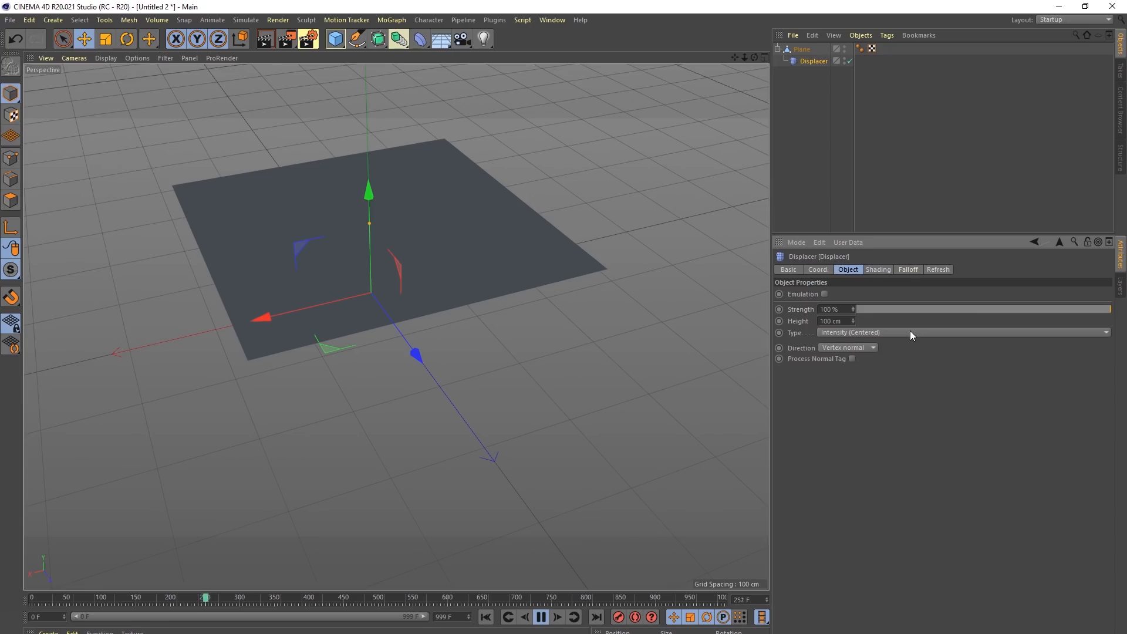
# Step: Add a Spherical Field to the Displacer's falloff
pyautogui.click(422, 40)
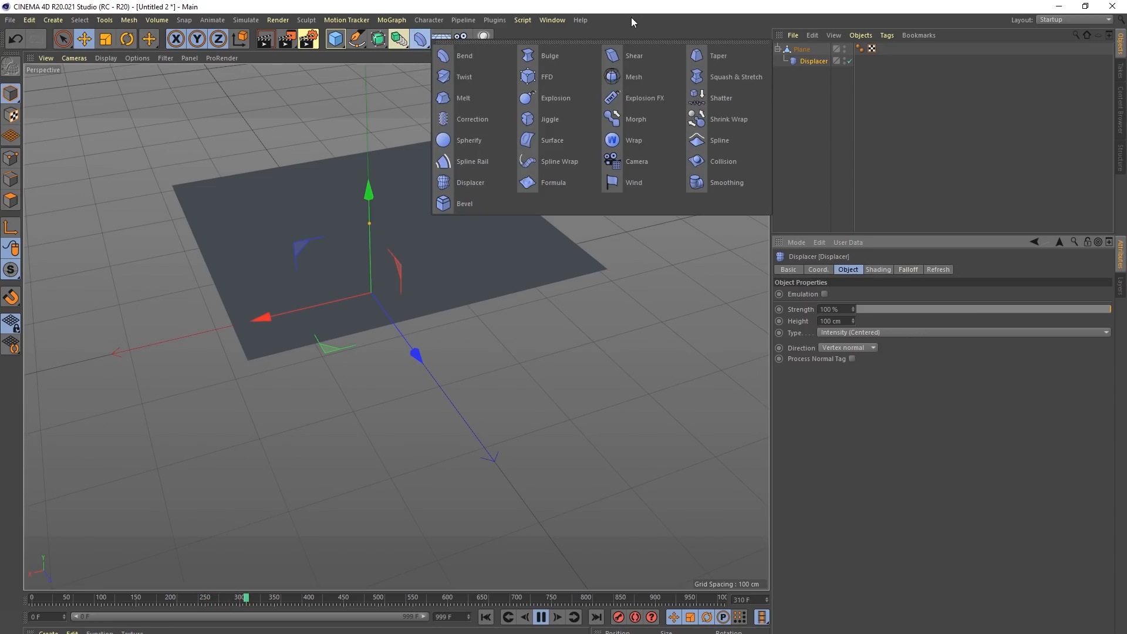
pyautogui.click(919, 273)
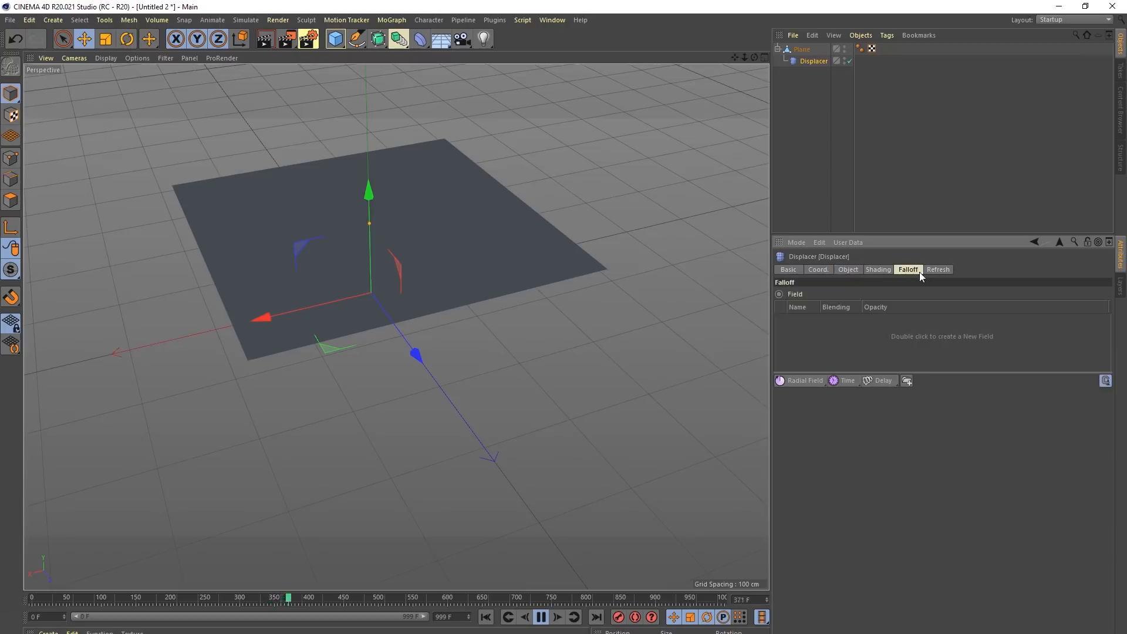
pyautogui.keyDown('alt'); pyautogui.moveTo(266, 402); pyautogui.dragTo(756, 343); pyautogui.keyUp('alt')
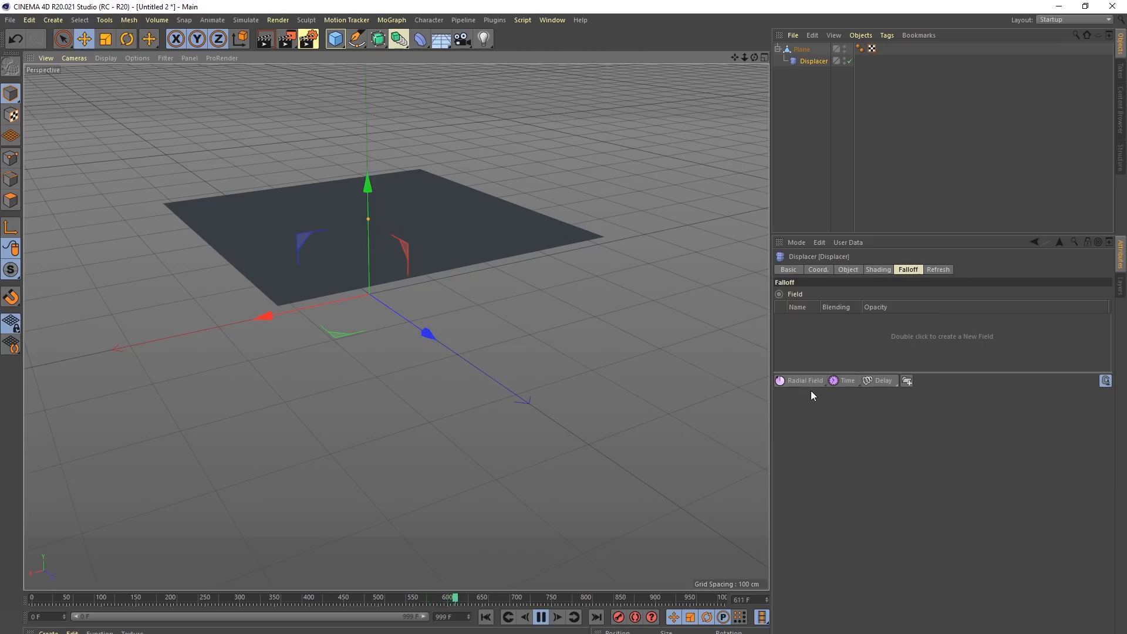
pyautogui.keyDown('alt'); pyautogui.moveTo(515, 230); pyautogui.dragTo(532, 281); pyautogui.keyUp('alt')
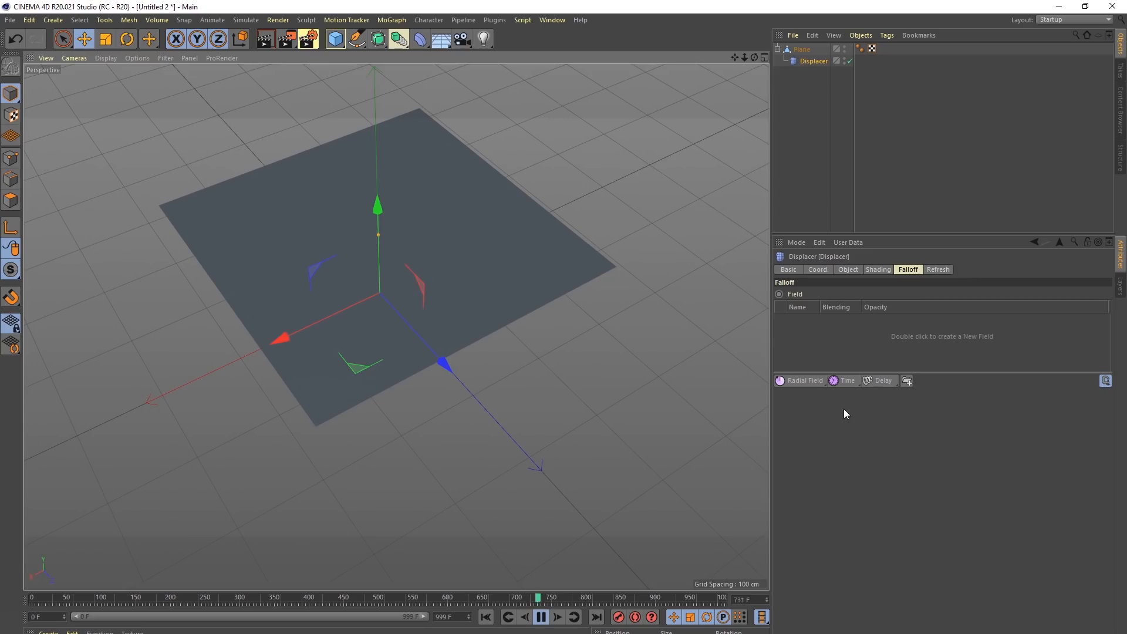
pyautogui.click(801, 385)
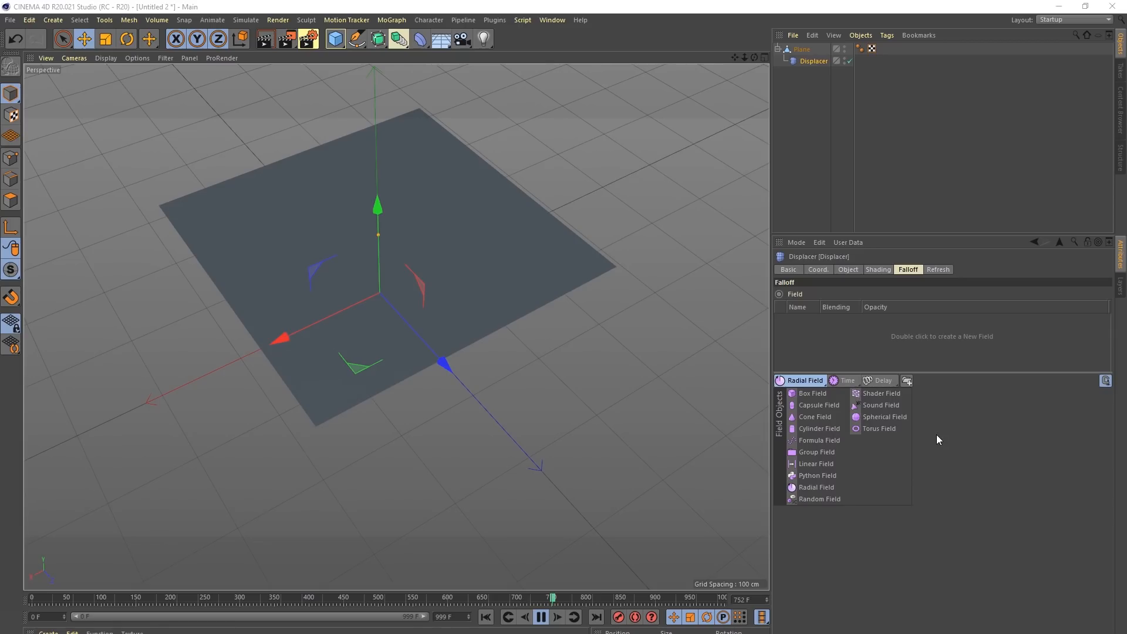
pyautogui.click(863, 417)
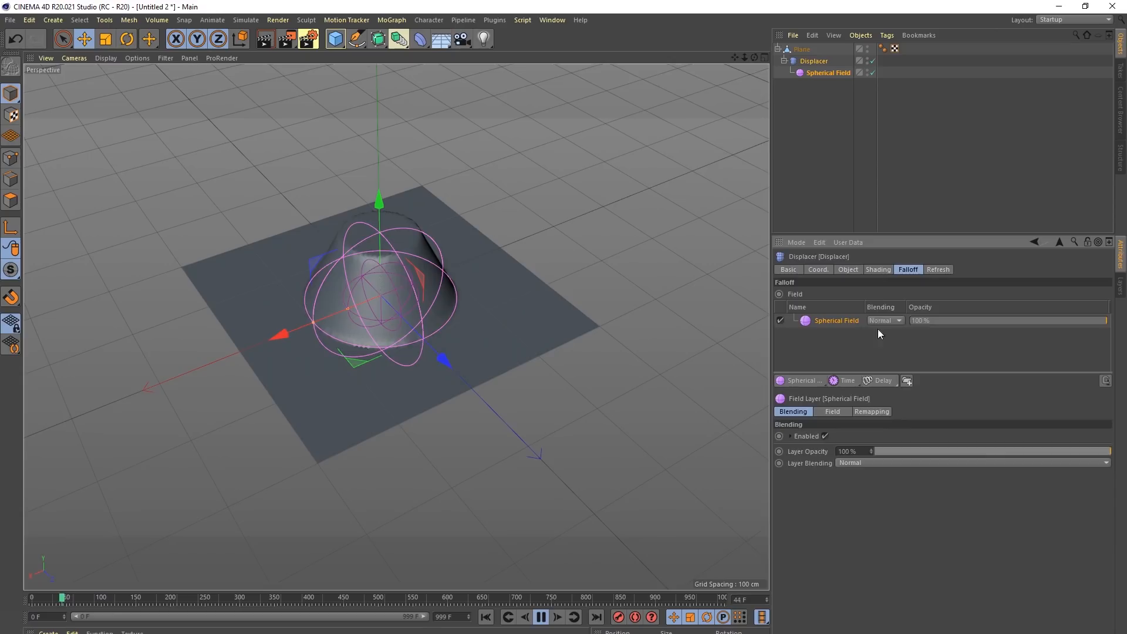
# Step: Check the Displacer's shading channel and shader, and return to its falloff settings
pyautogui.click(879, 270)
pyautogui.click(909, 270)
pyautogui.click(879, 271)
pyautogui.click(817, 305)
pyautogui.click(853, 415)
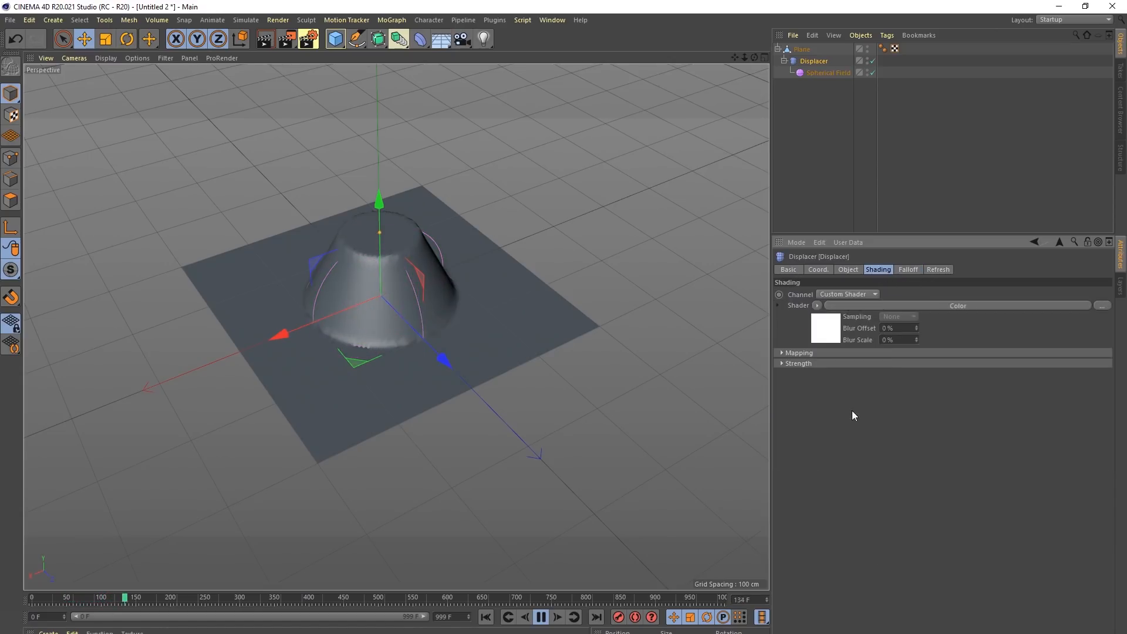
pyautogui.click(909, 270)
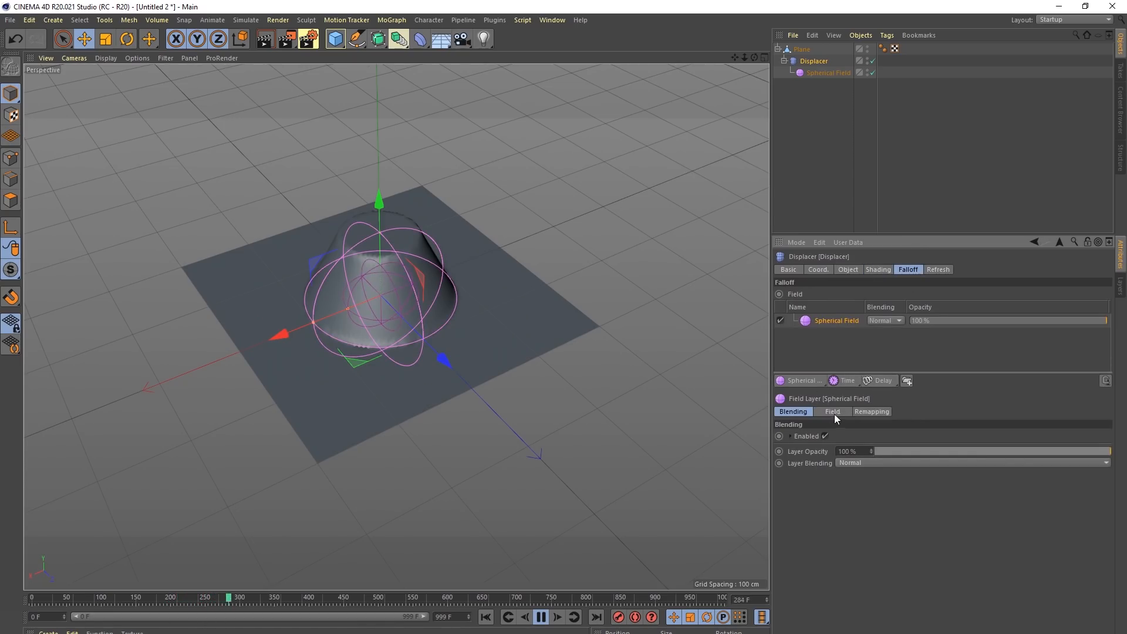
# Step: Set the Spherical Field's remapping contour mode to Curve and its inner offset to 0 %
pyautogui.click(813, 74)
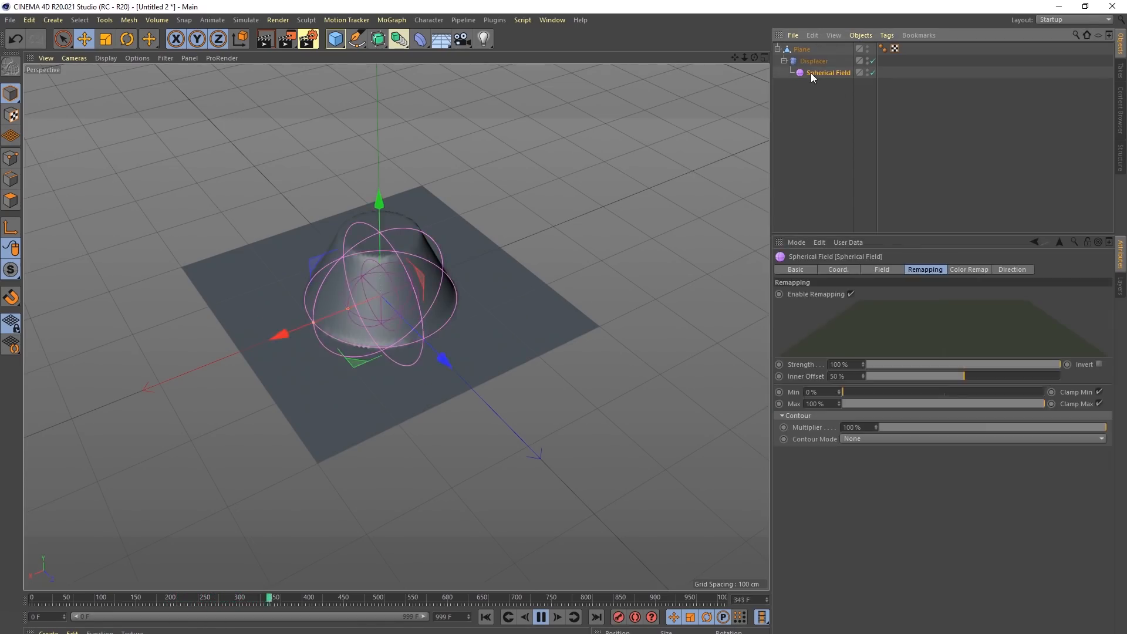
pyautogui.click(939, 439)
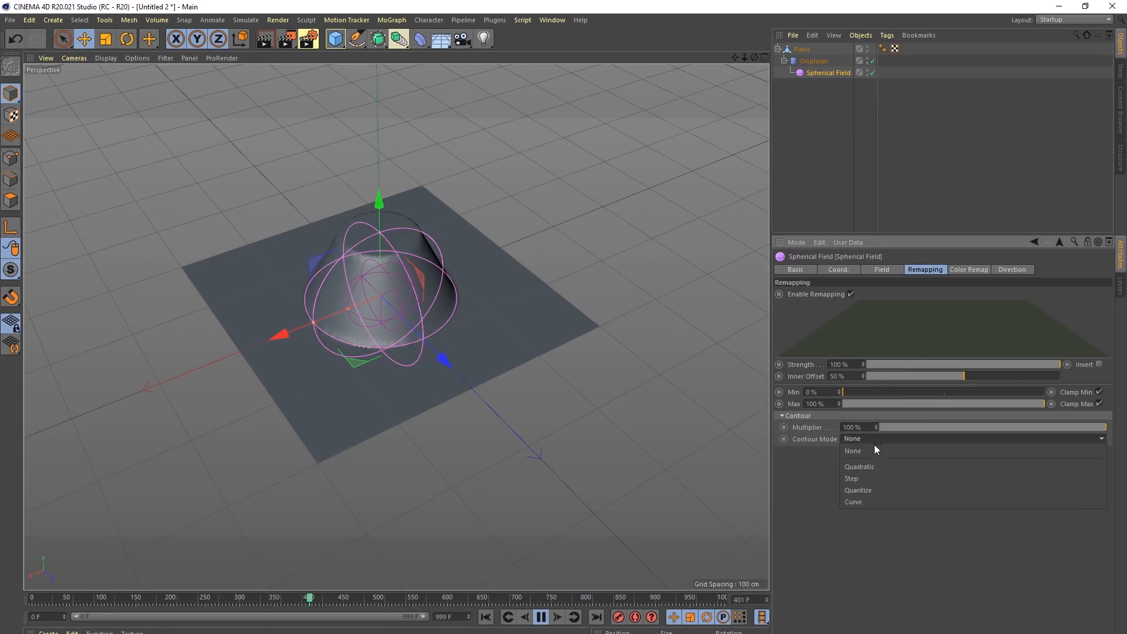
pyautogui.click(862, 501)
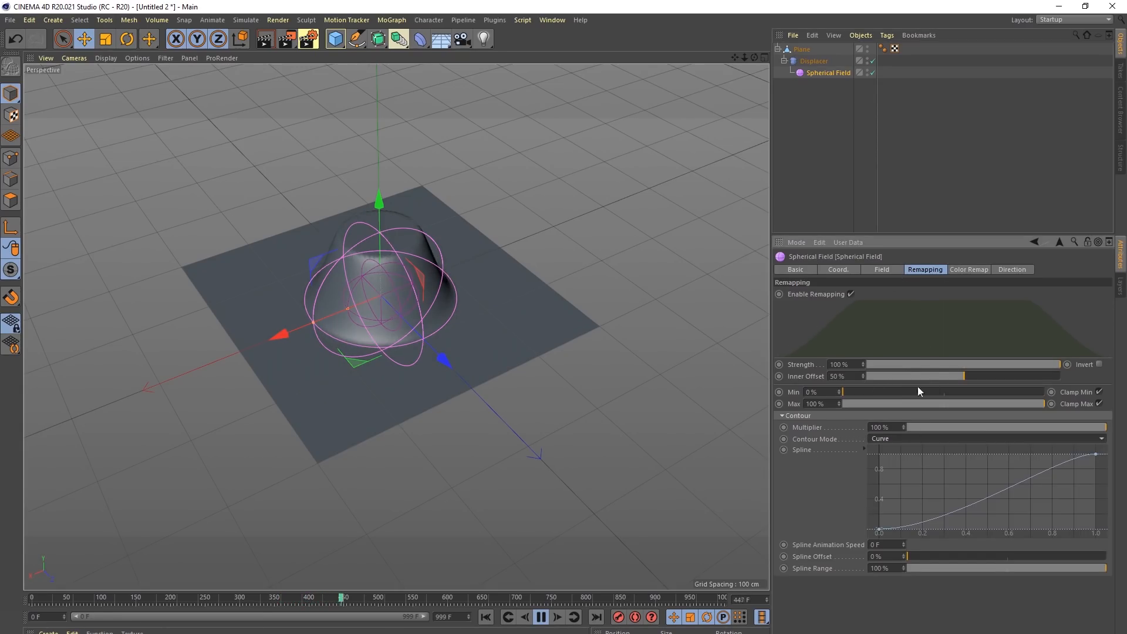
pyautogui.moveTo(917, 375); pyautogui.dragTo(786, 379)
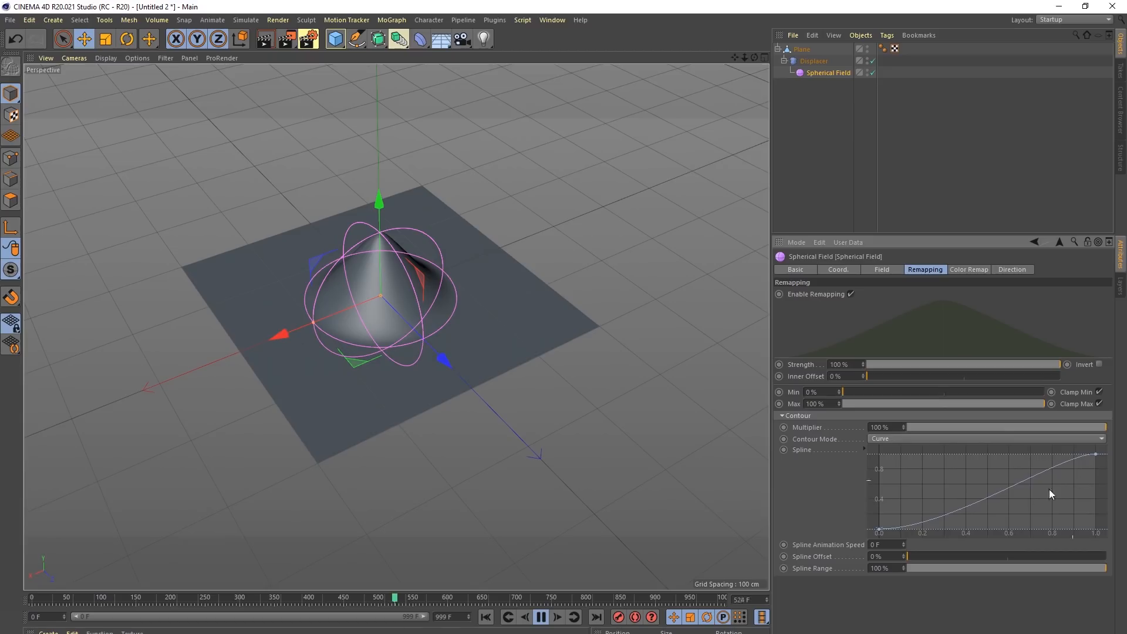
# Step: Scale the Spherical Field down to a size of about 36 cm and check its field settings
pyautogui.press('t')
pyautogui.moveTo(598, 186); pyautogui.dragTo(392, 354)
pyautogui.click(802, 71)
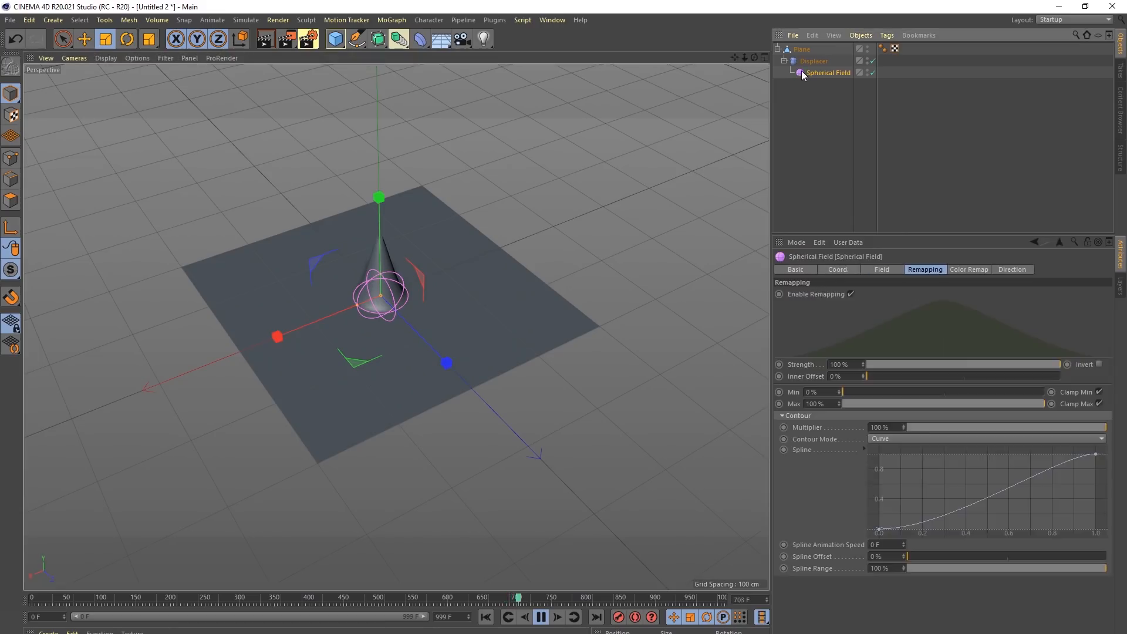
pyautogui.click(886, 269)
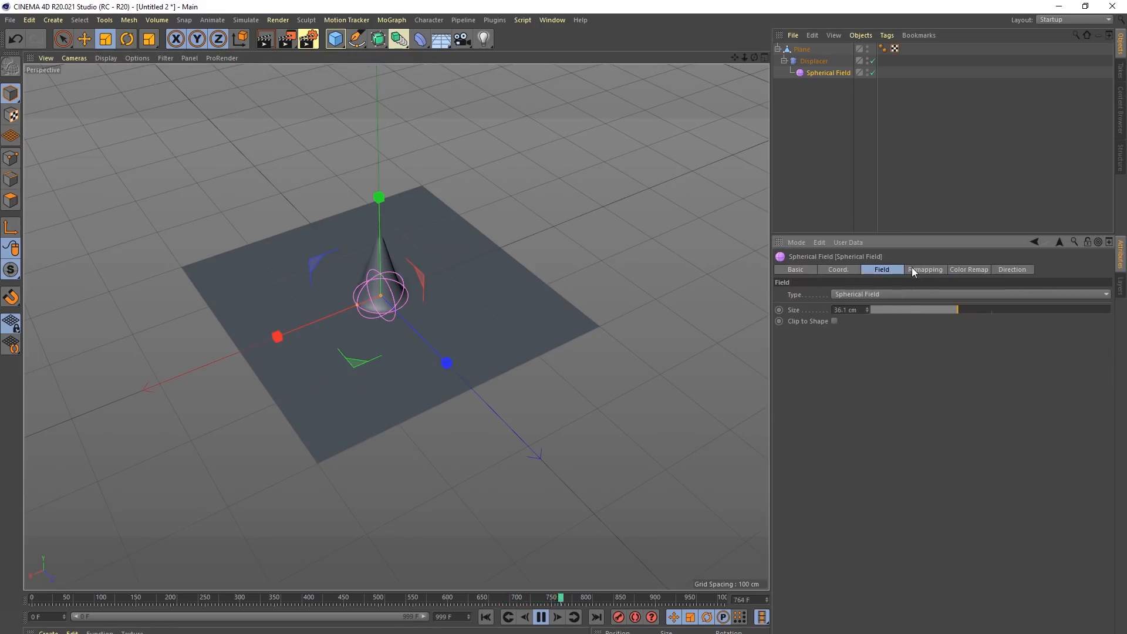
# Step: Reduce the Spherical Field layer's opacity in the Displacer's falloff to about 25 %
pyautogui.click(814, 61)
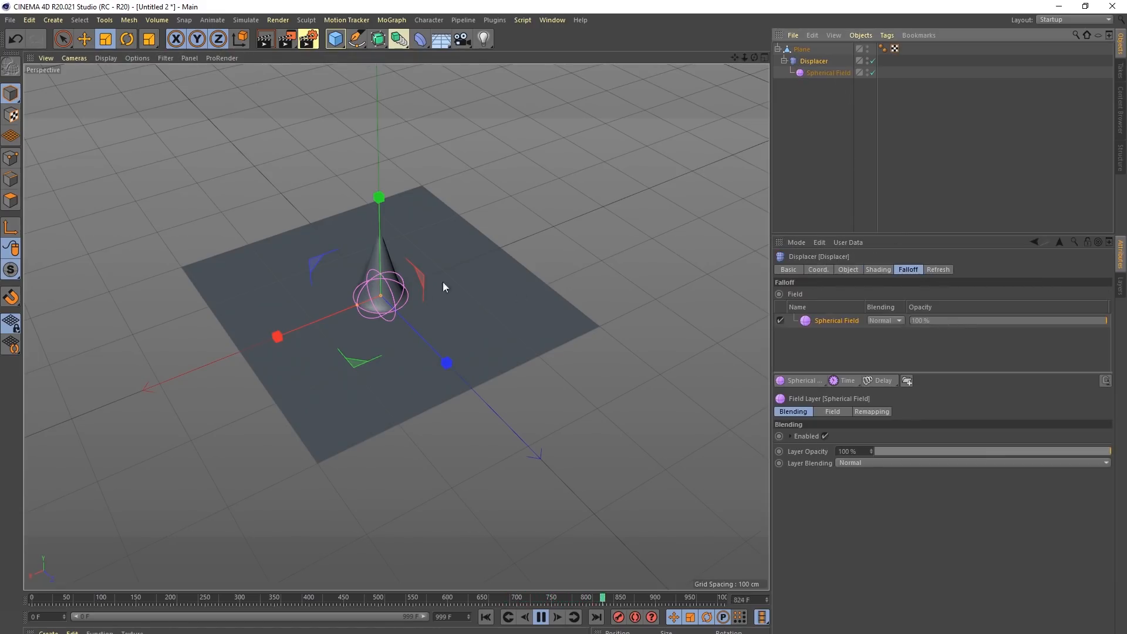
pyautogui.moveTo(1052, 325); pyautogui.dragTo(960, 323)
pyautogui.keyDown('alt'); pyautogui.moveTo(401, 386); pyautogui.dragTo(418, 391); pyautogui.keyUp('alt')
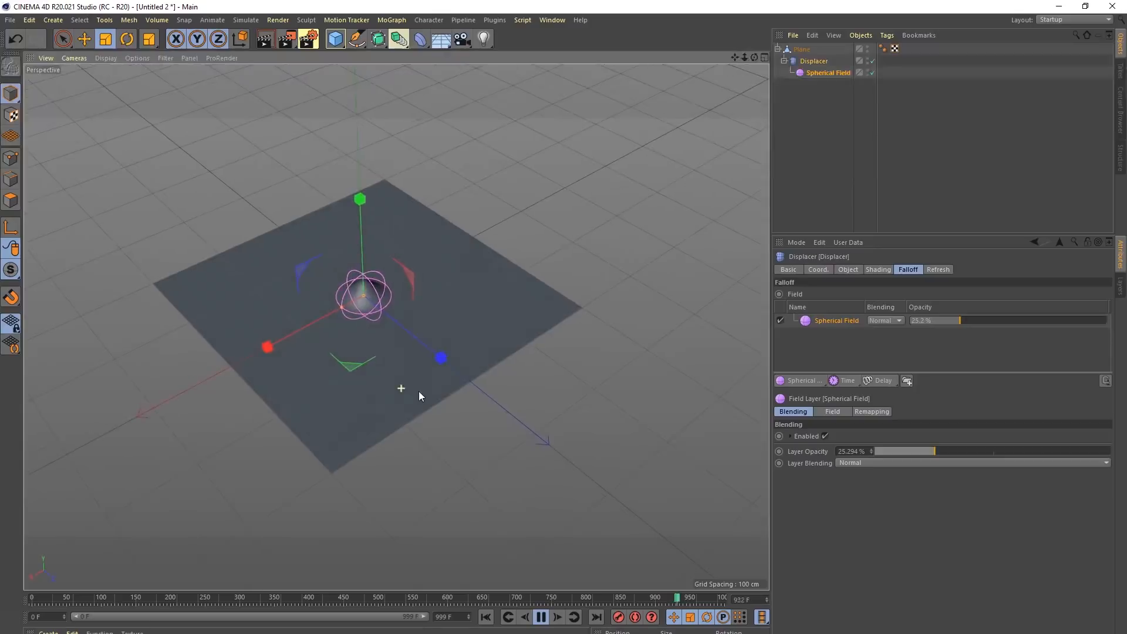
# Step: Add a Vibrate tag to the Spherical Field and enable its position vibration
pyautogui.rightClick(806, 75)
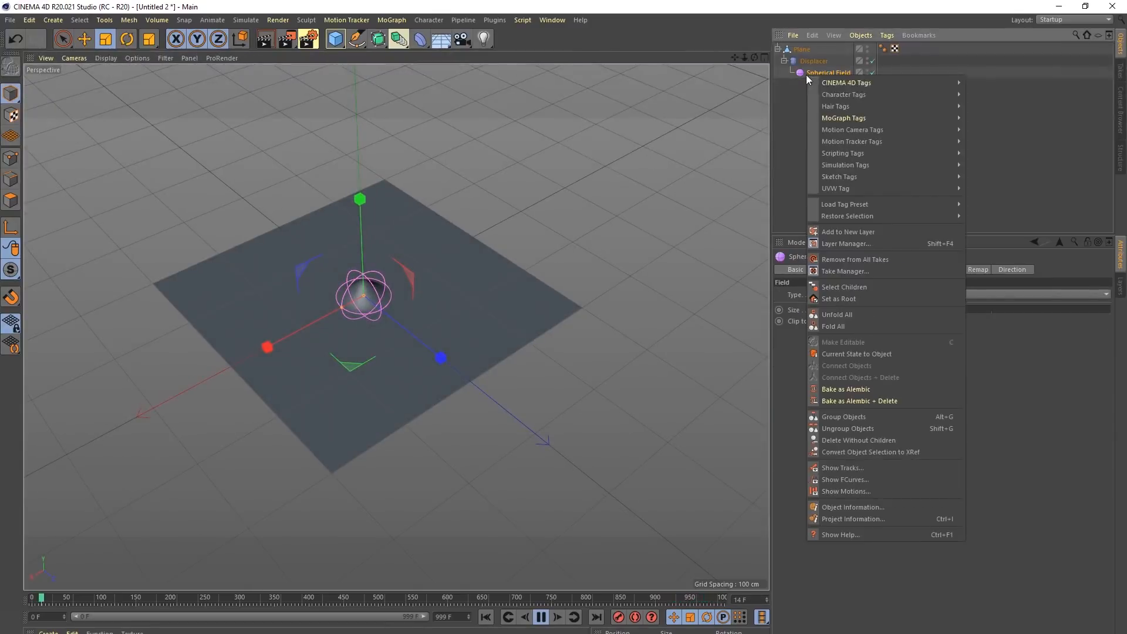
pyautogui.moveTo(845, 84)
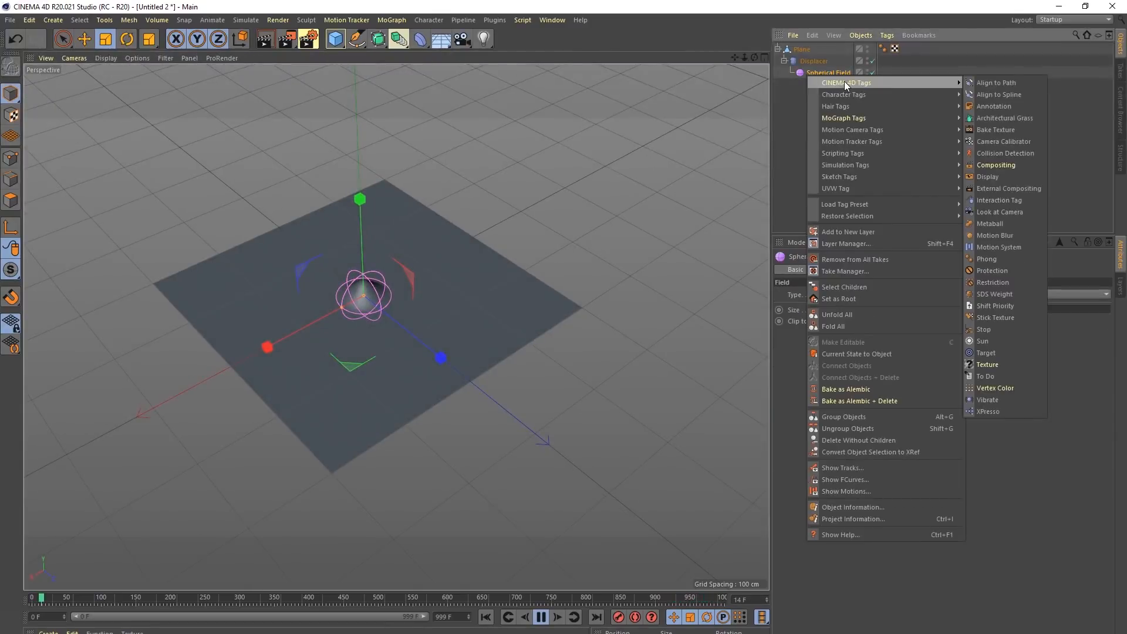
pyautogui.click(985, 401)
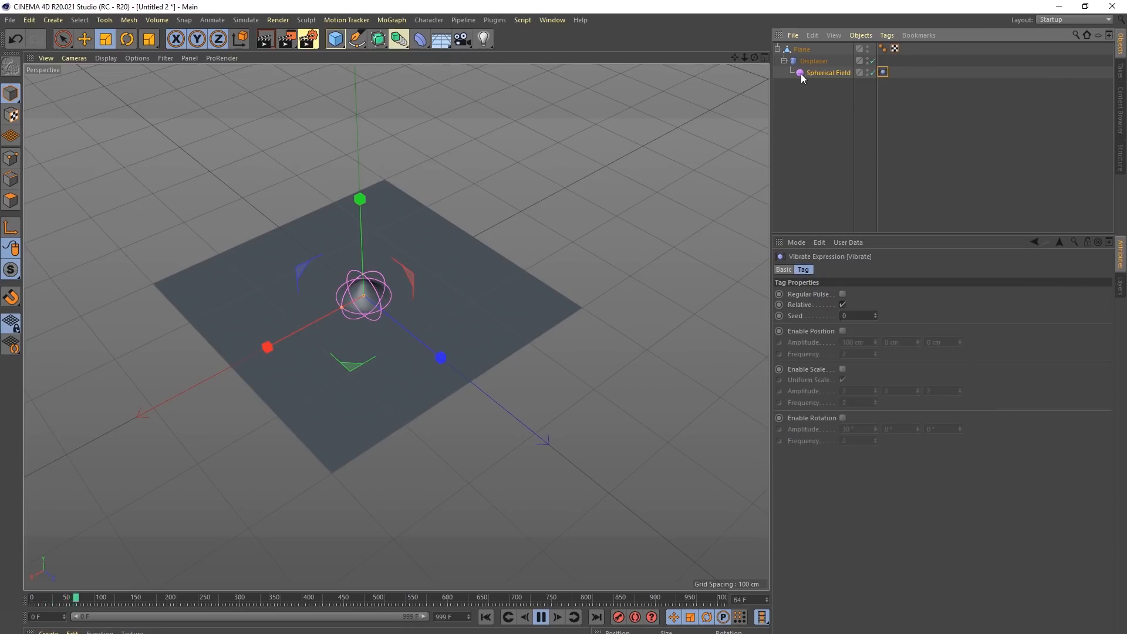
pyautogui.click(843, 331)
# Step: Set the Vibrate tag's position amplitude to 400 cm in X and Z with a frequency of 0.2, and deselect everything
pyautogui.click(852, 342)
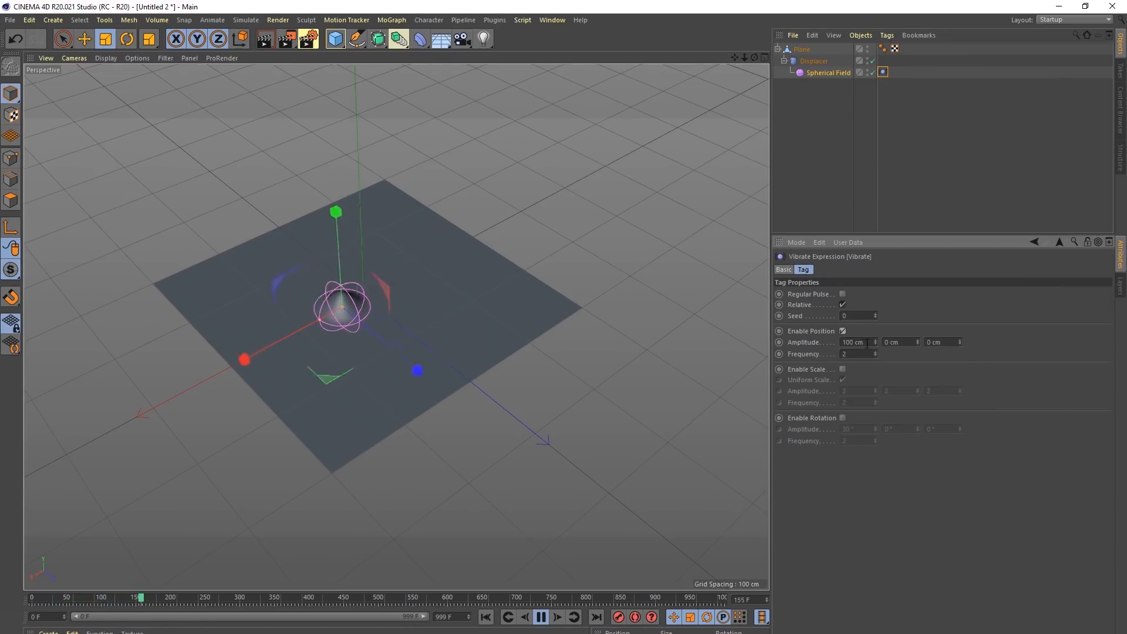
pyautogui.write('400')
pyautogui.press('Tab')
pyautogui.press('Tab')
pyautogui.write('400')
pyautogui.press('Tab')
pyautogui.write('.2')
pyautogui.press('Return')
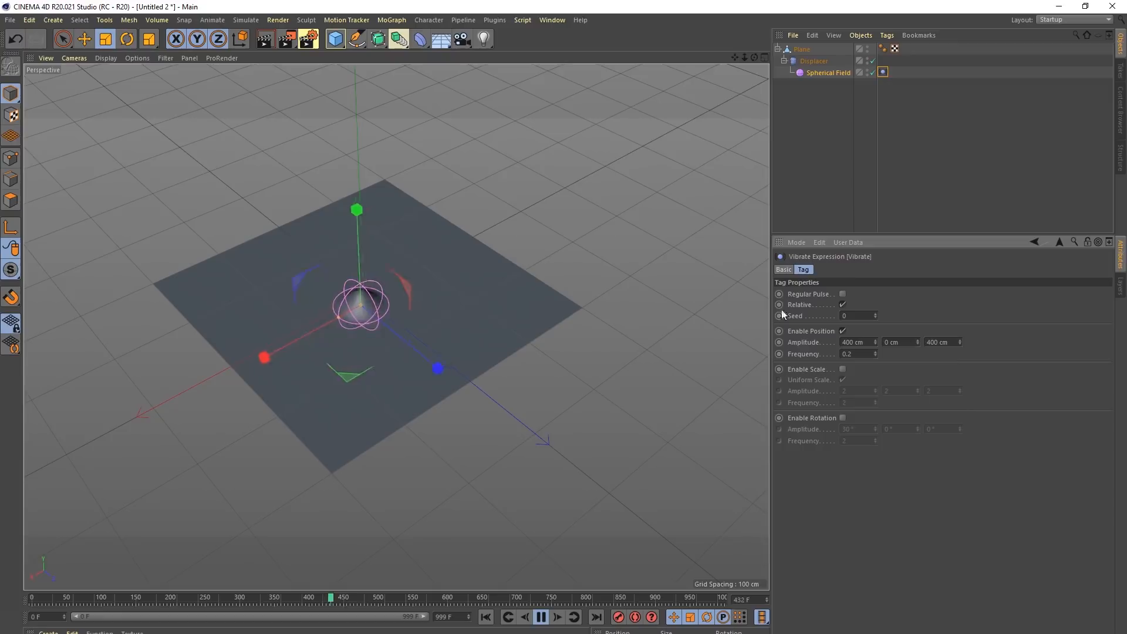
pyautogui.moveTo(445, 357)
pyautogui.keyDown('alt'); pyautogui.mouseDown()
pyautogui.moveTo(403, 275)
pyautogui.moveTo(462, 356)
pyautogui.mouseUp(); pyautogui.keyUp('alt')
pyautogui.click(857, 220)
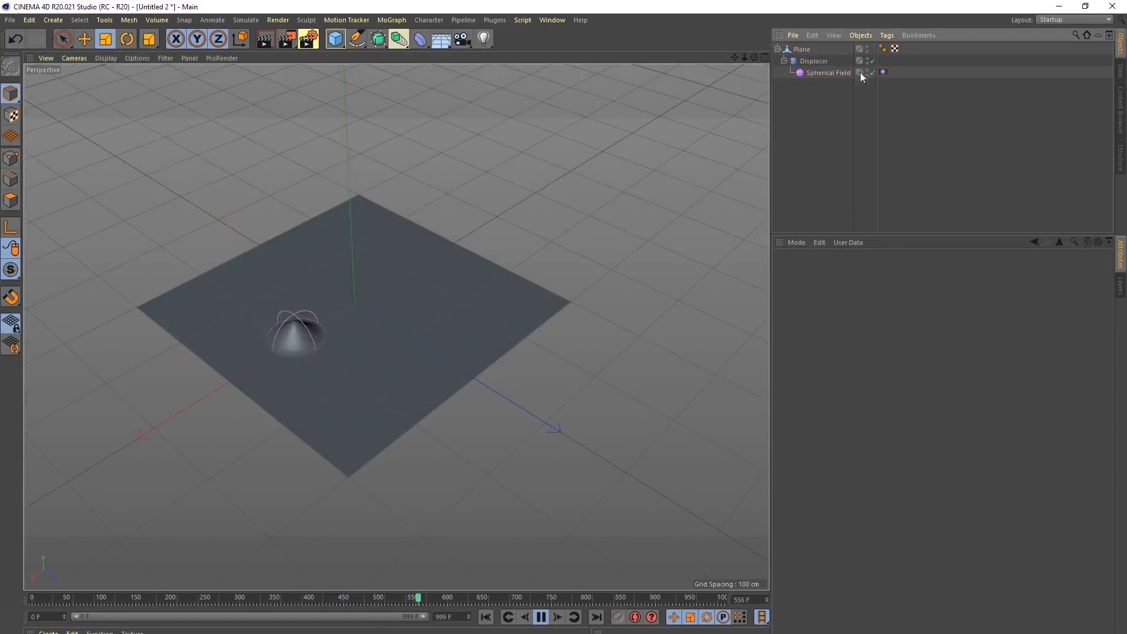
# Step: Add a Delay modifier layer above the Spherical Field in the Displacer's falloff and inspect the plane during playback
pyautogui.click(817, 62)
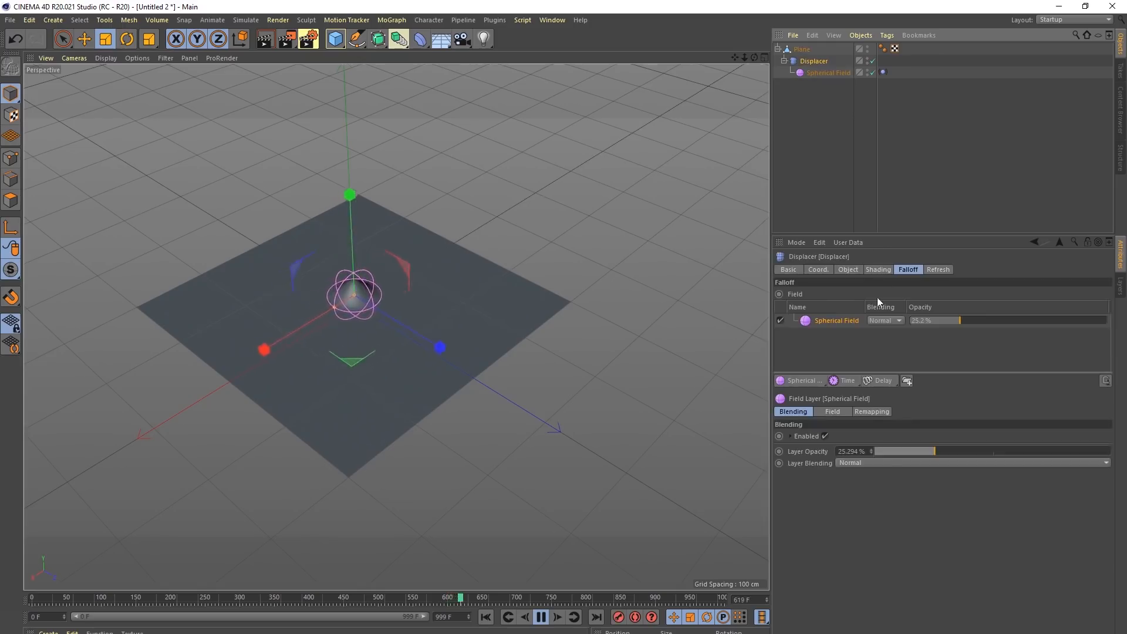
pyautogui.click(870, 381)
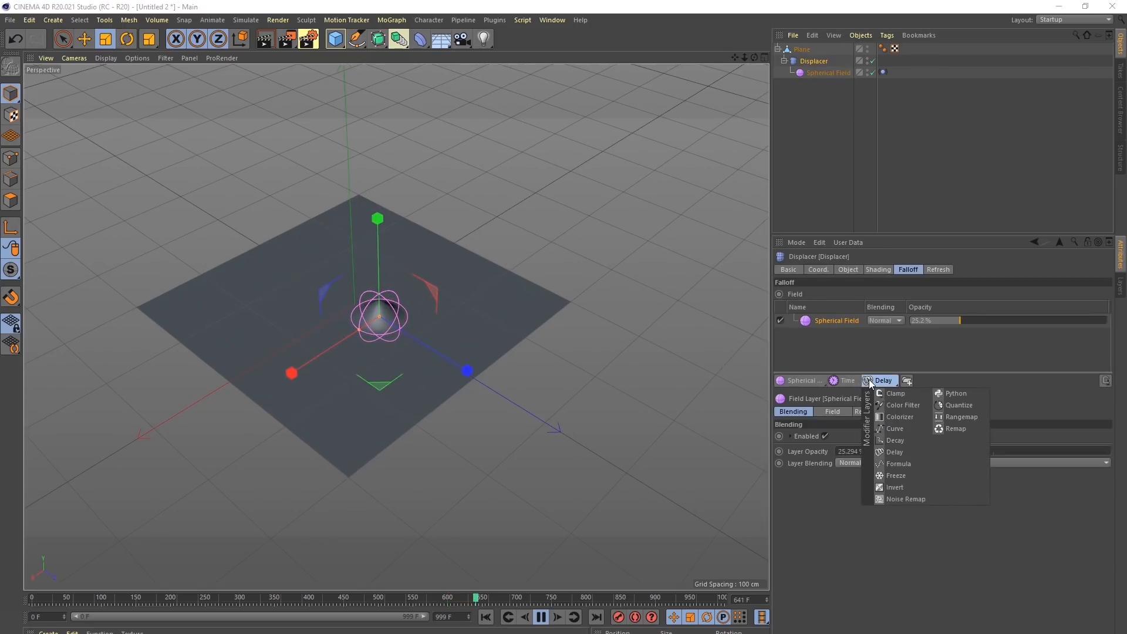
pyautogui.click(911, 451)
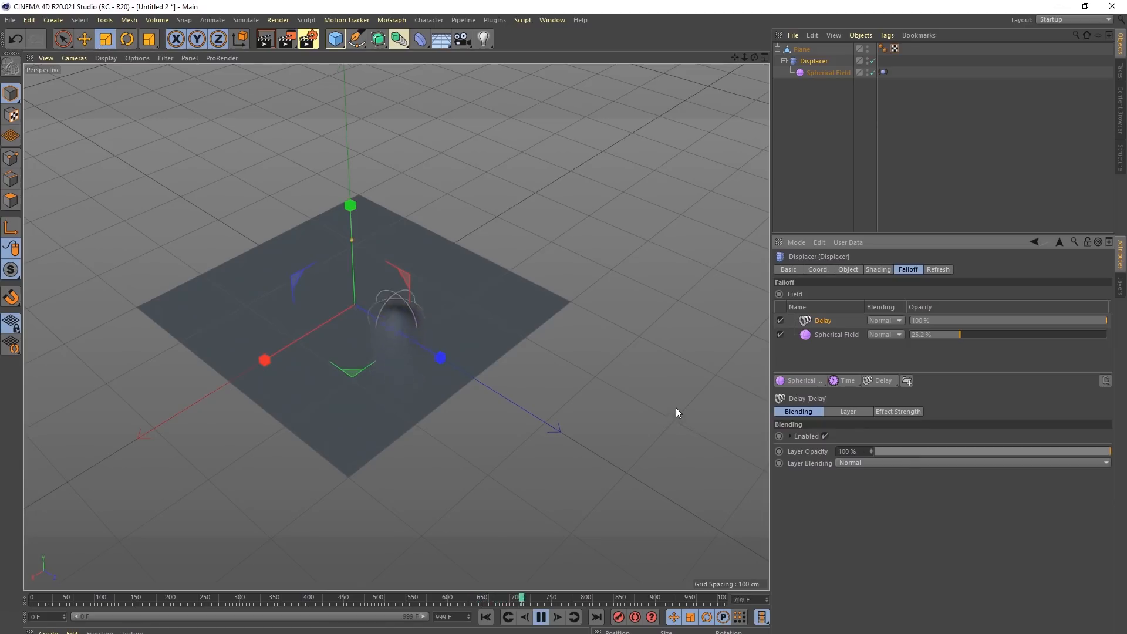
pyautogui.scroll(3, 286, 317)
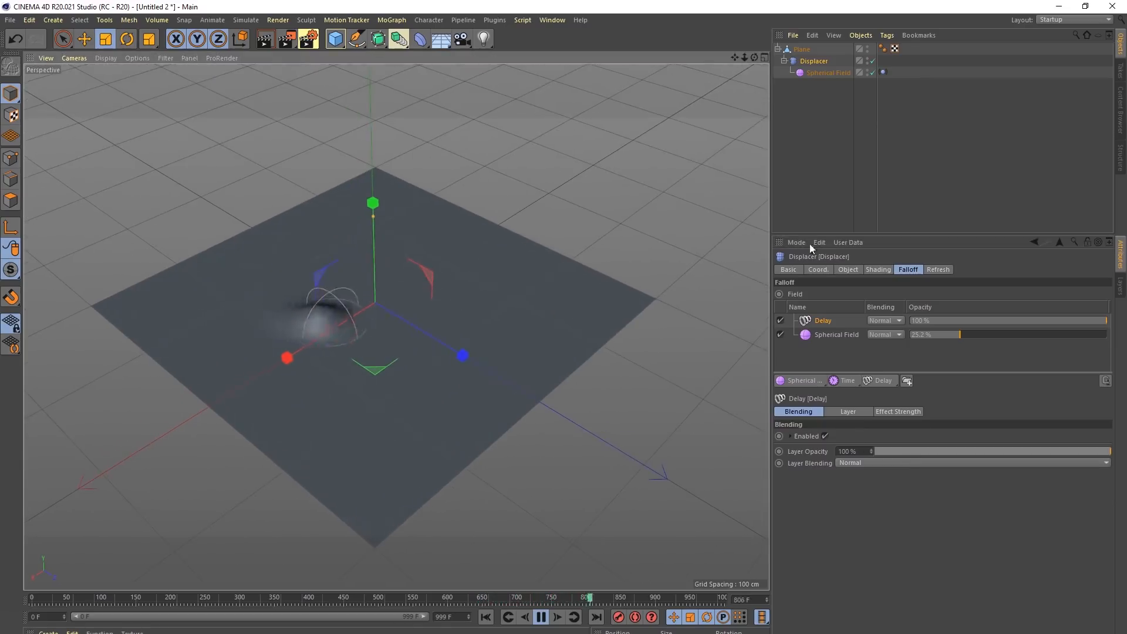
# Step: Try the Delay layer in Spring mode with an effect strength of 93 %, and delete the layer
pyautogui.click(858, 414)
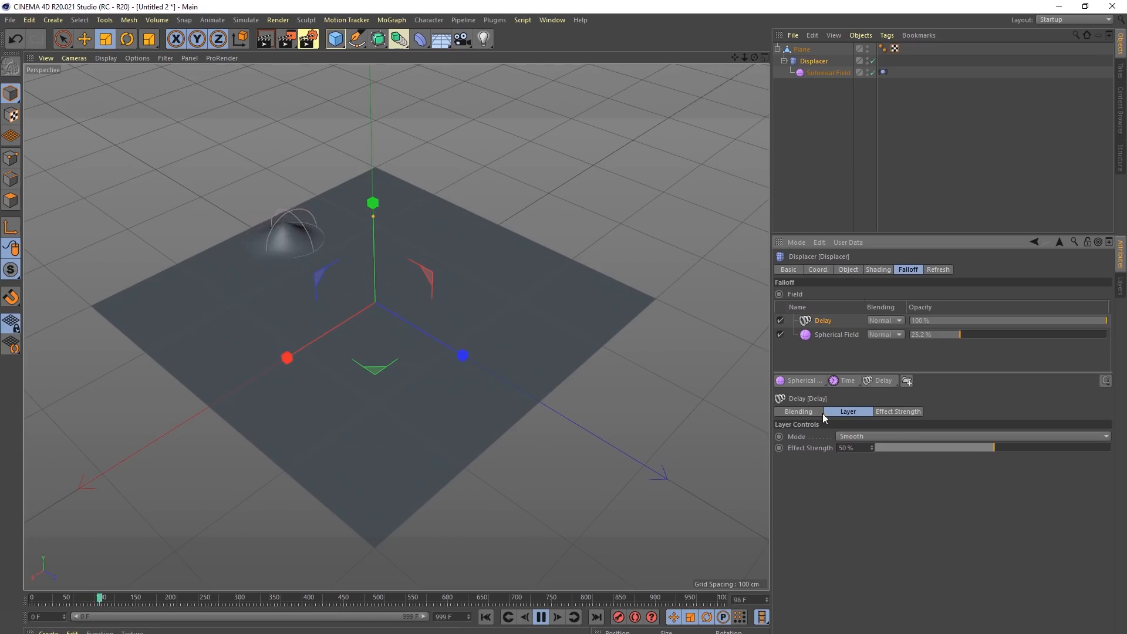
pyautogui.click(933, 438)
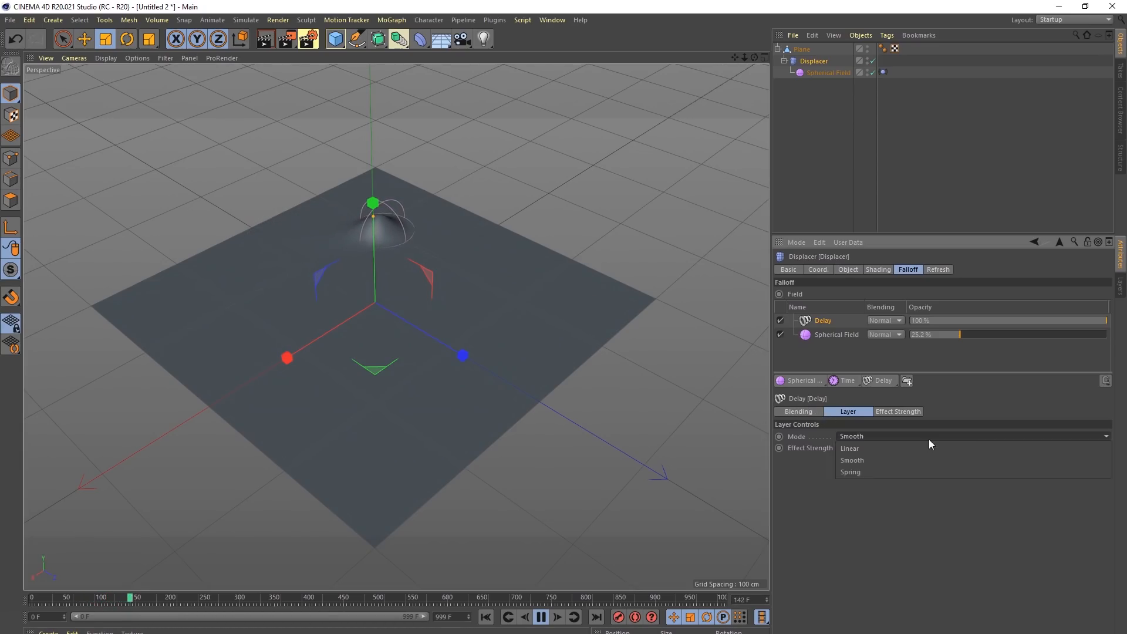
pyautogui.click(907, 474)
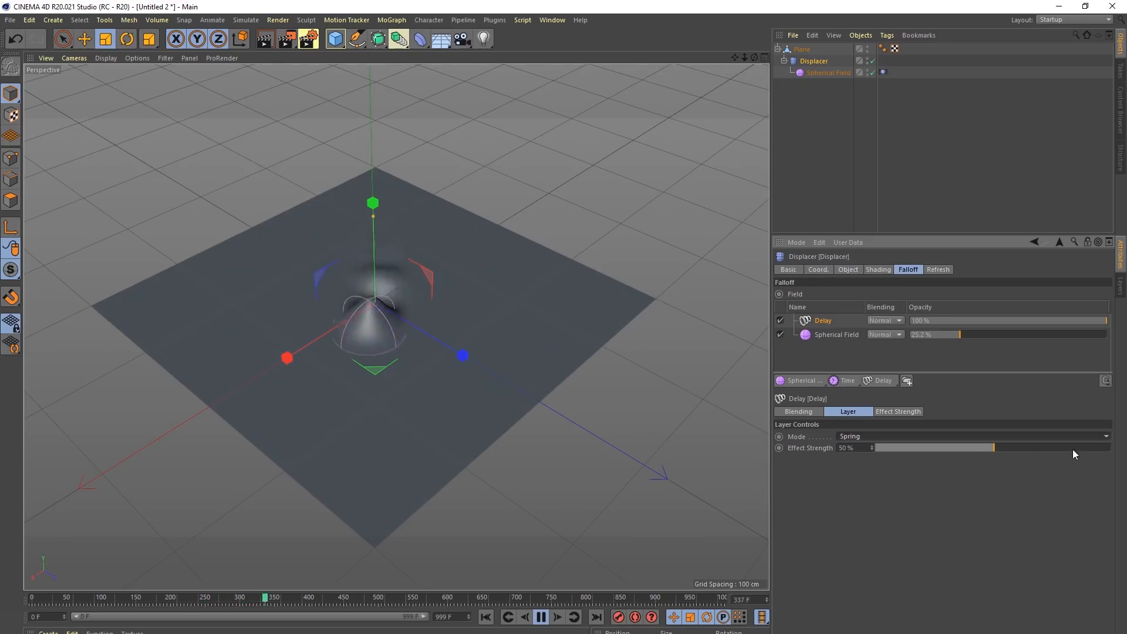
pyautogui.click(1095, 447)
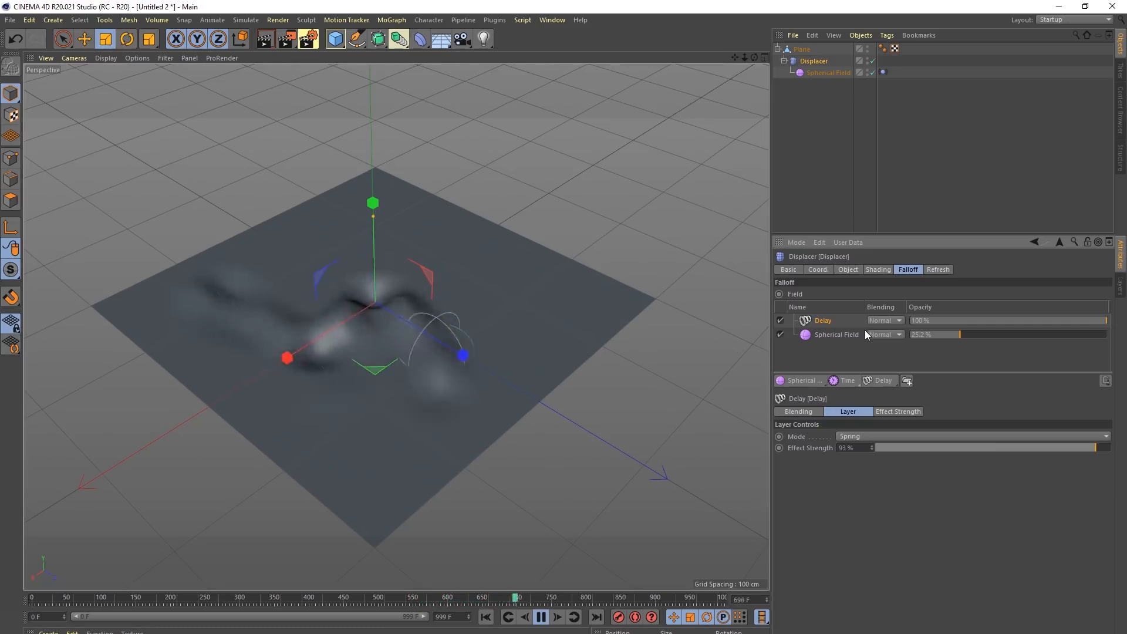
pyautogui.press('Delete')
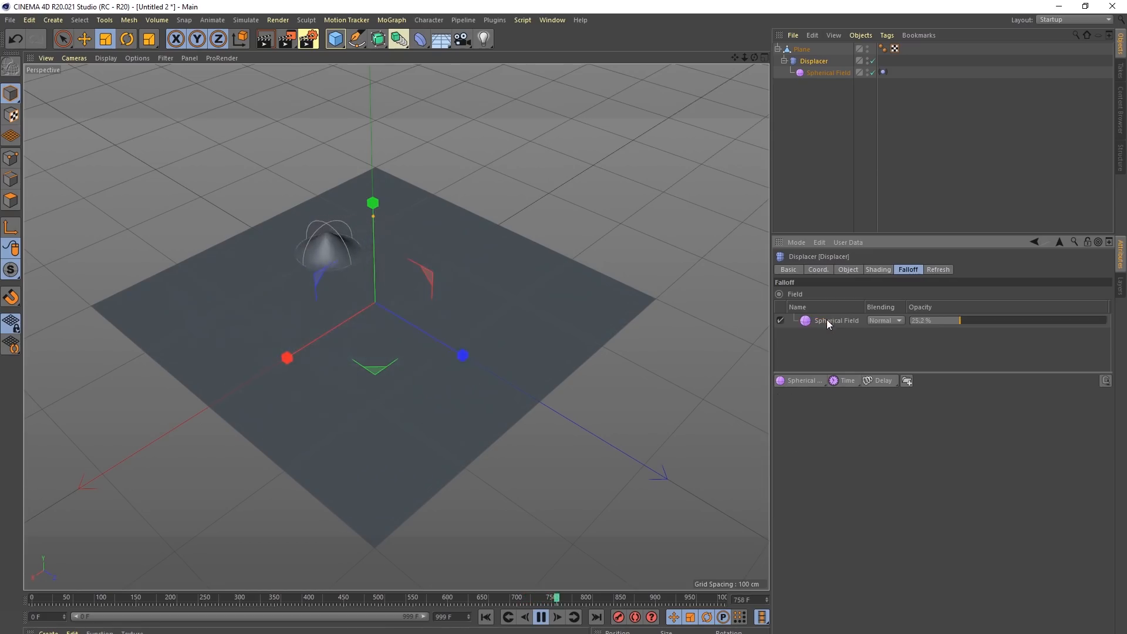
# Step: Add a Decay modifier layer above the Spherical Field in the Displacer's falloff and examine its mode and effect strength settings
pyautogui.click(881, 382)
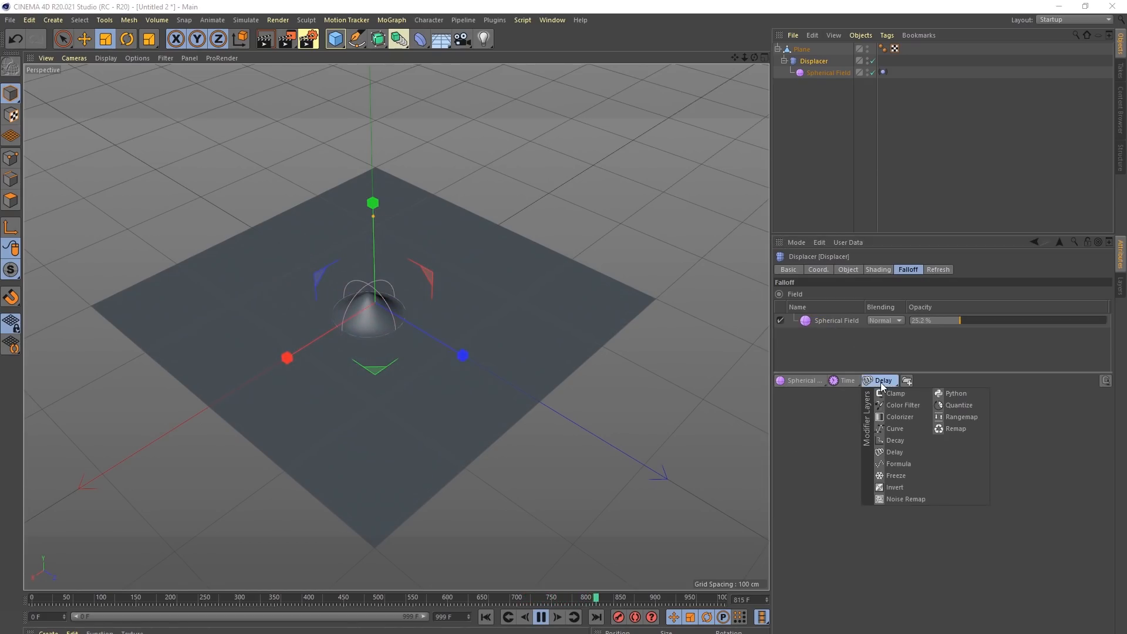
pyautogui.click(914, 441)
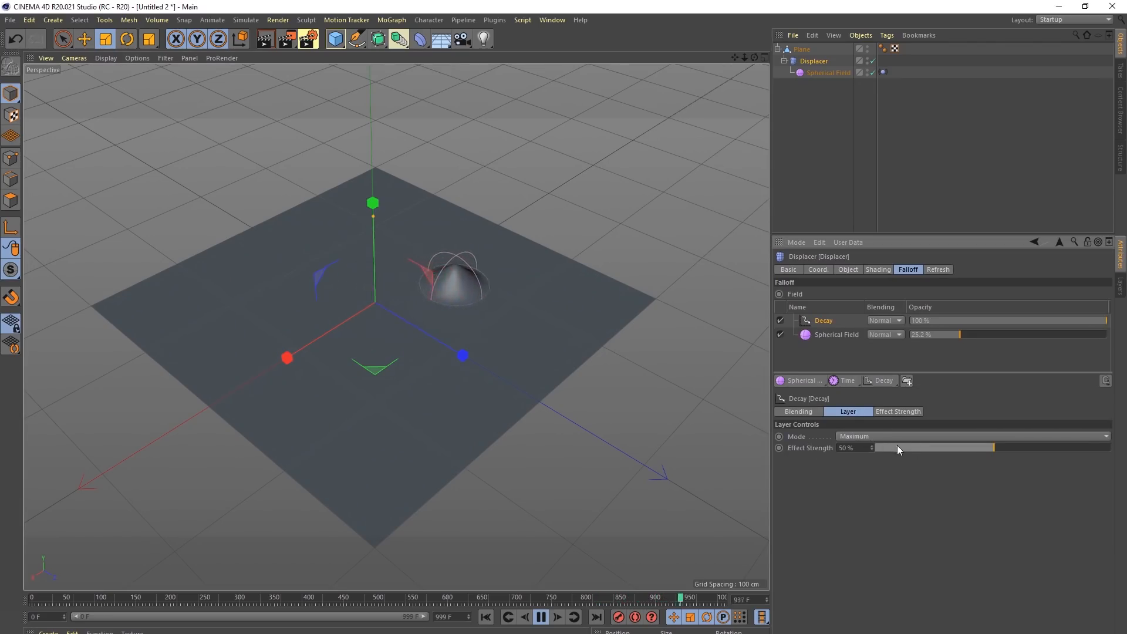
pyautogui.click(862, 436)
pyautogui.click(854, 436)
pyautogui.click(896, 412)
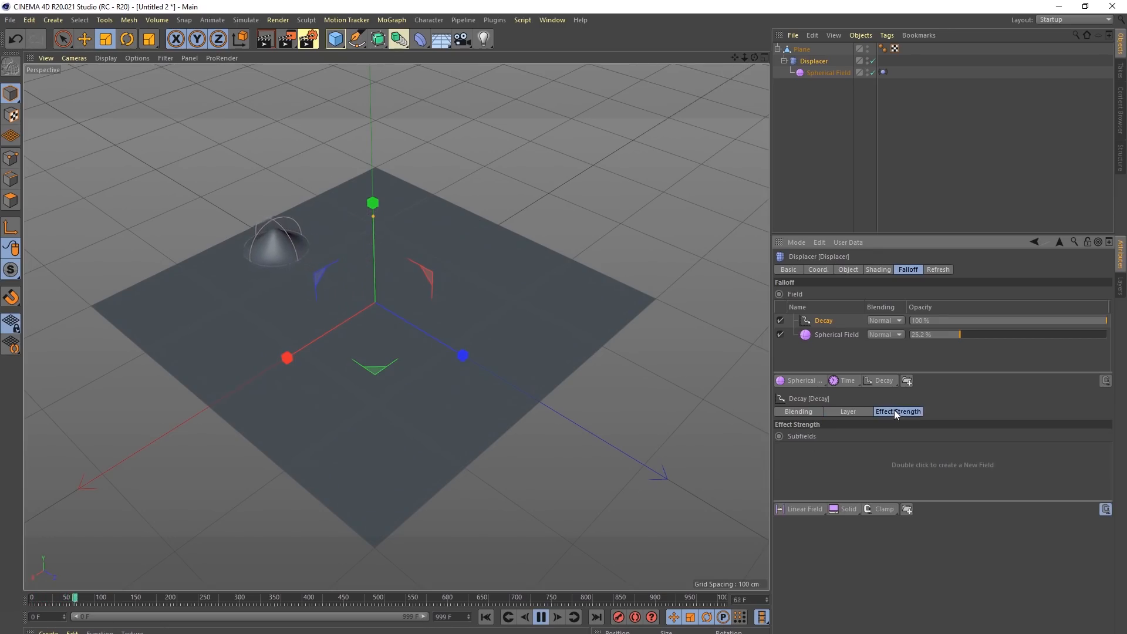
# Step: Review the Decay layer's settings, keep its mode at Maximum, and set its effect strength to 76 %
pyautogui.click(804, 412)
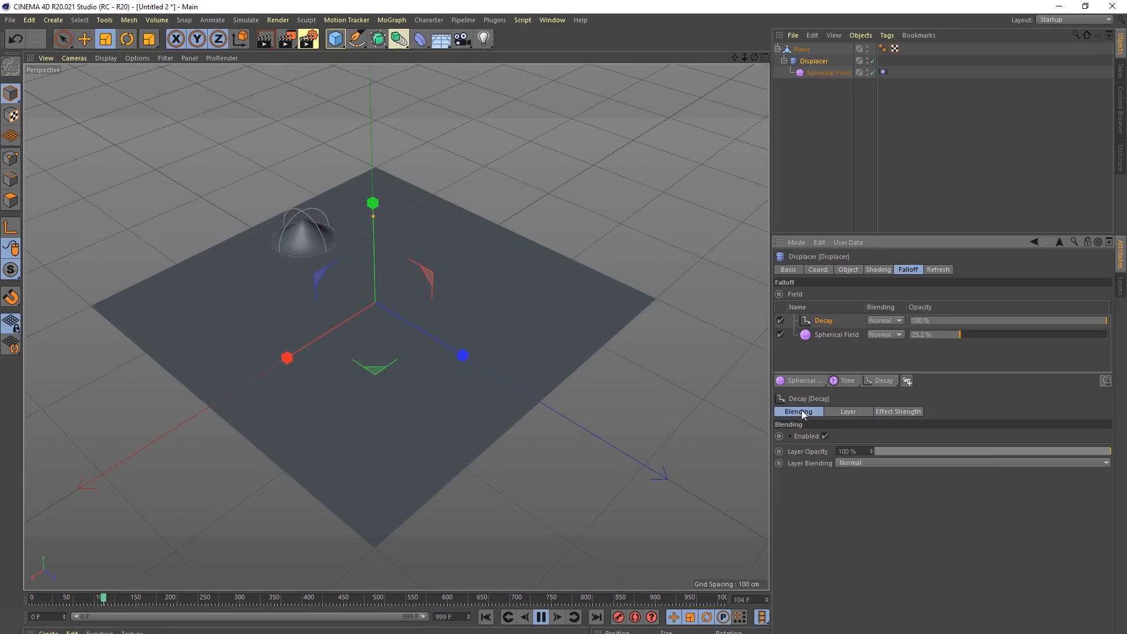
pyautogui.click(849, 413)
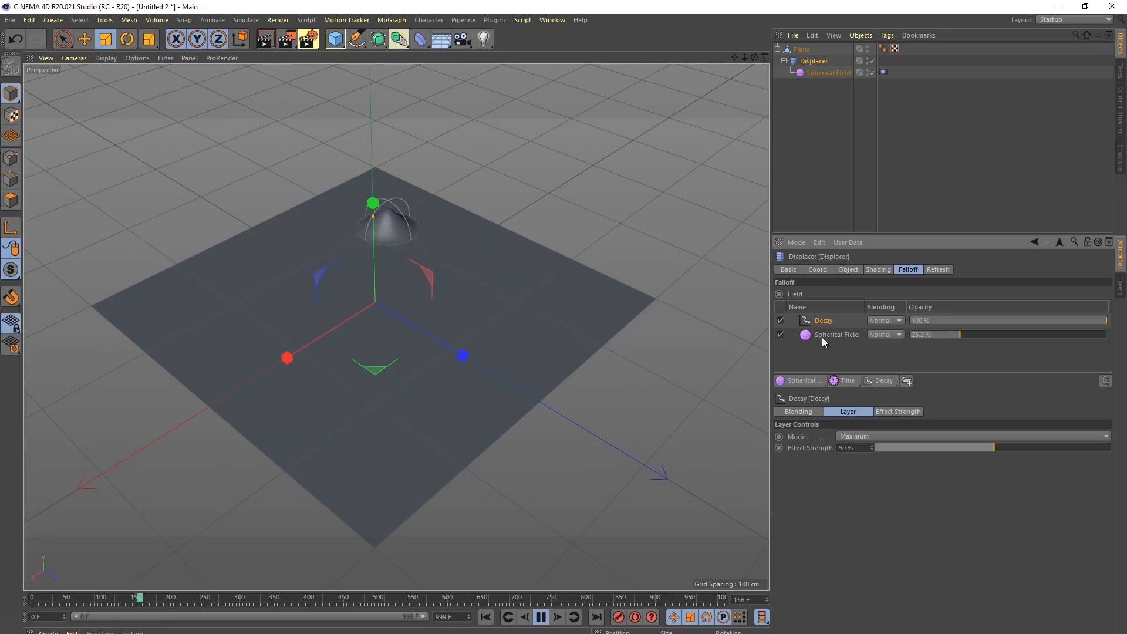
pyautogui.click(857, 436)
pyautogui.click(864, 448)
pyautogui.moveTo(1076, 448)
pyautogui.mouseDown()
pyautogui.moveTo(1092, 449)
pyautogui.moveTo(918, 445)
pyautogui.moveTo(1055, 442)
pyautogui.mouseUp()
pyautogui.click(1078, 438)
pyautogui.click(1066, 436)
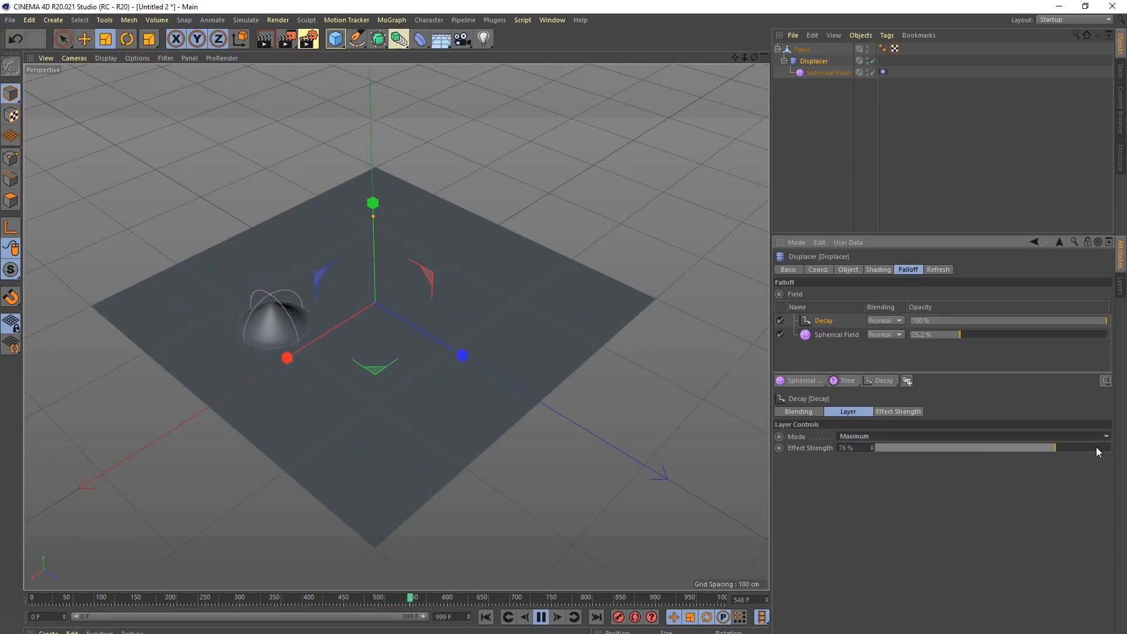
# Step: Raise the Decay layer's effect strength to 98 % and on to 100 %, inspecting the plane's deformation during playback
pyautogui.click(1104, 448)
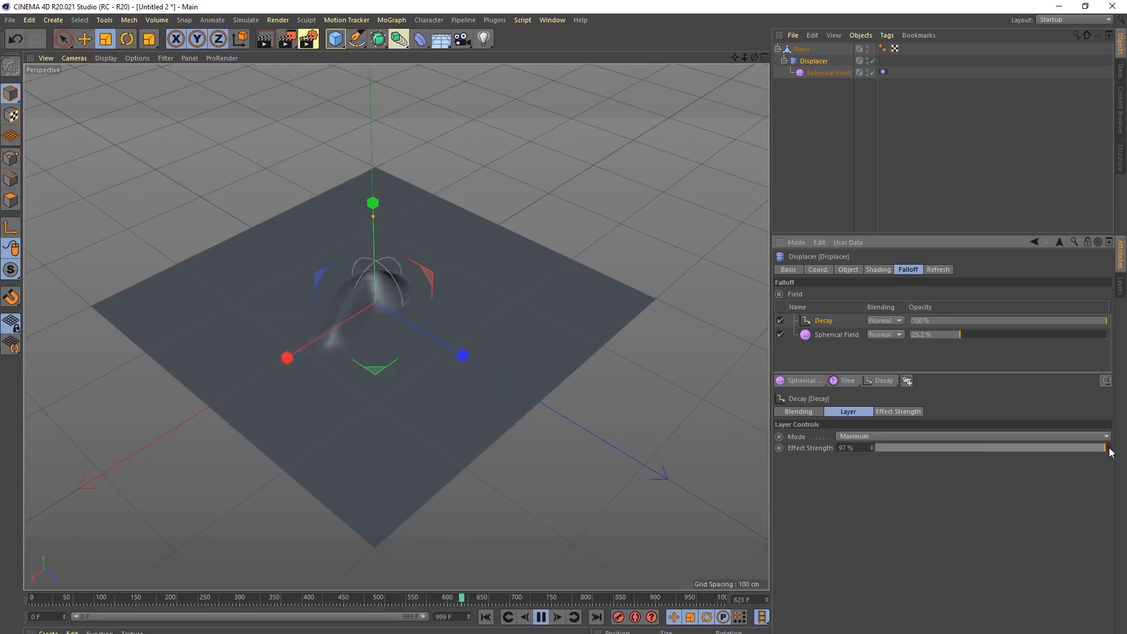
pyautogui.click(872, 446)
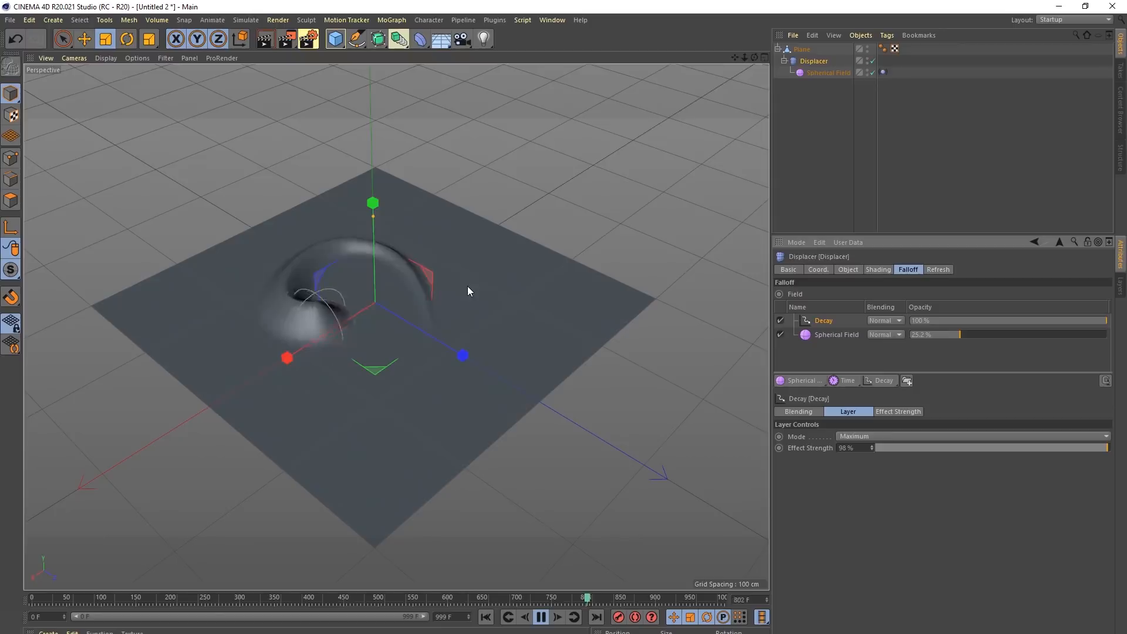
pyautogui.keyDown('alt'); pyautogui.moveTo(386, 304); pyautogui.dragTo(429, 332); pyautogui.keyUp('alt')
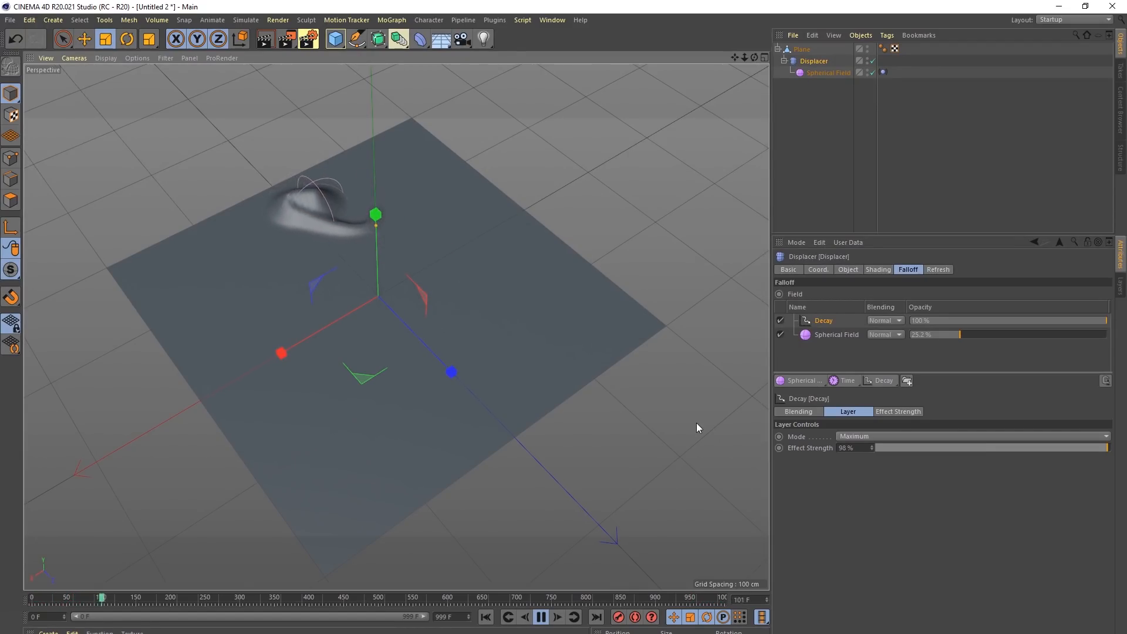
pyautogui.click(1109, 448)
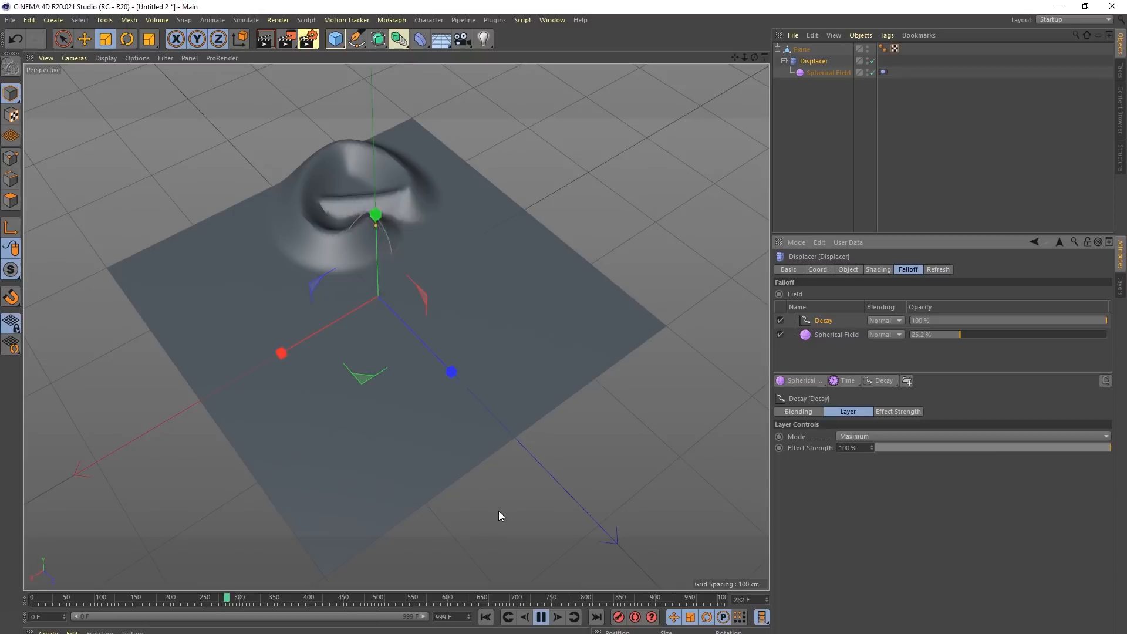
pyautogui.keyDown('alt'); pyautogui.moveTo(464, 335); pyautogui.dragTo(411, 322); pyautogui.keyUp('alt')
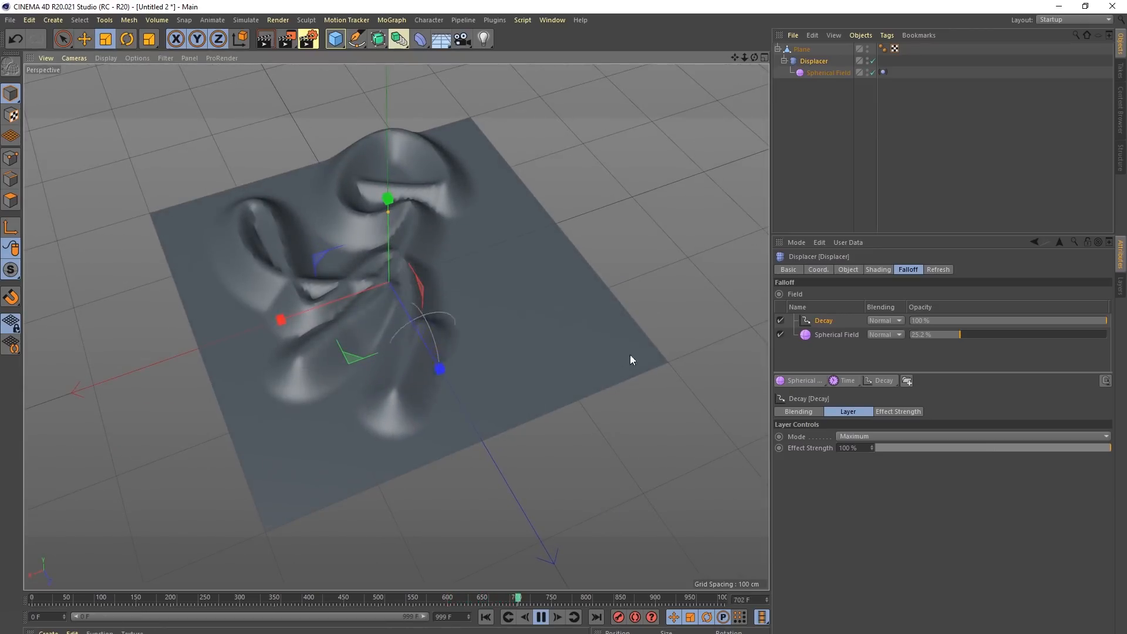
pyautogui.keyDown('alt'); pyautogui.moveTo(503, 328); pyautogui.dragTo(664, 342); pyautogui.keyUp('alt')
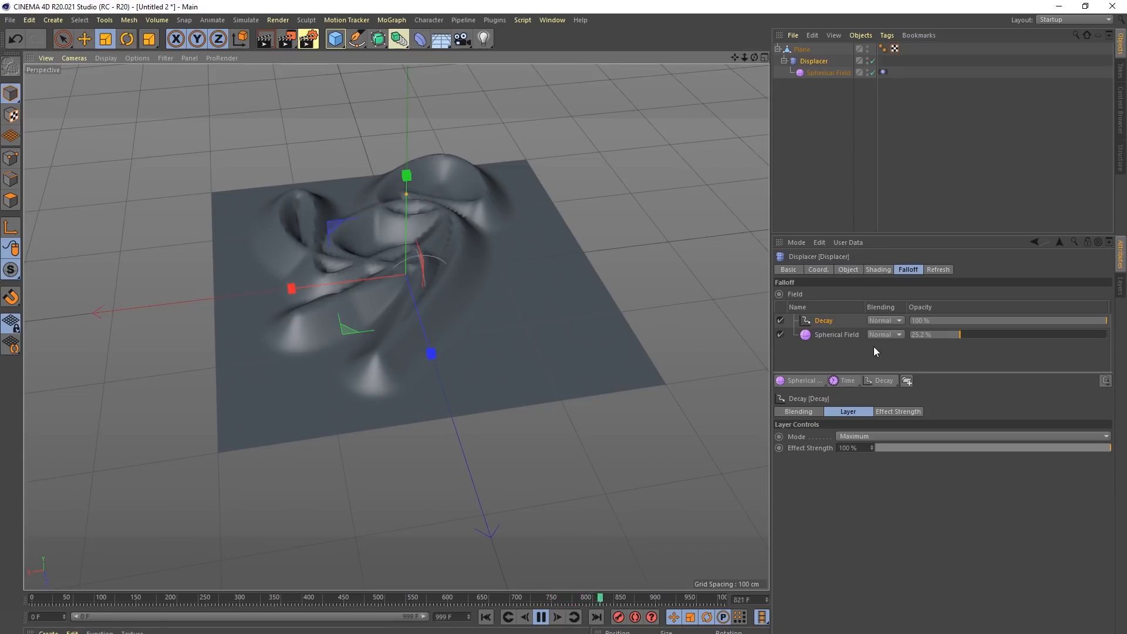
# Step: Disable the Decay layer and add a Delay modifier layer between it and the Spherical Field in the Displacer's falloff
pyautogui.click(780, 321)
pyautogui.click(822, 334)
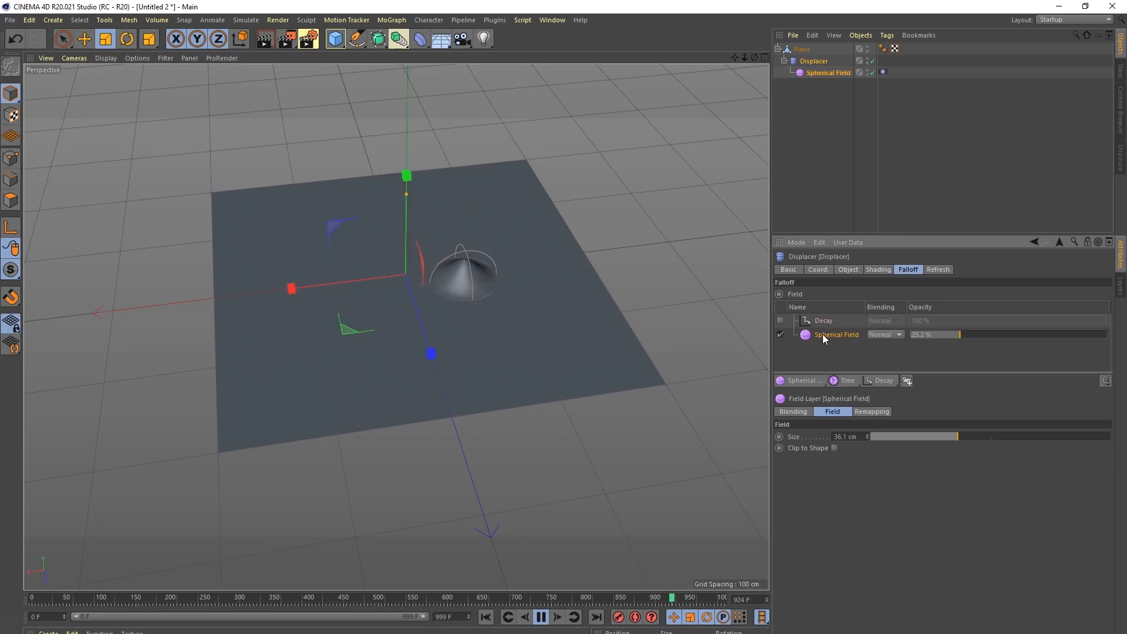
pyautogui.click(869, 381)
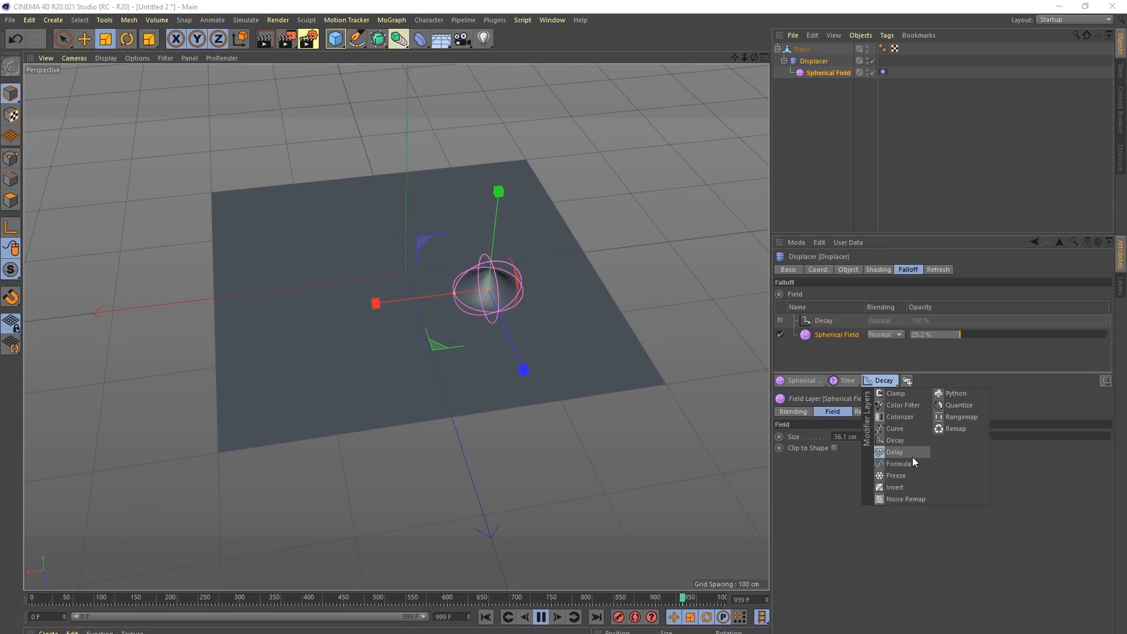
pyautogui.click(897, 451)
pyautogui.moveTo(805, 321); pyautogui.dragTo(811, 339)
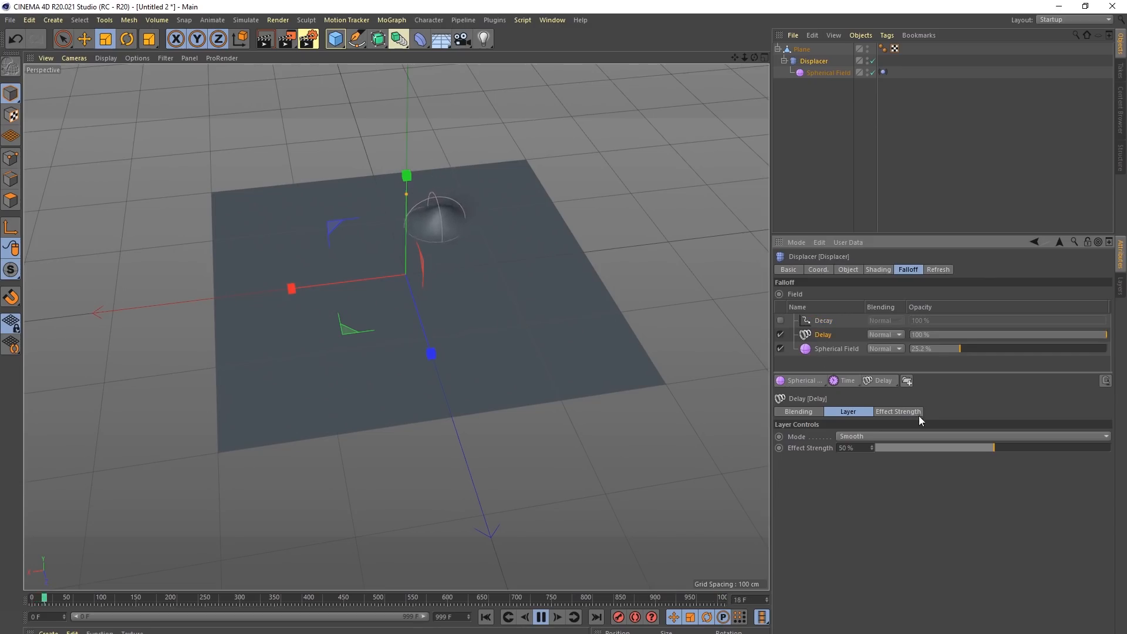
# Step: Set the Delay layer's effect strength to 83 % and re-enable the Decay layer, replaying the animation from the start
pyautogui.click(889, 449)
pyautogui.moveTo(889, 449); pyautogui.dragTo(1072, 448)
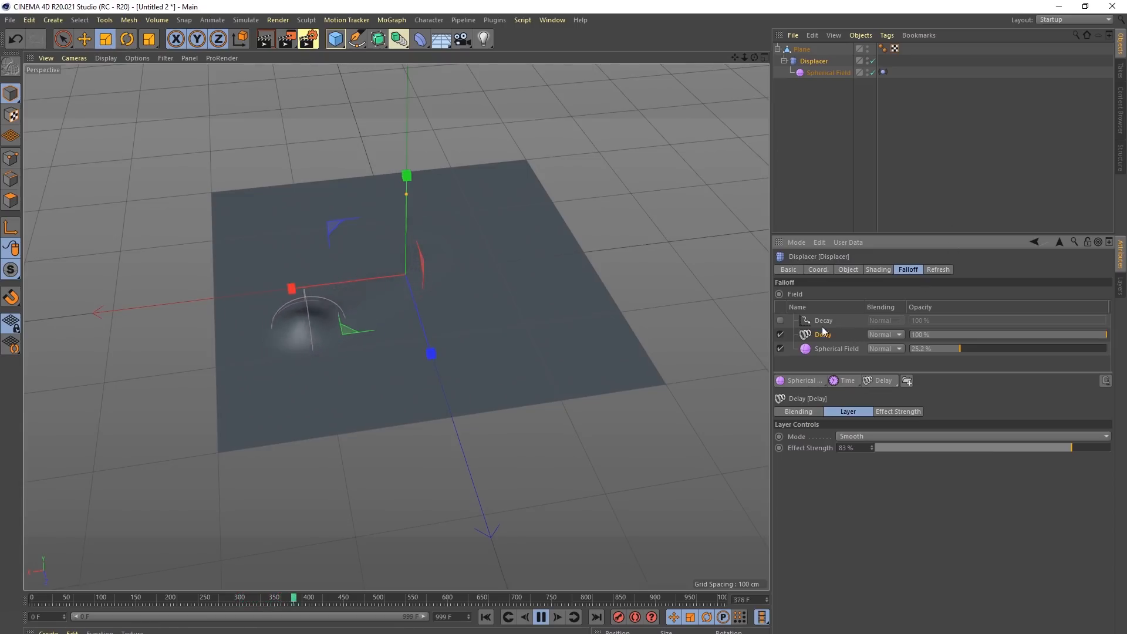
pyautogui.click(781, 321)
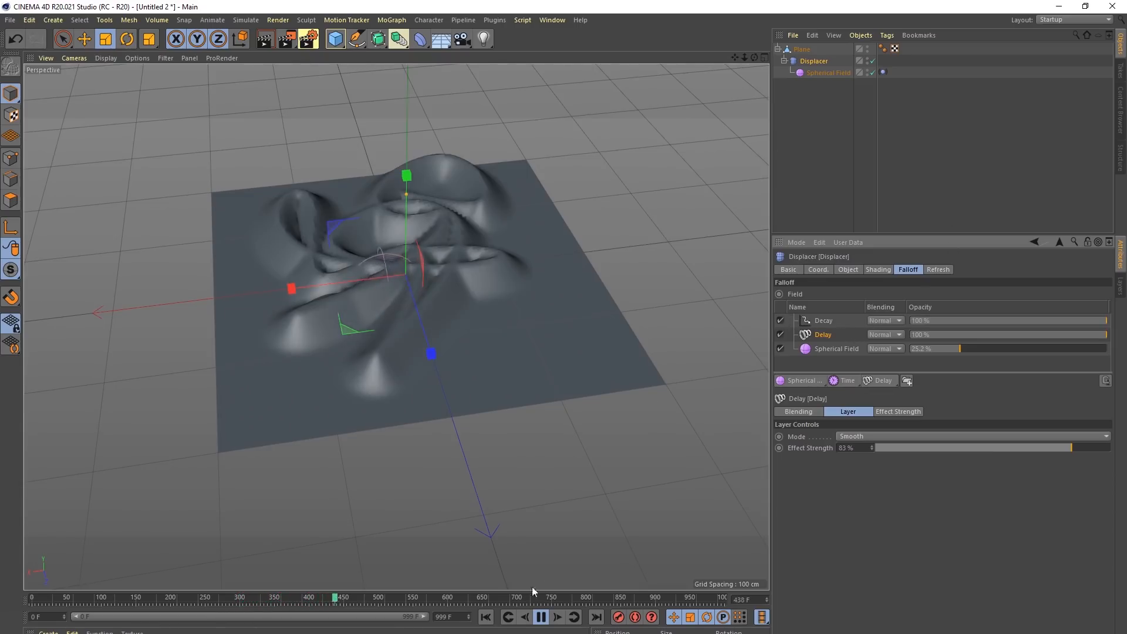
pyautogui.click(483, 619)
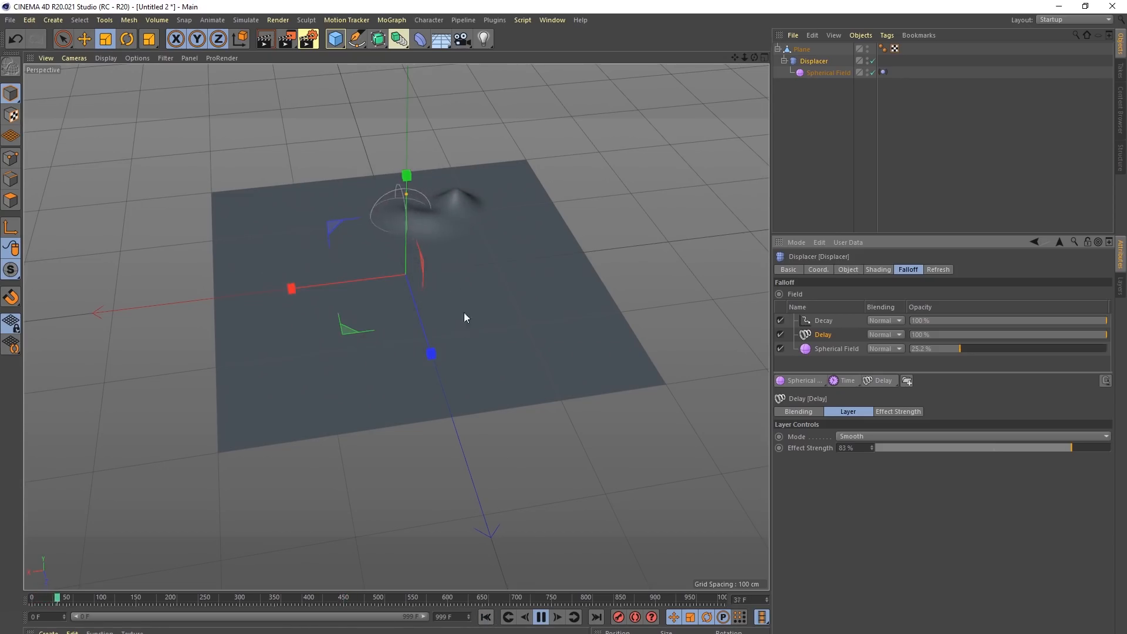
# Step: Set the position frequency of the Spherical Field's Vibrate tag to 0.5 and inspect the resulting deformation
pyautogui.click(883, 72)
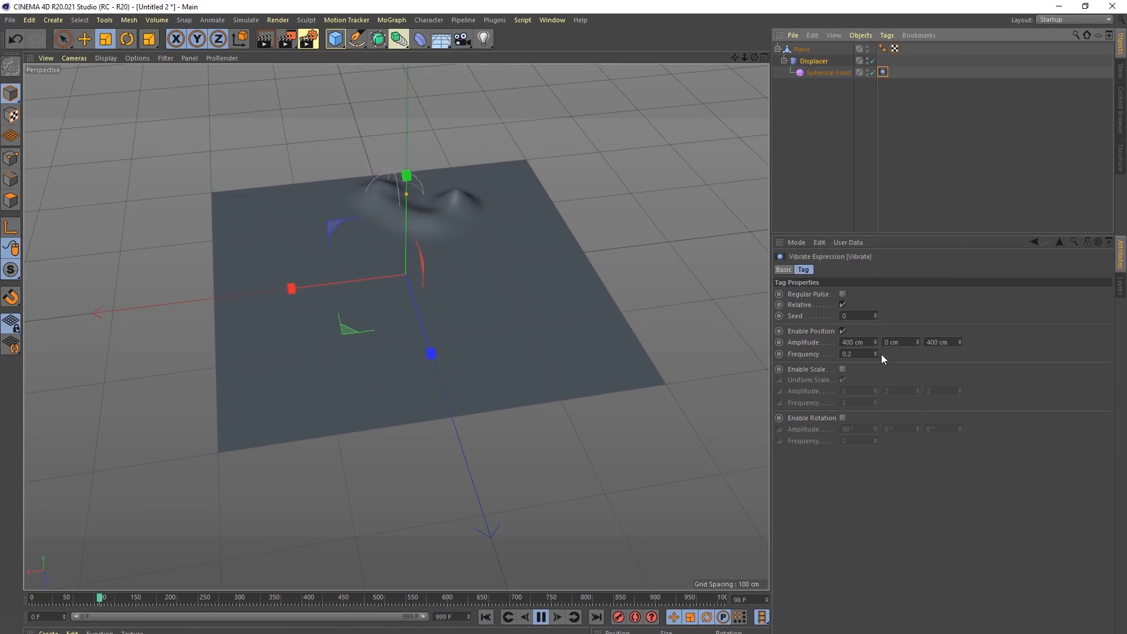
pyautogui.moveTo(857, 354); pyautogui.dragTo(848, 354)
pyautogui.write('5')
pyautogui.press('Return')
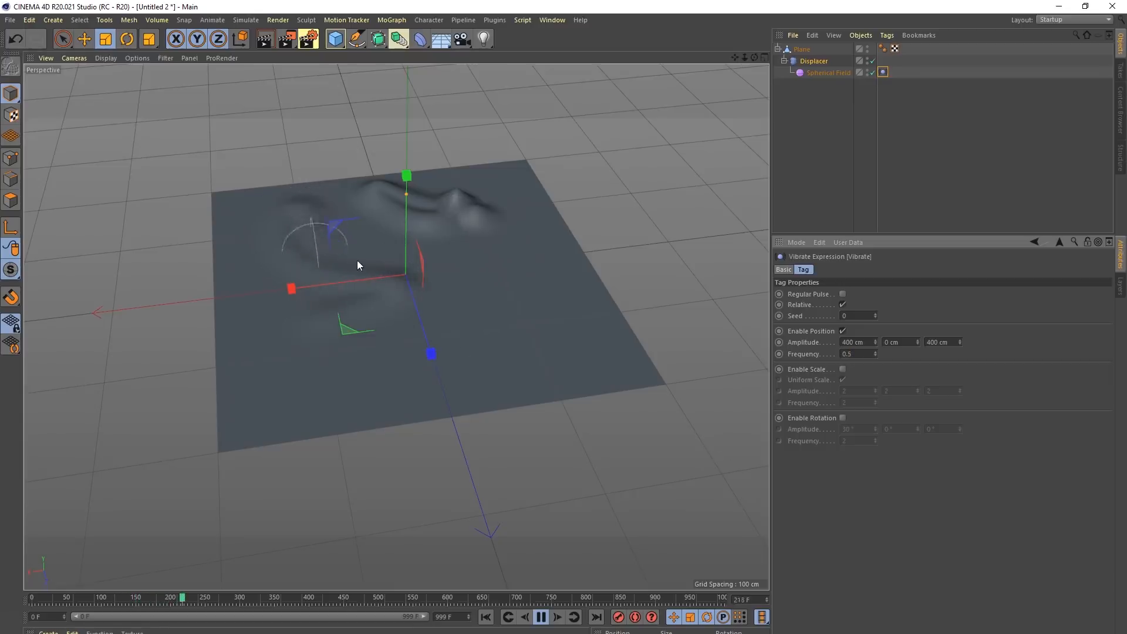
pyautogui.keyDown('alt'); pyautogui.moveTo(400, 291); pyautogui.dragTo(419, 278); pyautogui.keyUp('alt')
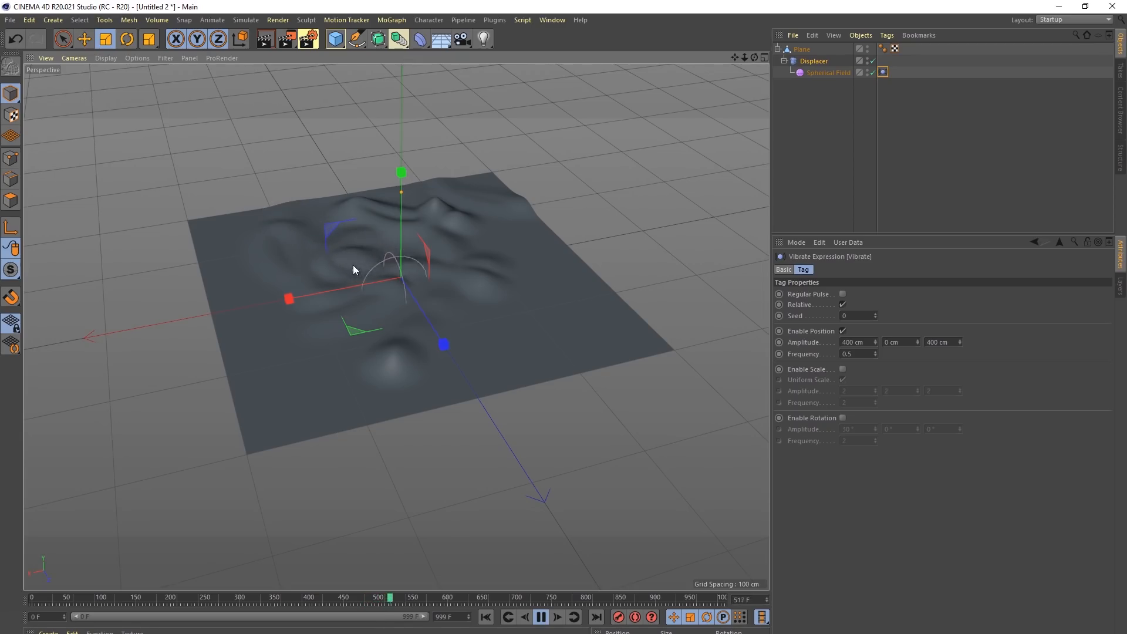
# Step: Raise the Spherical Field layer's opacity to 100 % in the Displacer's falloff and set the Decay layer's effect strength to 99 %
pyautogui.click(814, 61)
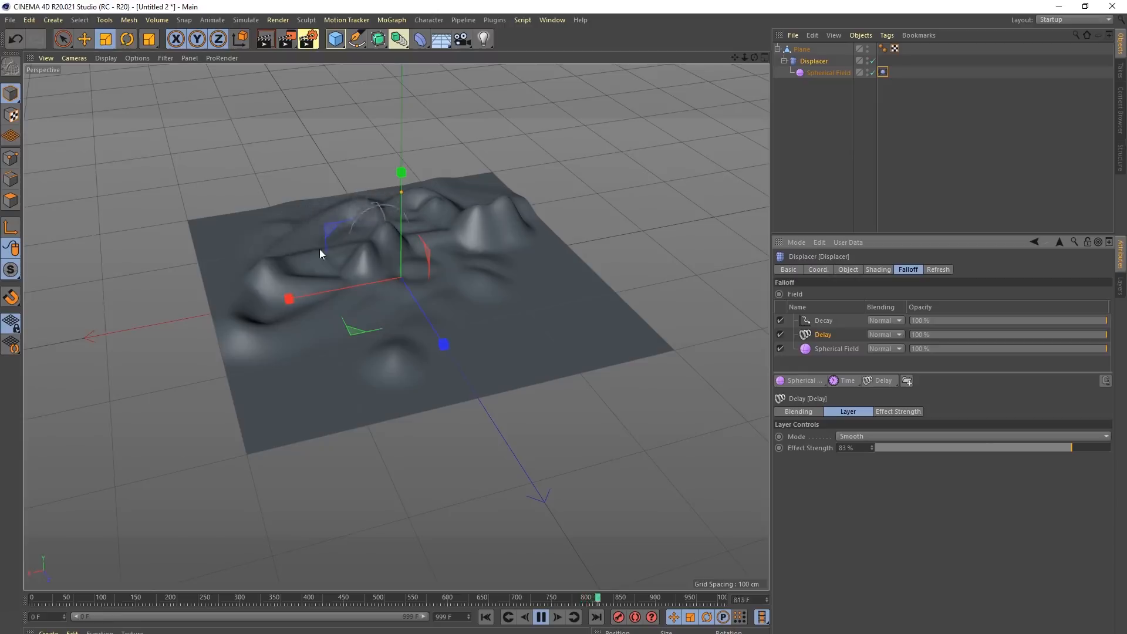
pyautogui.moveTo(345, 248)
pyautogui.keyDown('alt'); pyautogui.mouseDown()
pyautogui.moveTo(485, 237)
pyautogui.moveTo(440, 285)
pyautogui.moveTo(433, 263)
pyautogui.moveTo(365, 240)
pyautogui.moveTo(347, 247)
pyautogui.mouseUp(); pyautogui.keyUp('alt')
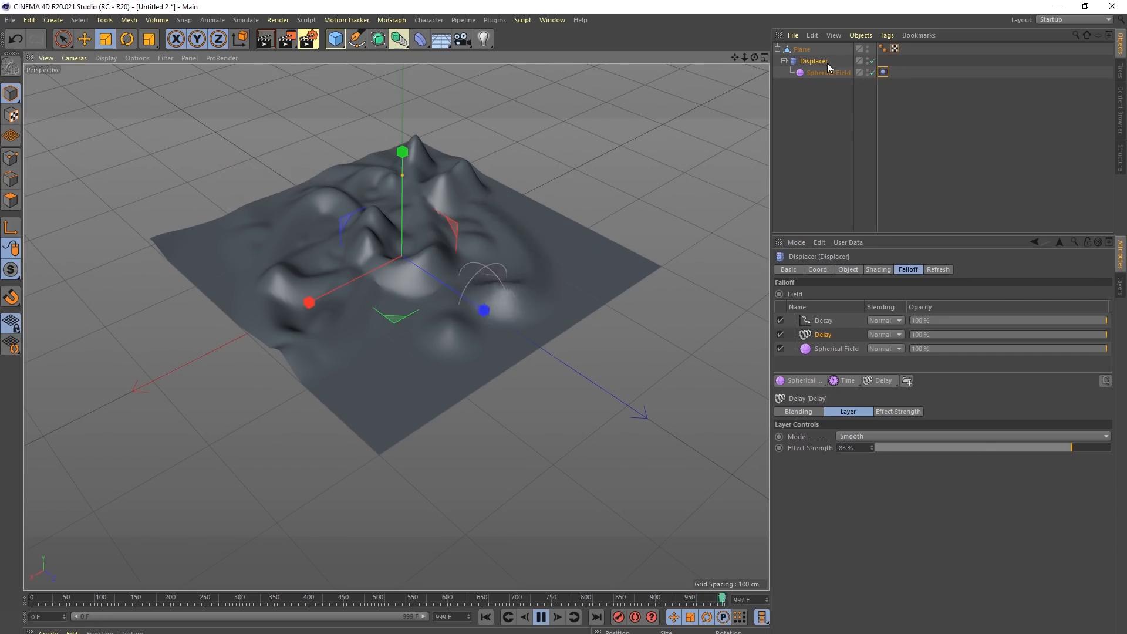
pyautogui.click(822, 321)
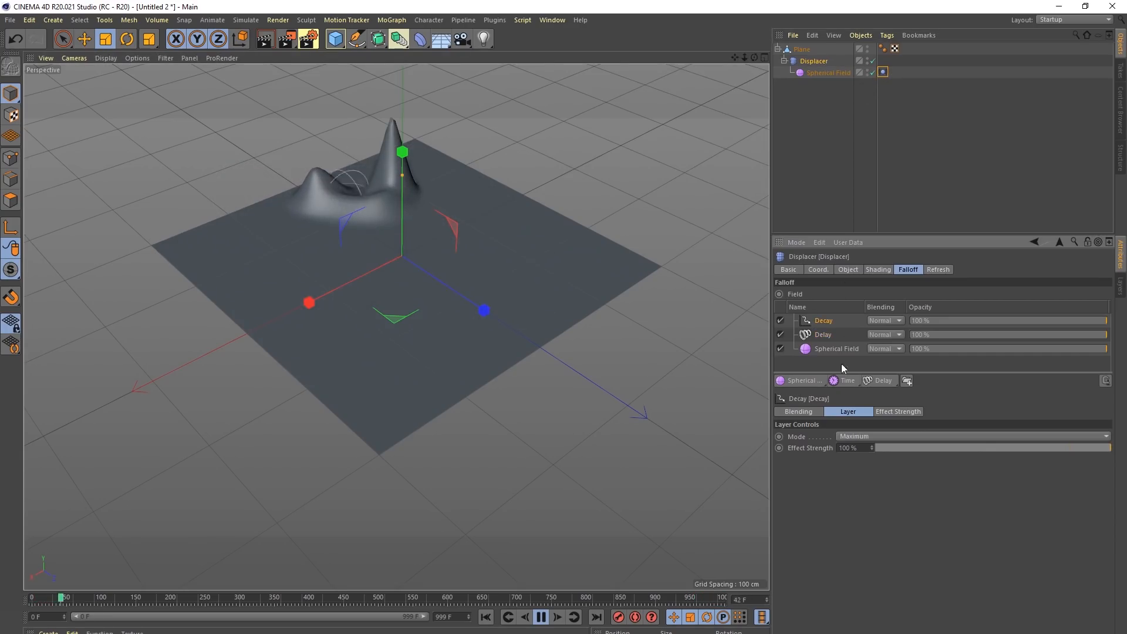
pyautogui.click(872, 450)
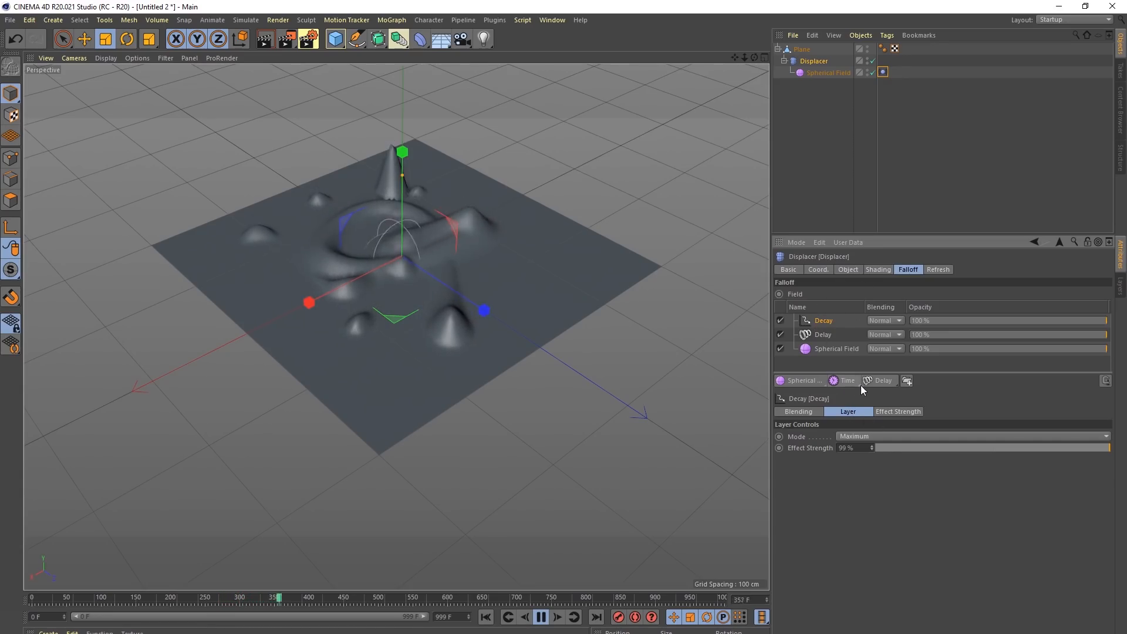
# Step: Add a second Delay modifier layer above the Decay layer, in Spring mode with an effect strength of 78 %
pyautogui.click(876, 384)
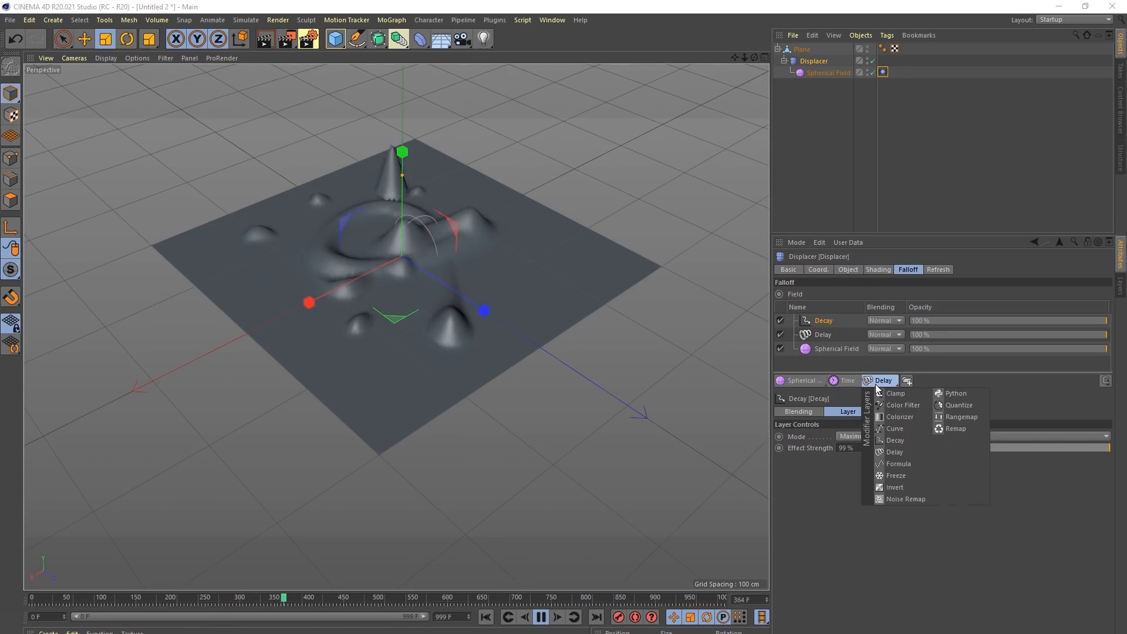
pyautogui.click(907, 451)
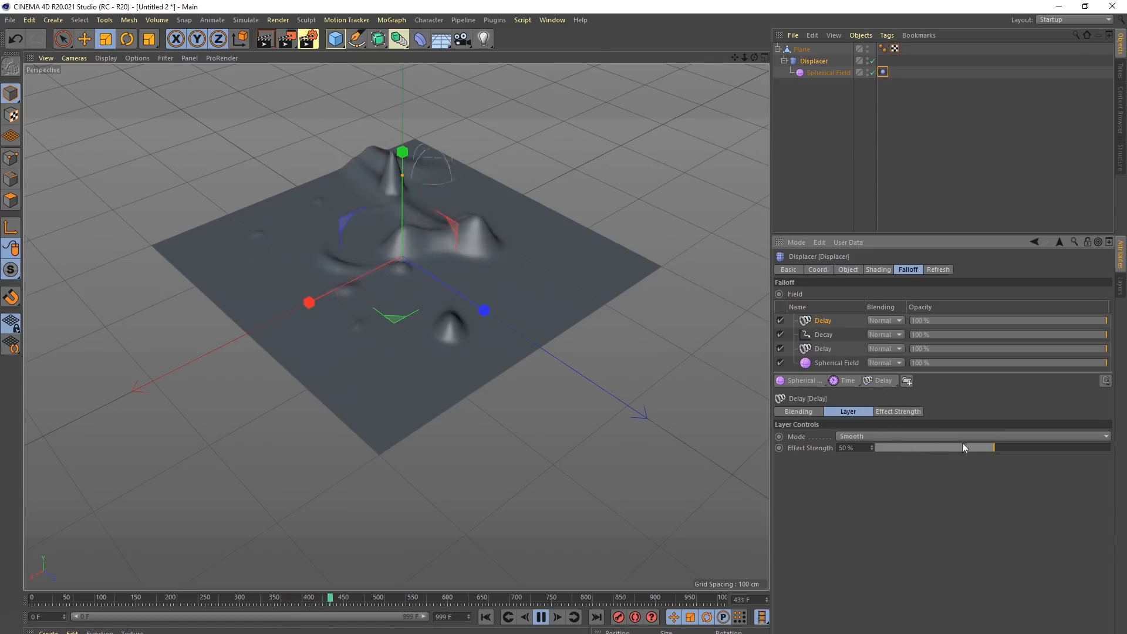
pyautogui.click(901, 438)
pyautogui.click(900, 470)
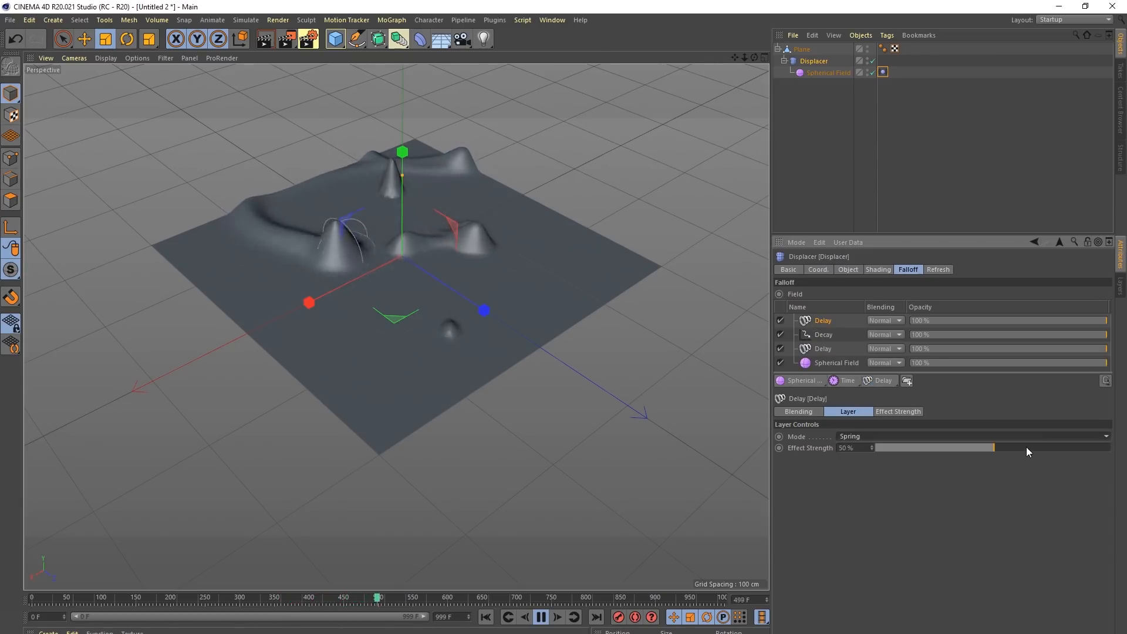
pyautogui.moveTo(1051, 448); pyautogui.dragTo(1060, 448)
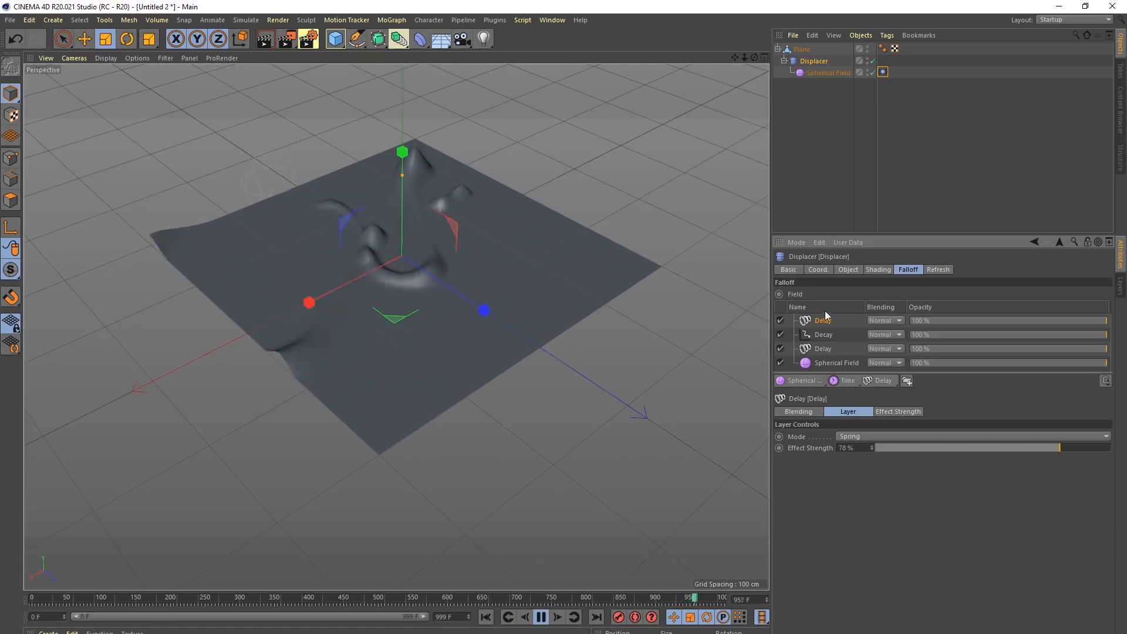
# Step: Try the Spring-mode Delay layer below the Decay layer, and move it back to the top of the falloff list
pyautogui.moveTo(807, 321); pyautogui.dragTo(809, 343)
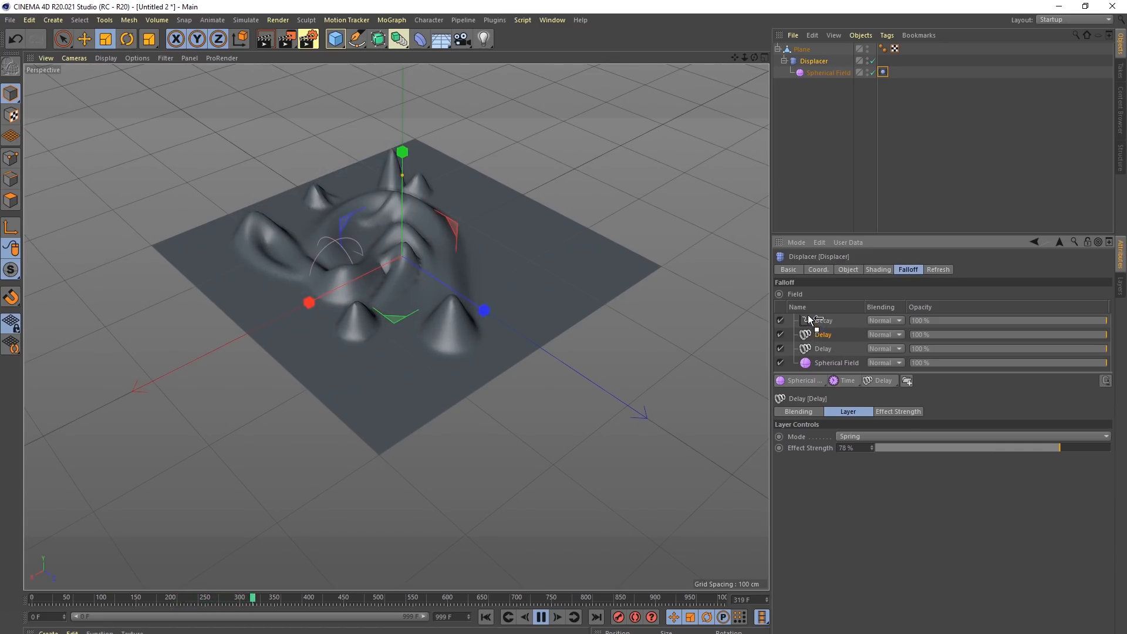
pyautogui.moveTo(808, 315); pyautogui.dragTo(808, 316)
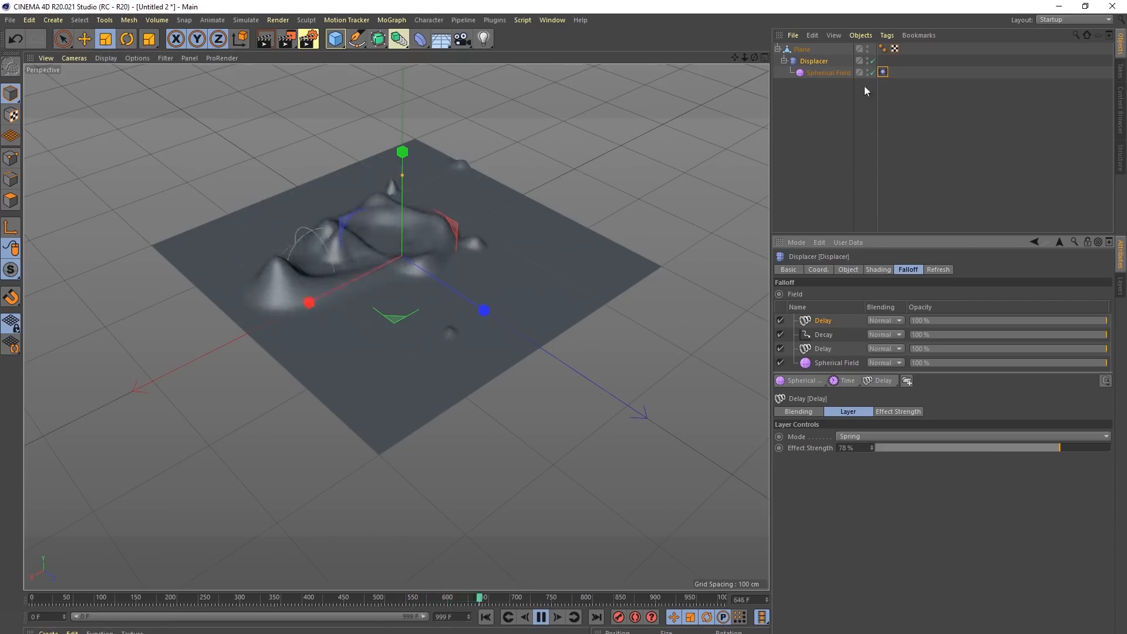
# Step: Duplicate the Spherical Field together with its Vibrate tag and set the copied tag's seed to -1
pyautogui.click(828, 73)
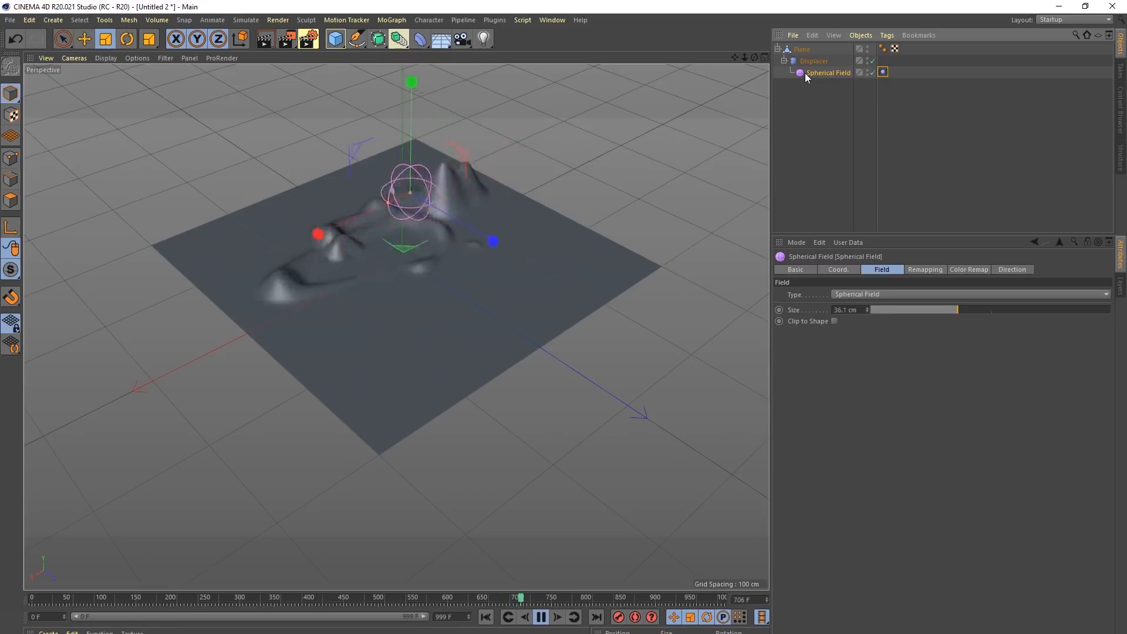
pyautogui.keyDown('ctrl'); pyautogui.moveTo(802, 77); pyautogui.dragTo(819, 69); pyautogui.keyUp('ctrl')
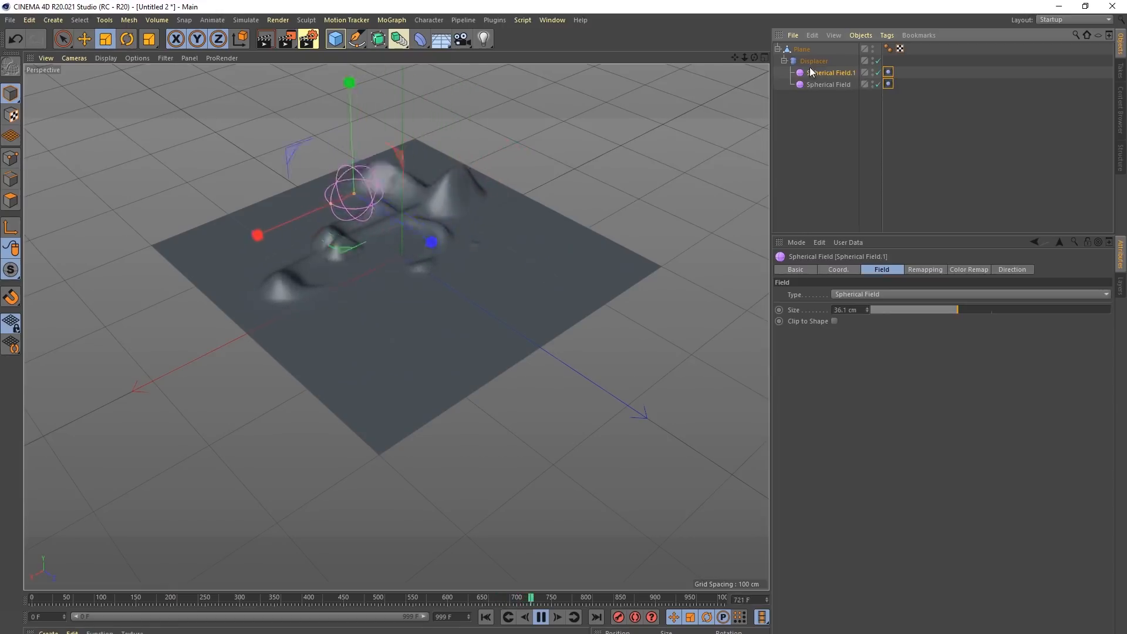
pyautogui.click(889, 72)
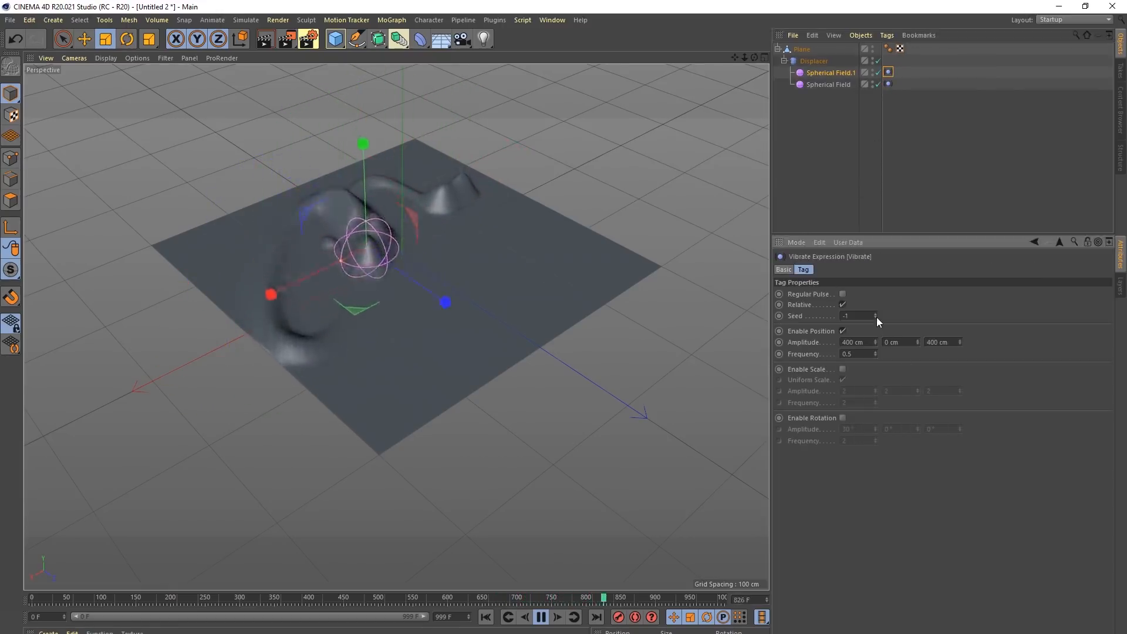
# Step: Add the duplicated Spherical Field to the Displacer's falloff below the lower Delay layer and set its blending to Max
pyautogui.click(816, 61)
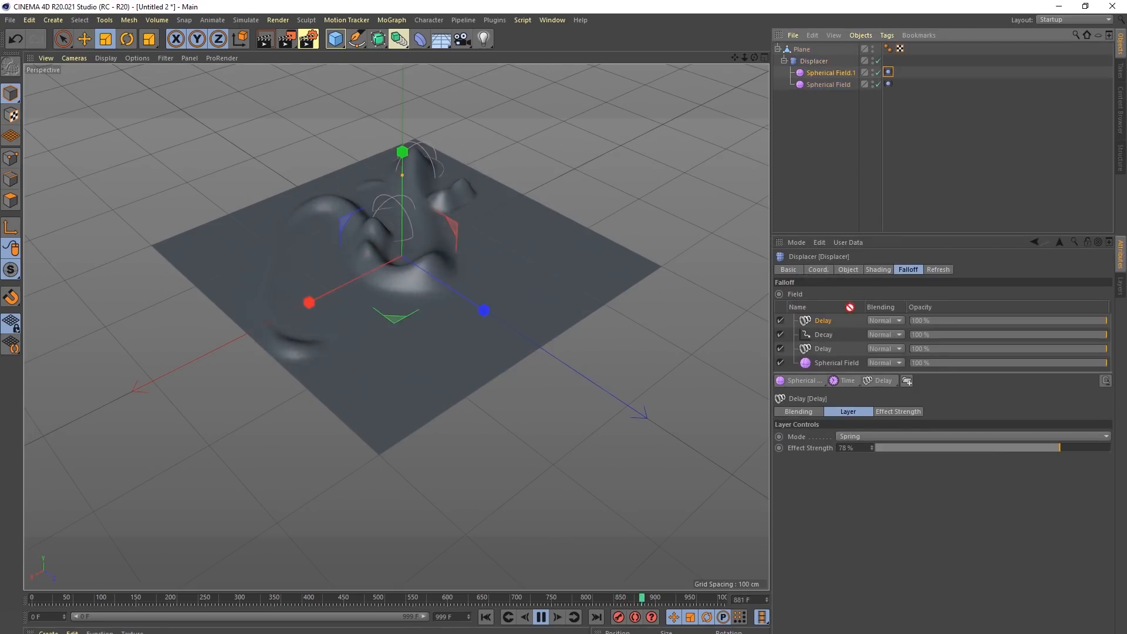
pyautogui.moveTo(819, 360); pyautogui.dragTo(816, 355)
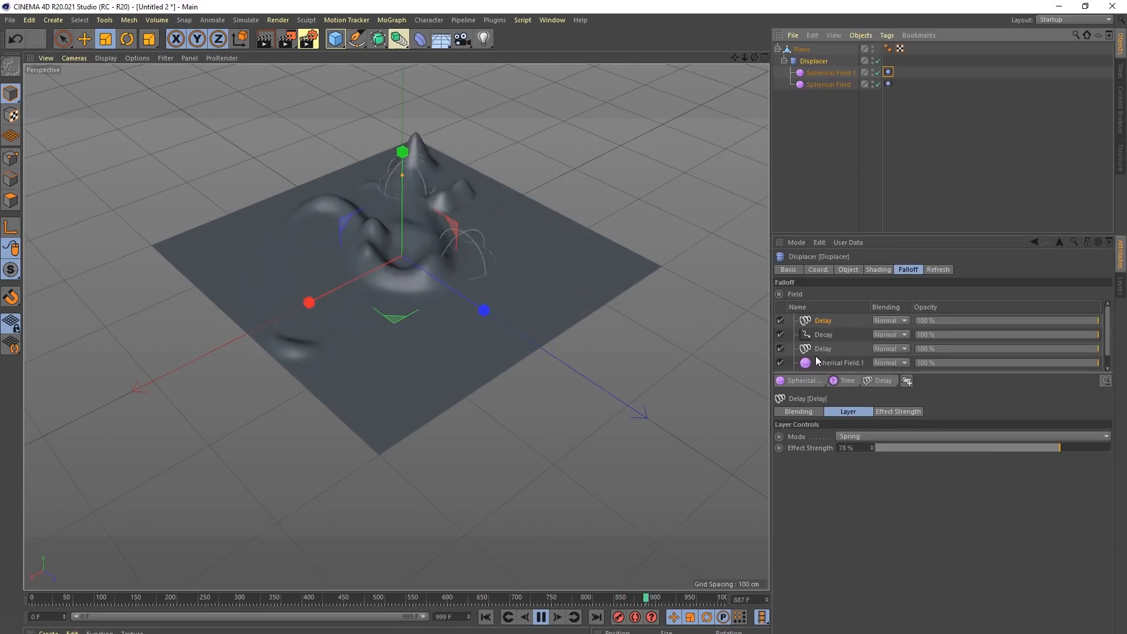
pyautogui.click(886, 362)
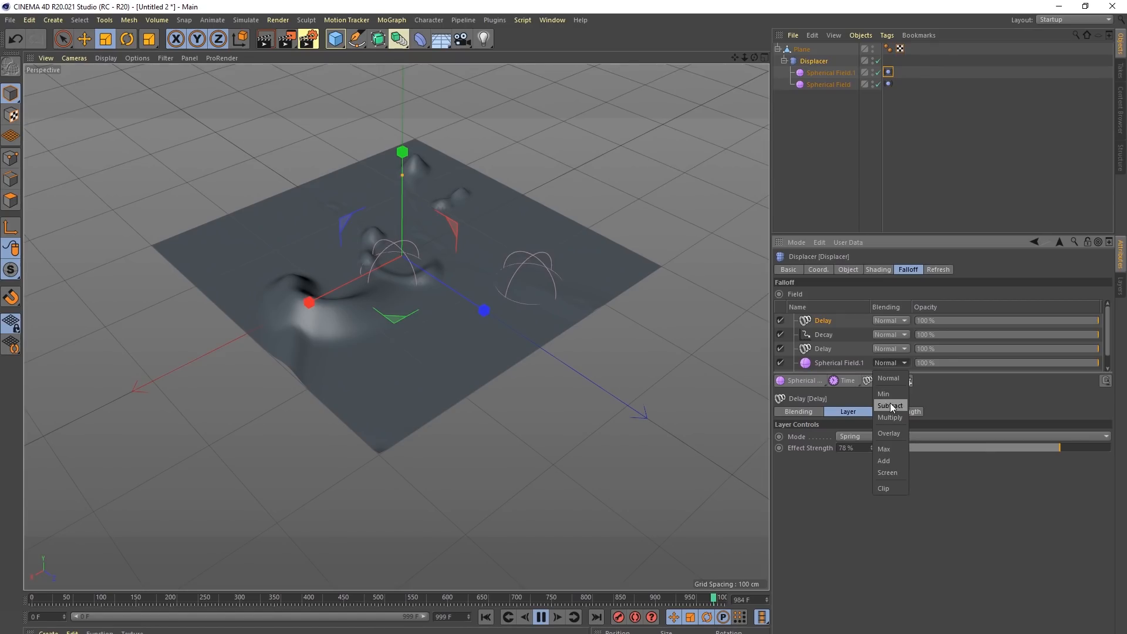
pyautogui.click(890, 450)
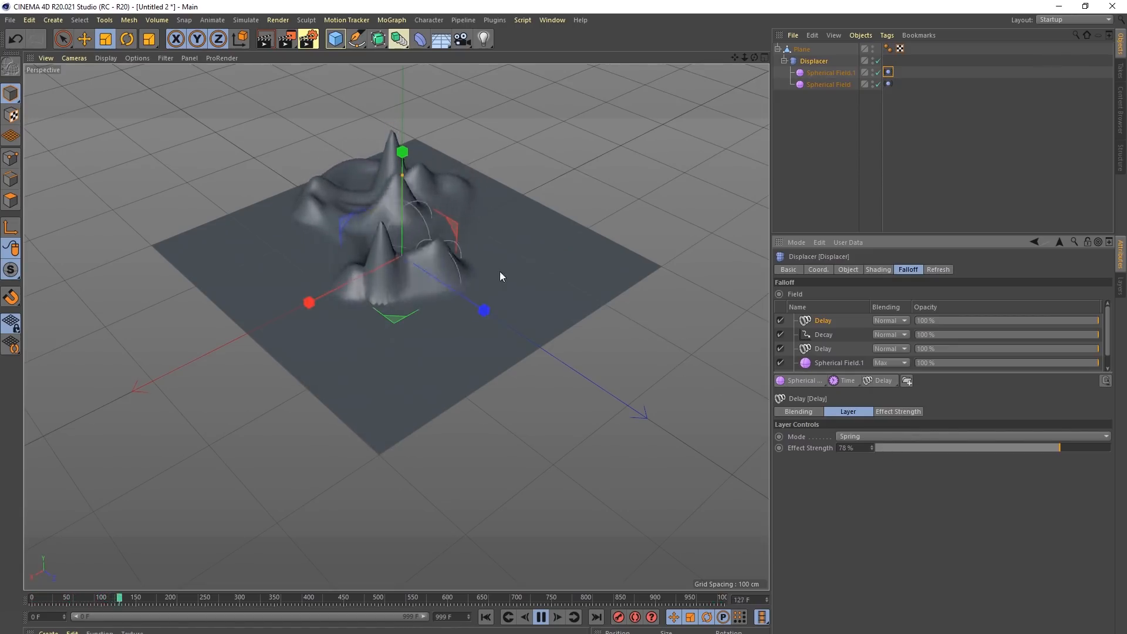
# Step: Stop the playback and add a Volume Builder with the displaced Plane as its child
pyautogui.keyDown('alt'); pyautogui.moveTo(492, 258); pyautogui.dragTo(428, 304); pyautogui.keyUp('alt')
pyautogui.keyDown('alt'); pyautogui.moveTo(439, 252); pyautogui.dragTo(418, 266); pyautogui.keyUp('alt')
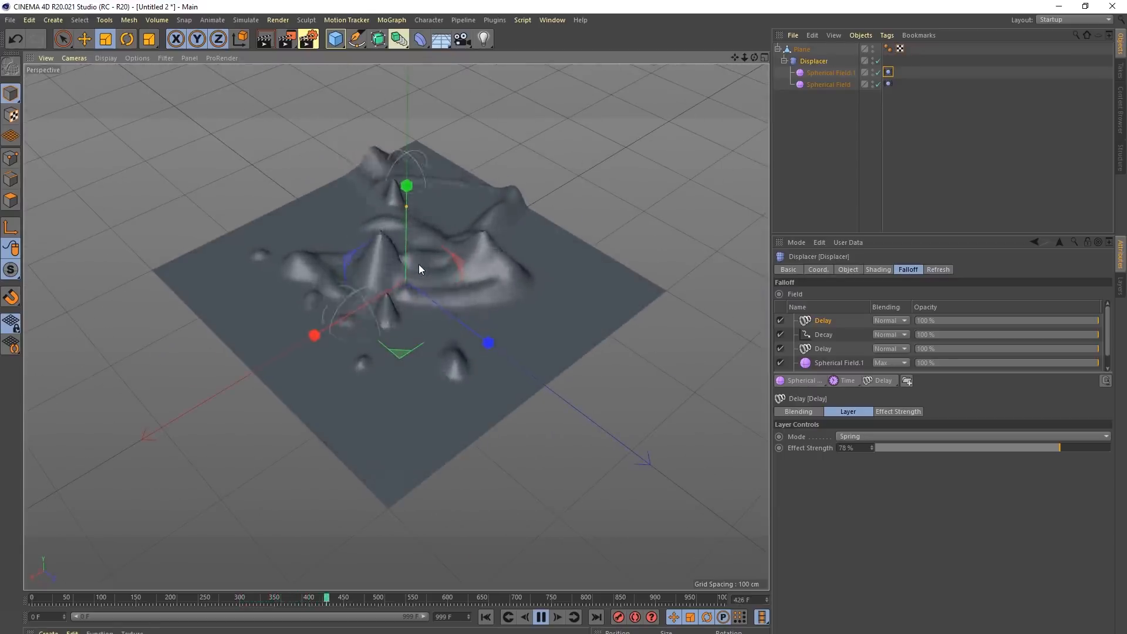
pyautogui.click(798, 50)
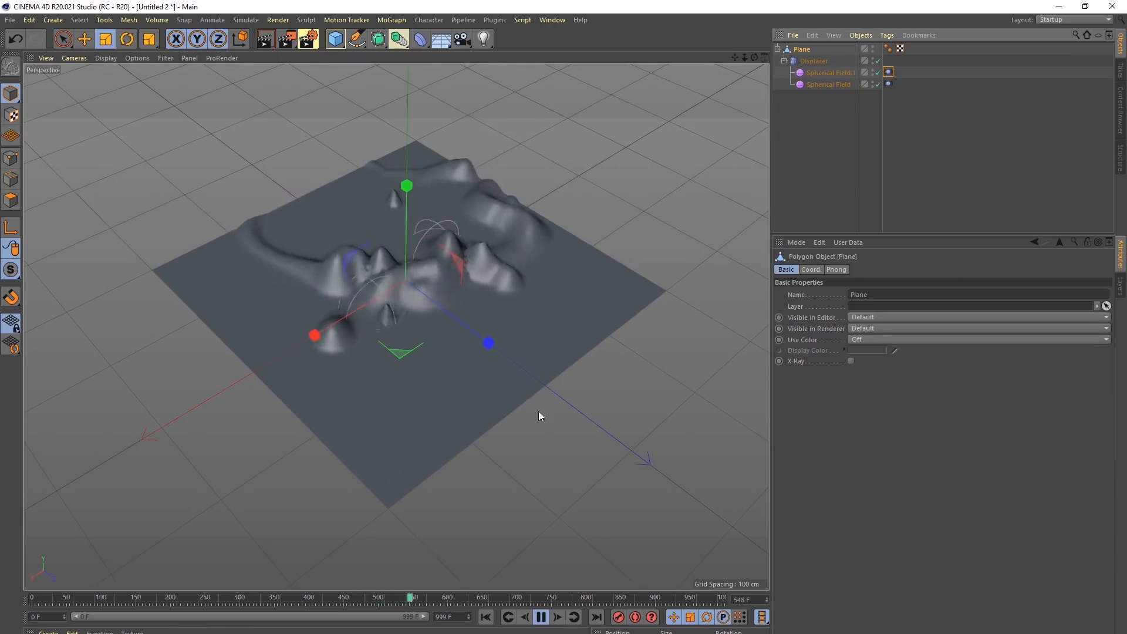
pyautogui.click(545, 622)
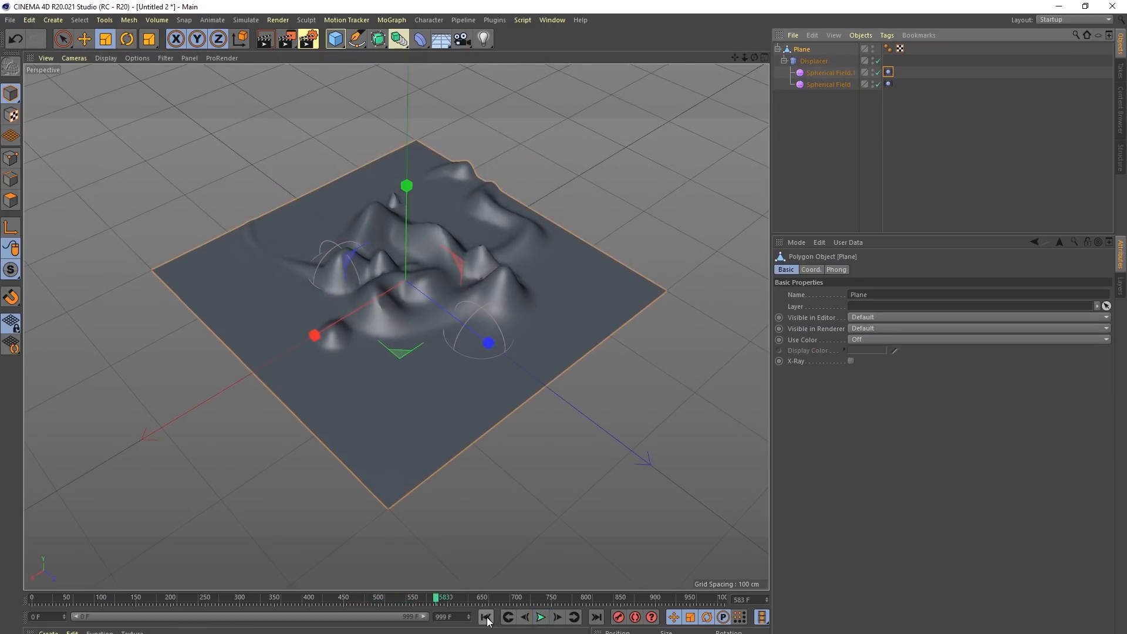
pyautogui.click(73, 20)
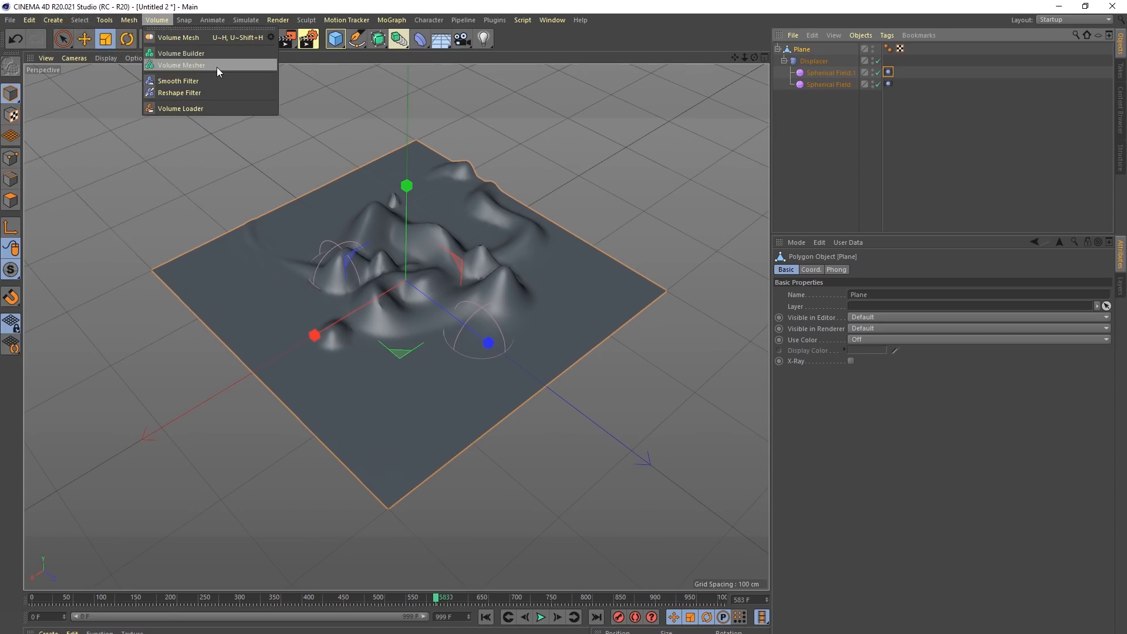
pyautogui.click(213, 53)
pyautogui.moveTo(807, 51); pyautogui.dragTo(808, 49)
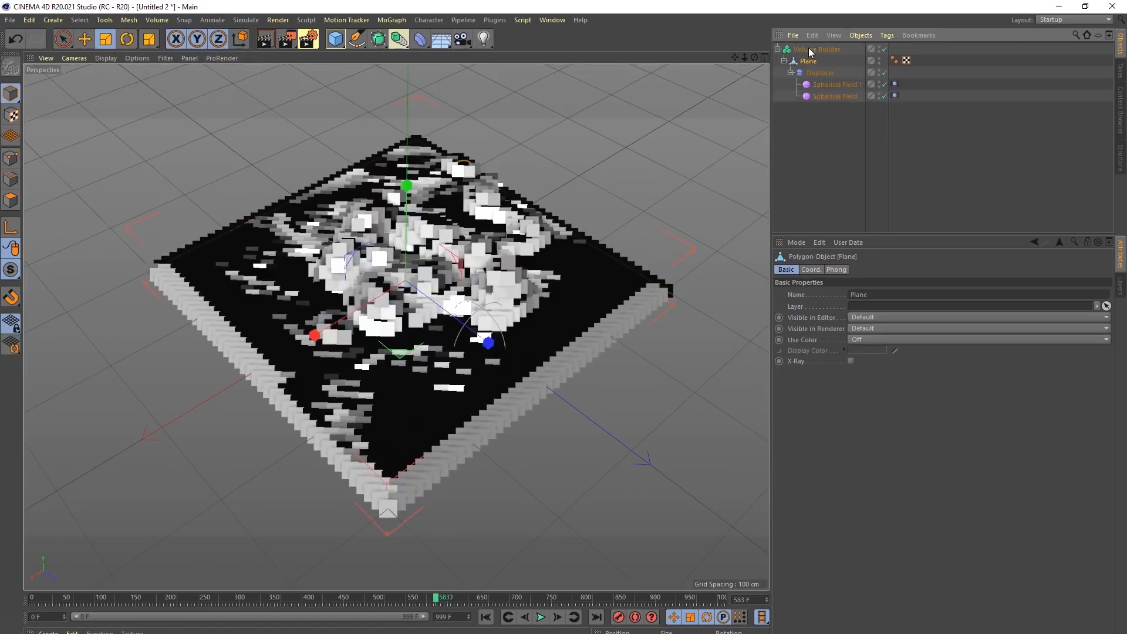
# Step: Set the Volume Builder's voxel size to 3 cm
pyautogui.keyDown('alt'); pyautogui.moveTo(423, 335); pyautogui.dragTo(424, 304); pyautogui.keyUp('alt')
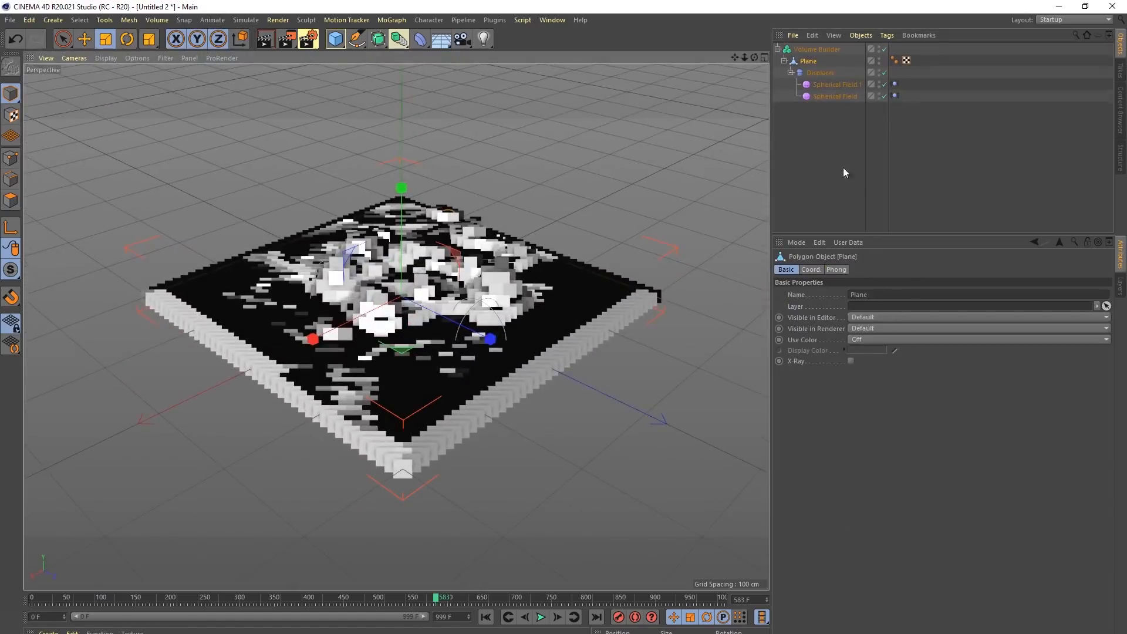
pyautogui.click(806, 51)
pyautogui.click(850, 305)
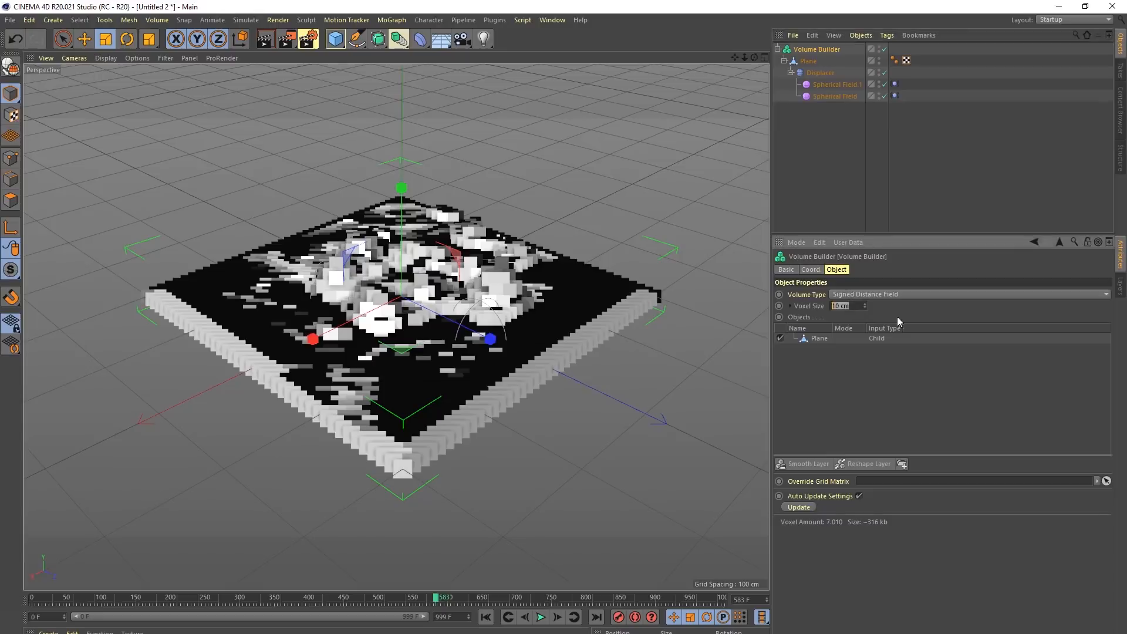
pyautogui.write('3')
pyautogui.press('Return')
pyautogui.keyDown('alt'); pyautogui.moveTo(703, 327); pyautogui.dragTo(244, 114); pyautogui.keyUp('alt')
pyautogui.click(146, 20)
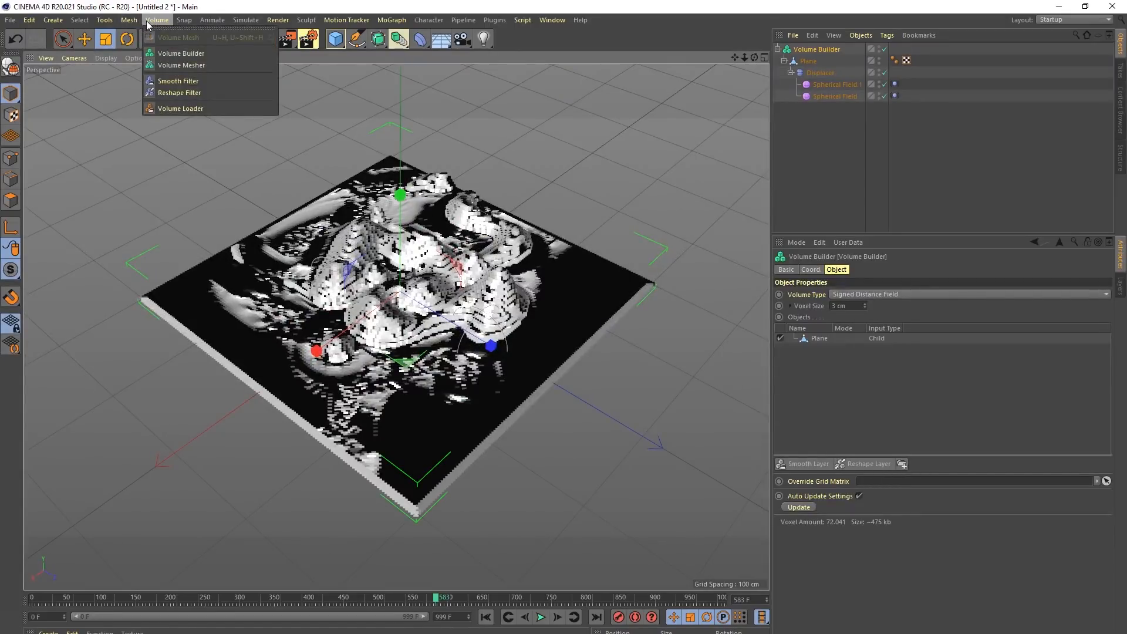
pyautogui.click(217, 54)
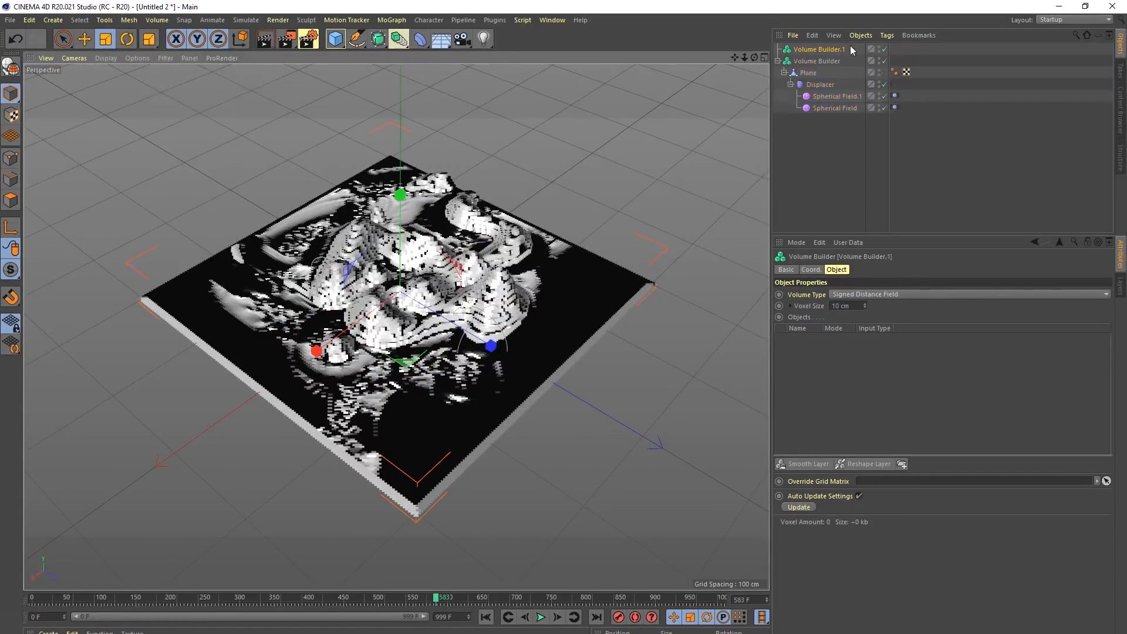
pyautogui.moveTo(801, 62); pyautogui.dragTo(821, 48)
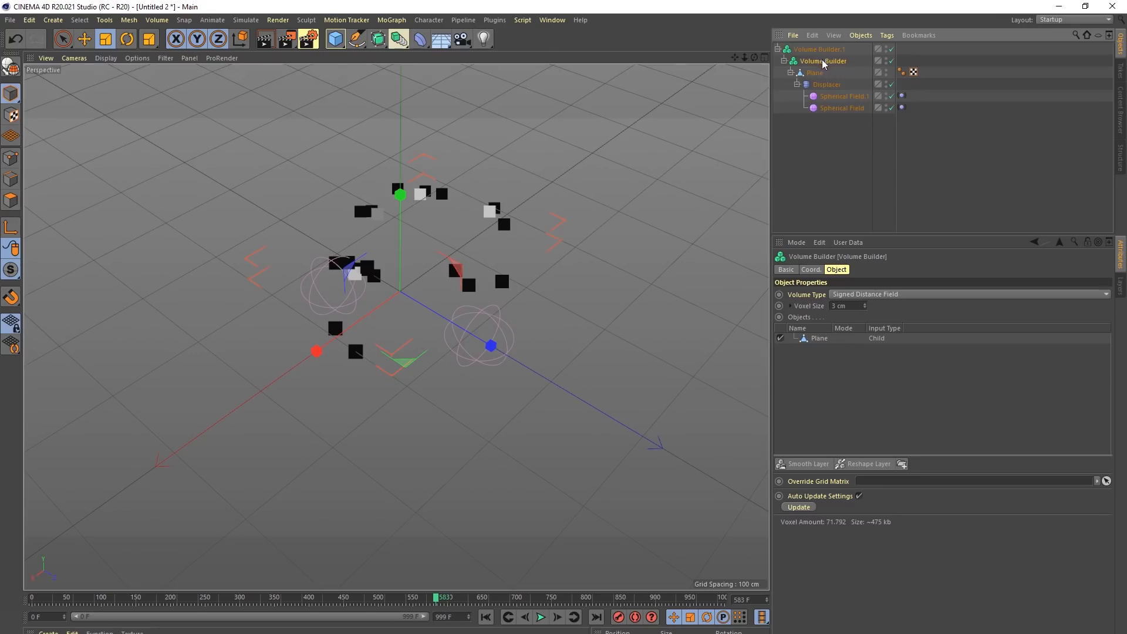
pyautogui.click(831, 62)
pyautogui.click(810, 52)
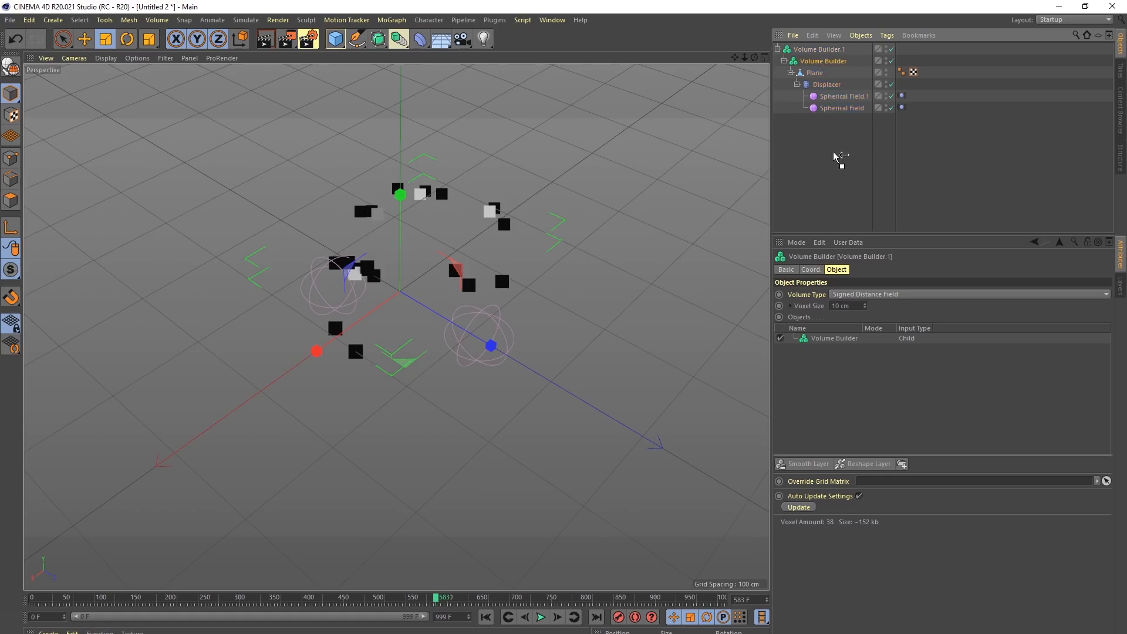
pyautogui.moveTo(826, 115); pyautogui.dragTo(828, 130)
pyautogui.click(815, 49)
pyautogui.press('Delete')
pyautogui.click(814, 48)
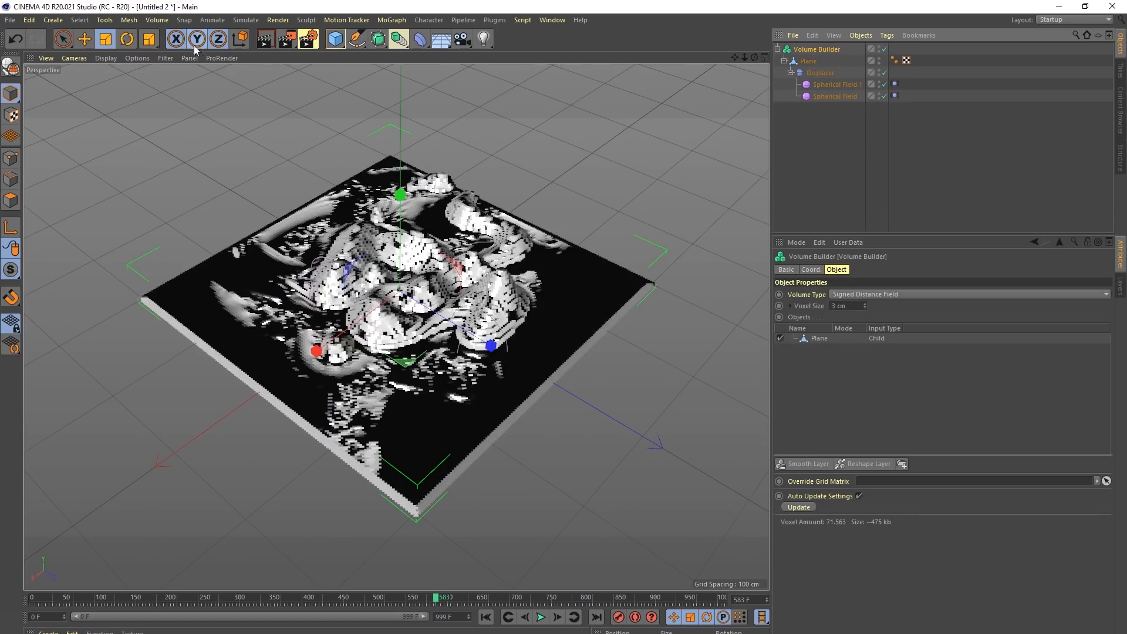
# Step: Add a Volume Mesher and make the Volume Builder its child
pyautogui.click(129, 20)
pyautogui.moveTo(154, 20)
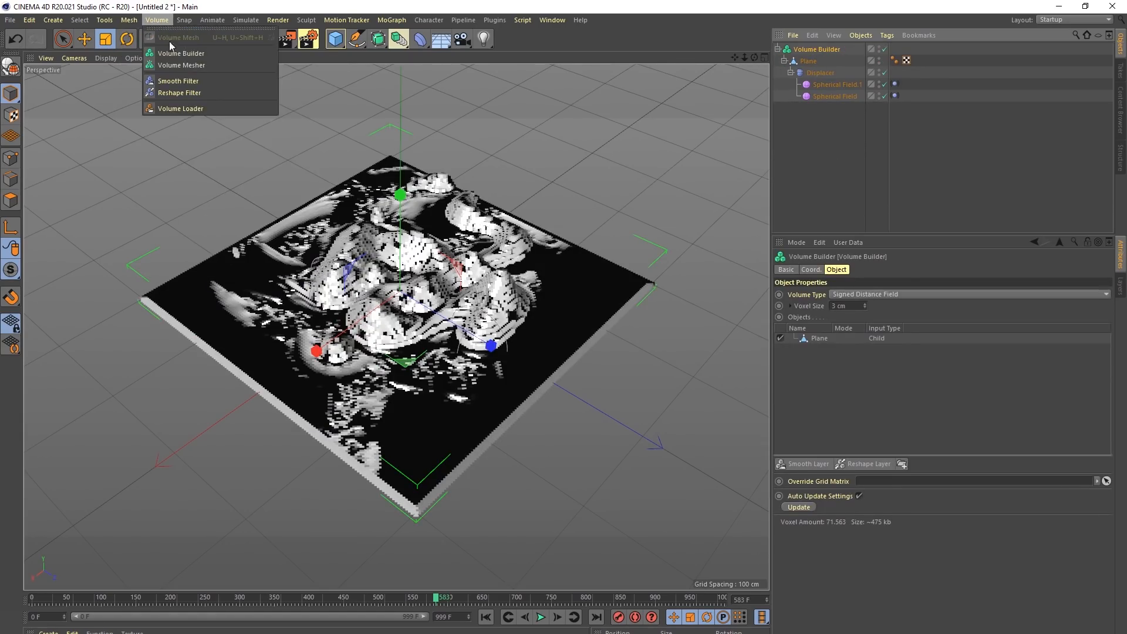
pyautogui.click(202, 65)
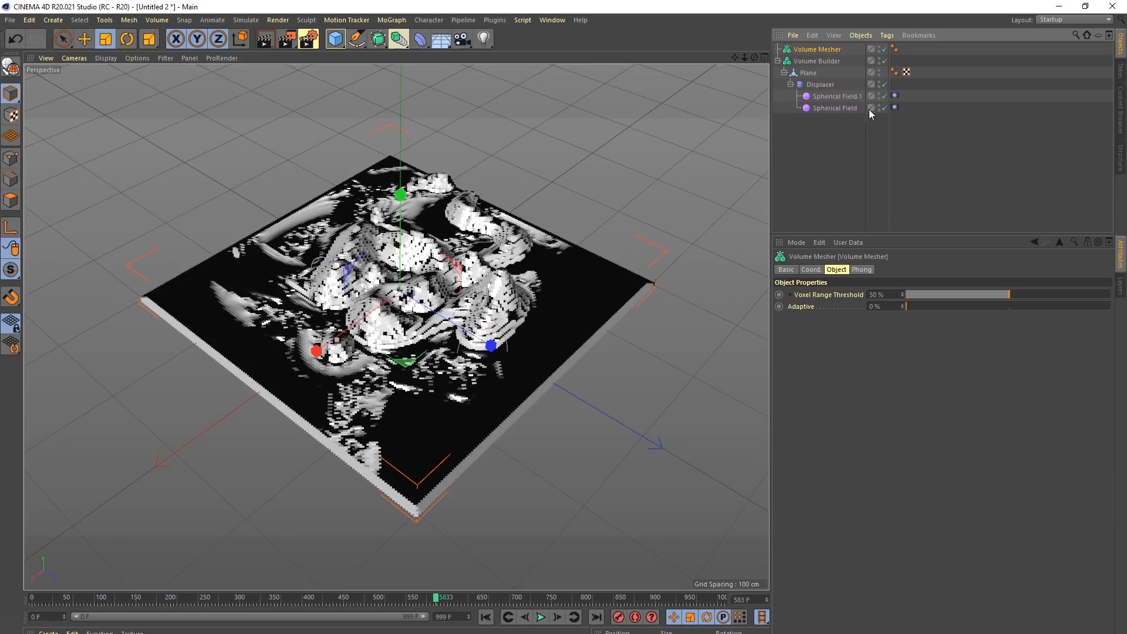
pyautogui.moveTo(809, 60); pyautogui.dragTo(819, 47)
pyautogui.click(814, 49)
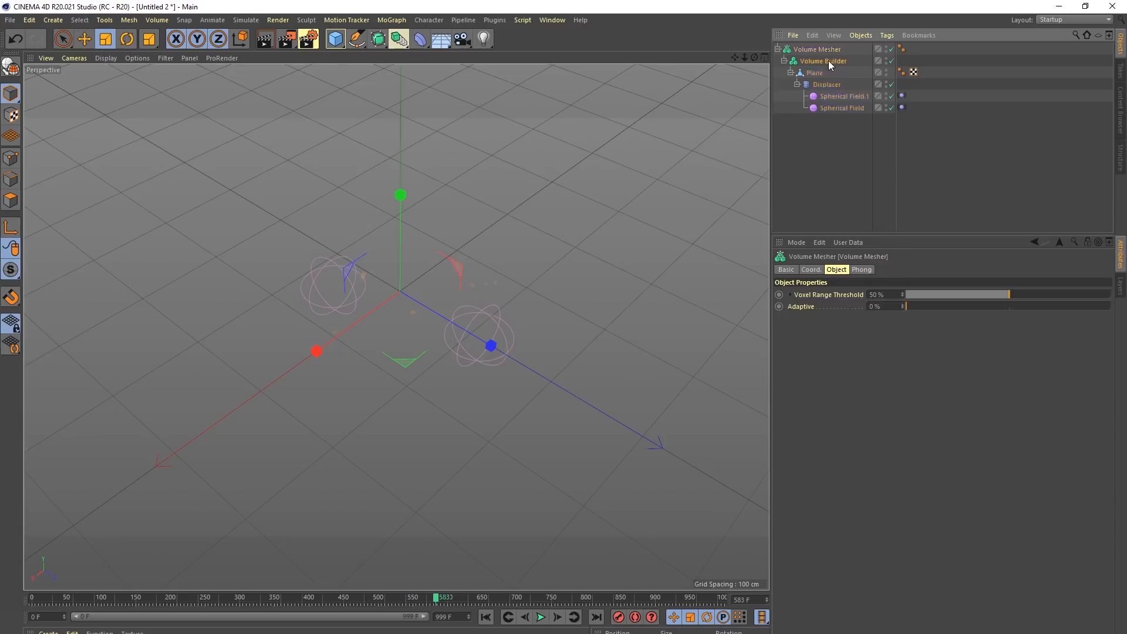
pyautogui.click(829, 61)
# Step: Raise the Volume Mesher's voxel range threshold to 83 %
pyautogui.click(821, 50)
pyautogui.moveTo(936, 295); pyautogui.dragTo(1058, 296)
pyautogui.keyDown('alt'); pyautogui.moveTo(421, 223); pyautogui.dragTo(422, 300); pyautogui.keyUp('alt')
pyautogui.keyDown('alt'); pyautogui.moveTo(422, 300); pyautogui.dragTo(474, 305, button='right'); pyautogui.keyUp('alt')
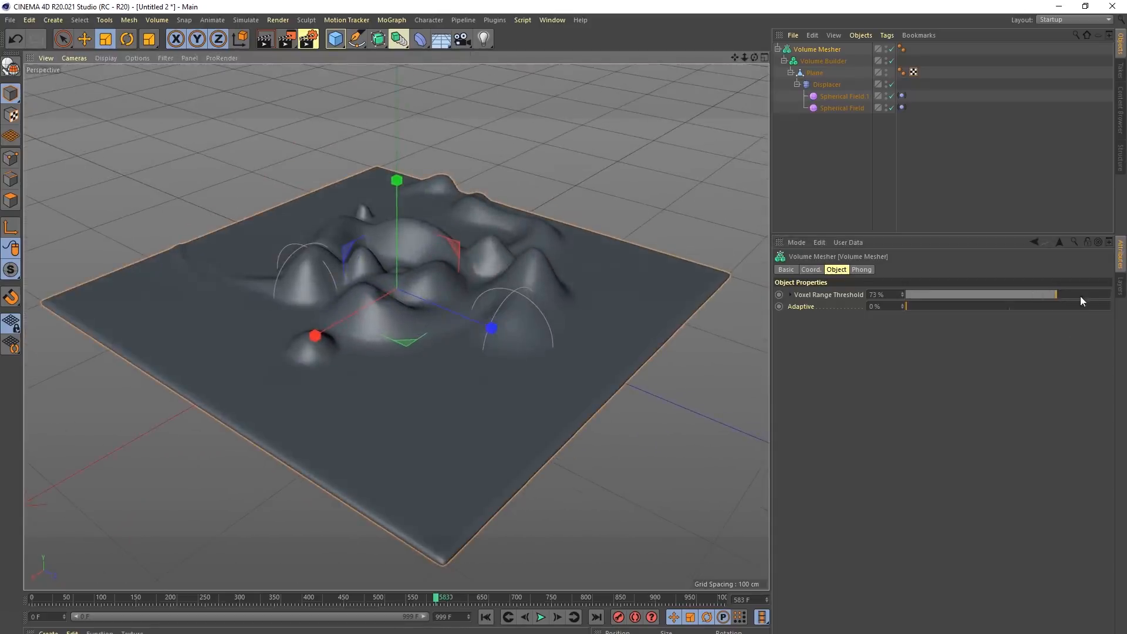
pyautogui.moveTo(1084, 297); pyautogui.dragTo(1077, 295)
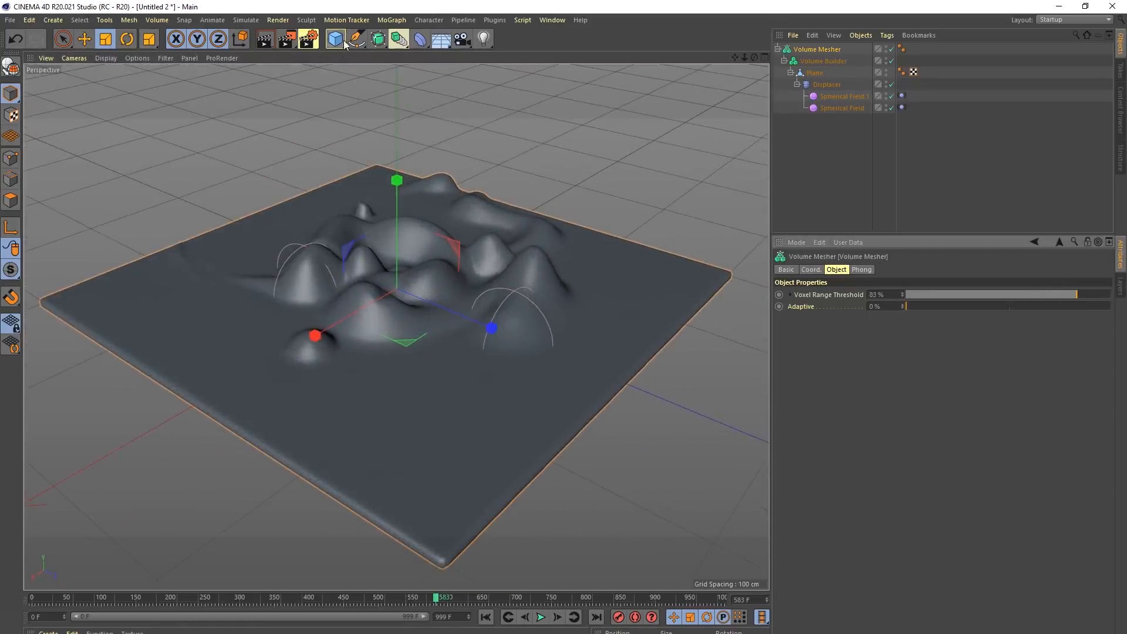
# Step: Add a Figure object and place it inside the Volume Builder above the Plane
pyautogui.moveTo(344, 42); pyautogui.dragTo(385, 96)
pyautogui.moveTo(502, 112)
pyautogui.mouseDown()
pyautogui.moveTo(528, 109)
pyautogui.moveTo(517, 116)
pyautogui.mouseUp()
pyautogui.keyDown('alt'); pyautogui.moveTo(445, 206); pyautogui.dragTo(588, 188); pyautogui.keyUp('alt')
pyautogui.moveTo(799, 50); pyautogui.dragTo(819, 74)
pyautogui.keyDown('alt'); pyautogui.moveTo(617, 188); pyautogui.dragTo(511, 317); pyautogui.keyUp('alt')
# Step: Play the animation in Gouraud Shading (Lines) display and inspect the mesh where the figure meets the displaced plane
pyautogui.click(540, 618)
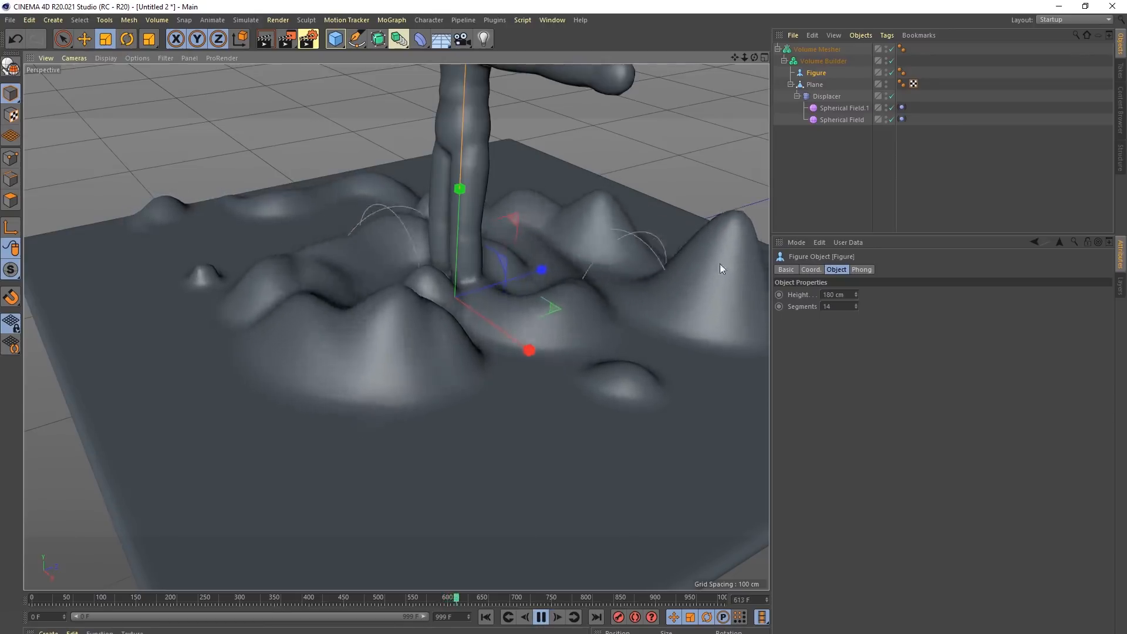
pyautogui.press('n')
pyautogui.press('b')
pyautogui.keyDown('alt'); pyautogui.moveTo(508, 284); pyautogui.dragTo(454, 413, button='middle'); pyautogui.keyUp('alt')
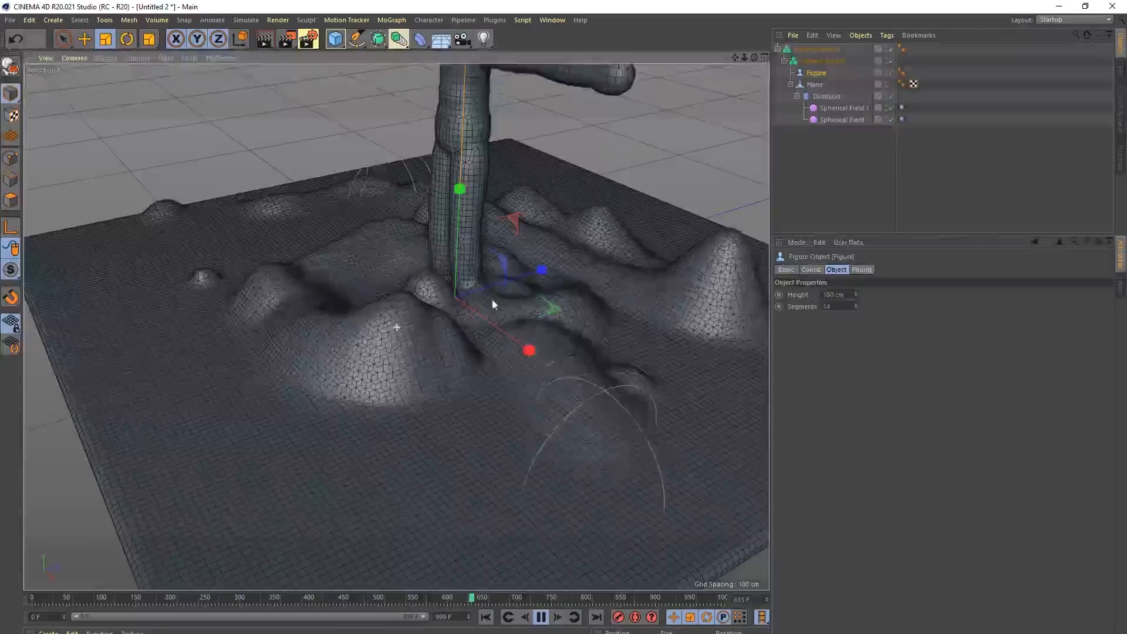
pyautogui.keyDown('alt'); pyautogui.moveTo(403, 343); pyautogui.dragTo(347, 251); pyautogui.keyUp('alt')
pyautogui.keyDown('alt'); pyautogui.moveTo(446, 253); pyautogui.dragTo(394, 287); pyautogui.keyUp('alt')
pyautogui.keyDown('alt'); pyautogui.moveTo(394, 287); pyautogui.dragTo(438, 311, button='middle'); pyautogui.keyUp('alt')
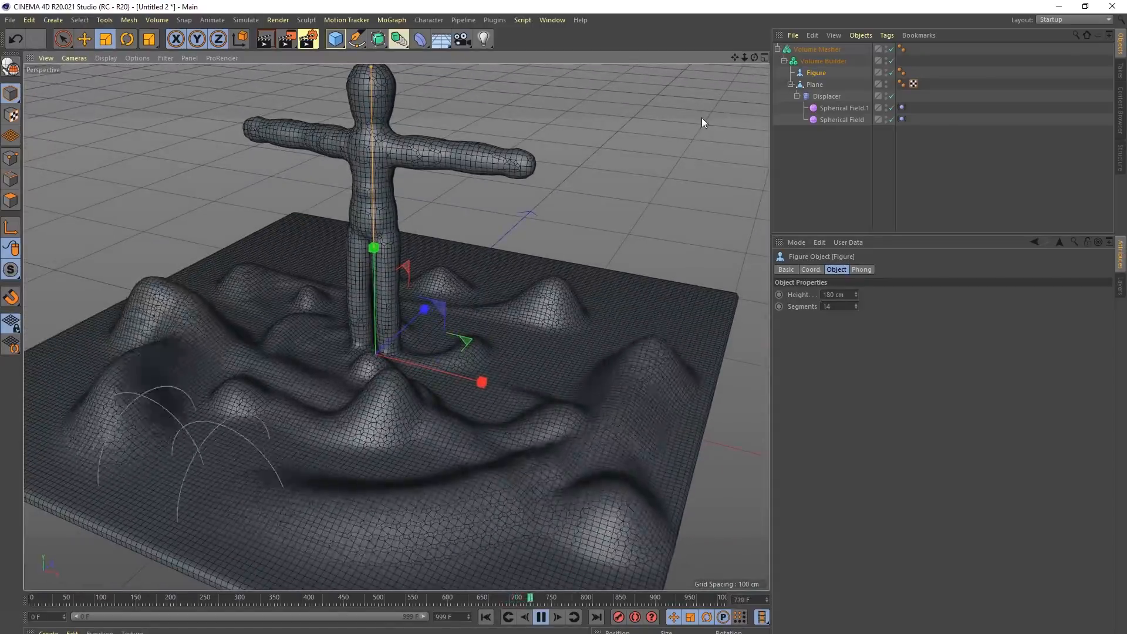
pyautogui.keyDown('alt'); pyautogui.moveTo(446, 276); pyautogui.dragTo(476, 340); pyautogui.keyUp('alt')
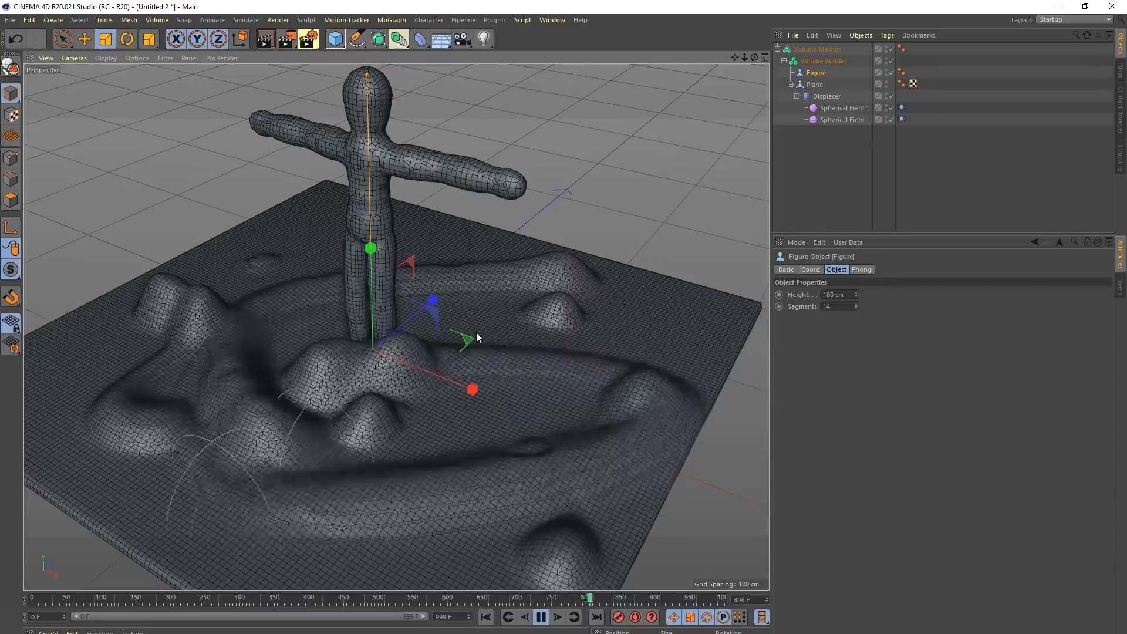
# Step: Delete the Figure and the Plane with its Displacer and fields, and take the Volume Builder out of the Volume Mesher
pyautogui.keyDown('shift'); pyautogui.click(813, 86); pyautogui.keyUp('shift')
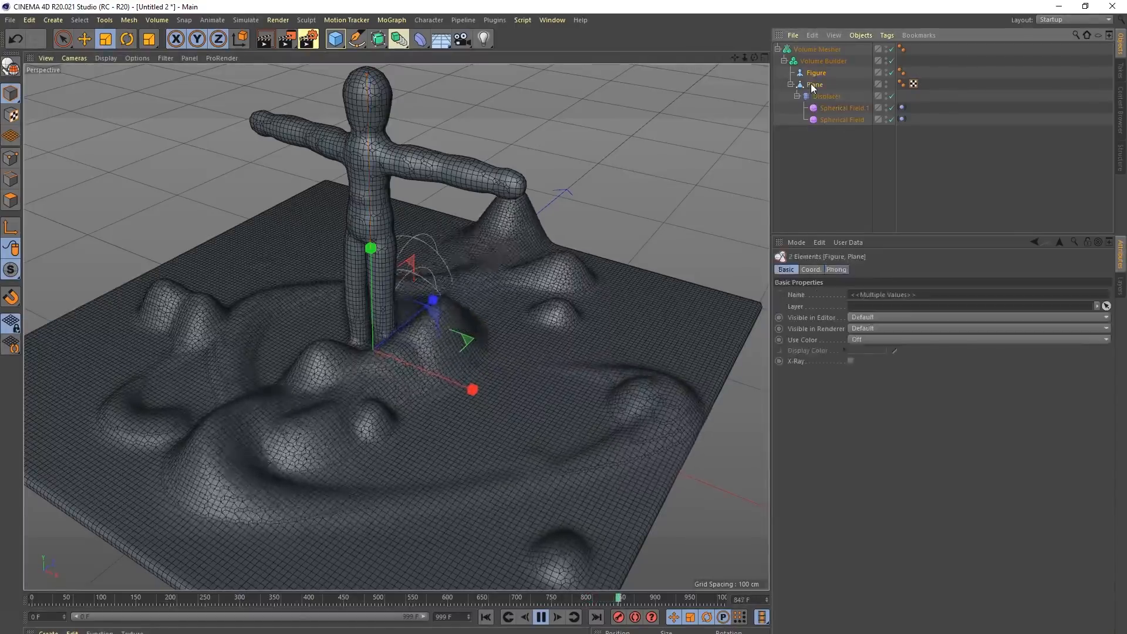
pyautogui.press('Delete')
pyautogui.click(820, 62)
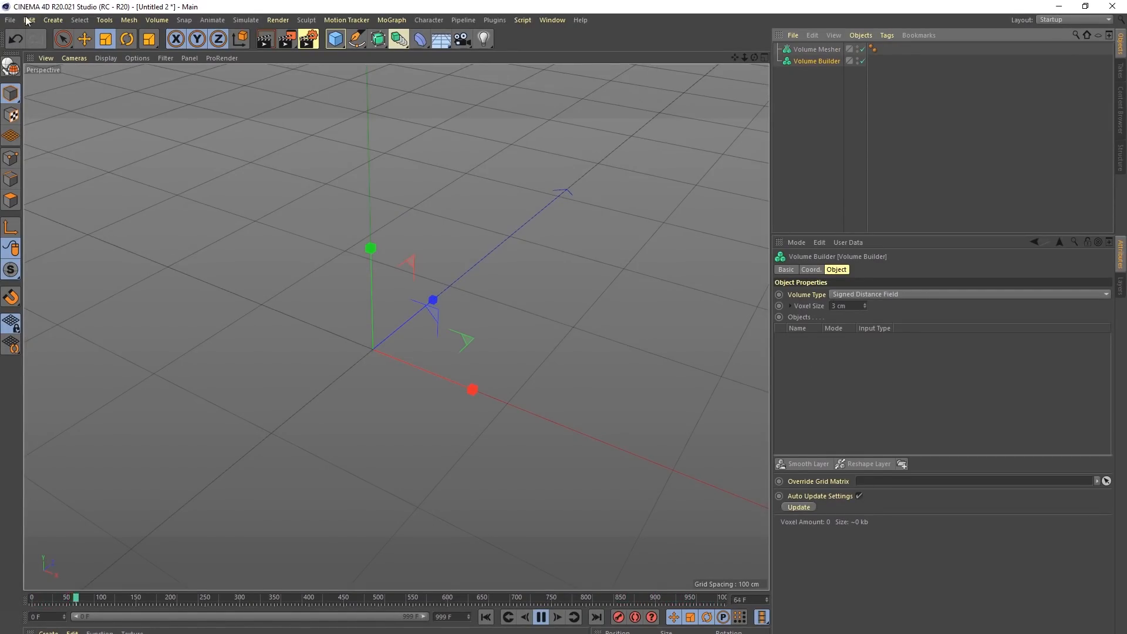
# Step: Create a Shader Field inside the Volume Builder and assign a Noise shader to it
pyautogui.click(80, 20)
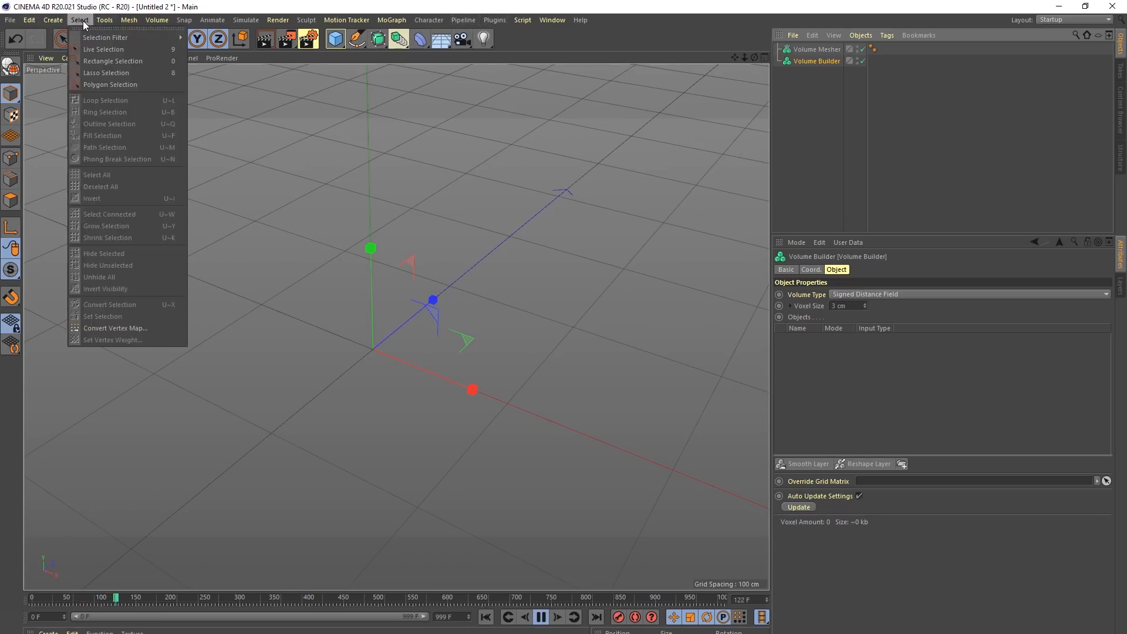
pyautogui.moveTo(57, 19)
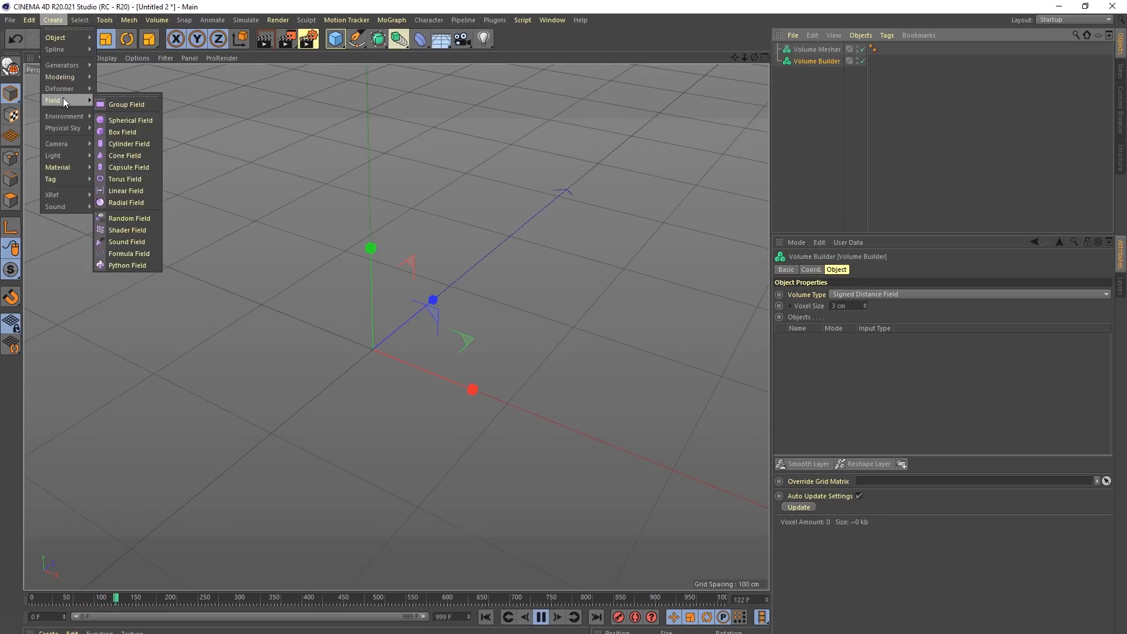
pyautogui.moveTo(50, 100)
pyautogui.click(128, 231)
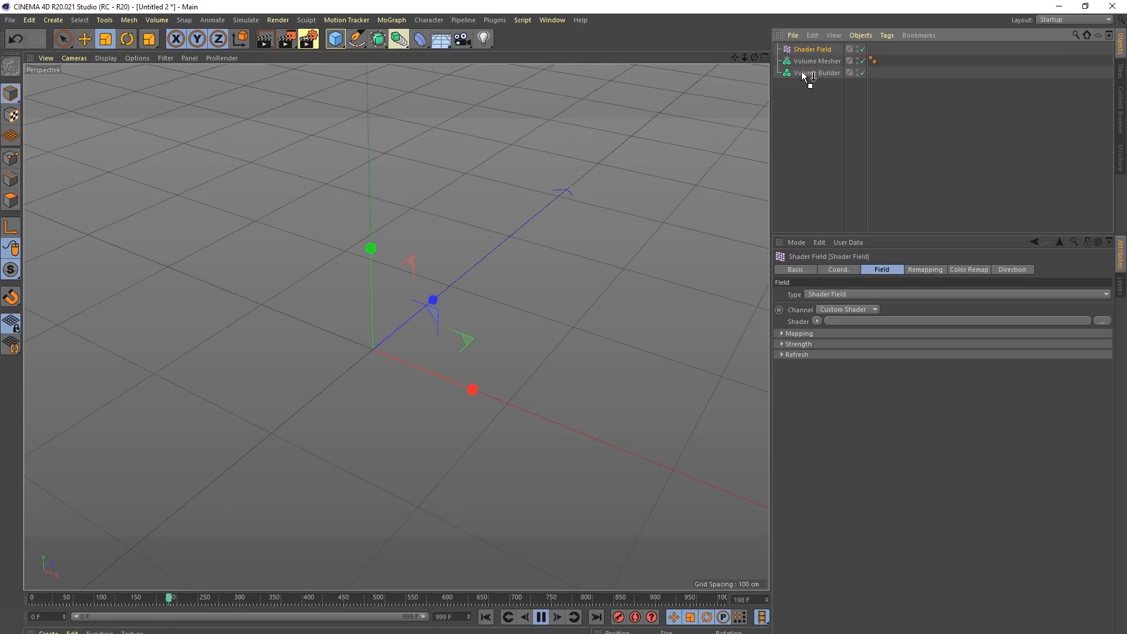
pyautogui.click(816, 321)
pyautogui.click(857, 450)
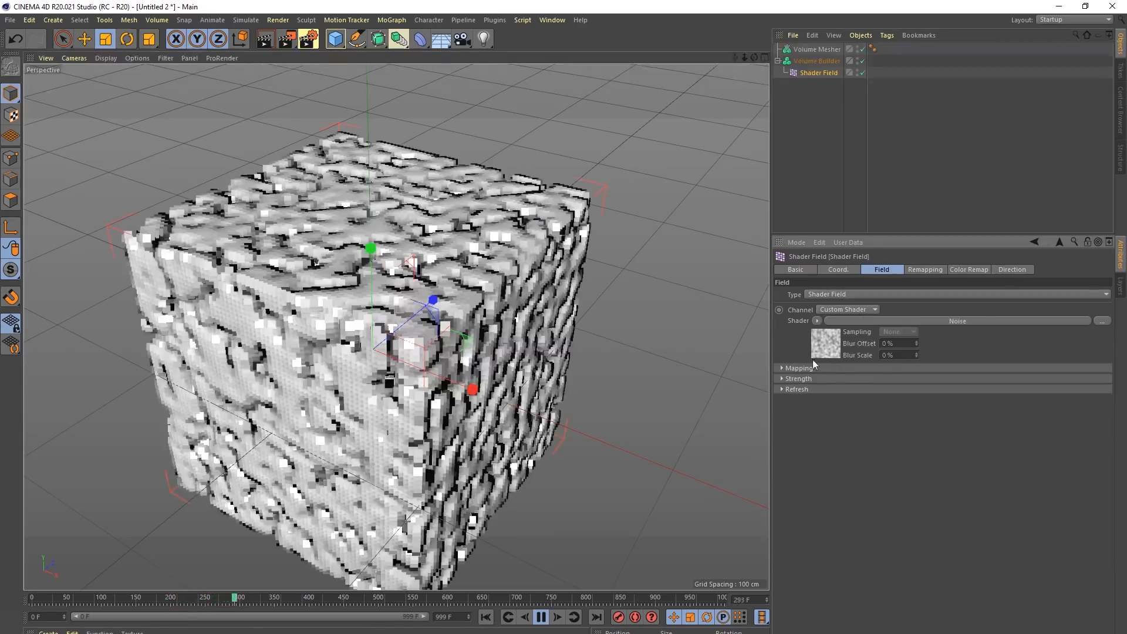
# Step: Stop the playback and set the Noise shader's global scale to 216 %
pyautogui.keyDown('alt'); pyautogui.moveTo(537, 541); pyautogui.dragTo(432, 339); pyautogui.keyUp('alt')
pyautogui.scroll(3, 432, 339)
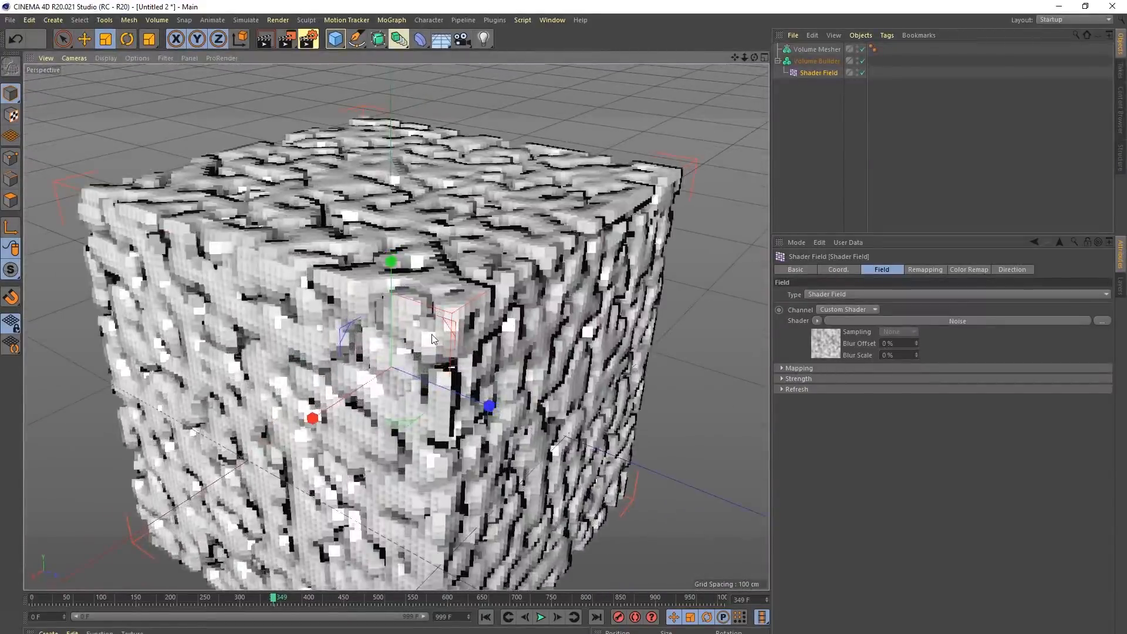
pyautogui.click(832, 344)
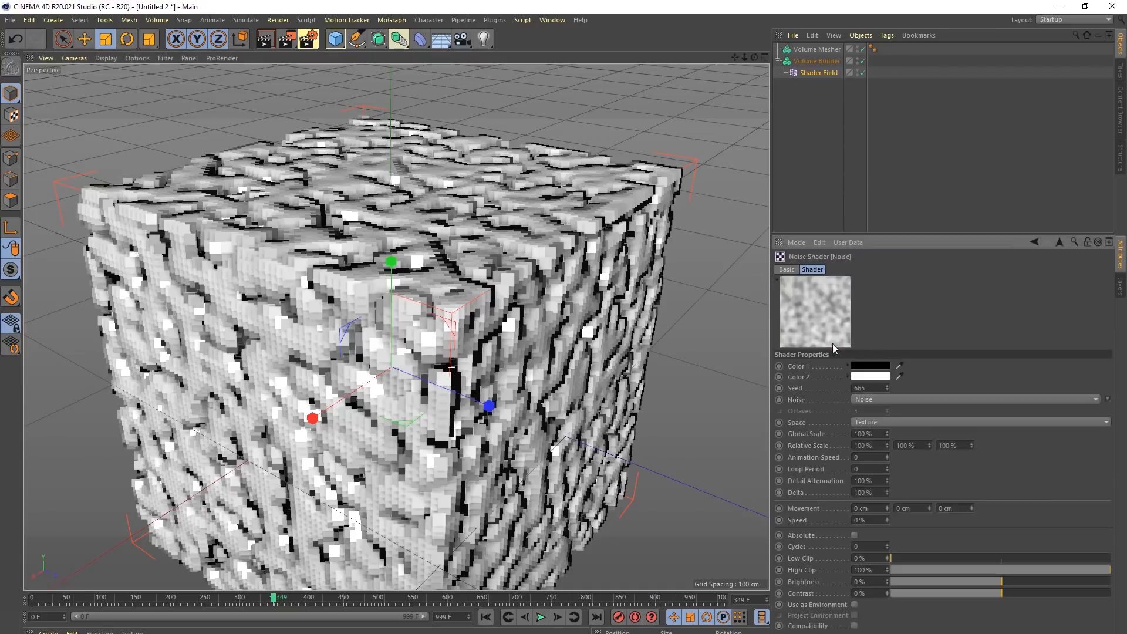
pyautogui.moveTo(886, 434); pyautogui.dragTo(890, 388)
pyautogui.keyDown('alt'); pyautogui.moveTo(596, 382); pyautogui.dragTo(434, 421); pyautogui.keyUp('alt')
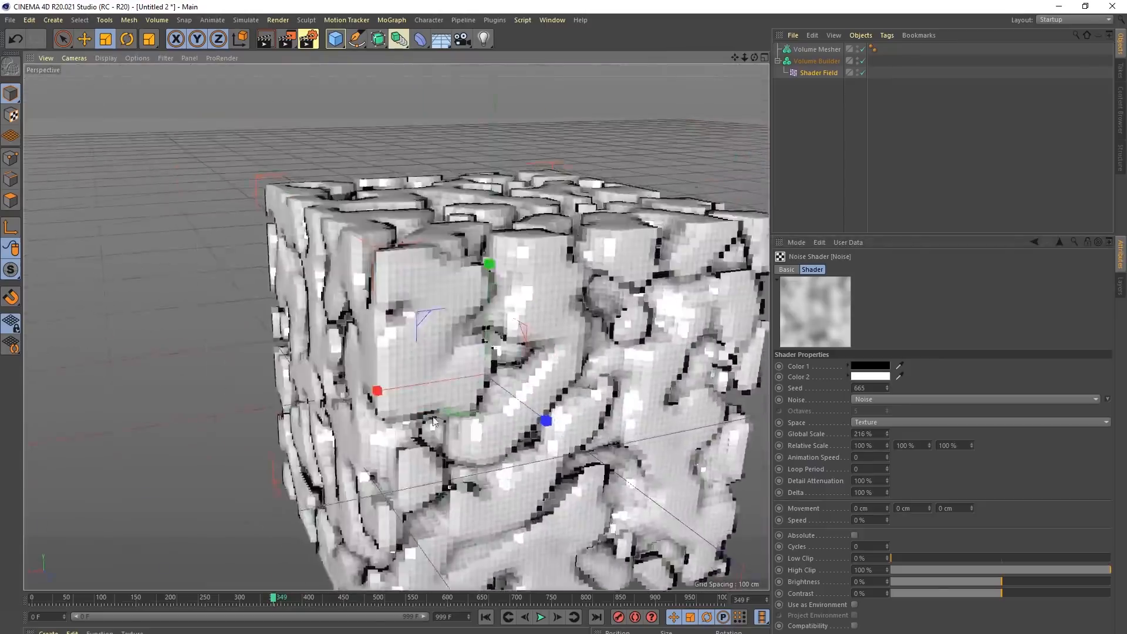
pyautogui.press('h')
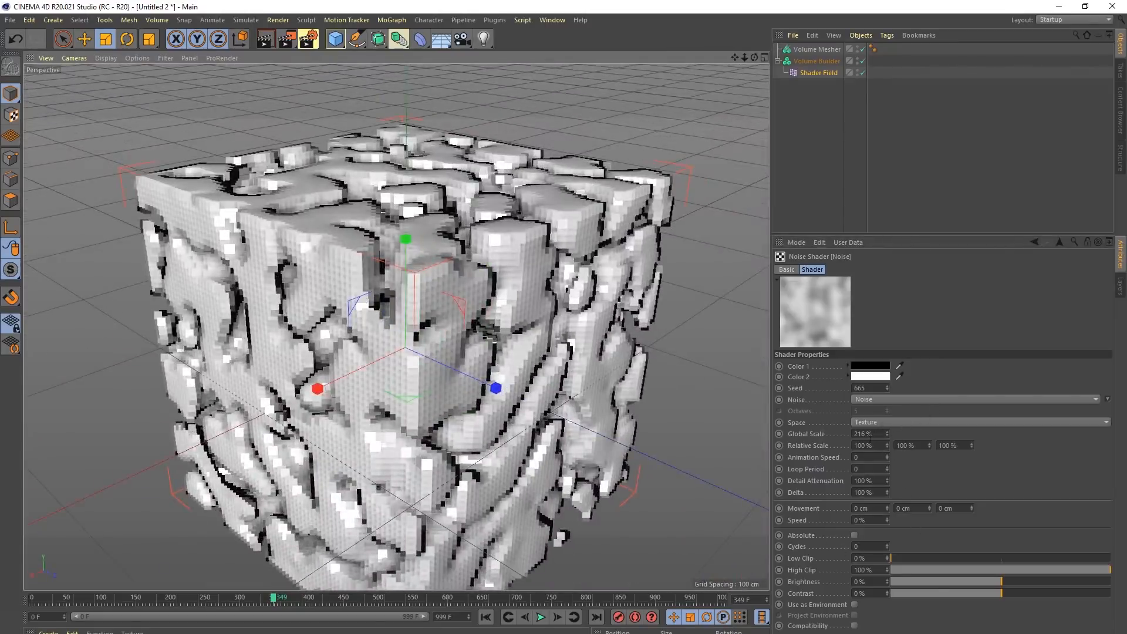
# Step: Try a value of 0 % for the noise's second relative scale axis, and undo it
pyautogui.click(899, 448)
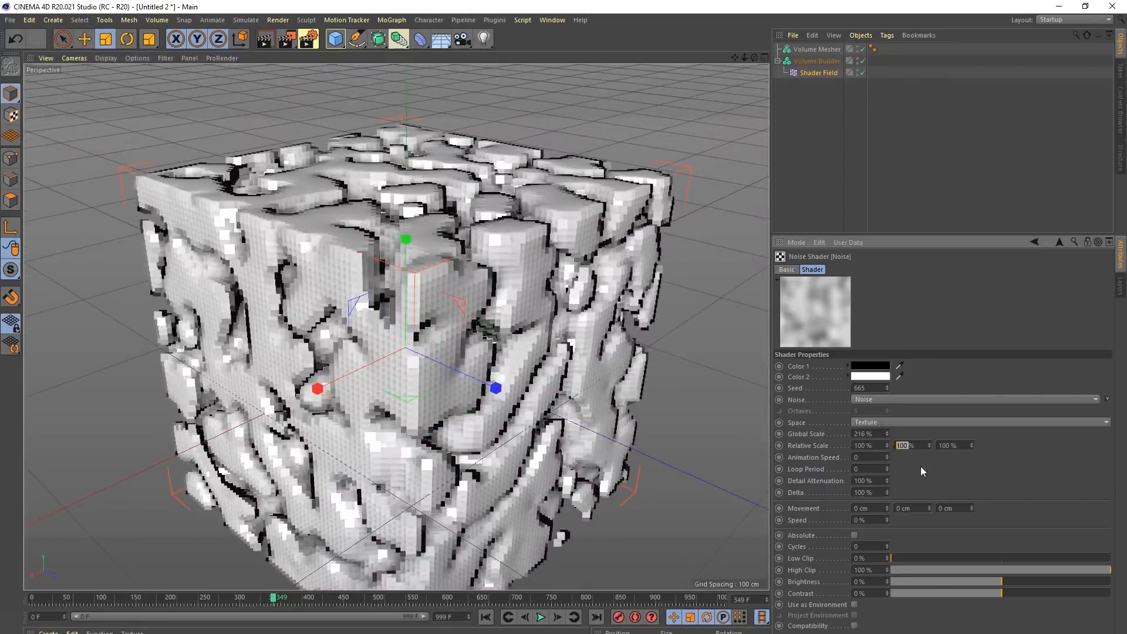
pyautogui.write('0')
pyautogui.press('Return')
pyautogui.keyDown('alt'); pyautogui.moveTo(457, 261); pyautogui.dragTo(439, 276); pyautogui.keyUp('alt')
pyautogui.hotkey('ctrl', 'z')
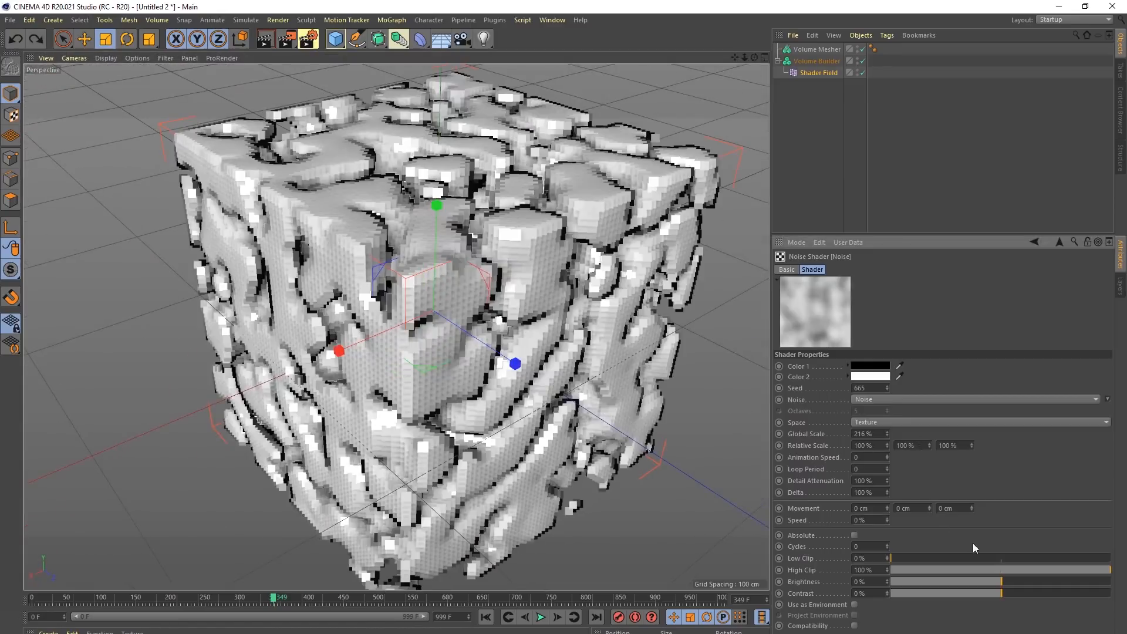
# Step: Set the noise's animation speed to 1, preview the playback, and select the Volume Builder
pyautogui.write('1')
pyautogui.press('Return')
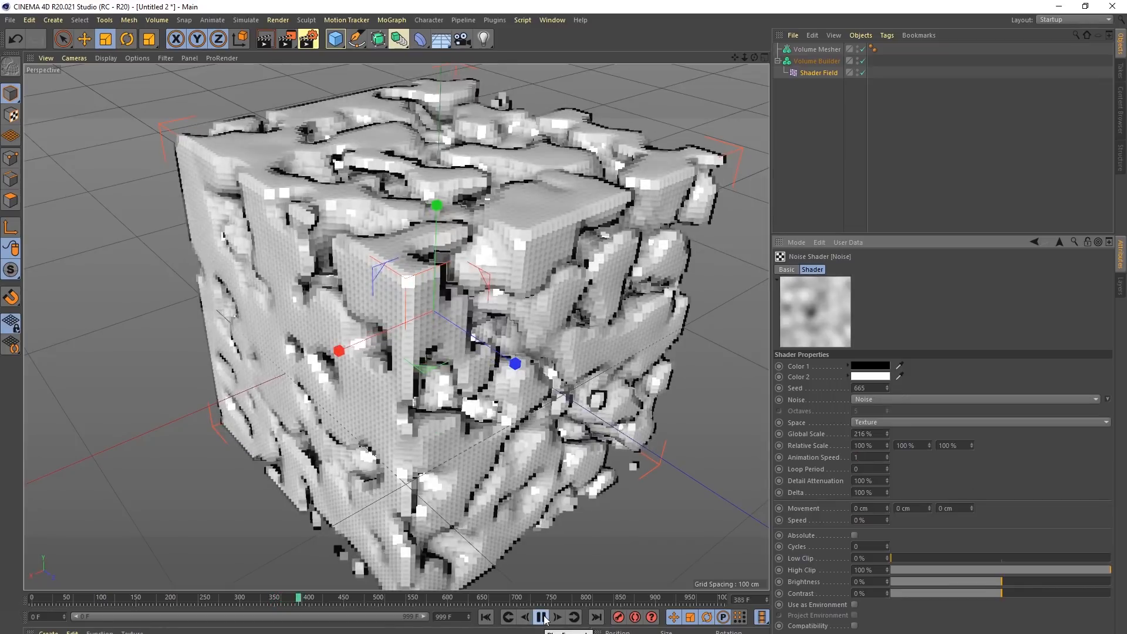
pyautogui.click(807, 65)
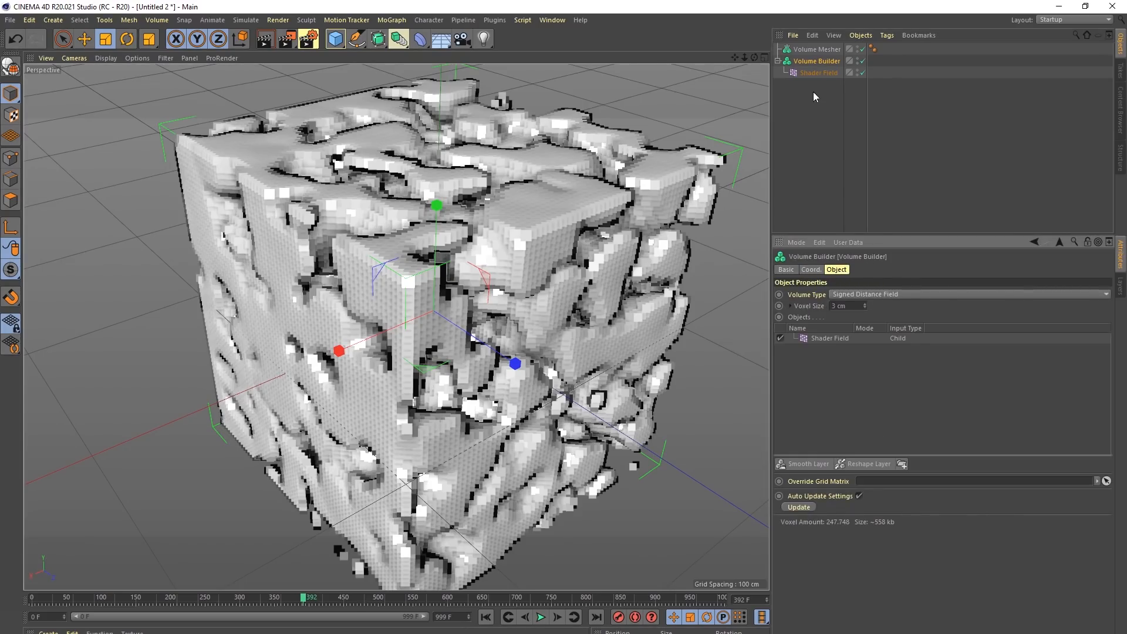
# Step: Inspect the Shader Field's creation settings in the Volume Builder and preview the noise animation
pyautogui.click(808, 62)
pyautogui.click(809, 74)
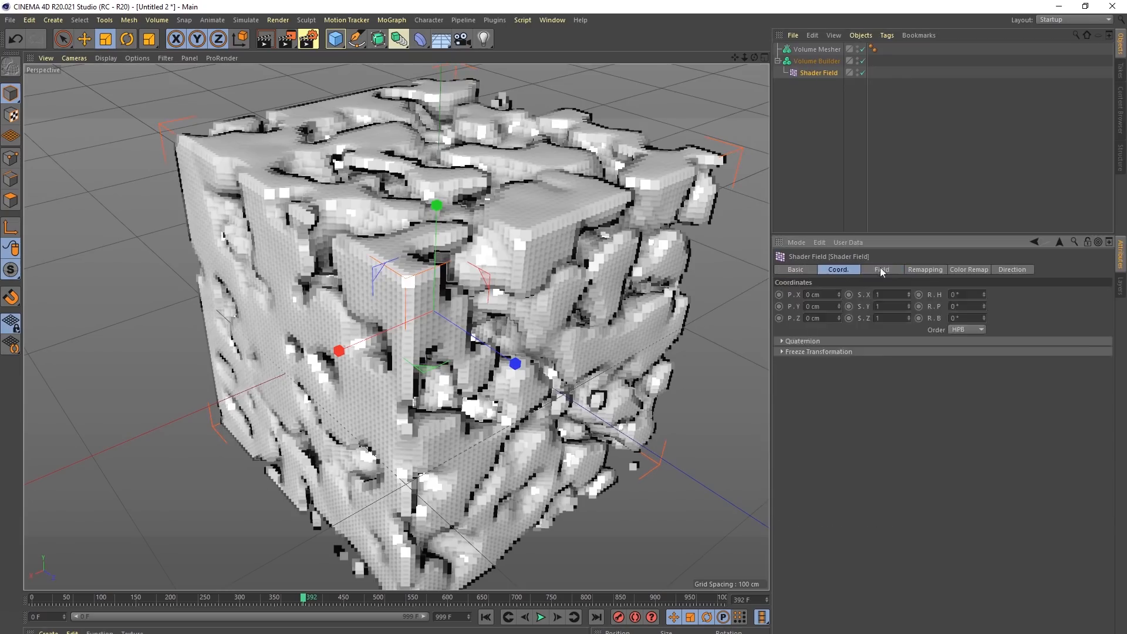
pyautogui.click(805, 62)
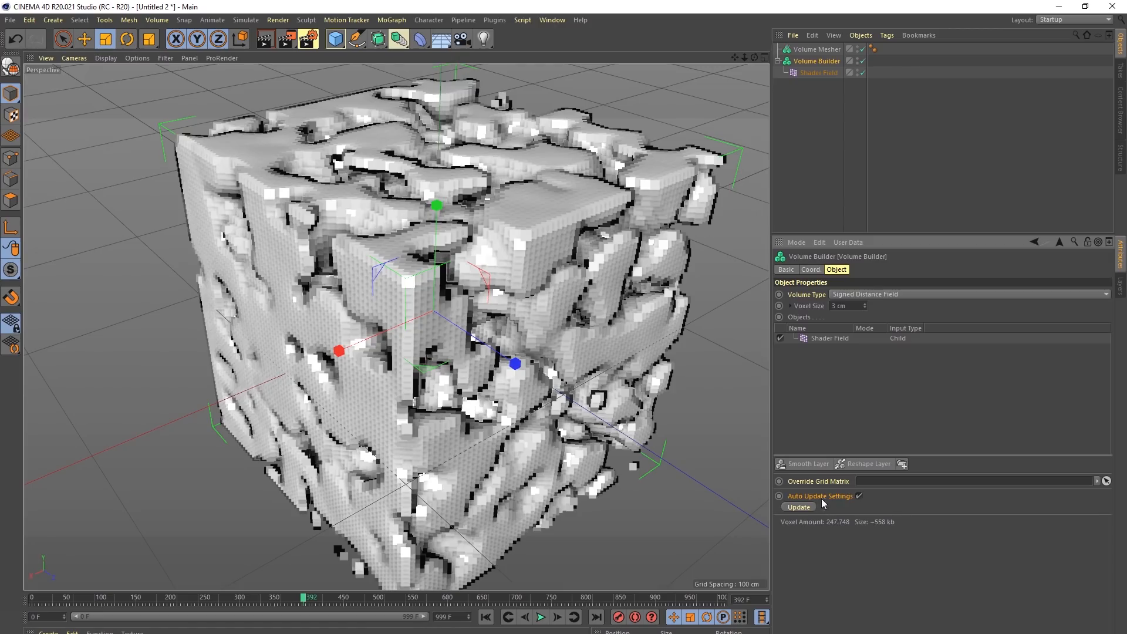
pyautogui.click(818, 338)
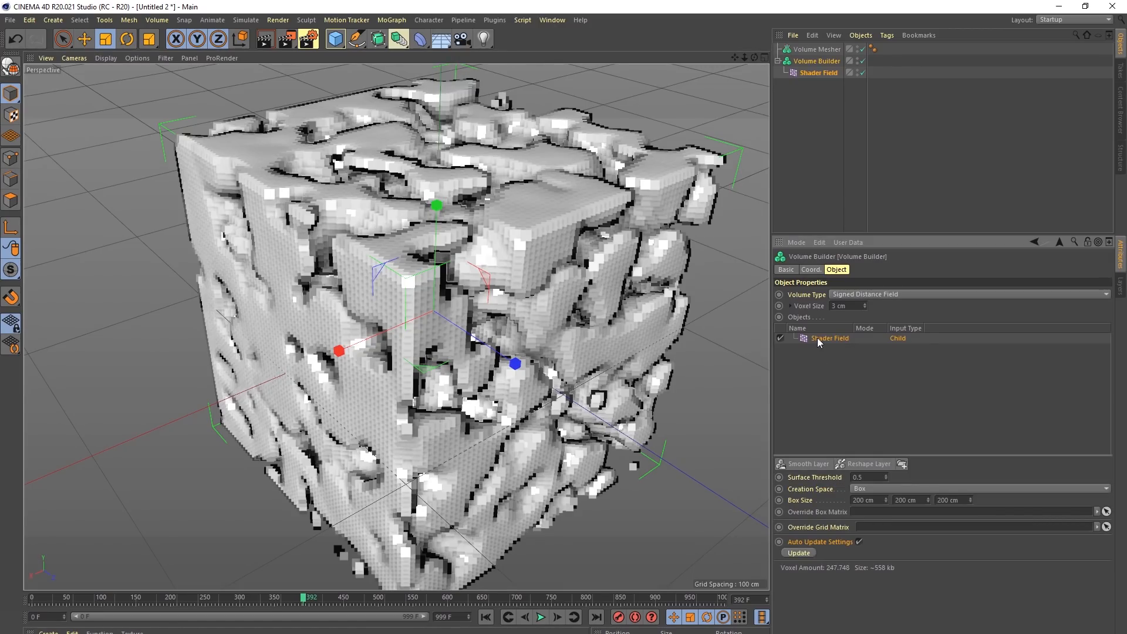
pyautogui.click(817, 72)
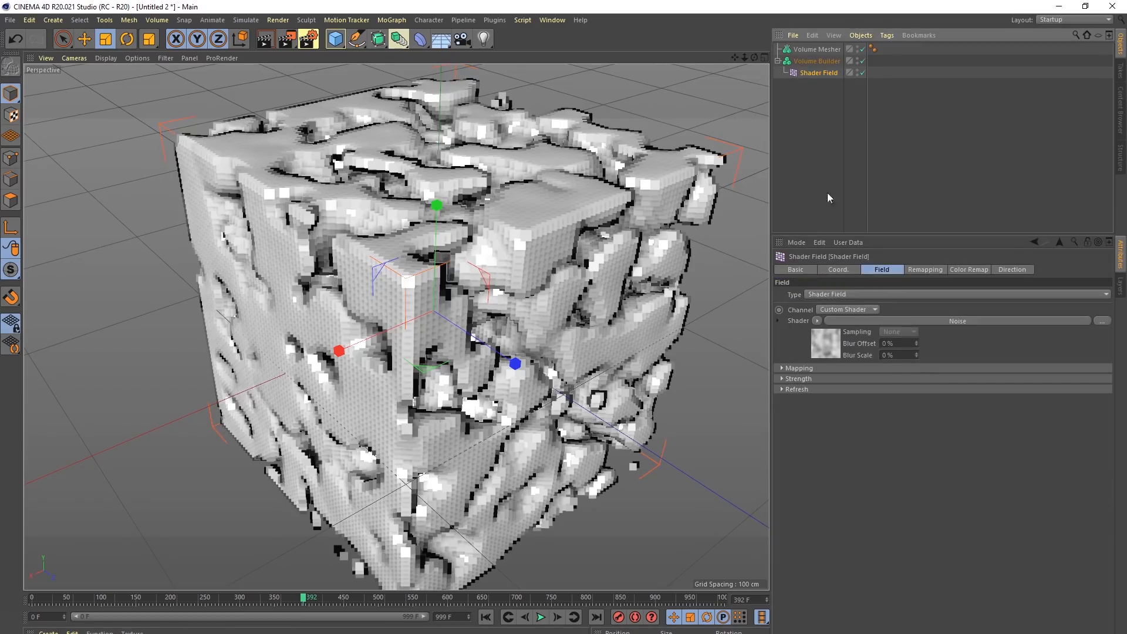
pyautogui.click(541, 617)
pyautogui.click(541, 617)
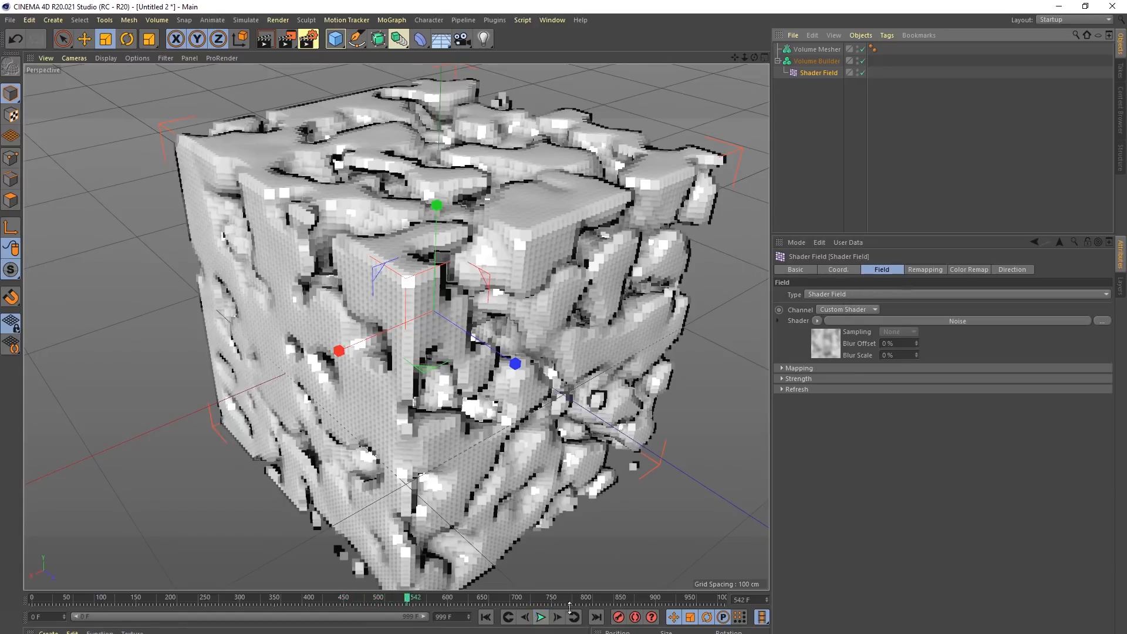
# Step: Change the Shader Field's noise type to Voronoi 3
pyautogui.click(836, 343)
pyautogui.keyDown('alt'); pyautogui.moveTo(593, 331); pyautogui.dragTo(603, 360); pyautogui.keyUp('alt')
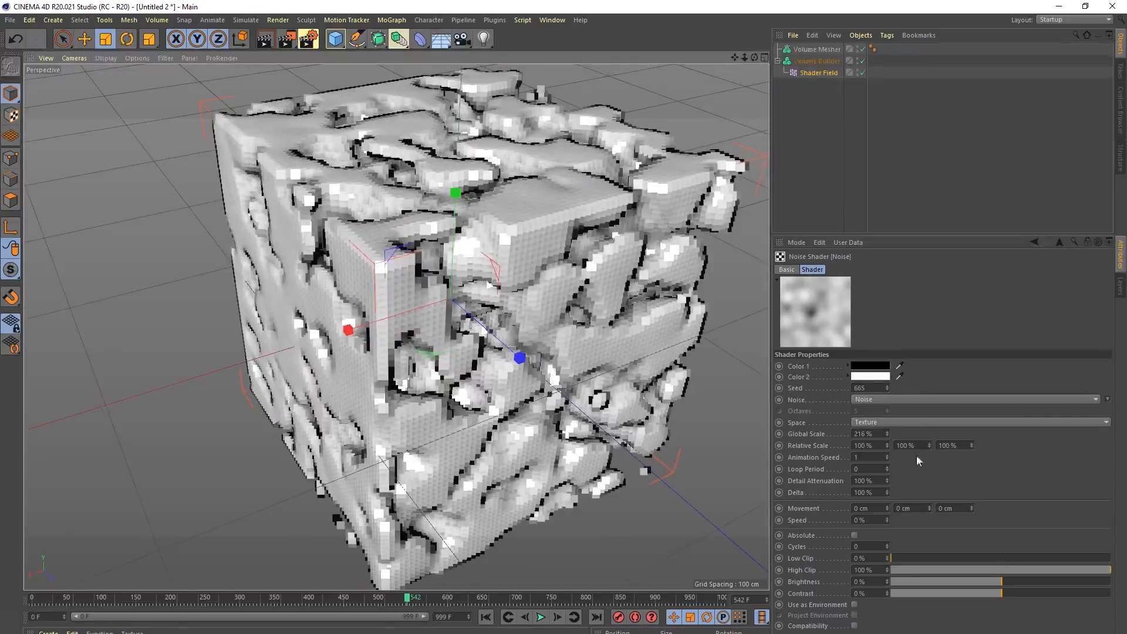
pyautogui.click(1107, 400)
pyautogui.scroll(-2, 1078, 494)
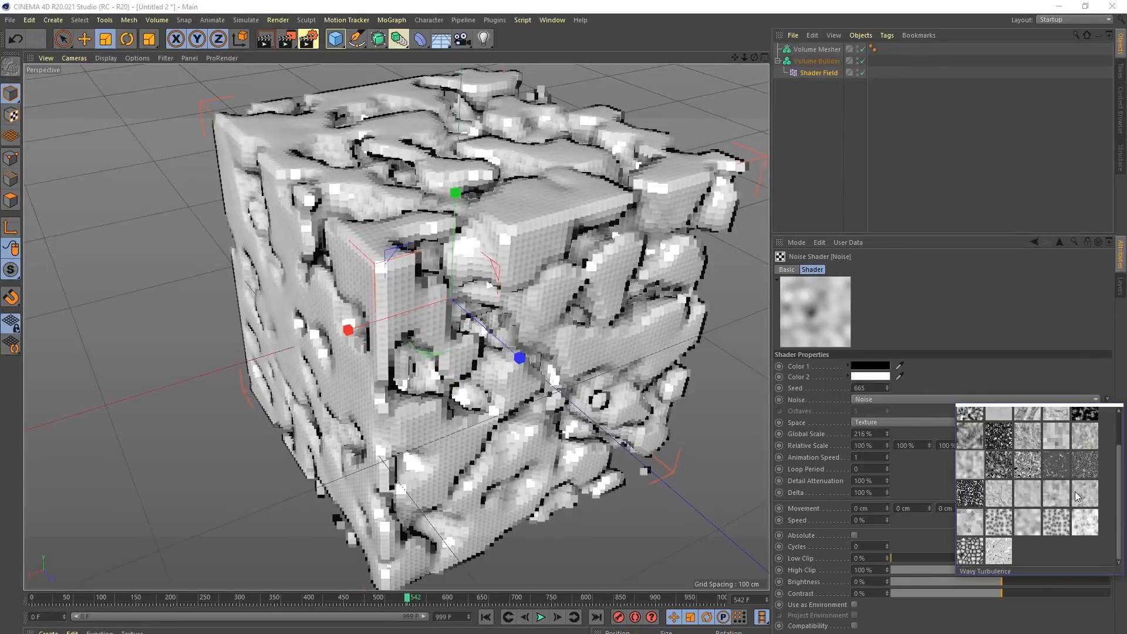
pyautogui.click(973, 552)
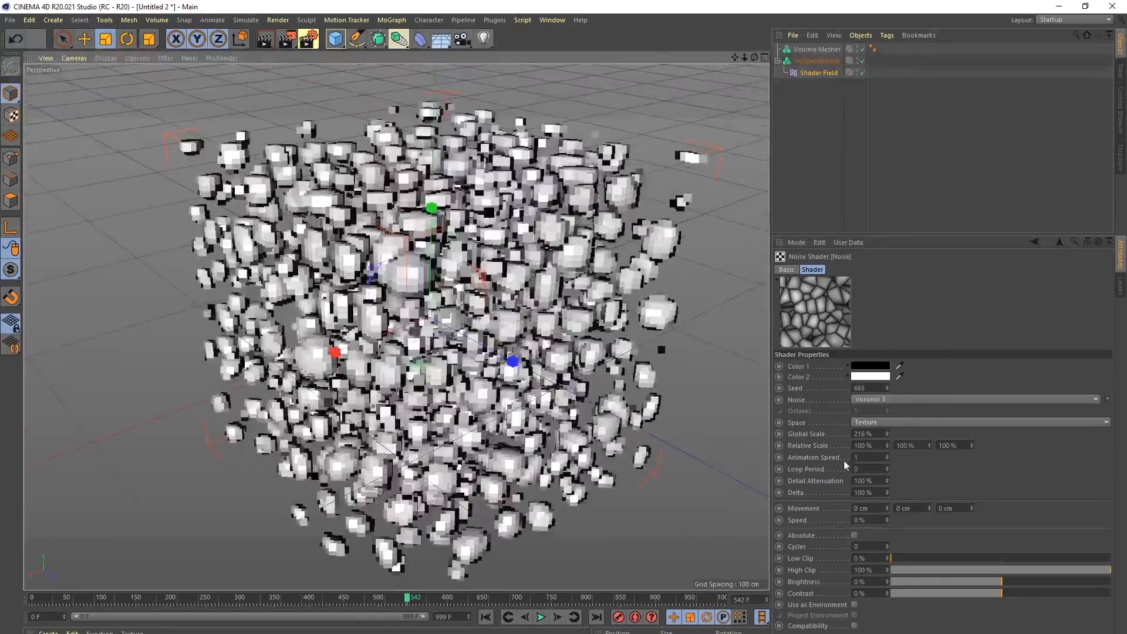
# Step: Set the Voronoi noise's global scale to 777 %
pyautogui.click(863, 433)
pyautogui.write('777')
pyautogui.press('Return')
pyautogui.keyDown('alt'); pyautogui.moveTo(518, 319); pyautogui.dragTo(607, 361); pyautogui.keyUp('alt')
# Step: Lower the noise shader's high clip to 36 % to enlarge the Voronoi chunks
pyautogui.moveTo(1022, 558); pyautogui.dragTo(984, 557)
pyautogui.hotkey('ctrl', 'z')
pyautogui.click(1003, 568)
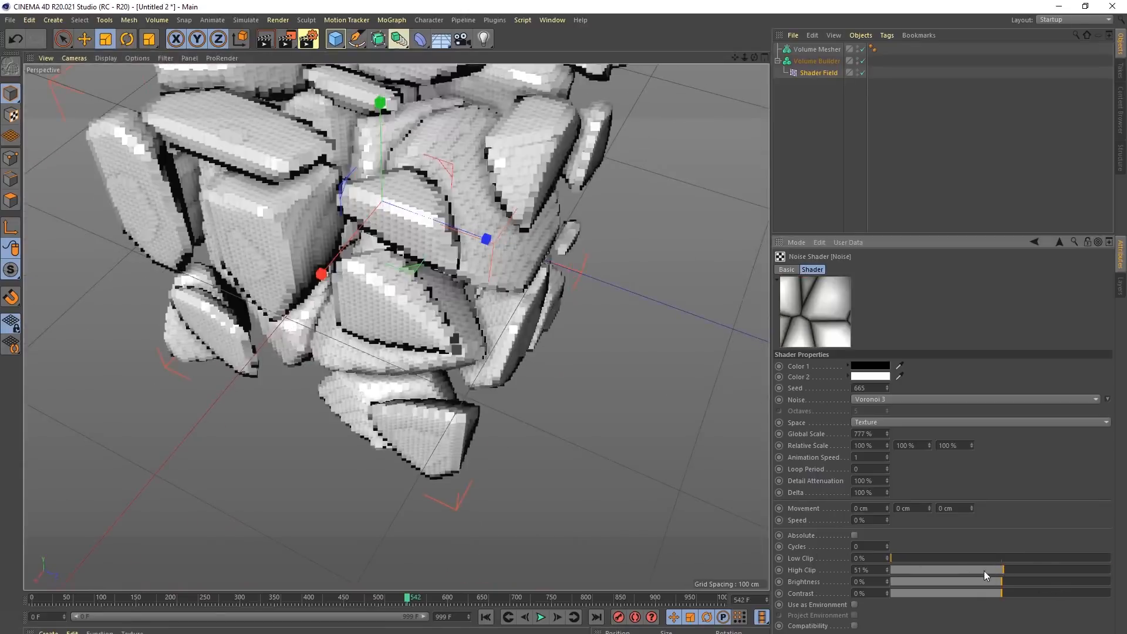
pyautogui.keyDown('alt'); pyautogui.moveTo(442, 298); pyautogui.dragTo(522, 350); pyautogui.keyUp('alt')
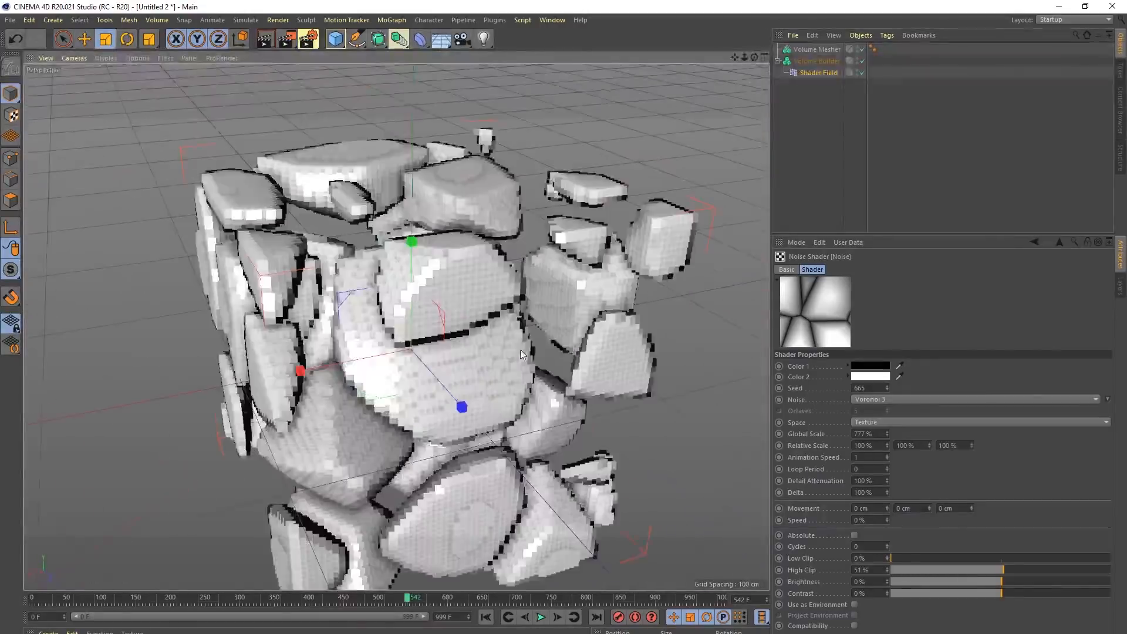
pyautogui.click(971, 569)
pyautogui.keyDown('alt'); pyautogui.moveTo(406, 399); pyautogui.dragTo(454, 386); pyautogui.keyUp('alt')
pyautogui.keyDown('alt'); pyautogui.moveTo(454, 386); pyautogui.dragTo(519, 361, button='middle'); pyautogui.keyUp('alt')
# Step: Try the Objects creation space for the Shader Field in the Volume Builder and switch it back to Box
pyautogui.click(809, 71)
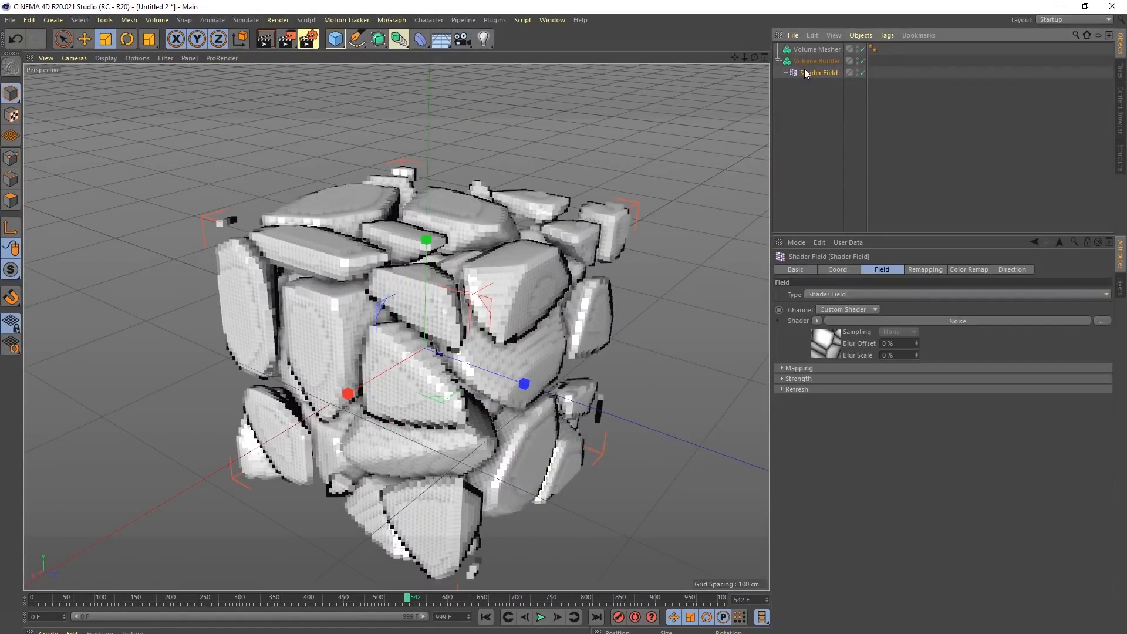
pyautogui.click(817, 61)
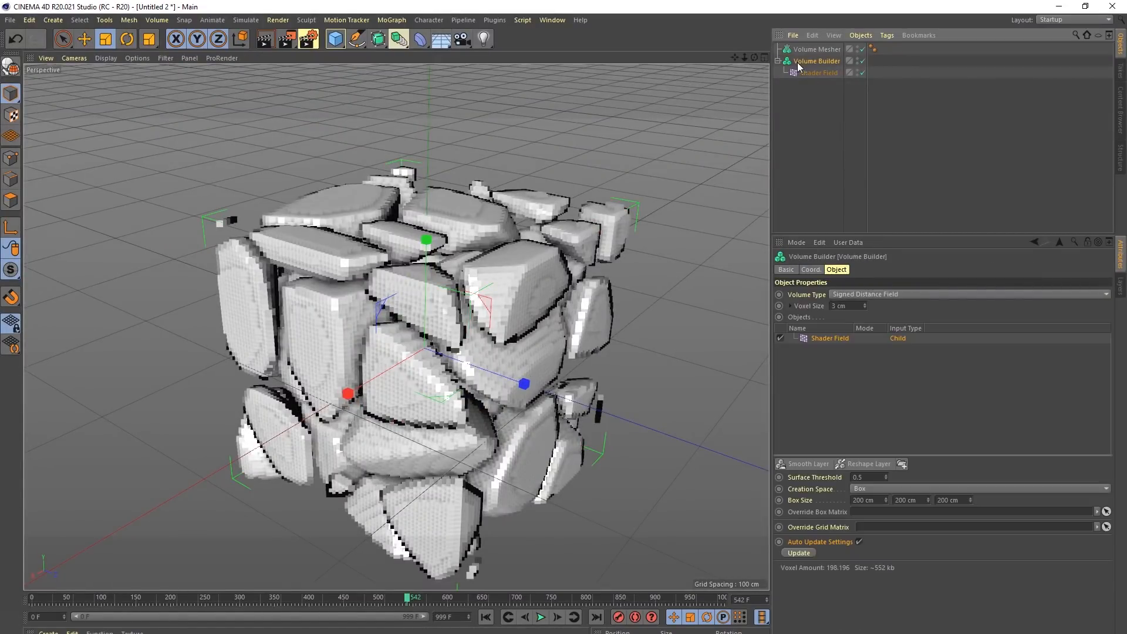
pyautogui.click(816, 339)
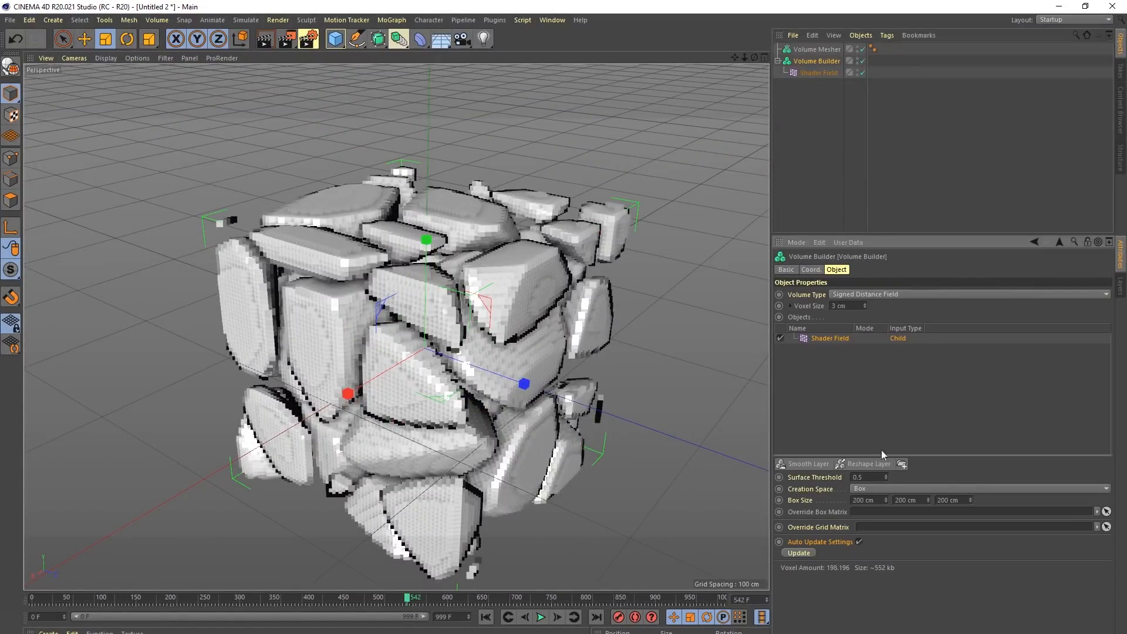
pyautogui.click(872, 489)
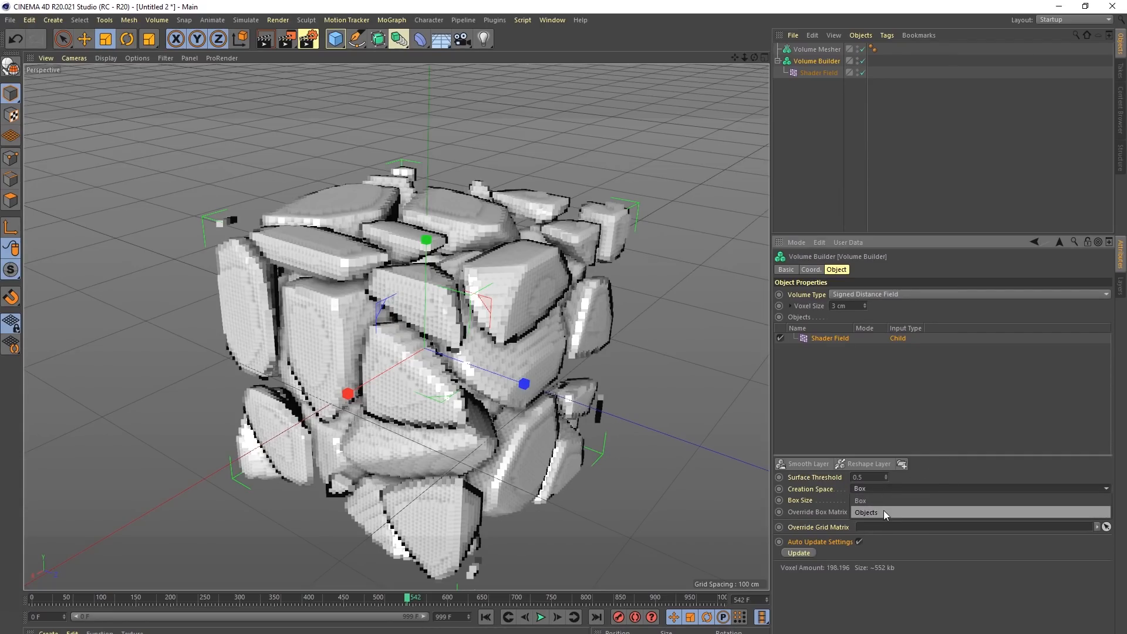
pyautogui.click(883, 511)
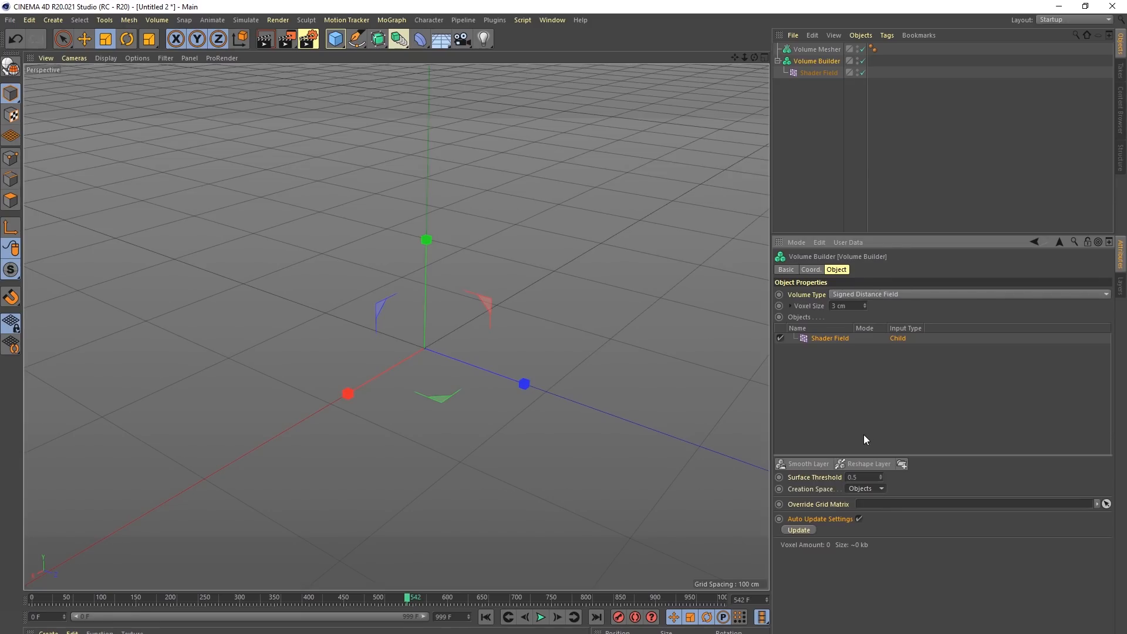
pyautogui.click(867, 488)
pyautogui.click(869, 501)
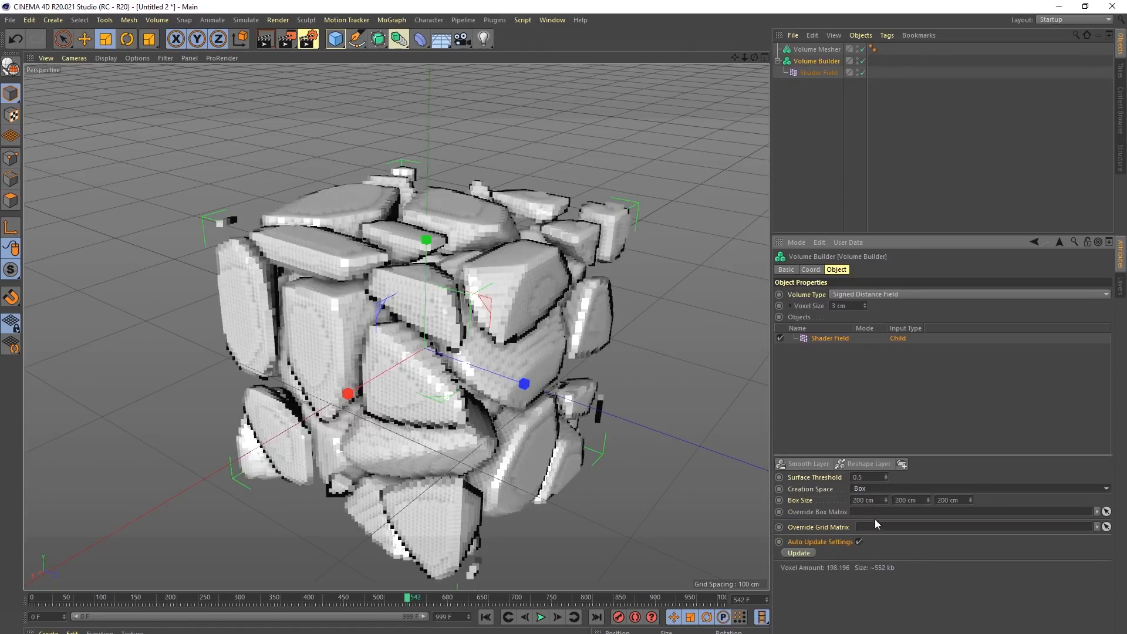
# Step: Add a Sphere primitive as a child of the Volume Builder, above the Shader Field
pyautogui.keyDown('alt'); pyautogui.moveTo(292, 255); pyautogui.dragTo(455, 365); pyautogui.keyUp('alt')
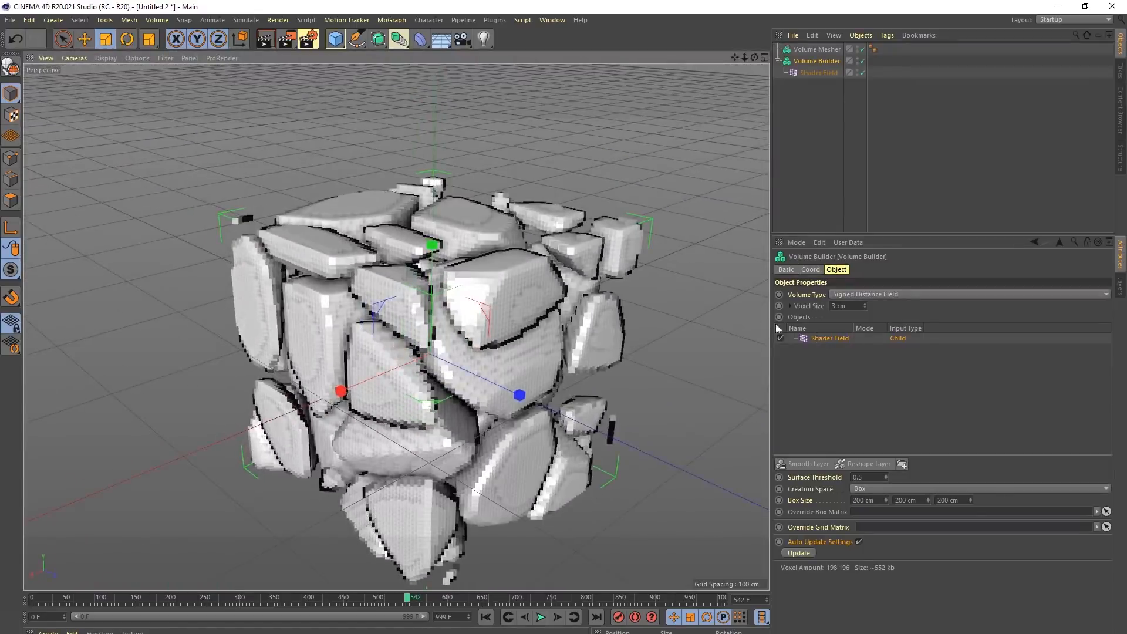
pyautogui.keyDown('alt'); pyautogui.moveTo(453, 323); pyautogui.dragTo(467, 344); pyautogui.keyUp('alt')
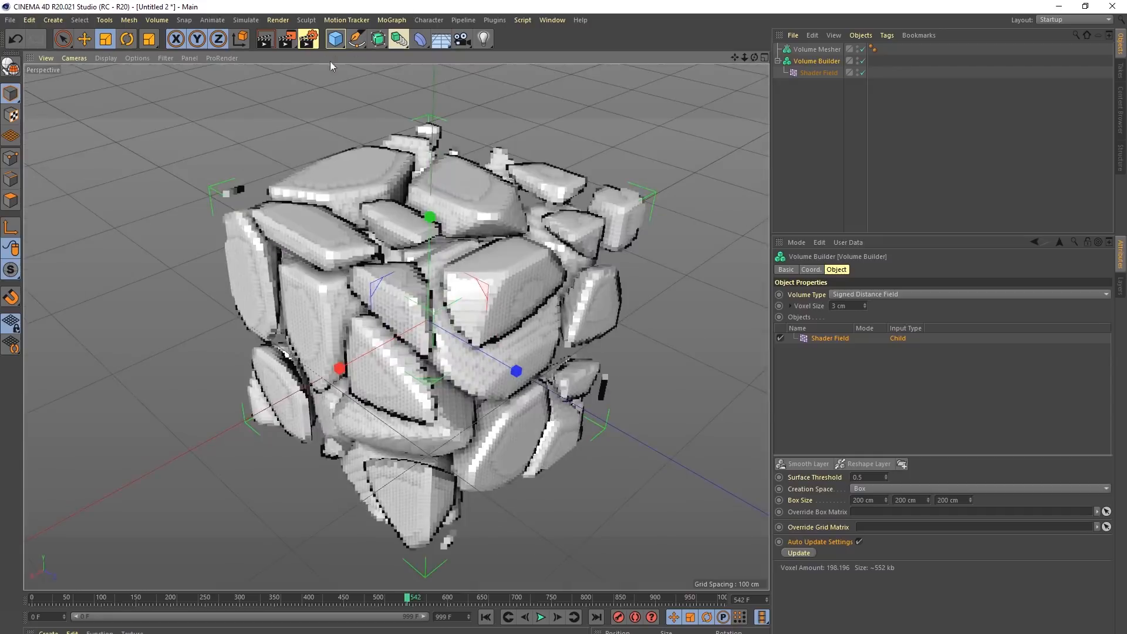
pyautogui.click(338, 43)
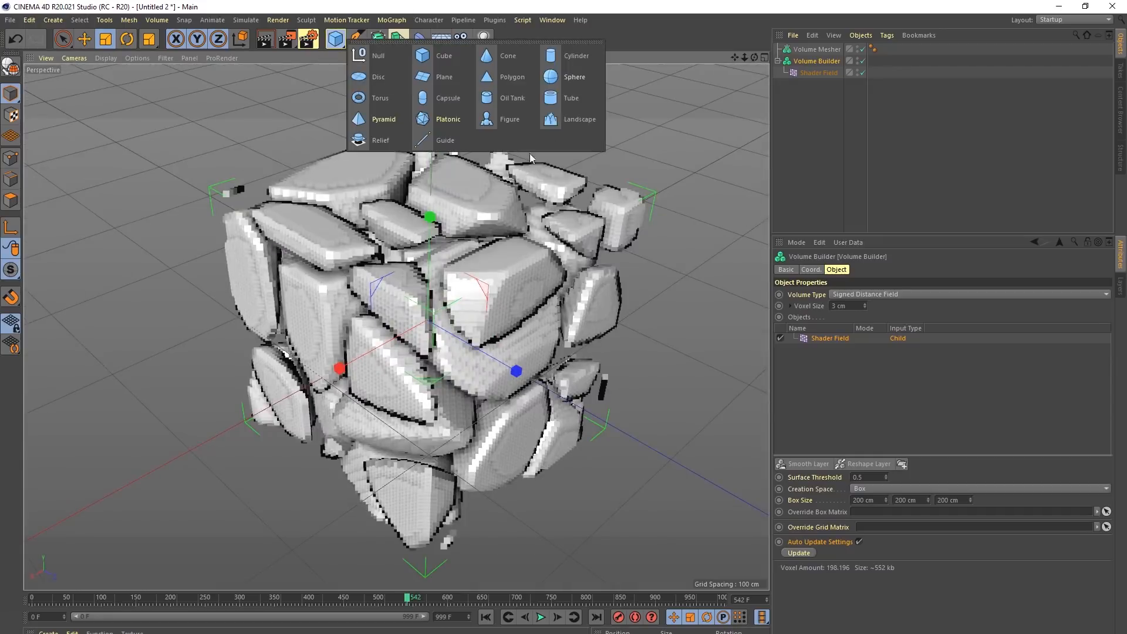
pyautogui.click(582, 79)
pyautogui.moveTo(801, 51); pyautogui.dragTo(820, 78)
pyautogui.click(819, 63)
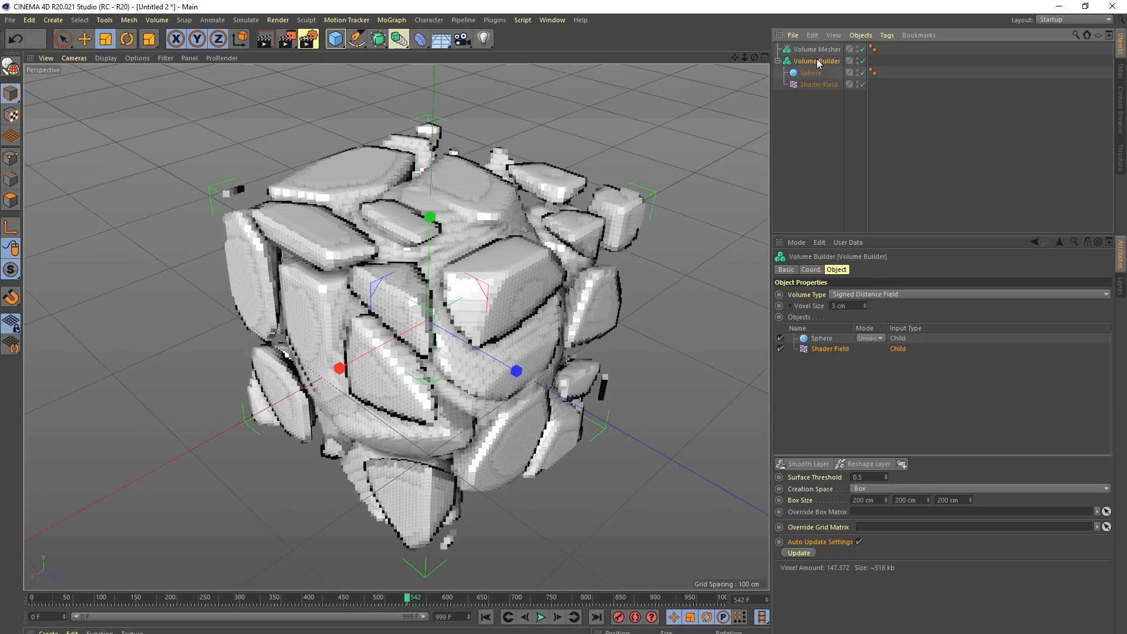
# Step: Move the Sphere below the Shader Field in the Volume Builder's object list and set the Shader Field's mode to Subtract
pyautogui.click(827, 340)
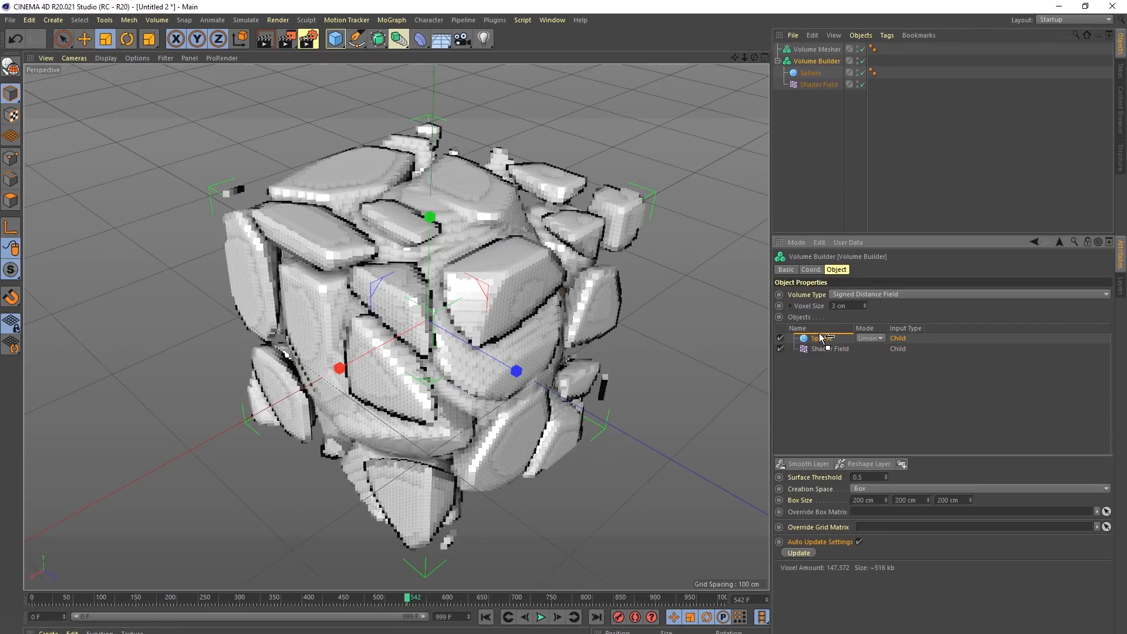
pyautogui.moveTo(821, 342); pyautogui.dragTo(824, 355)
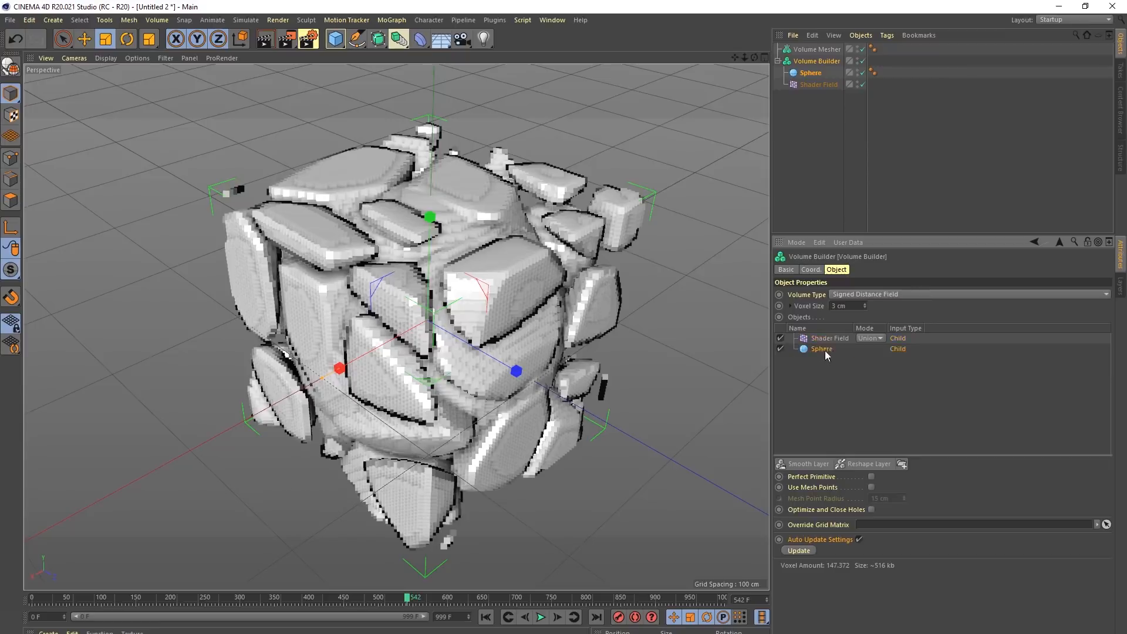
pyautogui.click(870, 339)
pyautogui.click(877, 361)
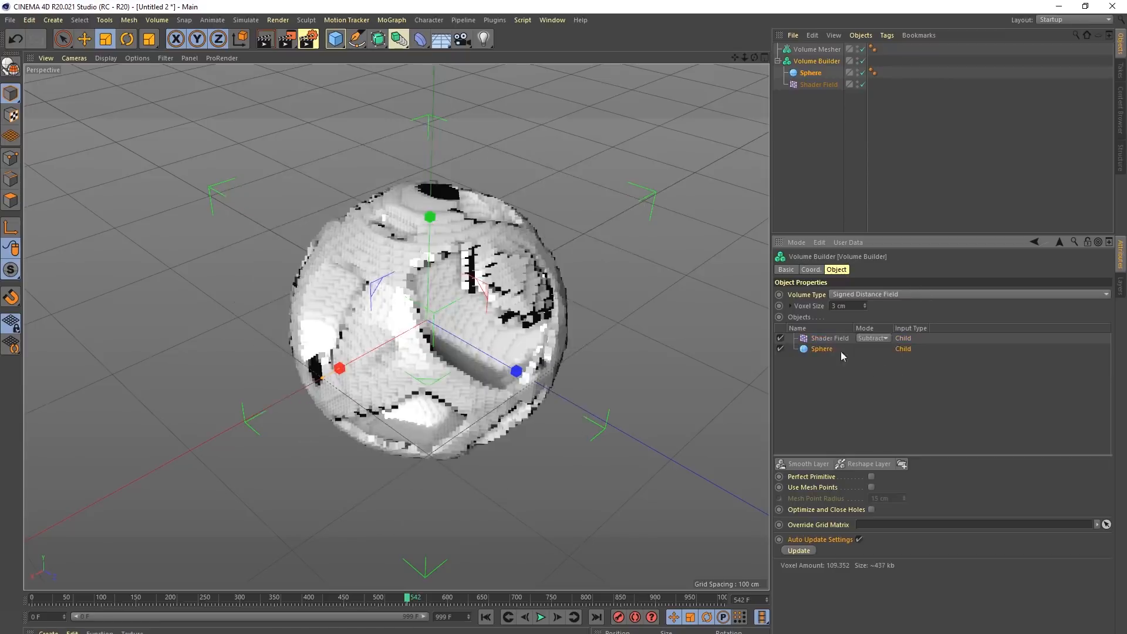
# Step: Make the Volume Builder a child of the Volume Mesher and clear the selection to view the meshed sphere
pyautogui.keyDown('alt'); pyautogui.moveTo(448, 279); pyautogui.dragTo(475, 290); pyautogui.keyUp('alt')
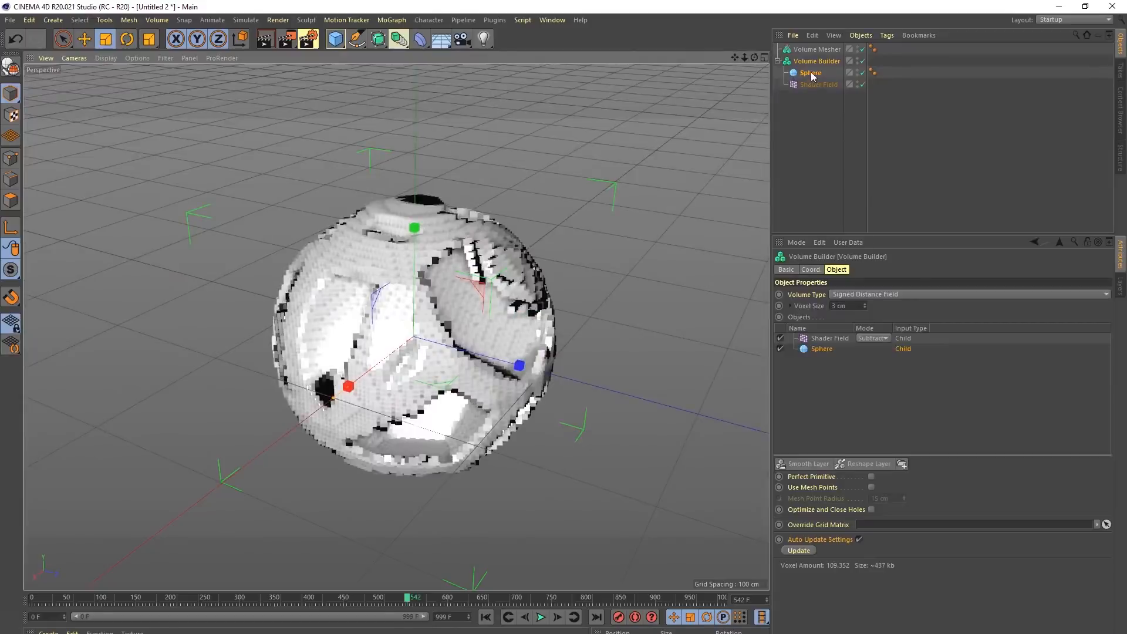
pyautogui.moveTo(816, 61); pyautogui.dragTo(817, 52)
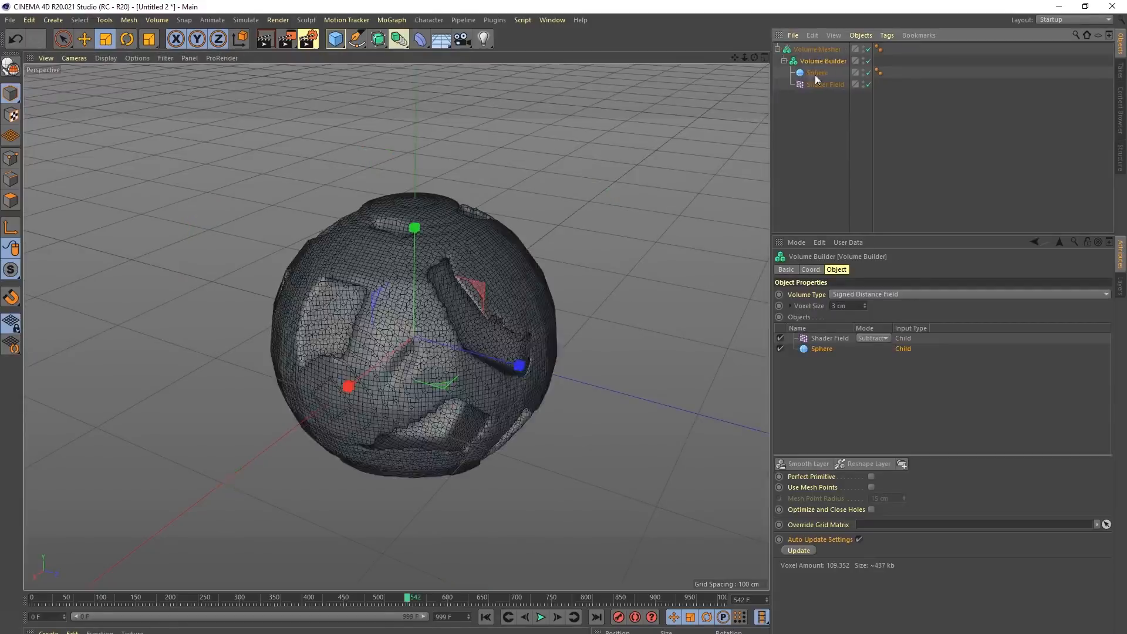
pyautogui.click(822, 147)
pyautogui.keyDown('alt'); pyautogui.moveTo(491, 282); pyautogui.dragTo(615, 217); pyautogui.keyUp('alt')
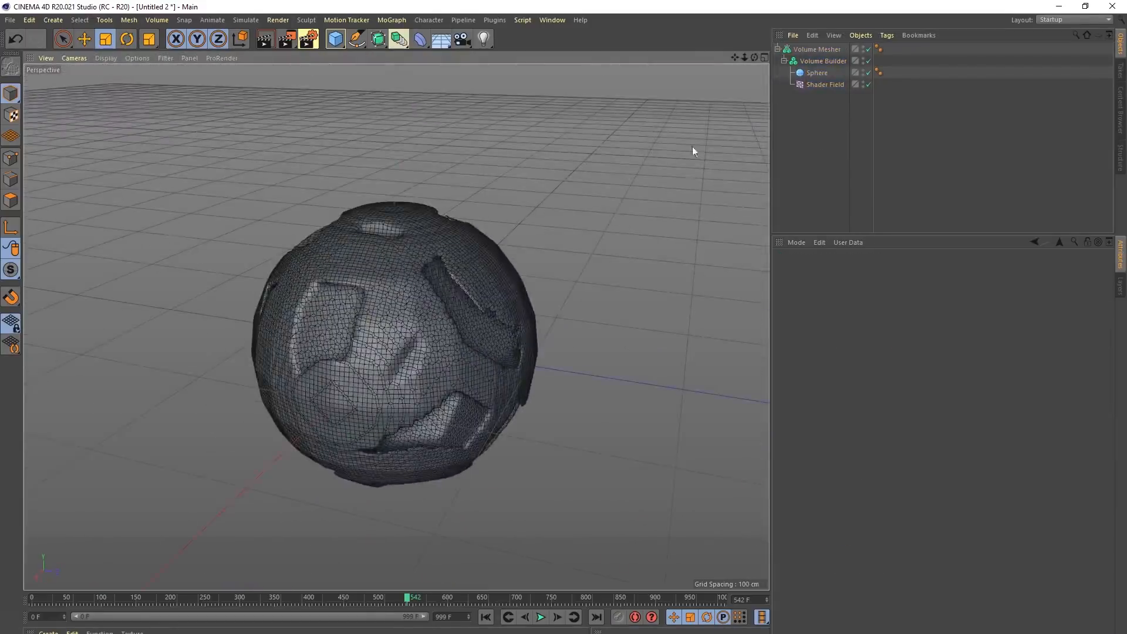
# Step: Change the Shader Field's noise type to Naki and raise the noise's high clip
pyautogui.click(819, 84)
pyautogui.click(822, 334)
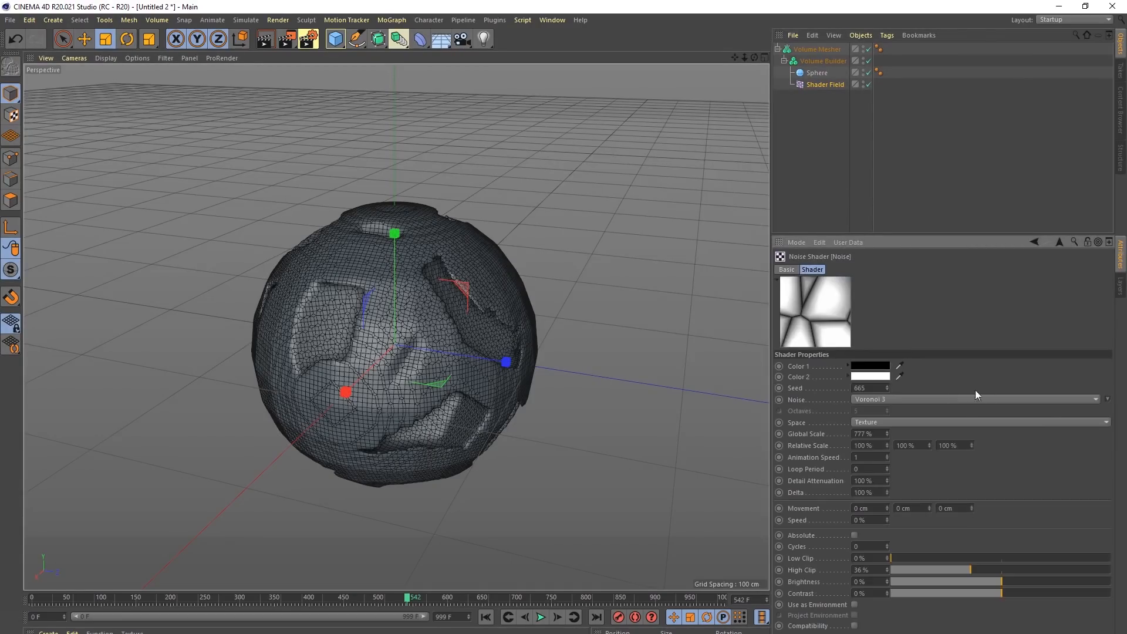
pyautogui.click(1097, 400)
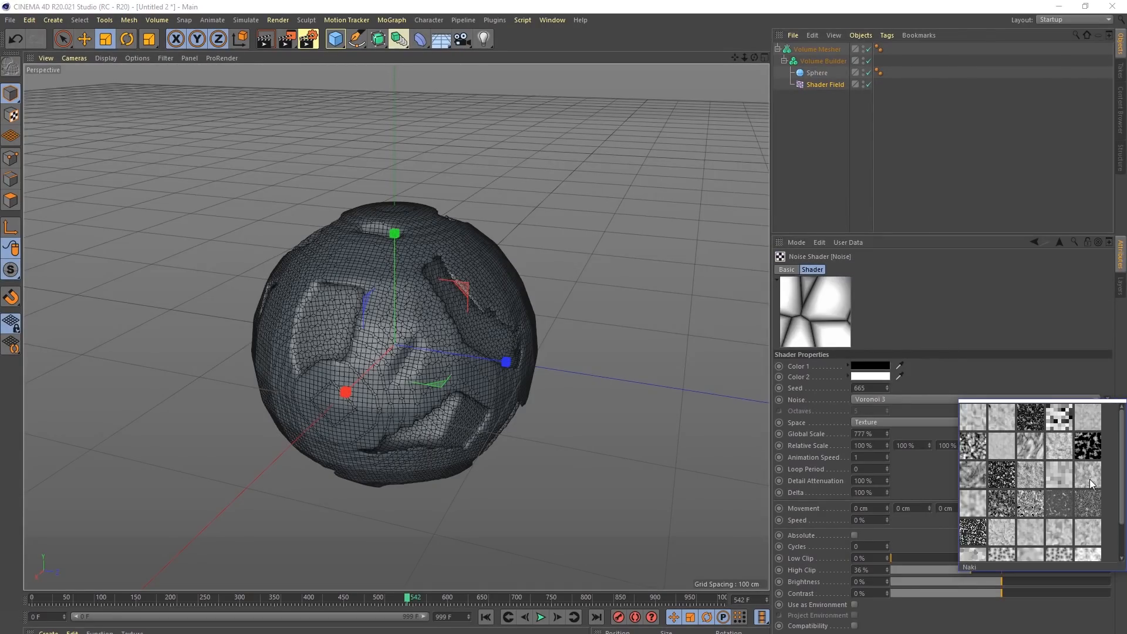
pyautogui.click(1090, 479)
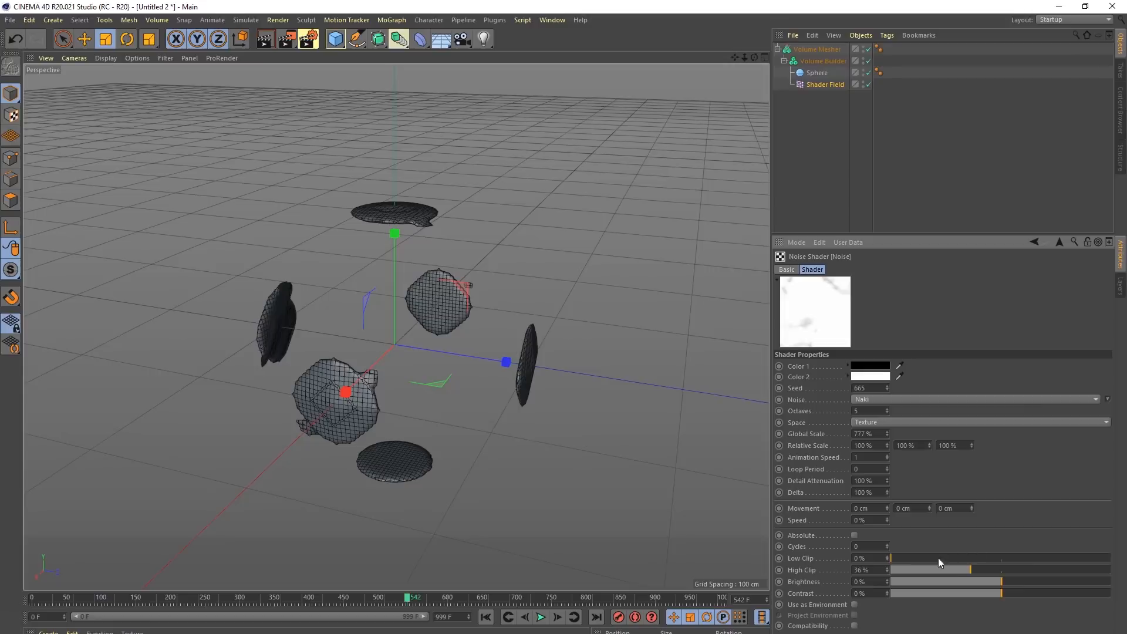
pyautogui.moveTo(1007, 573)
pyautogui.mouseDown()
pyautogui.moveTo(1041, 572)
pyautogui.moveTo(1008, 572)
pyautogui.mouseUp()
pyautogui.keyDown('alt'); pyautogui.moveTo(405, 338); pyautogui.dragTo(440, 334); pyautogui.keyUp('alt')
pyautogui.keyDown('alt'); pyautogui.moveTo(440, 333); pyautogui.dragTo(511, 323, button='right'); pyautogui.keyUp('alt')
pyautogui.moveTo(510, 323)
pyautogui.keyDown('alt'); pyautogui.mouseDown()
pyautogui.moveTo(418, 282)
pyautogui.moveTo(503, 319)
pyautogui.moveTo(471, 331)
pyautogui.moveTo(507, 320)
pyautogui.mouseUp(); pyautogui.keyUp('alt')
# Step: Set the Volume Builder's voxel size to 2 cm
pyautogui.click(822, 61)
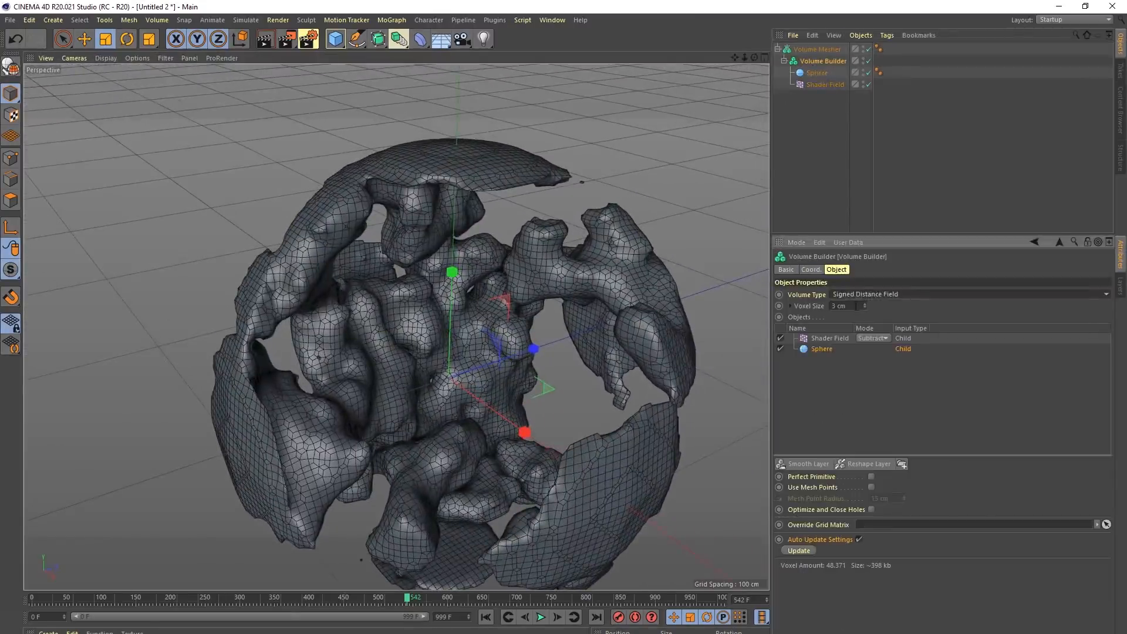
pyautogui.write('2')
pyautogui.press('Return')
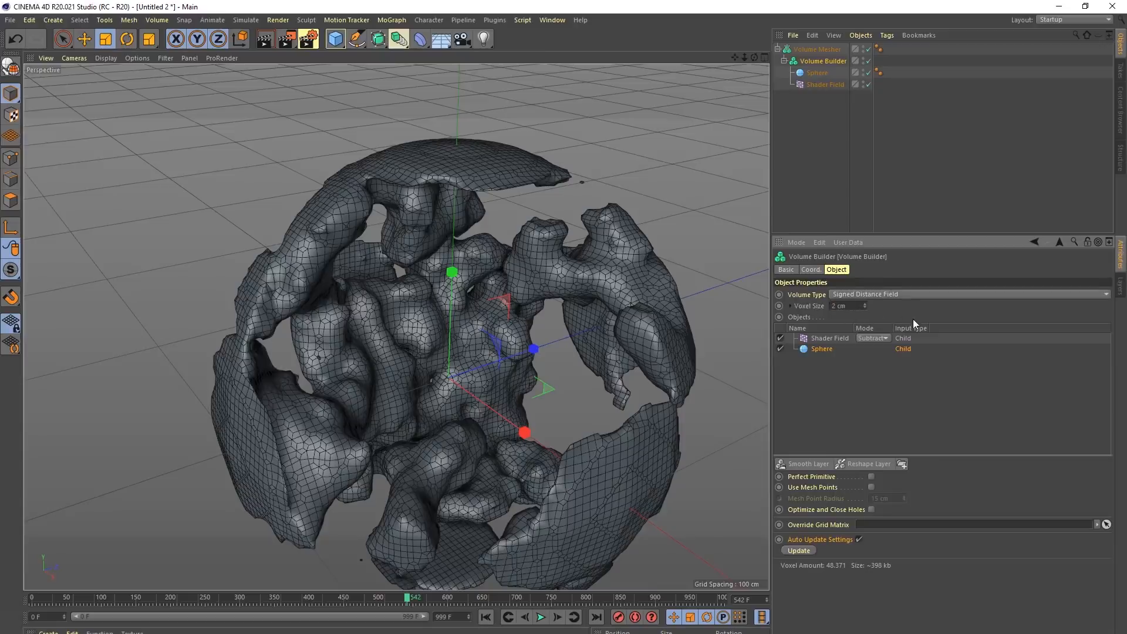
pyautogui.moveTo(494, 300)
pyautogui.keyDown('alt'); pyautogui.mouseDown()
pyautogui.moveTo(574, 294)
pyautogui.moveTo(500, 310)
pyautogui.mouseUp(); pyautogui.keyUp('alt')
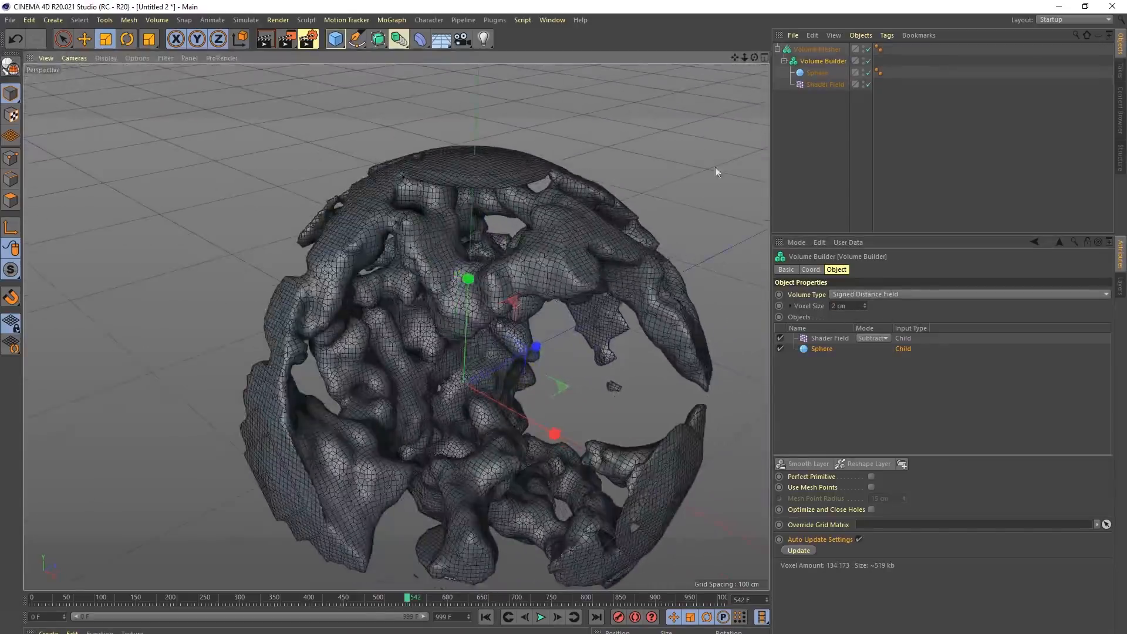
# Step: Set the Volume Mesher's voxel range threshold to 50 %
pyautogui.click(814, 50)
pyautogui.doubleClick(881, 294)
pyautogui.write('50')
pyautogui.press('Return')
# Step: Preview the animated mesh, and review the Volume Builder's settings and the sphere's carved shape
pyautogui.keyDown('alt'); pyautogui.moveTo(488, 263); pyautogui.dragTo(452, 308); pyautogui.keyUp('alt')
pyautogui.click(541, 617)
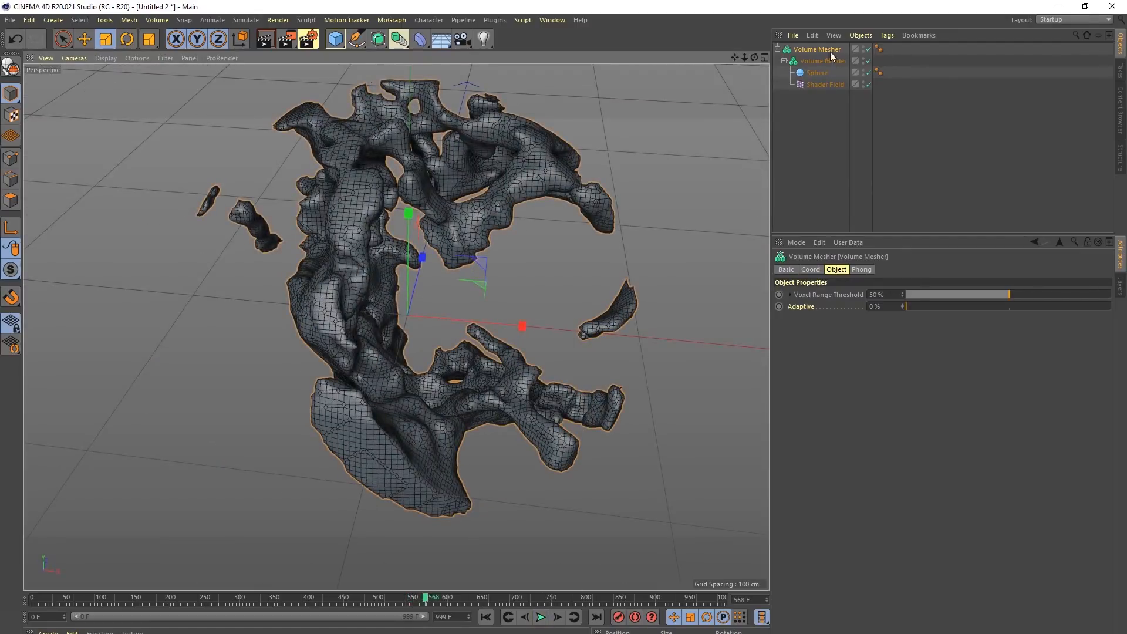
pyautogui.click(808, 63)
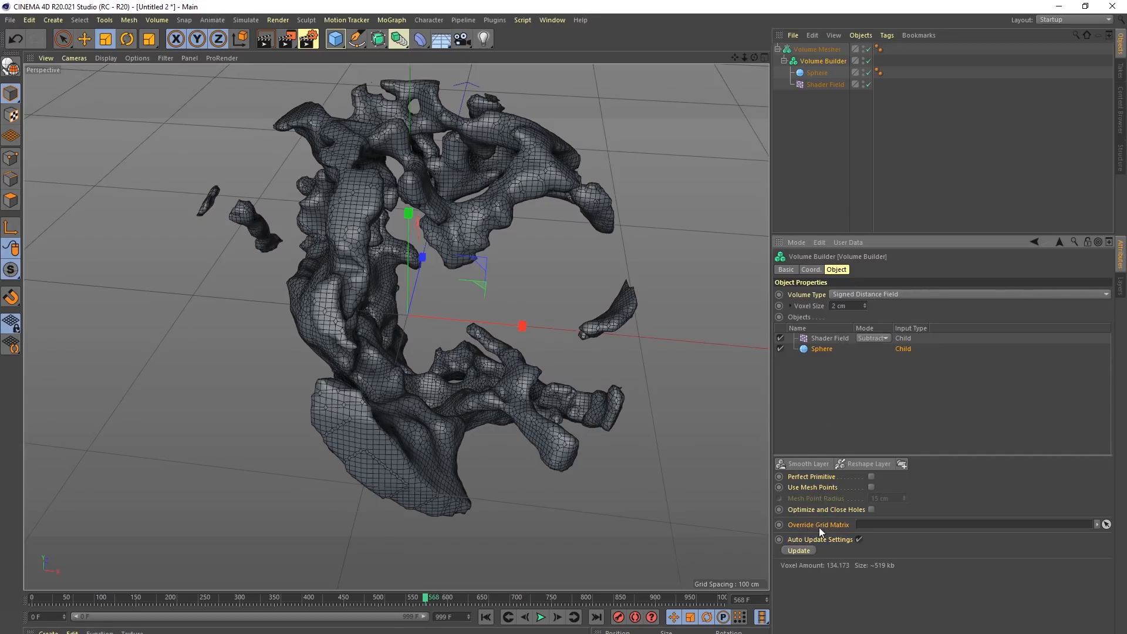
pyautogui.keyDown('alt'); pyautogui.moveTo(524, 339); pyautogui.dragTo(425, 267); pyautogui.keyUp('alt')
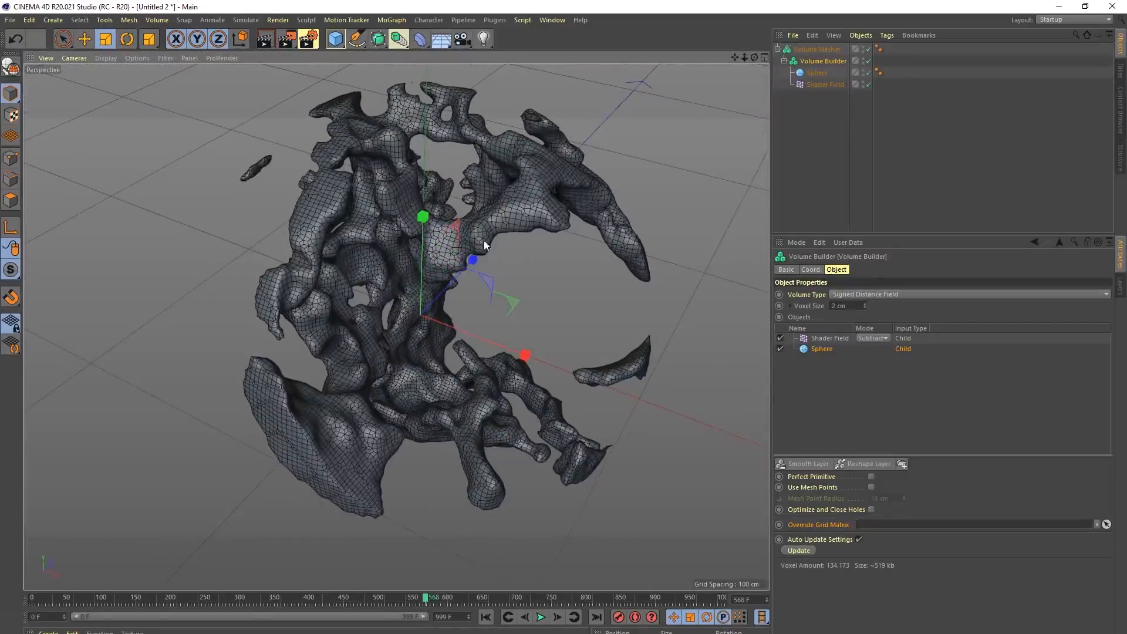
# Step: Try duplicating the Volume Mesher hierarchy, return the timeline to frame 0, and undo the duplicate
pyautogui.click(807, 51)
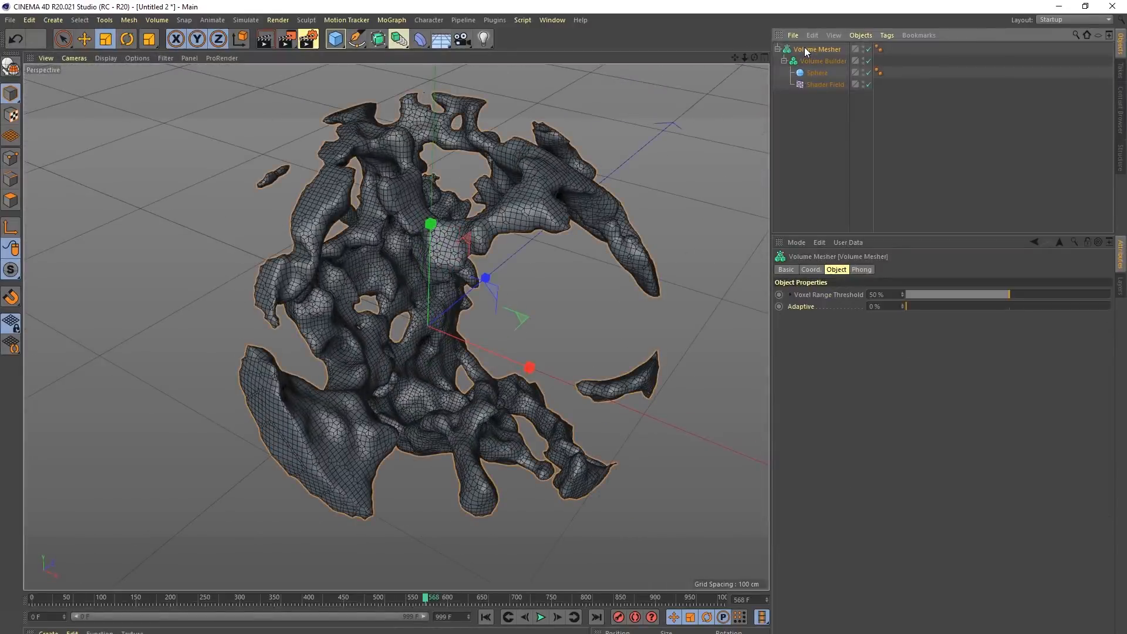
pyautogui.hotkey('ctrl', 'c')
pyautogui.hotkey('ctrl', 'v')
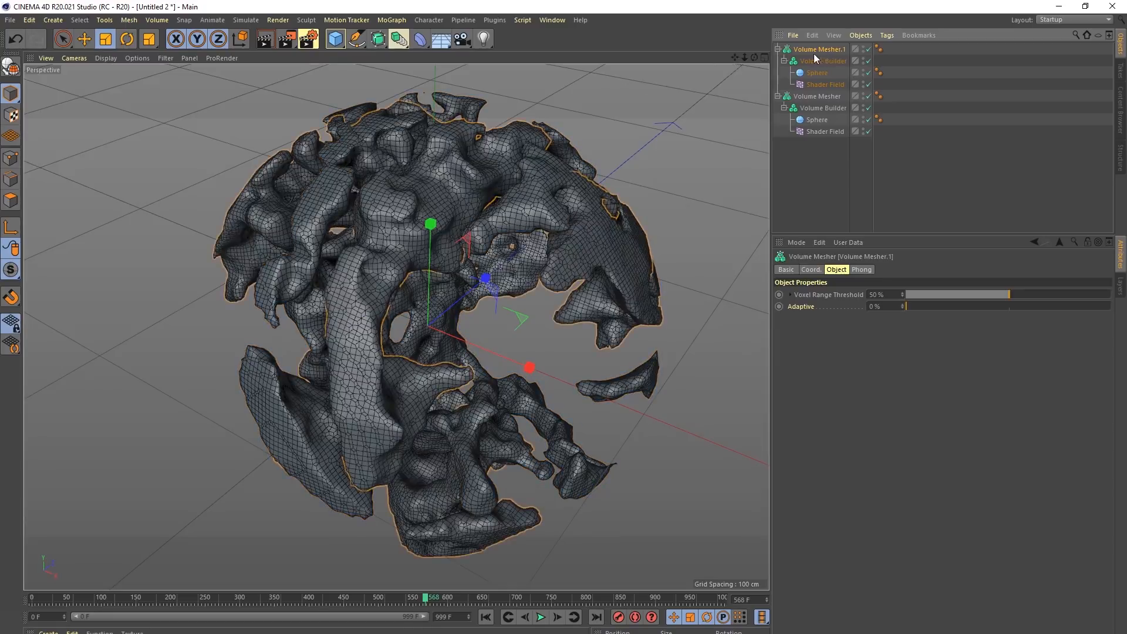
pyautogui.click(487, 617)
pyautogui.hotkey('ctrl', 'z')
# Step: Set the seed of the Shader Field's noise to 666
pyautogui.click(825, 86)
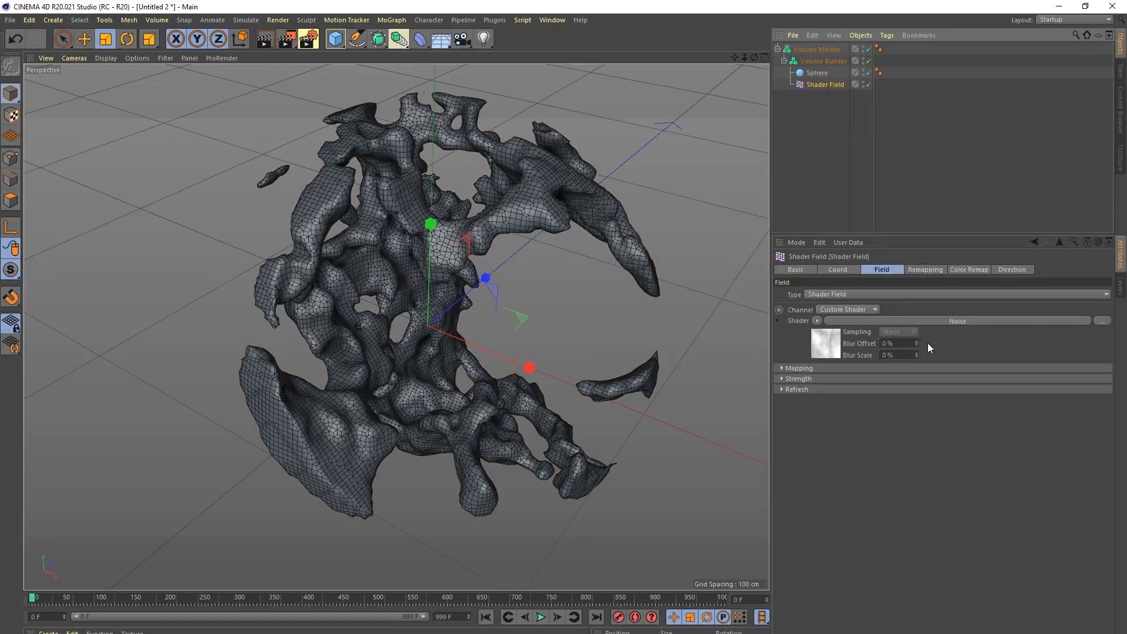
pyautogui.click(927, 343)
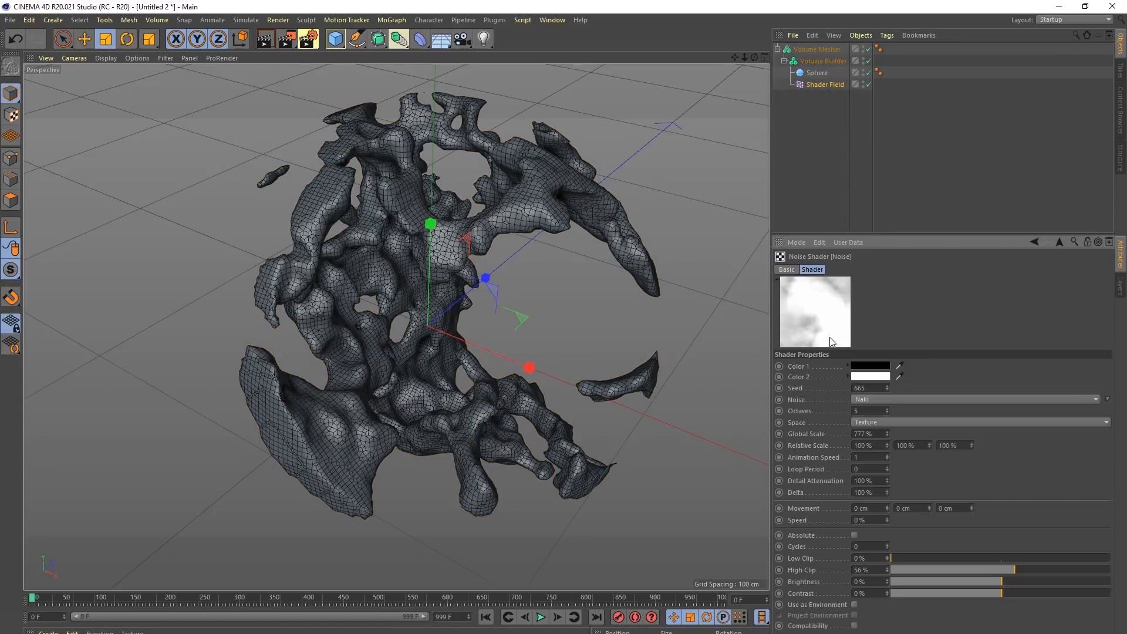
pyautogui.click(887, 385)
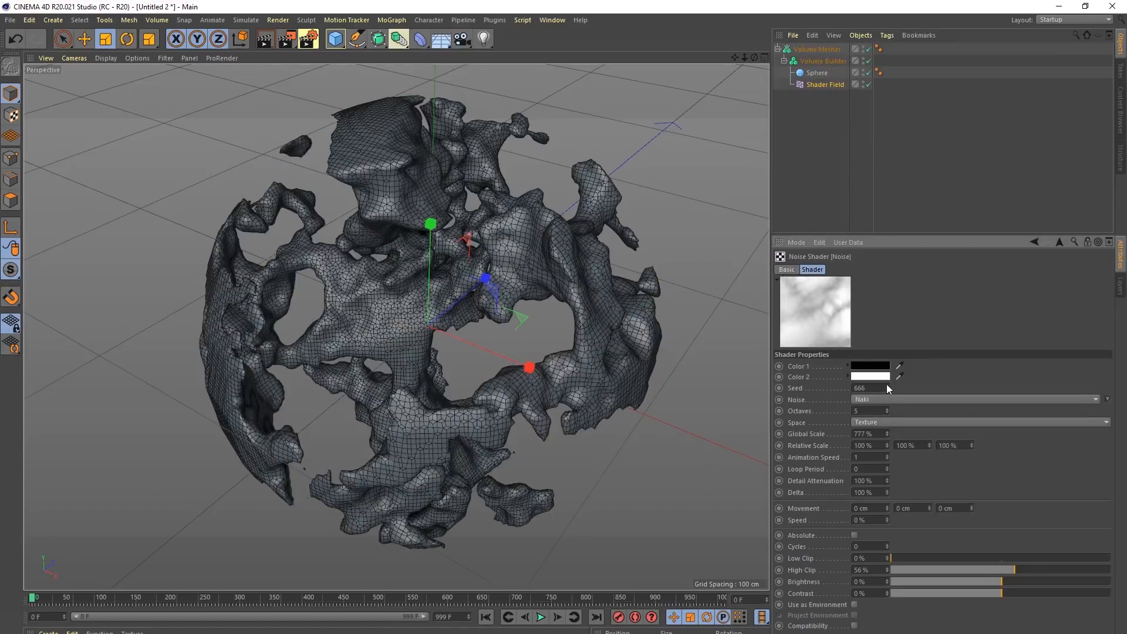
# Step: Duplicate the Volume Mesher hierarchy and set the Shader Field's mode to Intersect in the duplicate's Volume Builder
pyautogui.click(831, 50)
pyautogui.hotkey('ctrl', 'v')
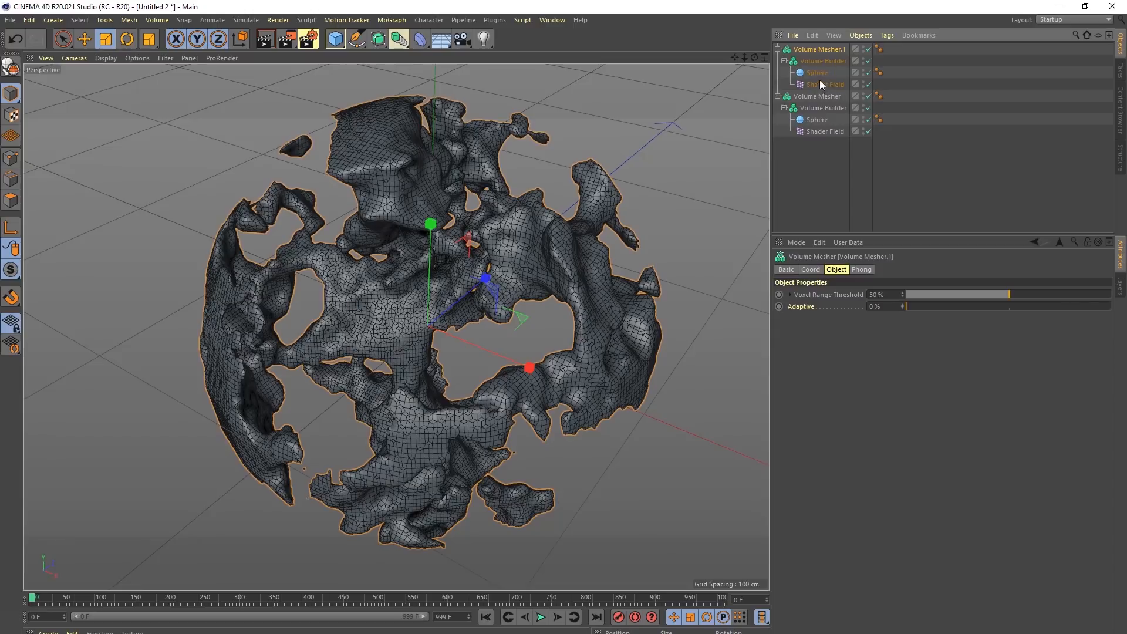
pyautogui.click(814, 62)
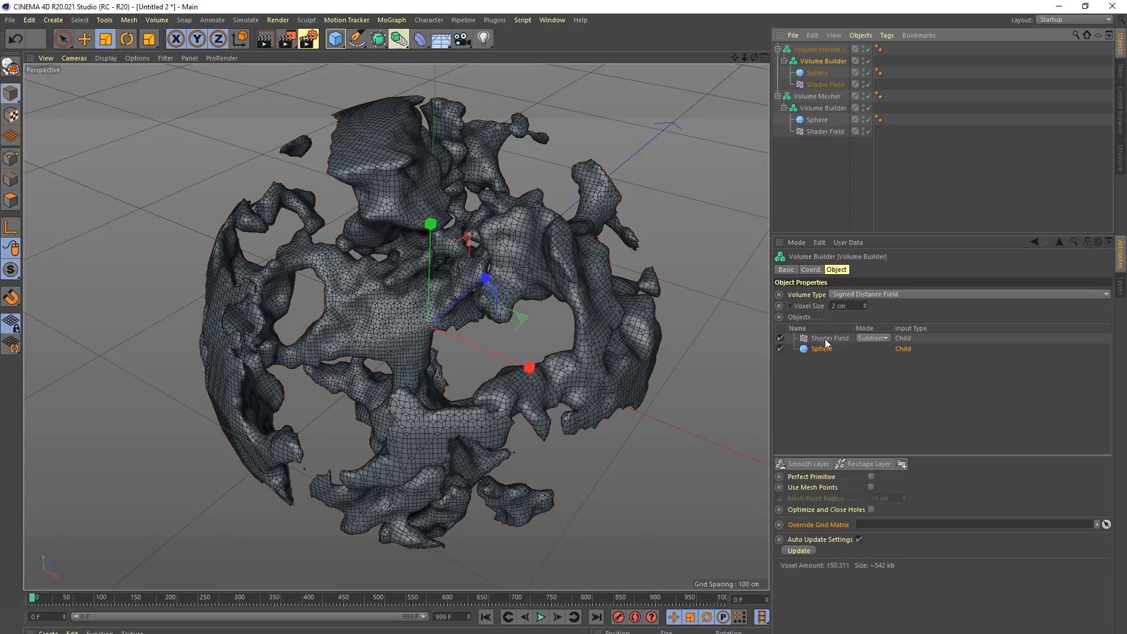
pyautogui.click(870, 339)
pyautogui.click(877, 351)
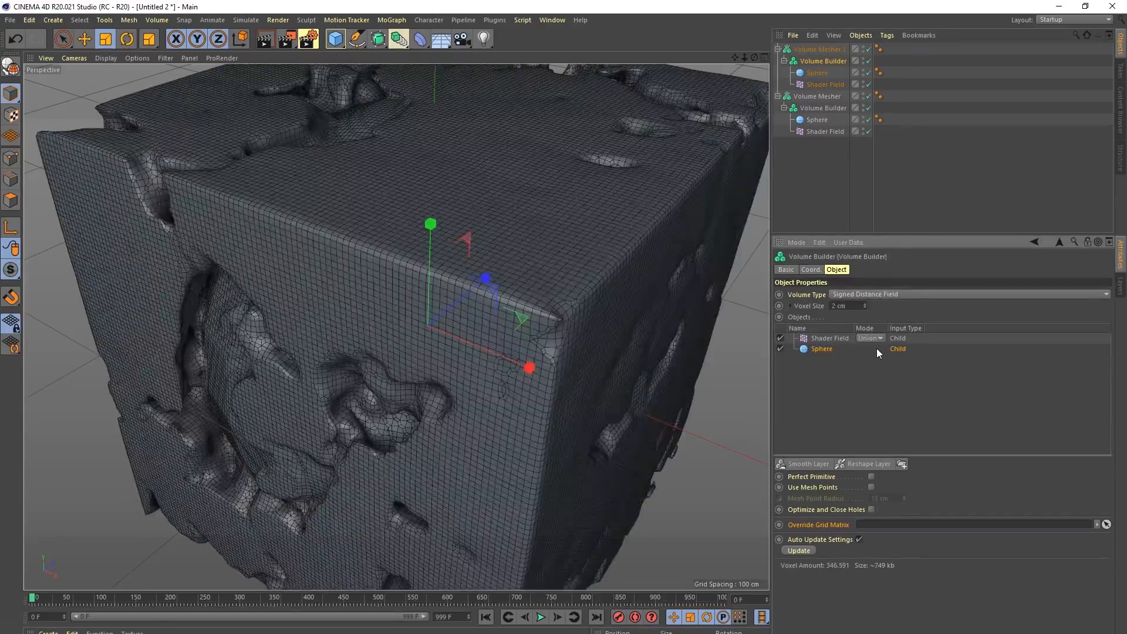
pyautogui.click(872, 375)
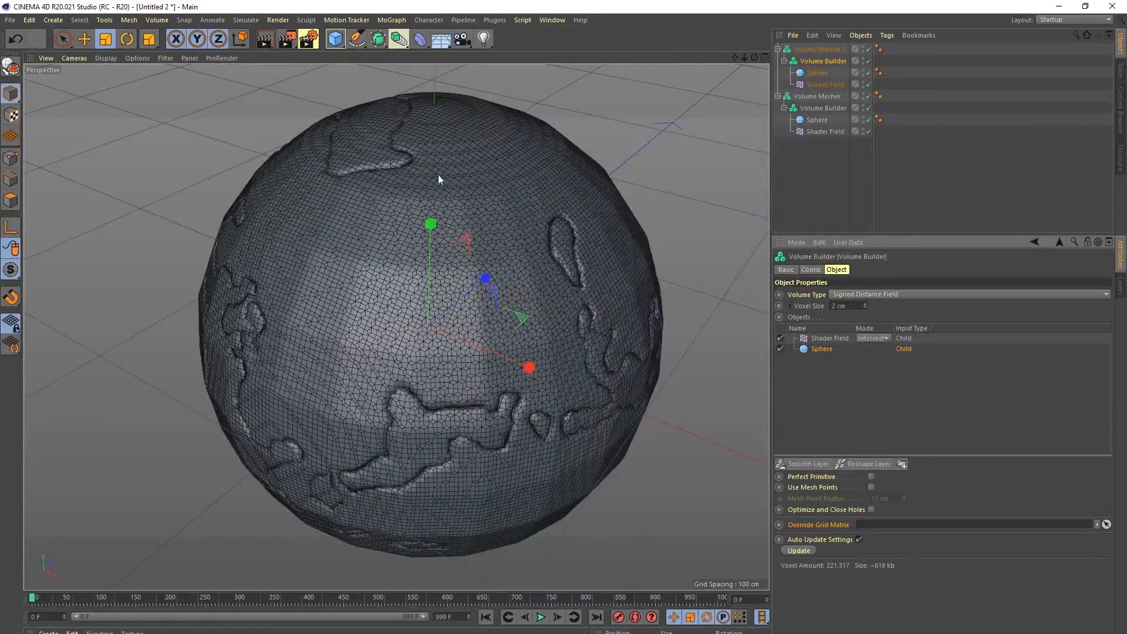
# Step: Set both spheres to the Icosahedron type with 64 segments
pyautogui.keyDown('alt'); pyautogui.moveTo(364, 195); pyautogui.dragTo(505, 256); pyautogui.keyUp('alt')
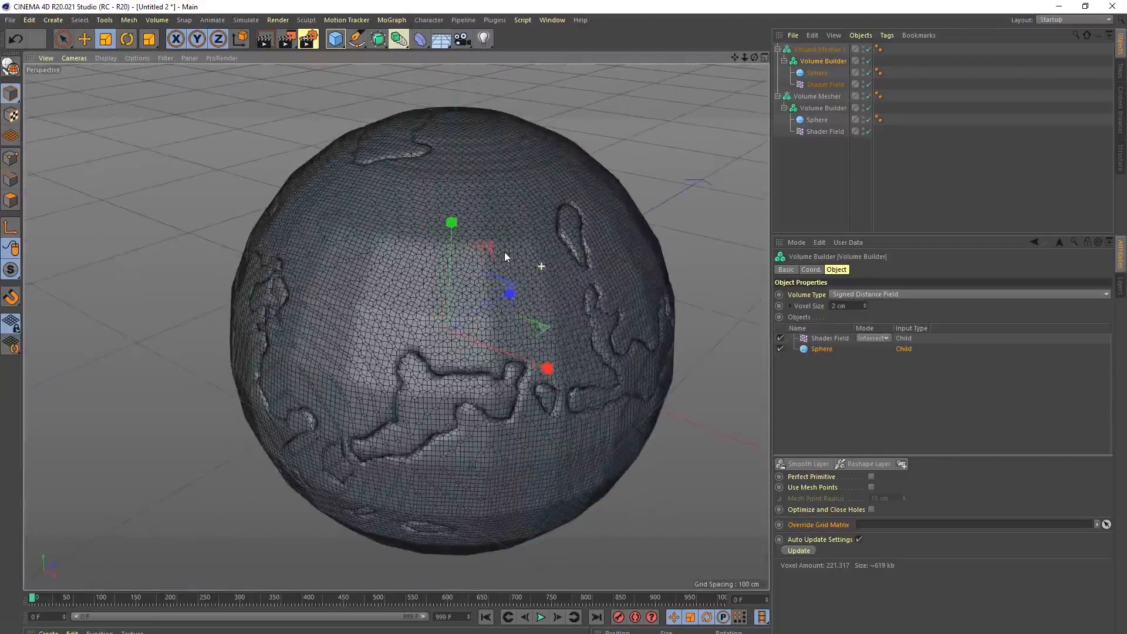
pyautogui.keyDown('alt'); pyautogui.moveTo(399, 283); pyautogui.dragTo(452, 286); pyautogui.keyUp('alt')
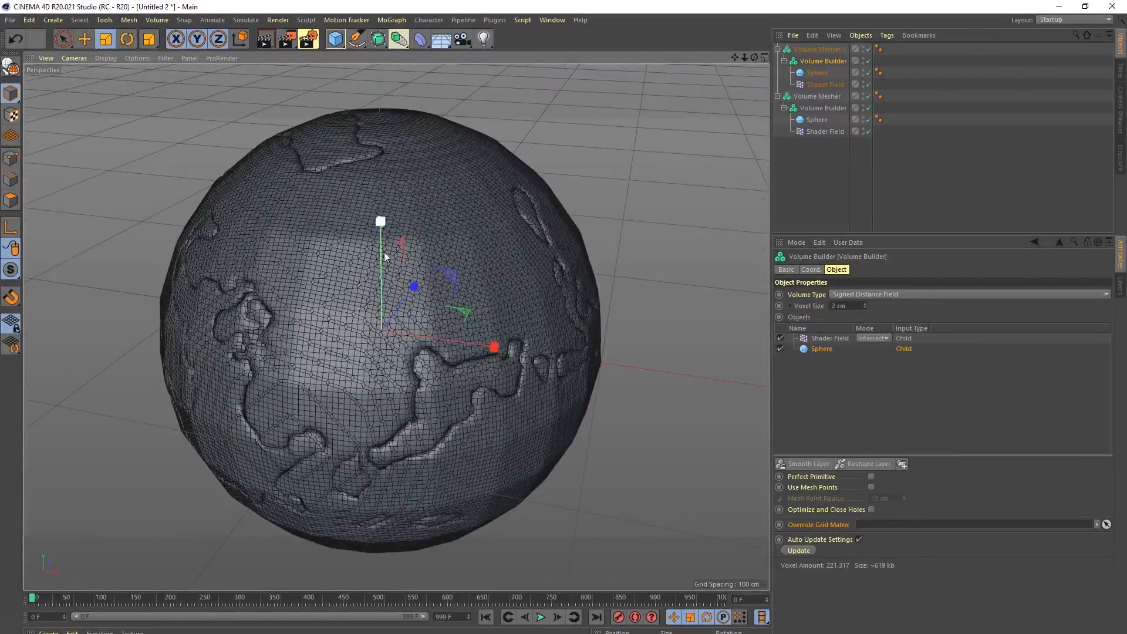
pyautogui.click(817, 73)
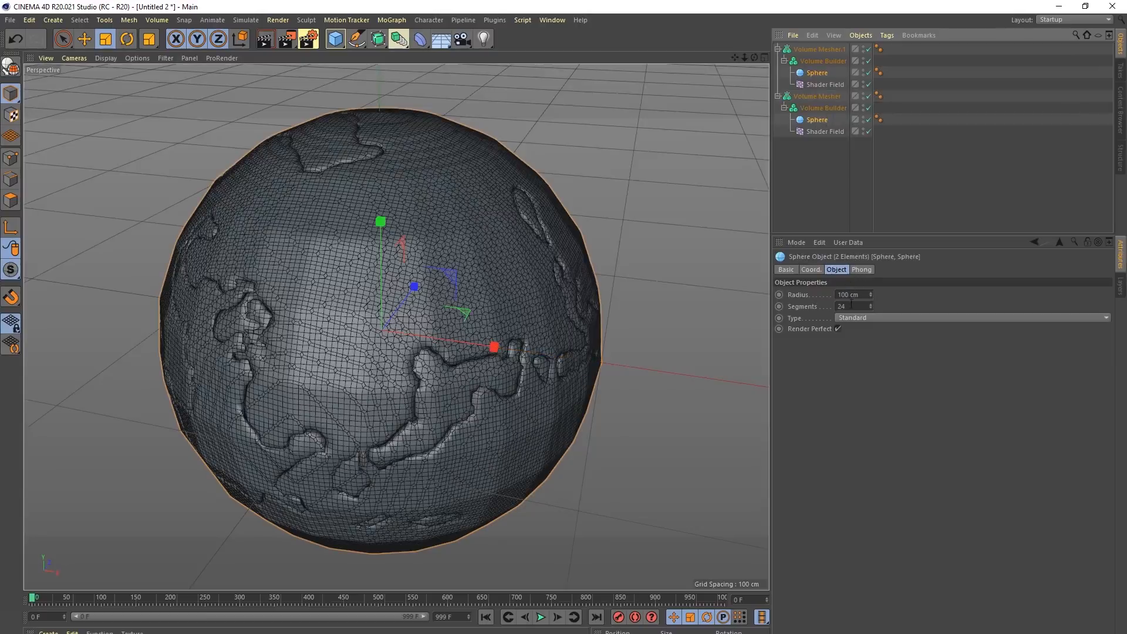
pyautogui.keyDown('ctrl'); pyautogui.click(817, 120); pyautogui.keyUp('ctrl')
pyautogui.click(851, 317)
pyautogui.click(865, 378)
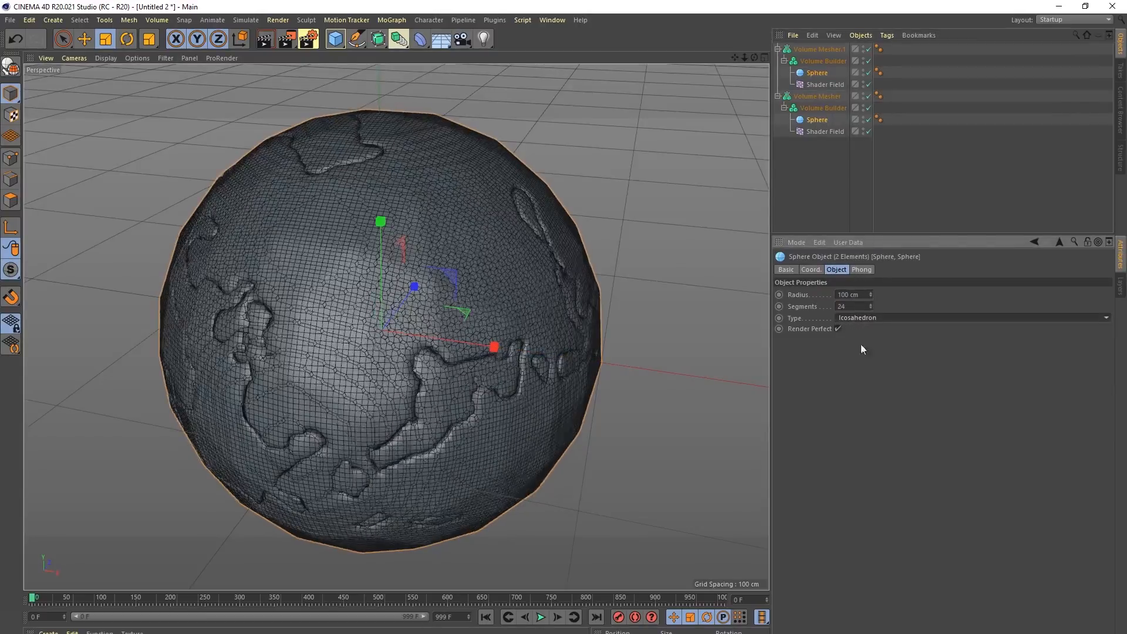
pyautogui.click(861, 305)
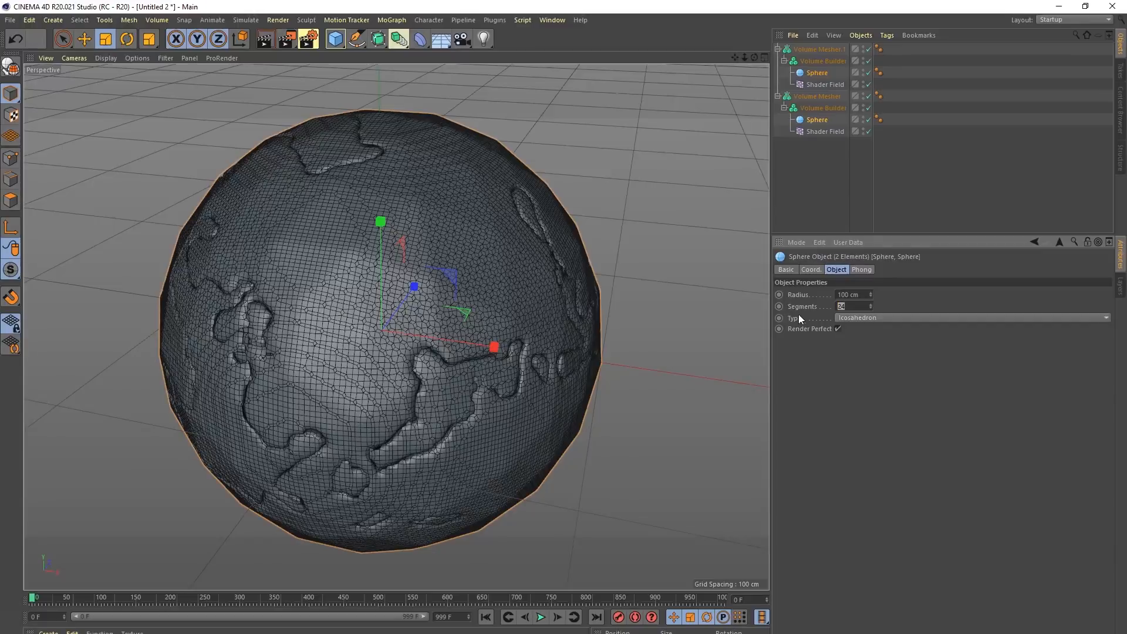
pyautogui.write('64')
pyautogui.press('Return')
pyautogui.keyDown('alt'); pyautogui.moveTo(351, 235); pyautogui.dragTo(527, 213); pyautogui.keyUp('alt')
# Step: Try a Smooth Layer above the Shader Field in the duplicate's Volume Builder, look through its filter types, and remove the layer
pyautogui.click(812, 61)
pyautogui.click(822, 464)
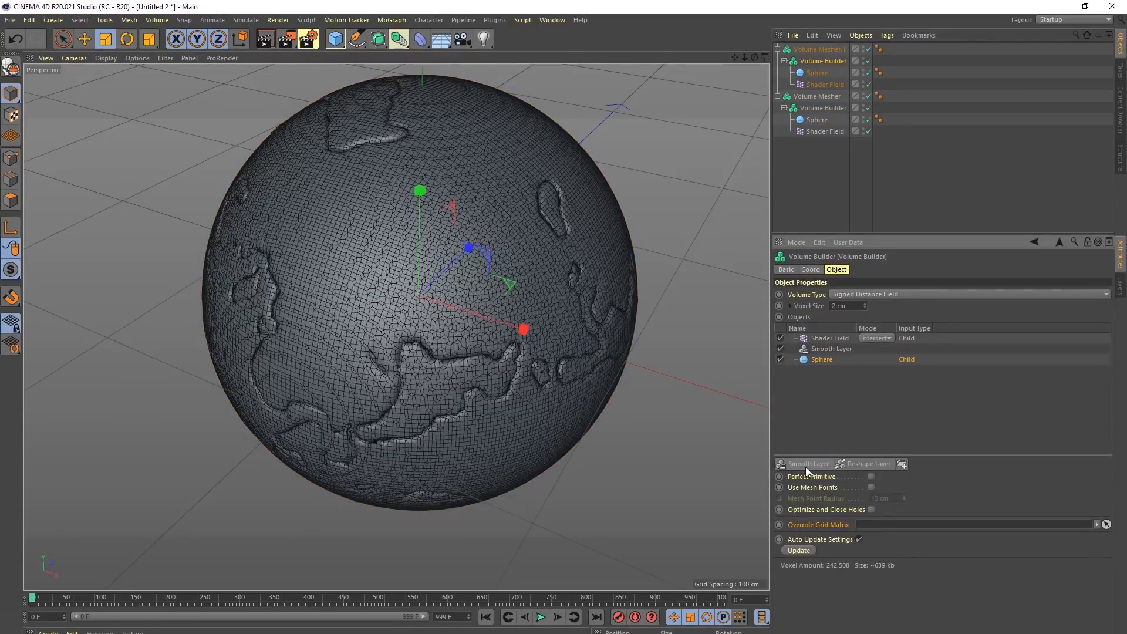
pyautogui.moveTo(832, 349); pyautogui.dragTo(827, 341)
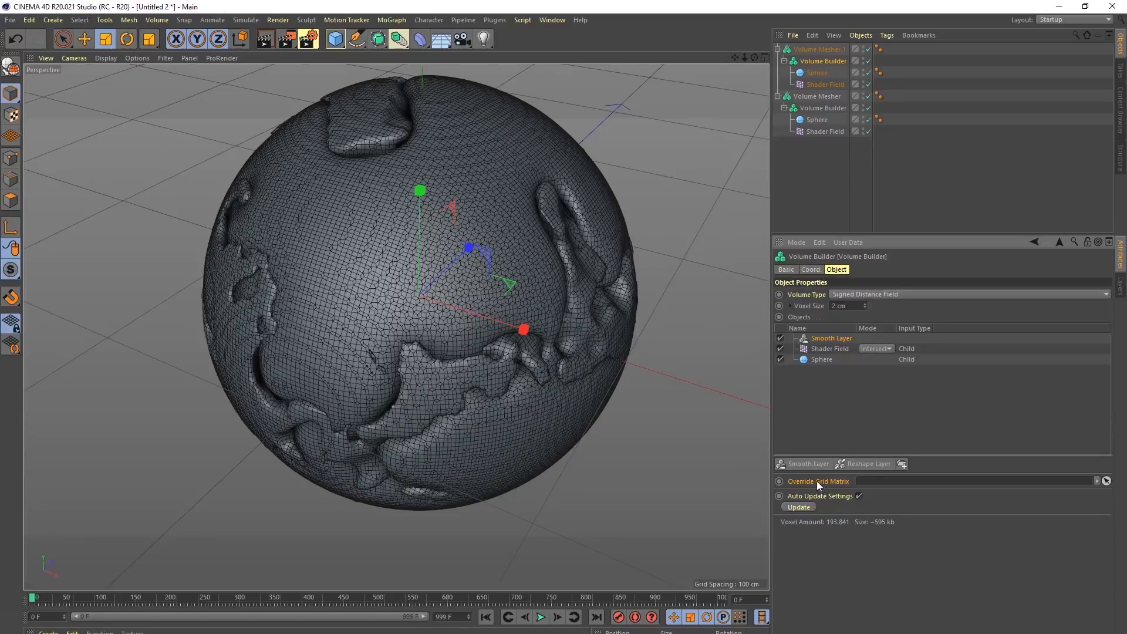
pyautogui.click(819, 342)
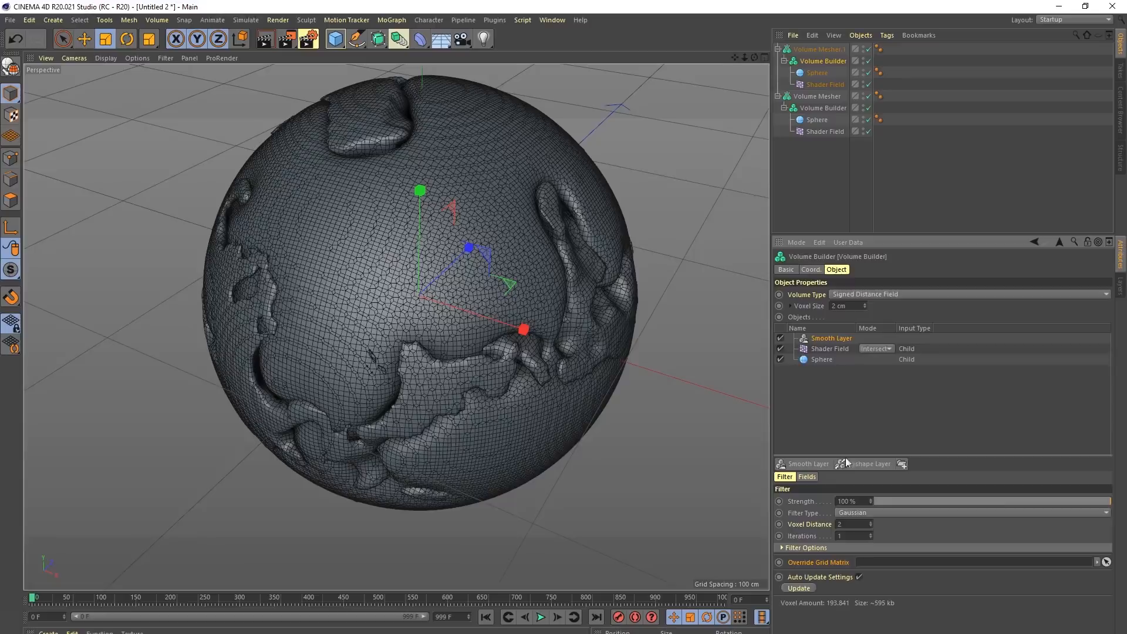
pyautogui.click(847, 514)
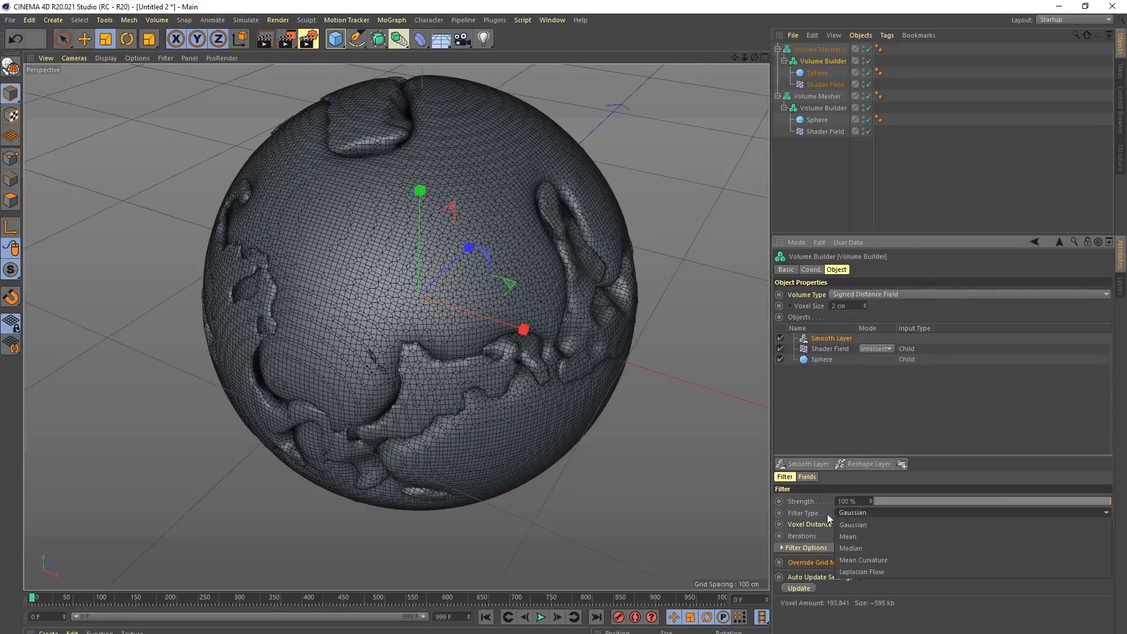
pyautogui.click(847, 516)
pyautogui.keyDown('alt'); pyautogui.moveTo(558, 370); pyautogui.dragTo(708, 276); pyautogui.keyUp('alt')
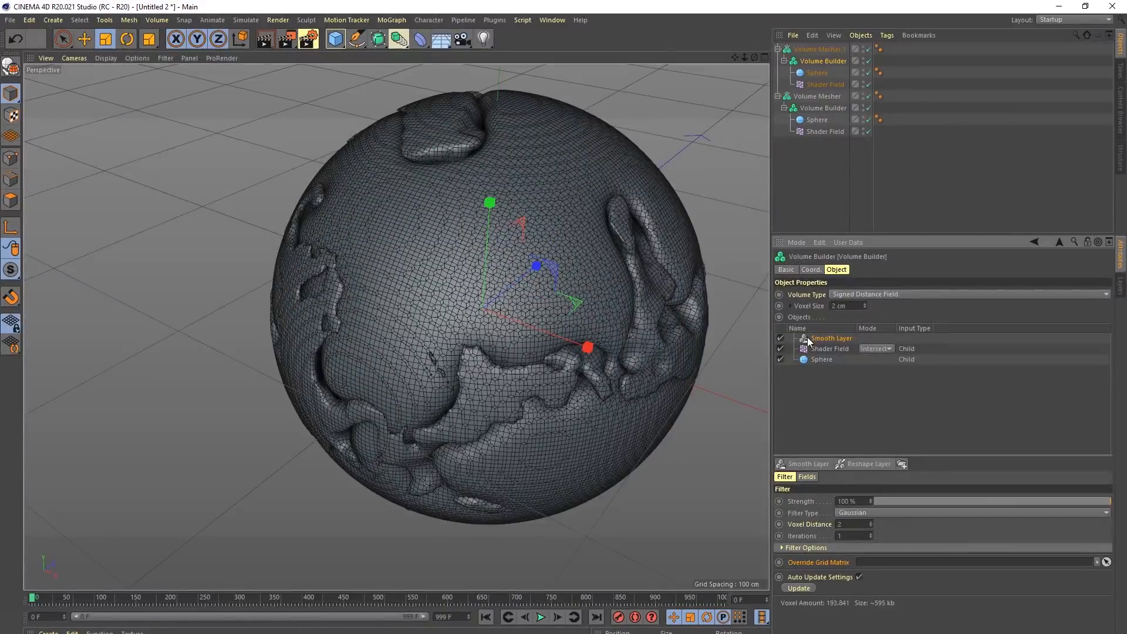
pyautogui.press('Delete')
# Step: Try a Dilate / Erode Reshape Layer with offsets of -15 cm and -5 cm in the duplicate's Volume Builder, and remove it
pyautogui.click(859, 464)
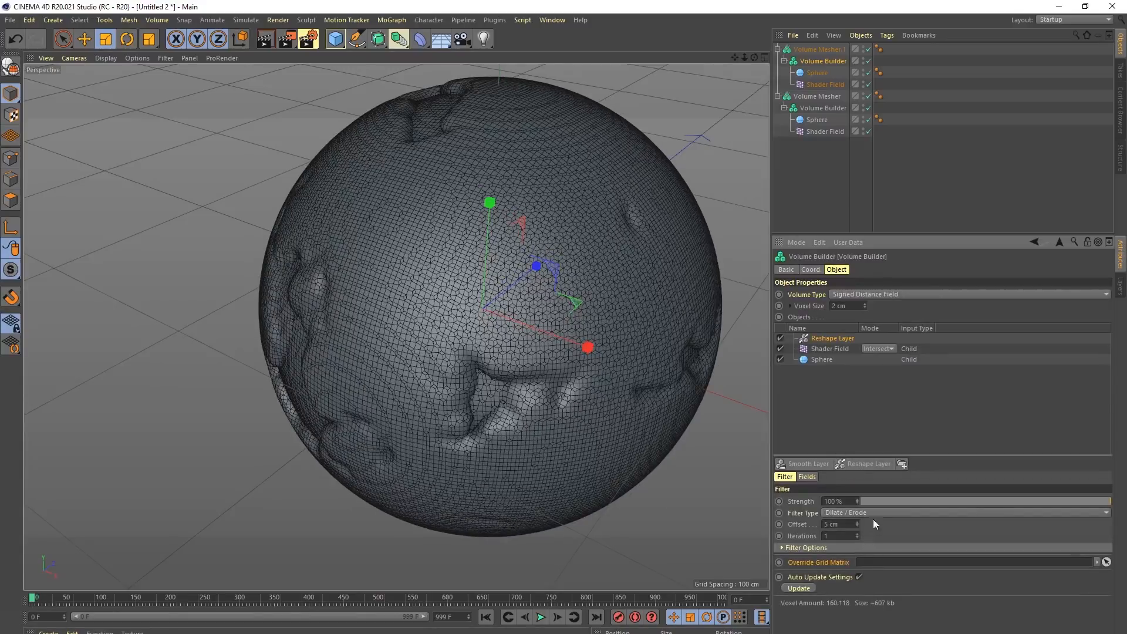
pyautogui.write('-1')
pyautogui.keyDown('alt'); pyautogui.moveTo(587, 344); pyautogui.dragTo(574, 319); pyautogui.keyUp('alt')
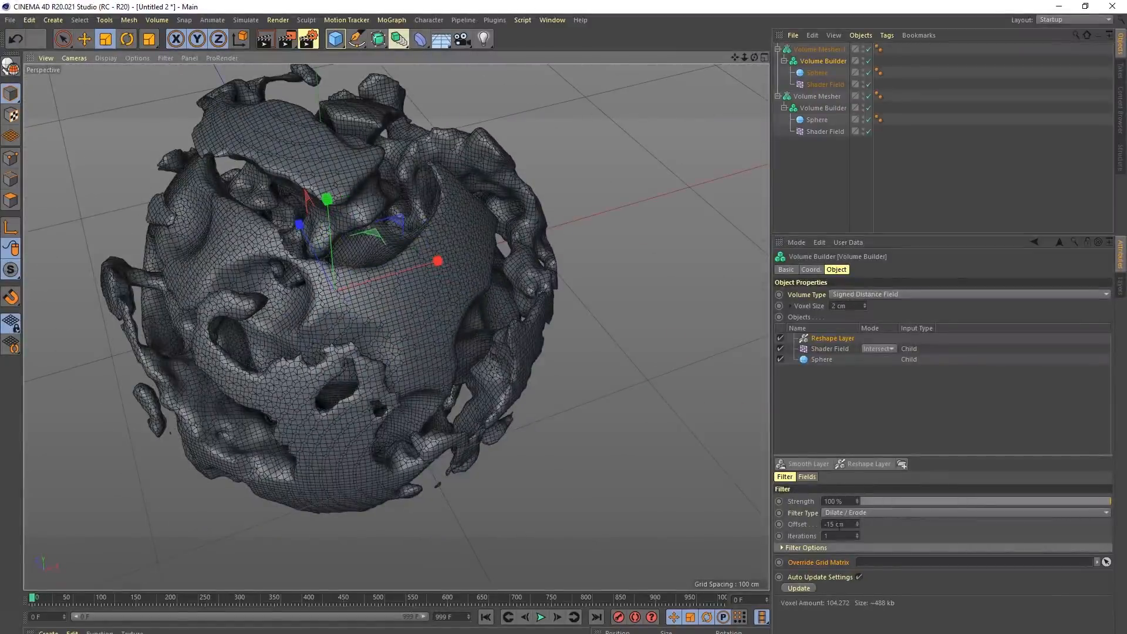
pyautogui.doubleClick(834, 525)
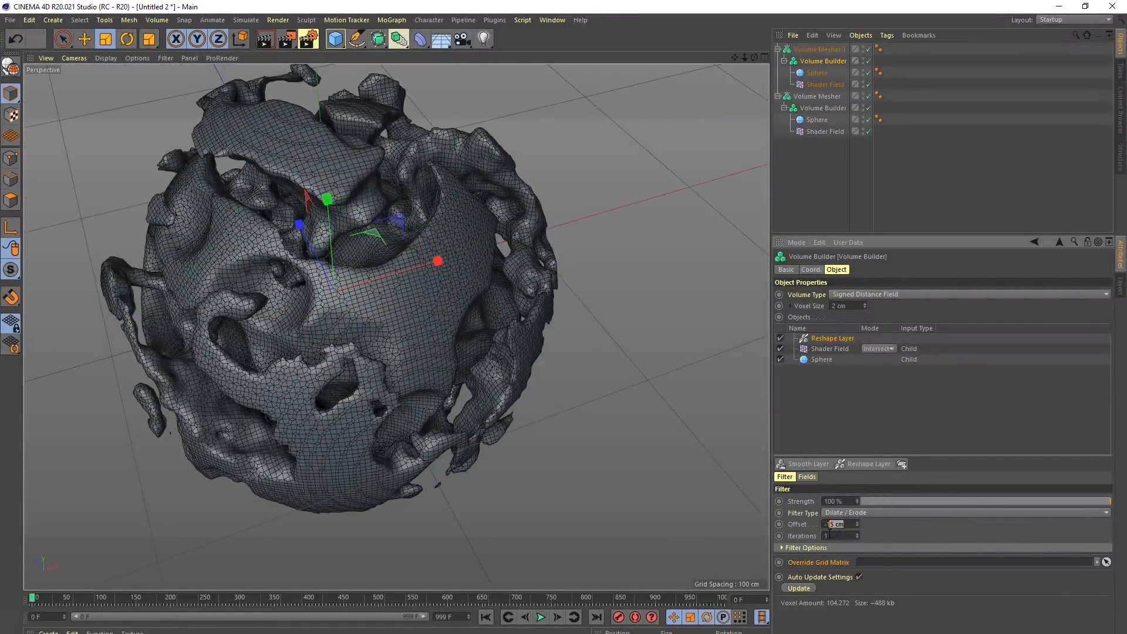
pyautogui.write('5')
pyautogui.press('Return')
pyautogui.keyDown('alt'); pyautogui.moveTo(474, 302); pyautogui.dragTo(339, 298); pyautogui.keyUp('alt')
pyautogui.keyDown('alt'); pyautogui.moveTo(493, 383); pyautogui.dragTo(575, 303); pyautogui.keyUp('alt')
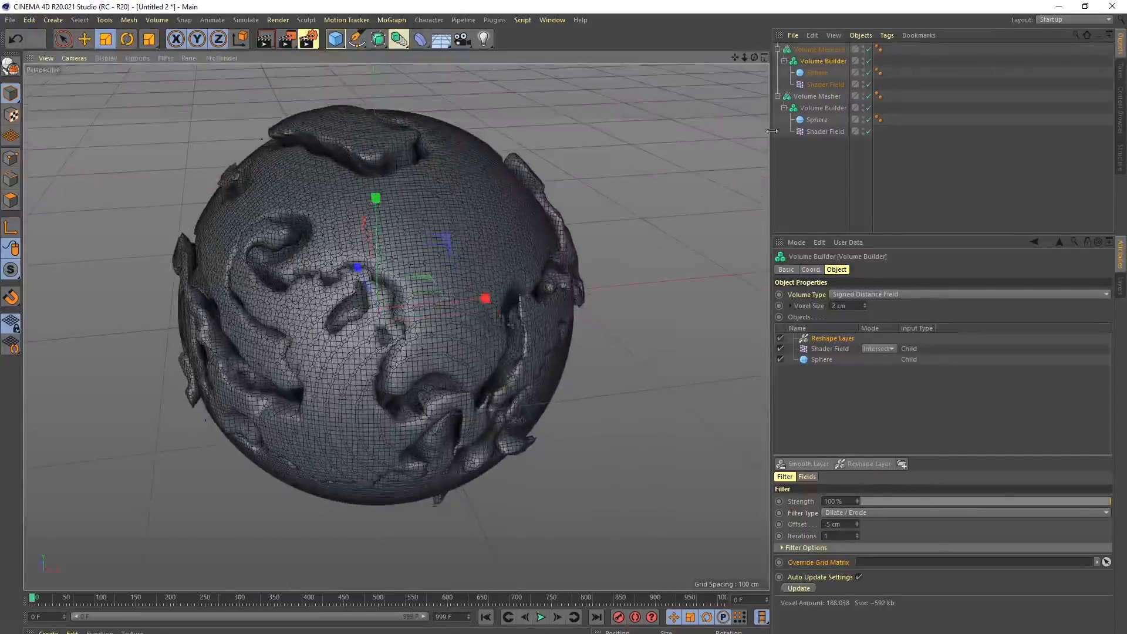
pyautogui.click(829, 338)
pyautogui.press('Delete')
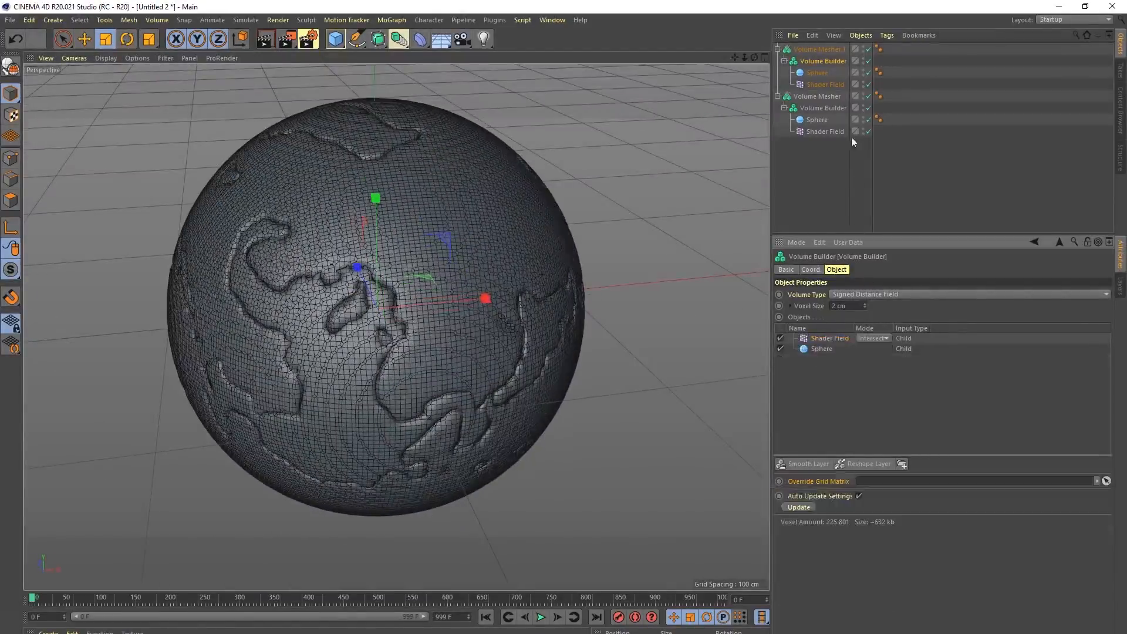
# Step: Set the duplicated Shader Field's noise to a 65 % high clip and a 7 % low clip
pyautogui.click(826, 84)
pyautogui.click(830, 343)
pyautogui.moveTo(1023, 569); pyautogui.dragTo(1003, 570)
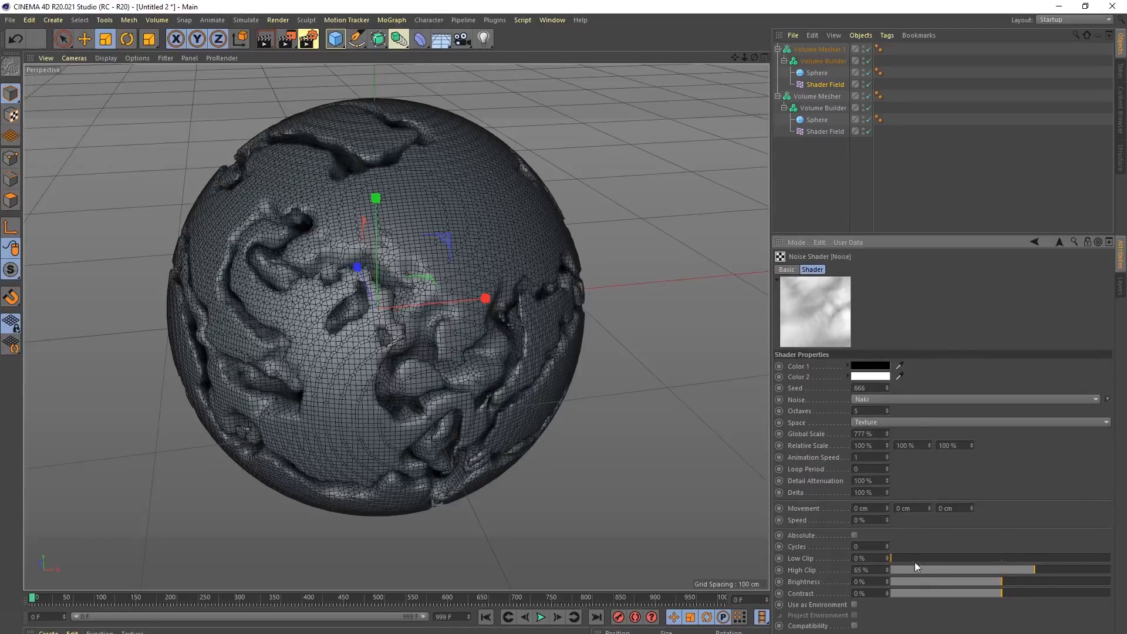
pyautogui.keyDown('alt'); pyautogui.moveTo(364, 281); pyautogui.dragTo(375, 305); pyautogui.keyUp('alt')
pyautogui.keyDown('alt'); pyautogui.moveTo(538, 373); pyautogui.dragTo(681, 373, button='right'); pyautogui.keyUp('alt')
pyautogui.keyDown('alt'); pyautogui.moveTo(437, 343); pyautogui.dragTo(446, 317); pyautogui.keyUp('alt')
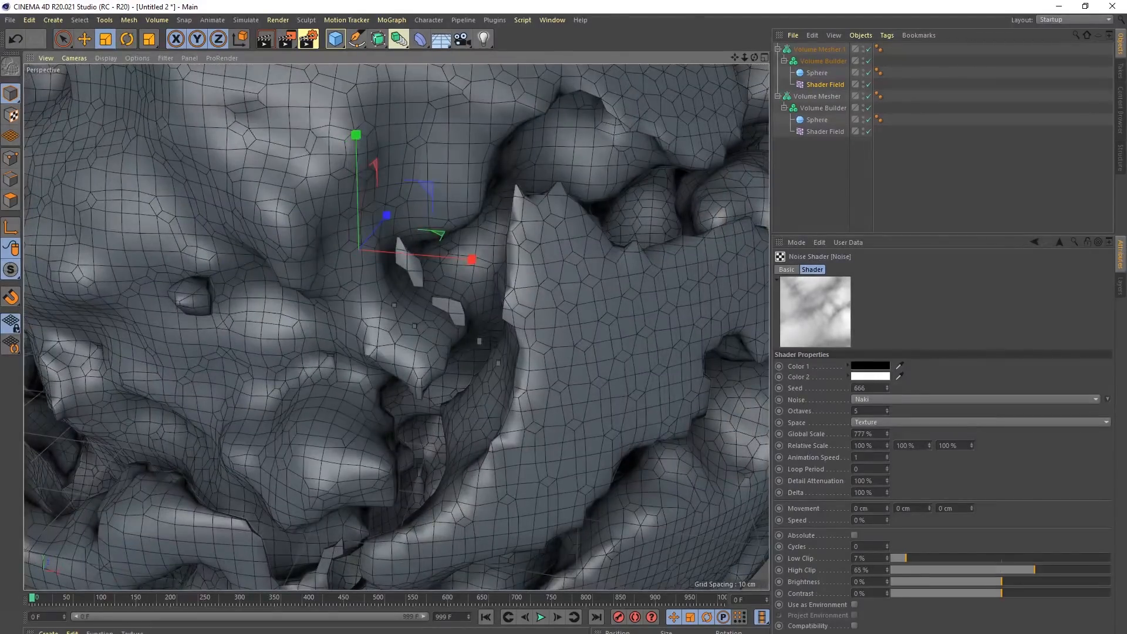
# Step: Create a new material, apply it to the duplicated Volume Mesher, and inspect the two interlocking meshes
pyautogui.doubleClick(94, 633)
pyautogui.moveTo(44, 633); pyautogui.dragTo(826, 51)
pyautogui.keyDown('alt'); pyautogui.moveTo(463, 334); pyautogui.dragTo(633, 275, button='right'); pyautogui.keyUp('alt')
pyautogui.keyDown('alt'); pyautogui.moveTo(632, 276); pyautogui.dragTo(406, 280); pyautogui.keyUp('alt')
pyautogui.keyDown('alt'); pyautogui.moveTo(405, 284); pyautogui.dragTo(599, 219, button='right'); pyautogui.keyUp('alt')
pyautogui.keyDown('alt'); pyautogui.moveTo(599, 219); pyautogui.dragTo(393, 165); pyautogui.keyUp('alt')
pyautogui.keyDown('alt'); pyautogui.moveTo(672, 135); pyautogui.dragTo(557, 277); pyautogui.keyUp('alt')
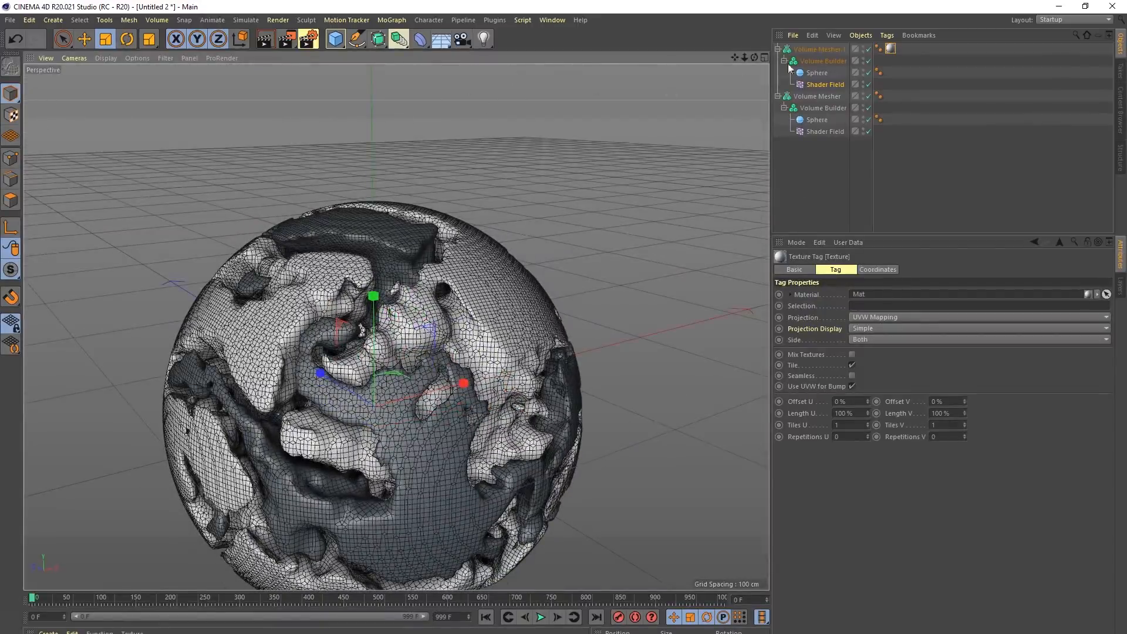
# Step: Start a new project and add a MoText object with the text "C4D"
pyautogui.hotkey('ctrl', 'n')
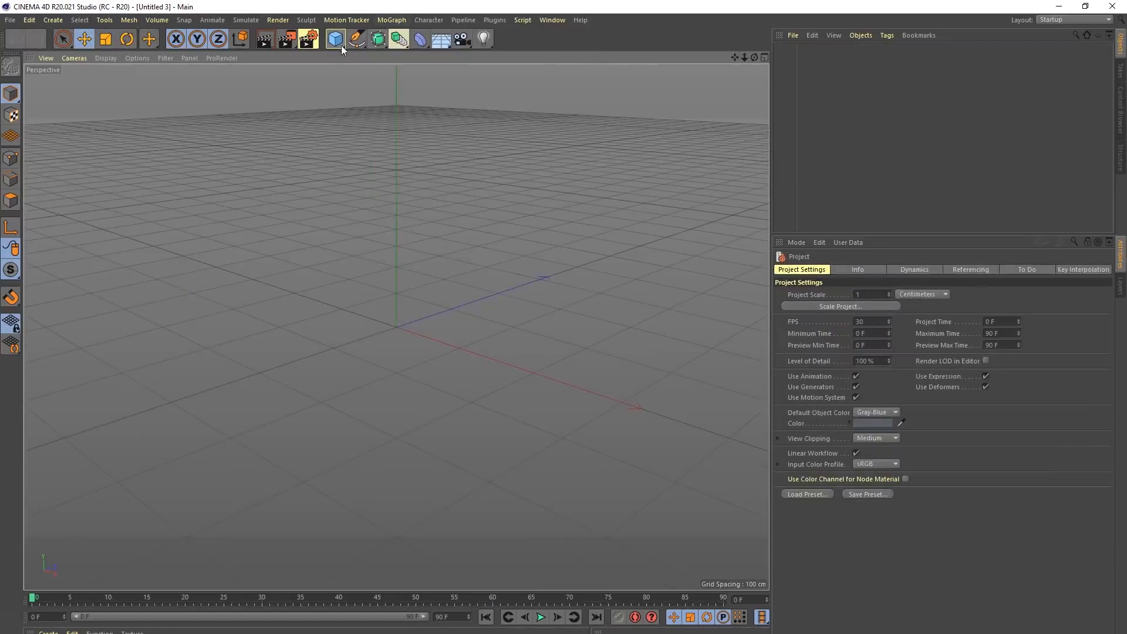
pyautogui.click(425, 19)
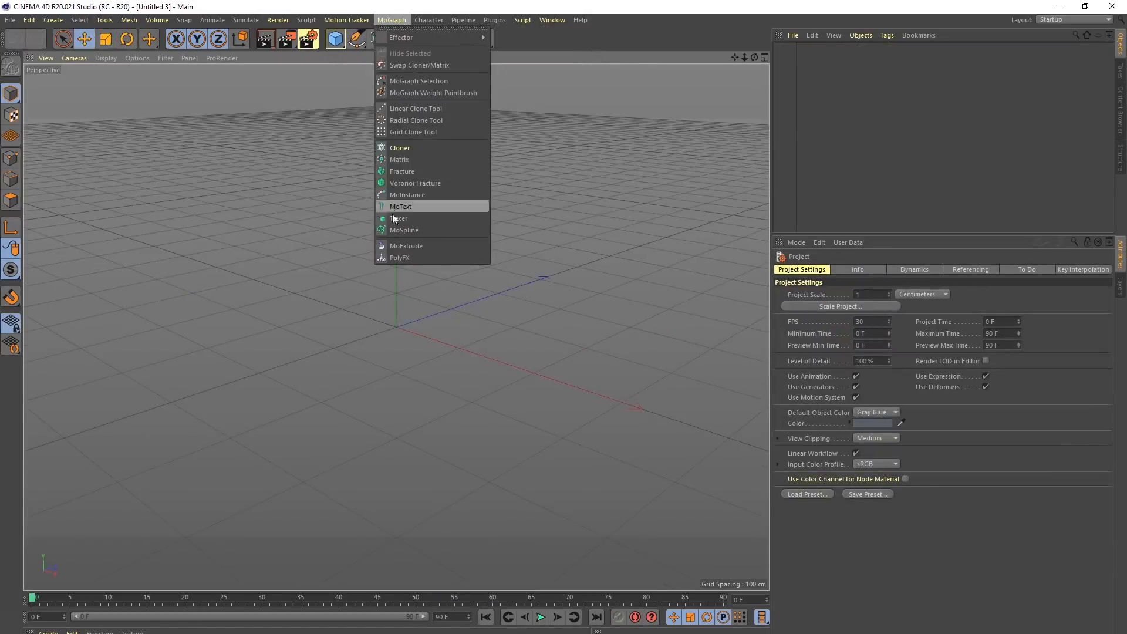
pyautogui.click(423, 205)
pyautogui.keyDown('alt'); pyautogui.moveTo(664, 314); pyautogui.dragTo(660, 308); pyautogui.keyUp('alt')
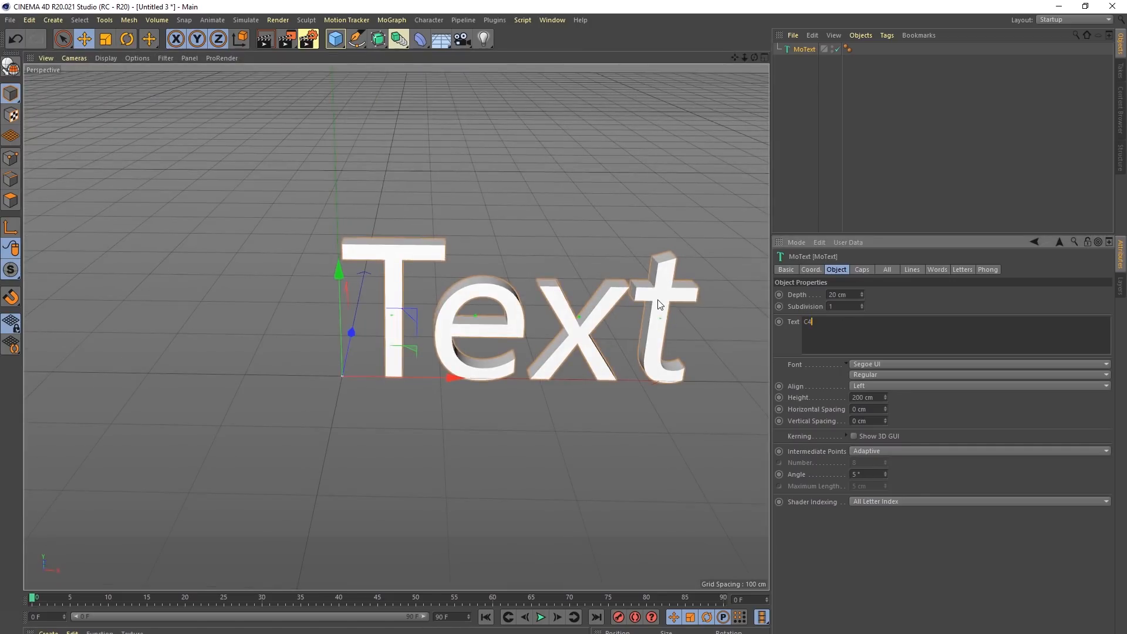
pyautogui.click(939, 304)
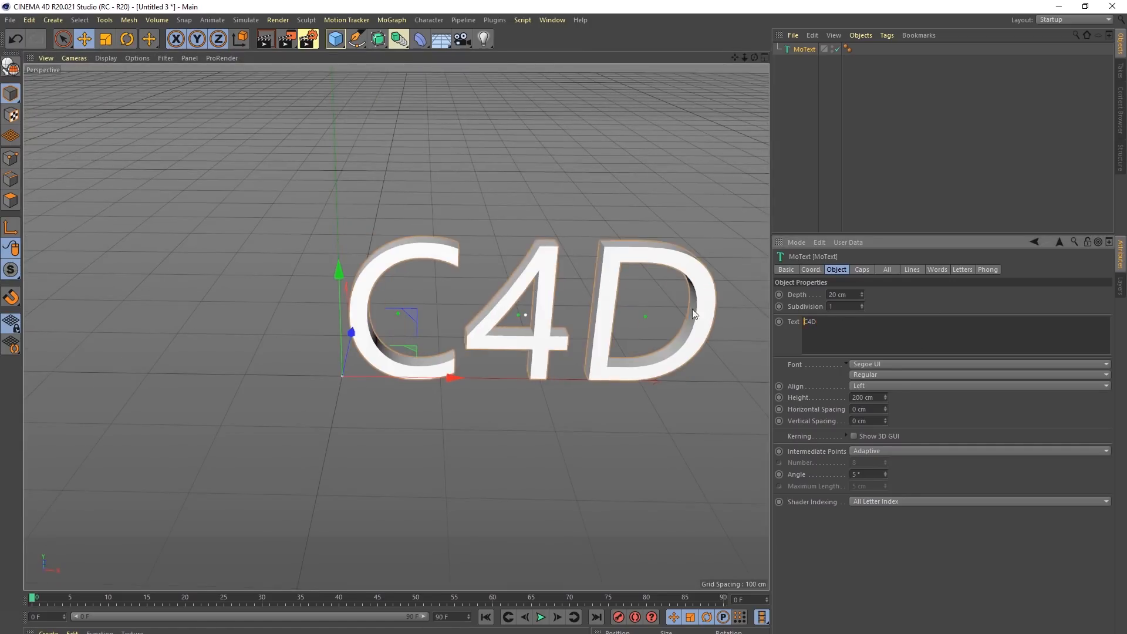
# Step: Change the MoText's font to Segoe UI Black and its depth to 68 cm
pyautogui.click(873, 363)
pyautogui.click(893, 379)
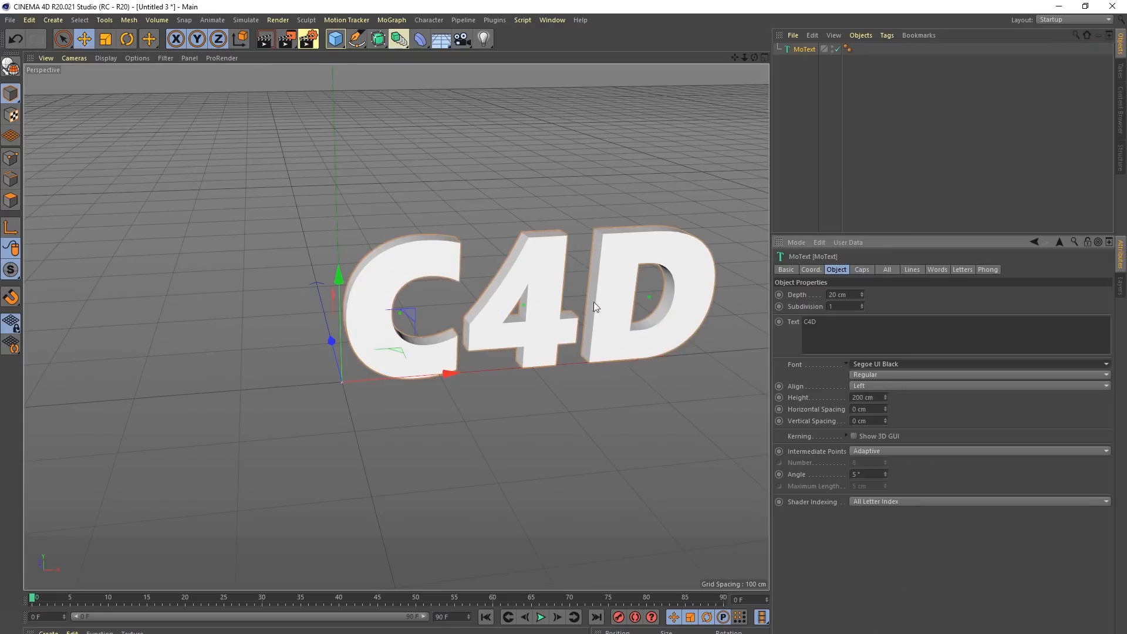
pyautogui.keyDown('alt'); pyautogui.moveTo(523, 229); pyautogui.dragTo(646, 241); pyautogui.keyUp('alt')
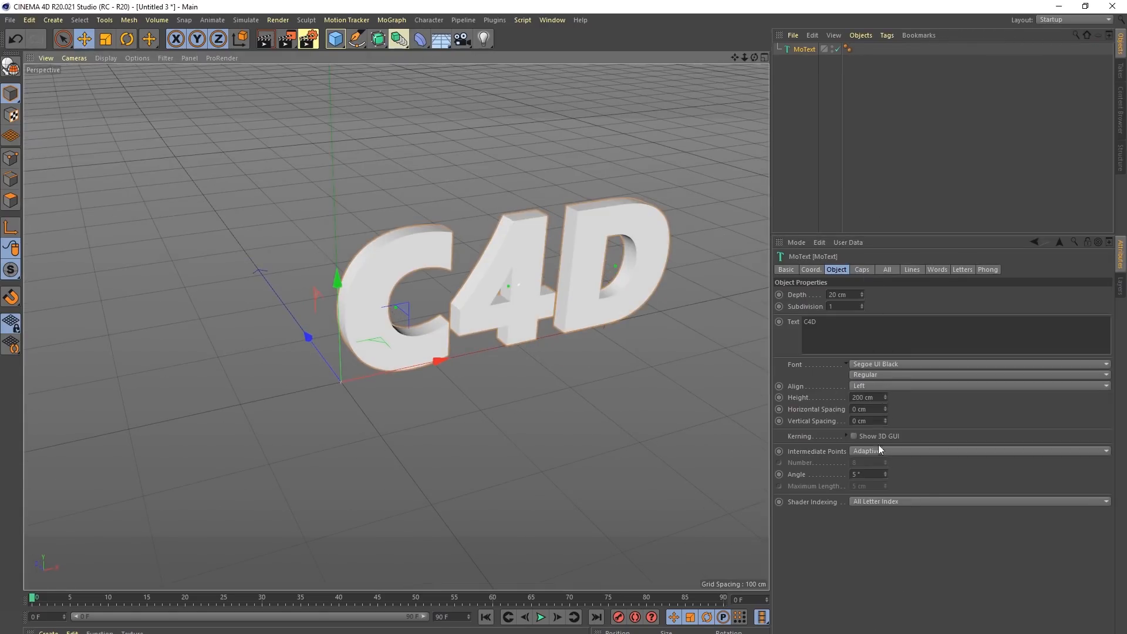
pyautogui.moveTo(861, 295); pyautogui.dragTo(862, 294)
# Step: Add a Volume Builder and make the MoText its child
pyautogui.click(170, 20)
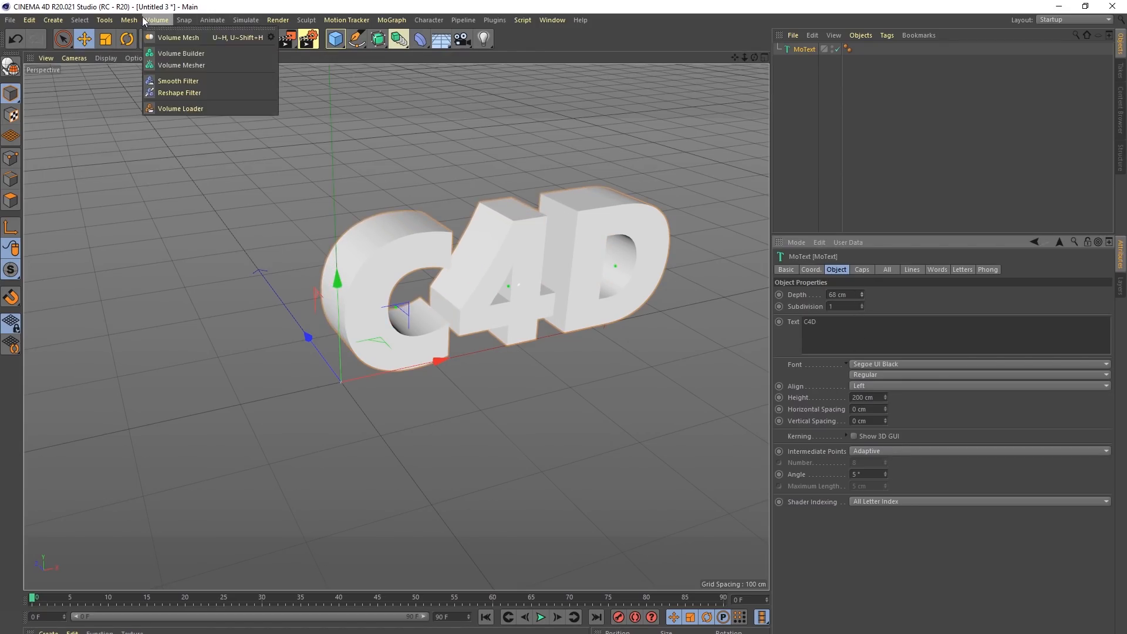
pyautogui.click(216, 54)
pyautogui.moveTo(809, 60); pyautogui.dragTo(815, 47)
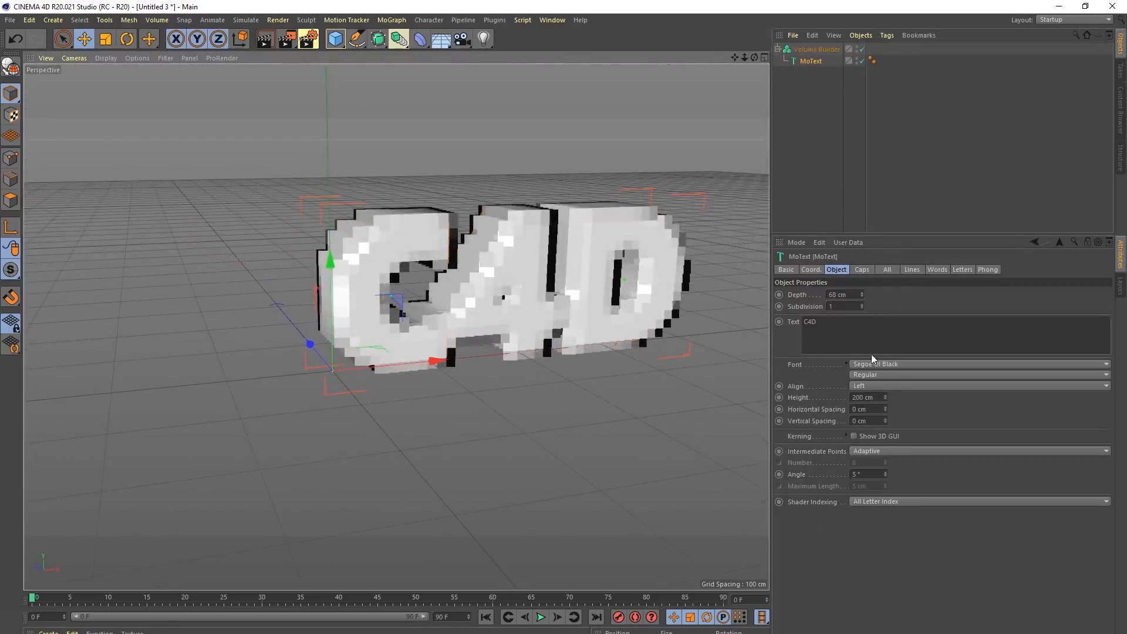
# Step: Add a Shader Field as a child of the Volume Builder, above the MoText, and select its layer in the builder
pyautogui.click(81, 21)
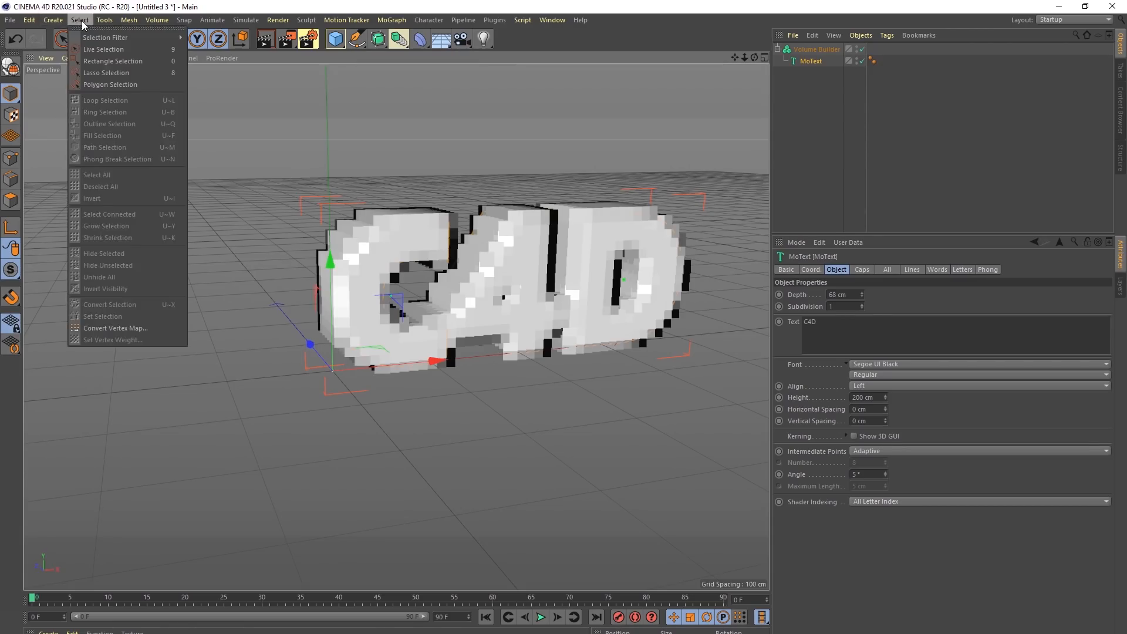
pyautogui.click(817, 49)
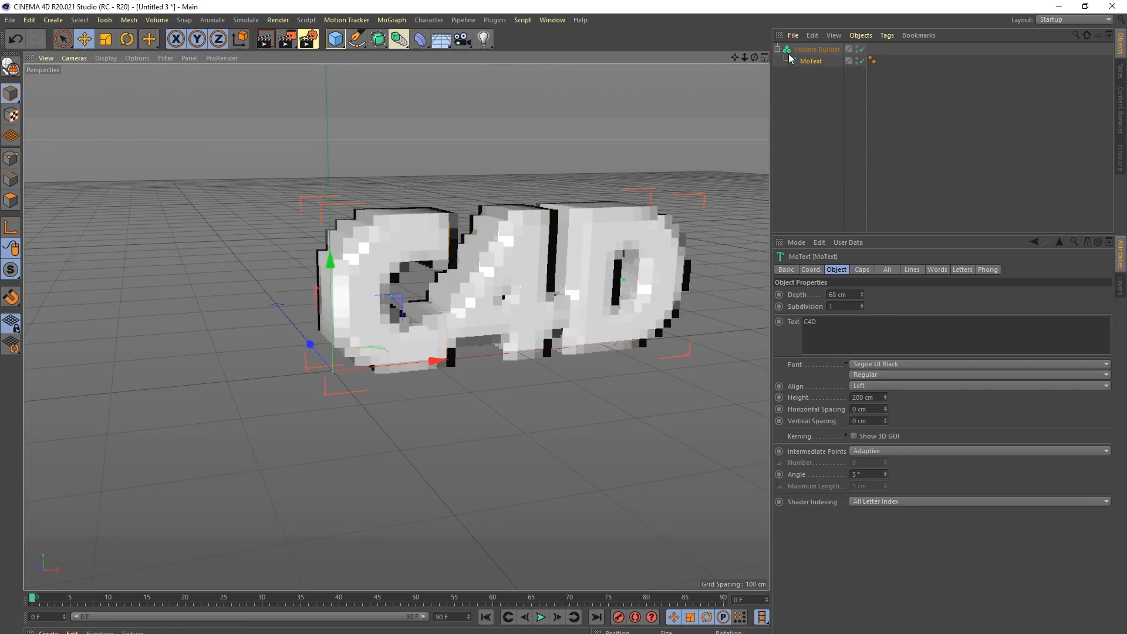
pyautogui.click(80, 20)
pyautogui.moveTo(82, 101)
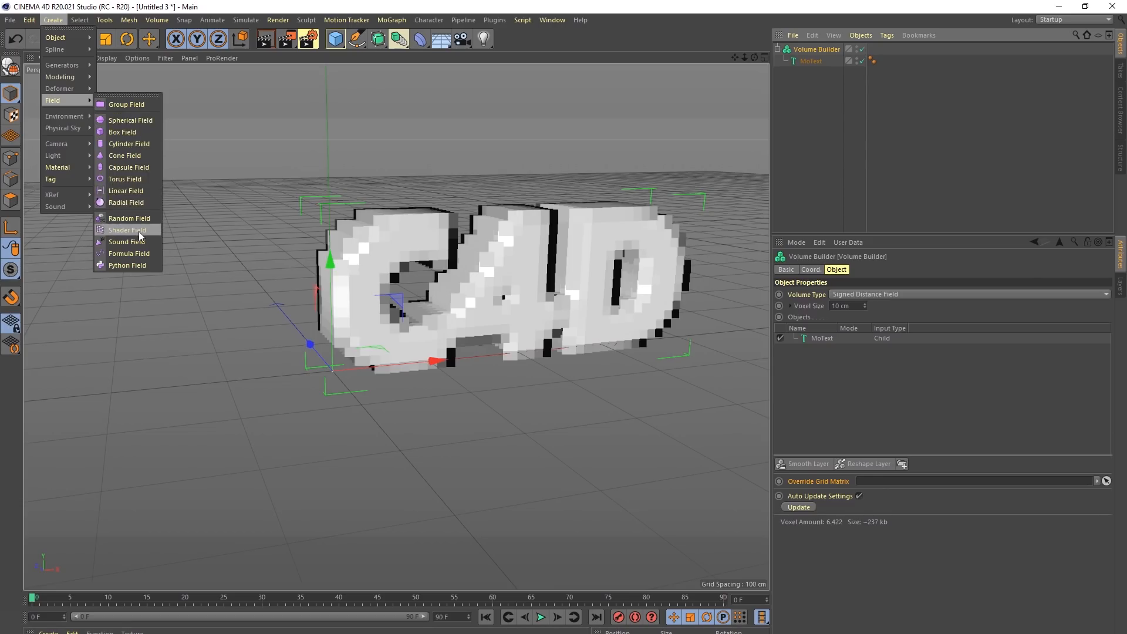
pyautogui.click(132, 230)
pyautogui.moveTo(809, 53)
pyautogui.mouseDown()
pyautogui.moveTo(818, 70)
pyautogui.moveTo(815, 61)
pyautogui.mouseUp()
pyautogui.click(814, 51)
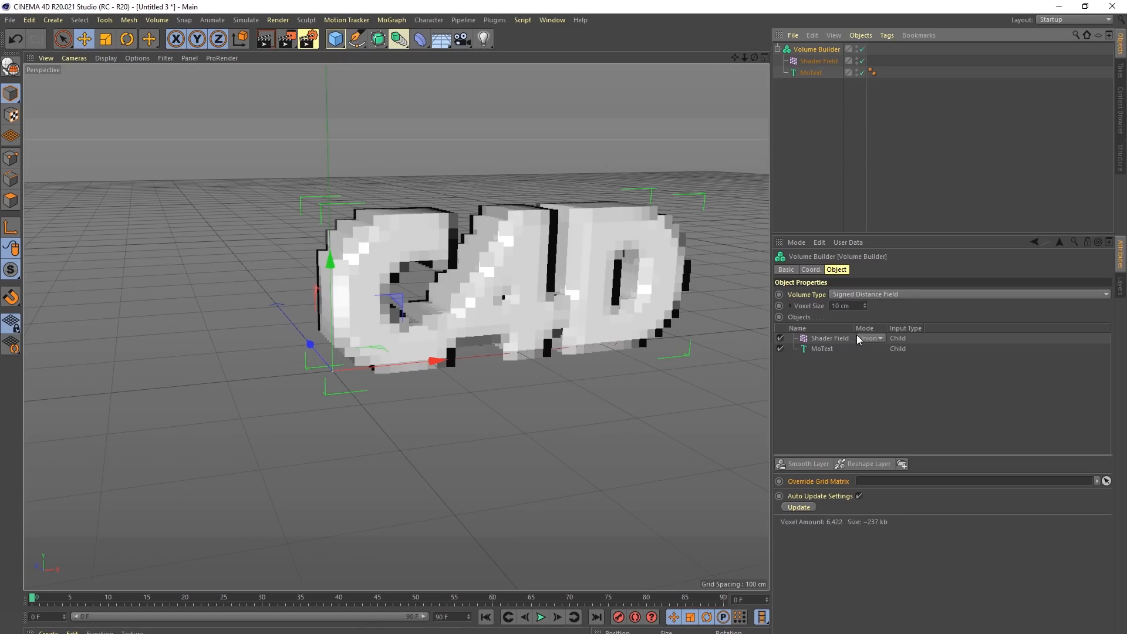
pyautogui.click(833, 339)
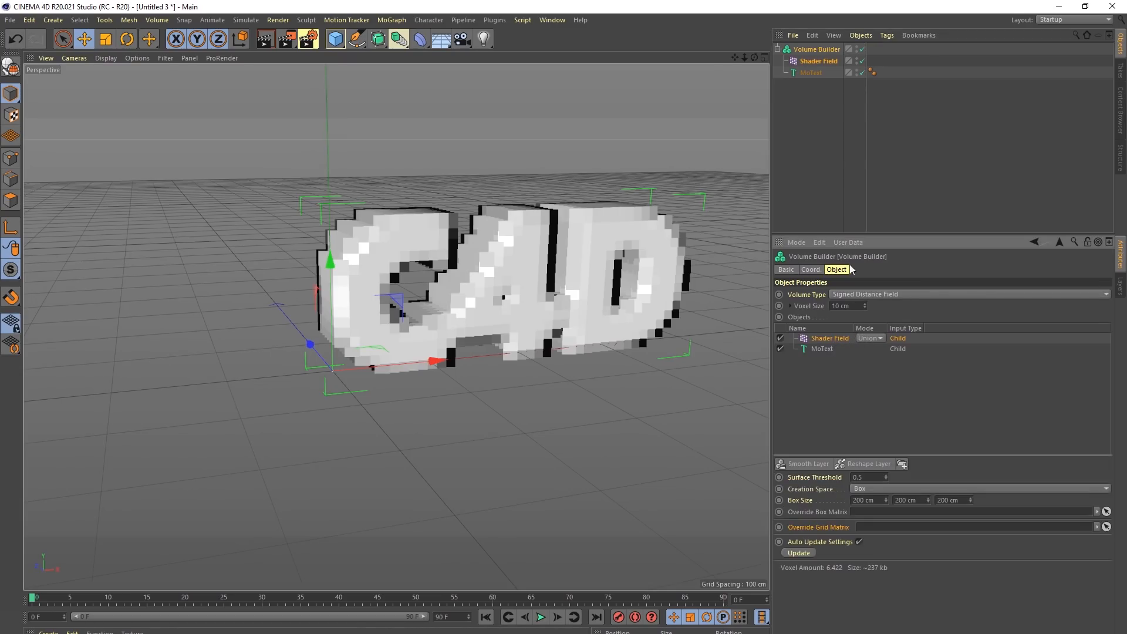
# Step: Disable the MoText and load a Noise shader into the Shader Field
pyautogui.click(861, 73)
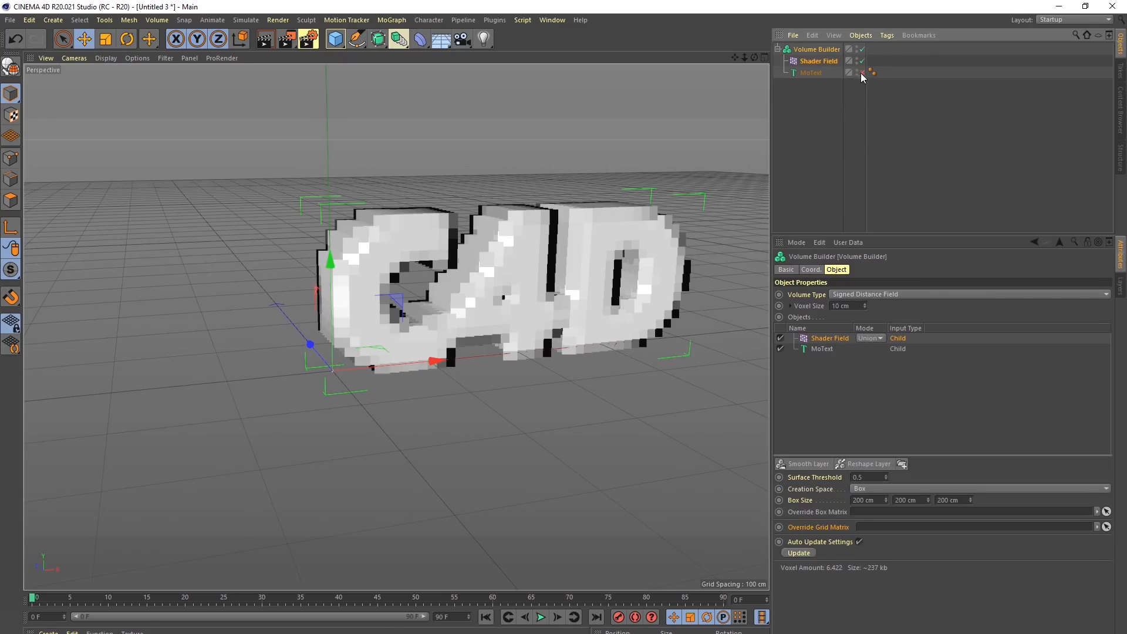
pyautogui.click(810, 61)
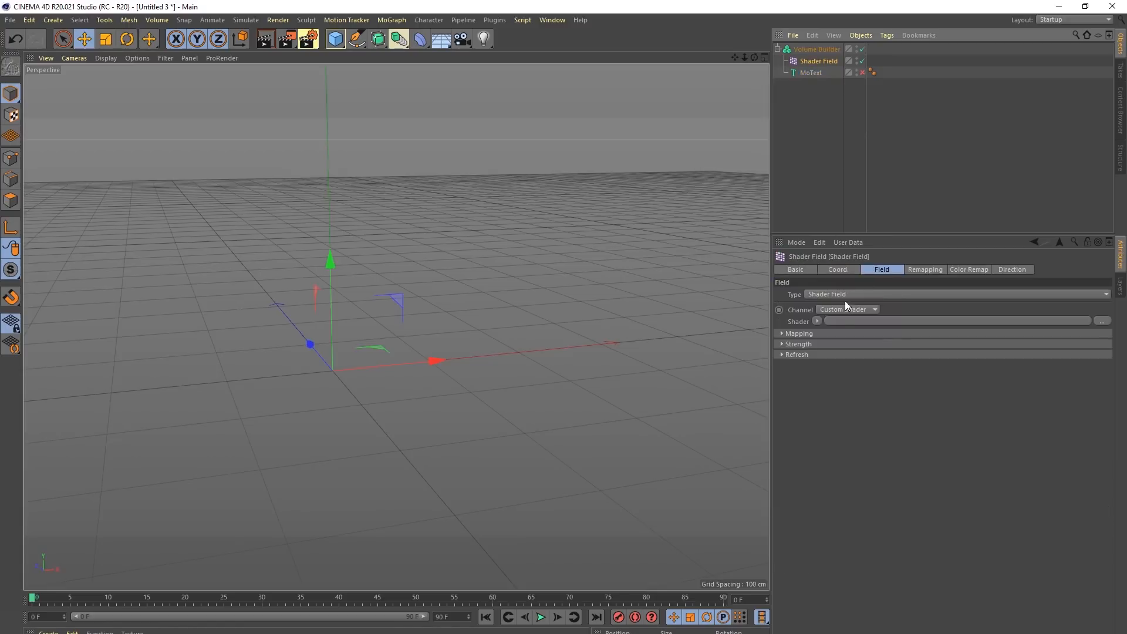
pyautogui.click(817, 321)
pyautogui.click(839, 446)
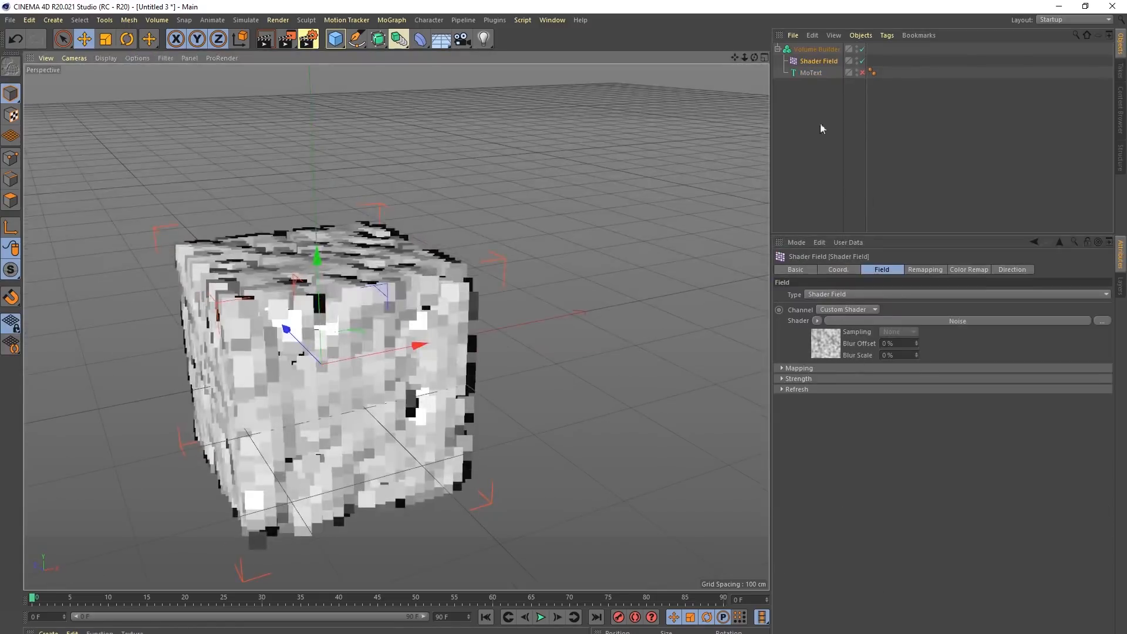
# Step: Re-enable the MoText and move the Shader Field to about X 207 cm, Y 70 cm
pyautogui.click(862, 73)
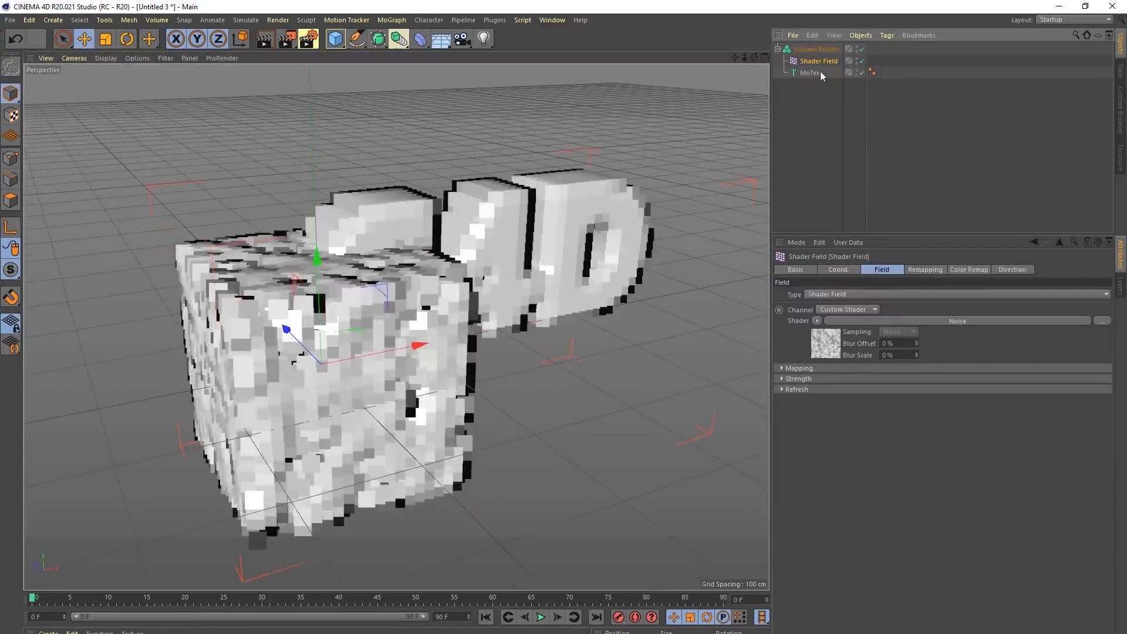
pyautogui.click(810, 73)
pyautogui.click(820, 62)
pyautogui.moveTo(409, 287); pyautogui.dragTo(311, 321)
pyautogui.keyDown('alt'); pyautogui.moveTo(375, 305); pyautogui.dragTo(523, 242); pyautogui.keyUp('alt')
pyautogui.hotkey('ctrl', 'z')
pyautogui.moveTo(812, 61); pyautogui.dragTo(810, 79)
pyautogui.moveTo(380, 272); pyautogui.dragTo(581, 196)
pyautogui.moveTo(817, 72); pyautogui.dragTo(814, 55)
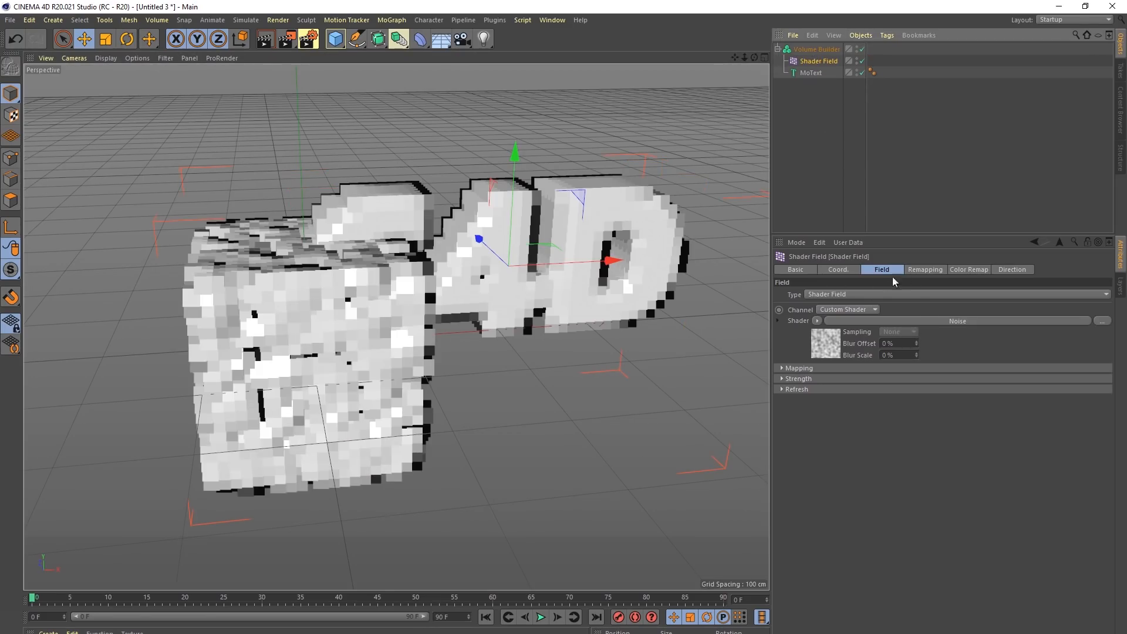
# Step: Move the MoText sideways so that the noise box sits around the middle of the text
pyautogui.click(917, 271)
pyautogui.click(802, 73)
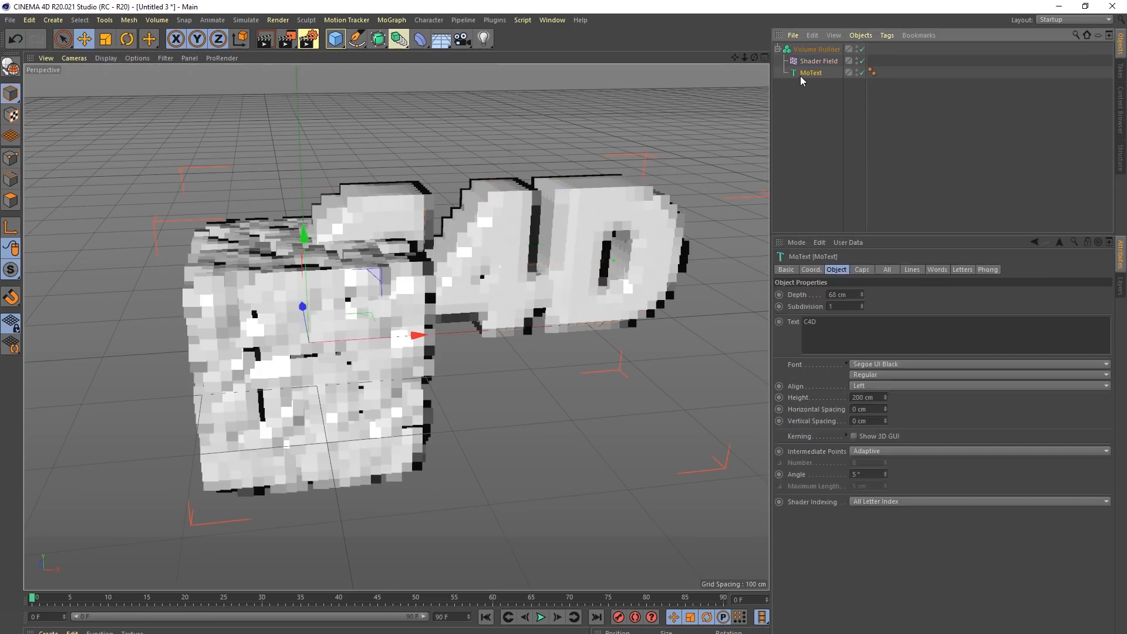
pyautogui.keyDown('alt'); pyautogui.moveTo(530, 284); pyautogui.dragTo(210, 332); pyautogui.keyUp('alt')
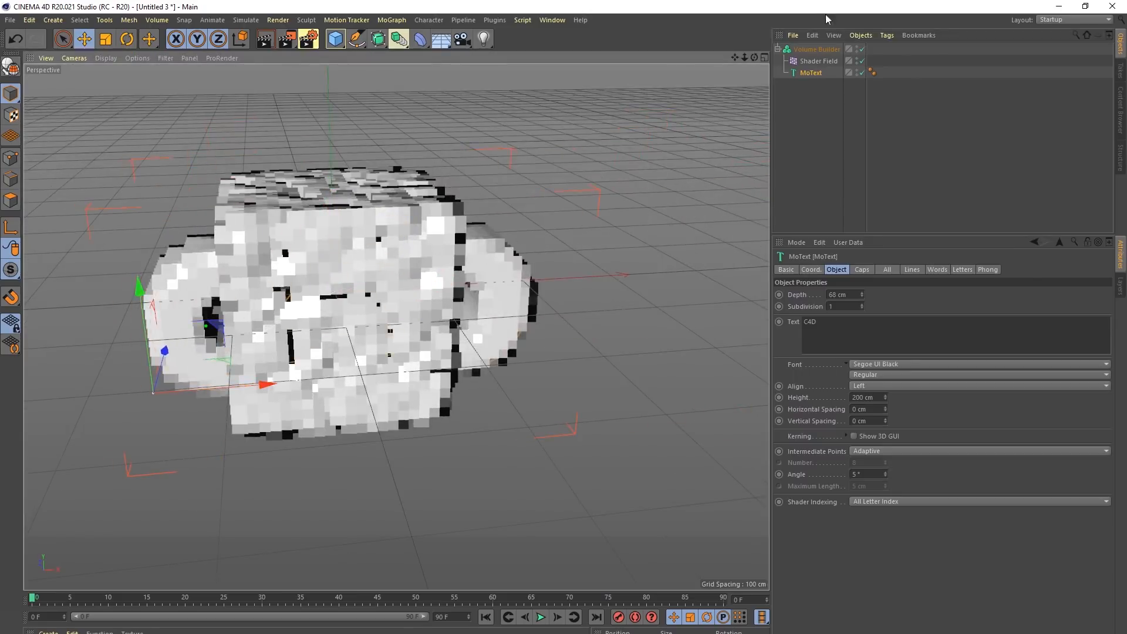
pyautogui.click(805, 61)
pyautogui.click(877, 269)
pyautogui.click(854, 271)
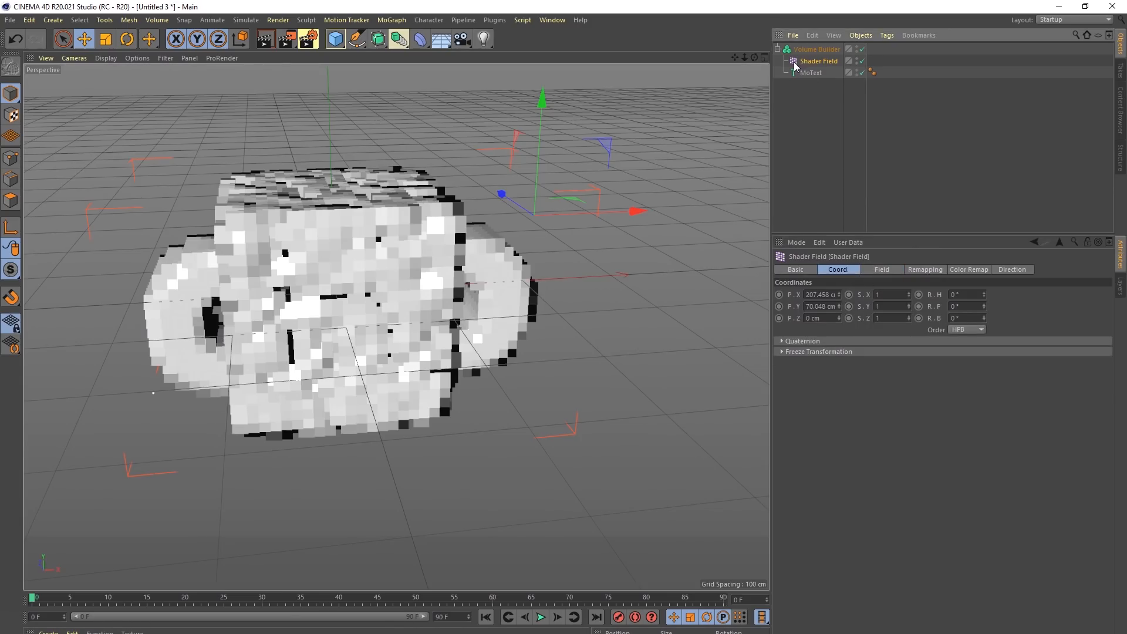
pyautogui.click(886, 270)
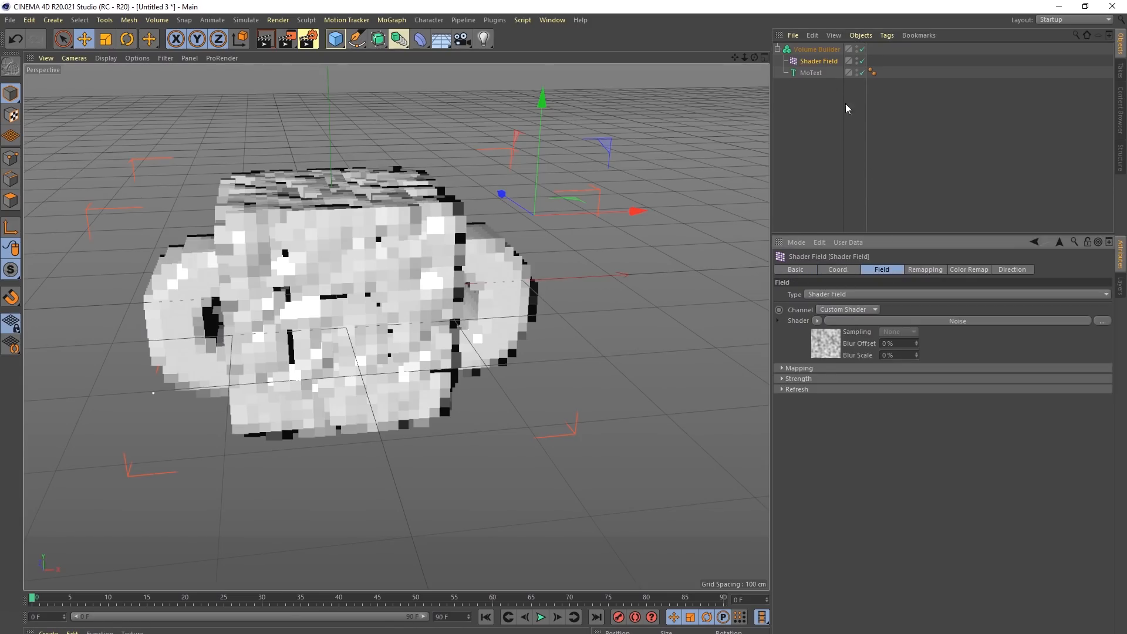
# Step: Widen the Shader Field layer's creation box in the Volume Builder to an X size of 444 cm
pyautogui.click(789, 52)
pyautogui.click(822, 339)
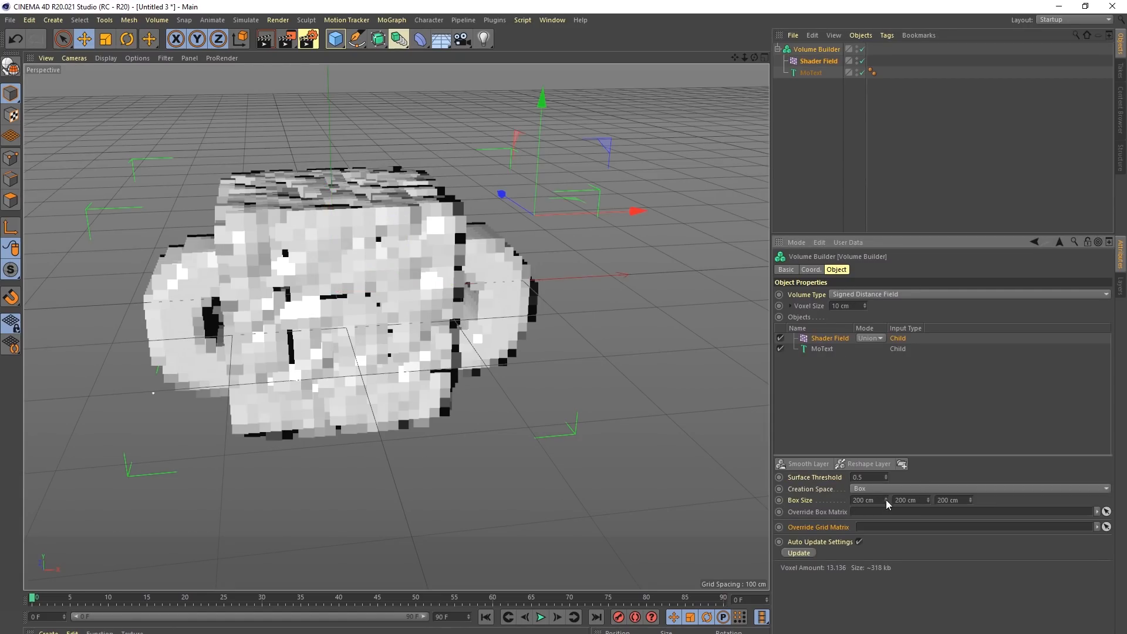
pyautogui.moveTo(886, 499); pyautogui.dragTo(887, 508)
pyautogui.write('333')
pyautogui.press('Return')
pyautogui.moveTo(877, 500); pyautogui.dragTo(770, 498)
pyautogui.write('444')
pyautogui.press('Return')
pyautogui.keyDown('alt'); pyautogui.moveTo(375, 299); pyautogui.dragTo(516, 297); pyautogui.keyUp('alt')
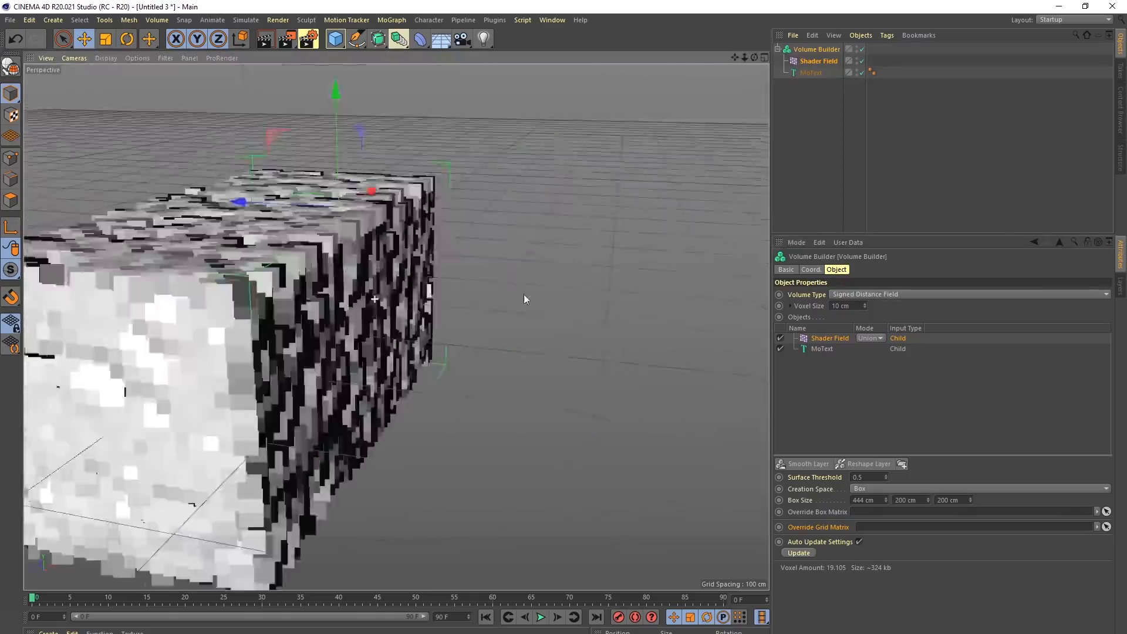
# Step: Change the noise type of the Shader Field's Noise shader to Cranal
pyautogui.click(819, 61)
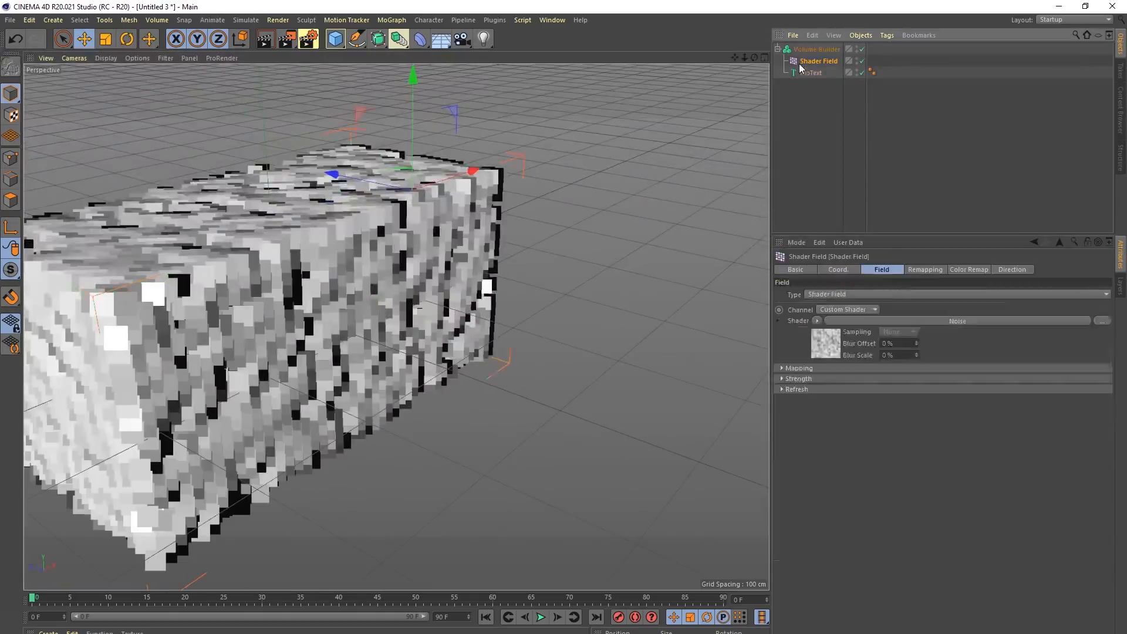
pyautogui.click(828, 349)
pyautogui.click(1104, 400)
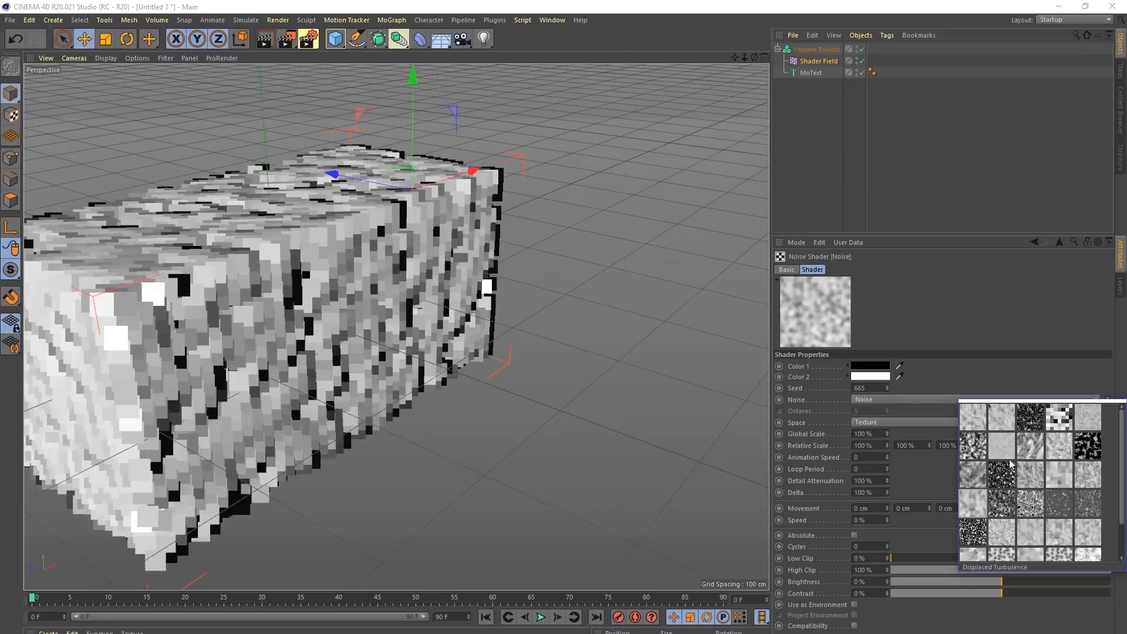
pyautogui.click(1087, 416)
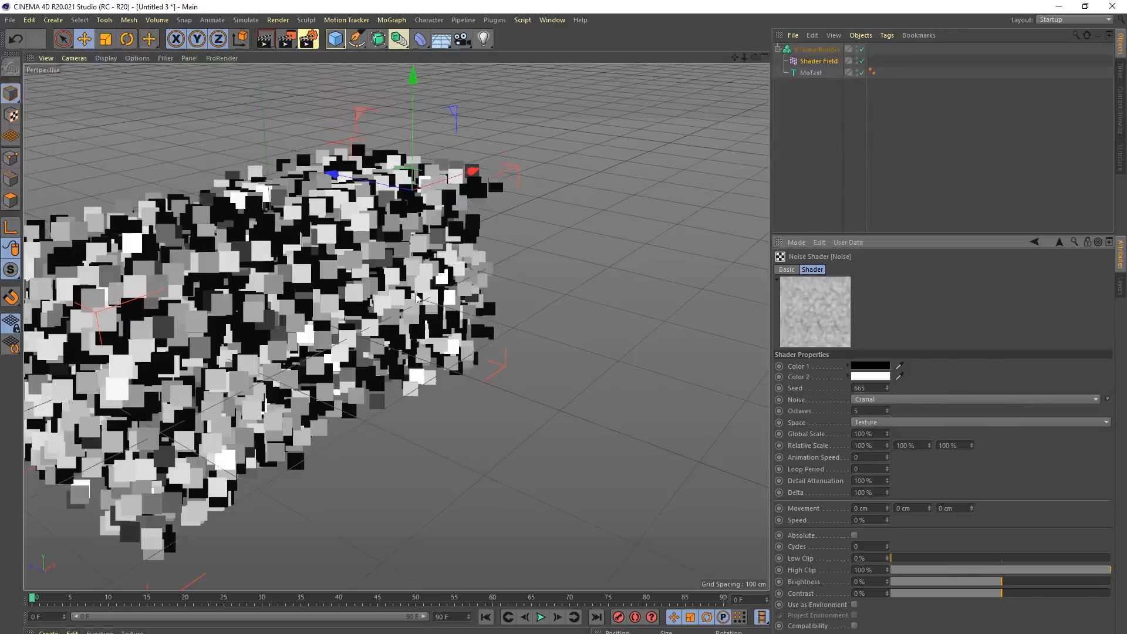
# Step: Disable the MoText and set the Volume Builder's voxel size to 2 cm
pyautogui.click(815, 50)
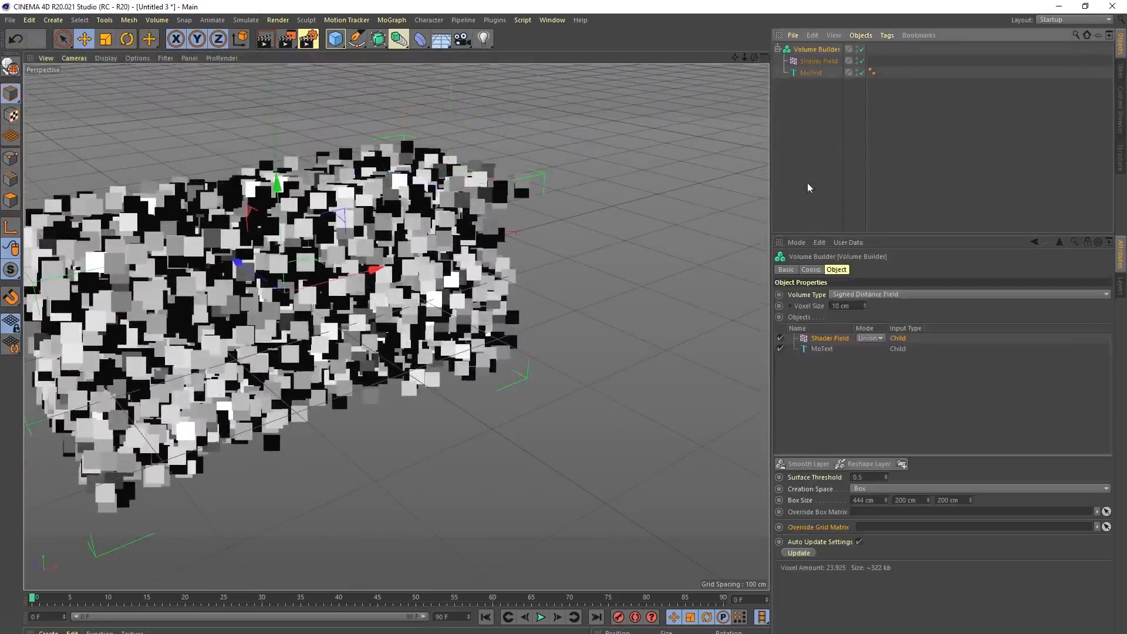
pyautogui.click(862, 72)
pyautogui.click(837, 306)
pyautogui.doubleClick(837, 306)
pyautogui.write('2')
pyautogui.press('Return')
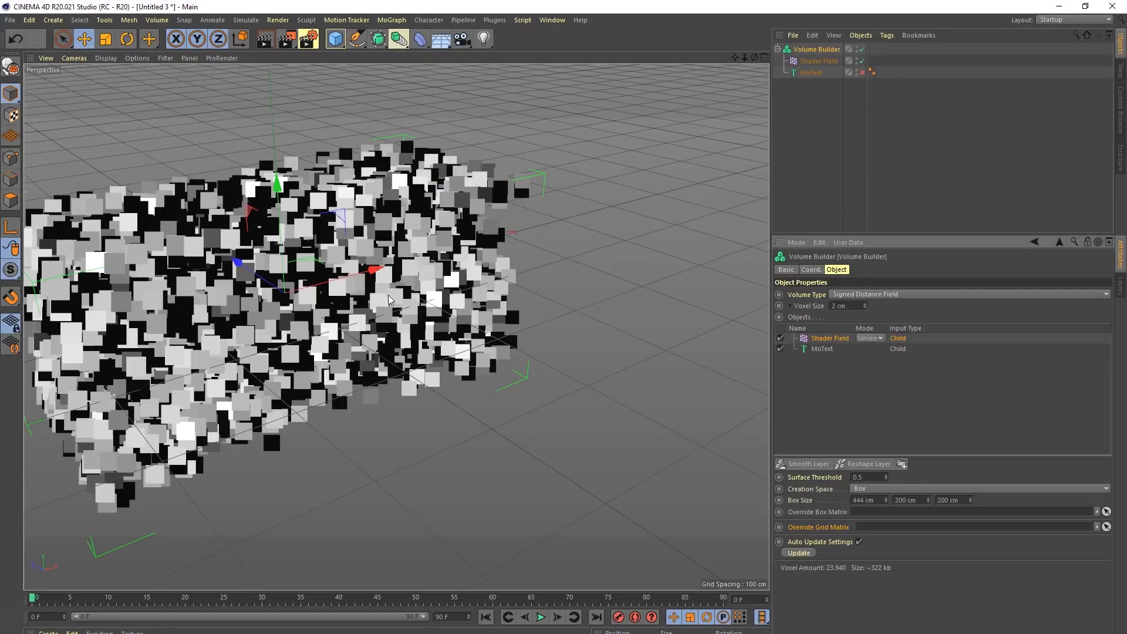
pyautogui.keyDown('alt'); pyautogui.moveTo(369, 297); pyautogui.dragTo(431, 293, button='middle'); pyautogui.keyUp('alt')
pyautogui.scroll(3, 431, 294)
pyautogui.moveTo(431, 293)
pyautogui.keyDown('alt'); pyautogui.mouseDown()
pyautogui.moveTo(405, 297)
pyautogui.moveTo(464, 294)
pyautogui.moveTo(452, 291)
pyautogui.mouseUp(); pyautogui.keyUp('alt')
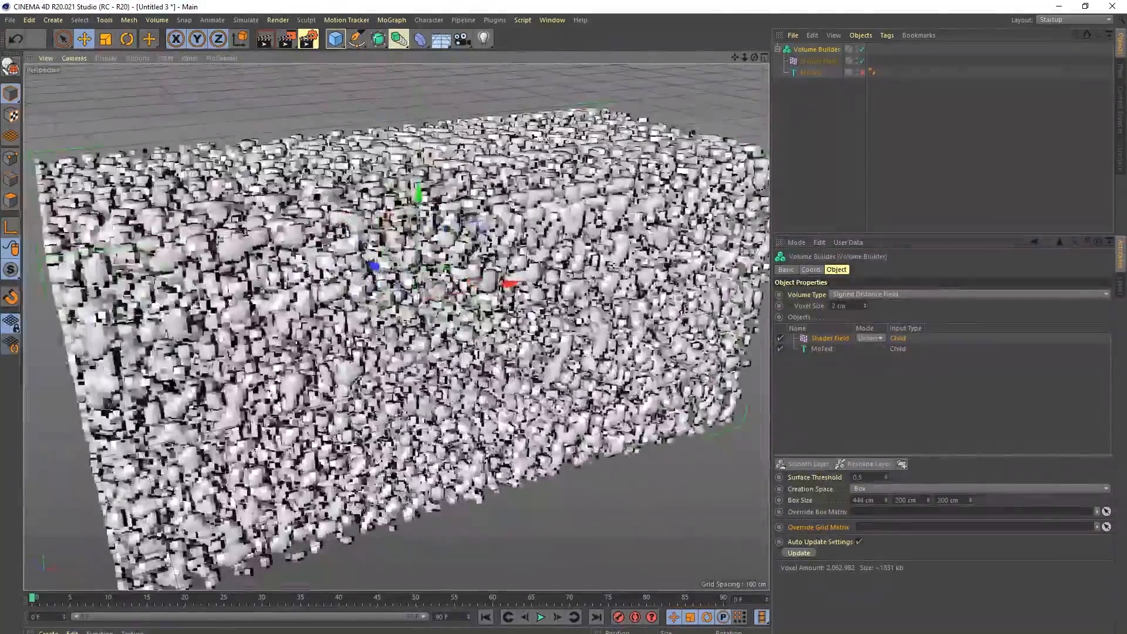
# Step: Set the global scale of the Shader Field's Cranal noise to 1000%
pyautogui.click(814, 61)
pyautogui.click(818, 336)
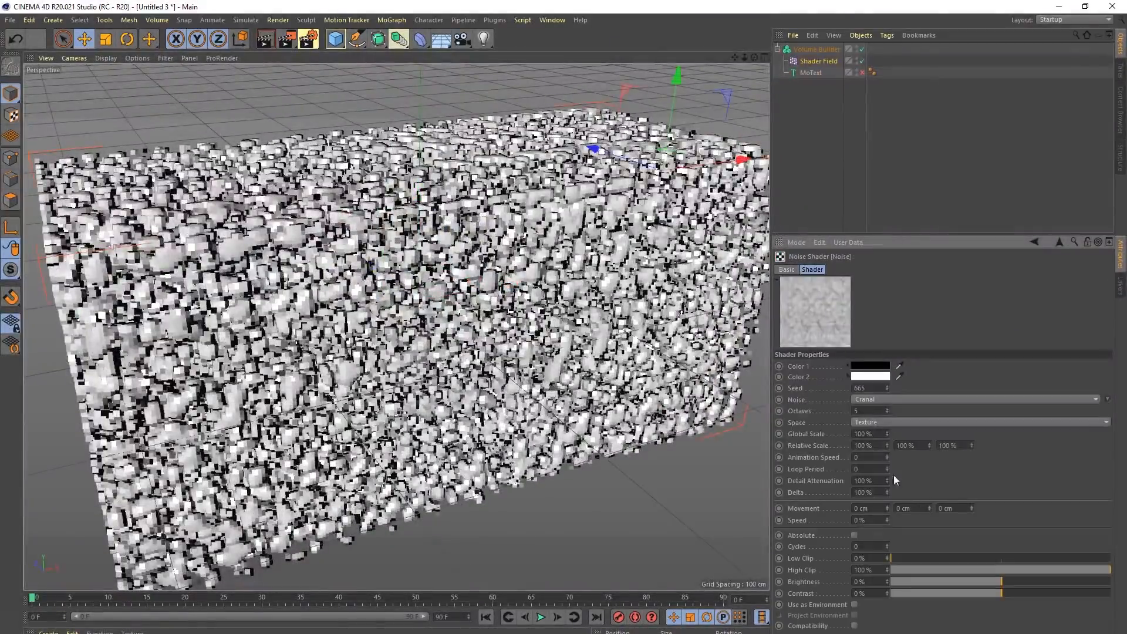
pyautogui.click(858, 434)
pyautogui.write('0')
pyautogui.press('Return')
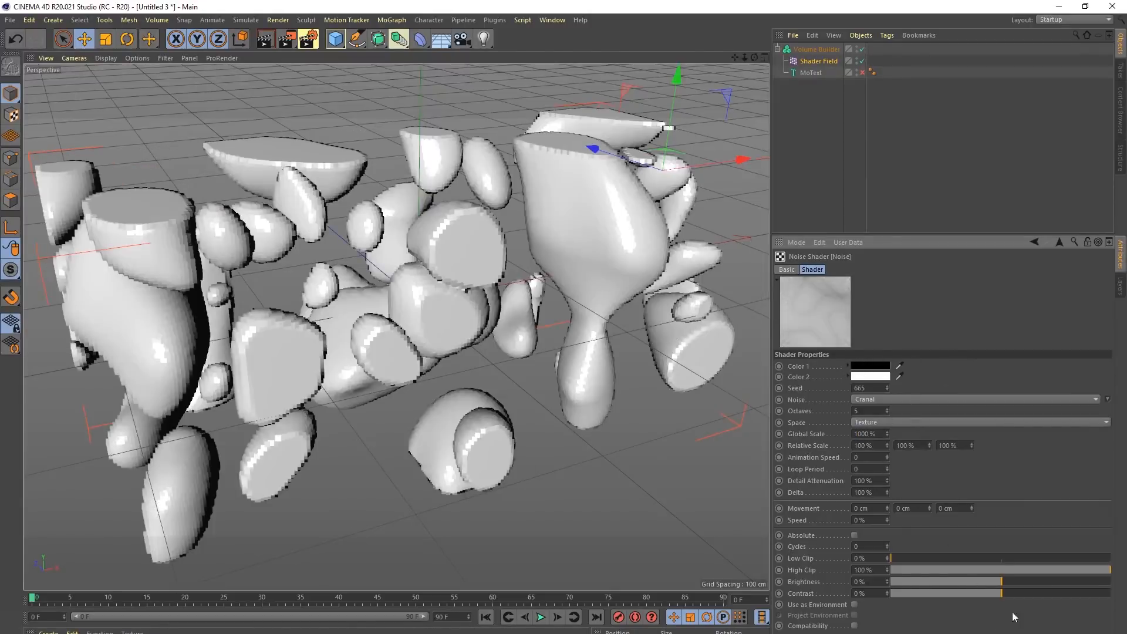
# Step: Adjust the noise clipping to a low clip of 34% and a high clip of 42%
pyautogui.moveTo(993, 559); pyautogui.dragTo(878, 556)
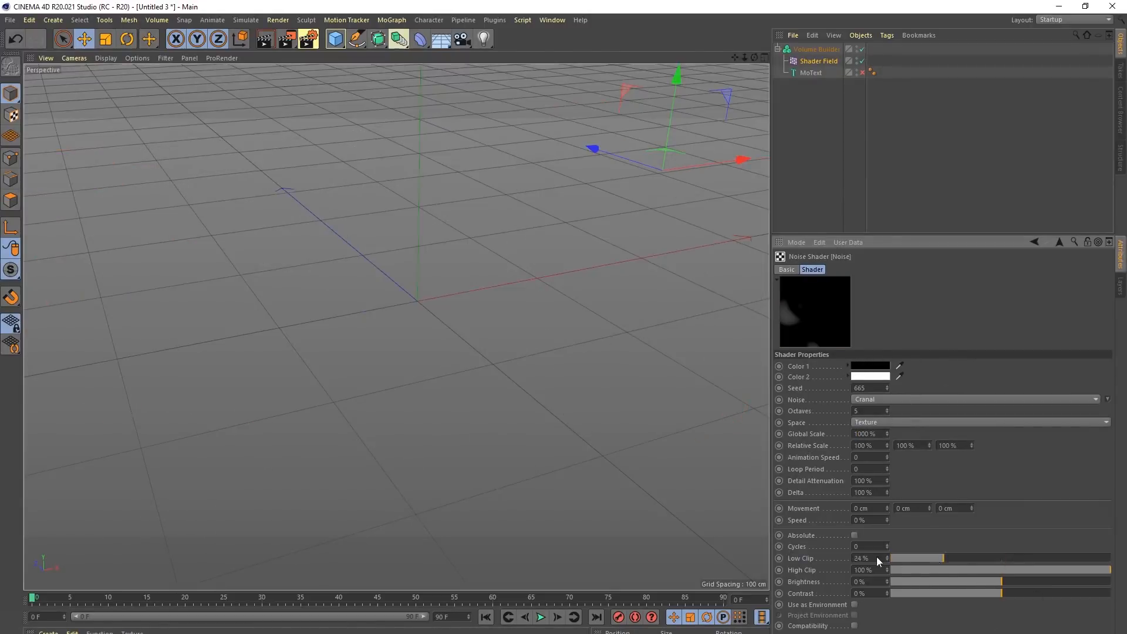
pyautogui.moveTo(949, 573); pyautogui.dragTo(945, 572)
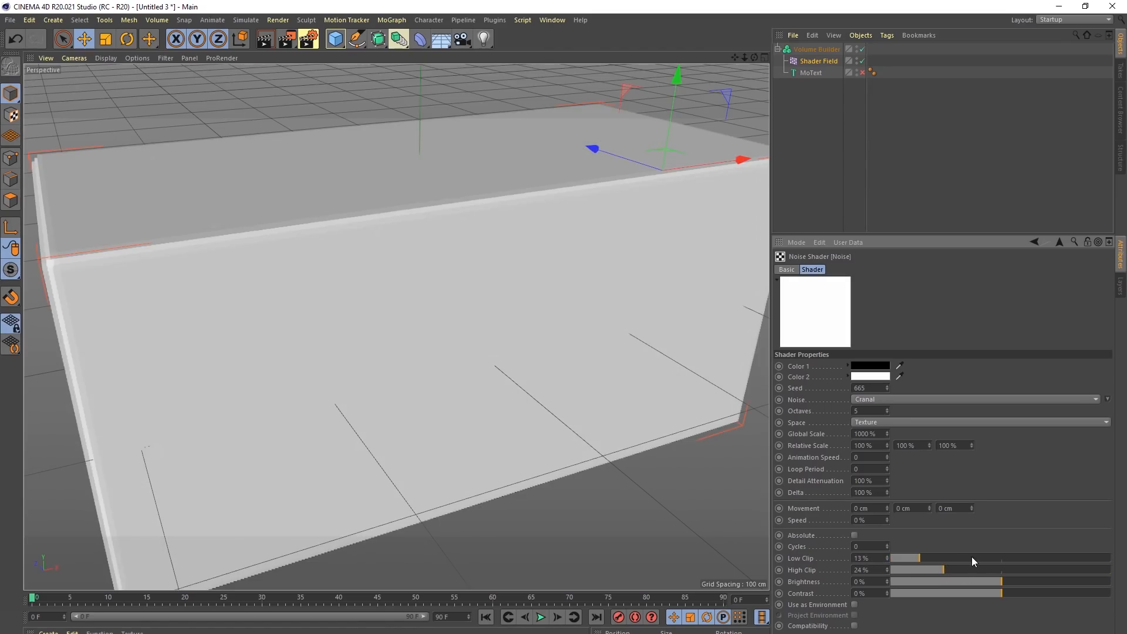
pyautogui.click(974, 556)
pyautogui.moveTo(993, 570); pyautogui.dragTo(1005, 573)
pyautogui.click(985, 569)
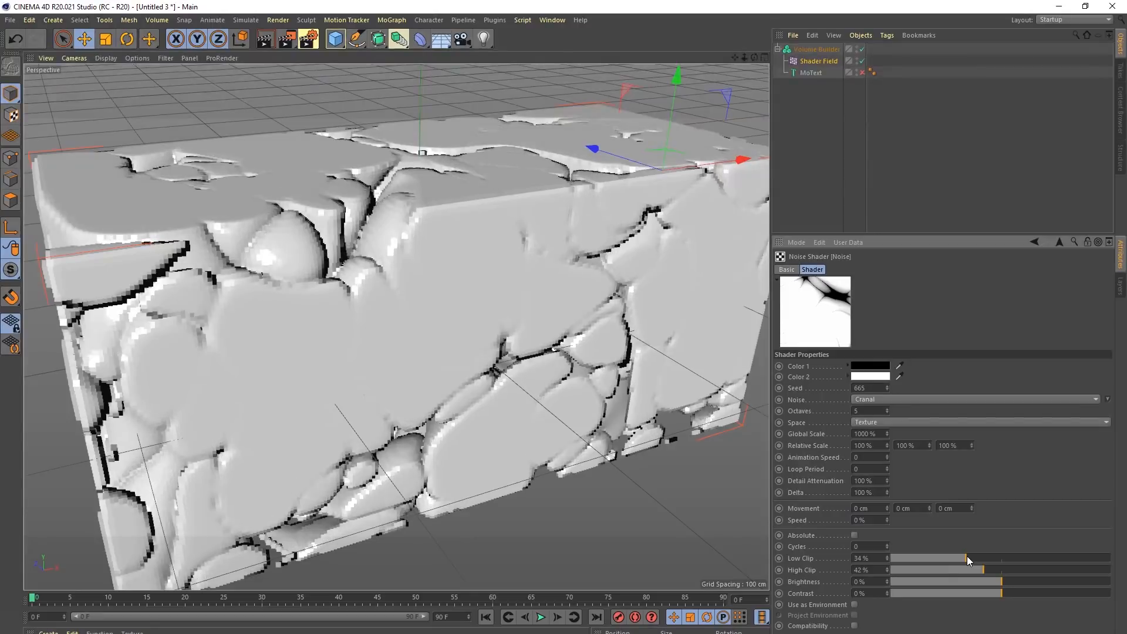
# Step: Set the noise's global scale to 555%
pyautogui.click(871, 435)
pyautogui.write('555')
pyautogui.press('Return')
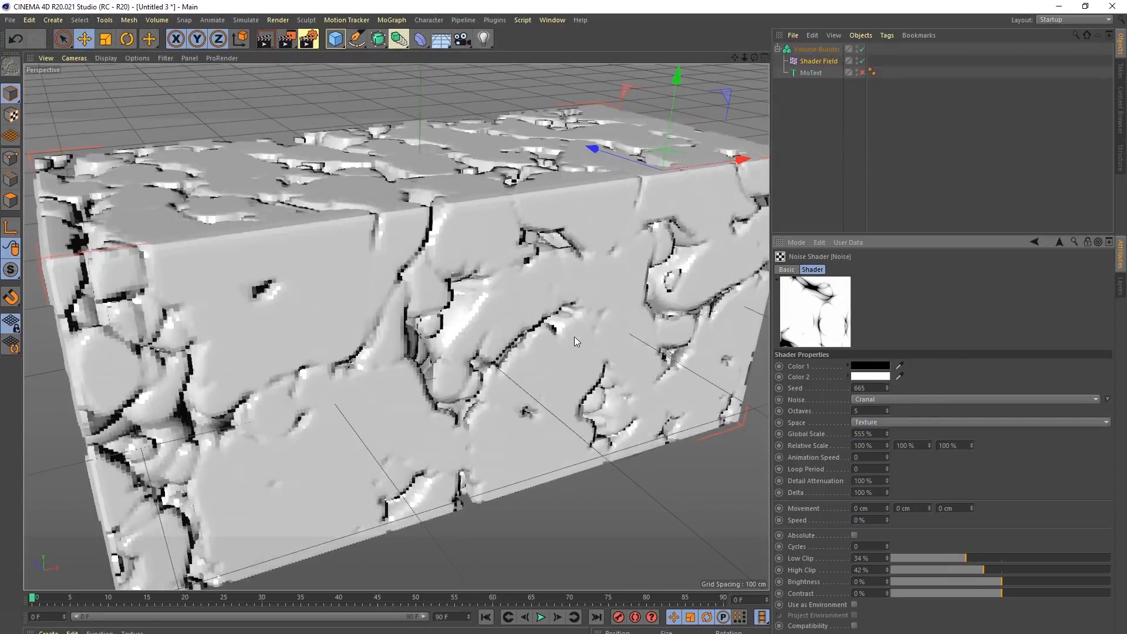
# Step: Re-enable the MoText and set the Shader Field layer's mode to Intersect in the Volume Builder
pyautogui.click(863, 73)
pyautogui.click(813, 50)
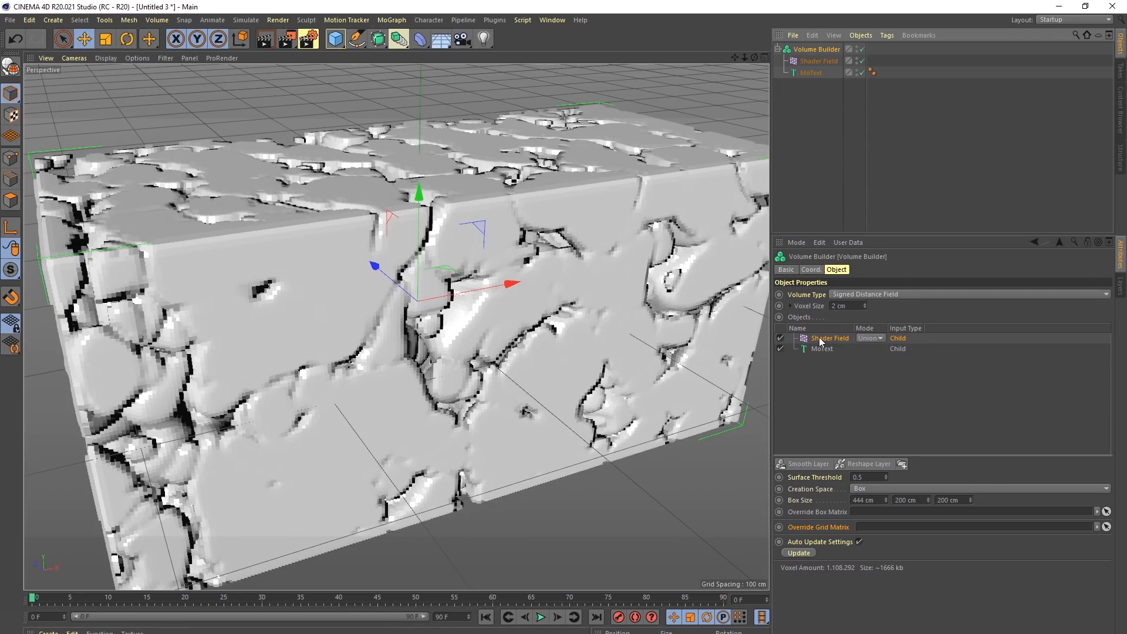
pyautogui.click(863, 338)
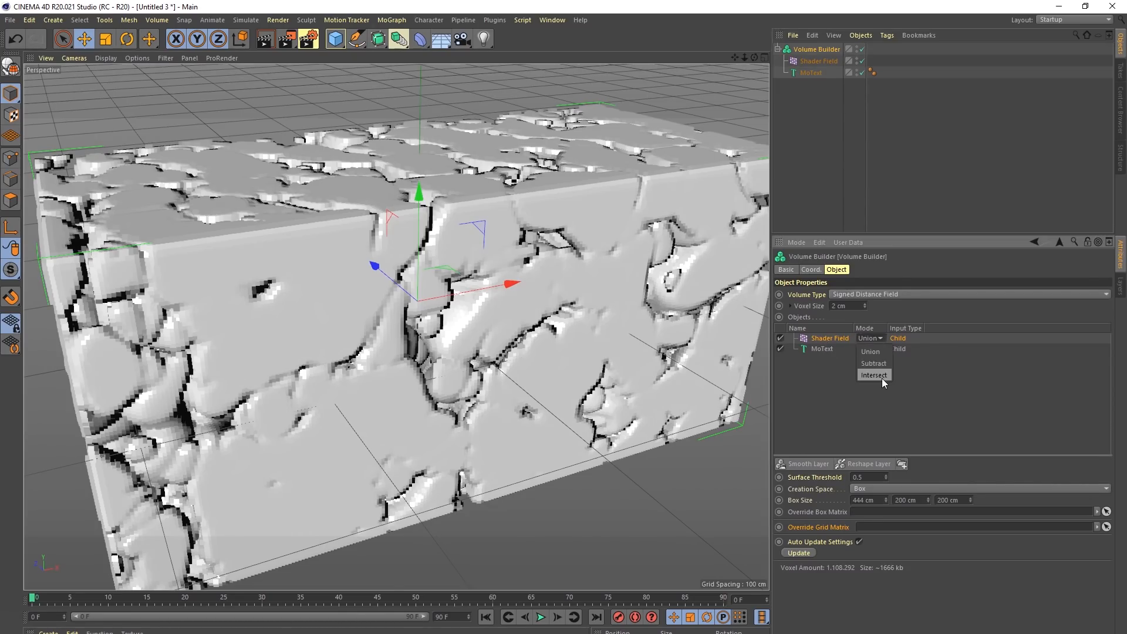
pyautogui.click(882, 378)
pyautogui.click(857, 141)
pyautogui.keyDown('alt'); pyautogui.moveTo(581, 298); pyautogui.dragTo(618, 276); pyautogui.keyUp('alt')
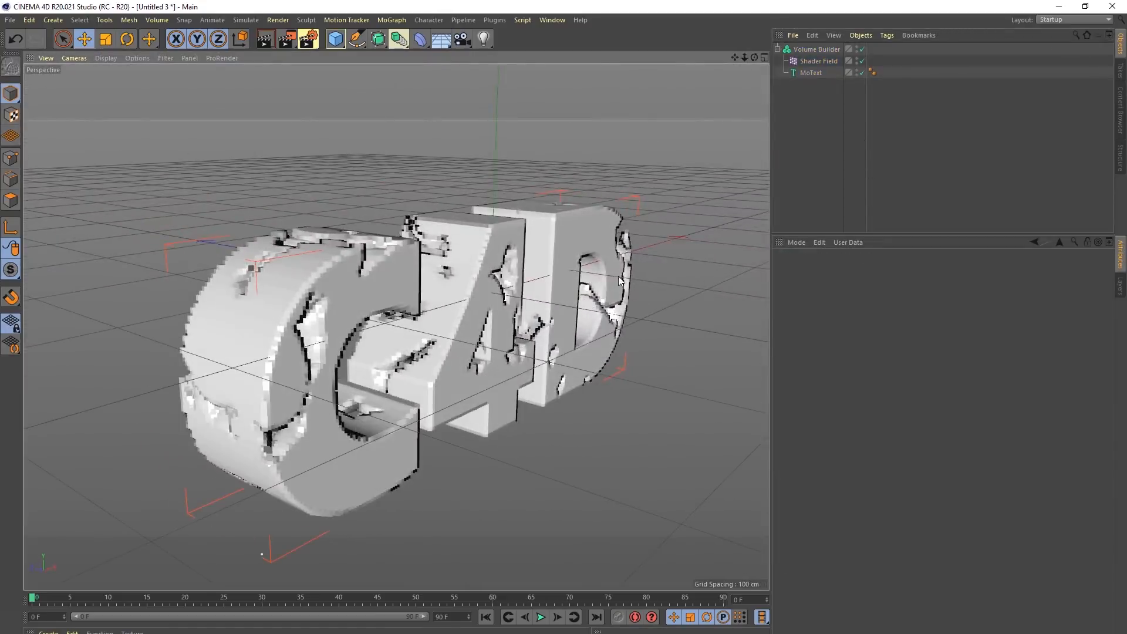
# Step: Add a Volume Mesher, make the Volume Builder its child, and inspect the meshed text up close
pyautogui.click(112, 22)
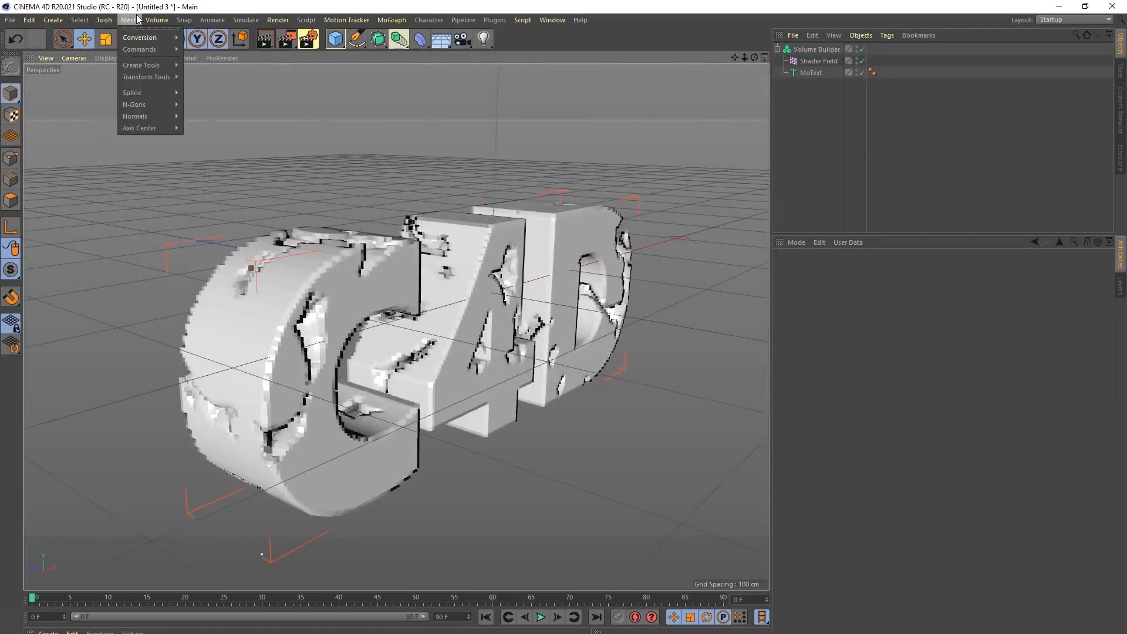
pyautogui.moveTo(157, 20)
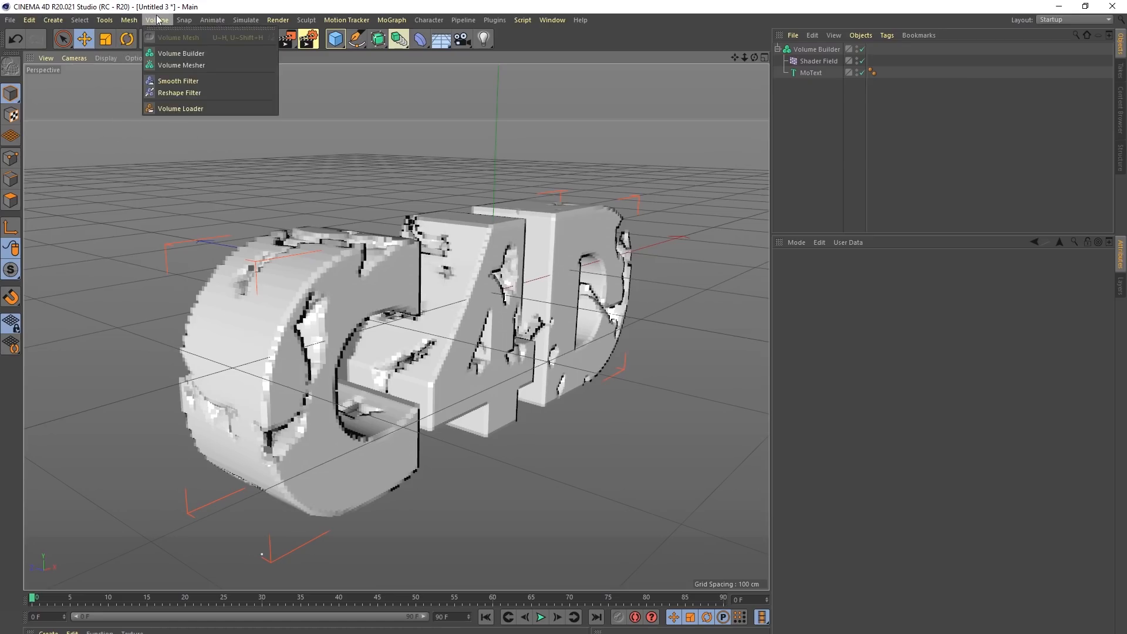
pyautogui.click(216, 64)
pyautogui.moveTo(822, 61); pyautogui.dragTo(830, 52)
pyautogui.keyDown('alt'); pyautogui.moveTo(704, 222); pyautogui.dragTo(406, 361); pyautogui.keyUp('alt')
pyautogui.scroll(5, 400, 260)
pyautogui.keyDown('alt'); pyautogui.moveTo(399, 260); pyautogui.dragTo(514, 309); pyautogui.keyUp('alt')
pyautogui.scroll(-5, 435, 305)
# Step: Set the first relative scale value of the Shader Field's noise to 1000% to stretch the erosion along one axis
pyautogui.click(825, 72)
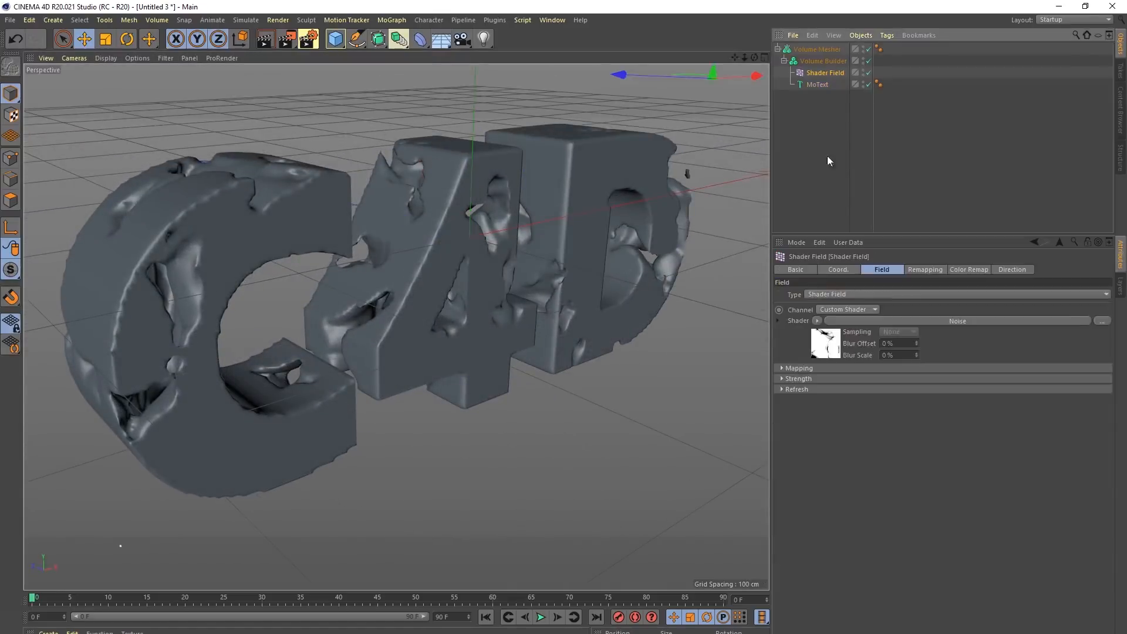
pyautogui.click(825, 353)
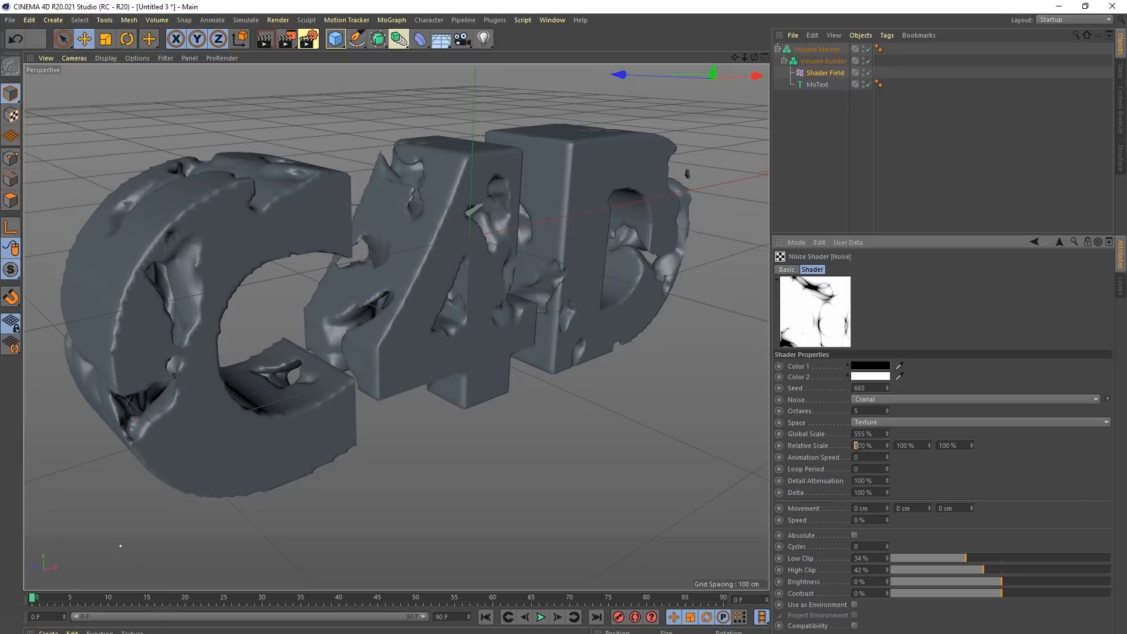
pyautogui.write('0')
pyautogui.press('Return')
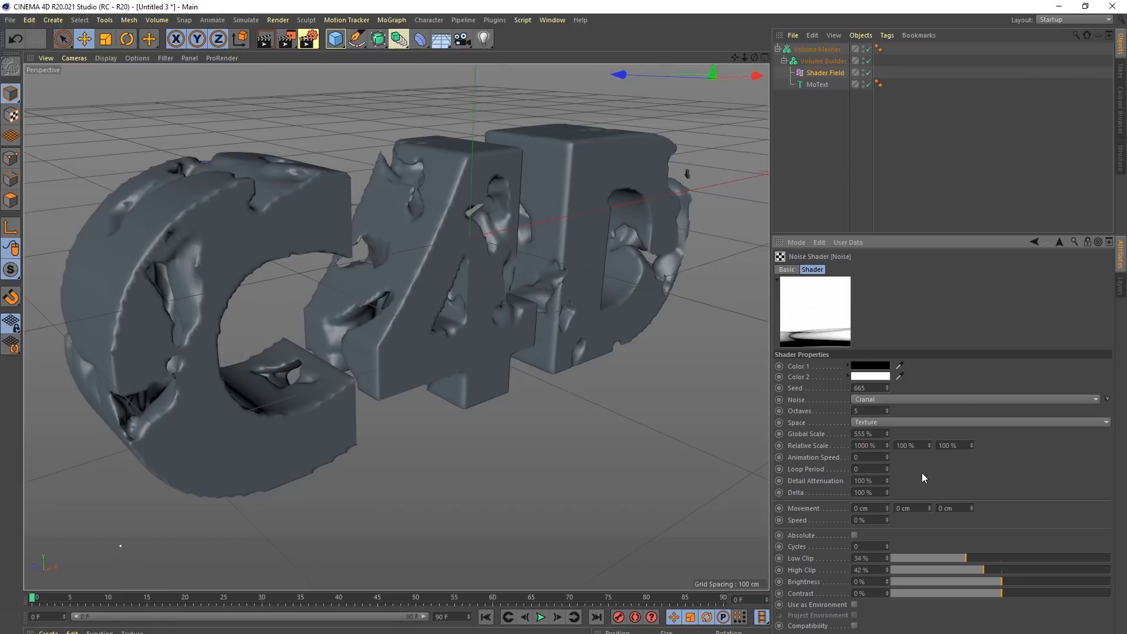
pyautogui.keyDown('alt'); pyautogui.moveTo(458, 273); pyautogui.dragTo(464, 323); pyautogui.keyUp('alt')
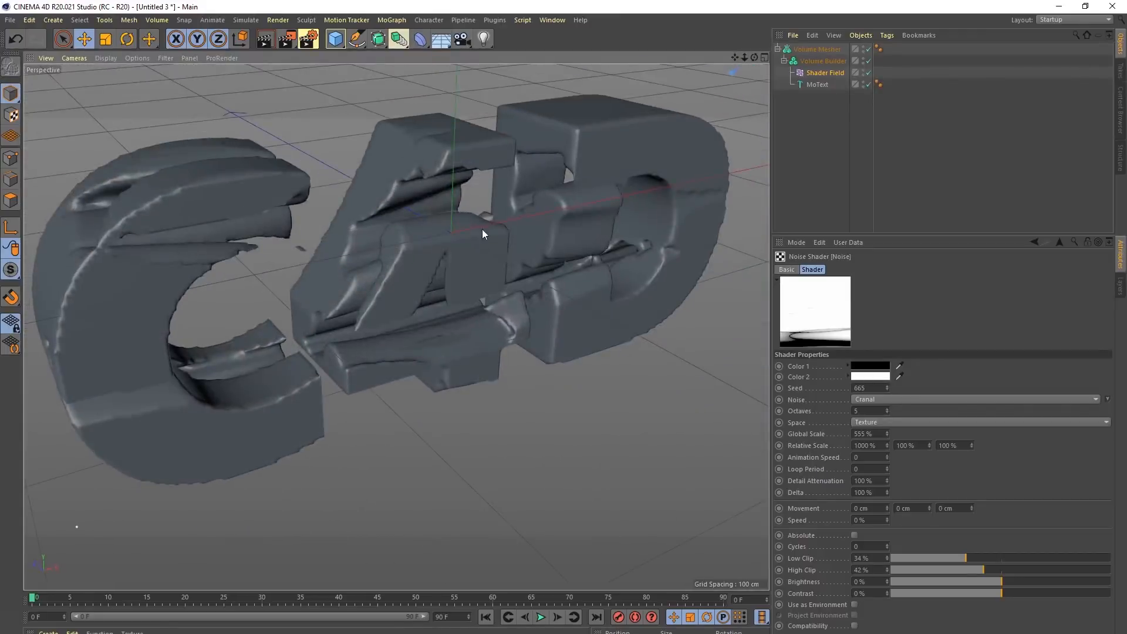
# Step: Display the shaded text with its polygon lines and examine the mesh density
pyautogui.press('n')
pyautogui.press('b')
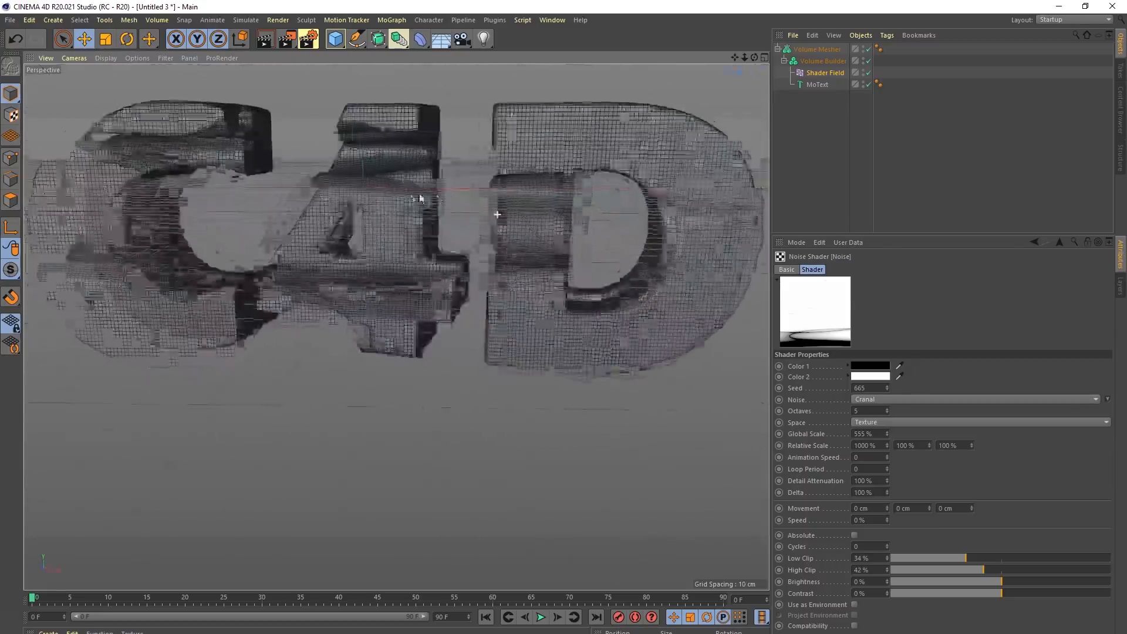
pyautogui.keyDown('alt'); pyautogui.moveTo(419, 196); pyautogui.dragTo(504, 226); pyautogui.keyUp('alt')
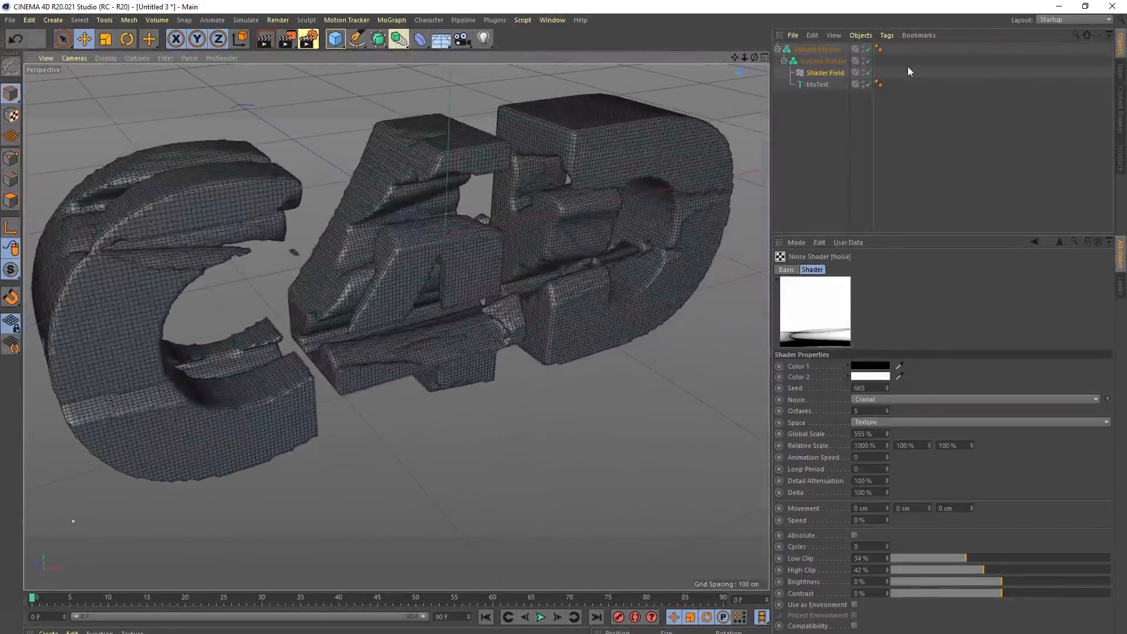
# Step: Set the Volume Mesher's Adaptive value to 2.4% and inspect the reduced mesh, returning to shading without lines
pyautogui.click(817, 50)
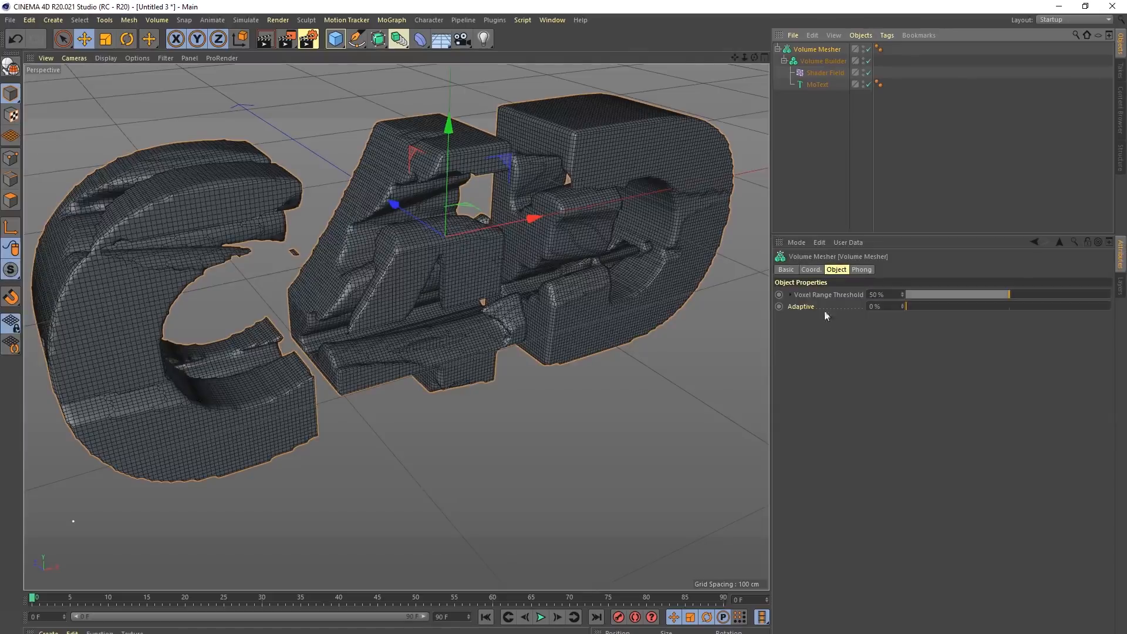
pyautogui.moveTo(911, 305)
pyautogui.mouseDown()
pyautogui.moveTo(1119, 324)
pyautogui.moveTo(891, 314)
pyautogui.moveTo(911, 306)
pyautogui.mouseUp()
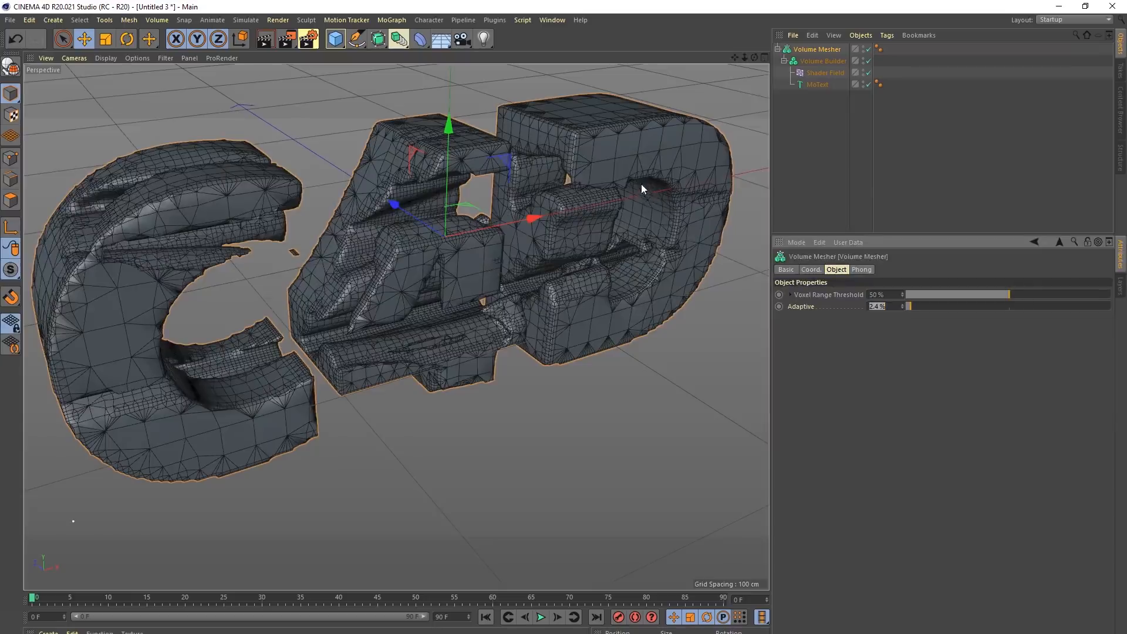
pyautogui.moveTo(549, 205)
pyautogui.keyDown('alt'); pyautogui.mouseDown()
pyautogui.moveTo(385, 201)
pyautogui.moveTo(503, 250)
pyautogui.moveTo(435, 258)
pyautogui.moveTo(509, 242)
pyautogui.mouseUp(); pyautogui.keyUp('alt')
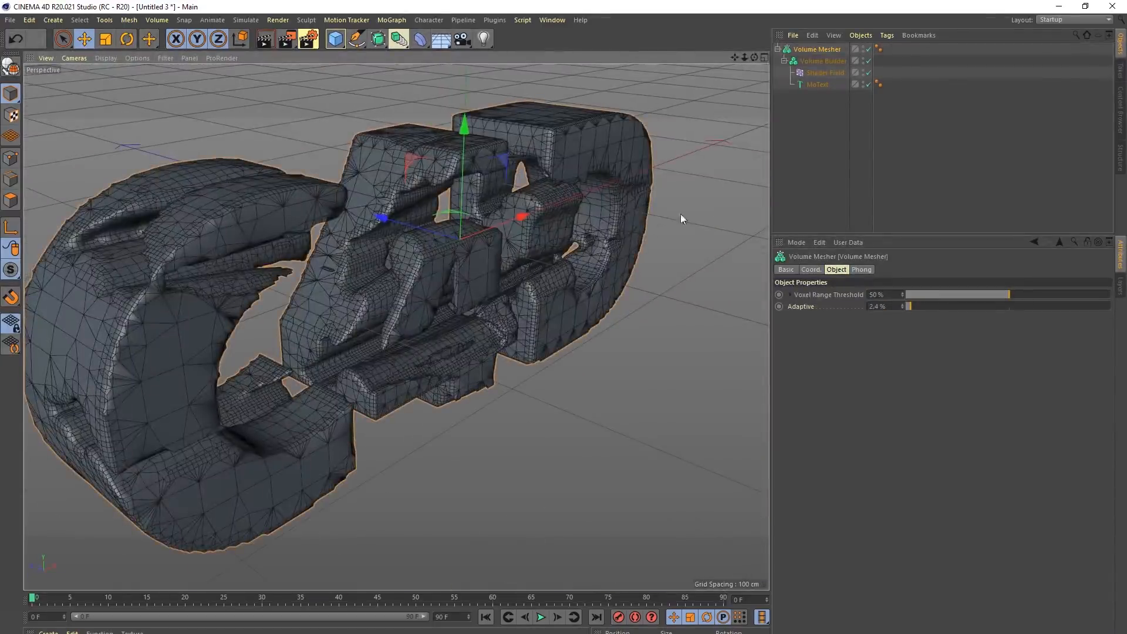
pyautogui.keyDown('alt'); pyautogui.moveTo(717, 178); pyautogui.dragTo(777, 107); pyautogui.keyUp('alt')
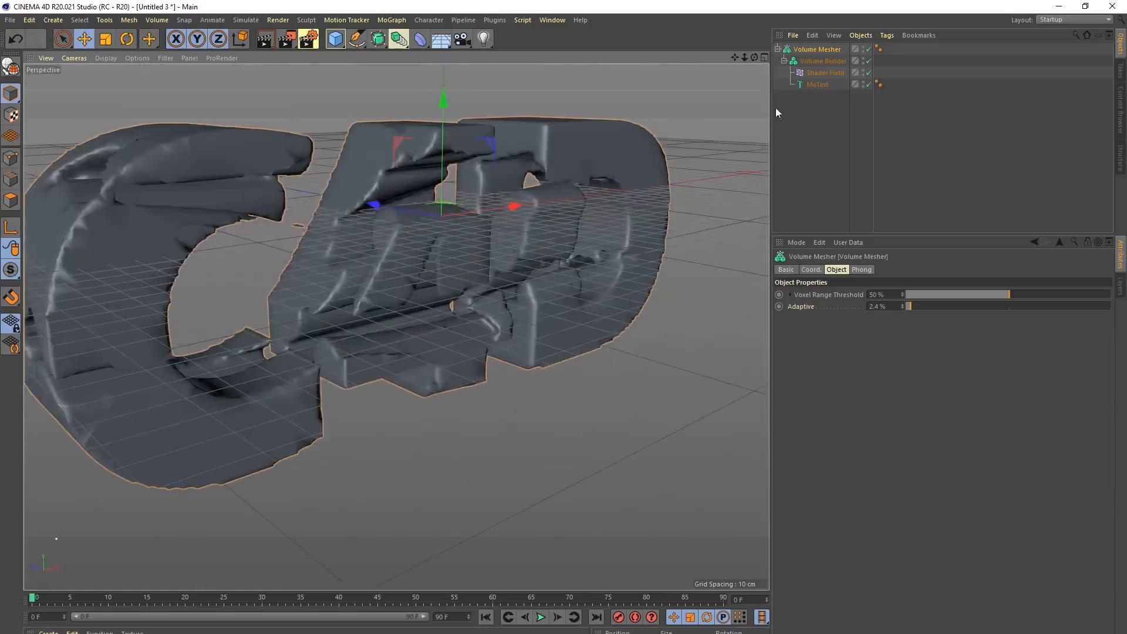
# Step: Set the Volume Builder's voxel size to 1 cm and inspect the finer detail on the eroded text
pyautogui.click(806, 61)
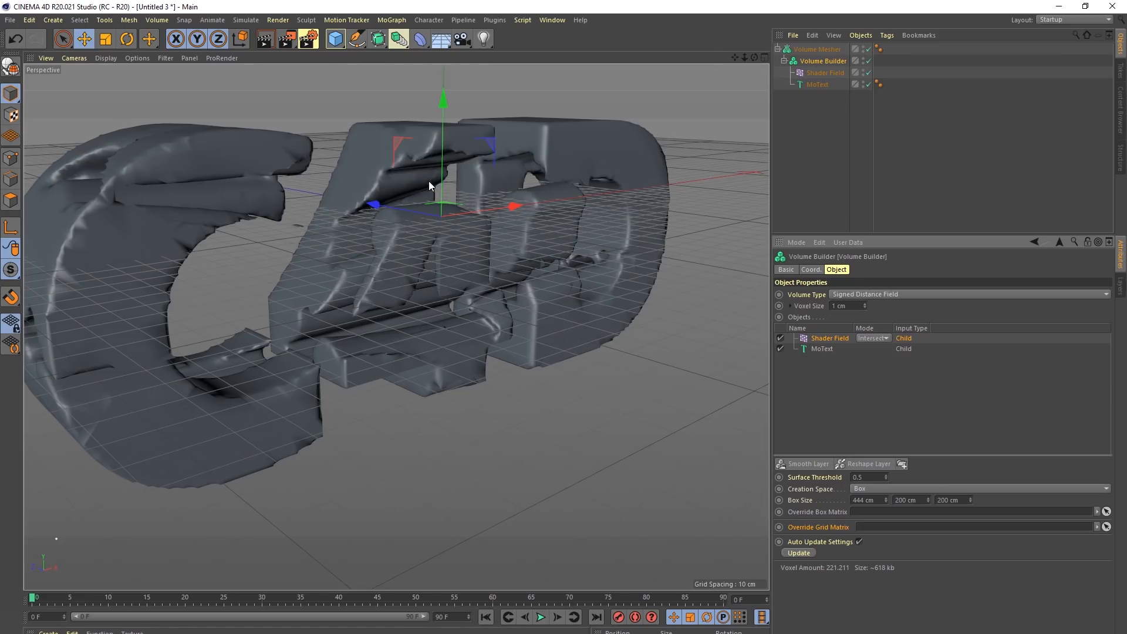
pyautogui.keyDown('alt'); pyautogui.moveTo(386, 170); pyautogui.dragTo(394, 193); pyautogui.keyUp('alt')
pyautogui.keyDown('alt'); pyautogui.moveTo(476, 240); pyautogui.dragTo(507, 249); pyautogui.keyUp('alt')
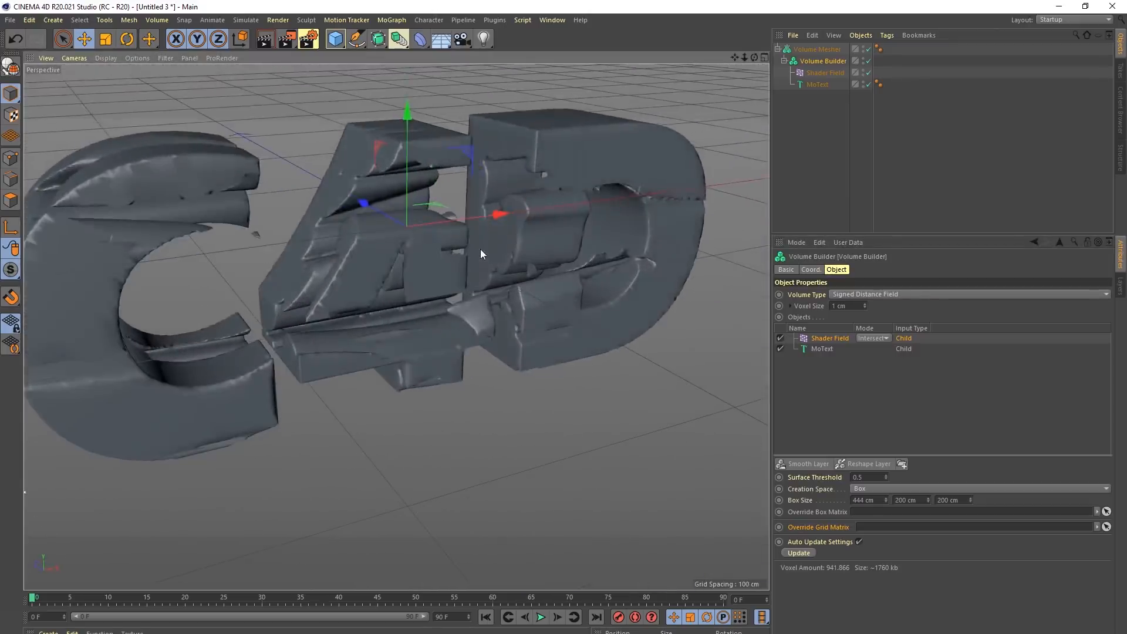
# Step: Show mesh wireframe lines over the shaded viewport and set the Volume Builder's voxel size to 2 cm
pyautogui.press('n')
pyautogui.press('b')
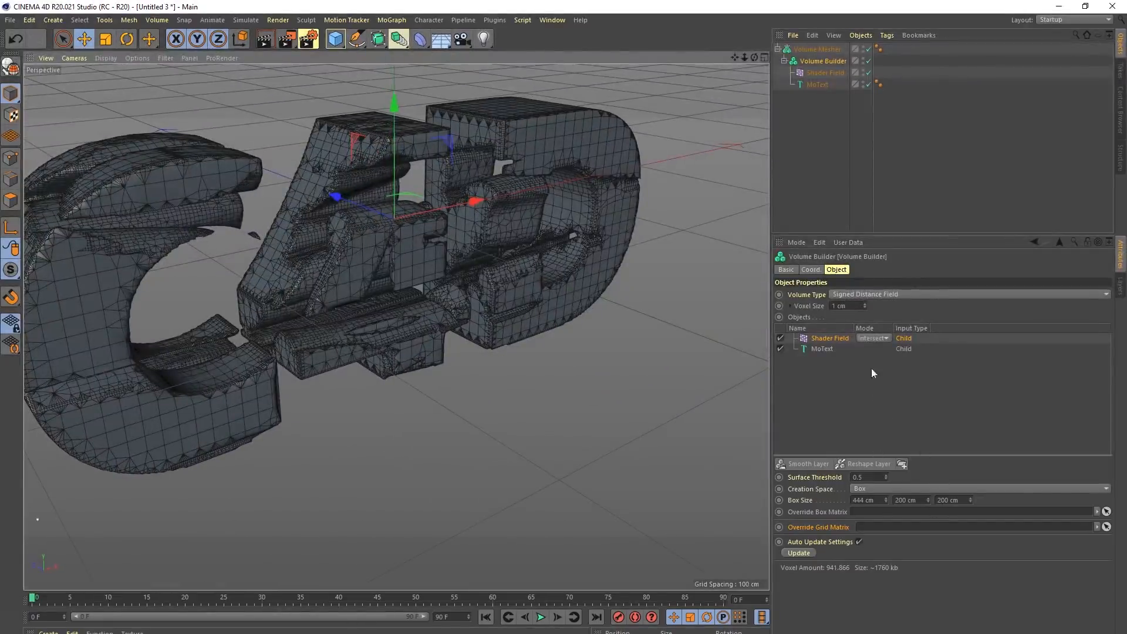
pyautogui.click(864, 304)
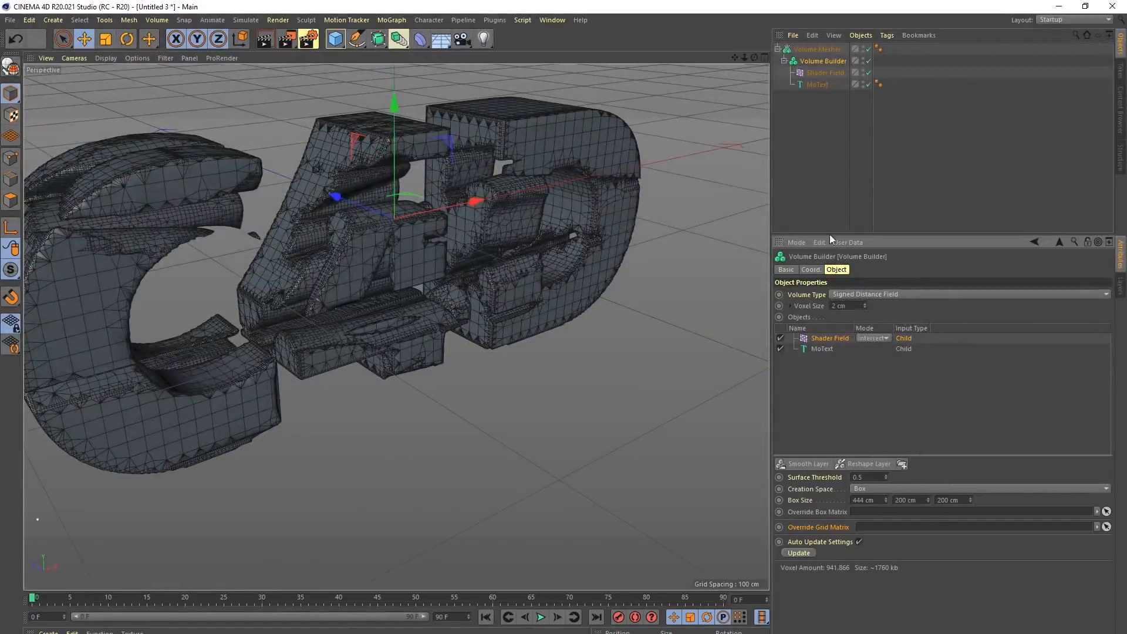
# Step: Set the first relative scale value of the Shader Field's noise shader to 100%
pyautogui.click(813, 74)
pyautogui.click(835, 331)
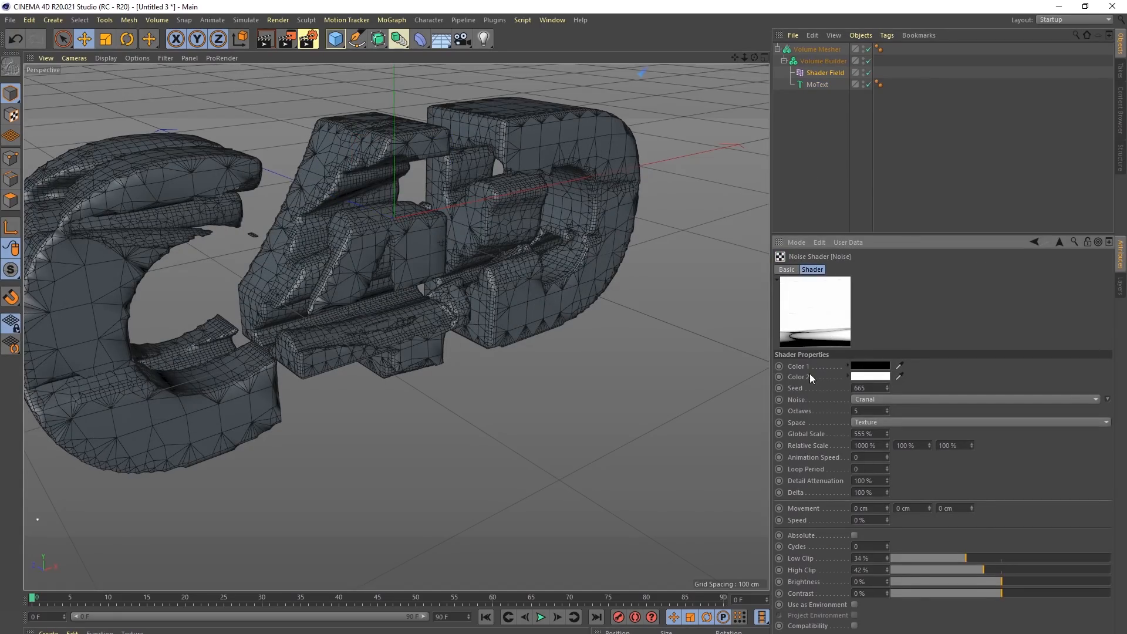
pyautogui.click(859, 446)
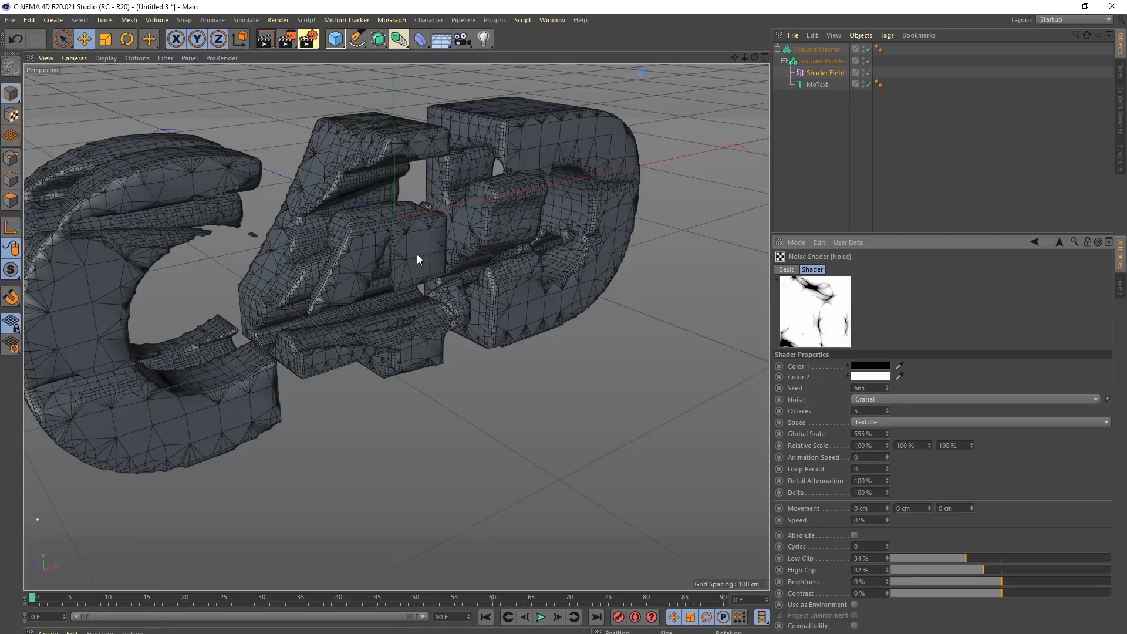
pyautogui.keyDown('alt'); pyautogui.moveTo(493, 270); pyautogui.dragTo(462, 278); pyautogui.keyUp('alt')
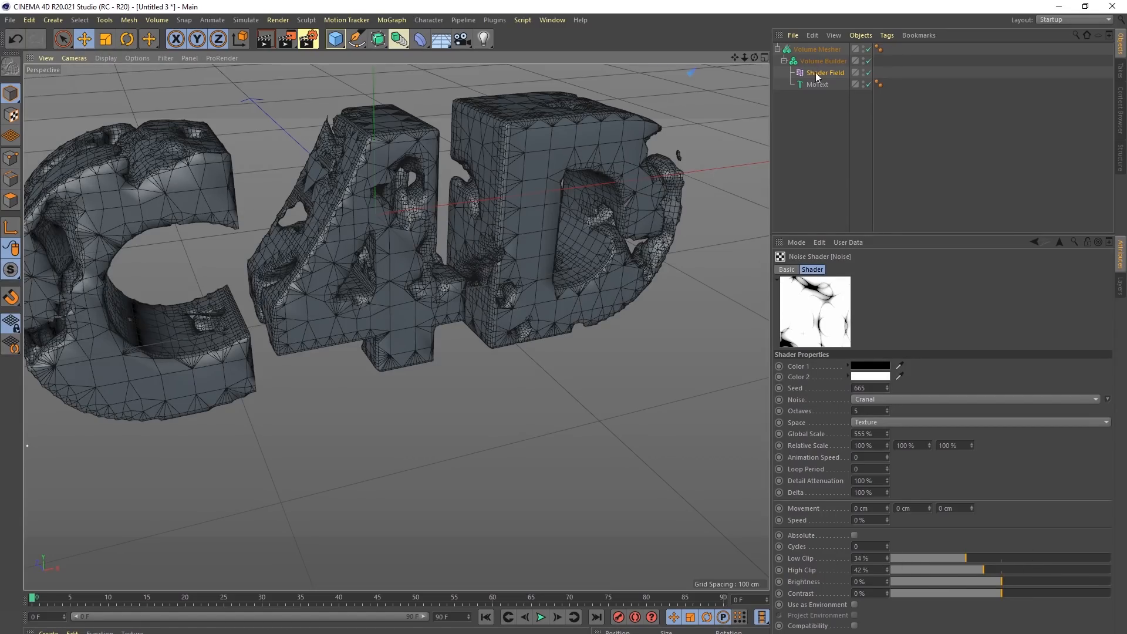
# Step: Disable the Volume Mesher and set the Volume Builder's voxel size to 3 cm
pyautogui.click(869, 48)
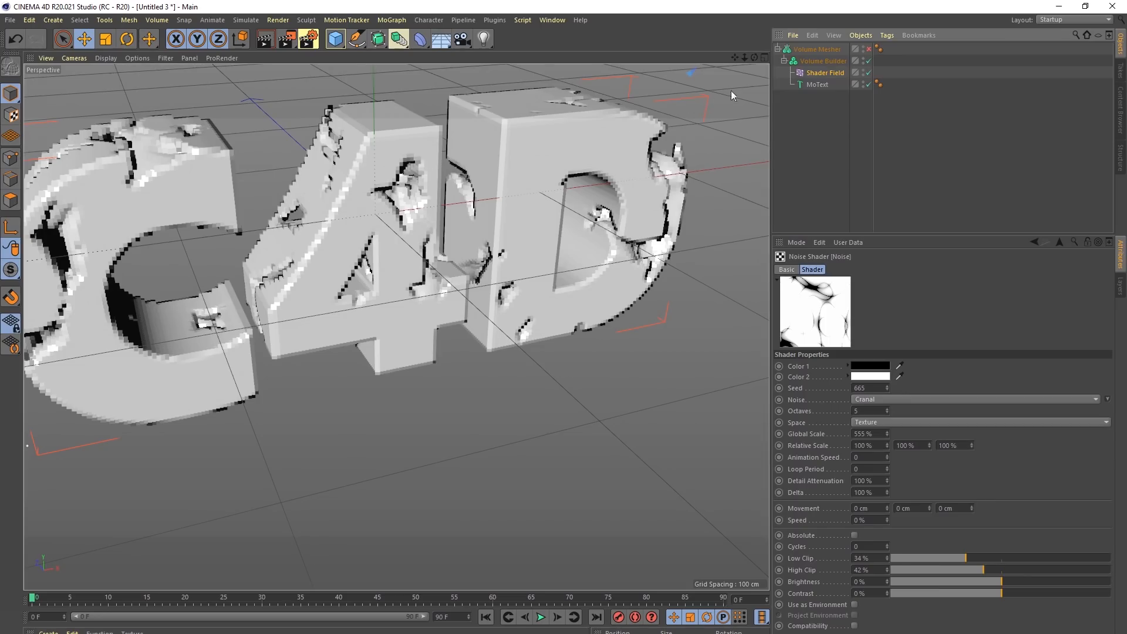
pyautogui.click(799, 62)
pyautogui.click(858, 306)
pyautogui.press('BackSpace')
pyautogui.press('BackSpace')
pyautogui.press('BackSpace')
pyautogui.press('BackSpace')
pyautogui.write('3')
pyautogui.press('Return')
# Step: Keyframe the Shader Field noise's High Clip at 89% on frame 0 and 37% on frame 90
pyautogui.click(821, 71)
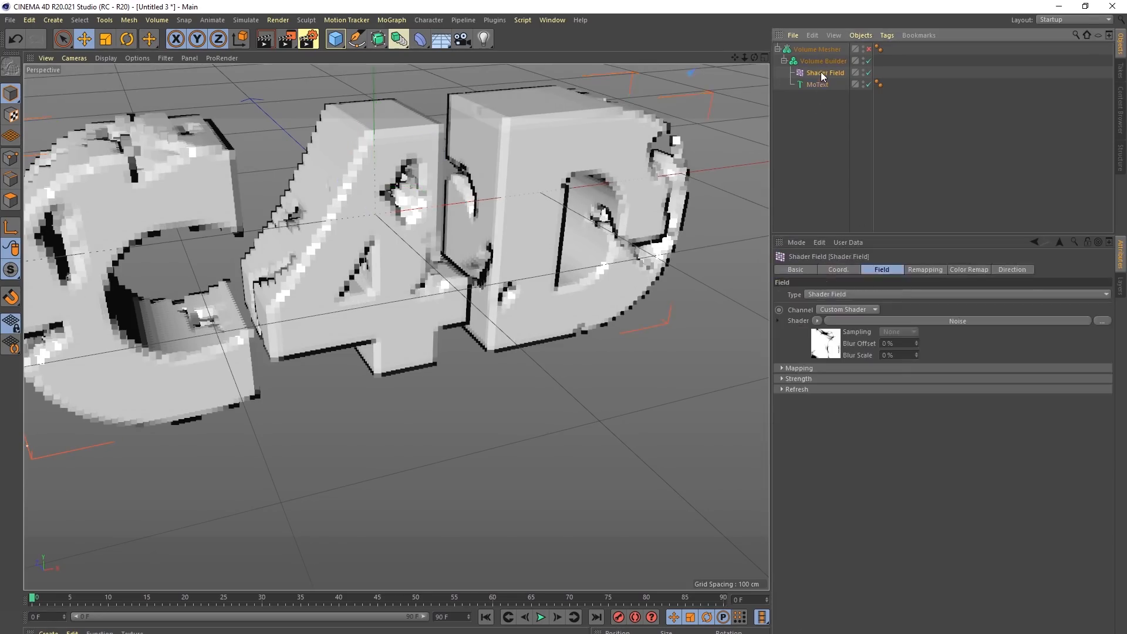
pyautogui.click(828, 353)
pyautogui.click(1031, 570)
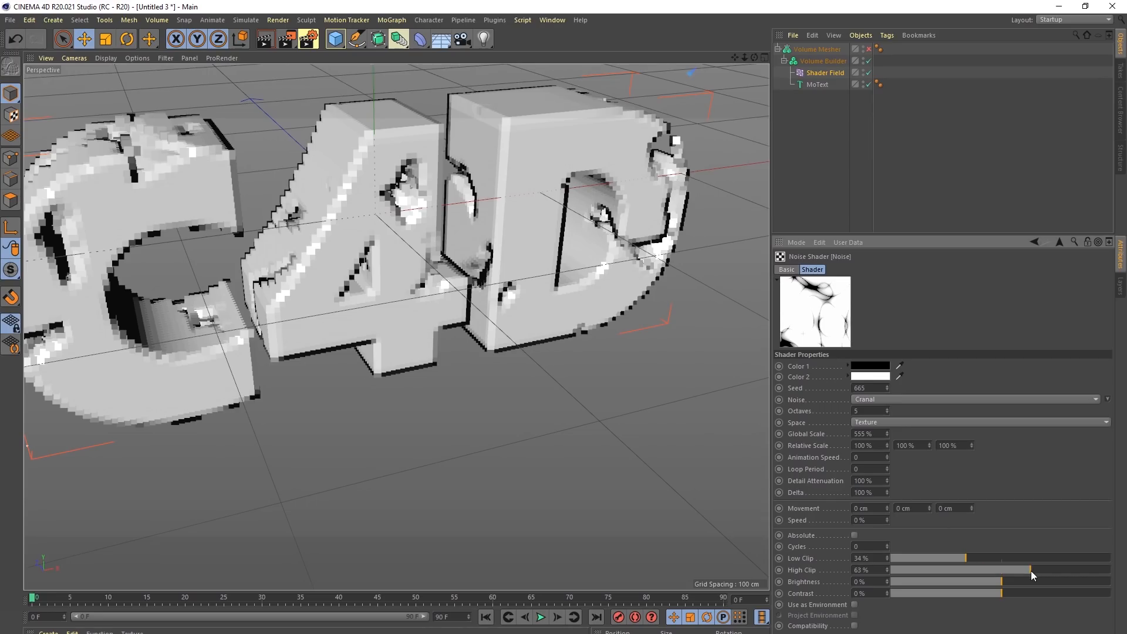
pyautogui.click(1069, 571)
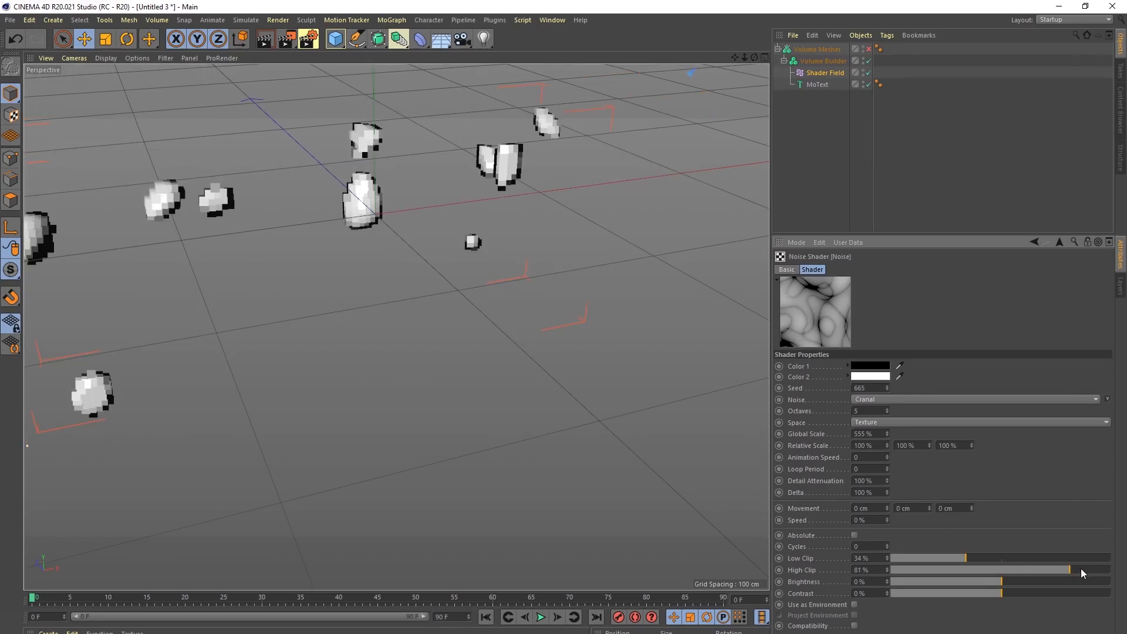
pyautogui.click(1083, 570)
pyautogui.click(1085, 570)
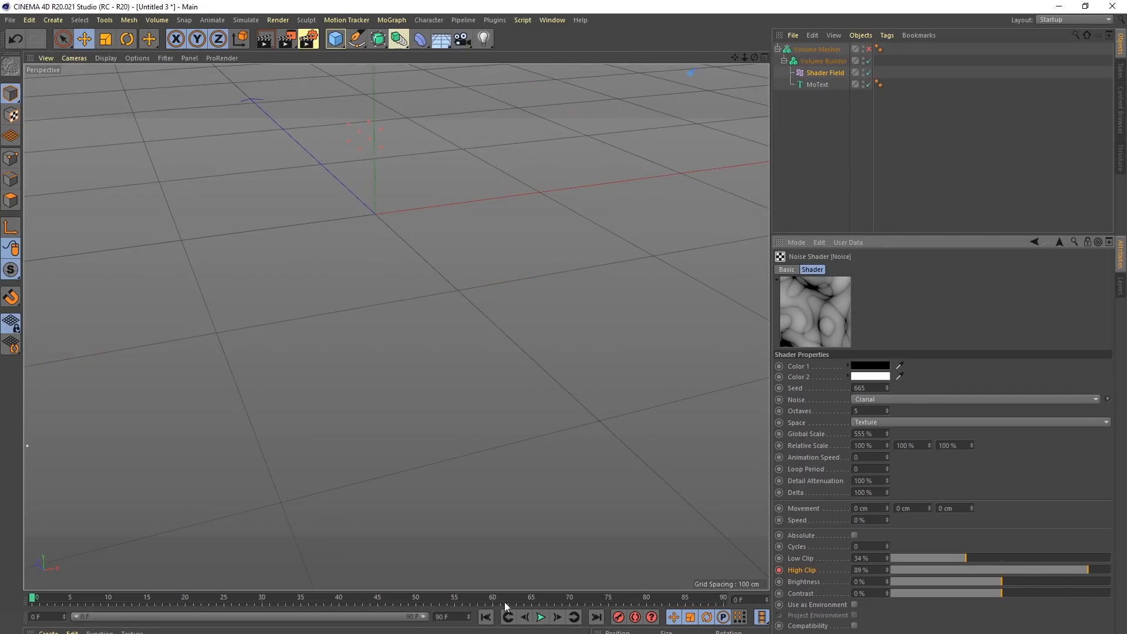
pyautogui.click(596, 617)
pyautogui.click(973, 569)
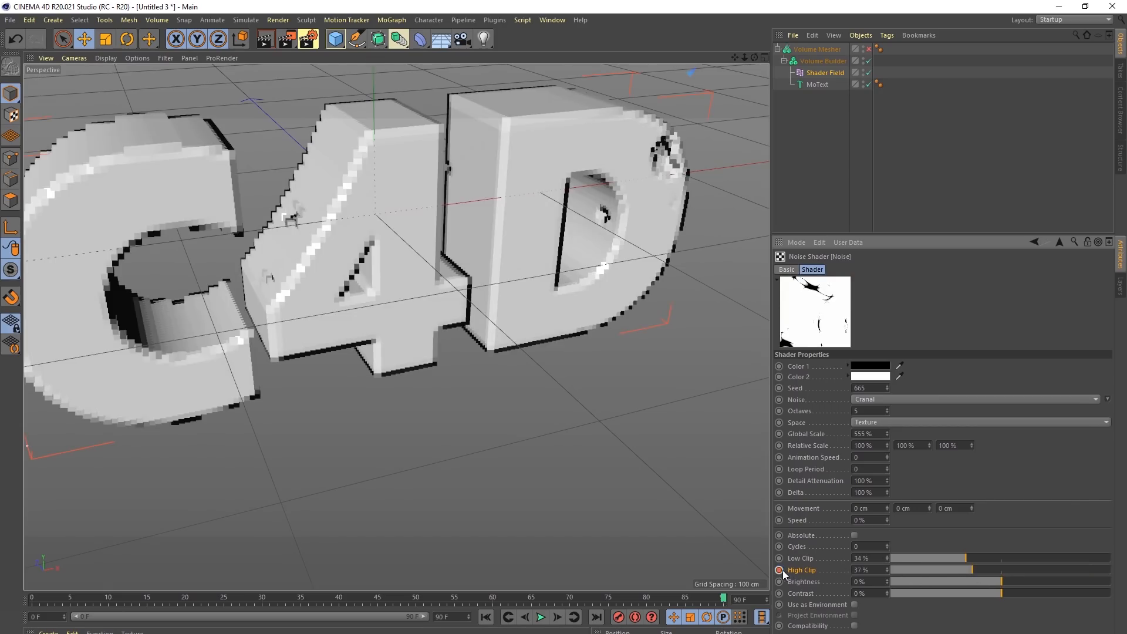
# Step: Play the High Clip animation from the first frame to preview the voxel letters growing, and stop the playback
pyautogui.click(485, 617)
pyautogui.click(555, 619)
pyautogui.click(555, 619)
pyautogui.click(539, 617)
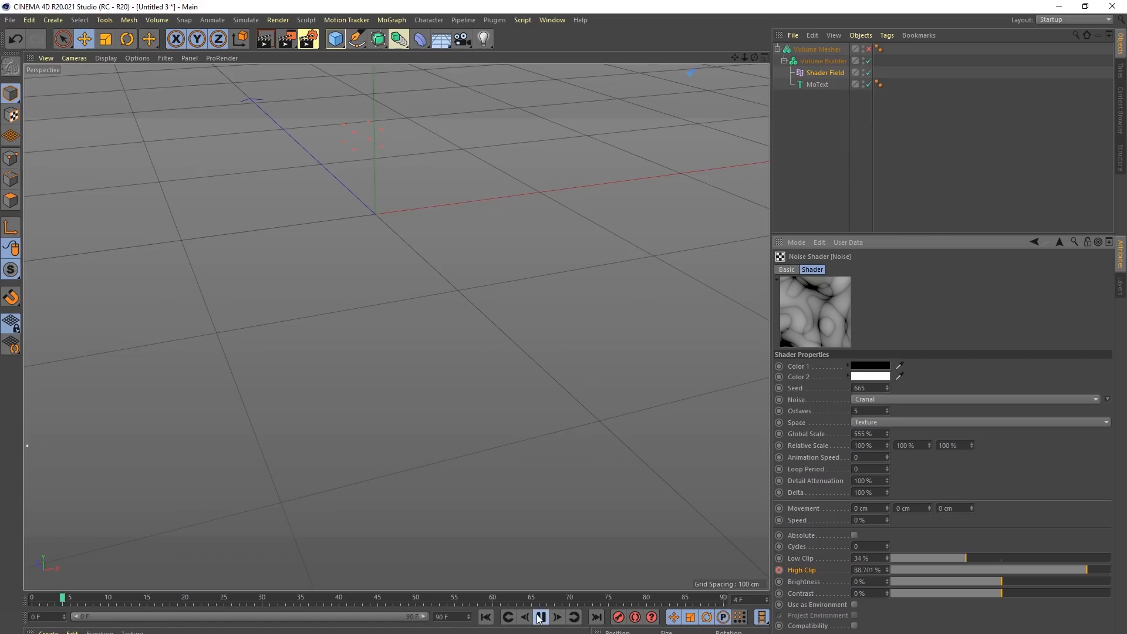
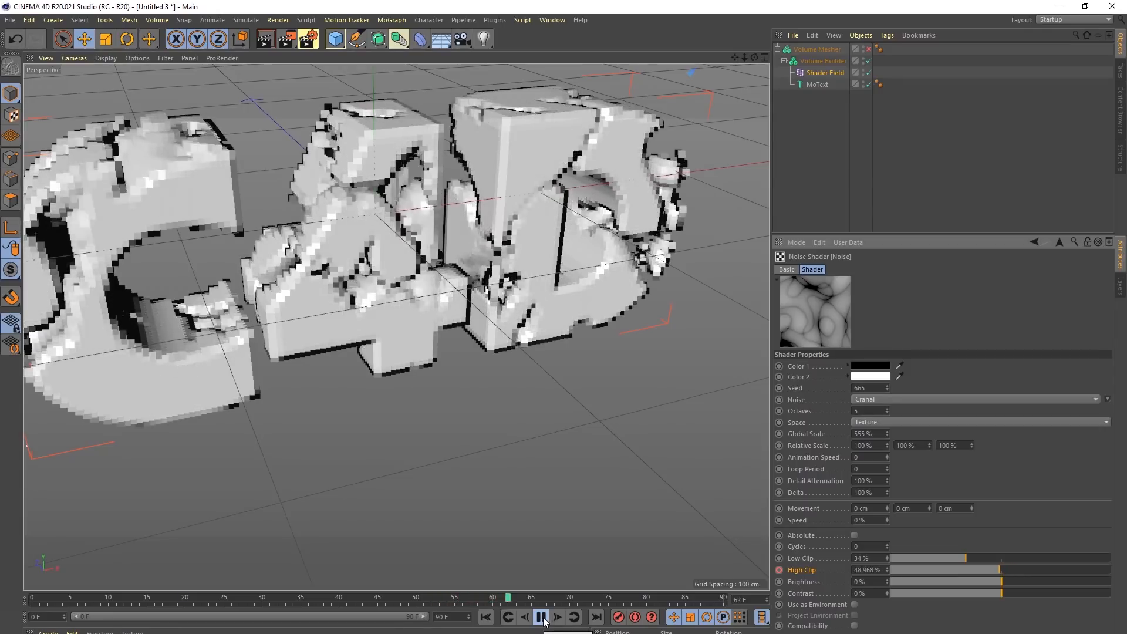
pyautogui.click(542, 617)
# Step: Re-enable the Volume Mesher and set its Adaptive value to 0%
pyautogui.click(869, 49)
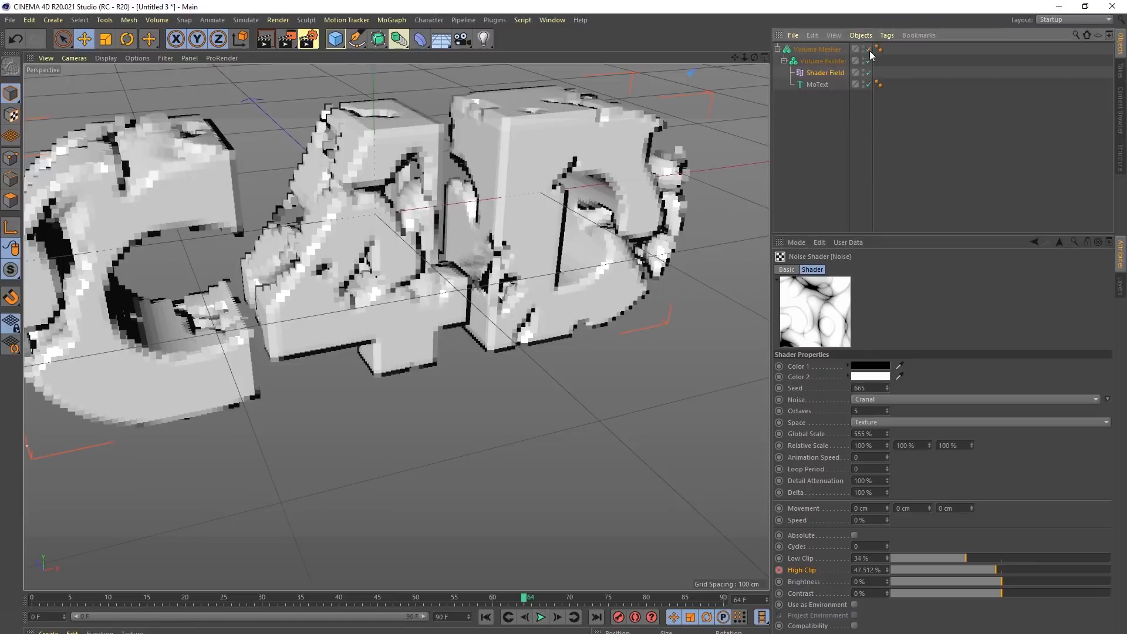
pyautogui.keyDown('alt'); pyautogui.moveTo(329, 281); pyautogui.dragTo(423, 276); pyautogui.keyUp('alt')
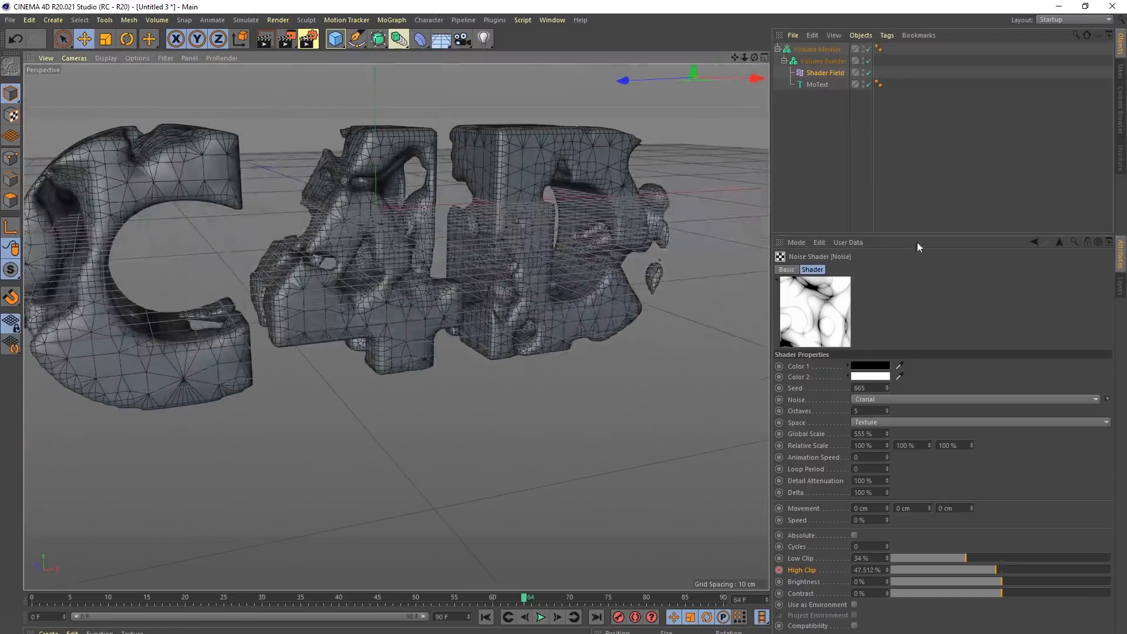
pyautogui.click(816, 49)
pyautogui.moveTo(916, 308); pyautogui.dragTo(872, 311)
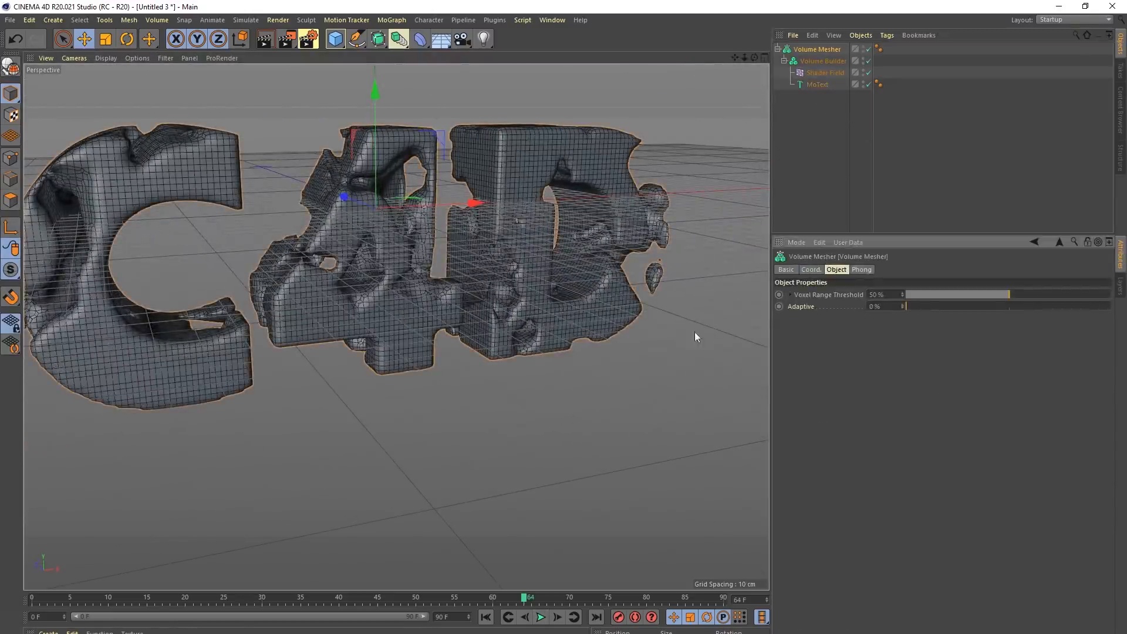
# Step: Play the meshed animation briefly and go to frame 35 to examine the partially formed letters
pyautogui.click(541, 616)
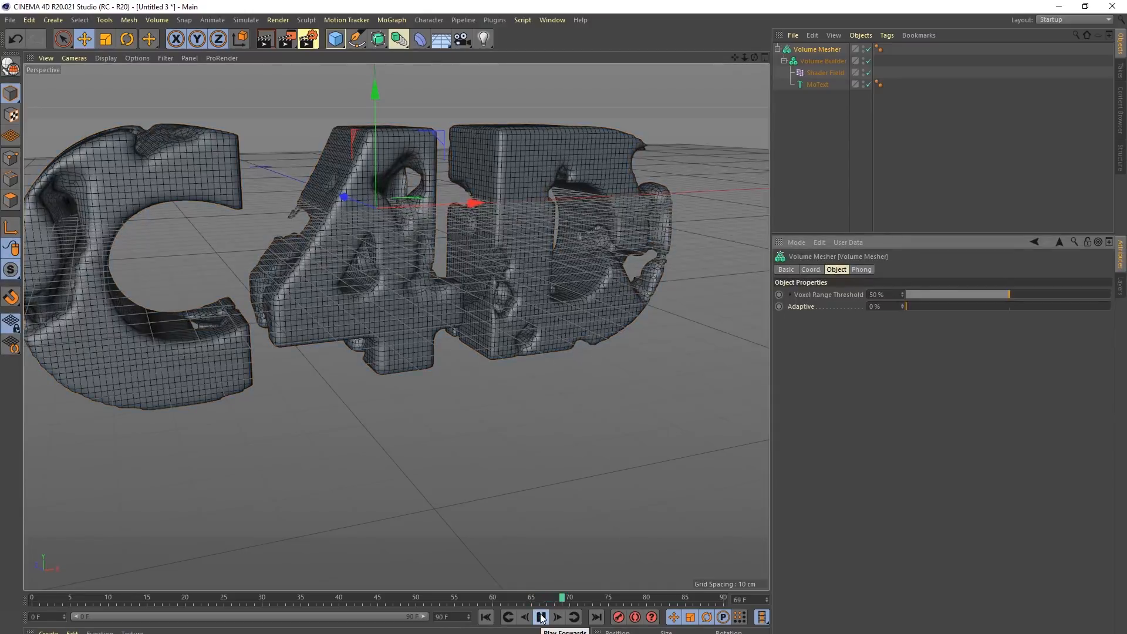
pyautogui.click(541, 617)
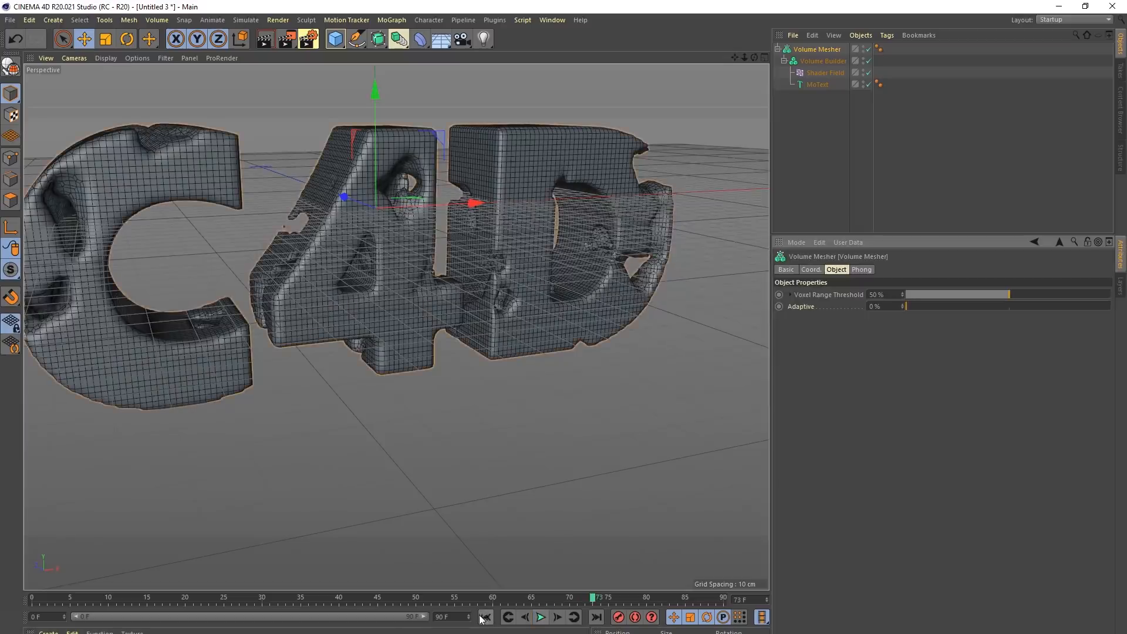
pyautogui.click(301, 597)
pyautogui.keyDown('alt'); pyautogui.moveTo(391, 270); pyautogui.dragTo(495, 305); pyautogui.keyUp('alt')
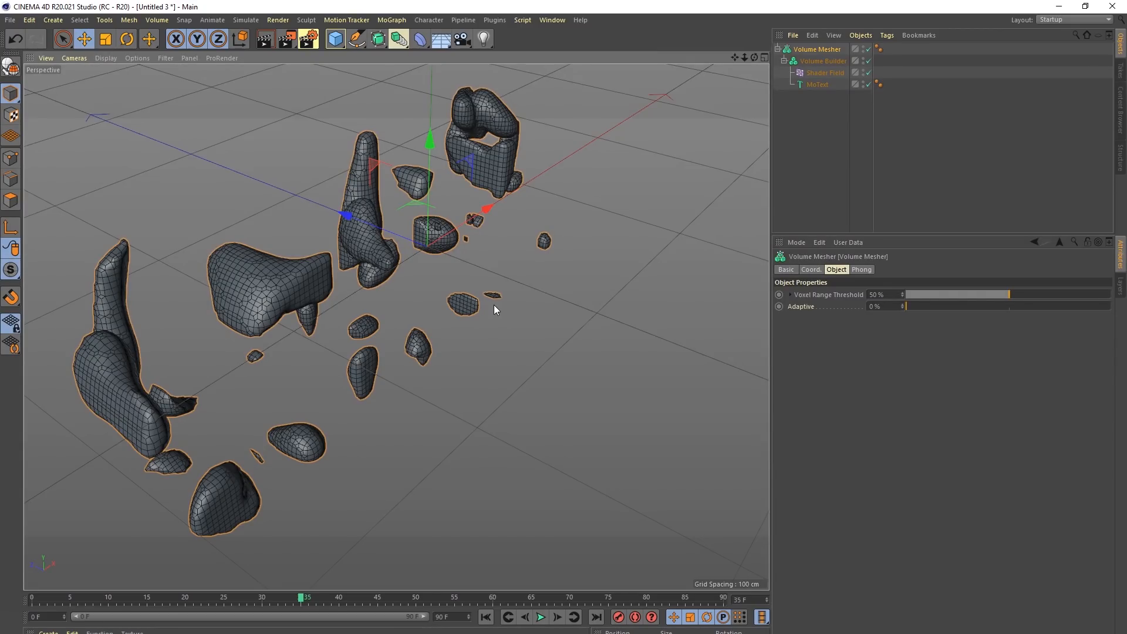
pyautogui.click(827, 73)
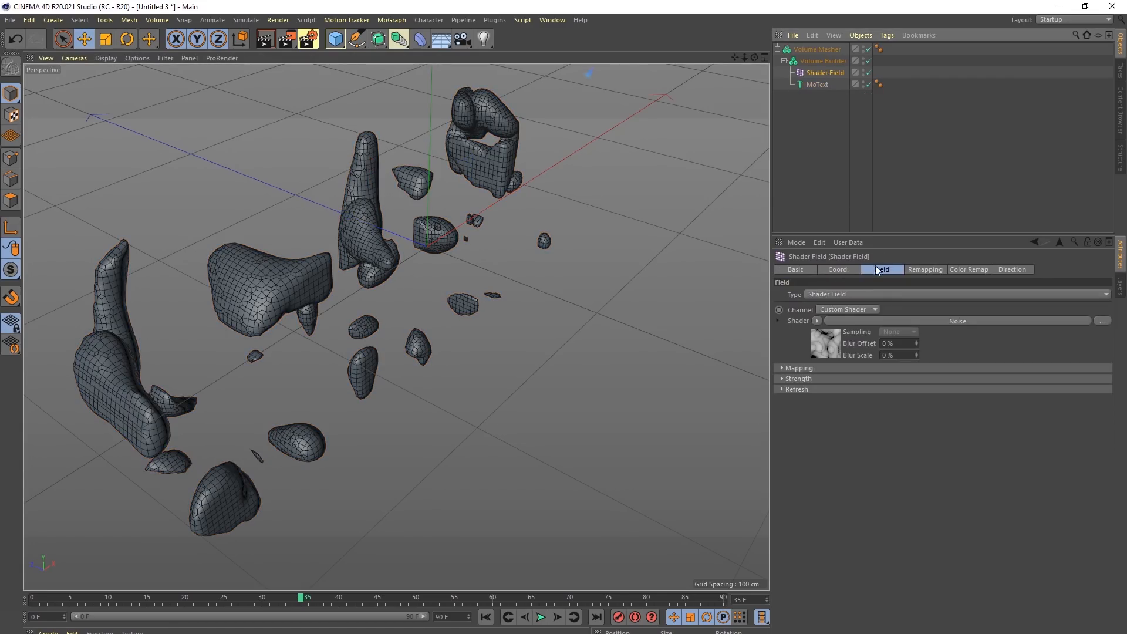
pyautogui.click(813, 60)
pyautogui.click(392, 19)
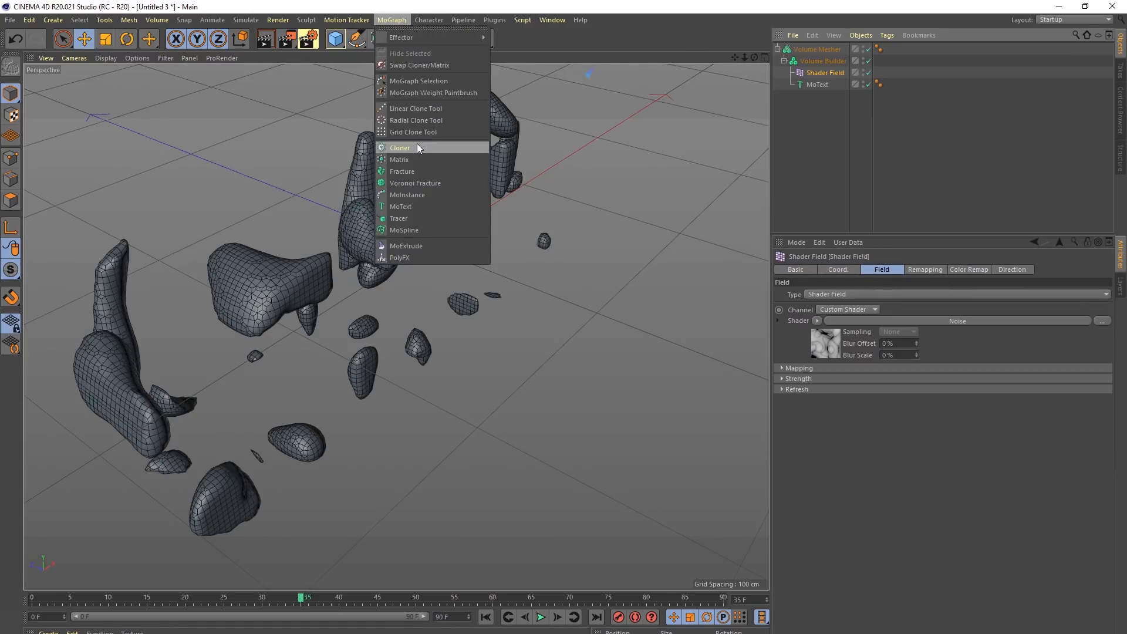
pyautogui.click(630, 40)
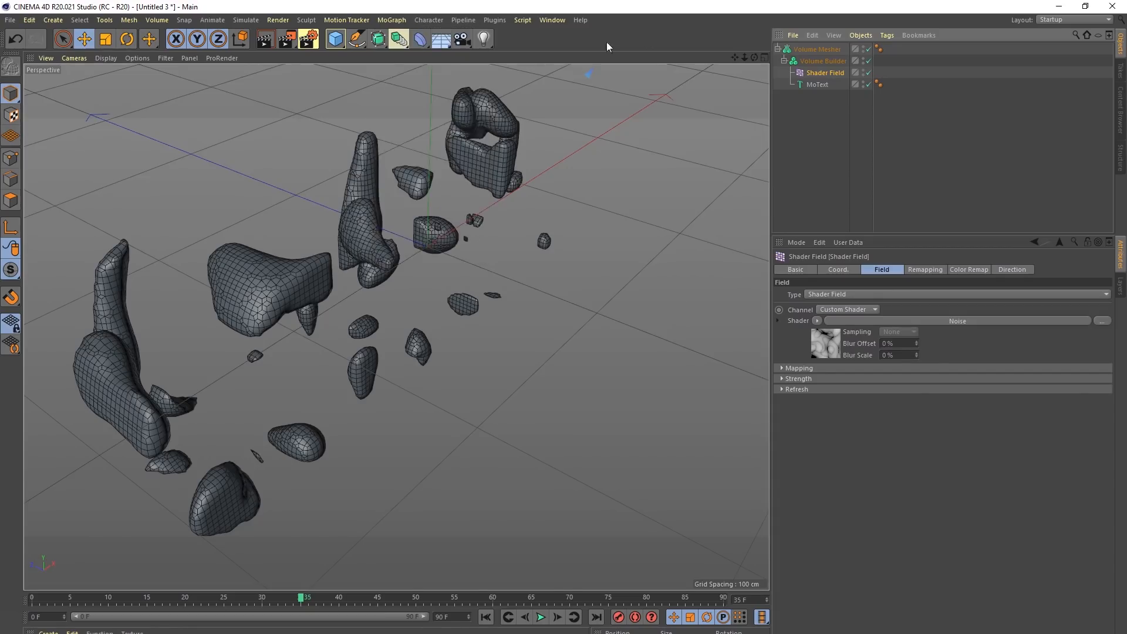
# Step: Start a new project and add a MoGraph Matrix object
pyautogui.hotkey('ctrl', 'n')
pyautogui.click(392, 19)
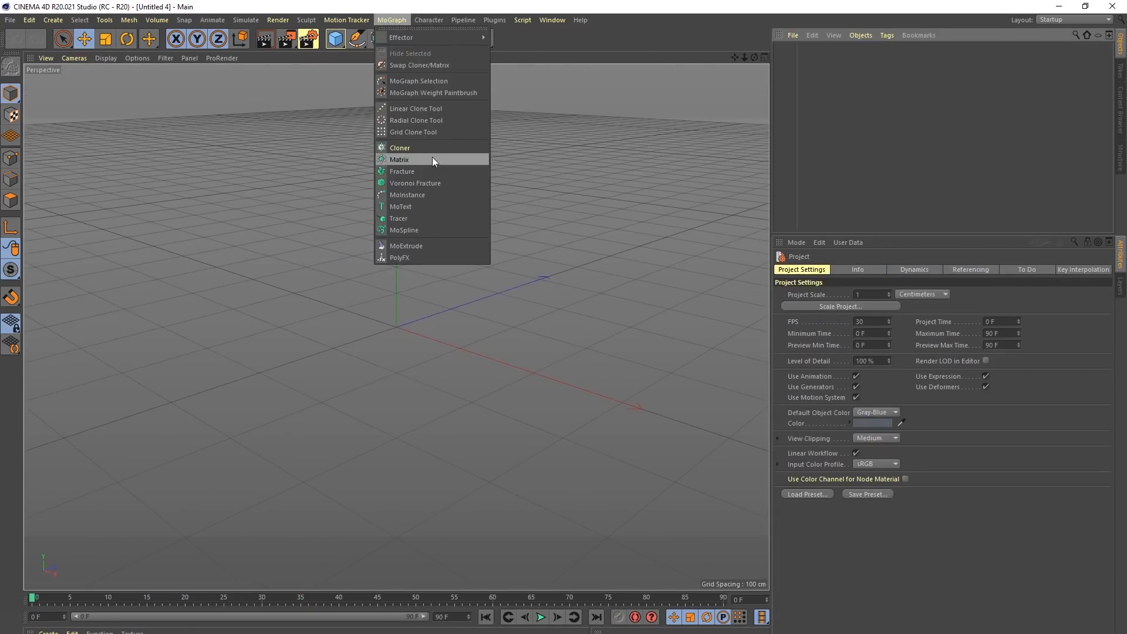
pyautogui.click(433, 159)
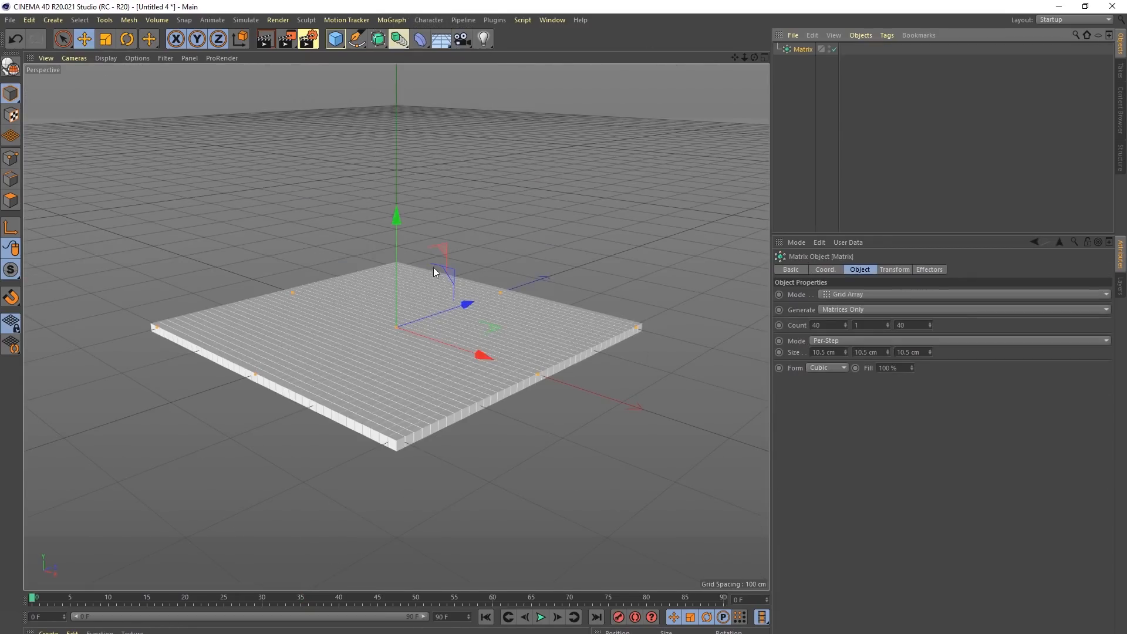
pyautogui.keyDown('alt'); pyautogui.moveTo(434, 270); pyautogui.dragTo(477, 287); pyautogui.keyUp('alt')
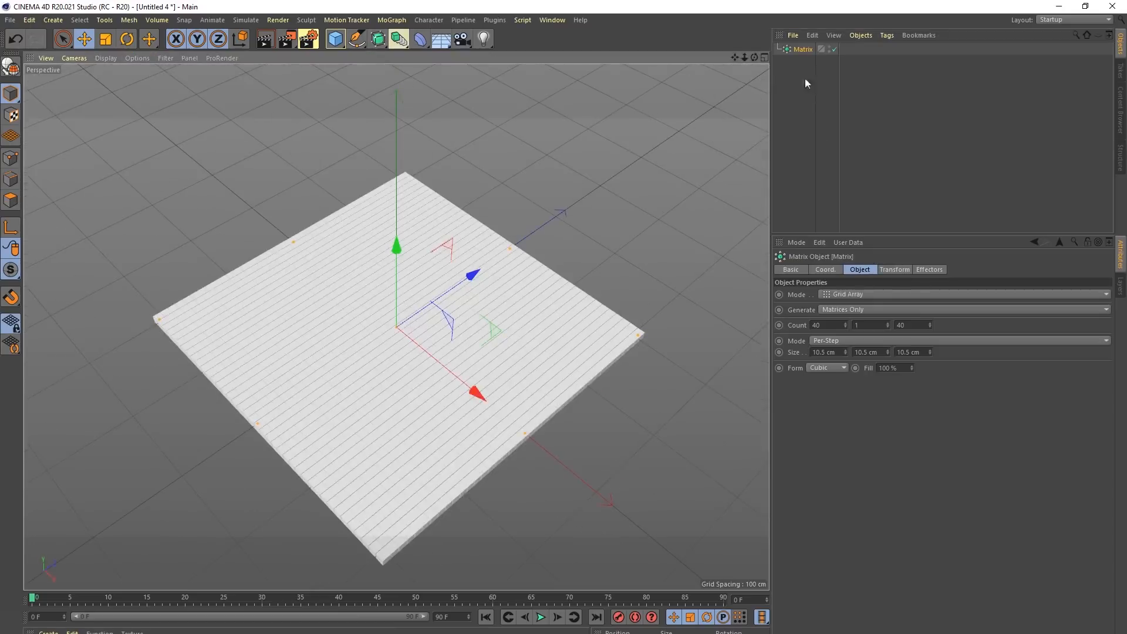
# Step: Add a Plain effector for the Matrix and give its falloff a Spherical Field
pyautogui.click(392, 20)
pyautogui.moveTo(404, 39)
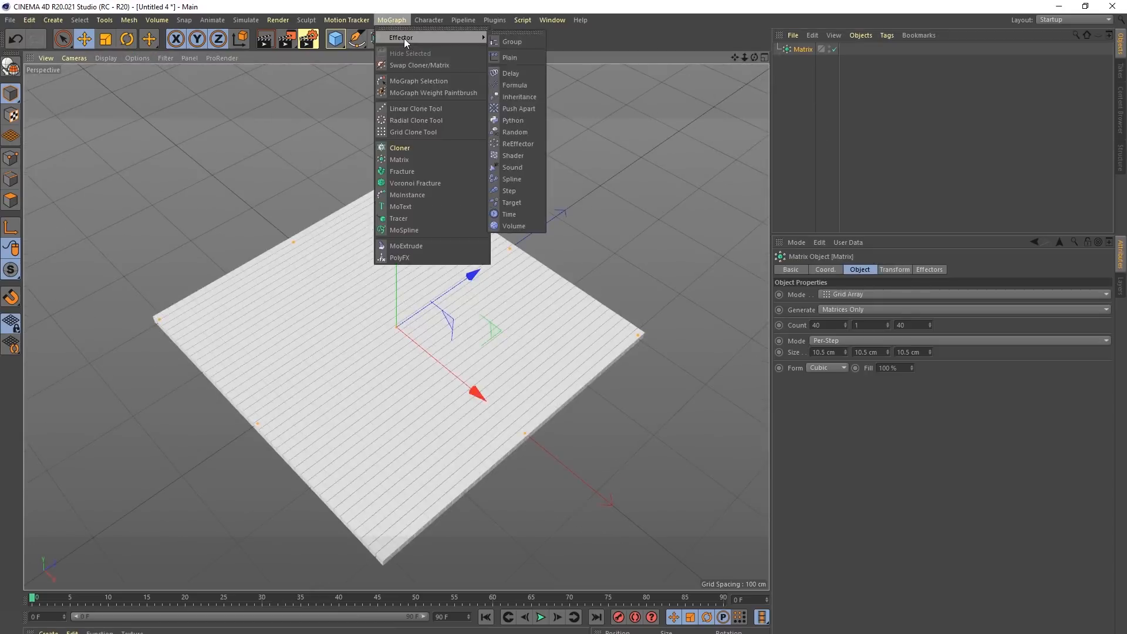
pyautogui.click(520, 55)
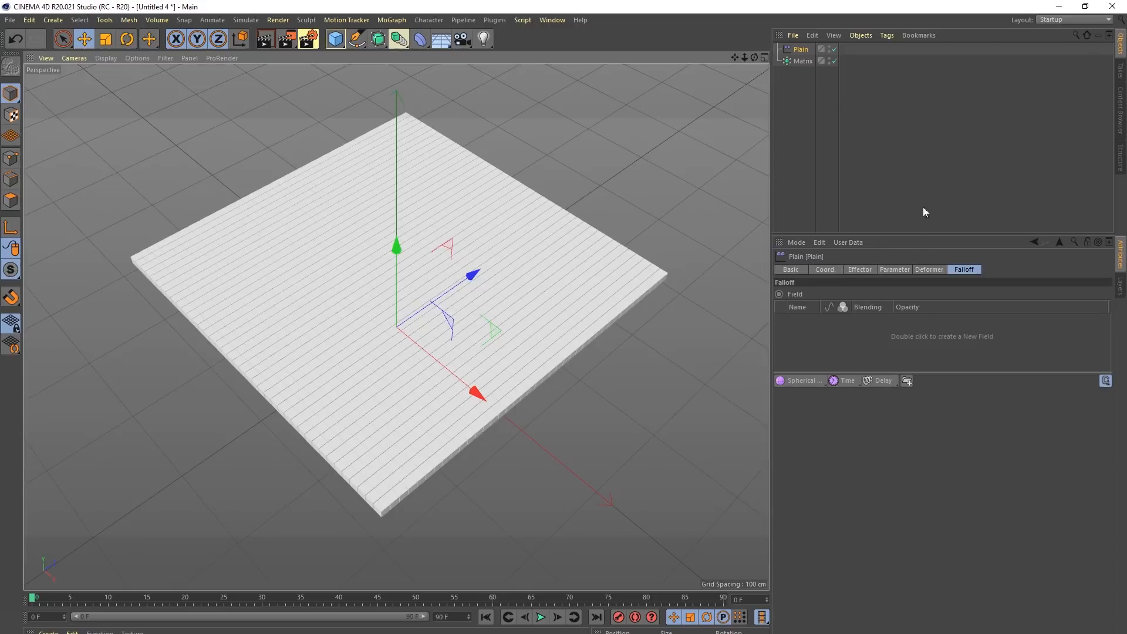
pyautogui.click(800, 381)
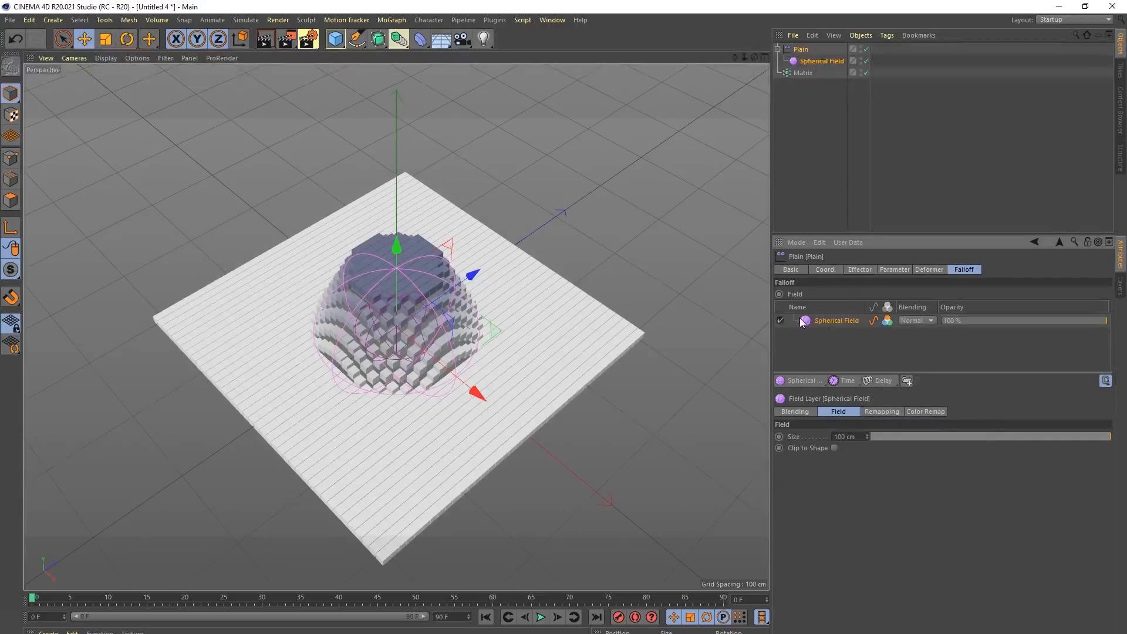
# Step: Examine the Spherical Field's blending, field, remapping and color remap settings, and the available field objects, field layers and modifier layers
pyautogui.click(798, 411)
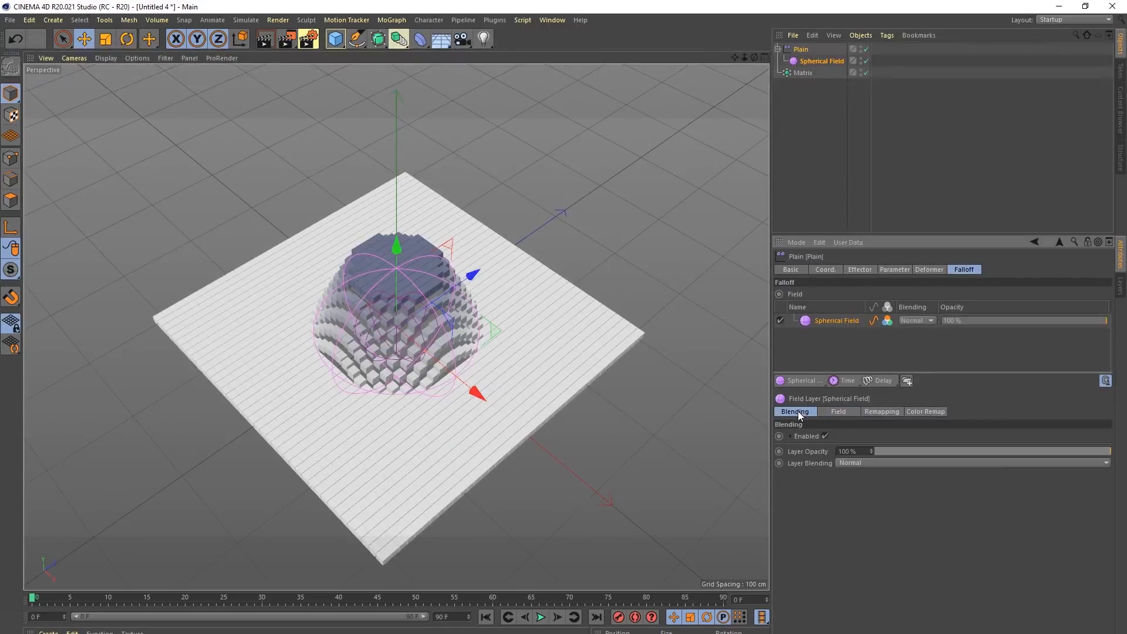
pyautogui.click(834, 412)
pyautogui.click(879, 412)
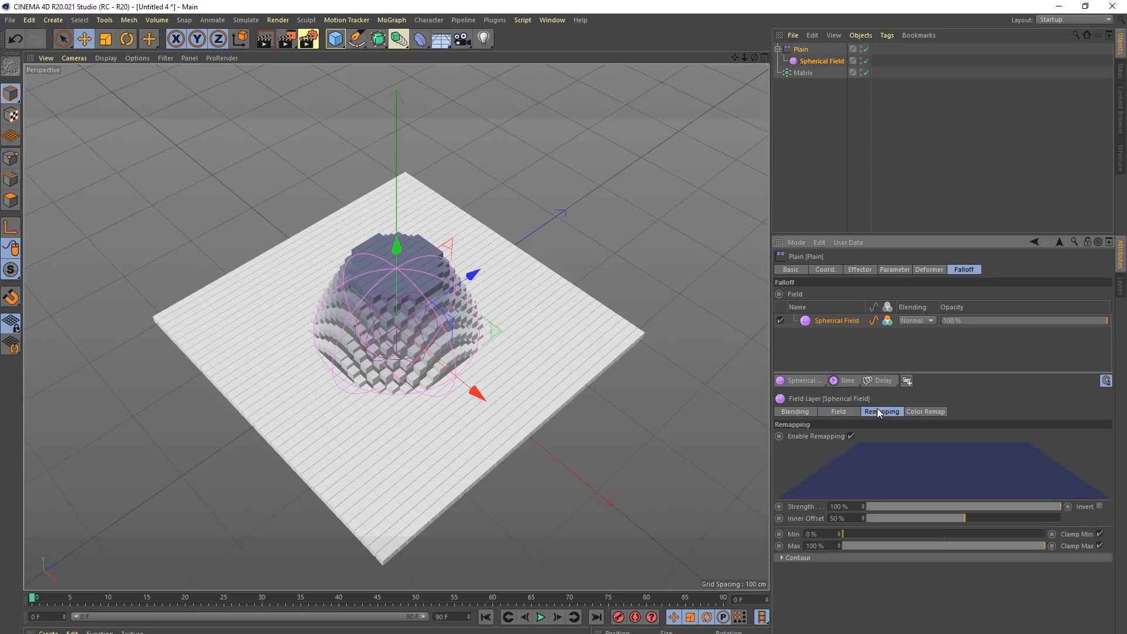
pyautogui.click(919, 413)
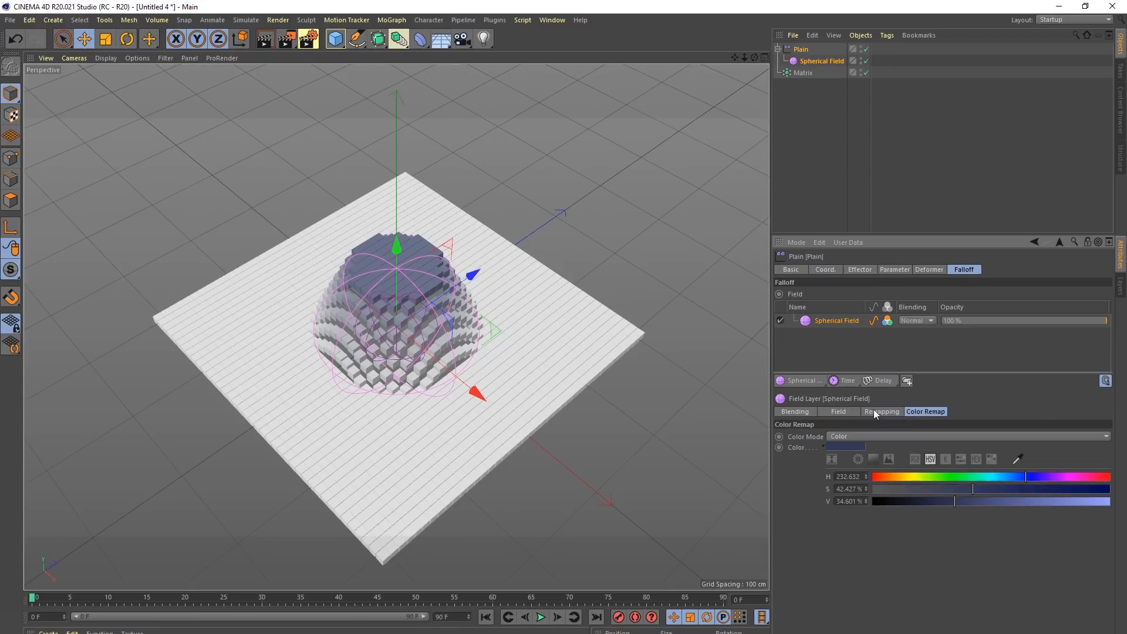
pyautogui.click(875, 413)
pyautogui.click(805, 381)
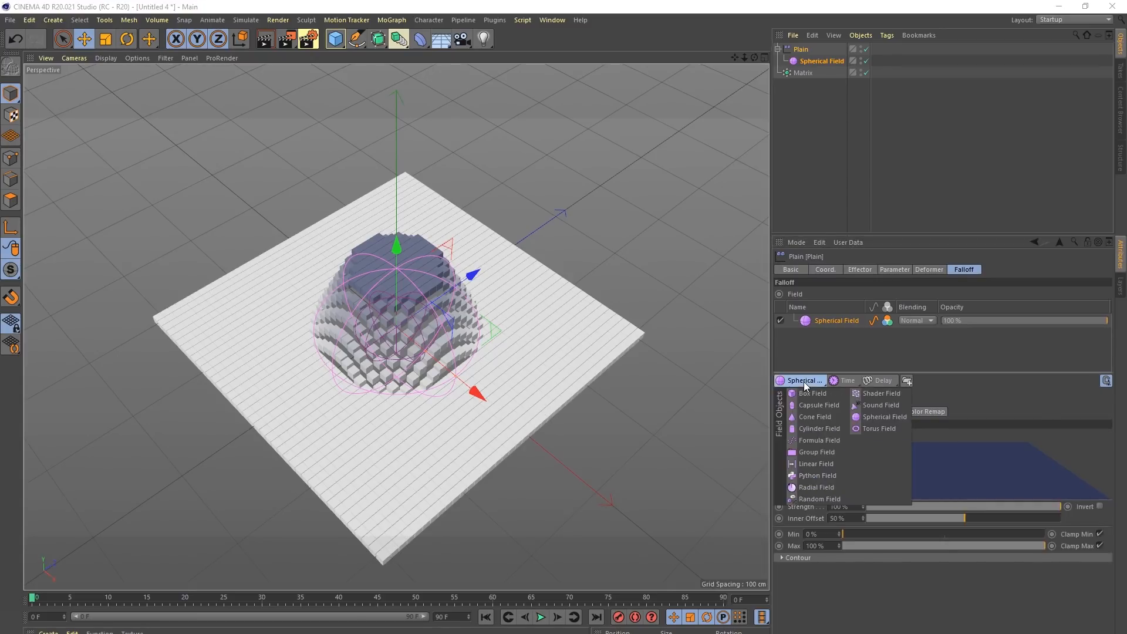
pyautogui.click(850, 381)
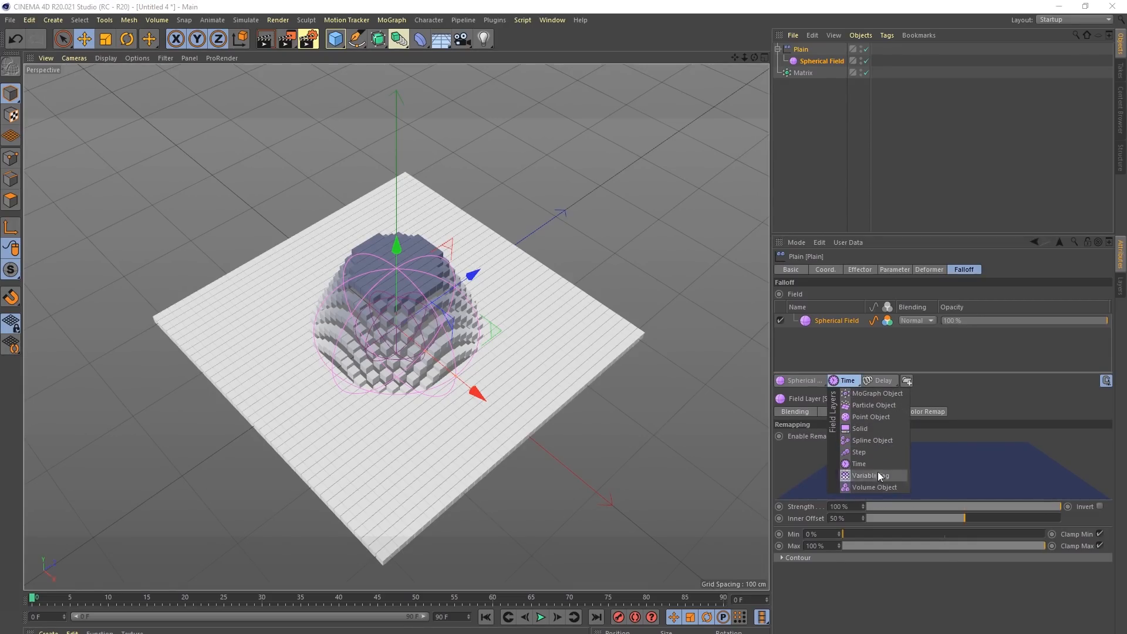
pyautogui.click(942, 397)
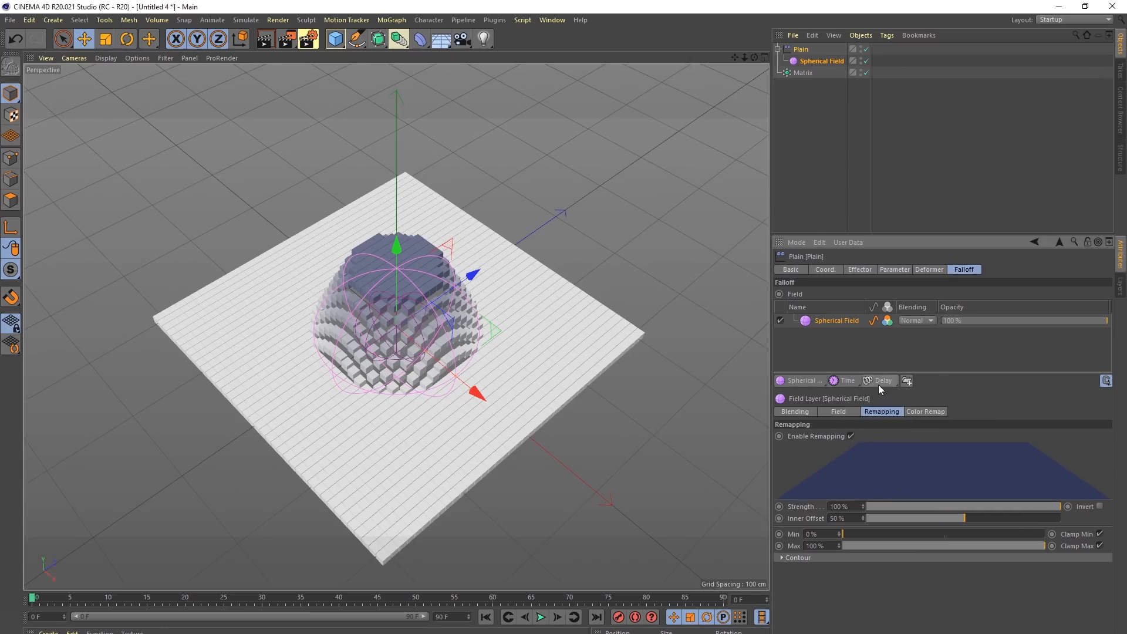
pyautogui.click(875, 382)
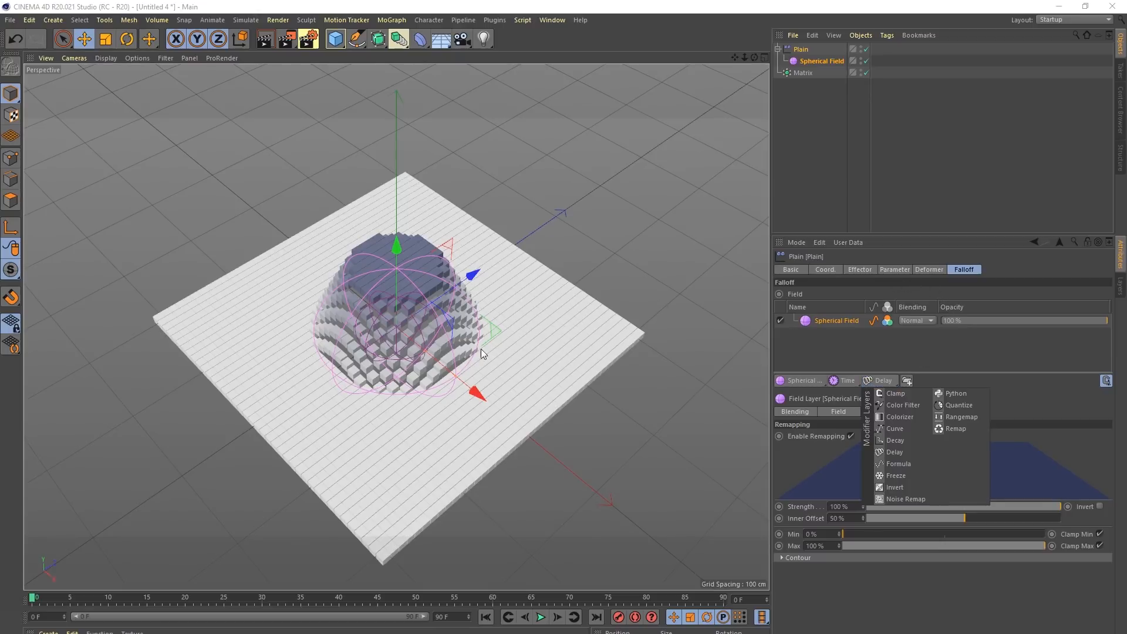
# Step: Switch to the Twitch stream chat in Firefox and read the viewers' messages
pyautogui.click(840, 132)
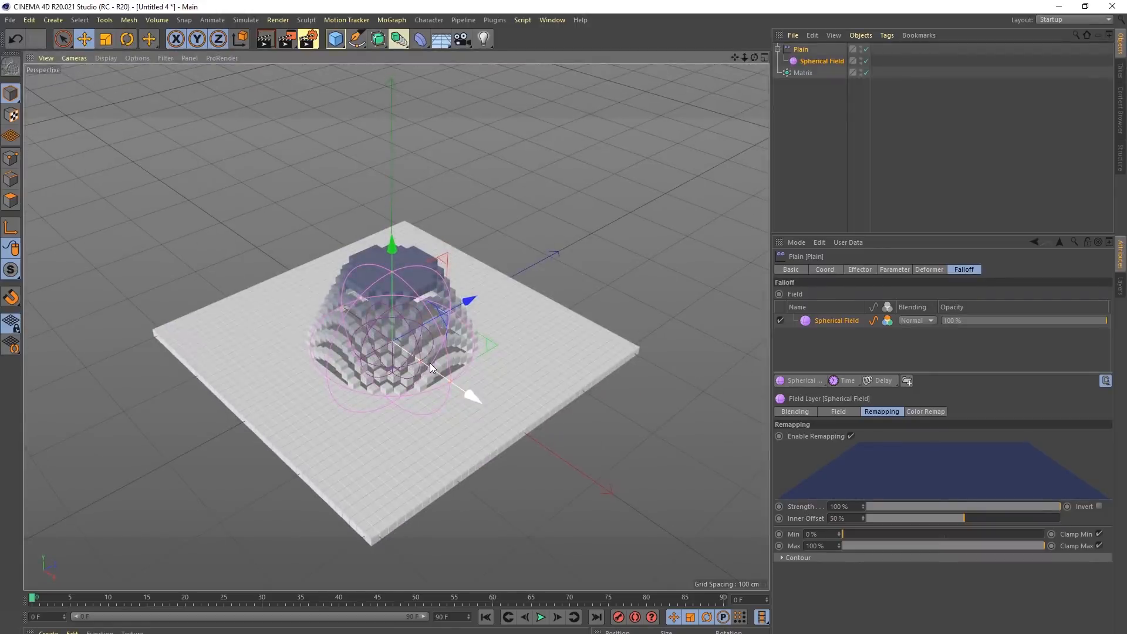
pyautogui.press('super+Tab')
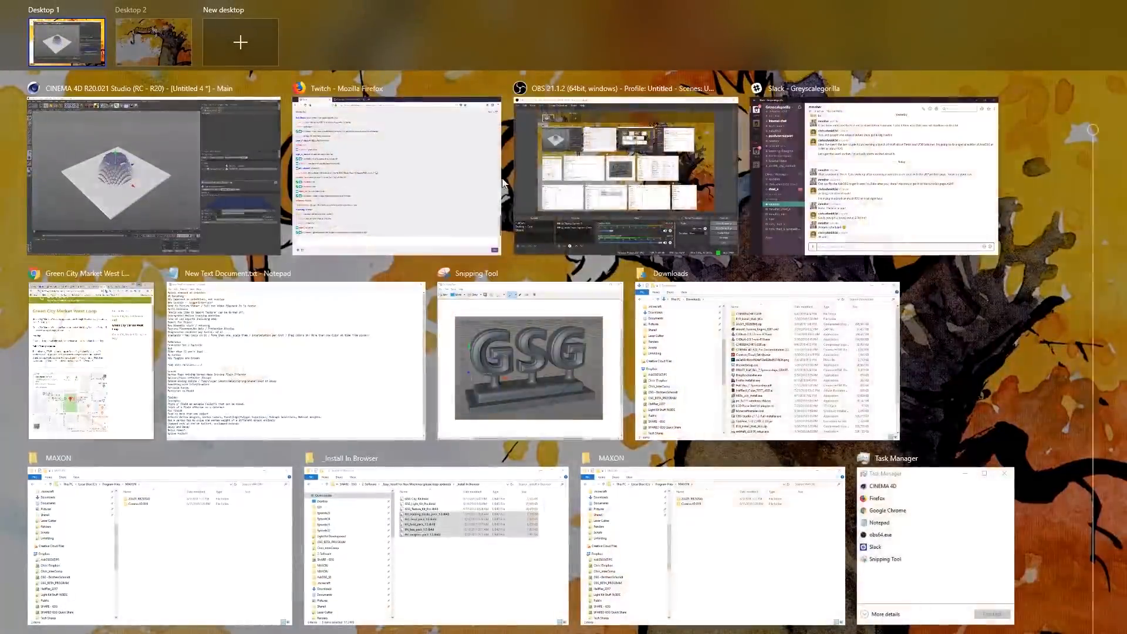
pyautogui.click(477, 206)
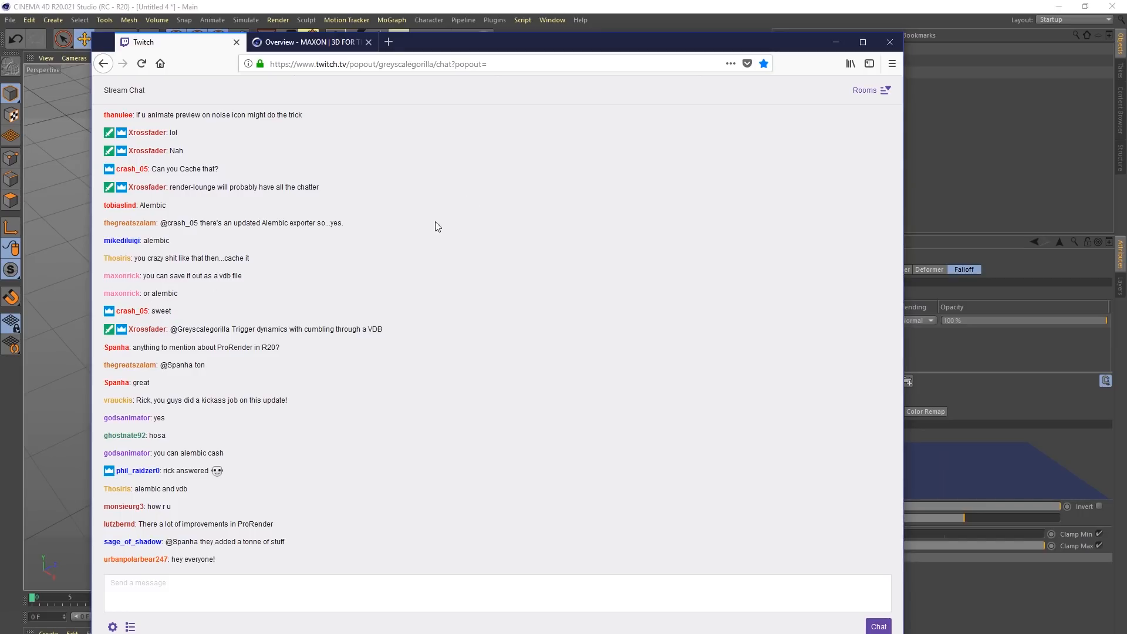
# Step: Return to Cinema 4D and switch to the Untitled 3 project with the noise-eroded volume text
pyautogui.click(657, 12)
pyautogui.click(553, 20)
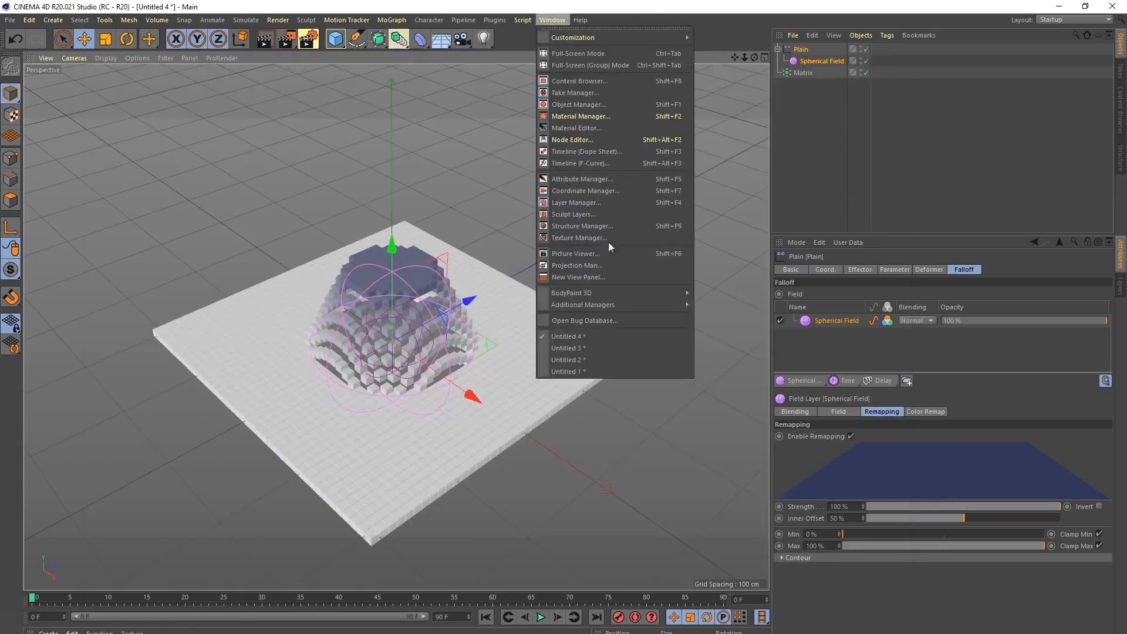
pyautogui.click(596, 345)
pyautogui.keyDown('alt'); pyautogui.moveTo(418, 277); pyautogui.dragTo(384, 250); pyautogui.keyUp('alt')
pyautogui.keyDown('alt'); pyautogui.moveTo(384, 250); pyautogui.dragTo(467, 330, button='middle'); pyautogui.keyUp('alt')
pyautogui.keyDown('alt'); pyautogui.moveTo(467, 330); pyautogui.dragTo(449, 314); pyautogui.keyUp('alt')
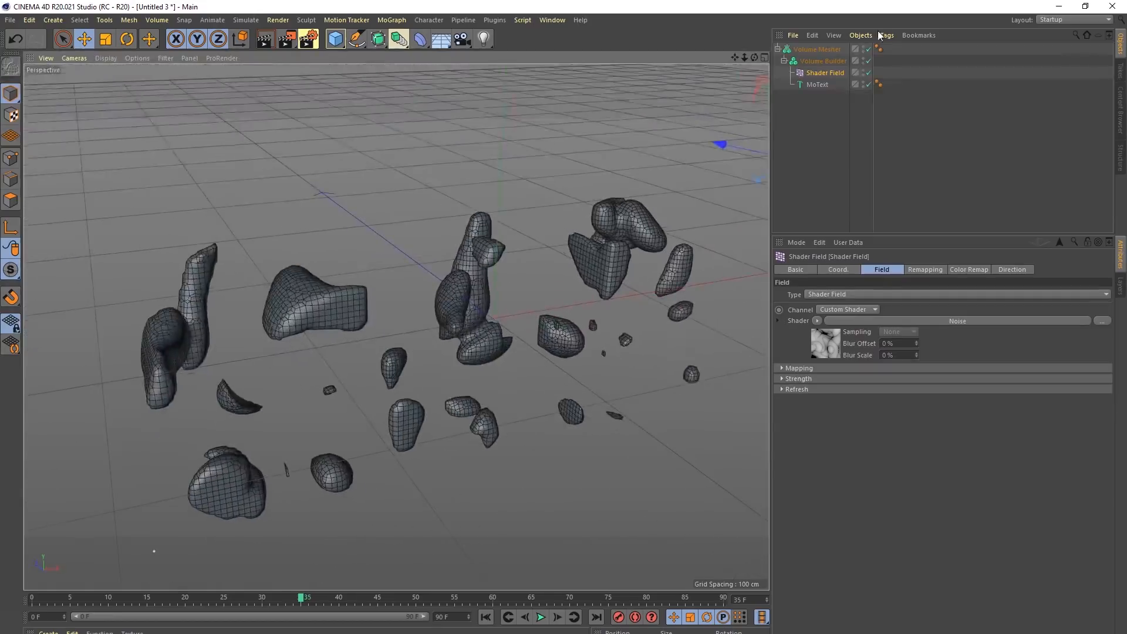
# Step: Bake the Volume Mesher as Alembic, saving the file to the Desktop
pyautogui.click(817, 50)
pyautogui.click(778, 49)
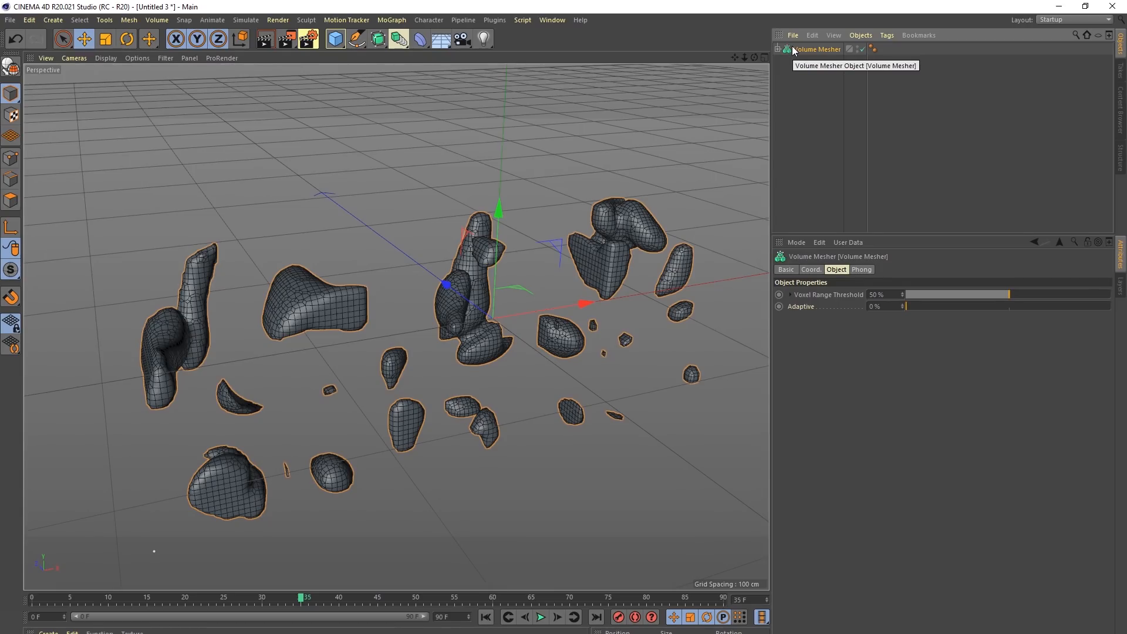
pyautogui.rightClick(794, 51)
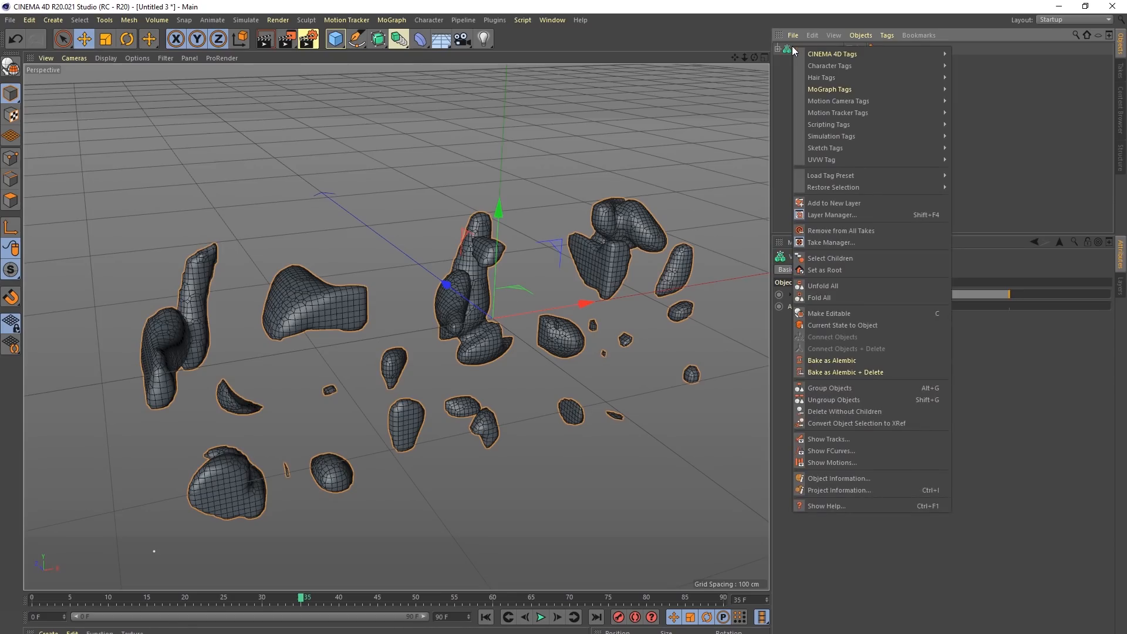
pyautogui.click(824, 361)
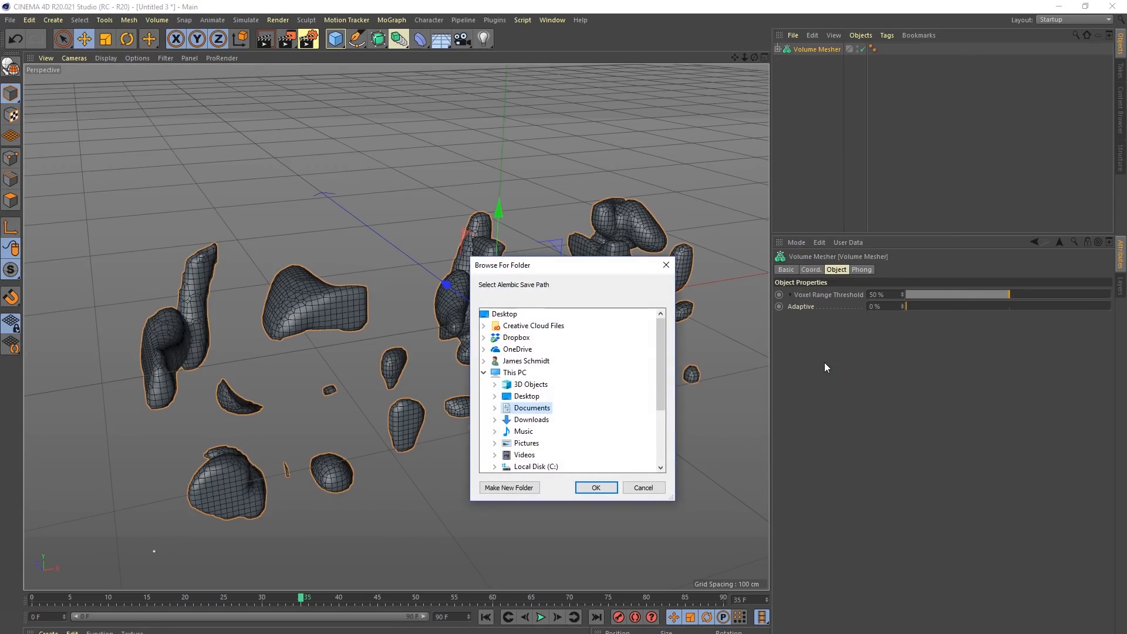
pyautogui.click(504, 314)
pyautogui.click(596, 487)
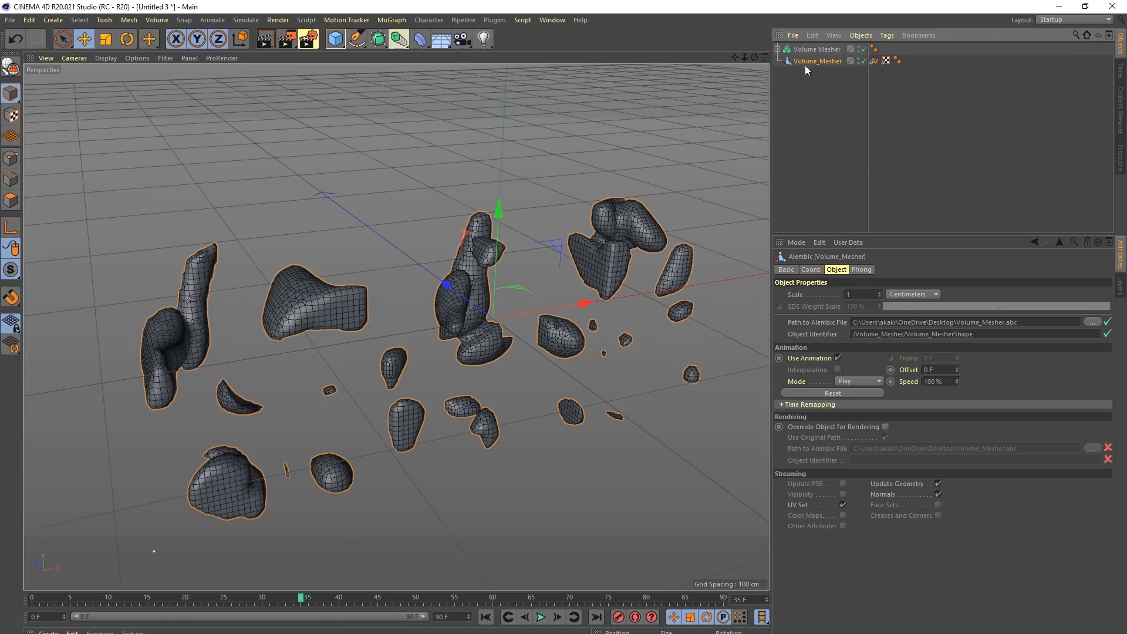
# Step: Expand the original Volume Mesher's hierarchy and play back the baked Alembic animation
pyautogui.click(778, 50)
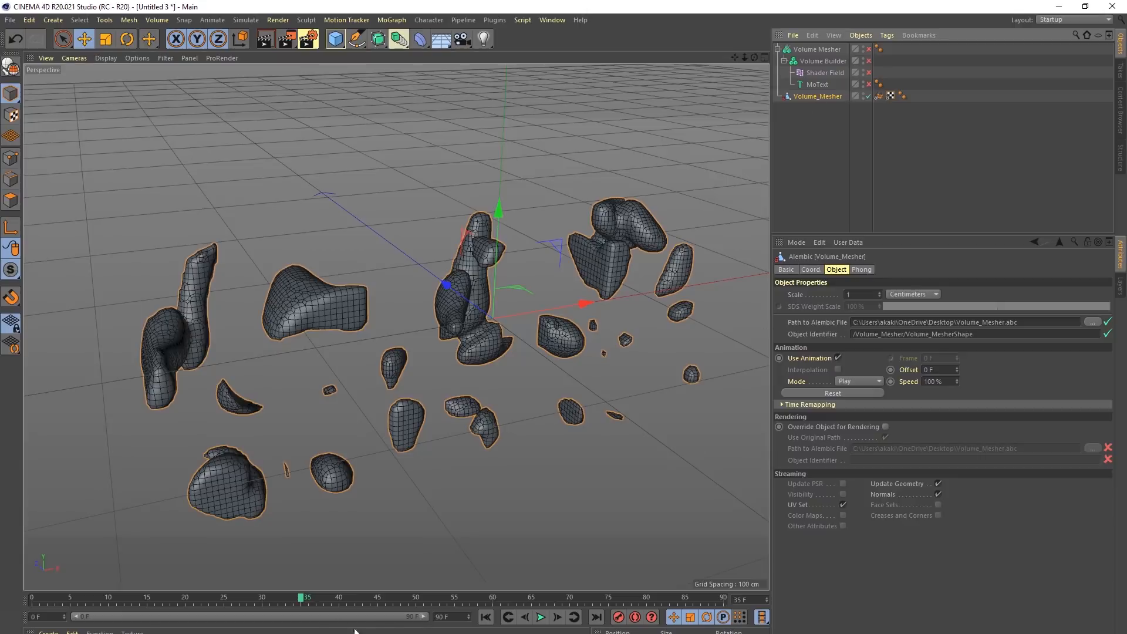
pyautogui.moveTo(538, 605); pyautogui.dragTo(82, 626)
pyautogui.click(541, 617)
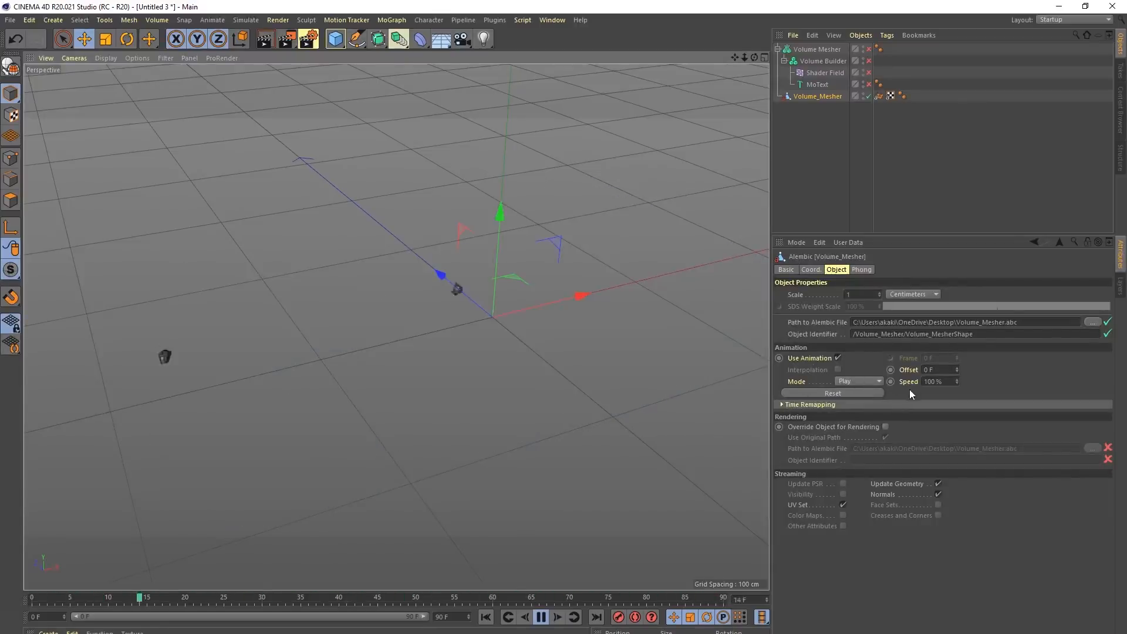
# Step: Set the baked Alembic object's animation speed to 200% and play it back
pyautogui.click(934, 382)
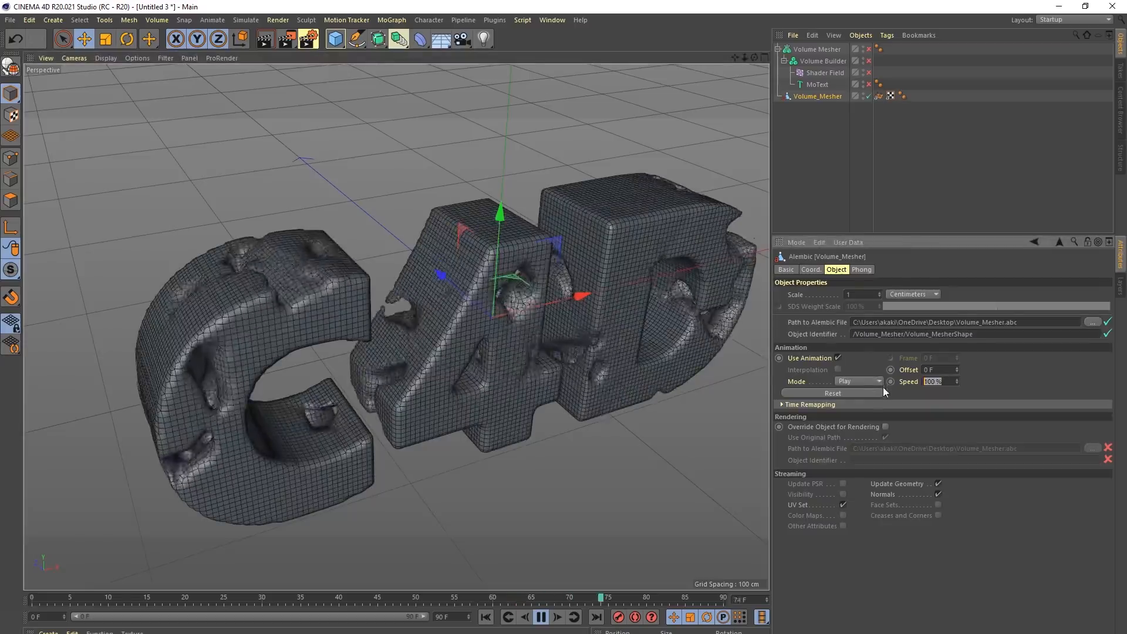
pyautogui.write('2')
pyautogui.press('Return')
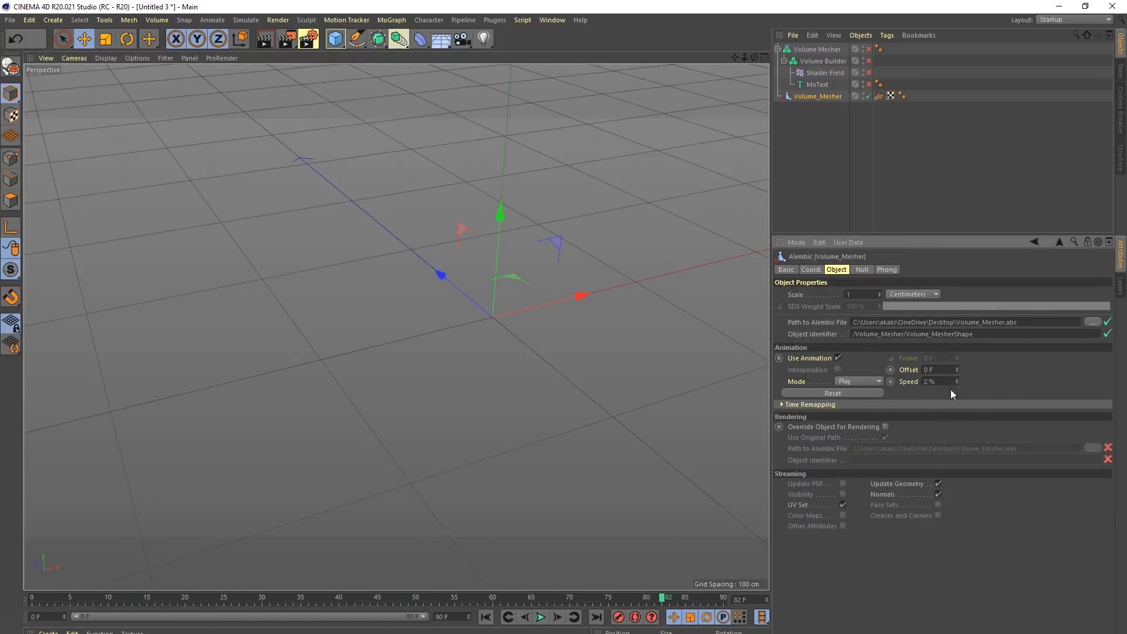
pyautogui.write('200')
pyautogui.press('Return')
pyautogui.click(541, 618)
# Step: Set the Alembic object's animation mode to Ping Pong and nest the original Volume Mesher under it, stopping playback
pyautogui.click(849, 382)
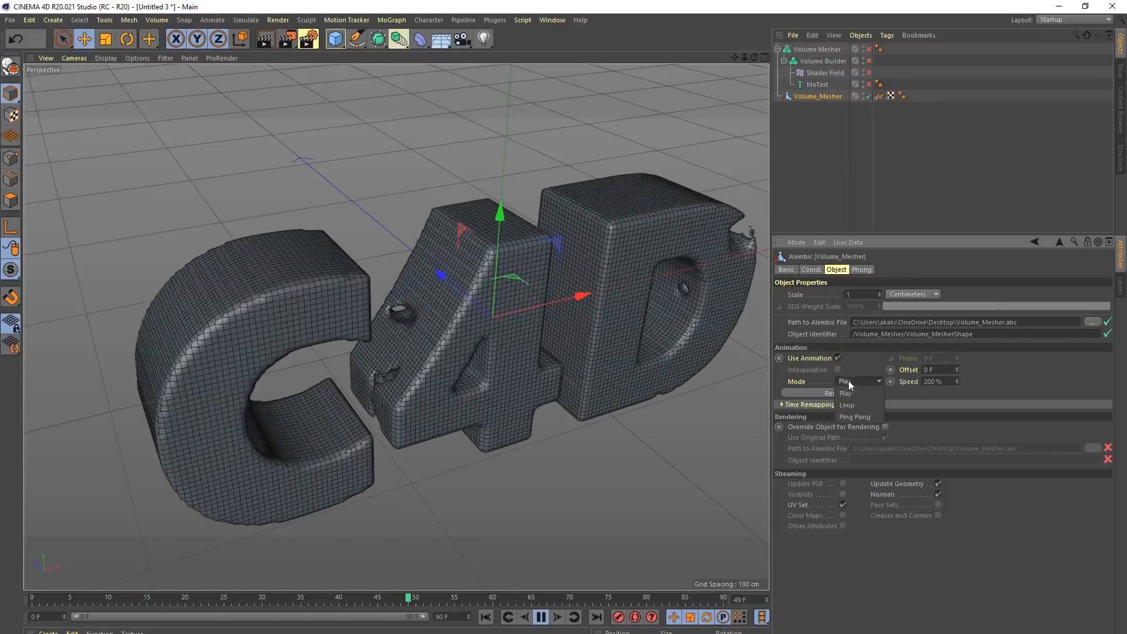
pyautogui.click(857, 417)
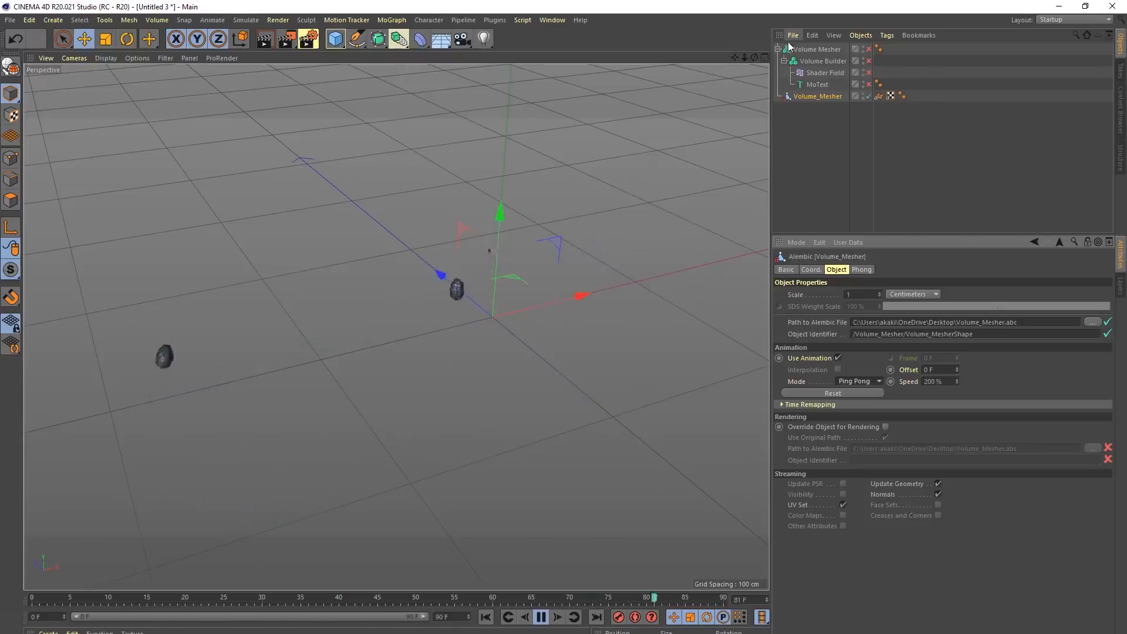
pyautogui.moveTo(790, 52); pyautogui.dragTo(814, 96)
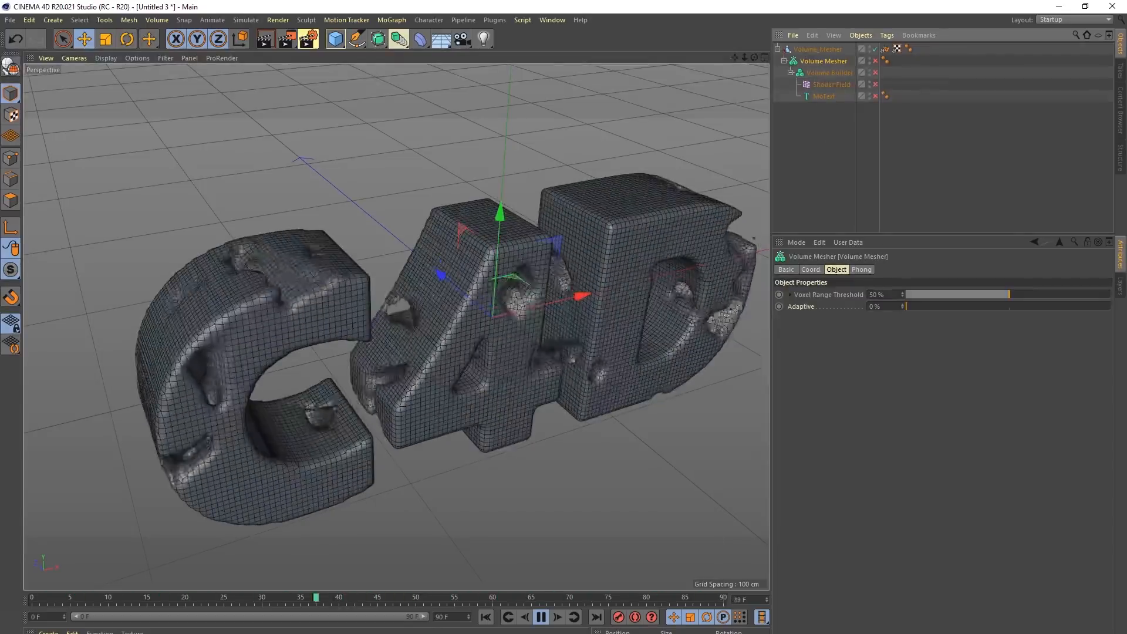
pyautogui.click(541, 617)
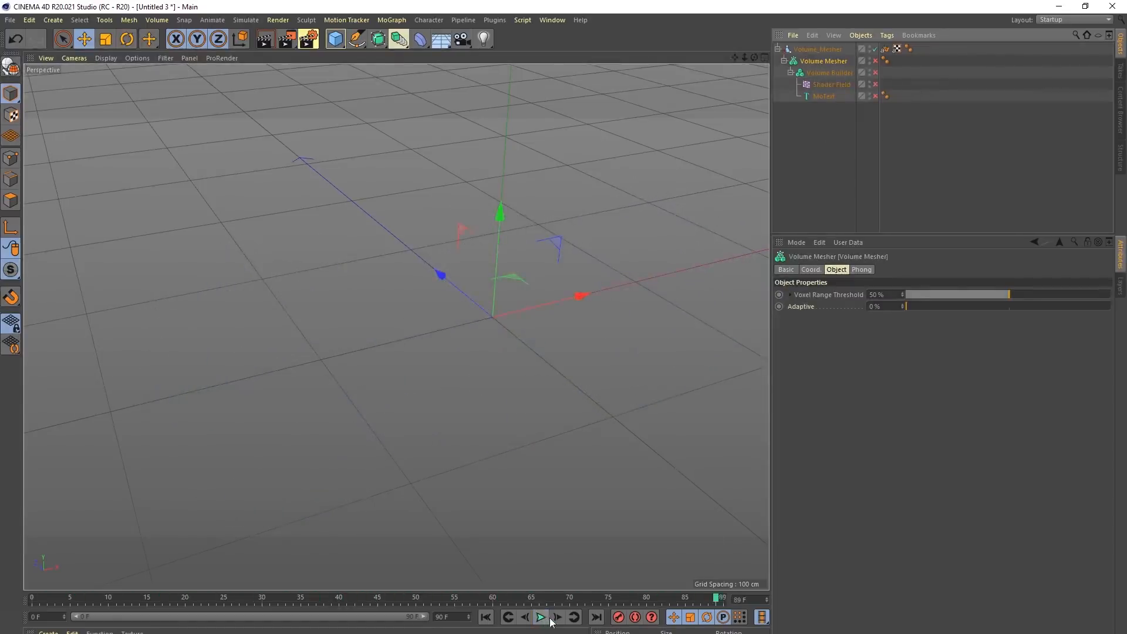
# Step: Switch to the Twitch stream chat, read the newer messages and return to Cinema 4D
pyautogui.press('super+Tab')
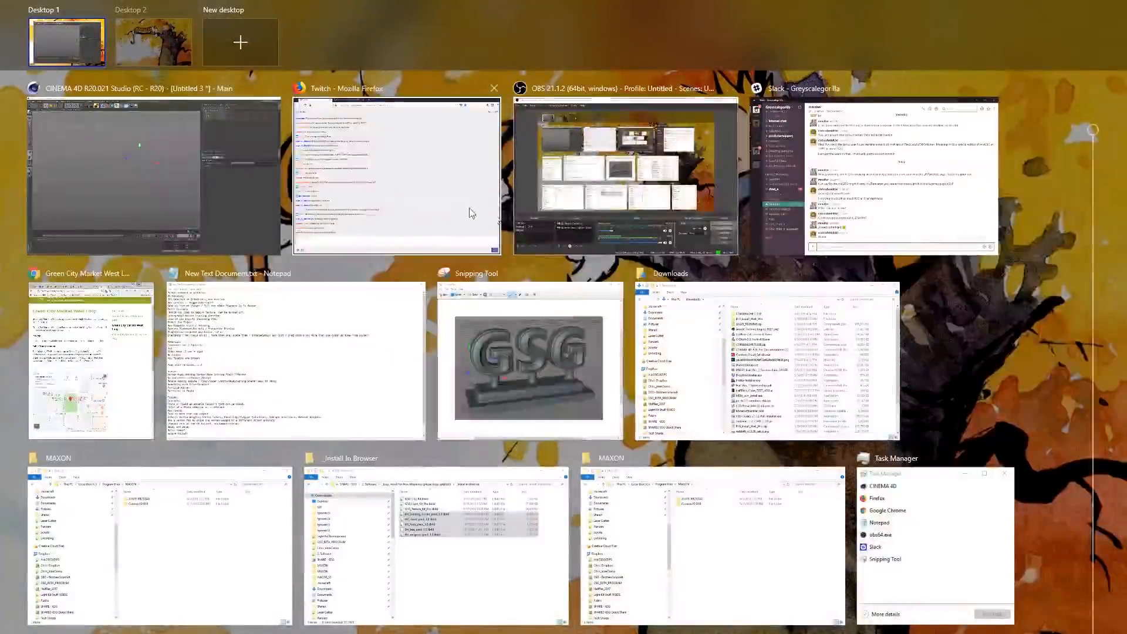
pyautogui.click(477, 221)
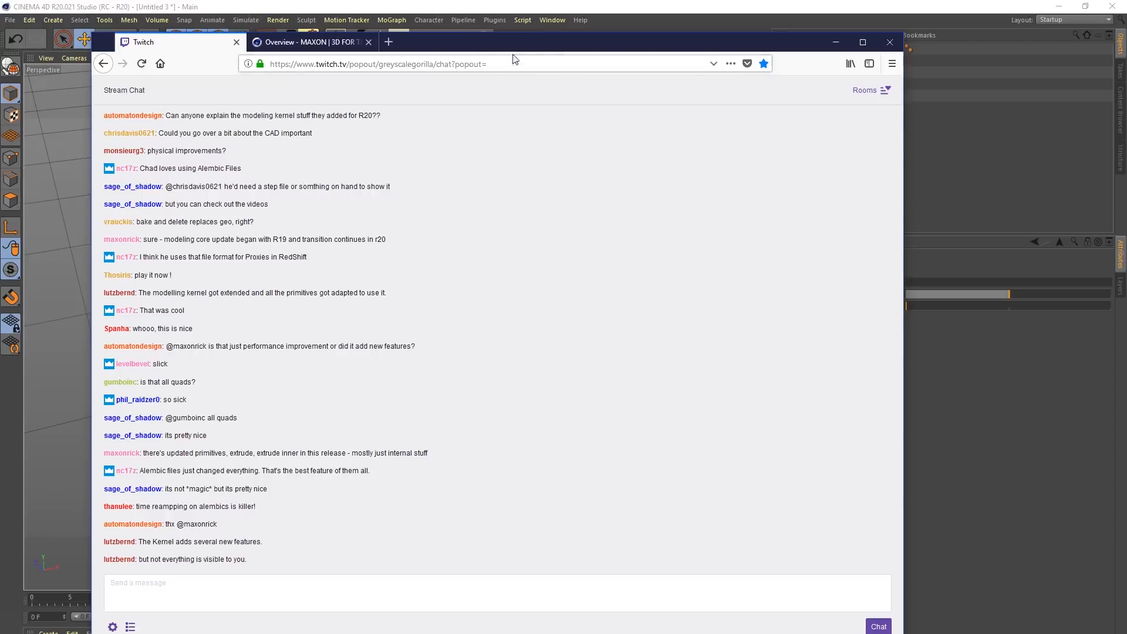
pyautogui.press('super+Tab')
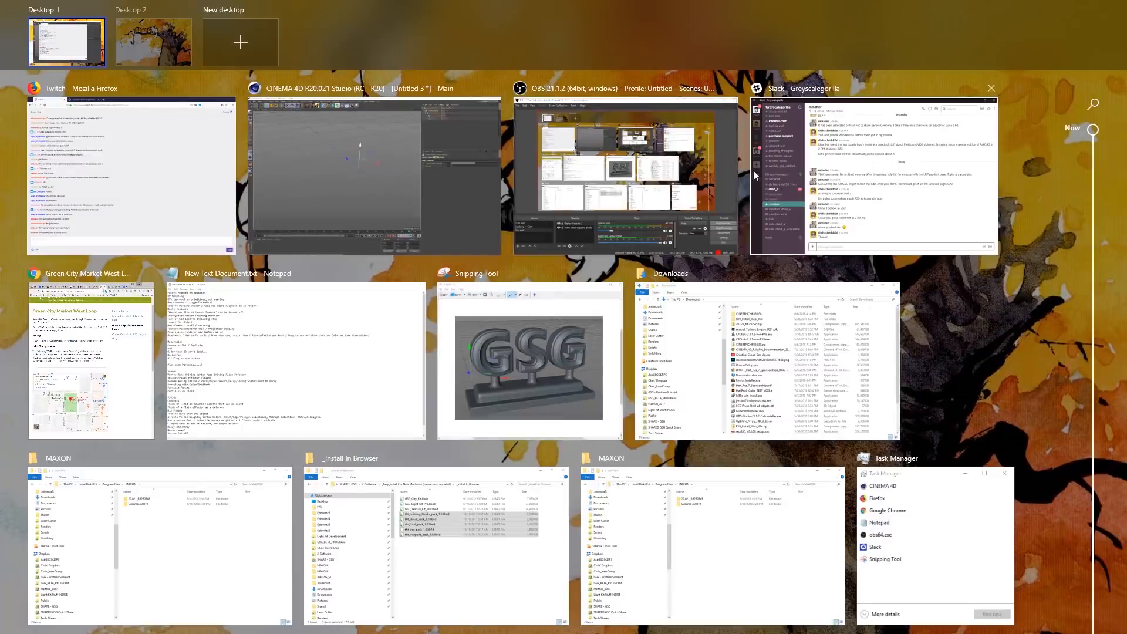
pyautogui.click(465, 234)
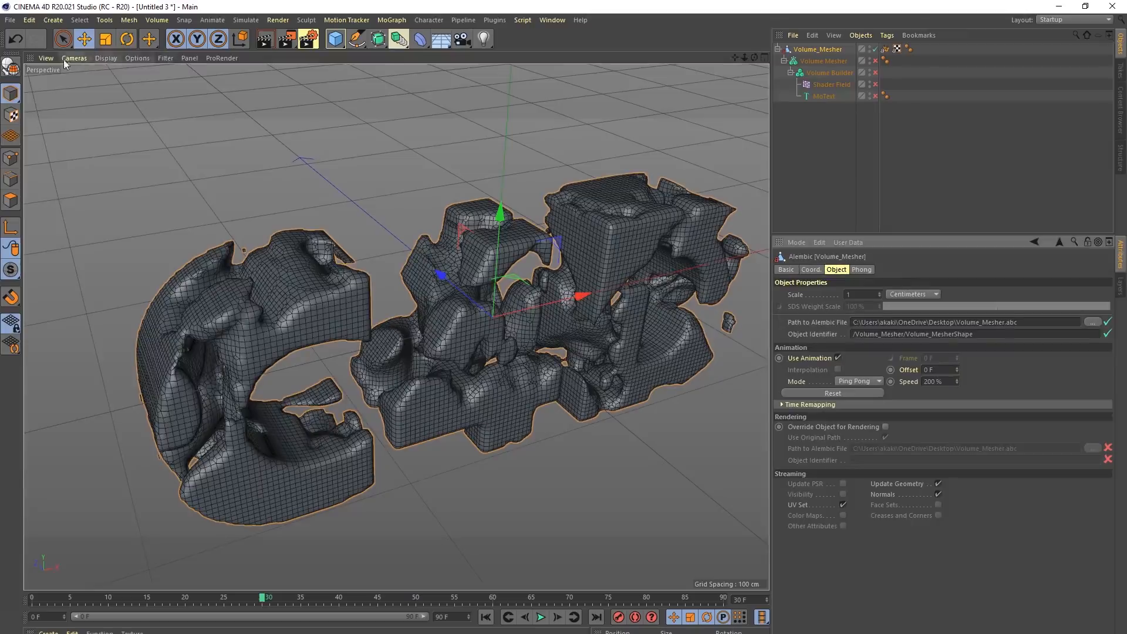
# Step: Send the current perspective view to the Picture Viewer, inspect the captured image and close the viewer
pyautogui.click(46, 58)
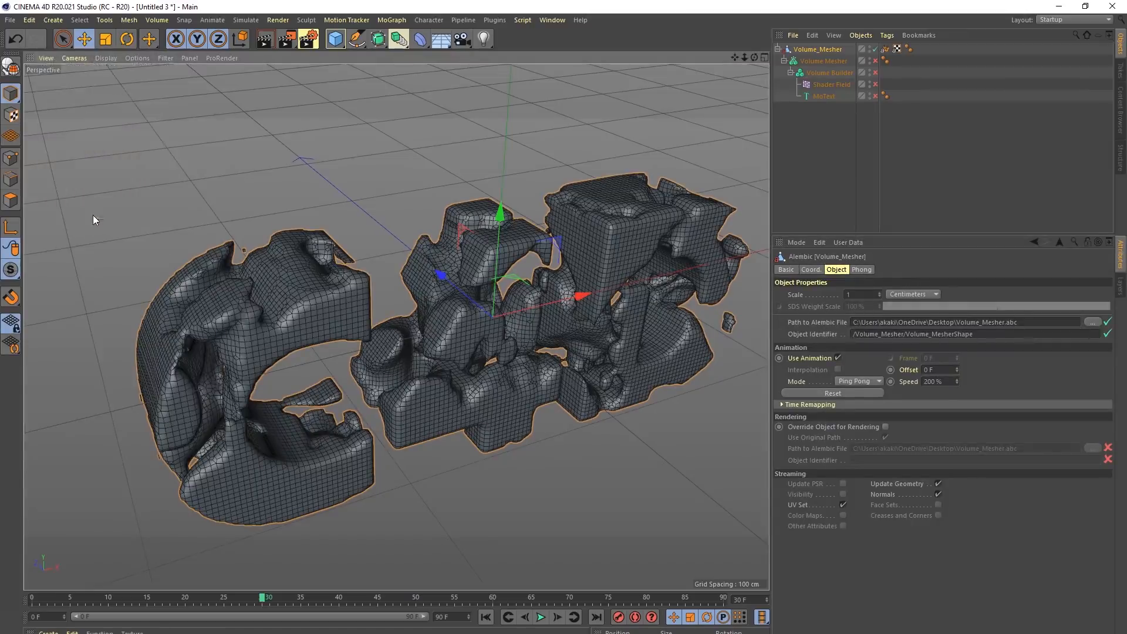
pyautogui.click(93, 214)
pyautogui.moveTo(506, 206); pyautogui.dragTo(390, 52)
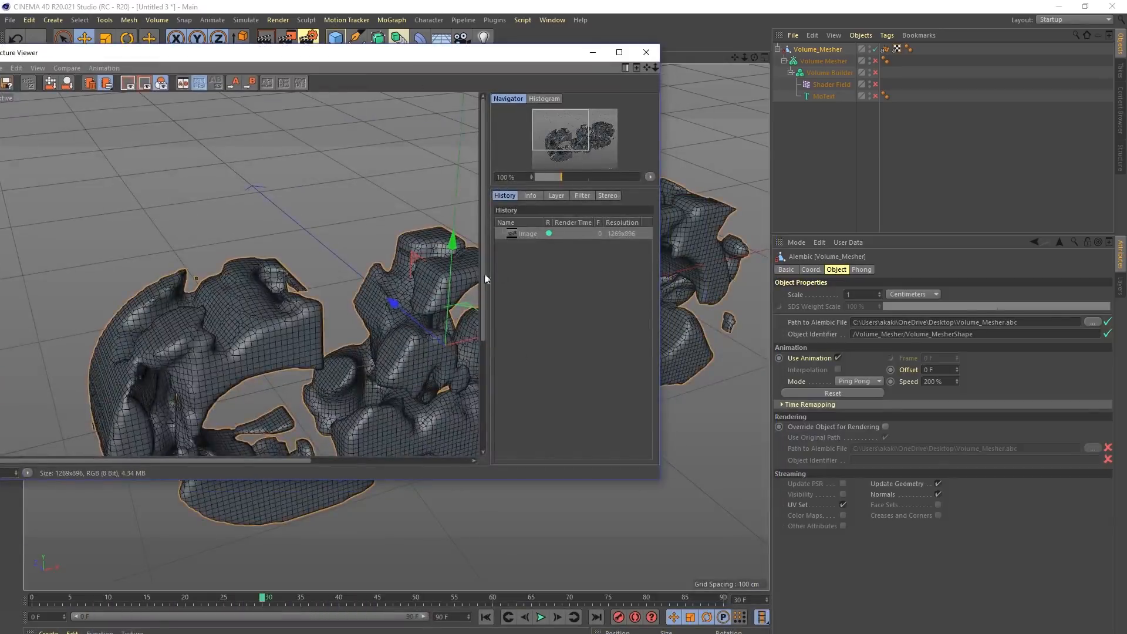
pyautogui.moveTo(423, 304); pyautogui.dragTo(298, 255)
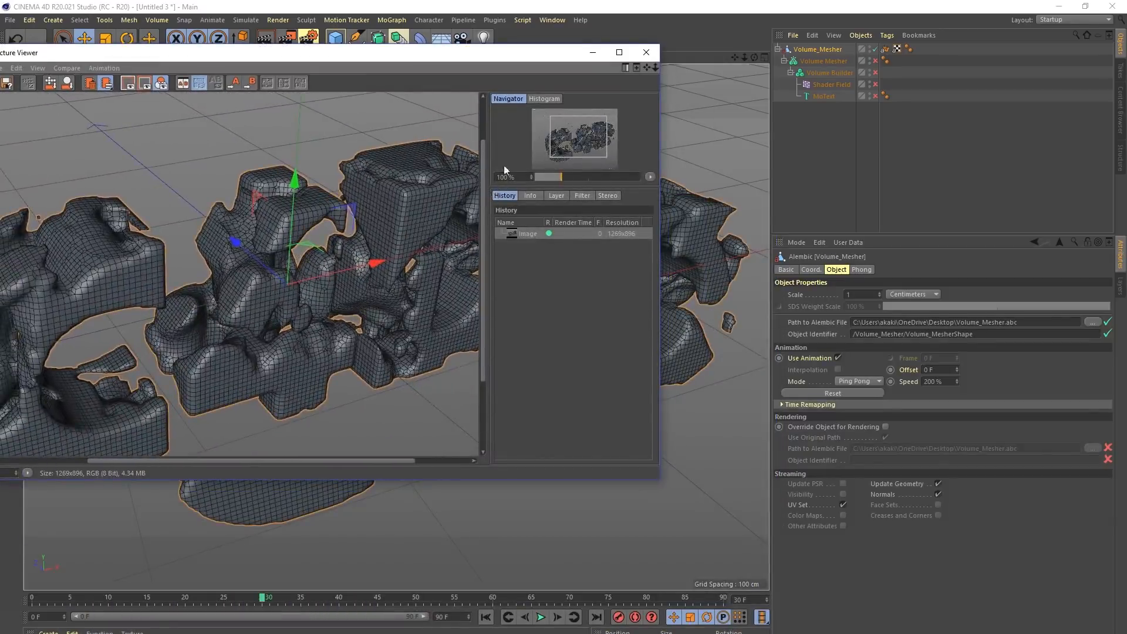
pyautogui.click(646, 52)
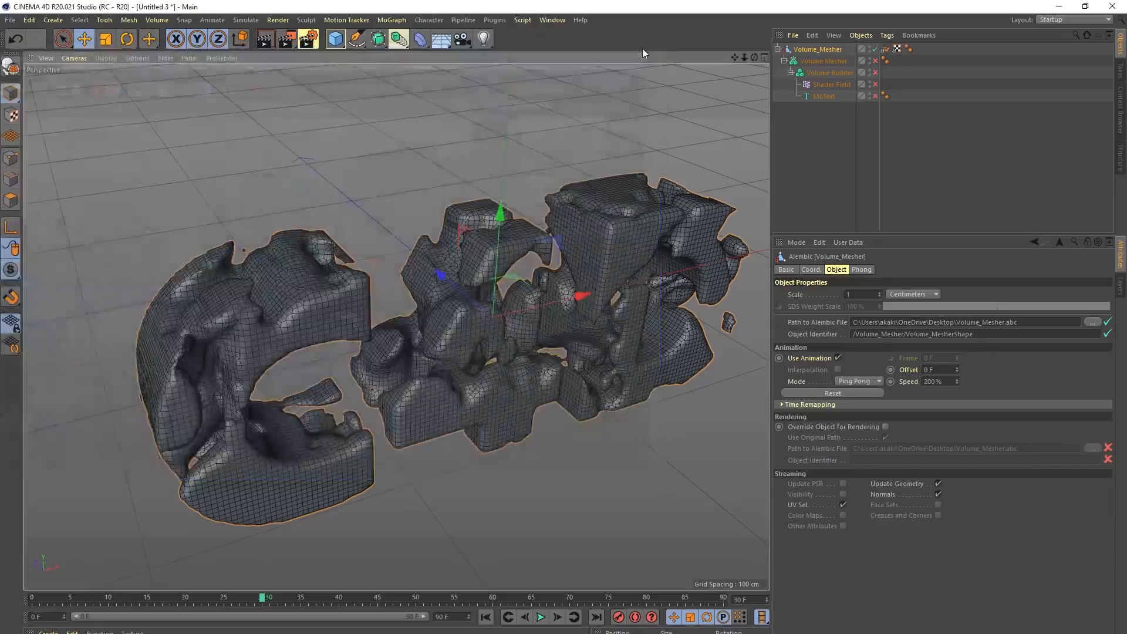
# Step: Switch to the Notepad feature list, review the points-removed-on-deletion and UV Morphing entries, and return to Cinema 4D
pyautogui.press('super+Tab')
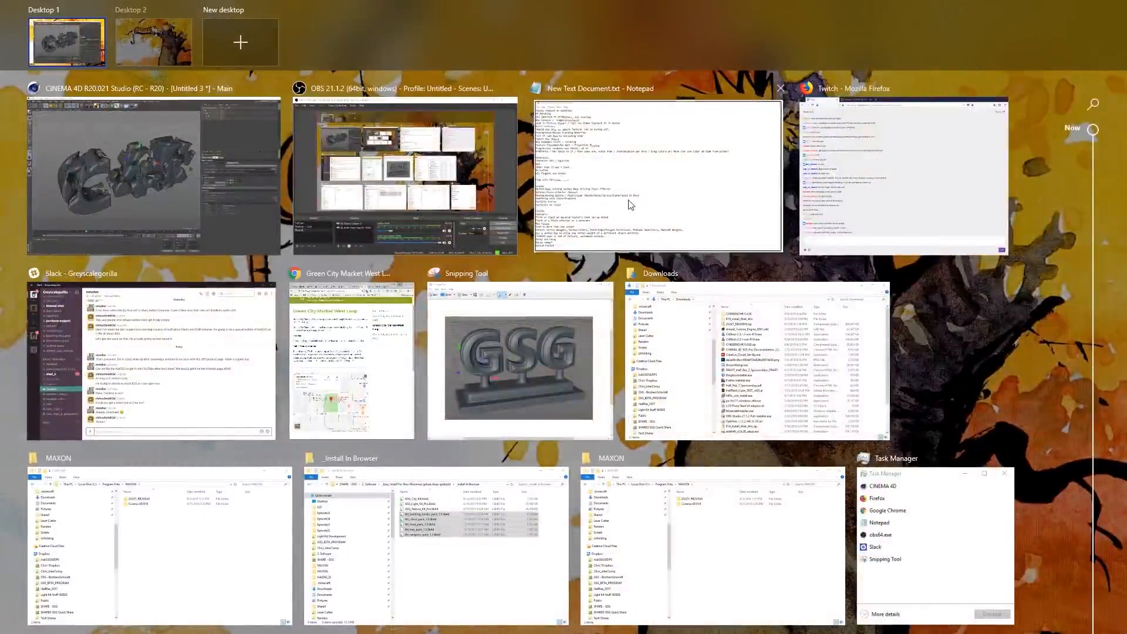
pyautogui.click(616, 170)
pyautogui.moveTo(35, 143); pyautogui.dragTo(109, 147)
pyautogui.click(121, 147)
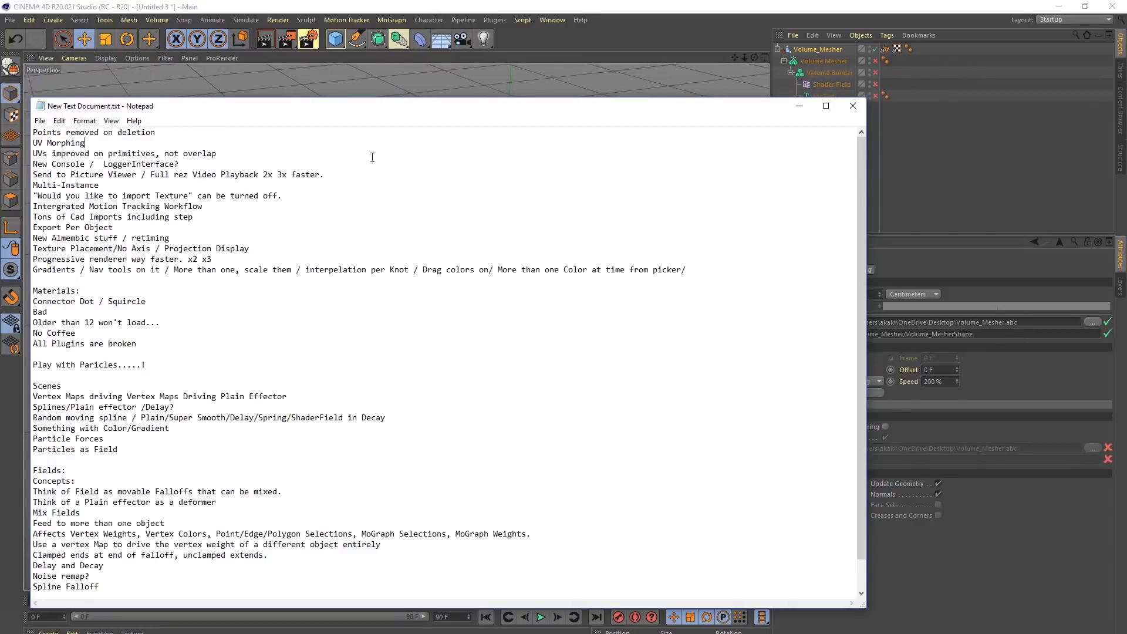
pyautogui.click(646, 23)
# Step: Start a new project, add a Sphere primitive and make it editable
pyautogui.hotkey('ctrl', 'n')
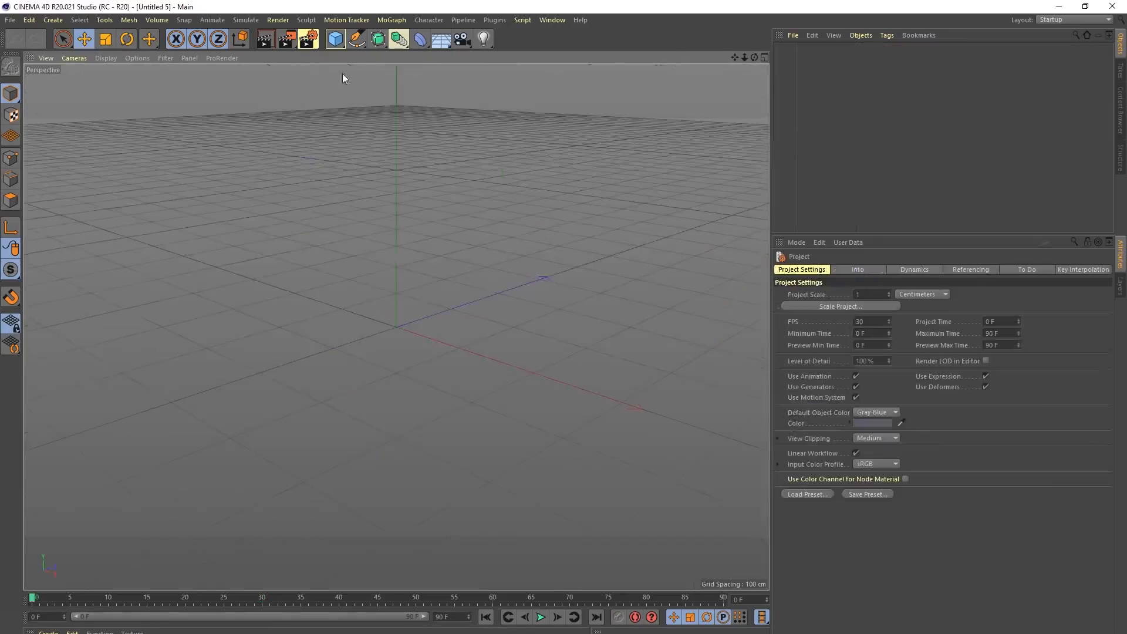
pyautogui.moveTo(329, 40); pyautogui.dragTo(568, 77)
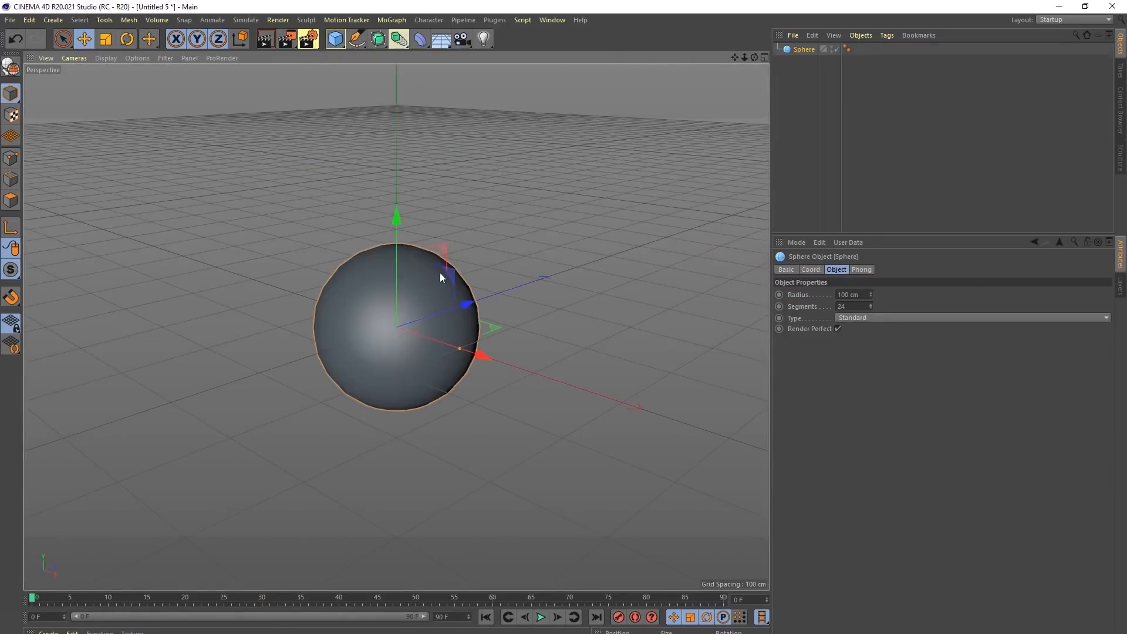
pyautogui.press('c')
pyautogui.keyDown('alt'); pyautogui.moveTo(424, 263); pyautogui.dragTo(417, 297); pyautogui.keyUp('alt')
pyautogui.scroll(5, 418, 297)
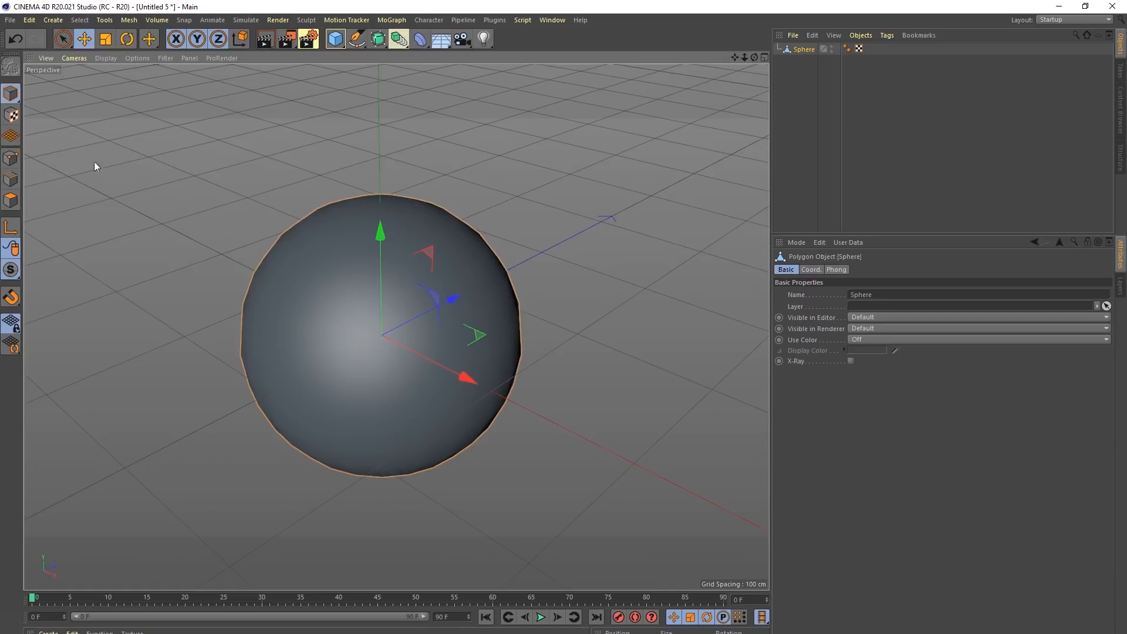
# Step: Delete a freehand ring of polygons from the sphere's front with Live Selection and inspect the opening in point mode
pyautogui.click(11, 200)
pyautogui.press('9')
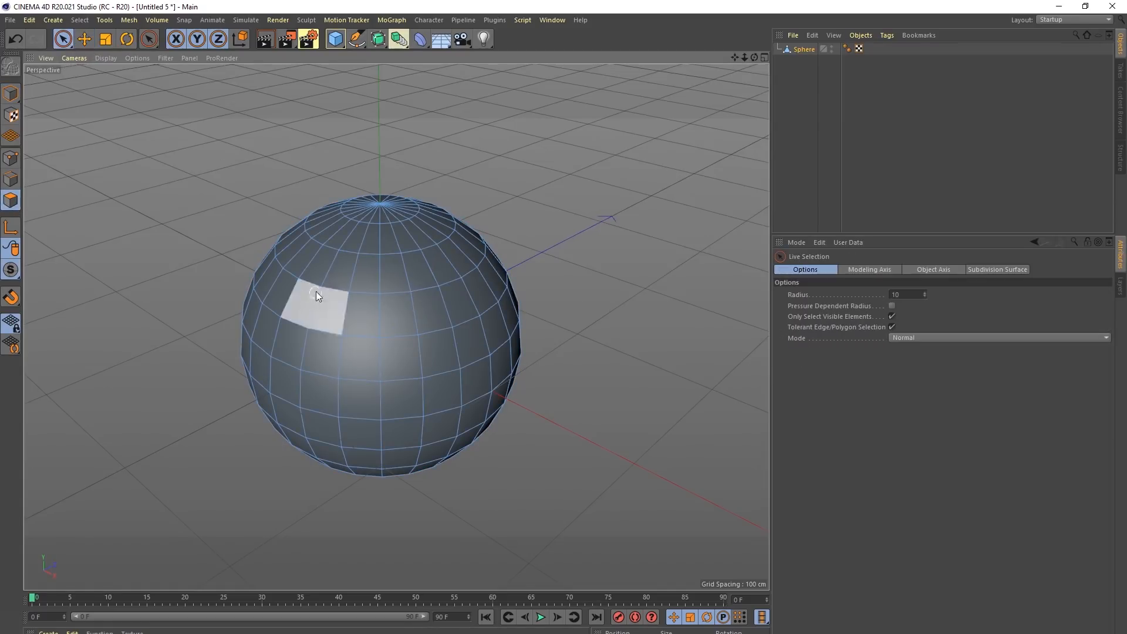
pyautogui.moveTo(312, 295); pyautogui.dragTo(299, 403)
pyautogui.press('Delete')
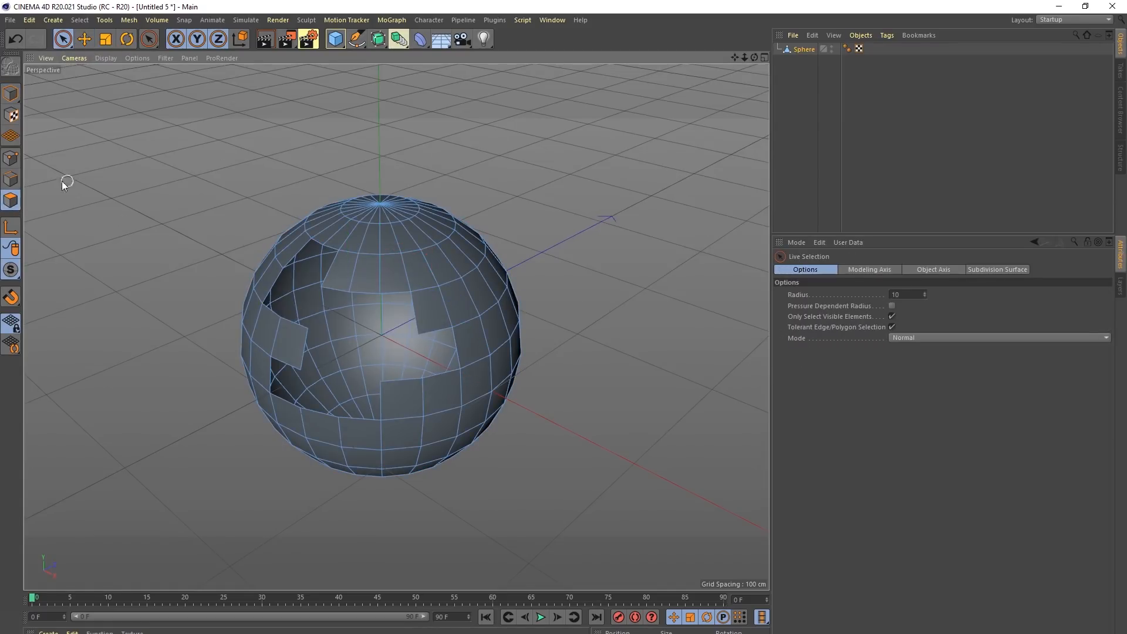
pyautogui.click(11, 158)
pyautogui.keyDown('alt'); pyautogui.moveTo(378, 341); pyautogui.dragTo(296, 272); pyautogui.keyUp('alt')
# Step: Delete another strip of polygons beside the sphere's opening and inspect the mesh in point mode
pyautogui.click(10, 200)
pyautogui.moveTo(428, 232); pyautogui.dragTo(491, 352)
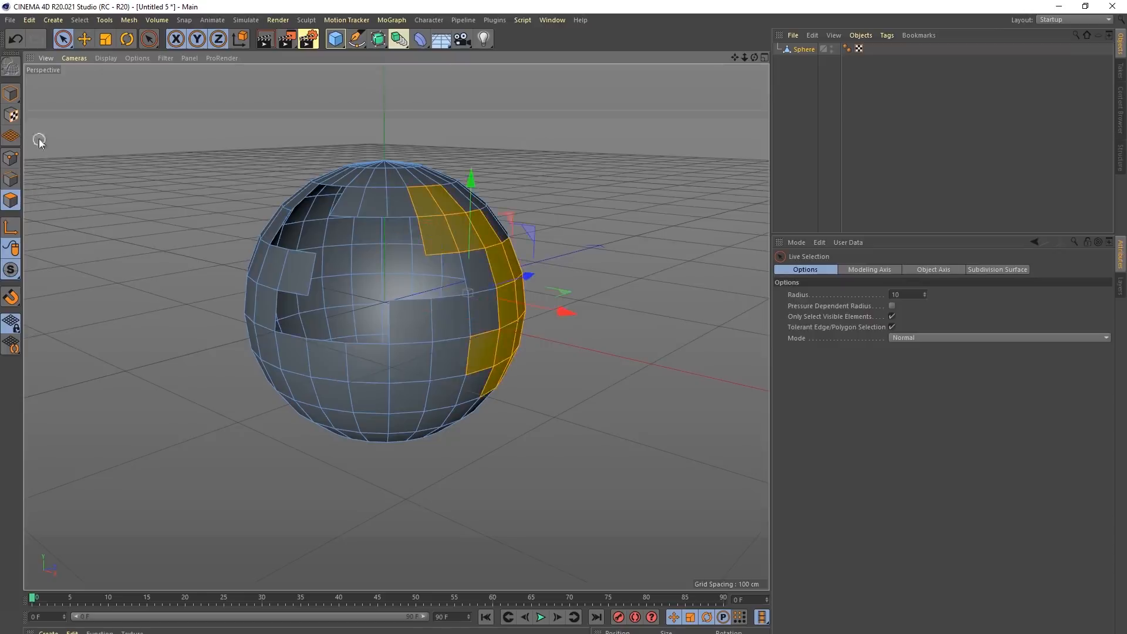
pyautogui.press('Delete')
pyautogui.click(11, 158)
pyautogui.keyDown('alt'); pyautogui.moveTo(322, 252); pyautogui.dragTo(362, 317); pyautogui.keyUp('alt')
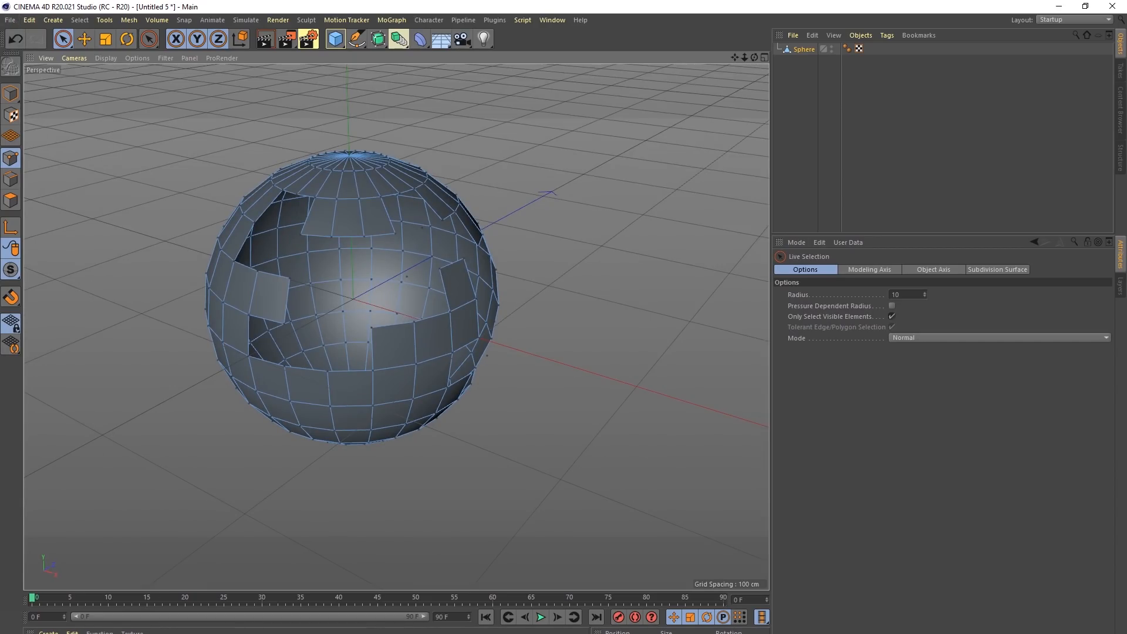
# Step: Create a new material and open it in the Material Editor
pyautogui.doubleClick(52, 633)
pyautogui.doubleClick(53, 633)
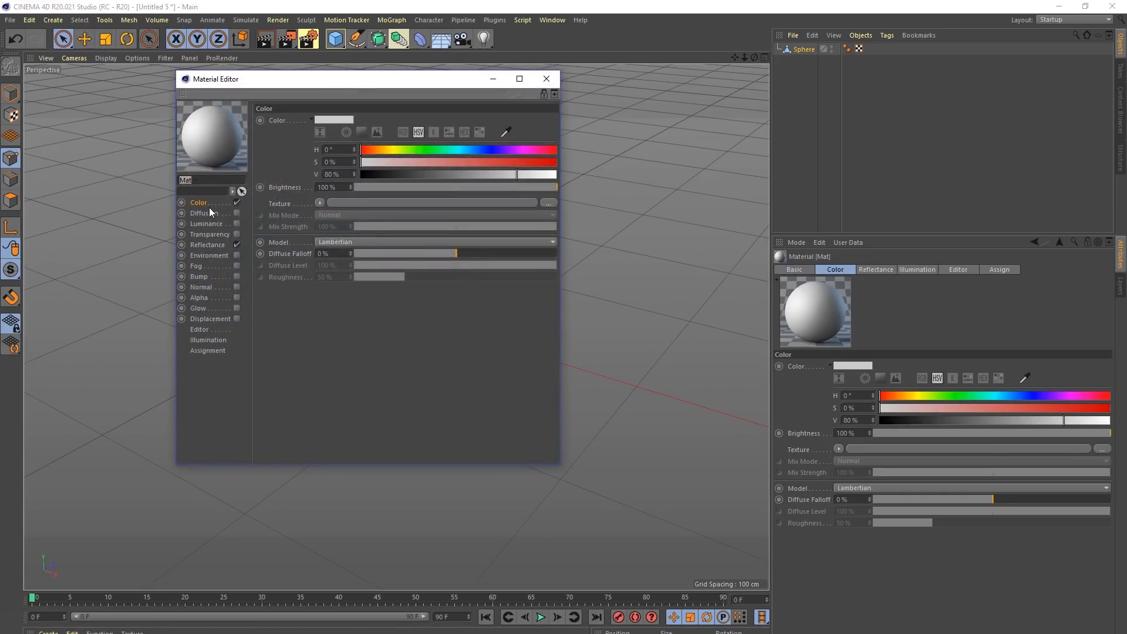
# Step: Change the material's preview shape to Torus and rotate the preview
pyautogui.click(47, 633)
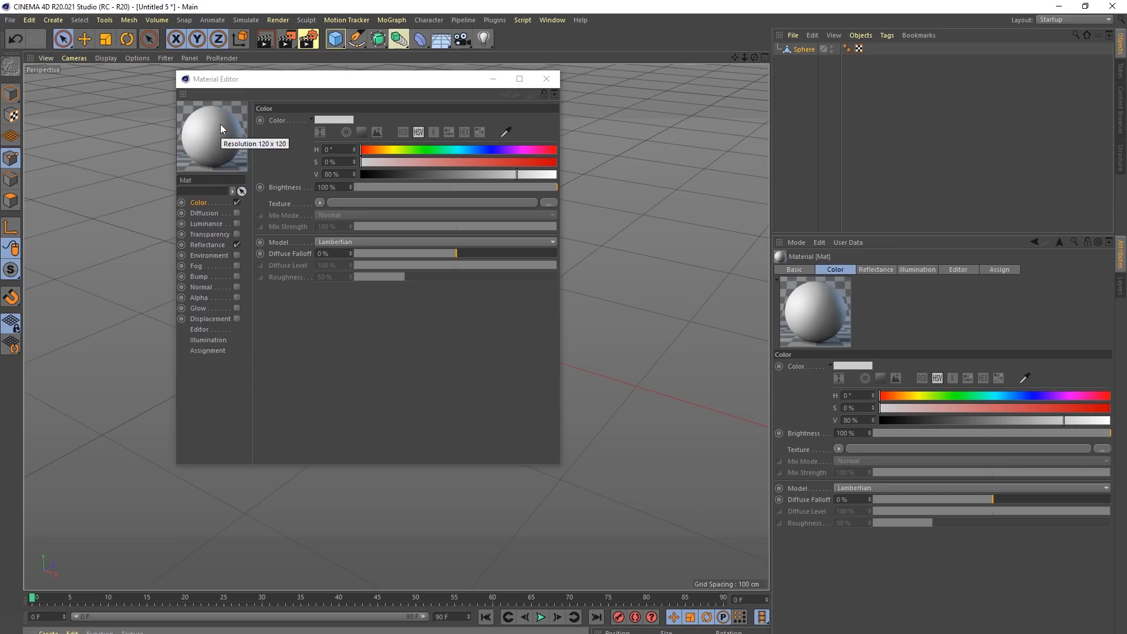
pyautogui.press('F5')
pyautogui.press('F1')
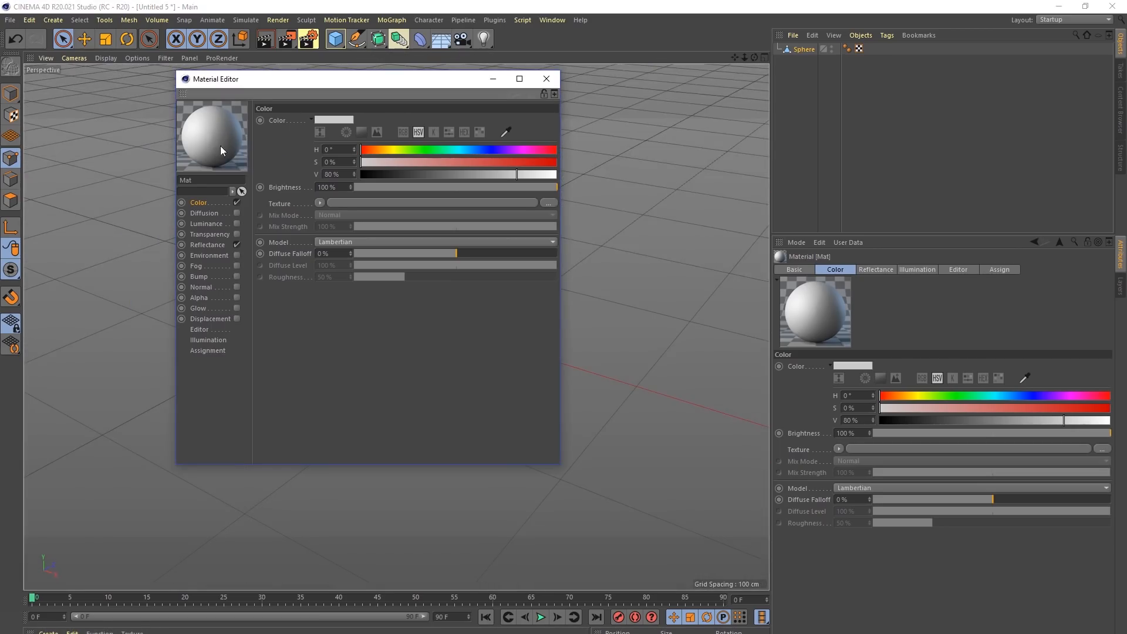
pyautogui.moveTo(224, 146); pyautogui.dragTo(171, 227, button='middle')
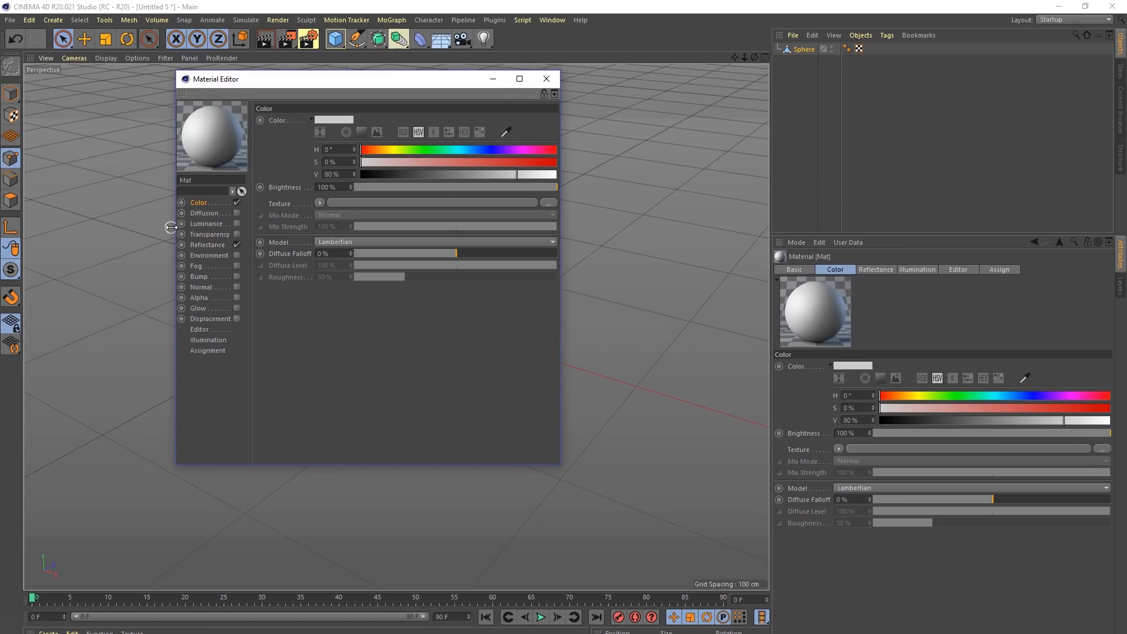
pyautogui.rightClick(207, 138)
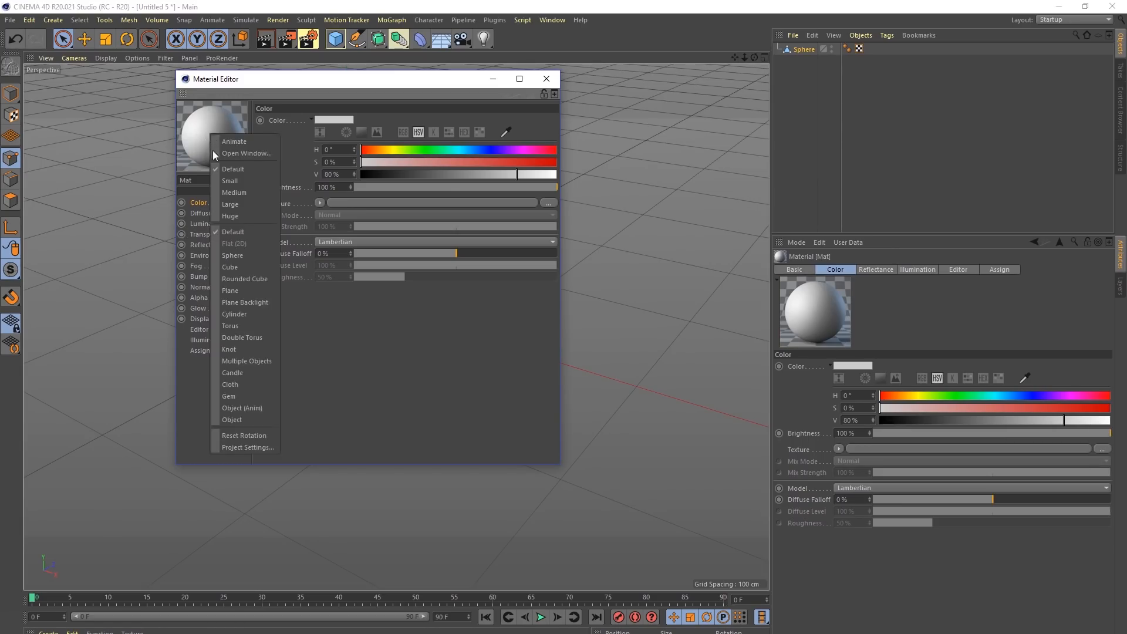
pyautogui.click(248, 328)
pyautogui.moveTo(212, 138); pyautogui.dragTo(205, 163, button='middle')
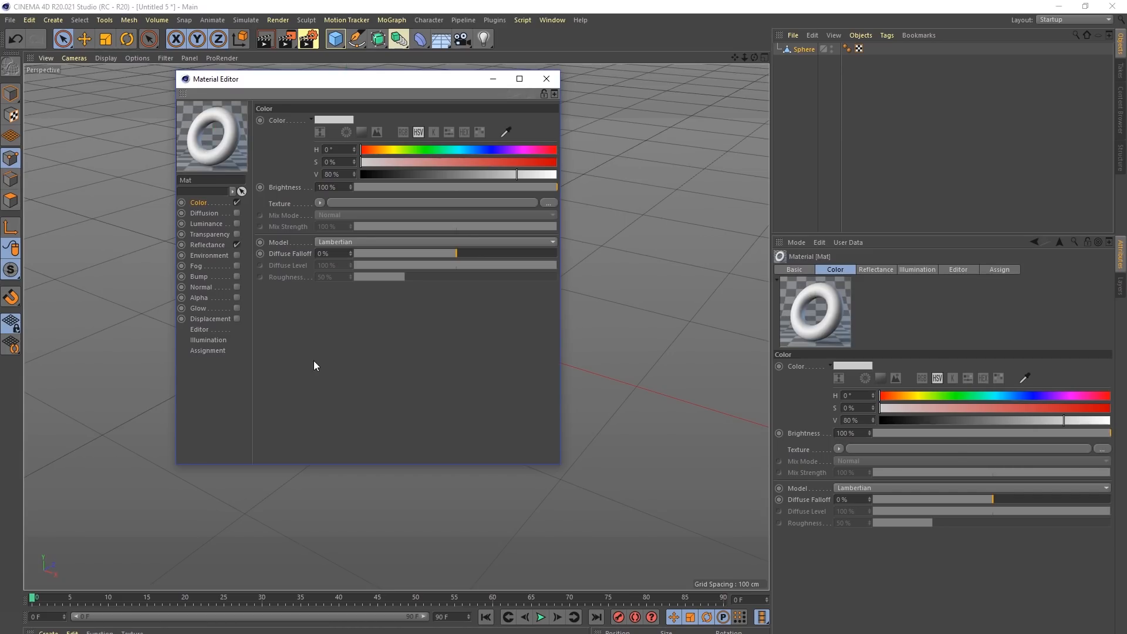
# Step: Browse the Desktop and Episode25 folders for an image to use as the Color channel's texture
pyautogui.click(322, 202)
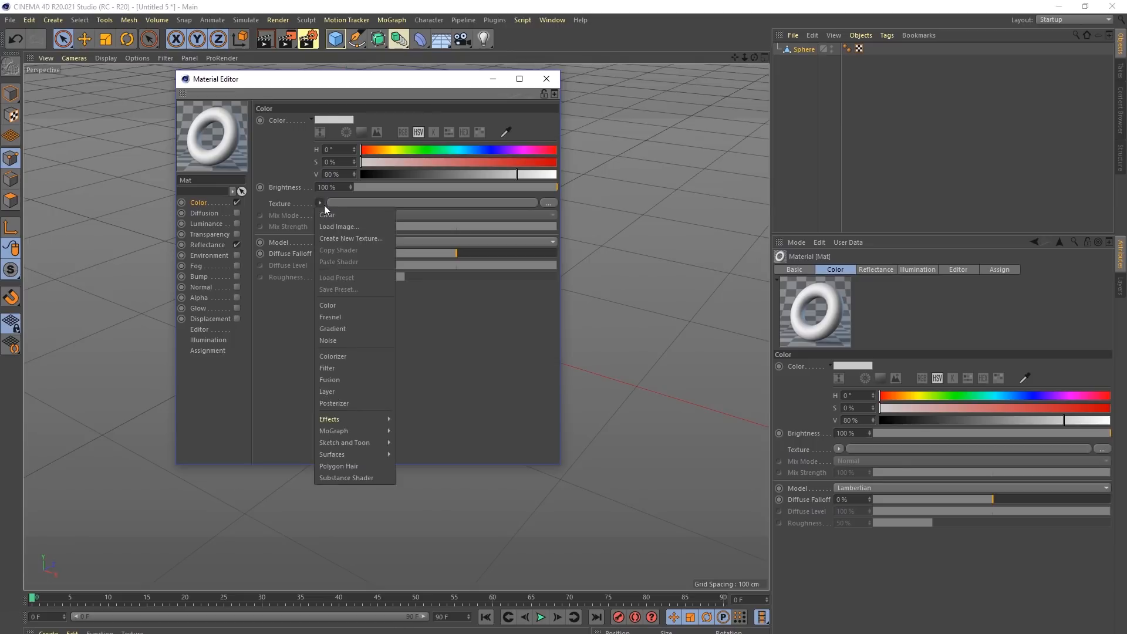
pyautogui.click(545, 314)
pyautogui.click(548, 203)
pyautogui.scroll(-1, 394, 329)
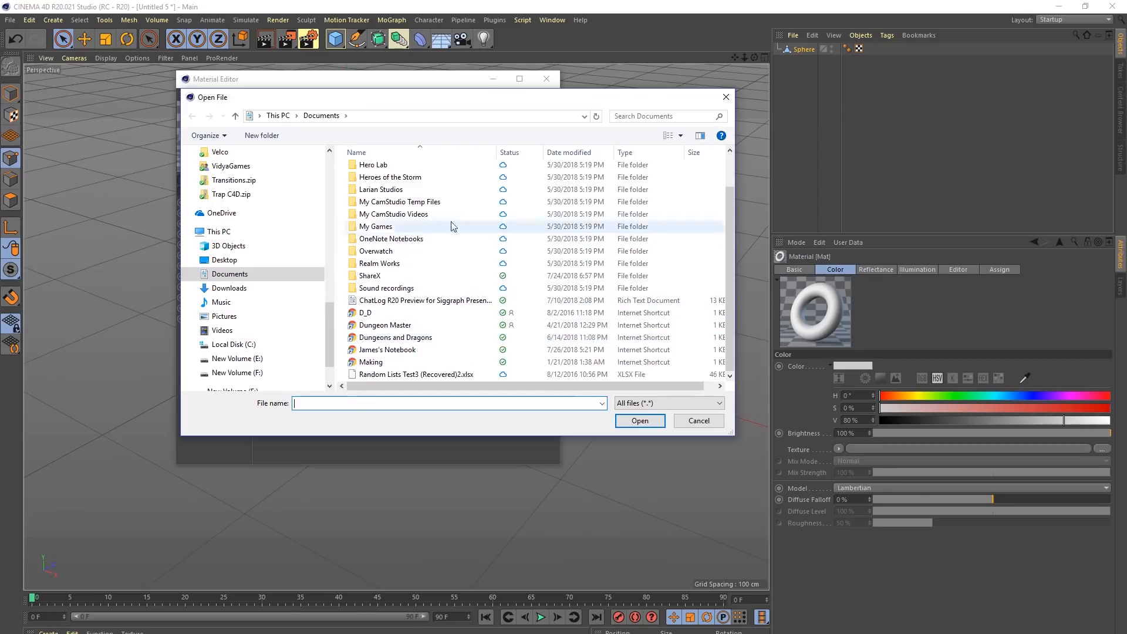
pyautogui.scroll(1, 253, 185)
pyautogui.scroll(5, 252, 185)
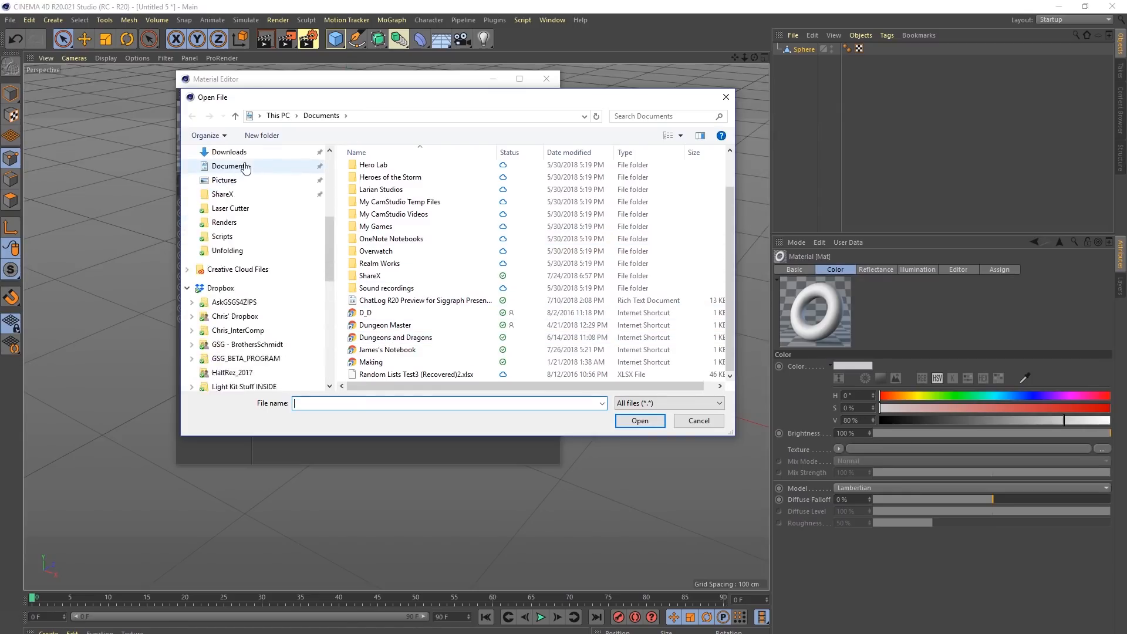
pyautogui.scroll(1, 233, 161)
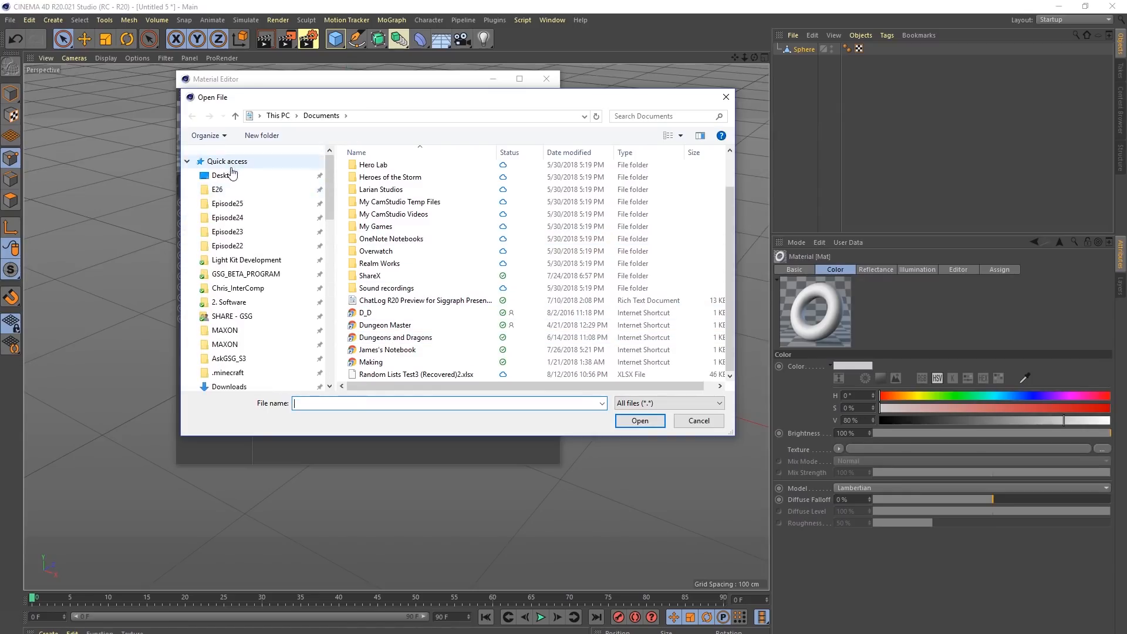
pyautogui.click(225, 175)
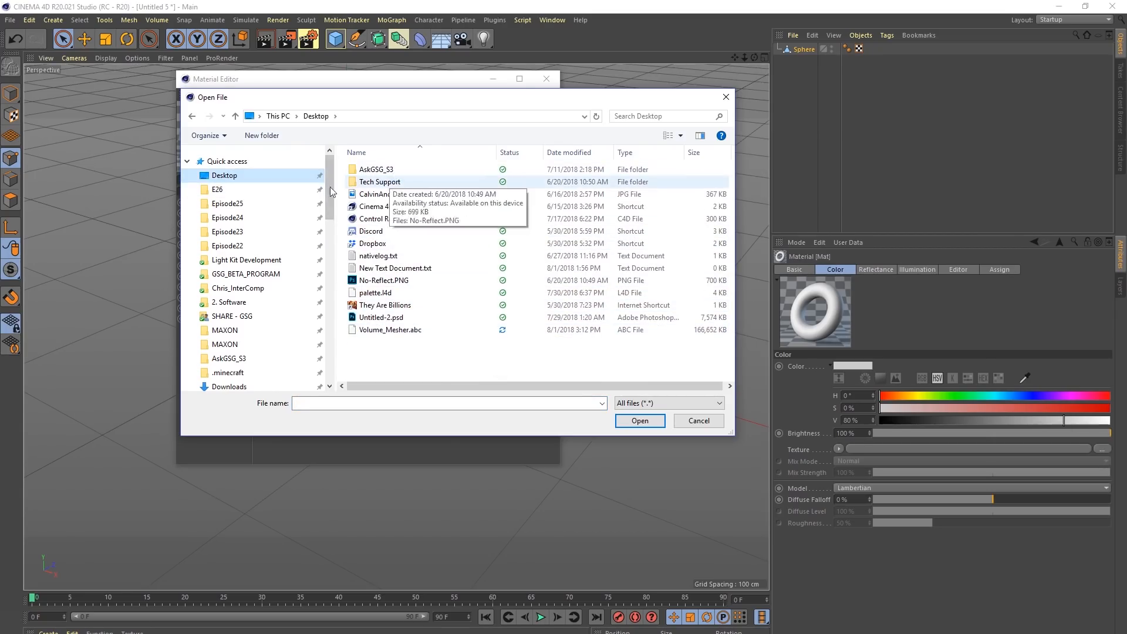
pyautogui.click(261, 204)
pyautogui.doubleClick(375, 182)
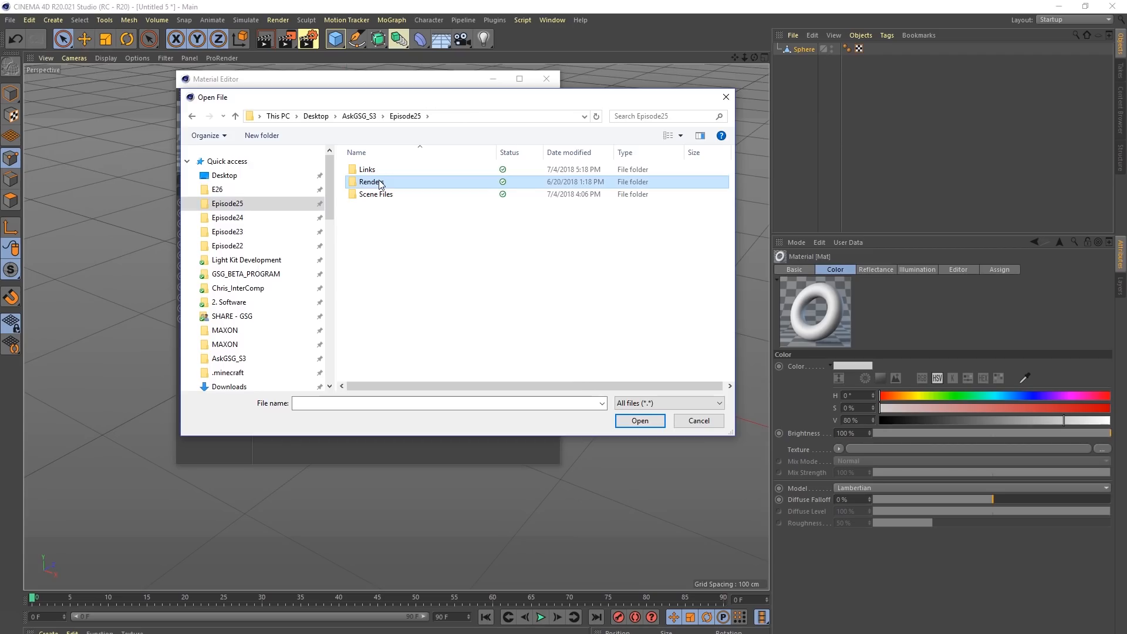
pyautogui.click(411, 116)
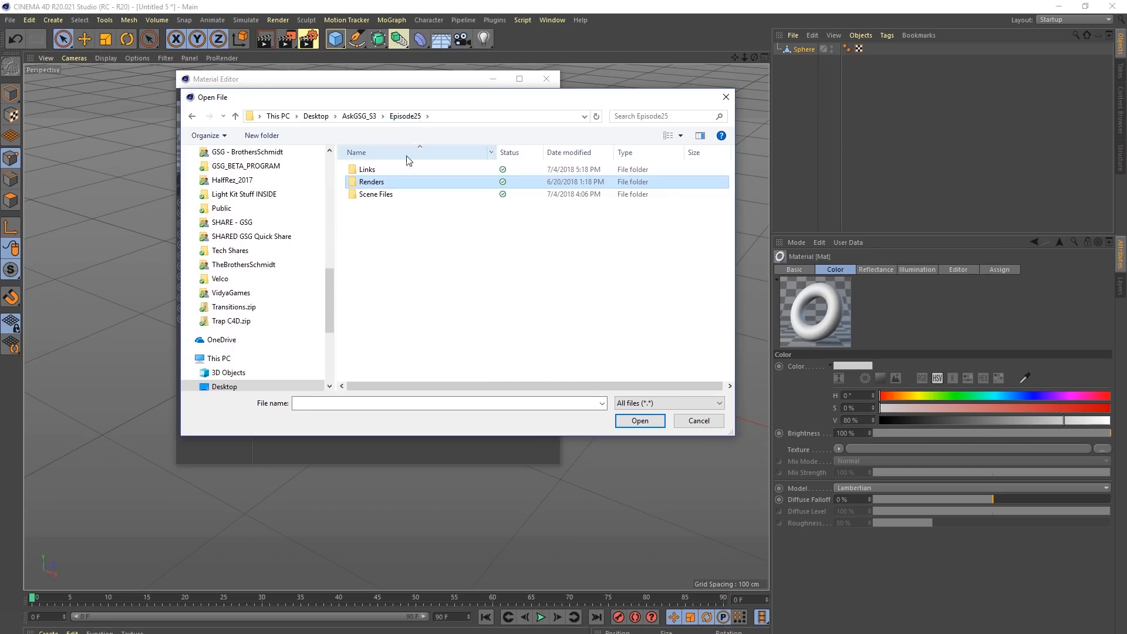
# Step: Check the Episode22 folder and Episode23's Renders folder for a texture image
pyautogui.scroll(10, 246, 223)
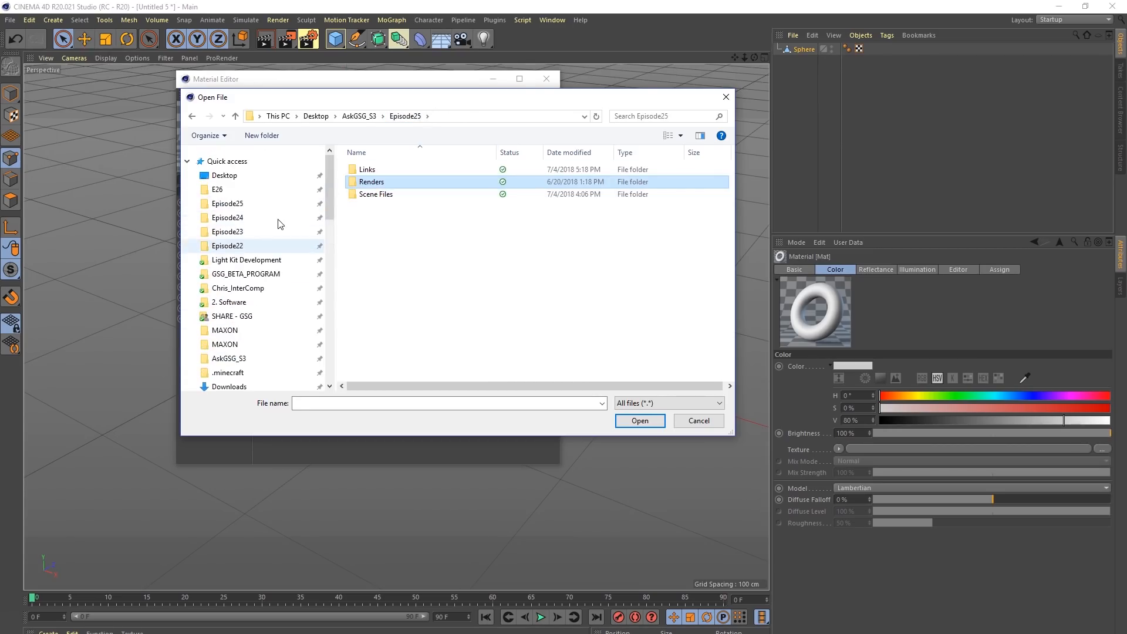
pyautogui.click(251, 246)
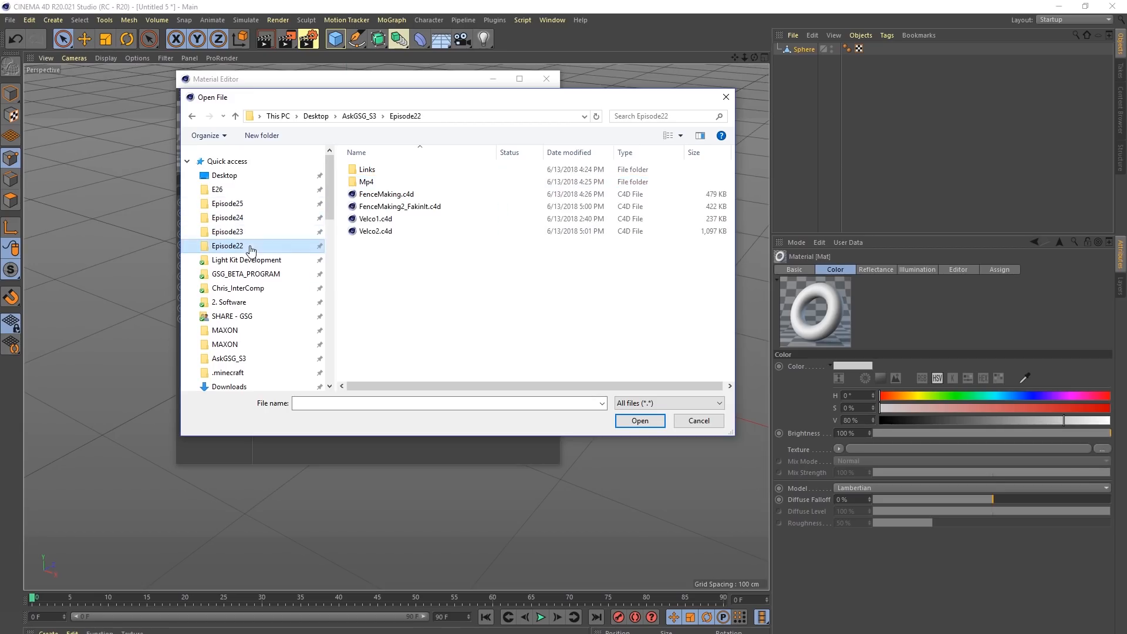
pyautogui.click(276, 232)
pyautogui.doubleClick(371, 181)
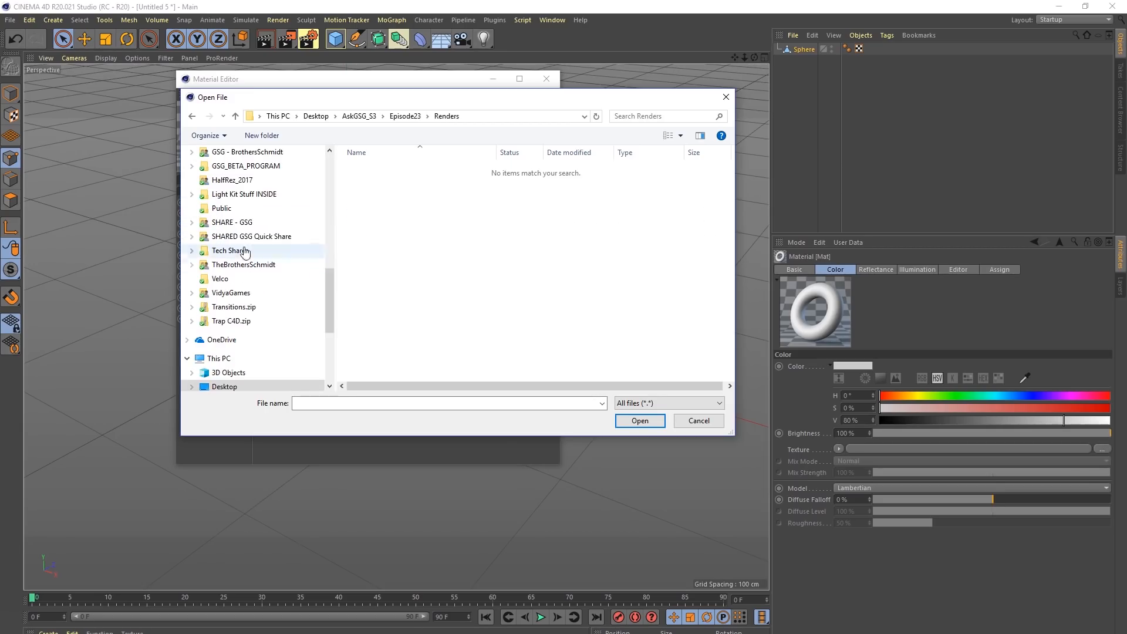
pyautogui.moveTo(330, 294); pyautogui.dragTo(329, 244)
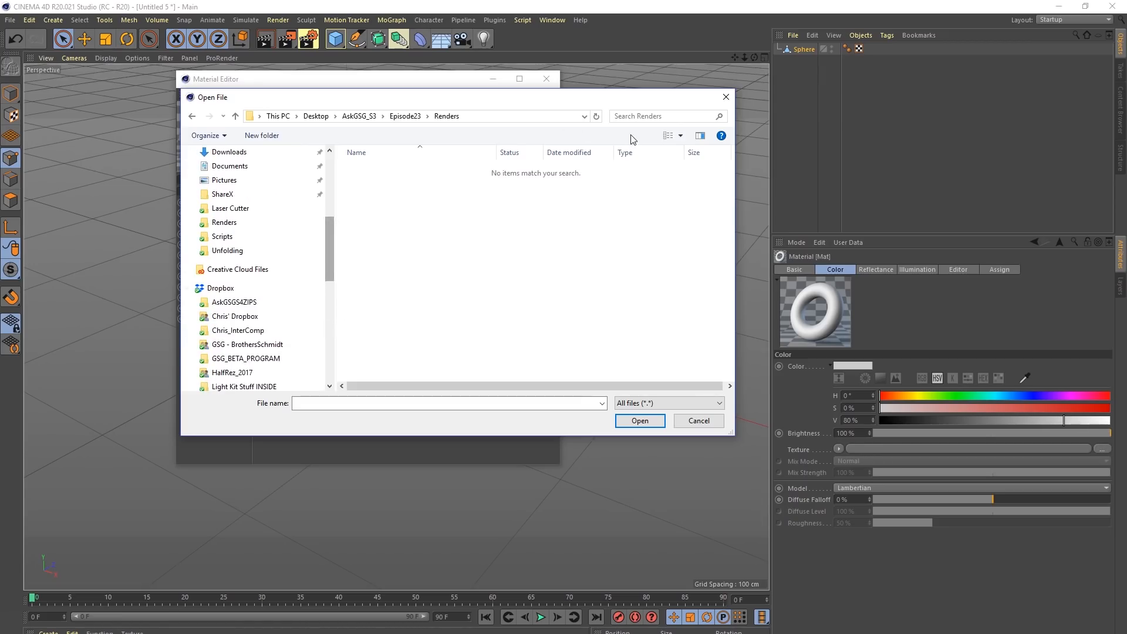
# Step: Search This PC for .jpg files in the texture's file browser
pyautogui.click(633, 116)
pyautogui.write('.jpg')
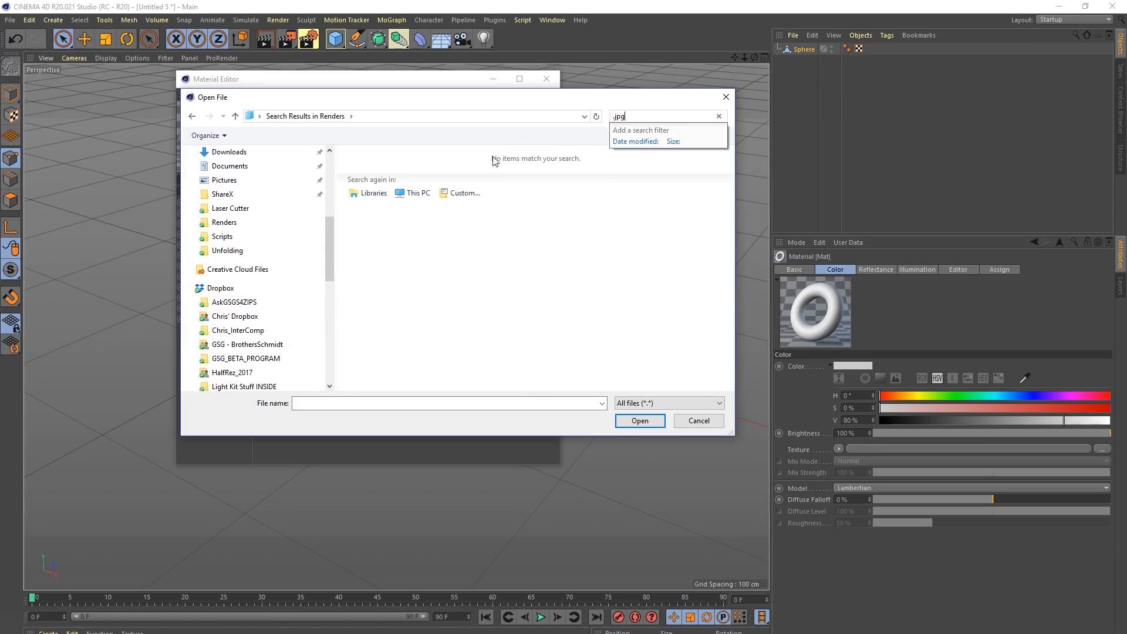
pyautogui.click(418, 194)
pyautogui.click(637, 116)
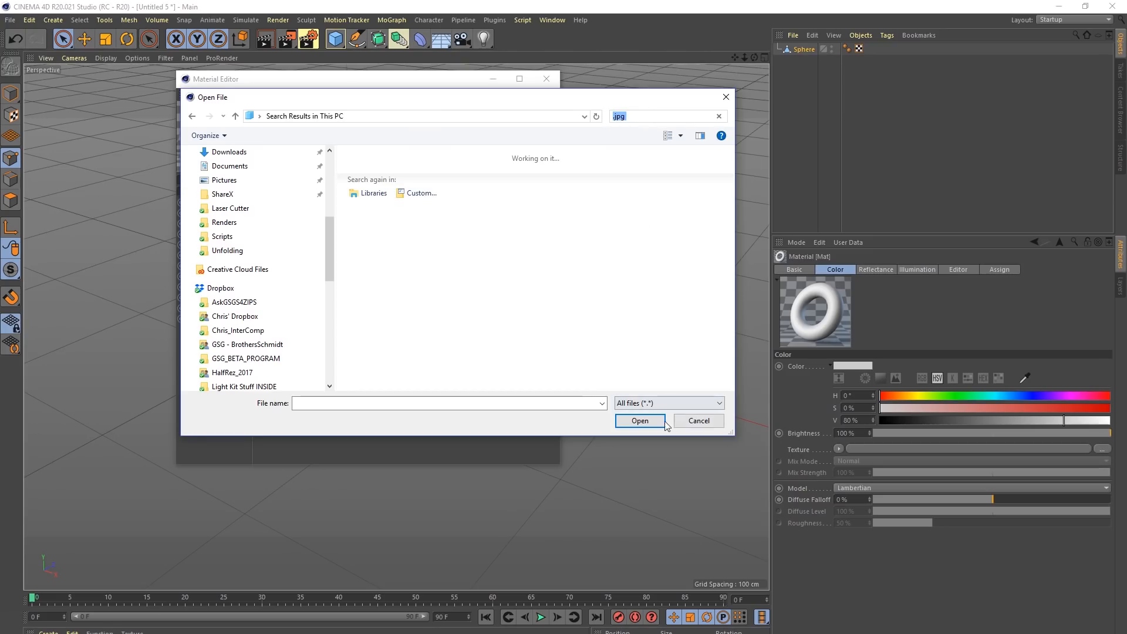
pyautogui.click(659, 116)
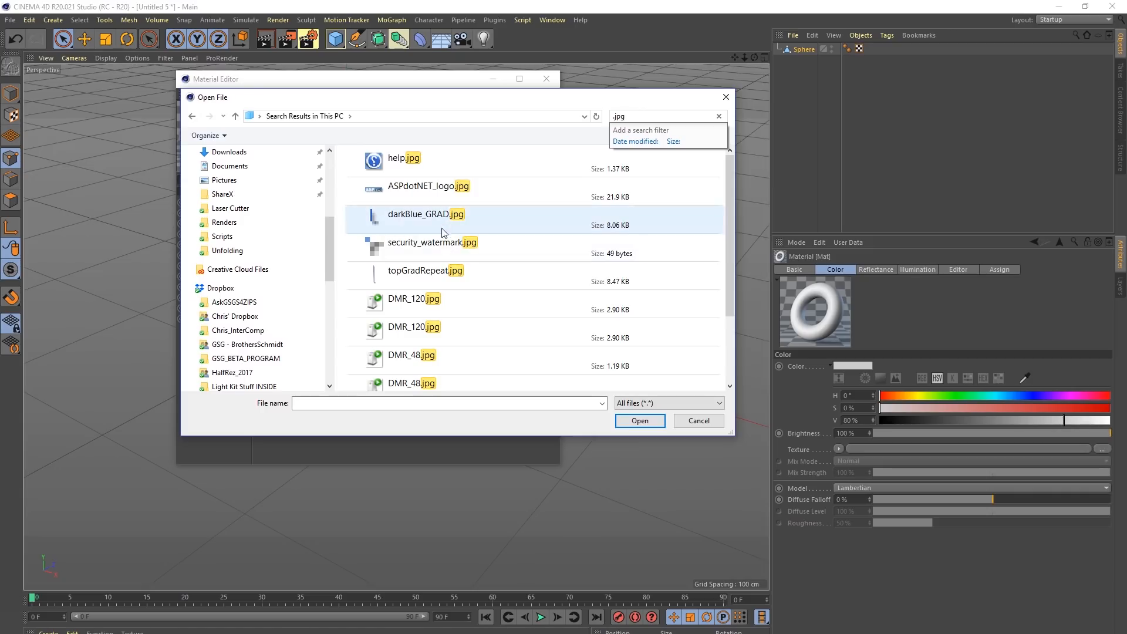
# Step: Load security_watermark.jpg as the Color texture without copying it to the project location, and clear the texture again
pyautogui.click(458, 254)
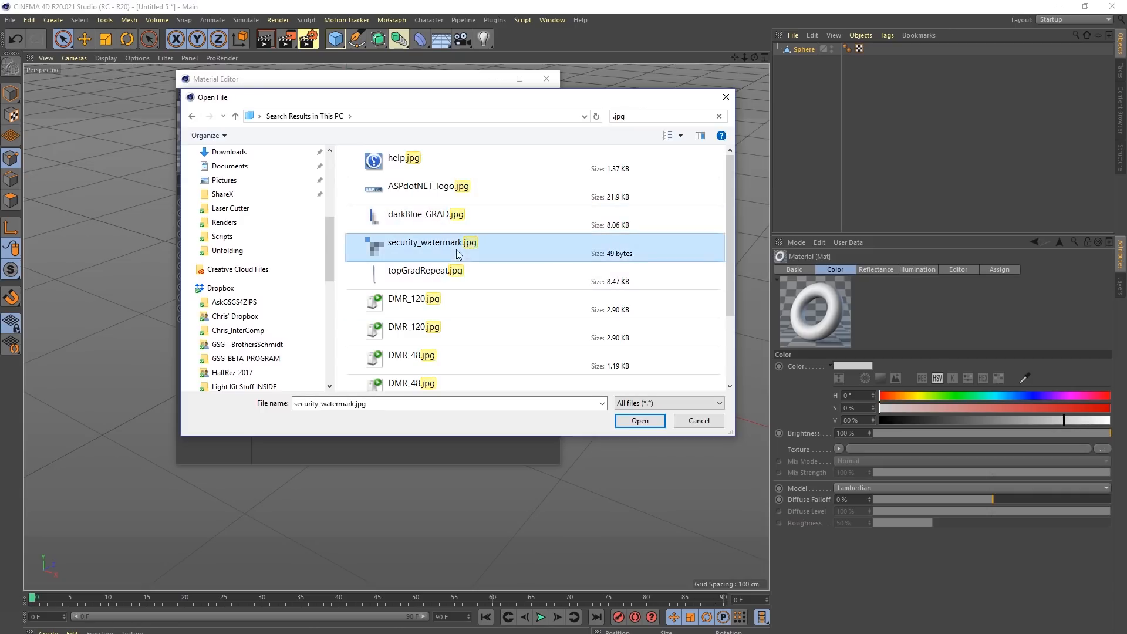
pyautogui.click(637, 421)
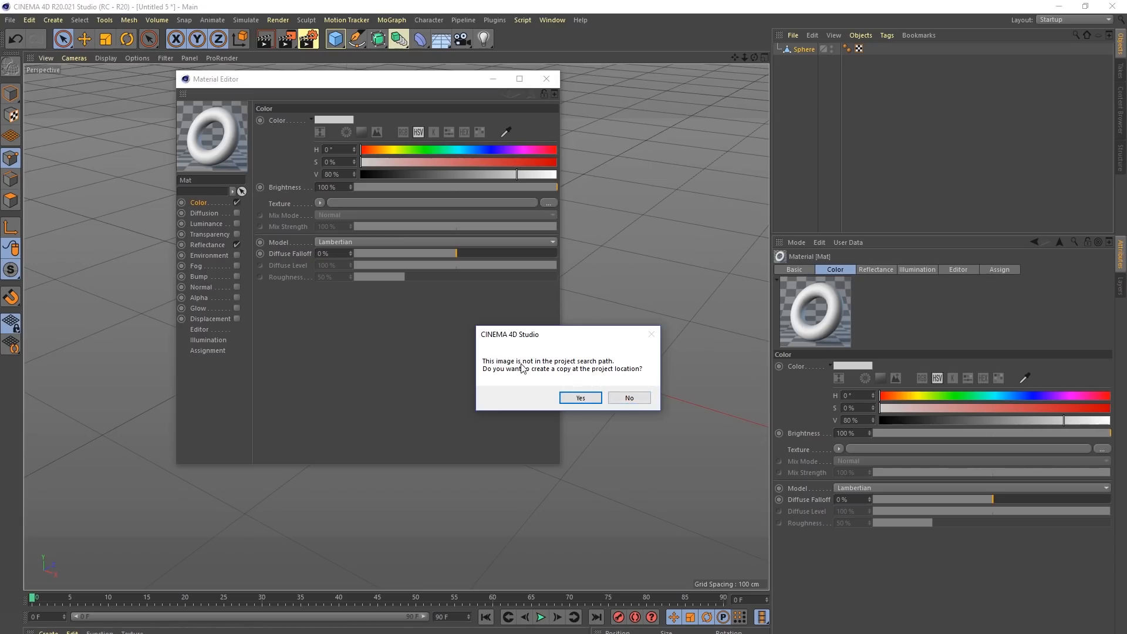
pyautogui.click(633, 399)
pyautogui.click(634, 398)
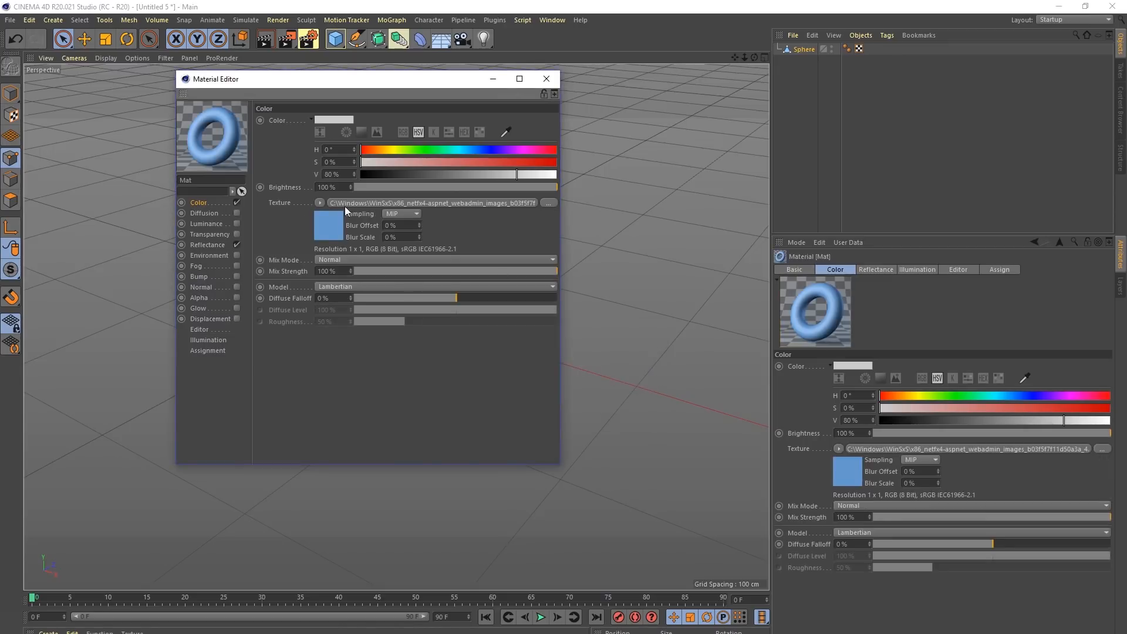
pyautogui.click(321, 204)
pyautogui.click(335, 220)
# Step: Switch to New Text Document.txt in Notepad to read the feature notes, and return to Cinema 4D
pyautogui.press('super+Tab')
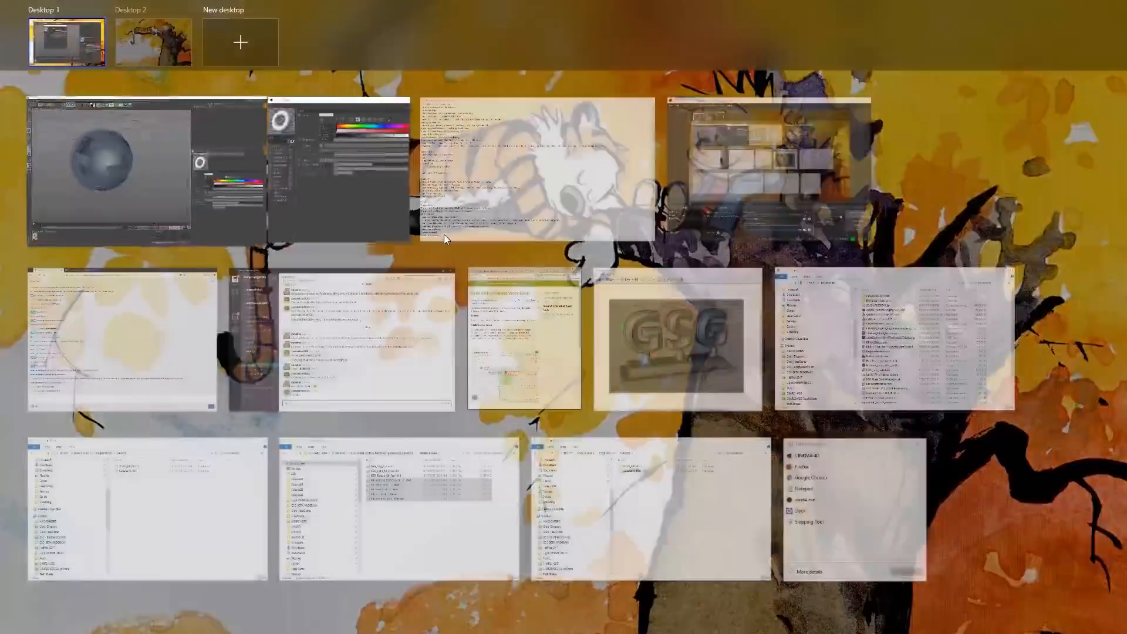
pyautogui.click(468, 225)
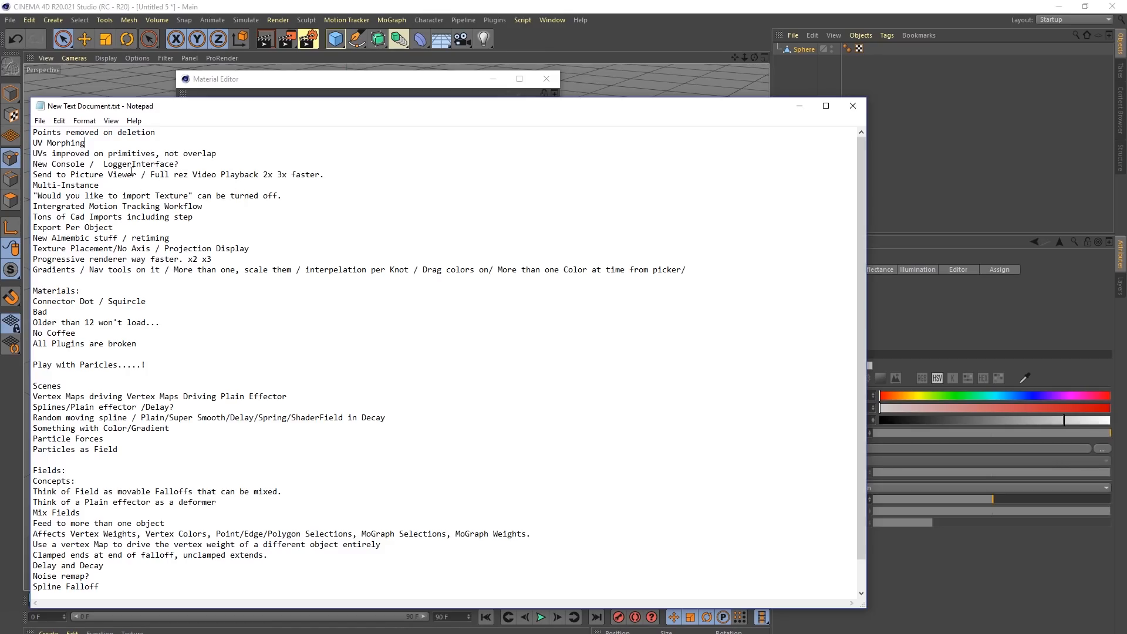
pyautogui.click(668, 36)
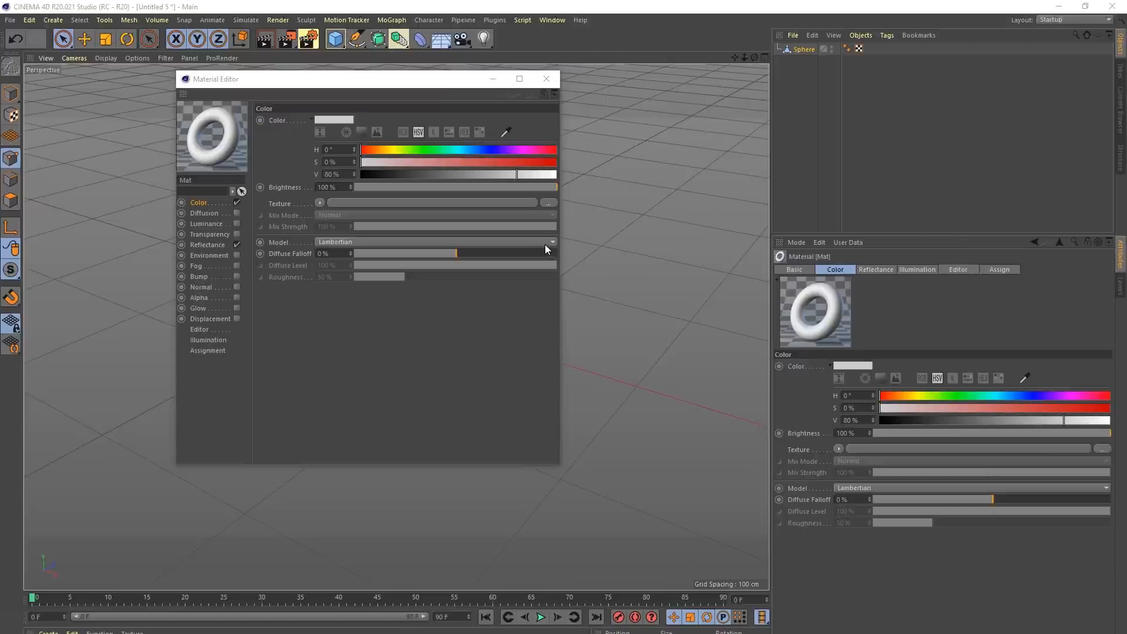
pyautogui.press('super+Tab')
pyautogui.click(354, 193)
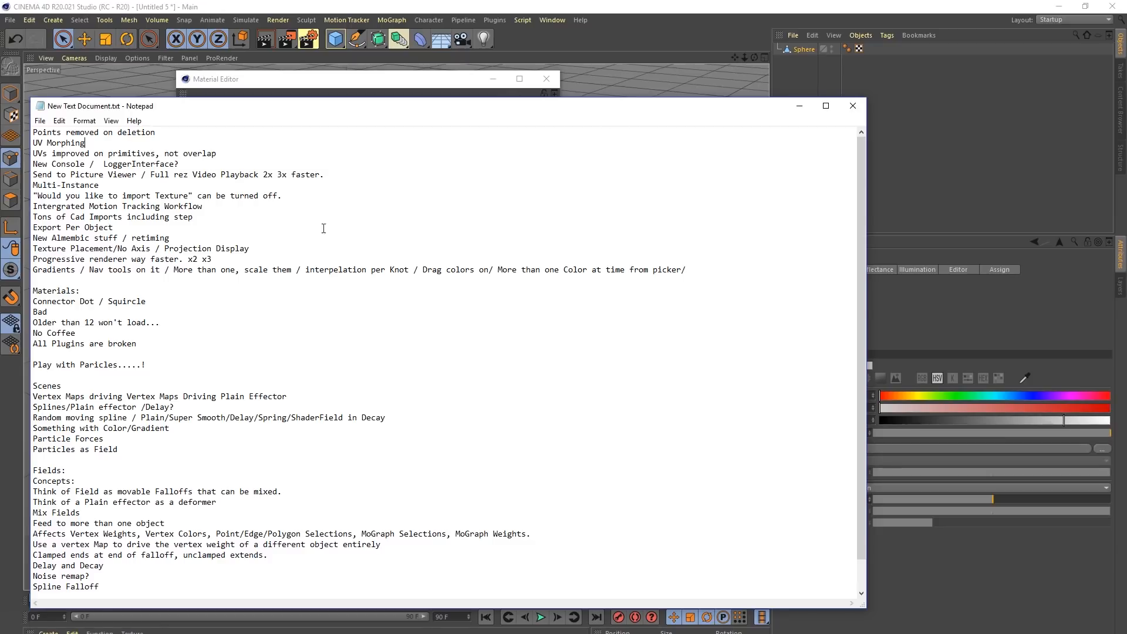
pyautogui.click(696, 15)
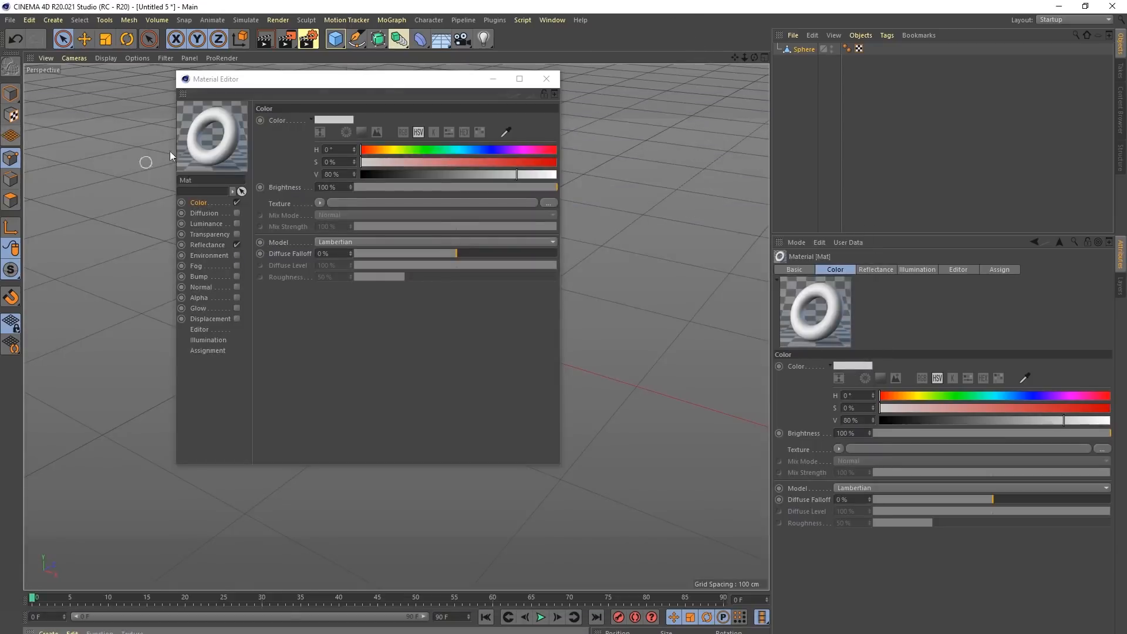
# Step: Close the Material Editor and replace the sphere with a Cube primitive
pyautogui.click(543, 79)
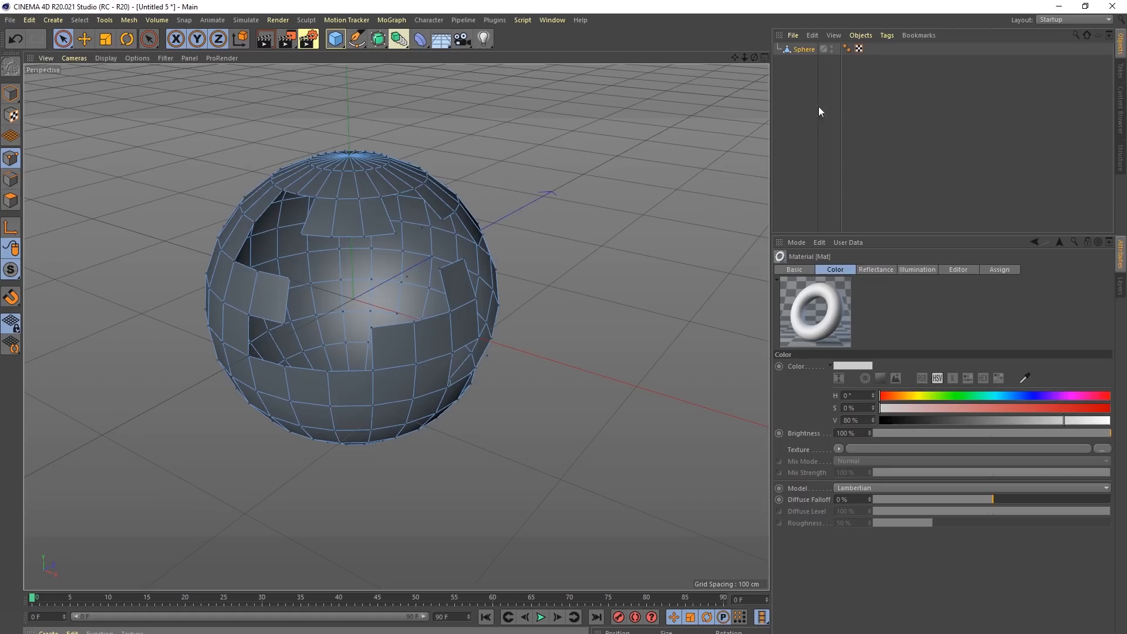
pyautogui.click(787, 50)
pyautogui.press('Delete')
pyautogui.click(338, 43)
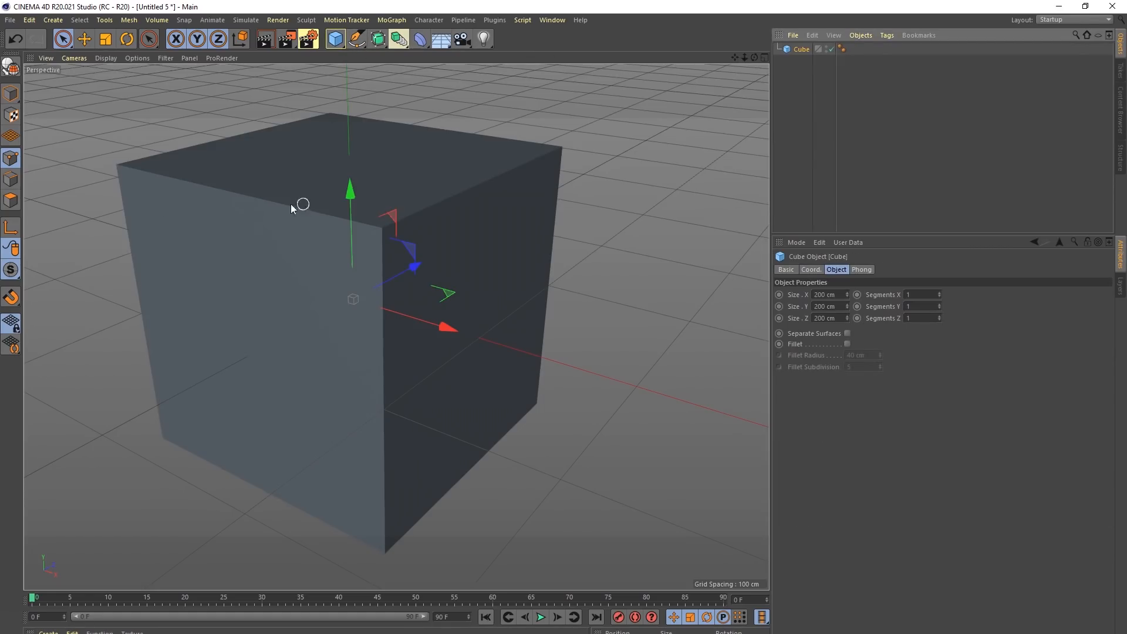
# Step: Apply the Mat material to the cube and activate Model mode
pyautogui.moveTo(45, 633)
pyautogui.mouseDown()
pyautogui.moveTo(838, 70)
pyautogui.moveTo(803, 49)
pyautogui.mouseUp()
pyautogui.keyDown('alt'); pyautogui.moveTo(379, 276); pyautogui.dragTo(337, 258); pyautogui.keyUp('alt')
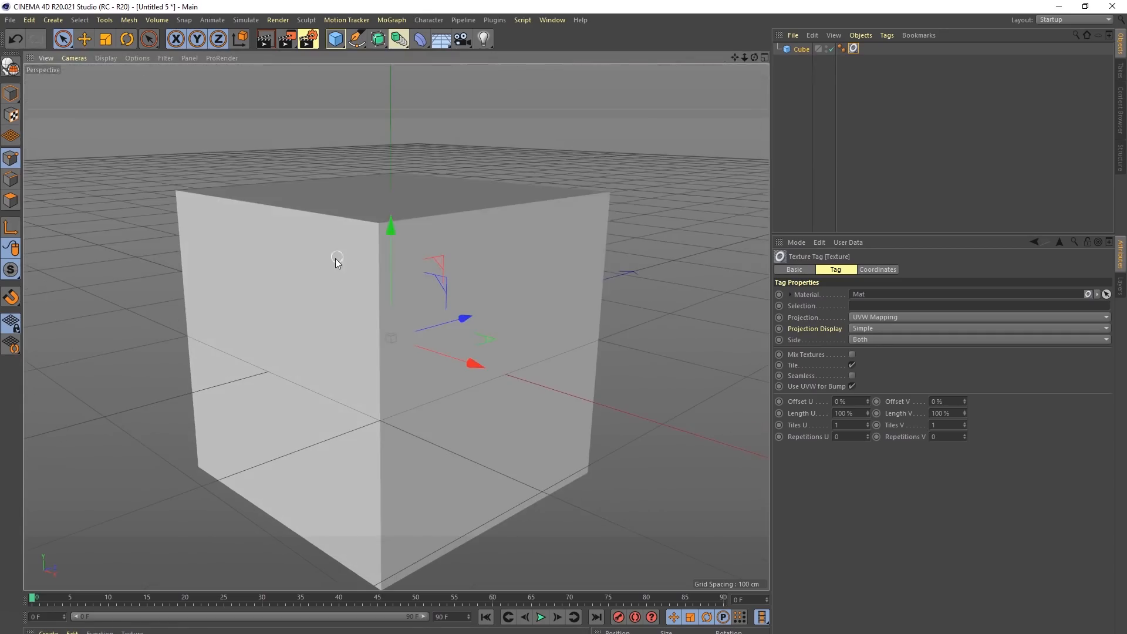
pyautogui.click(11, 94)
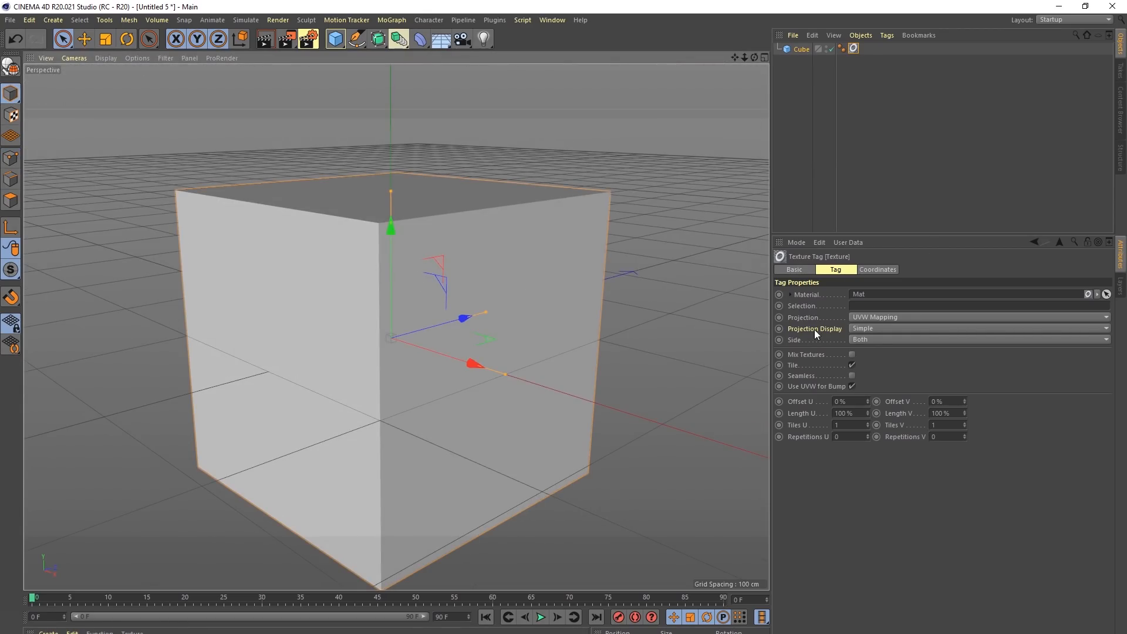
# Step: Set the cube's texture tag projection to Cubic and inspect the projection in Texture mode
pyautogui.click(862, 315)
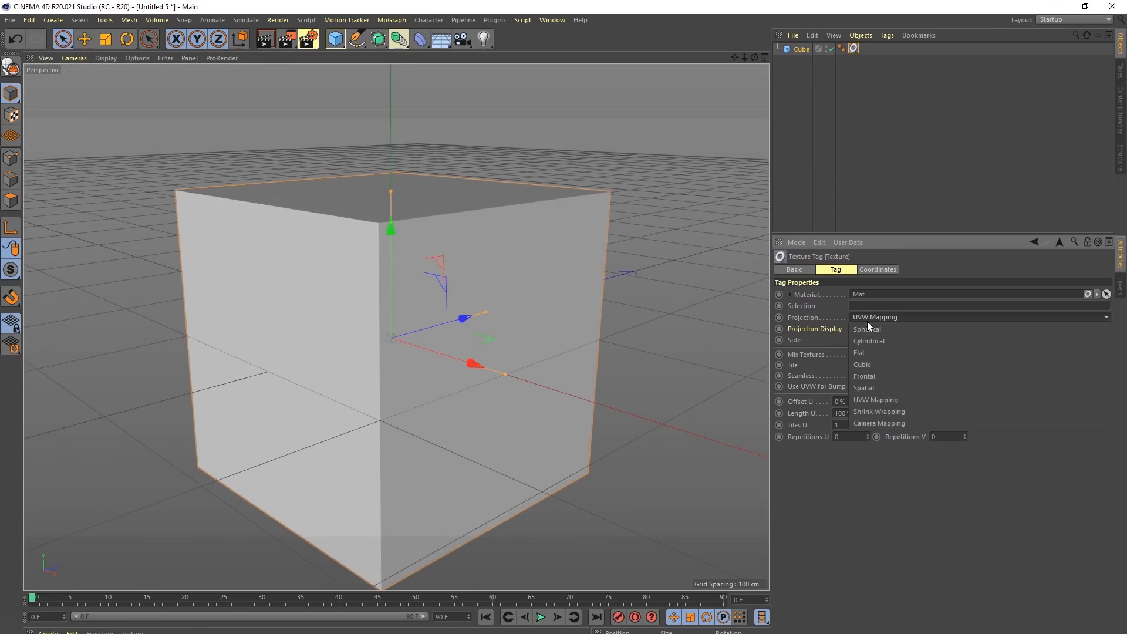
pyautogui.click(882, 364)
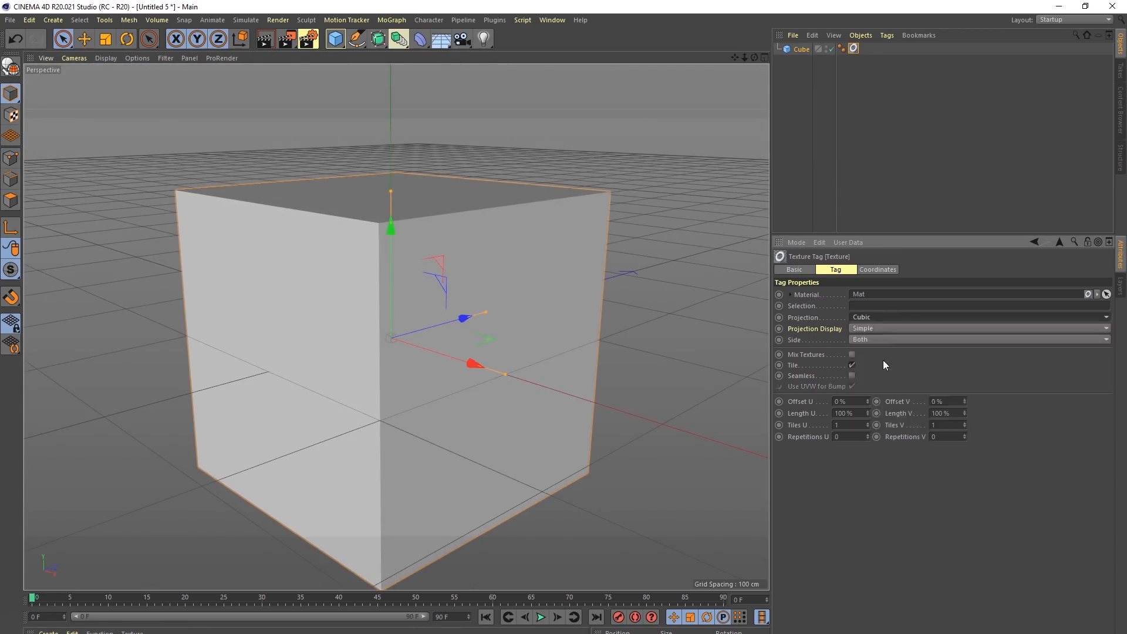
pyautogui.click(12, 115)
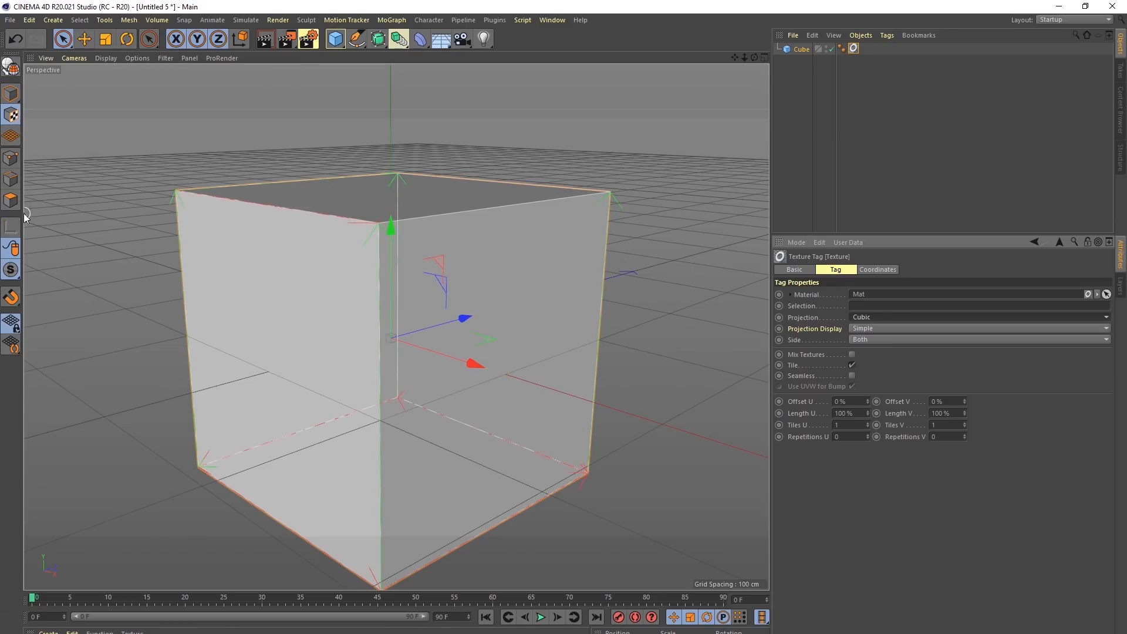
pyautogui.keyDown('alt'); pyautogui.moveTo(380, 311); pyautogui.dragTo(390, 348); pyautogui.keyUp('alt')
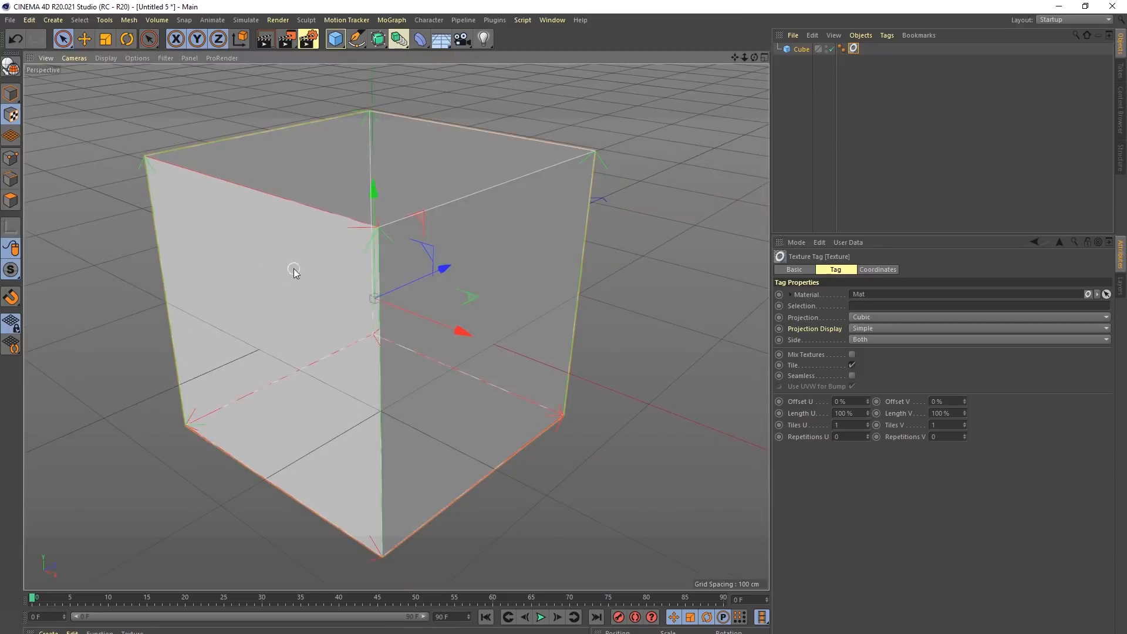
# Step: Try moving the cubic texture projection away from the cube and undo the moves
pyautogui.moveTo(377, 215); pyautogui.dragTo(385, 246)
pyautogui.hotkey('ctrl', 'z')
pyautogui.keyDown('alt'); pyautogui.moveTo(428, 340); pyautogui.dragTo(373, 202); pyautogui.keyUp('alt')
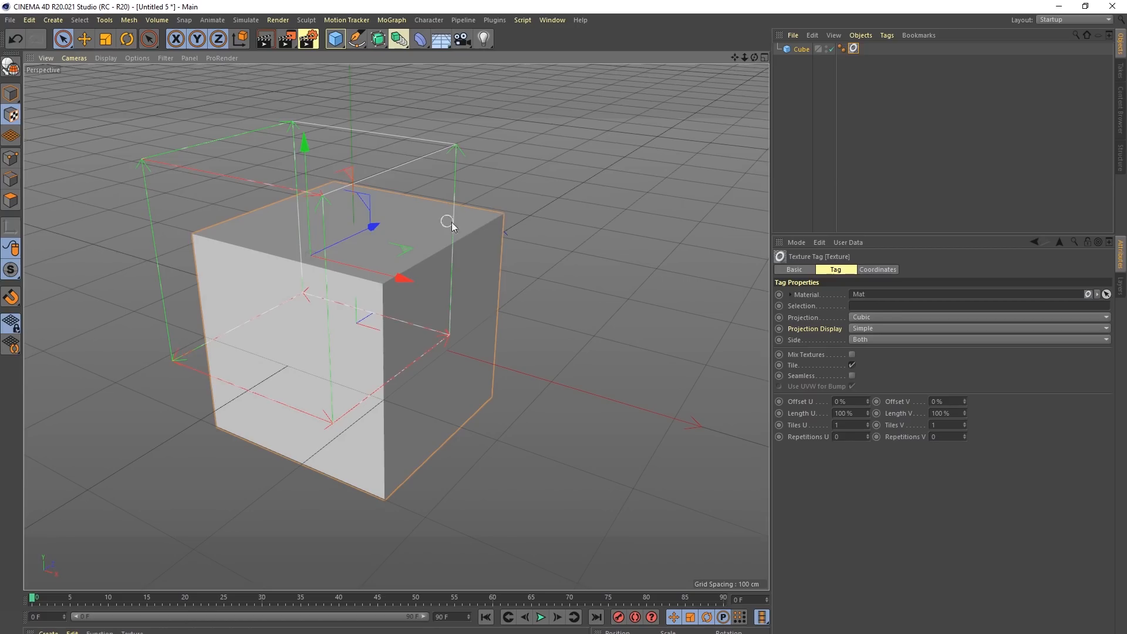
pyautogui.hotkey('ctrl', 'z')
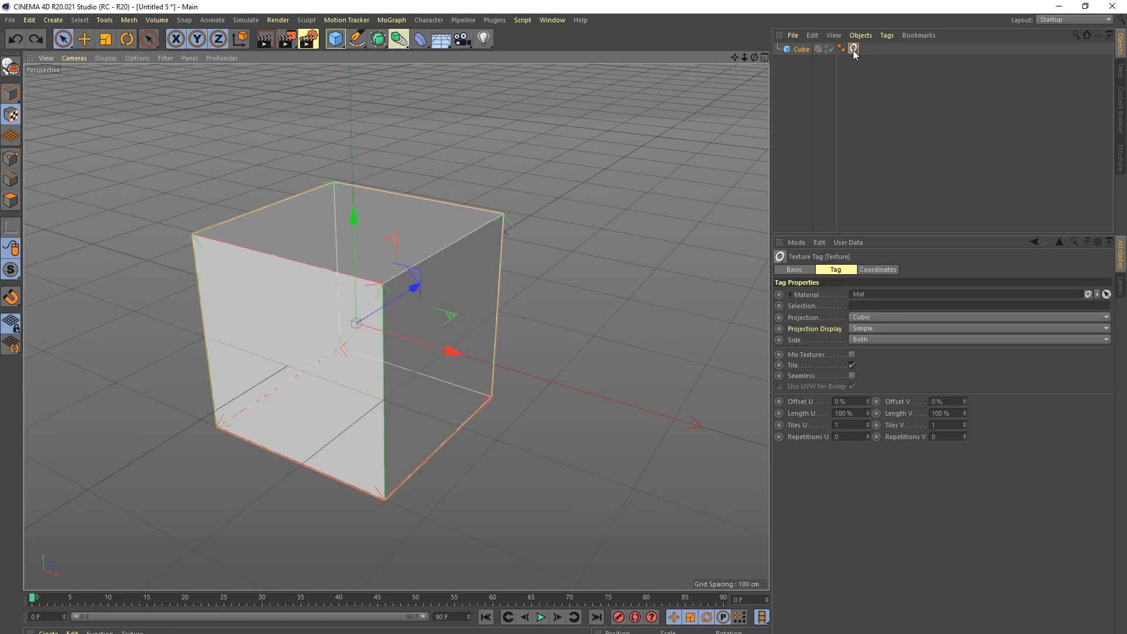
# Step: Set the texture tag's projection display to Grid and shift the projection slightly off the cube
pyautogui.click(877, 329)
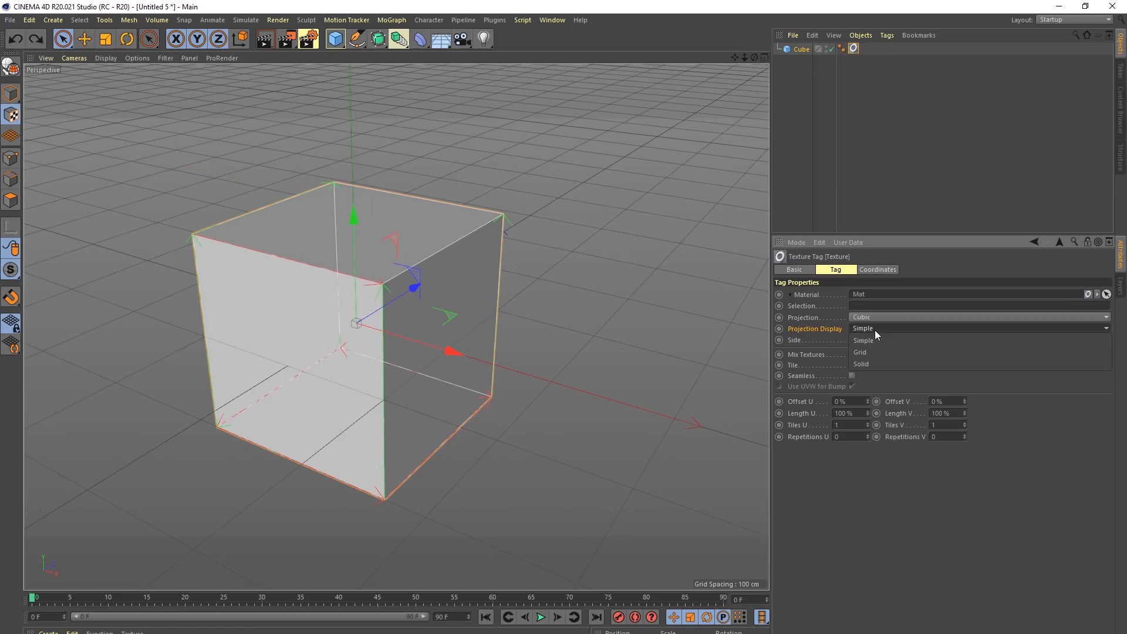
pyautogui.click(877, 352)
pyautogui.moveTo(403, 248)
pyautogui.mouseDown()
pyautogui.moveTo(400, 216)
pyautogui.moveTo(311, 207)
pyautogui.moveTo(403, 249)
pyautogui.mouseUp()
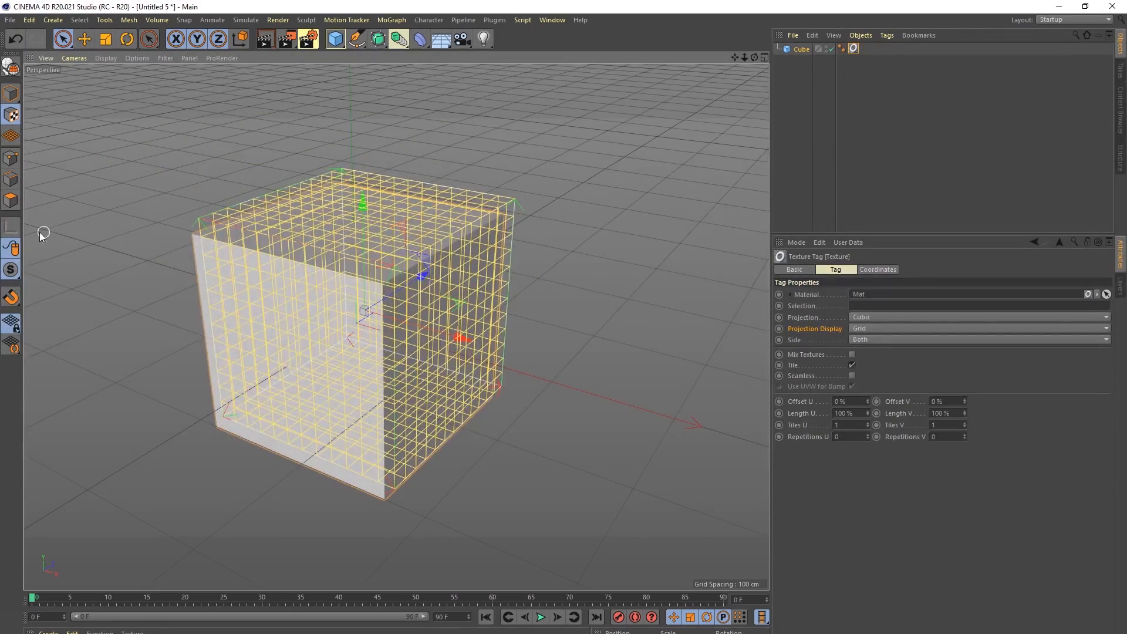
# Step: Try scaling the grid texture projection on the cube and undo the scaling
pyautogui.press('t')
pyautogui.moveTo(310, 340); pyautogui.dragTo(206, 340)
pyautogui.hotkey('ctrl', 'z')
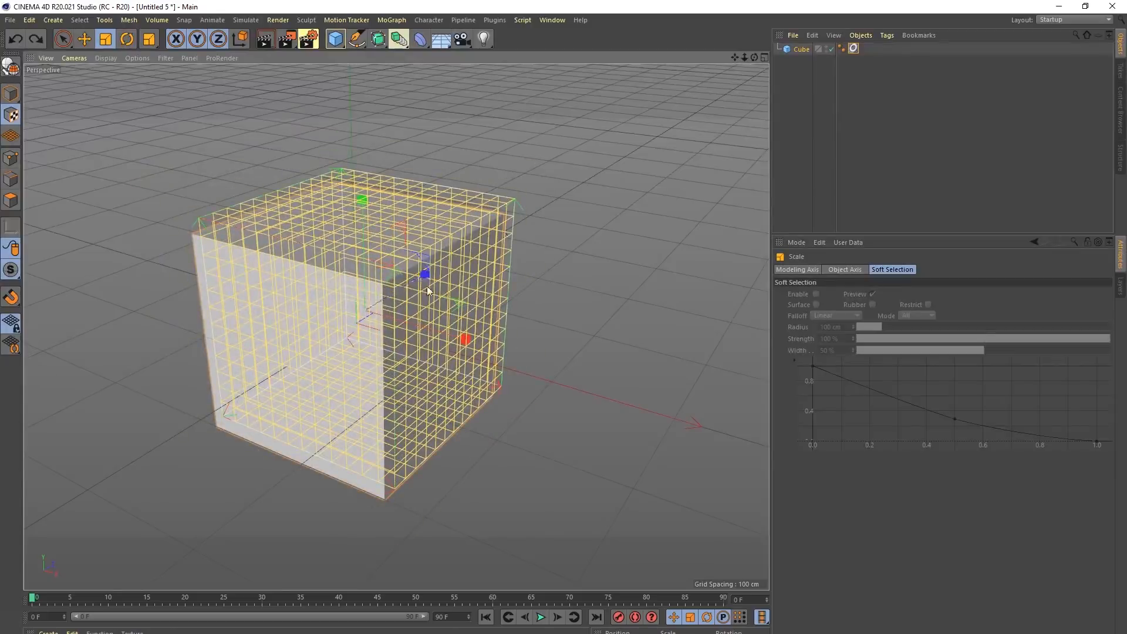
pyautogui.hotkey('ctrl', 'y')
pyautogui.hotkey('ctrl', 'z')
# Step: Set the cube texture tag's projection display to Solid and activate the Move tool
pyautogui.click(854, 48)
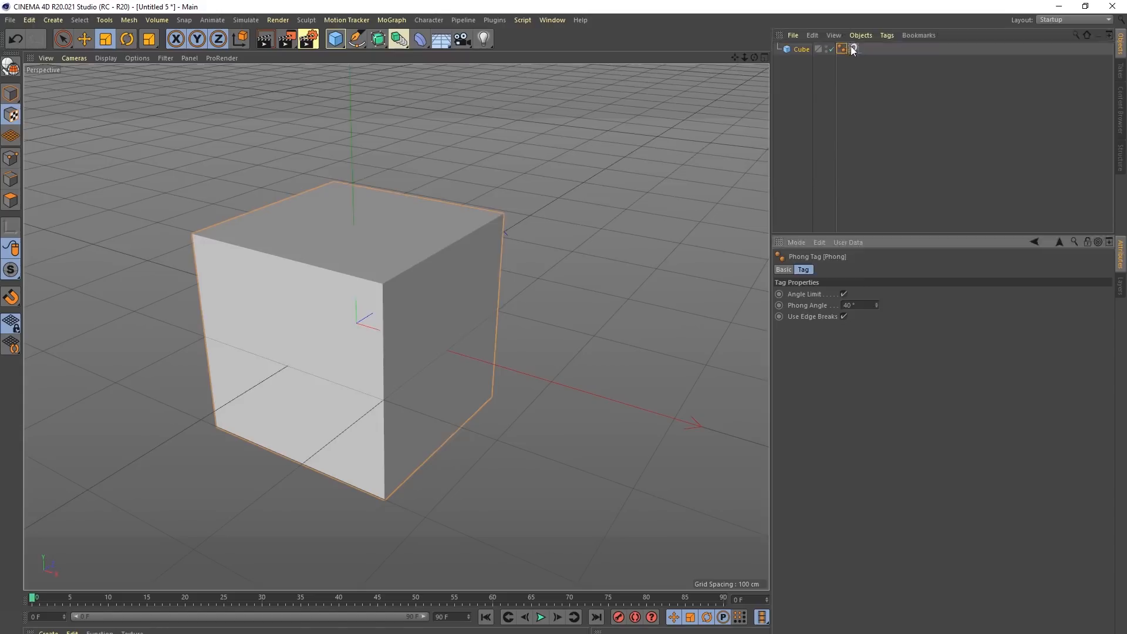
pyautogui.click(858, 327)
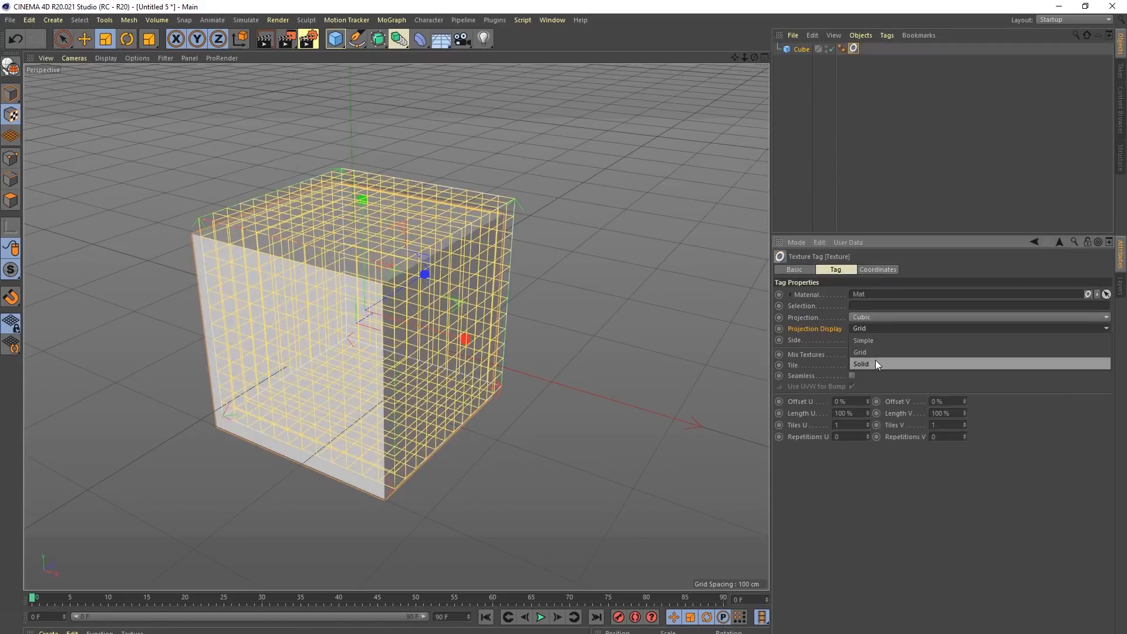
pyautogui.click(876, 364)
pyautogui.keyDown('alt'); pyautogui.moveTo(464, 305); pyautogui.dragTo(355, 282); pyautogui.keyUp('alt')
pyautogui.press('e')
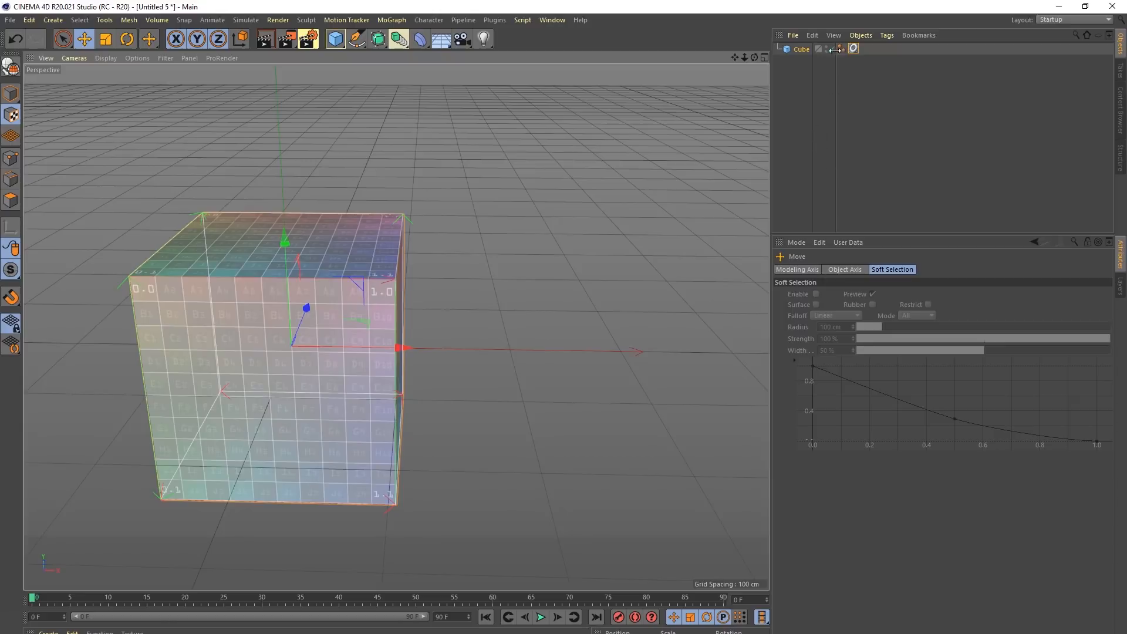
# Step: Switch to New Text Document.txt in Notepad to review the remaining feature notes, and return to Cinema 4D
pyautogui.press('super+Tab')
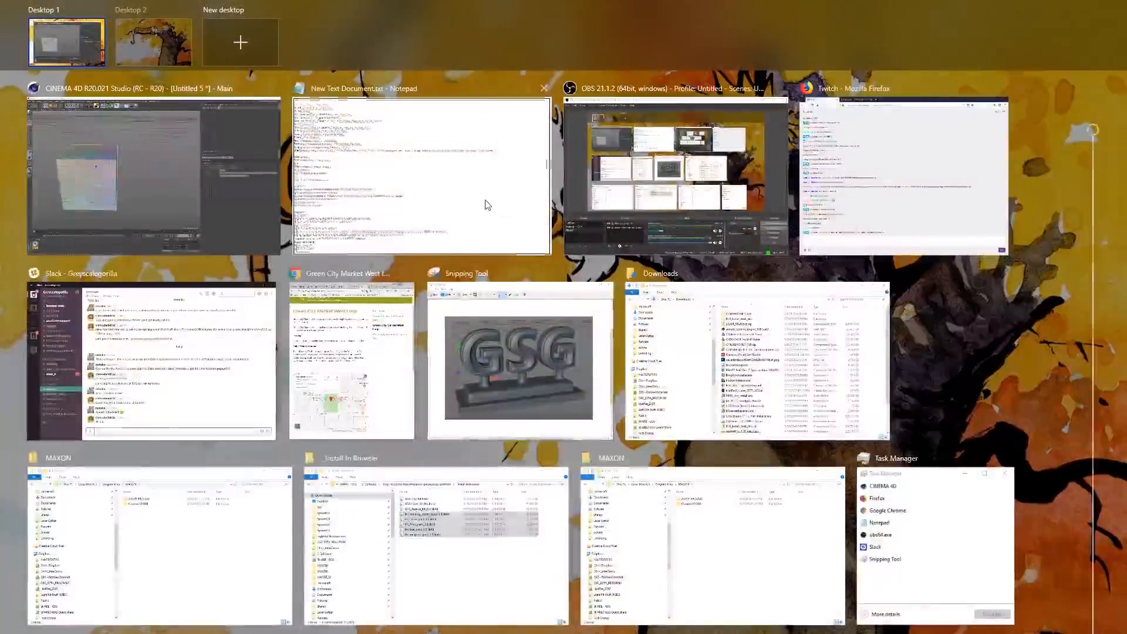
pyautogui.click(408, 234)
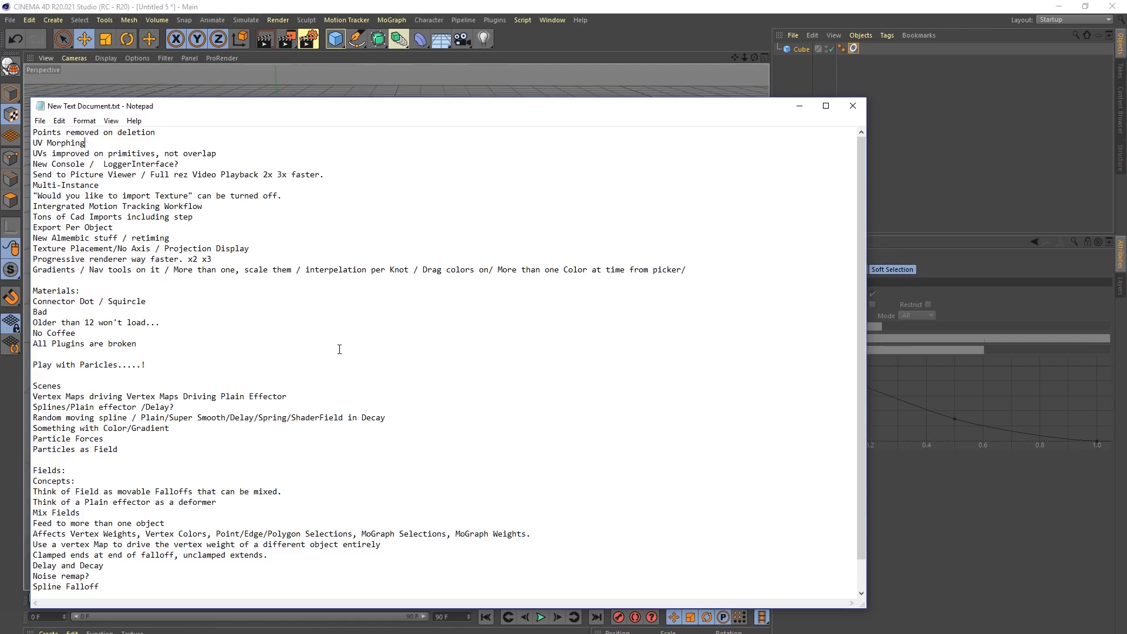
pyautogui.scroll(-1, 453, 380)
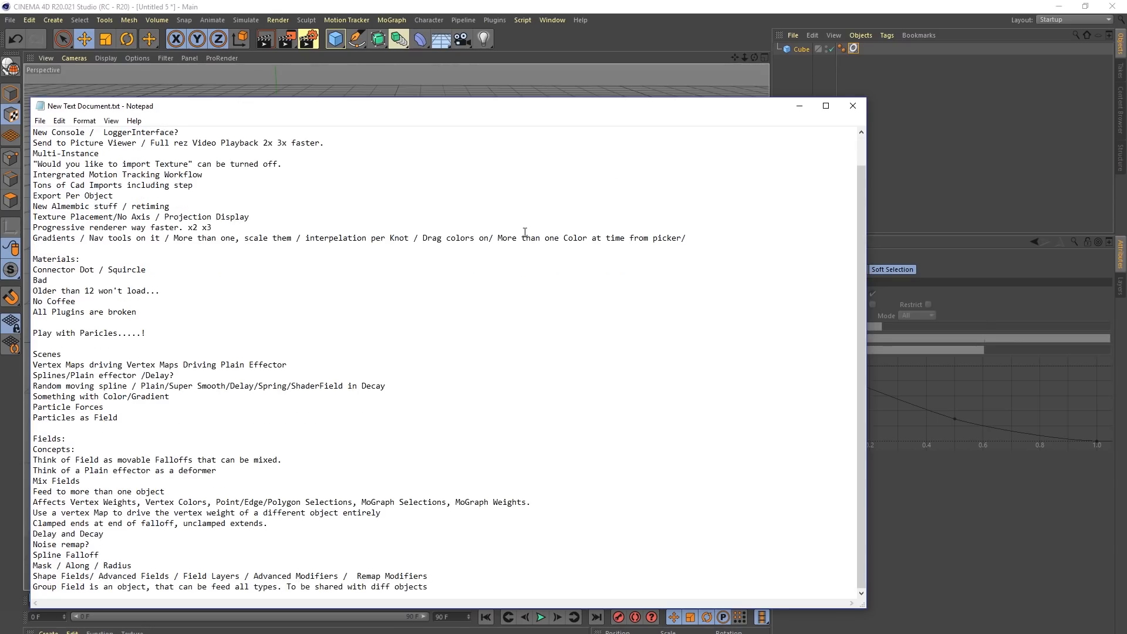
pyautogui.click(759, 16)
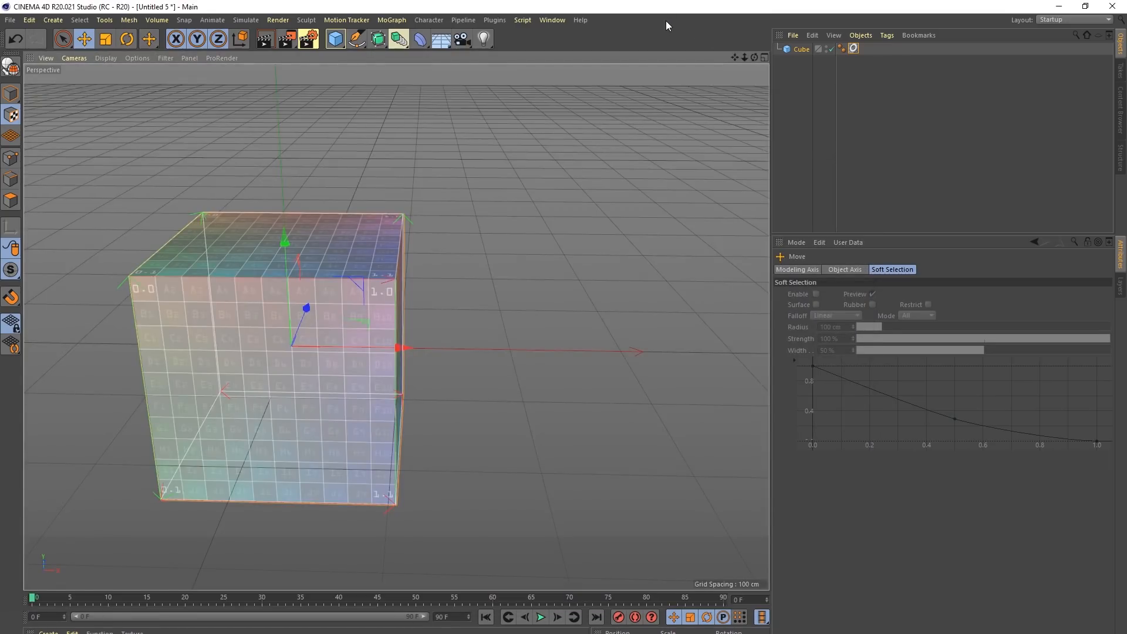
# Step: Create a new project and open the THT_Tree_Pack_1.0 library in the Content Browser
pyautogui.hotkey('ctrl', 'n')
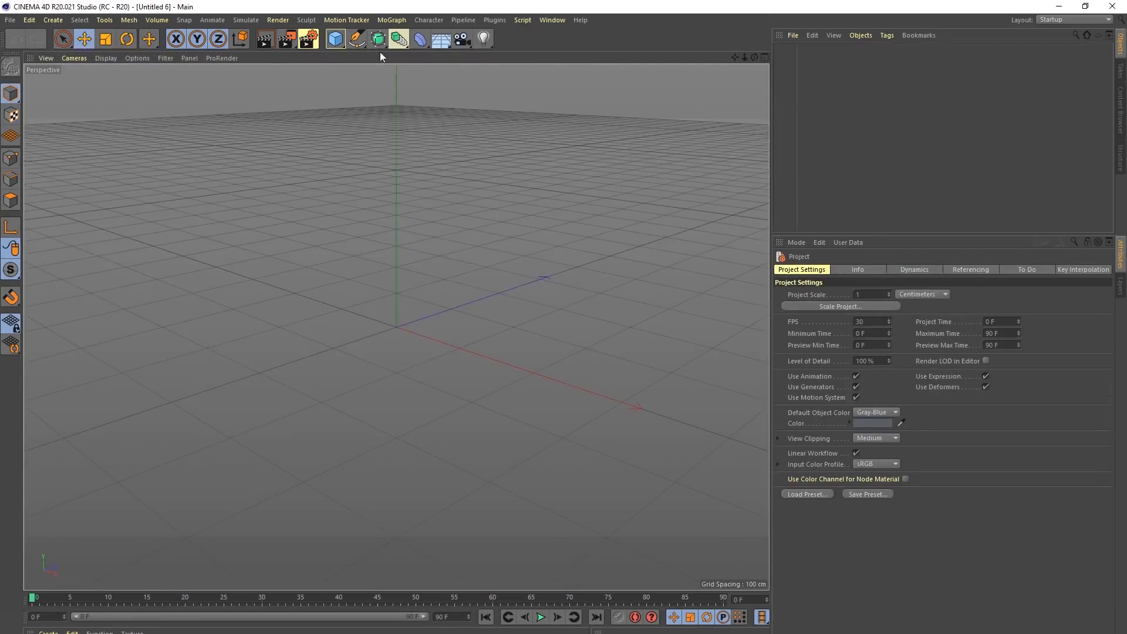
pyautogui.keyDown('alt'); pyautogui.moveTo(481, 202); pyautogui.dragTo(568, 201); pyautogui.keyUp('alt')
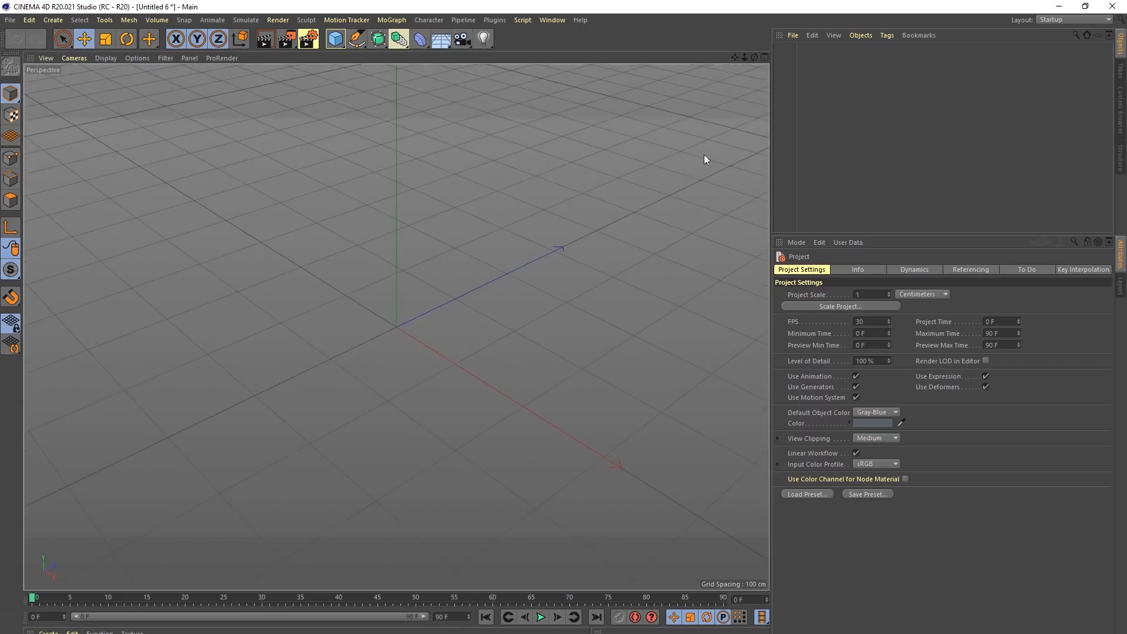
pyautogui.click(1121, 121)
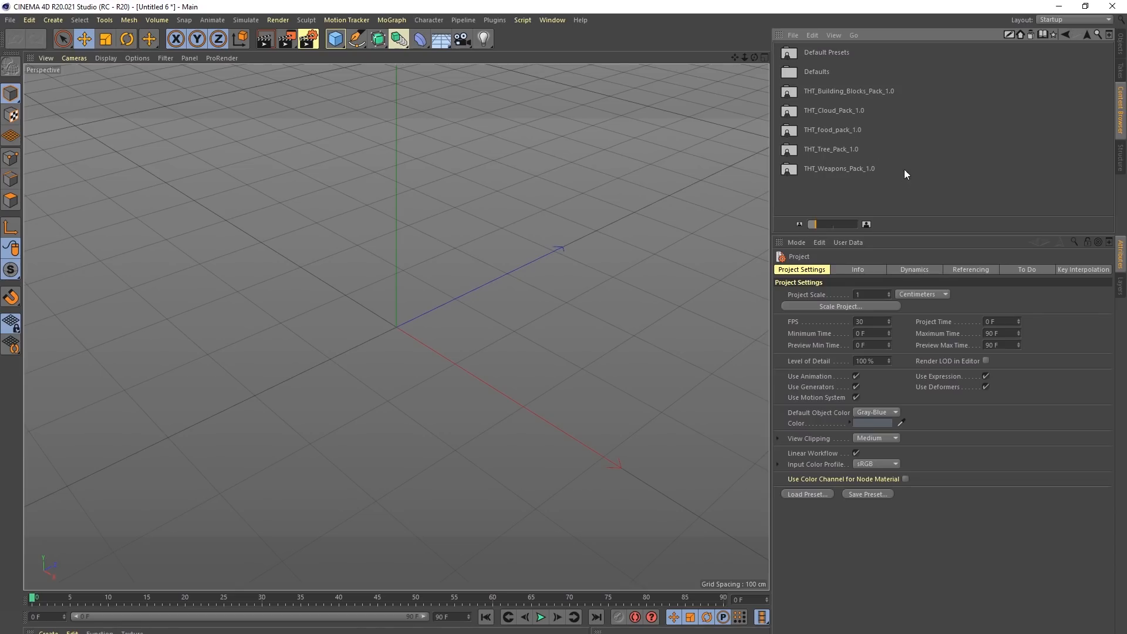
pyautogui.click(830, 150)
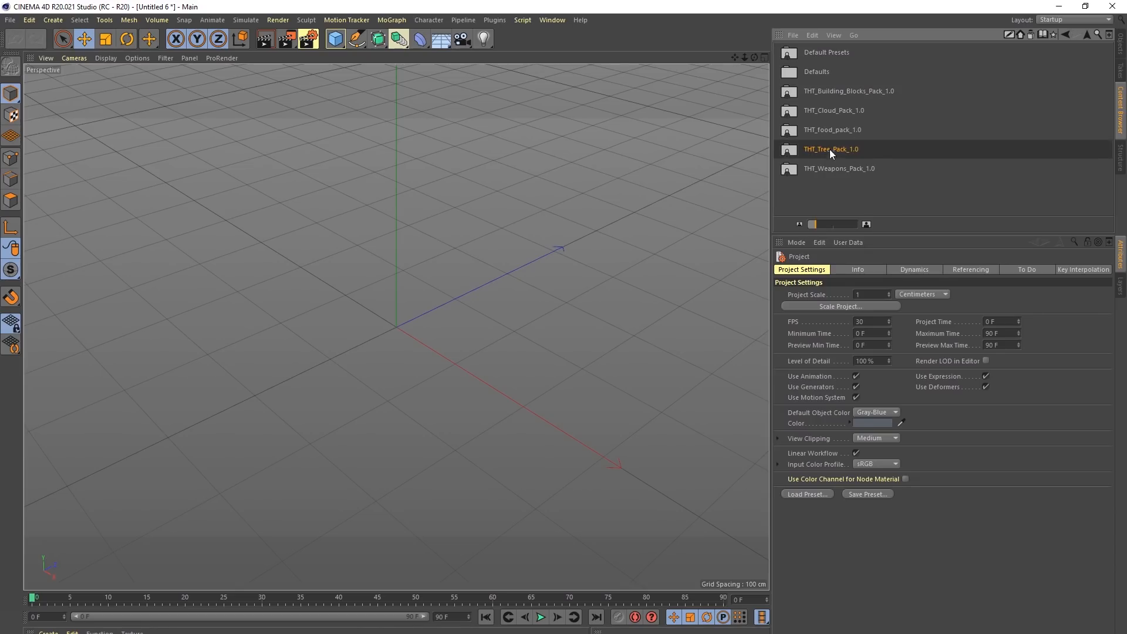
pyautogui.doubleClick(794, 150)
pyautogui.scroll(-5, 848, 182)
pyautogui.scroll(5, 862, 202)
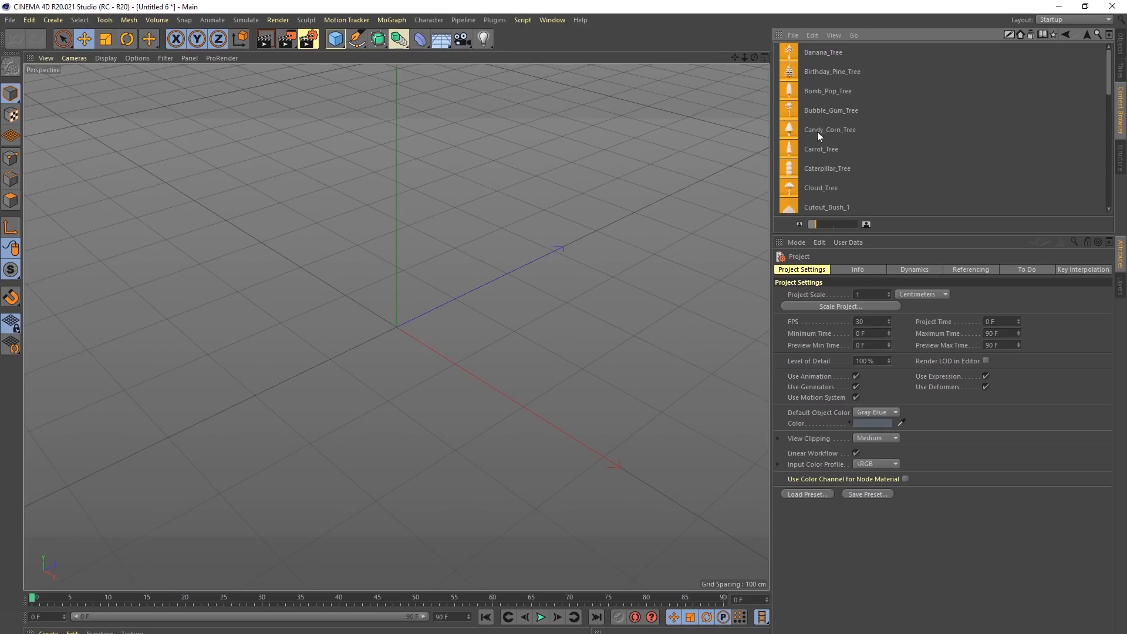
# Step: Add the Hard_Edge_Pine, Drop_Pine_Tree and Carrot_Tree models from the tree pack to the scene
pyautogui.scroll(-3, 821, 143)
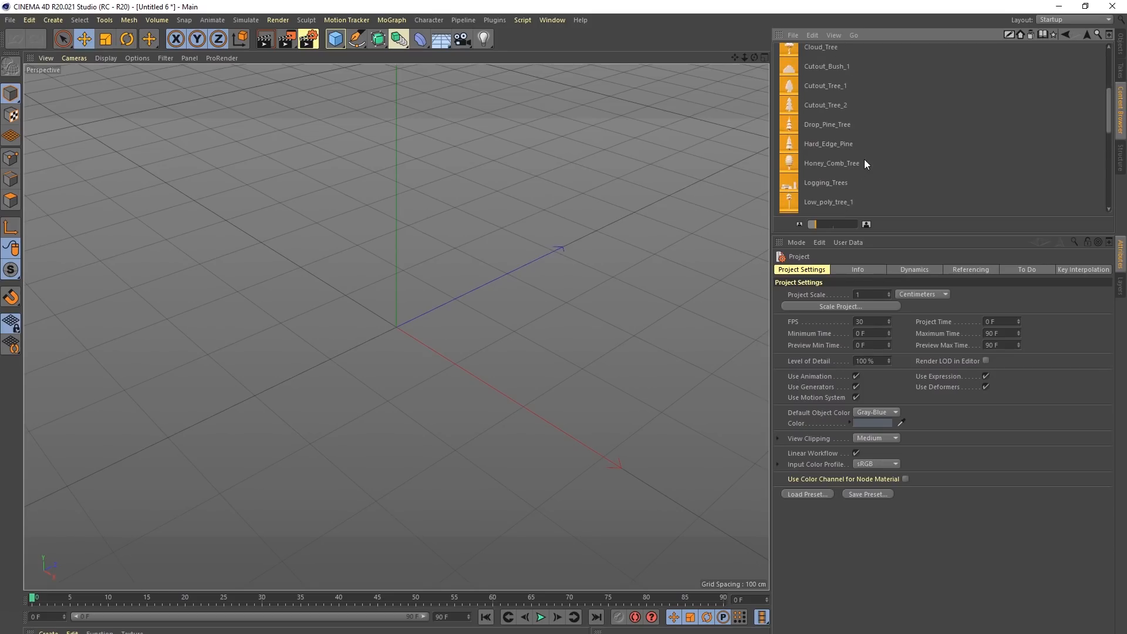
pyautogui.doubleClick(816, 146)
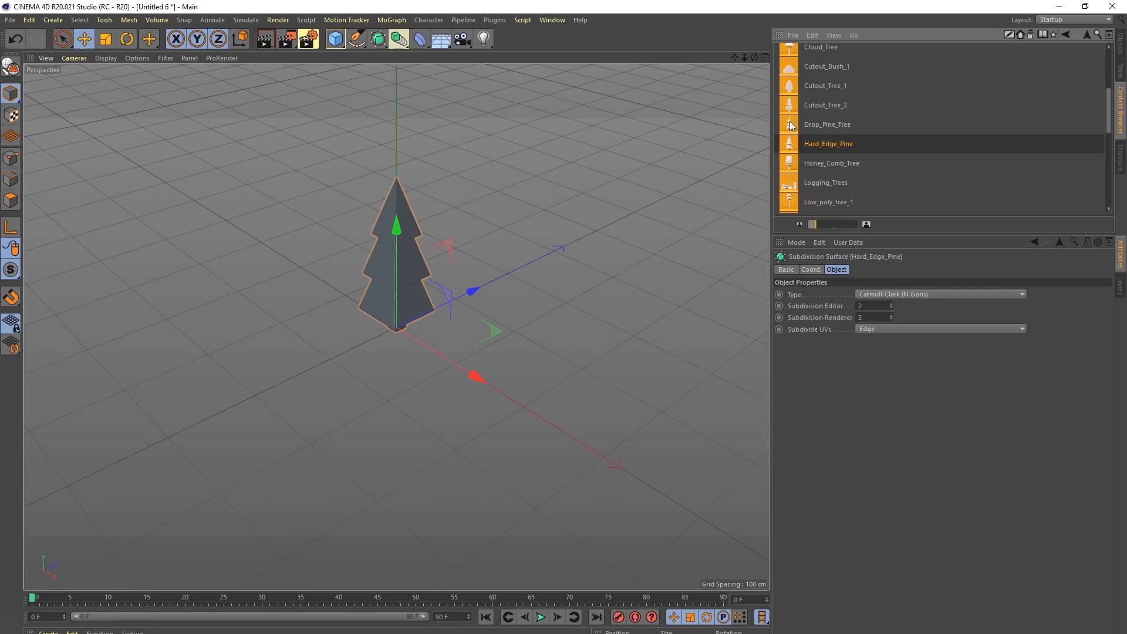
pyautogui.doubleClick(791, 125)
pyautogui.scroll(3, 816, 144)
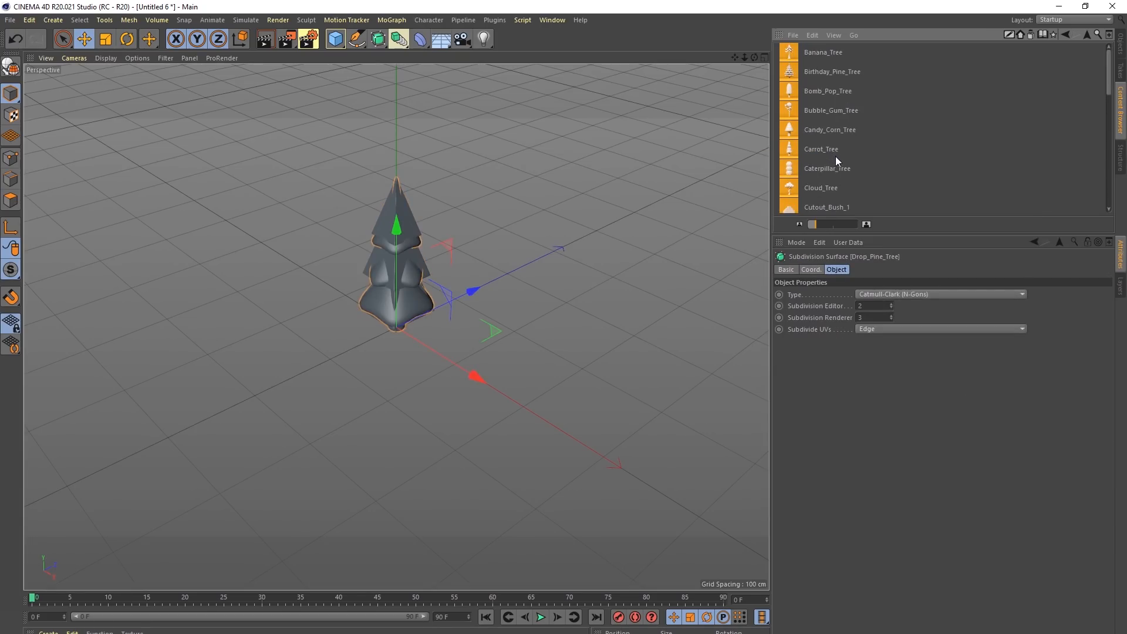
pyautogui.doubleClick(795, 149)
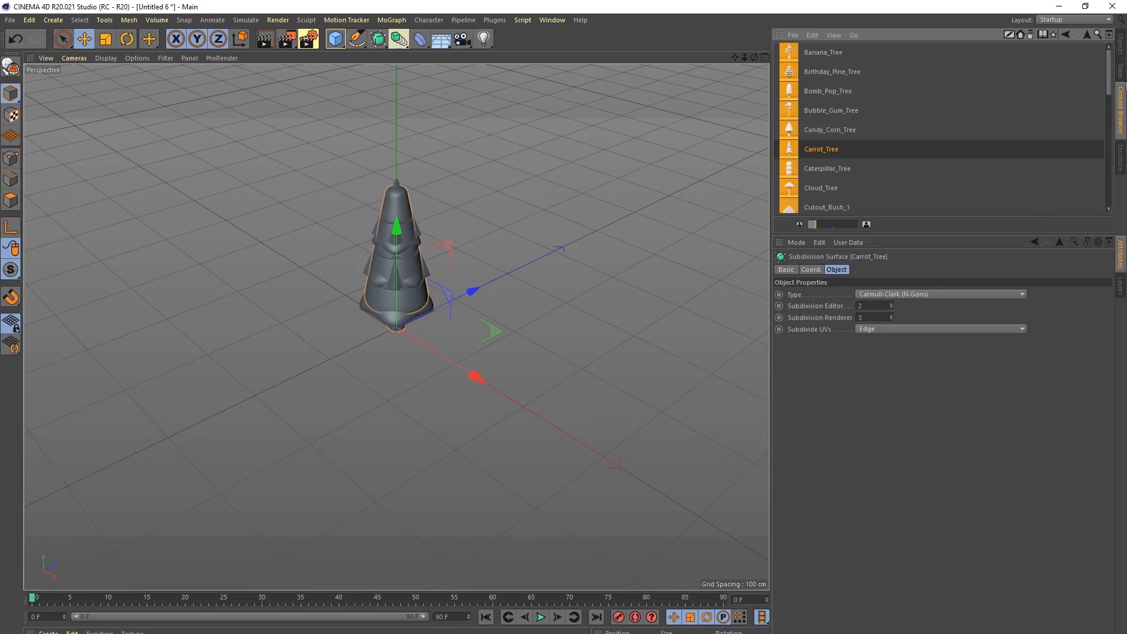
# Step: Spread the three trees along the X axis, with Carrot_Tree and Hard_Edge_Pine on opposite sides of Drop_Pine_Tree
pyautogui.click(1119, 53)
pyautogui.moveTo(459, 366); pyautogui.dragTo(378, 315)
pyautogui.click(406, 212)
pyautogui.moveTo(473, 374); pyautogui.dragTo(456, 4)
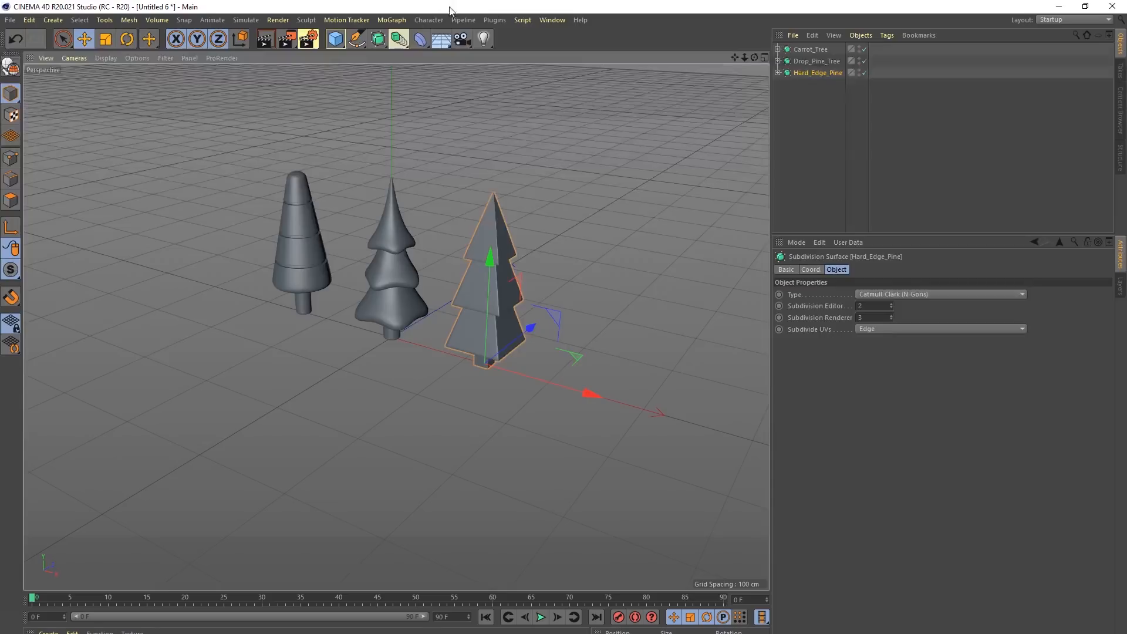
# Step: Add a MoGraph Cloner in Honeycomb Array mode and make the three trees its children
pyautogui.click(392, 20)
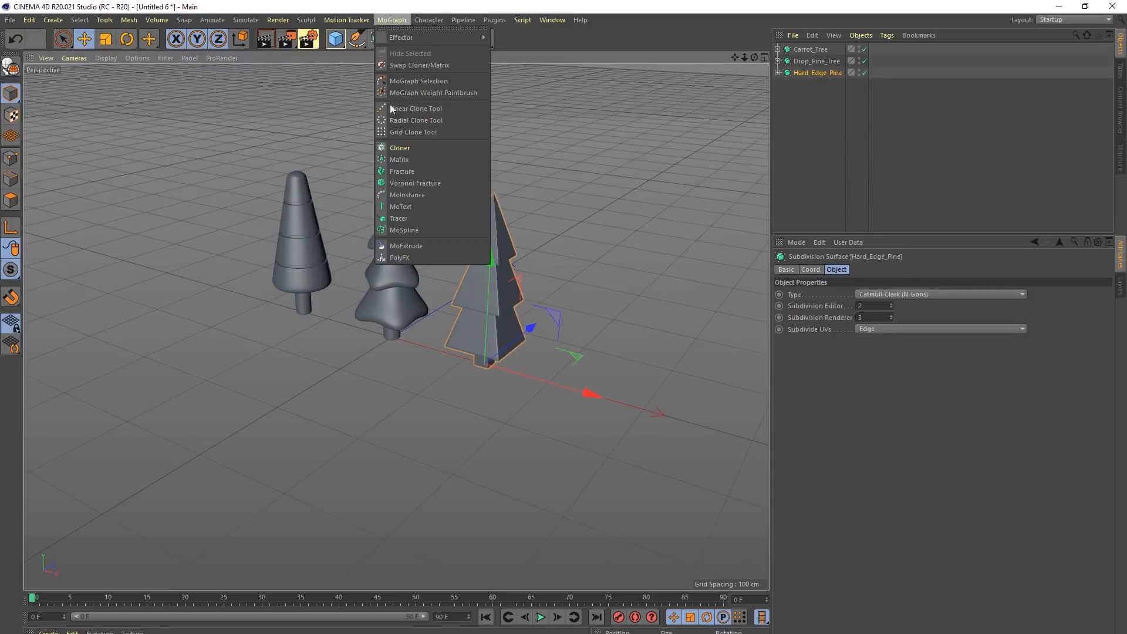
pyautogui.click(393, 148)
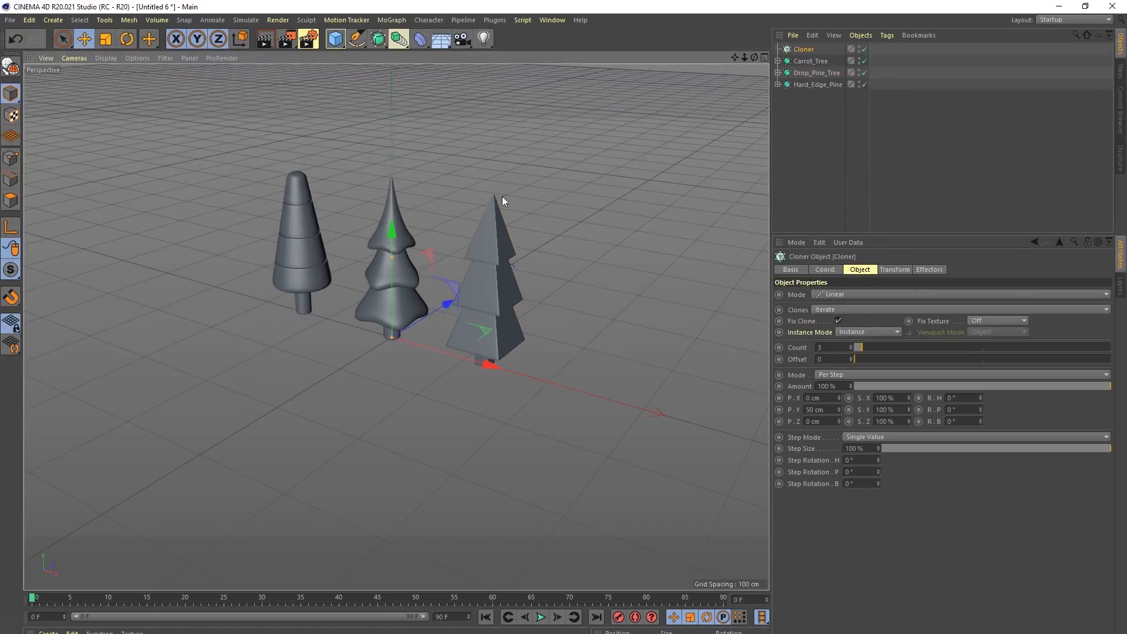
pyautogui.click(836, 297)
pyautogui.click(880, 353)
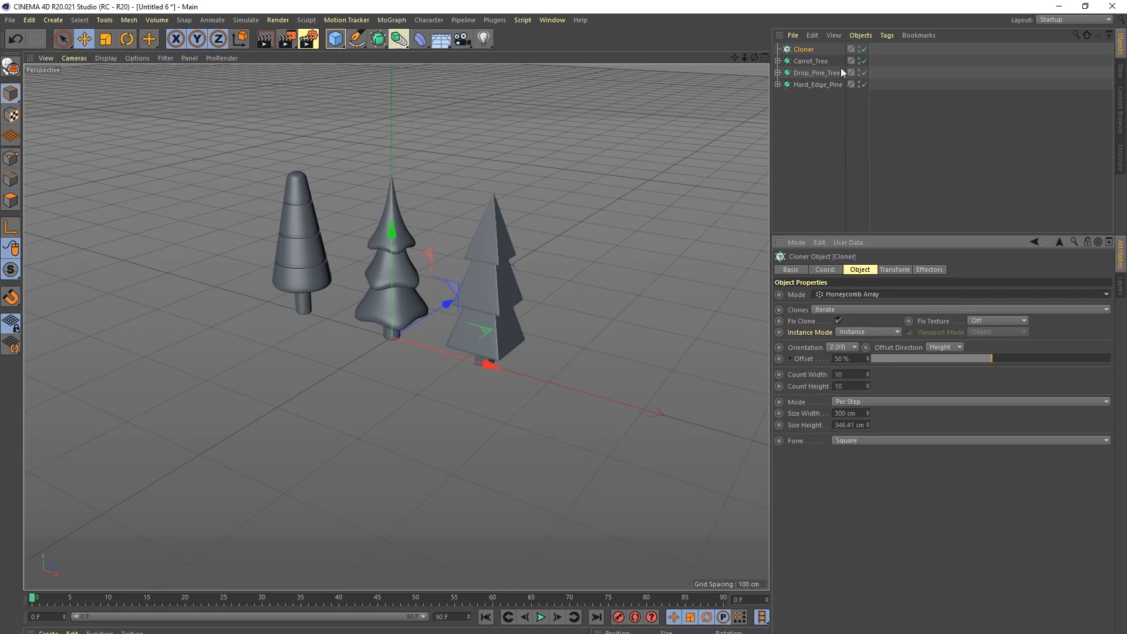
pyautogui.moveTo(828, 103); pyautogui.dragTo(805, 48)
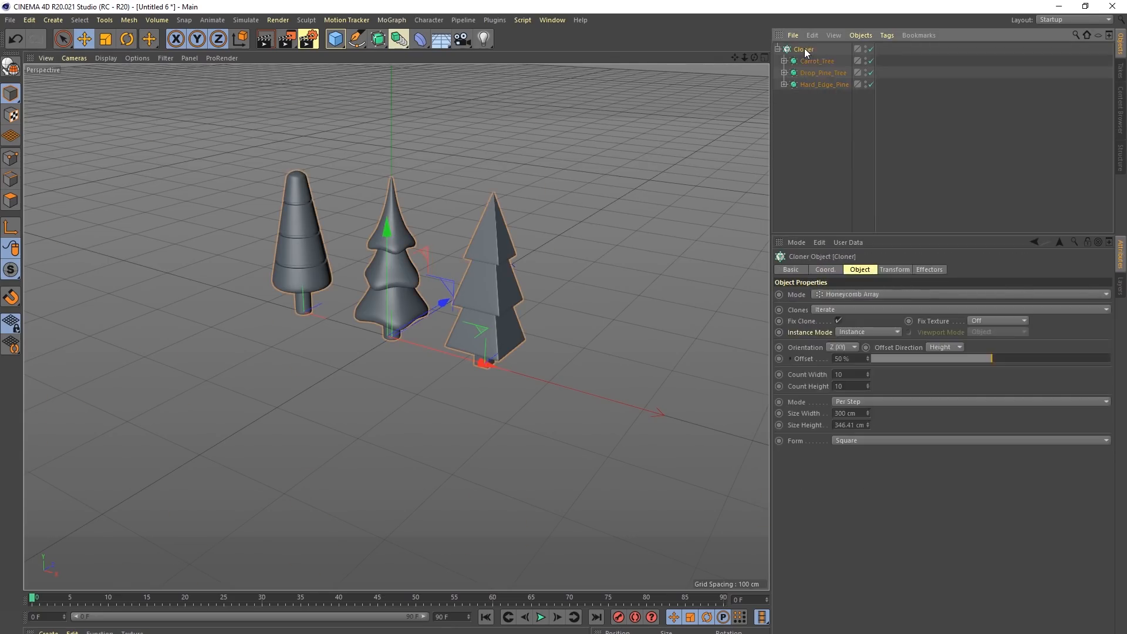
# Step: Set the Cloner's orientation to Y (XZ) and review its instance mode options without changing the mode
pyautogui.click(853, 347)
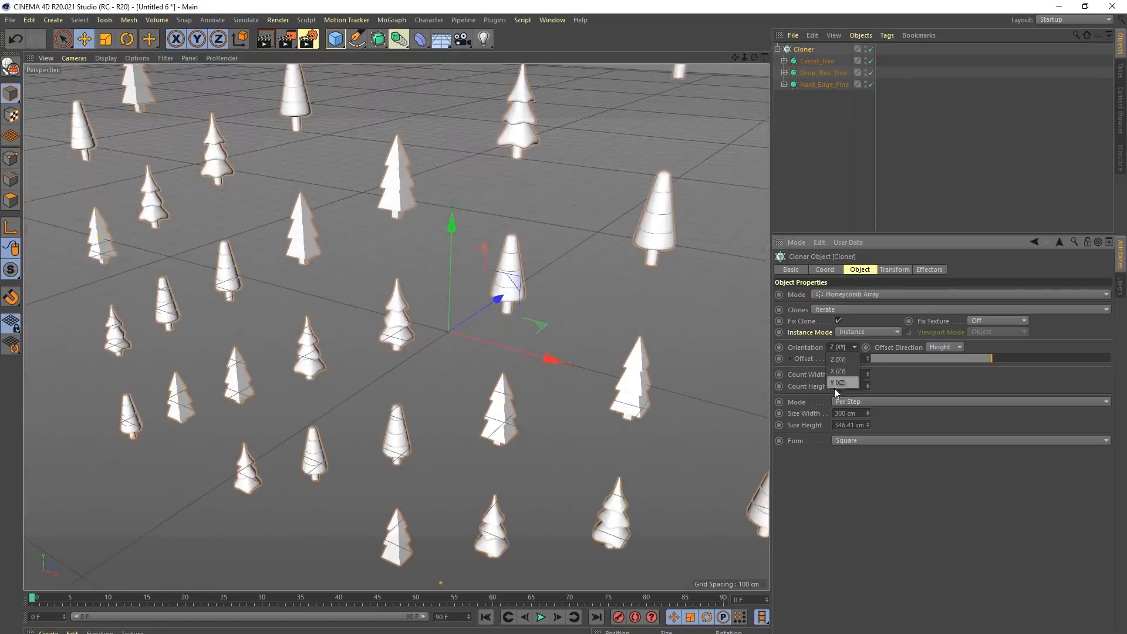
pyautogui.click(844, 382)
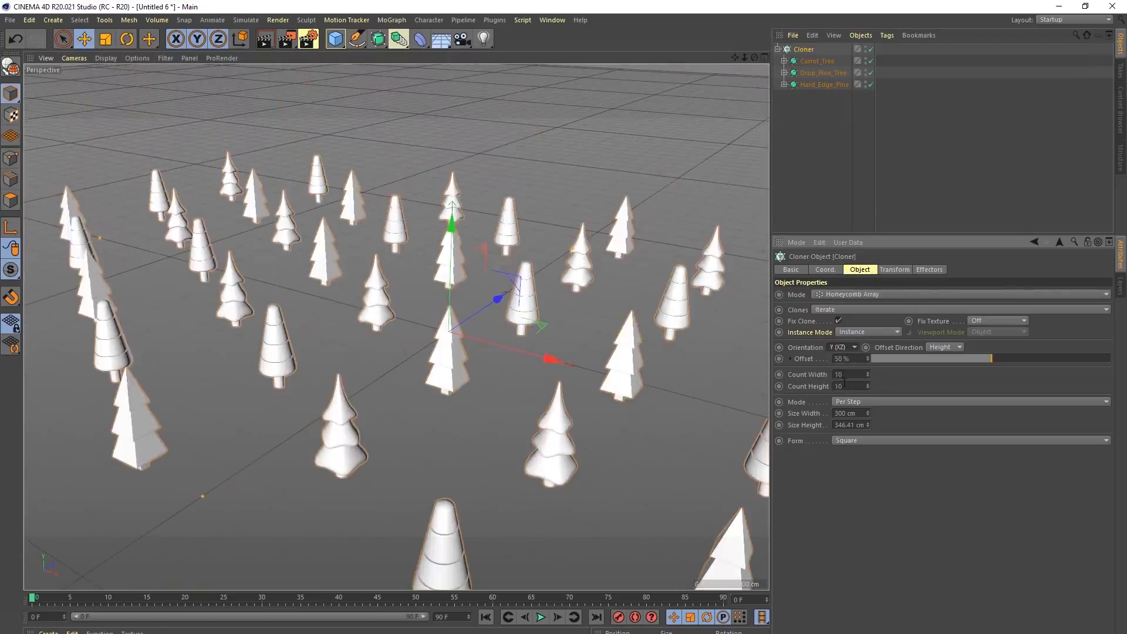
pyautogui.moveTo(517, 367)
pyautogui.keyDown('alt'); pyautogui.mouseDown()
pyautogui.moveTo(439, 406)
pyautogui.moveTo(476, 309)
pyautogui.moveTo(578, 272)
pyautogui.mouseUp(); pyautogui.keyUp('alt')
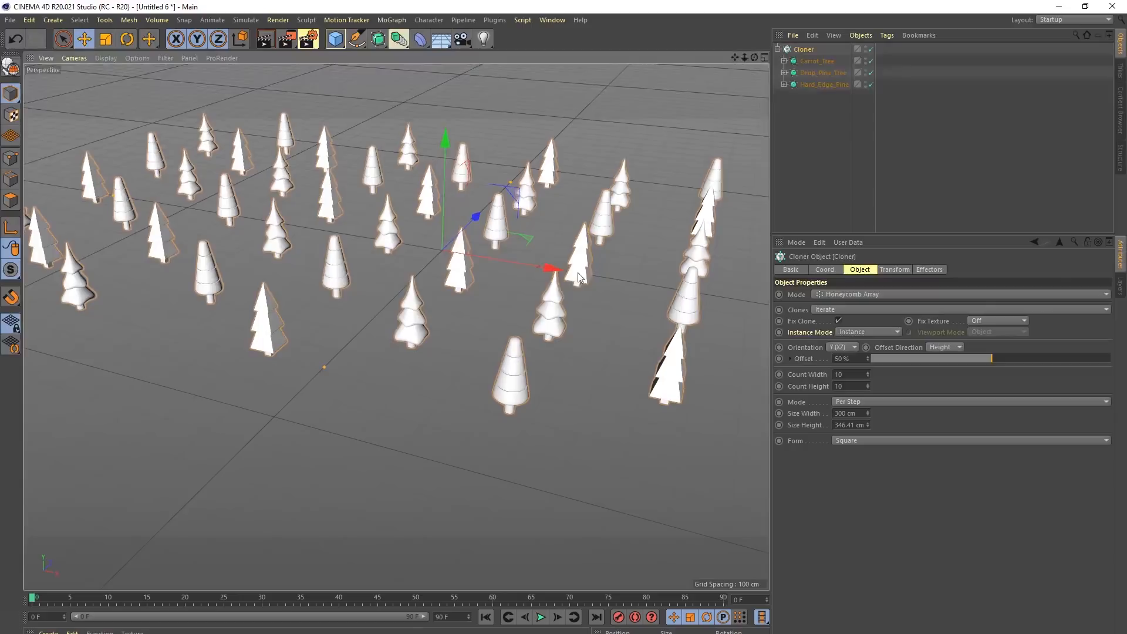
pyautogui.click(877, 331)
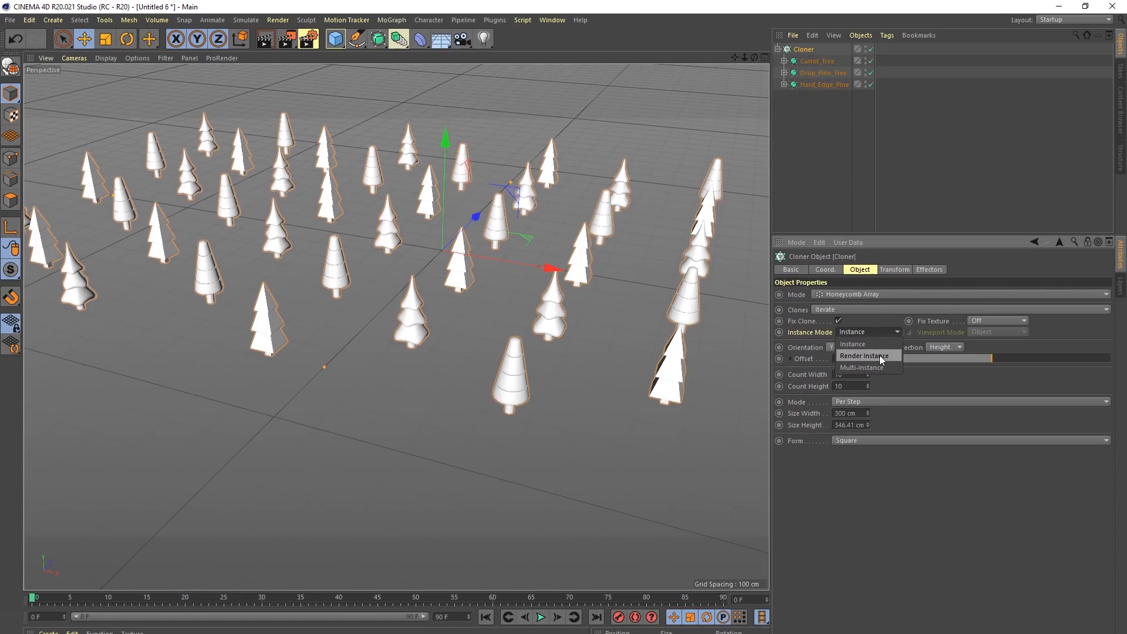
pyautogui.click(782, 339)
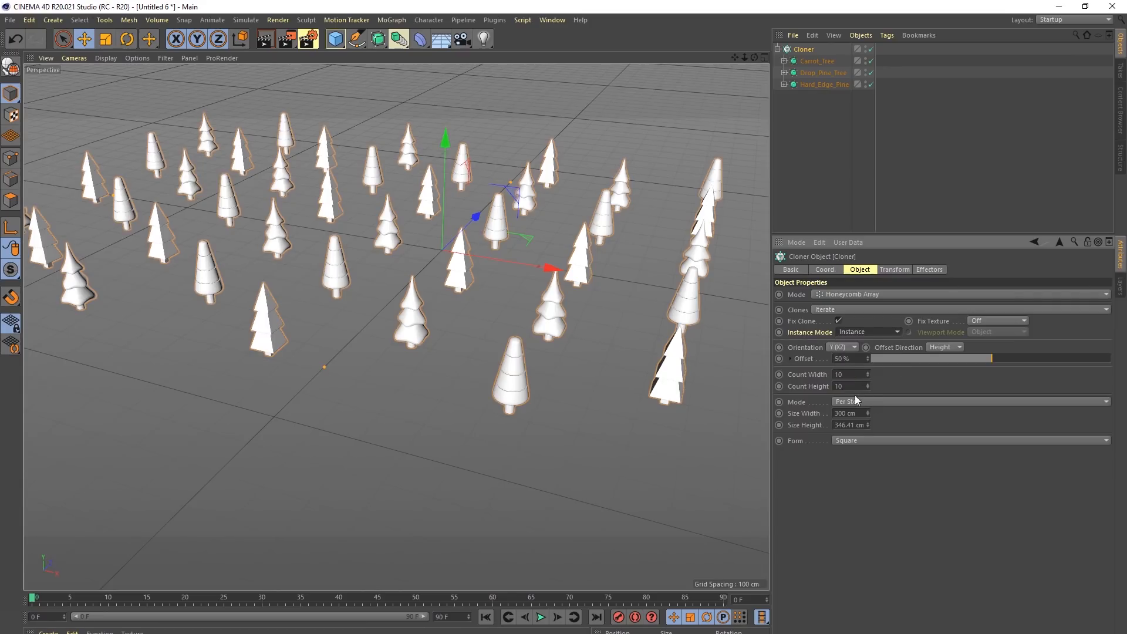
# Step: Set the Cloner's size width to 100 cm, size height to 146.41 cm and count width to 100
pyautogui.scroll(-5, 390, 283)
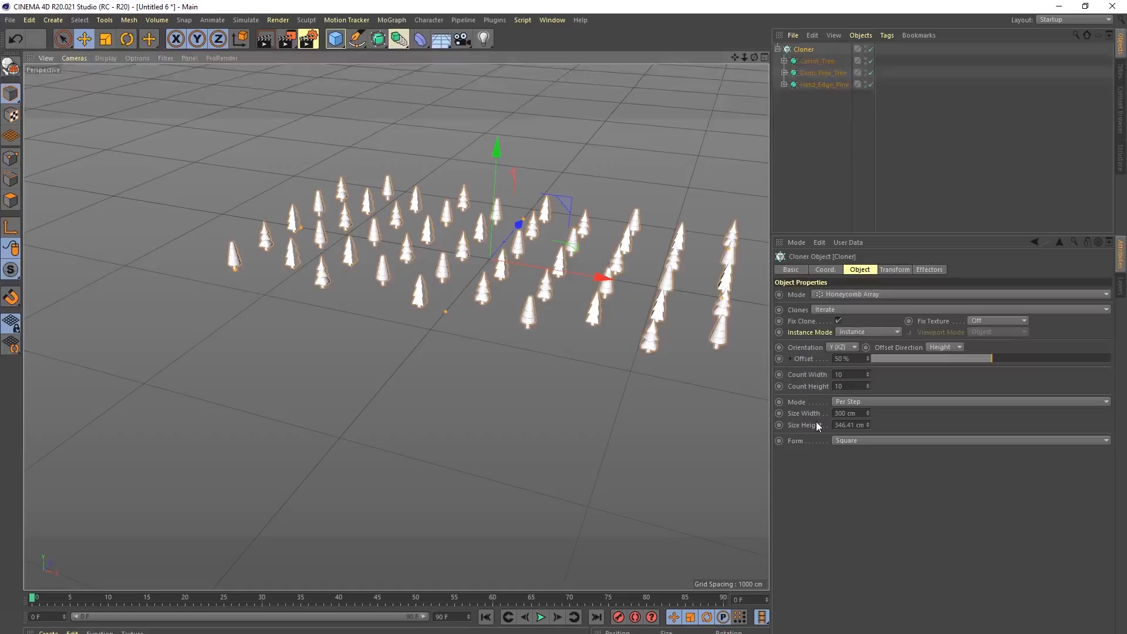
pyautogui.click(838, 413)
pyautogui.write('1')
pyautogui.press('Return')
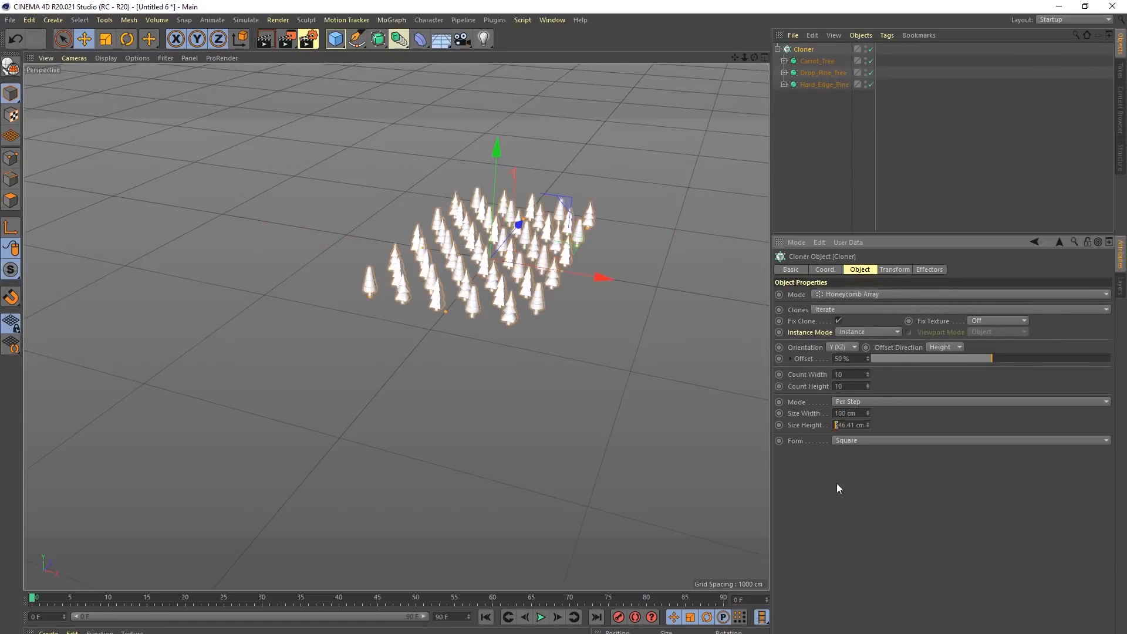
pyautogui.click(843, 375)
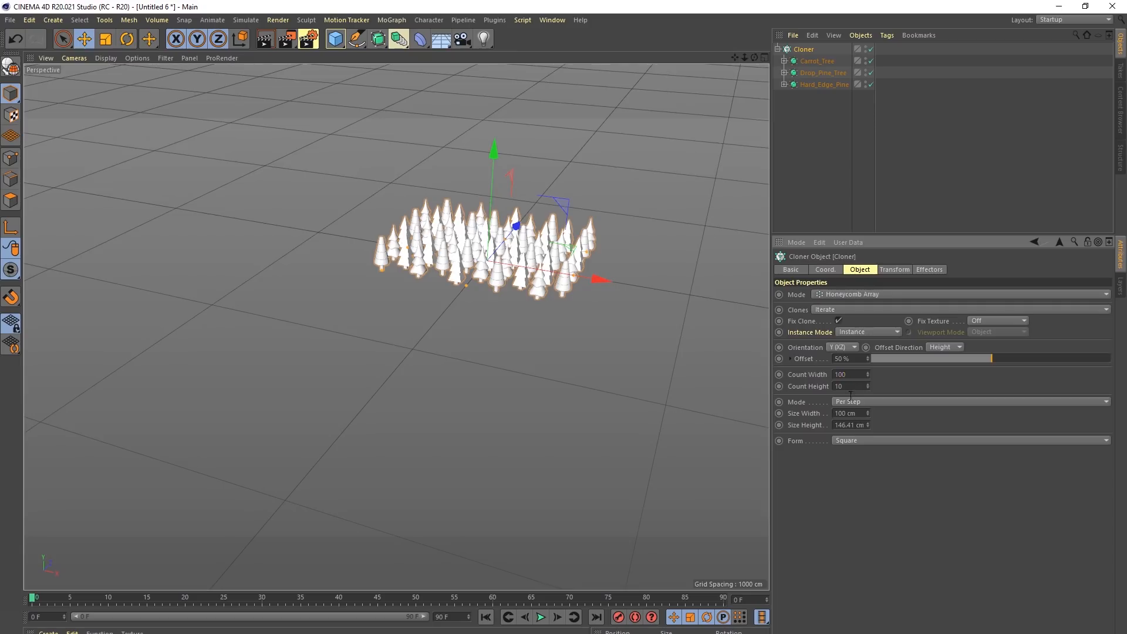
pyautogui.press('Tab')
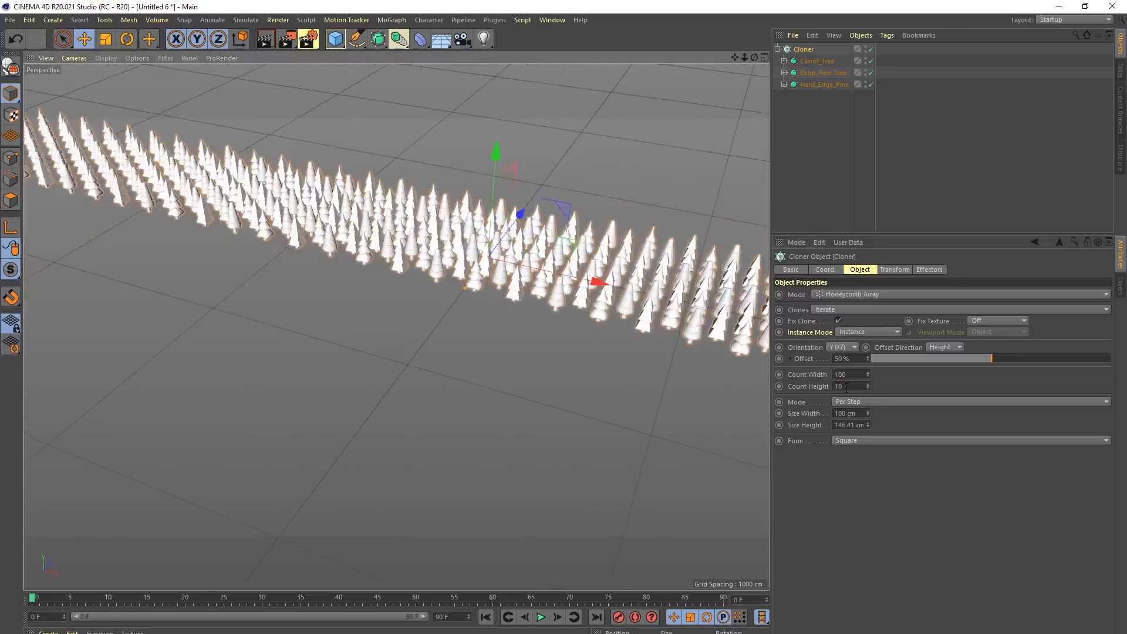
# Step: Set the Cloner's count height to 100 and switch its instance mode to Multi-Instance
pyautogui.click(846, 387)
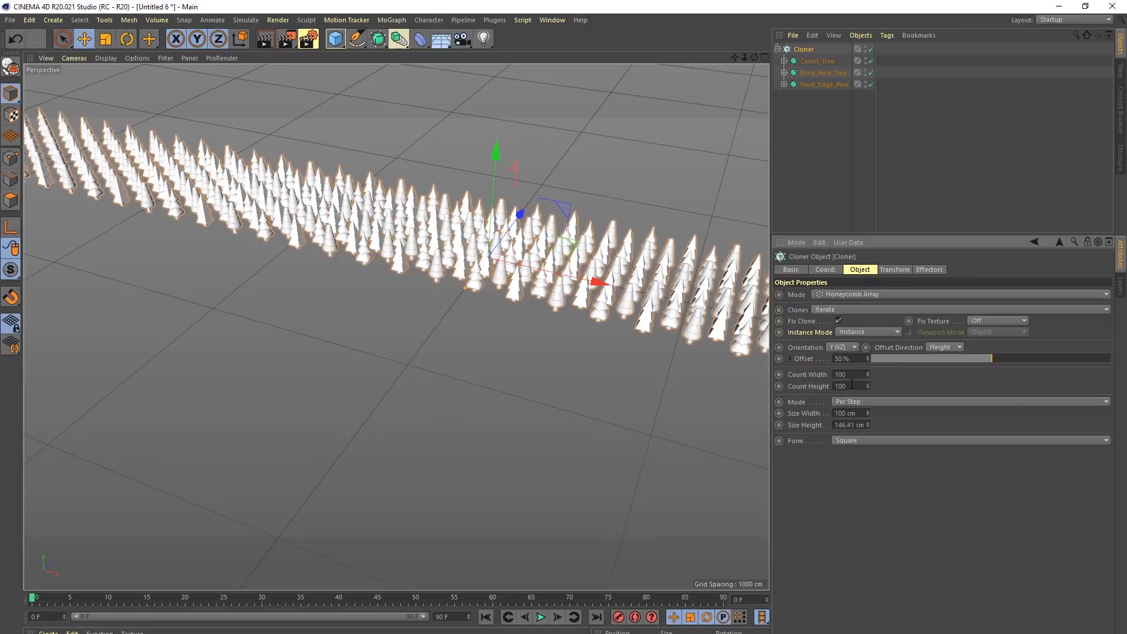
pyautogui.press('Return')
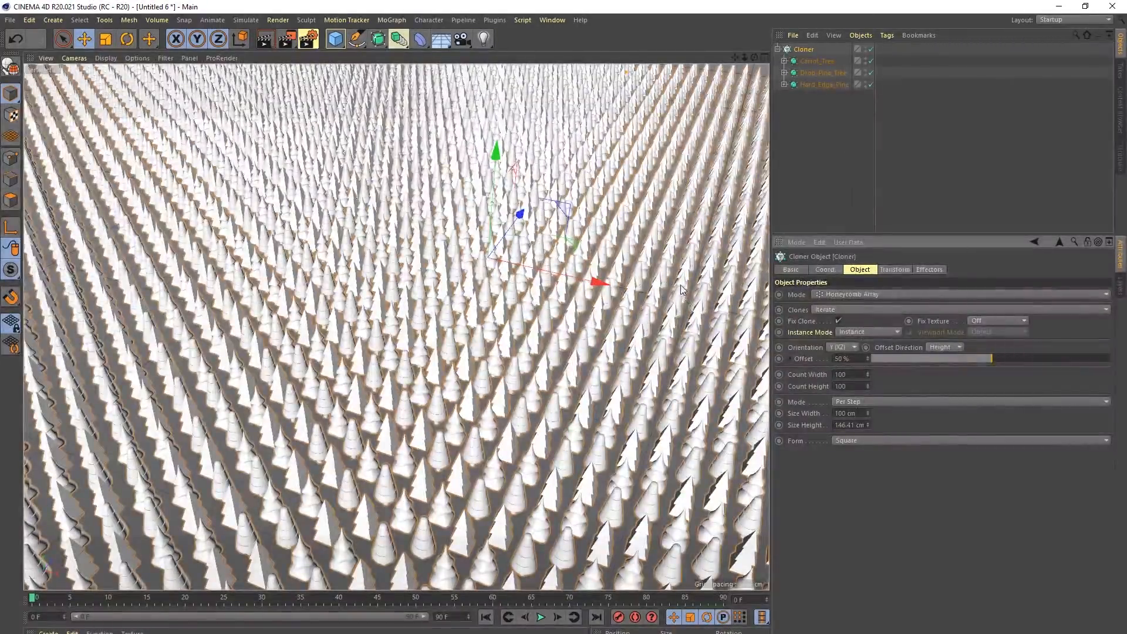
pyautogui.click(861, 331)
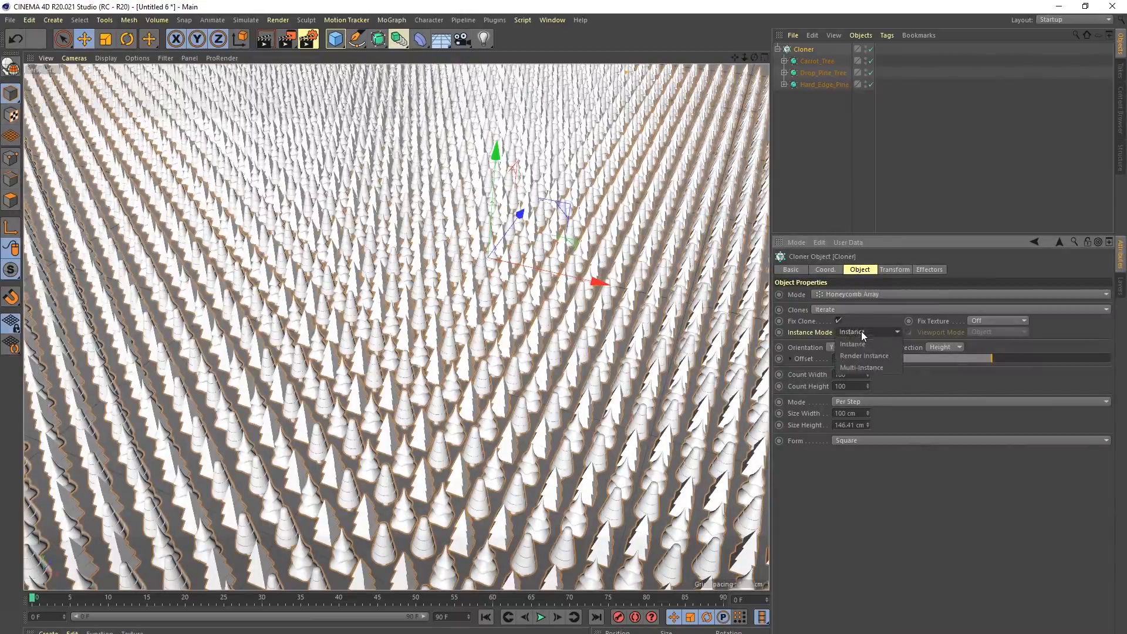
pyautogui.click(868, 367)
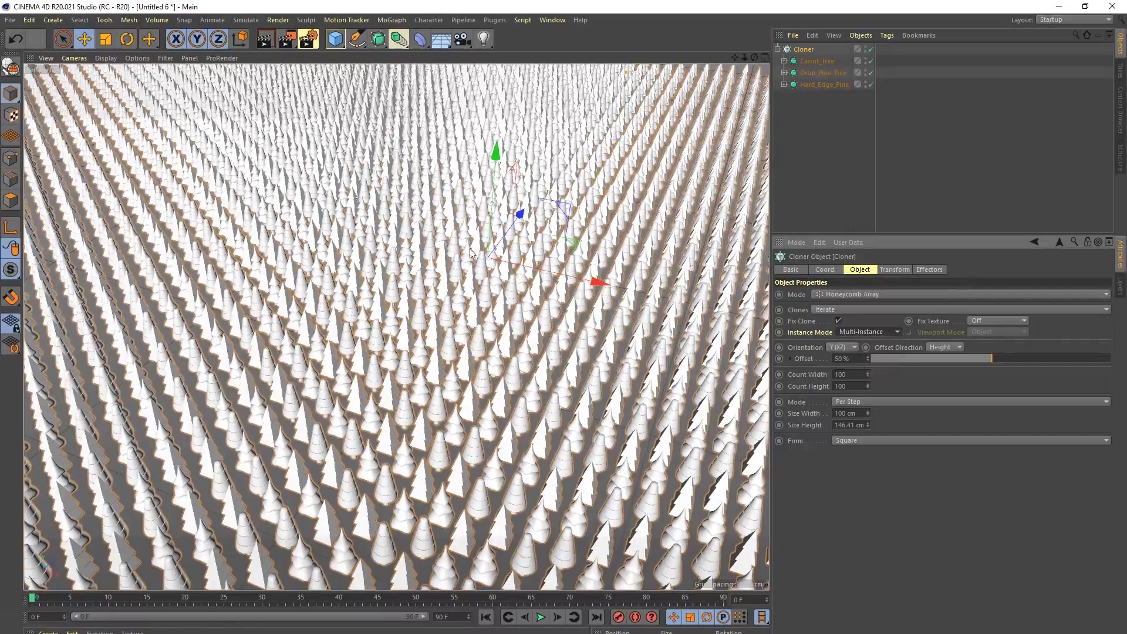
pyautogui.keyDown('alt'); pyautogui.moveTo(535, 306); pyautogui.dragTo(411, 359); pyautogui.keyUp('alt')
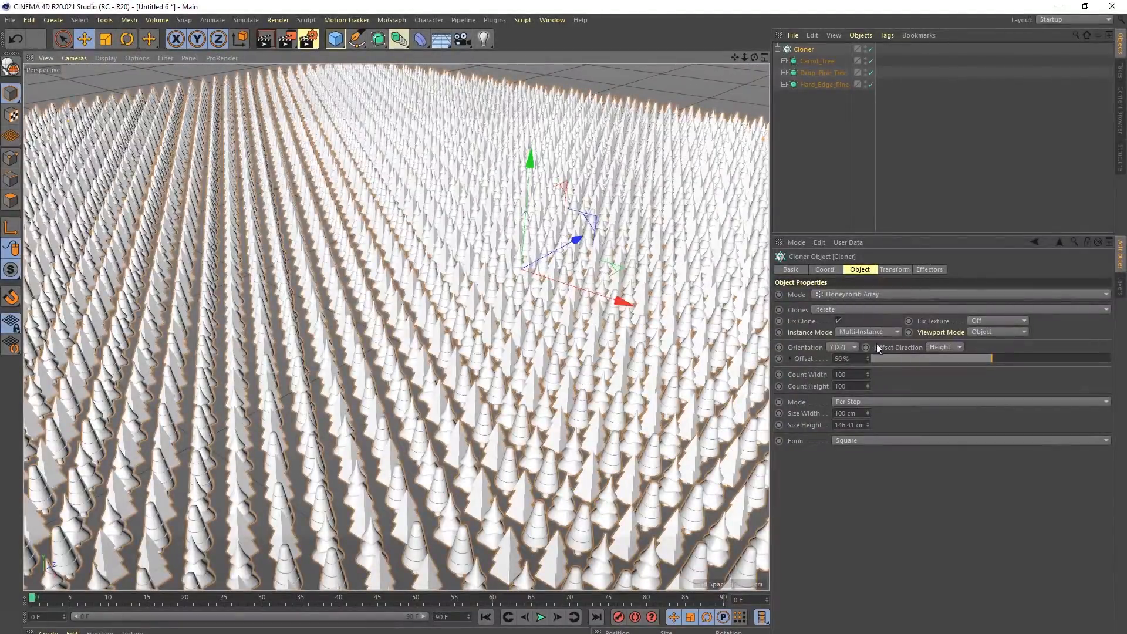
# Step: Change how the Cloner distributes the three trees from Iterate to Random
pyautogui.click(822, 312)
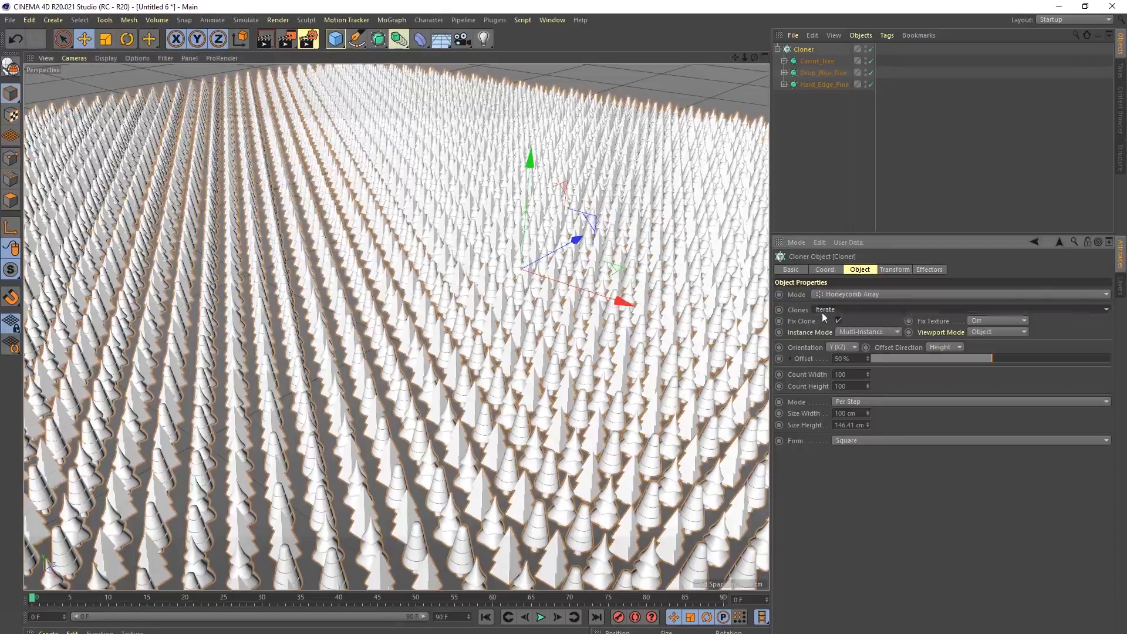
pyautogui.click(831, 331)
pyautogui.keyDown('alt'); pyautogui.moveTo(446, 324); pyautogui.dragTo(606, 408); pyautogui.keyUp('alt')
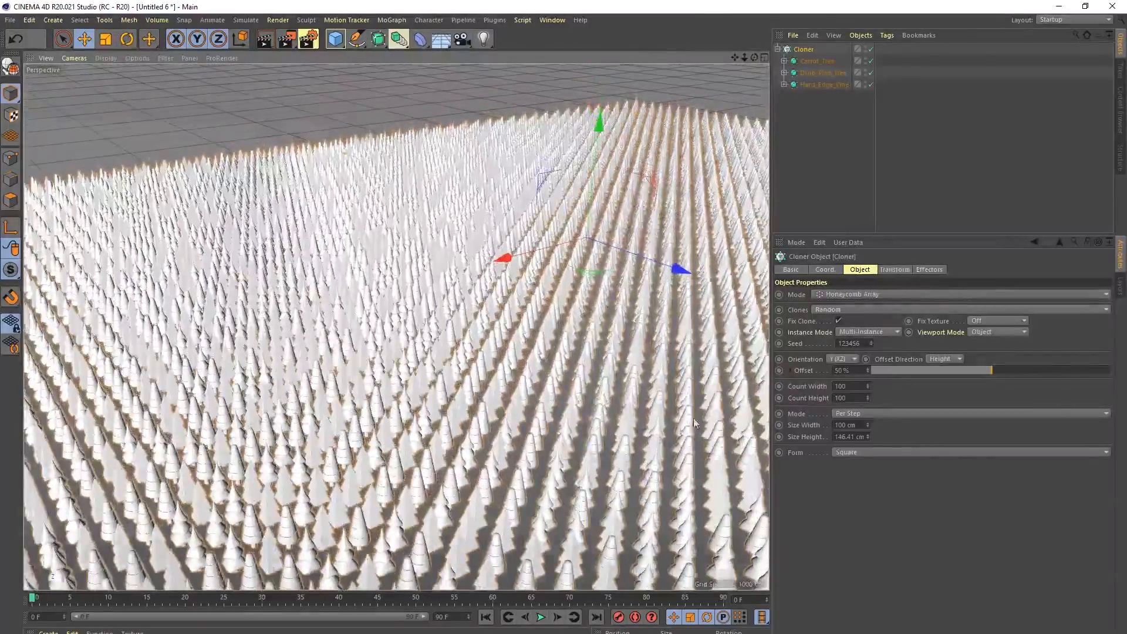
# Step: Preview the clones in the Bounding Box and Points viewport modes and return the viewport mode to Object
pyautogui.click(987, 333)
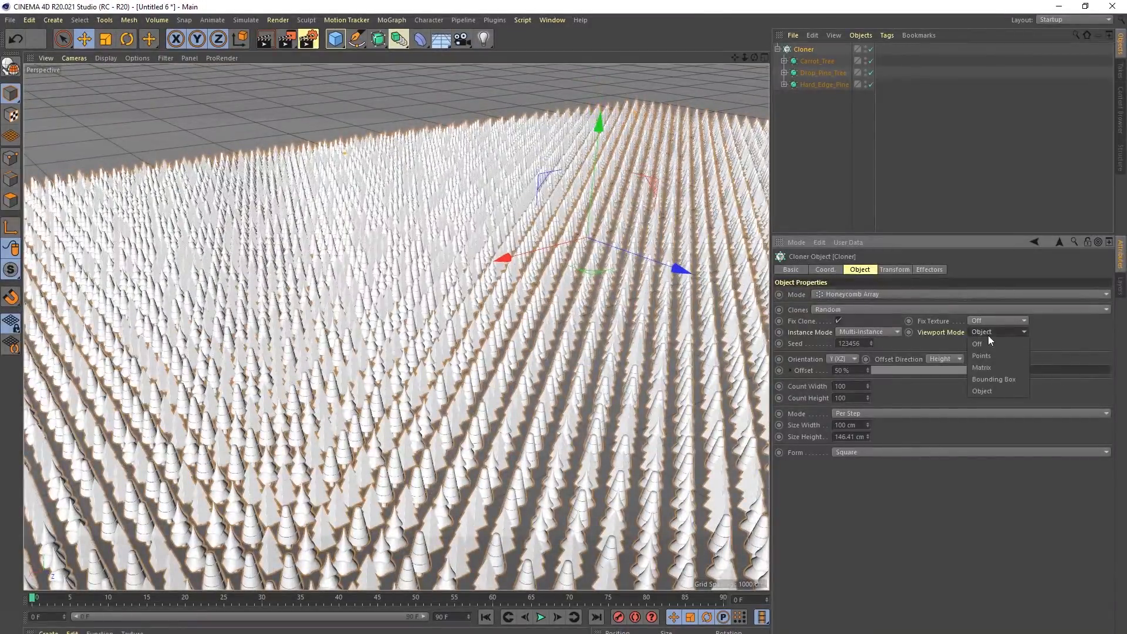
pyautogui.click(999, 380)
pyautogui.keyDown('alt'); pyautogui.moveTo(646, 352); pyautogui.dragTo(587, 400); pyautogui.keyUp('alt')
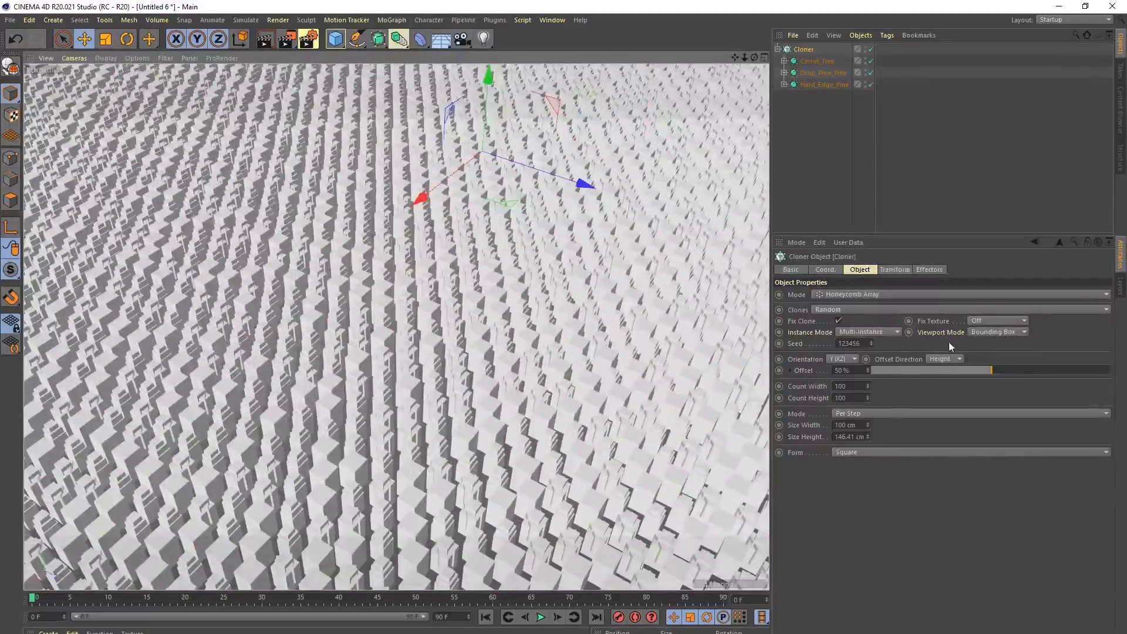
pyautogui.click(980, 333)
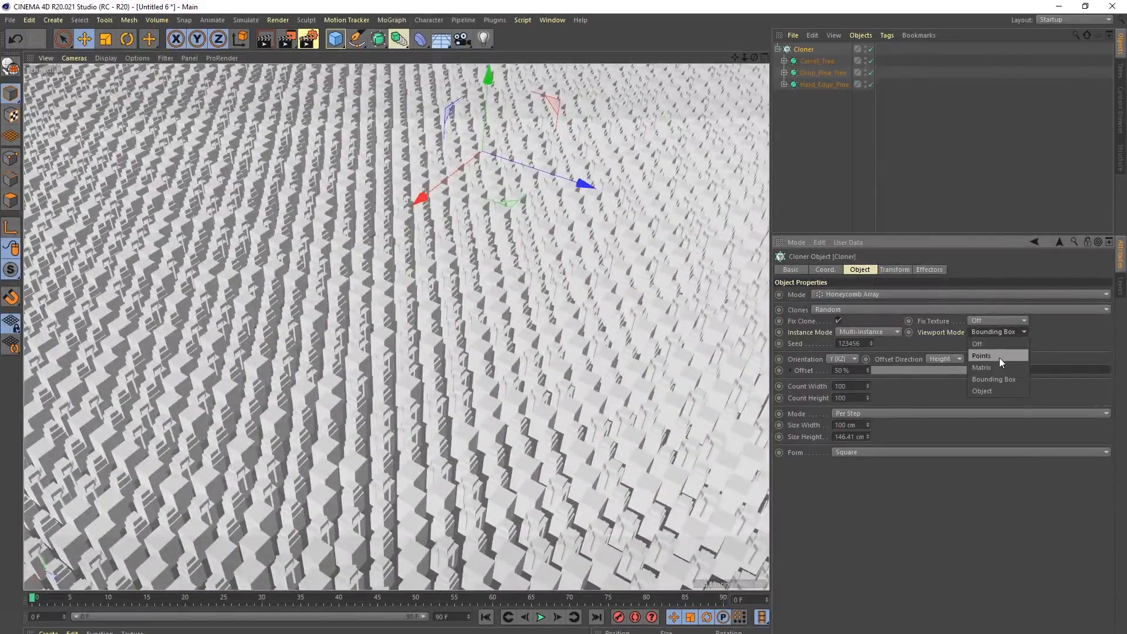
pyautogui.click(1000, 359)
pyautogui.moveTo(496, 265)
pyautogui.keyDown('alt'); pyautogui.mouseDown()
pyautogui.moveTo(499, 289)
pyautogui.moveTo(407, 217)
pyautogui.moveTo(501, 278)
pyautogui.moveTo(467, 255)
pyautogui.mouseUp(); pyautogui.keyUp('alt')
pyautogui.keyDown('alt'); pyautogui.moveTo(548, 260); pyautogui.dragTo(538, 300); pyautogui.keyUp('alt')
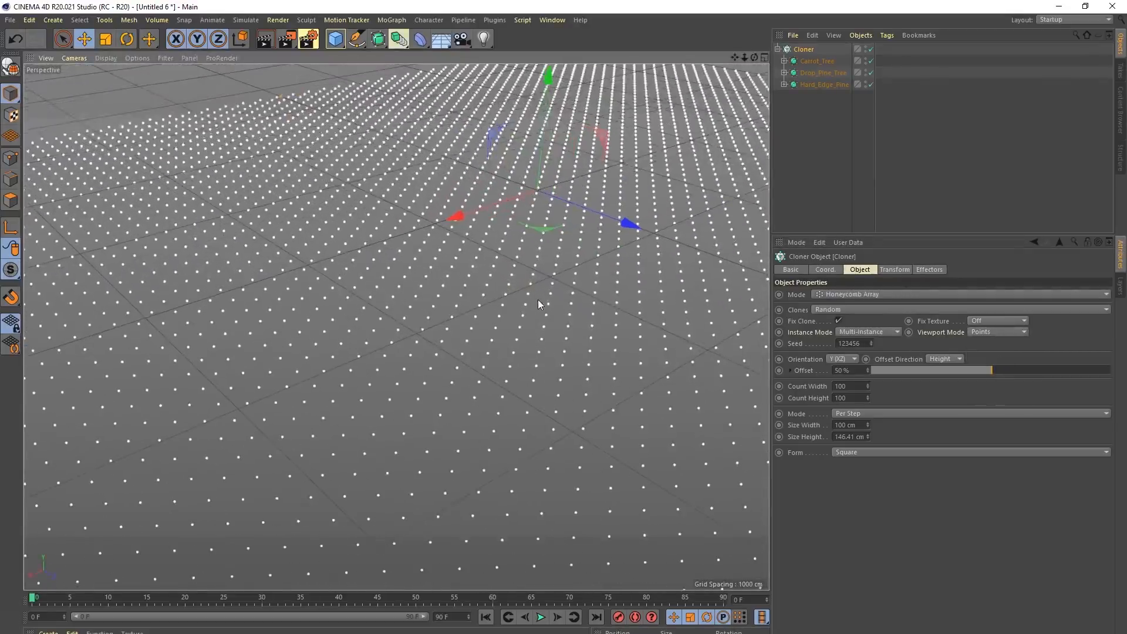
pyautogui.click(998, 332)
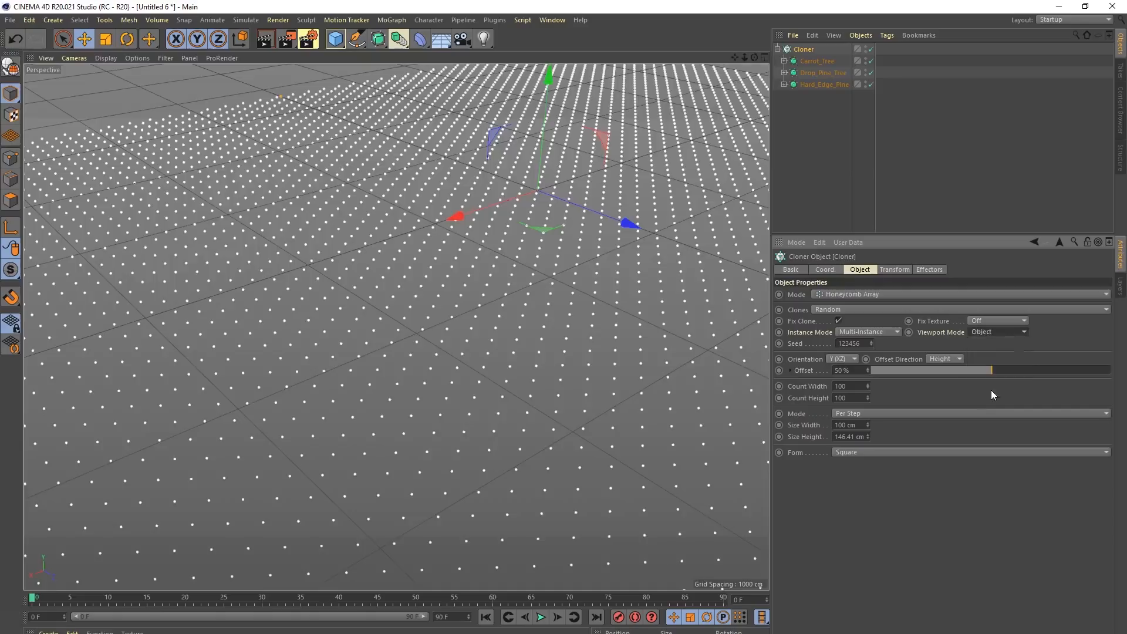
pyautogui.click(991, 390)
pyautogui.keyDown('alt'); pyautogui.moveTo(717, 161); pyautogui.dragTo(541, 289); pyautogui.keyUp('alt')
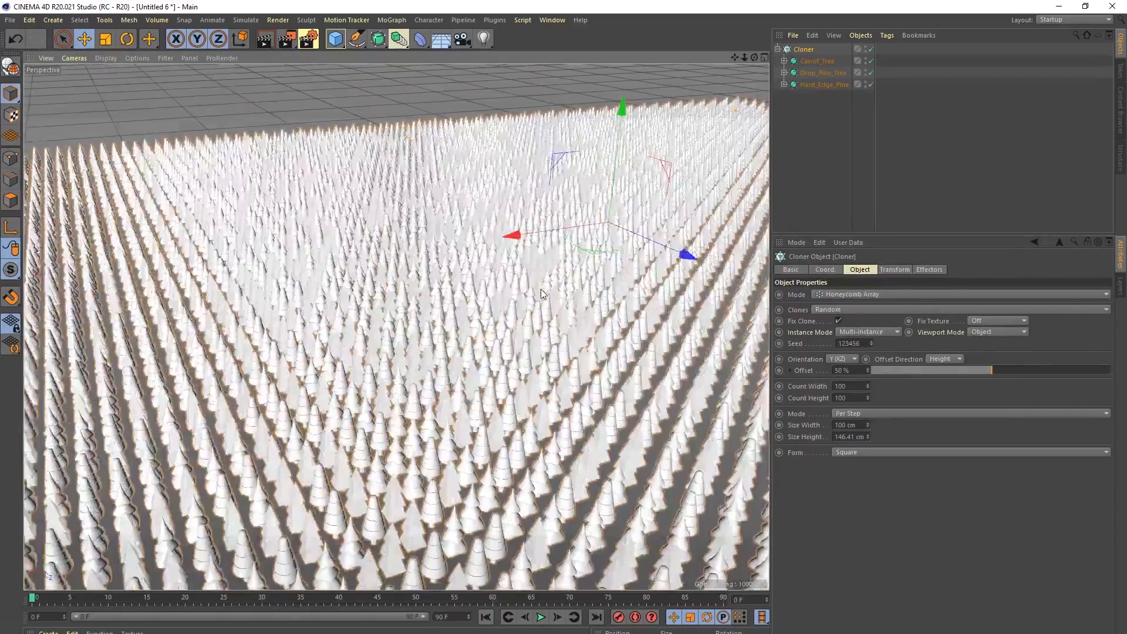
# Step: Add a Random effector to the Cloner and set its Y position variation to 0 cm
pyautogui.click(392, 20)
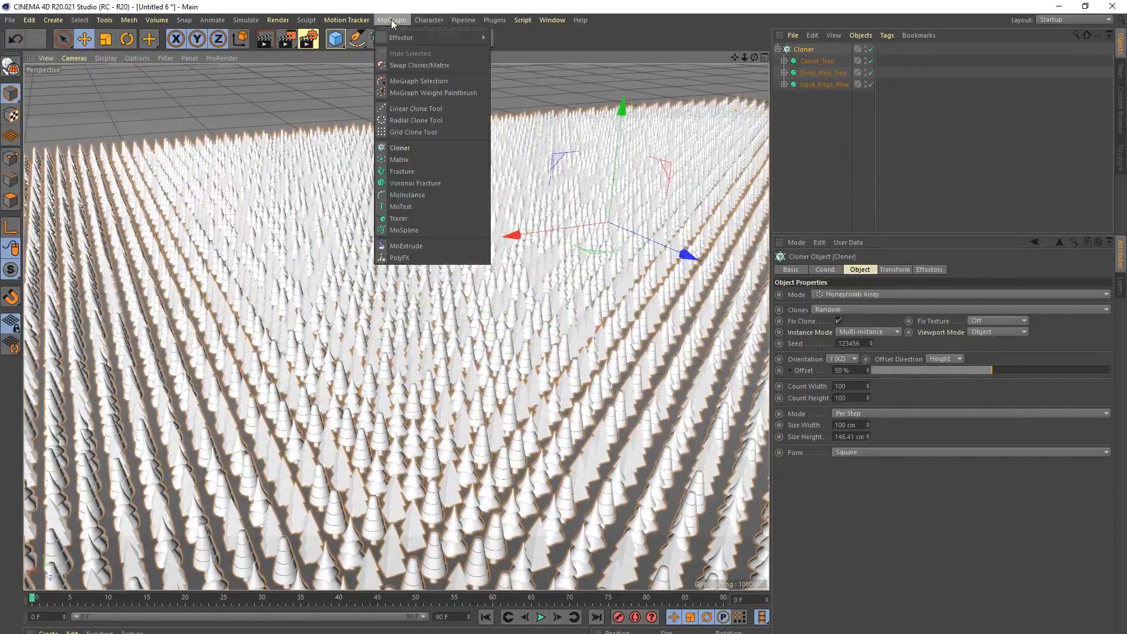
pyautogui.moveTo(394, 37)
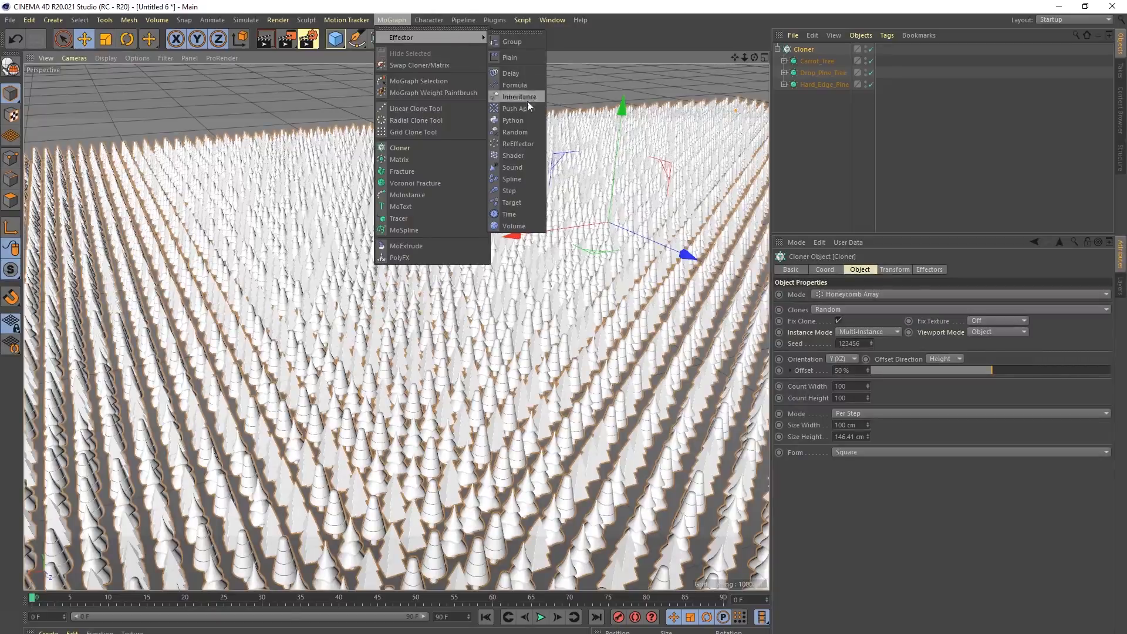
pyautogui.click(530, 134)
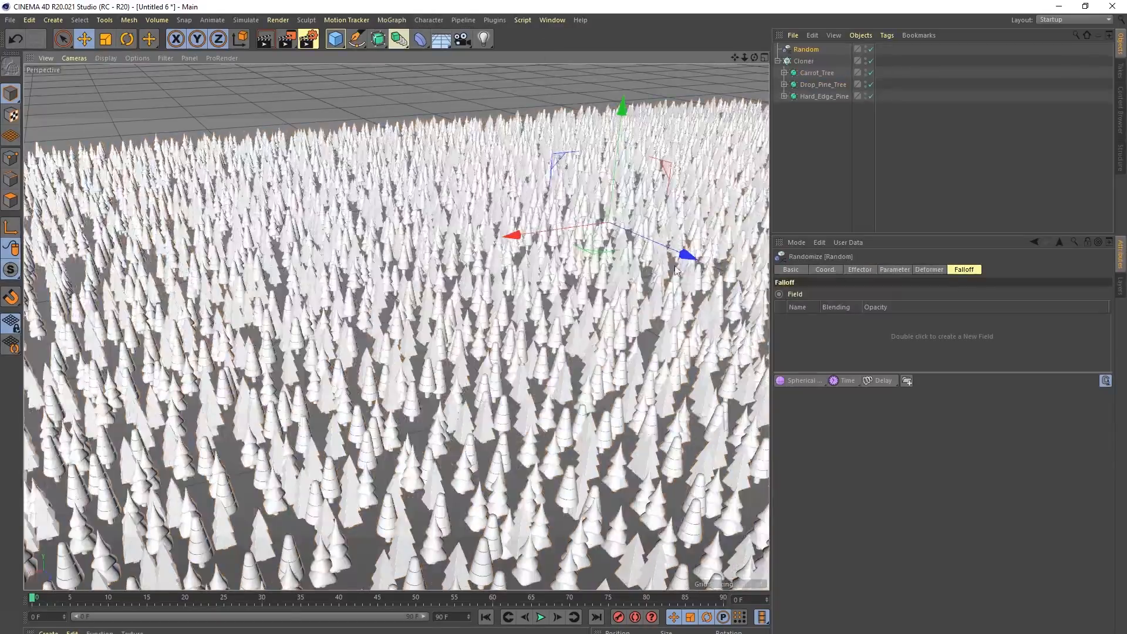
pyautogui.click(864, 269)
pyautogui.click(893, 271)
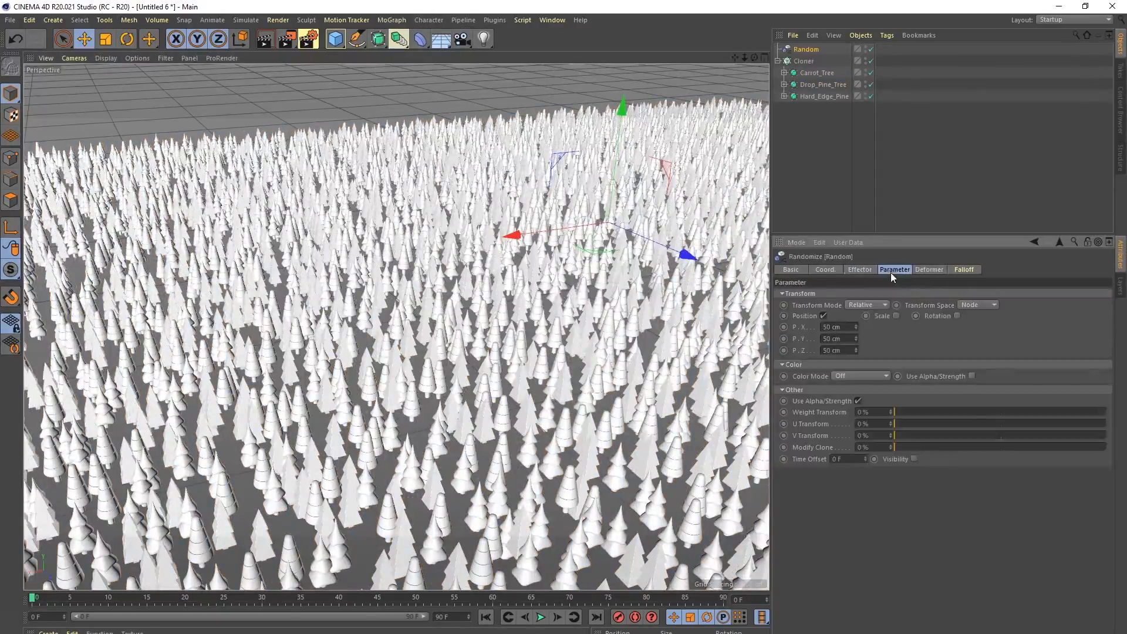
pyautogui.doubleClick(846, 339)
pyautogui.write('0')
pyautogui.press('Return')
# Step: Enable uniform scale variation on the Random effector, trying a value of 1 before setting it to 0.25
pyautogui.click(897, 316)
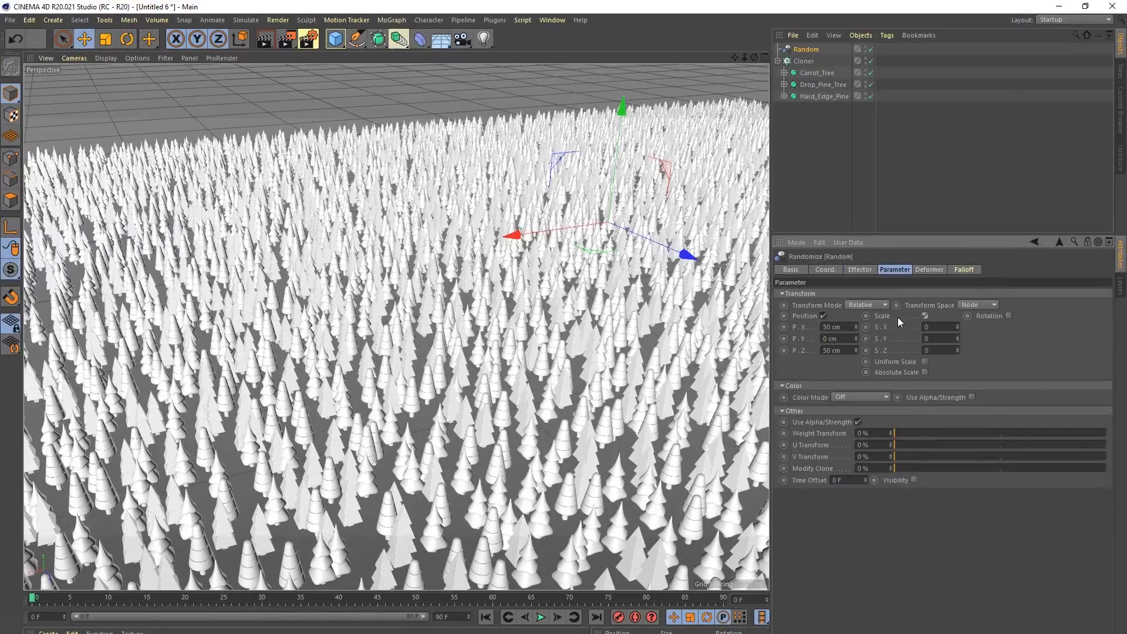
pyautogui.click(925, 362)
pyautogui.doubleClick(937, 327)
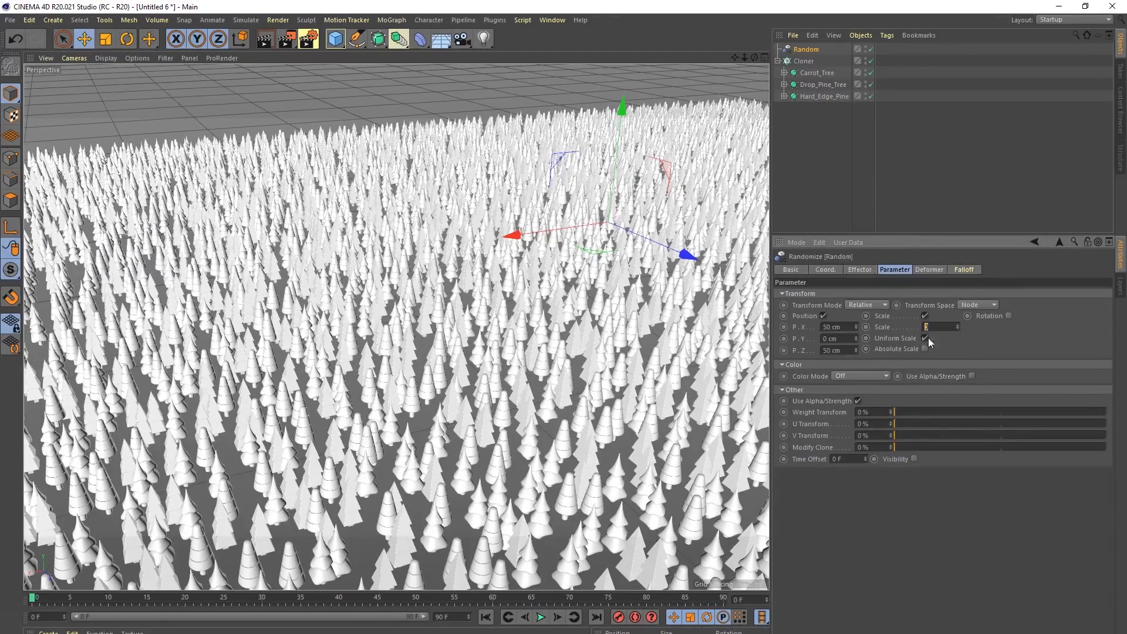
pyautogui.write('1')
pyautogui.press('Return')
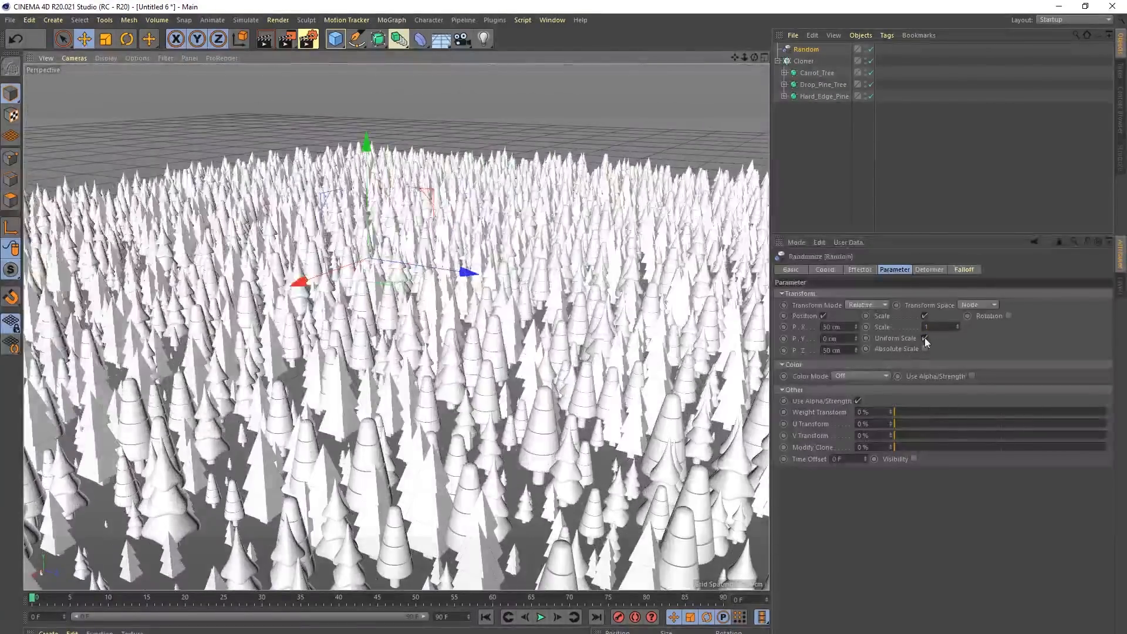
pyautogui.doubleClick(934, 327)
pyautogui.write('0.25')
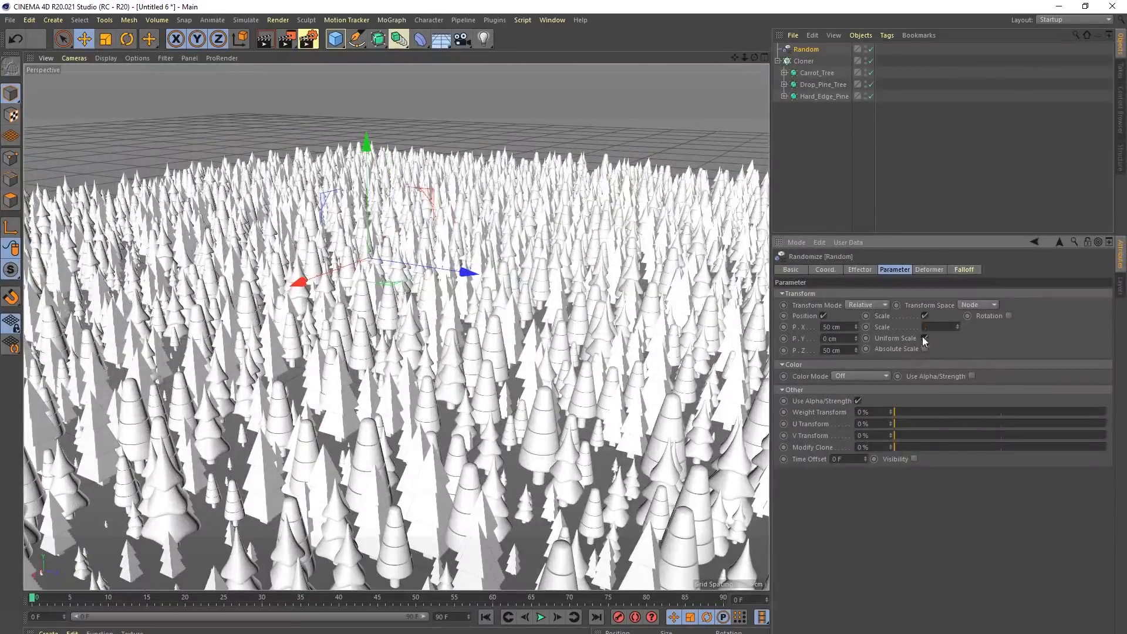
pyautogui.press('Return')
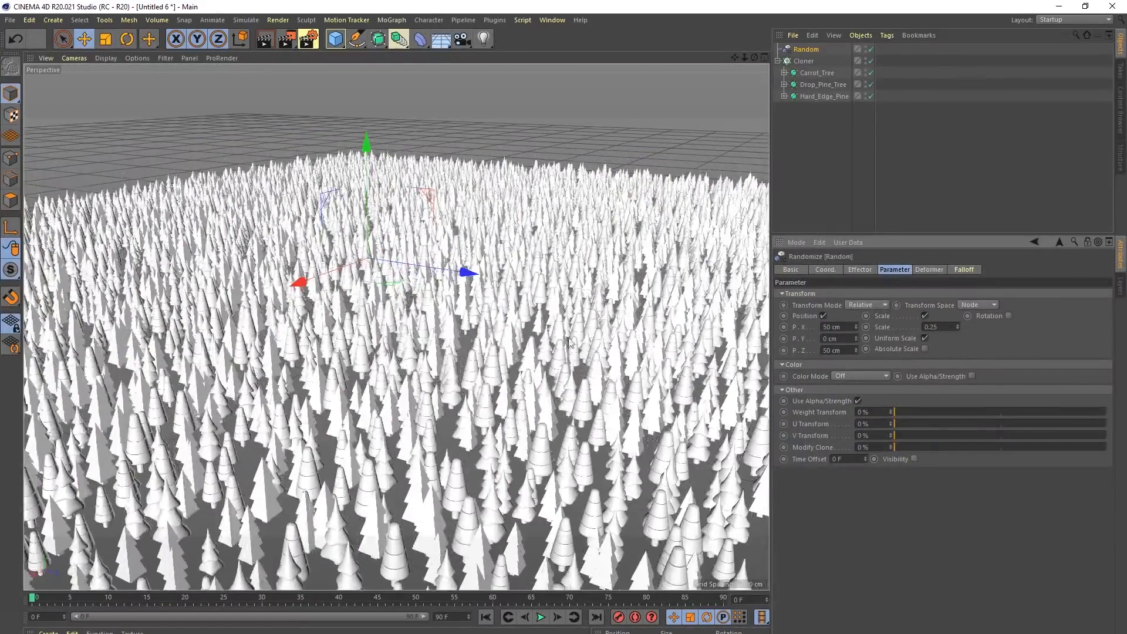
# Step: Set the Random effector's color mode to Effector Color
pyautogui.click(860, 377)
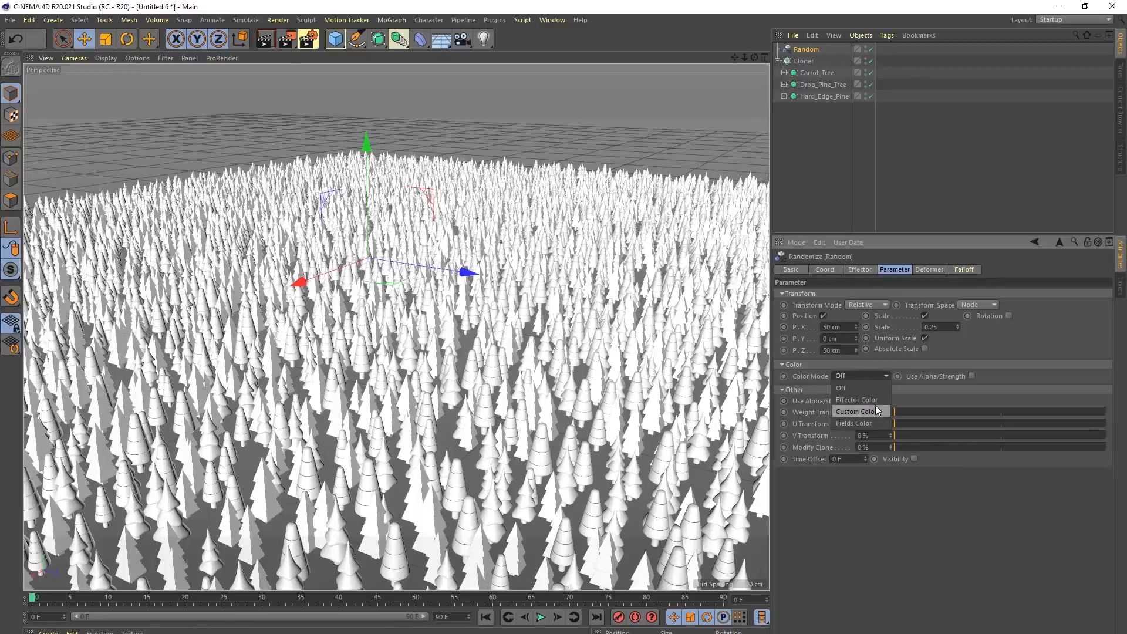
pyautogui.click(876, 400)
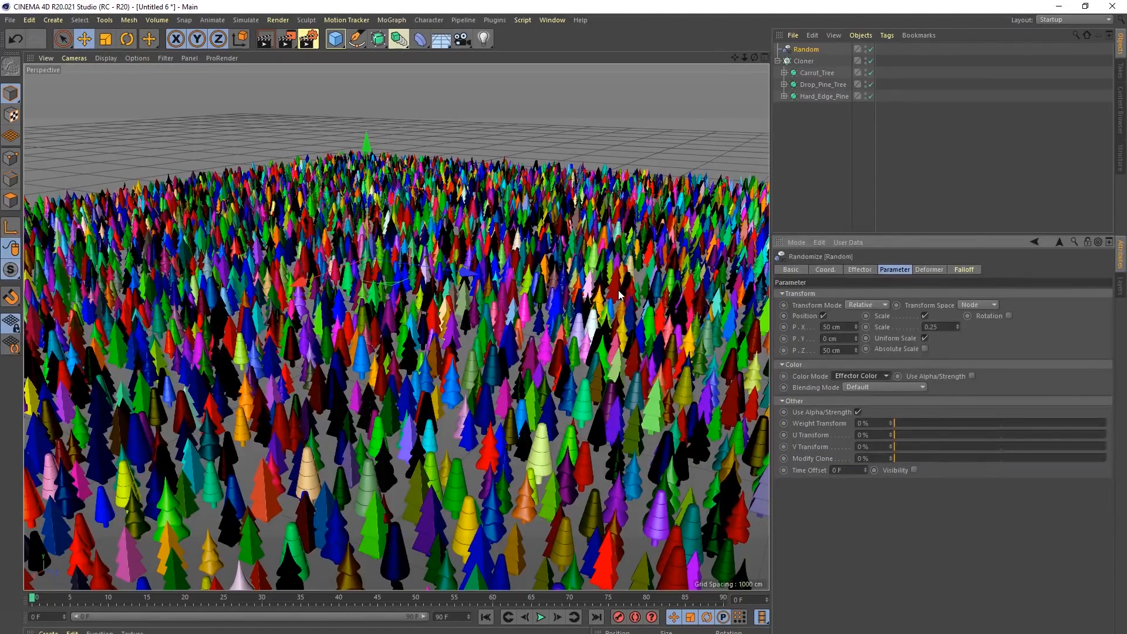
pyautogui.moveTo(427, 326)
pyautogui.keyDown('alt'); pyautogui.mouseDown()
pyautogui.moveTo(390, 325)
pyautogui.moveTo(231, 259)
pyautogui.moveTo(394, 339)
pyautogui.moveTo(231, 362)
pyautogui.mouseUp(); pyautogui.keyUp('alt')
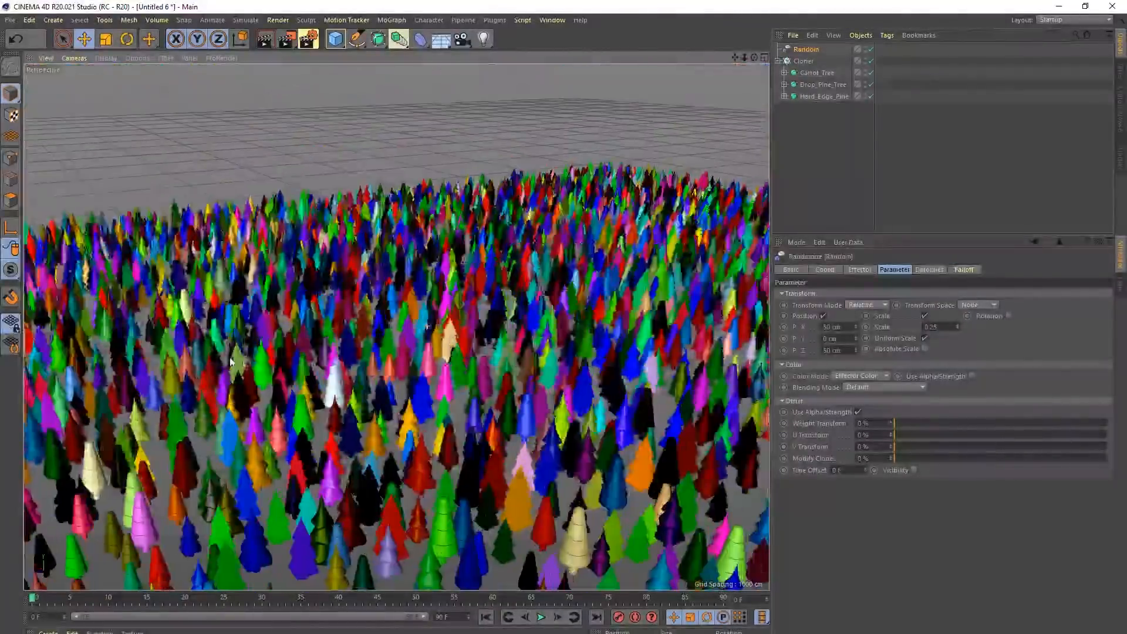
# Step: Switch the Cloner's viewport mode to Points to display the randomly colored clones as dots
pyautogui.click(799, 62)
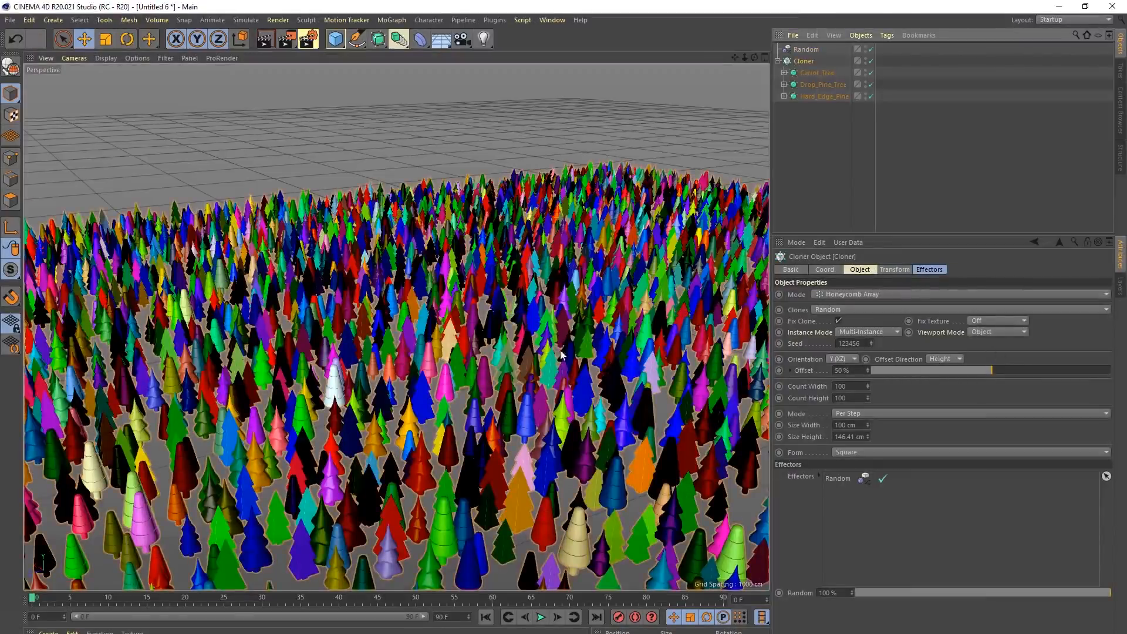
pyautogui.keyDown('alt'); pyautogui.moveTo(593, 368); pyautogui.dragTo(473, 265, button='middle'); pyautogui.keyUp('alt')
pyautogui.keyDown('alt'); pyautogui.moveTo(473, 264); pyautogui.dragTo(496, 345); pyautogui.keyUp('alt')
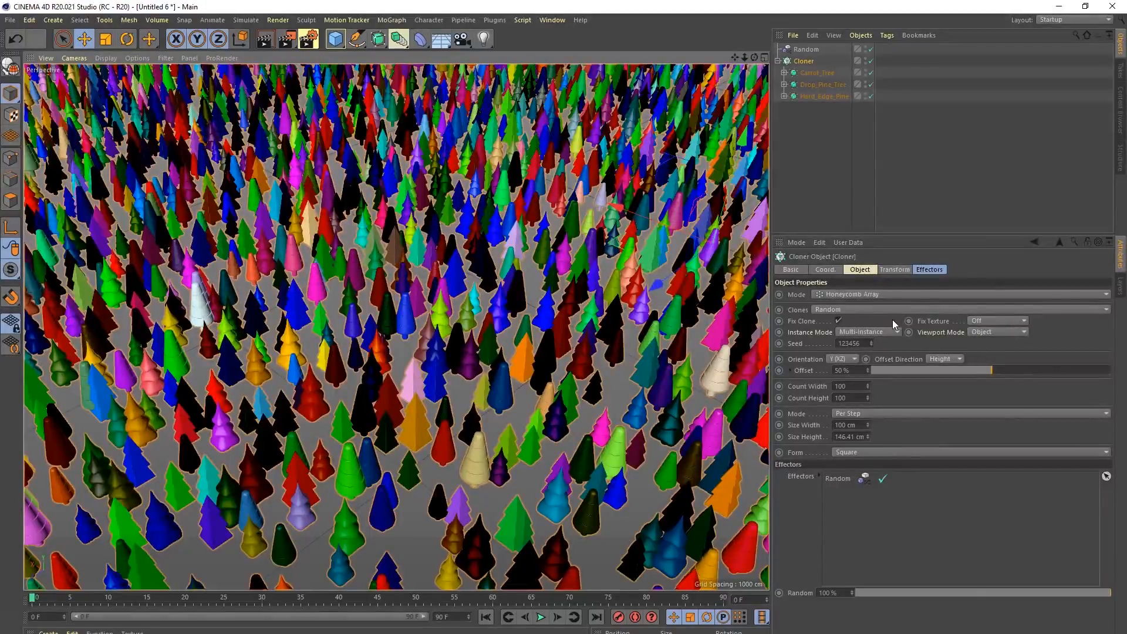
pyautogui.click(985, 333)
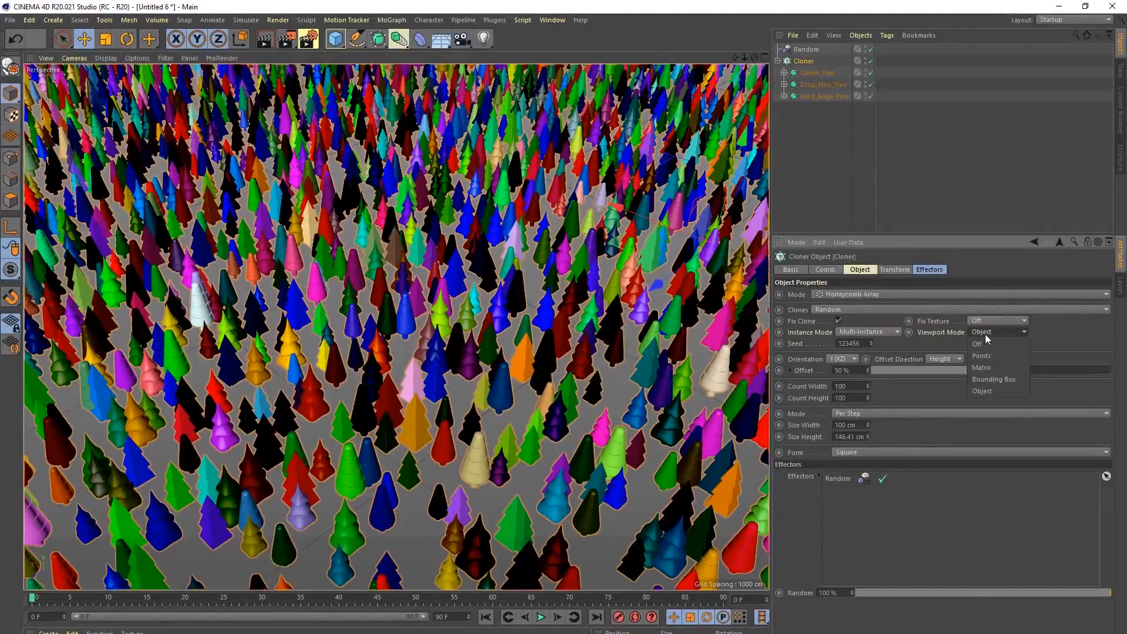
pyautogui.click(989, 362)
pyautogui.moveTo(502, 299)
pyautogui.keyDown('alt'); pyautogui.mouseDown()
pyautogui.moveTo(501, 229)
pyautogui.moveTo(528, 262)
pyautogui.moveTo(580, 287)
pyautogui.moveTo(582, 249)
pyautogui.moveTo(587, 289)
pyautogui.moveTo(484, 247)
pyautogui.moveTo(461, 333)
pyautogui.moveTo(484, 307)
pyautogui.moveTo(484, 354)
pyautogui.moveTo(498, 355)
pyautogui.moveTo(518, 322)
pyautogui.moveTo(453, 235)
pyautogui.moveTo(483, 316)
pyautogui.moveTo(456, 308)
pyautogui.mouseUp(); pyautogui.keyUp('alt')
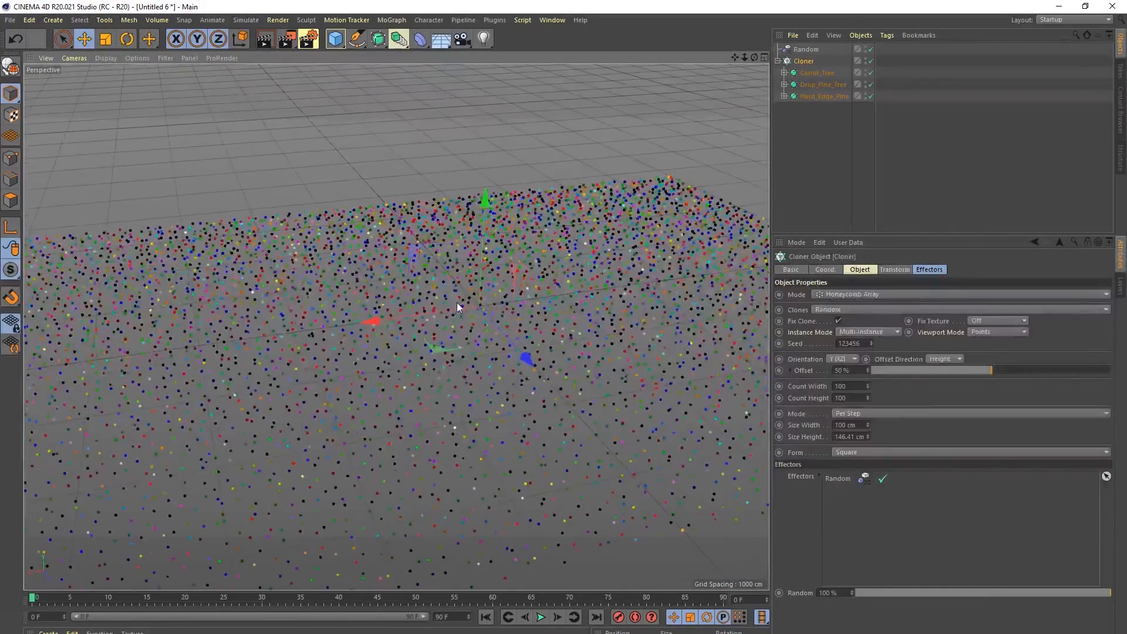
# Step: Move the three trees out of the Cloner's hierarchy and delete the Cloner
pyautogui.click(805, 62)
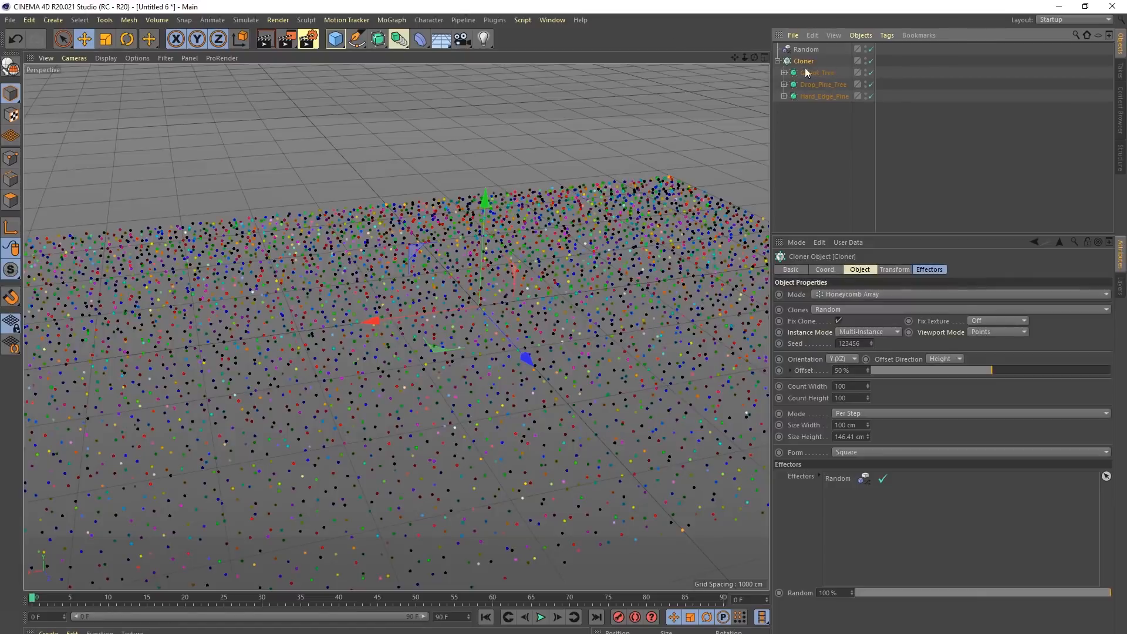
pyautogui.keyDown('alt'); pyautogui.moveTo(580, 245); pyautogui.dragTo(542, 322); pyautogui.keyUp('alt')
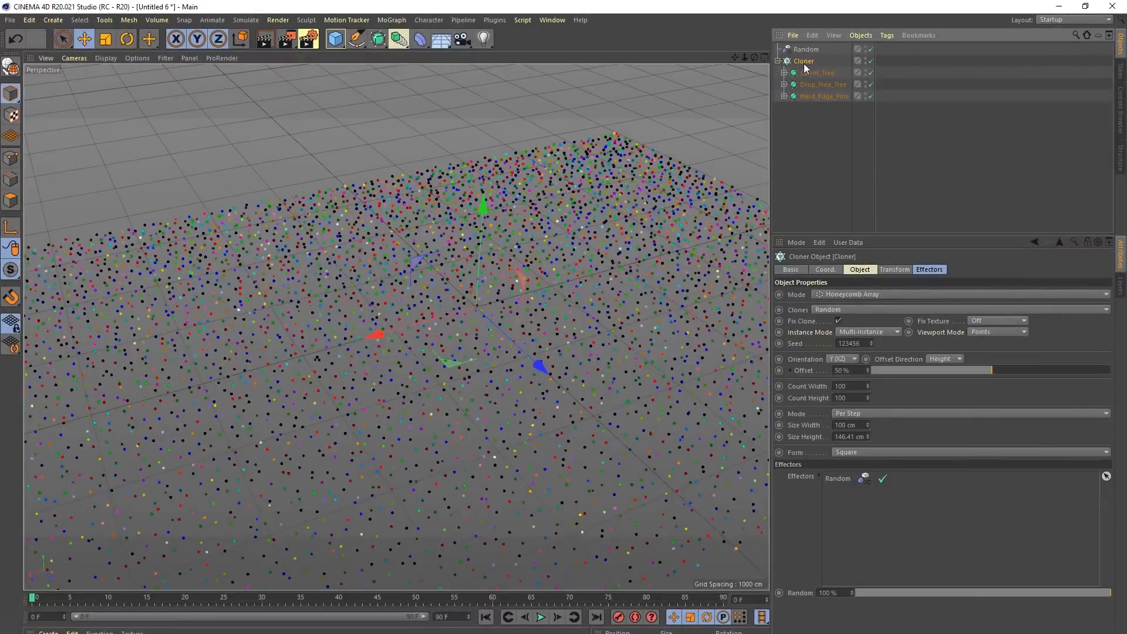
pyautogui.moveTo(801, 70); pyautogui.dragTo(808, 107)
pyautogui.click(809, 72)
pyautogui.keyDown('shift'); pyautogui.click(807, 85); pyautogui.keyUp('shift')
pyautogui.click(801, 63)
pyautogui.press('Delete')
# Step: Add an Instance object with Carrot_Tree as its reference object and set its instance mode to Multi-Instance
pyautogui.click(399, 39)
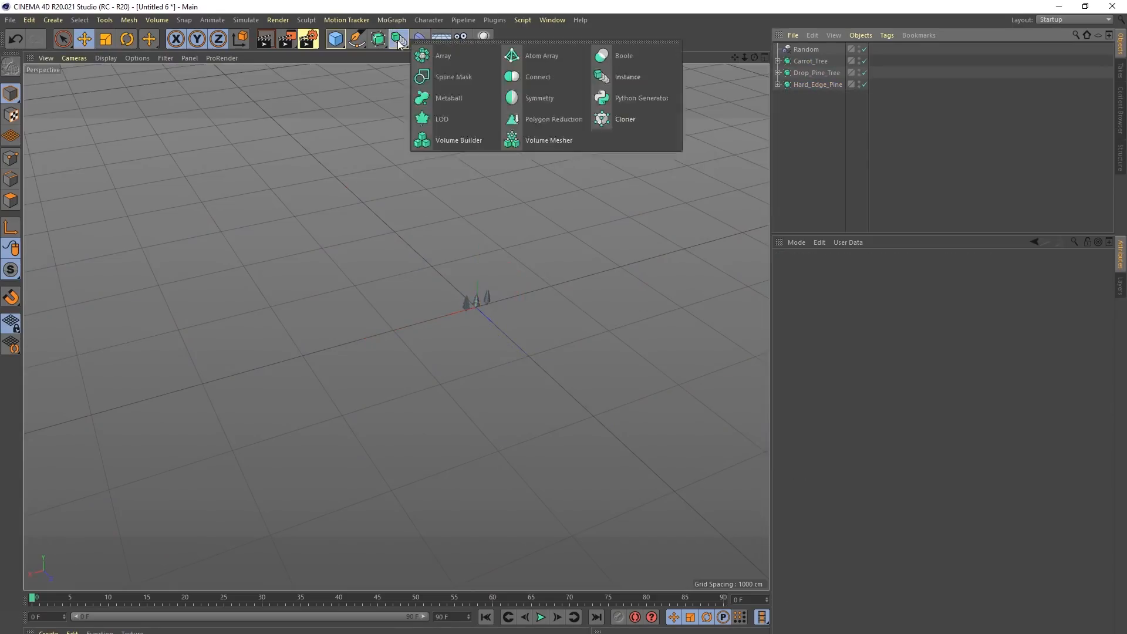
pyautogui.click(641, 79)
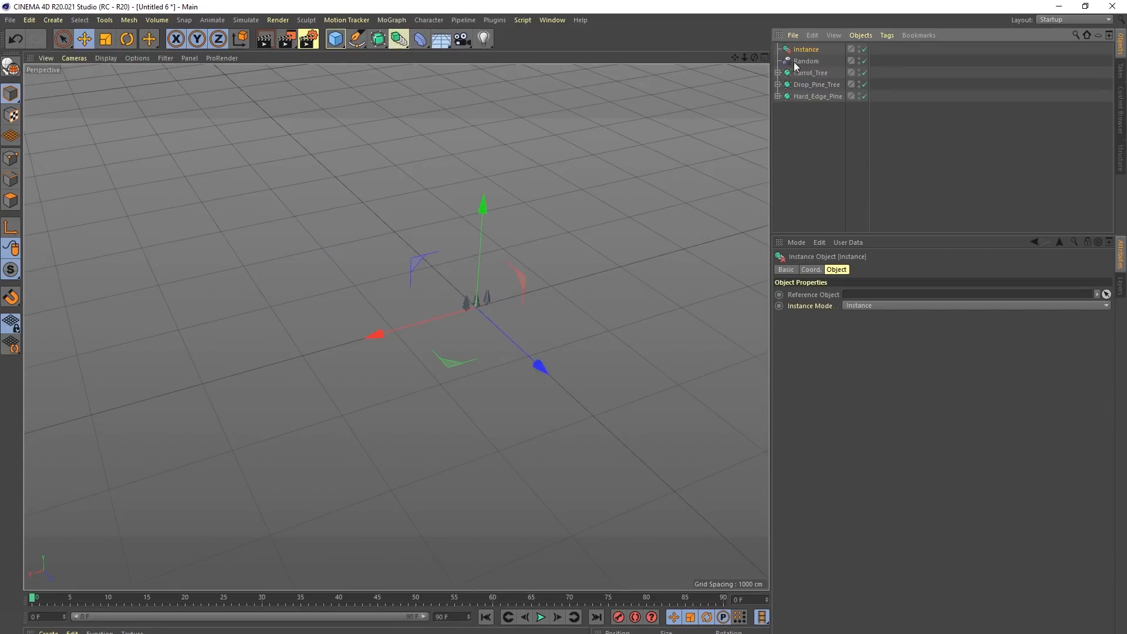
pyautogui.moveTo(808, 72); pyautogui.dragTo(865, 294)
pyautogui.click(858, 304)
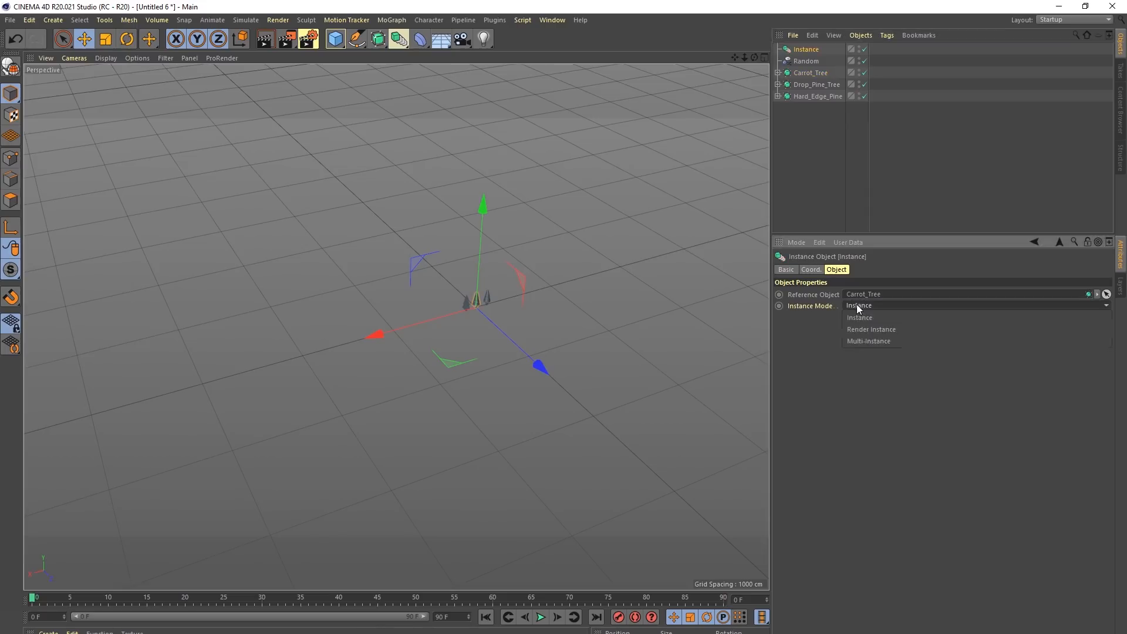
pyautogui.click(890, 341)
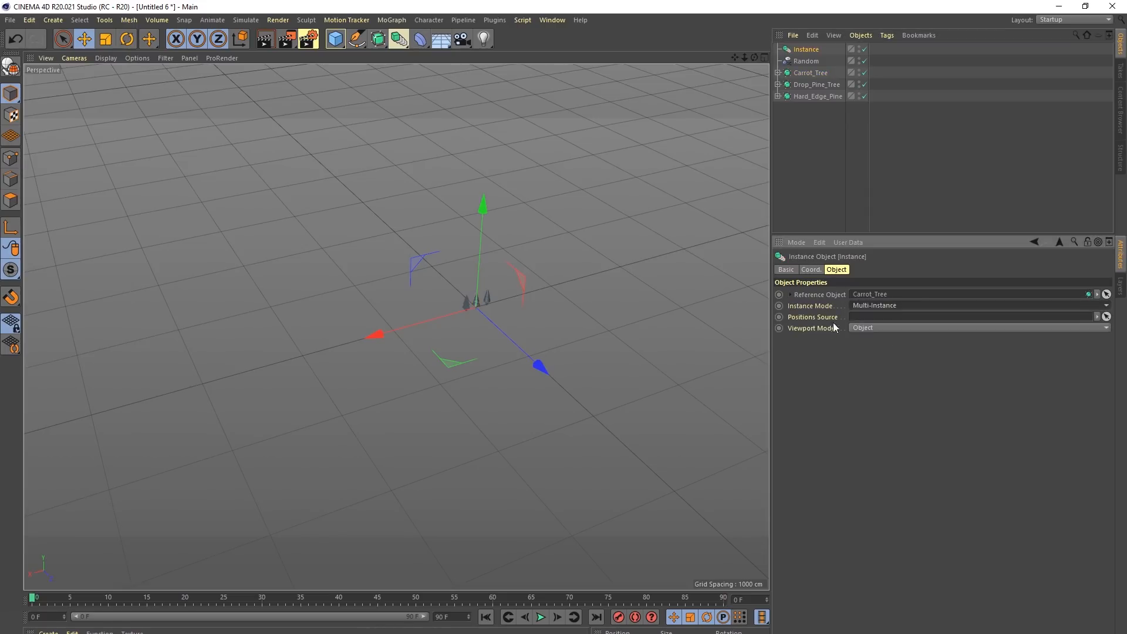
# Step: Add a Landscape object and scale it up into a large terrain around the trees
pyautogui.keyDown('alt'); pyautogui.moveTo(477, 236); pyautogui.dragTo(464, 196); pyautogui.keyUp('alt')
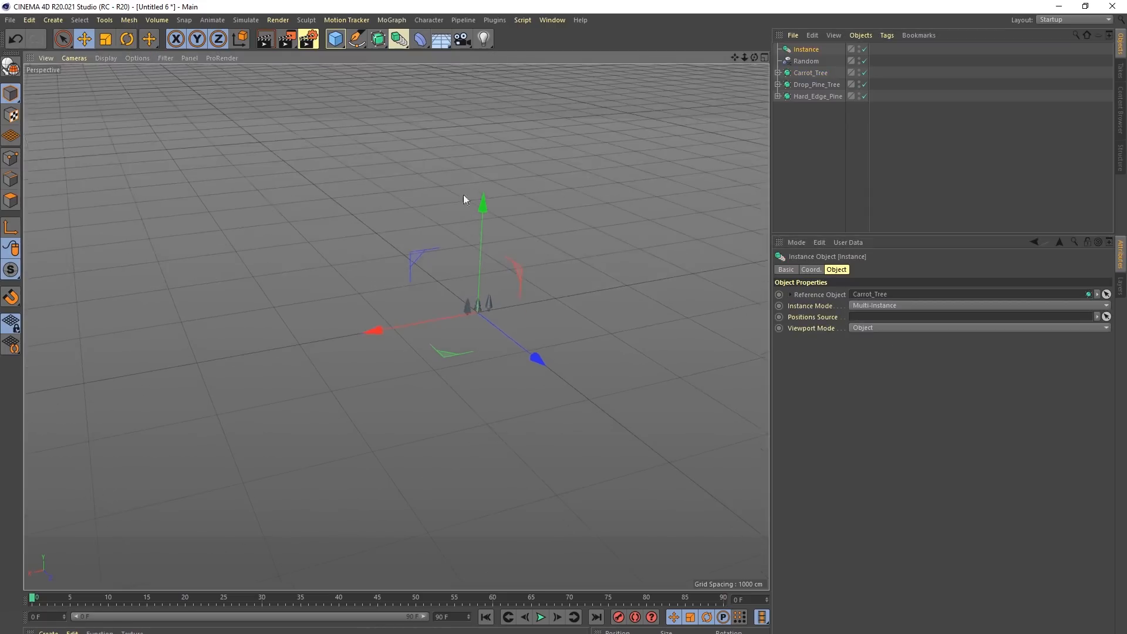
pyautogui.click(341, 42)
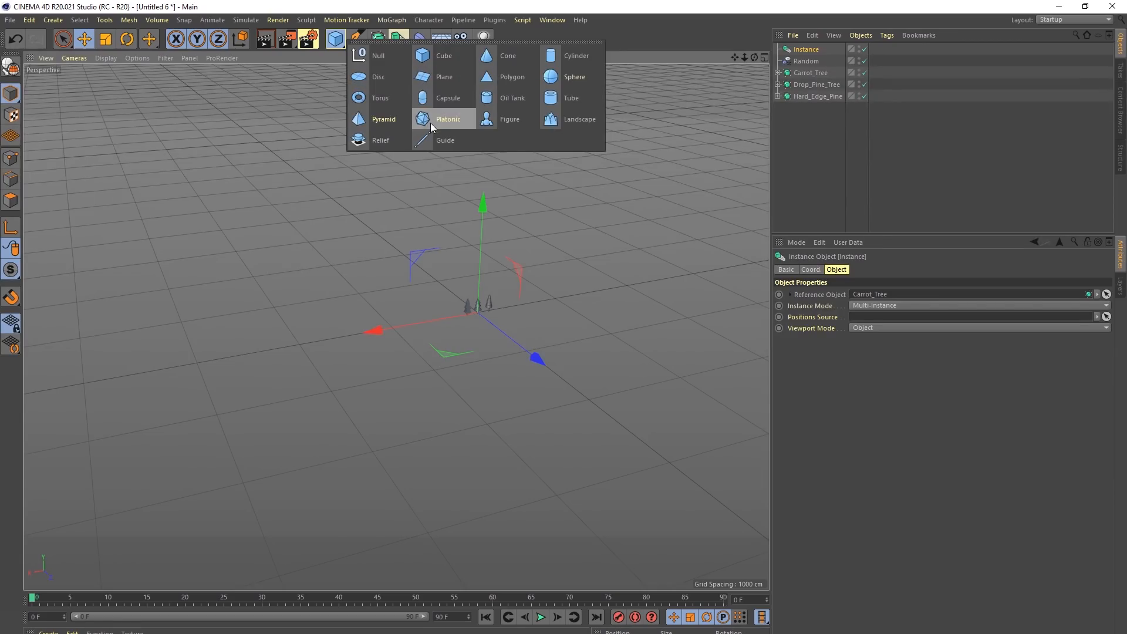
pyautogui.click(576, 116)
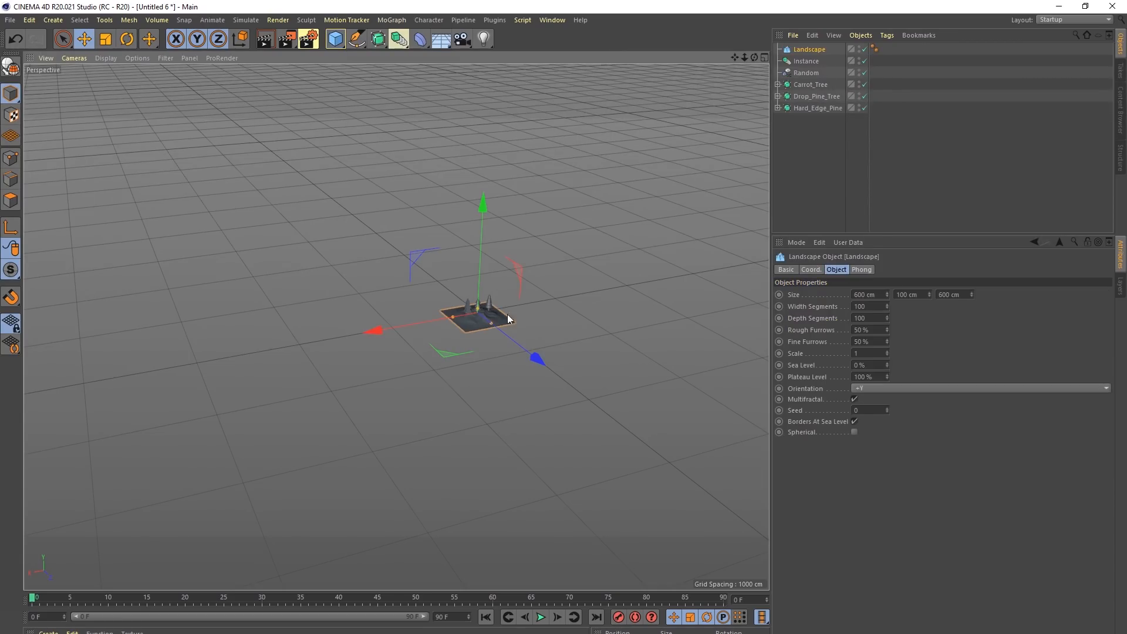
pyautogui.press('t')
pyautogui.moveTo(365, 447); pyautogui.dragTo(659, 253)
# Step: Try to assign the Landscape as the Instance object's Positions Source
pyautogui.click(804, 63)
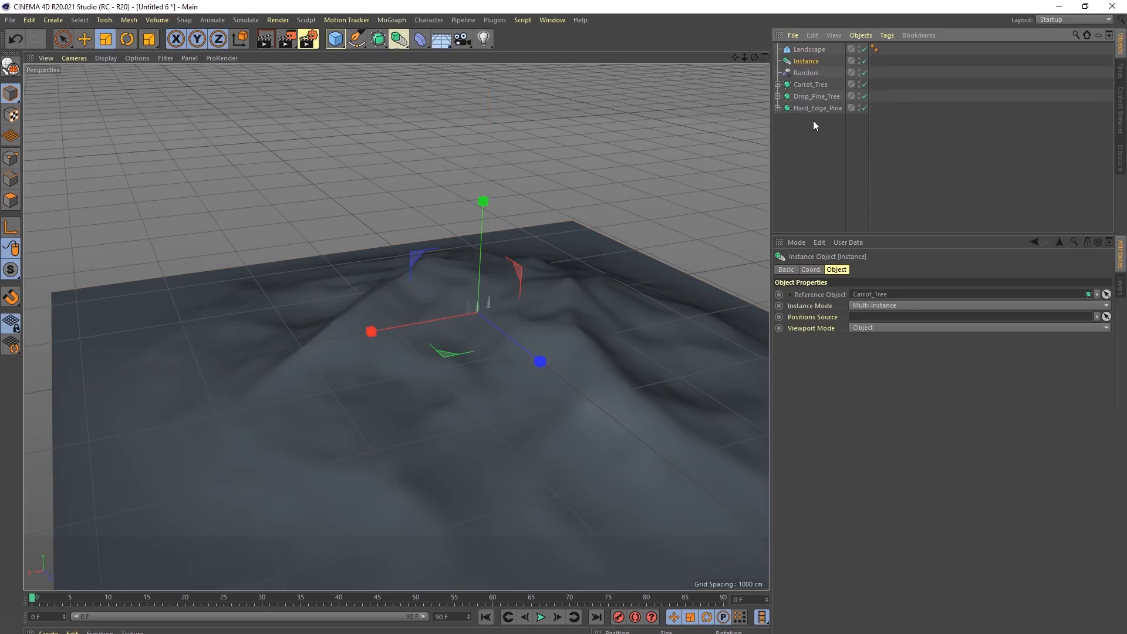
pyautogui.moveTo(809, 49); pyautogui.dragTo(866, 317)
pyautogui.click(859, 327)
pyautogui.click(854, 333)
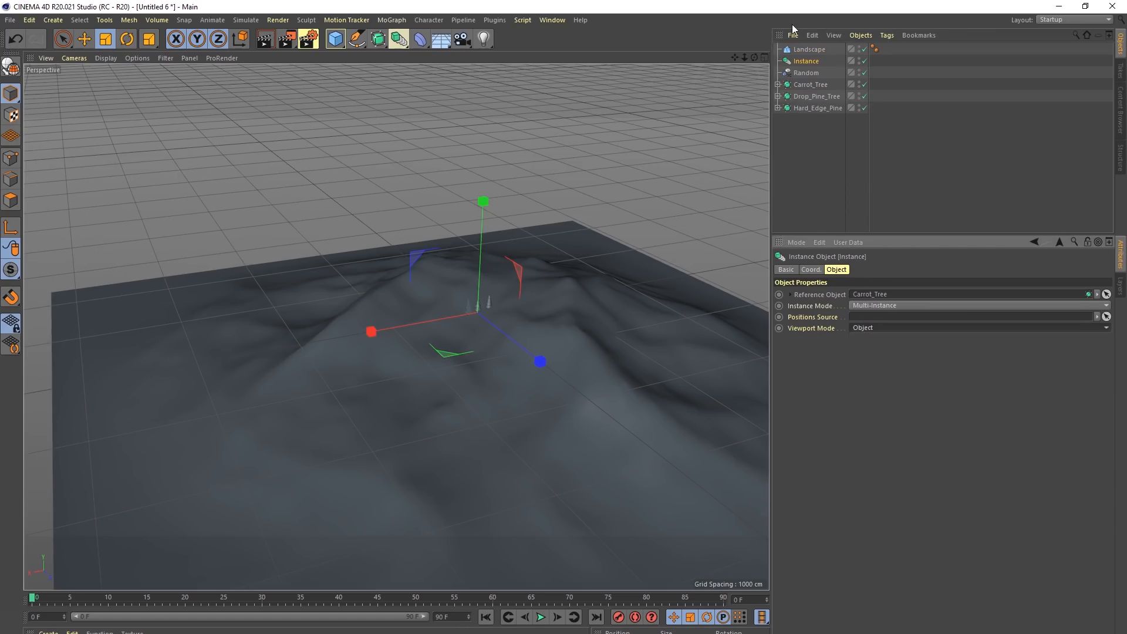
# Step: Make the Landscape editable and try again to use the polygon object as the Instance's Positions Source
pyautogui.click(810, 50)
pyautogui.click(806, 61)
pyautogui.moveTo(810, 49); pyautogui.dragTo(867, 317)
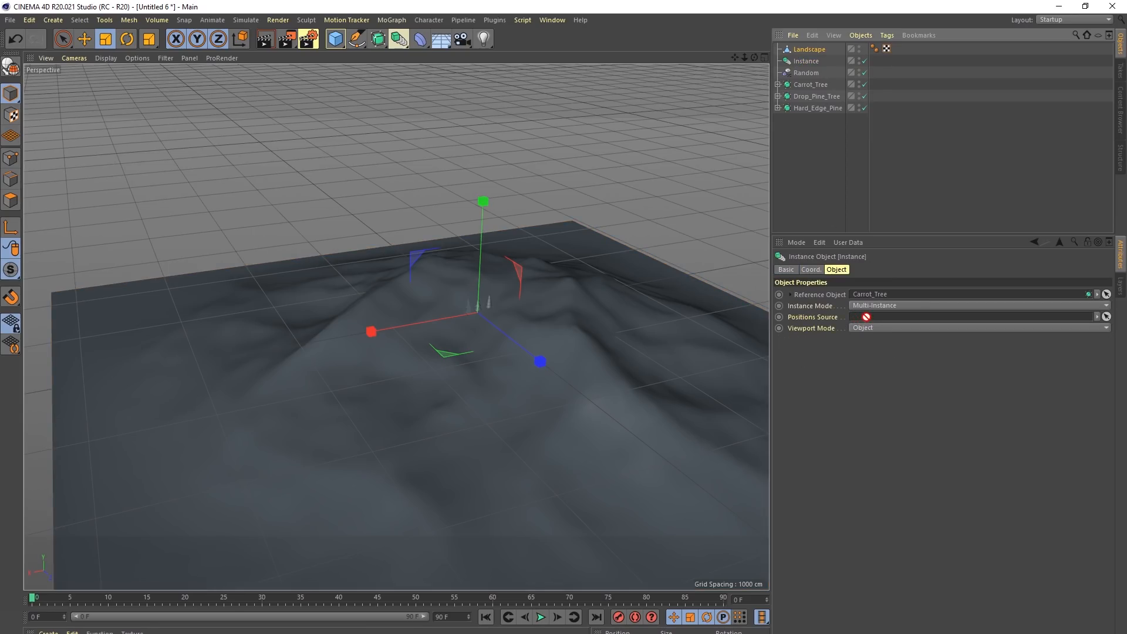
pyautogui.click(816, 318)
pyautogui.keyDown('alt'); pyautogui.moveTo(675, 299); pyautogui.dragTo(492, 278); pyautogui.keyUp('alt')
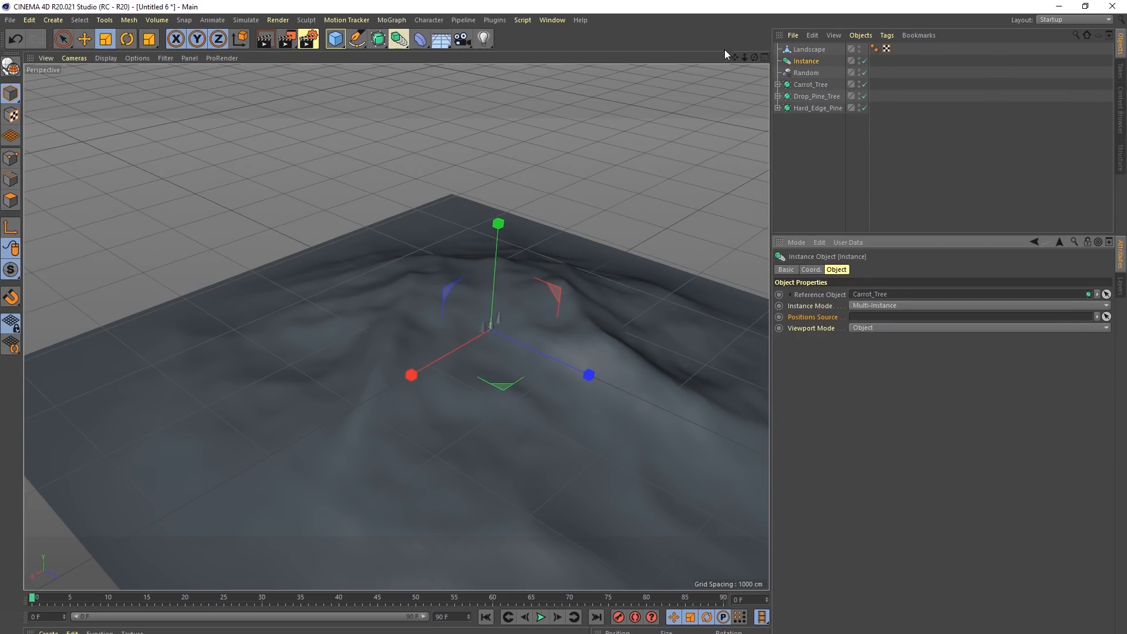
# Step: Delete the Landscape, Instance, Random effector and all three trees to empty the scene
pyautogui.click(810, 51)
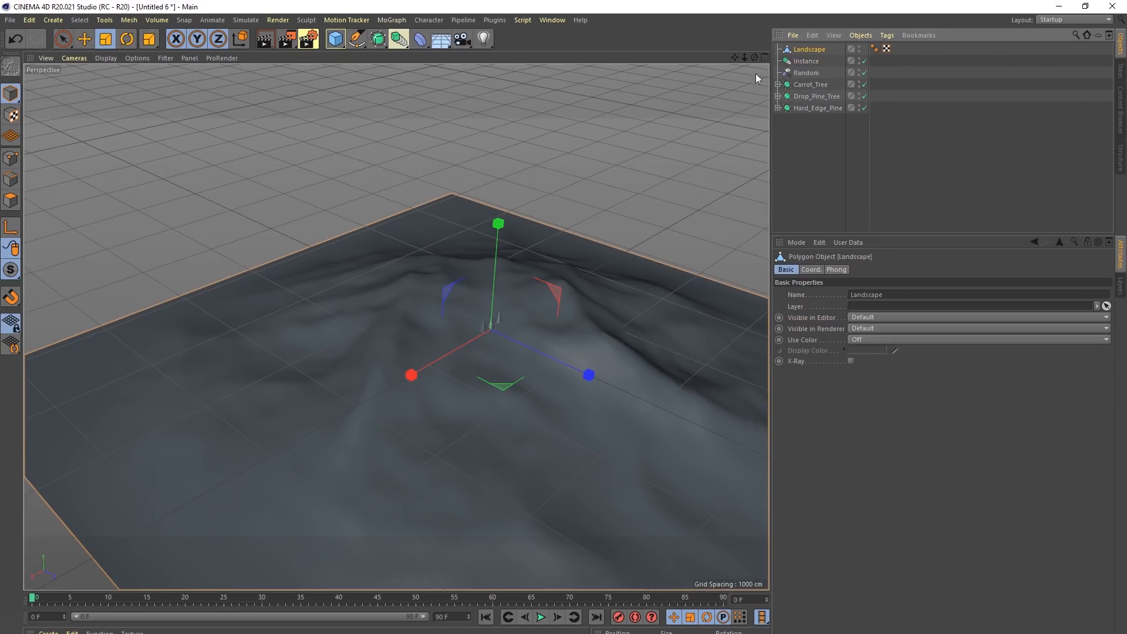
pyautogui.press('Delete')
pyautogui.click(786, 54)
pyautogui.press('Delete')
pyautogui.click(786, 54)
pyautogui.press('Delete')
pyautogui.click(785, 52)
pyautogui.press('Delete')
pyautogui.click(785, 53)
pyautogui.press('Delete')
pyautogui.click(785, 53)
pyautogui.press('Delete')
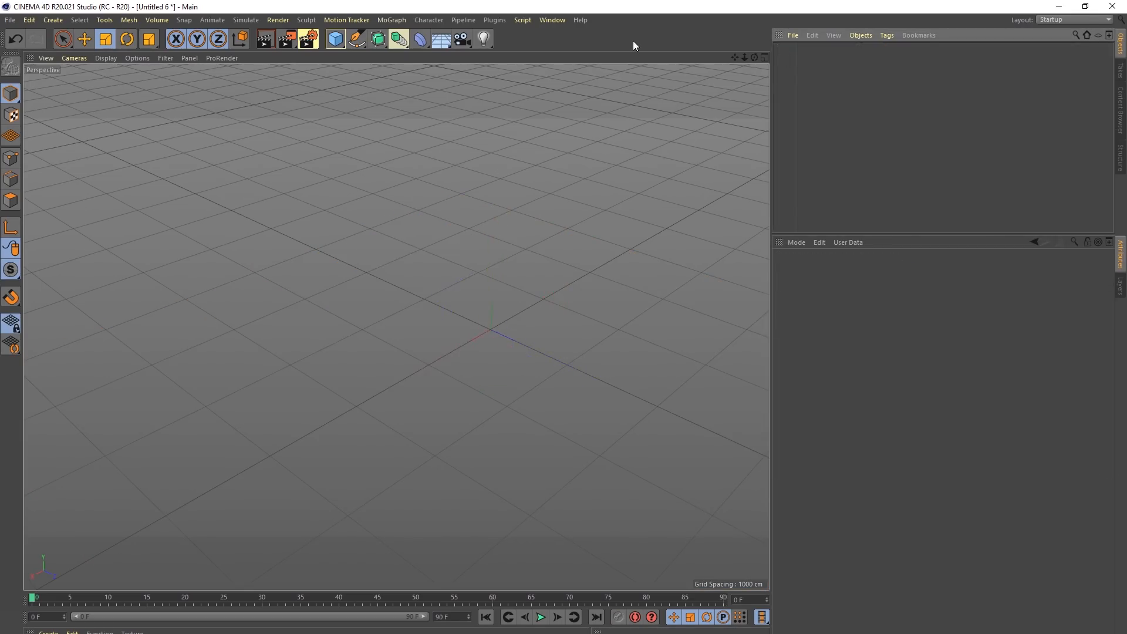
pyautogui.keyDown('alt'); pyautogui.moveTo(397, 327); pyautogui.dragTo(223, 276); pyautogui.keyUp('alt')
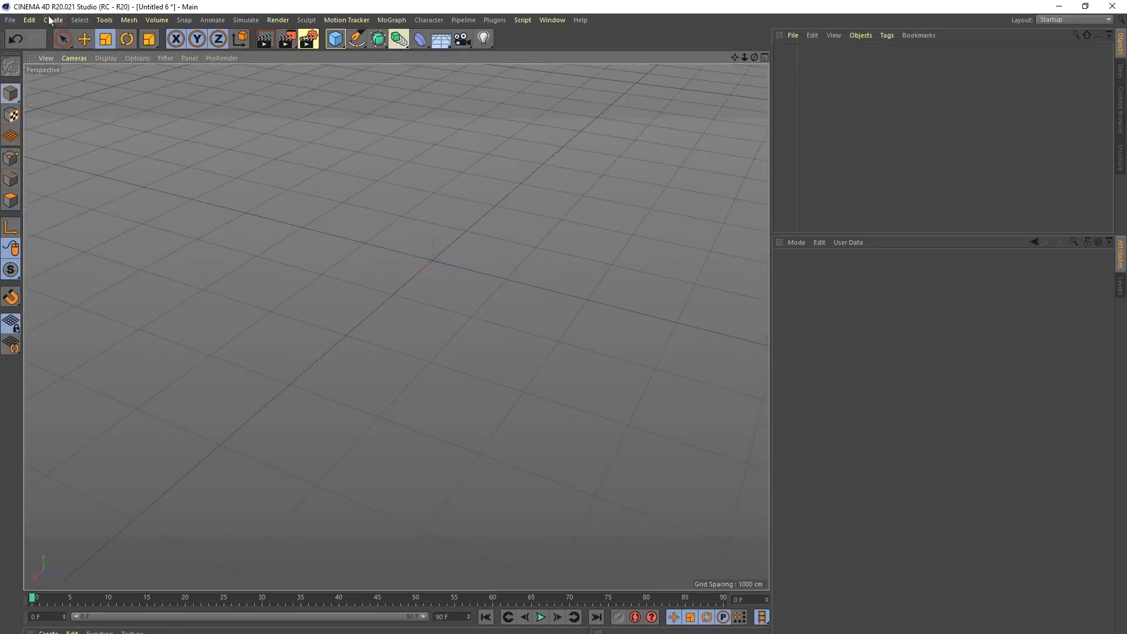
pyautogui.keyDown('alt'); pyautogui.moveTo(436, 264); pyautogui.dragTo(403, 346); pyautogui.keyUp('alt')
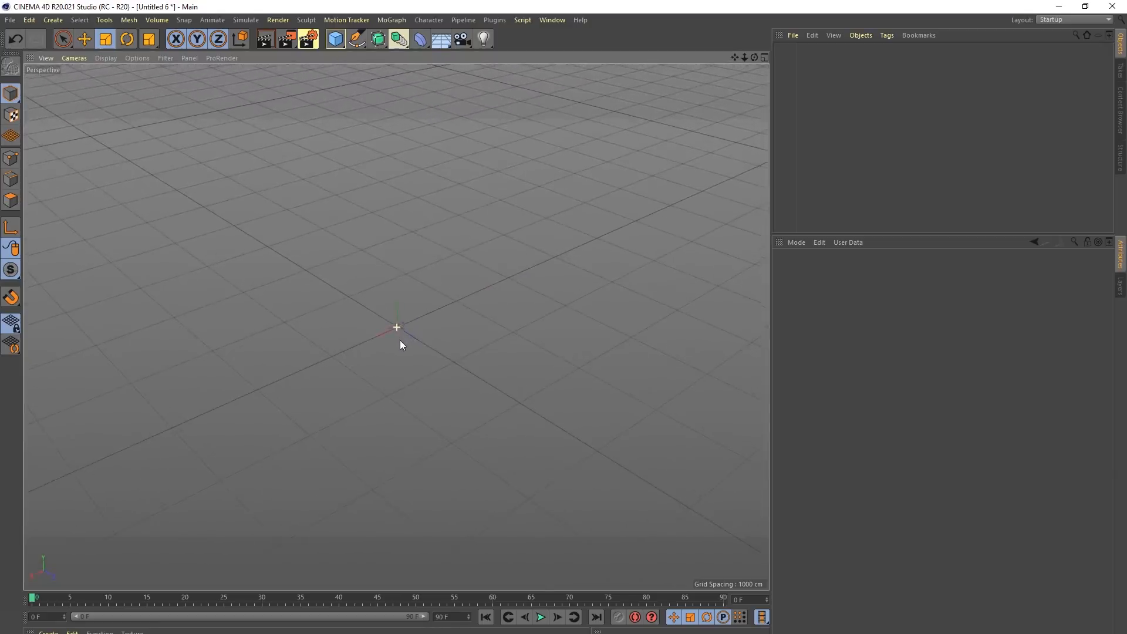
# Step: Switch to the Twitch chat in Firefox, read the viewers' comments, and return to Cinema 4D
pyautogui.press('super+Tab')
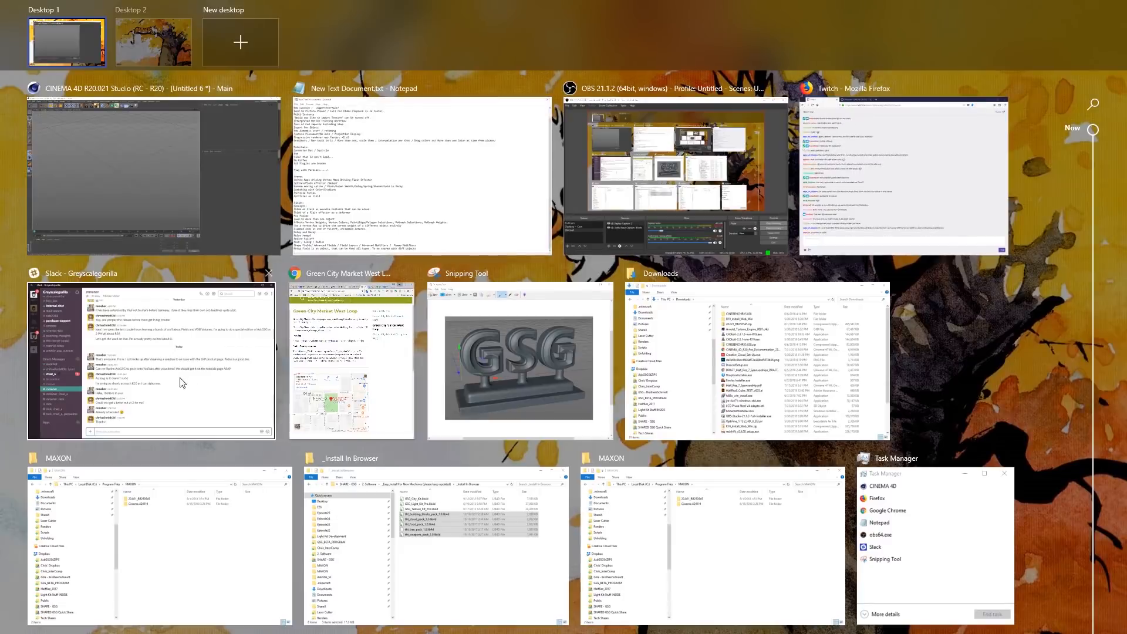
pyautogui.click(884, 206)
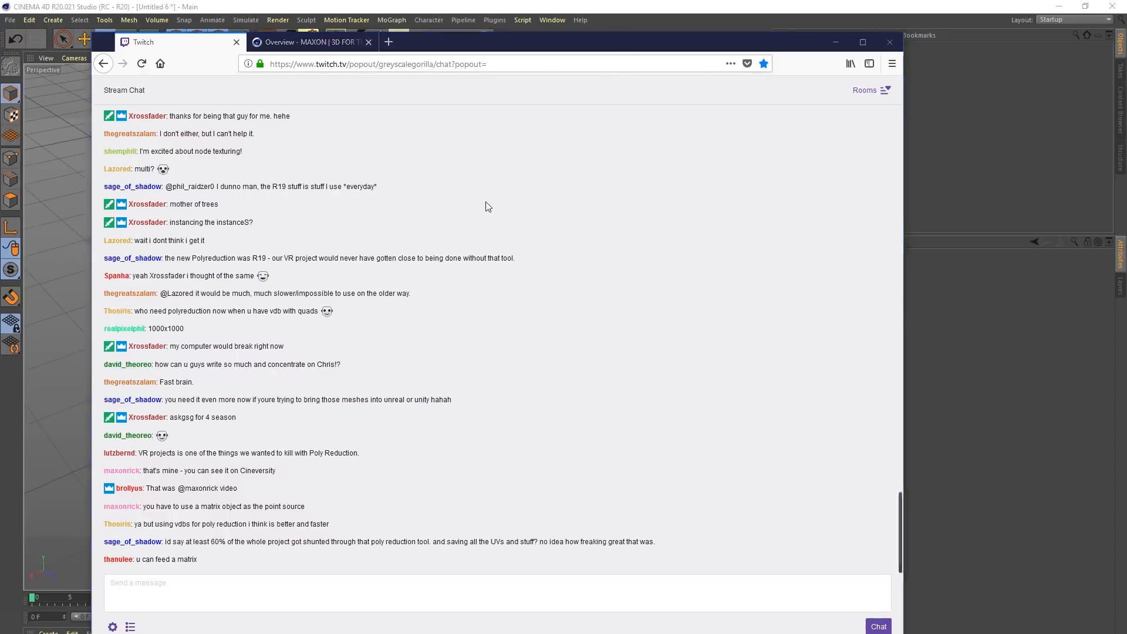
pyautogui.press('super+Tab')
pyautogui.click(881, 212)
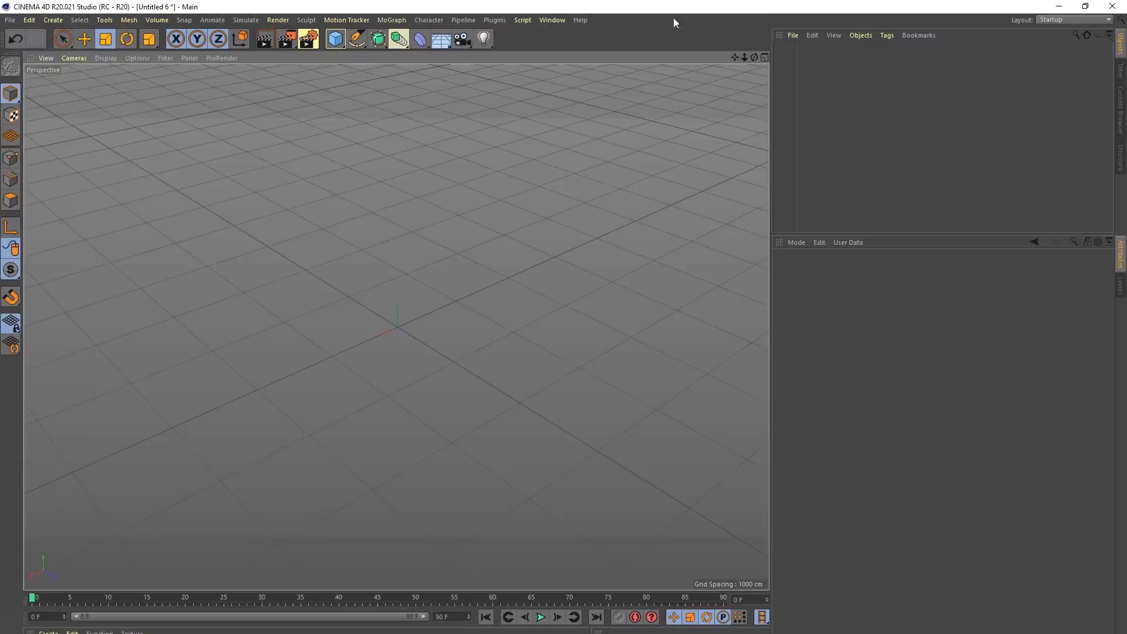
# Step: Switch to the open Untitled 1 document with the R20! volume text on its base
pyautogui.click(548, 20)
pyautogui.click(596, 383)
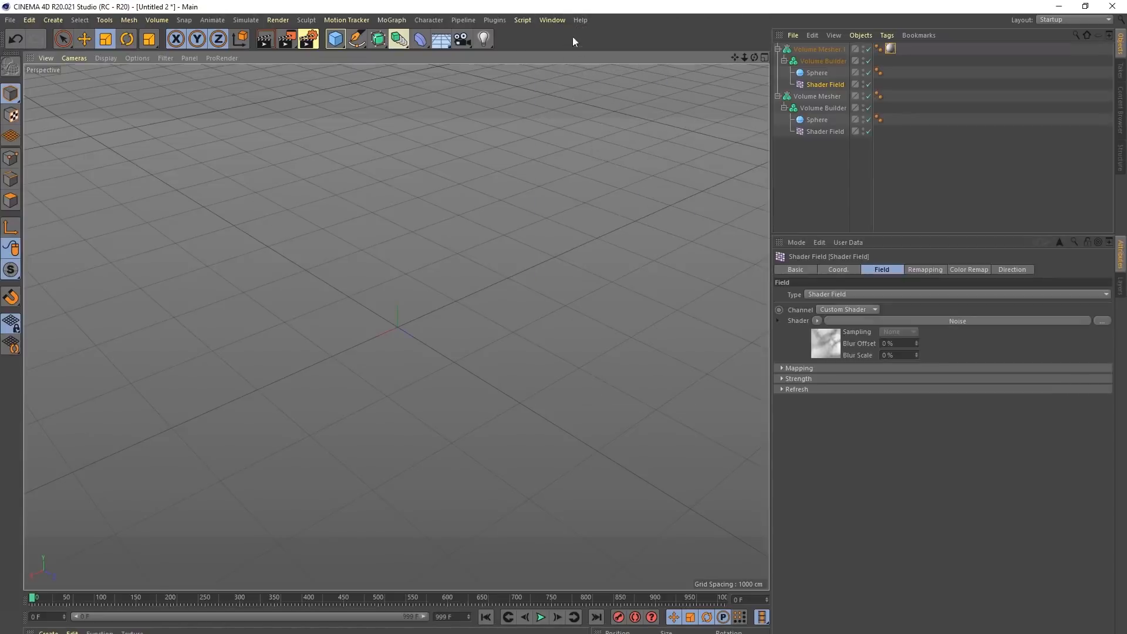
pyautogui.click(555, 20)
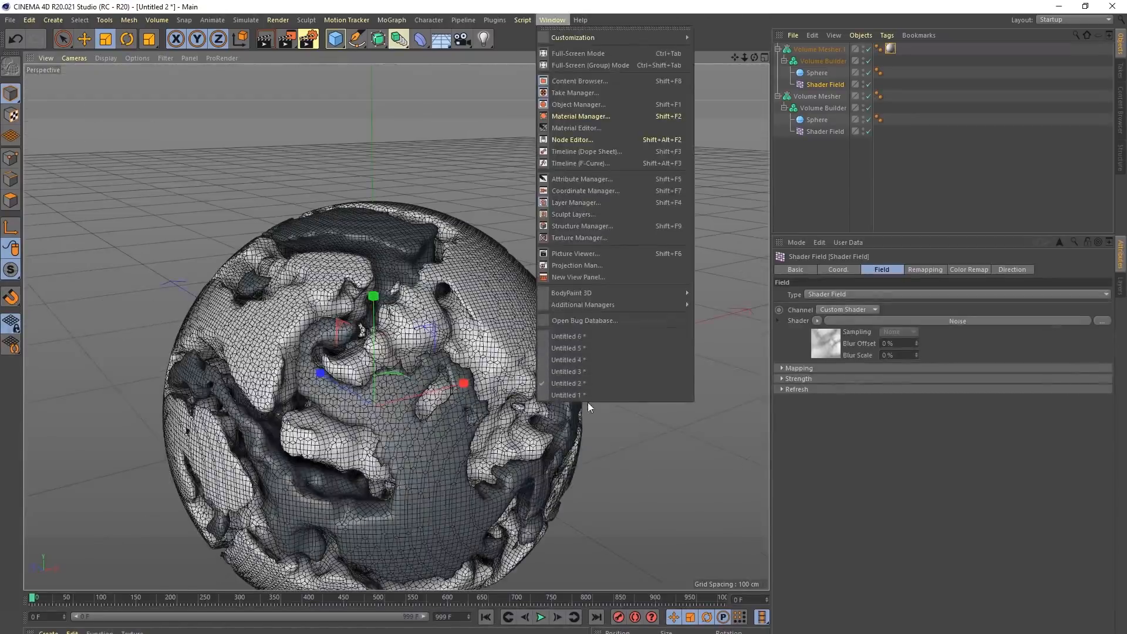
pyautogui.click(568, 395)
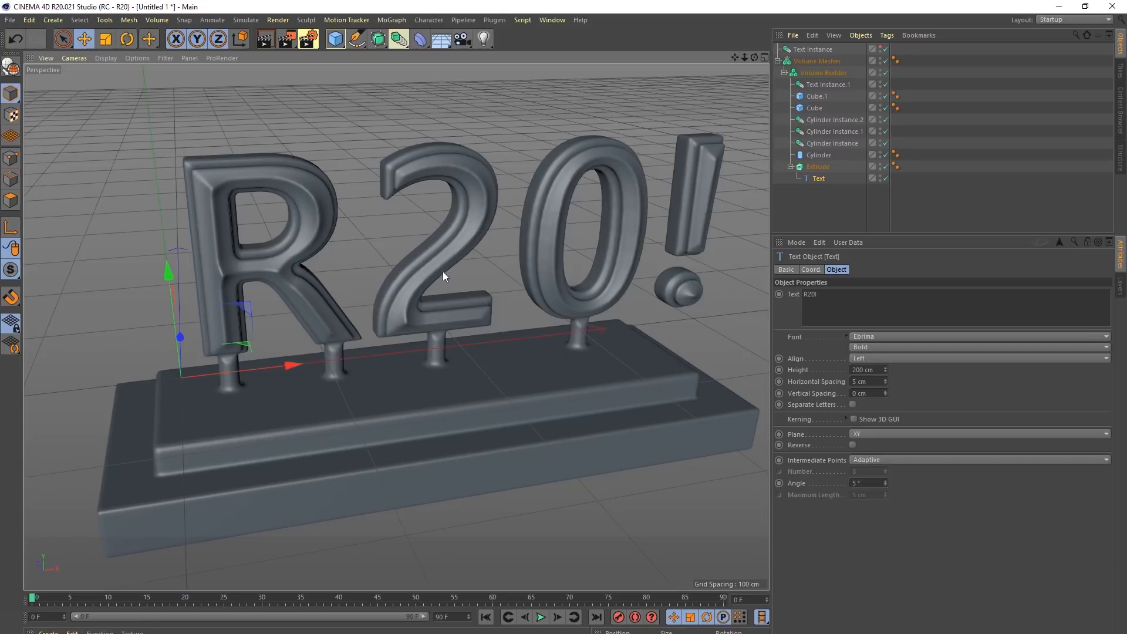
pyautogui.keyDown('alt'); pyautogui.moveTo(438, 256); pyautogui.dragTo(480, 294); pyautogui.keyUp('alt')
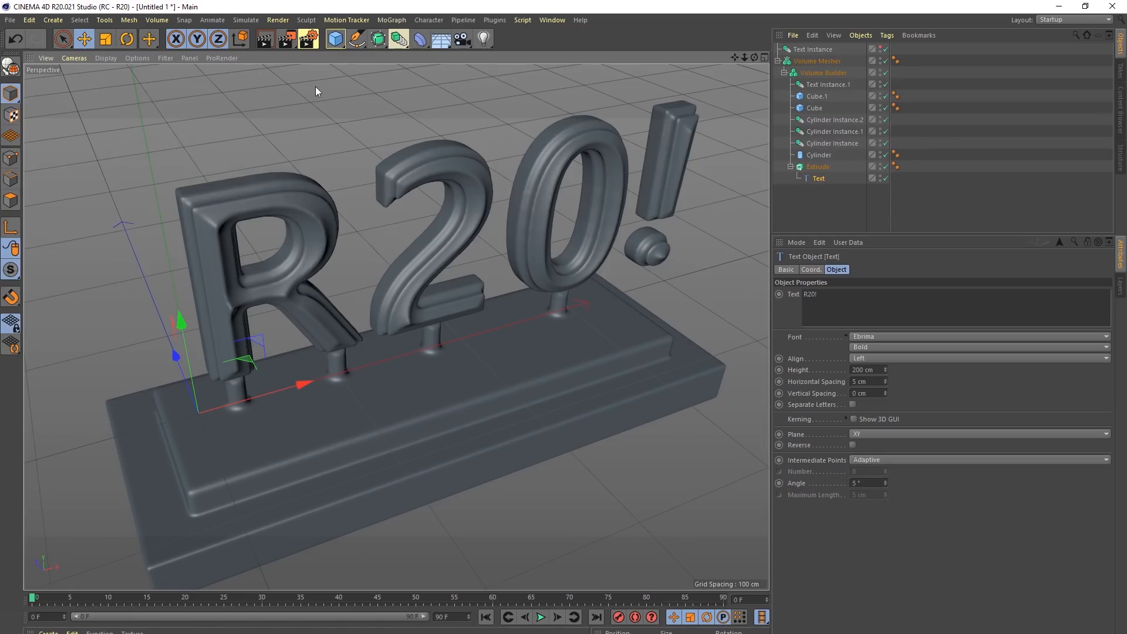
# Step: Add a Capsule oriented along -Z and shrink it to a radius of about 4.2 cm and height of 70.4 cm
pyautogui.click(335, 40)
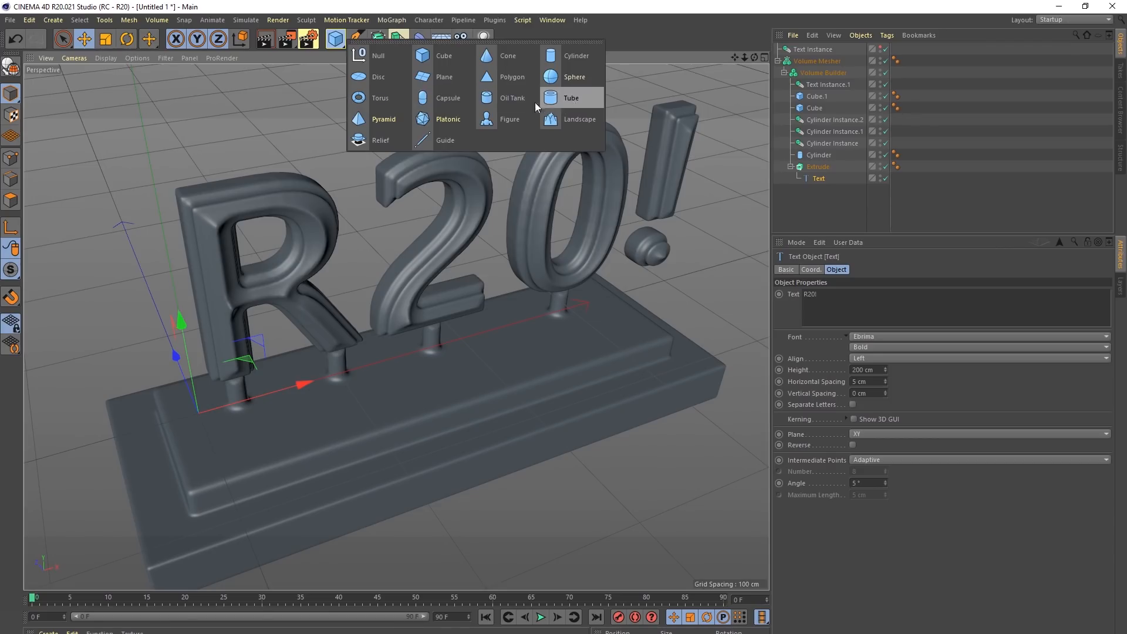
pyautogui.press('Escape')
pyautogui.click(448, 102)
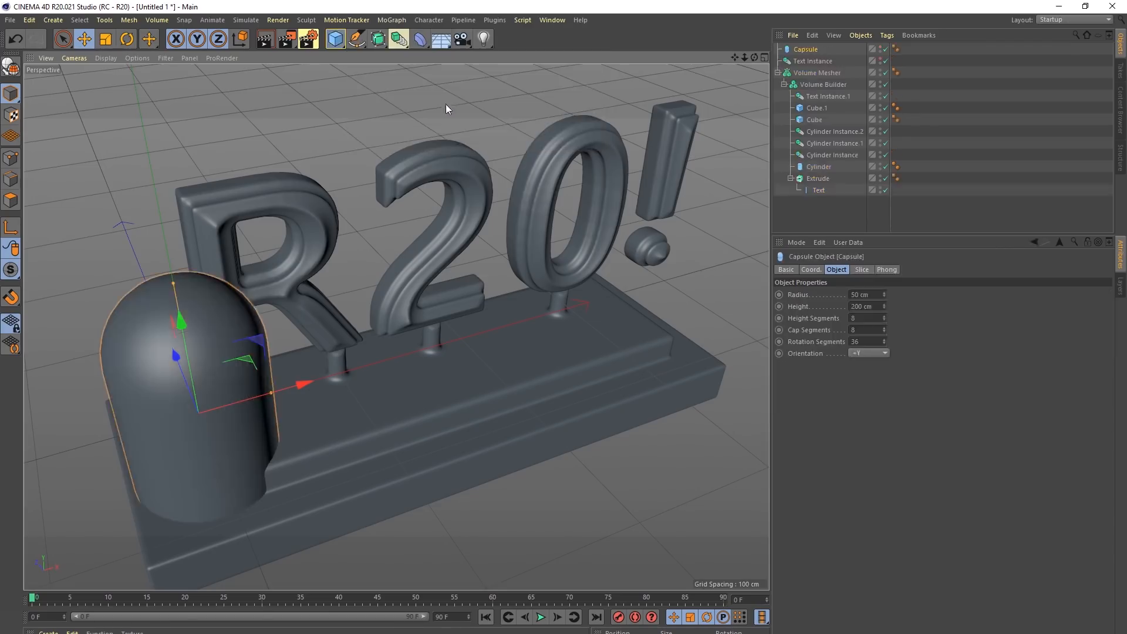
pyautogui.scroll(-3, 865, 352)
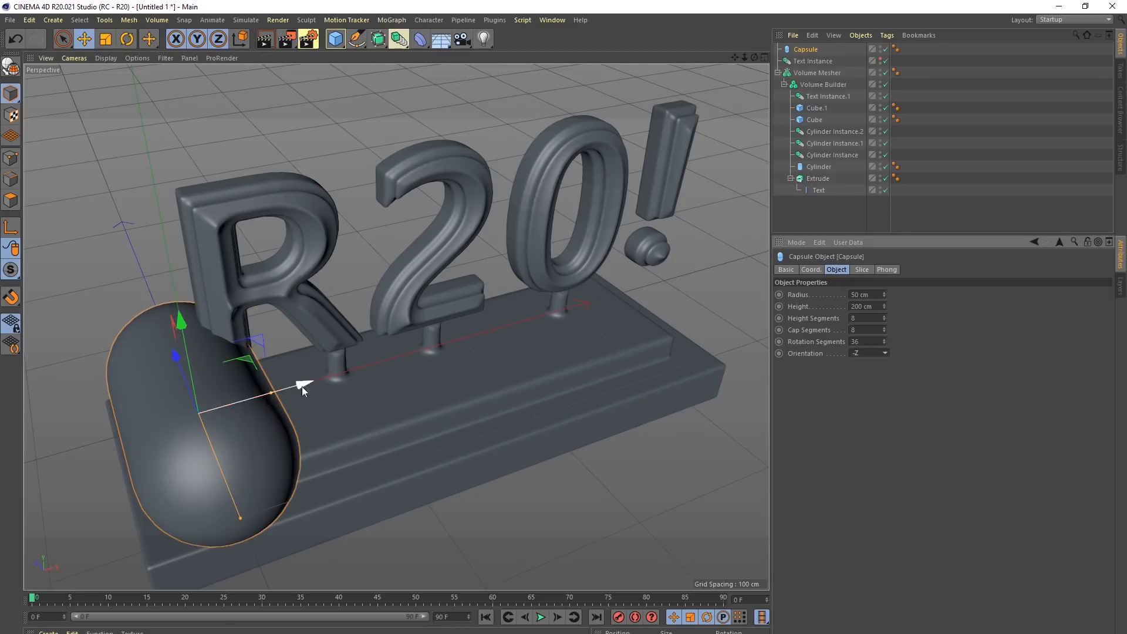
pyautogui.moveTo(884, 293); pyautogui.dragTo(884, 329)
pyautogui.press('t')
pyautogui.moveTo(504, 367); pyautogui.dragTo(355, 439)
pyautogui.keyDown('alt'); pyautogui.moveTo(196, 390); pyautogui.dragTo(337, 349); pyautogui.keyUp('alt')
# Step: Add a MoGraph Cloner and make the Capsule its child
pyautogui.click(393, 20)
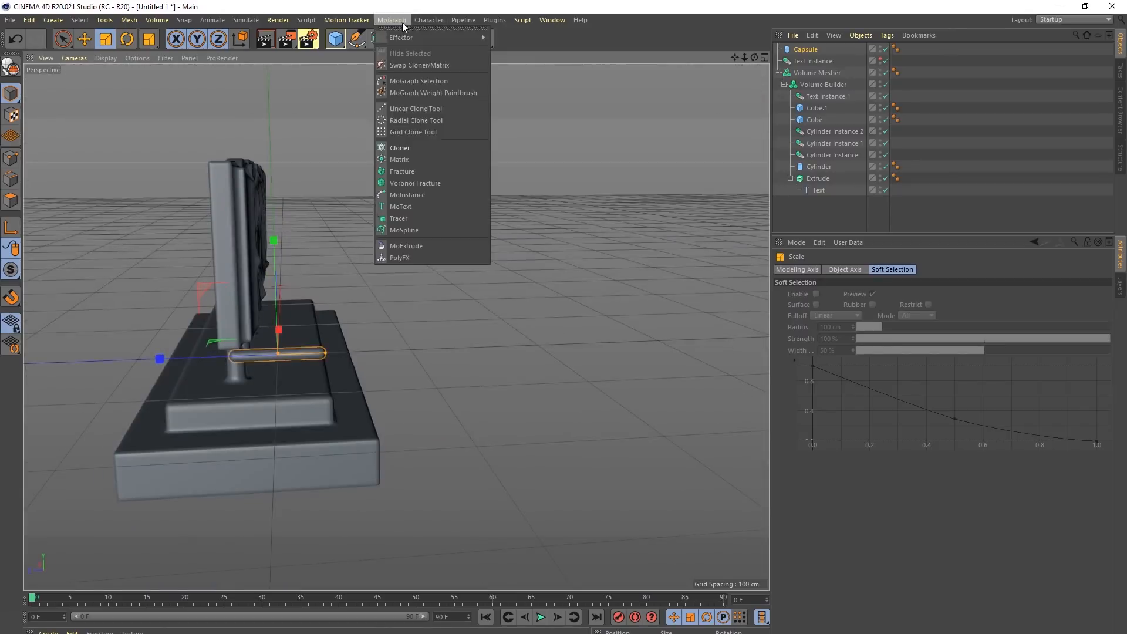
pyautogui.click(429, 139)
pyautogui.moveTo(806, 63); pyautogui.dragTo(804, 50)
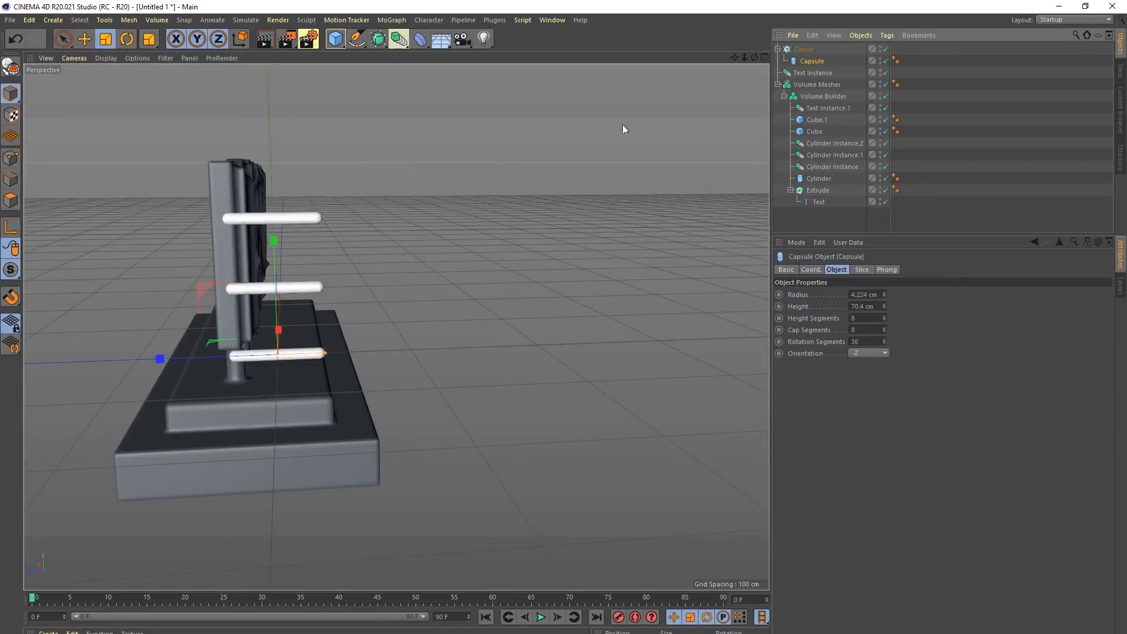
# Step: Set the Cloner's per-step offset to P.X 15 cm and P.Y 0 cm, and raise its clone count
pyautogui.keyDown('alt'); pyautogui.moveTo(698, 87); pyautogui.dragTo(515, 227); pyautogui.keyUp('alt')
pyautogui.click(805, 49)
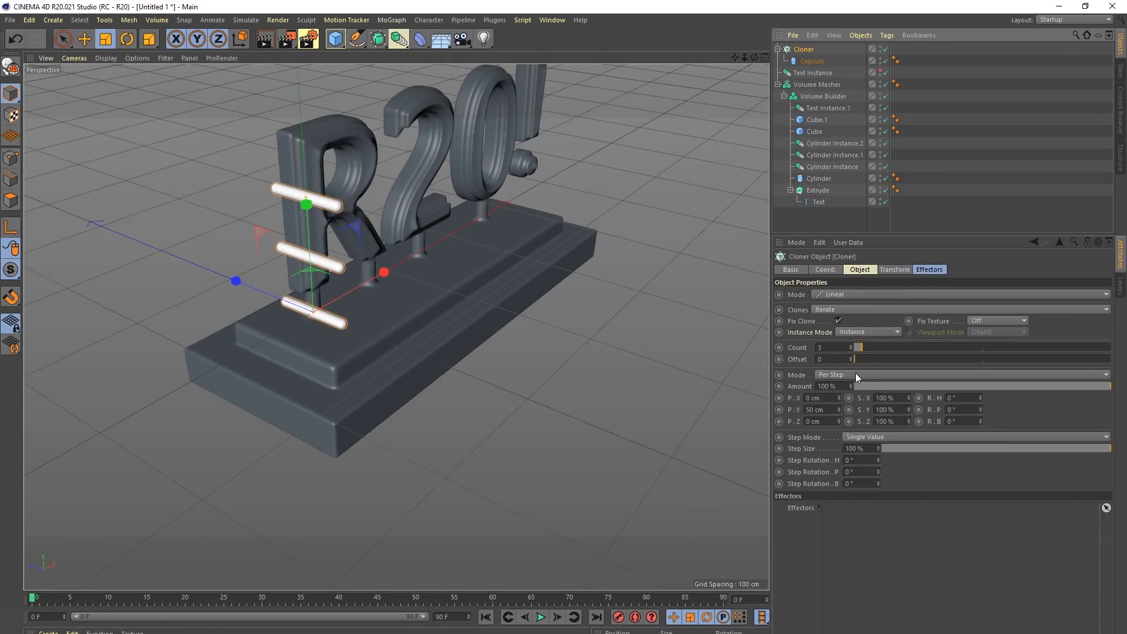
pyautogui.doubleClick(816, 409)
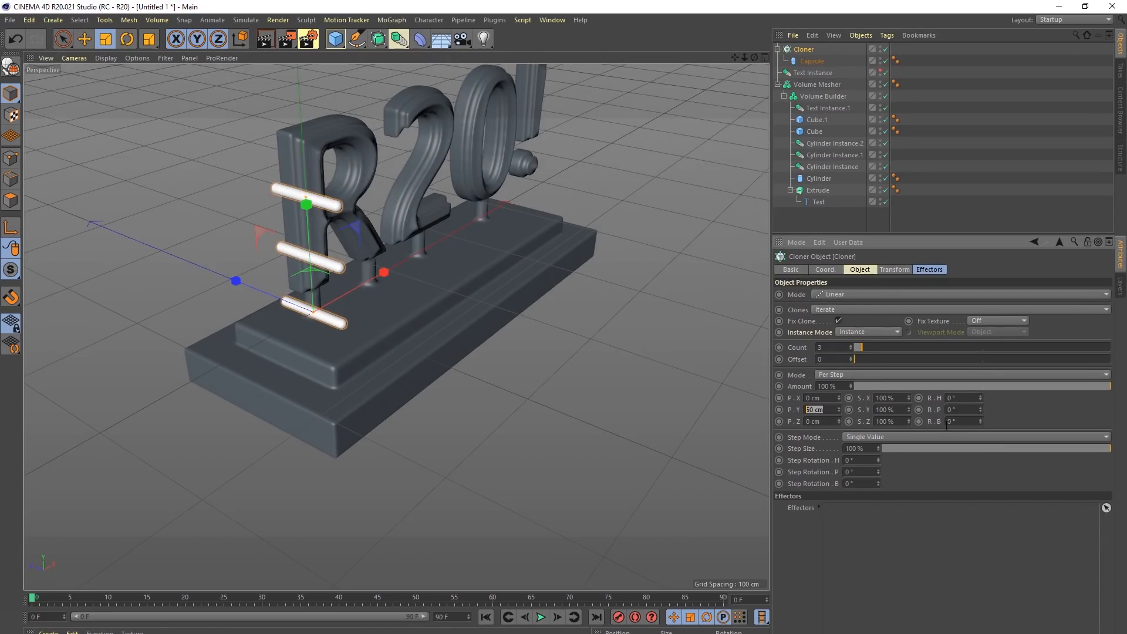
pyautogui.write('0')
pyautogui.press('Return')
pyautogui.moveTo(838, 398); pyautogui.dragTo(838, 396)
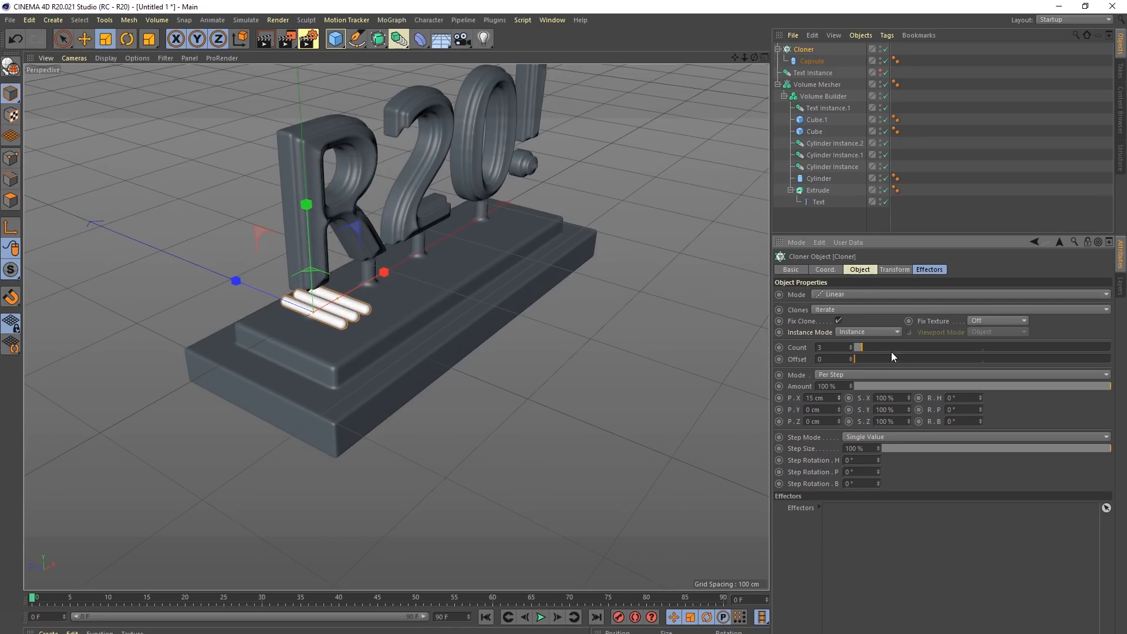
pyautogui.moveTo(867, 347); pyautogui.dragTo(911, 345)
# Step: Move the capsule row onto the upper base tier in front of the letters and scale it to span the tier's length
pyautogui.keyDown('alt'); pyautogui.moveTo(552, 275); pyautogui.dragTo(300, 114); pyautogui.keyUp('alt')
pyautogui.press('e')
pyautogui.moveTo(248, 205); pyautogui.dragTo(308, 262)
pyautogui.press('t')
pyautogui.moveTo(531, 321); pyautogui.dragTo(611, 301)
pyautogui.press('e')
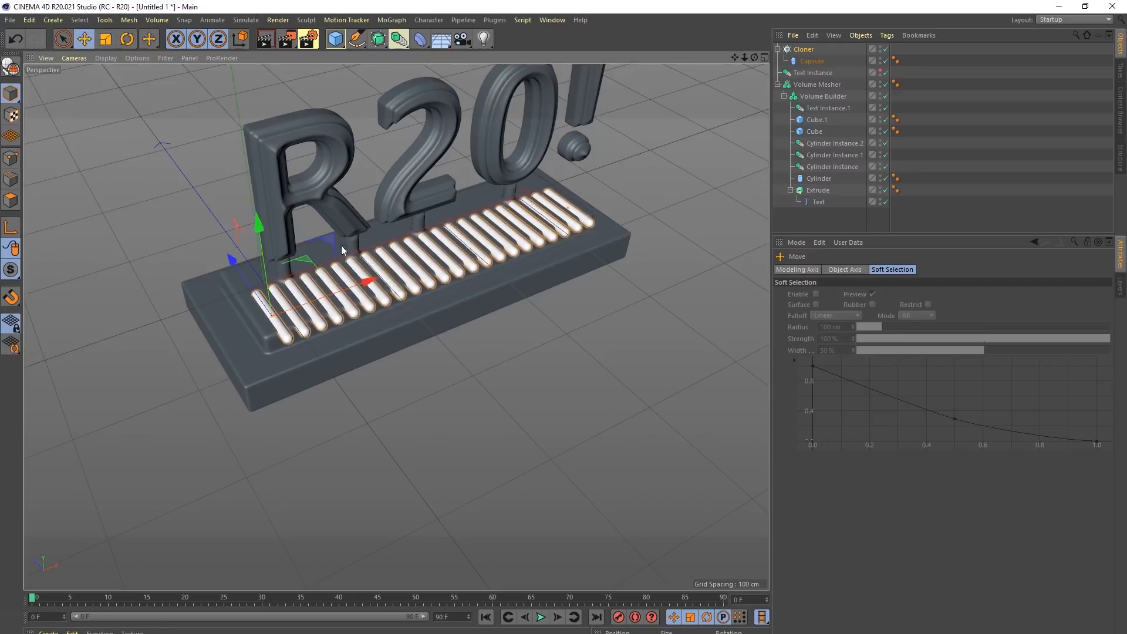
# Step: Place the Cloner inside the Volume Builder and set its mode to Subtract to carve grooves into the base
pyautogui.keyDown('alt'); pyautogui.moveTo(267, 226); pyautogui.dragTo(170, 297); pyautogui.keyUp('alt')
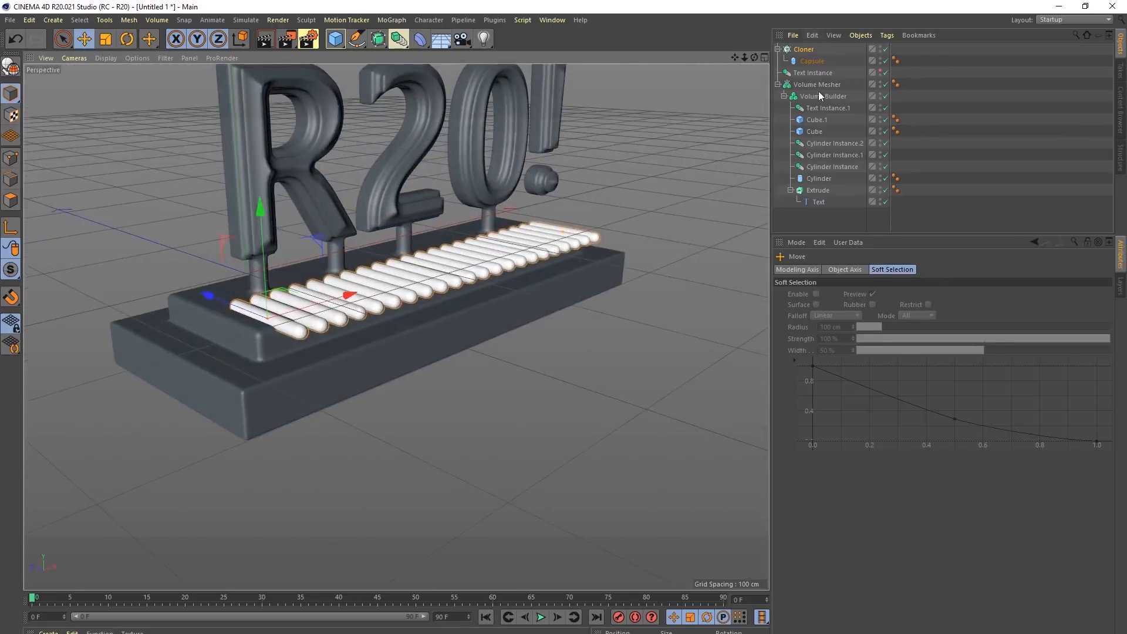
pyautogui.moveTo(804, 50); pyautogui.dragTo(817, 104)
pyautogui.click(811, 71)
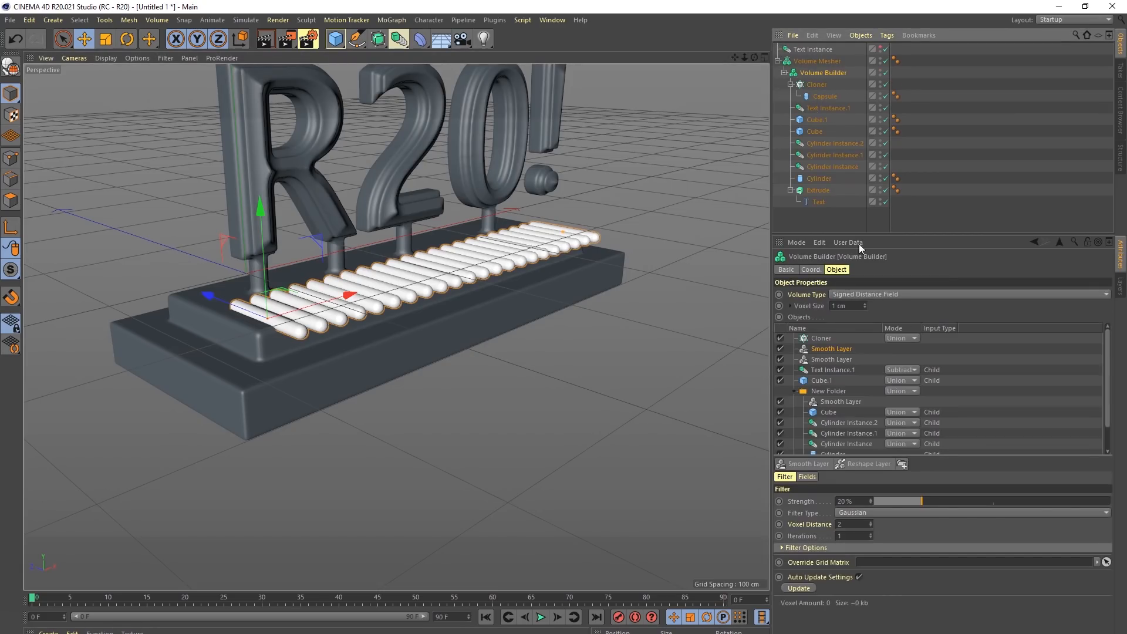
pyautogui.click(900, 338)
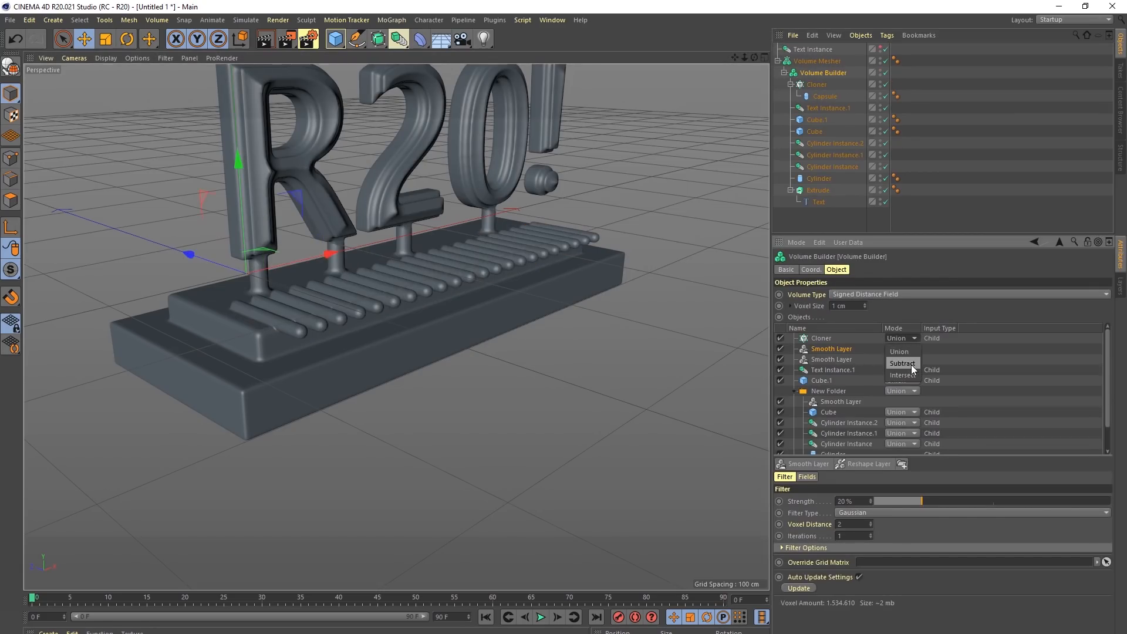
pyautogui.click(911, 365)
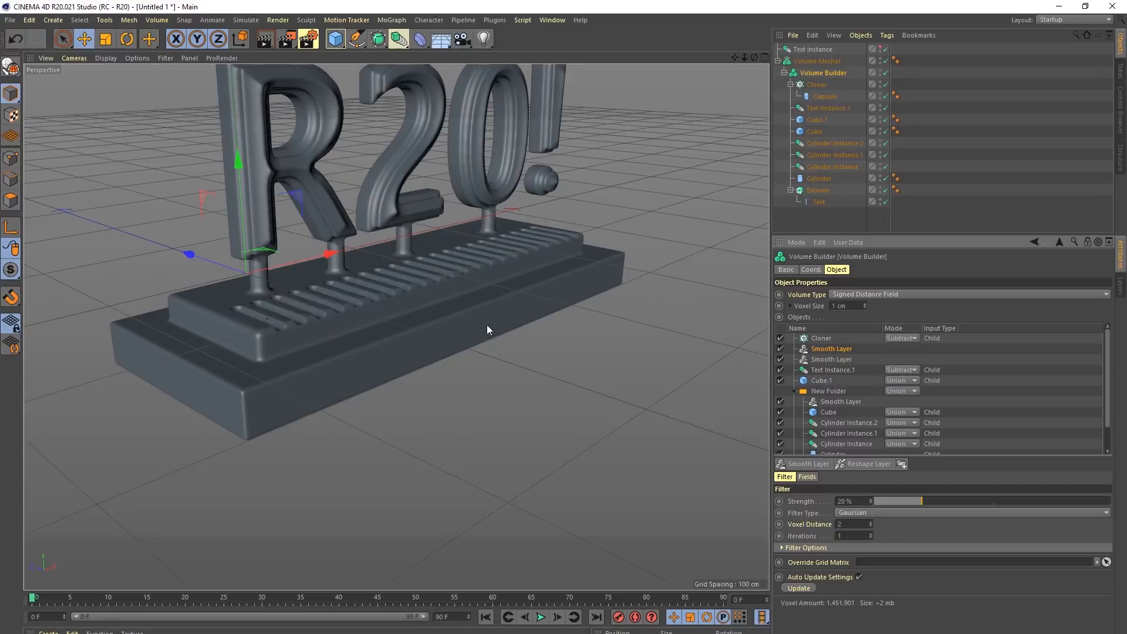
# Step: Hide the grid in the viewport and inspect the grooves carved into the base up close
pyautogui.scroll(8, 242, 343)
pyautogui.keyDown('alt'); pyautogui.moveTo(354, 295); pyautogui.dragTo(355, 355); pyautogui.keyUp('alt')
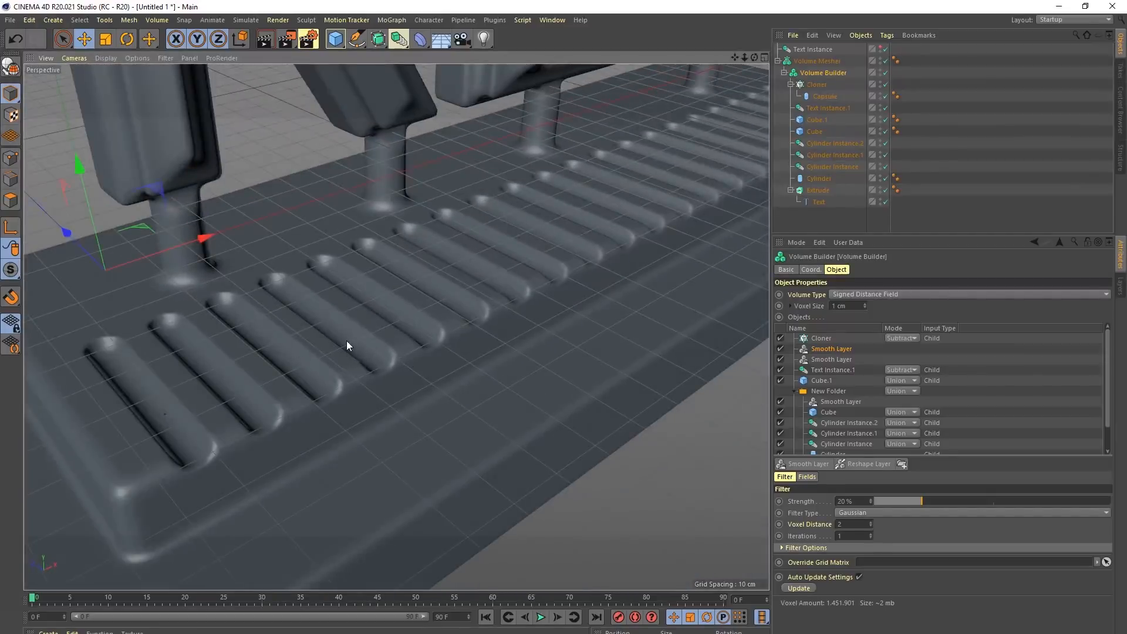
pyautogui.keyDown('alt'); pyautogui.moveTo(496, 173); pyautogui.dragTo(398, 348); pyautogui.keyUp('alt')
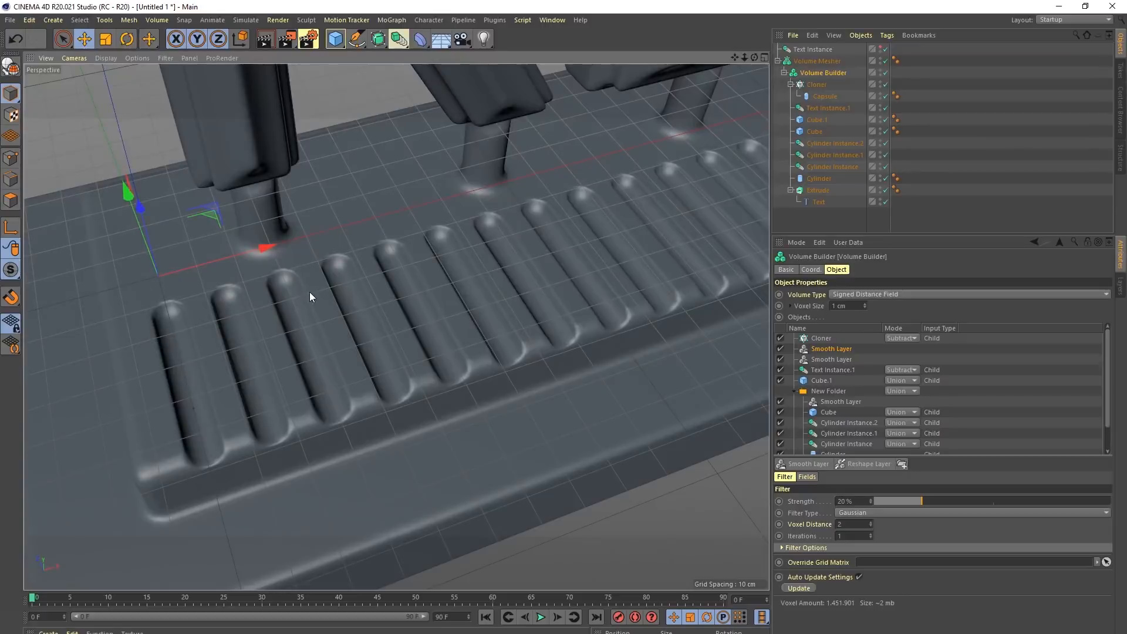
pyautogui.keyDown('alt'); pyautogui.moveTo(262, 392); pyautogui.dragTo(172, 276); pyautogui.keyUp('alt')
pyautogui.click(165, 58)
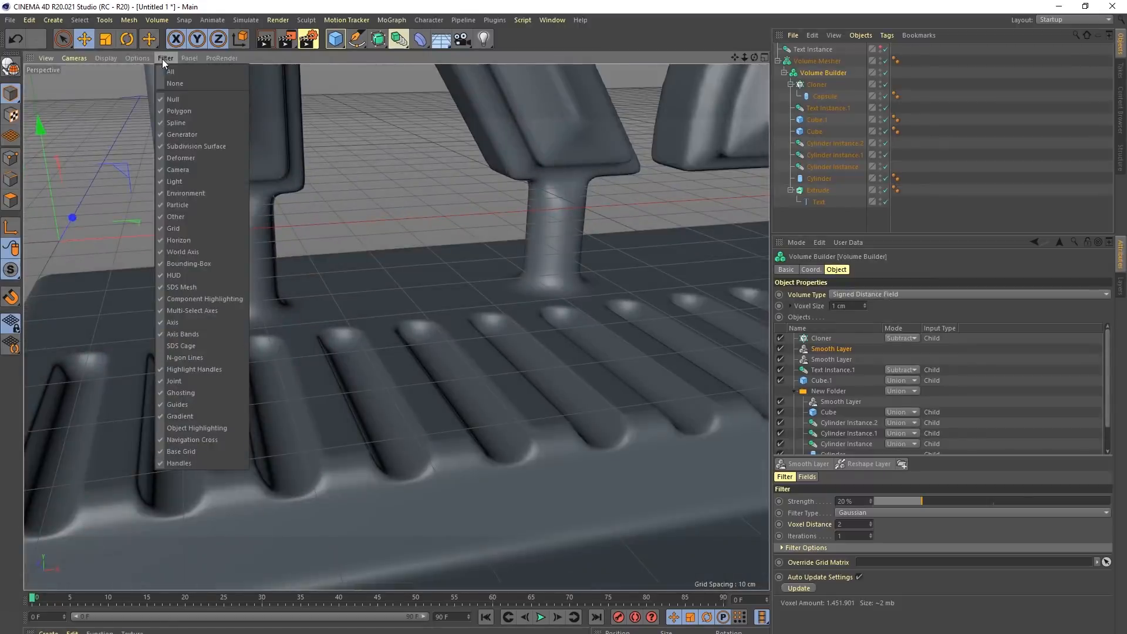
pyautogui.click(209, 226)
pyautogui.keyDown('alt'); pyautogui.moveTo(208, 224); pyautogui.dragTo(344, 330); pyautogui.keyUp('alt')
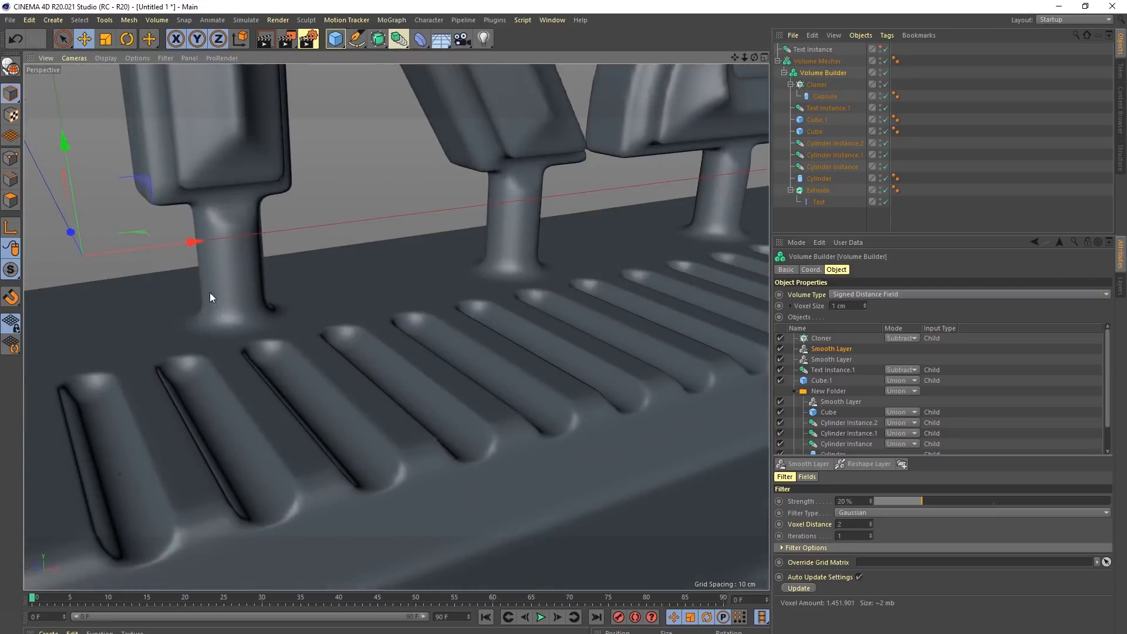
# Step: Examine the carved grooves in the base up close and the whole R20! model from several angles
pyautogui.keyDown('alt'); pyautogui.moveTo(189, 321); pyautogui.dragTo(313, 363); pyautogui.keyUp('alt')
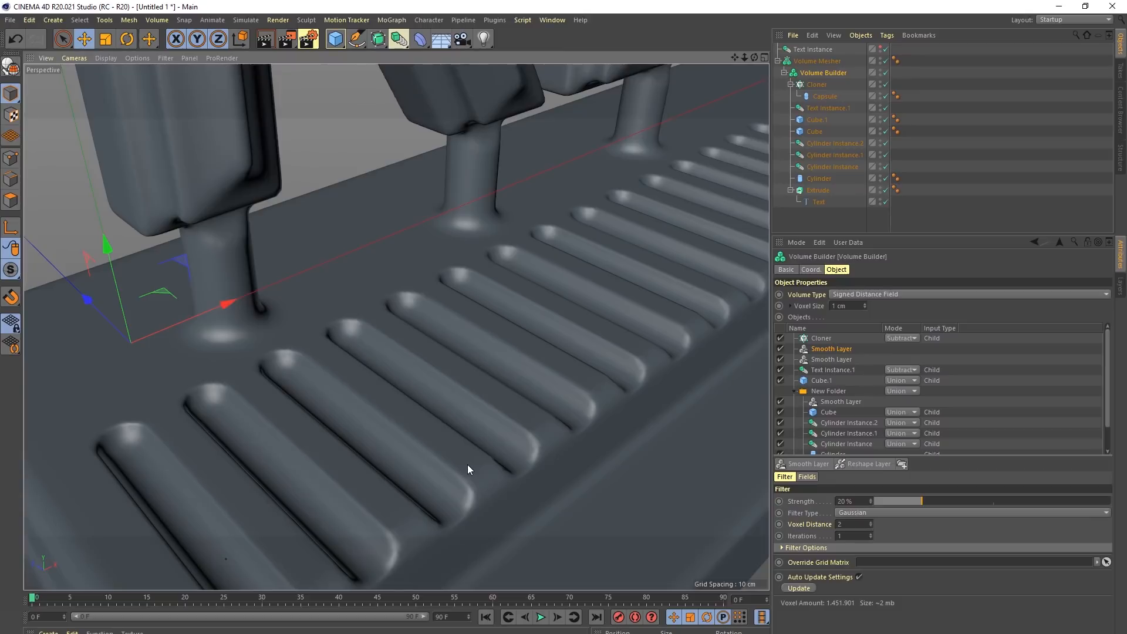
pyautogui.scroll(-5, 523, 229)
pyautogui.scroll(3, 509, 357)
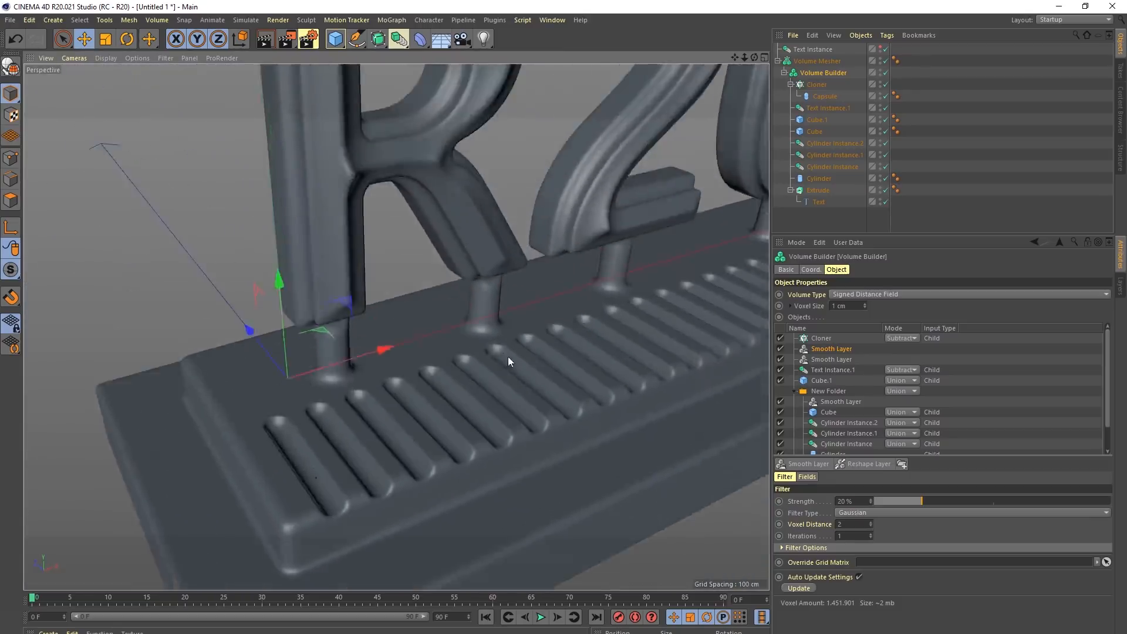
pyautogui.scroll(-4, 511, 335)
pyautogui.keyDown('alt'); pyautogui.moveTo(516, 304); pyautogui.dragTo(389, 320); pyautogui.keyUp('alt')
pyautogui.keyDown('alt'); pyautogui.moveTo(281, 217); pyautogui.dragTo(546, 109); pyautogui.keyUp('alt')
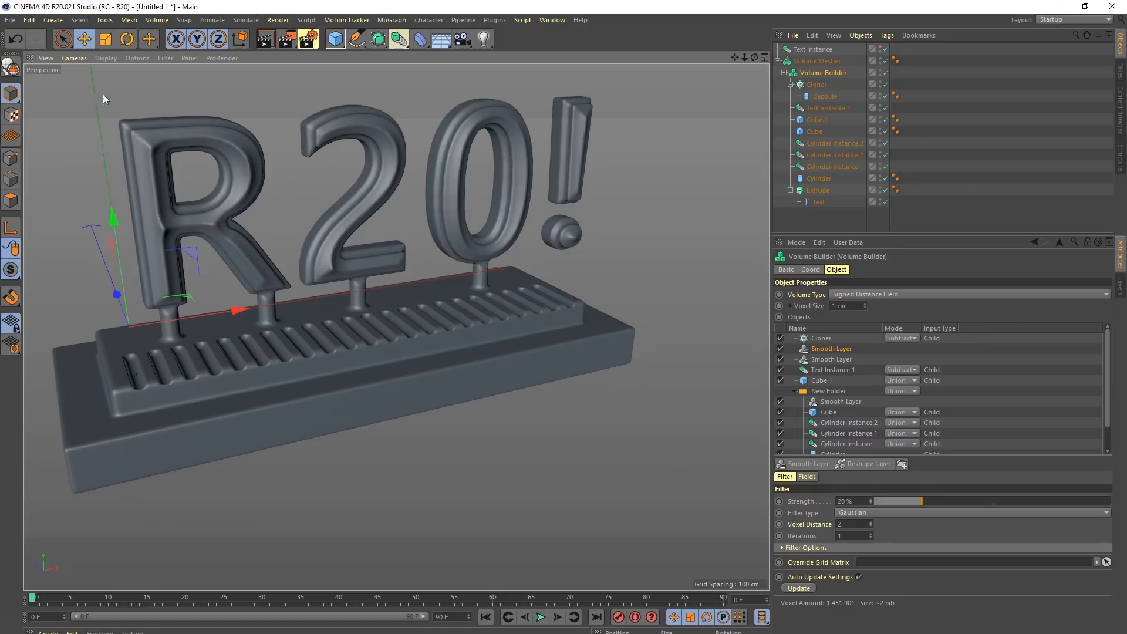
pyautogui.moveTo(481, 276)
pyautogui.keyDown('alt'); pyautogui.mouseDown()
pyautogui.moveTo(327, 244)
pyautogui.moveTo(178, 238)
pyautogui.moveTo(456, 280)
pyautogui.moveTo(477, 272)
pyautogui.mouseUp(); pyautogui.keyUp('alt')
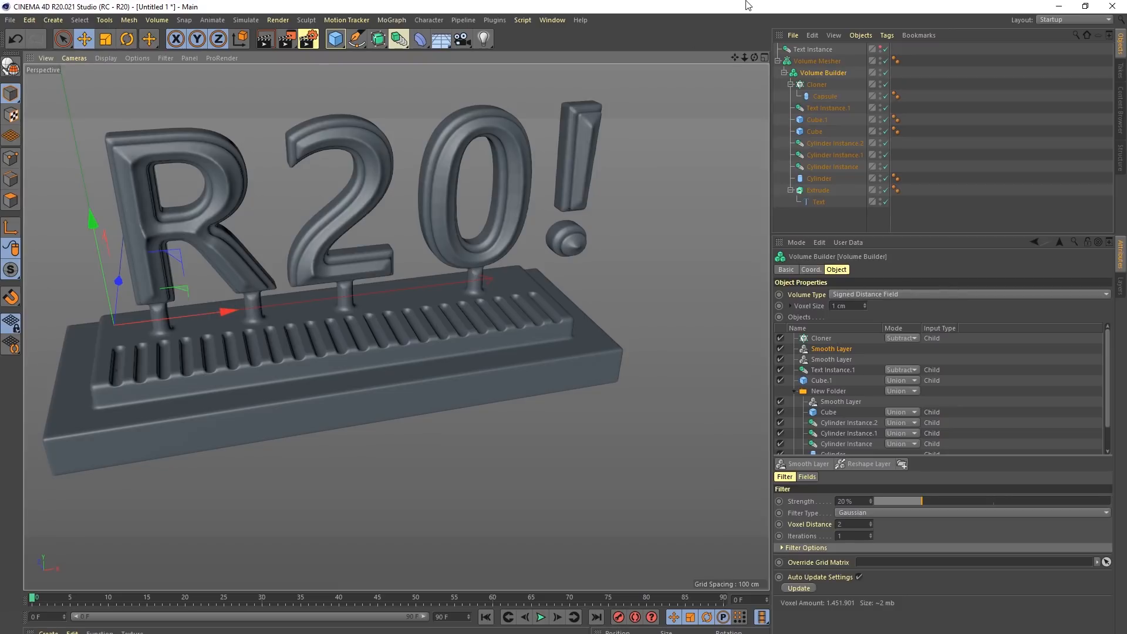
pyautogui.press('super+Tab')
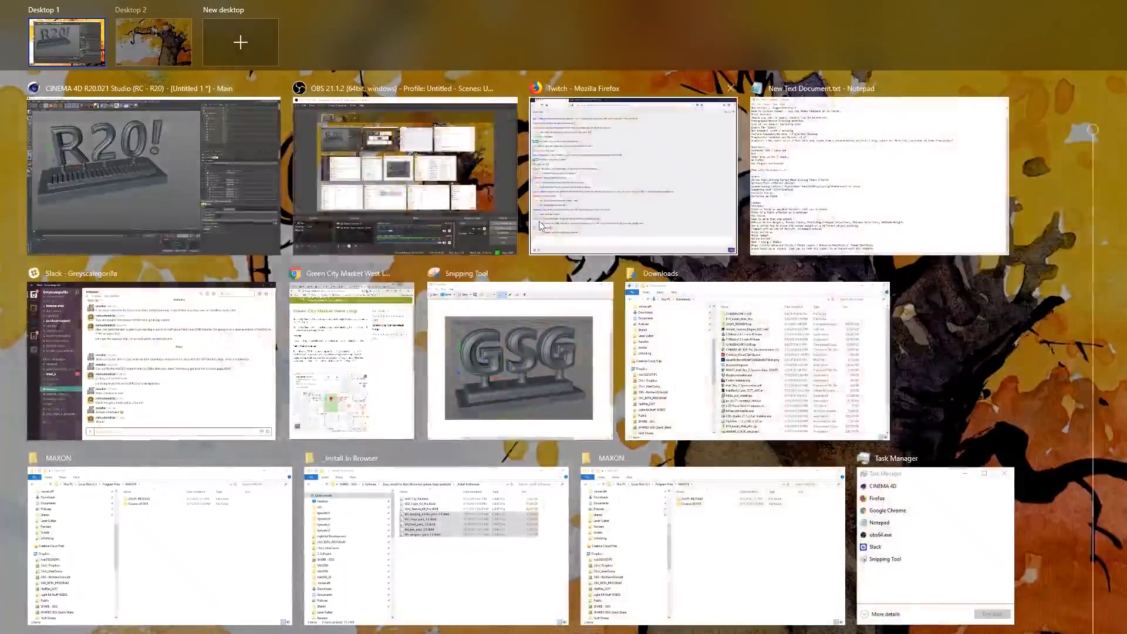
pyautogui.click(217, 188)
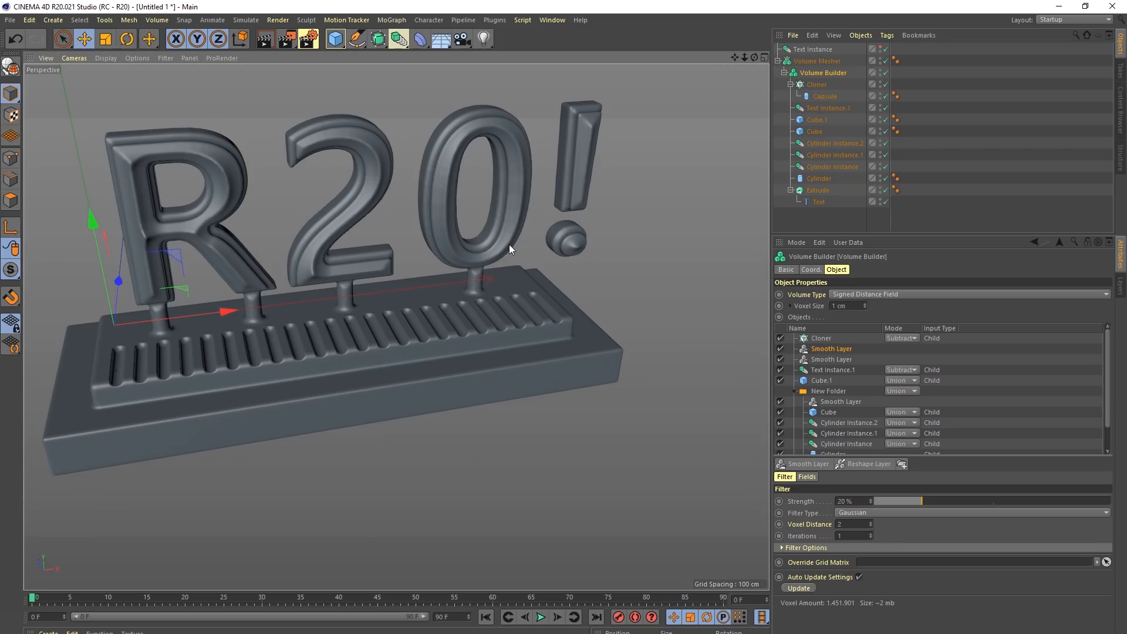
# Step: Enlarge the Volume Builder's attributes area by shrinking the object list above it
pyautogui.keyDown('alt'); pyautogui.moveTo(349, 221); pyautogui.dragTo(312, 199); pyautogui.keyUp('alt')
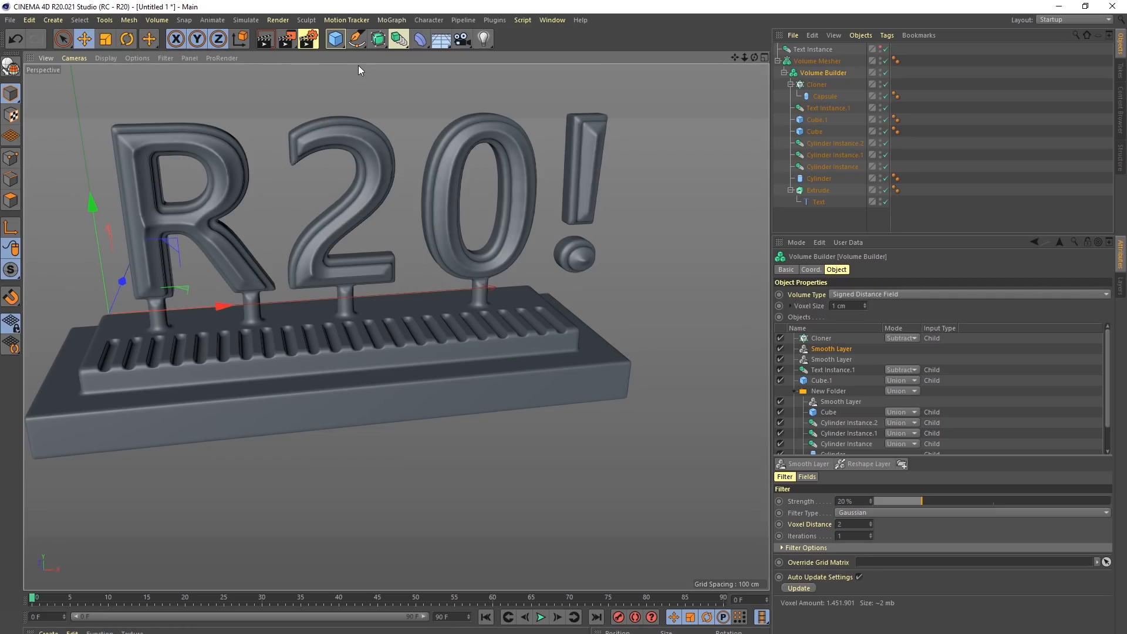
pyautogui.keyDown('alt'); pyautogui.moveTo(347, 209); pyautogui.dragTo(391, 217); pyautogui.keyUp('alt')
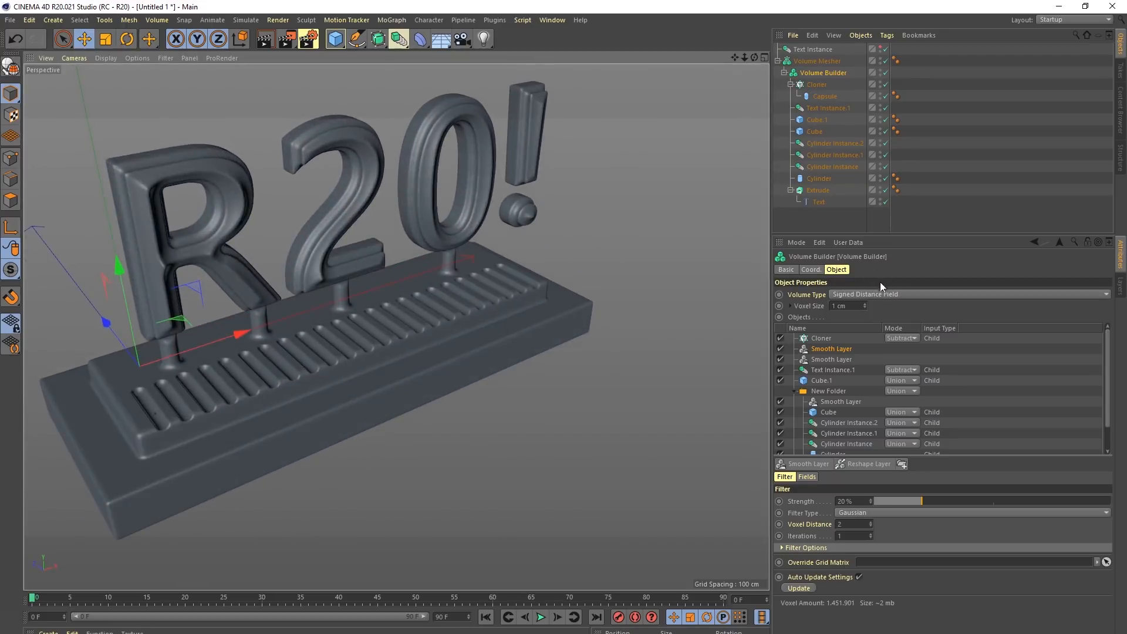
pyautogui.moveTo(890, 234); pyautogui.dragTo(891, 214)
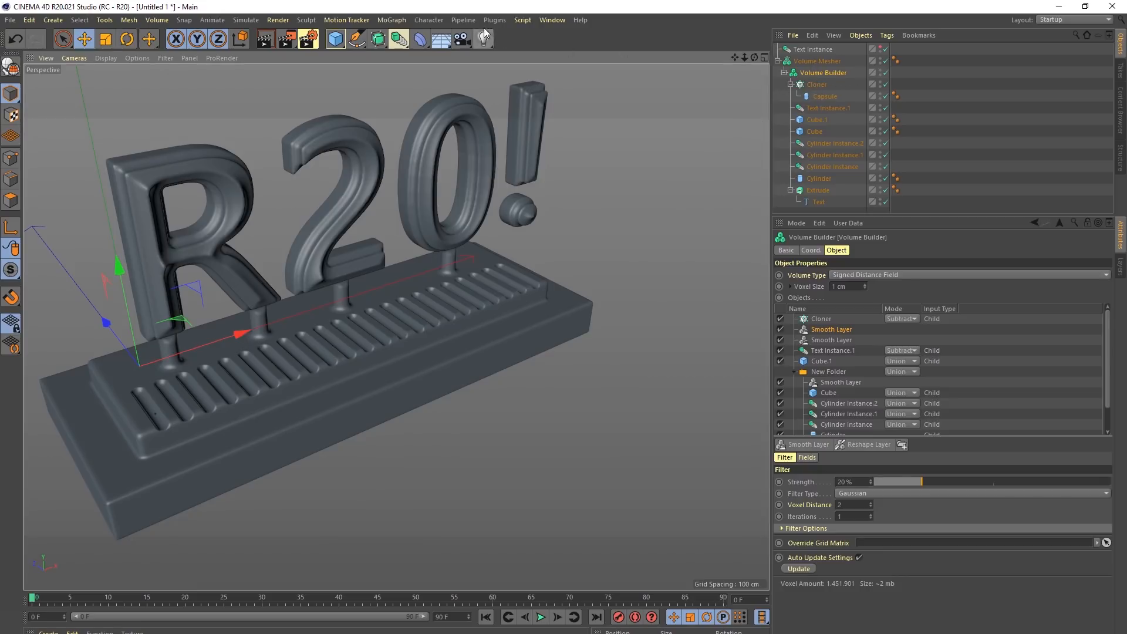
# Step: Switch to OBS and then Firefox to read the Twitch stream chat, and return to Cinema 4D
pyautogui.press('super+Tab')
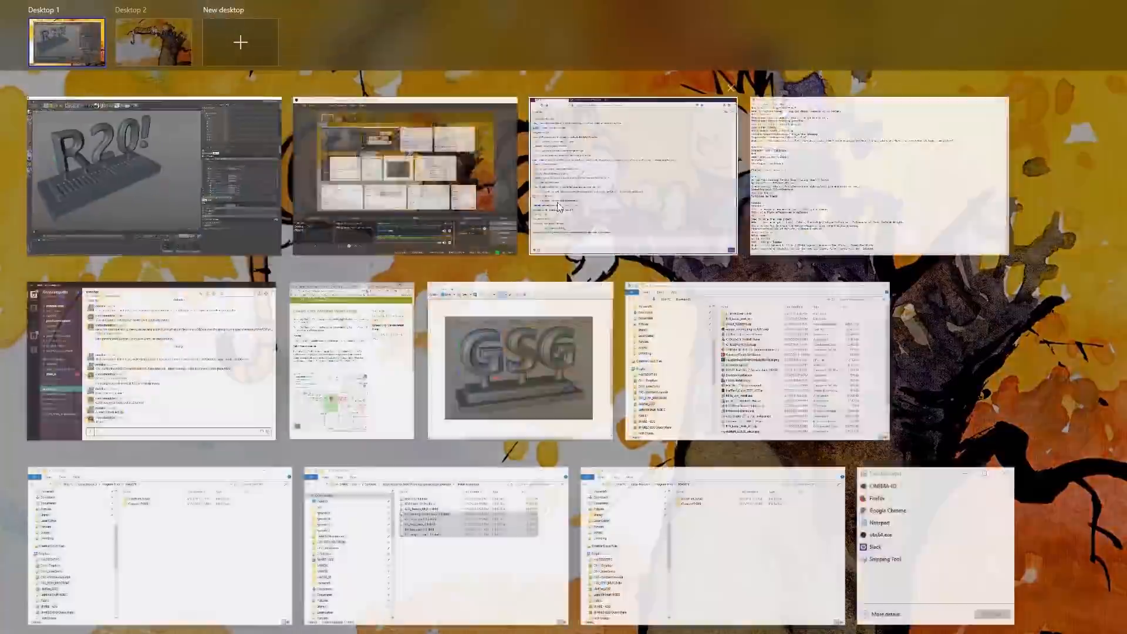
pyautogui.click(438, 216)
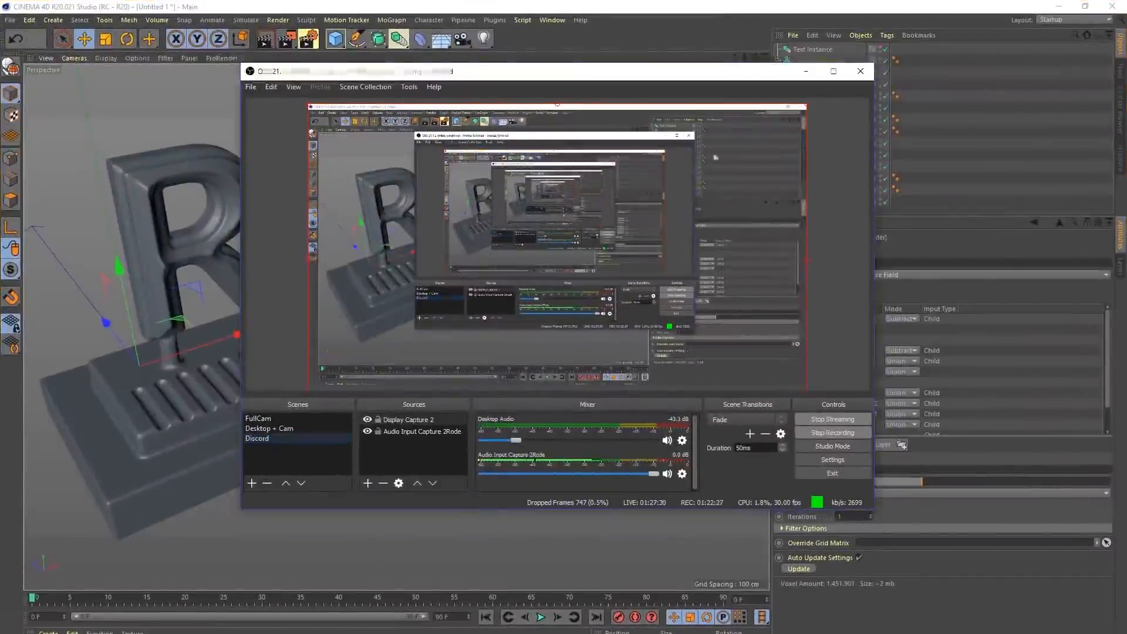
pyautogui.press('super+Tab')
pyautogui.click(685, 192)
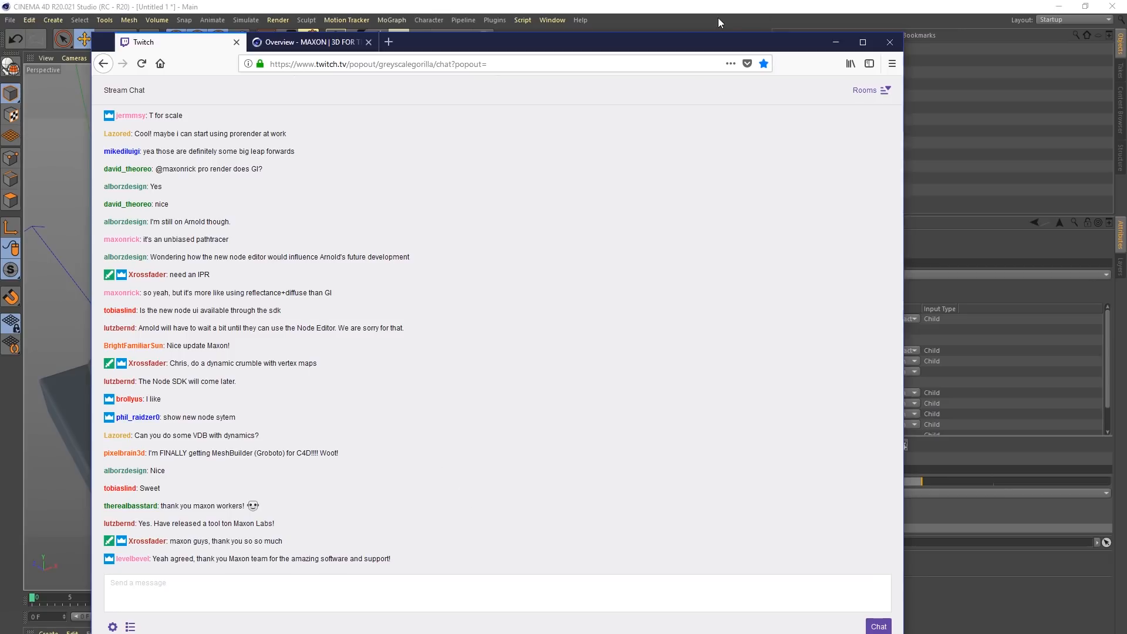
pyautogui.click(693, 24)
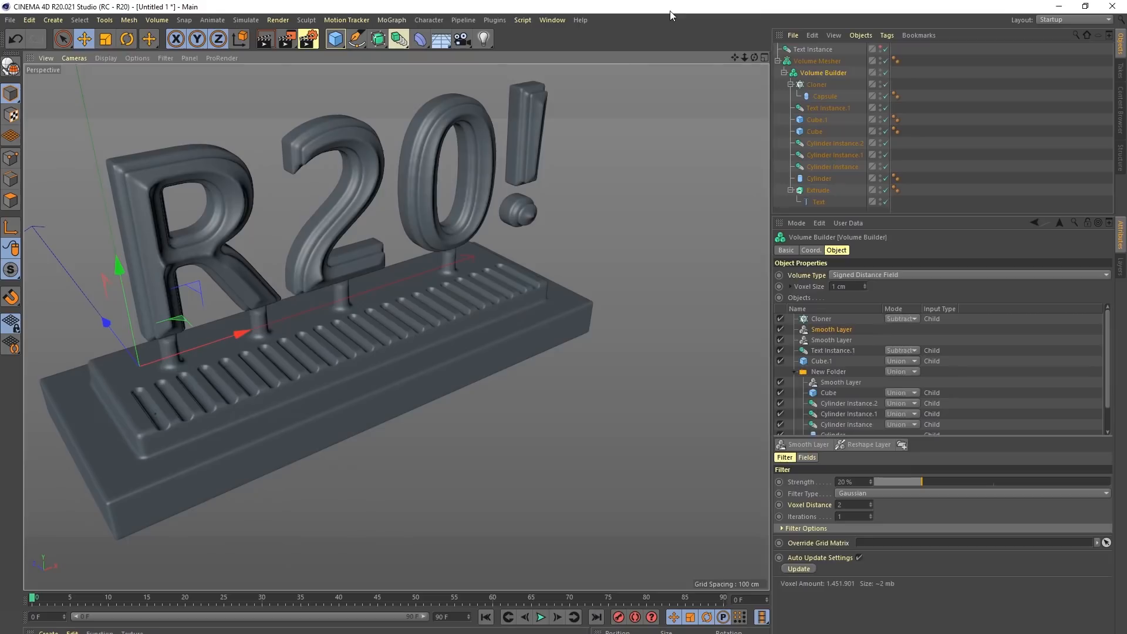
pyautogui.moveTo(337, 372)
pyautogui.keyDown('alt'); pyautogui.mouseDown()
pyautogui.moveTo(478, 369)
pyautogui.moveTo(426, 412)
pyautogui.mouseUp(); pyautogui.keyUp('alt')
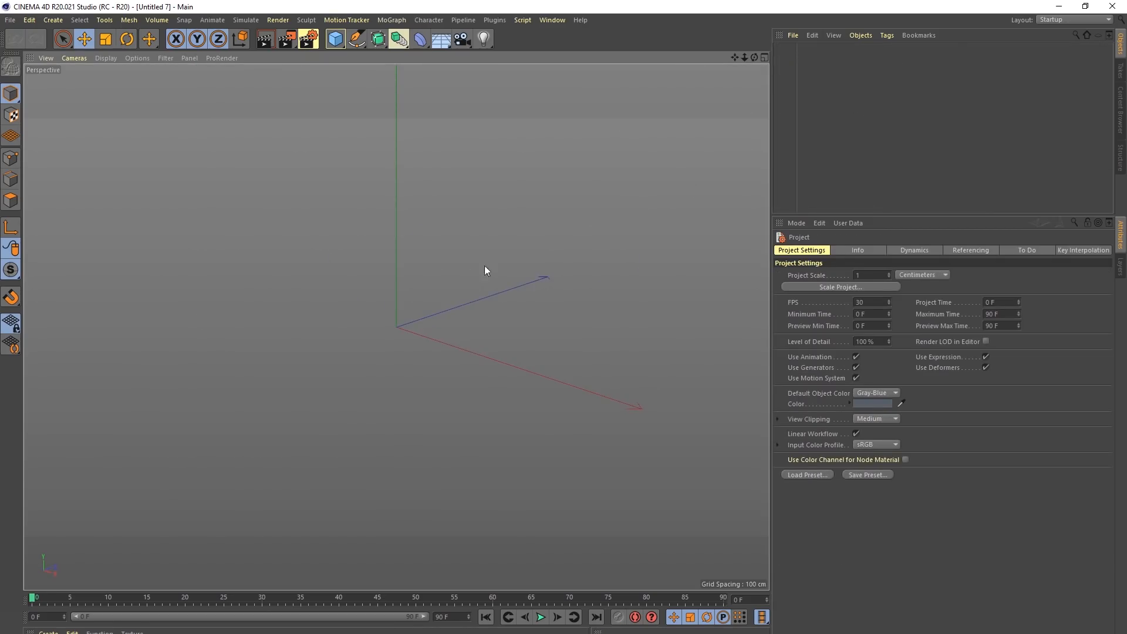
# Step: Look through the tree pack and the list of installed preset libraries in the Content Browser from an empty project
pyautogui.keyDown('alt'); pyautogui.moveTo(485, 270); pyautogui.dragTo(436, 304); pyautogui.keyUp('alt')
pyautogui.click(1120, 112)
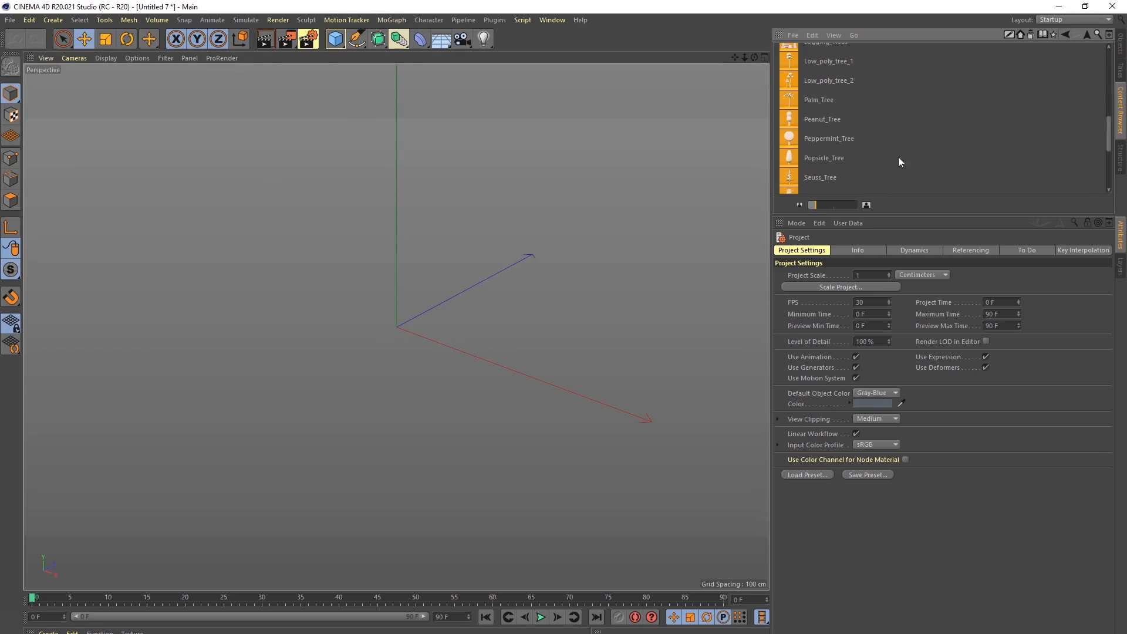
pyautogui.click(1087, 37)
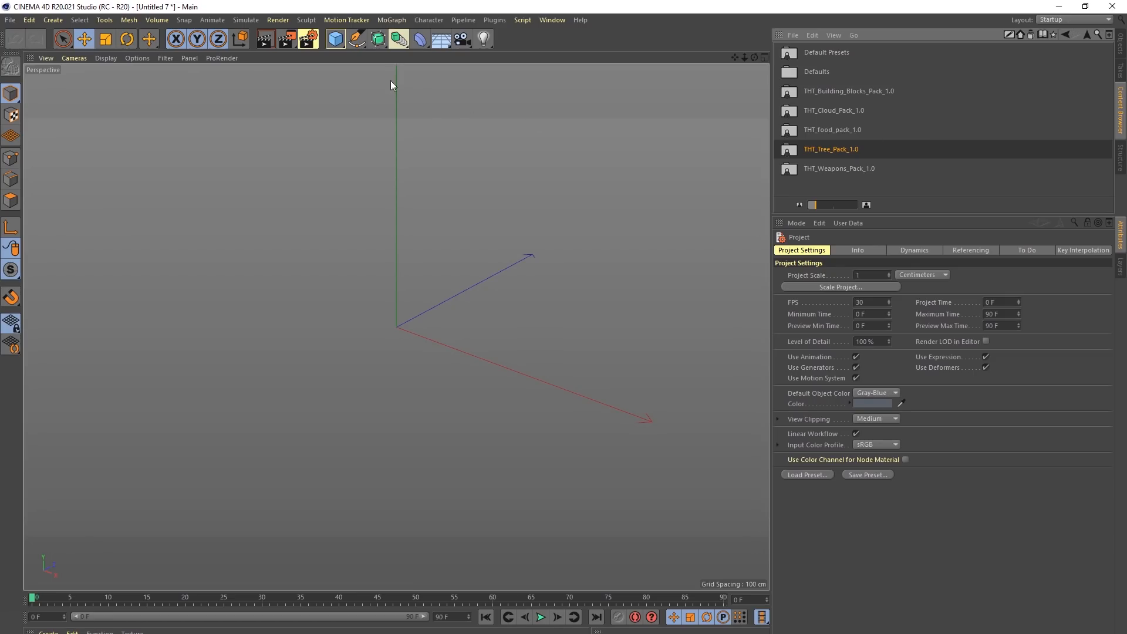
pyautogui.click(1120, 46)
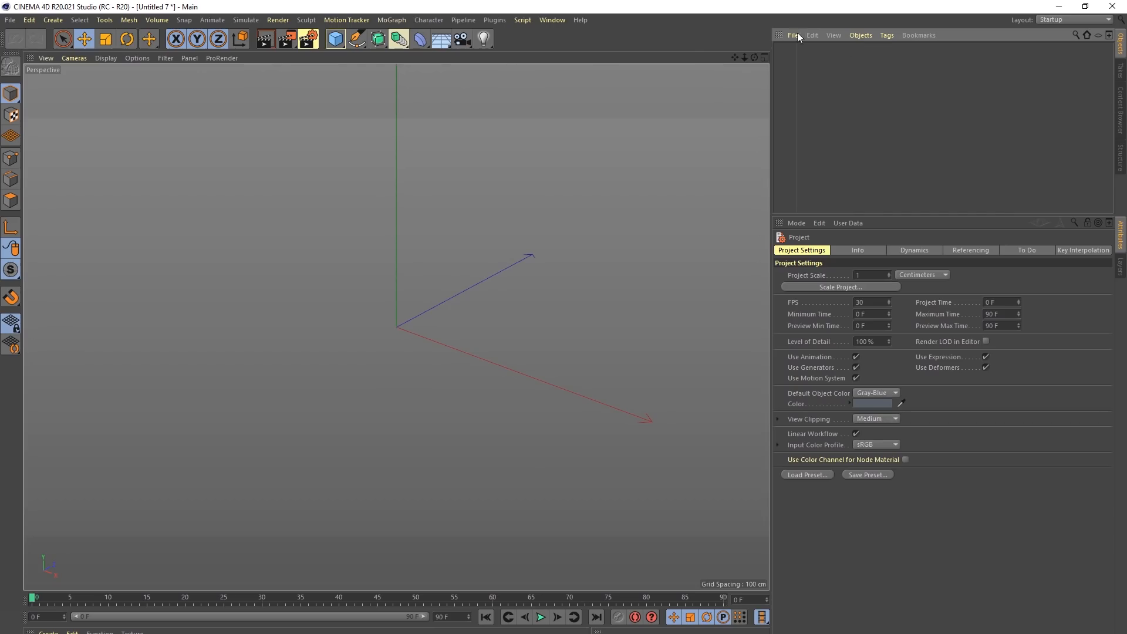
# Step: Switch back to the project containing the R20! model and save it on the Desktop as R20.c4d
pyautogui.click(540, 21)
pyautogui.click(613, 406)
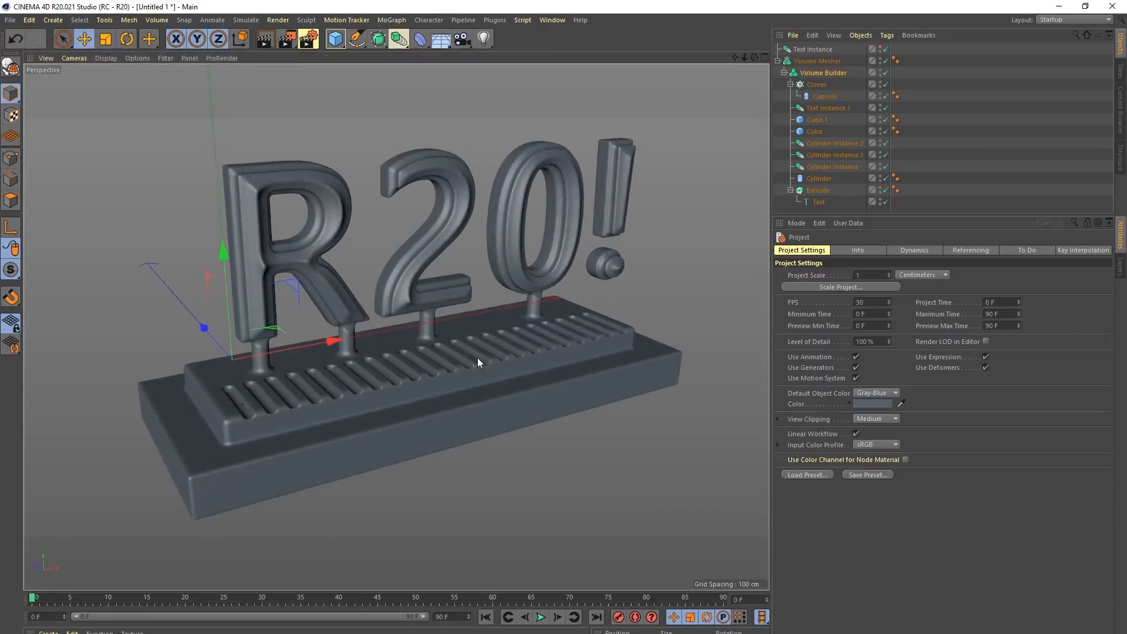
pyautogui.hotkey('ctrl', 's')
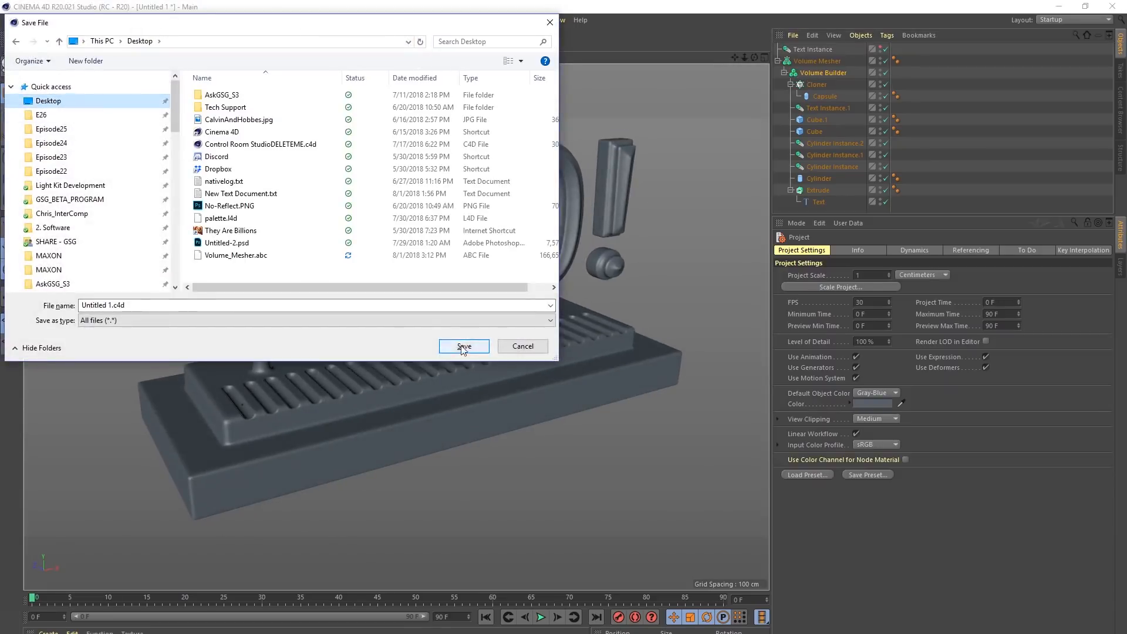
pyautogui.click(112, 306)
pyautogui.click(112, 306)
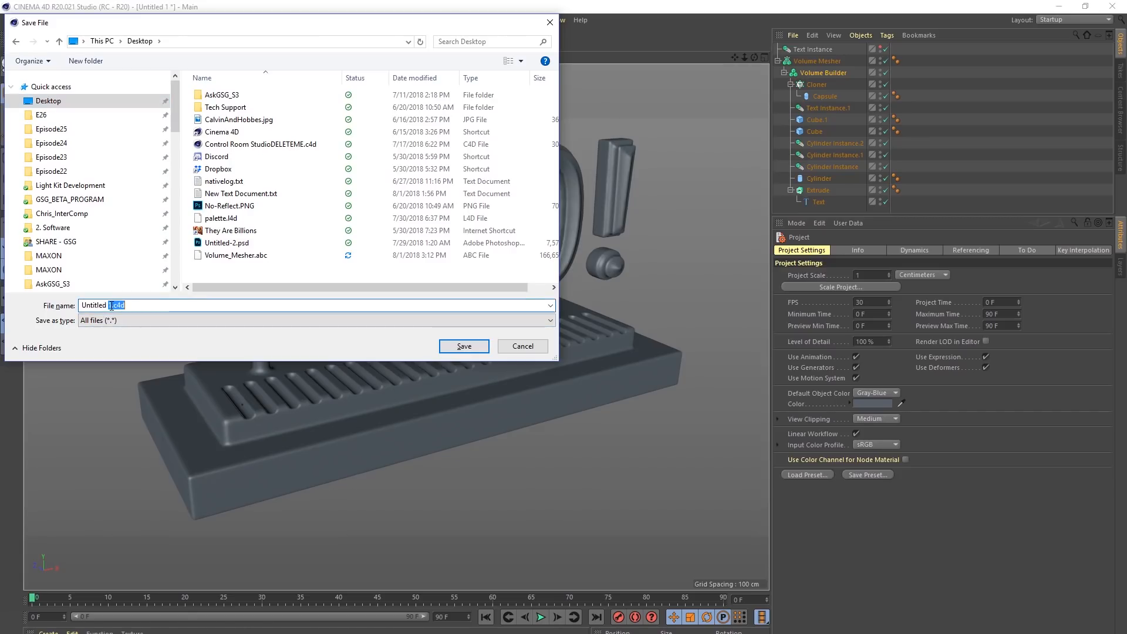
pyautogui.moveTo(112, 306); pyautogui.dragTo(81, 306)
pyautogui.write('R20')
pyautogui.press('Return')
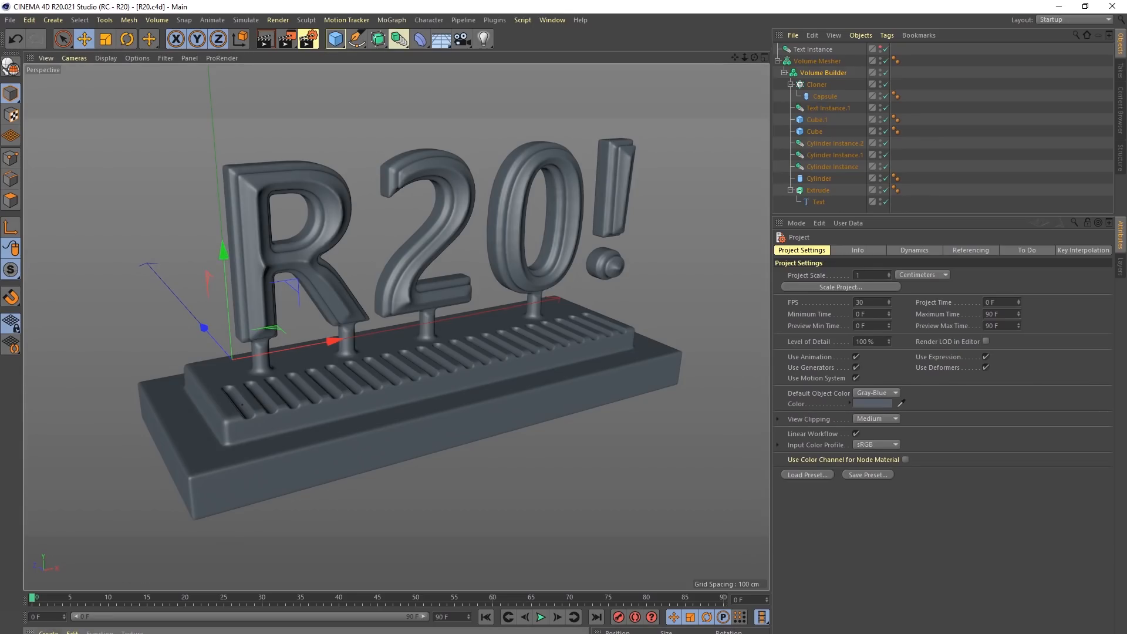
# Step: Create a new standard material and review its Color and Reflectance channels in the Material Editor
pyautogui.click(48, 633)
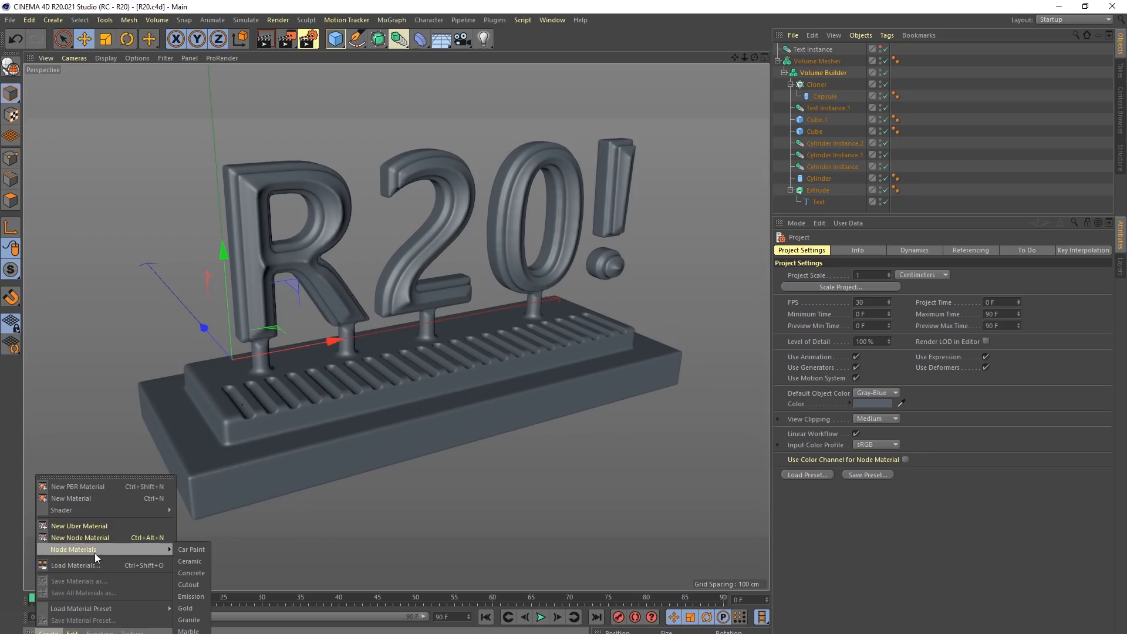
pyautogui.click(100, 632)
pyautogui.hotkey('ctrl', 'n')
pyautogui.doubleClick(45, 633)
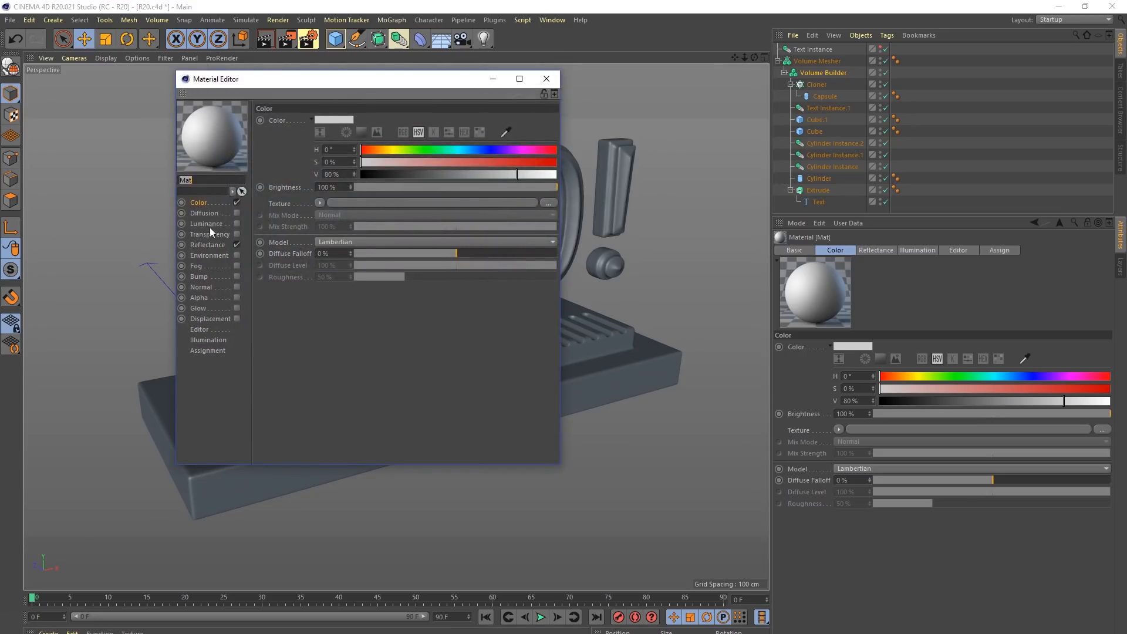
pyautogui.click(219, 245)
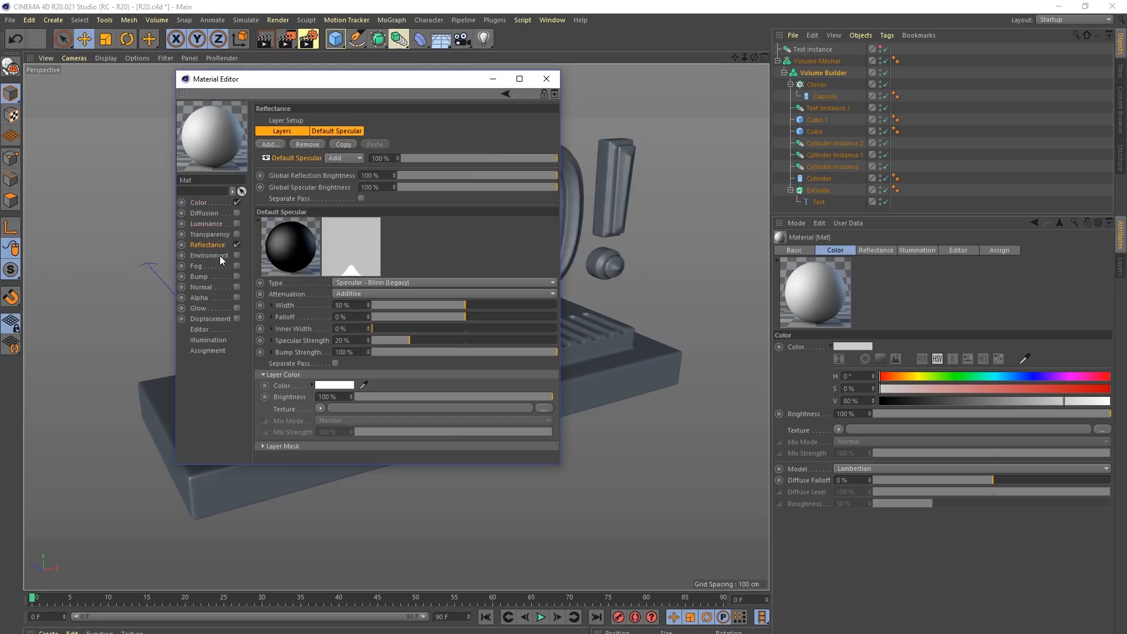
pyautogui.click(547, 79)
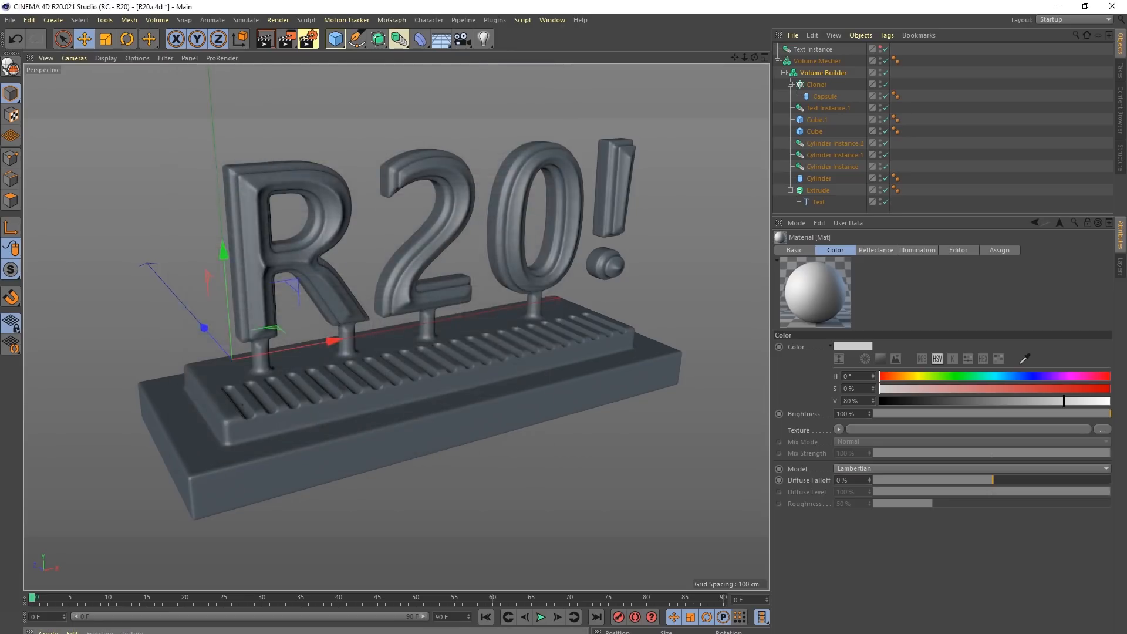
# Step: Create a new Uber material and show only its Diffuse settings
pyautogui.click(48, 632)
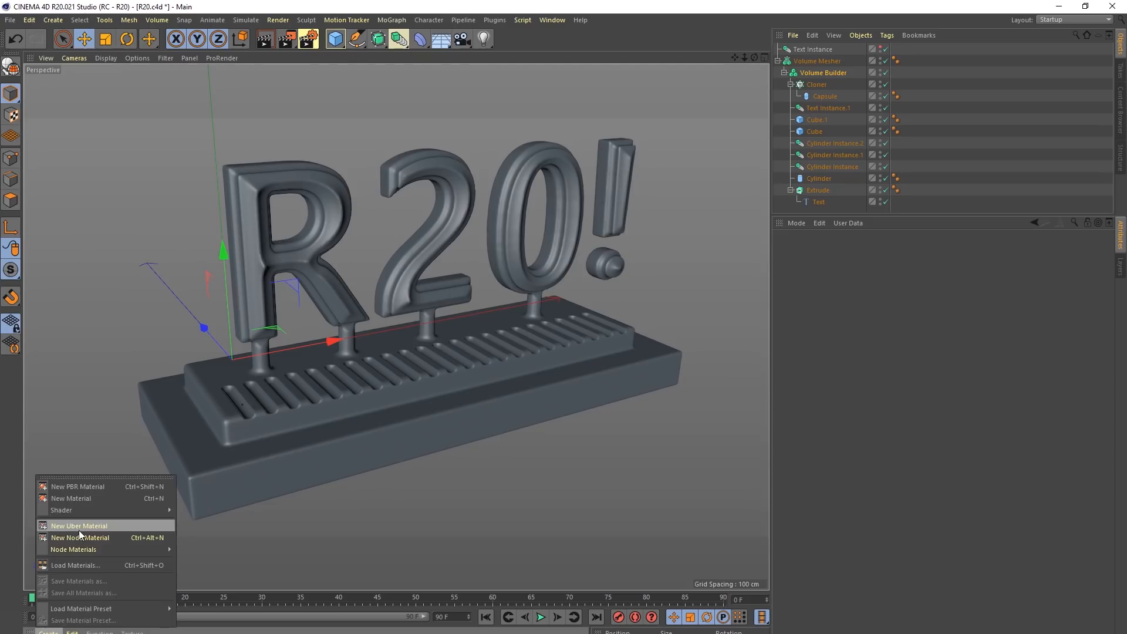
pyautogui.click(59, 526)
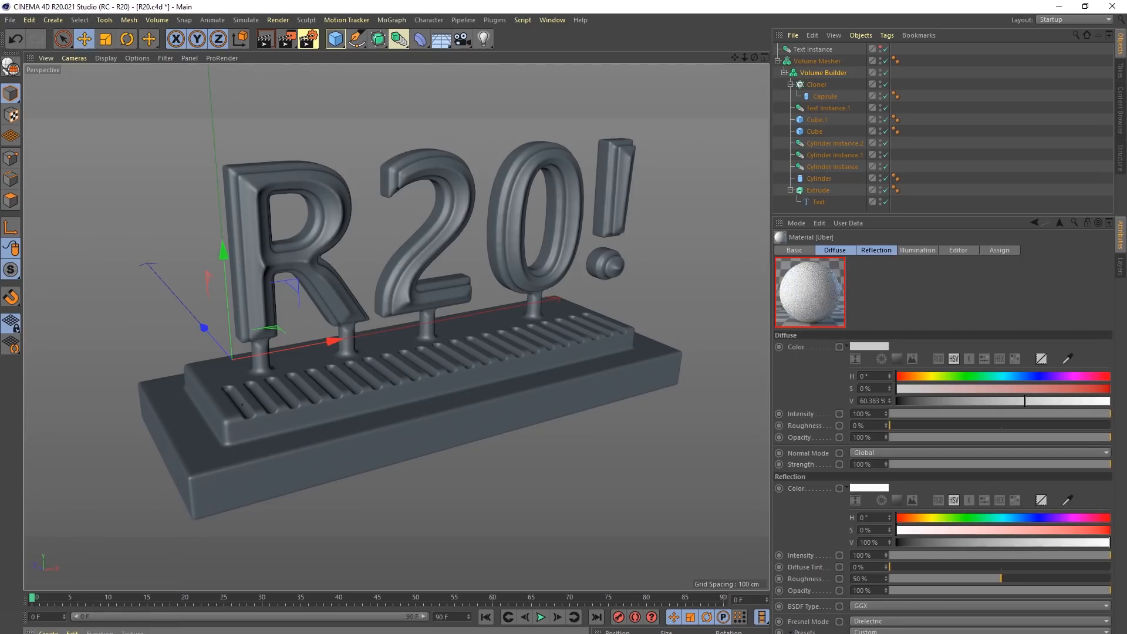
pyautogui.keyDown('shift'); pyautogui.click(869, 251); pyautogui.keyUp('shift')
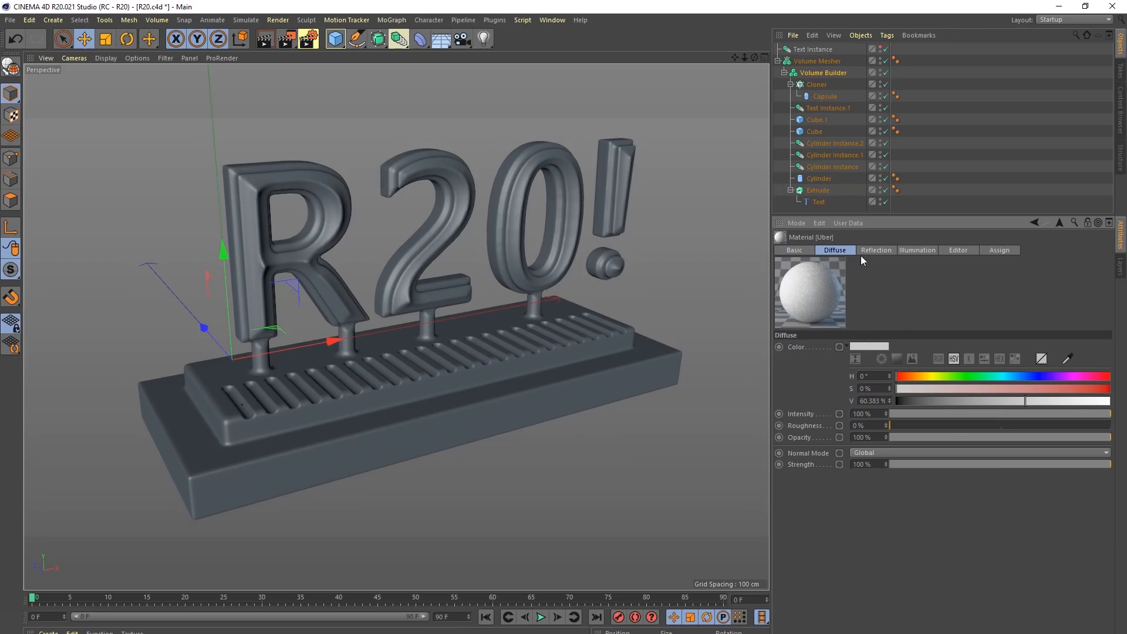
# Step: Review the Uber material's Reflection and Illumination settings, go back to Diffuse, and widen the attributes area
pyautogui.click(867, 250)
pyautogui.click(915, 252)
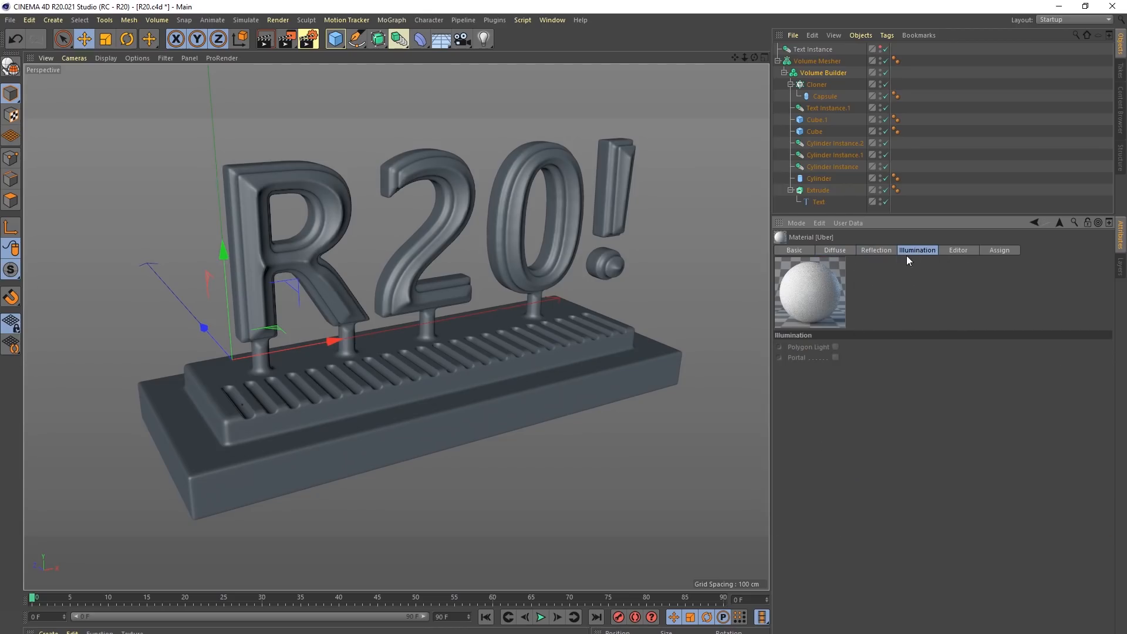
pyautogui.click(877, 252)
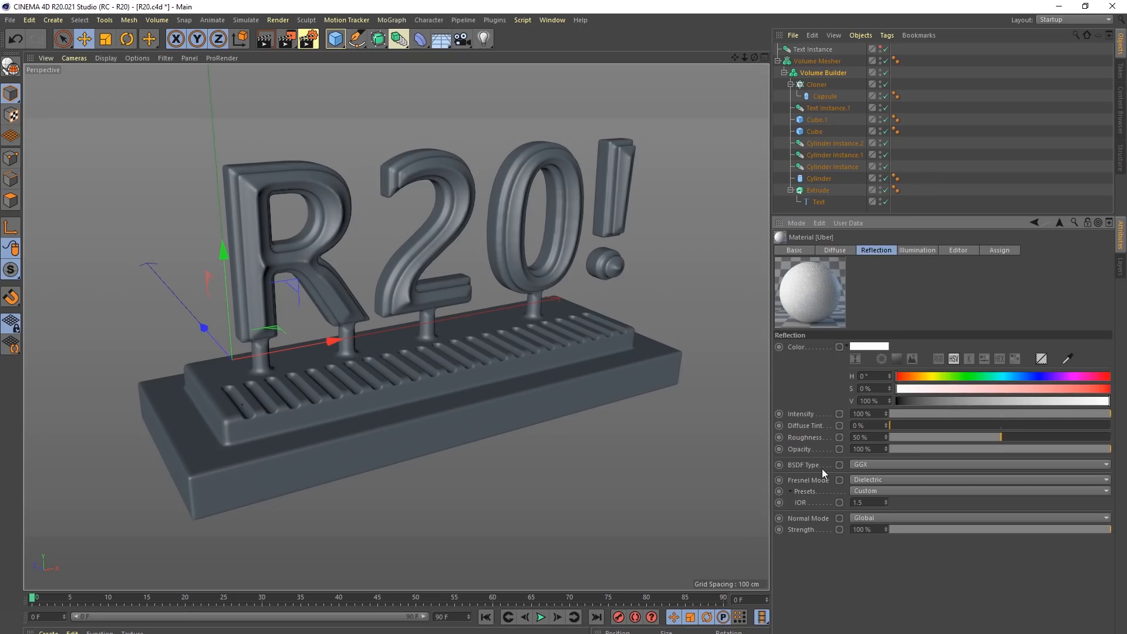
pyautogui.click(852, 251)
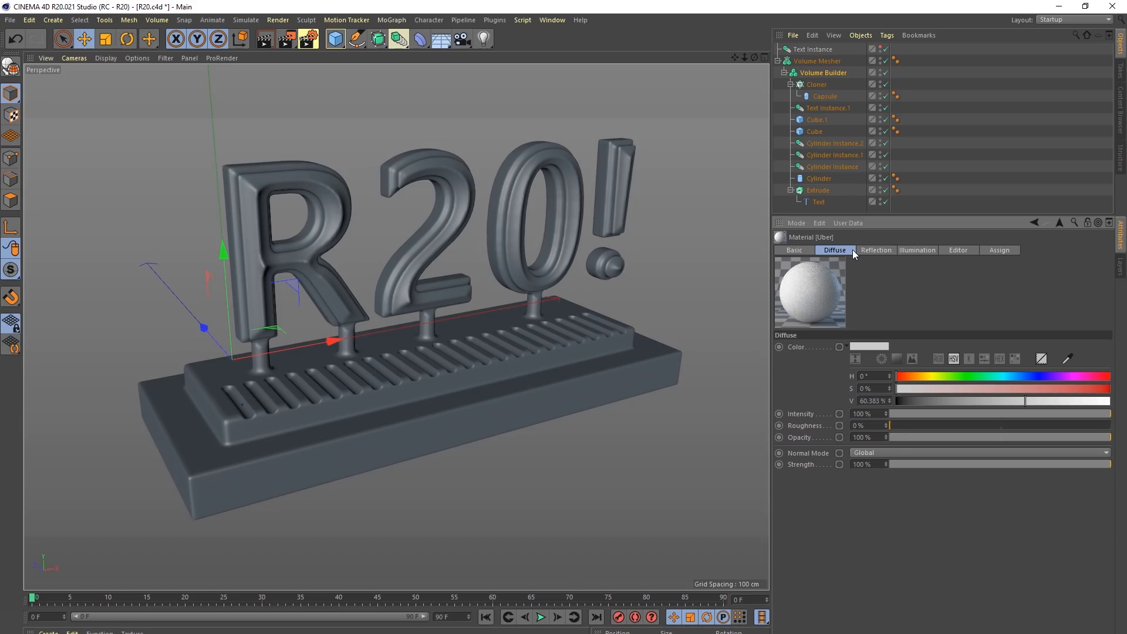
pyautogui.moveTo(772, 241); pyautogui.dragTo(685, 242)
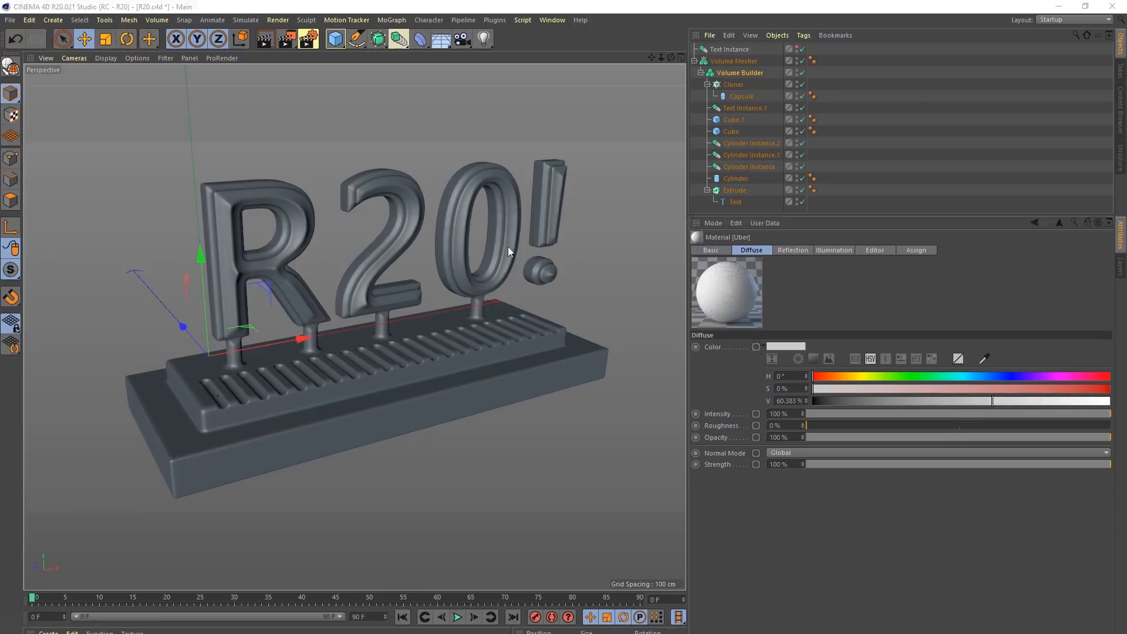
# Step: Switch to Notepad to read the notes on new R20 features and materials, and return to Cinema 4D
pyautogui.press('super+Tab')
pyautogui.click(375, 174)
pyautogui.press('super+Tab')
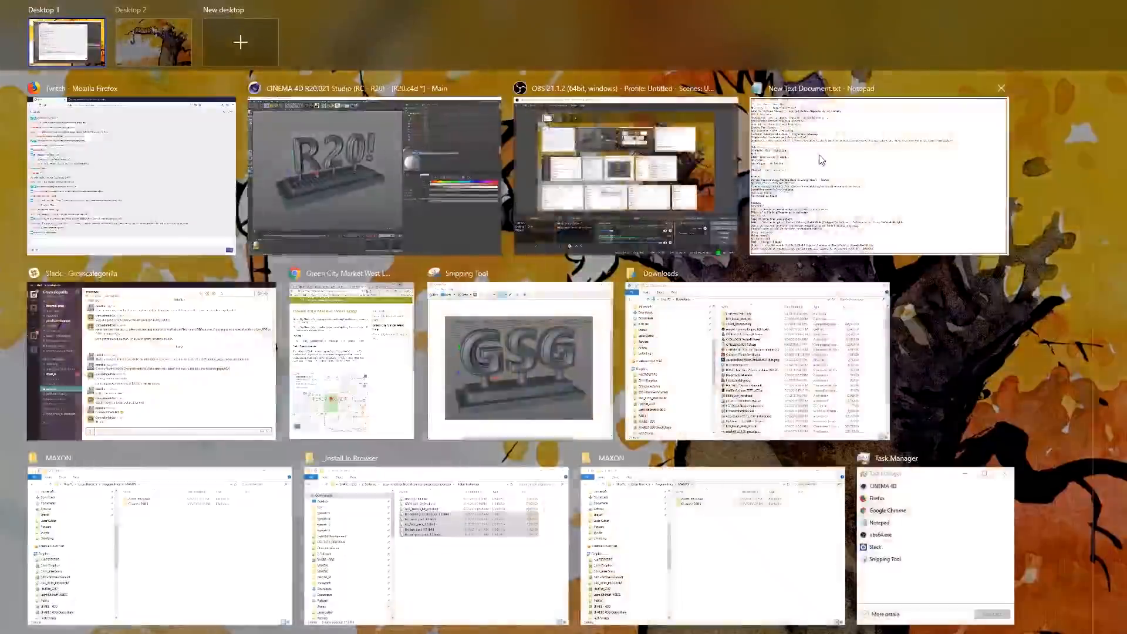
pyautogui.click(821, 160)
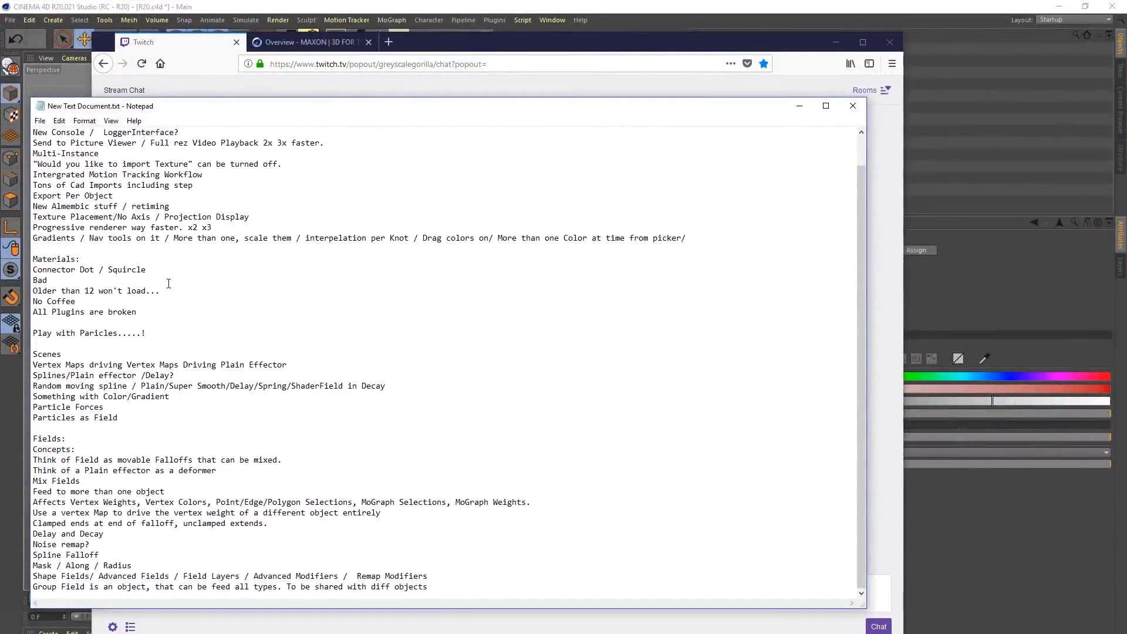
pyautogui.click(939, 24)
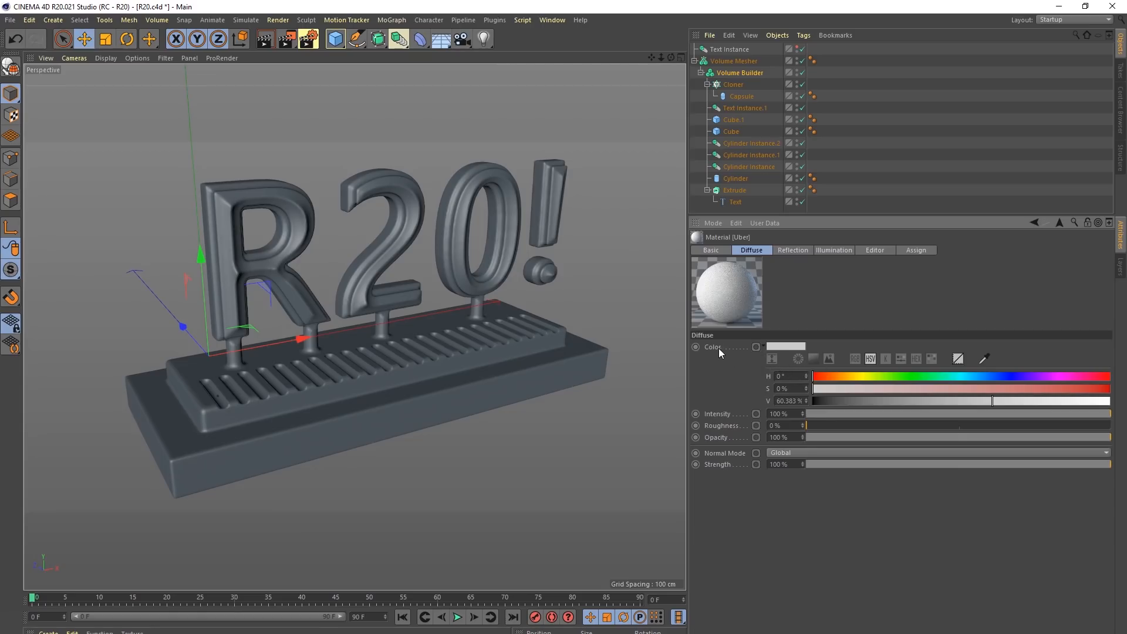
# Step: Search the Uber material's Diffuse color node options for noise and connect a Complex Noise generator to it
pyautogui.click(764, 345)
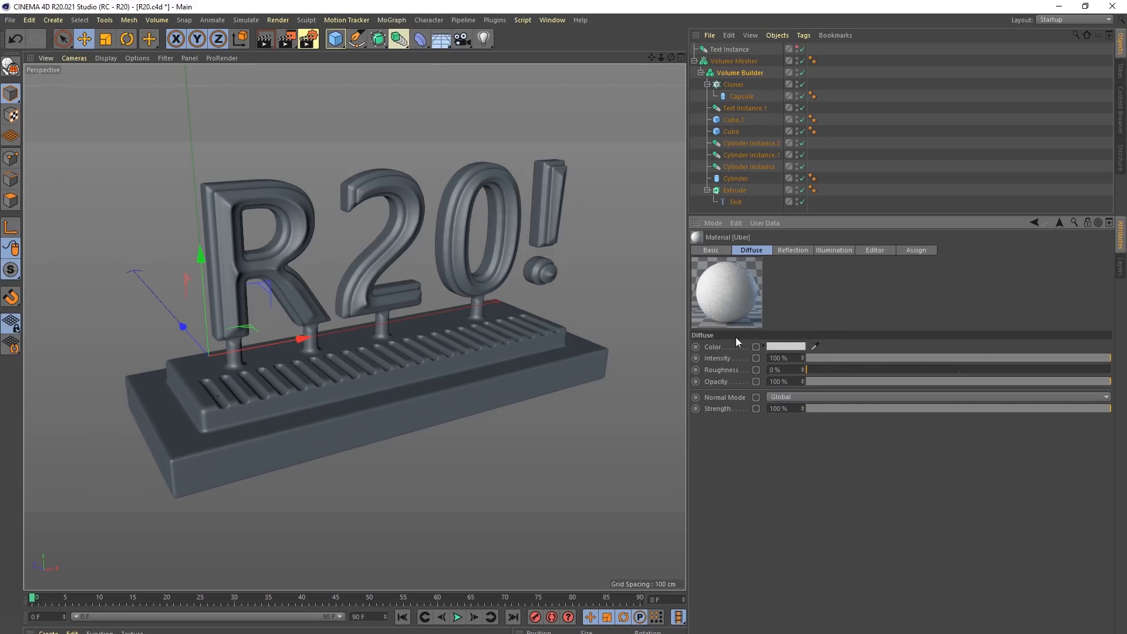
pyautogui.click(757, 348)
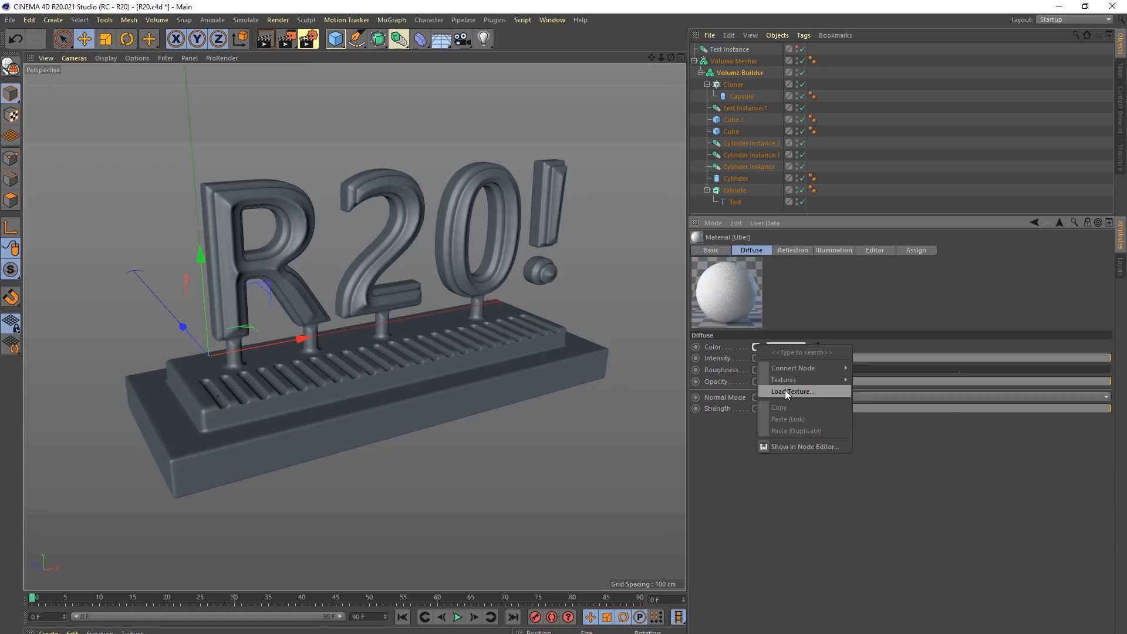
pyautogui.moveTo(783, 379)
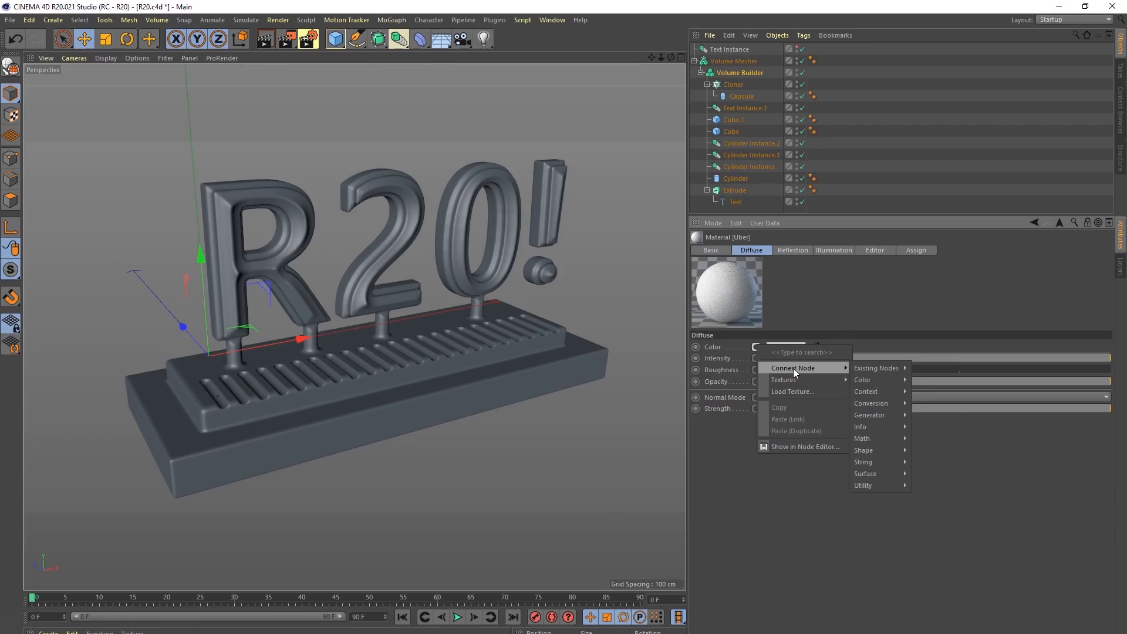
pyautogui.moveTo(863, 452)
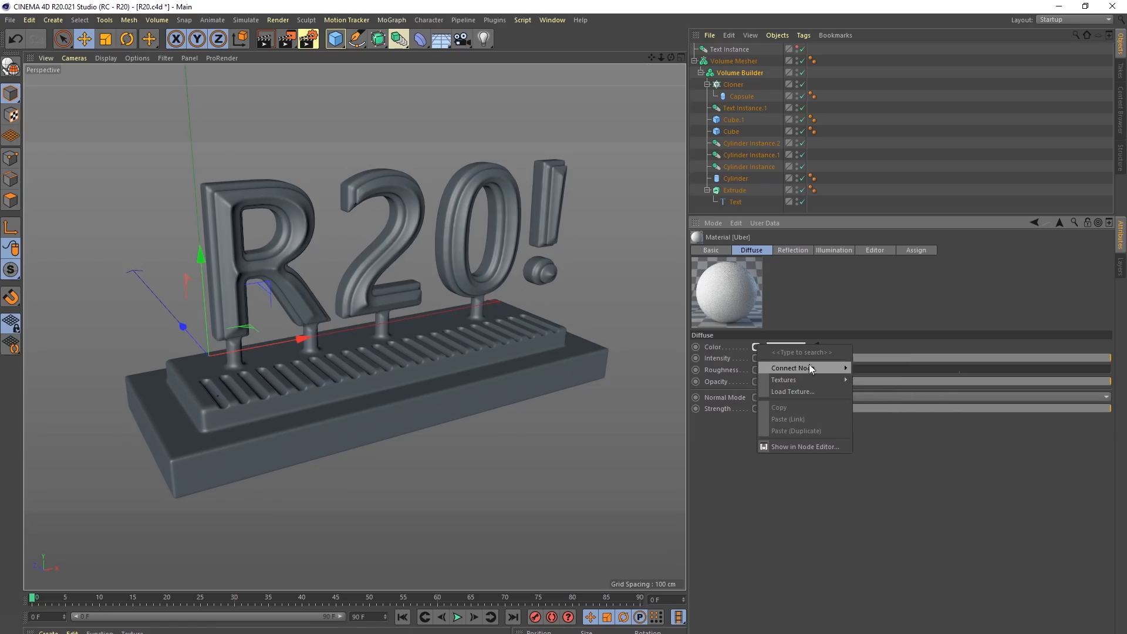
pyautogui.click(756, 347)
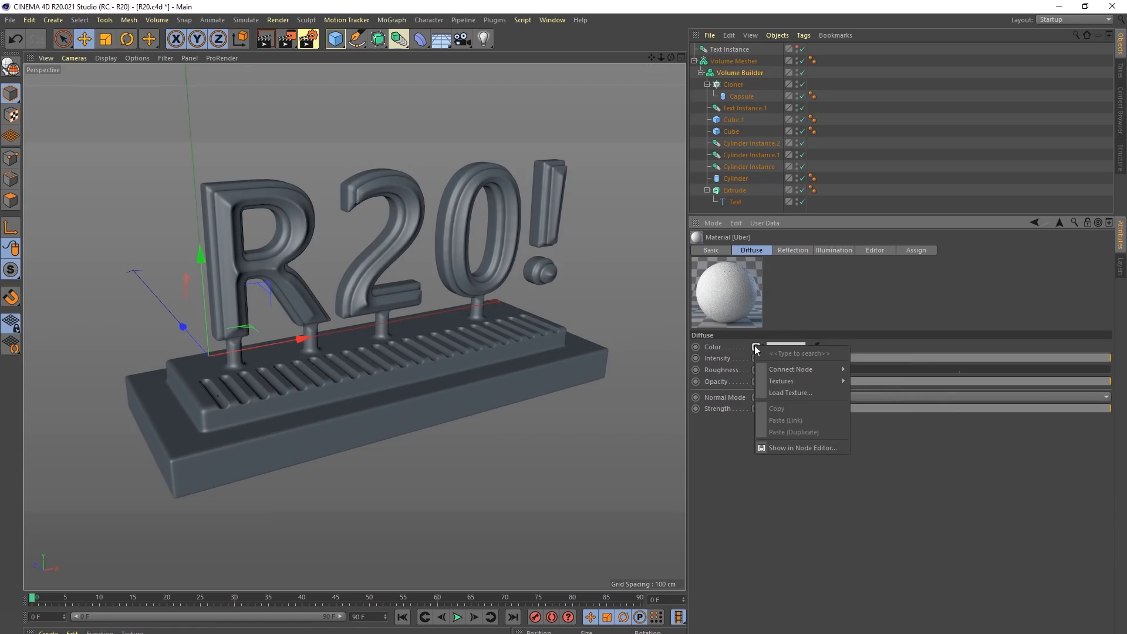
pyautogui.write('noise')
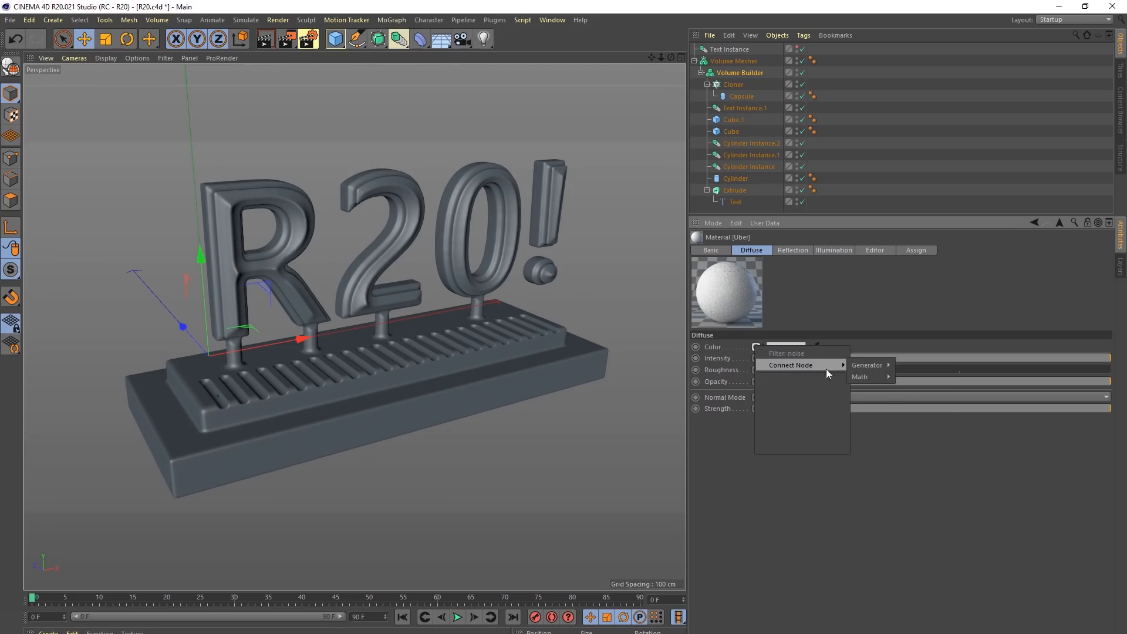
pyautogui.moveTo(862, 369)
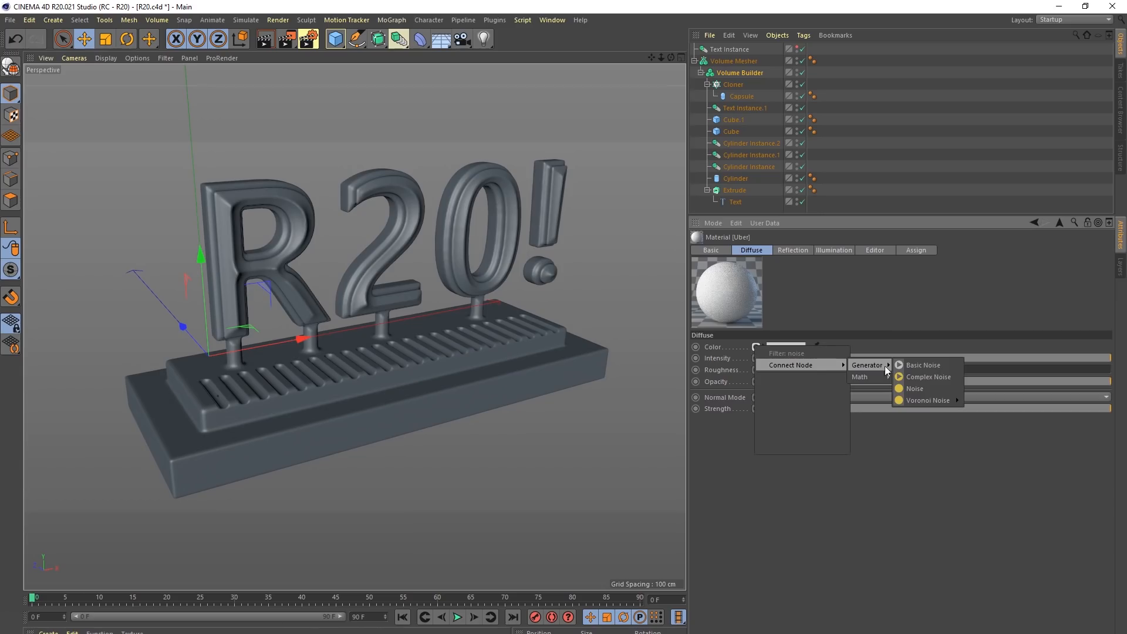
pyautogui.click(953, 378)
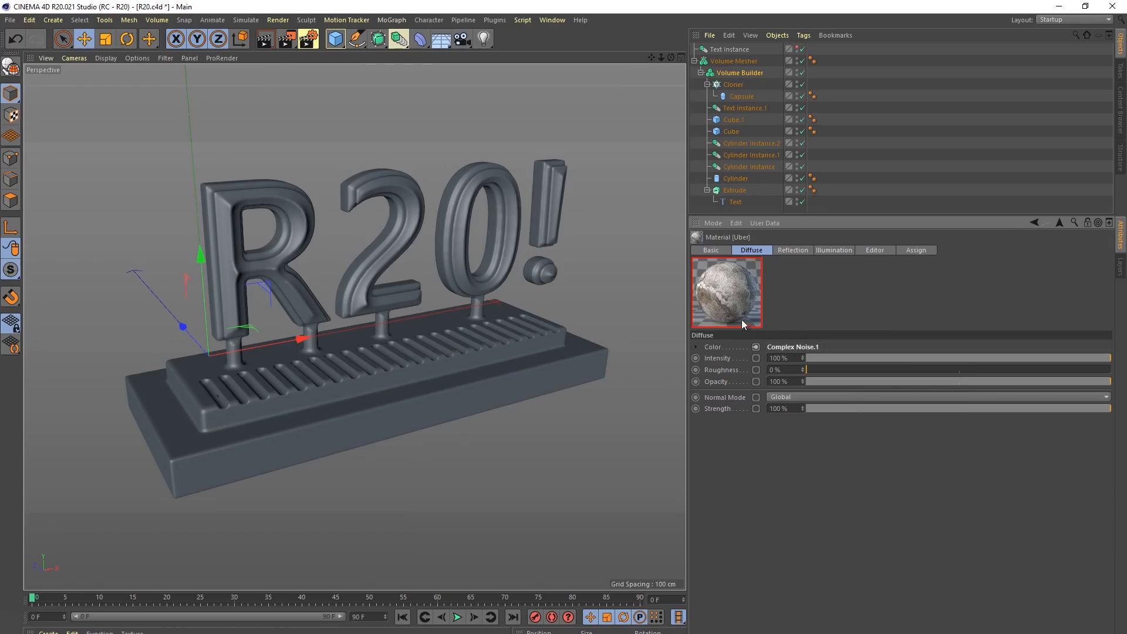
# Step: Apply the Uber material to the Volume Mesher and set the texture tag's projection to Cubic
pyautogui.moveTo(731, 298); pyautogui.dragTo(737, 65)
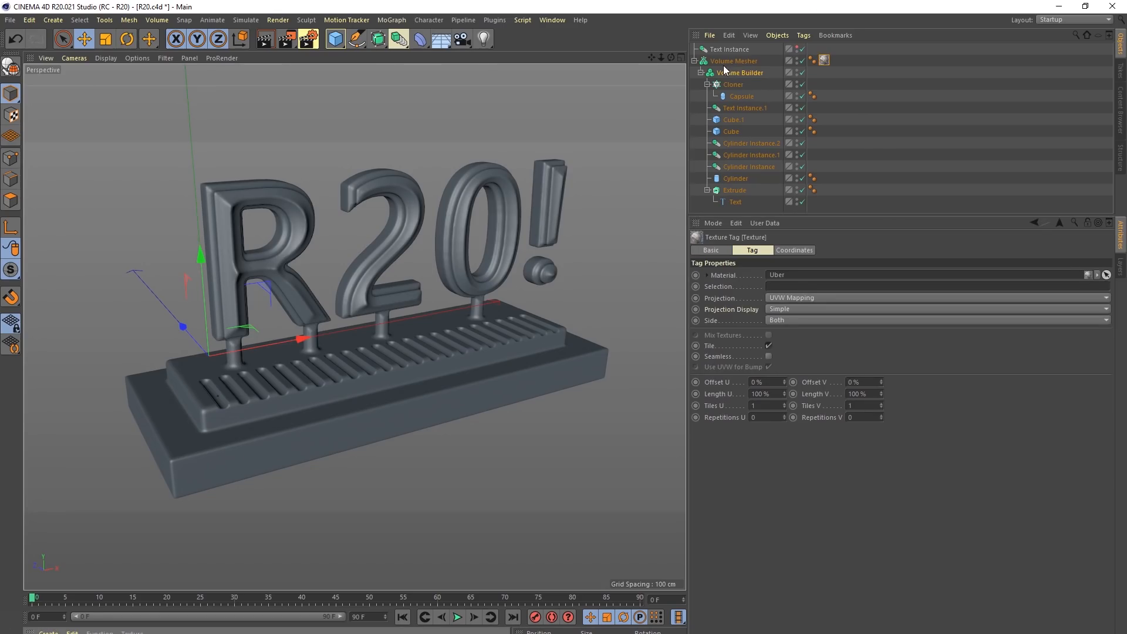
pyautogui.keyDown('alt'); pyautogui.moveTo(396, 302); pyautogui.dragTo(439, 274); pyautogui.keyUp('alt')
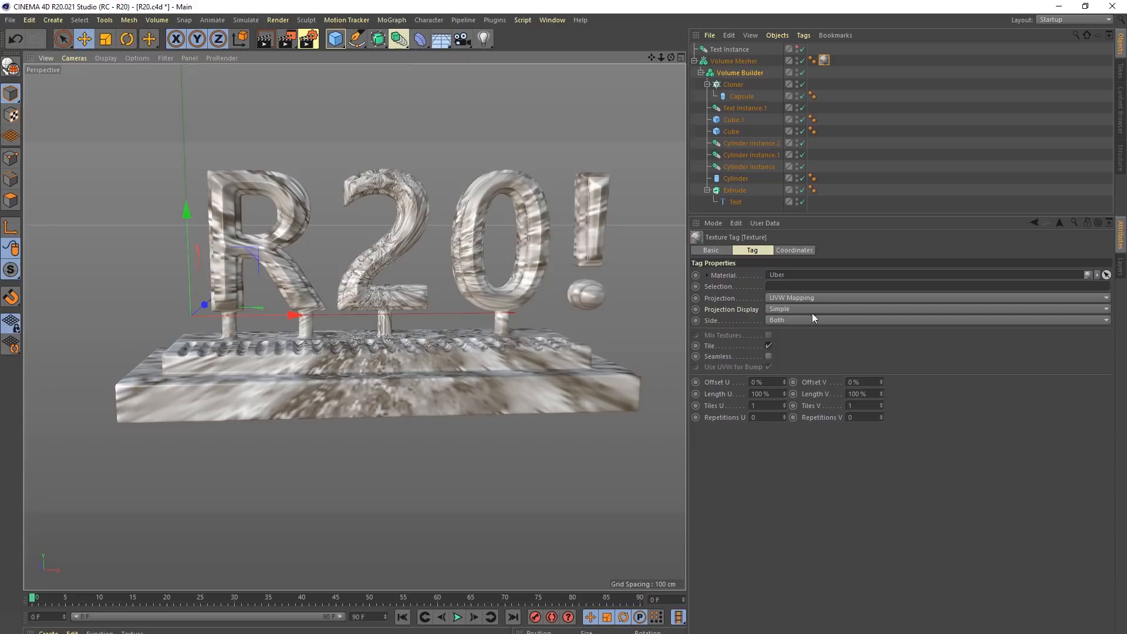
pyautogui.click(802, 298)
pyautogui.click(797, 348)
pyautogui.keyDown('alt'); pyautogui.moveTo(548, 328); pyautogui.dragTo(446, 361); pyautogui.keyUp('alt')
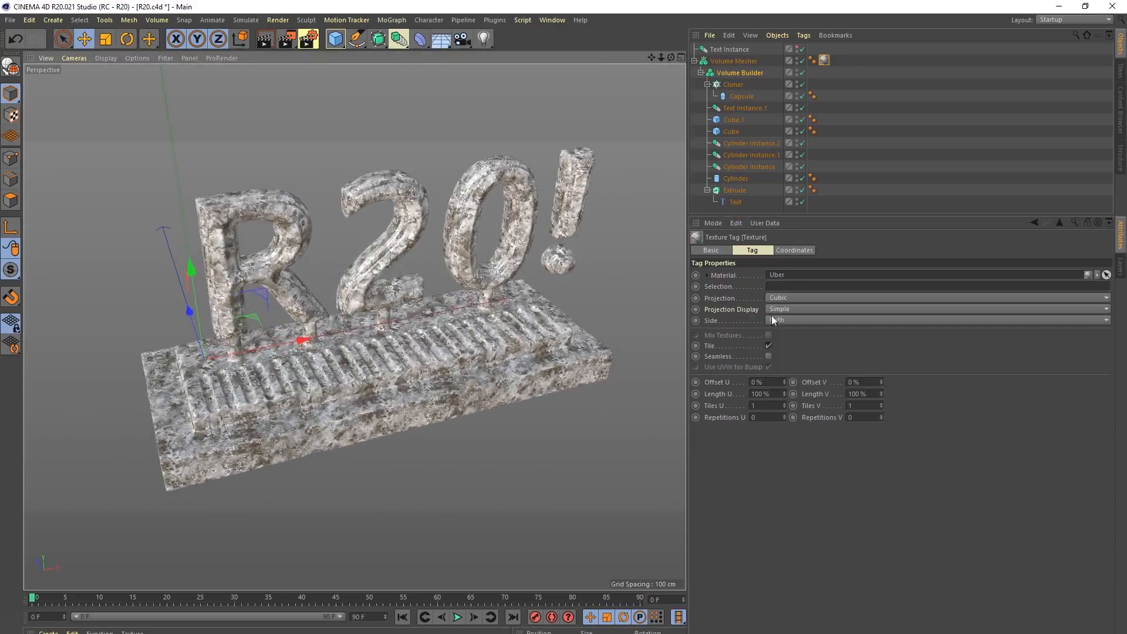
pyautogui.keyDown('alt'); pyautogui.moveTo(417, 309); pyautogui.dragTo(463, 300); pyautogui.keyUp('alt')
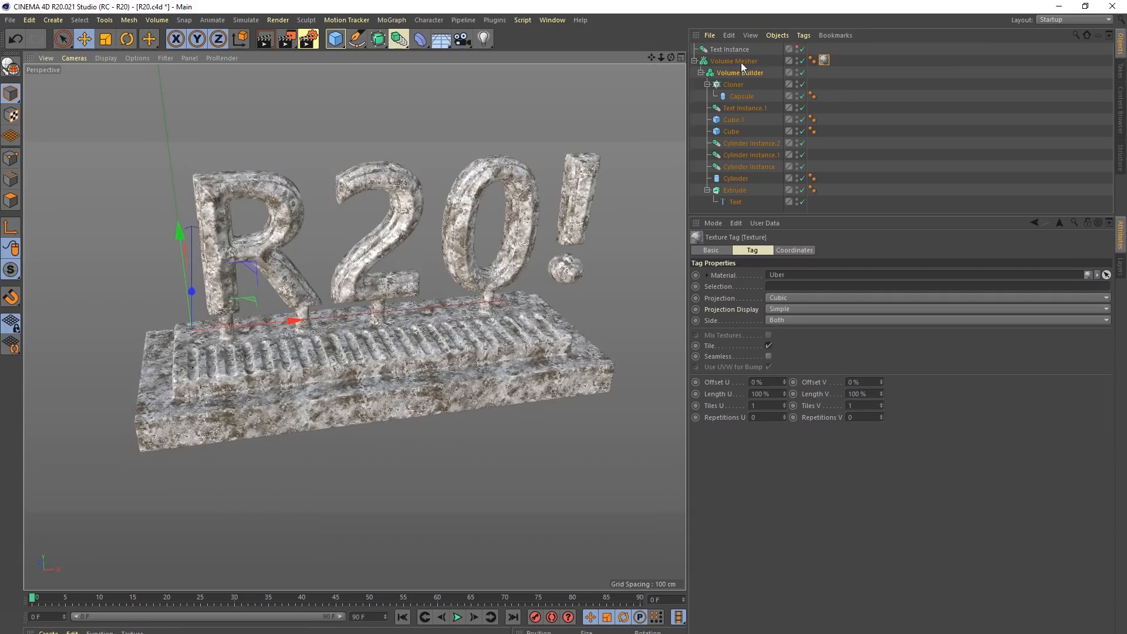
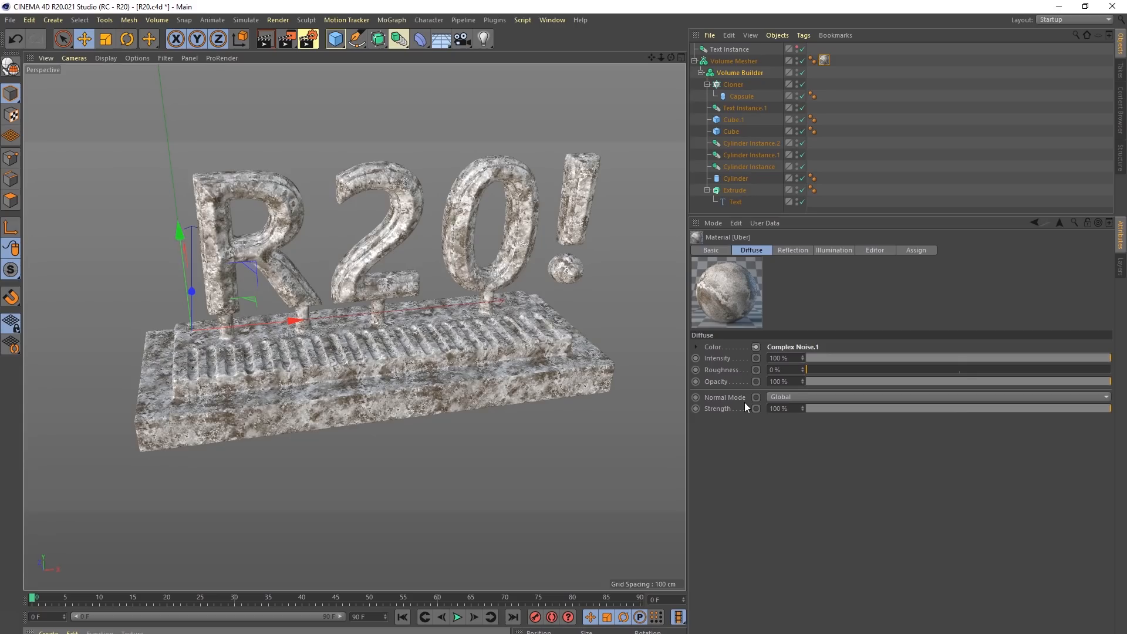
# Step: Enlarge the attributes area and review the Complex Noise settings nested under the Diffuse color
pyautogui.click(696, 348)
pyautogui.click(696, 347)
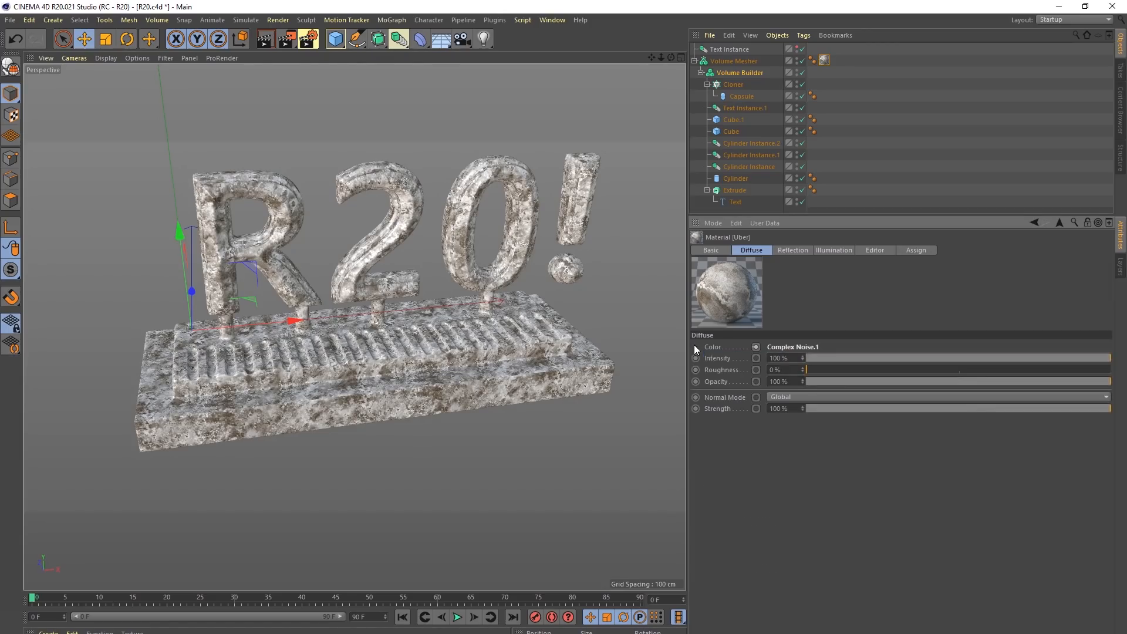
pyautogui.click(697, 347)
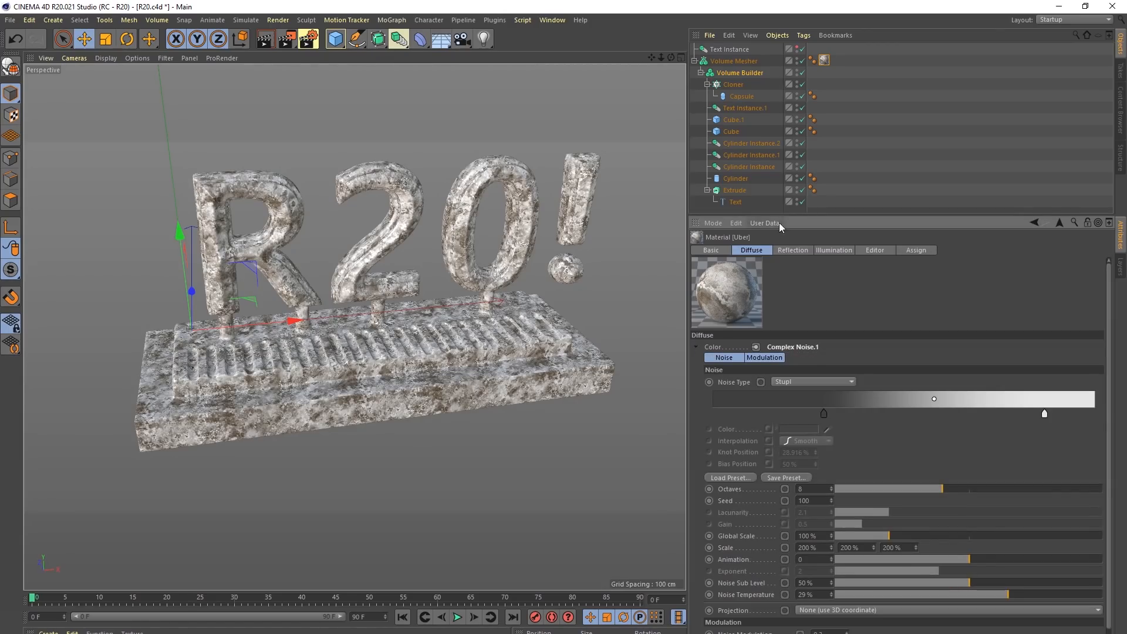
pyautogui.moveTo(784, 218); pyautogui.dragTo(785, 83)
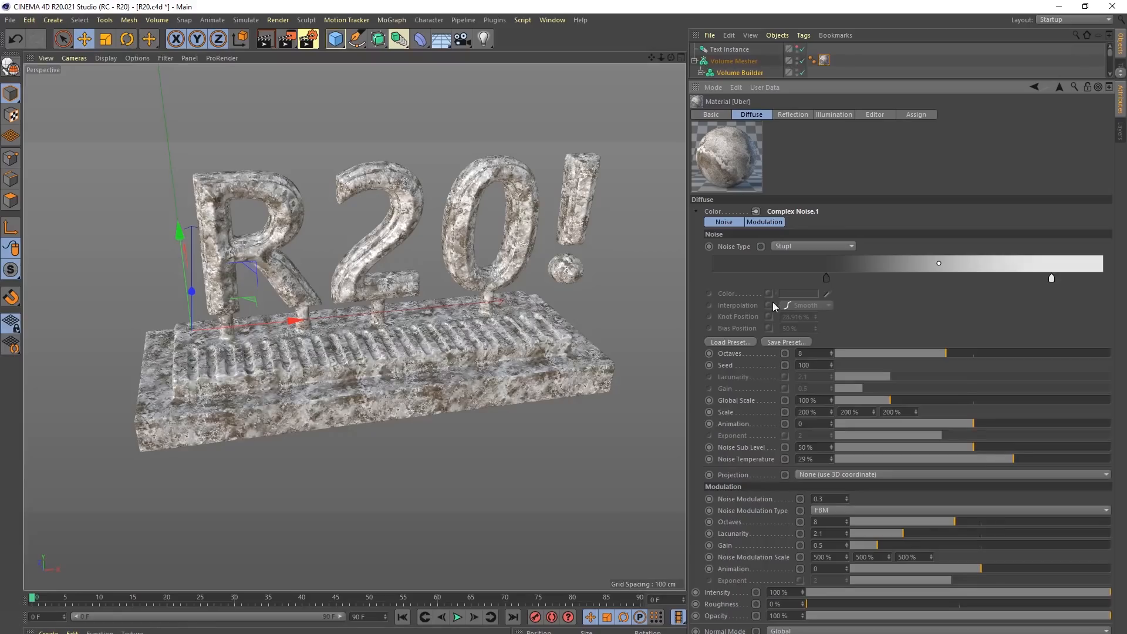
pyautogui.click(770, 215)
pyautogui.click(696, 212)
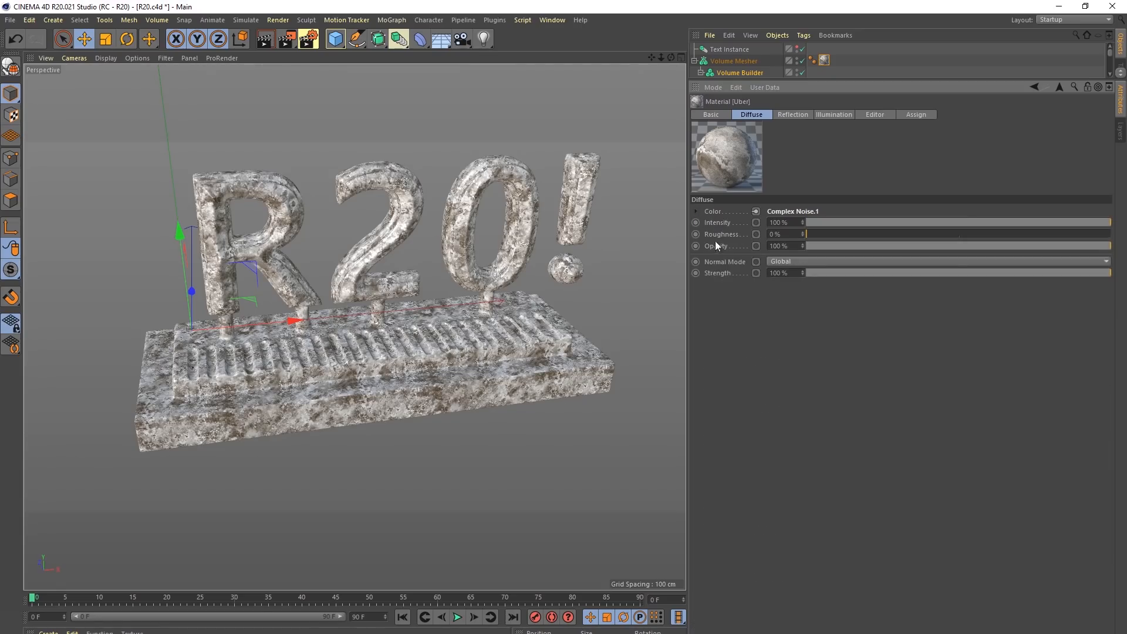
# Step: Open the Complex Noise node and review its Noise, Modulation, Context, Basic and Preview settings
pyautogui.click(802, 211)
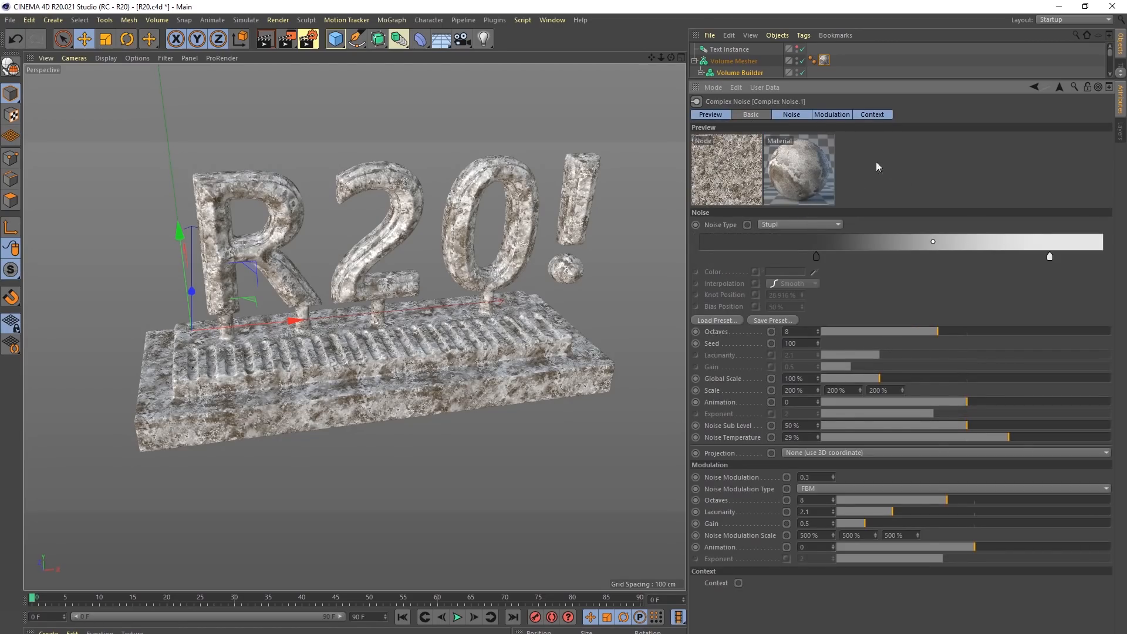
pyautogui.click(794, 117)
pyautogui.click(830, 114)
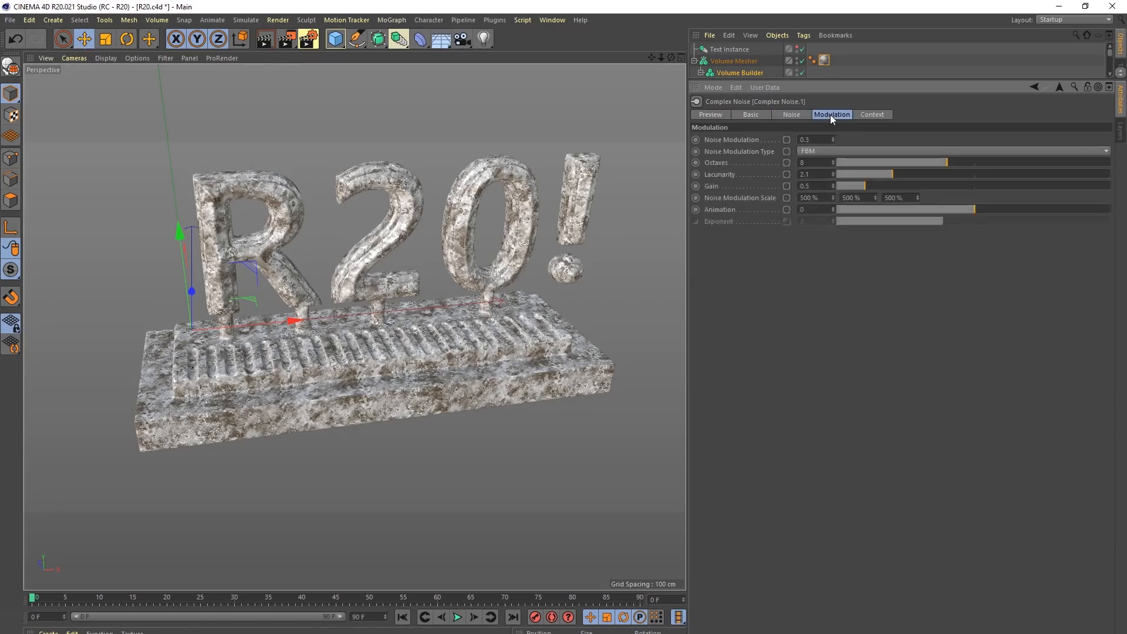
pyautogui.click(871, 115)
pyautogui.click(832, 115)
pyautogui.click(797, 116)
pyautogui.click(826, 117)
pyautogui.click(872, 114)
pyautogui.click(792, 114)
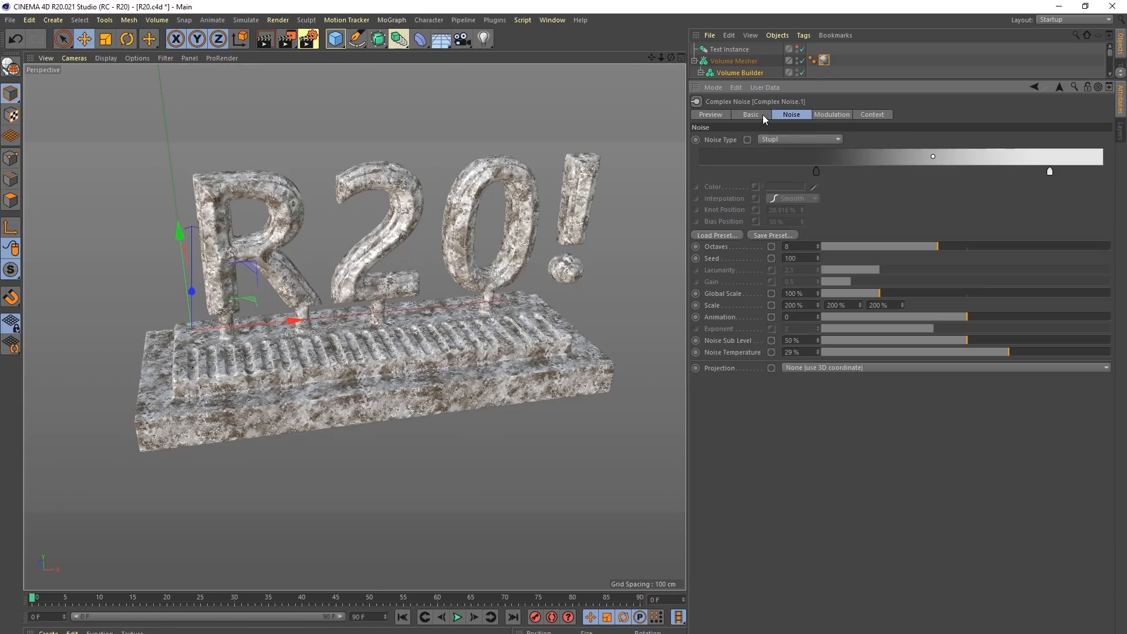
pyautogui.click(758, 114)
pyautogui.click(728, 114)
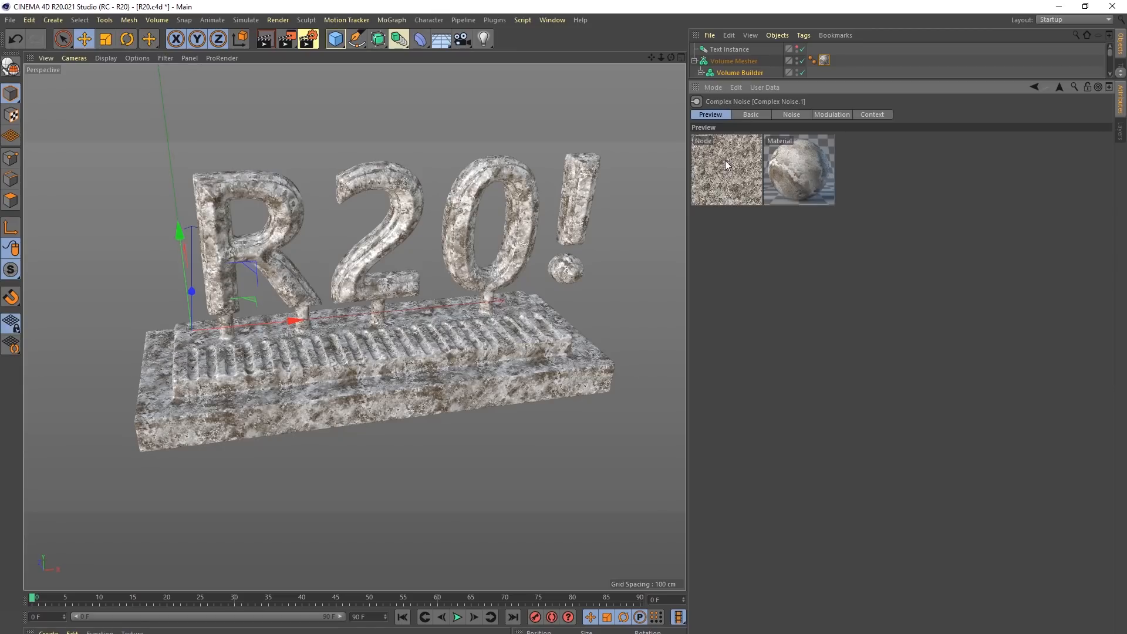
# Step: Delete the Uber material and create a new node material
pyautogui.doubleClick(44, 633)
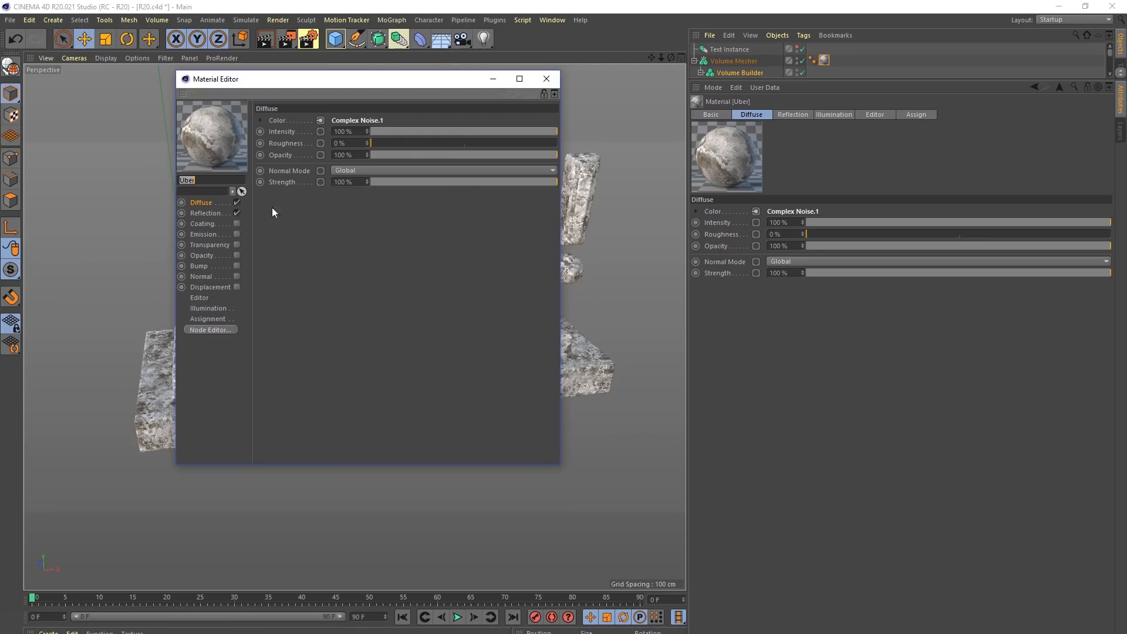
pyautogui.click(547, 79)
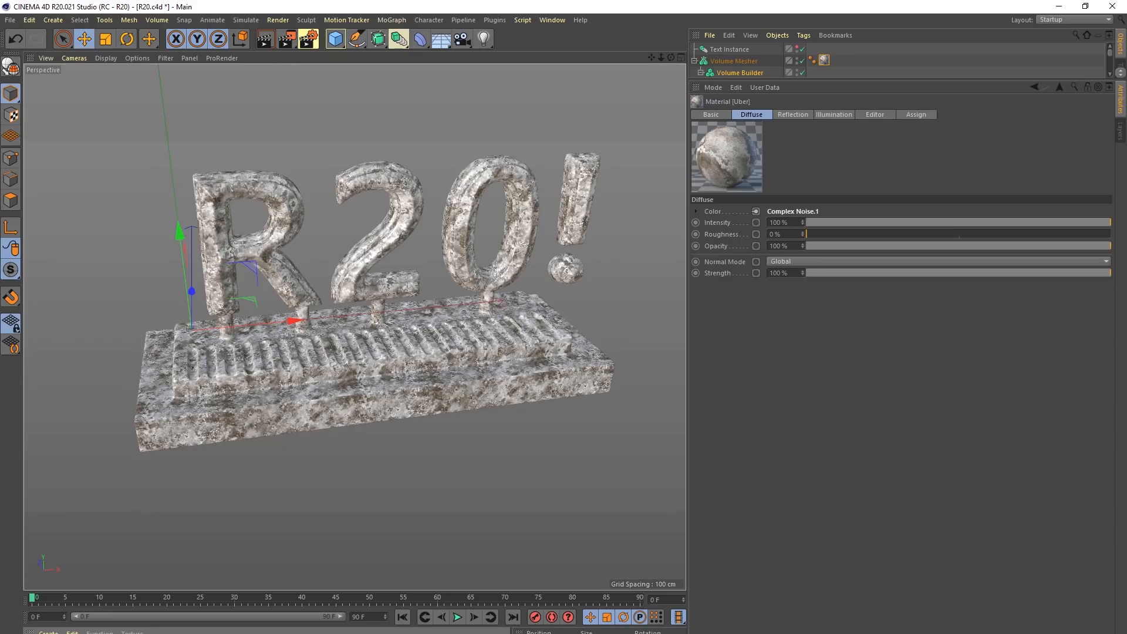
pyautogui.press('Delete')
pyautogui.click(48, 631)
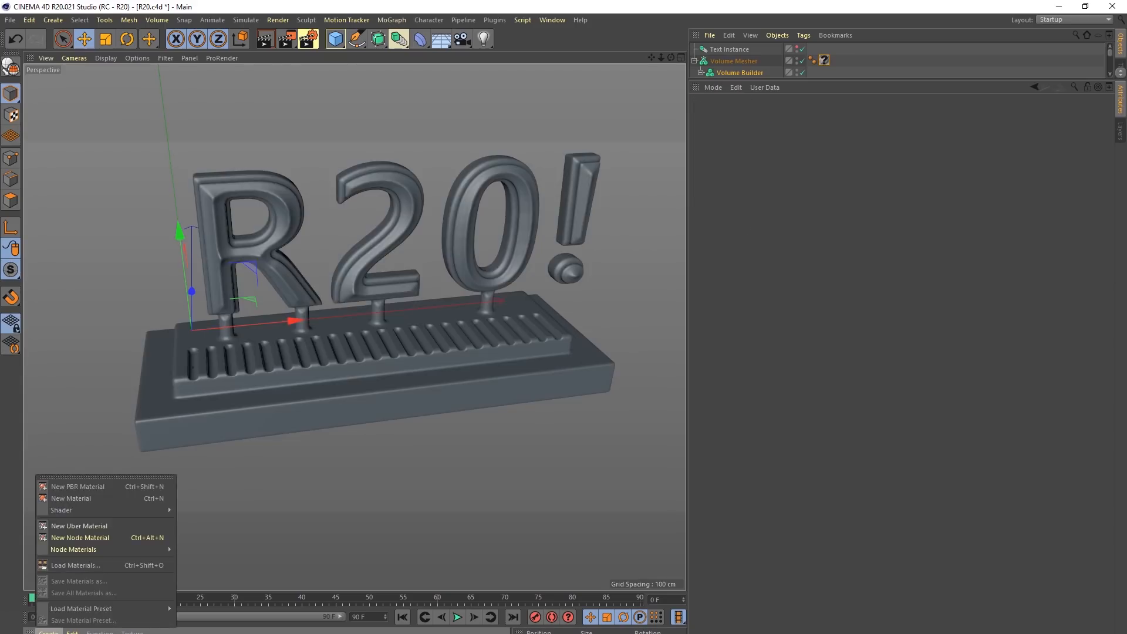
pyautogui.click(86, 538)
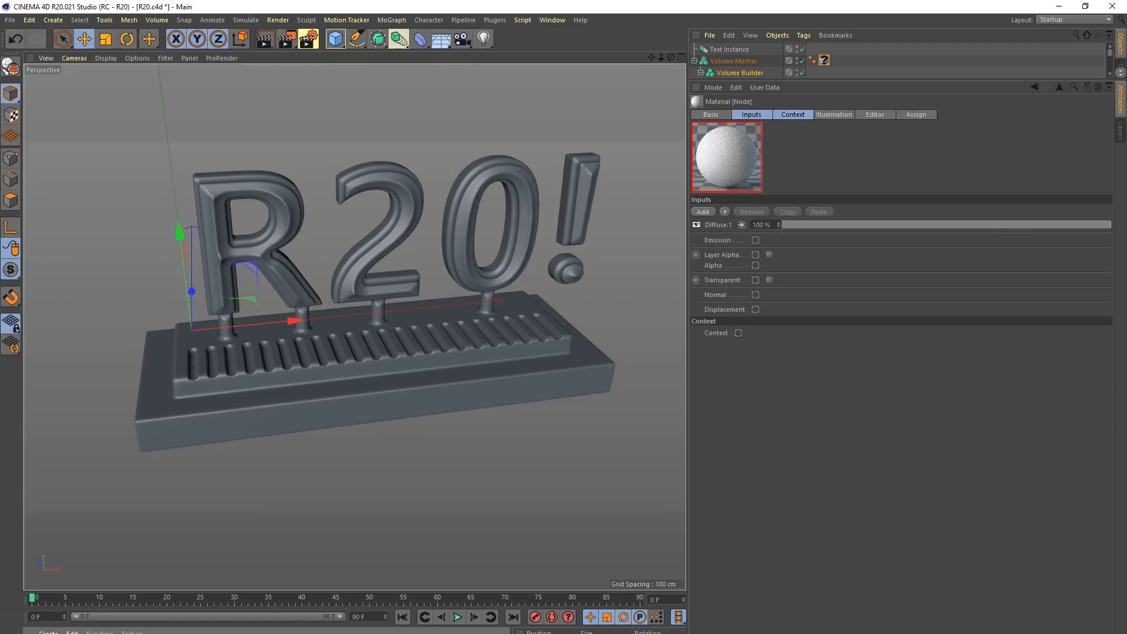
# Step: Open the node material in the Node Editor and spread the Diffuse and Material nodes farther apart
pyautogui.doubleClick(727, 157)
pyautogui.moveTo(333, 214); pyautogui.dragTo(372, 80)
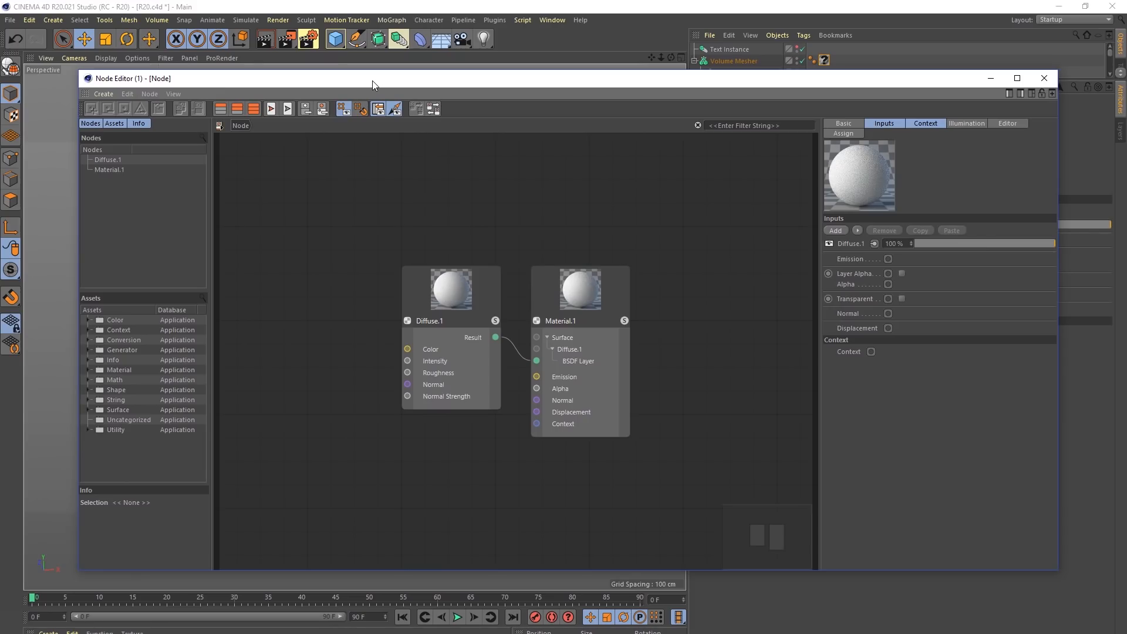
pyautogui.moveTo(540, 278); pyautogui.dragTo(628, 237)
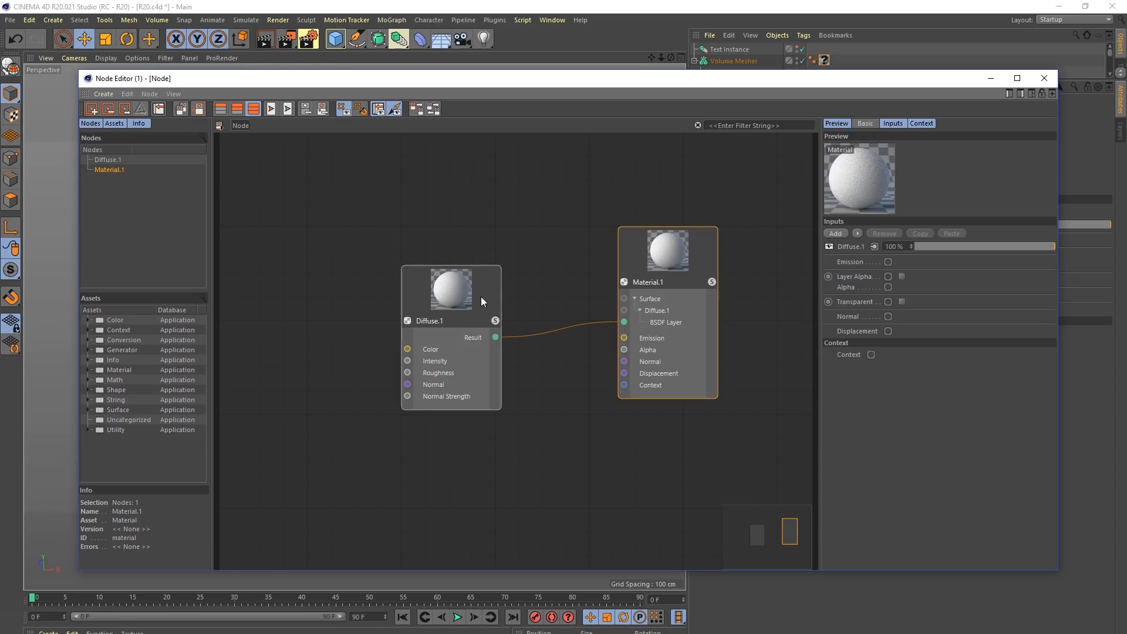
pyautogui.moveTo(631, 248); pyautogui.dragTo(629, 258)
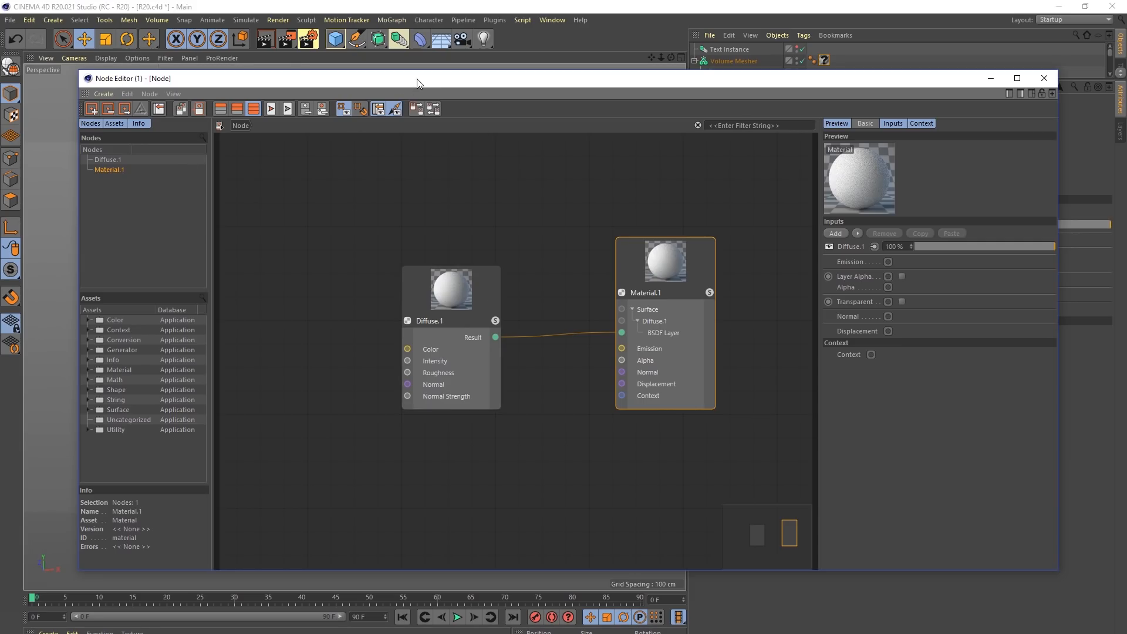
pyautogui.moveTo(417, 79); pyautogui.dragTo(396, 75)
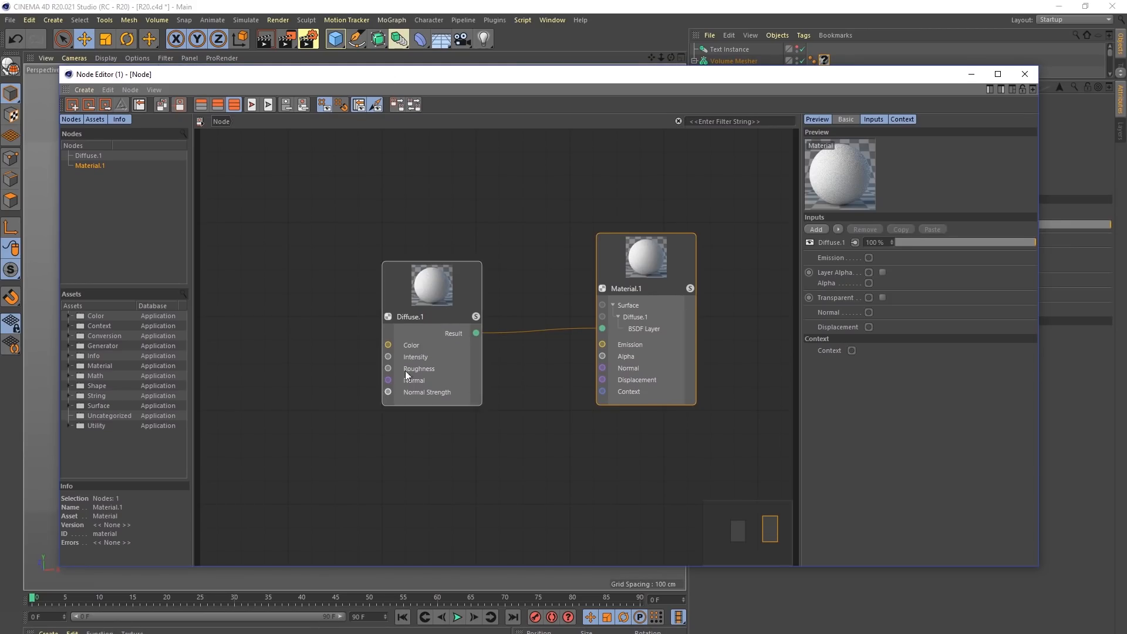
pyautogui.moveTo(392, 270); pyautogui.dragTo(372, 252)
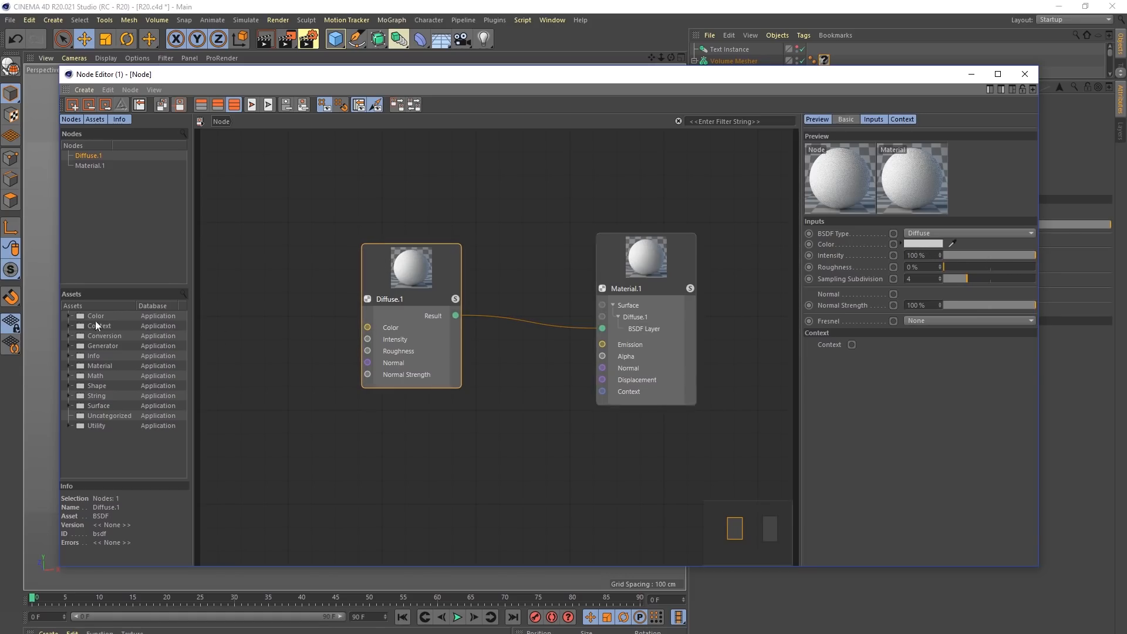
# Step: Search the node assets for "color" and add a Color node in front of the Diffuse node
pyautogui.click(94, 293)
pyautogui.write('color')
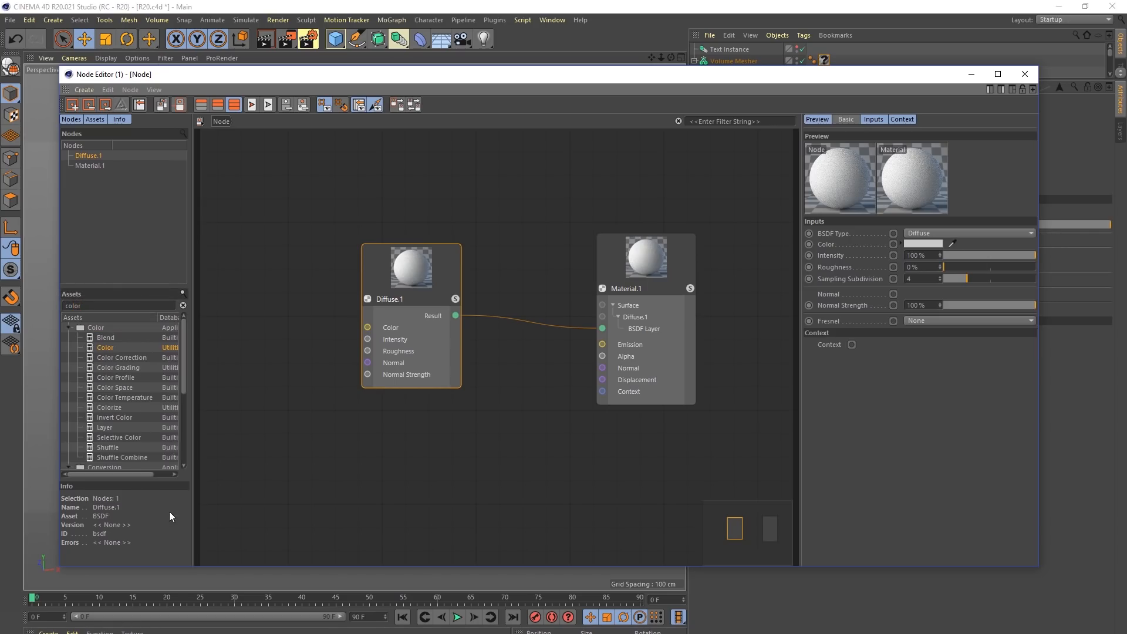
pyautogui.moveTo(185, 379)
pyautogui.mouseDown()
pyautogui.moveTo(189, 451)
pyautogui.moveTo(175, 367)
pyautogui.mouseUp()
pyautogui.moveTo(101, 347); pyautogui.dragTo(272, 287)
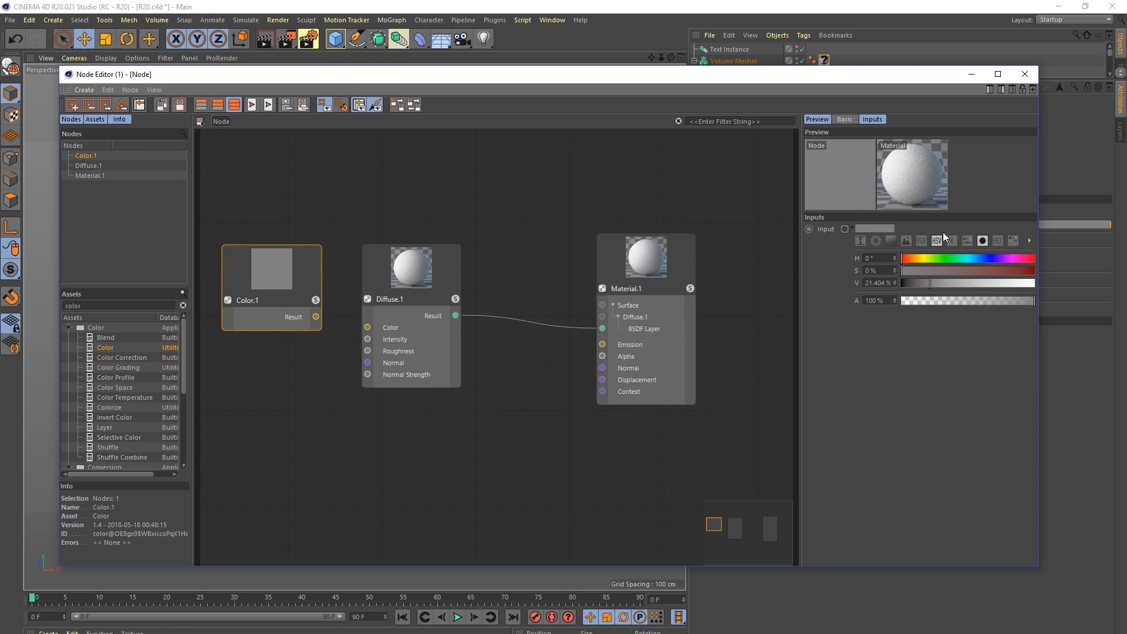
# Step: Set the Color node to yellow-orange (H 33°, S 100%, V 100%) and connect its result to the Diffuse node's Color input
pyautogui.moveTo(946, 259); pyautogui.dragTo(913, 262)
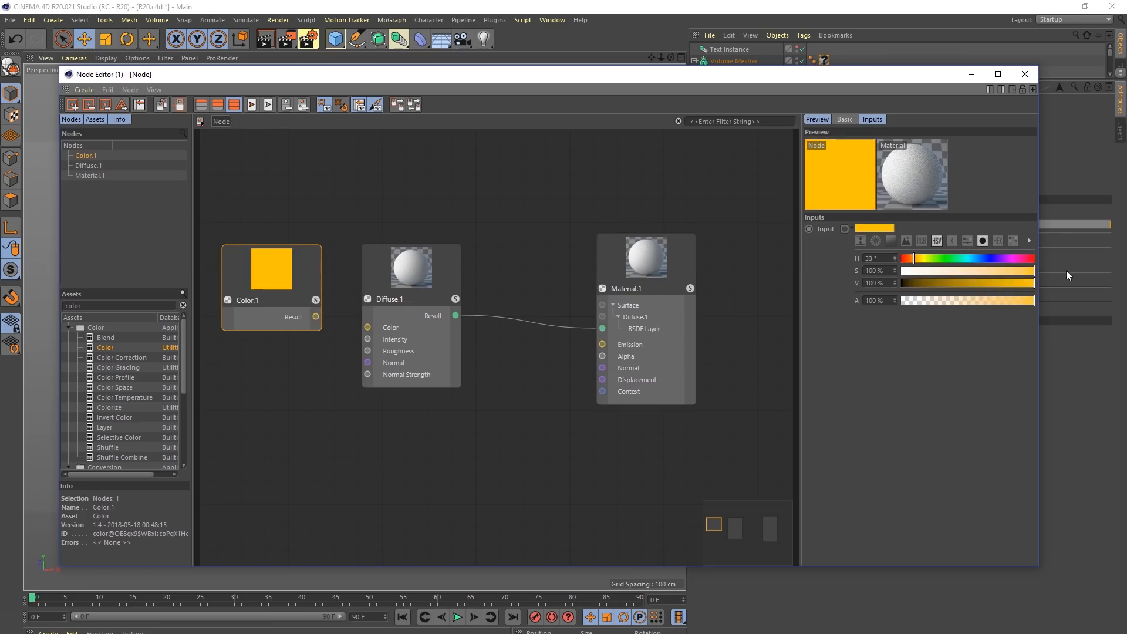
pyautogui.moveTo(316, 317); pyautogui.dragTo(363, 330)
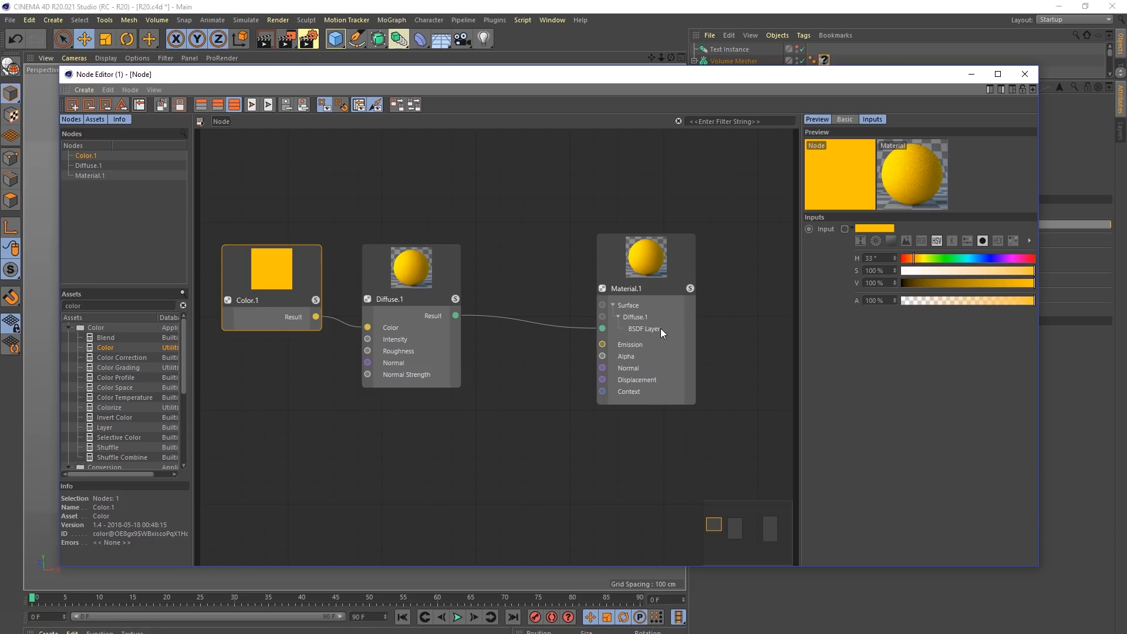
# Step: Examine the options for adding inputs to the Material node
pyautogui.rightClick(623, 301)
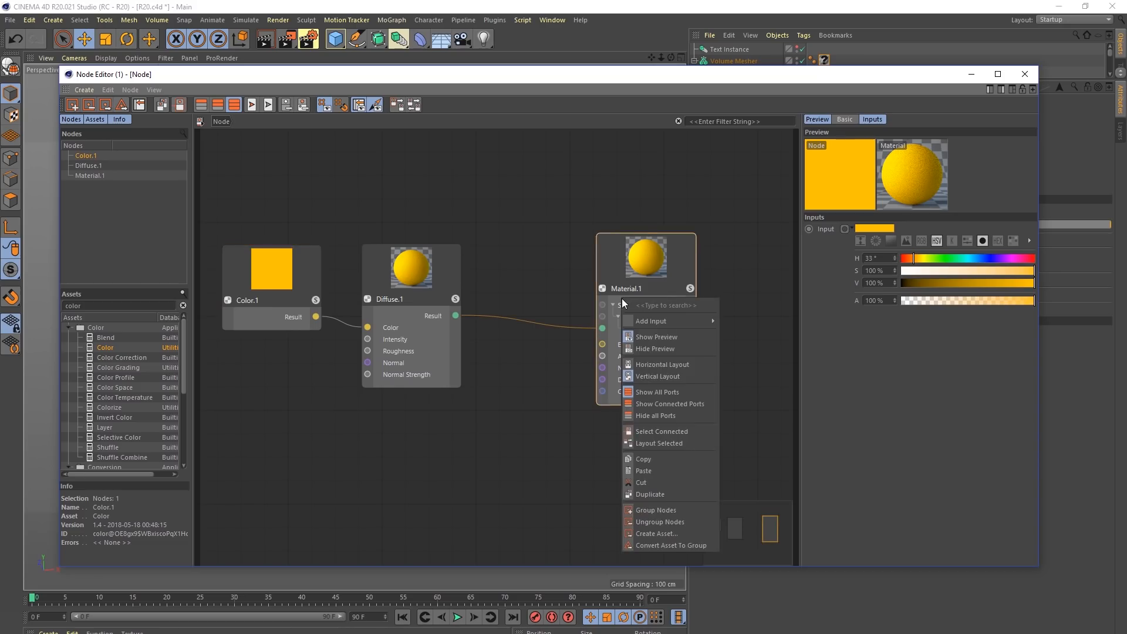
pyautogui.moveTo(660, 322)
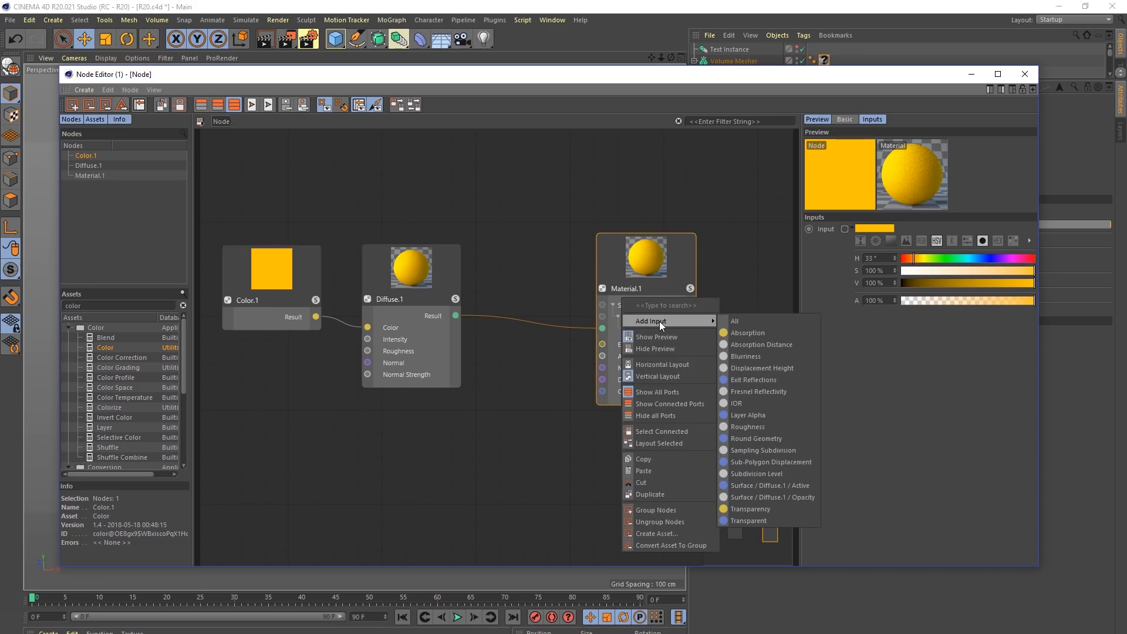
pyautogui.click(728, 273)
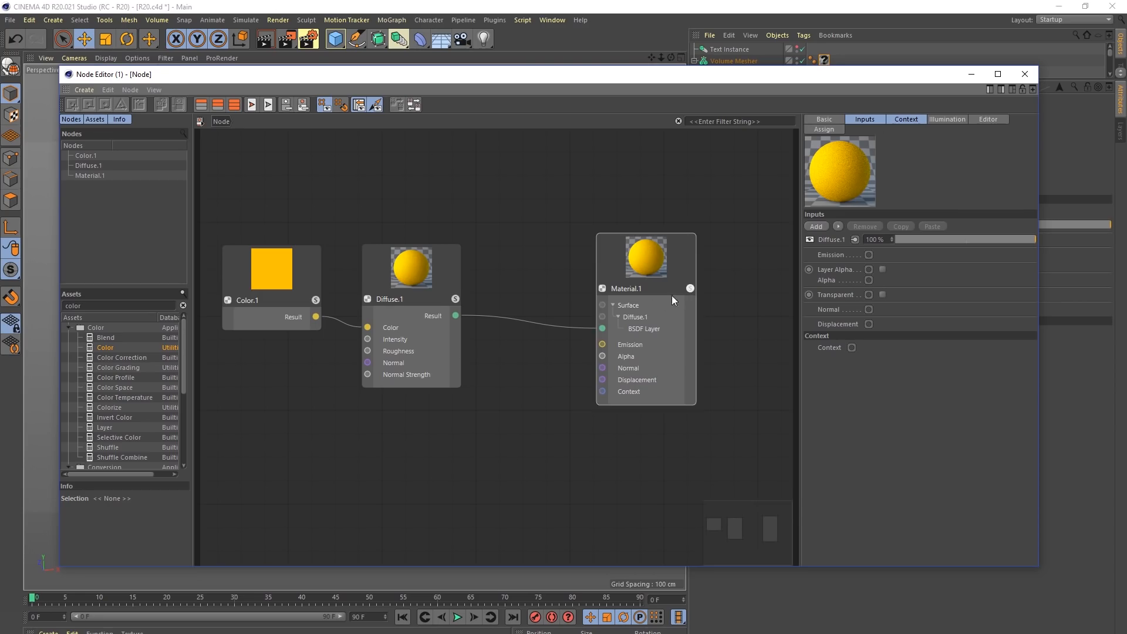
pyautogui.click(456, 300)
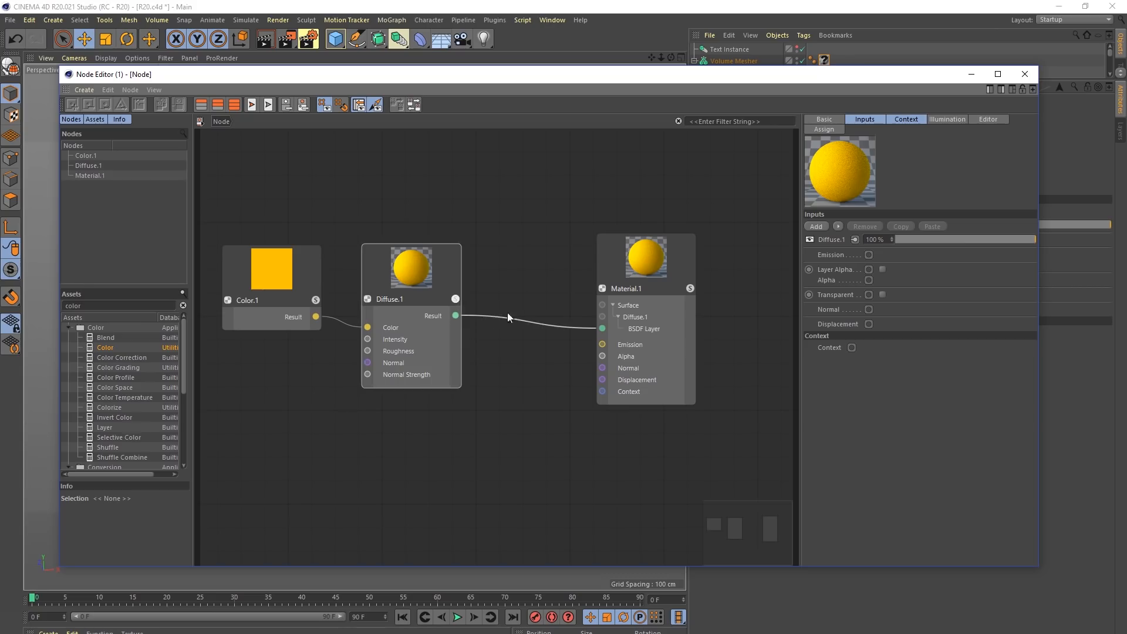
pyautogui.rightClick(616, 289)
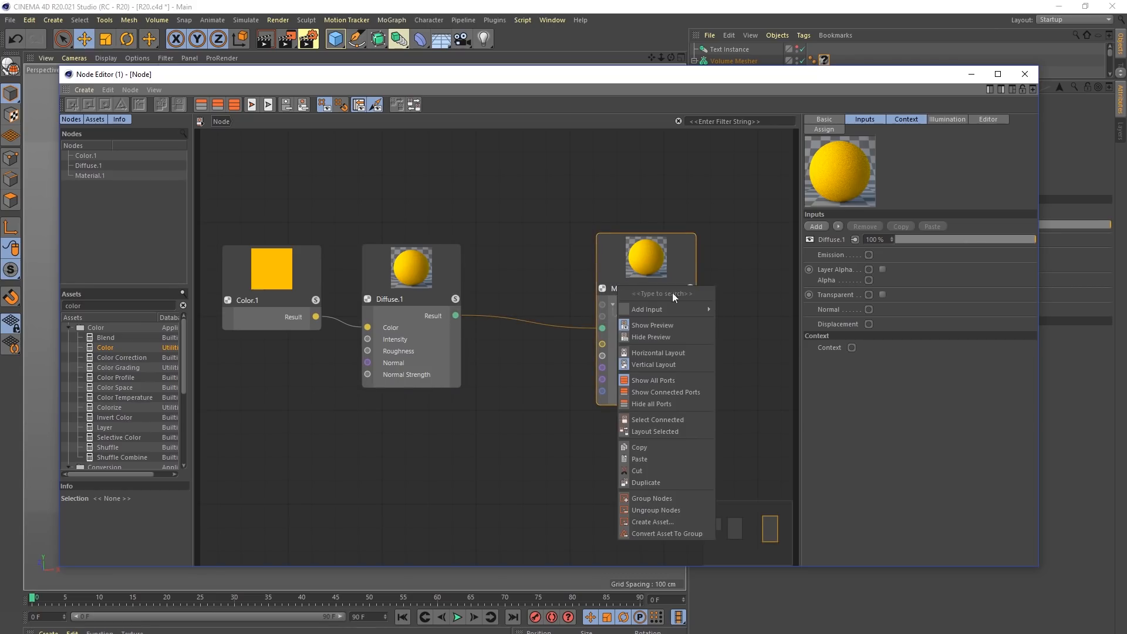
pyautogui.press('Escape')
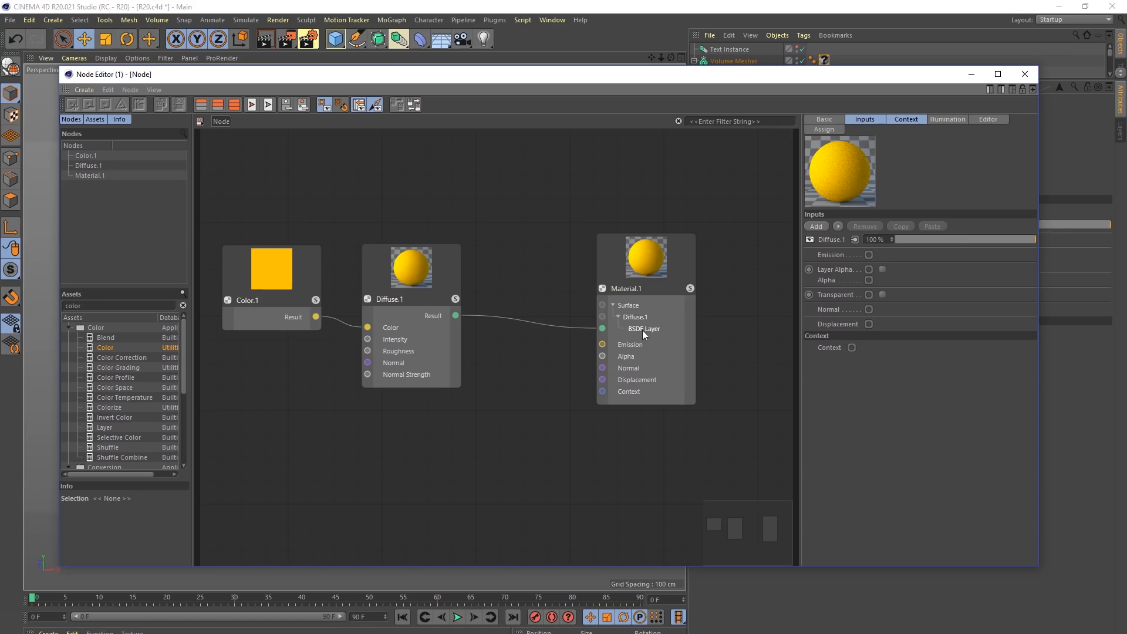
pyautogui.rightClick(628, 304)
pyautogui.press('Escape')
pyautogui.rightClick(606, 302)
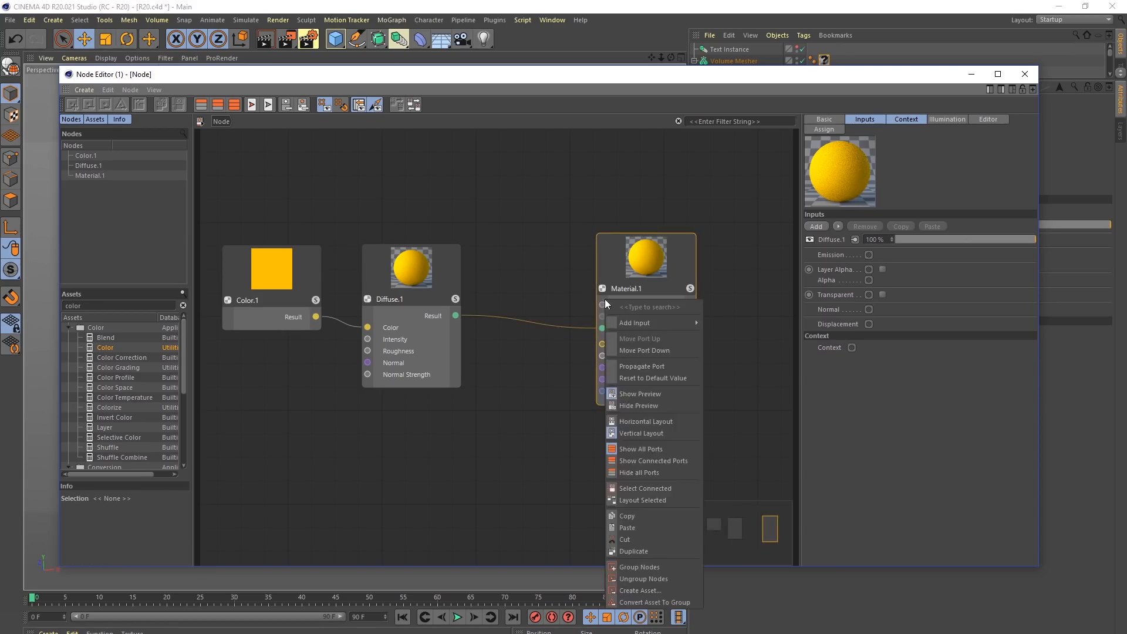
pyautogui.click(605, 299)
pyautogui.rightClick(605, 288)
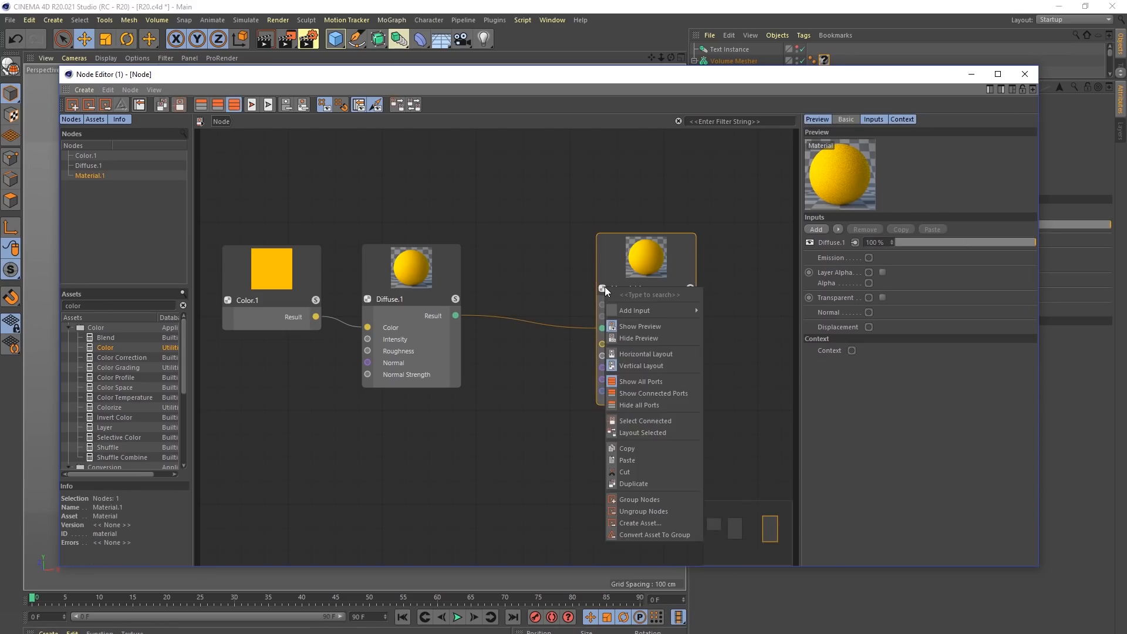
pyautogui.press('Escape')
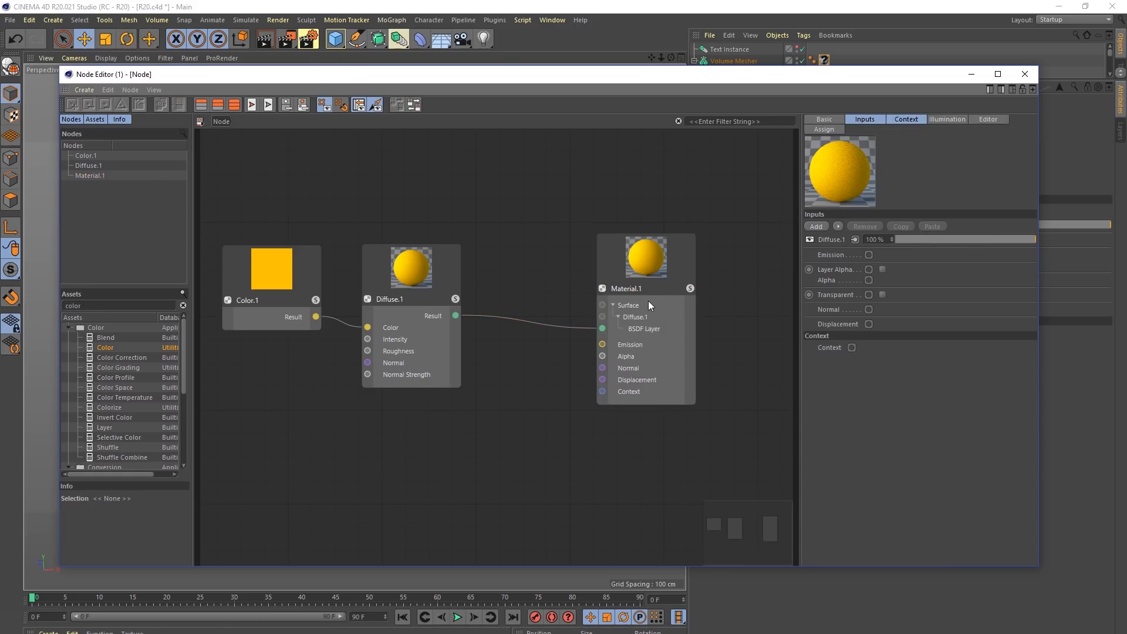
# Step: Add a second BSDF layer above the Diffuse layer in the Material node's surface inputs
pyautogui.click(618, 265)
pyautogui.click(816, 228)
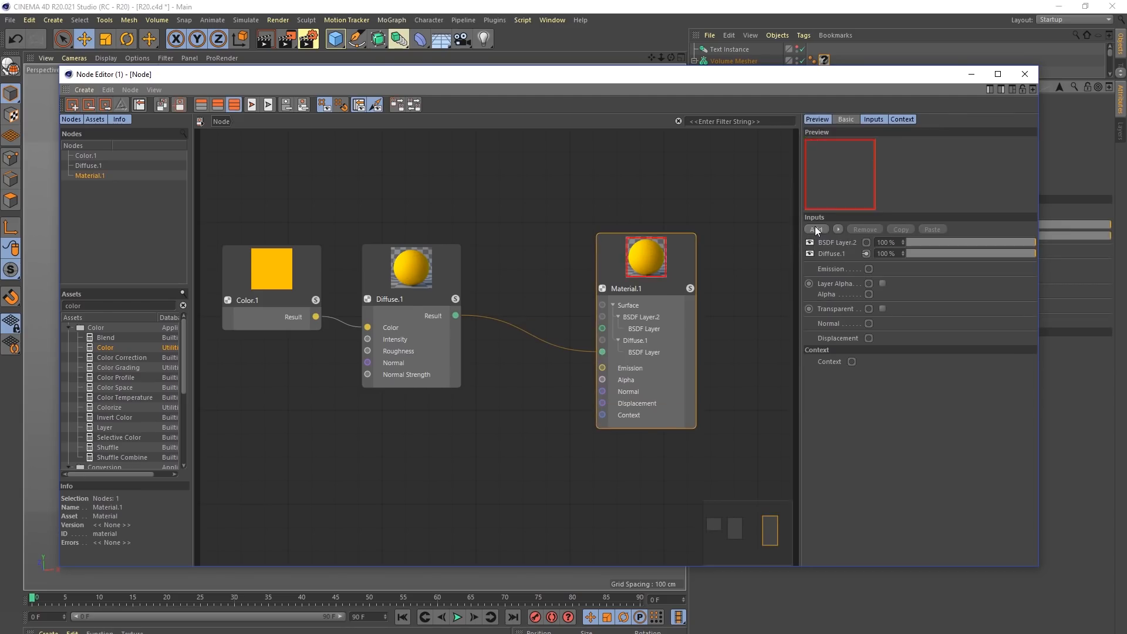
pyautogui.click(640, 331)
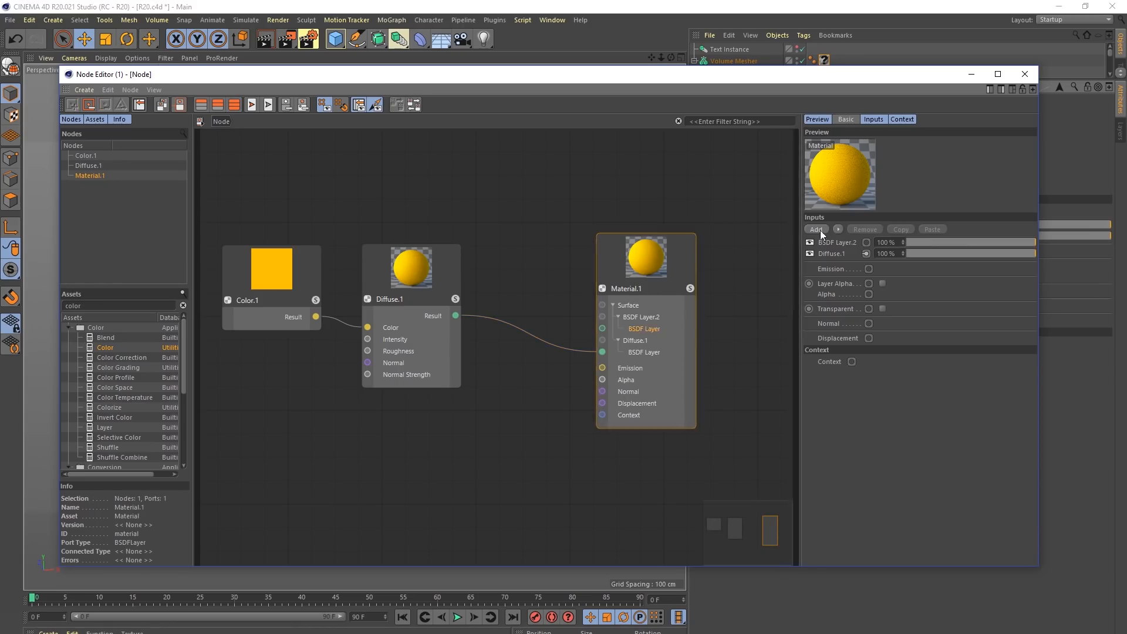
pyautogui.moveTo(563, 198); pyautogui.dragTo(618, 291)
pyautogui.click(836, 243)
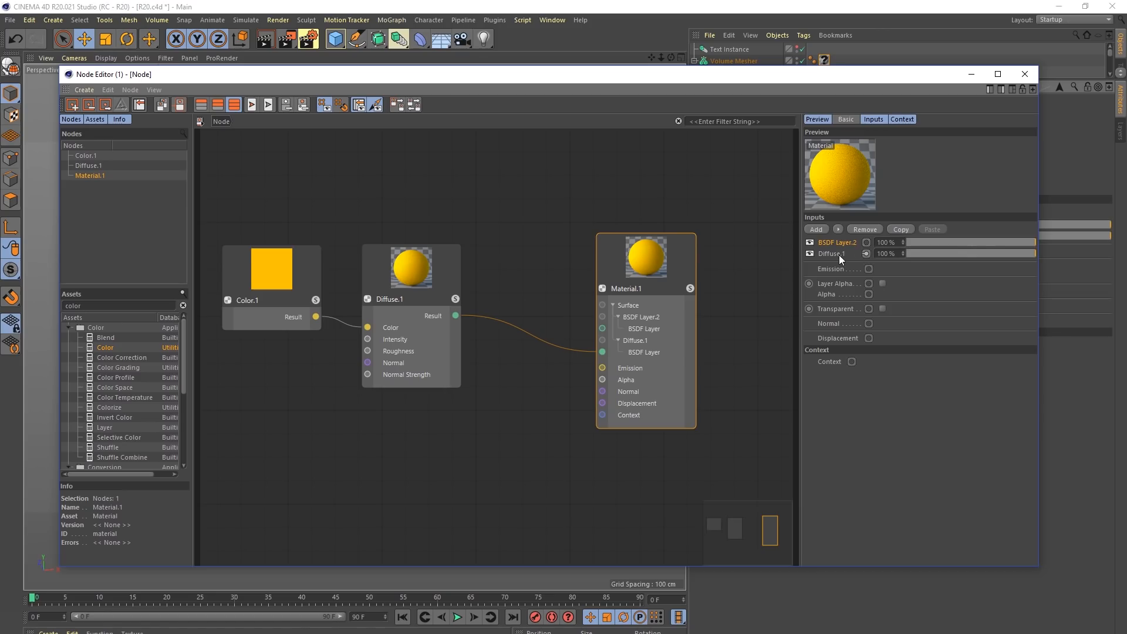
pyautogui.rightClick(426, 182)
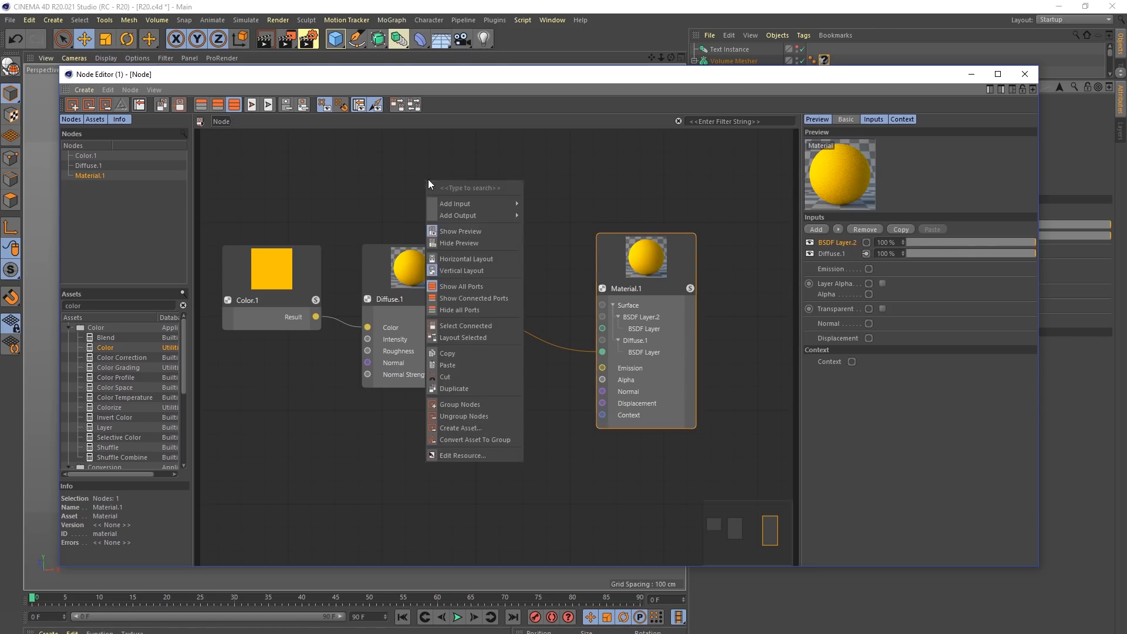
pyautogui.click(410, 176)
pyautogui.moveTo(581, 175); pyautogui.dragTo(634, 253)
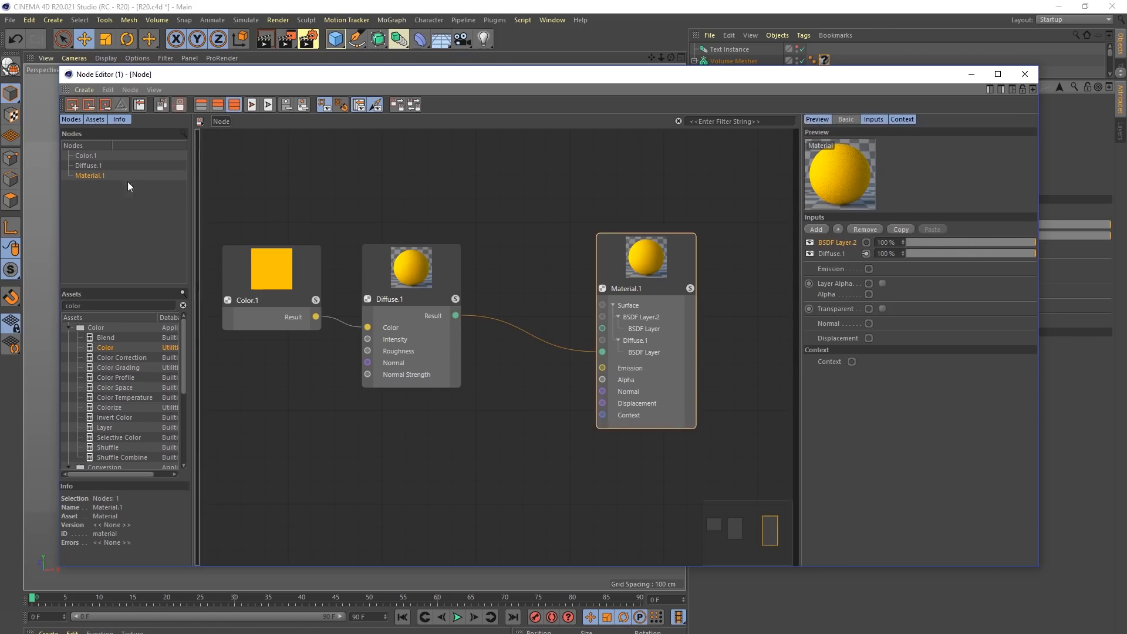
pyautogui.doubleClick(85, 304)
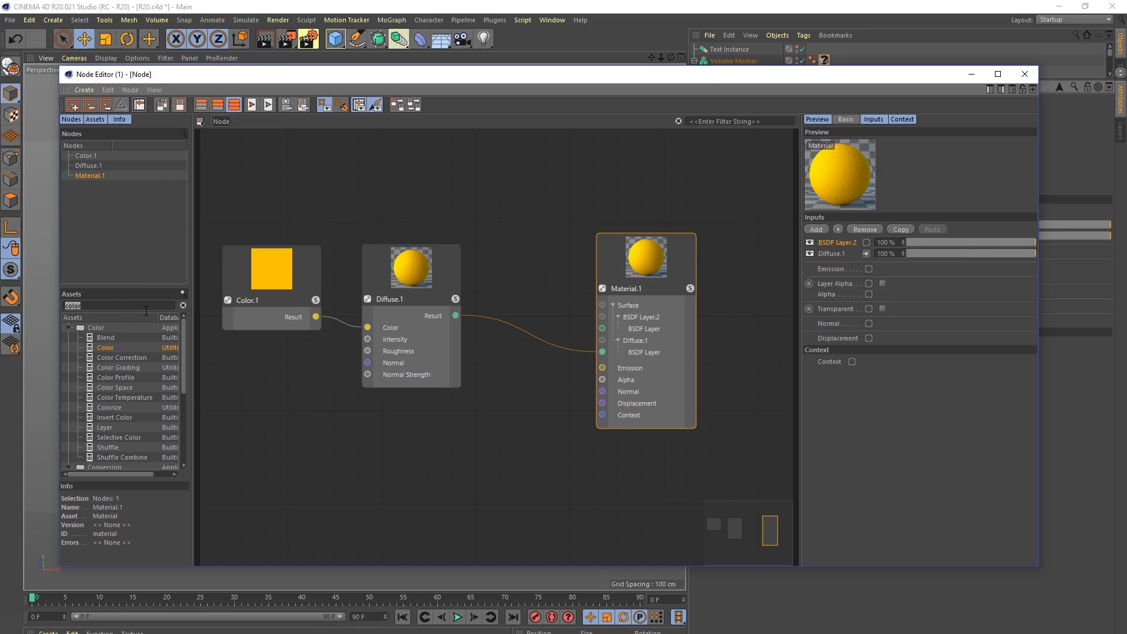
pyautogui.click(431, 265)
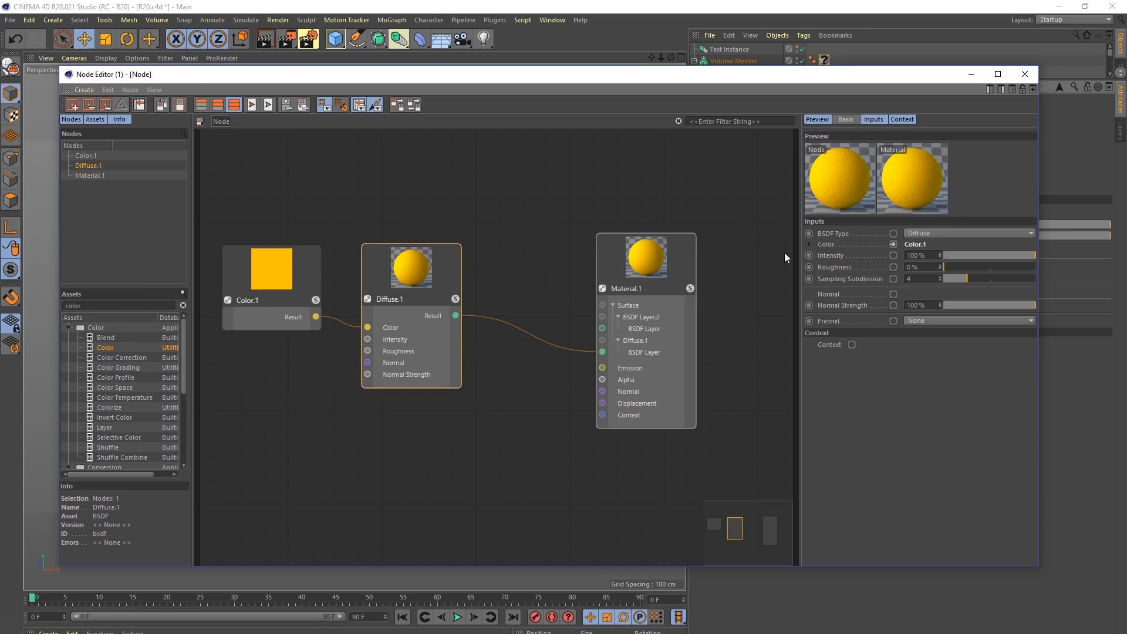
pyautogui.click(931, 234)
pyautogui.click(946, 223)
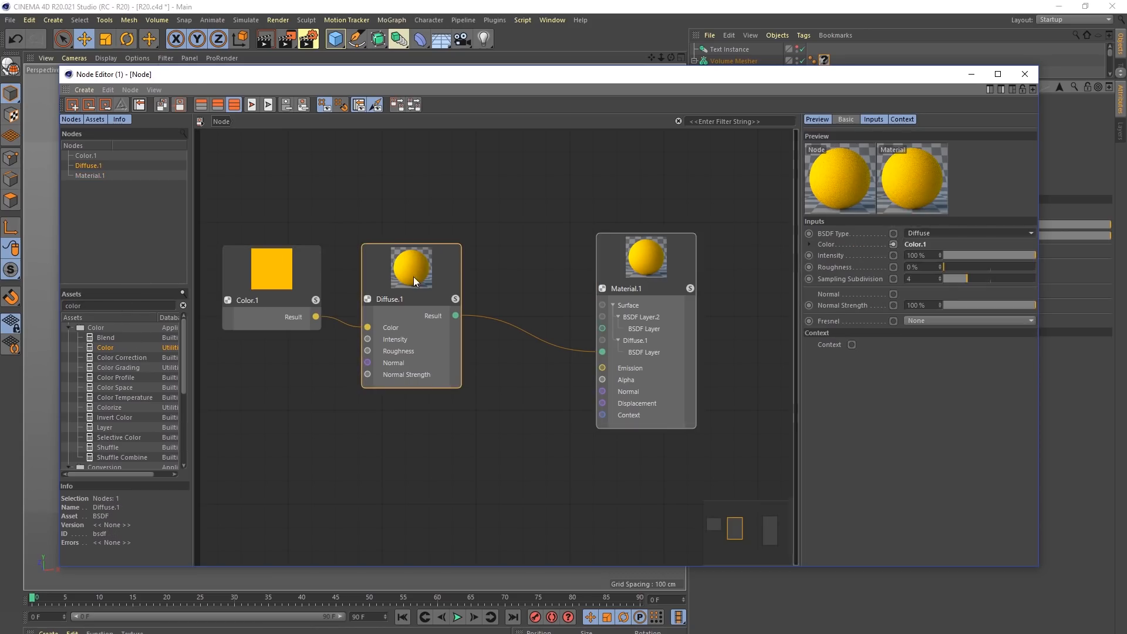
# Step: Duplicate the Diffuse node, placing the copy above the original, and connect its result to the Material node's empty BSDF Layer input
pyautogui.moveTo(451, 254); pyautogui.dragTo(487, 191)
pyautogui.press('super')
pyautogui.click(533, 177)
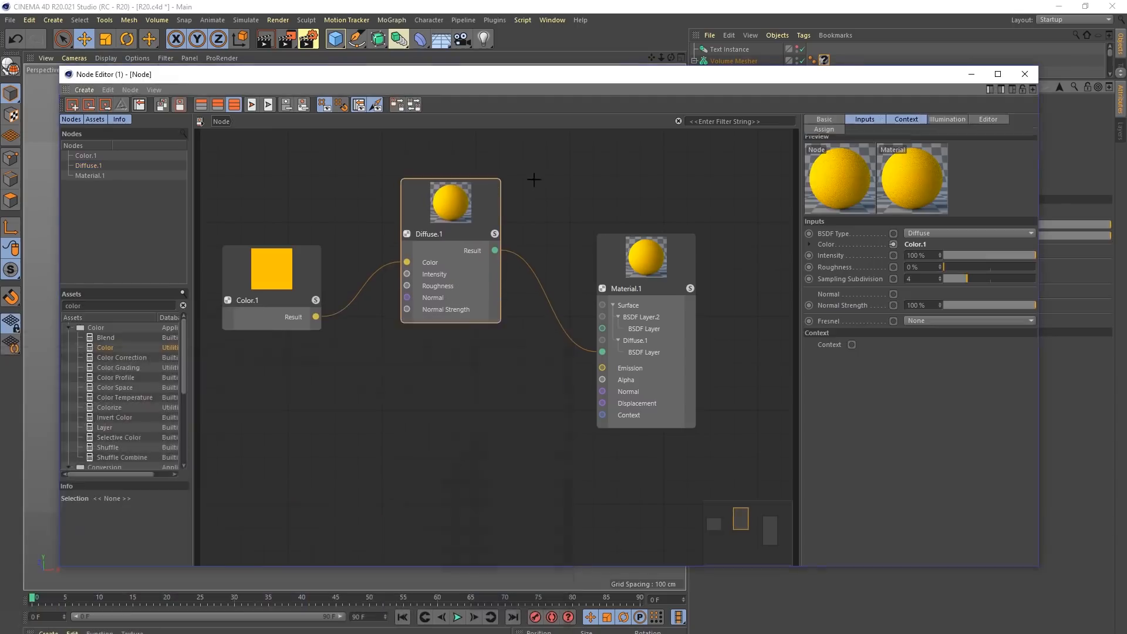
pyautogui.moveTo(410, 202); pyautogui.dragTo(379, 282)
pyautogui.hotkey('ctrl', 'c')
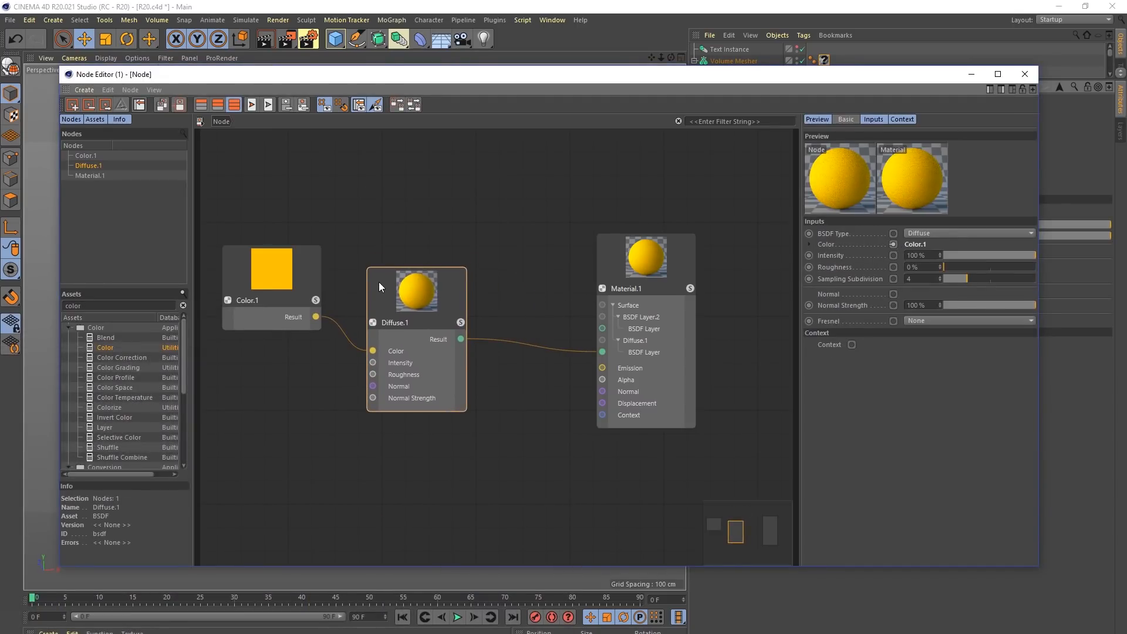
pyautogui.hotkey('ctrl', 'v')
pyautogui.click(455, 304)
pyautogui.moveTo(454, 304); pyautogui.dragTo(434, 367)
pyautogui.moveTo(526, 343); pyautogui.dragTo(606, 335)
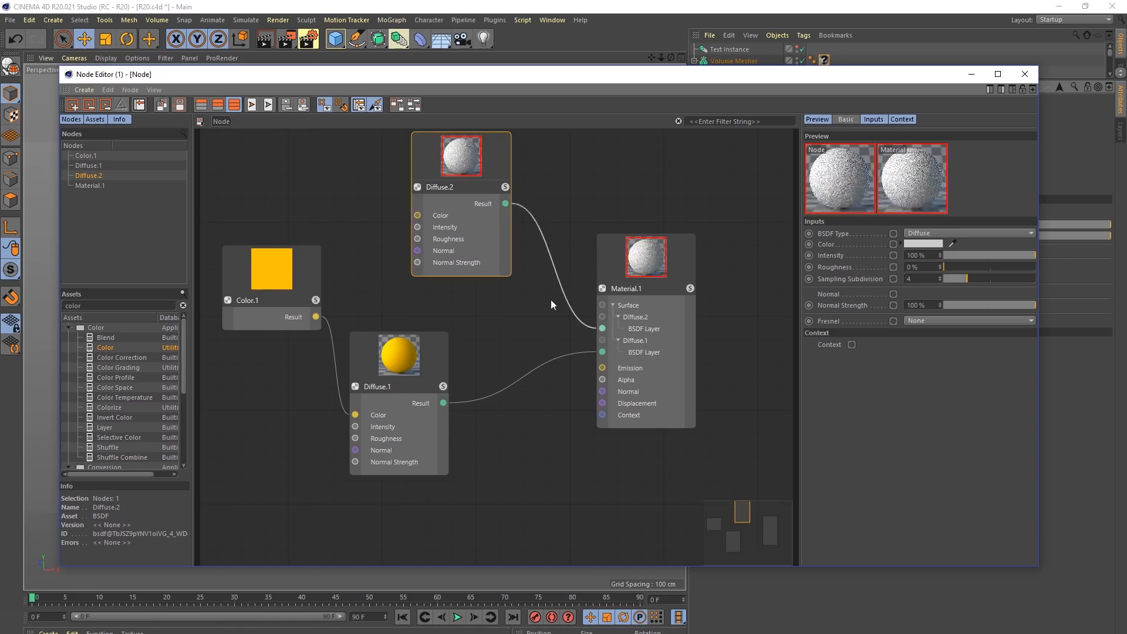
pyautogui.click(429, 161)
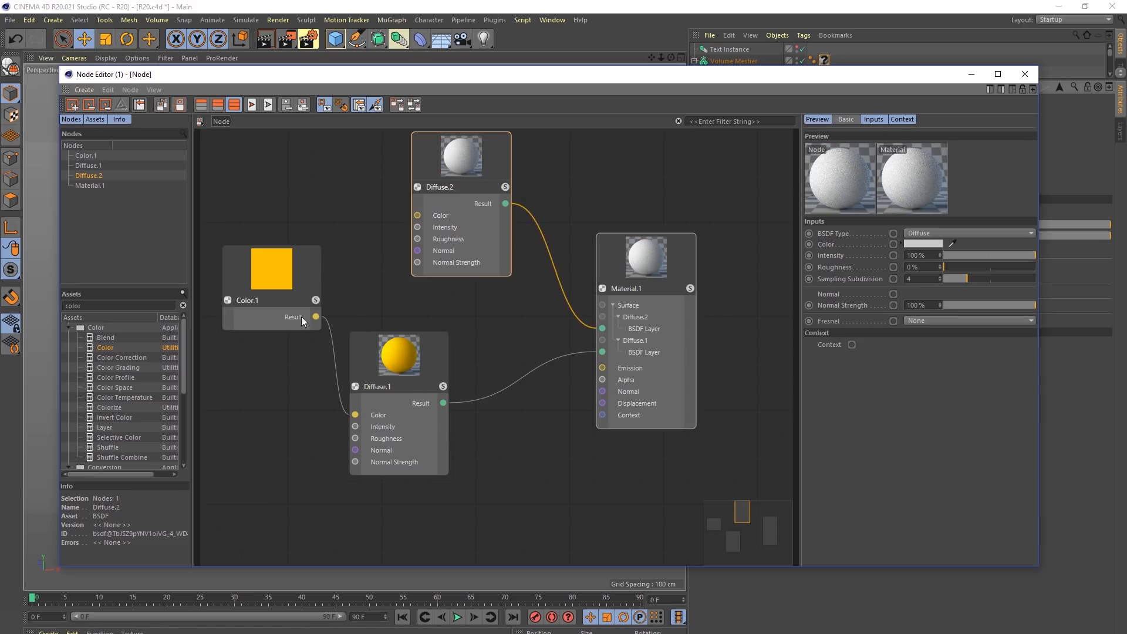
# Step: Search the node assets for "diff" to add an extra BSDF node, and delete that node again
pyautogui.click(532, 187)
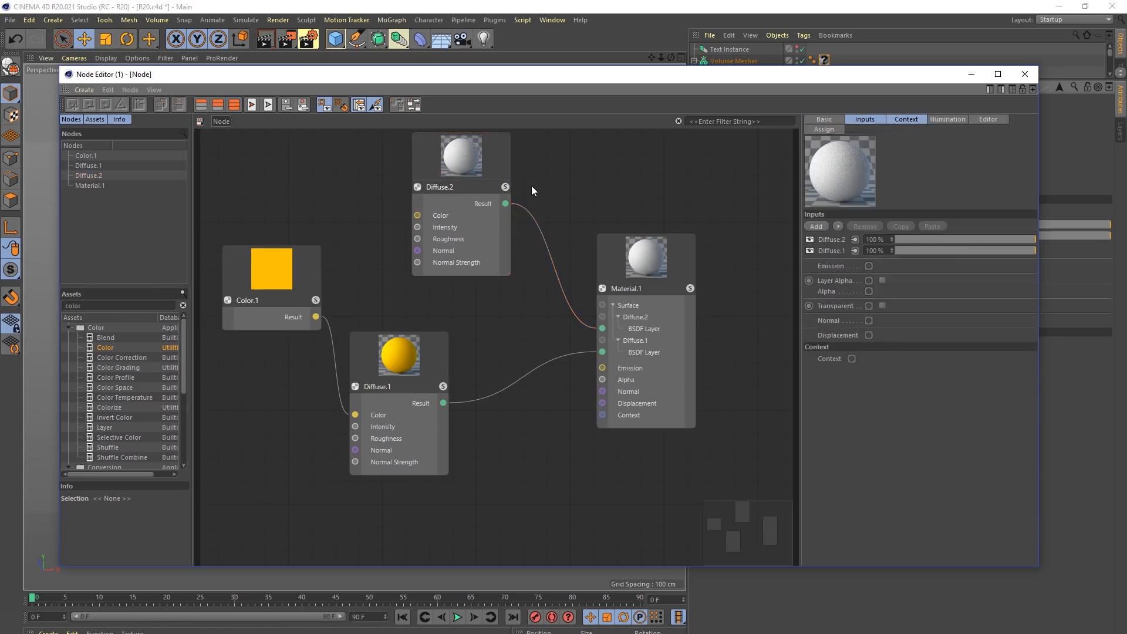
pyautogui.doubleClick(532, 187)
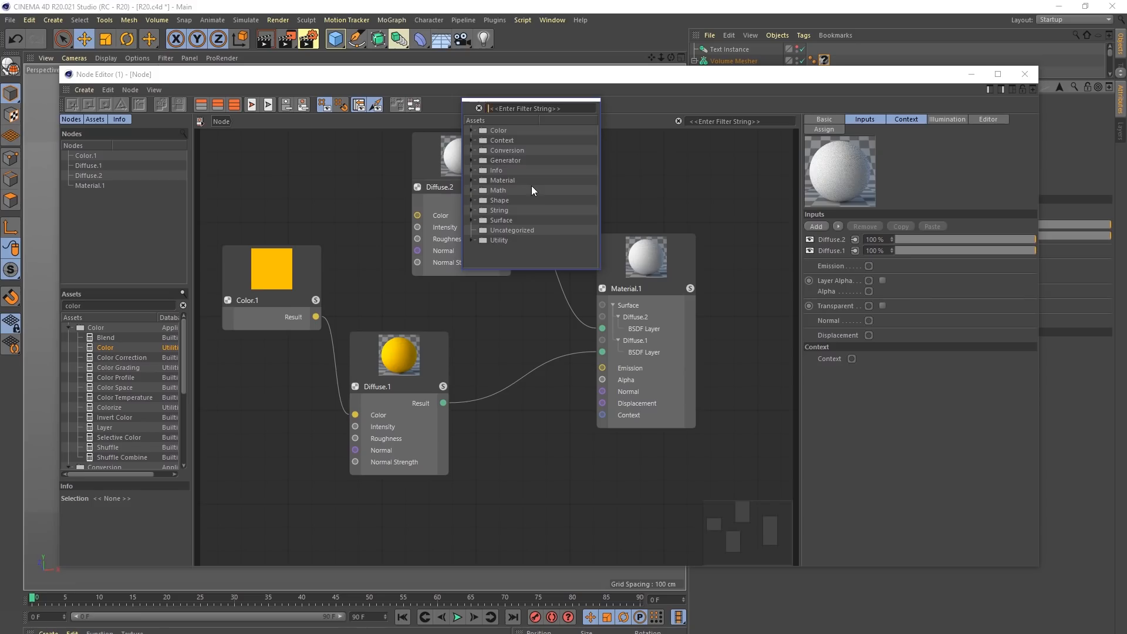
pyautogui.write('diff')
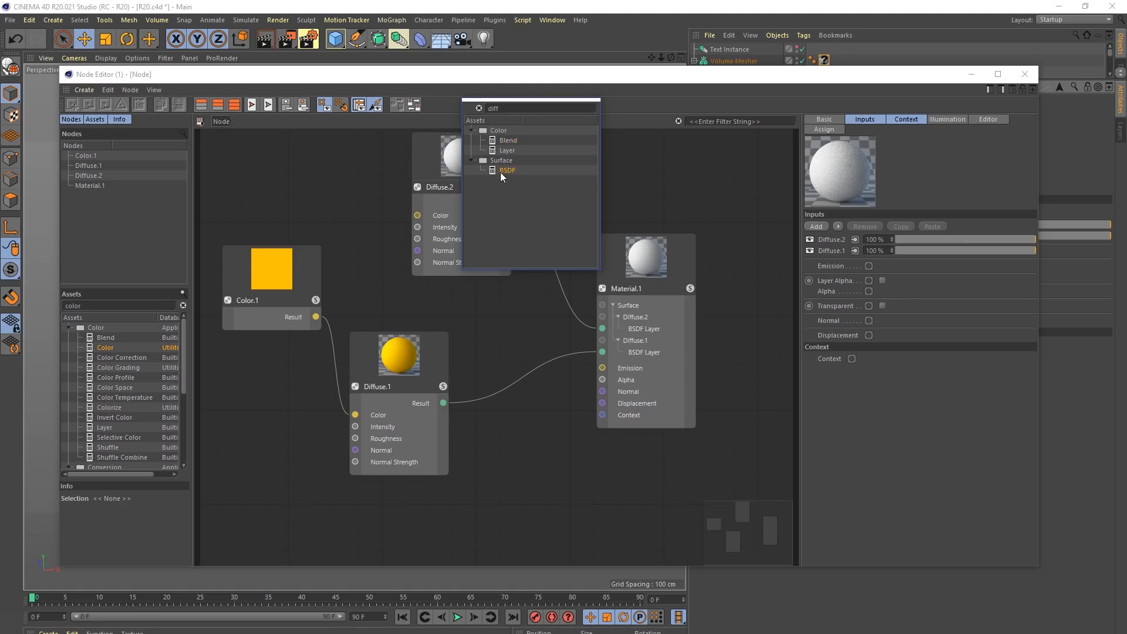
pyautogui.moveTo(626, 190); pyautogui.dragTo(699, 164)
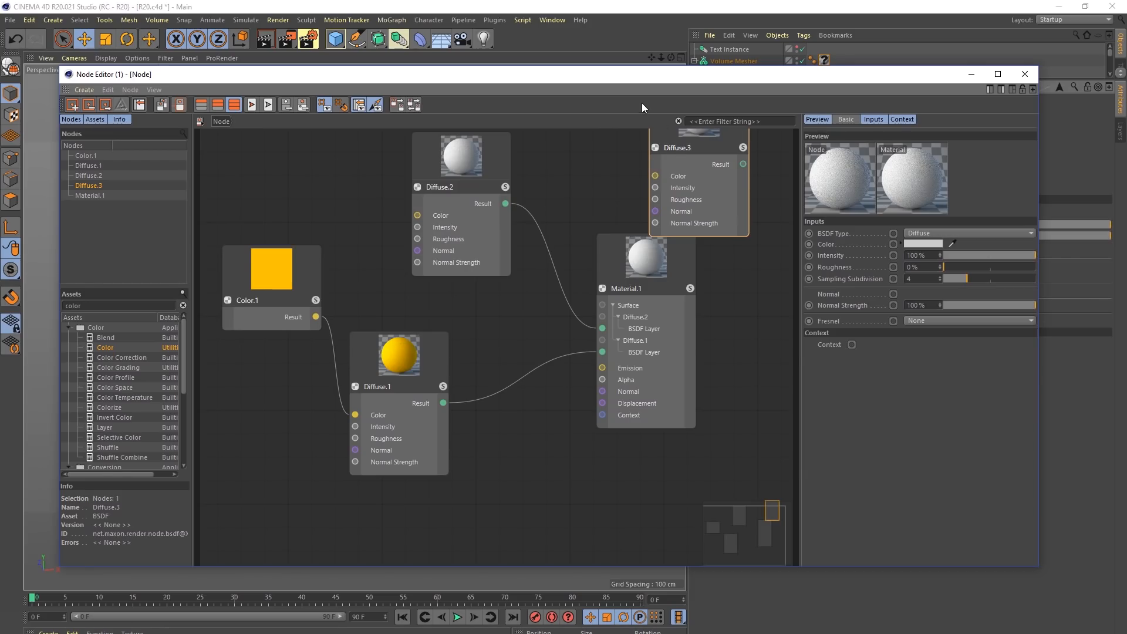
pyautogui.press('Delete')
# Step: Set the duplicated Diffuse node's BSDF type to Beckmann
pyautogui.click(495, 185)
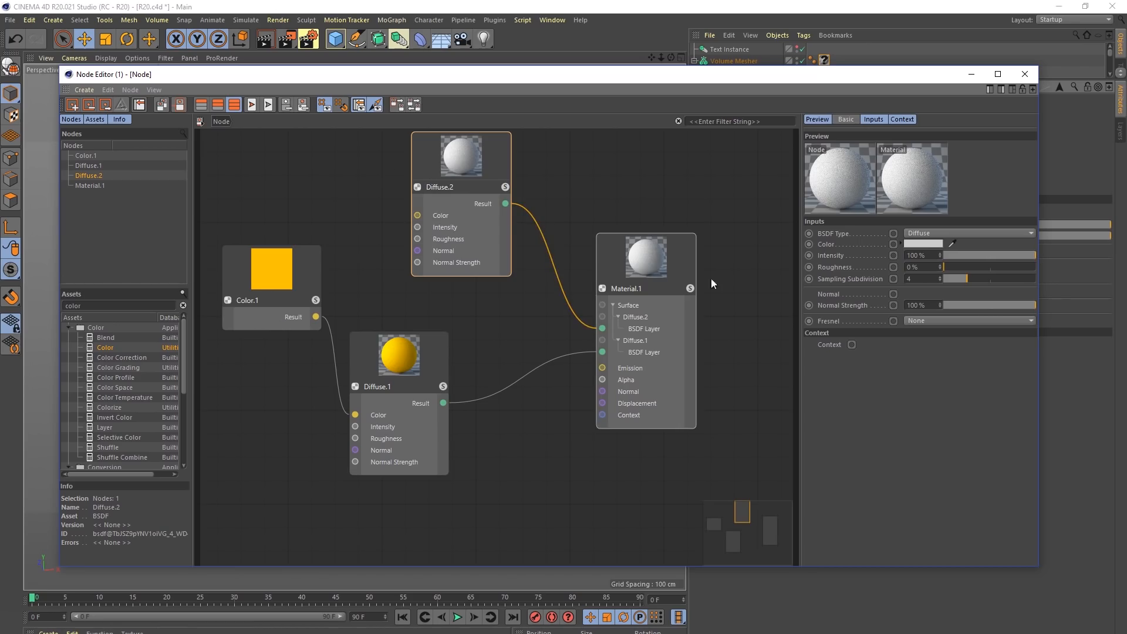
pyautogui.click(920, 232)
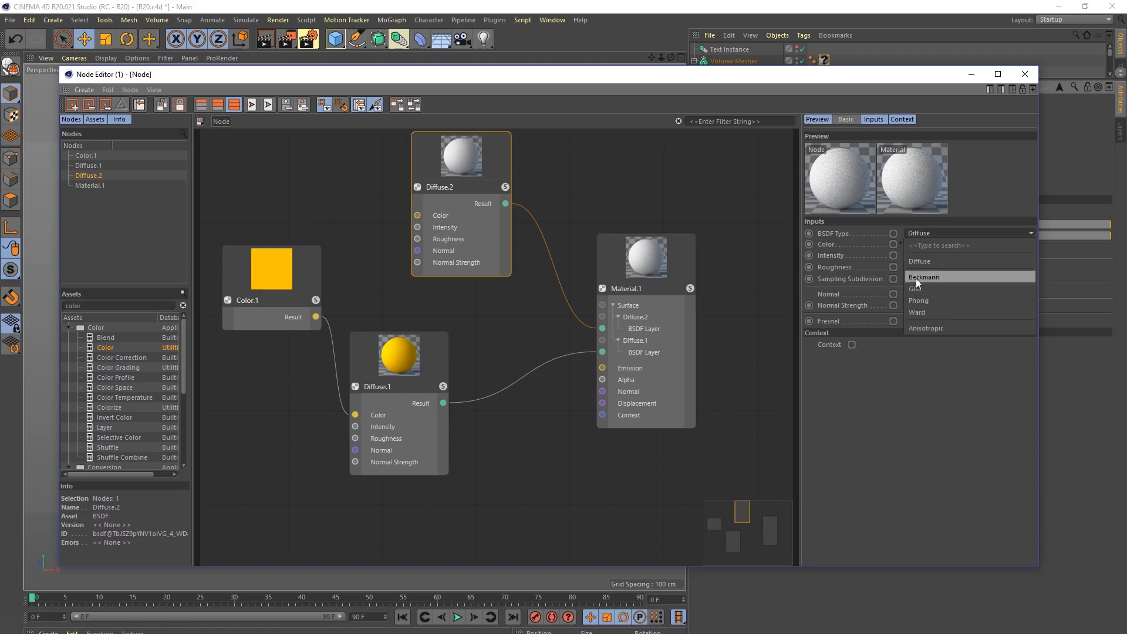
pyautogui.click(933, 278)
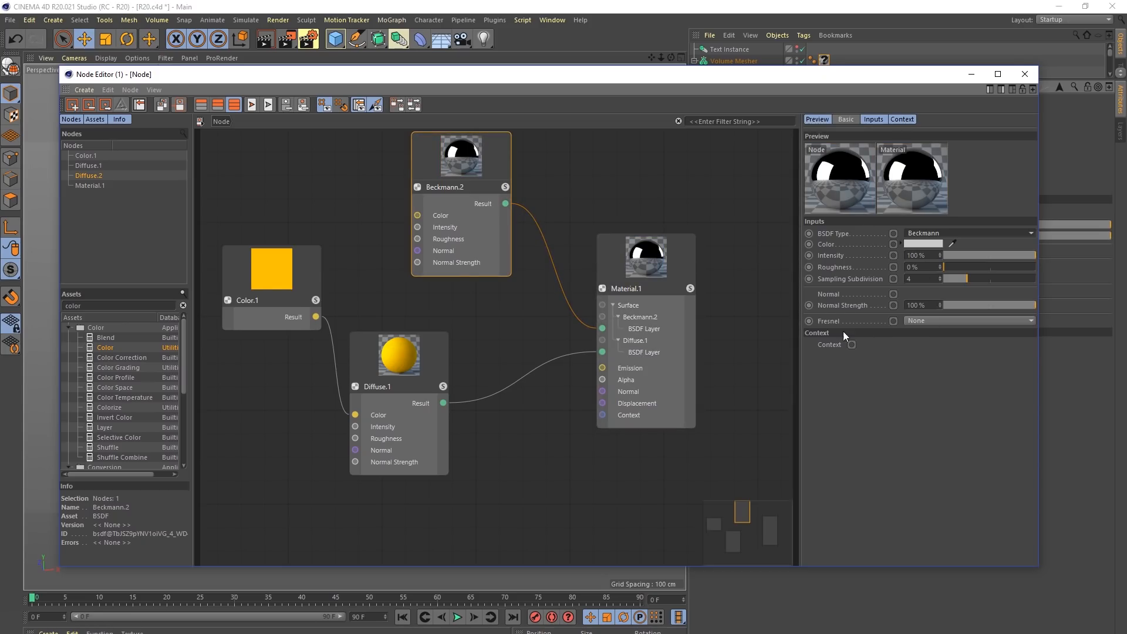
# Step: Try the Conductor Fresnel with the Custom preset on the Beckmann node
pyautogui.click(917, 323)
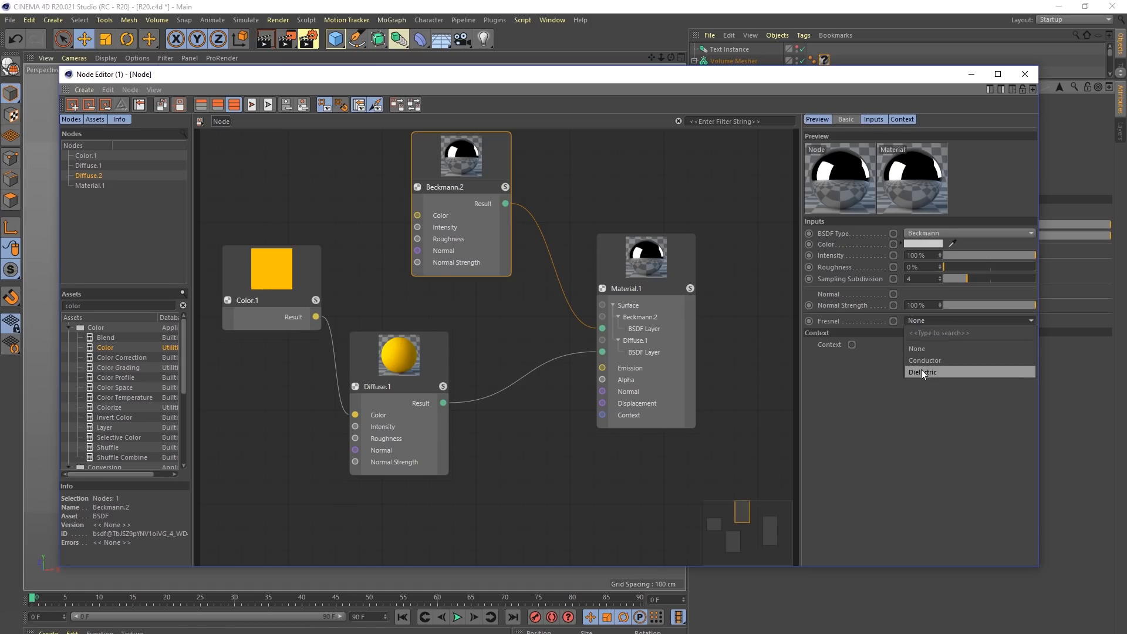
pyautogui.click(944, 360)
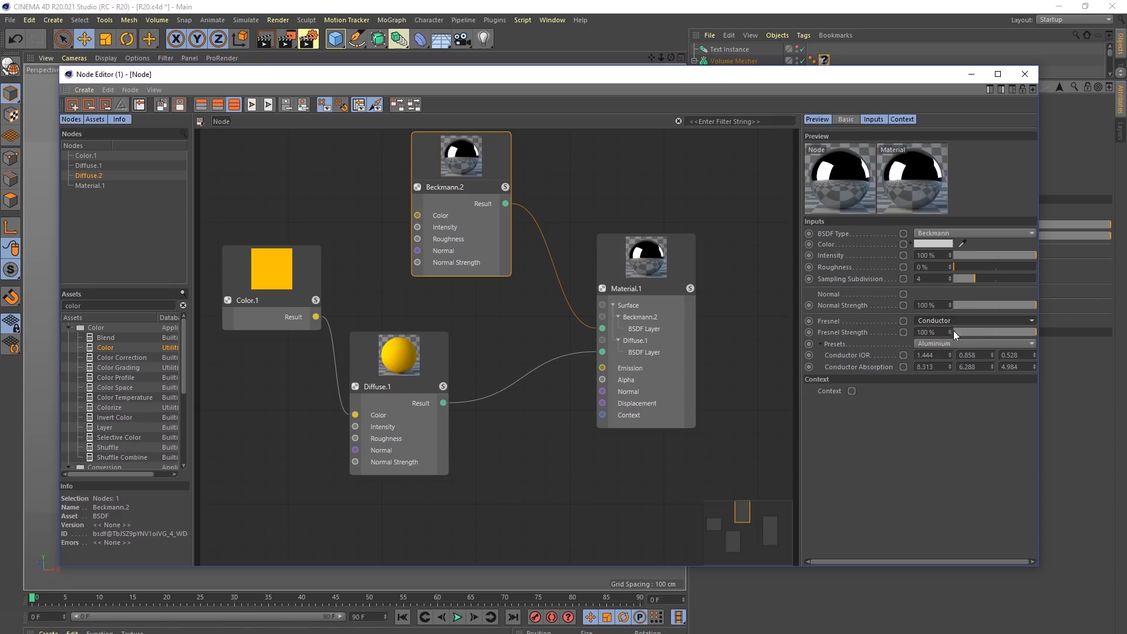
pyautogui.moveTo(963, 332); pyautogui.dragTo(1044, 333)
pyautogui.click(966, 343)
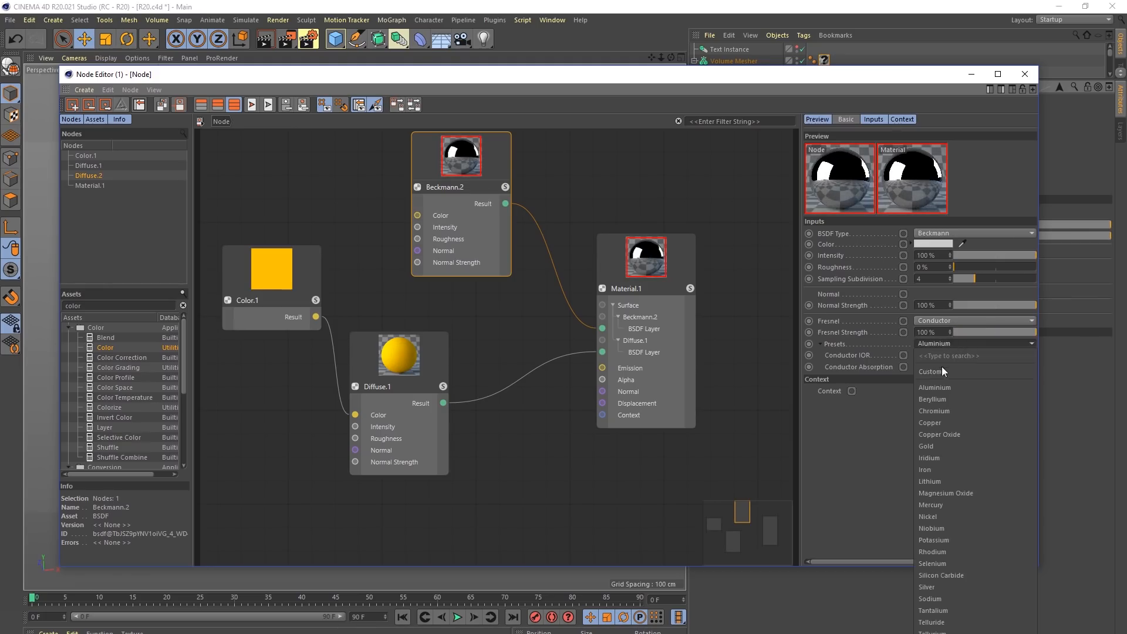
pyautogui.click(942, 371)
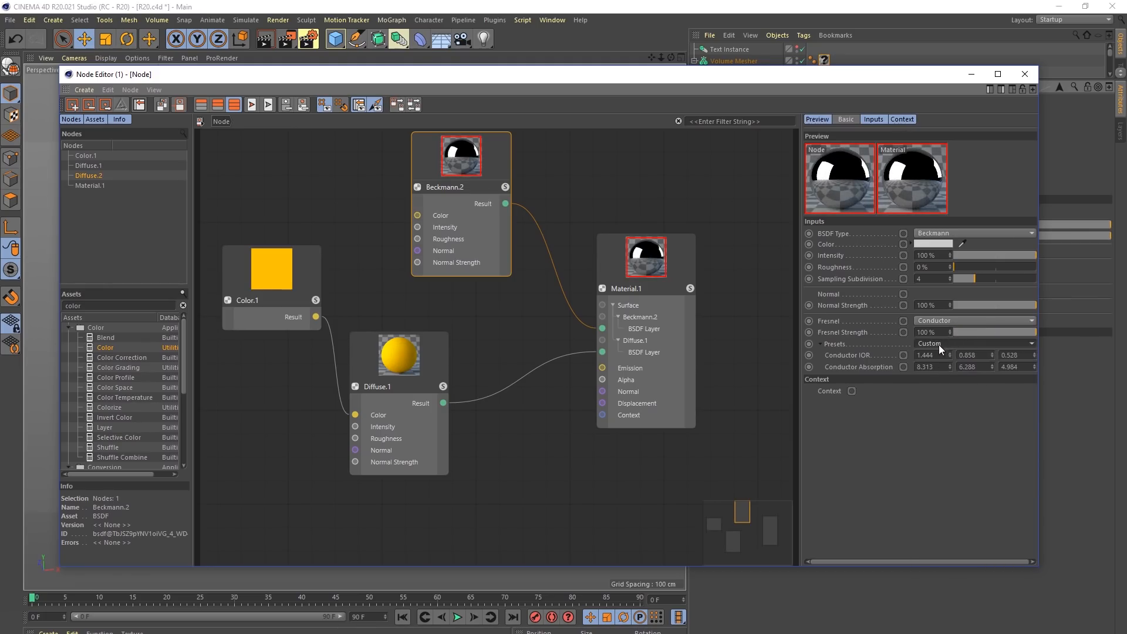
# Step: Set the Beckmann node's Fresnel to Dielectric
pyautogui.click(928, 319)
pyautogui.click(932, 332)
pyautogui.click(925, 322)
pyautogui.click(935, 365)
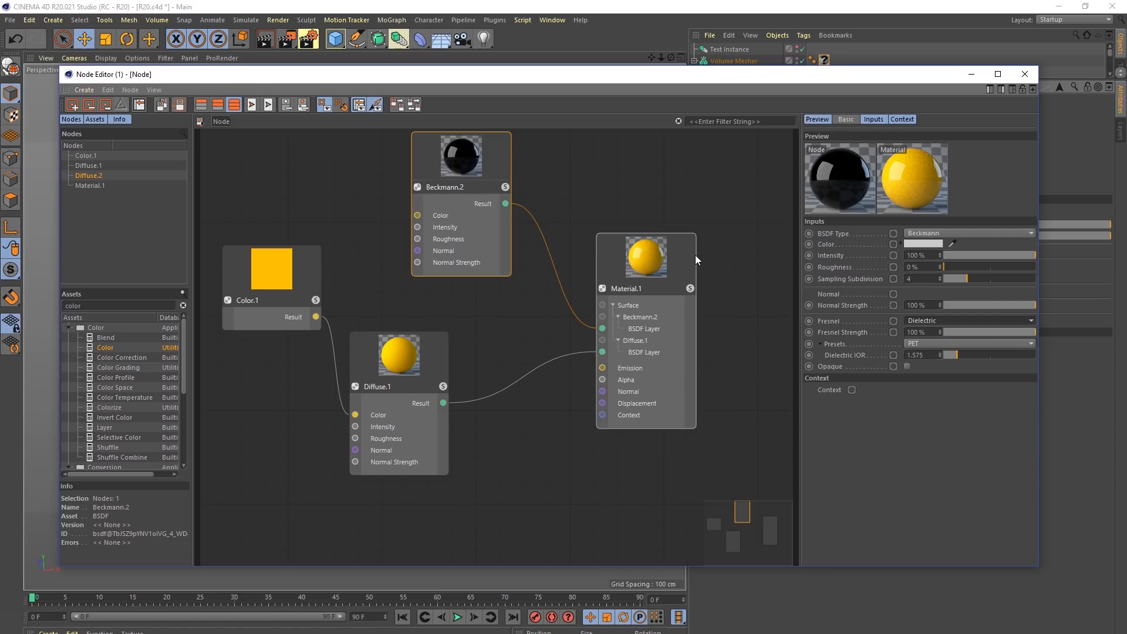
# Step: Move the yellow Diffuse node up, closer beneath the Beckmann node
pyautogui.moveTo(456, 326); pyautogui.dragTo(624, 294, button='middle')
pyautogui.moveTo(493, 259); pyautogui.dragTo(327, 250, button='middle')
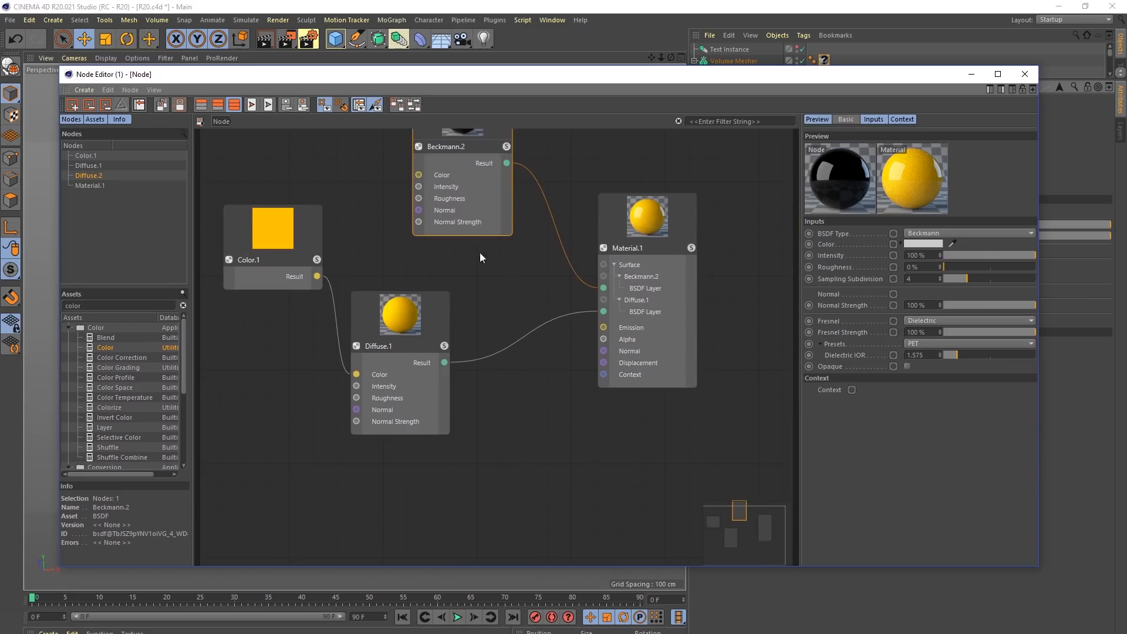
pyautogui.moveTo(435, 305); pyautogui.dragTo(448, 263)
pyautogui.moveTo(368, 246); pyautogui.dragTo(410, 232, button='middle')
pyautogui.scroll(-2, 464, 261)
pyautogui.moveTo(522, 170); pyautogui.dragTo(534, 241, button='middle')
pyautogui.scroll(-1, 534, 240)
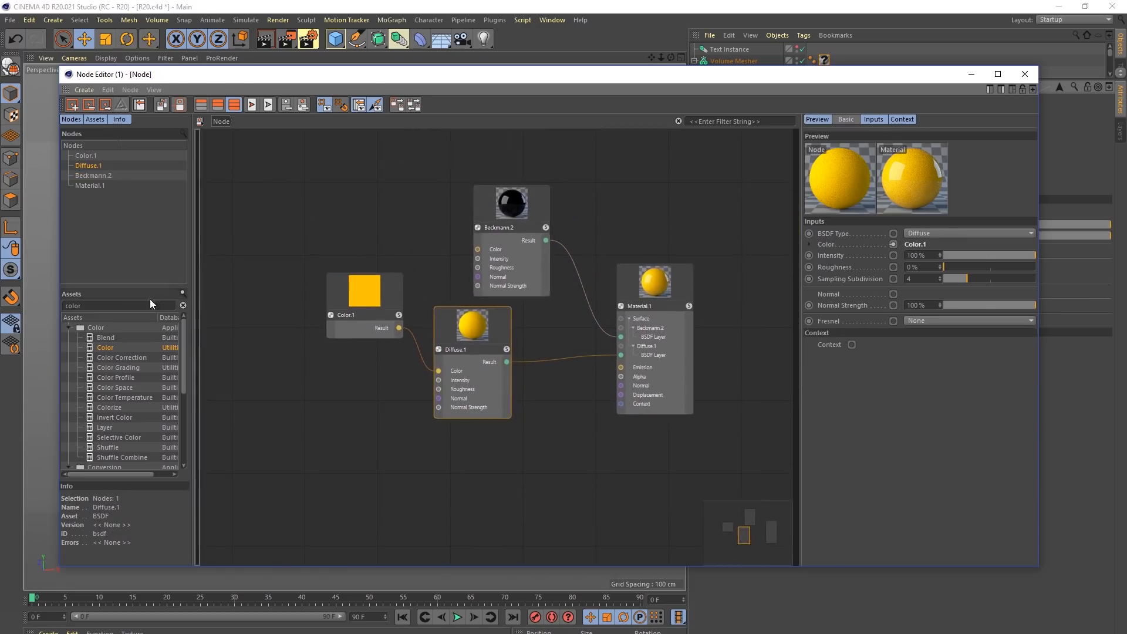
# Step: Search the assets for Noise and add a Noise node to the graph, beside the Color node
pyautogui.doubleClick(129, 305)
pyautogui.write('Noise')
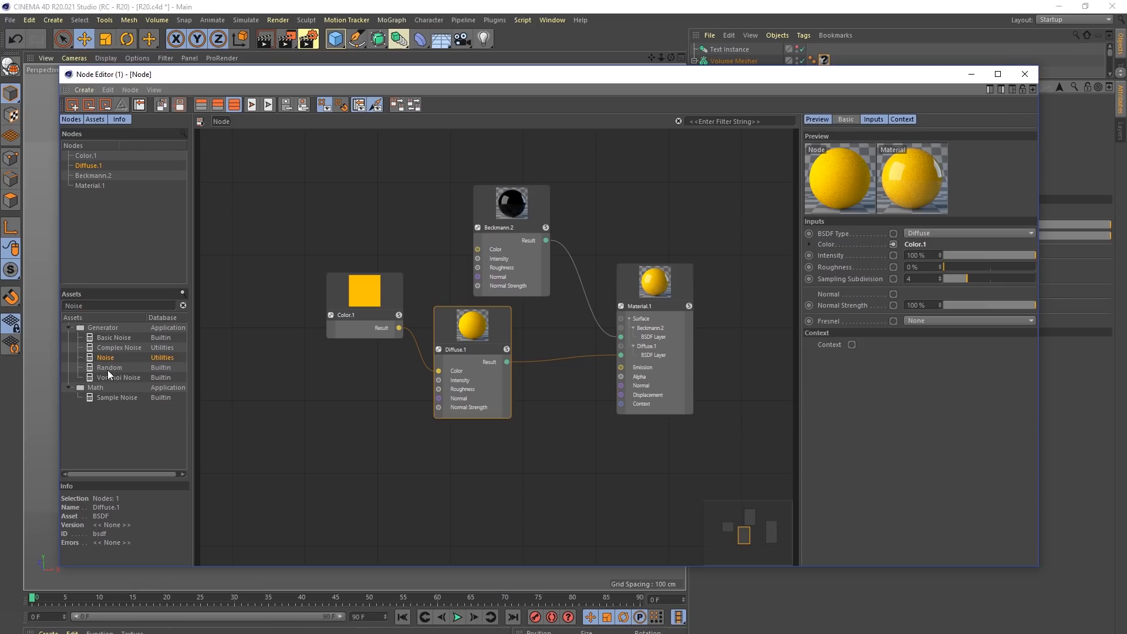
pyautogui.moveTo(108, 362); pyautogui.dragTo(263, 399)
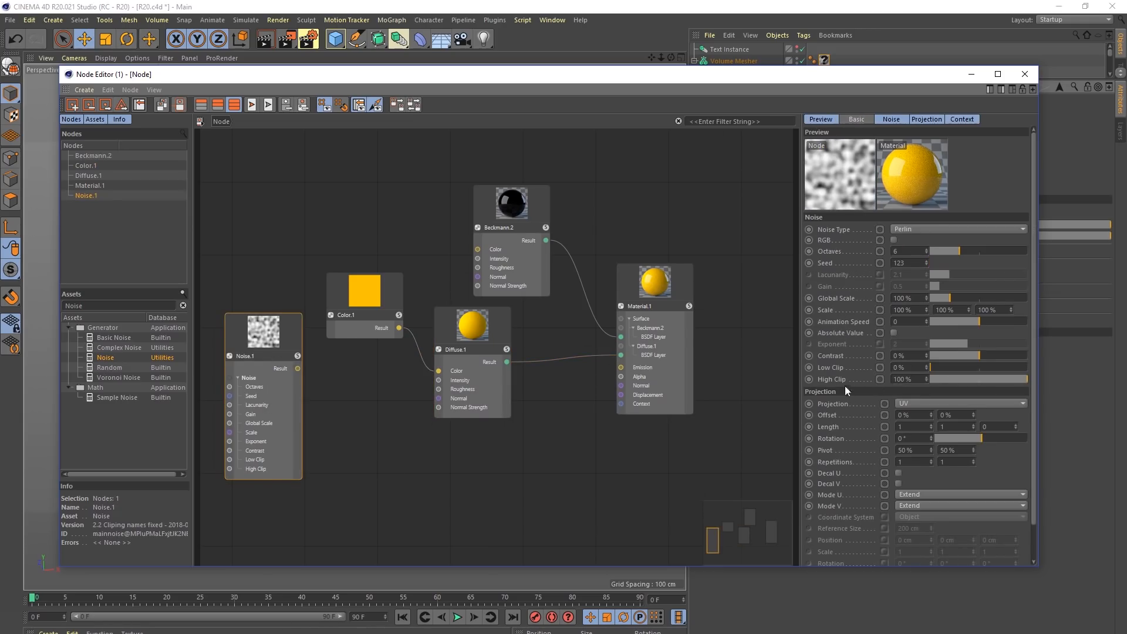
# Step: Review the Noise node's settings and types, try Buya, and set the noise type to Naki
pyautogui.scroll(-2, 847, 509)
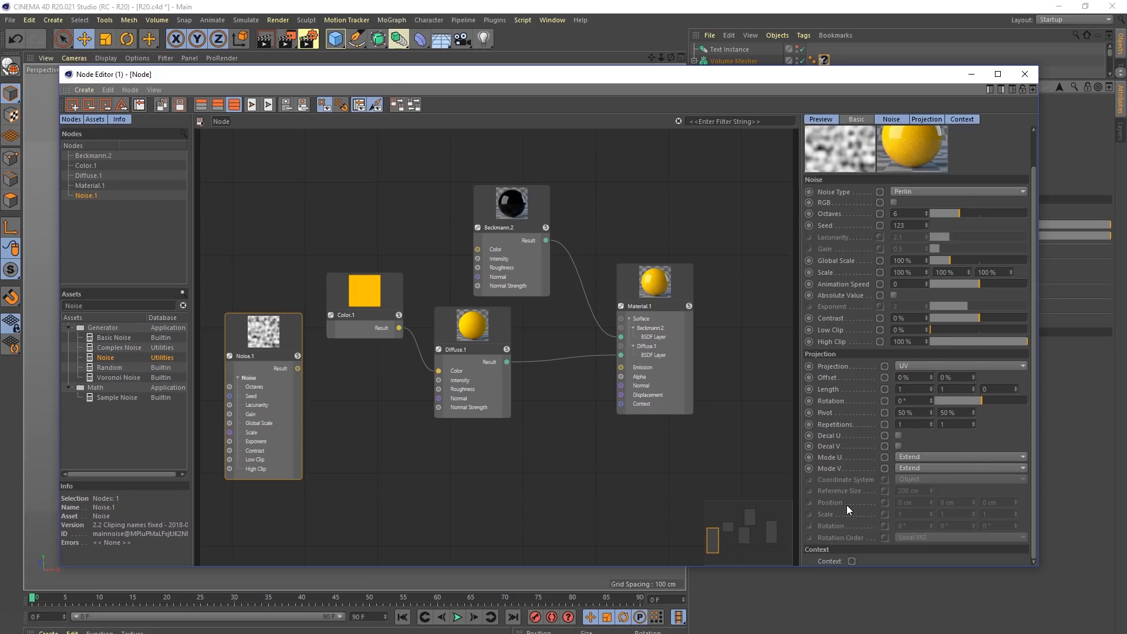
pyautogui.scroll(2, 847, 505)
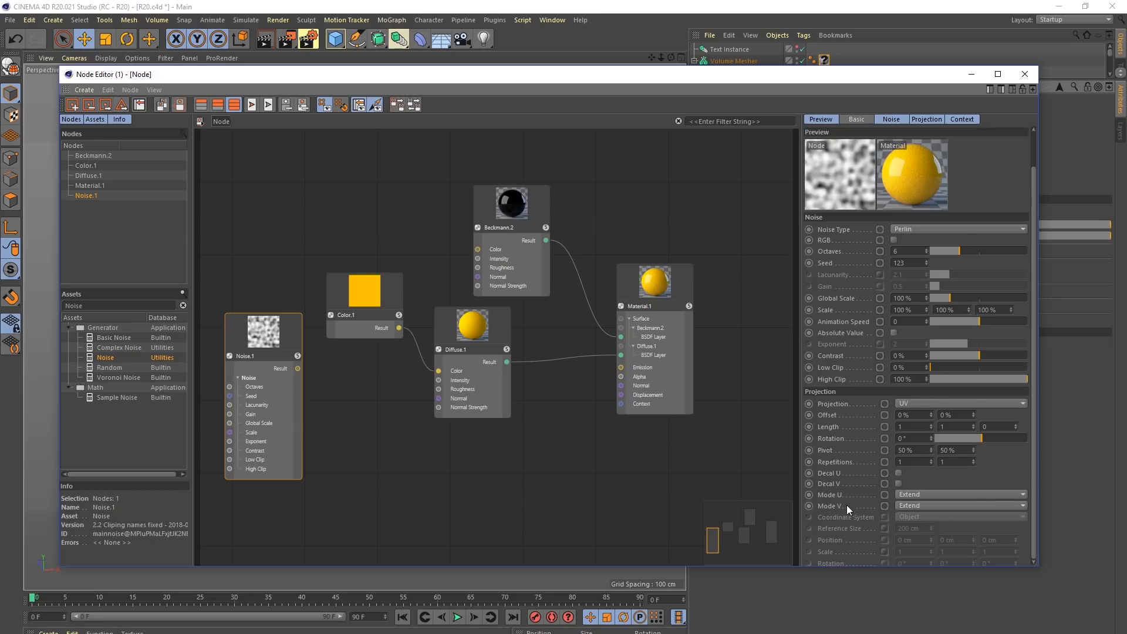
pyautogui.click(1016, 229)
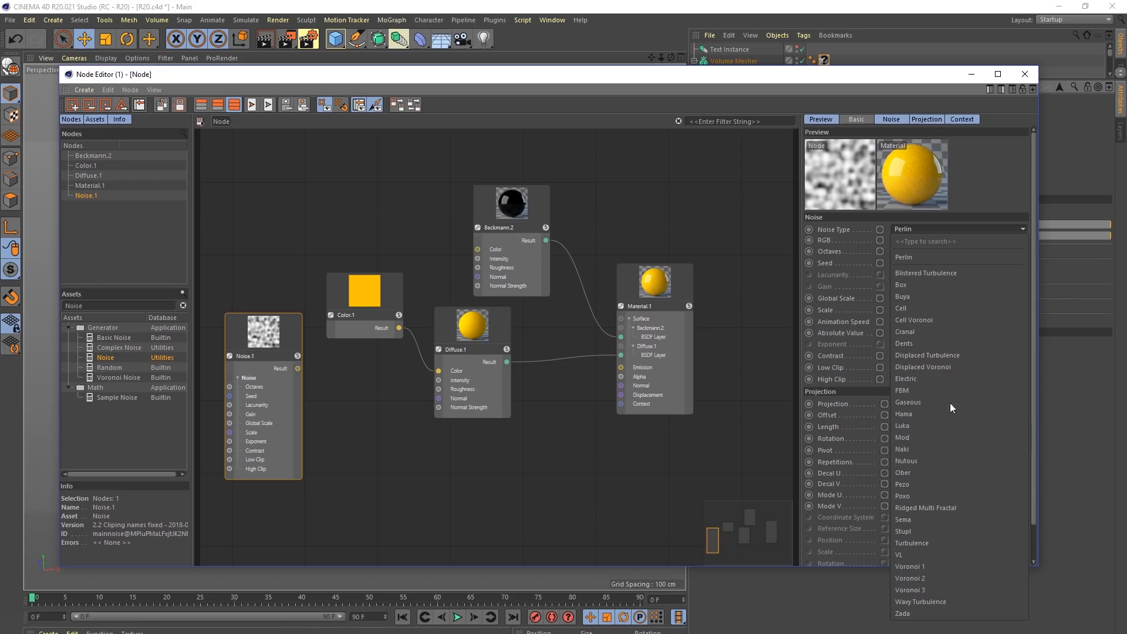
pyautogui.click(822, 315)
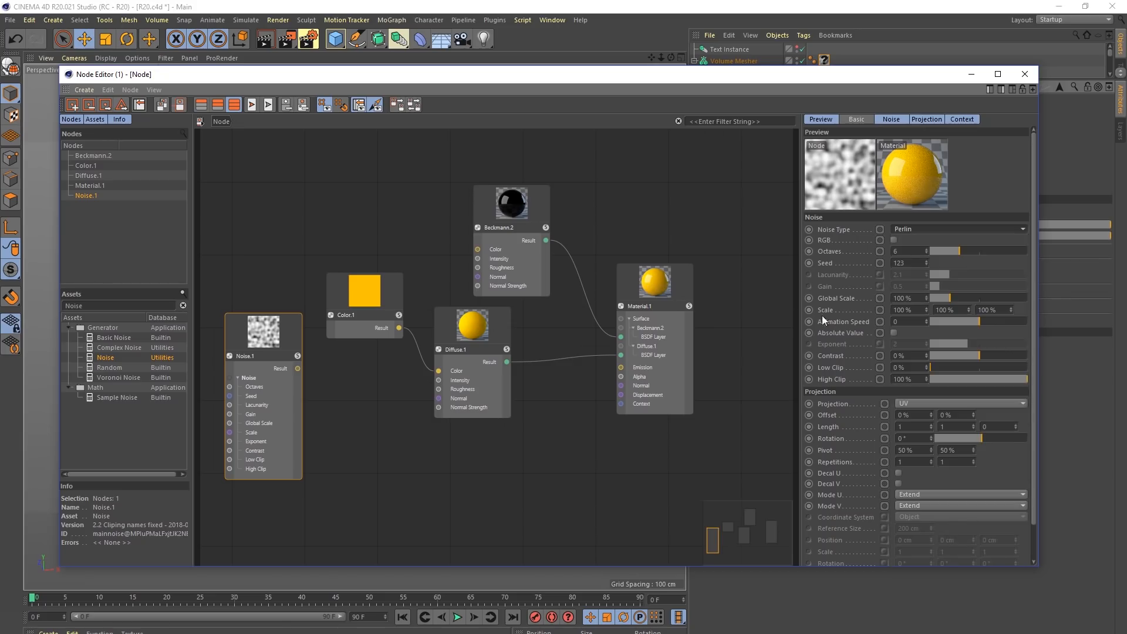
pyautogui.click(1009, 229)
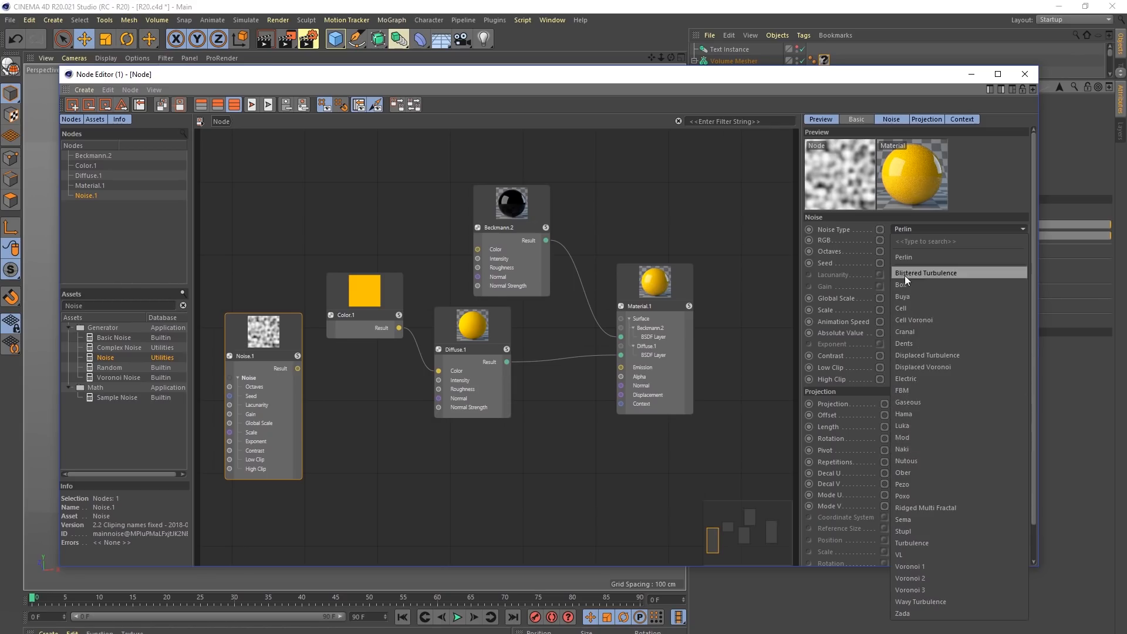
pyautogui.click(908, 297)
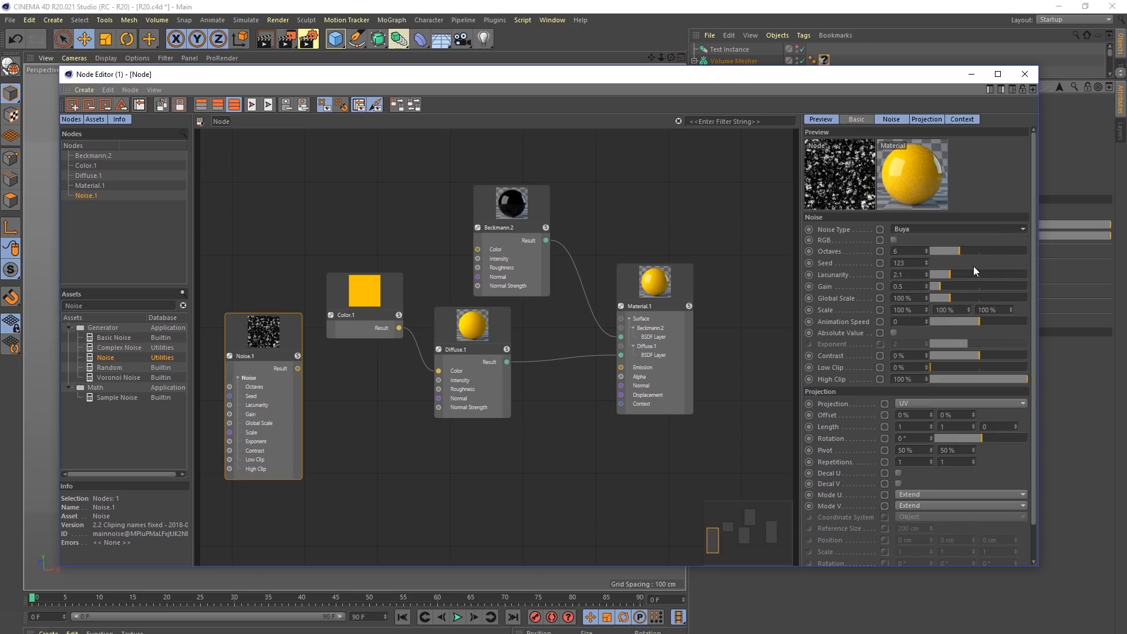
pyautogui.click(1019, 230)
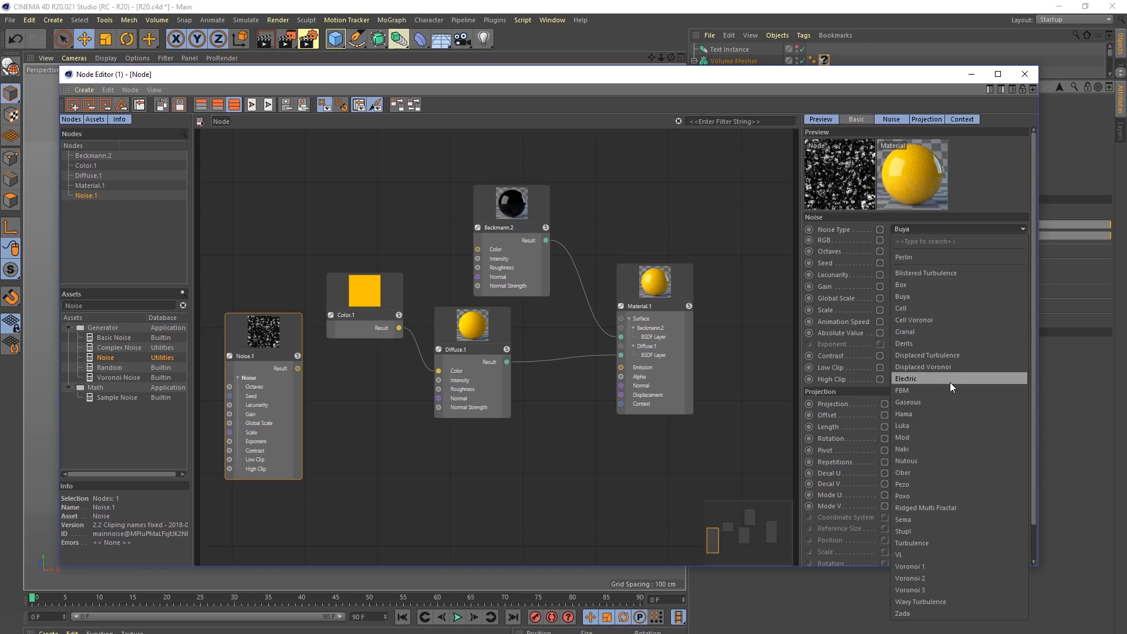
pyautogui.click(927, 448)
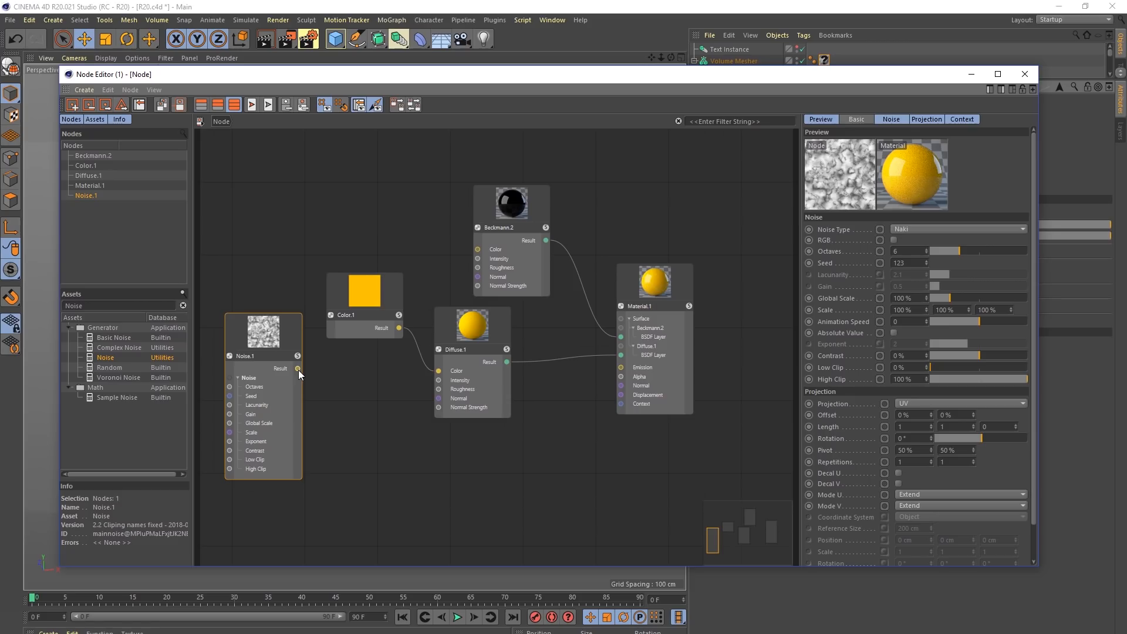
pyautogui.moveTo(299, 369); pyautogui.dragTo(354, 405)
pyautogui.click(319, 421)
pyautogui.rightClick(333, 421)
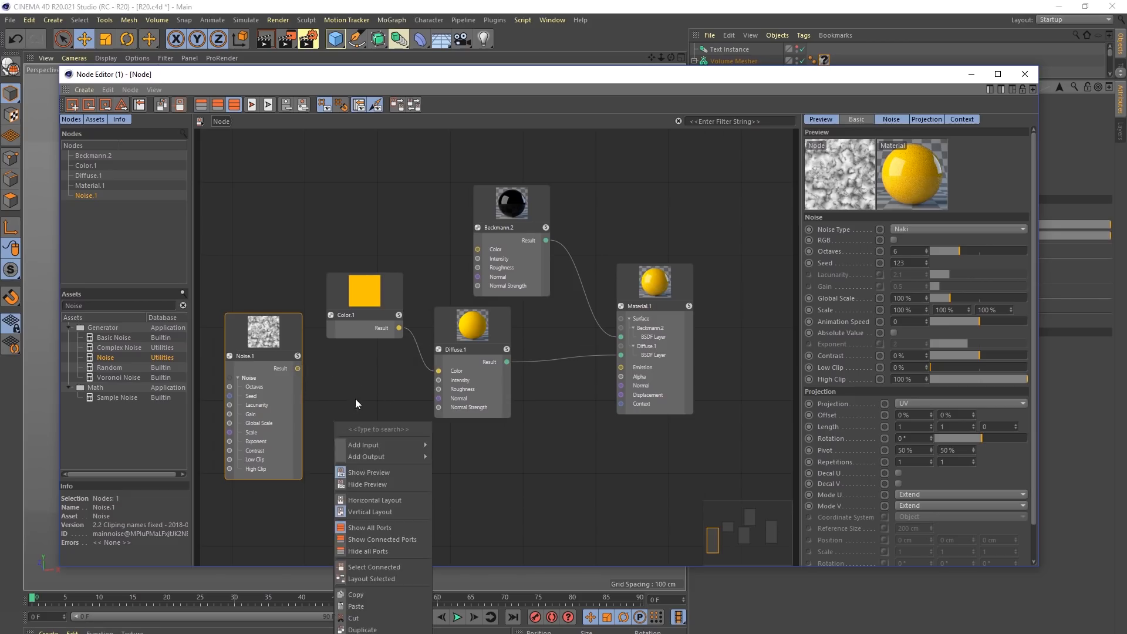
pyautogui.click(316, 373)
pyautogui.moveTo(298, 369); pyautogui.dragTo(364, 450)
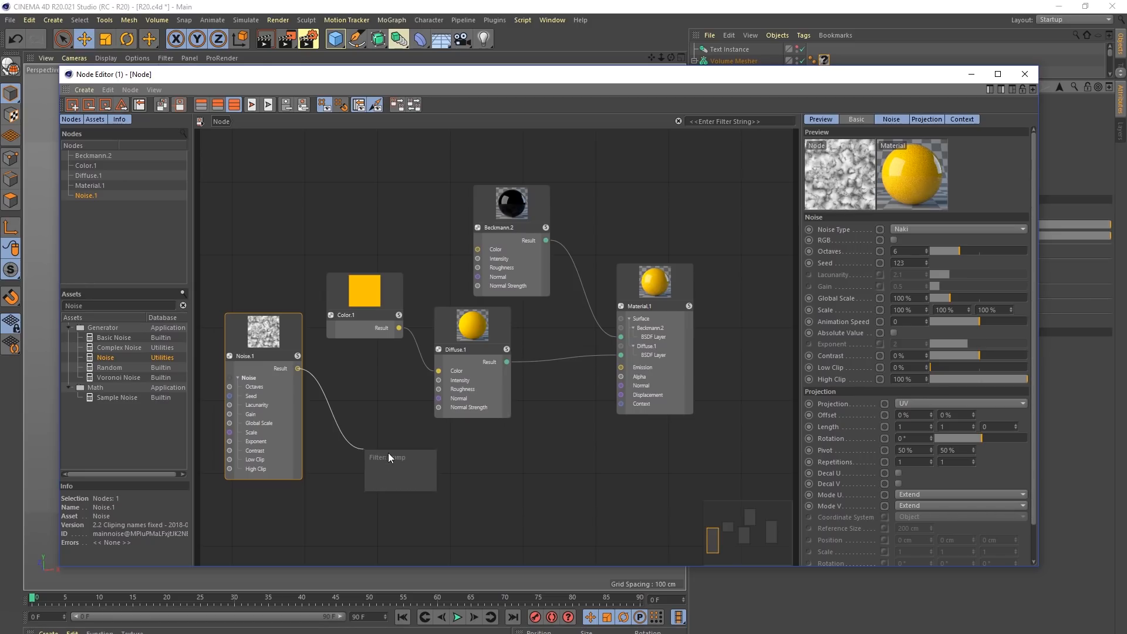
pyautogui.press('Escape')
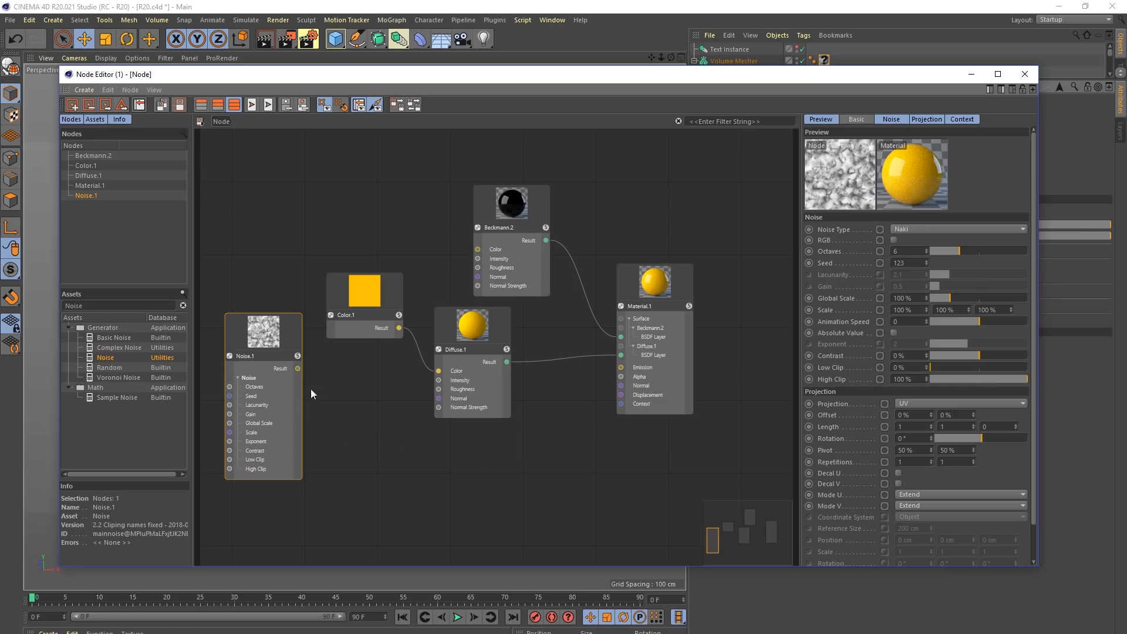
# Step: Search the assets for bump and add a Bump Map node below the Diffuse node
pyautogui.doubleClick(130, 307)
pyautogui.write('bump')
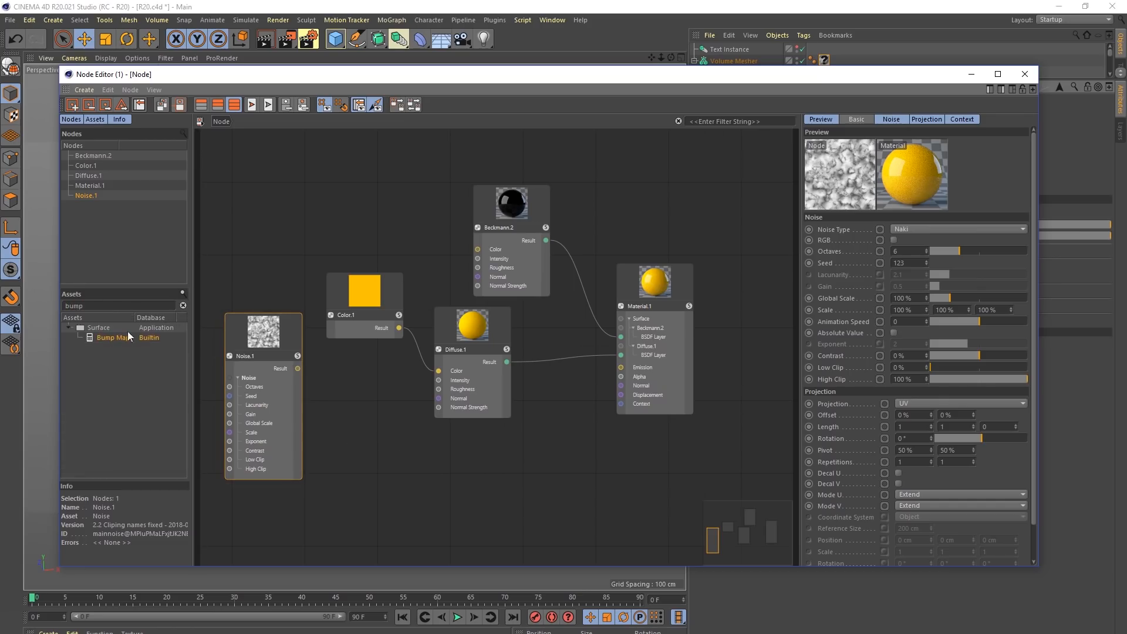
pyautogui.moveTo(105, 339); pyautogui.dragTo(392, 470)
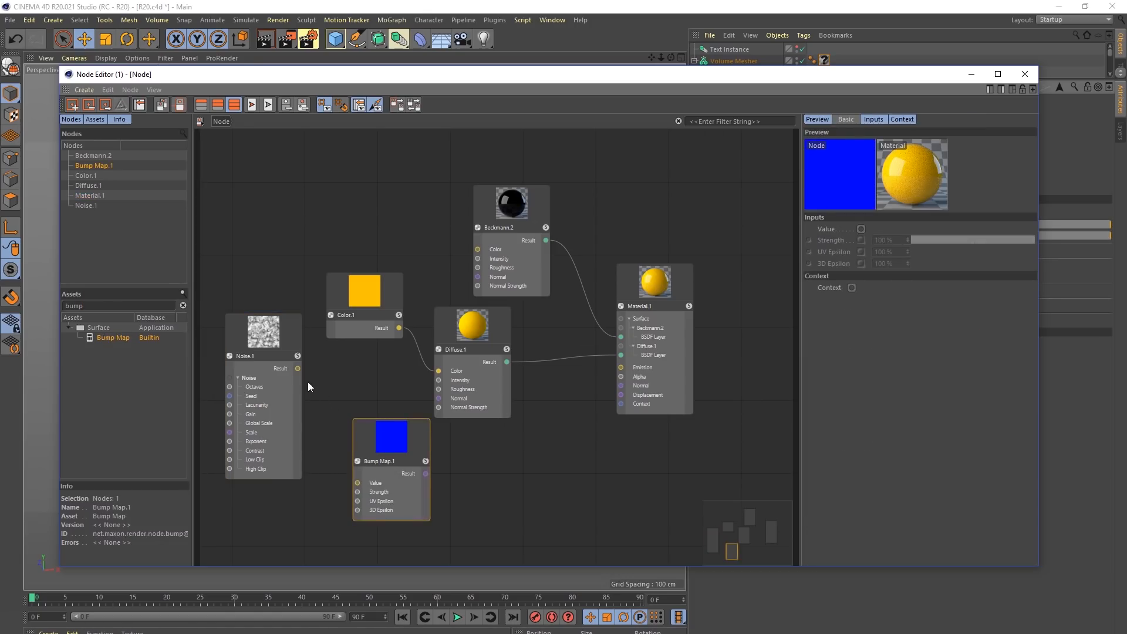
# Step: Connect the Noise result to the Bump Map's Value and the Bump Map result to the Material's Normal input
pyautogui.moveTo(298, 369); pyautogui.dragTo(358, 483)
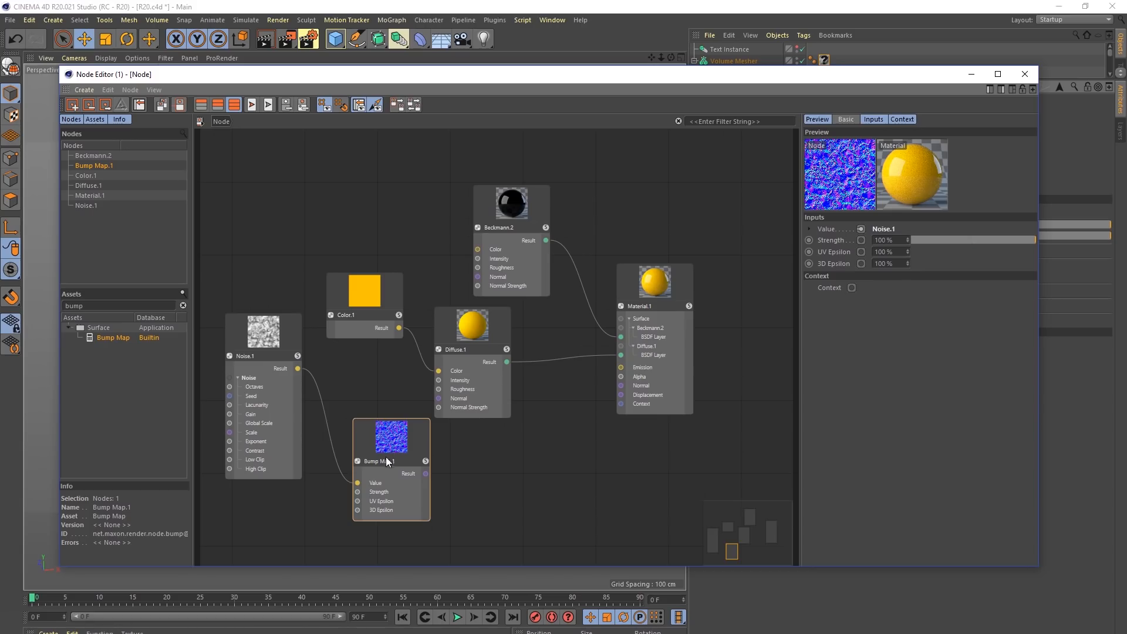
pyautogui.moveTo(367, 443); pyautogui.dragTo(378, 459)
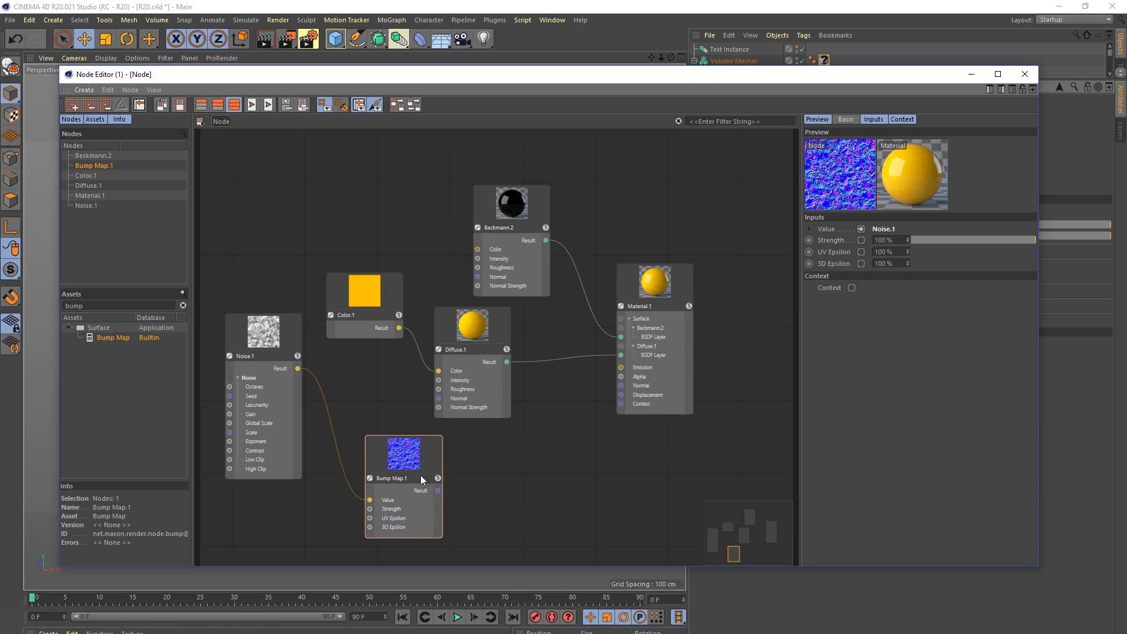
pyautogui.moveTo(438, 490); pyautogui.dragTo(625, 385)
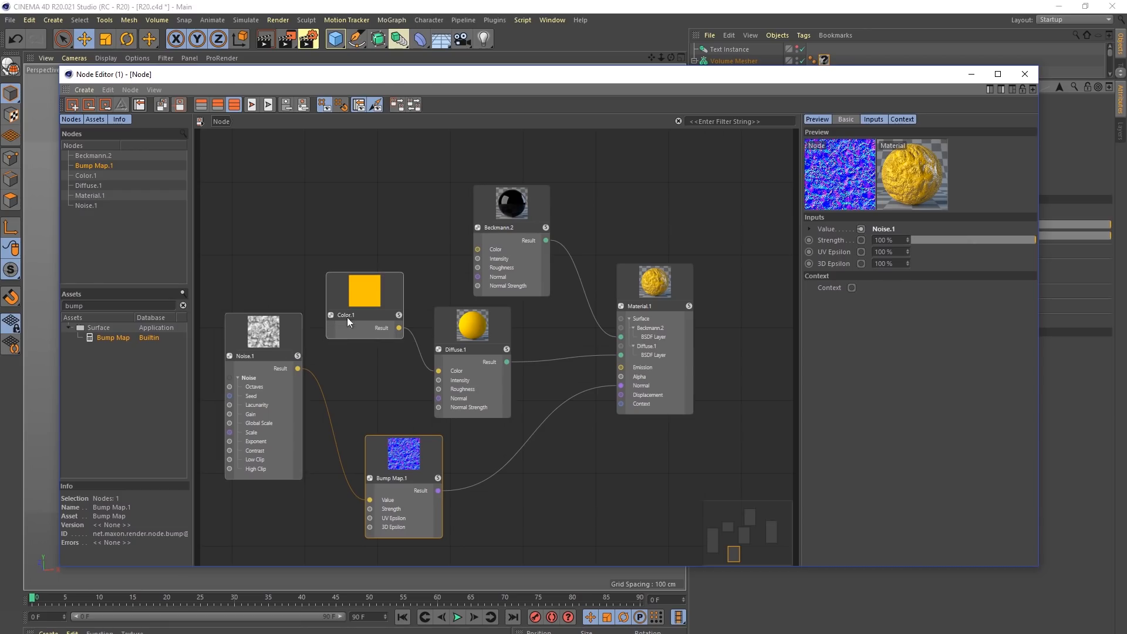
# Step: Move the Color node up level with the Beckmann node and add a Colorize node between Noise and Diffuse
pyautogui.moveTo(346, 283); pyautogui.dragTo(329, 191)
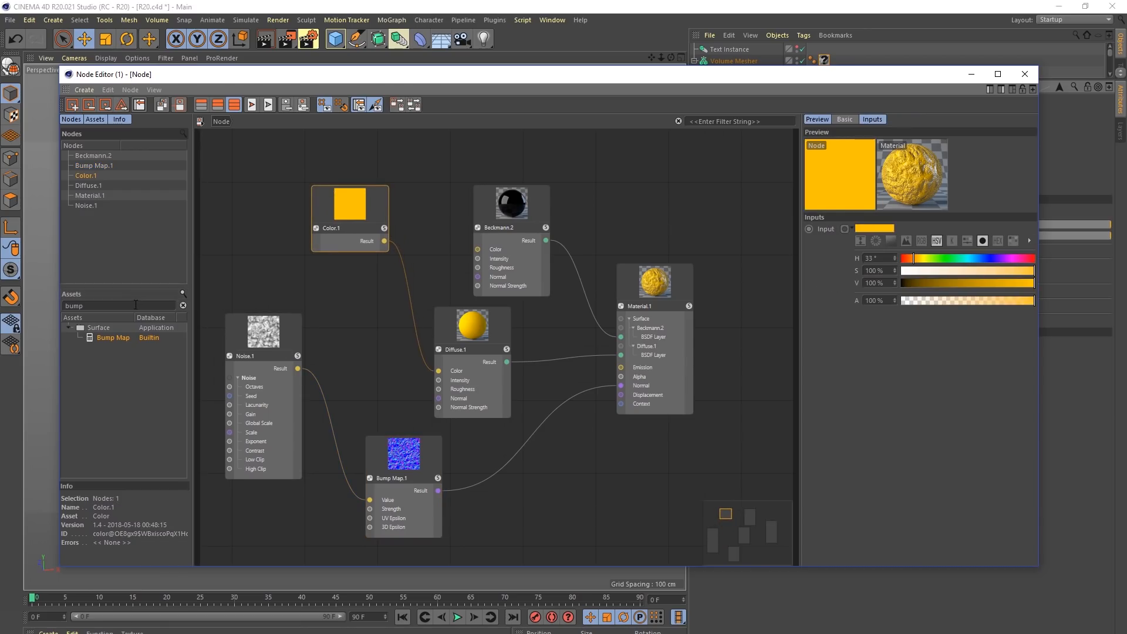
pyautogui.write('colori')
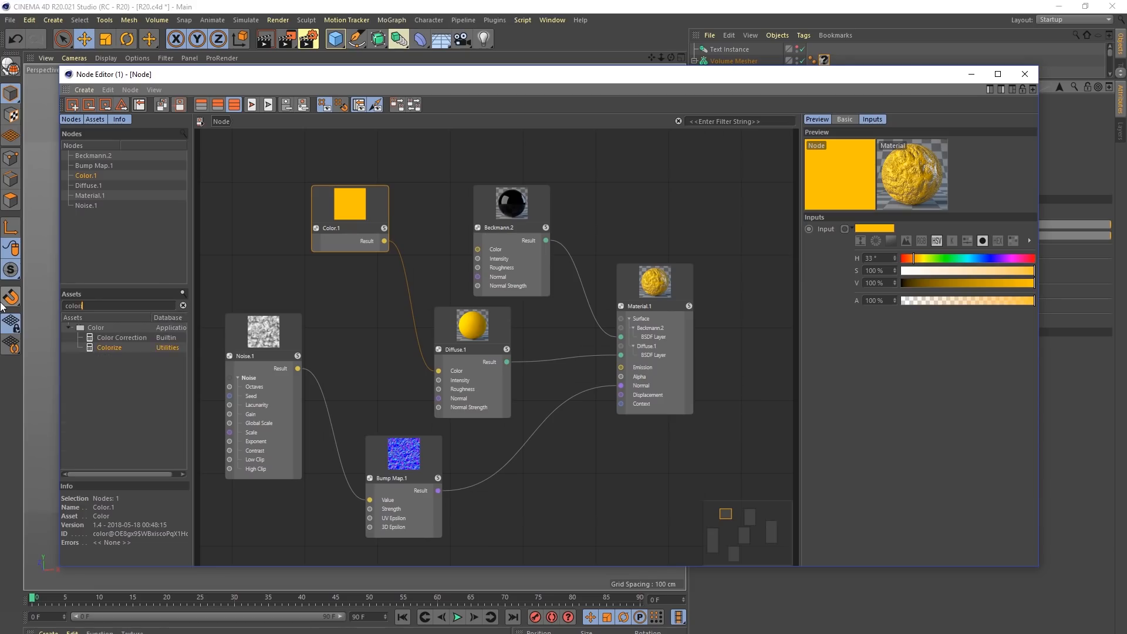
pyautogui.moveTo(100, 346); pyautogui.dragTo(369, 333)
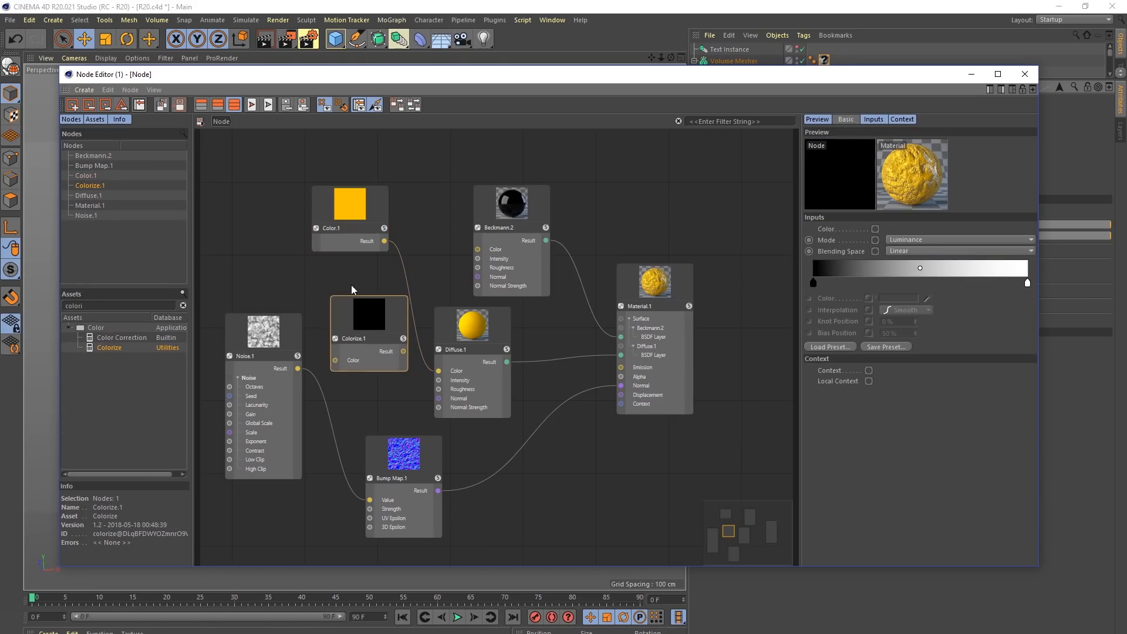
# Step: Connect the Noise result to the Colorize node's Color input and space the two nodes apart
pyautogui.moveTo(346, 312); pyautogui.dragTo(314, 358)
pyautogui.click(281, 337)
pyautogui.click(380, 324)
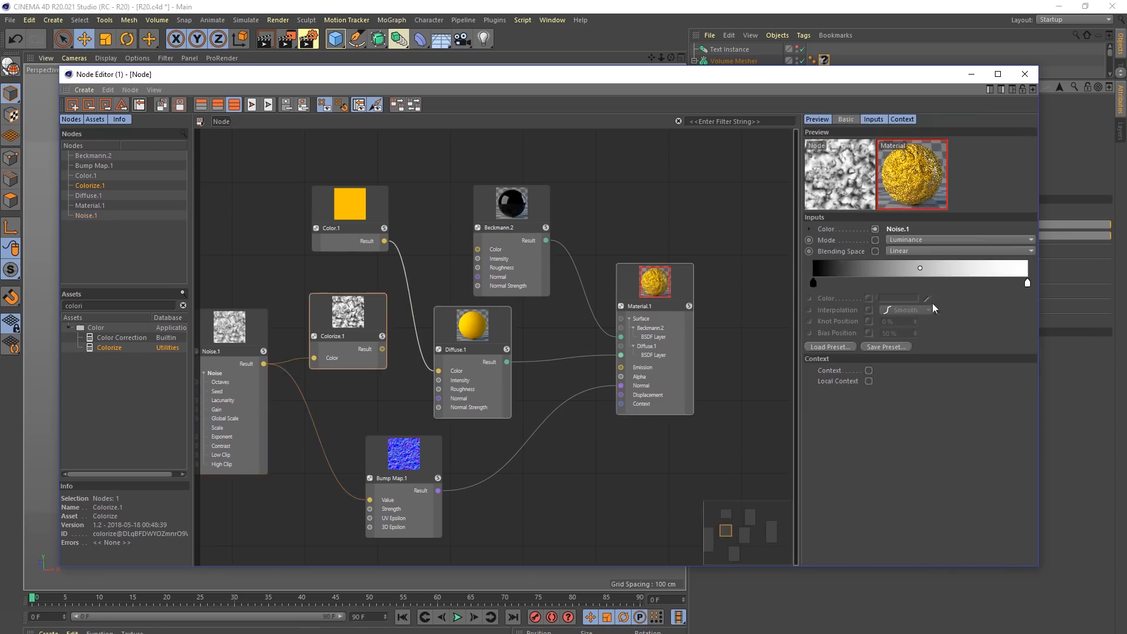
# Step: Recolor the Colorize gradient's black knot to orange with hue 33°, saturation 100% and value 100%
pyautogui.doubleClick(814, 283)
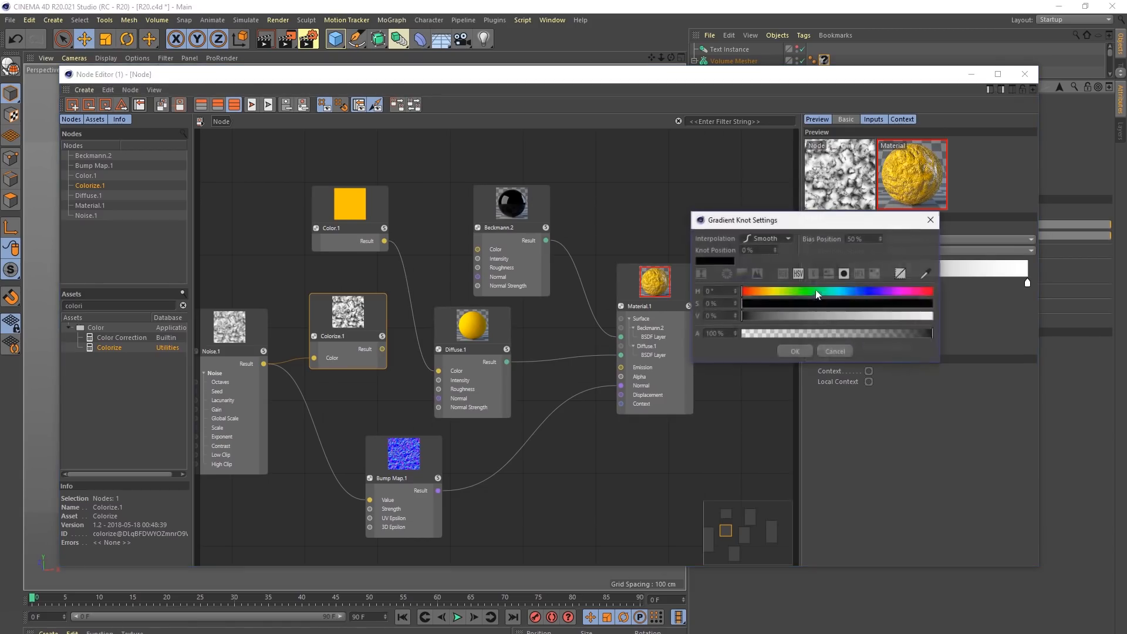
pyautogui.click(767, 292)
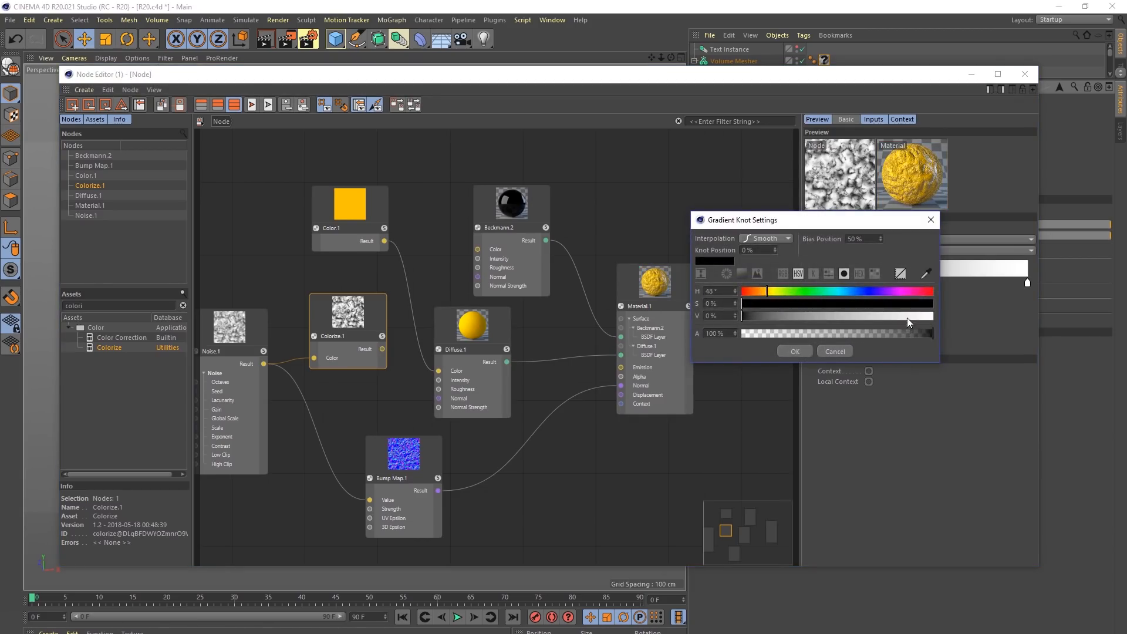
pyautogui.click(931, 316)
pyautogui.click(931, 303)
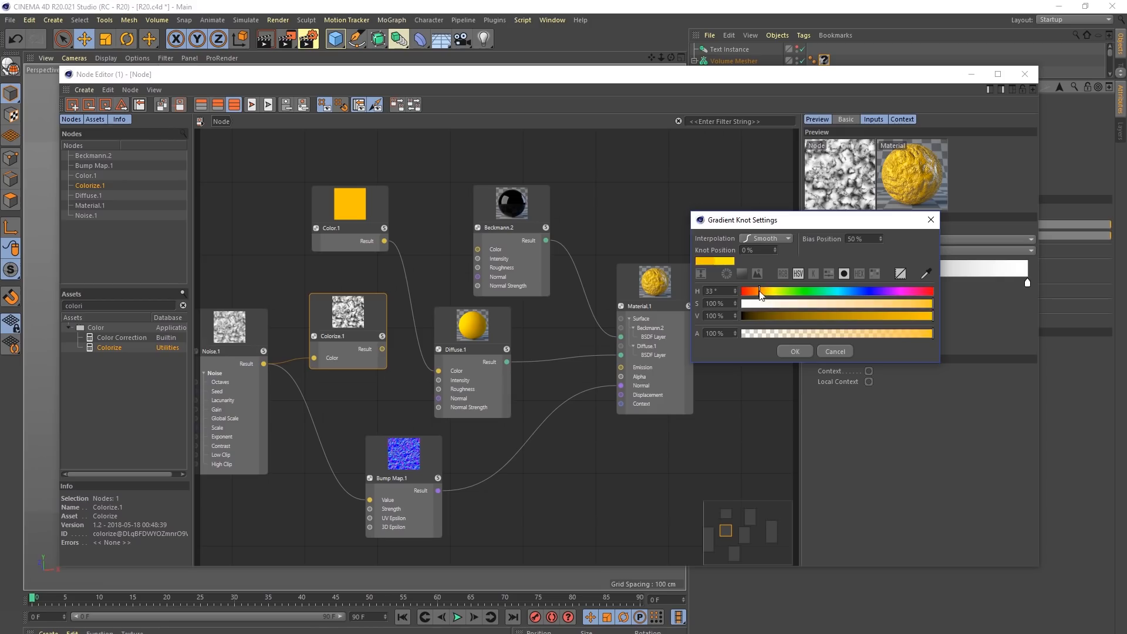
pyautogui.click(795, 351)
# Step: Move the orange knot to about 48% and add a darker knot at 0% with hue 29°, saturation 100% and value 36%
pyautogui.moveTo(814, 286); pyautogui.dragTo(918, 287)
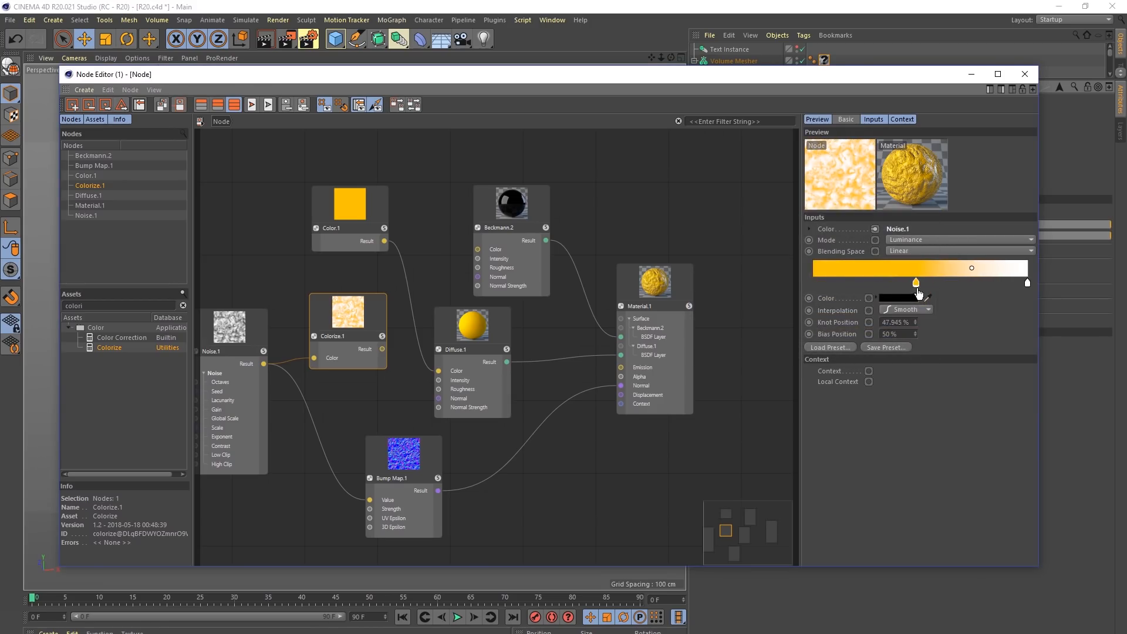
pyautogui.moveTo(829, 283); pyautogui.dragTo(814, 285)
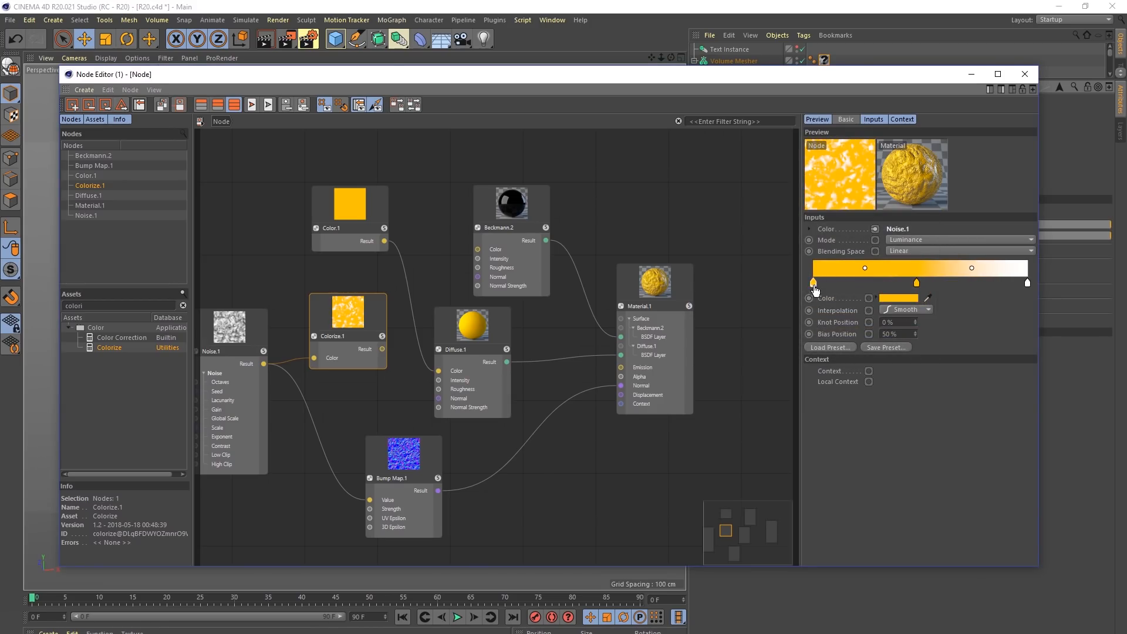
pyautogui.doubleClick(814, 285)
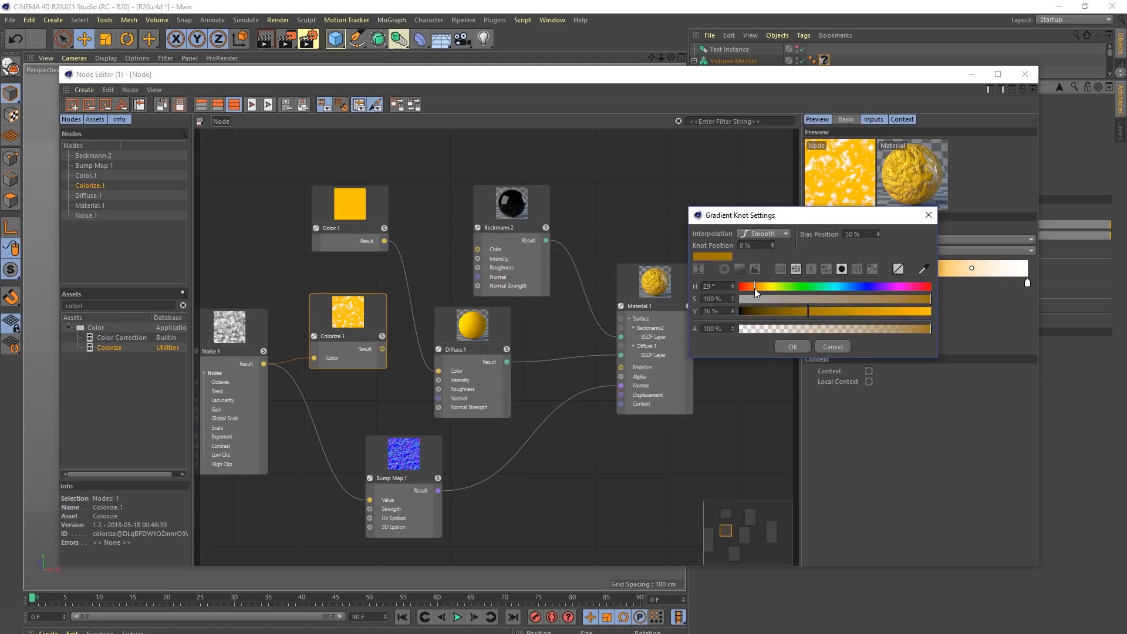
pyautogui.click(792, 347)
# Step: Replace the gradient's white end knot with a pale orange knot placed at 100%
pyautogui.click(980, 283)
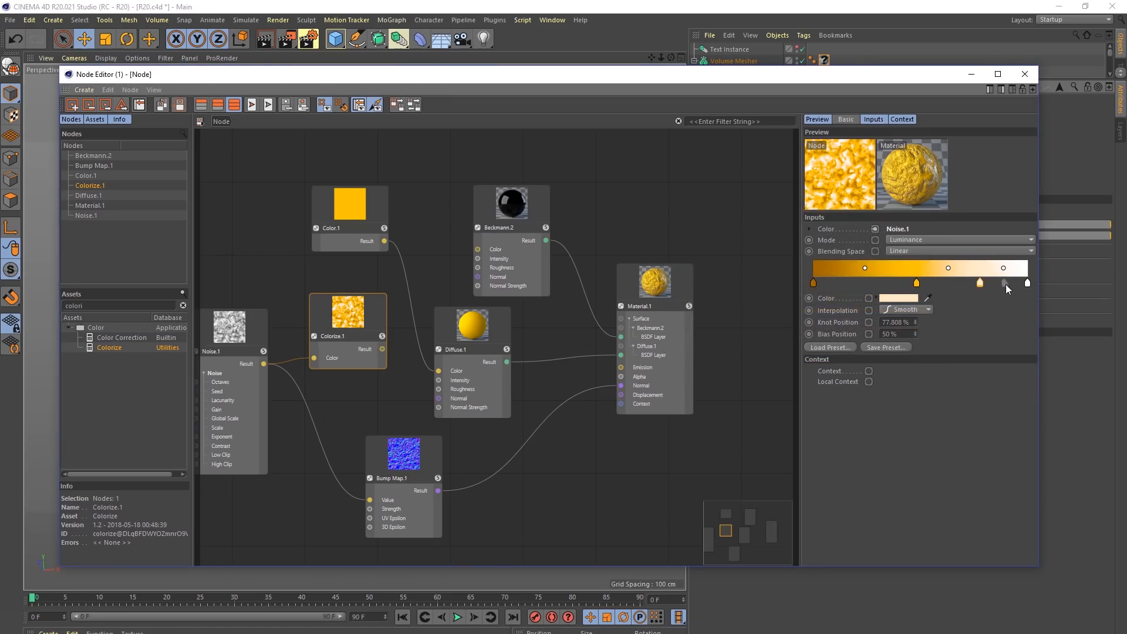
pyautogui.moveTo(1024, 284); pyautogui.dragTo(1014, 357)
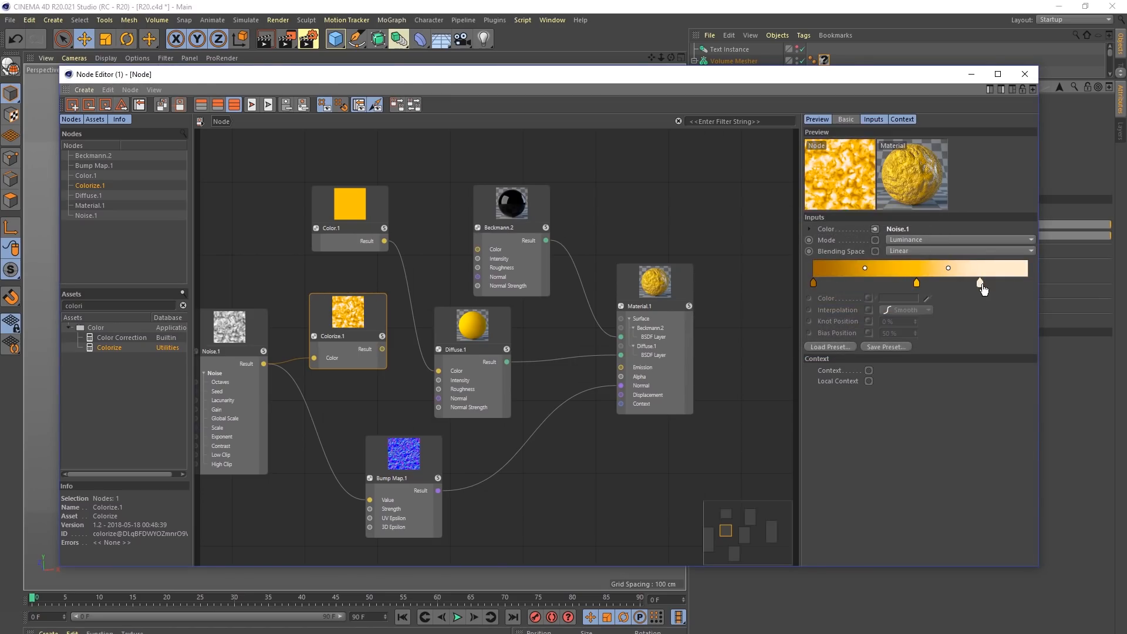
pyautogui.moveTo(981, 284); pyautogui.dragTo(1028, 283)
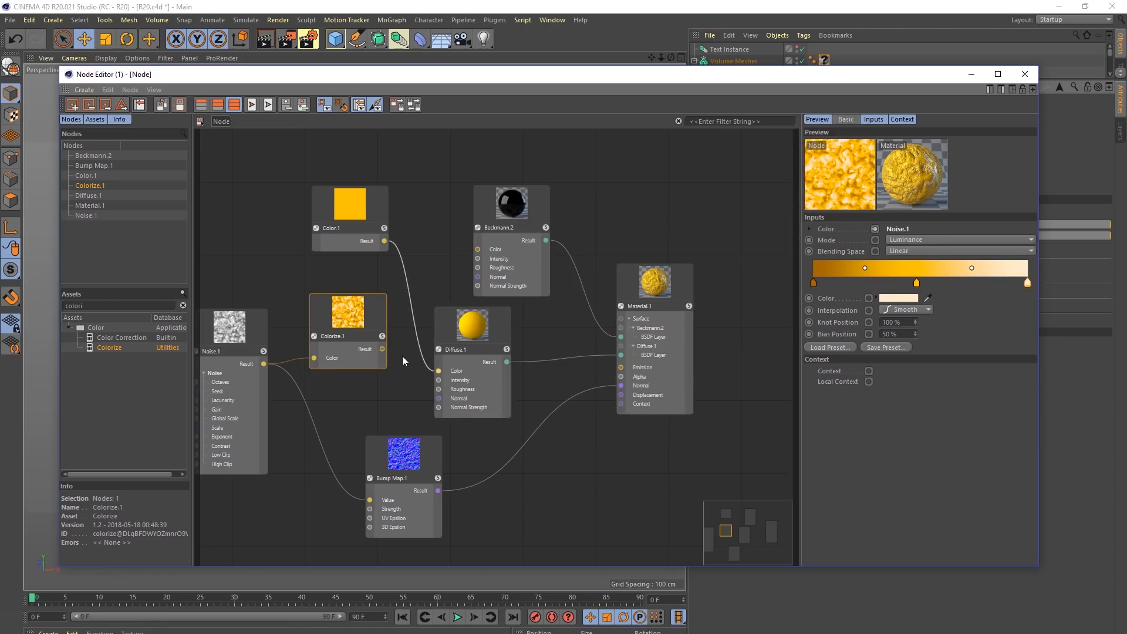
# Step: Connect the Colorize result to the Diffuse node's Color input and delete the unused Color node
pyautogui.moveTo(382, 348); pyautogui.dragTo(440, 371)
pyautogui.click(358, 209)
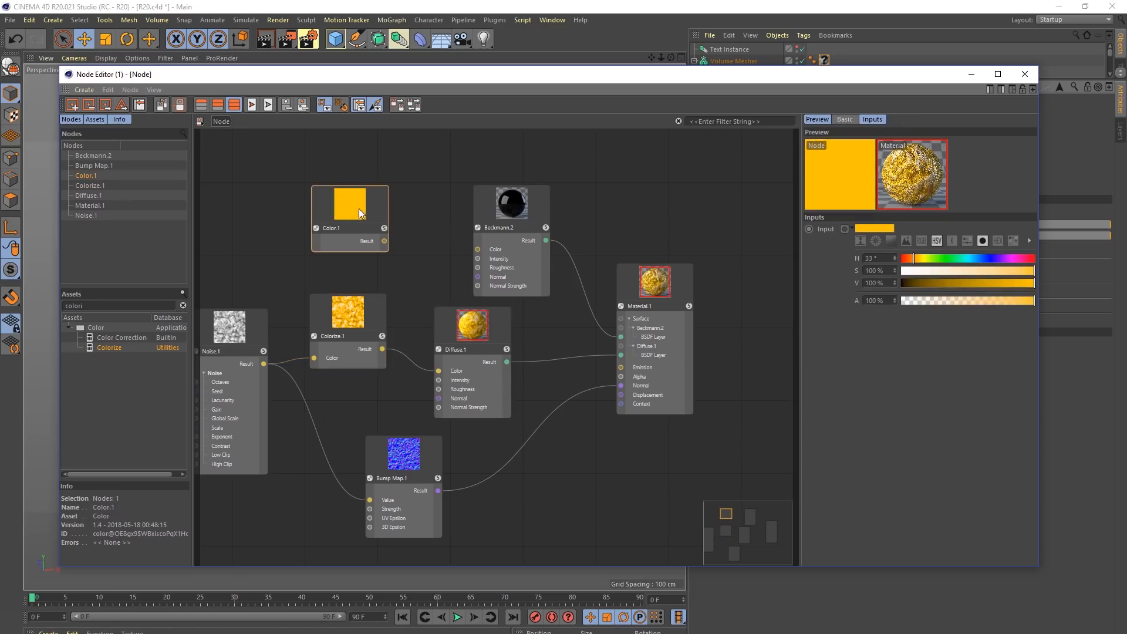
pyautogui.press('Delete')
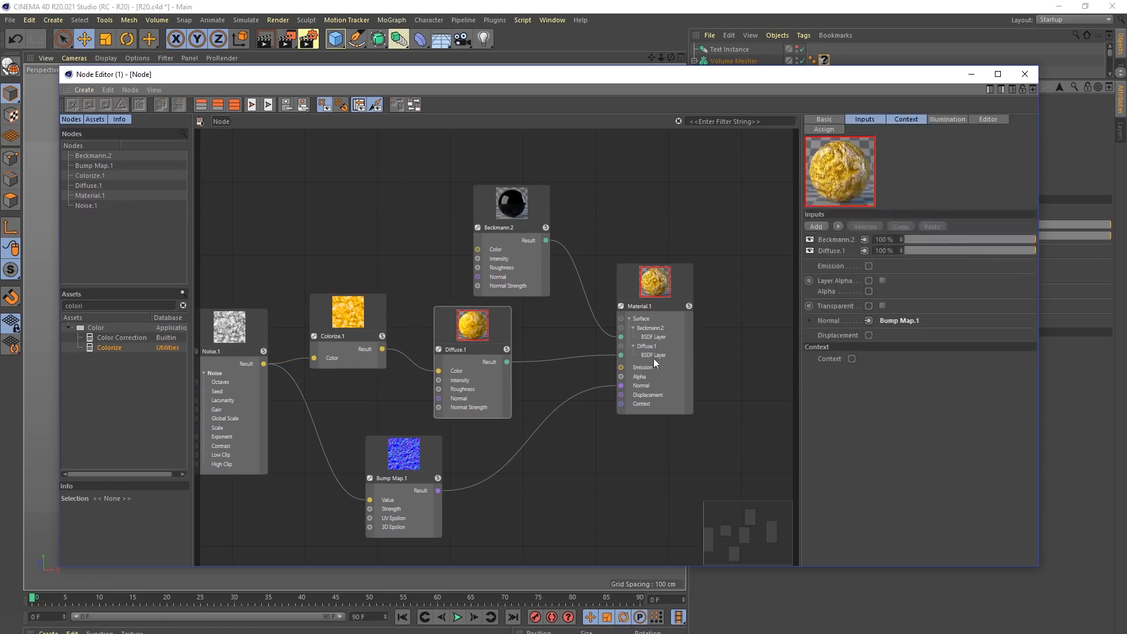
# Step: Select the Material node to inspect its BSDF layers alongside the whole node graph
pyautogui.click(663, 316)
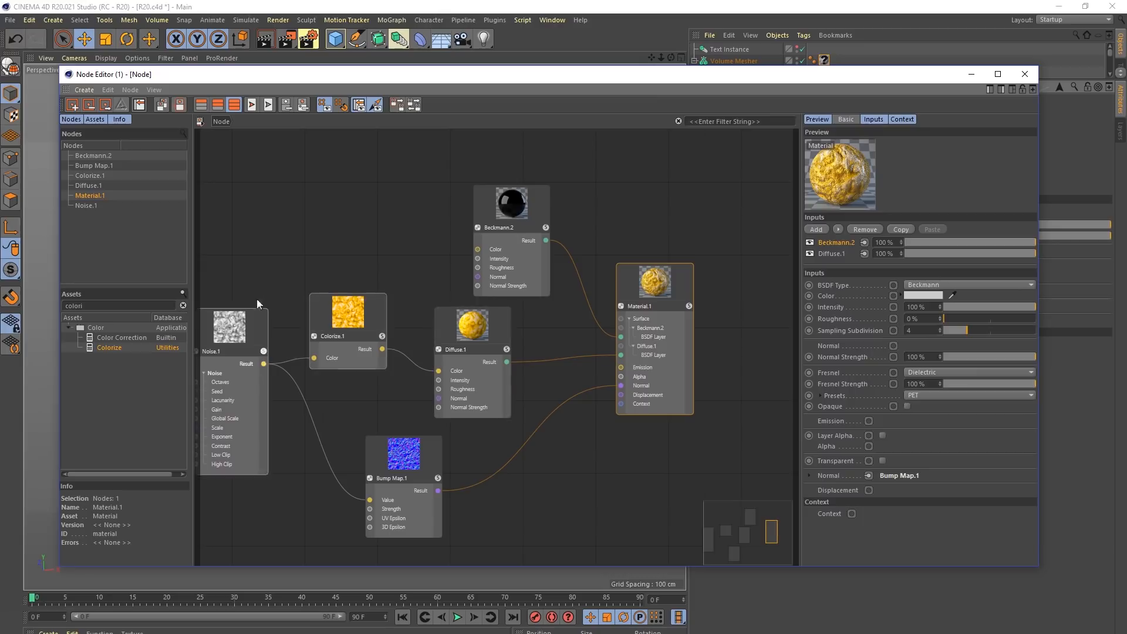
pyautogui.moveTo(425, 353); pyautogui.dragTo(441, 336, button='middle')
pyautogui.moveTo(355, 405); pyautogui.dragTo(378, 386, button='middle')
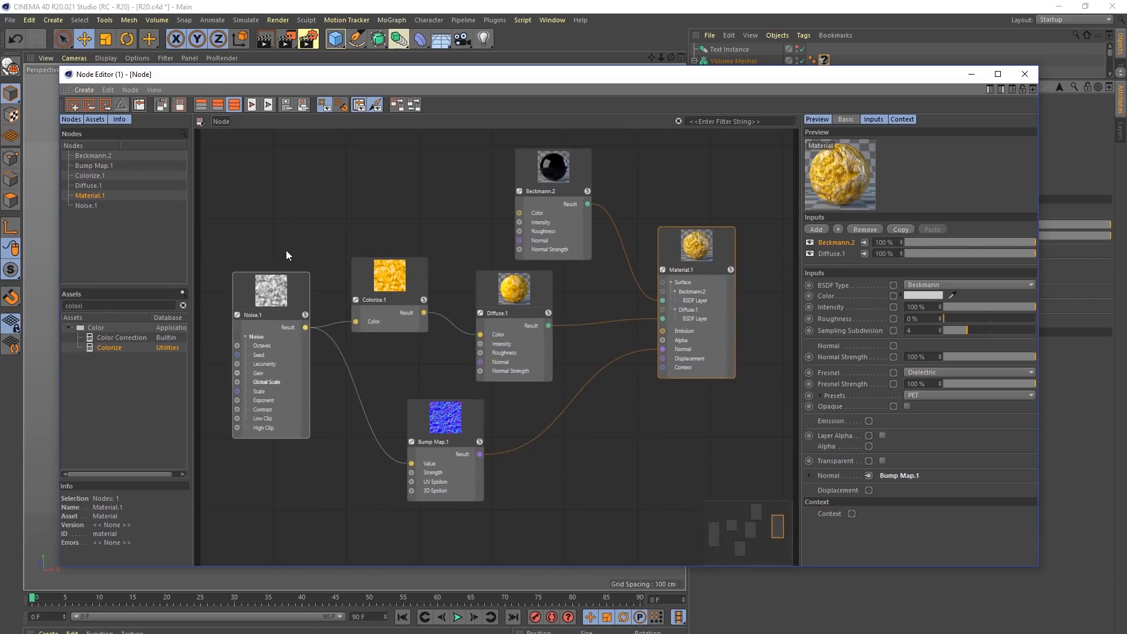
# Step: Set the Noise node's noise type to Luka and deselect all nodes
pyautogui.click(285, 280)
pyautogui.click(1006, 230)
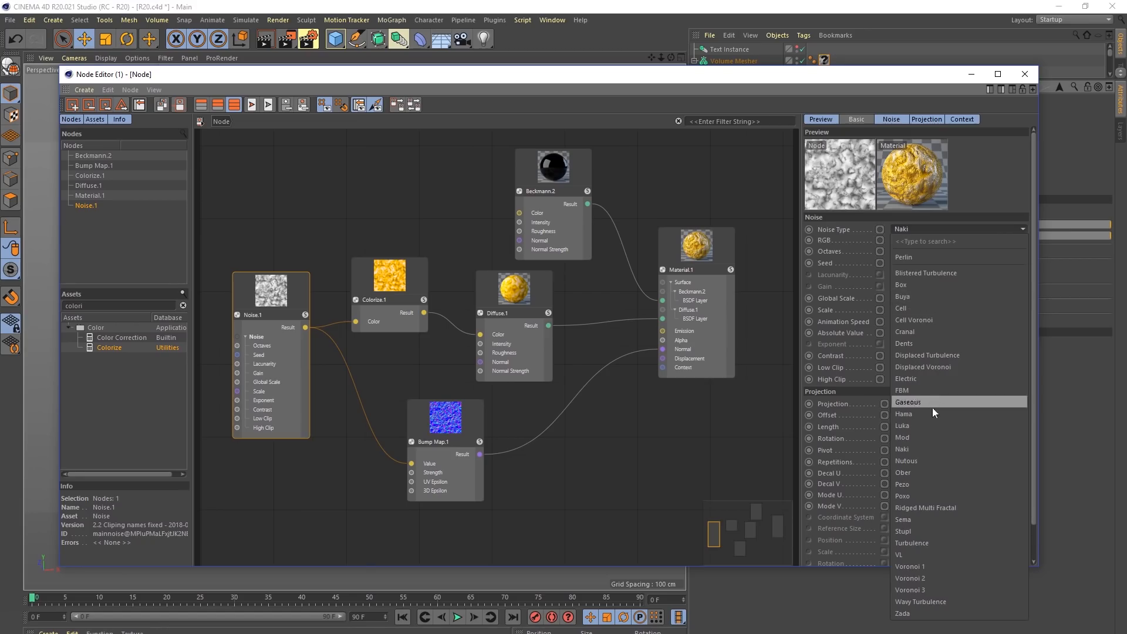
pyautogui.click(935, 427)
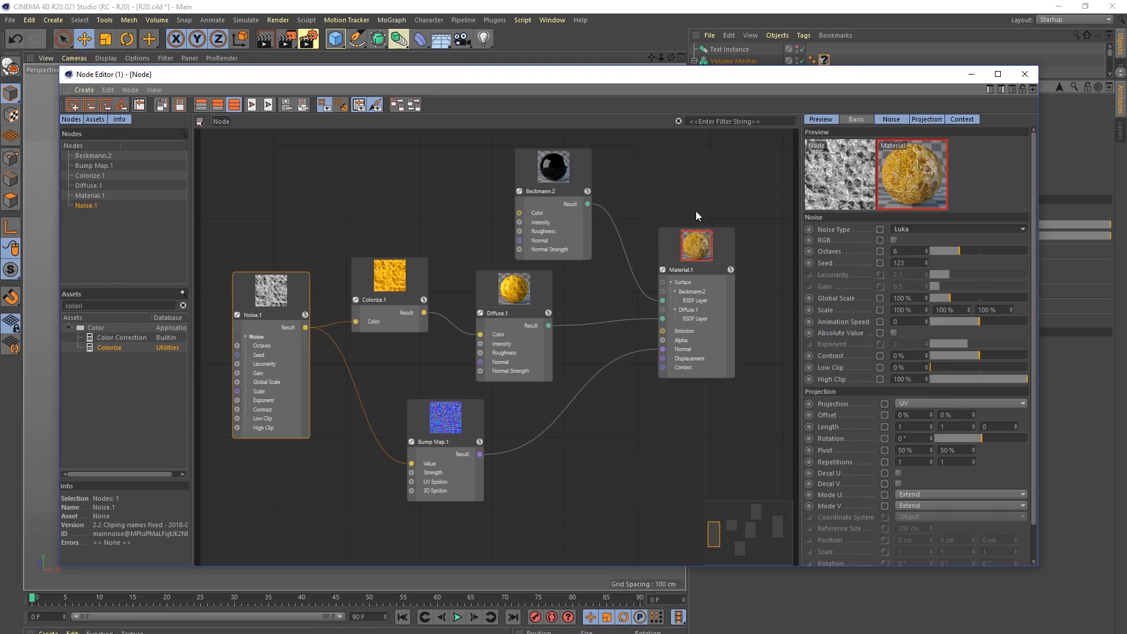
pyautogui.click(653, 179)
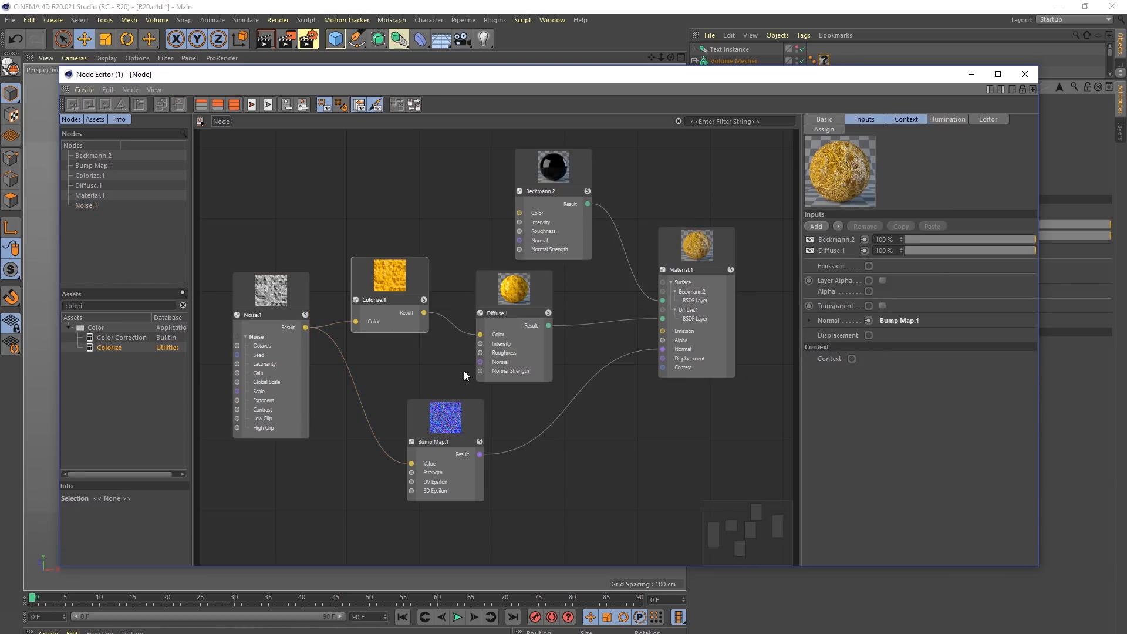
pyautogui.moveTo(421, 366); pyautogui.dragTo(492, 398, button='middle')
# Step: Clear the asset filter and expand the asset categories to browse the available nodes from Color through Utility
pyautogui.moveTo(166, 306); pyautogui.dragTo(3, 286)
pyautogui.click(183, 306)
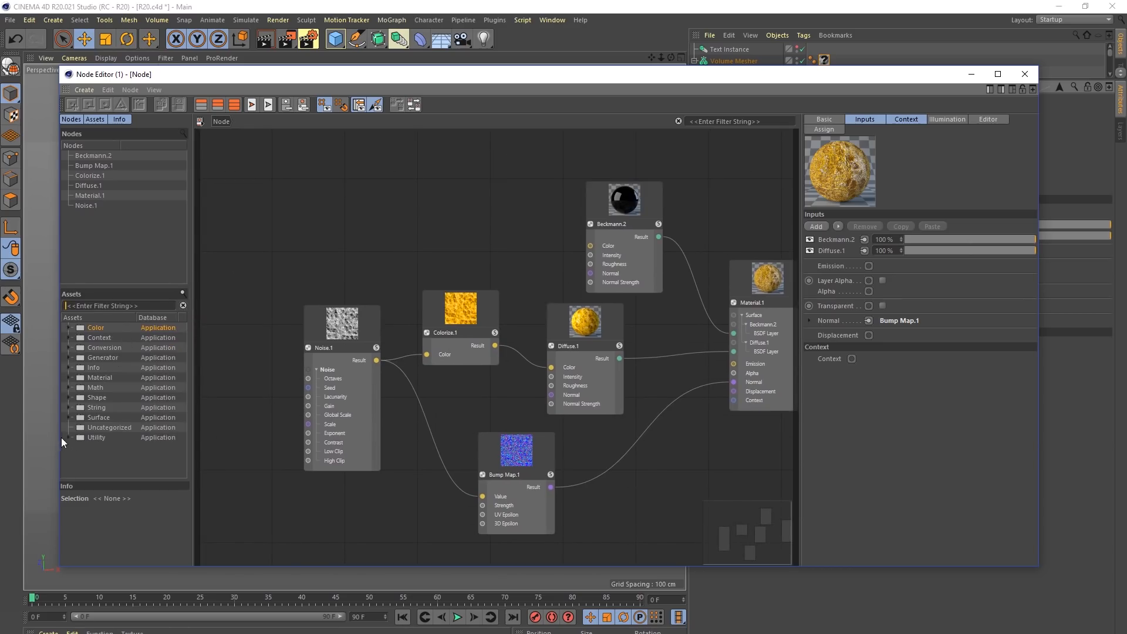
pyautogui.click(68, 437)
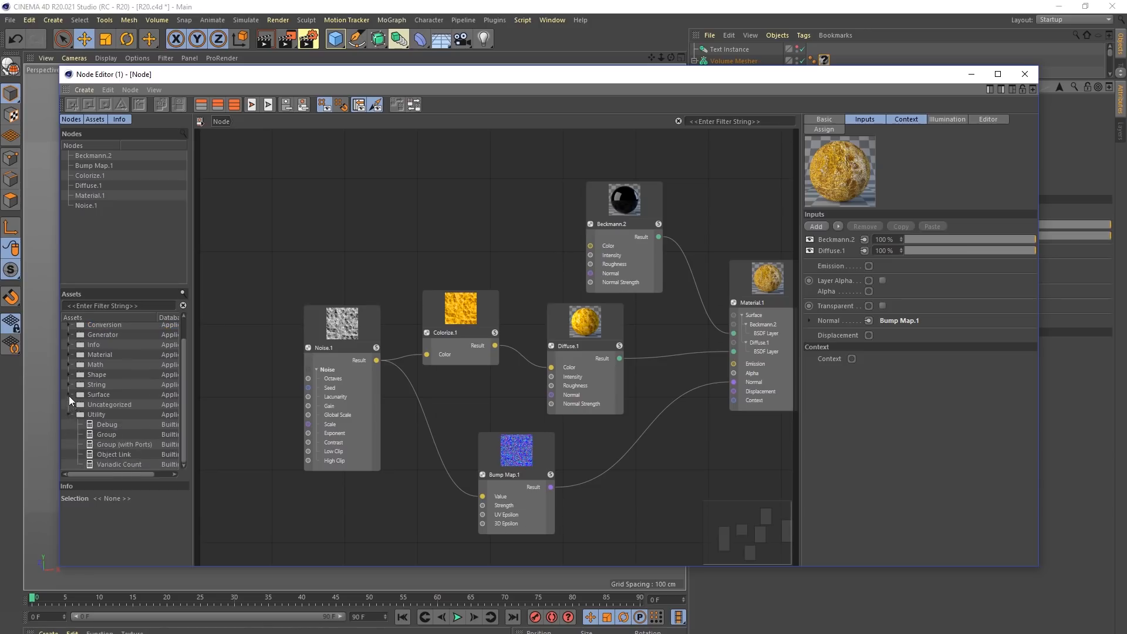
pyautogui.click(68, 354)
pyautogui.click(68, 345)
pyautogui.click(67, 335)
pyautogui.scroll(1, 71, 327)
pyautogui.click(67, 348)
pyautogui.click(68, 337)
pyautogui.click(68, 328)
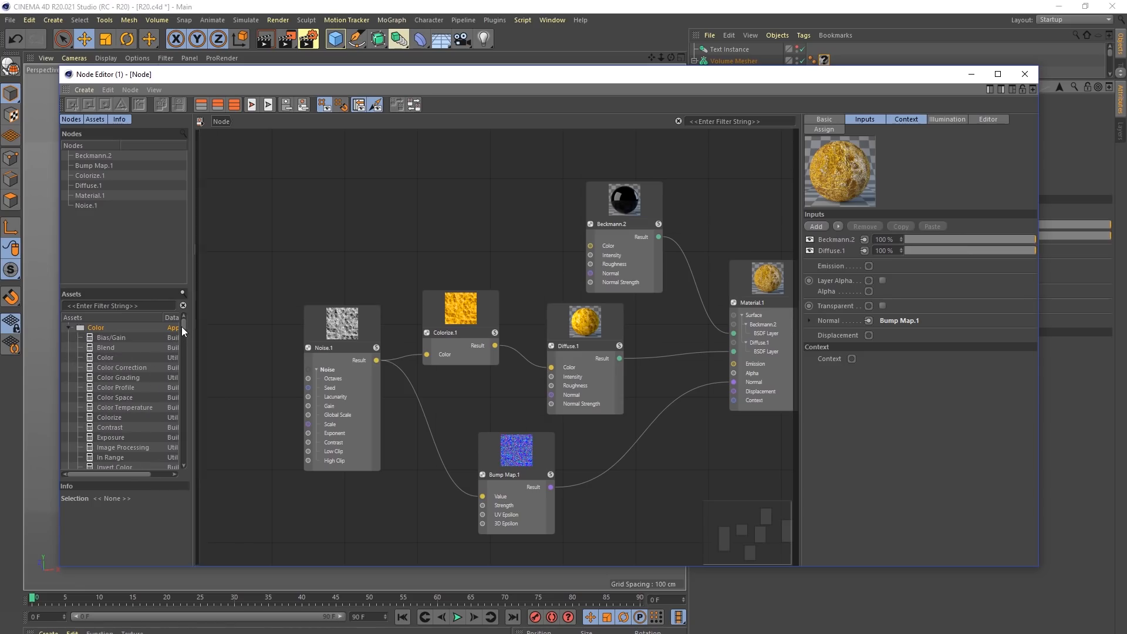
pyautogui.moveTo(183, 327); pyautogui.dragTo(183, 474)
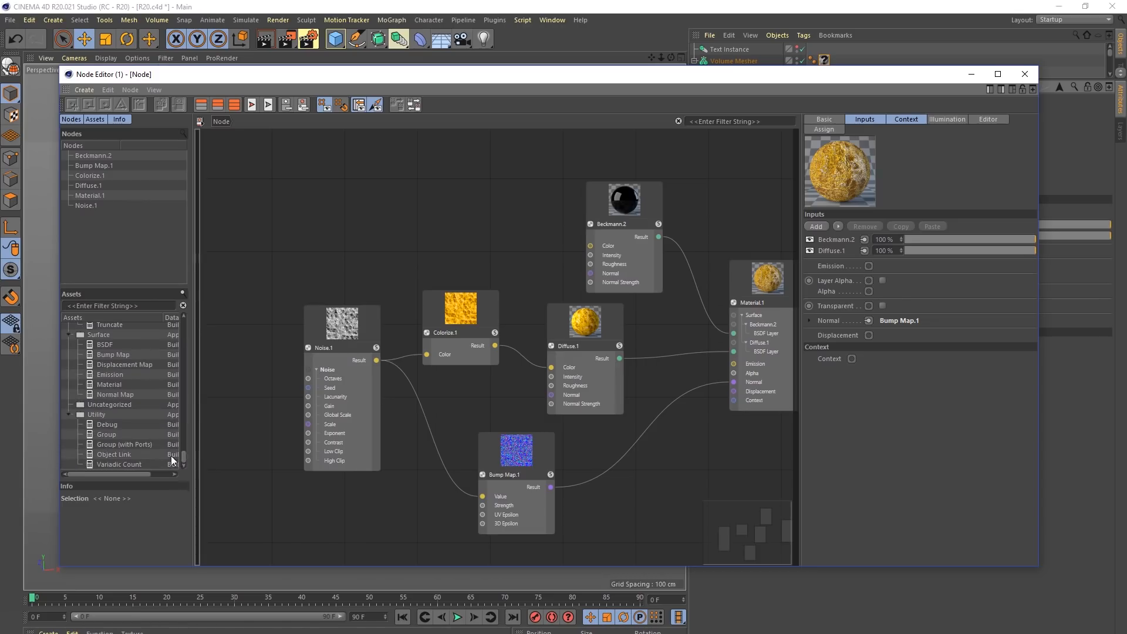
pyautogui.moveTo(181, 455); pyautogui.dragTo(190, 315)
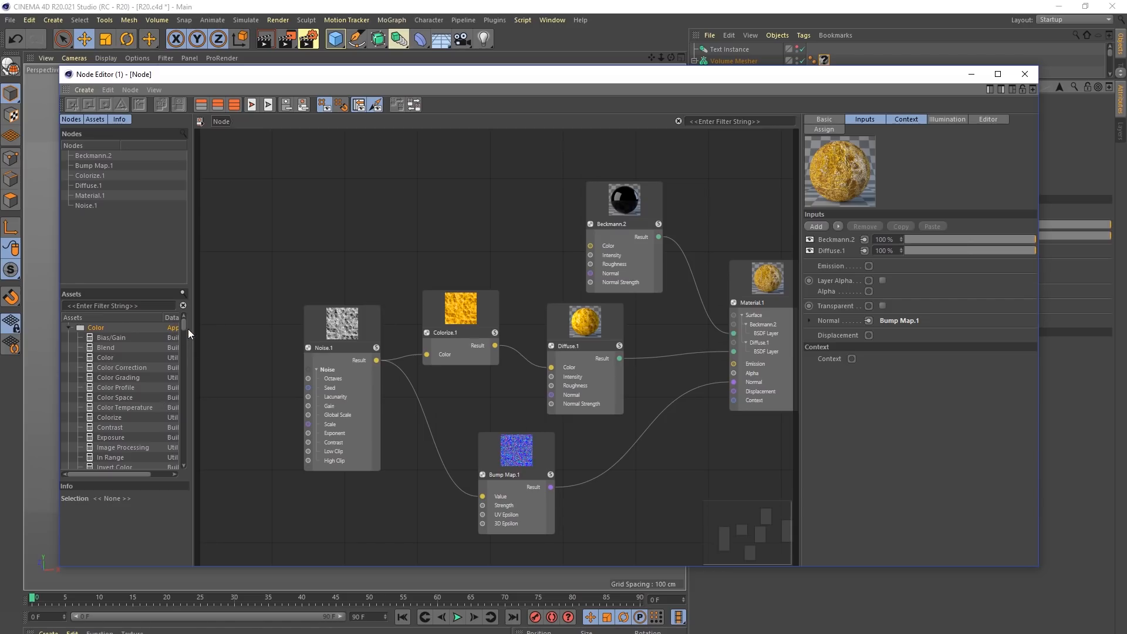
pyautogui.moveTo(183, 327)
pyautogui.mouseDown()
pyautogui.moveTo(184, 338)
pyautogui.moveTo(183, 323)
pyautogui.mouseUp()
pyautogui.moveTo(631, 311); pyautogui.dragTo(667, 317, button='middle')
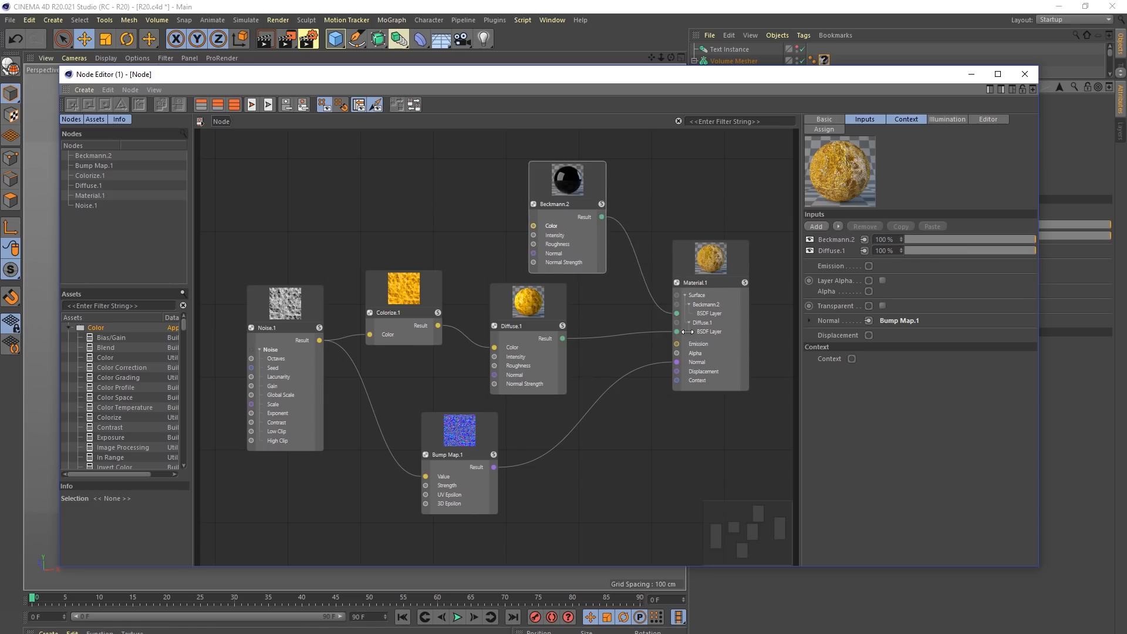
# Step: Look through the preset node materials available for creating a new material
pyautogui.click(49, 633)
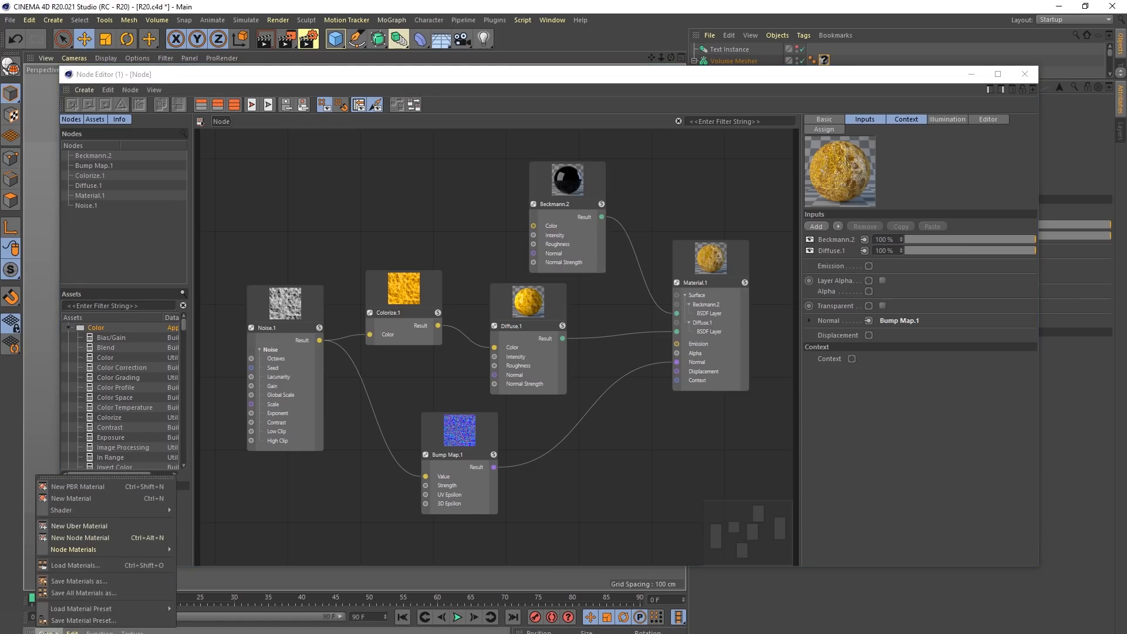
pyautogui.moveTo(129, 549)
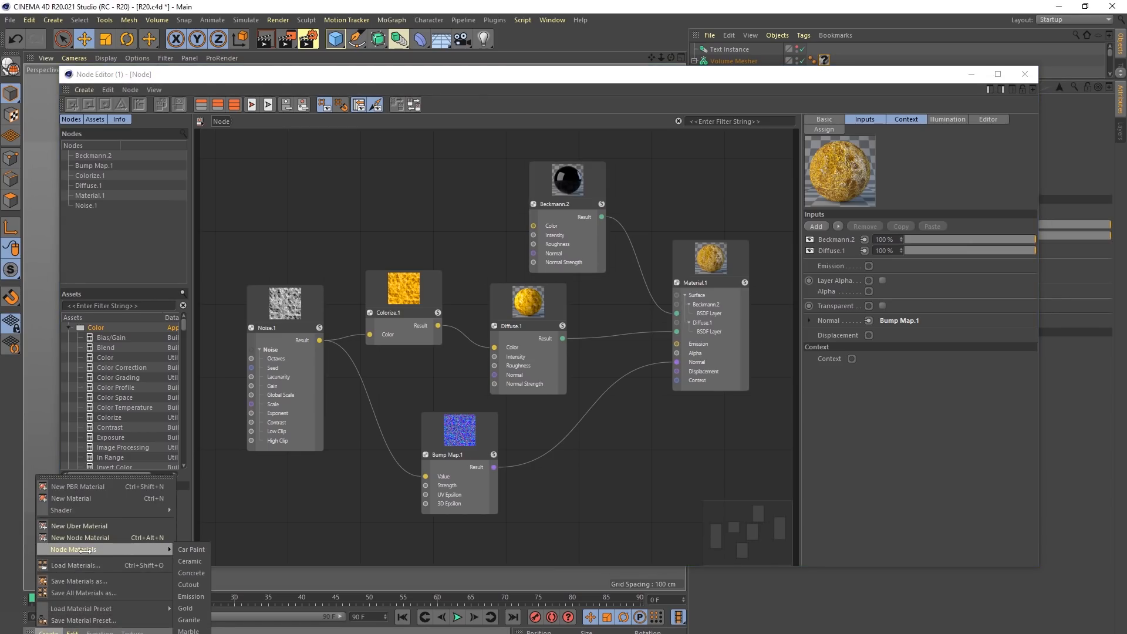
pyautogui.click(182, 573)
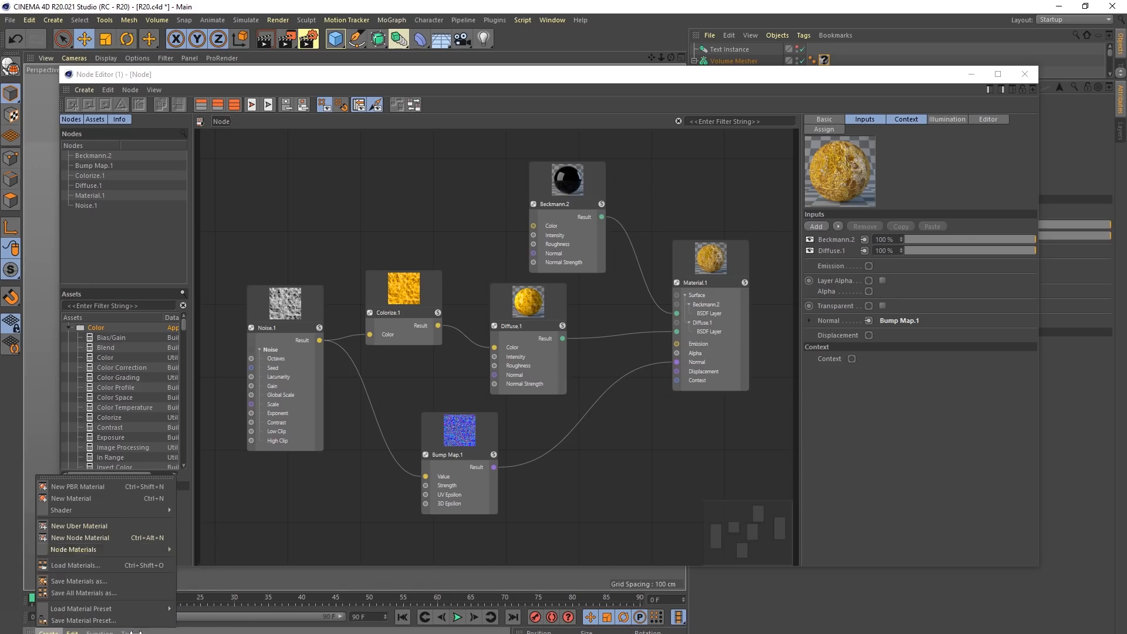
# Step: Check the options of the Color parameter on the Material node's Beckmann layer, and filter the node assets by "color"
pyautogui.click(731, 332)
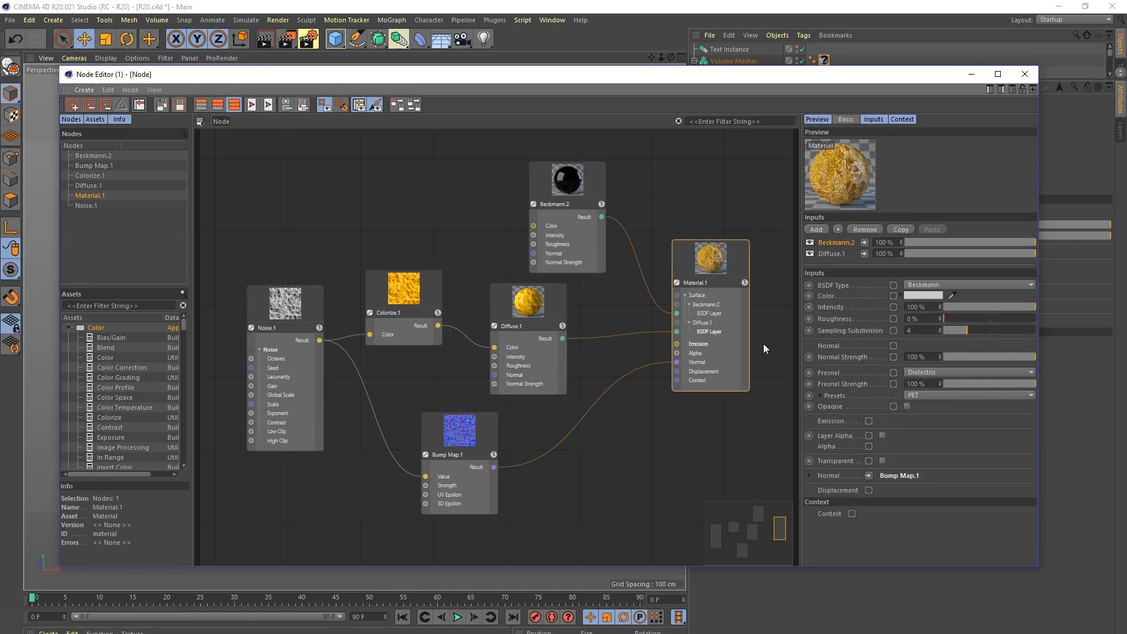
pyautogui.rightClick(823, 296)
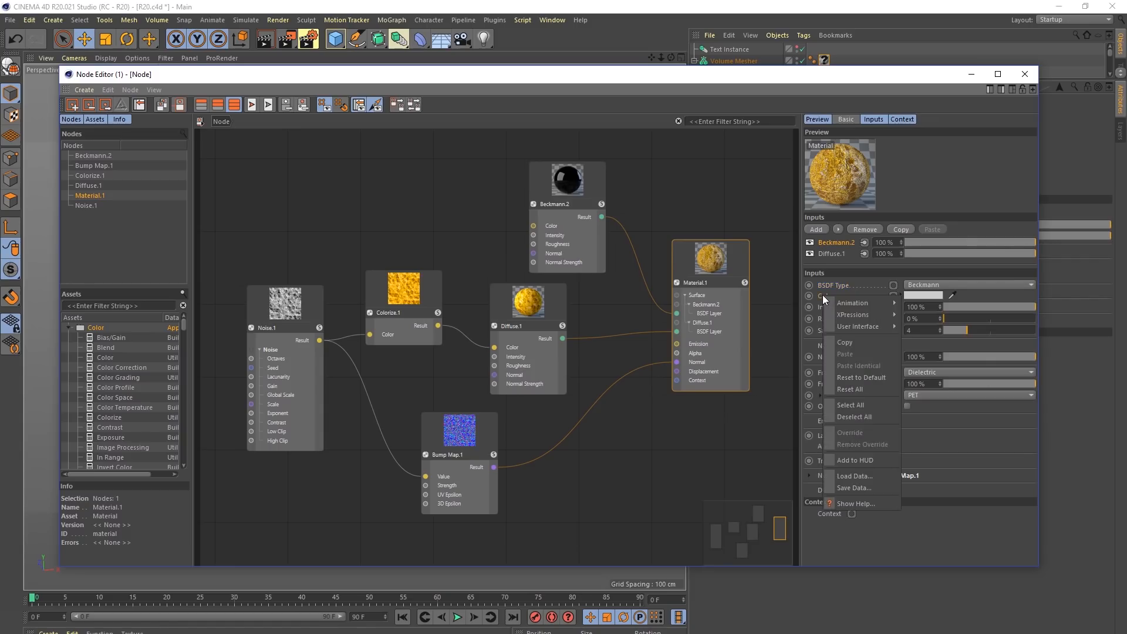
pyautogui.click(822, 294)
pyautogui.rightClick(827, 294)
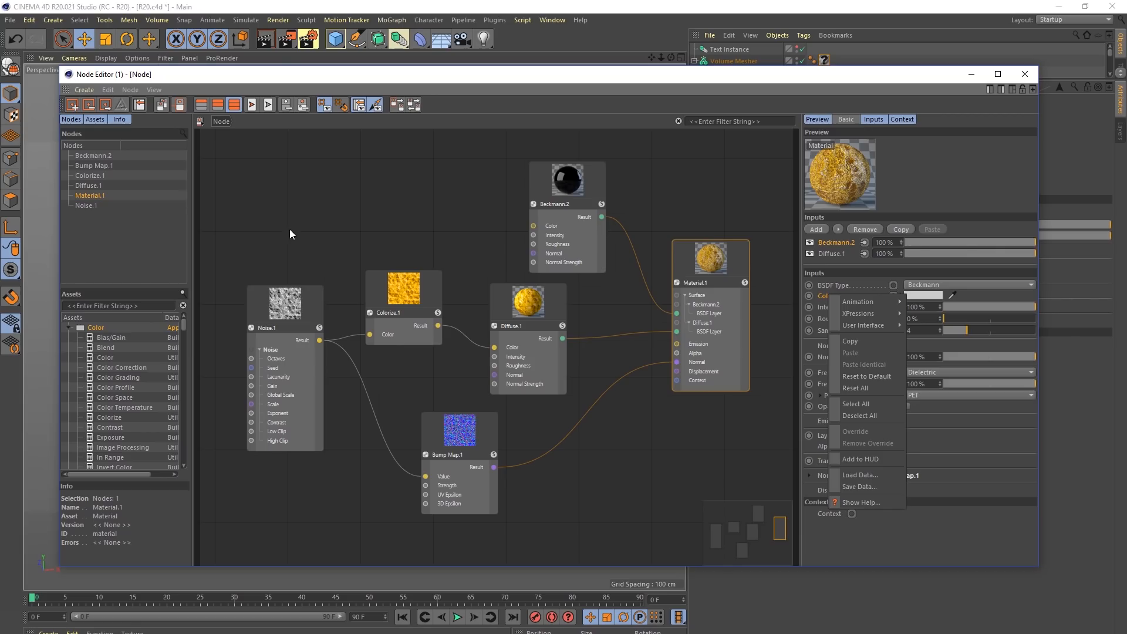
pyautogui.click(125, 306)
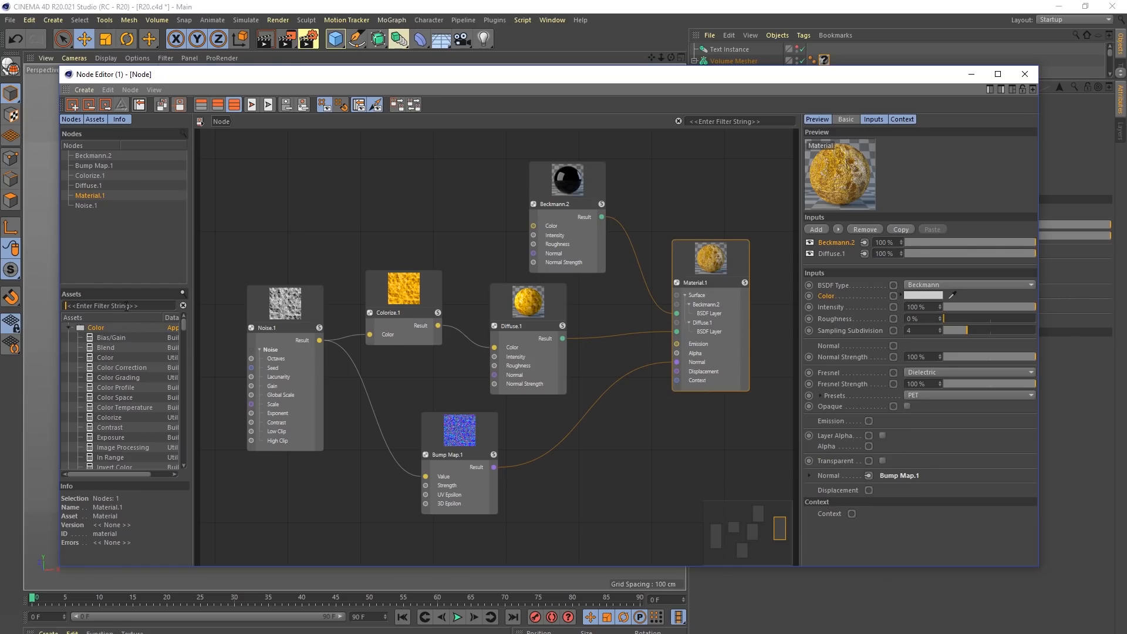
pyautogui.write('color')
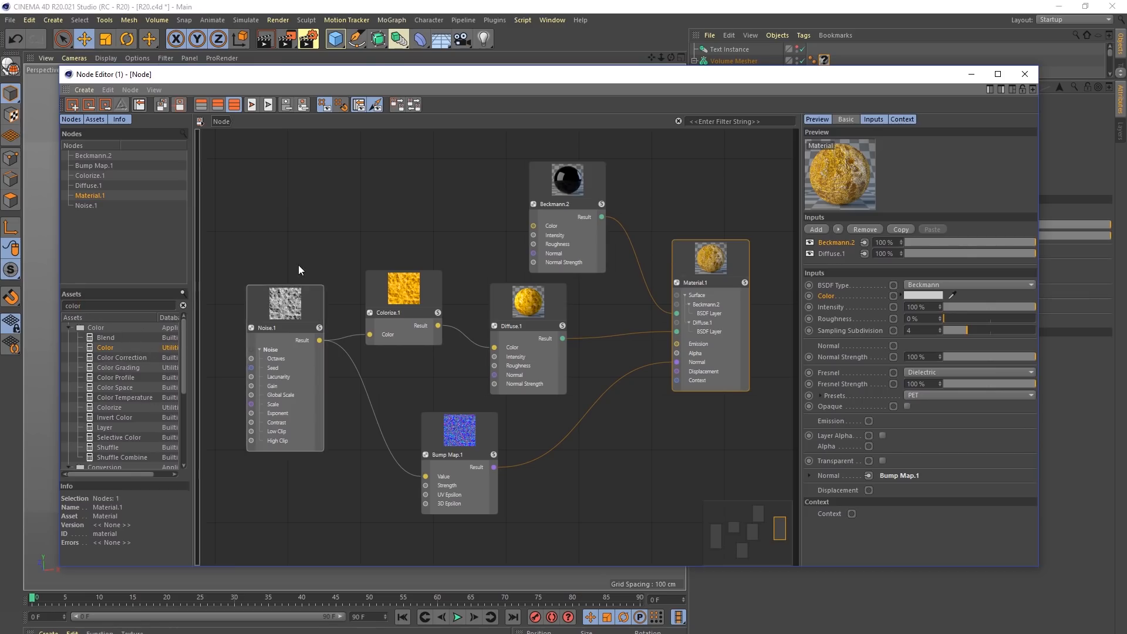
# Step: Move the Noise node farther up and away from the Colorize node, and select both nodes together
pyautogui.click(274, 298)
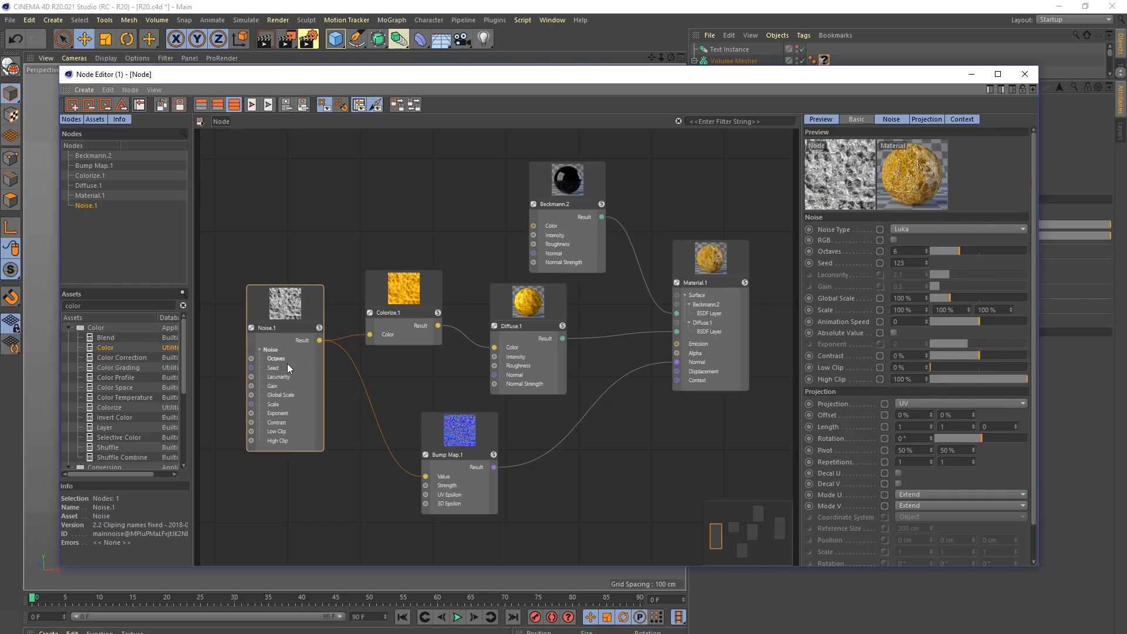
pyautogui.moveTo(309, 309); pyautogui.dragTo(295, 285)
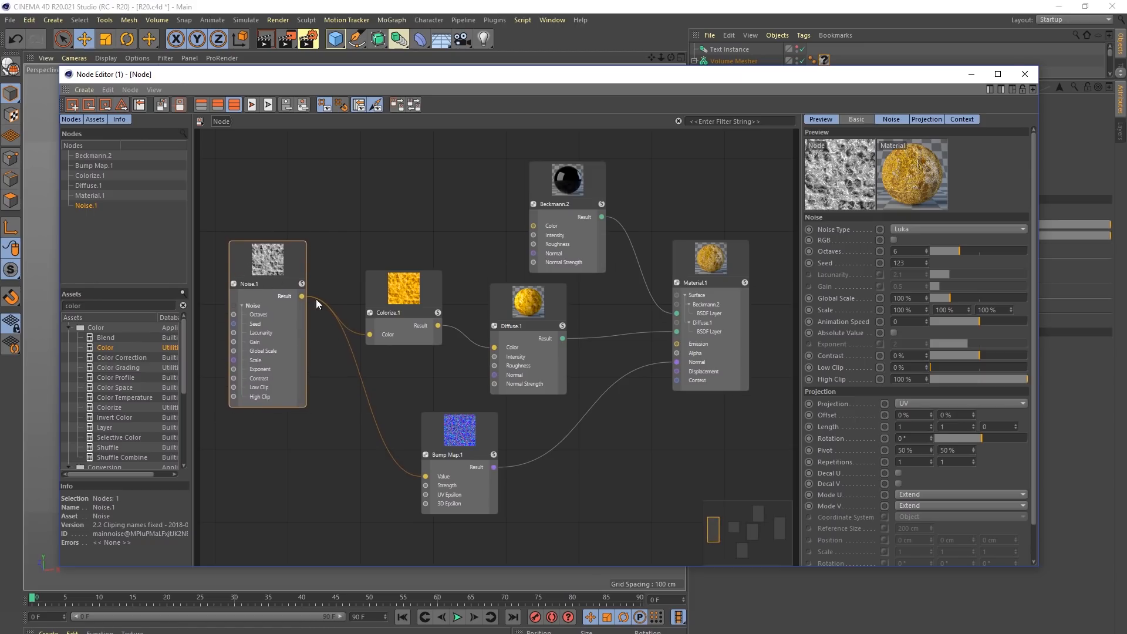
pyautogui.moveTo(239, 212); pyautogui.dragTo(409, 351)
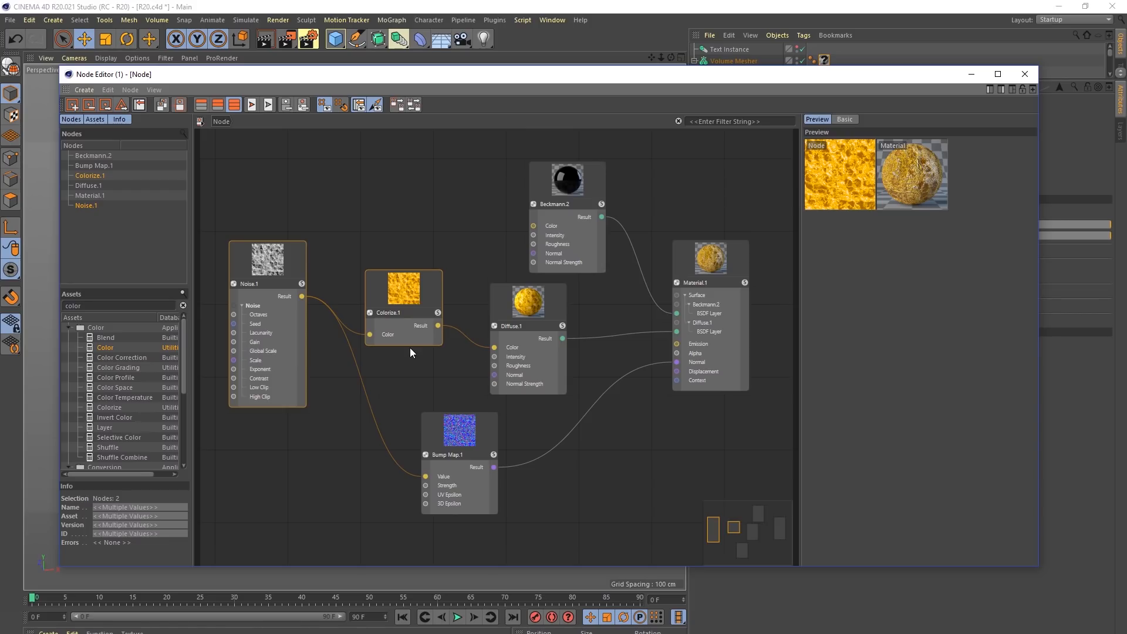
# Step: Examine the Noise node's preview and its basic, noise and projection attributes
pyautogui.click(274, 312)
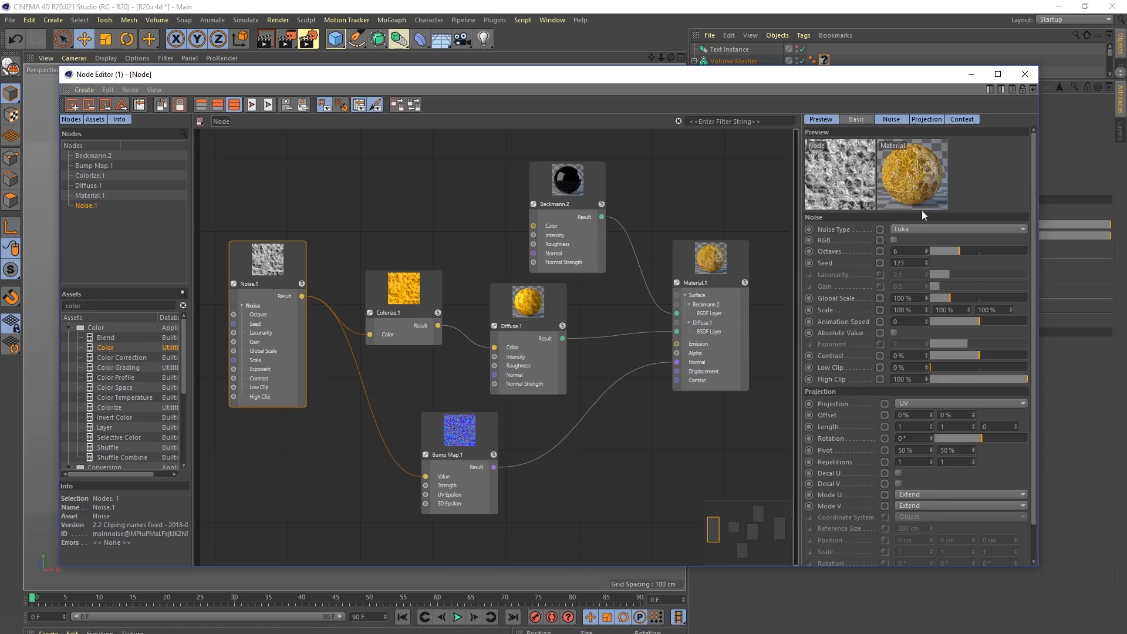
pyautogui.click(891, 120)
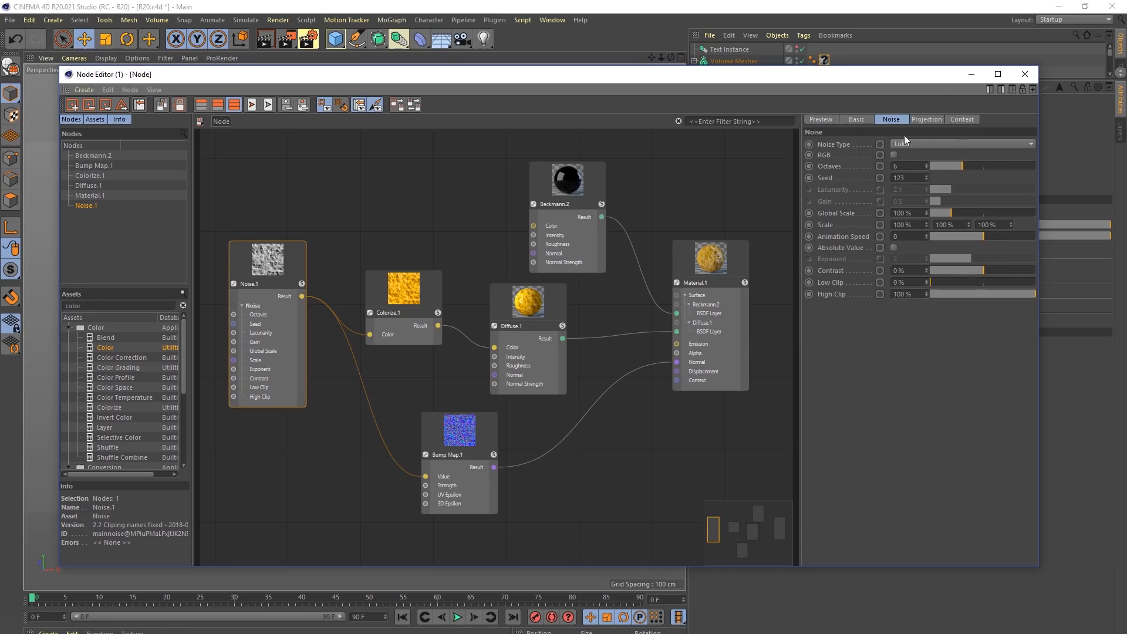
pyautogui.click(926, 120)
pyautogui.click(830, 118)
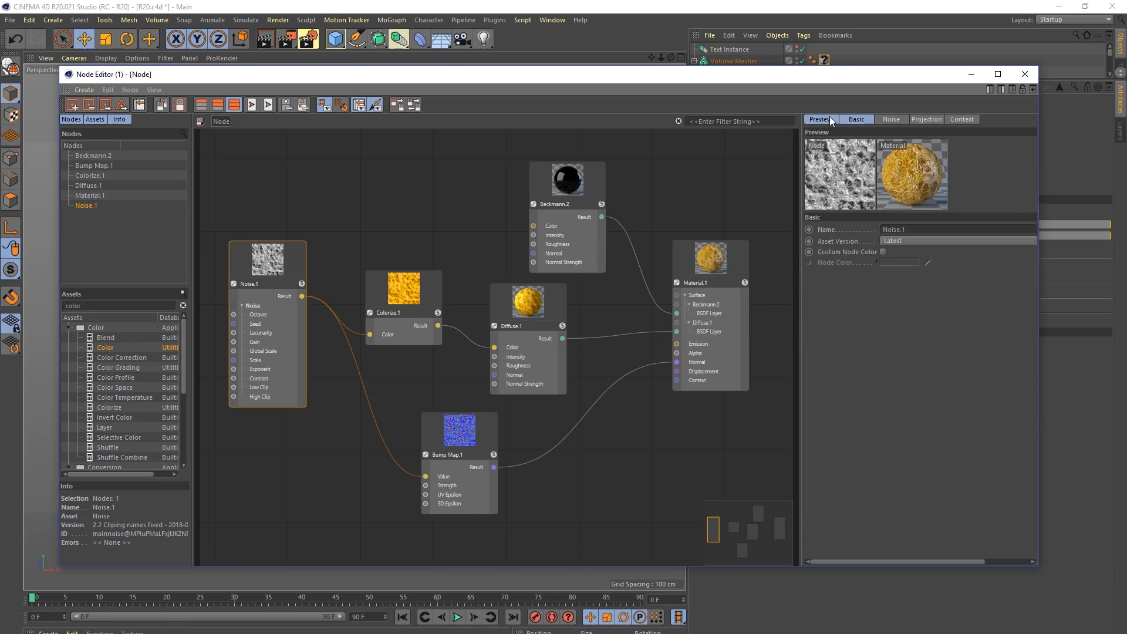
pyautogui.click(893, 120)
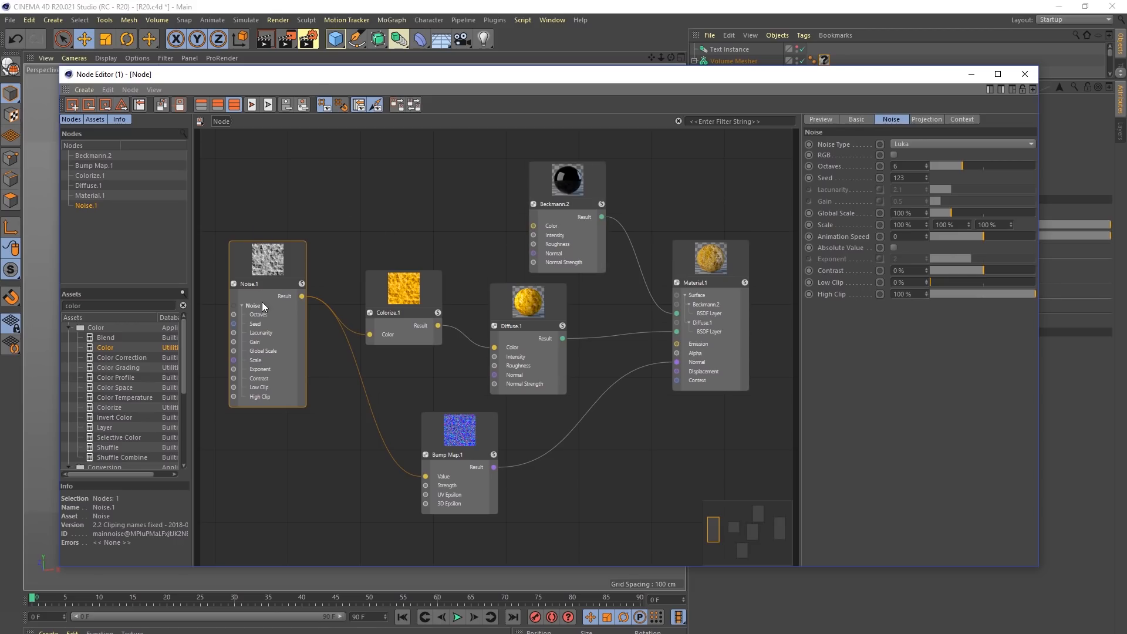
# Step: Open the Noise node's asset for editing and examine its internal nodes, input ports and result connection
pyautogui.rightClick(290, 254)
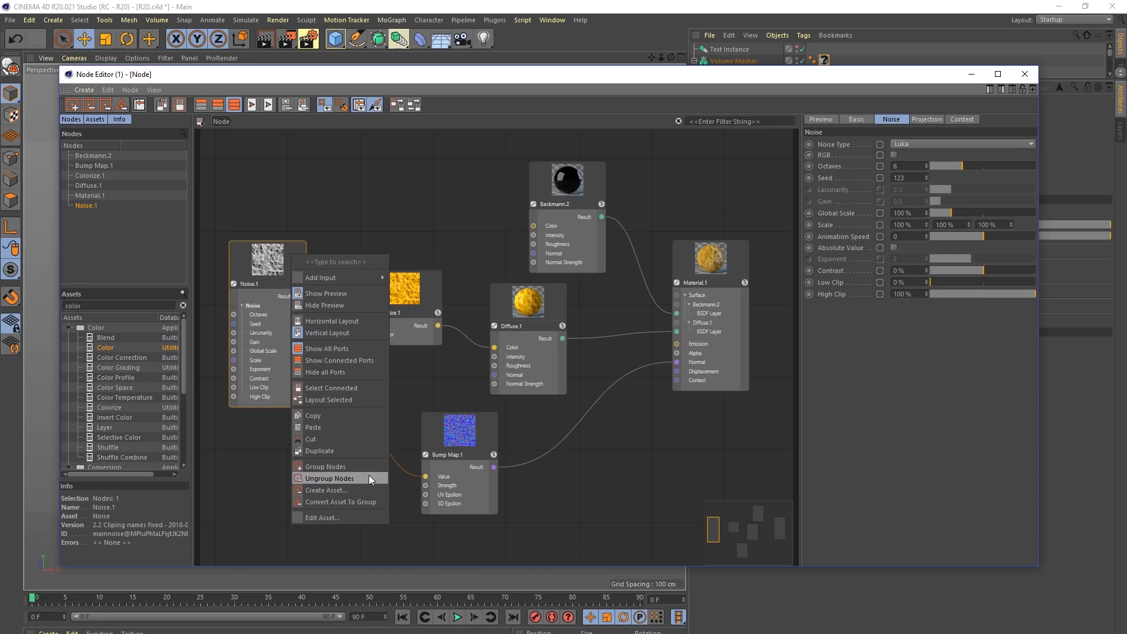
pyautogui.click(350, 516)
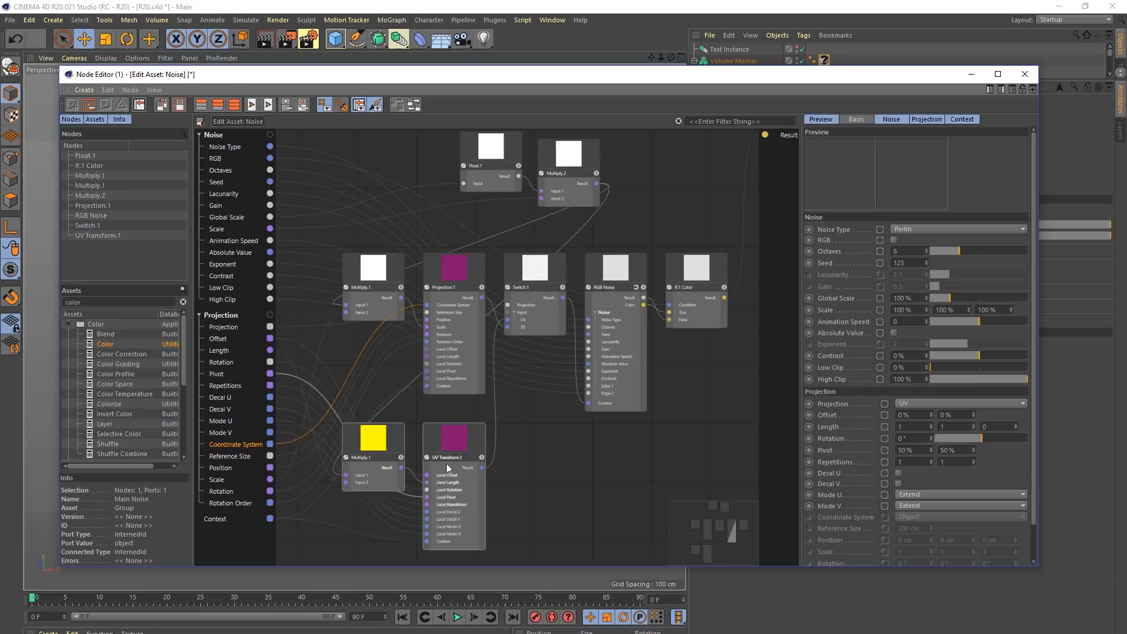
pyautogui.moveTo(533, 301); pyautogui.dragTo(490, 467, button='middle')
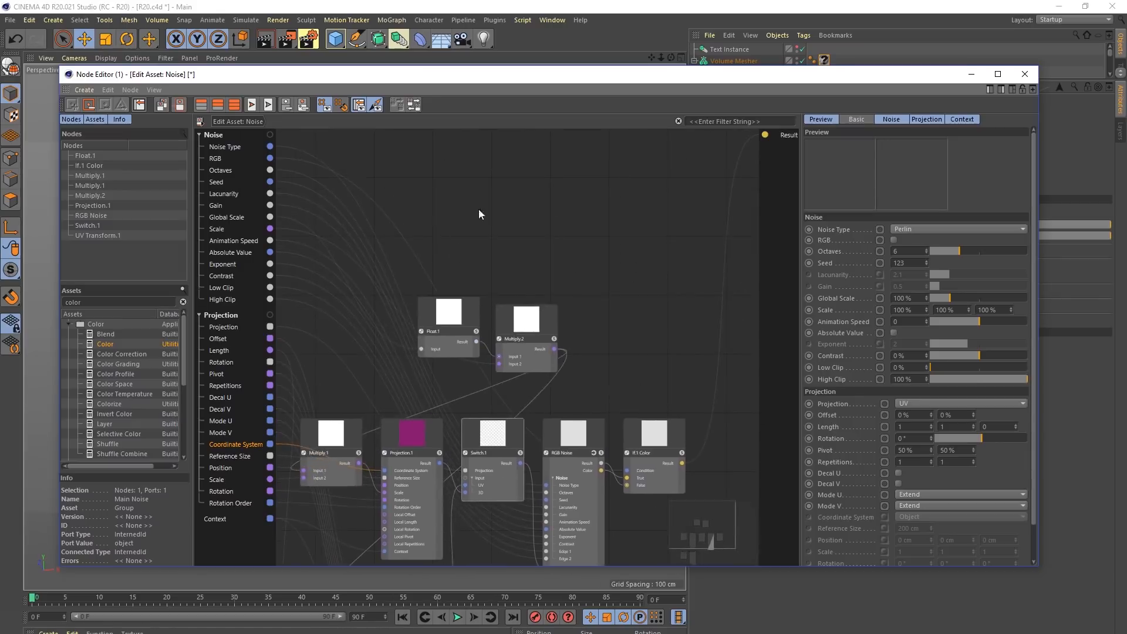
pyautogui.moveTo(575, 444); pyautogui.dragTo(666, 281, button='middle')
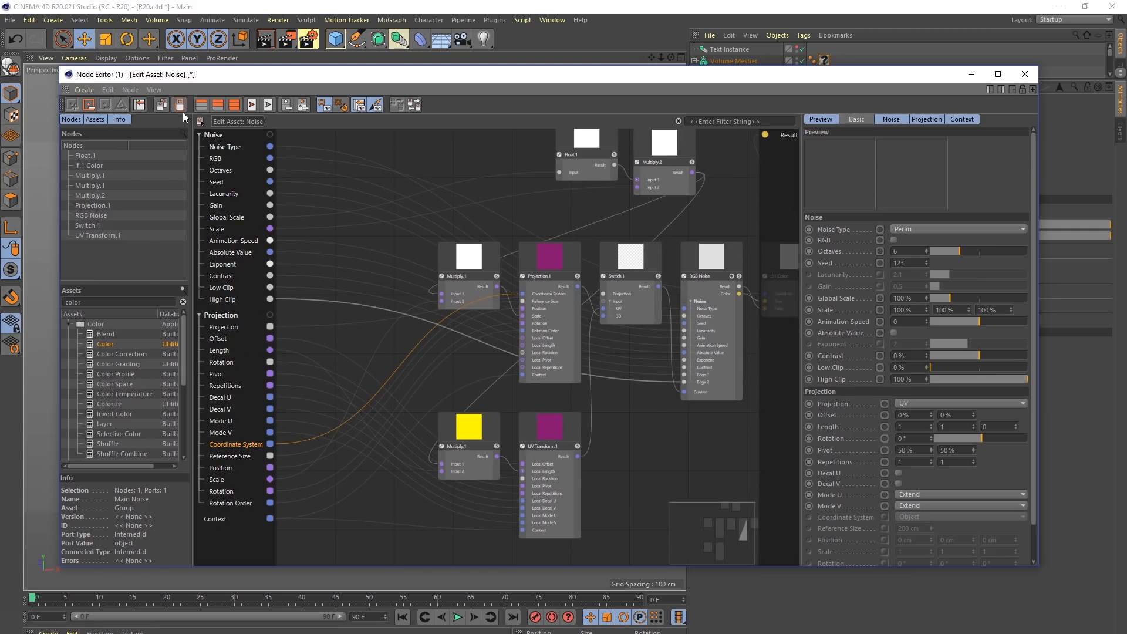
pyautogui.moveTo(592, 301); pyautogui.dragTo(450, 336, button='middle')
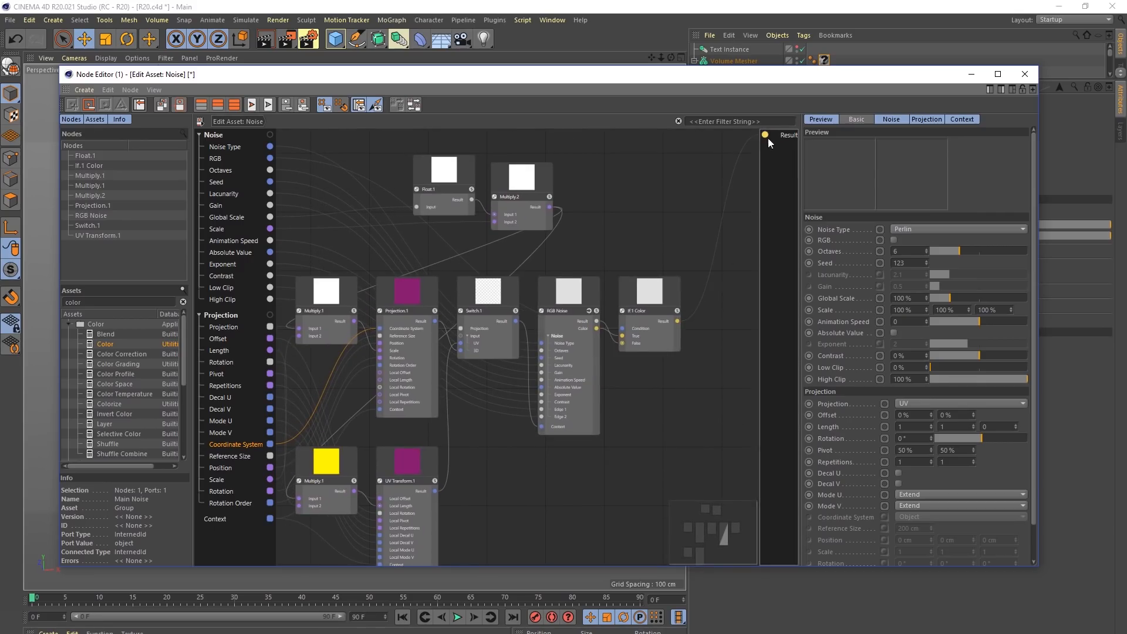
pyautogui.moveTo(765, 134); pyautogui.dragTo(679, 321)
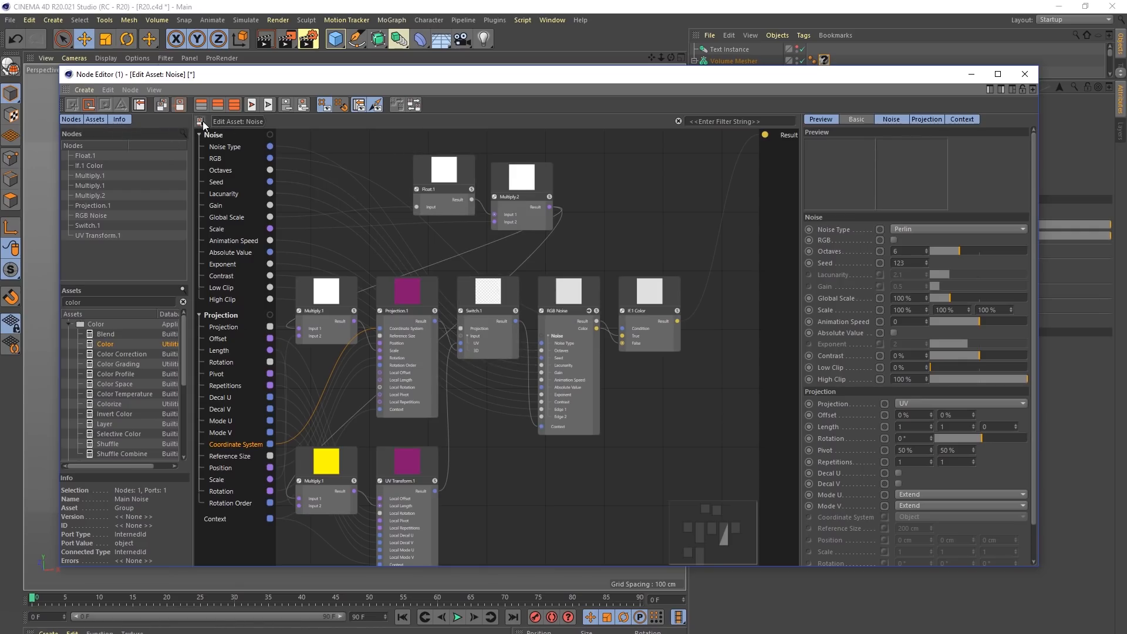
# Step: Deselect the Coordinate System port, clear the asset filter and show only the asset list beside the graph
pyautogui.click(200, 122)
pyautogui.click(316, 135)
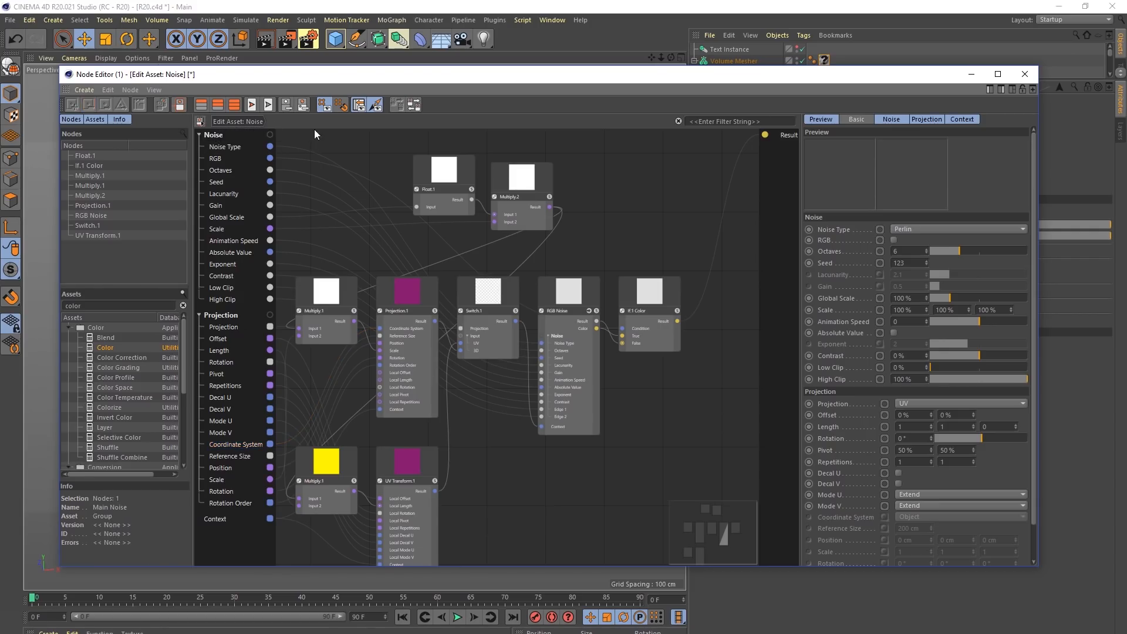
pyautogui.click(681, 121)
pyautogui.click(93, 120)
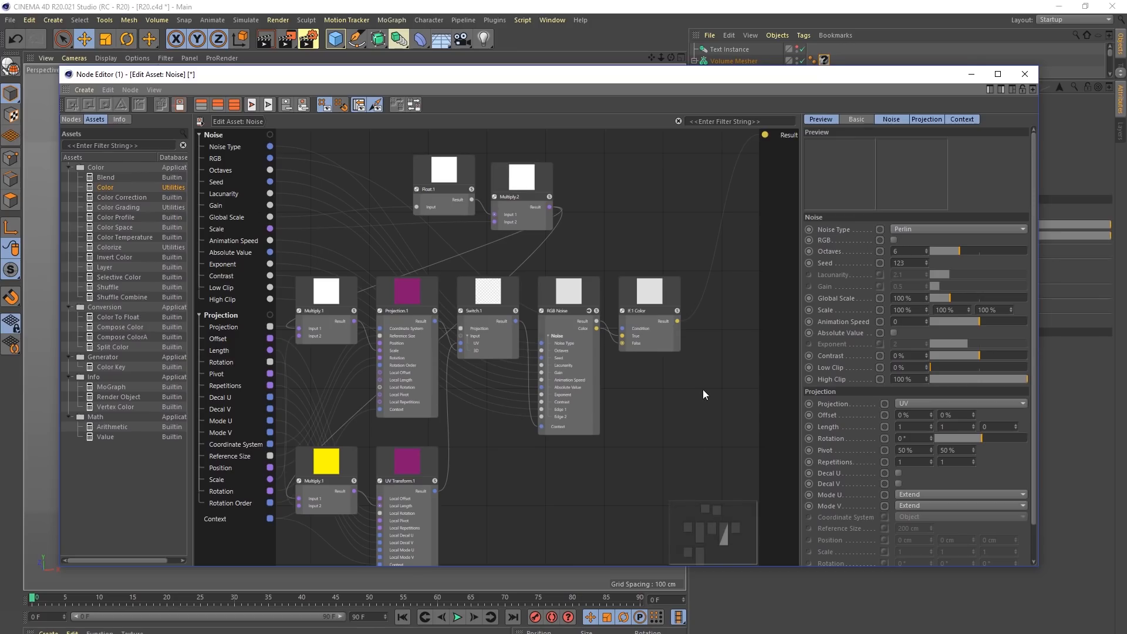
pyautogui.rightClick(511, 126)
pyautogui.click(492, 119)
pyautogui.rightClick(663, 235)
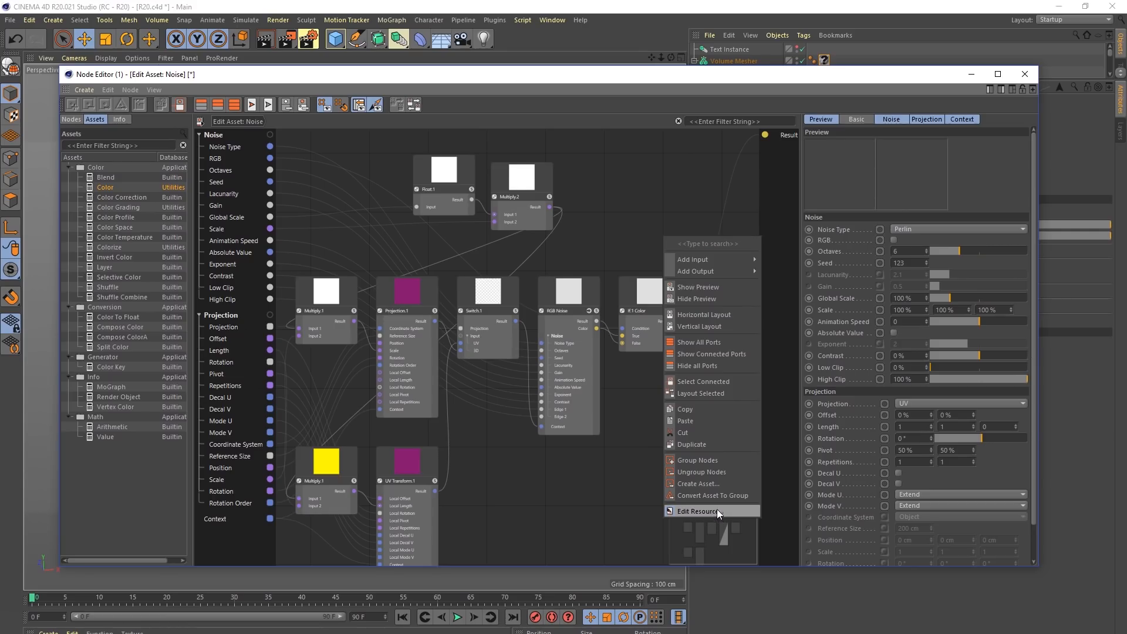
pyautogui.click(617, 453)
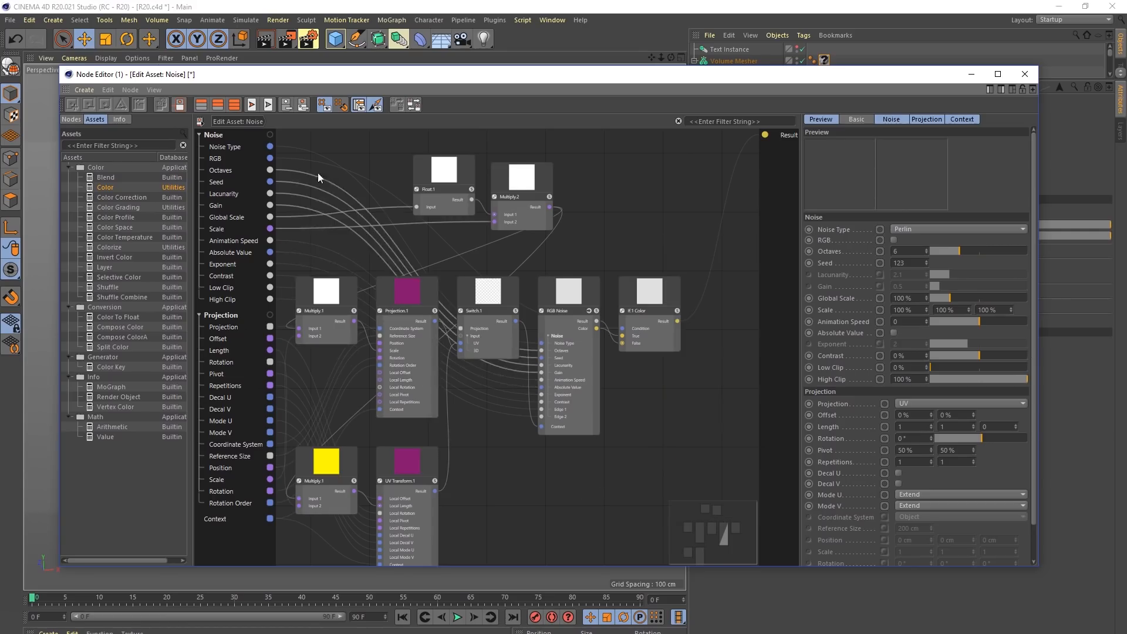
pyautogui.click(201, 121)
pyautogui.click(379, 178)
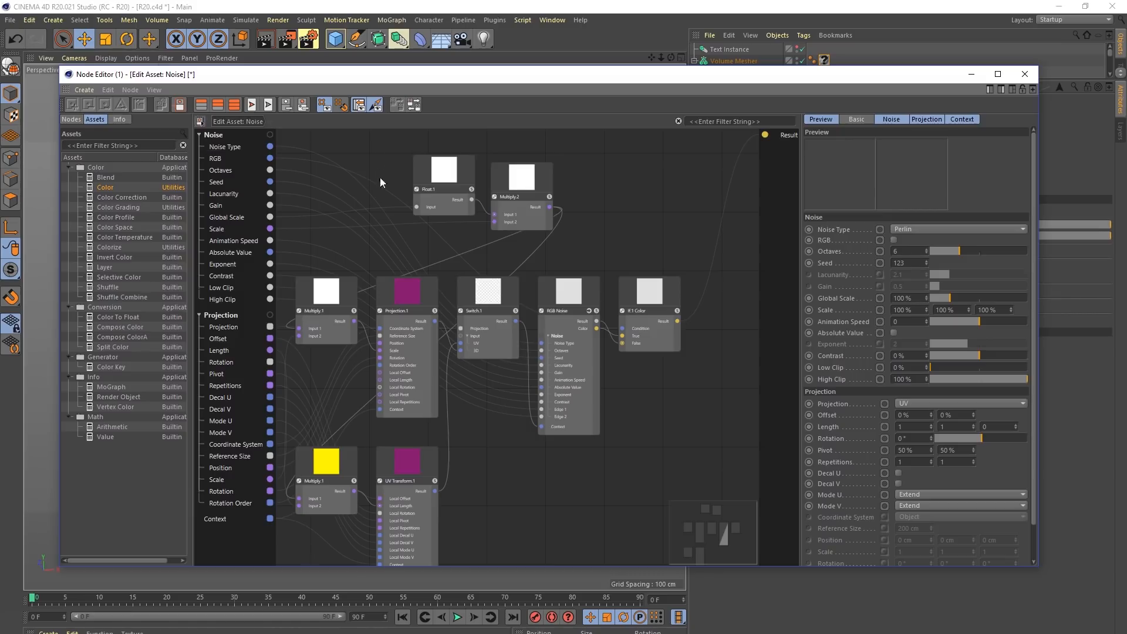
# Step: Arrange all nodes in the Noise asset's graph automatically into a horizontal layout and look through the node and creation commands
pyautogui.click(414, 106)
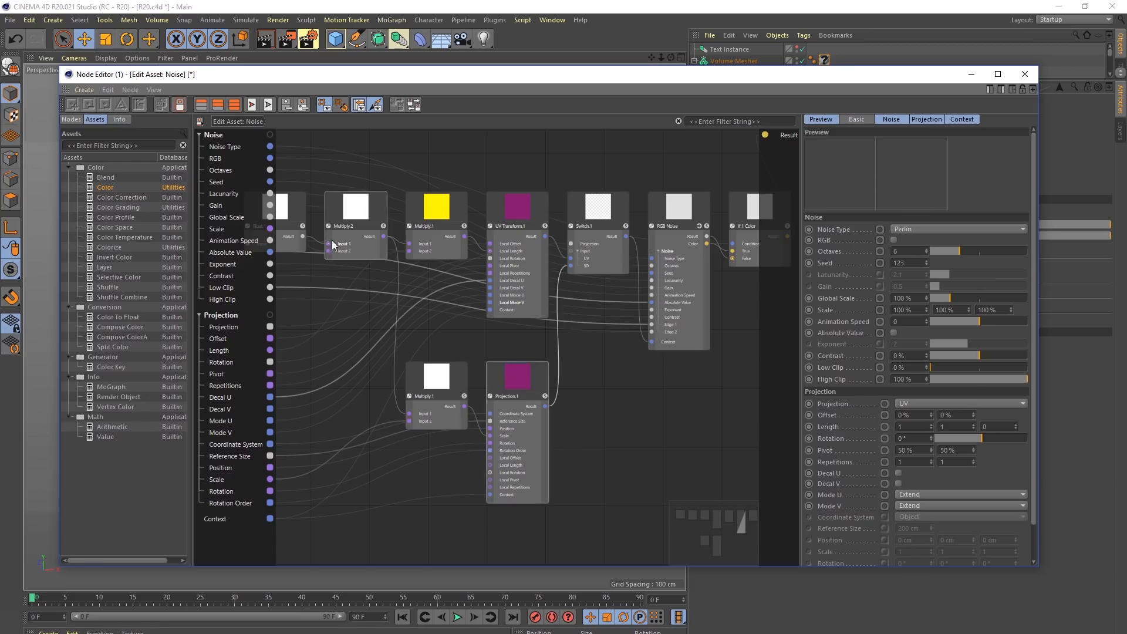
pyautogui.click(137, 89)
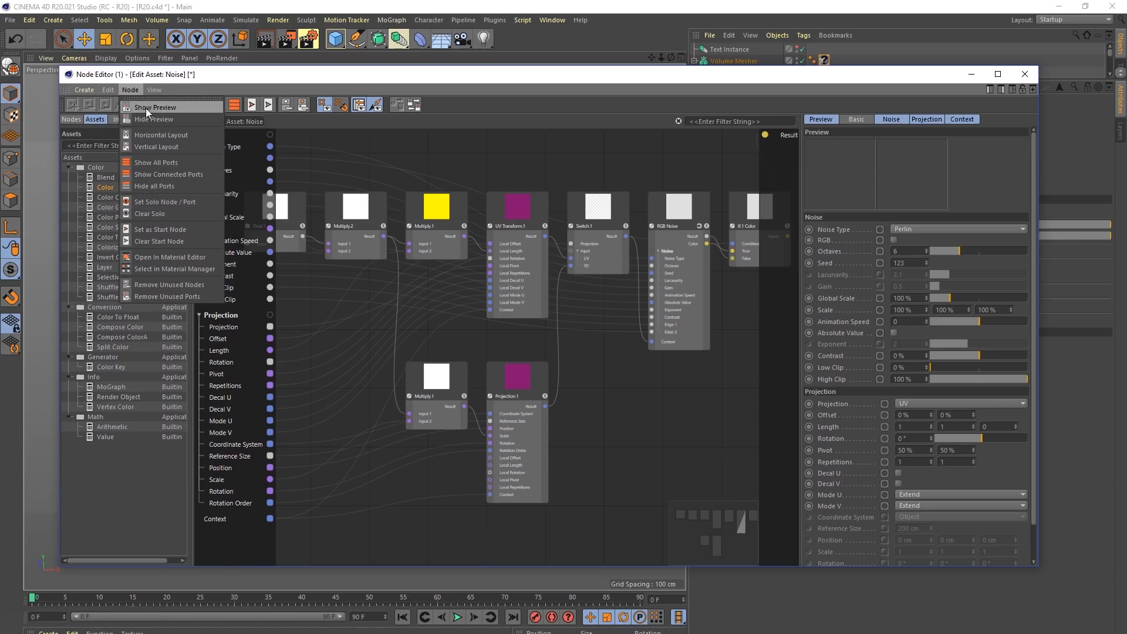
pyautogui.moveTo(115, 91)
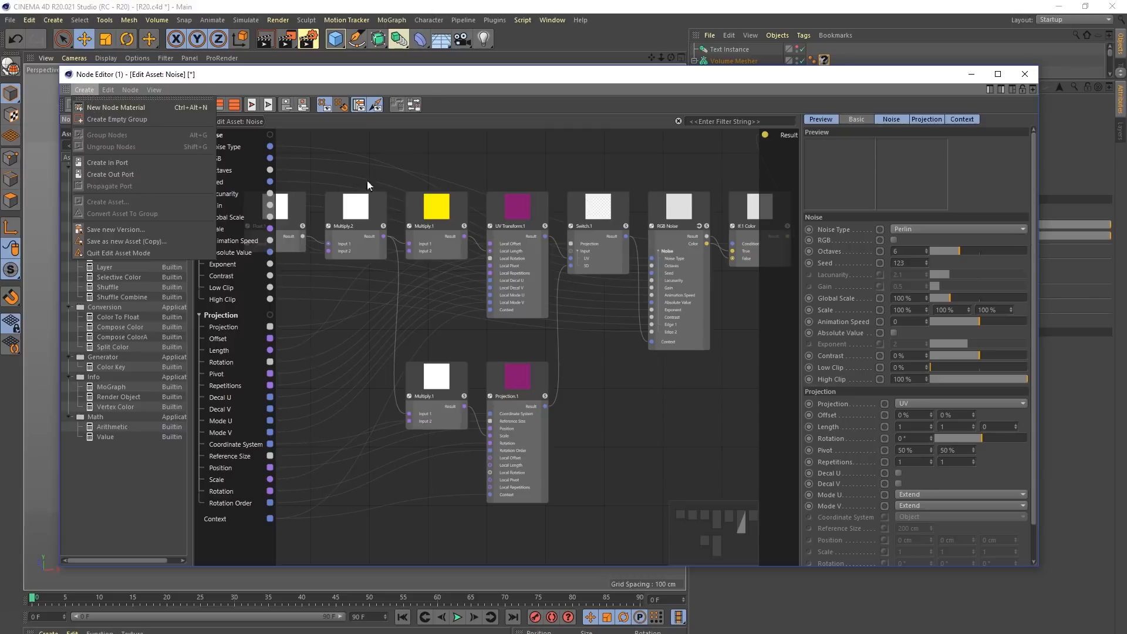
pyautogui.click(405, 168)
# Step: Switch to the Twitch stream chat in Firefox, read the recent messages and return to the Node Editor
pyautogui.press('super+Tab')
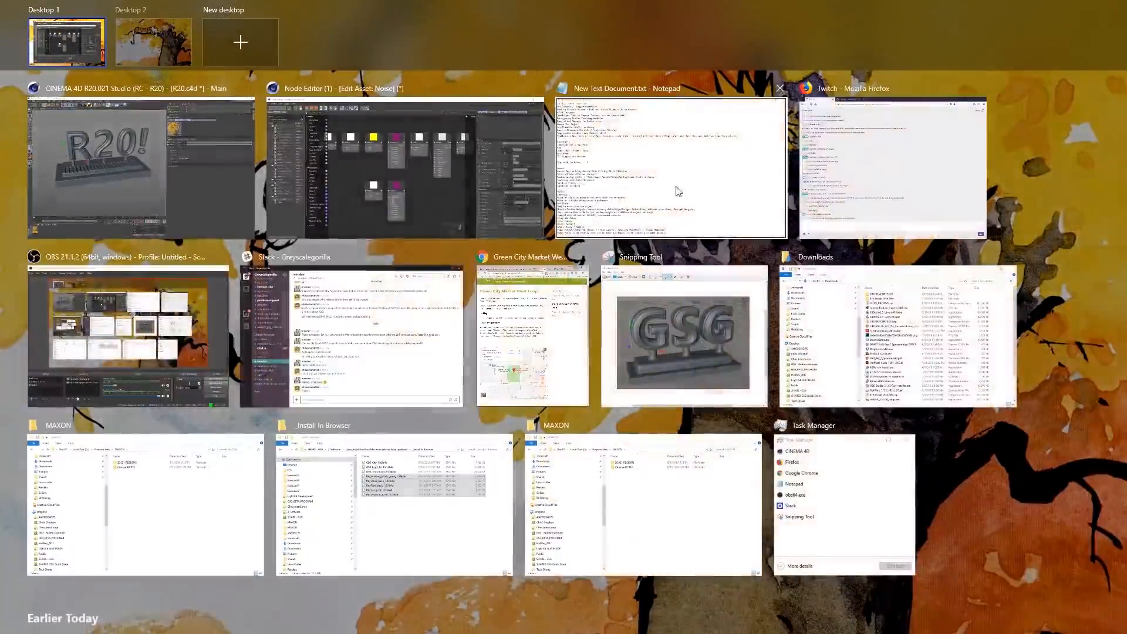
pyautogui.click(891, 182)
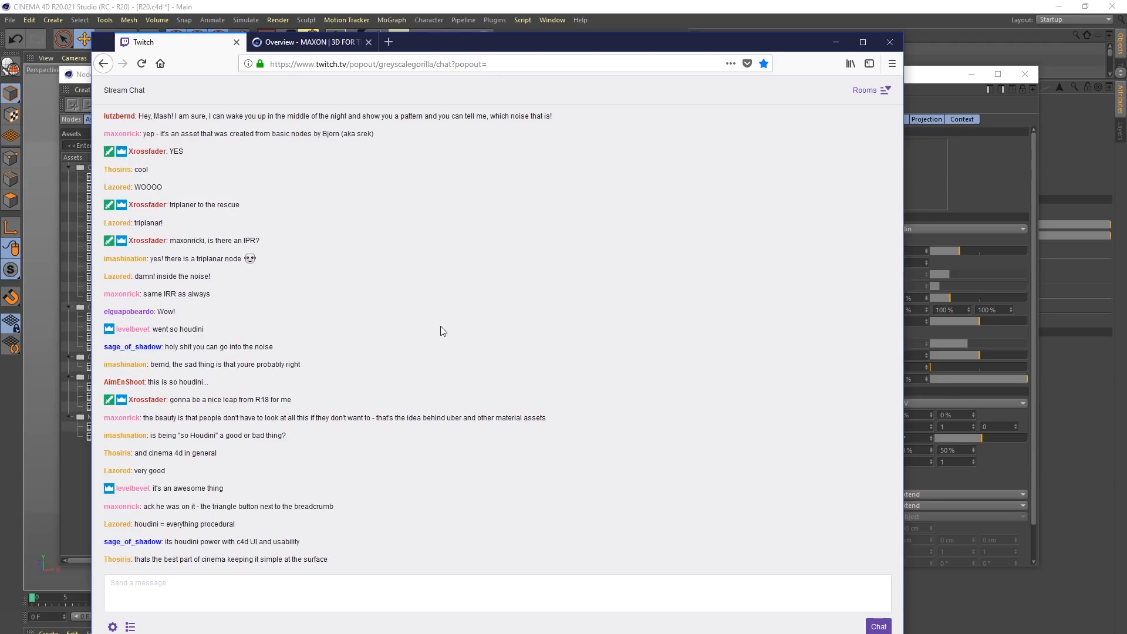
pyautogui.moveTo(704, 6); pyautogui.dragTo(599, 1)
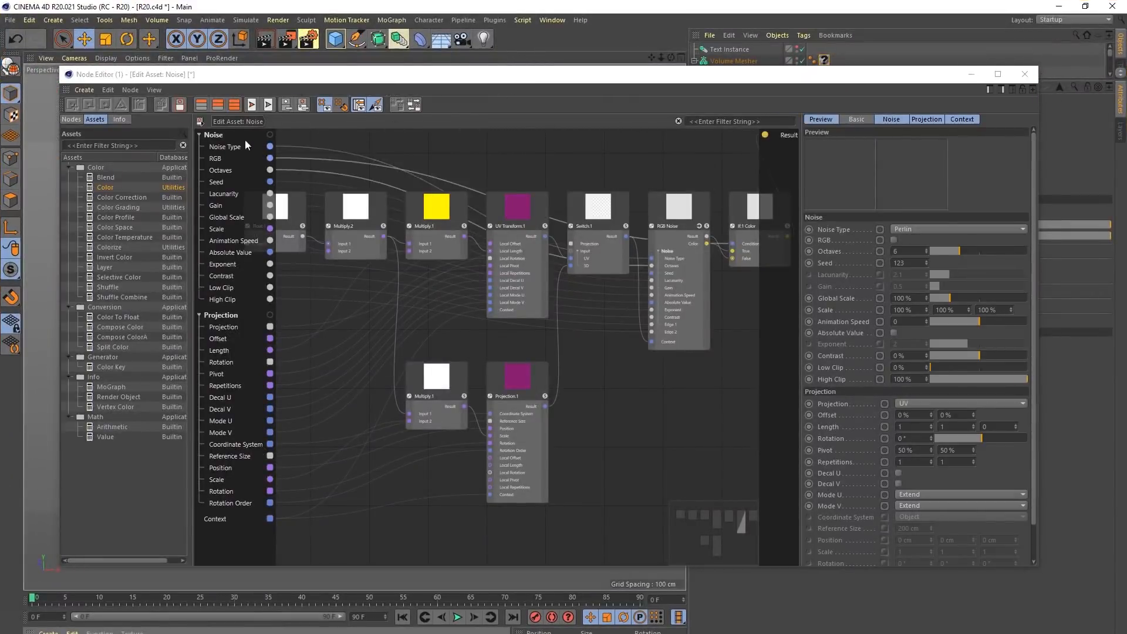
# Step: Select the Noise group heading among the asset's input ports
pyautogui.click(231, 132)
pyautogui.doubleClick(205, 135)
pyautogui.press('Return')
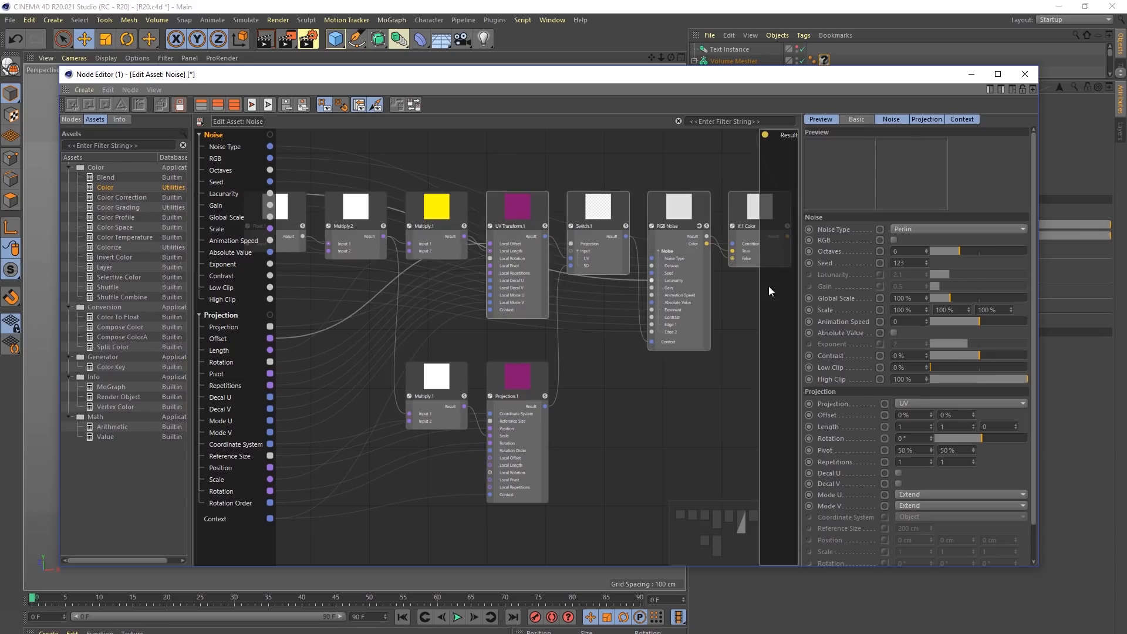
pyautogui.click(990, 88)
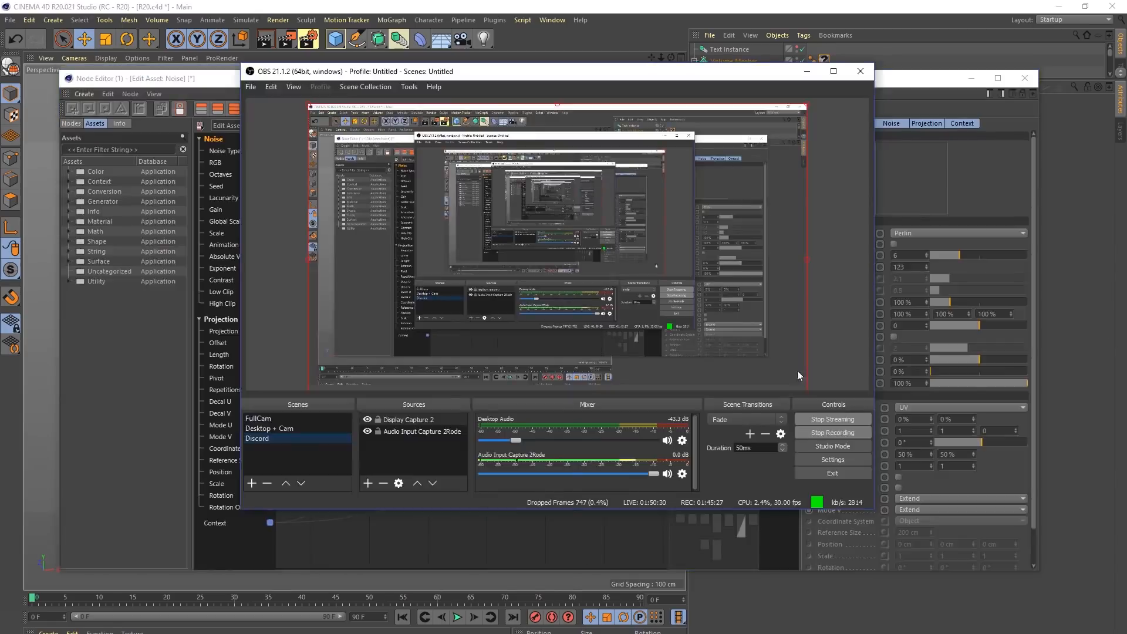
pyautogui.press('super')
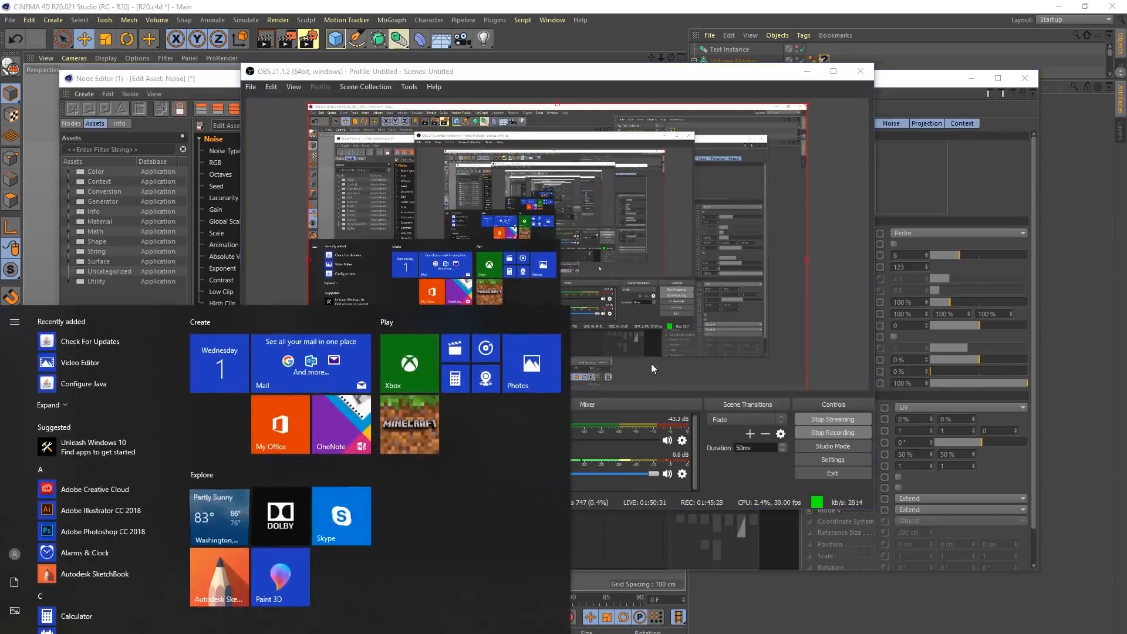
pyautogui.press('super+Tab')
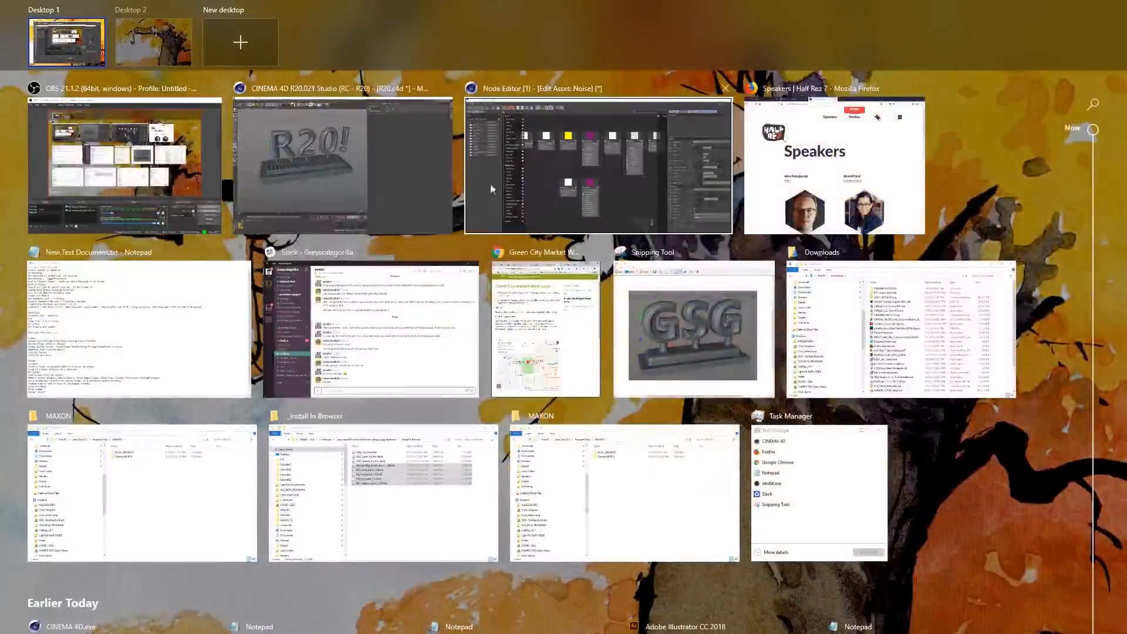
pyautogui.click(124, 164)
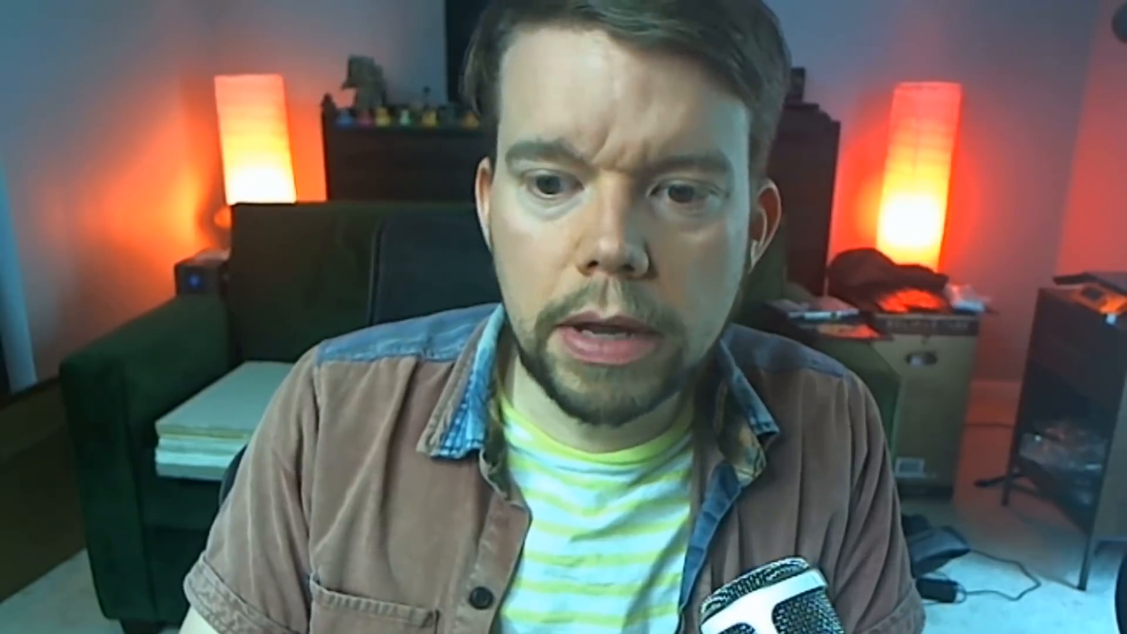